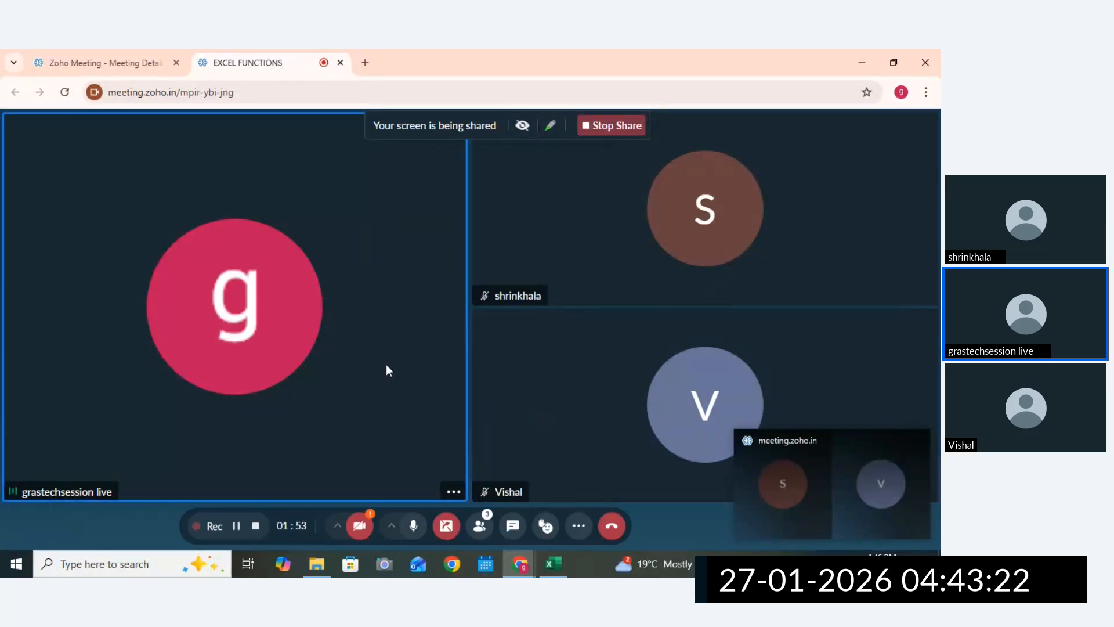
Open the Vlookup - Assignment workbook from Assignement > Excel Assignment > Formulas and Functions on Local Disk (D:).
left_click(318, 563)
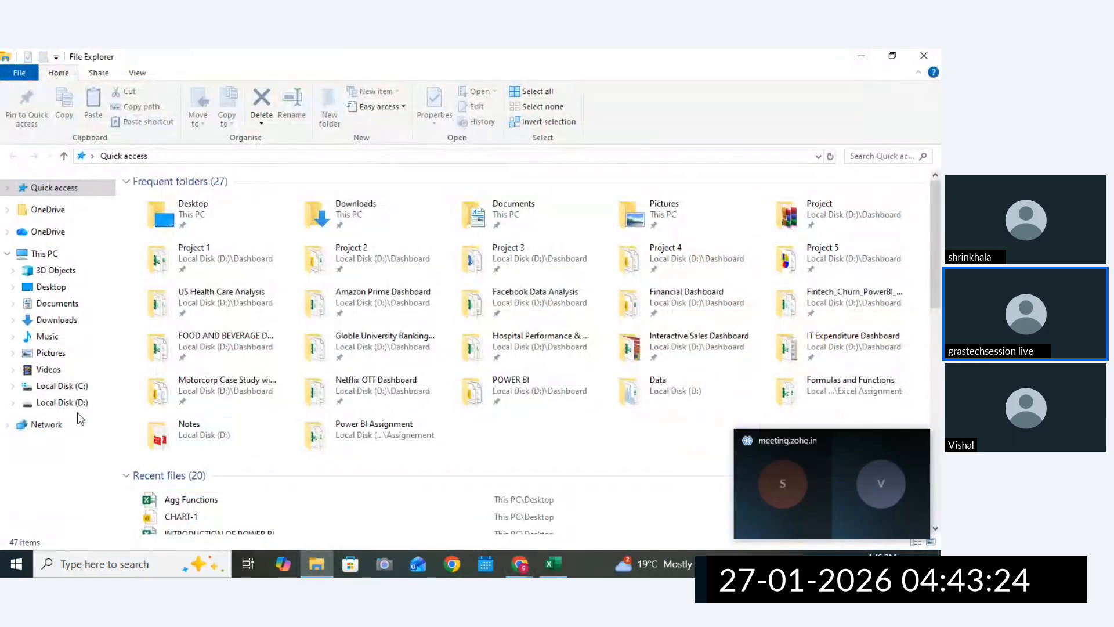
left_click(65, 402)
double_click(168, 199)
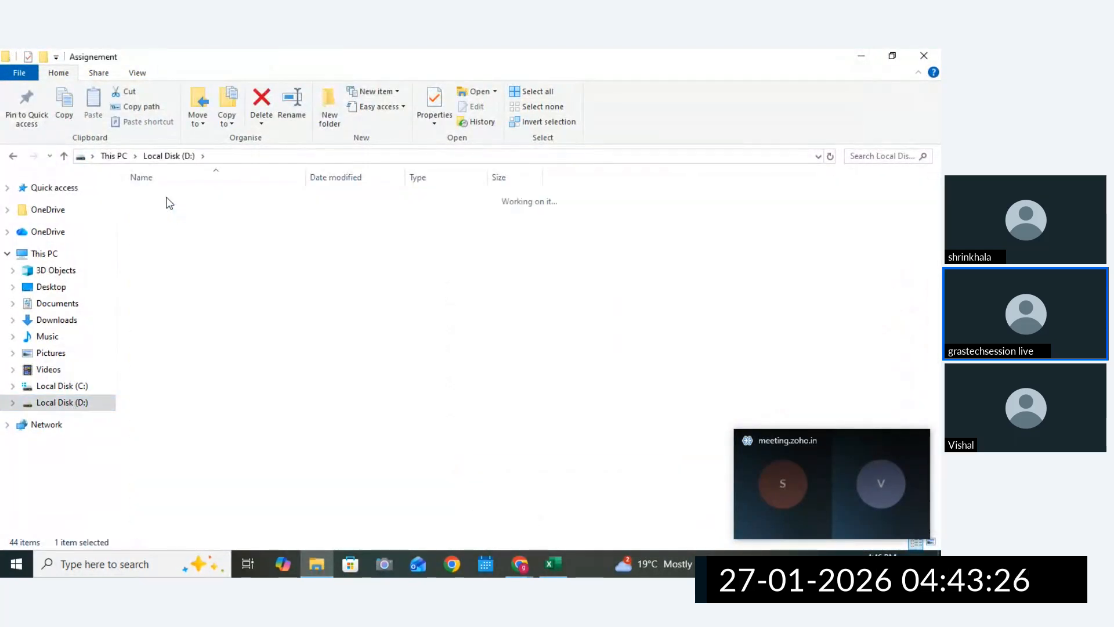
double_click(182, 199)
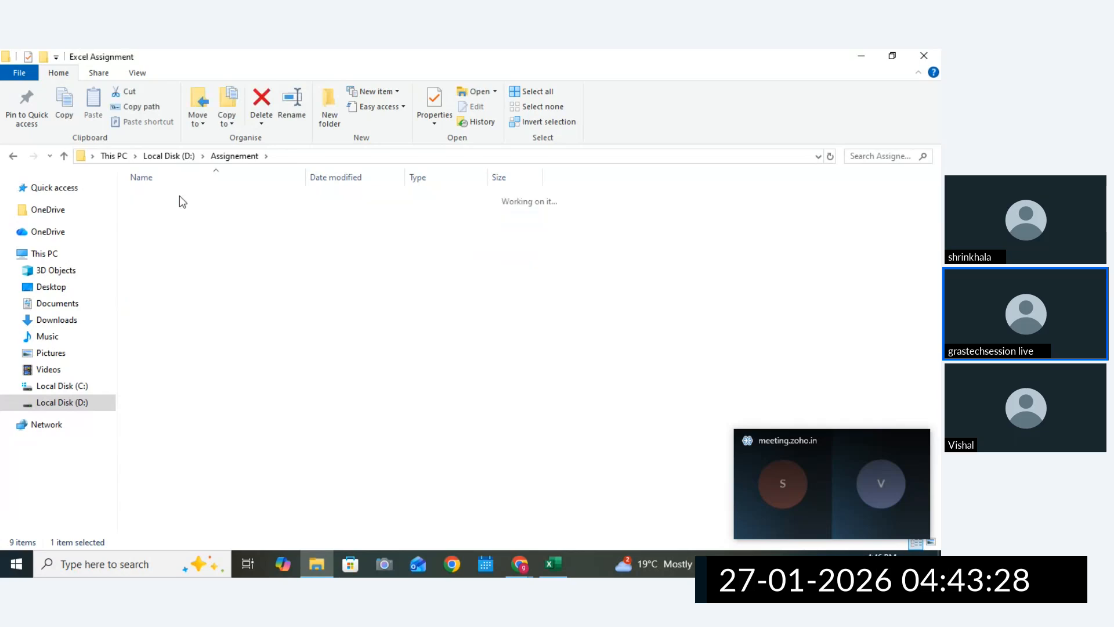
double_click(190, 285)
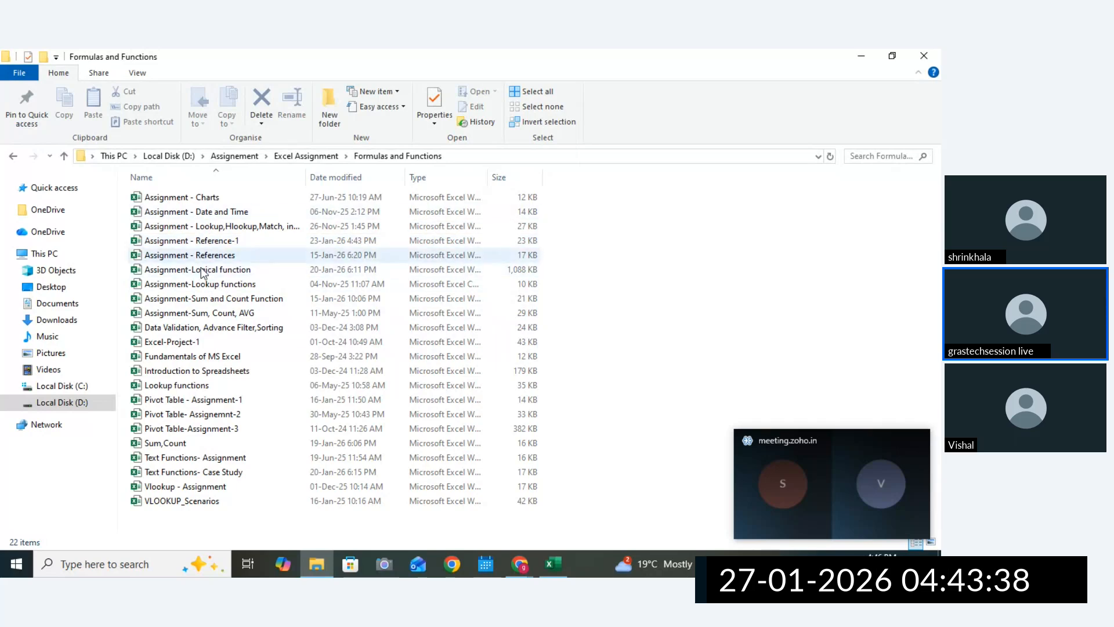
left_click(193, 490)
key("alt+Tab")
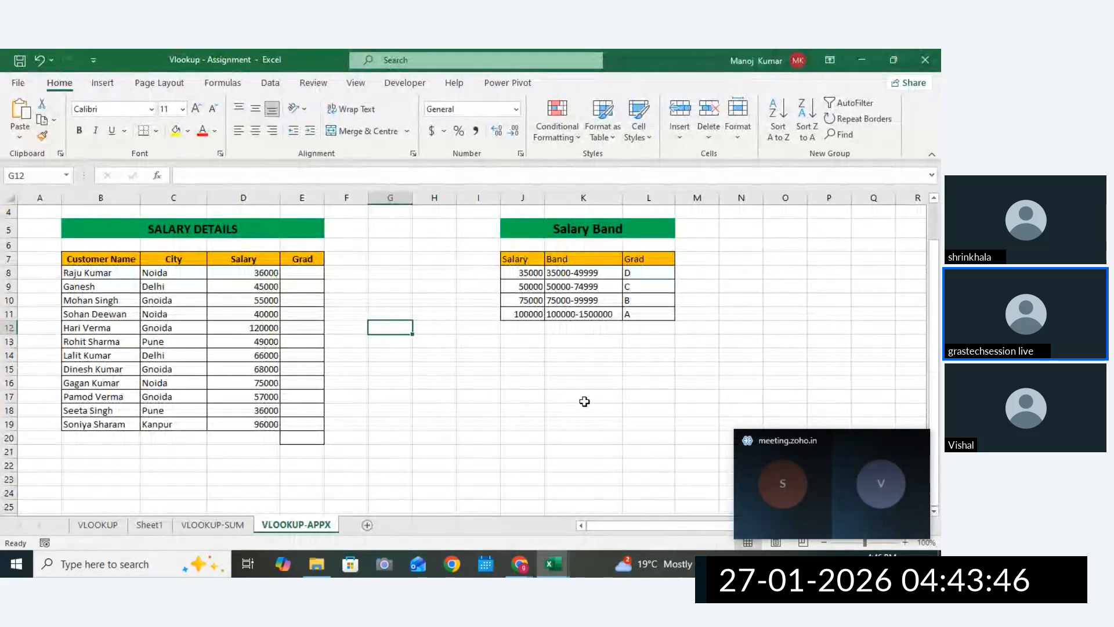
Show the VLOOKUP sheet and examine its sales table and heading rows from the first column.
left_click(102, 529)
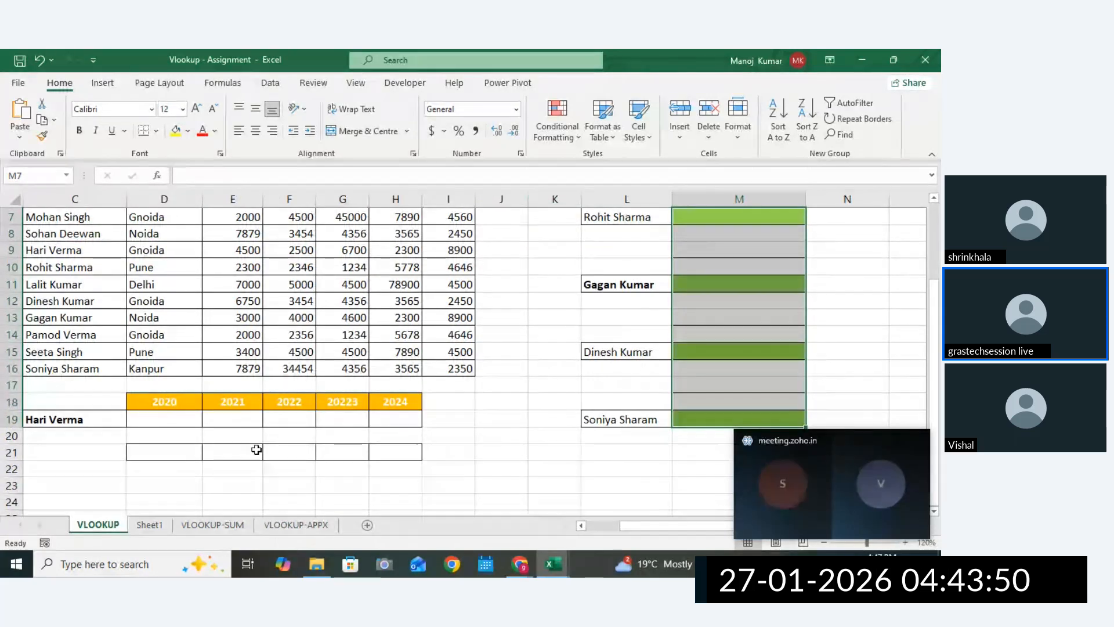
left_click(256, 452)
left_click_drag(936, 398, 941, 325)
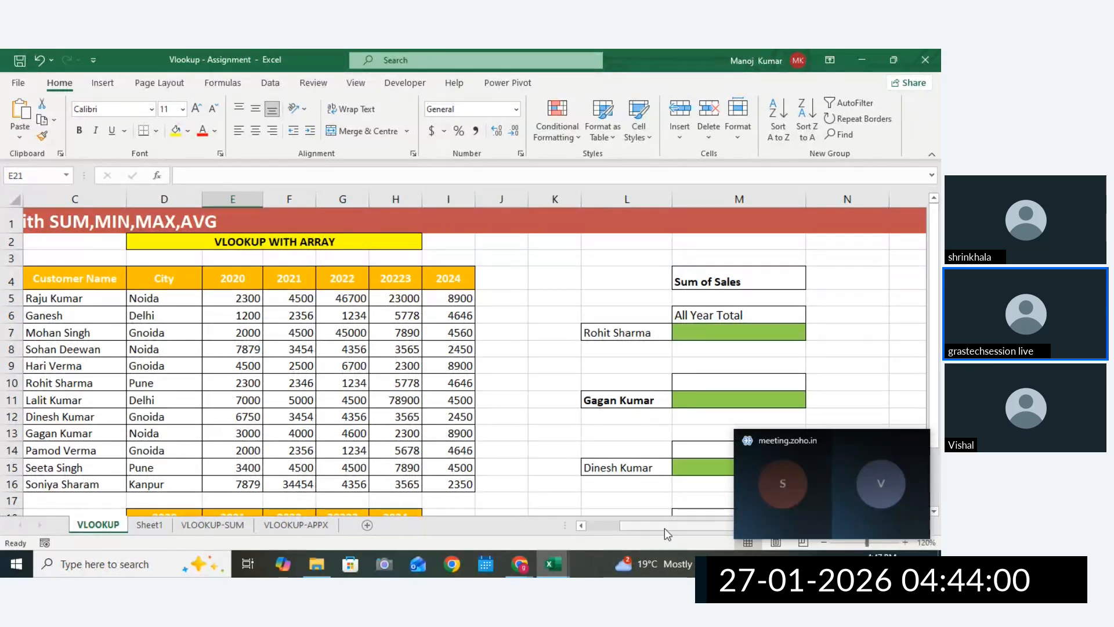
left_click_drag(668, 528, 633, 528)
left_click(85, 218)
left_click_drag(85, 218, 87, 243)
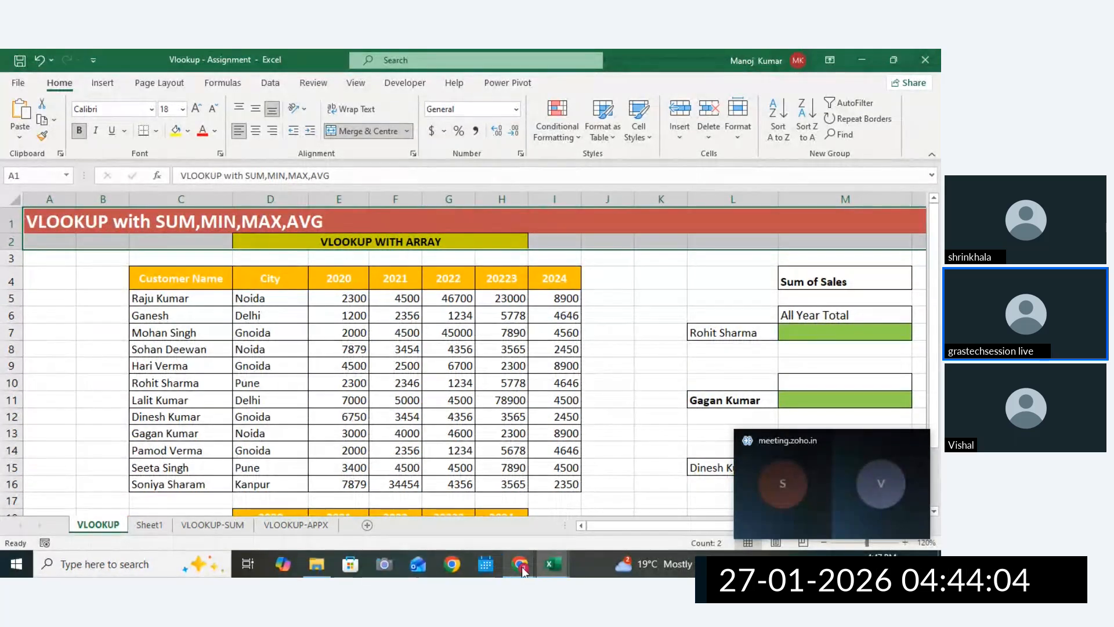
Switch to the Book1 workbook and change the yellow heading in row 1 to VLOOKUP FUNCTIONS.
mouse_move(553, 564)
left_click(464, 539)
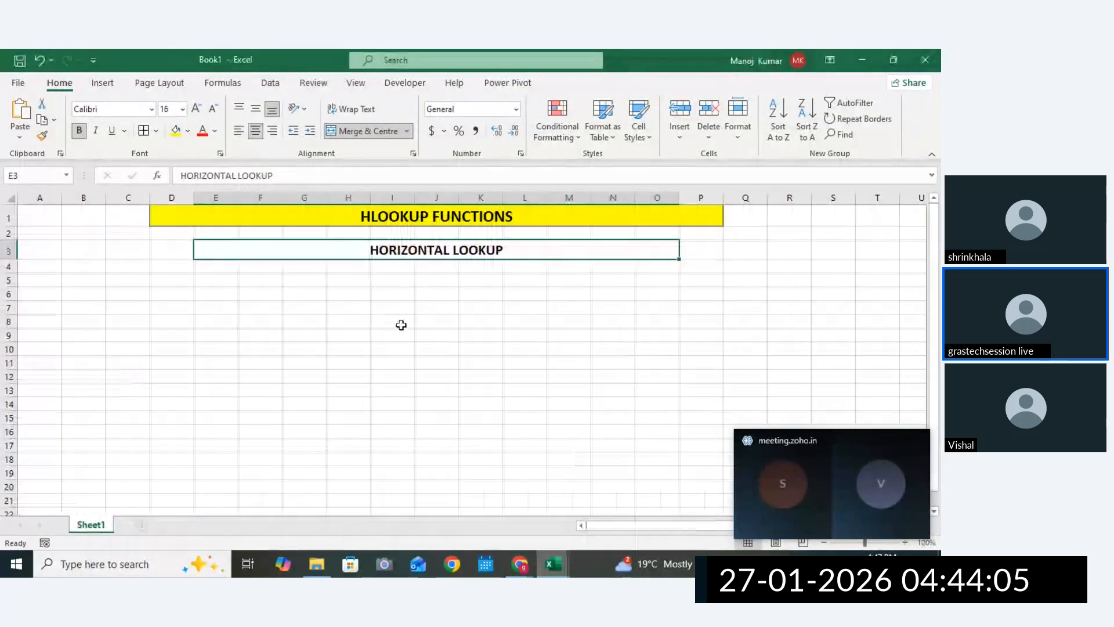
double_click(371, 216)
left_click_drag(370, 216, 350, 215)
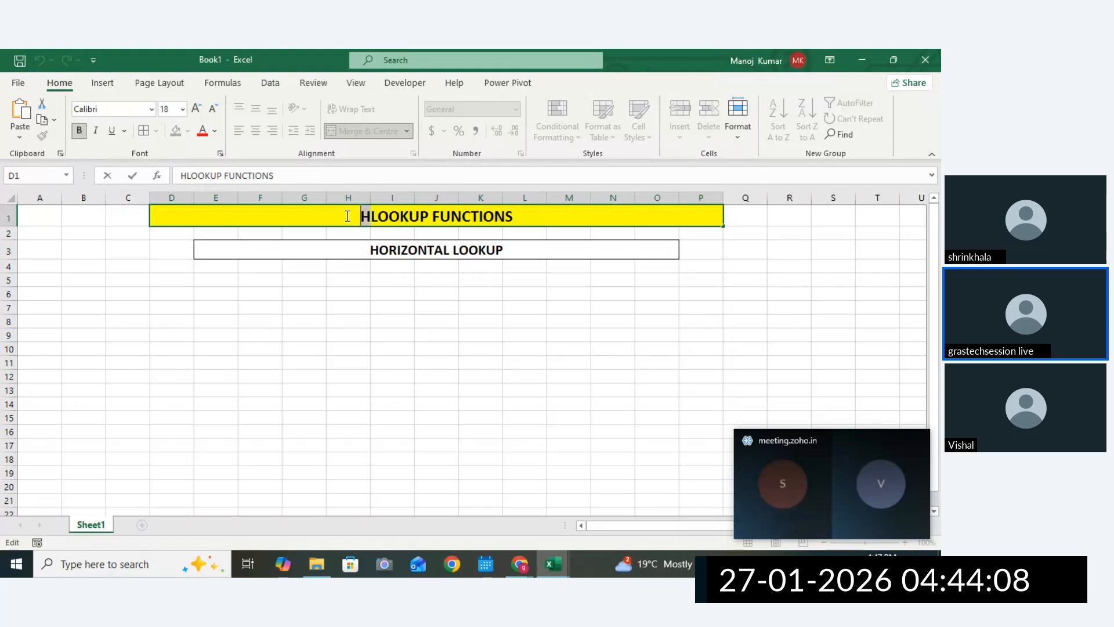
type("V")
Replace the subheading in the merged cell E3 with WITH AGG FUNCTION.
left_click(535, 252)
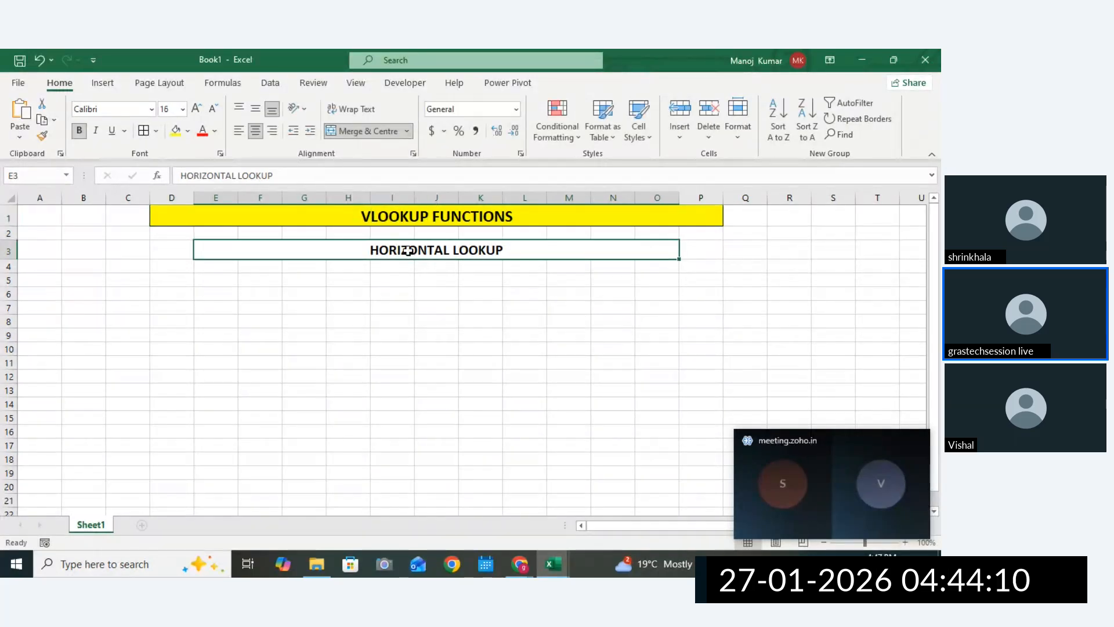
key("BackSpace")
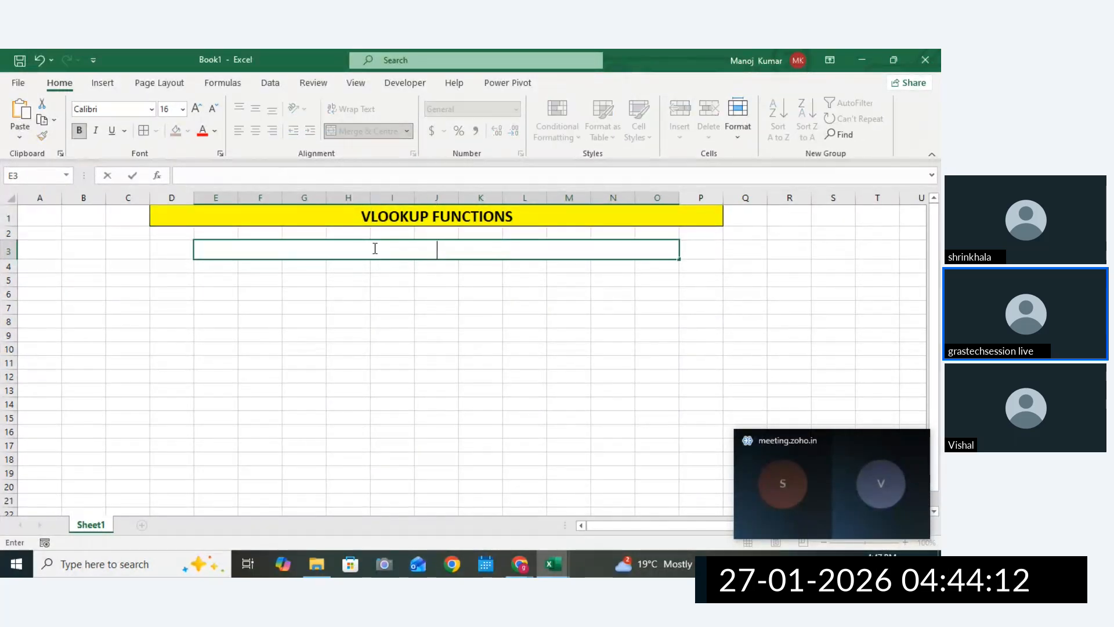
type("WO")
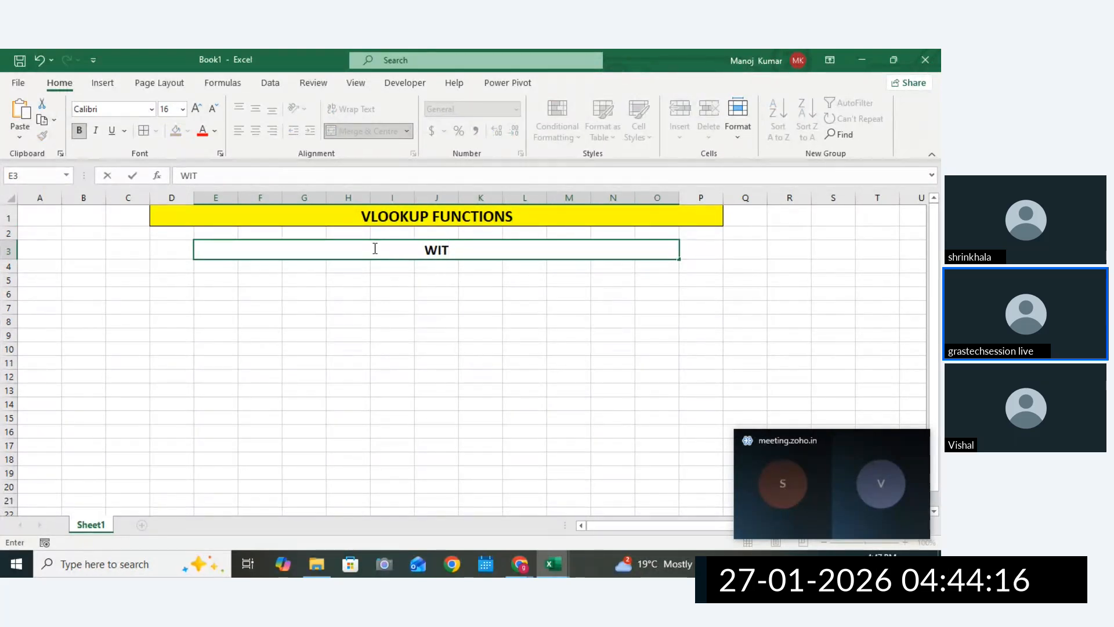
type("TH AGG F")
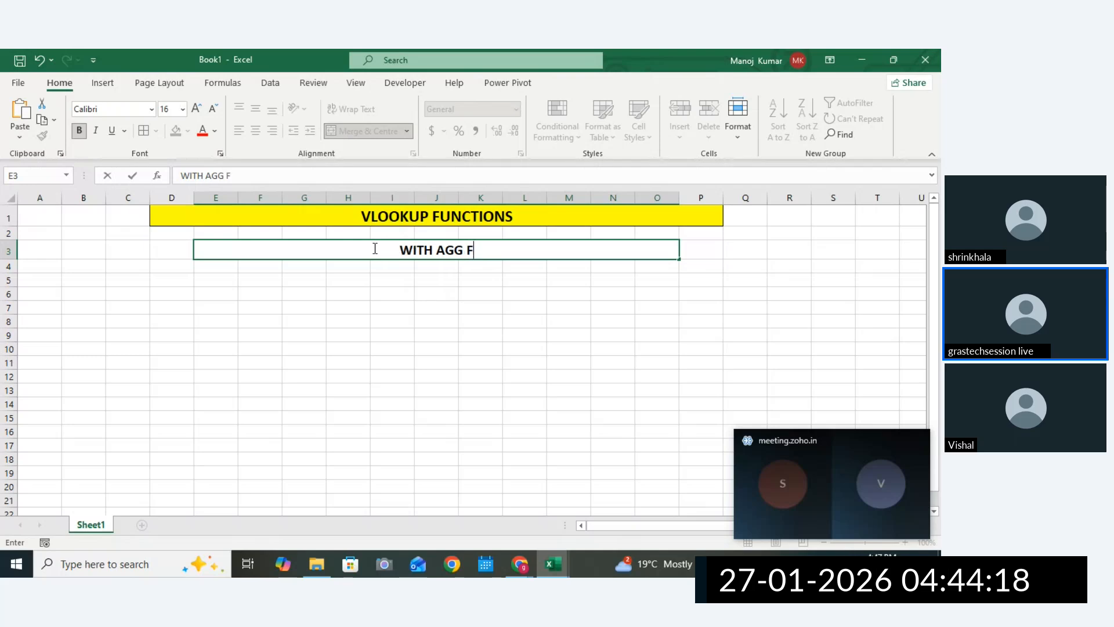
type("UNCTION")
key("Return")
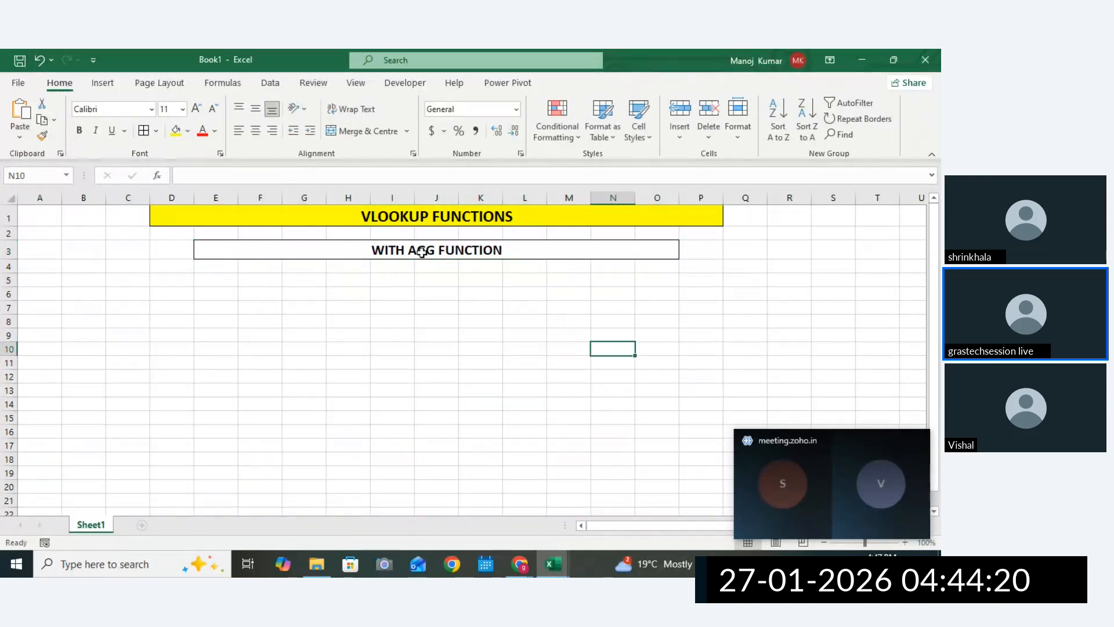
left_click(169, 306)
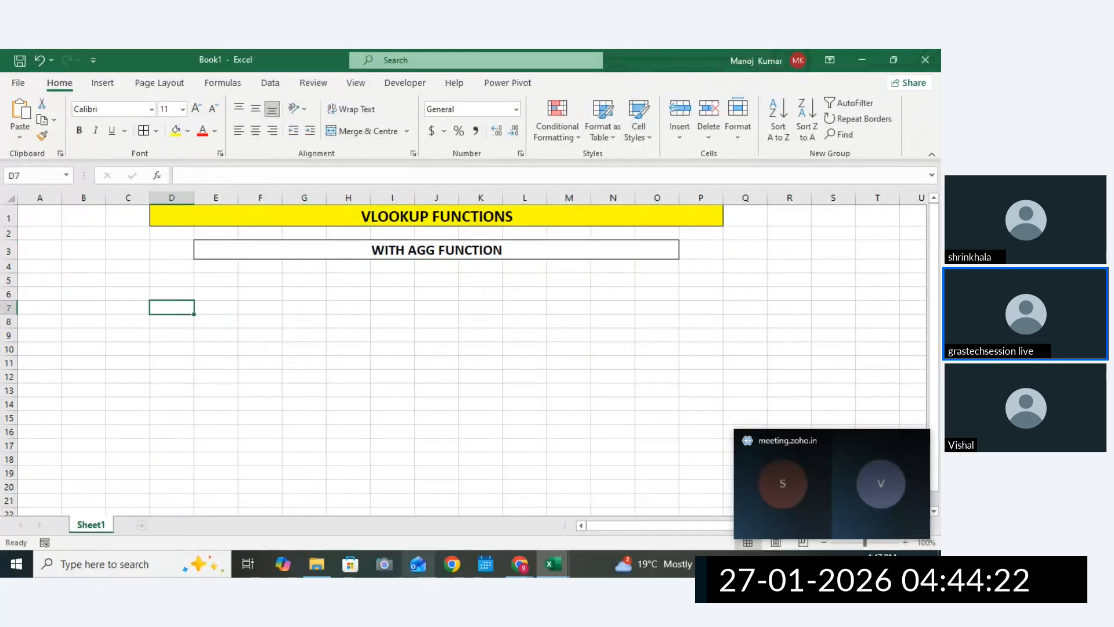
Copy the customer sales table C4:I16 from the assignment's VLOOKUP sheet and paste it into Book1 at C6.
mouse_move(568, 567)
left_click(635, 502)
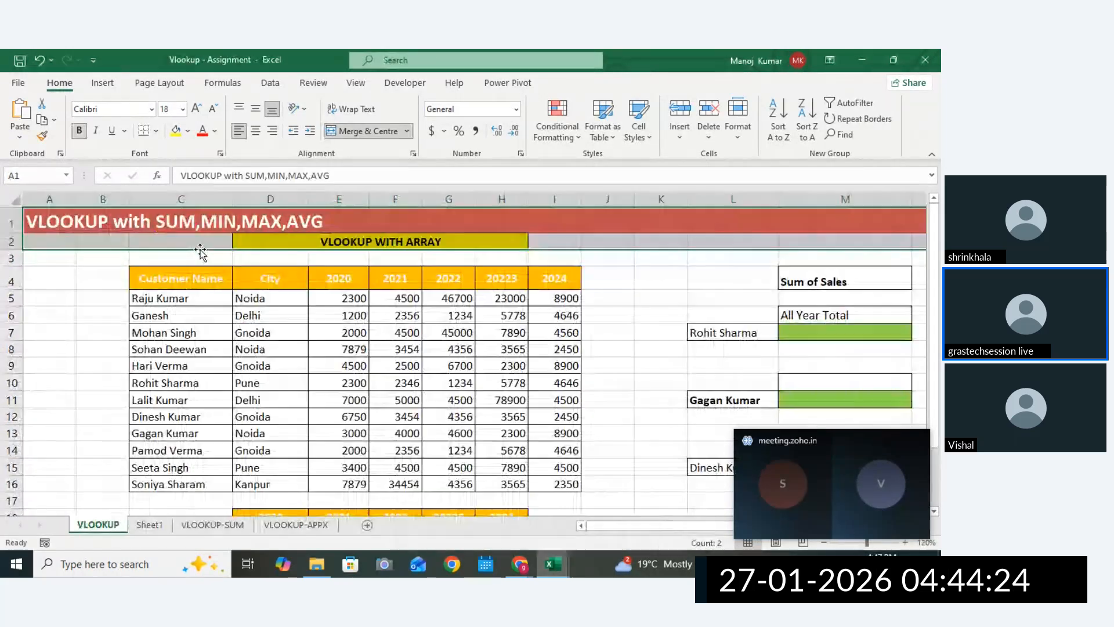
left_click_drag(145, 267, 561, 488)
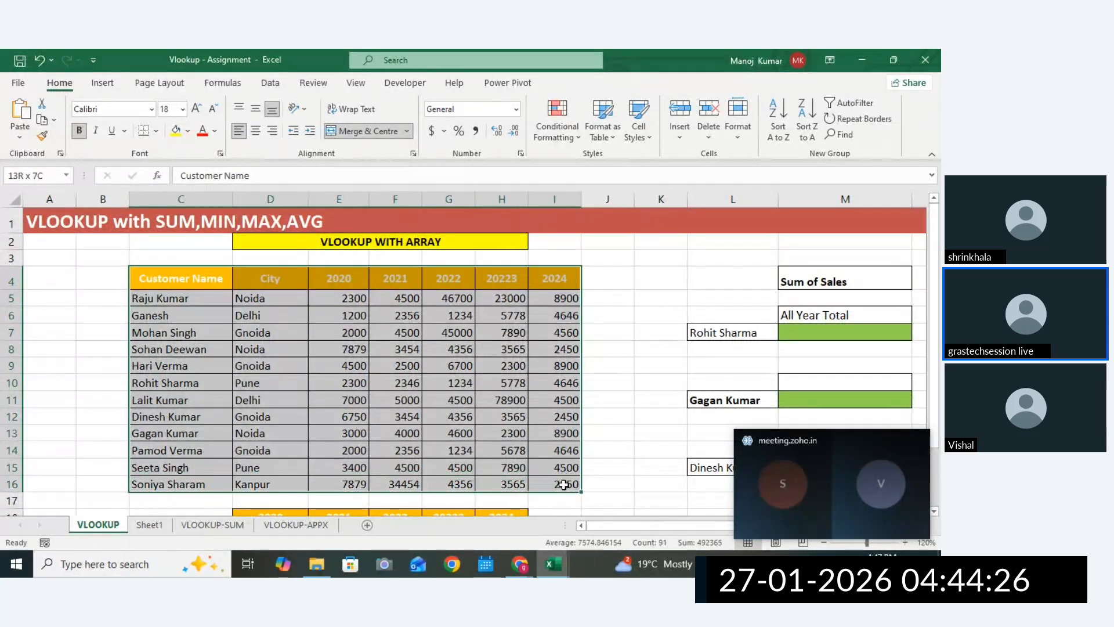
key("ctrl+c")
mouse_move(552, 564)
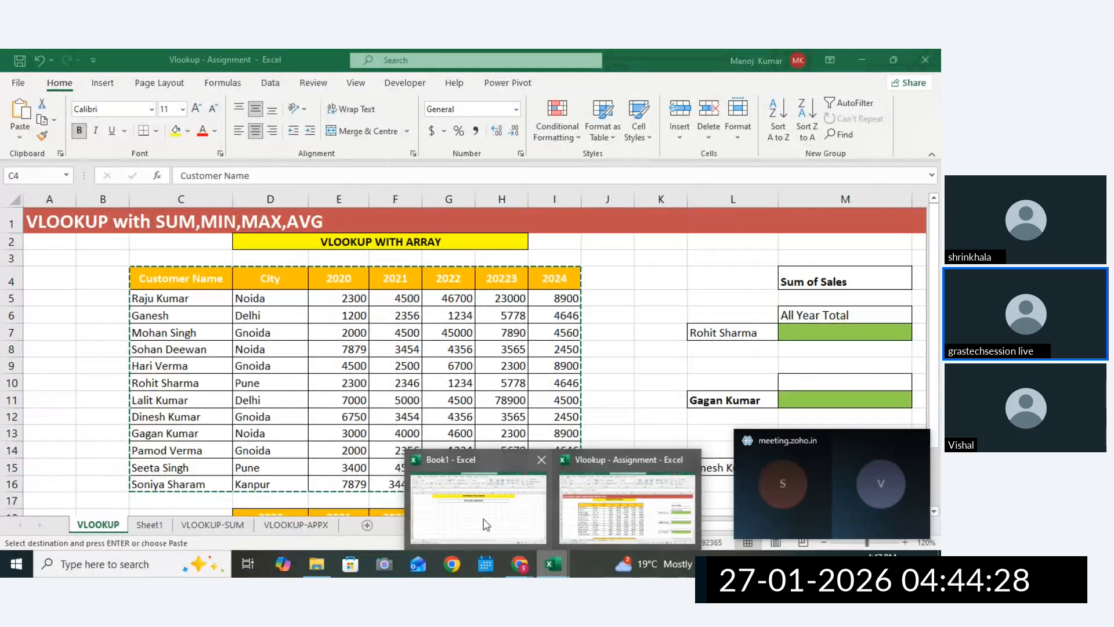
left_click(473, 501)
left_click(136, 296)
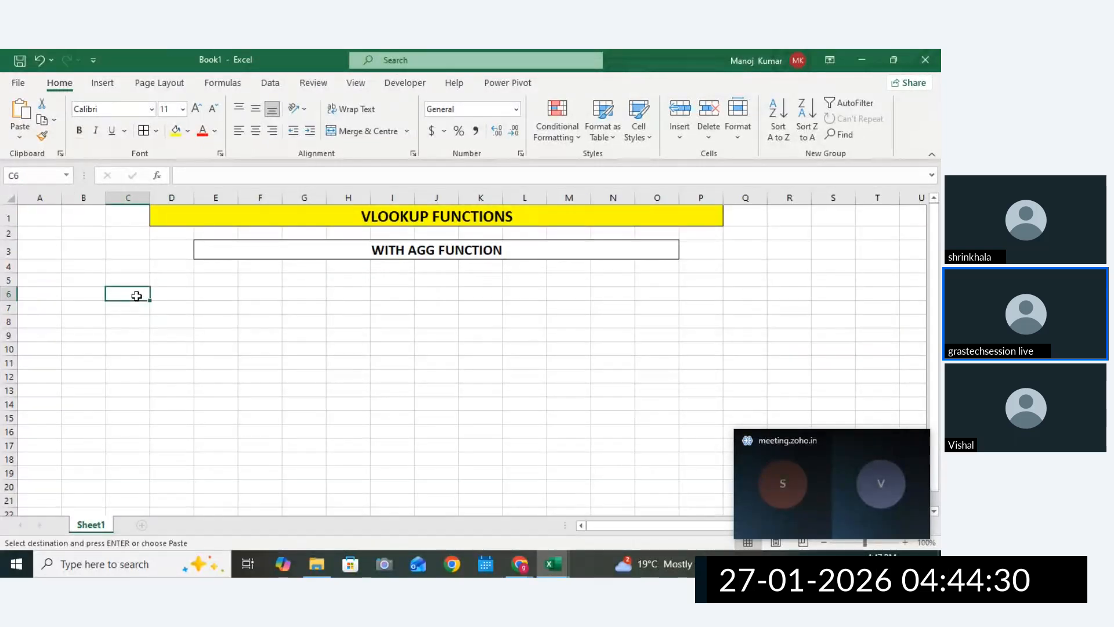
key("ctrl+v")
Widen column C so the full customer names fit.
left_click(461, 351)
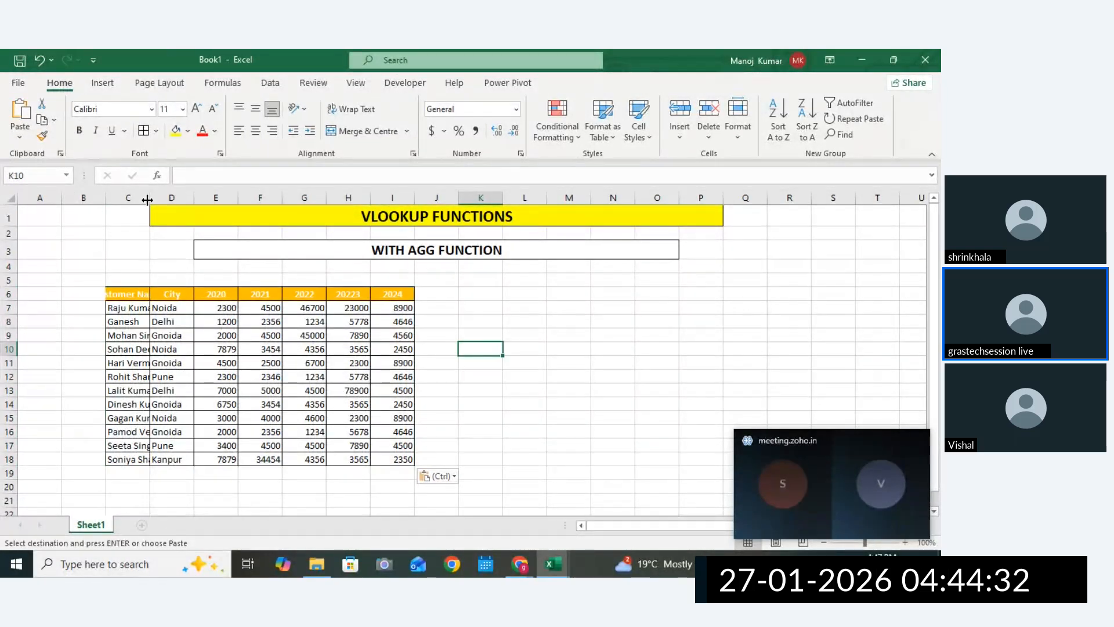
left_click_drag(147, 199, 184, 200)
left_click(426, 362)
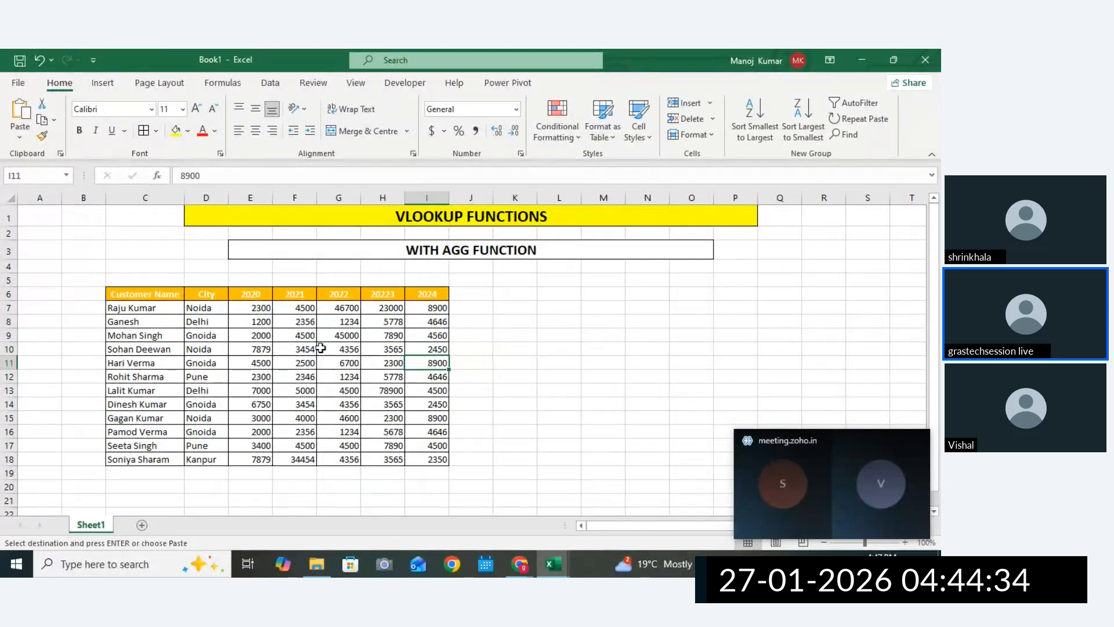
left_click_drag(131, 308, 148, 456)
left_click(153, 319)
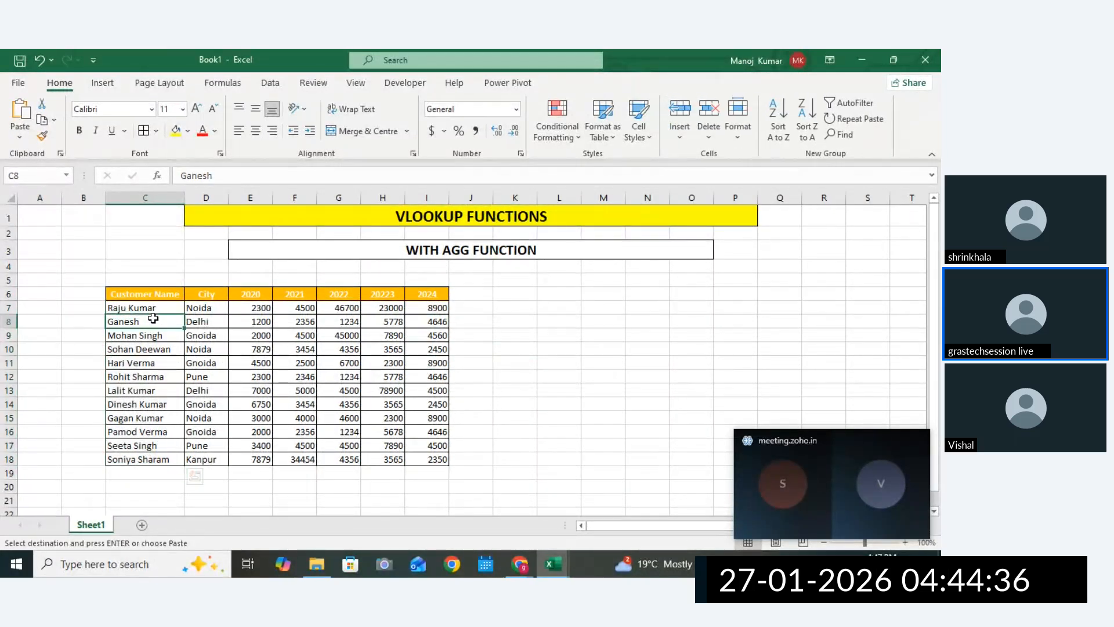
left_click_drag(142, 309, 139, 461)
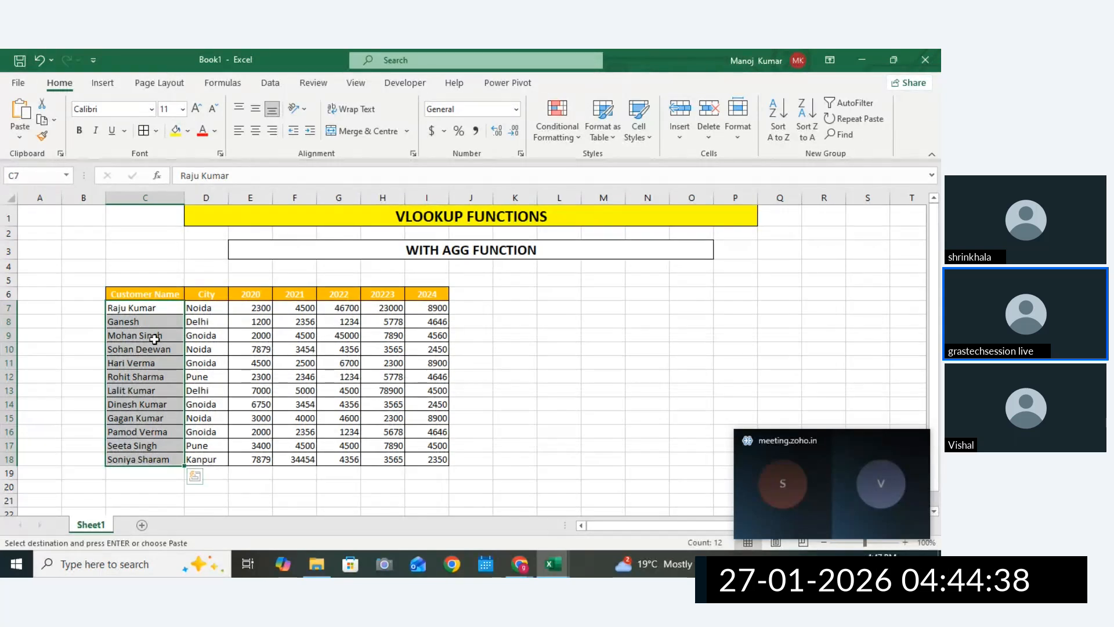
left_click_drag(149, 319, 149, 450)
left_click(158, 391)
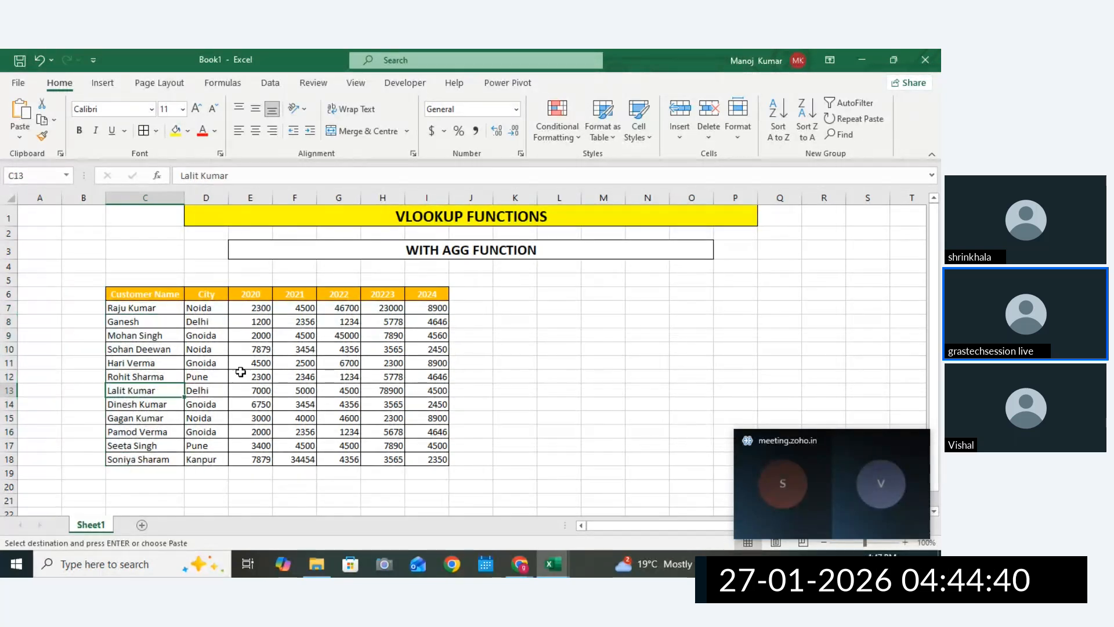
left_click(247, 308)
left_click_drag(248, 308, 428, 404)
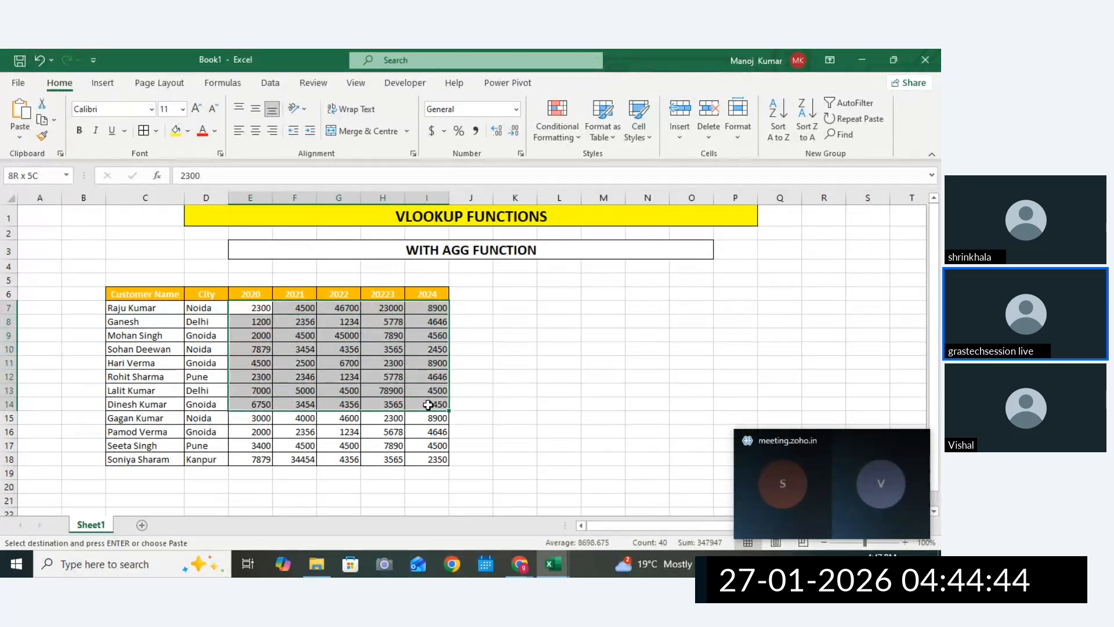
left_click(429, 405)
left_click(512, 321)
Copy the first customer's name from C7 into K8 and widen column K to fit it.
left_click(133, 321)
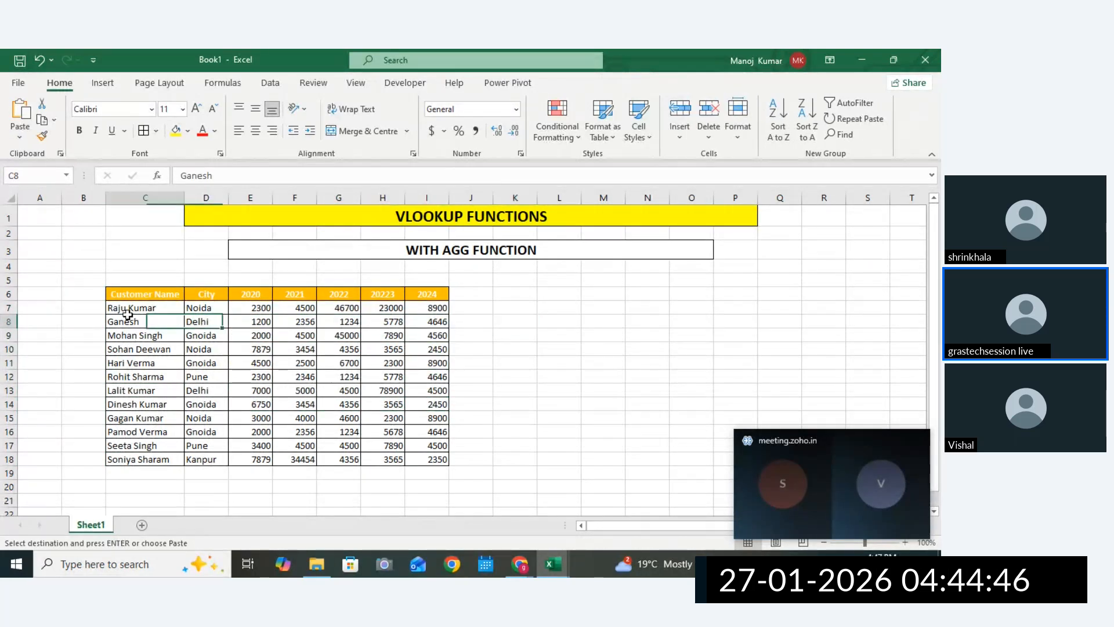
left_click(130, 308)
key("ctrl+c")
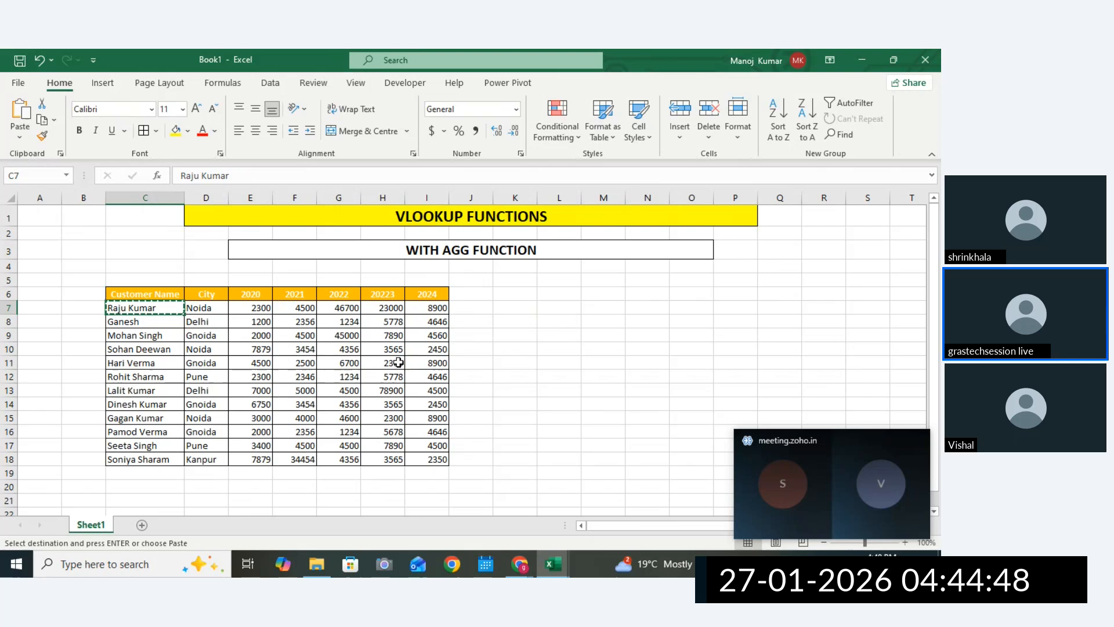
left_click(508, 322)
key("ctrl+v")
left_click_drag(603, 321, 604, 307)
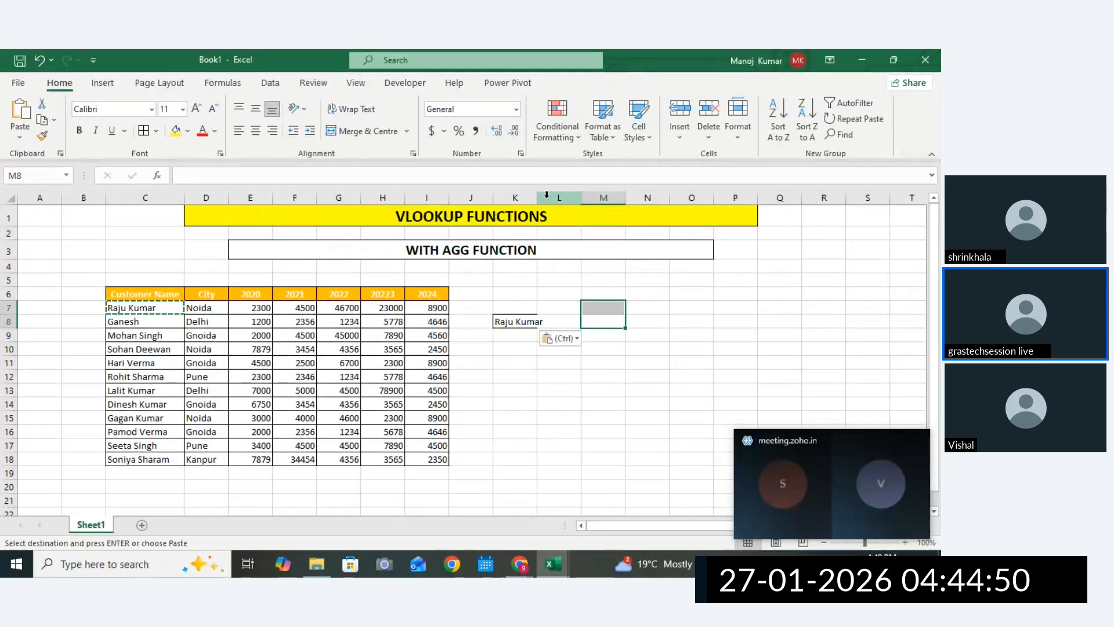
left_click_drag(538, 198, 585, 198)
left_click(547, 320)
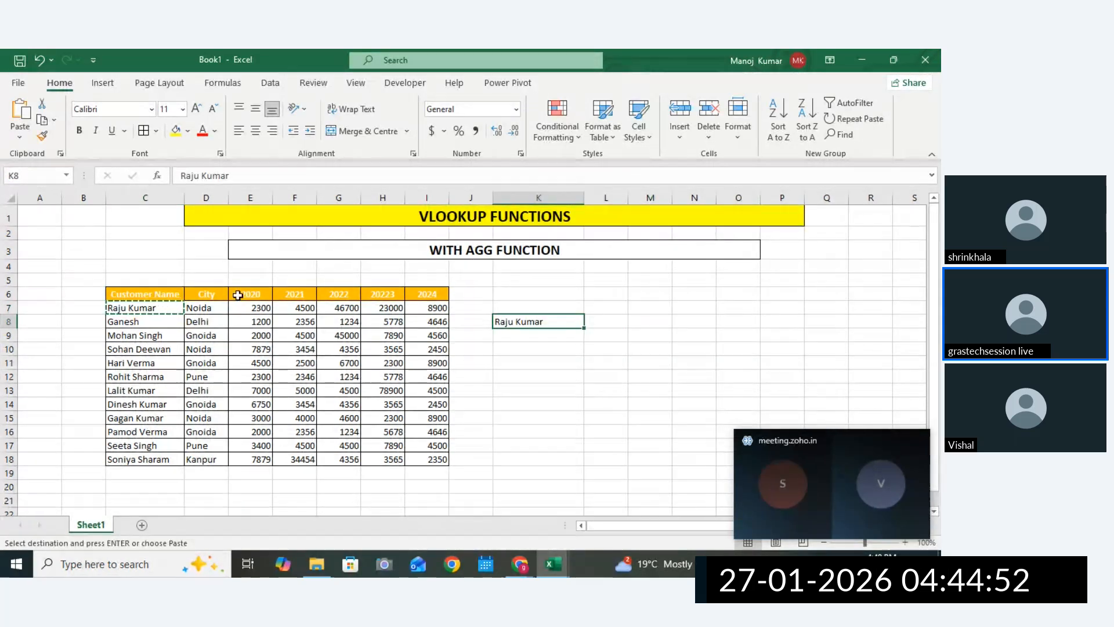
Copy the year headers E6:I6 and paste them at L7, above and beside the copied customer name.
left_click_drag(238, 295, 414, 293)
key("ctrl+c")
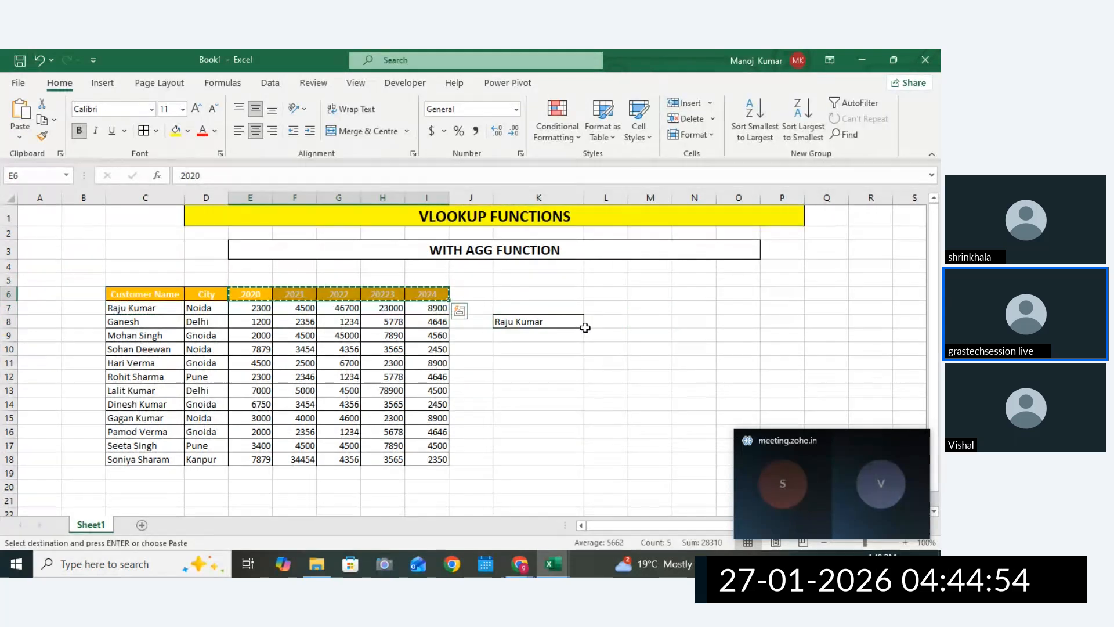
left_click(589, 303)
key("ctrl+v")
left_click(558, 319)
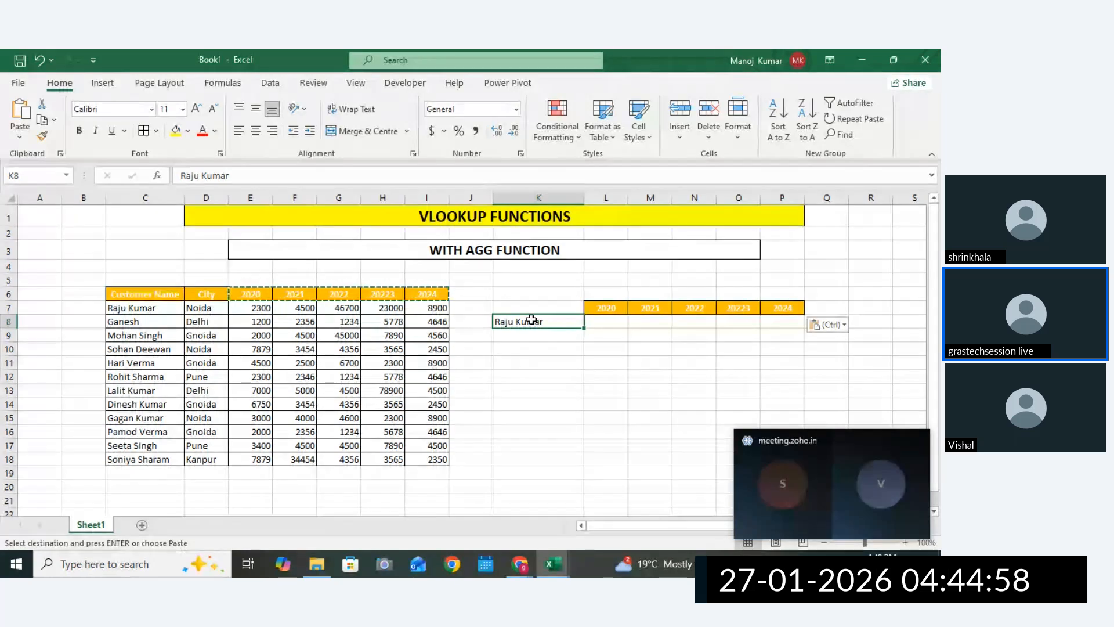
Apply borders to the empty result cells L8:P8 under the year headers.
left_click_drag(604, 306, 783, 311)
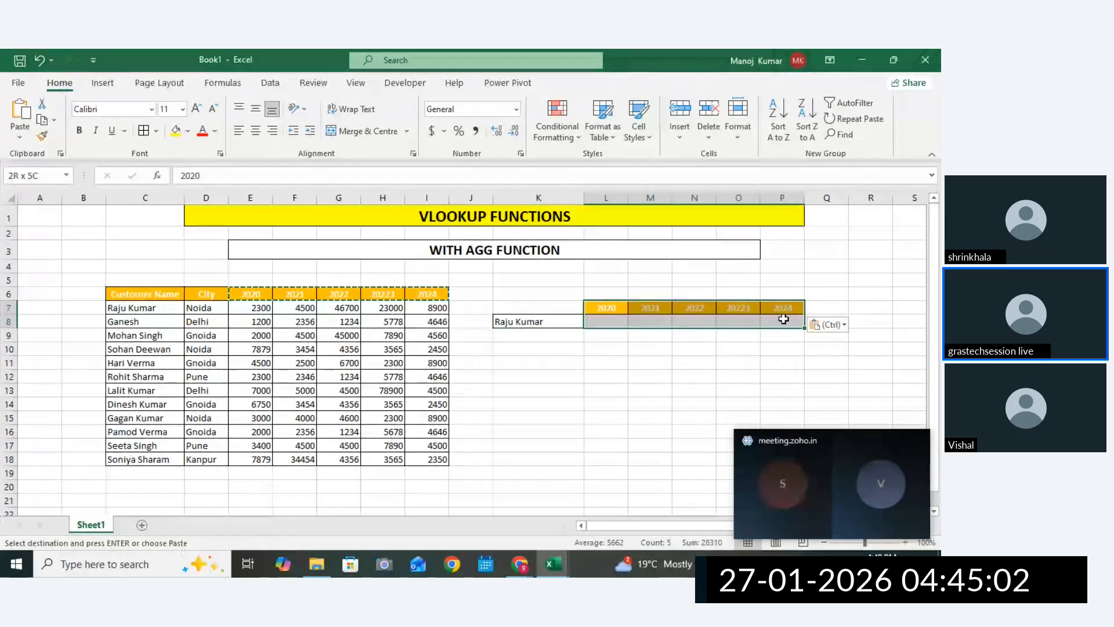
left_click(780, 320)
left_click_drag(603, 322, 776, 323)
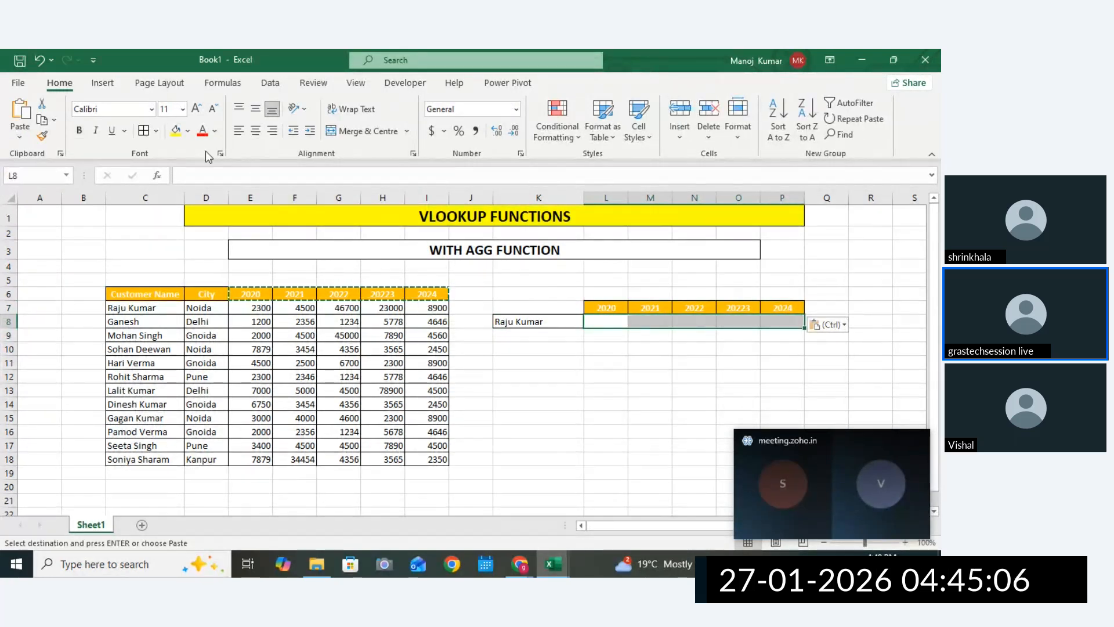
left_click(144, 130)
double_click(602, 321)
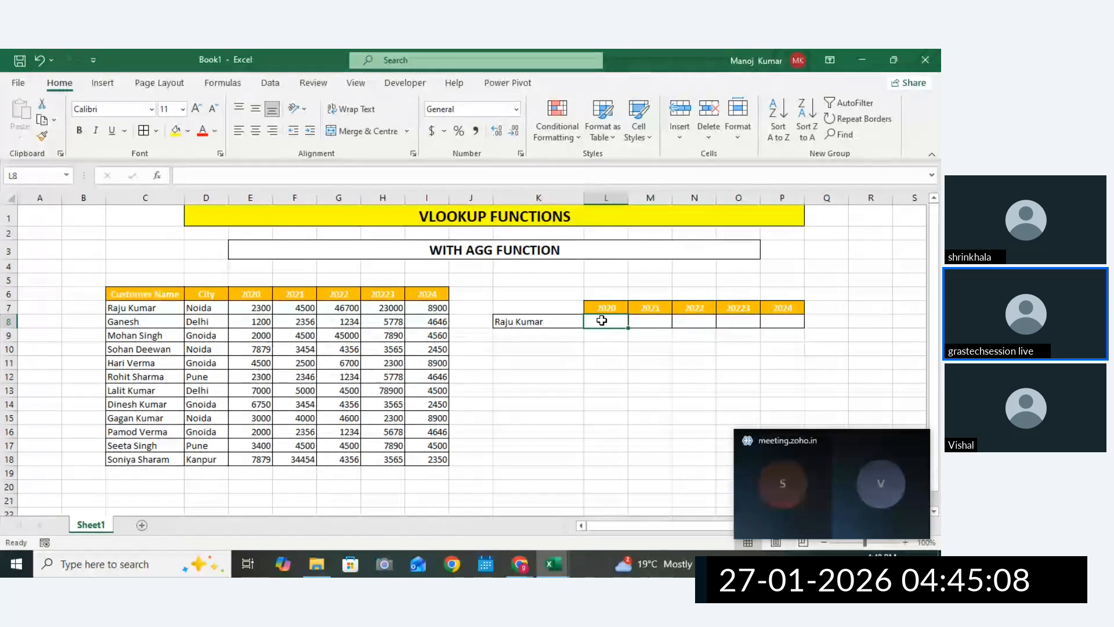
Start a VLOOKUP formula across L8:P8 with K8 as the lookup value and C6:I18 as the table array.
left_click(708, 376)
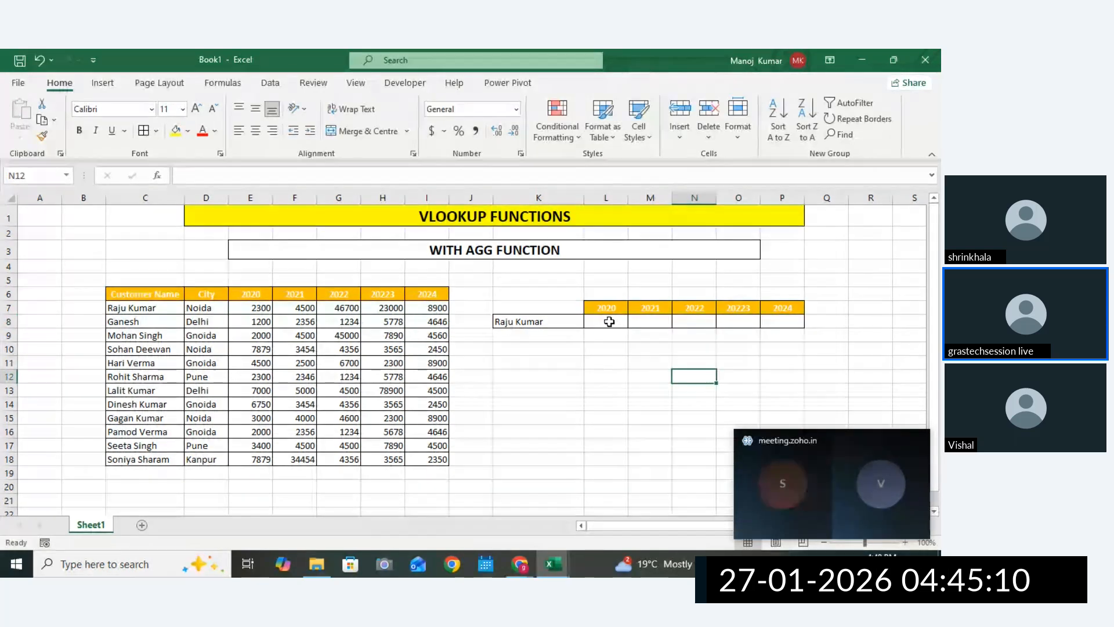
left_click_drag(606, 321, 778, 317)
type("=VLO")
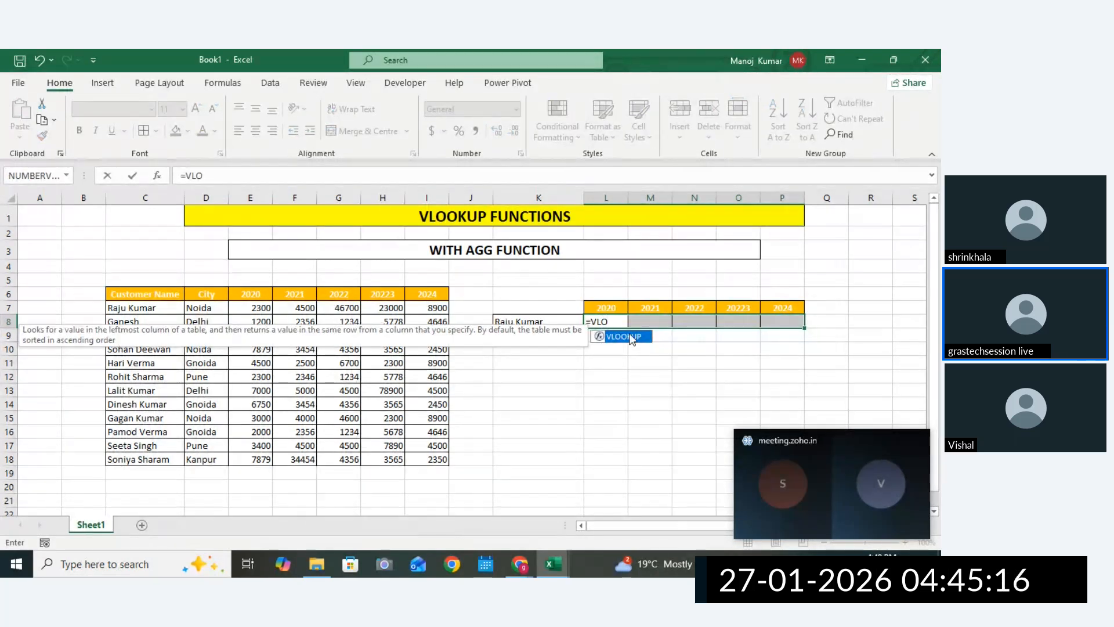
double_click(624, 337)
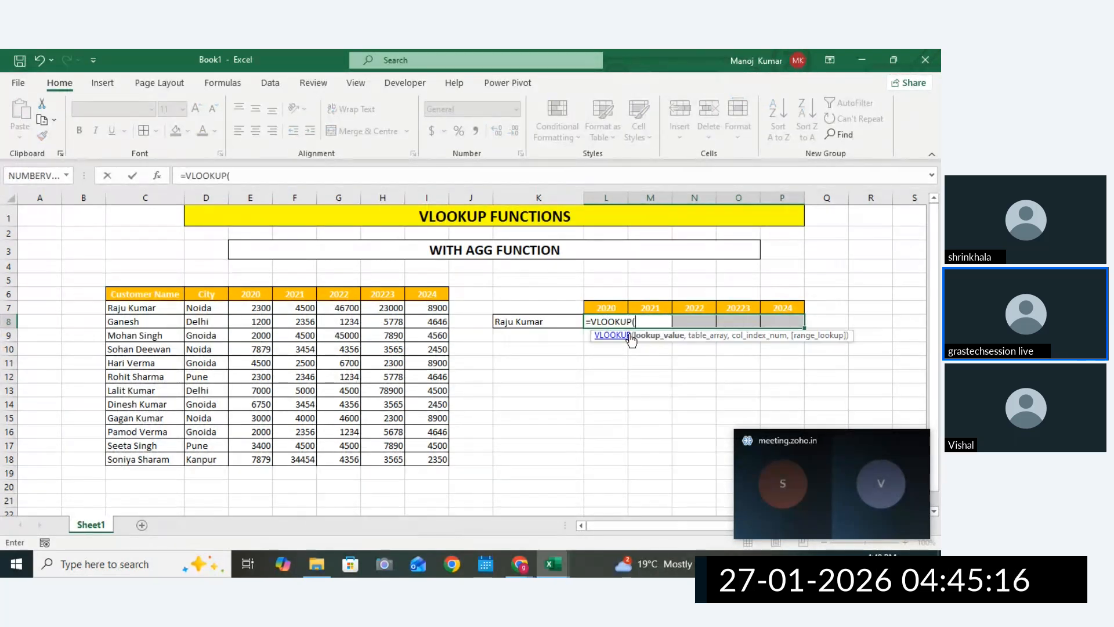
left_click(541, 319)
type(",")
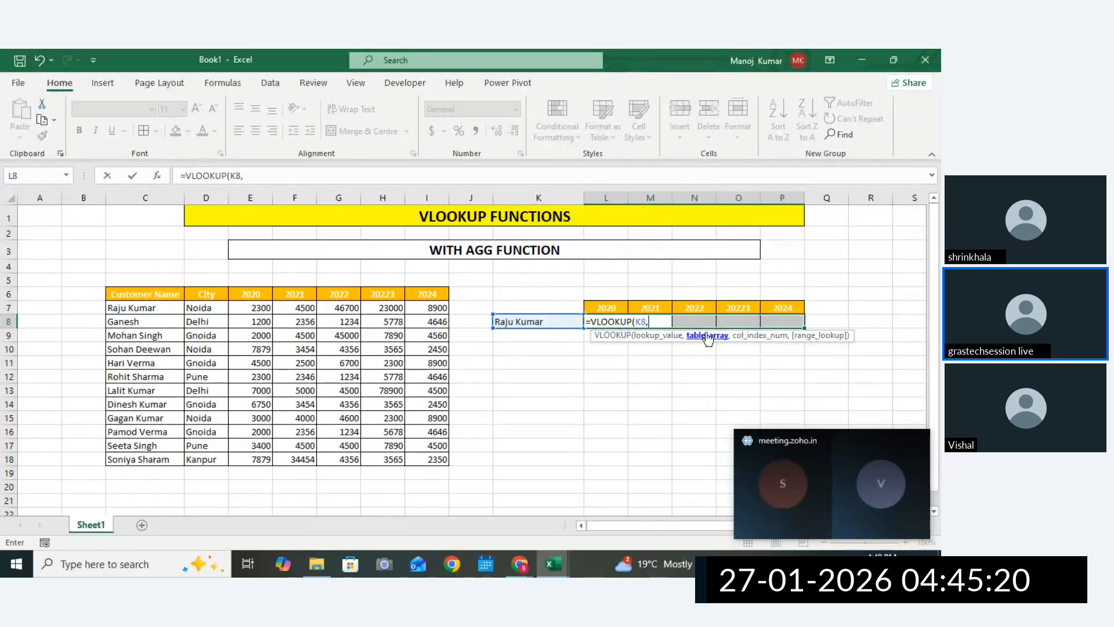
left_click_drag(158, 297, 434, 460)
type(",")
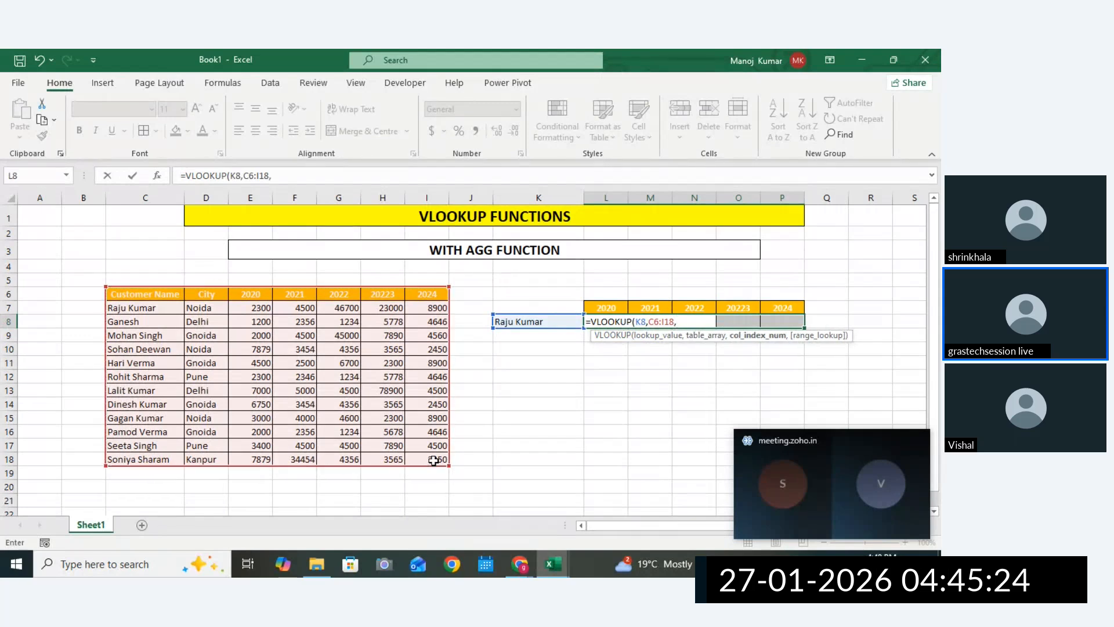
Complete the VLOOKUP with column indexes {3,4,5,6,7} and exact match 0, entering it as an array formula in L8:P8.
type("{")
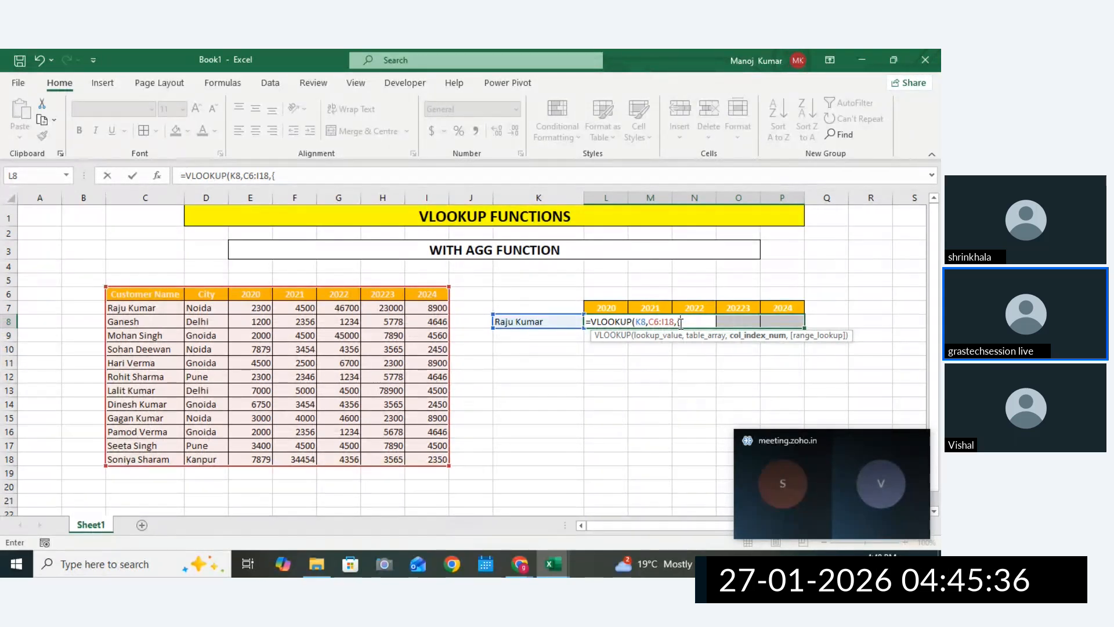
type("2,3,4,5,6")
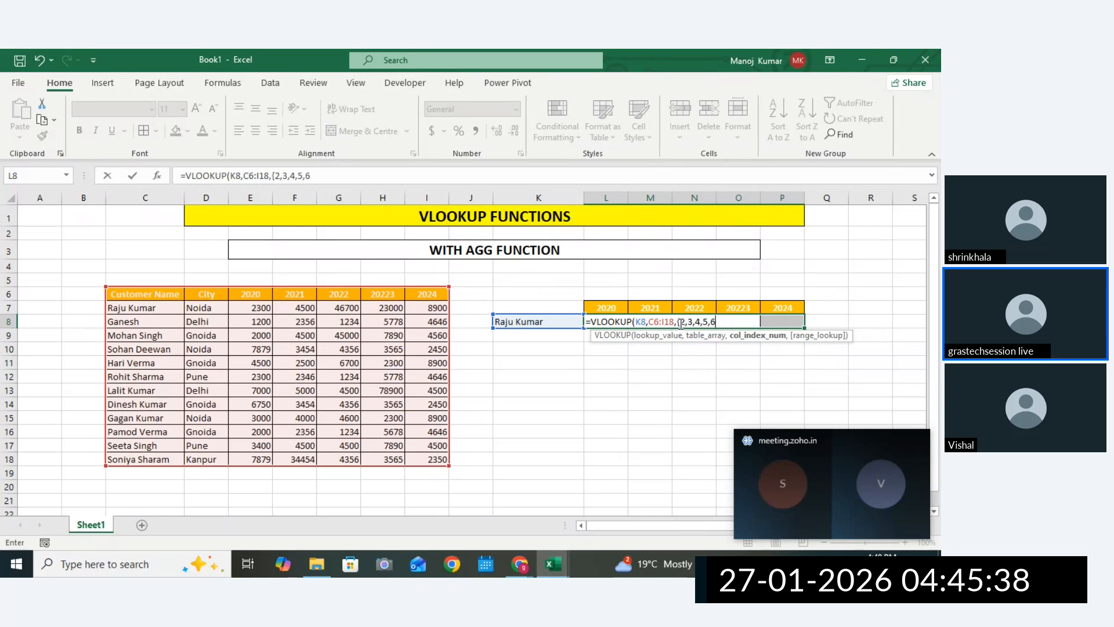
type(",7}")
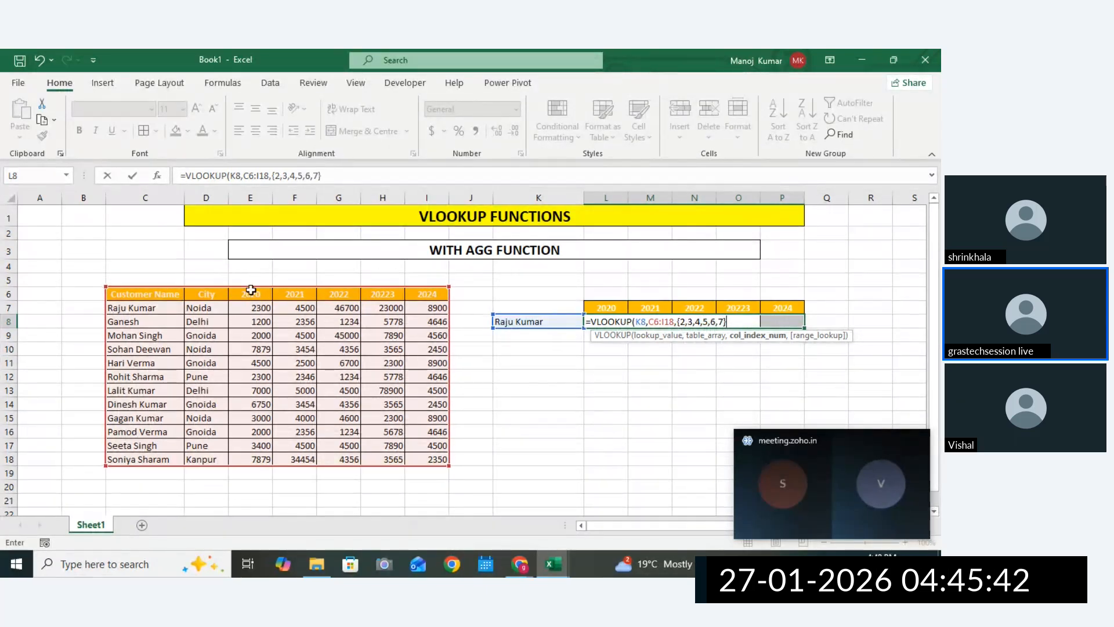
left_click(689, 322)
key("BackSpace")
key("BackSpace")
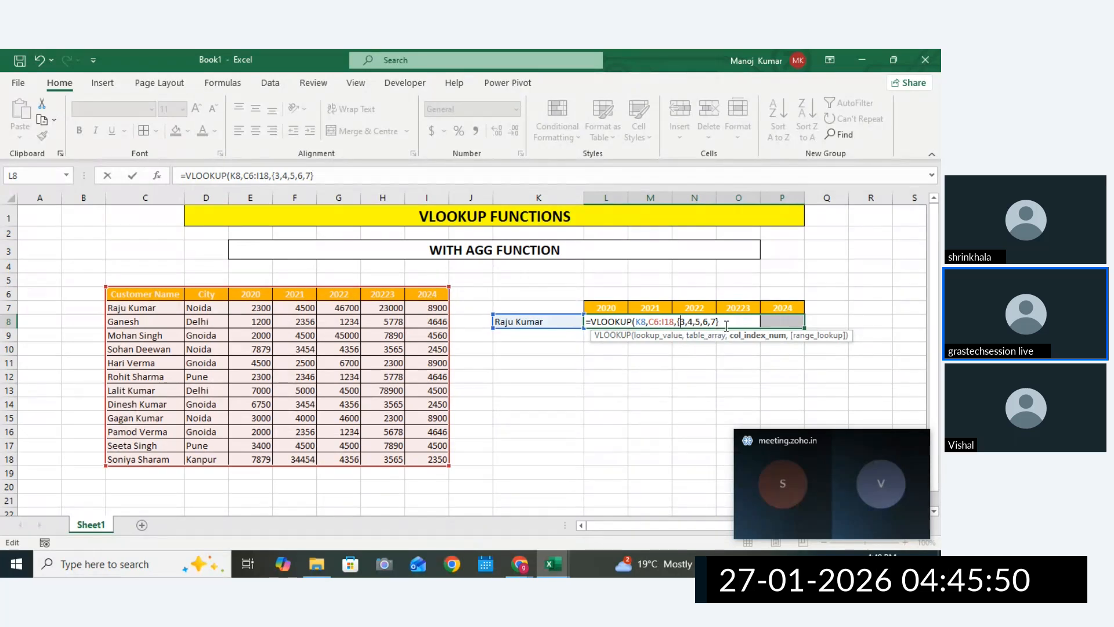
type(",0)")
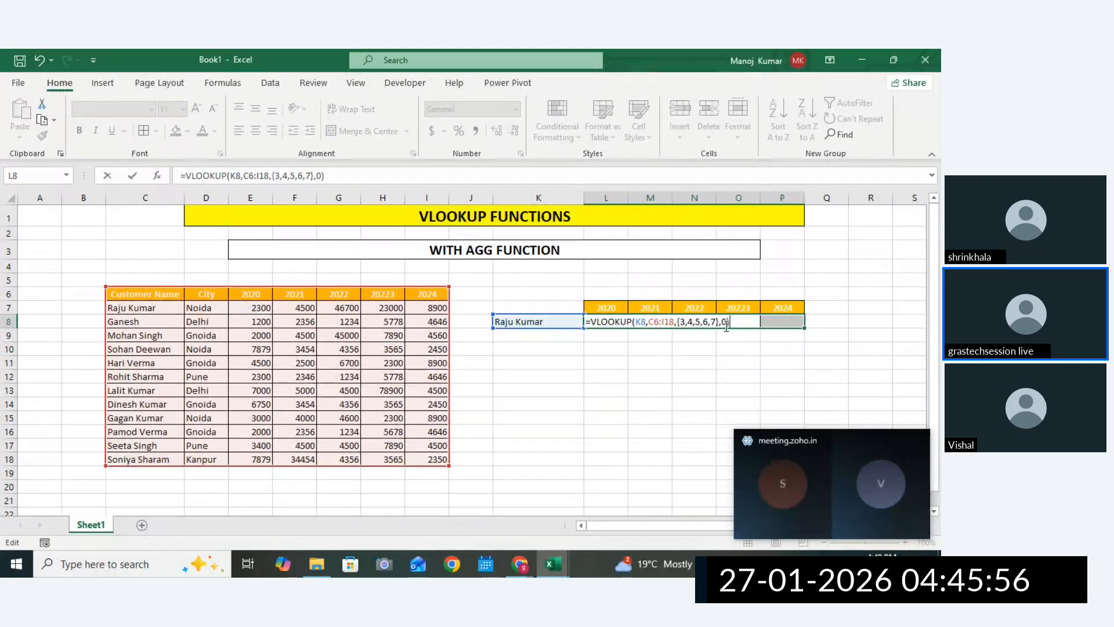
key("ctrl+shift+Return")
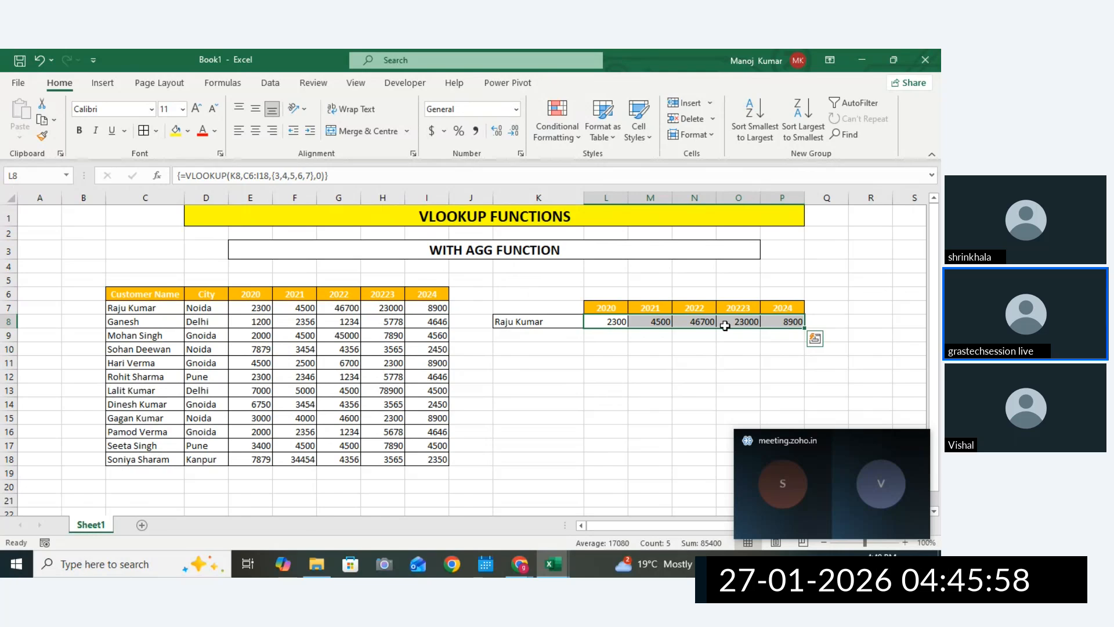
double_click(616, 321)
key("Return")
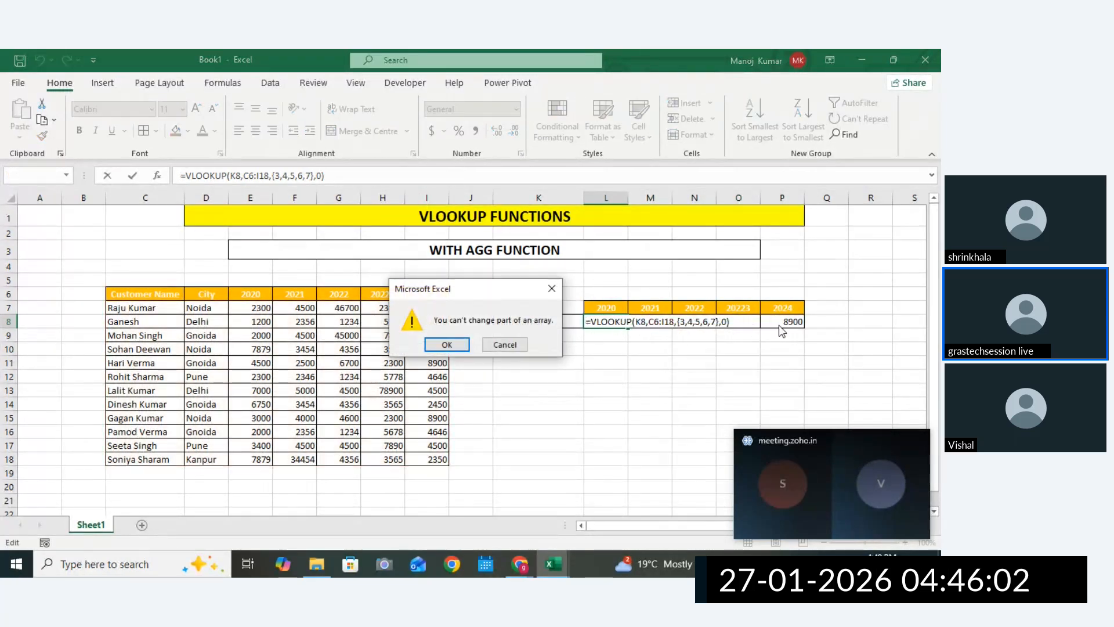
left_click(522, 345)
Copy the formula text from L8 and put it in N10 as plain text with a leading comma.
left_click(611, 321)
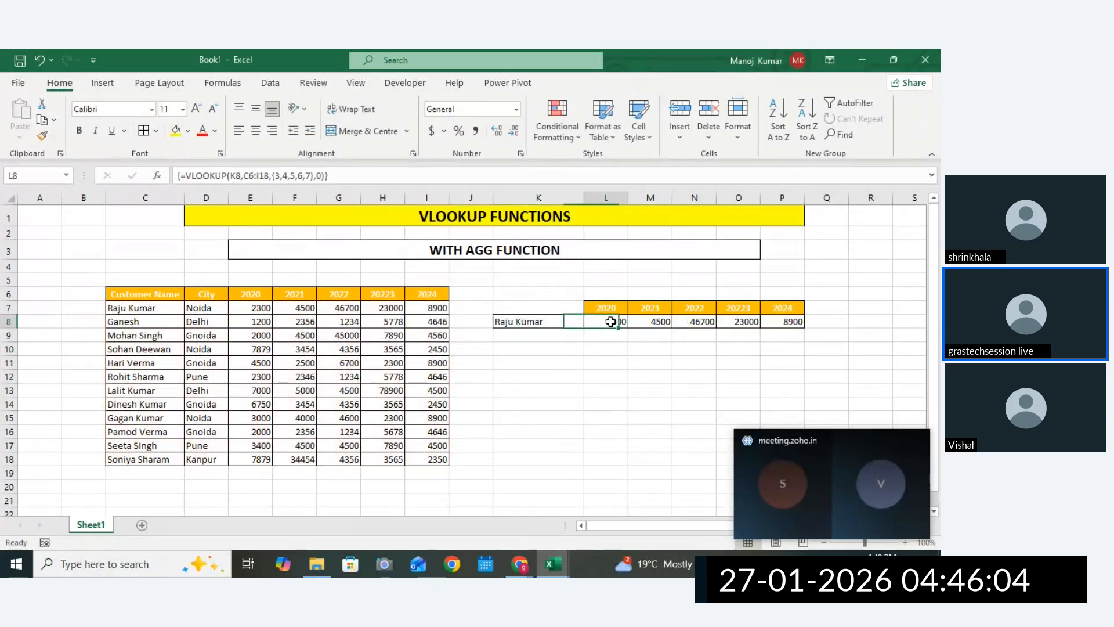
double_click(611, 322)
left_click_drag(730, 322, 580, 320)
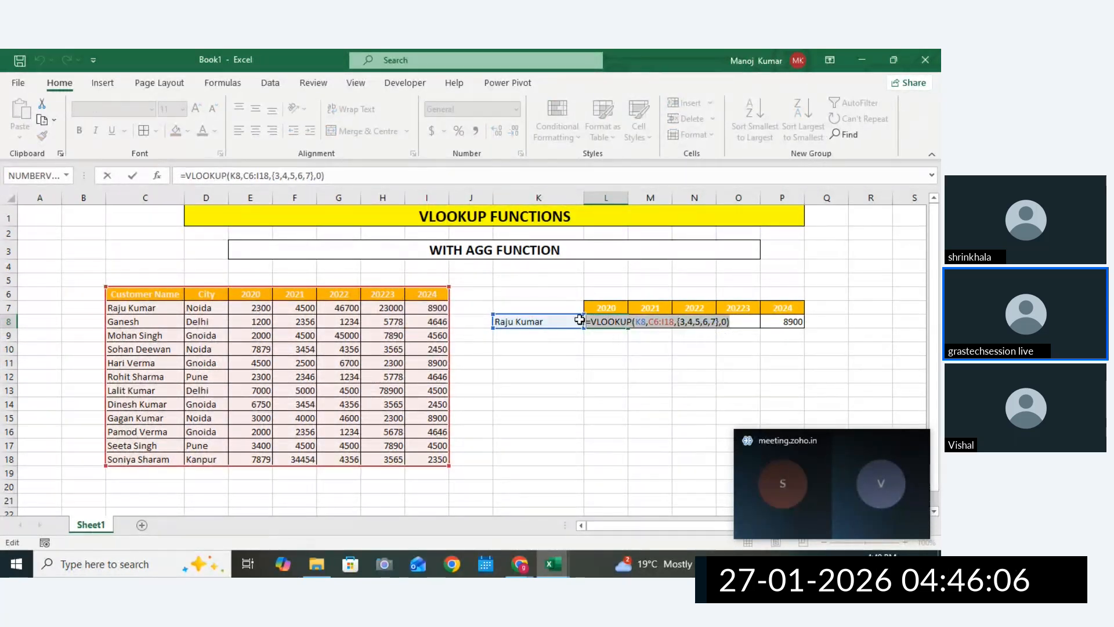
key("Return")
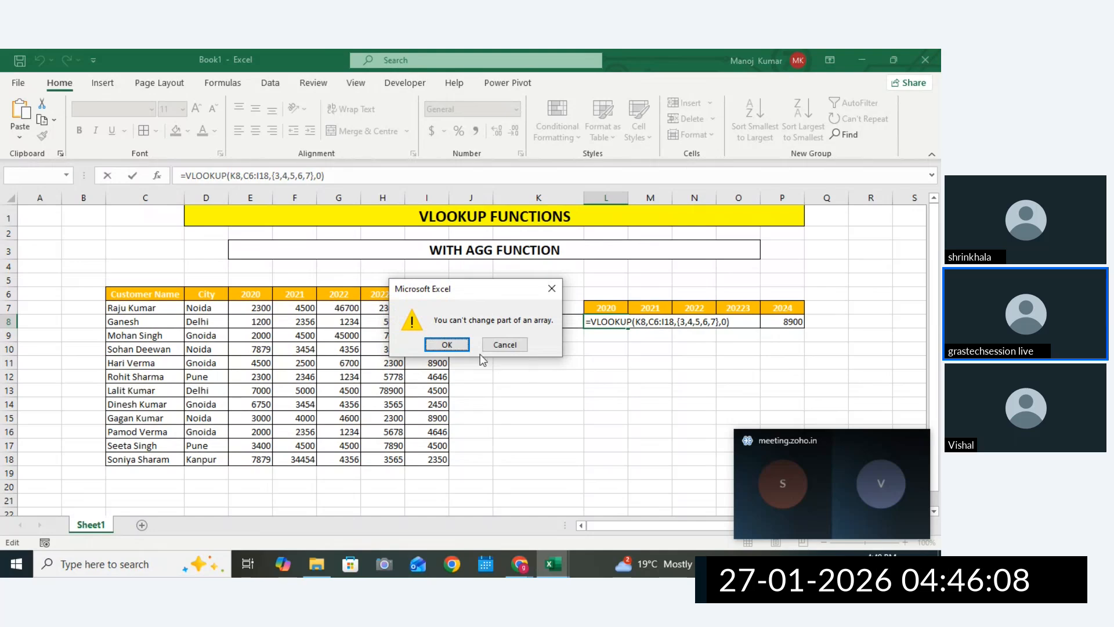
left_click(447, 344)
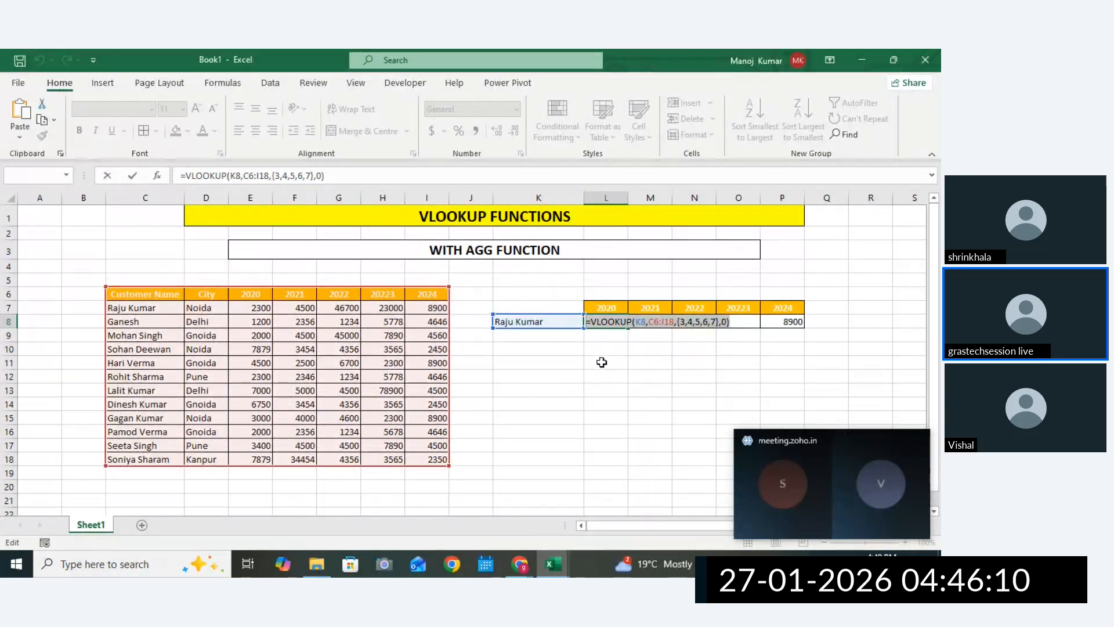
key("ctrl+shift+Return")
double_click(676, 351)
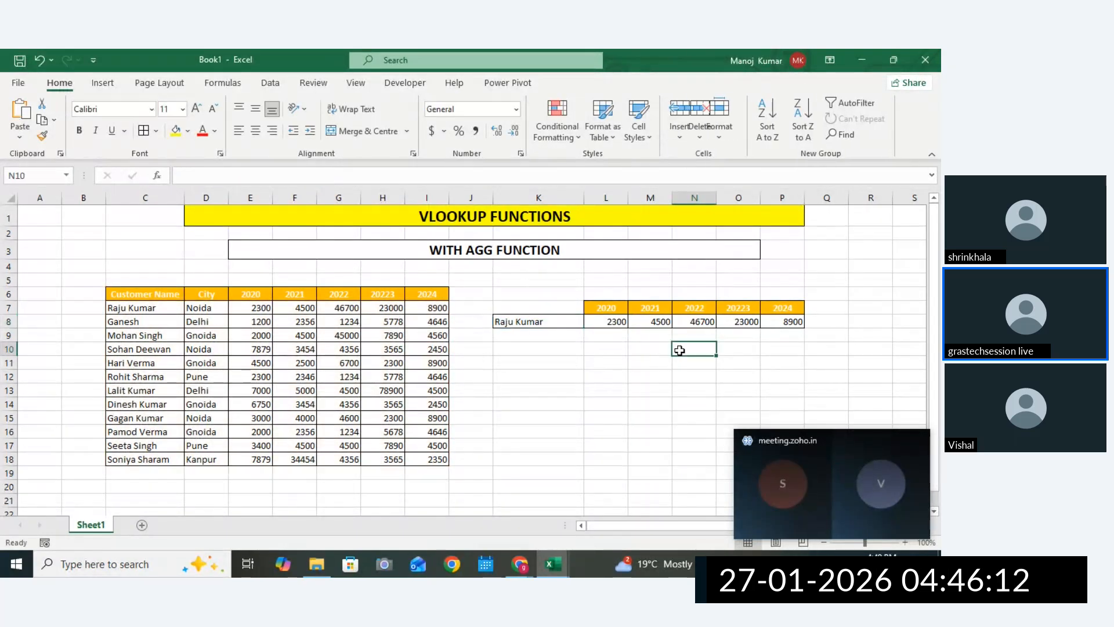
key("ctrl+v")
left_click(668, 401)
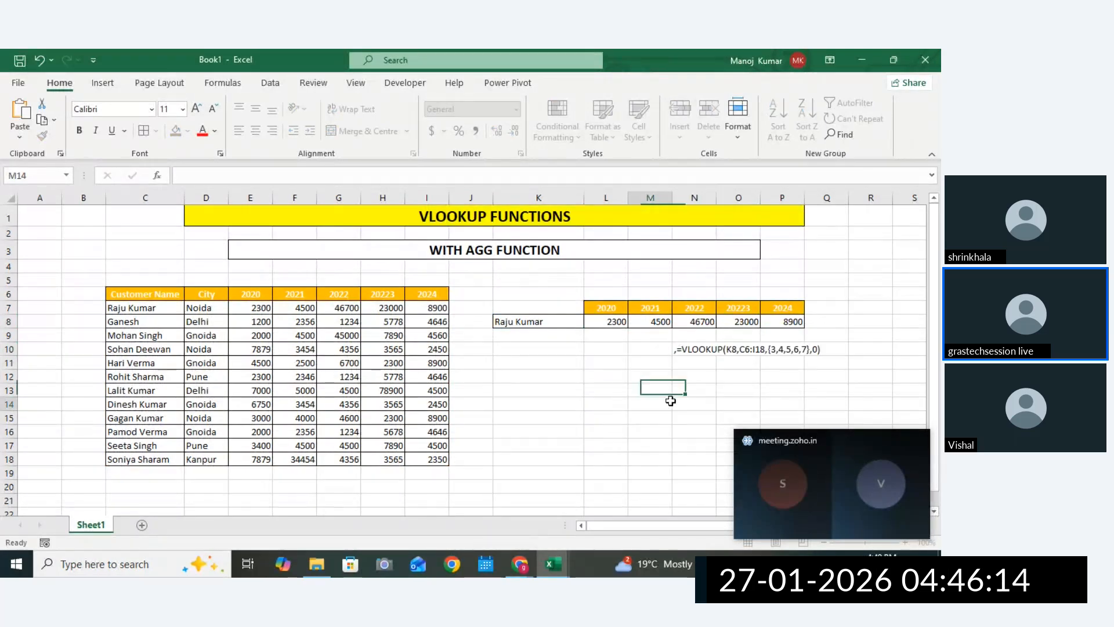
Dismiss the floating meeting window that covers part of the sheet.
left_click(886, 442)
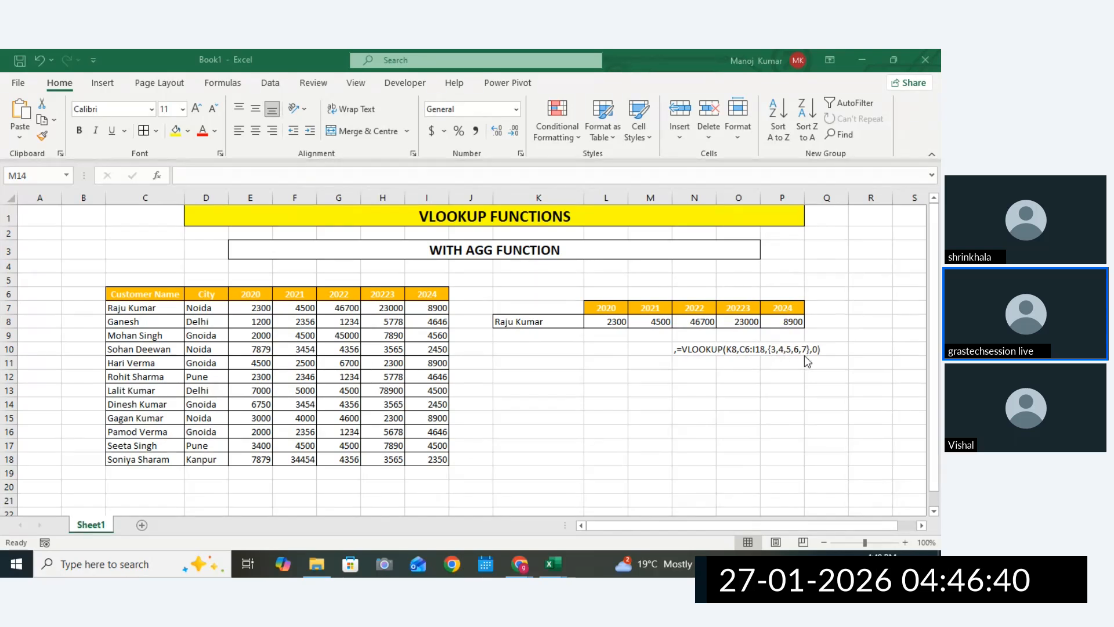
left_click(745, 381)
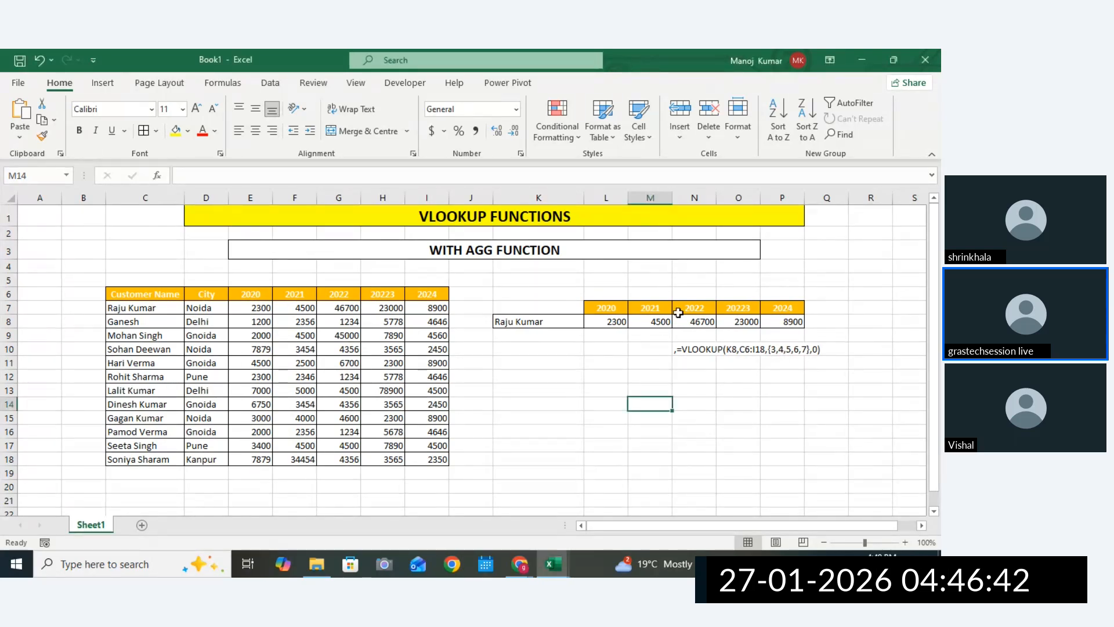
left_click(680, 329)
Copy the Customer Name header from C6 into K7, above the lookup name.
left_click(552, 303)
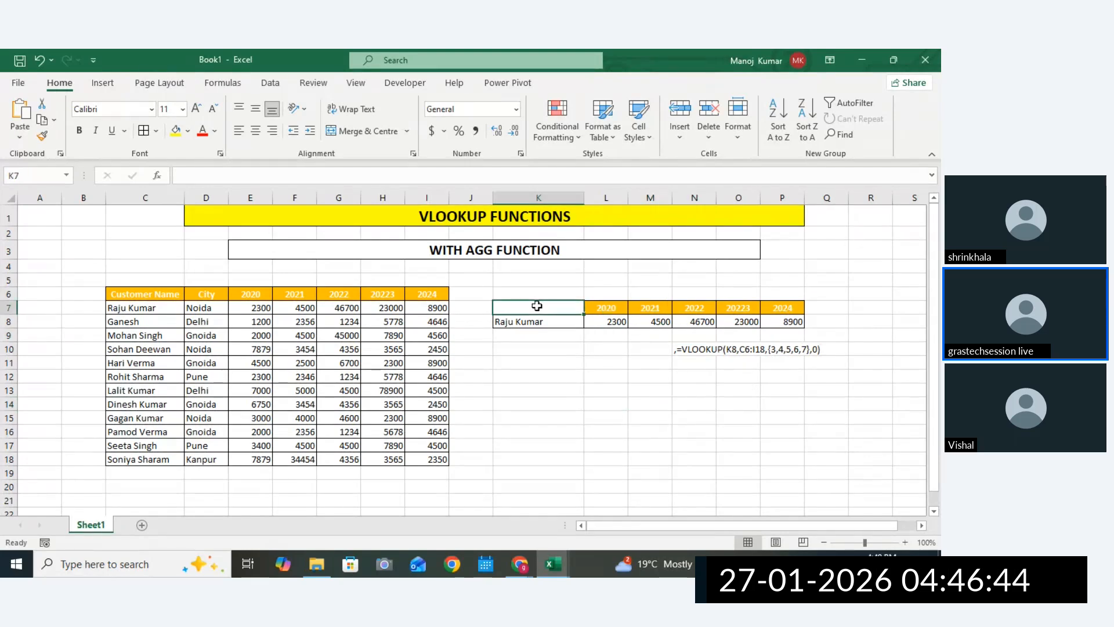
left_click(139, 308)
left_click(142, 294)
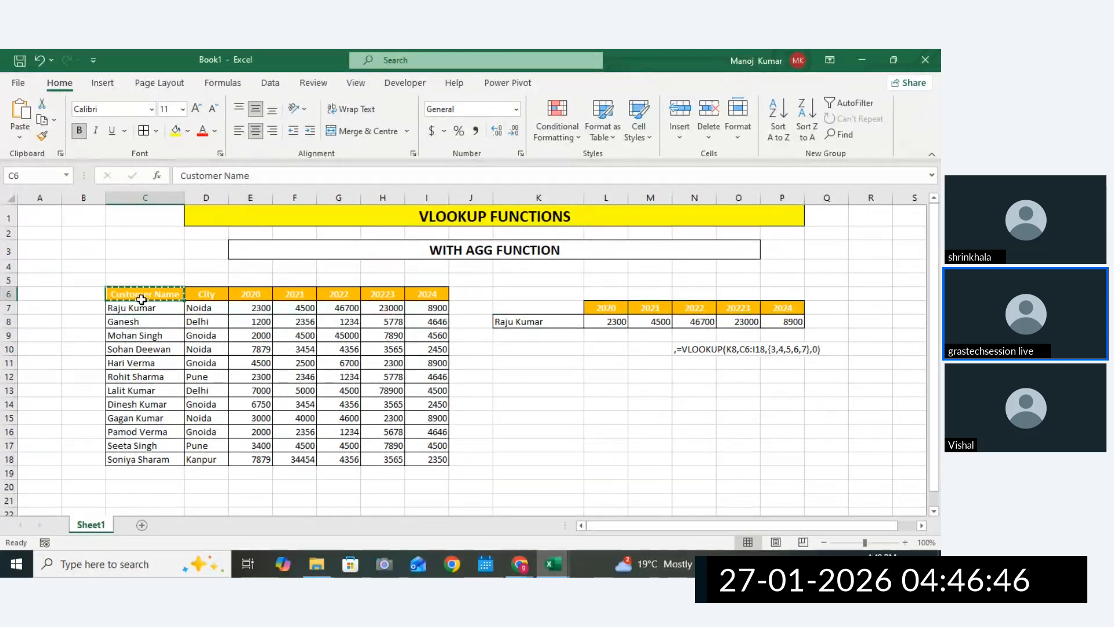
key("ctrl+c")
left_click(531, 307)
key("ctrl+v")
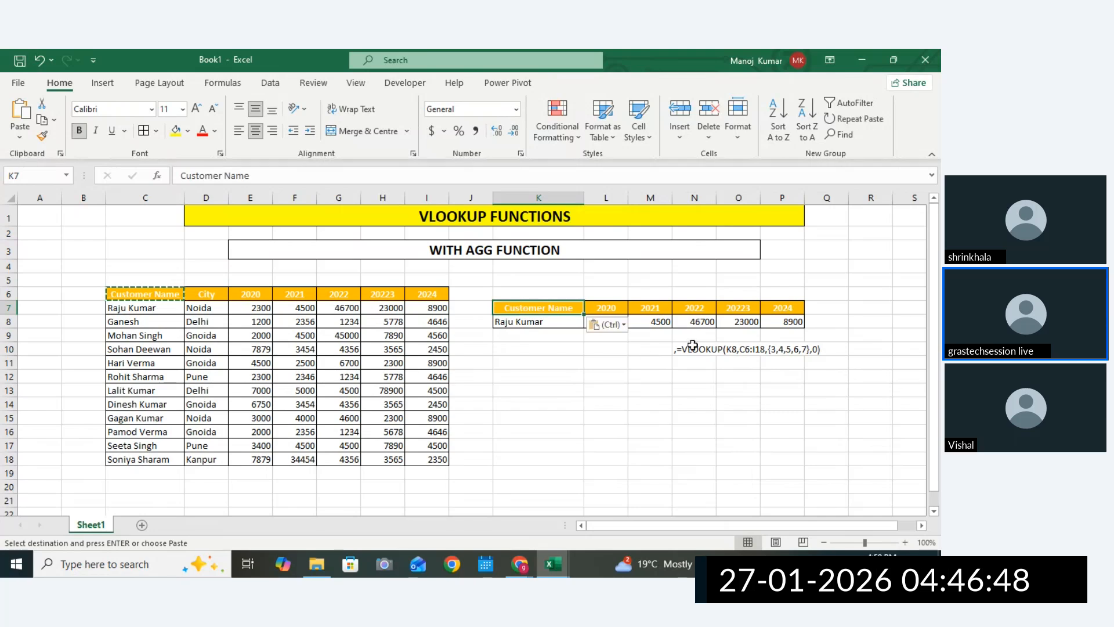
Examine the year headers in L7:P7, the formula text in row 10 and the WITH AGG FUNCTION heading.
left_click(674, 351)
left_click_drag(606, 308, 797, 310)
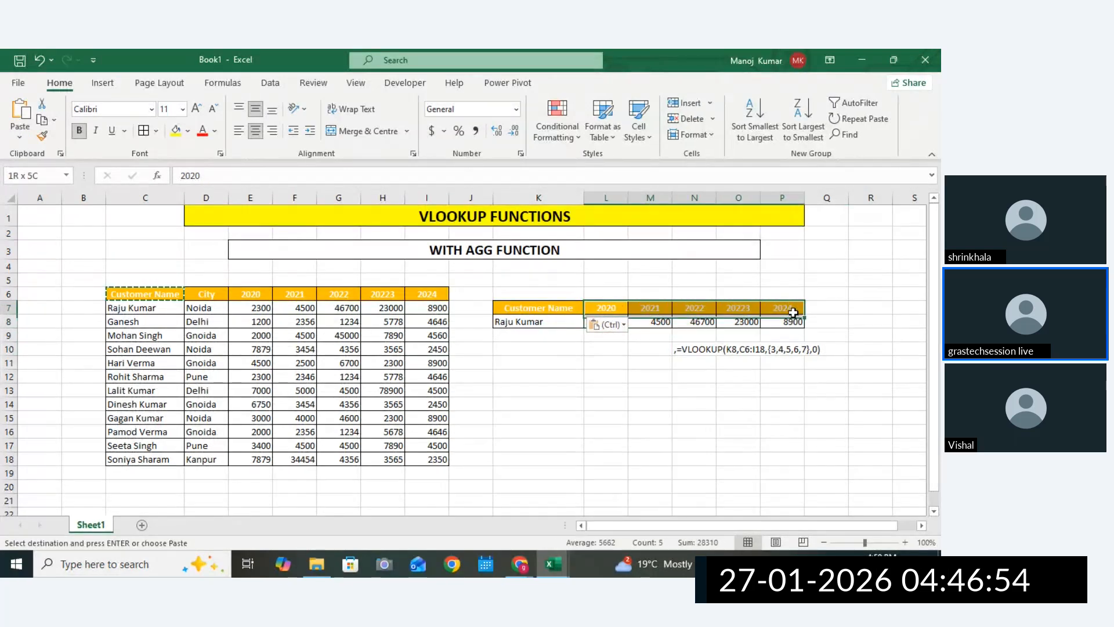
left_click_drag(792, 312, 743, 335)
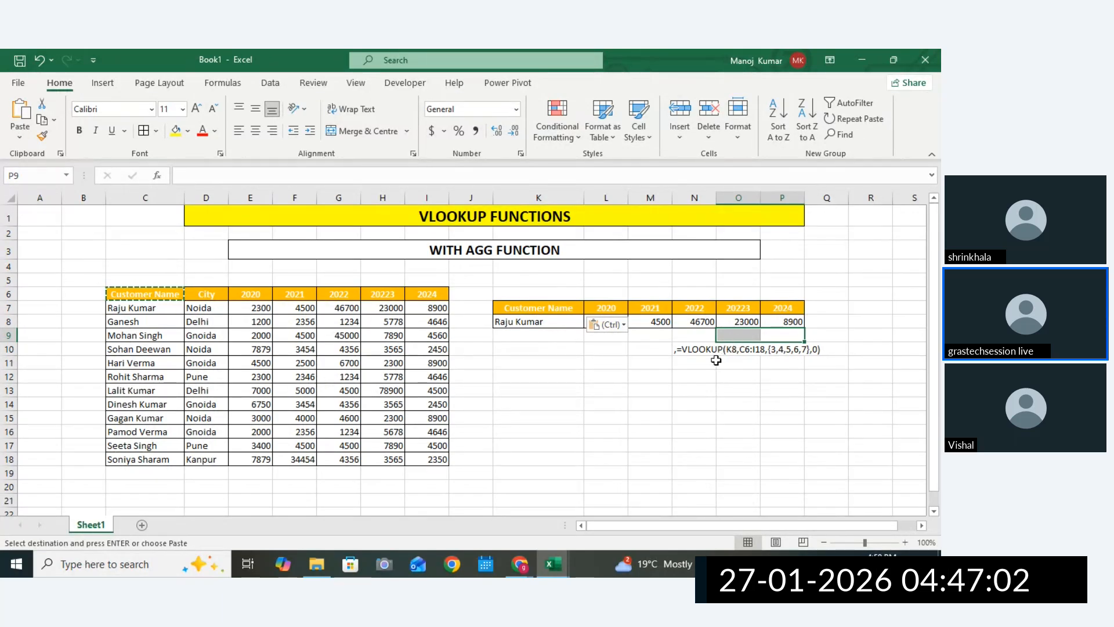
left_click(643, 391)
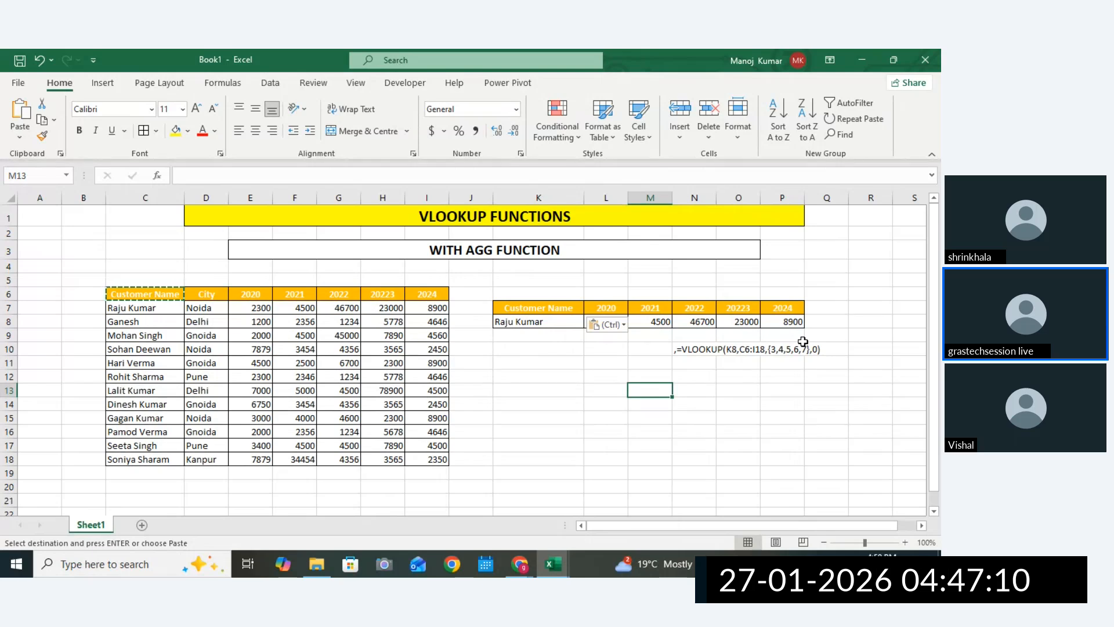
left_click(658, 304)
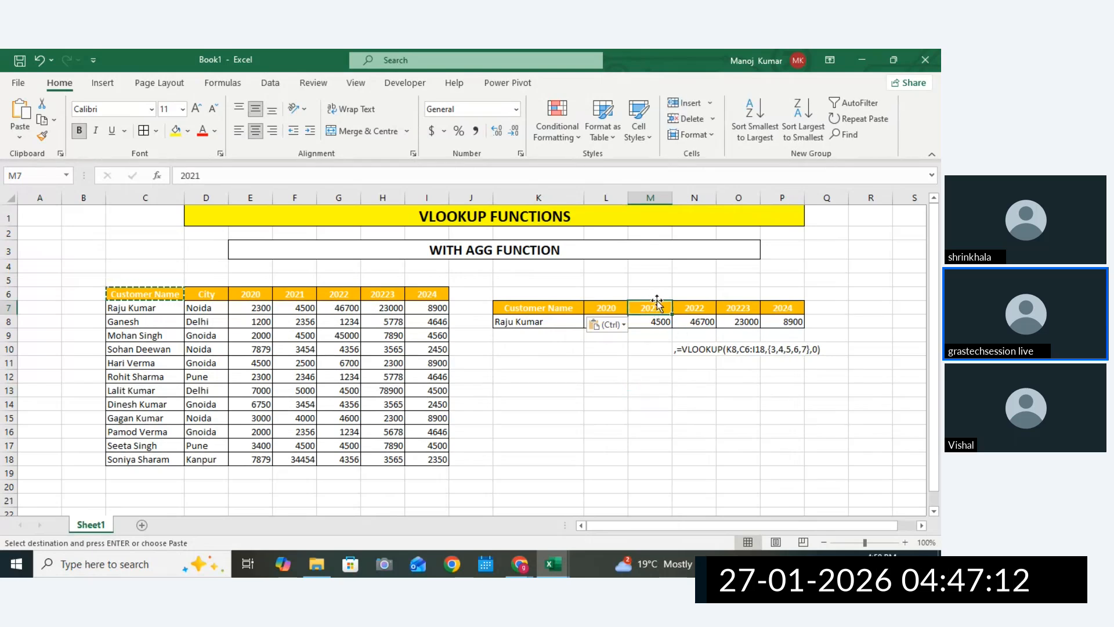
mouse_move(657, 302)
left_mouse_down()
mouse_move(588, 304)
mouse_move(656, 321)
mouse_move(653, 310)
left_mouse_up()
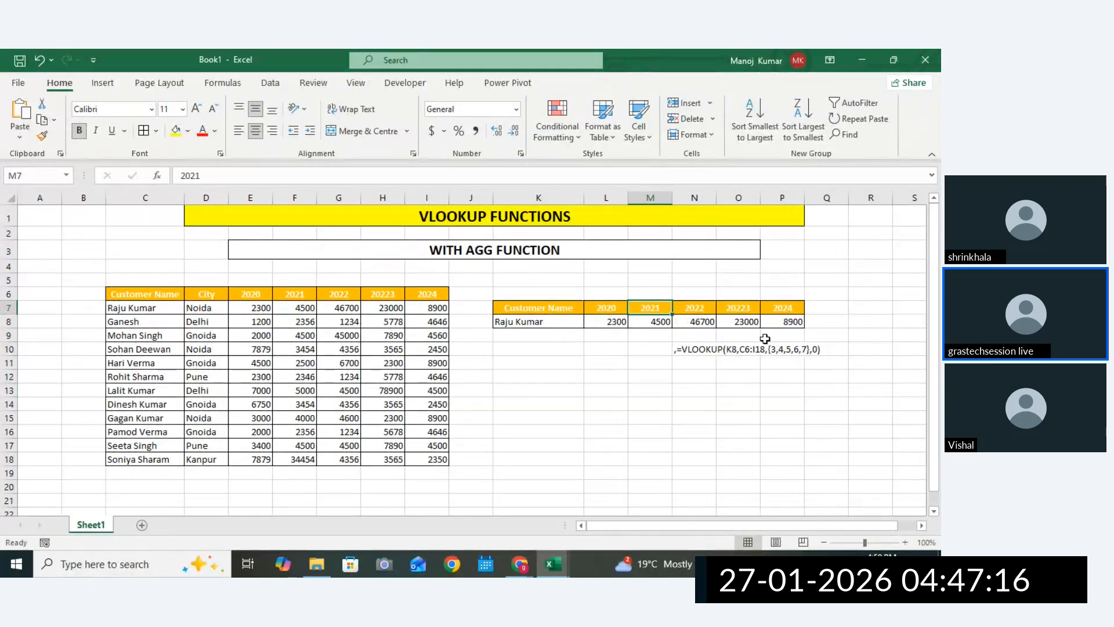
left_click(794, 349)
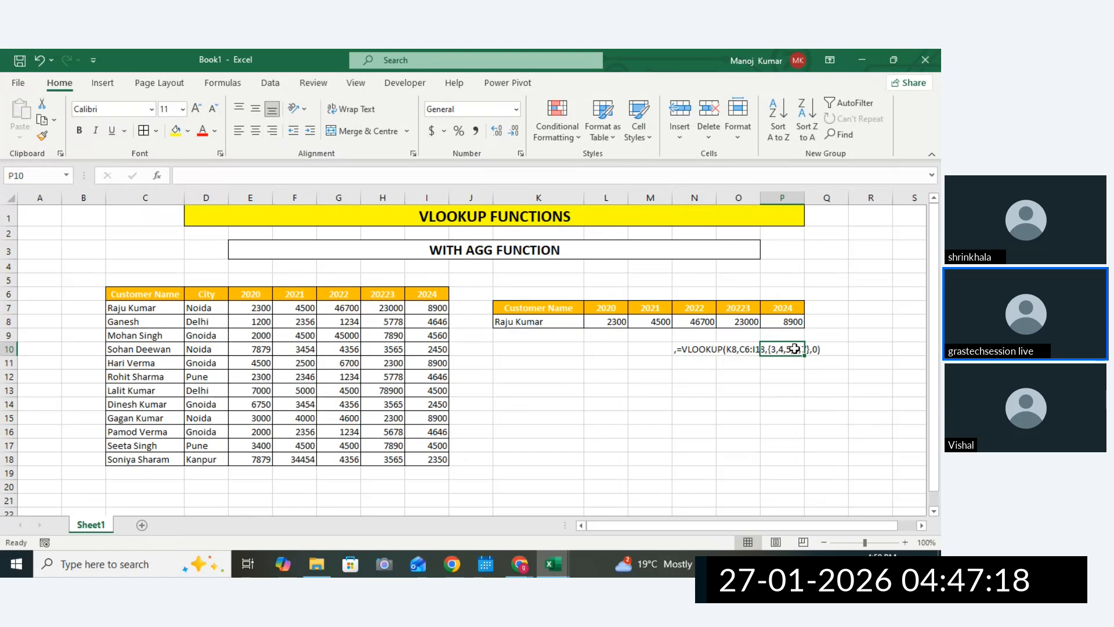
left_click(824, 376)
left_click(696, 416)
left_click(649, 431)
left_click(553, 310)
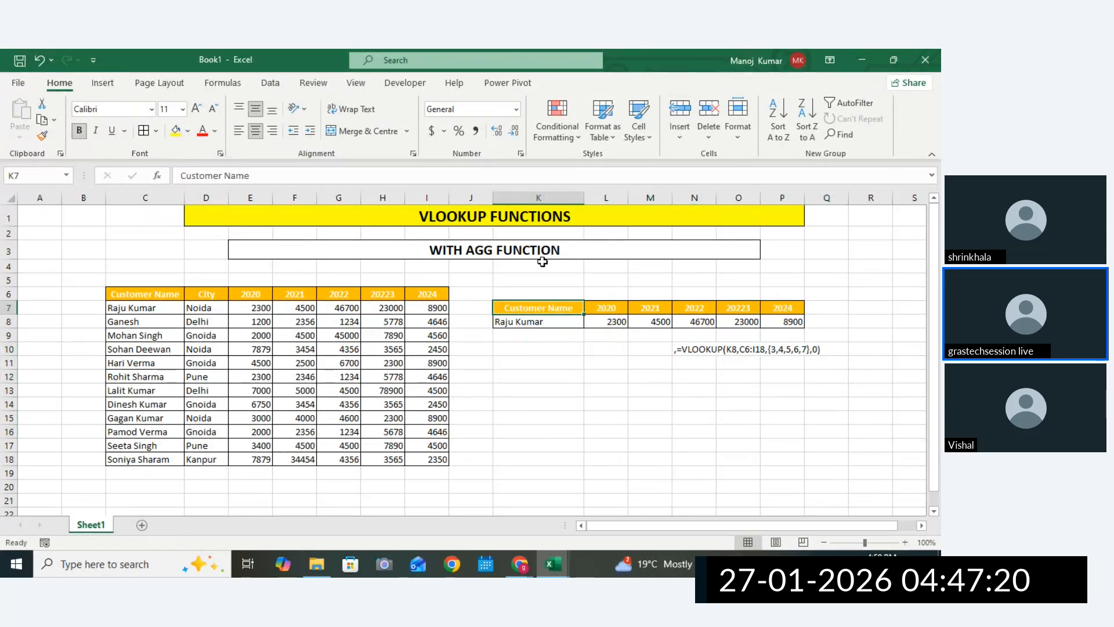
left_click(528, 251)
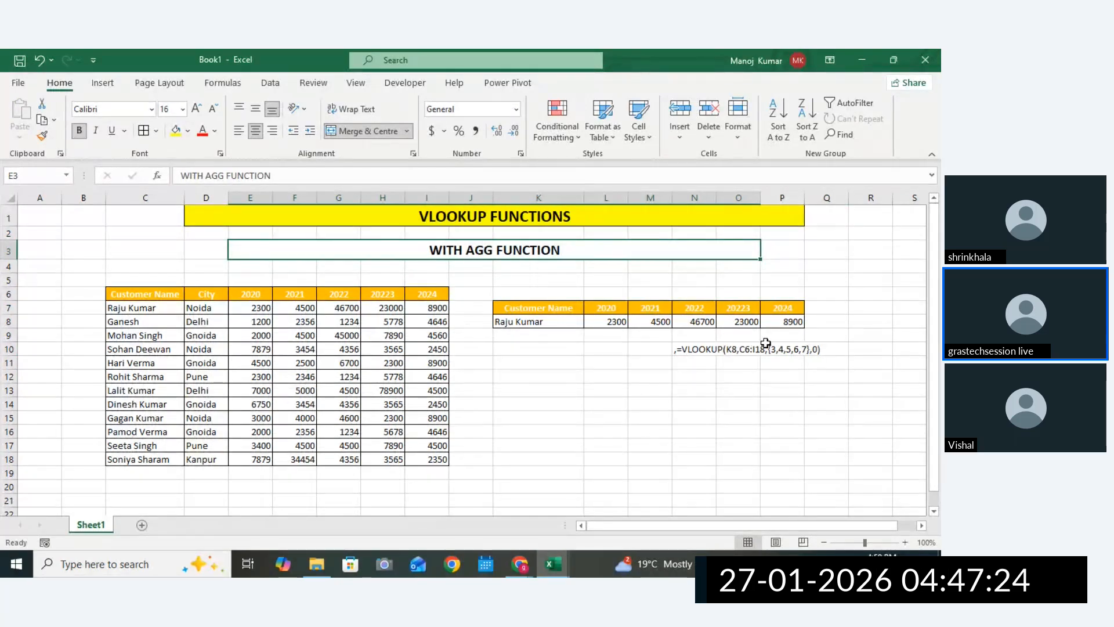
Copy the Customer Name header and lookup name from K7:K8 and paste them at K13.
left_click(532, 319)
left_click_drag(534, 302, 529, 322)
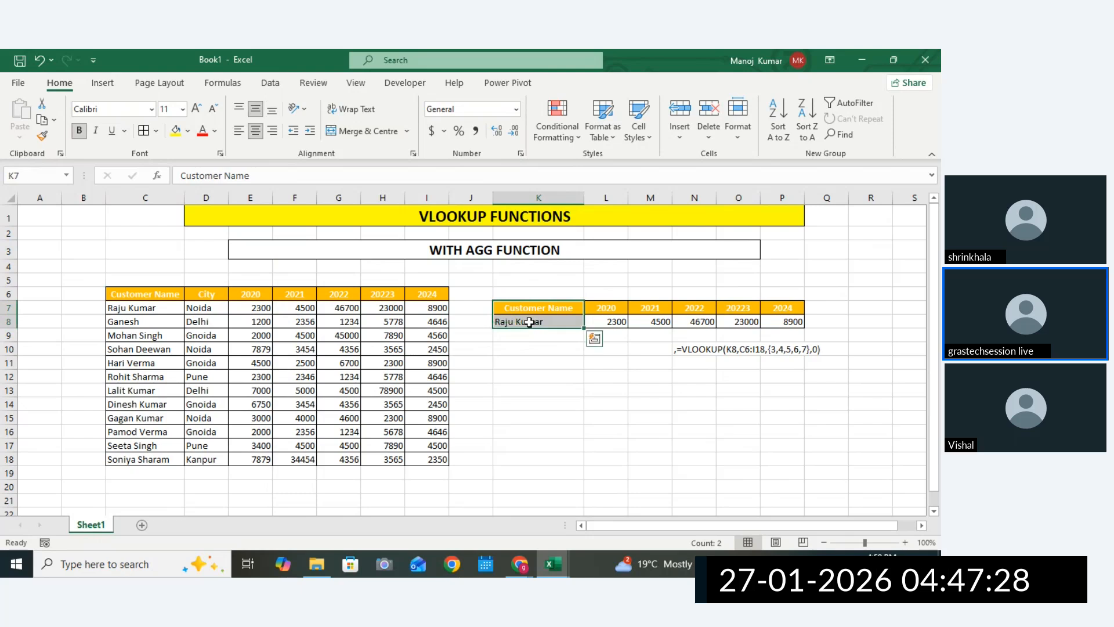
key("ctrl+c")
left_click(529, 389)
key("ctrl+v")
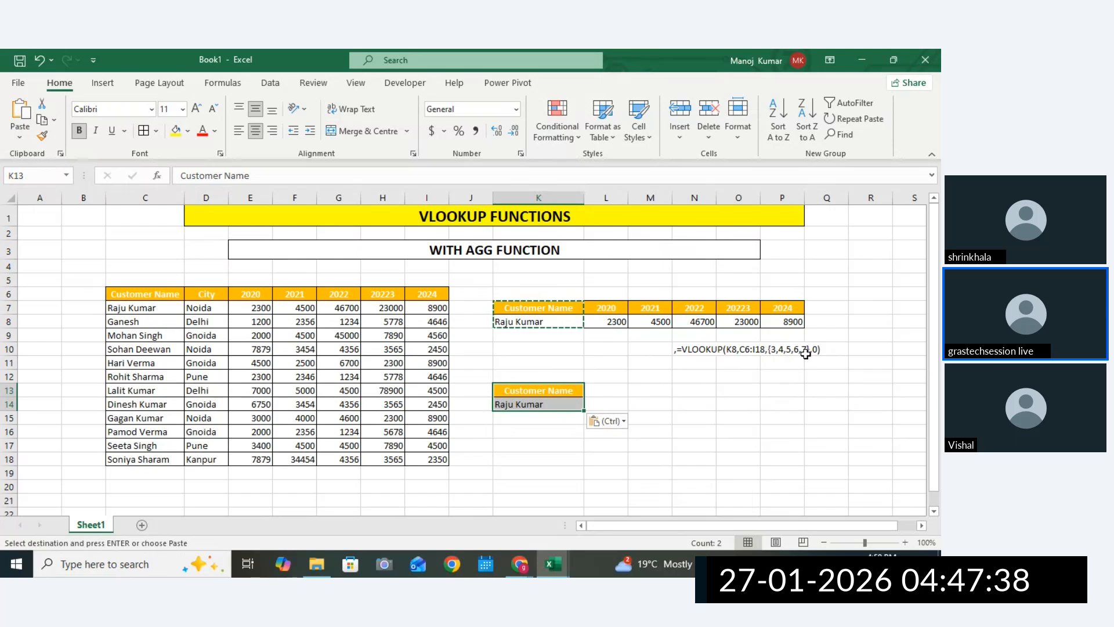
left_click(605, 395)
key("Escape")
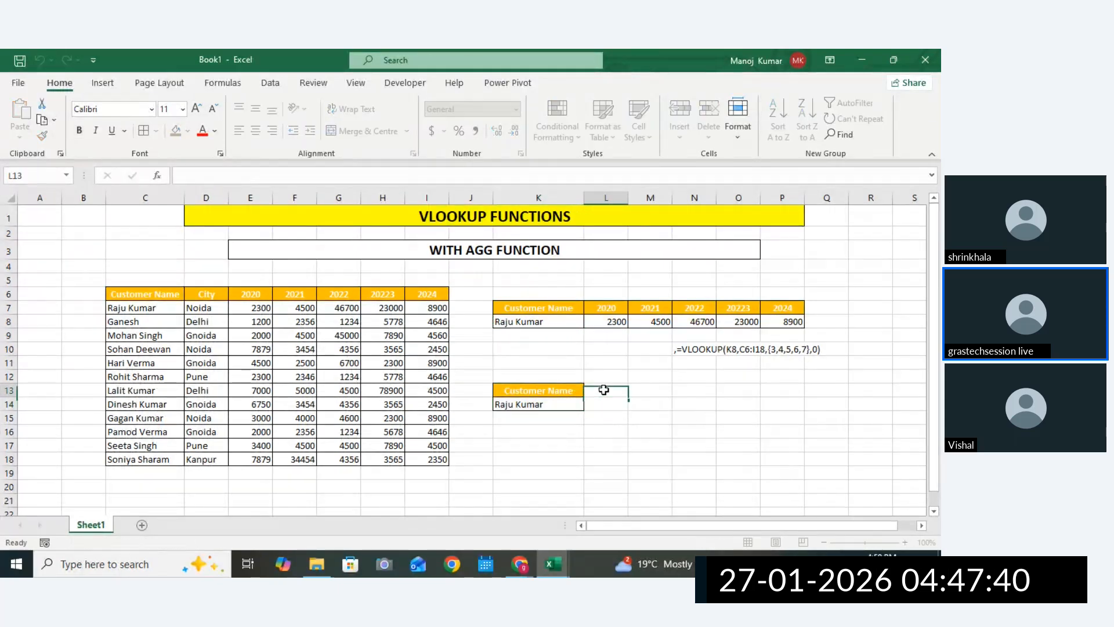
Enter the heading TOTAL in L13, beside the second Customer Name header.
left_click_drag(238, 298, 435, 294)
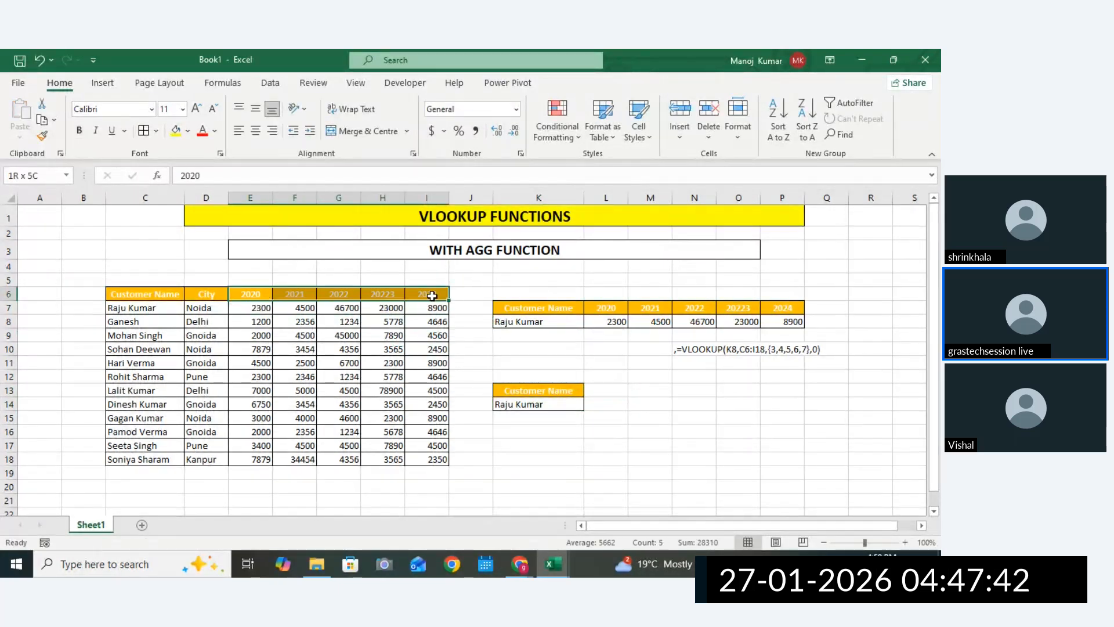
left_click(604, 386)
type("TOTAL")
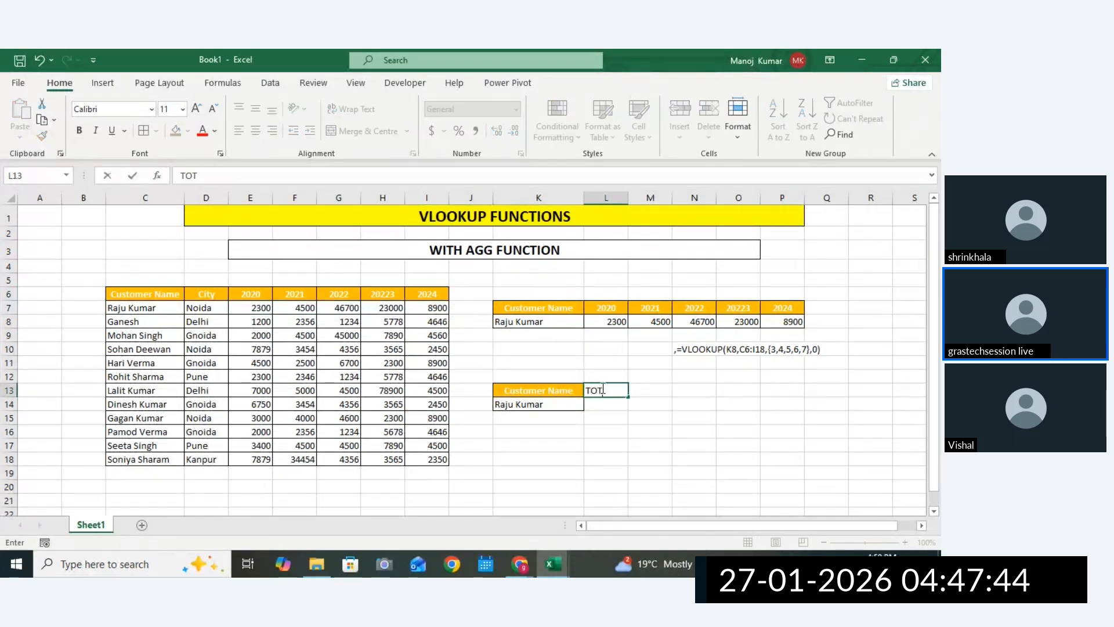
Start a VLOOKUP formula in L14 with K14 as the lookup value.
left_click(600, 402)
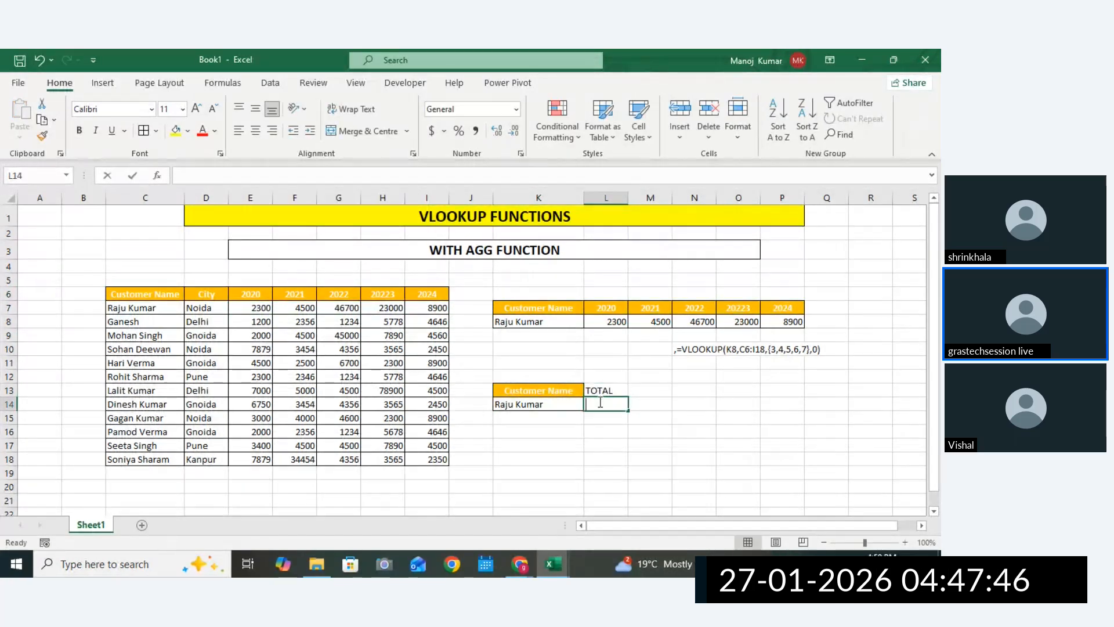
type("=VLU")
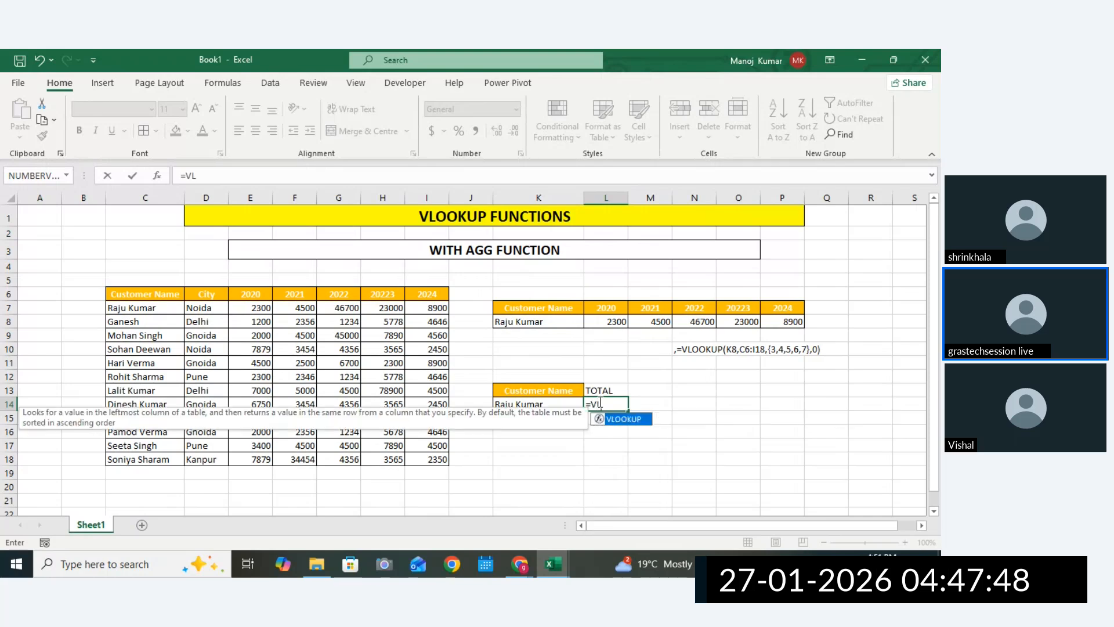
key("BackSpace")
key("BackSpace")
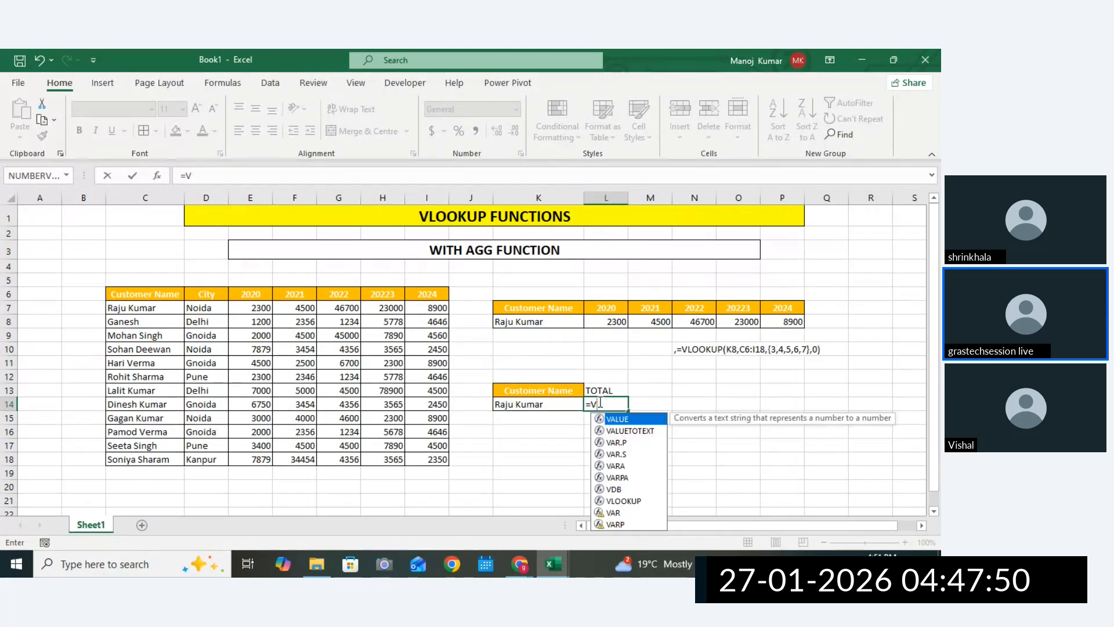
double_click(621, 500)
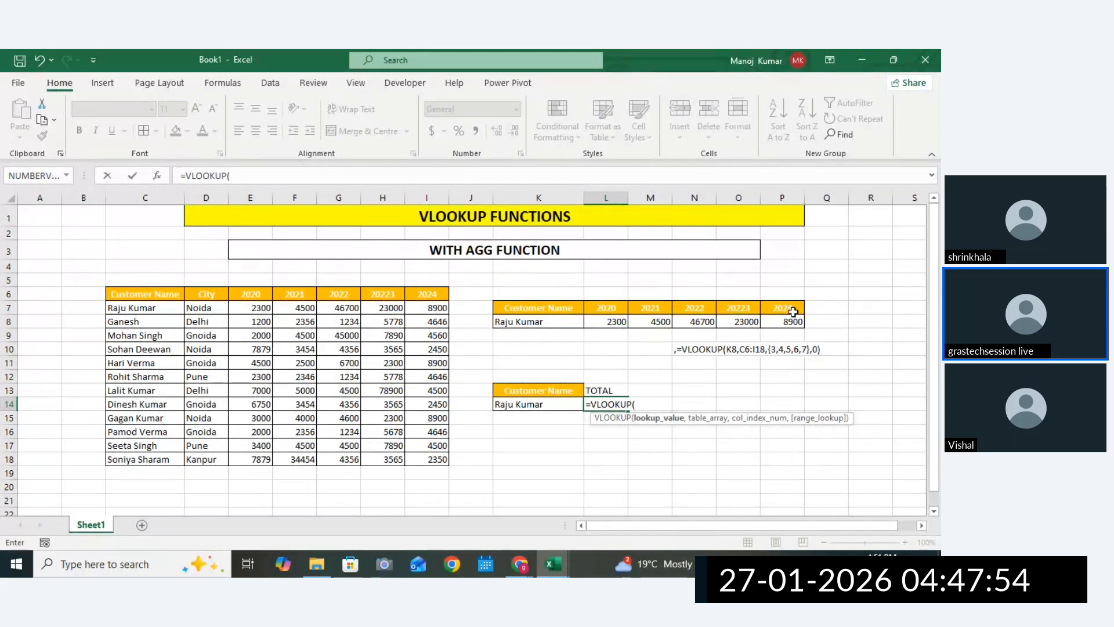
left_click(543, 403)
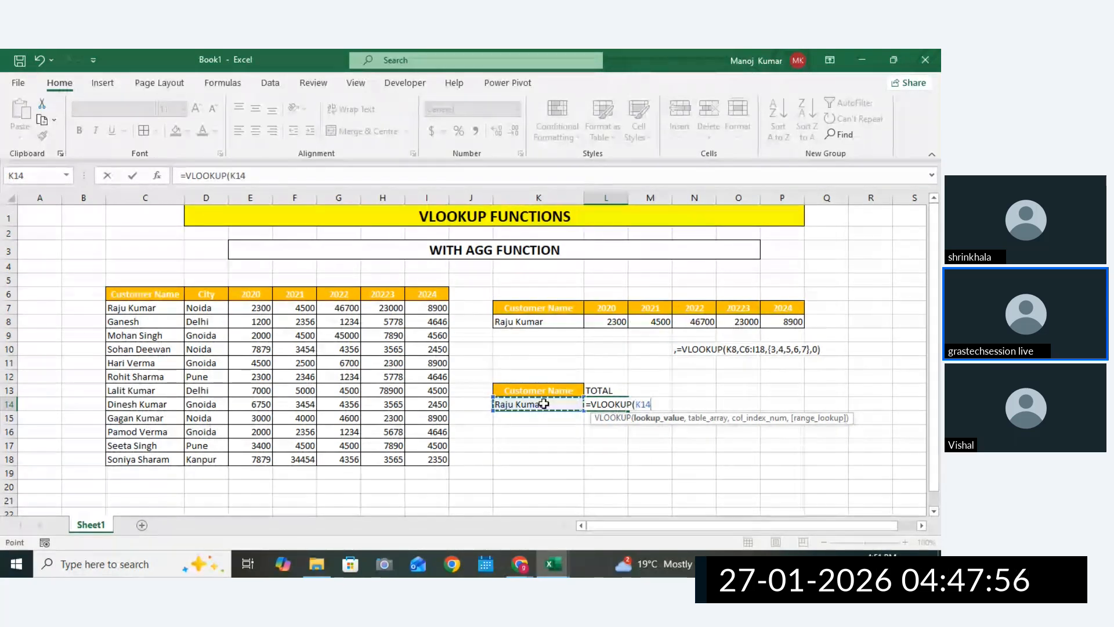
type(",")
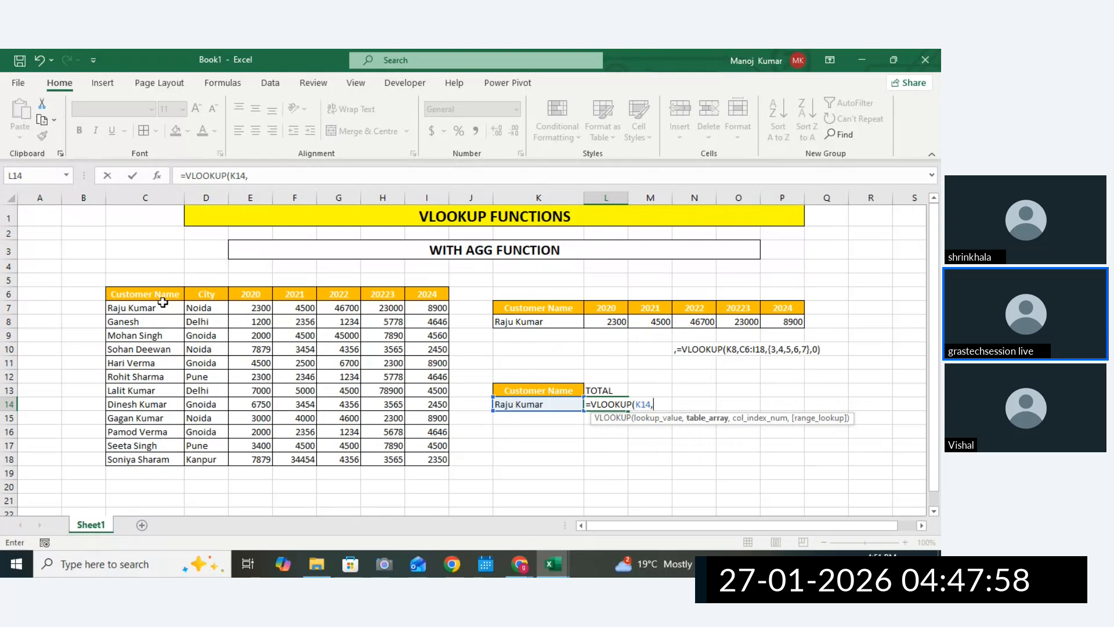
Complete the VLOOKUP arguments in L14 with table array C6:I17, column indexes {3,4,5,6,7} and exact match 0.
mouse_move(162, 303)
left_mouse_down()
mouse_move(271, 364)
mouse_move(170, 306)
left_mouse_up()
left_click_drag(166, 295, 406, 453)
type(",")
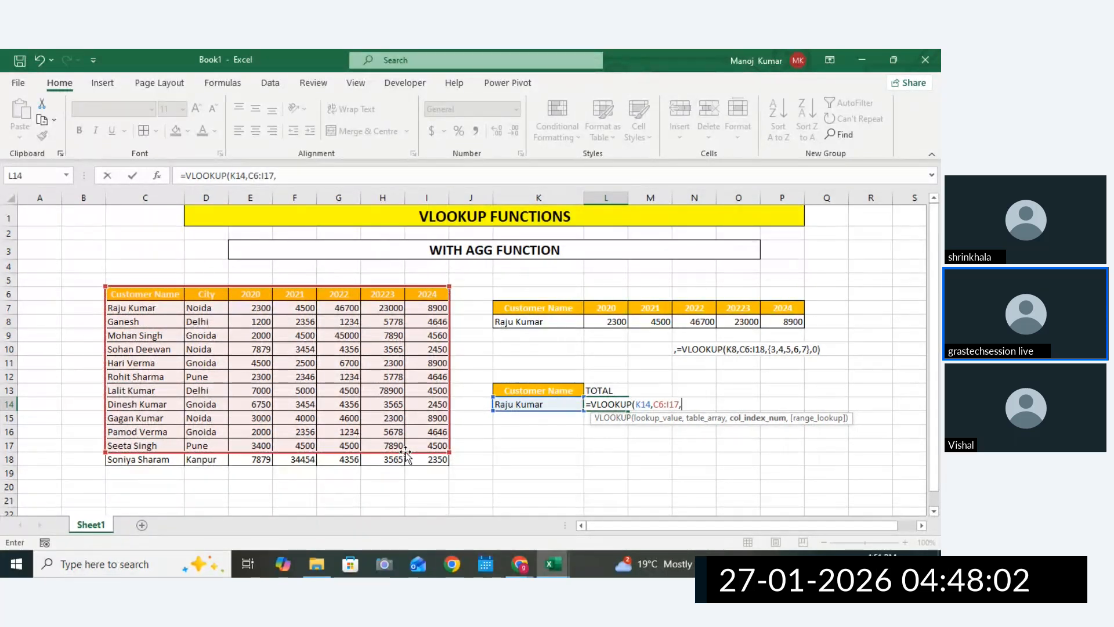
type("{")
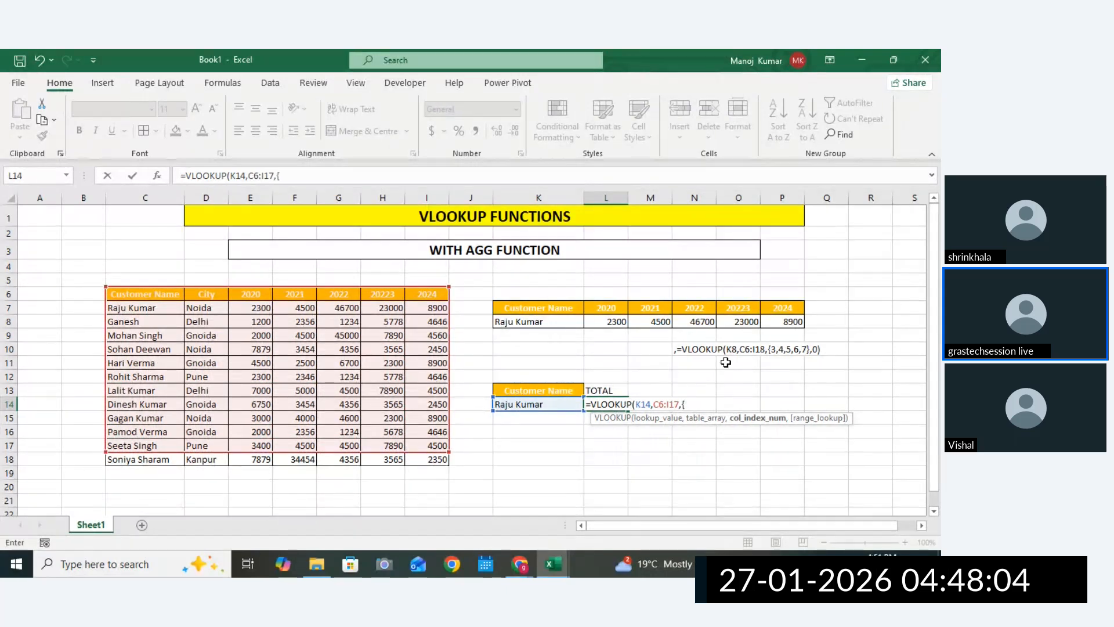
type("3,4,5,6,7,")
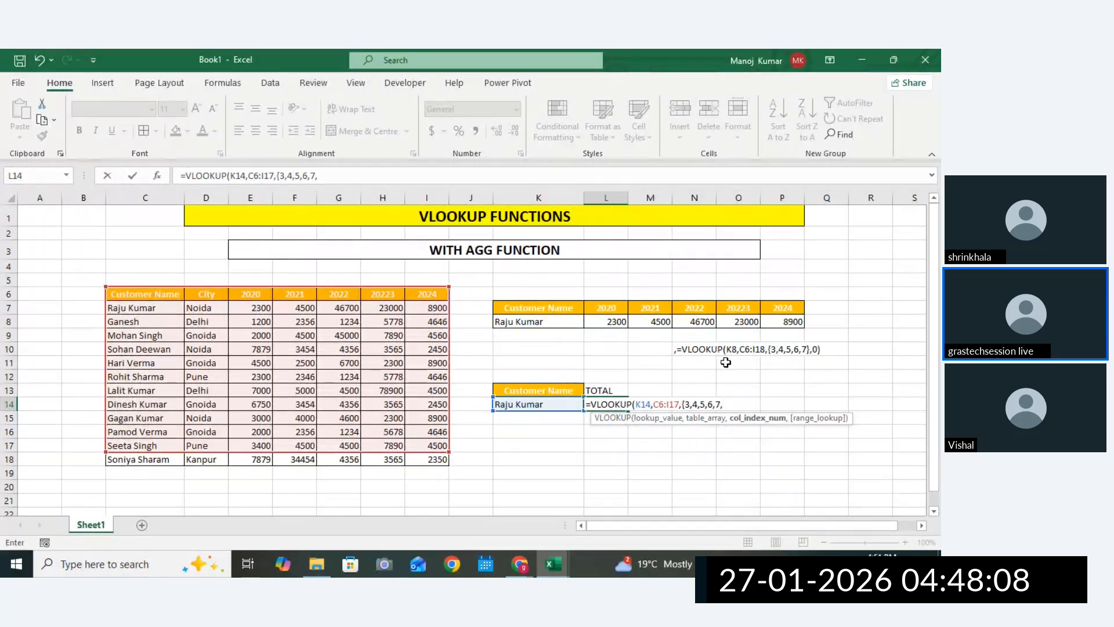
key("BackSpace")
type("},0)")
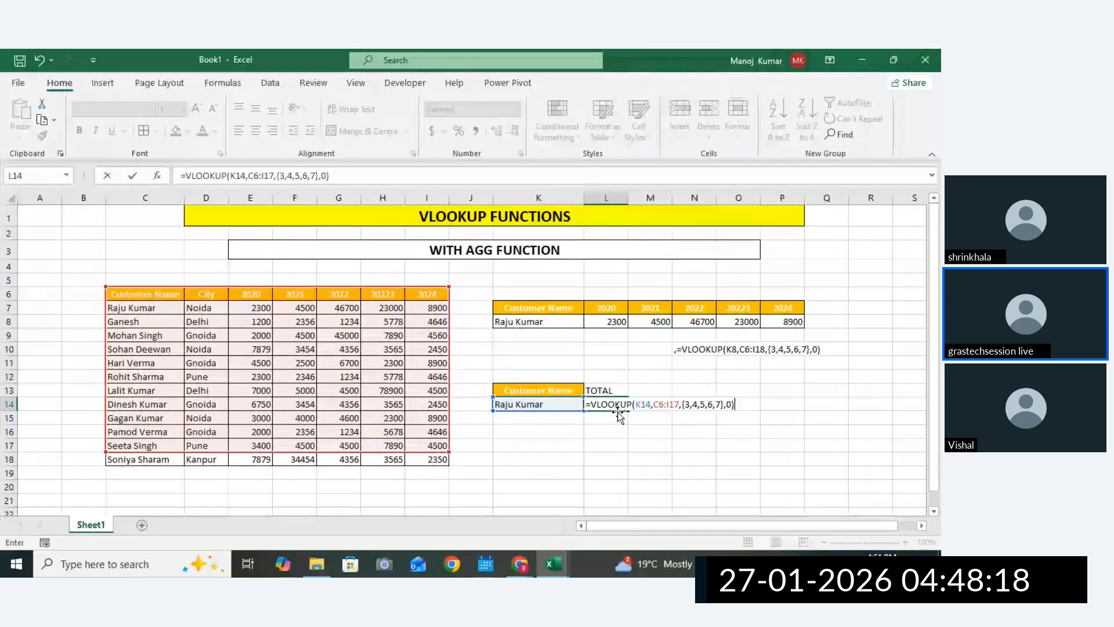
Wrap the VLOOKUP in L14 in SUM, making it =SUM(VLOOKUP(K14,C6:I17,{3,4,5,6,7},0)), and commit the formula.
left_click(591, 405)
type("S")
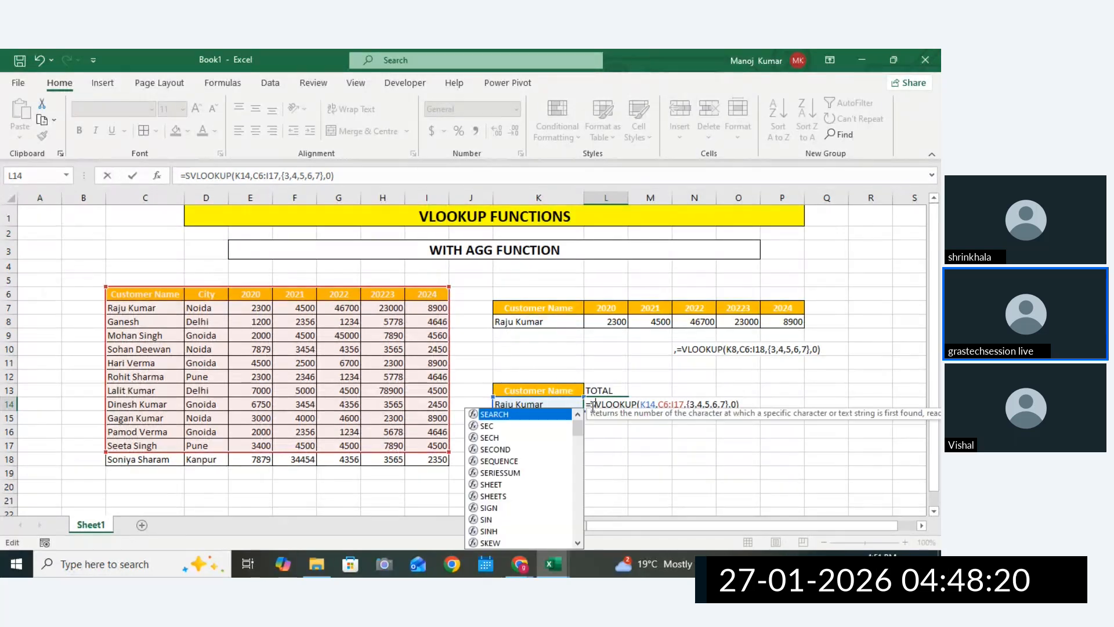
type("UM(")
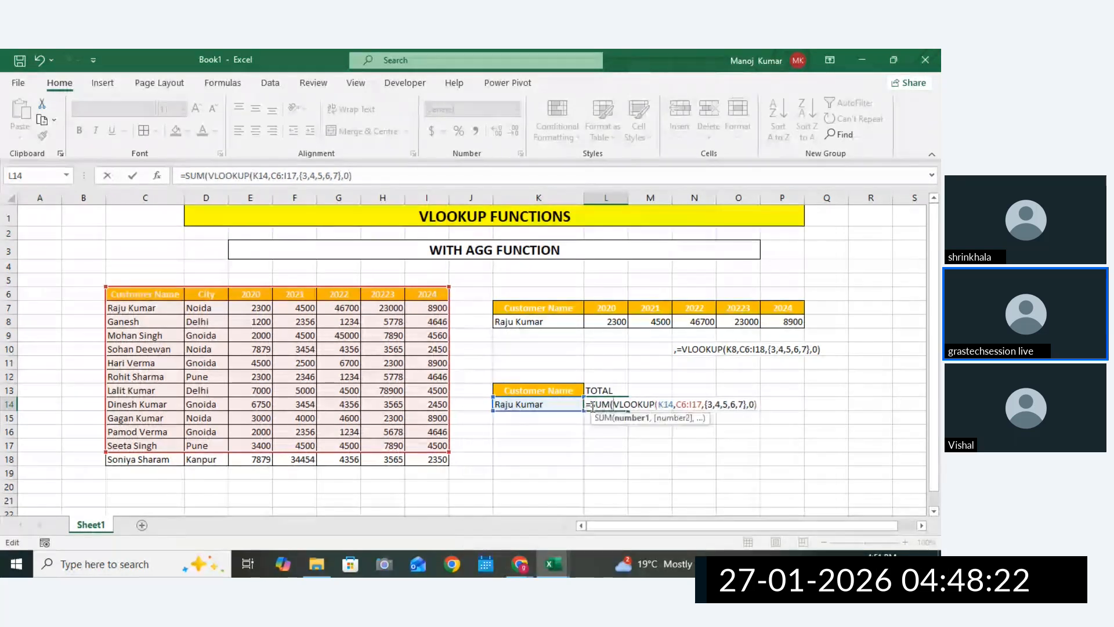
left_click(761, 405)
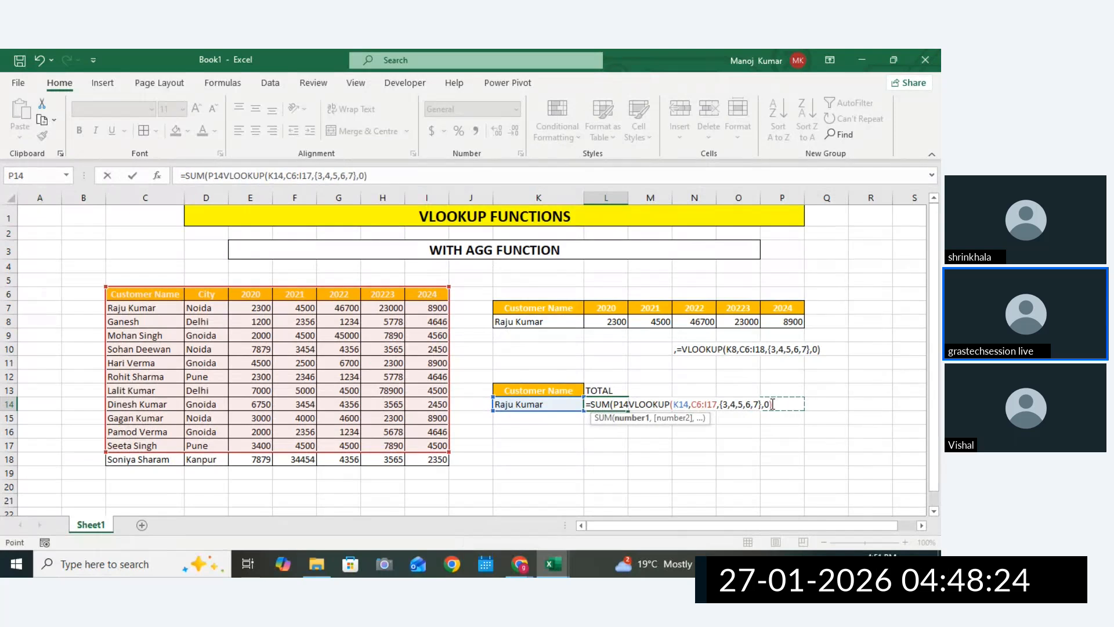
key("BackSpace")
key("BackSpace")
key("BackSpace")
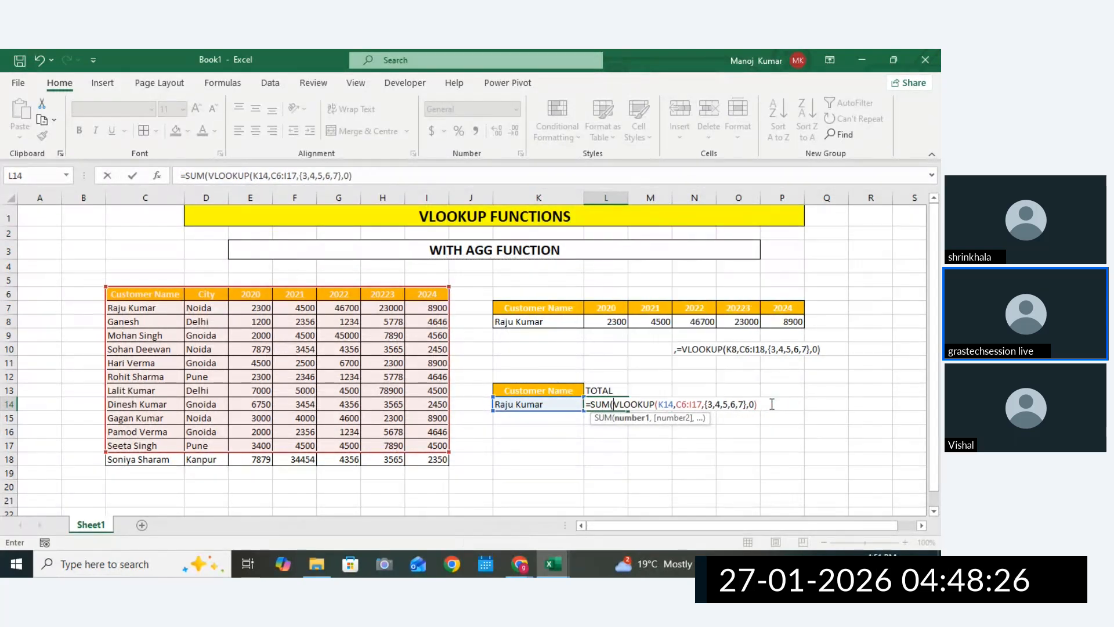
type(")")
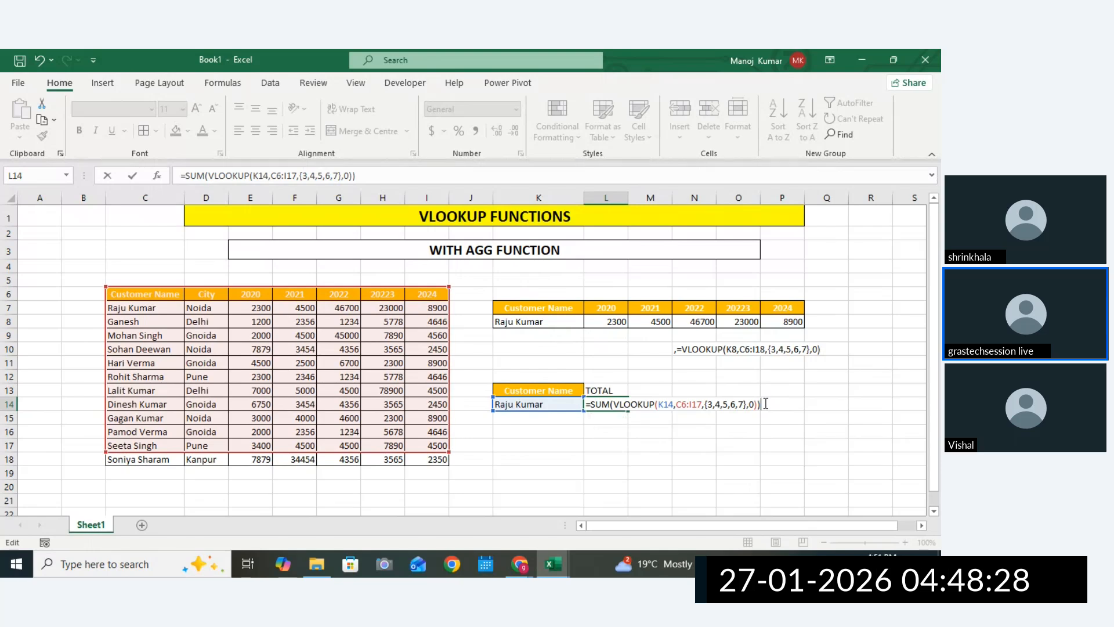
key("Return")
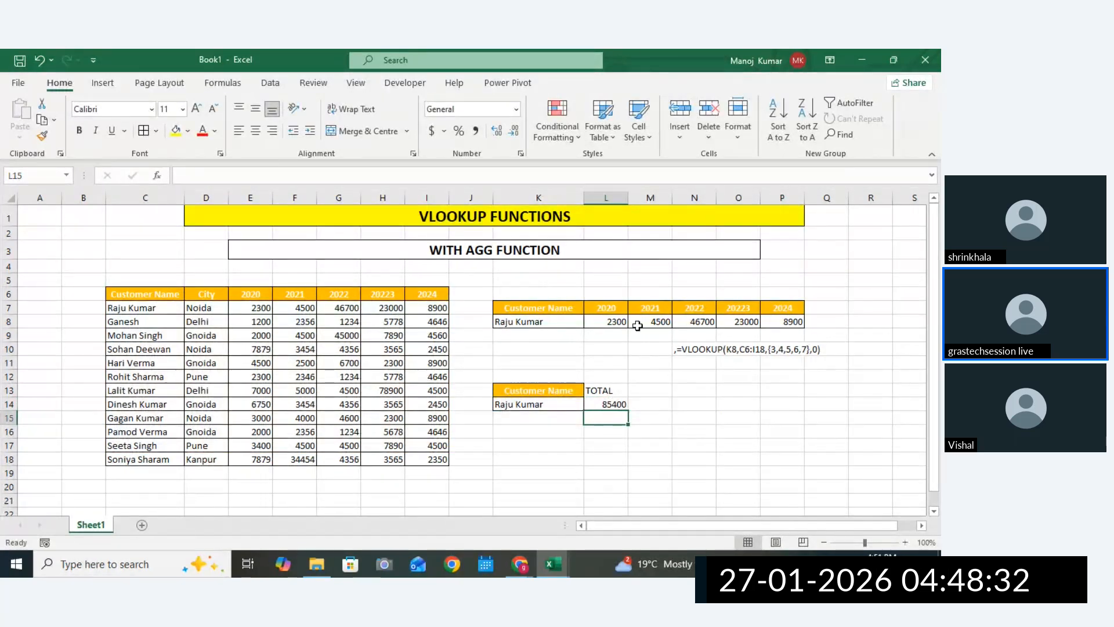
Check the total in L14 against the sum of the yearly sales in L8:P8 and review its SUM(VLOOKUP) formula.
left_click_drag(611, 319, 794, 329)
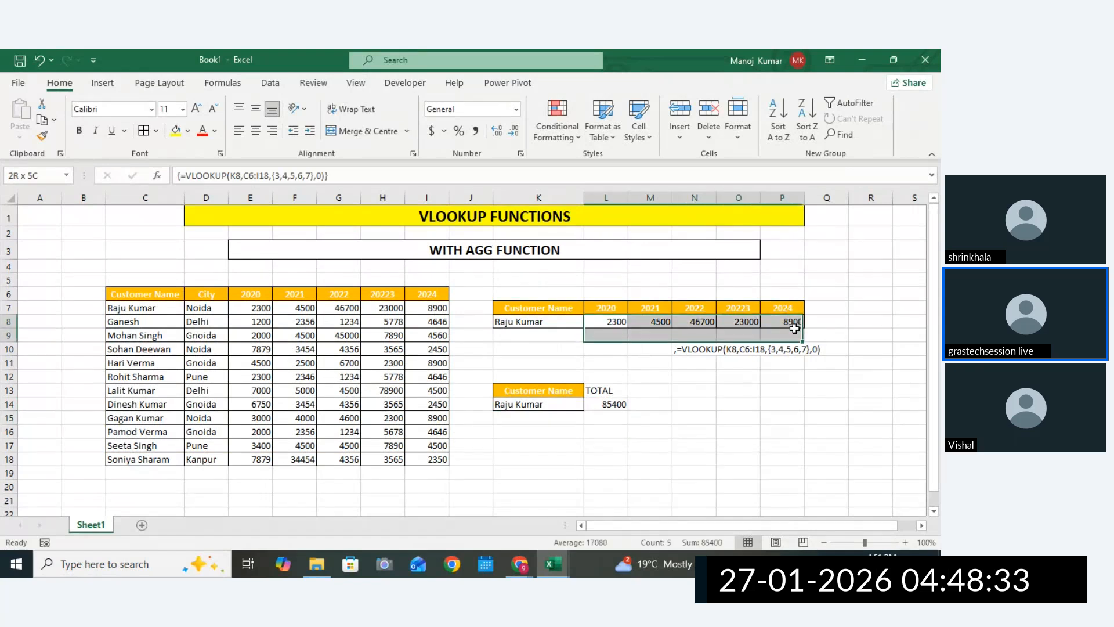
double_click(607, 405)
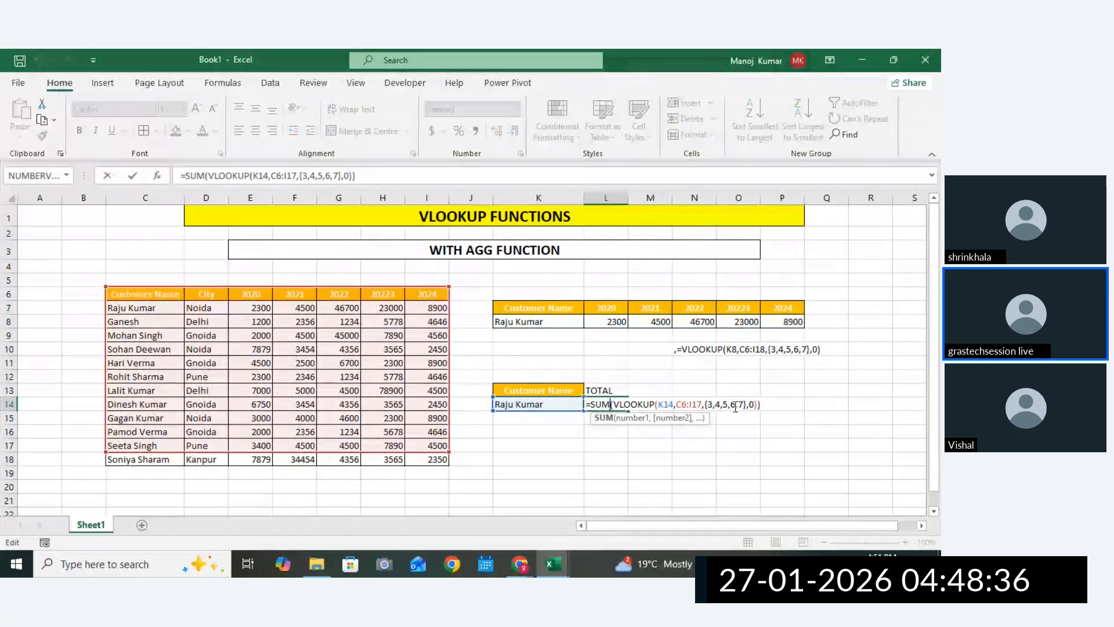
key("Return")
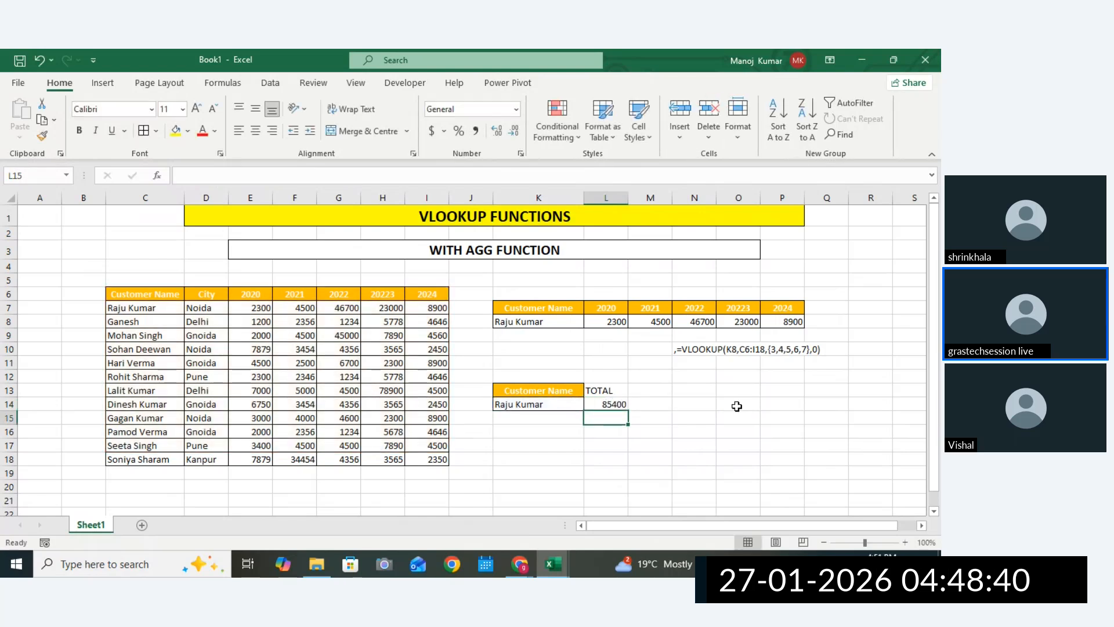
left_click(609, 402)
double_click(609, 402)
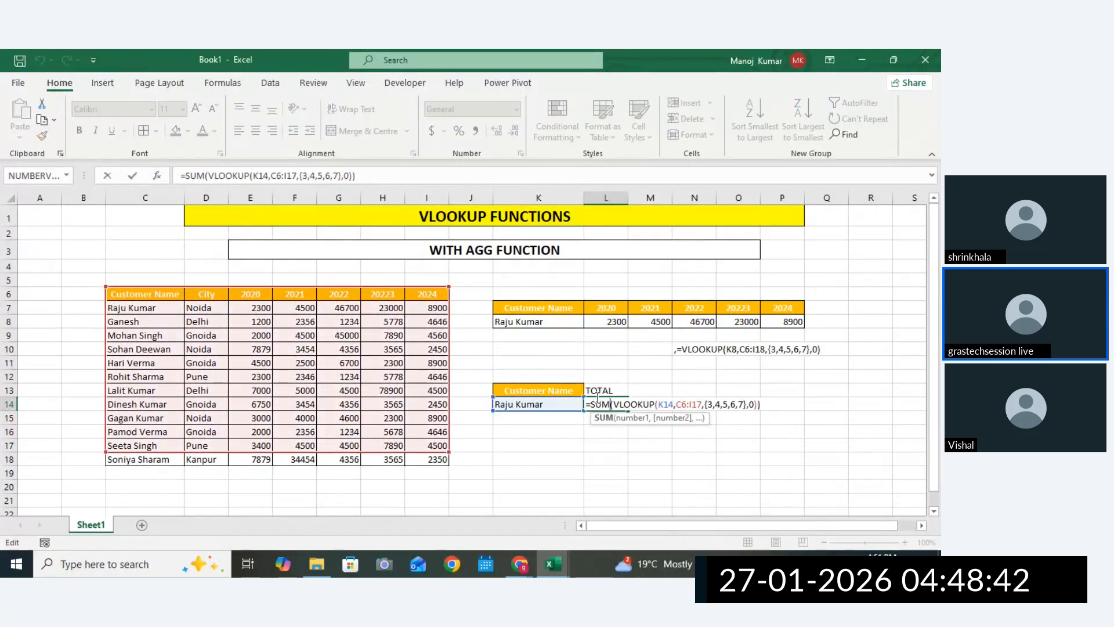
key("Escape")
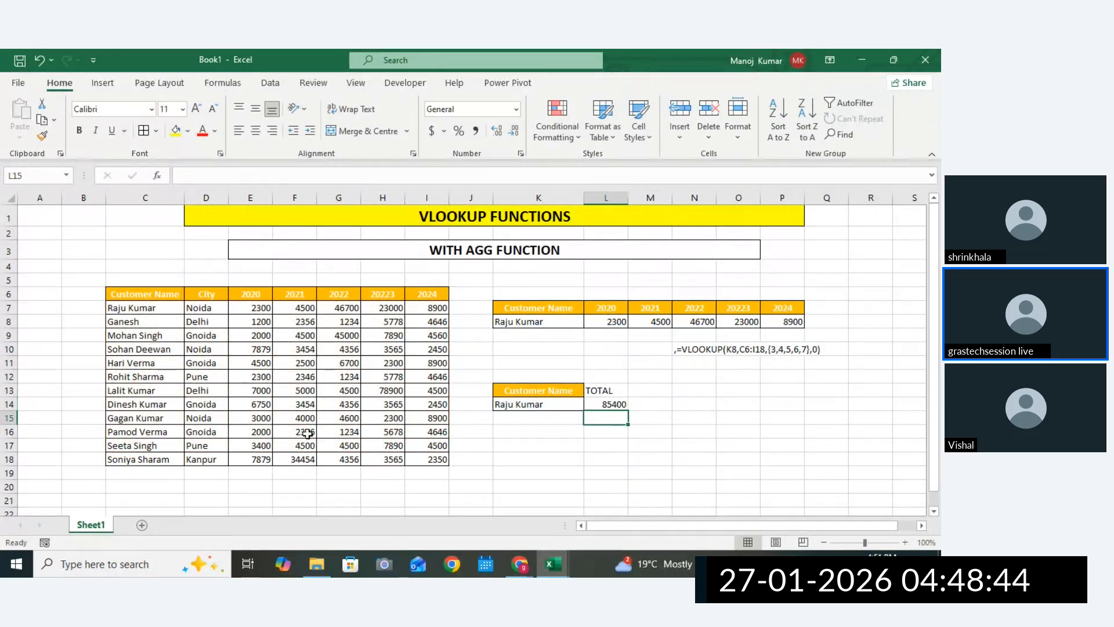
Replace the lookup name in K14 with the customer name copied from C13.
left_click(152, 393)
key("ctrl+c")
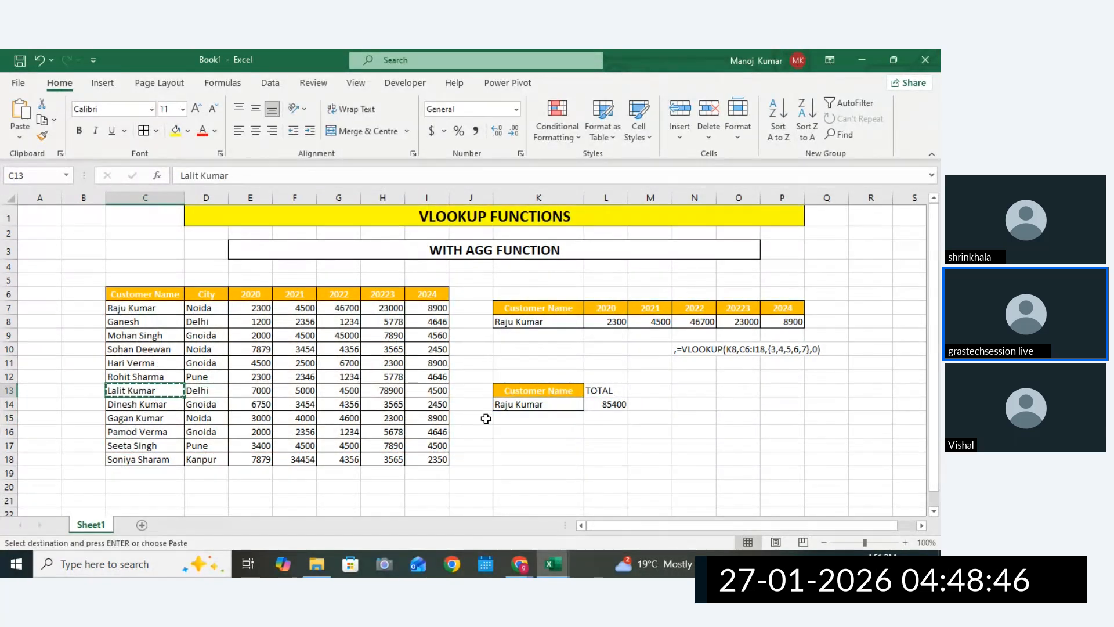
left_click(512, 406)
key("ctrl+v")
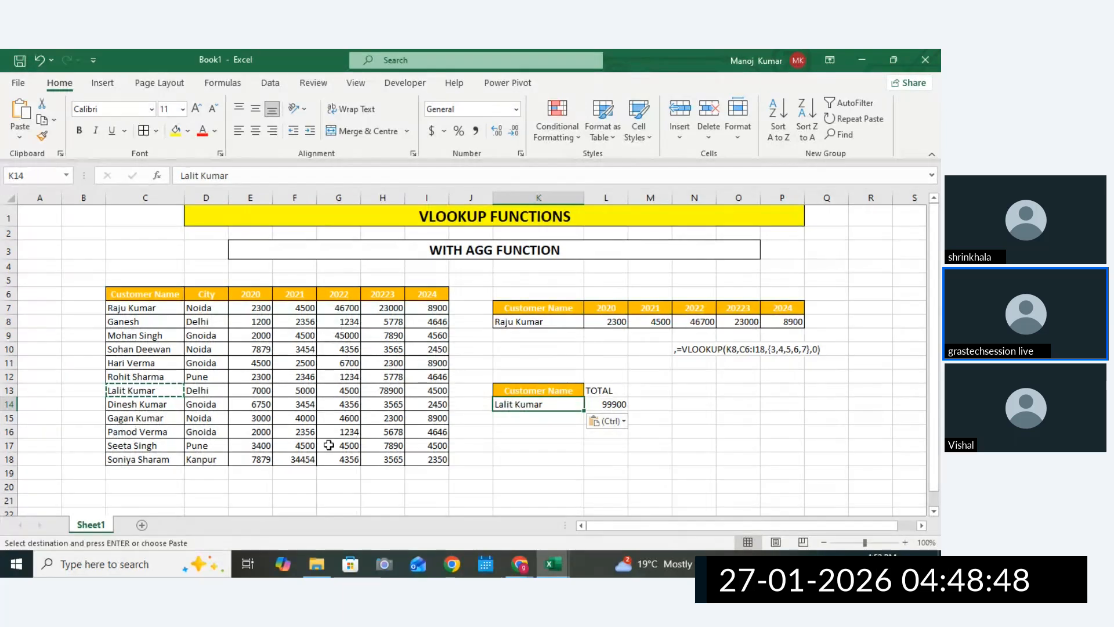
Replace the lookup name in K14 with the customer name copied from C16.
left_click(130, 433)
key("ctrl+c")
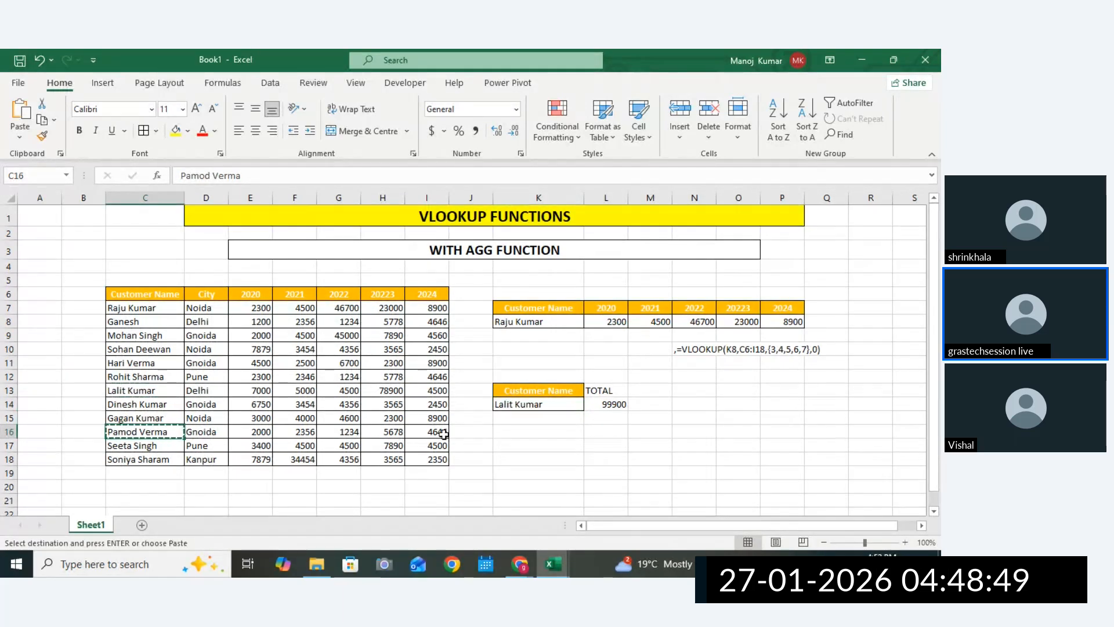
left_click(510, 407)
key("ctrl+v")
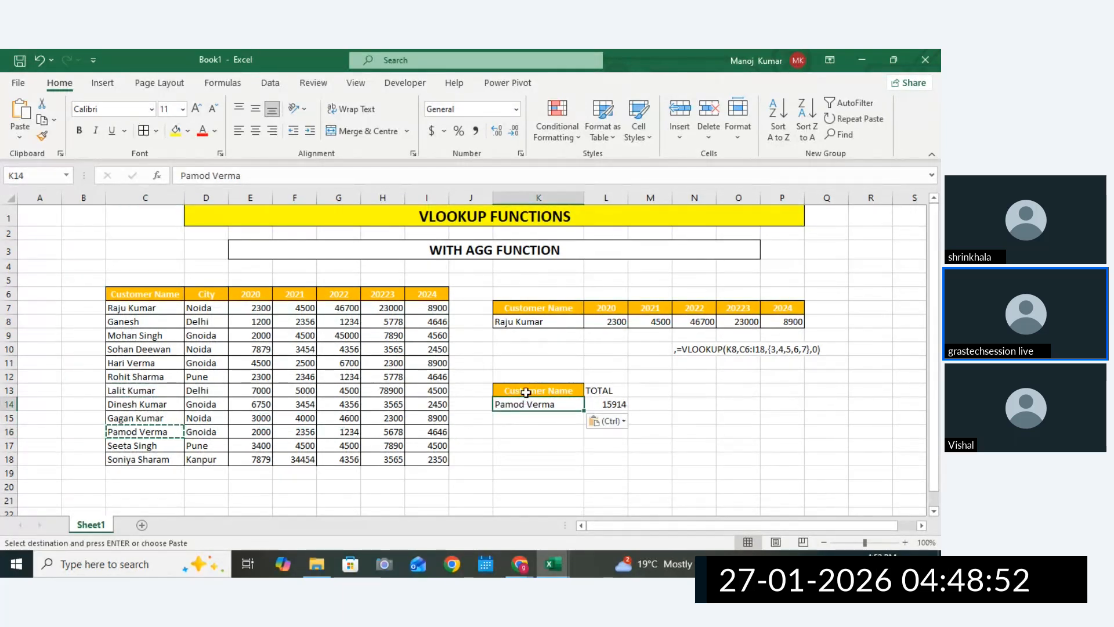
Examine the SUM(VLOOKUP) formula in L14, especially its column index array {3,4,5,6,7}.
left_click(607, 404)
double_click(611, 404)
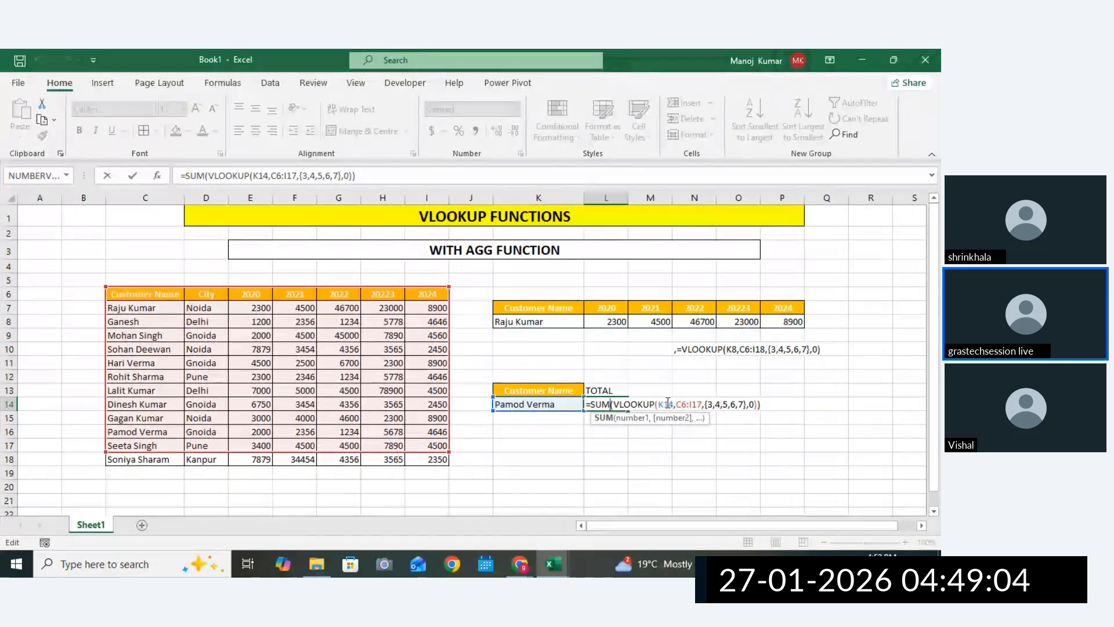
left_click_drag(705, 405, 750, 404)
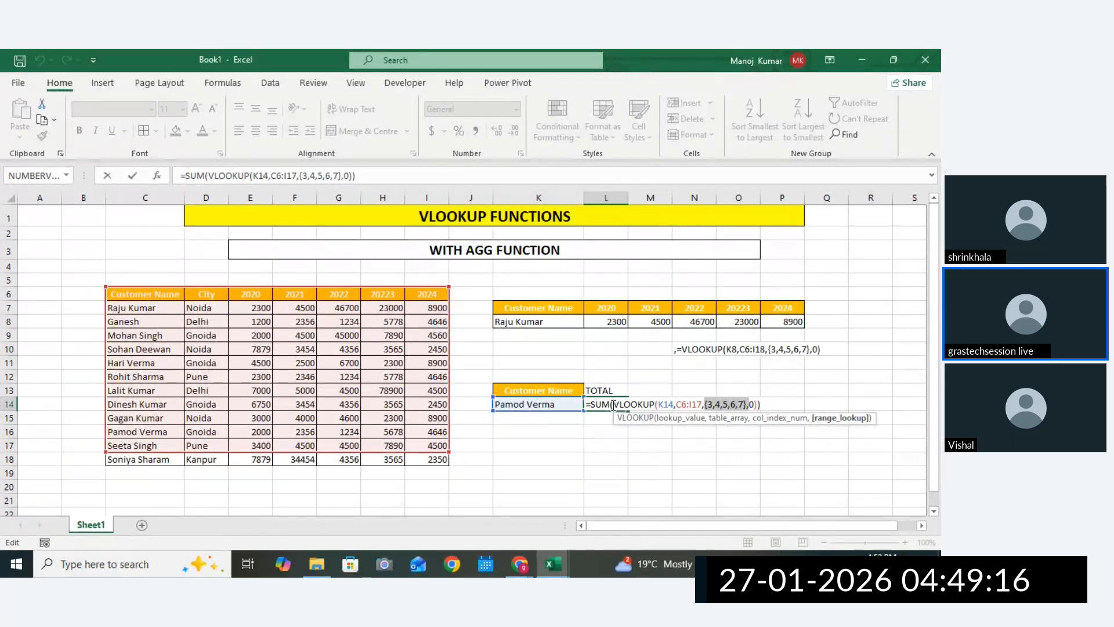
key("Return")
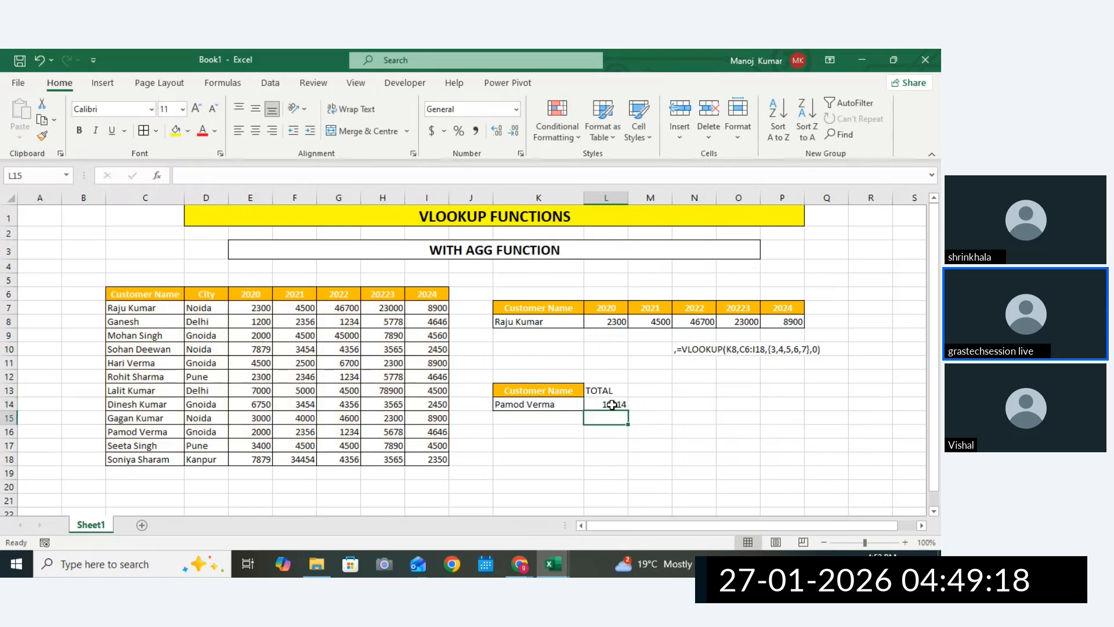
Add borders to the TOTAL heading in L13 and enter the heading AVG in L16.
left_click(604, 390)
left_click(143, 130)
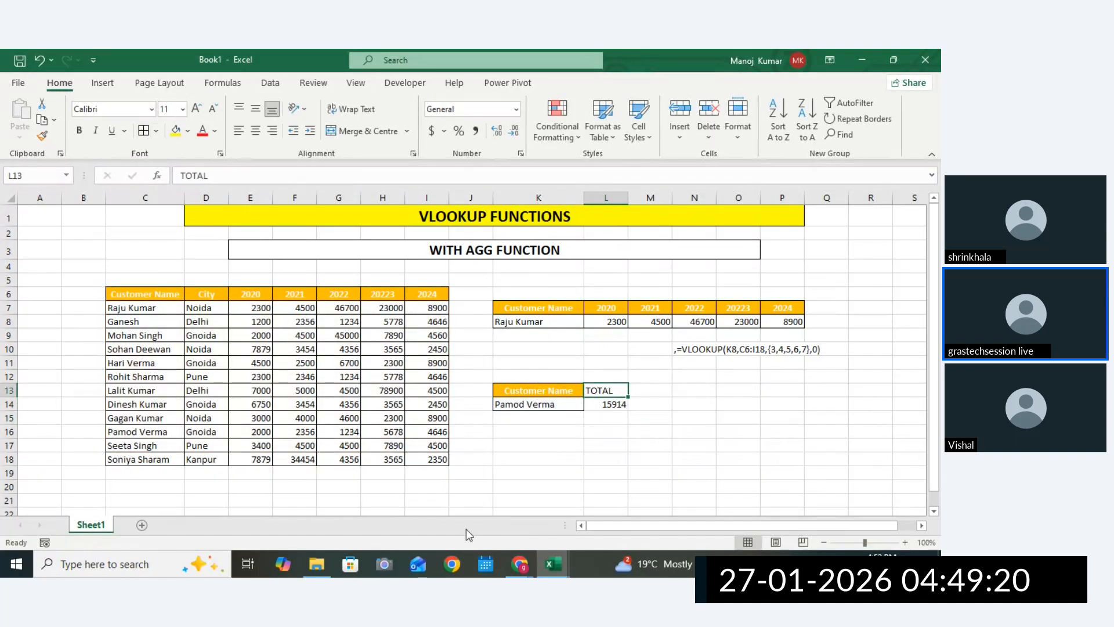
left_click(614, 436)
type("AVG")
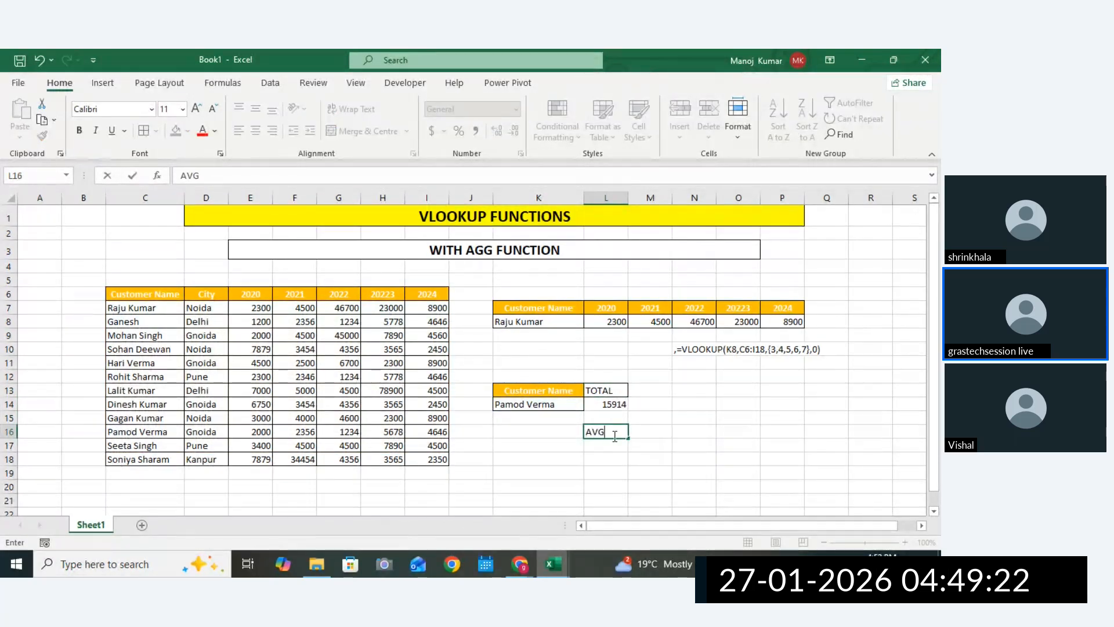
key("Return")
Copy the Customer Name header and lookup name from K13:K14 and paste them at K16.
left_click(552, 419)
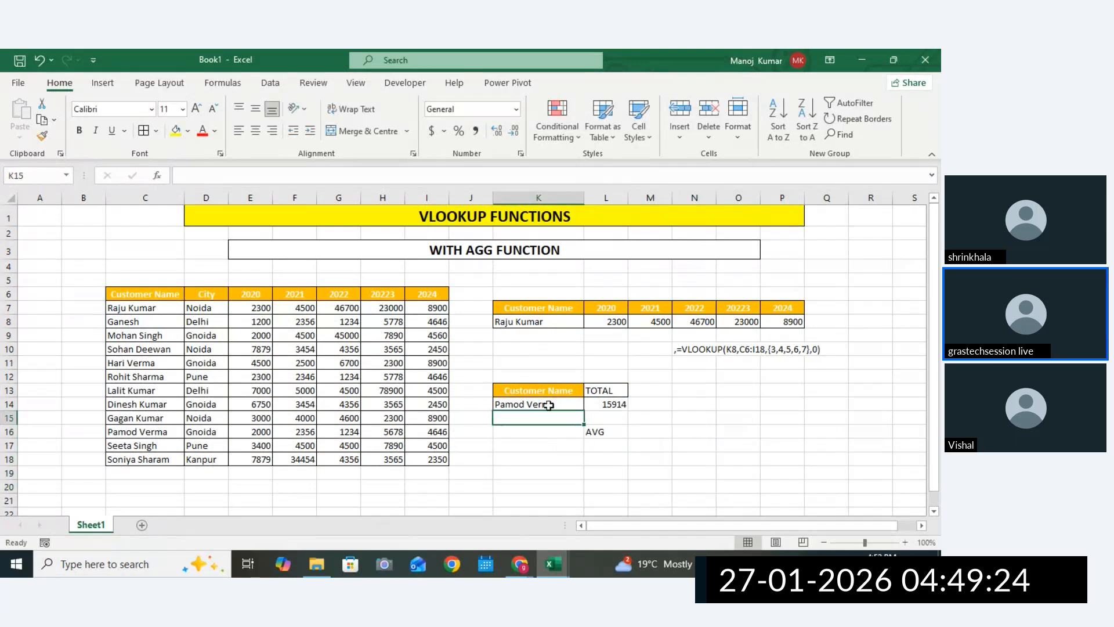
left_click_drag(549, 405, 540, 390)
key("ctrl+c")
left_click(535, 428)
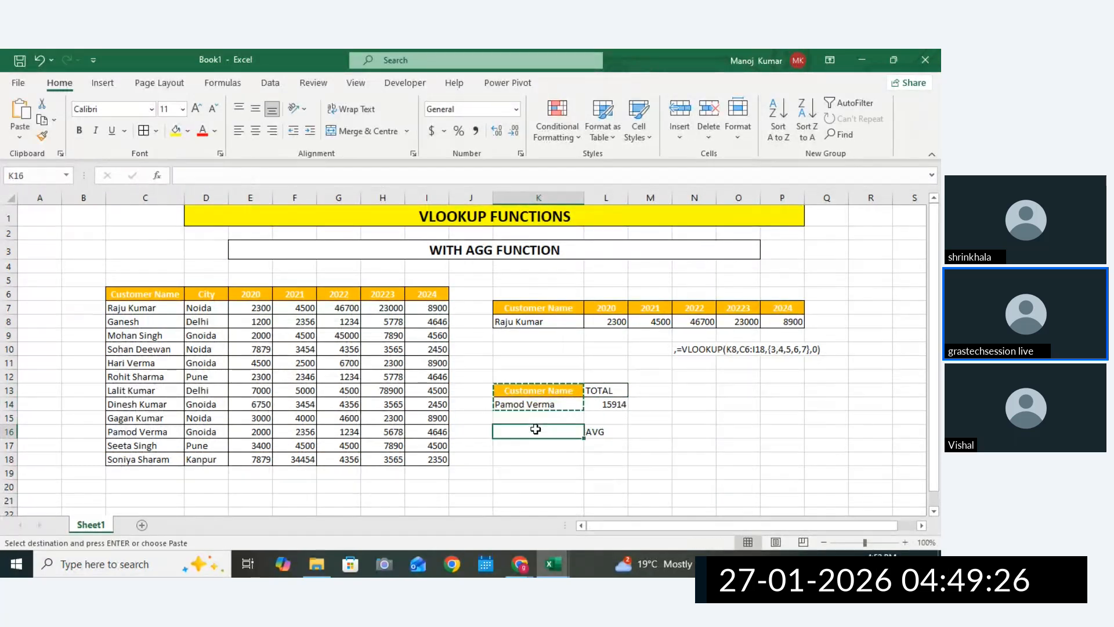
key("ctrl+v")
Start an AVERAGE formula in L17, beside the lookup name under the AVG heading.
left_click(593, 442)
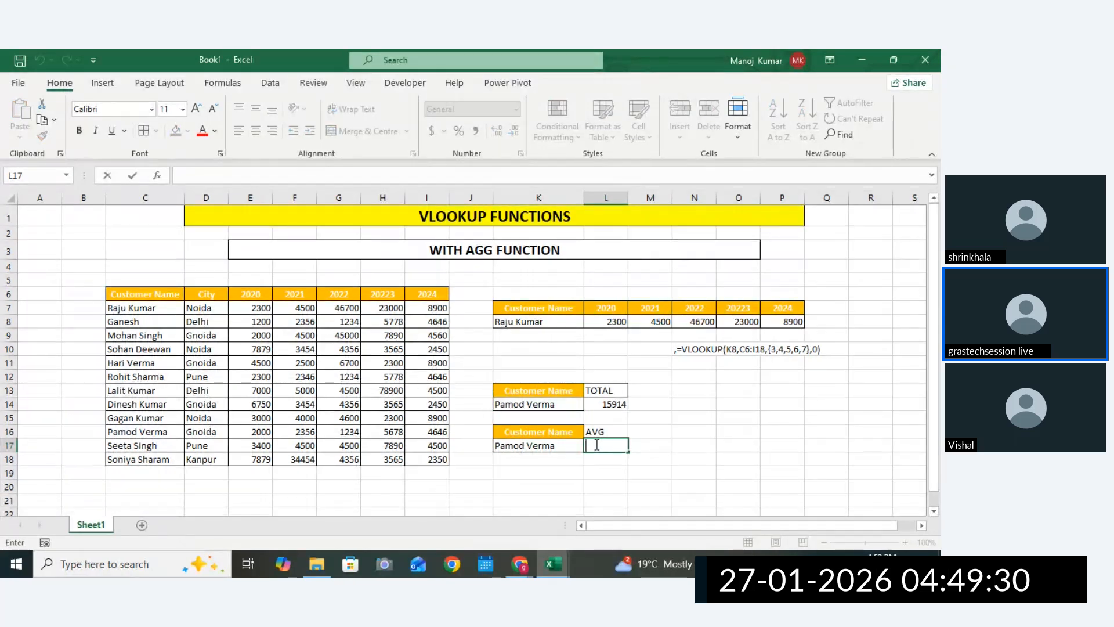
type("AVBG")
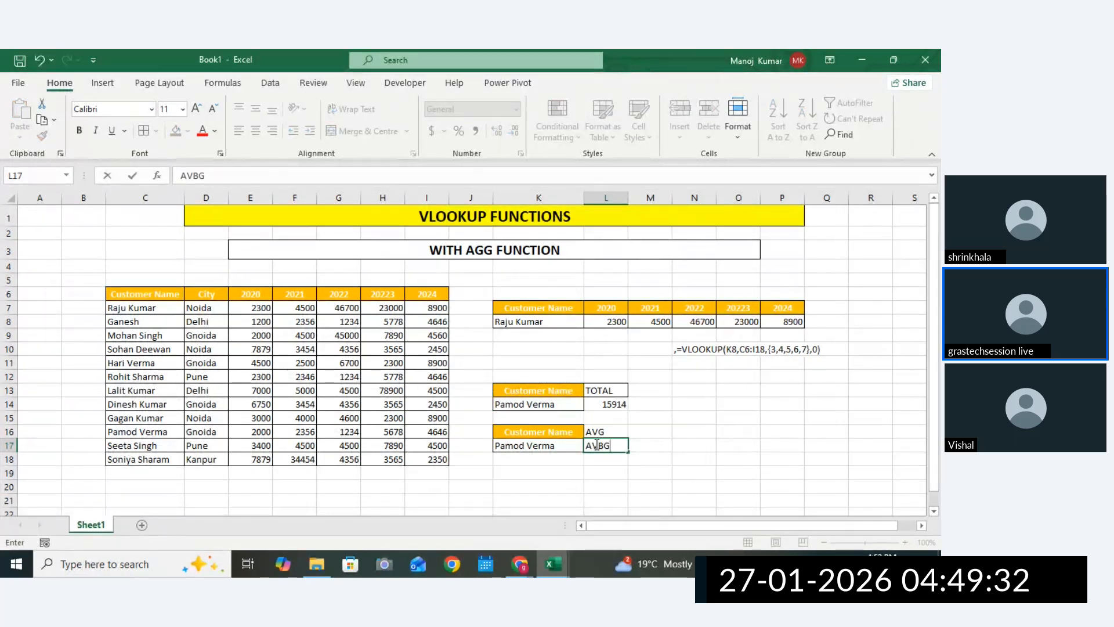
key("BackSpace")
key("BackSpace")
key("BackSpace")
key("BackSpace")
type("=AV")
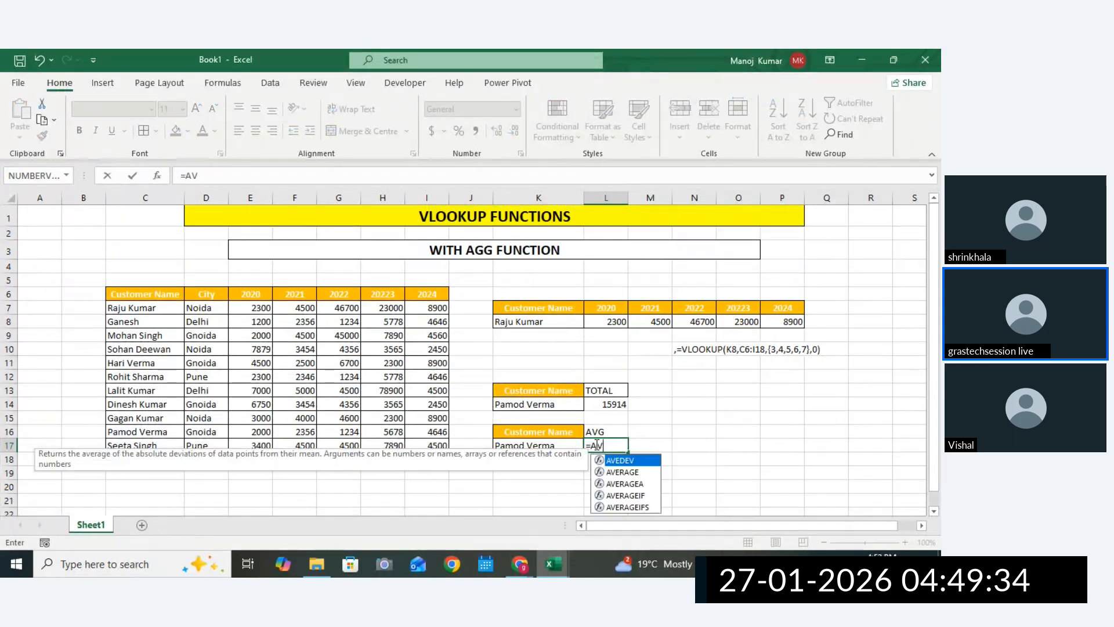
type("G")
key("BackSpace")
double_click(632, 470)
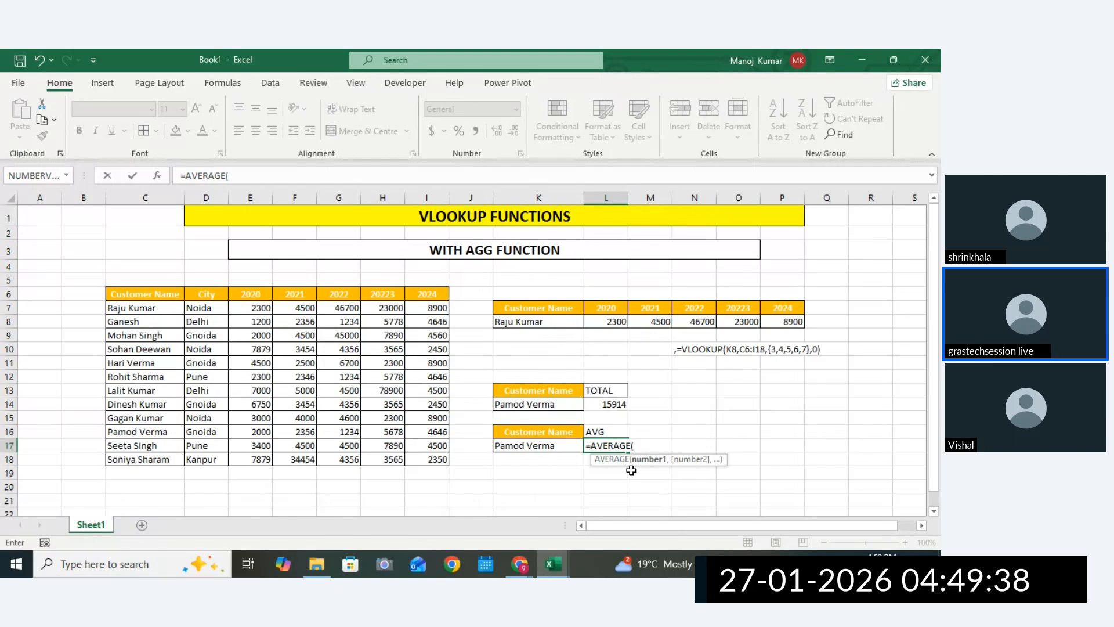
Nest a VLOOKUP inside the AVERAGE formula with lookup value K17 and table array C6:I18.
type("VLO")
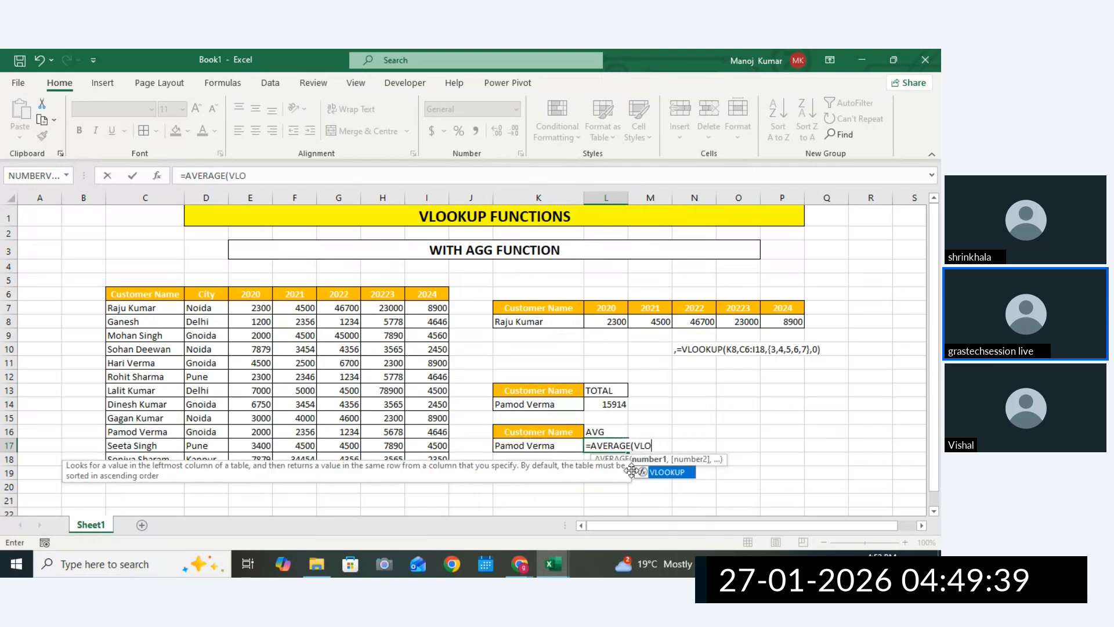
double_click(667, 472)
left_click(543, 444)
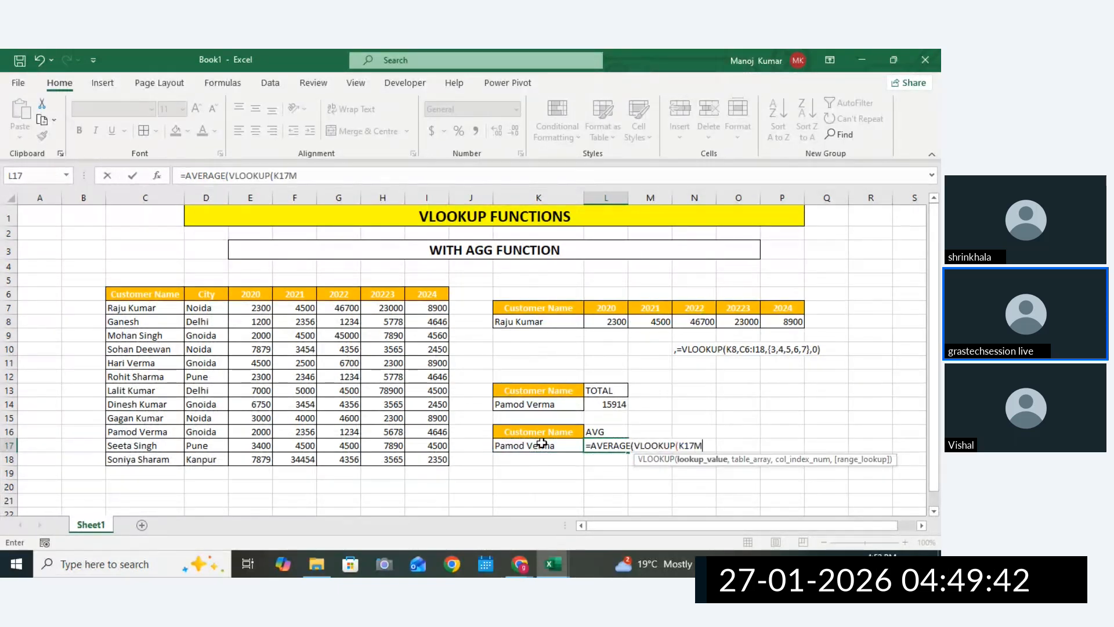
type(",")
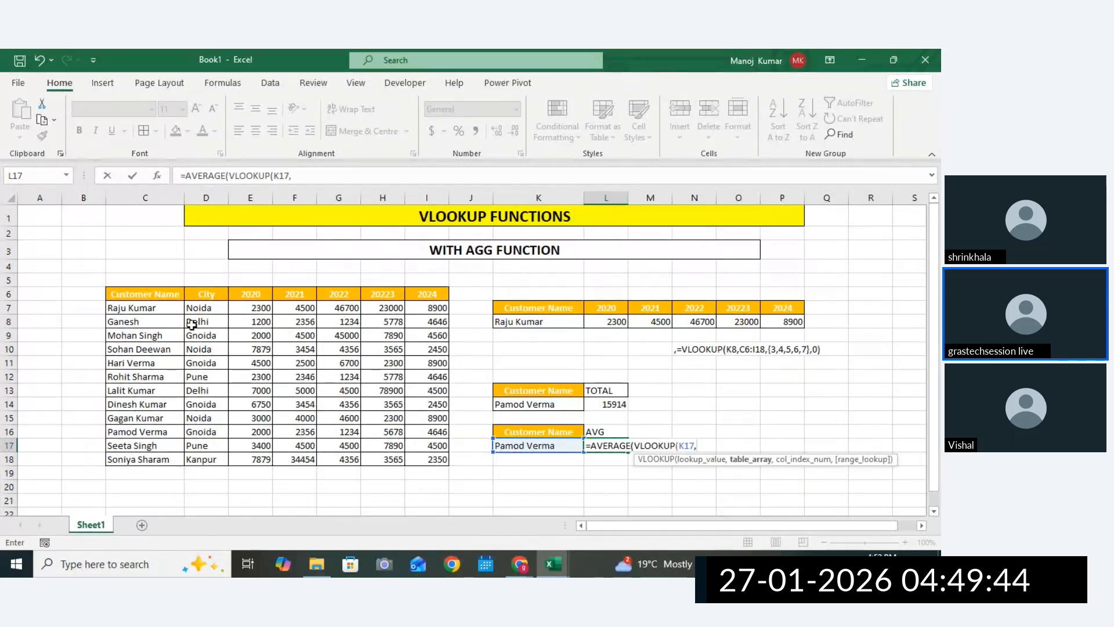
left_click_drag(166, 294, 422, 454)
type(",")
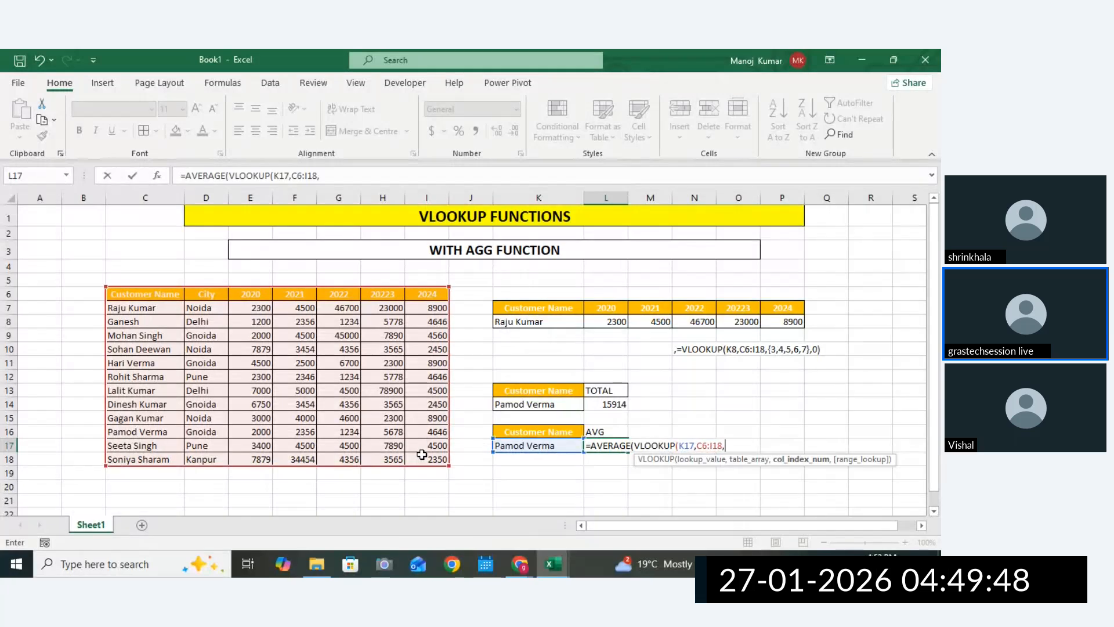
Complete the L17 formula with column index array {3,4,5,6,7} and 0 for an exact match.
type("{3,4,5,6,")
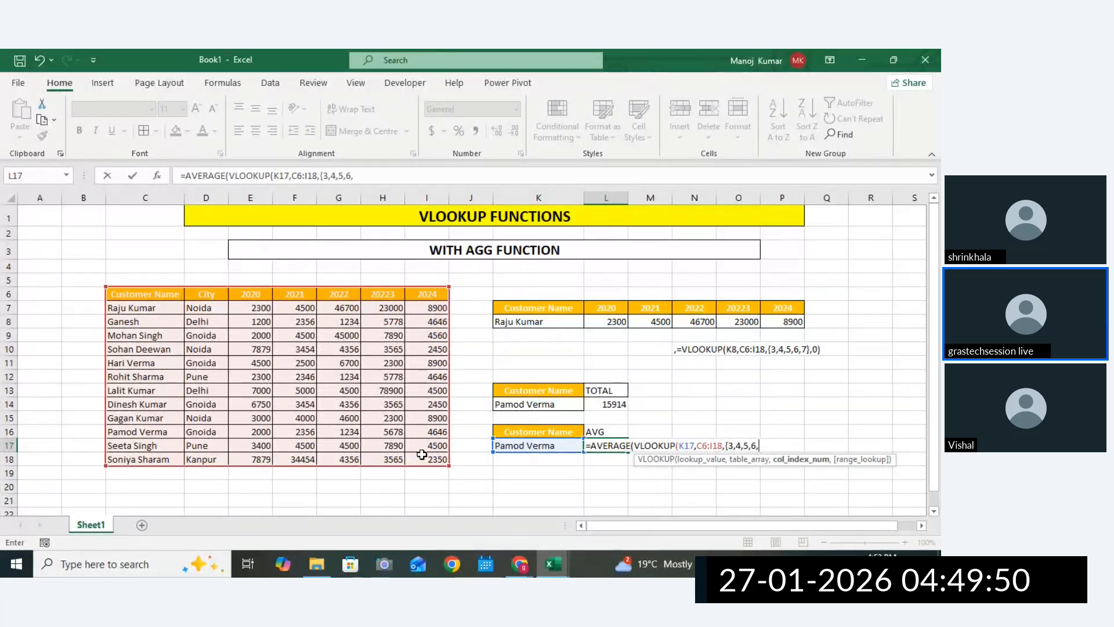
type("7")
type("},")
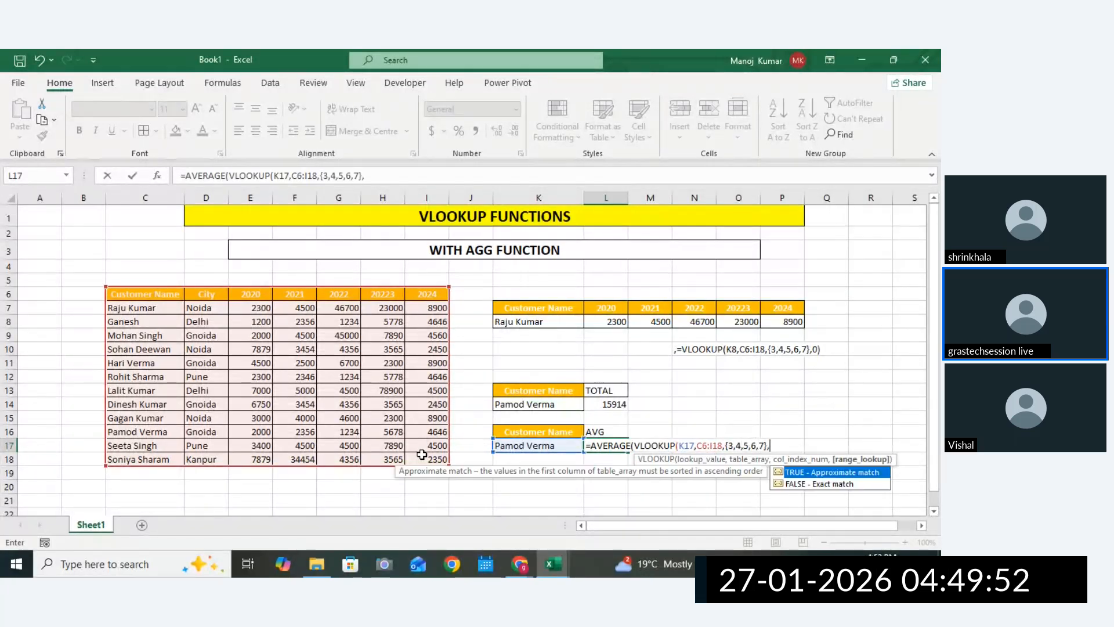
type("0))")
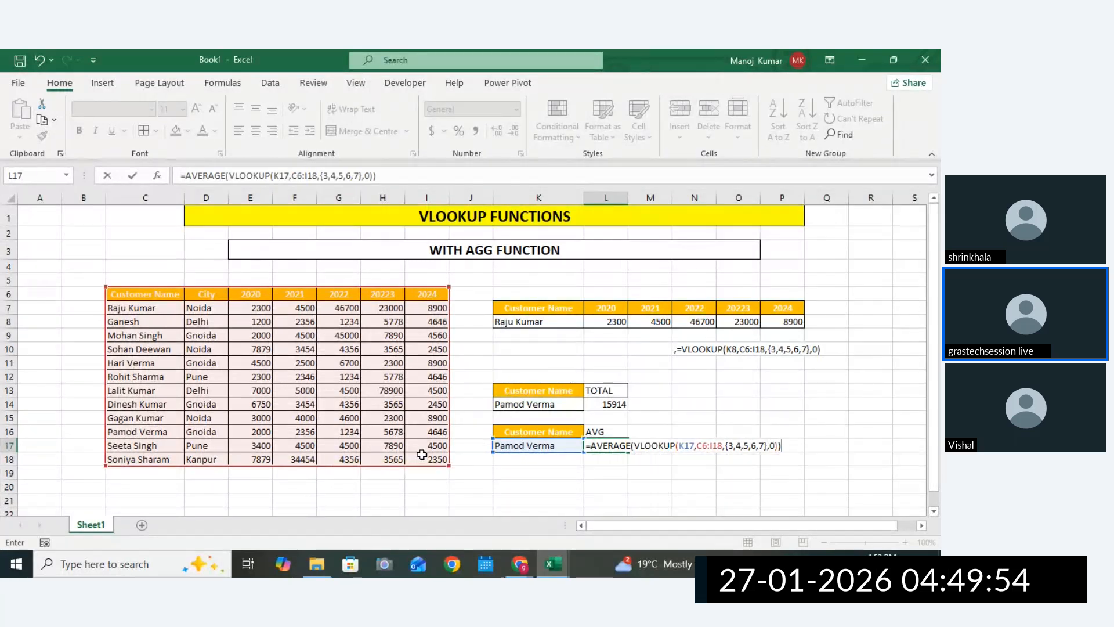
key("Return")
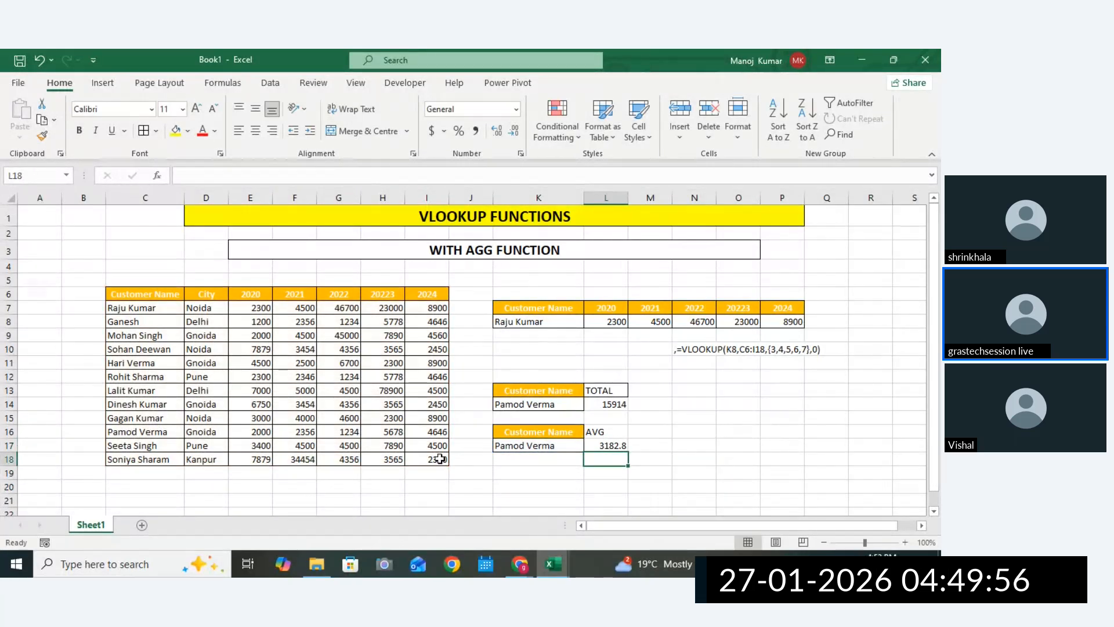
Copy the AVERAGE(VLOOKUP) formula from L17 and paste it into N17 as visible text preceded by a comma.
double_click(601, 445)
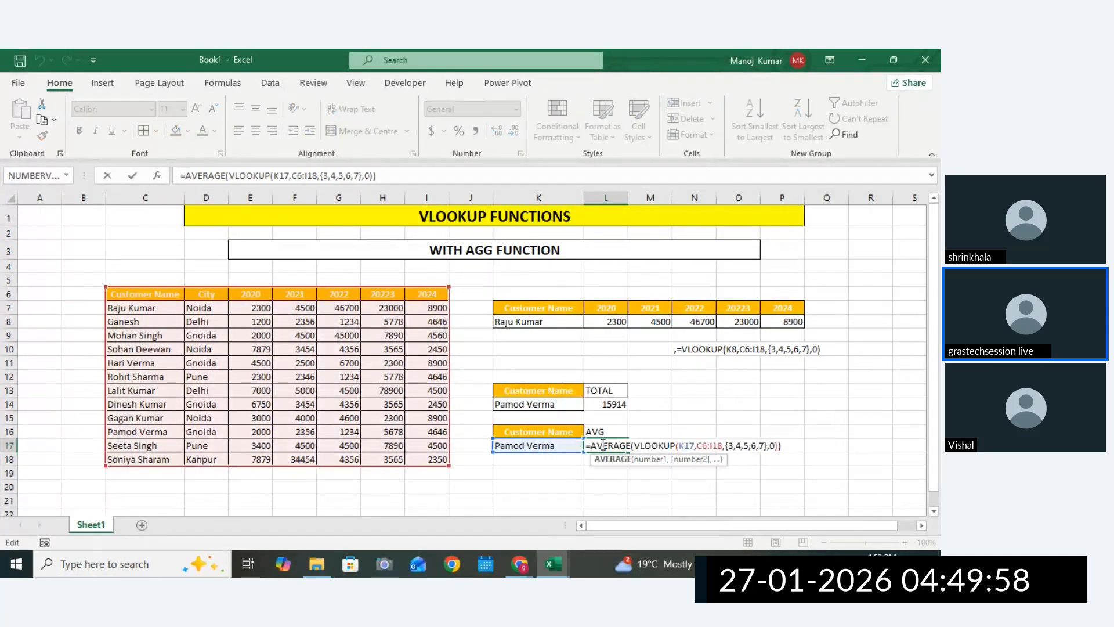
mouse_move(587, 444)
left_mouse_down()
mouse_move(810, 442)
mouse_move(589, 445)
left_mouse_up()
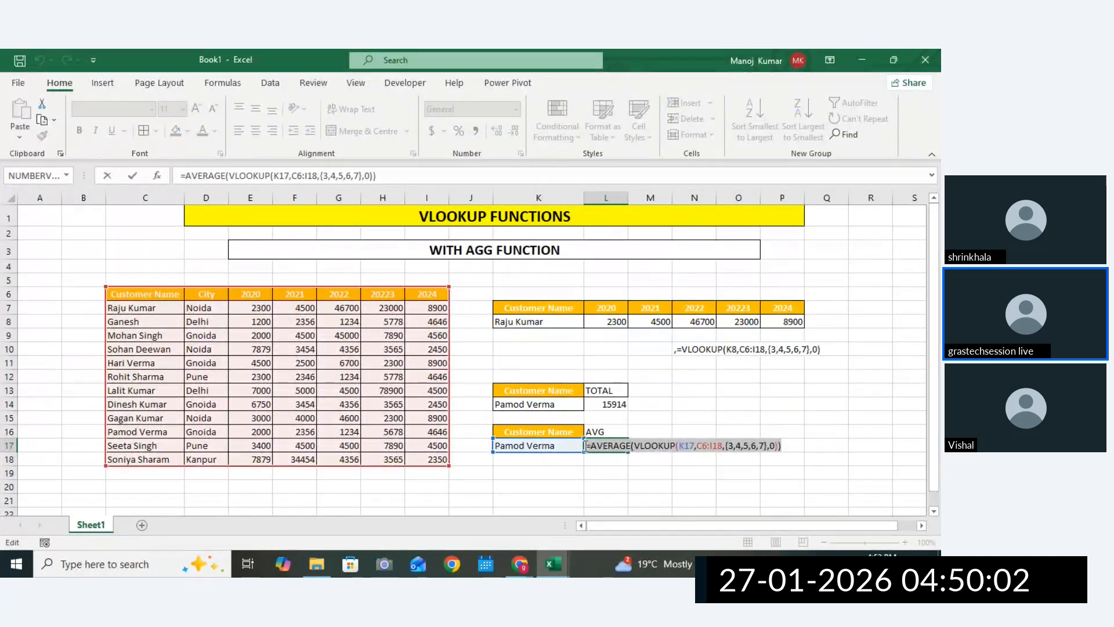
key("Return")
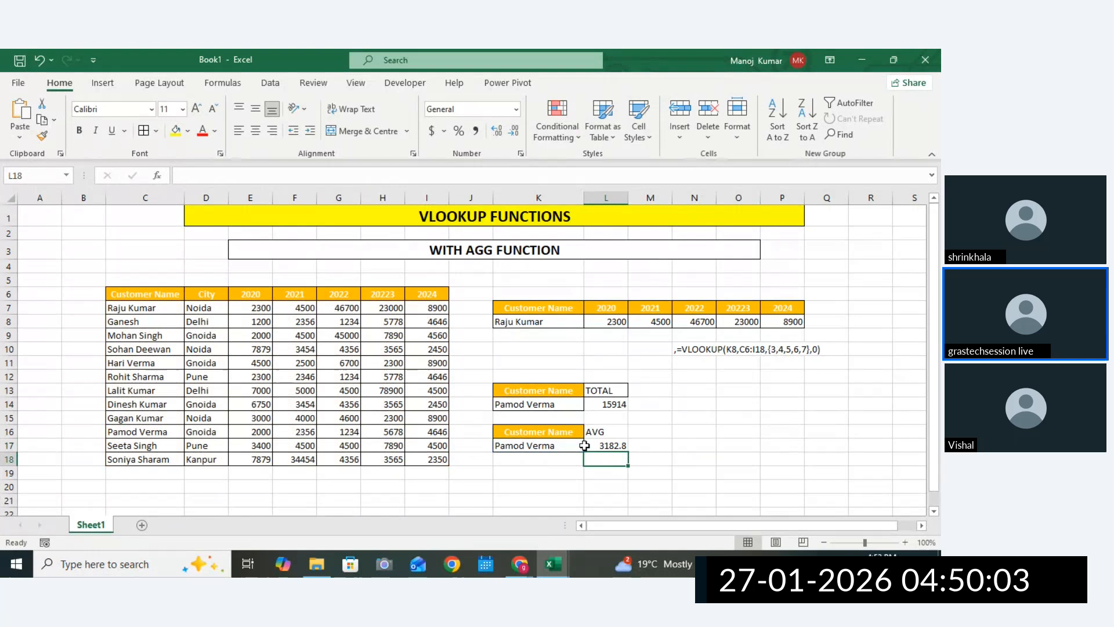
double_click(702, 448)
type(",")
key("ctrl+v")
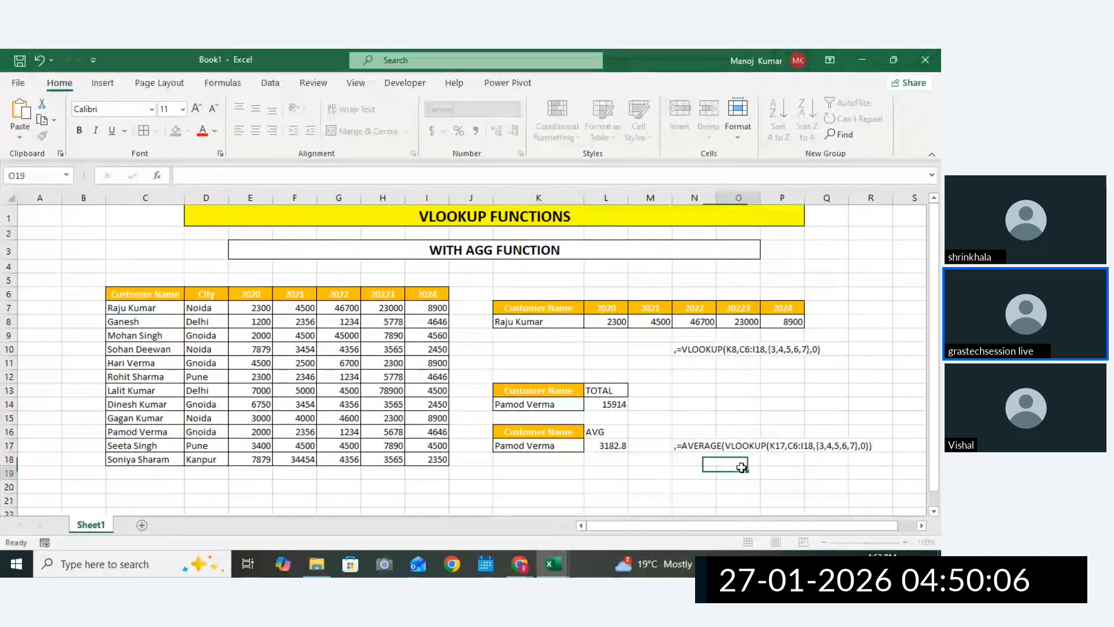
left_click(741, 468)
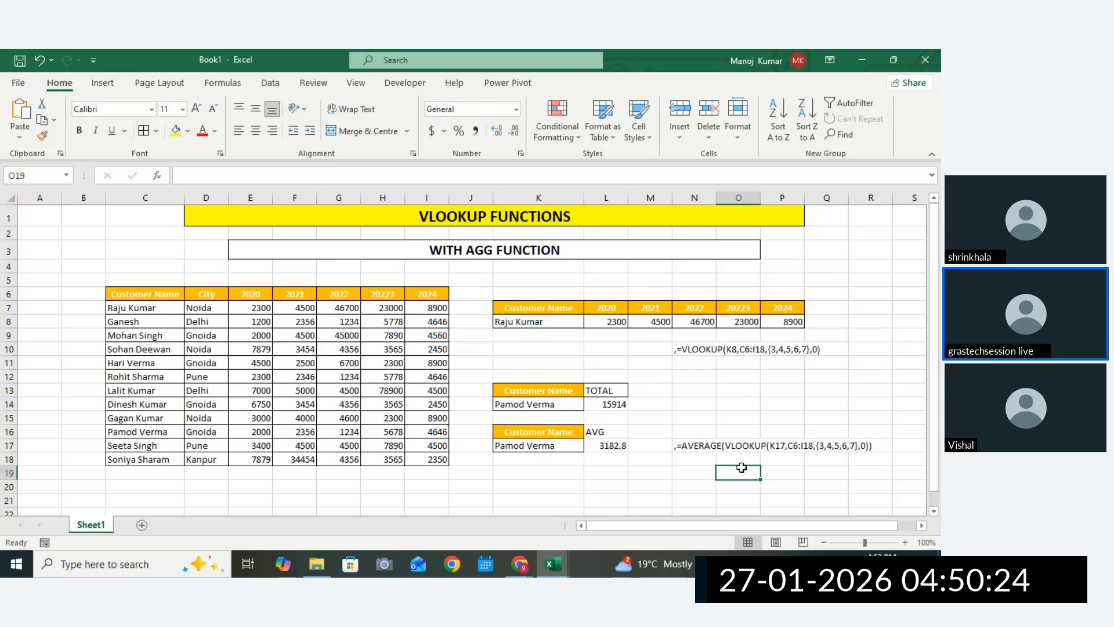
Examine the AVERAGE(VLOOKUP) formula in L17, including the nested VLOOKUP, its table array and the lookup value K17.
left_click(612, 445)
double_click(611, 445)
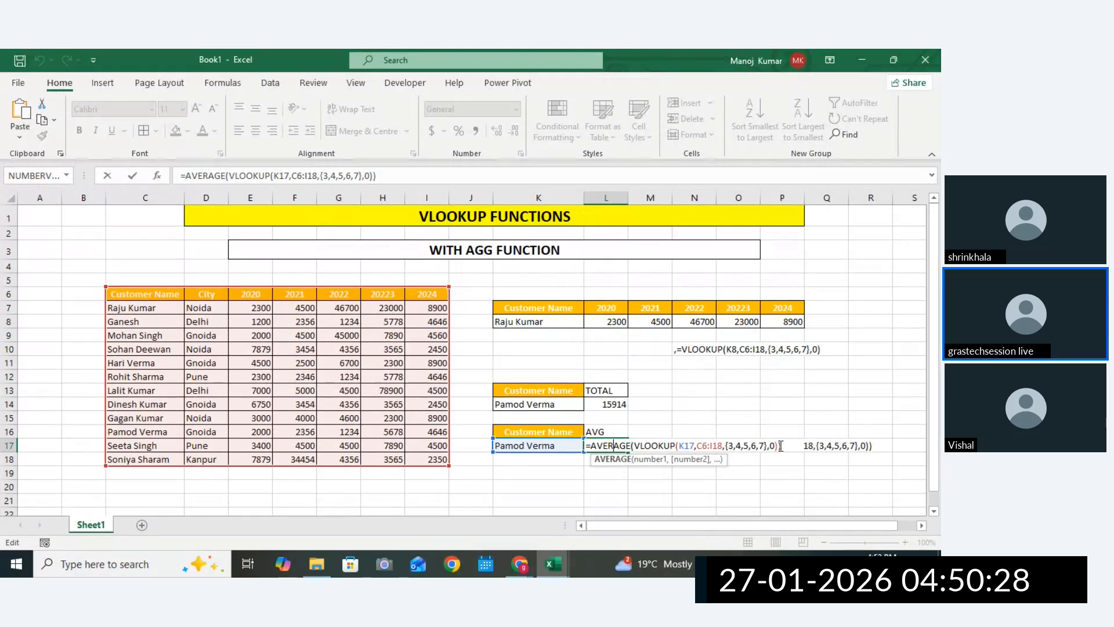
left_click_drag(780, 445, 646, 443)
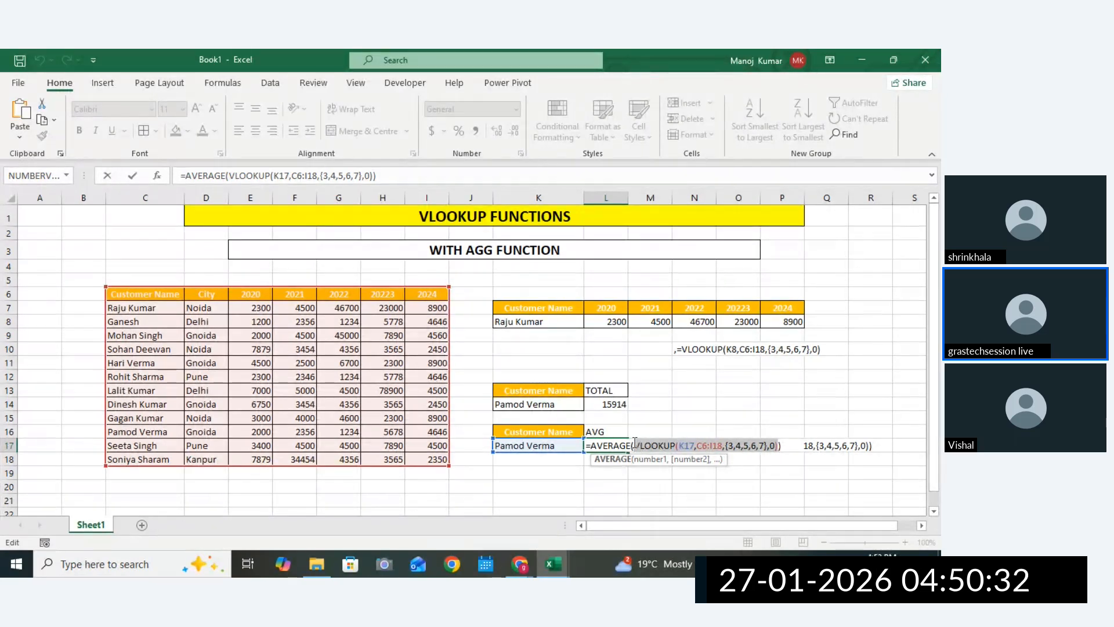
left_click_drag(635, 443, 636, 444)
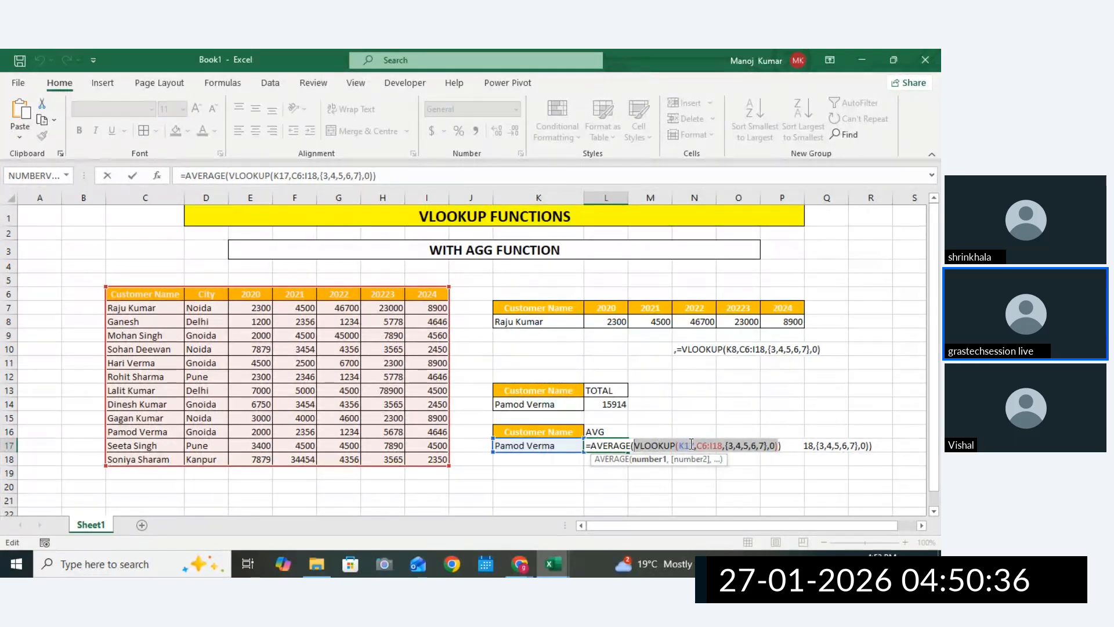
left_click(710, 444)
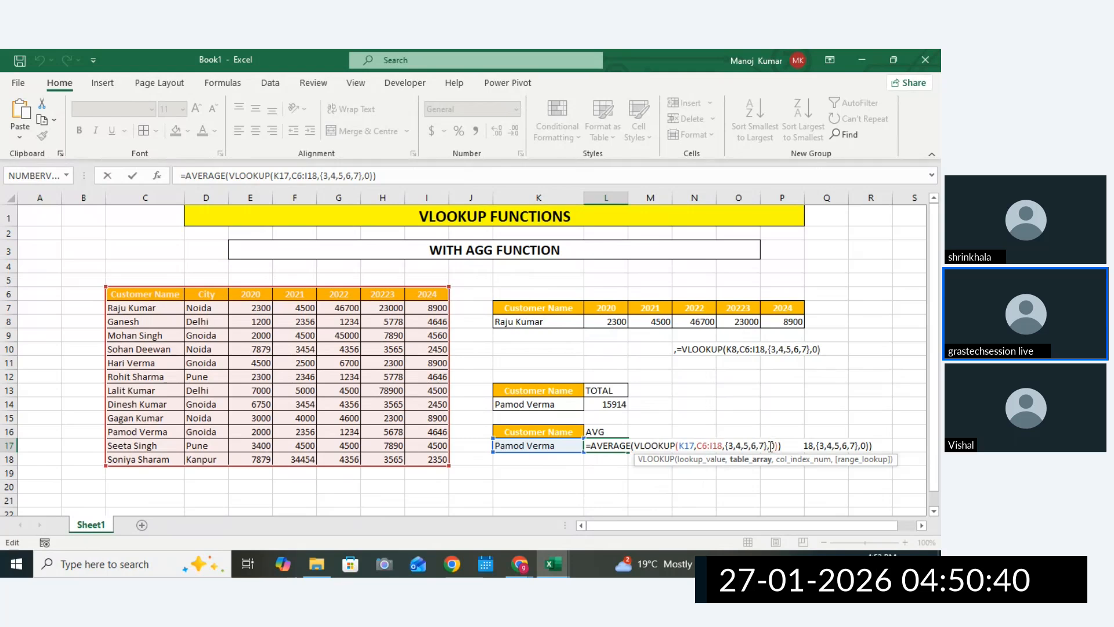
left_click_drag(771, 445, 670, 444)
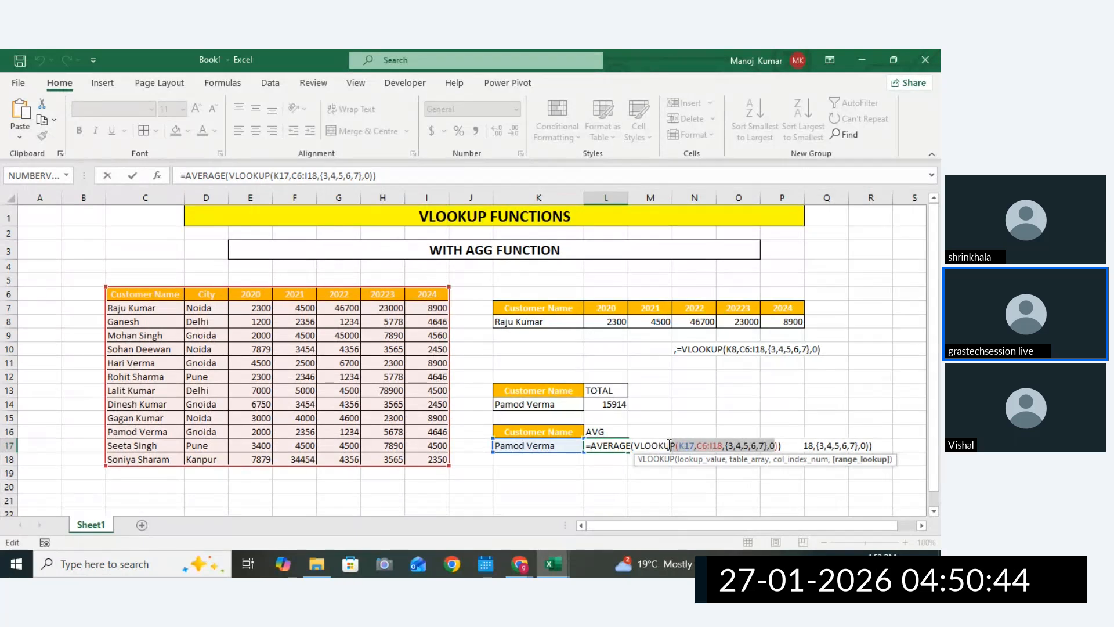
left_click(691, 444)
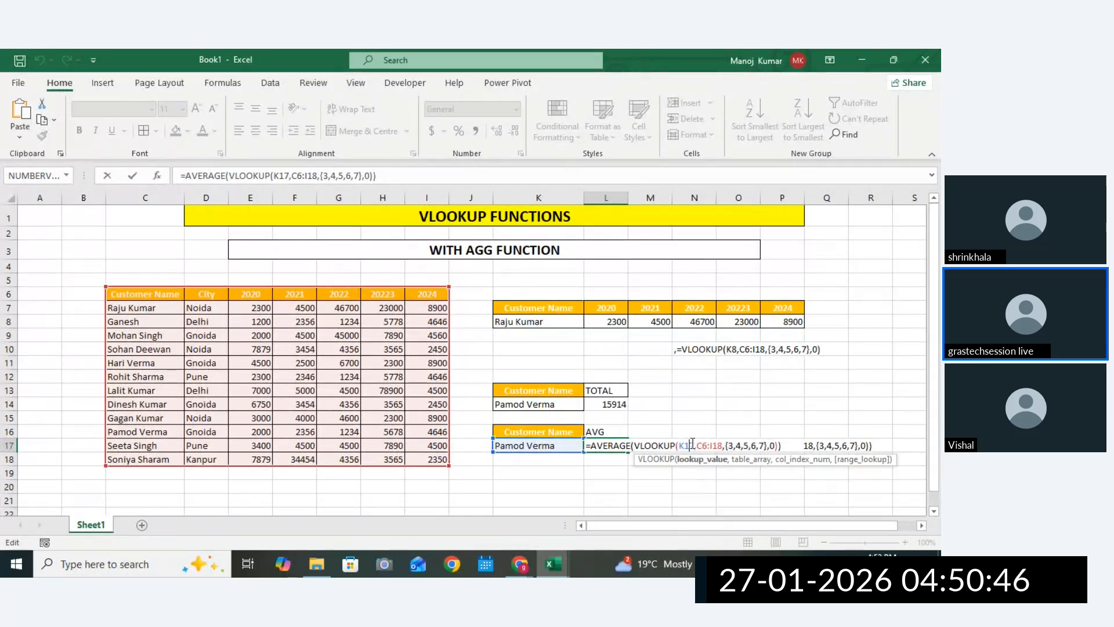
left_click_drag(682, 445, 678, 447)
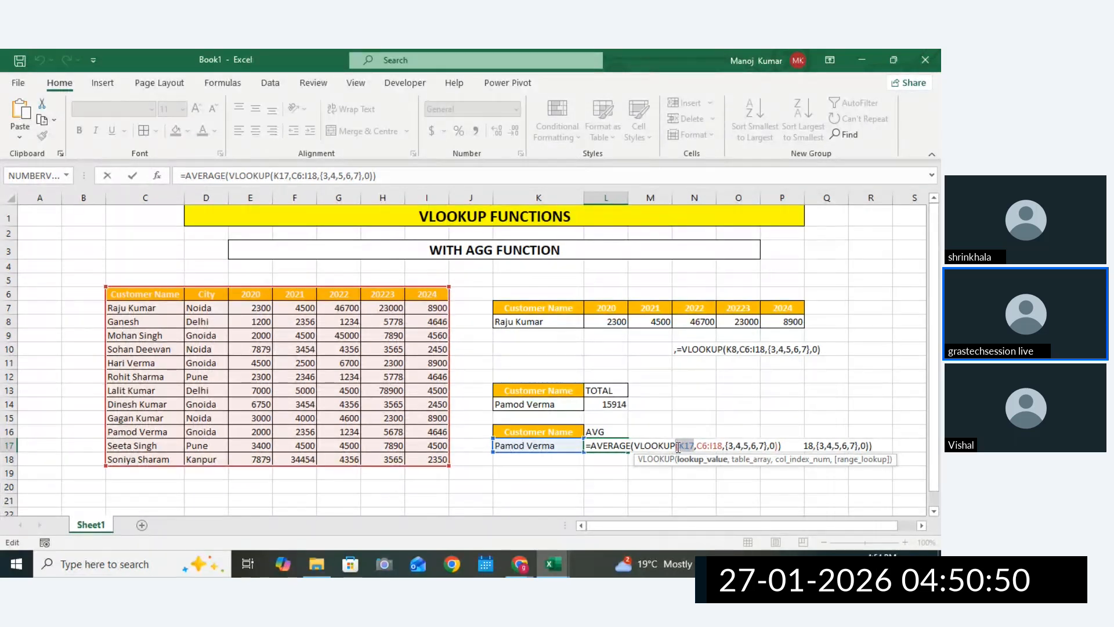
key("Return")
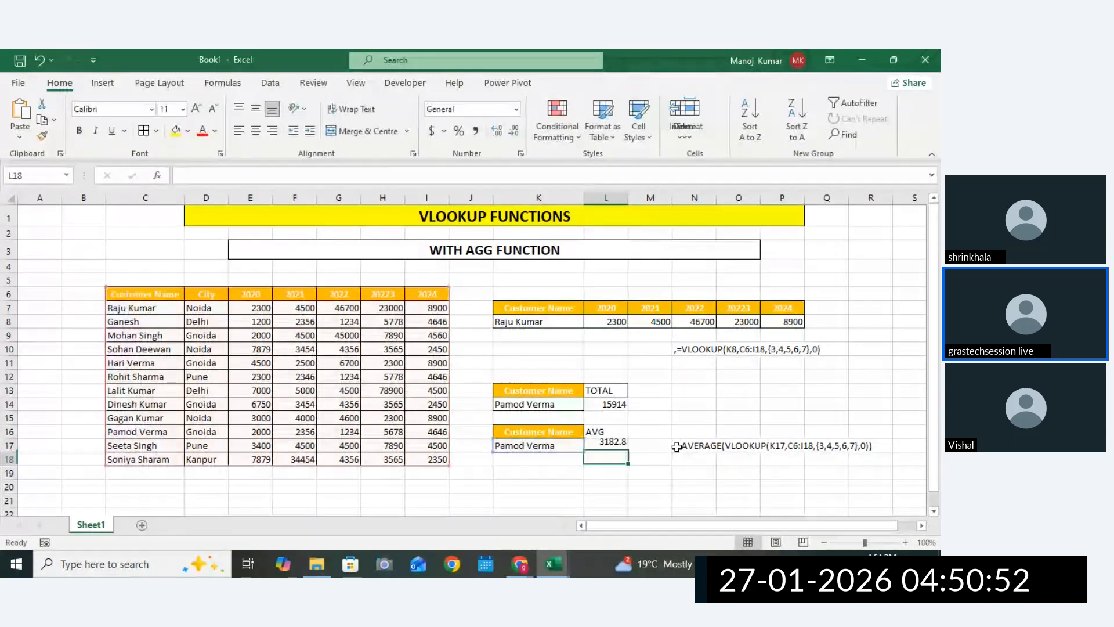
left_click(619, 447)
double_click(619, 447)
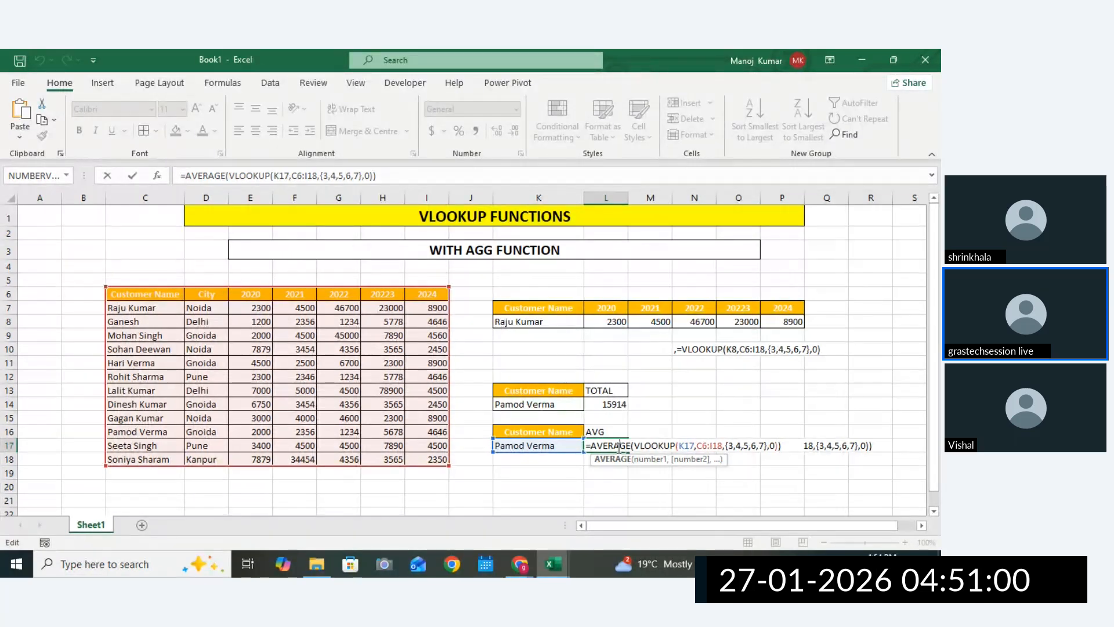
key("Return")
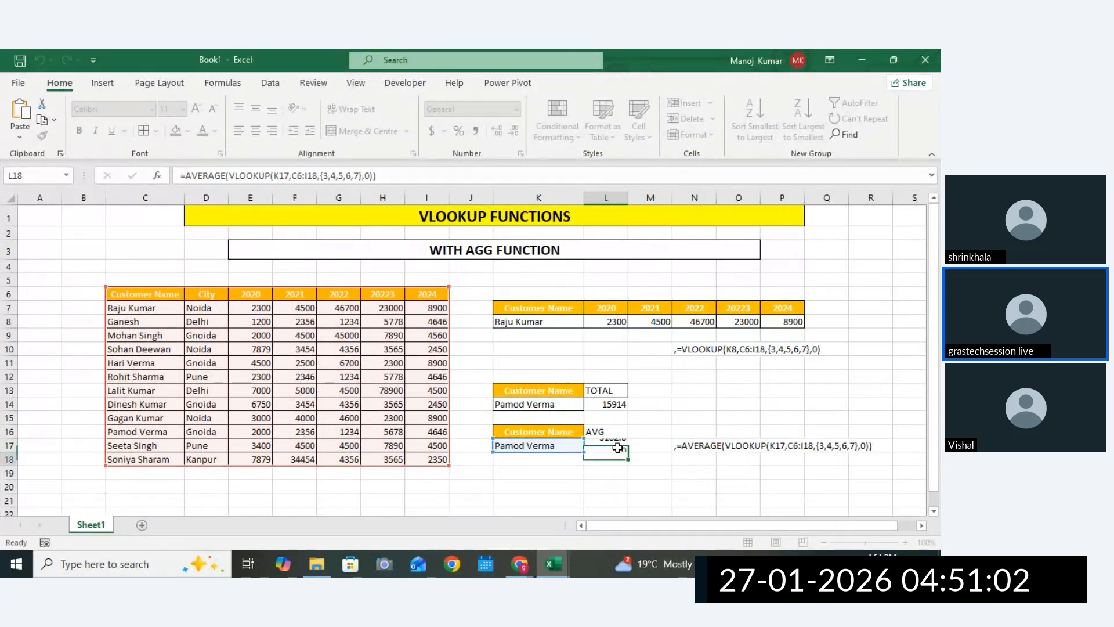
left_click(565, 390)
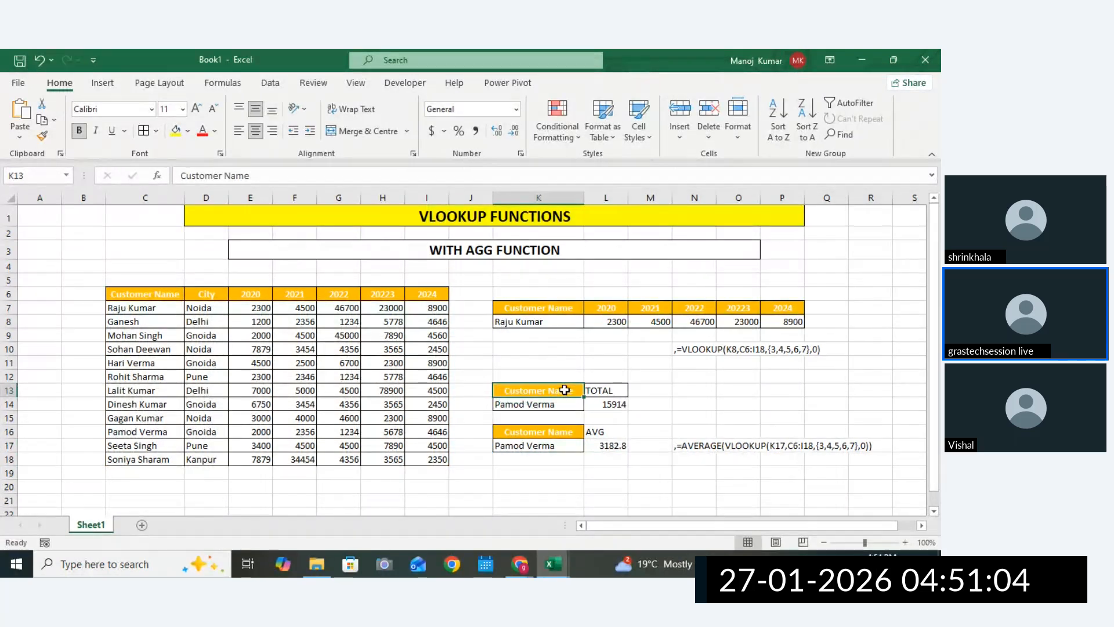
left_click(427, 432)
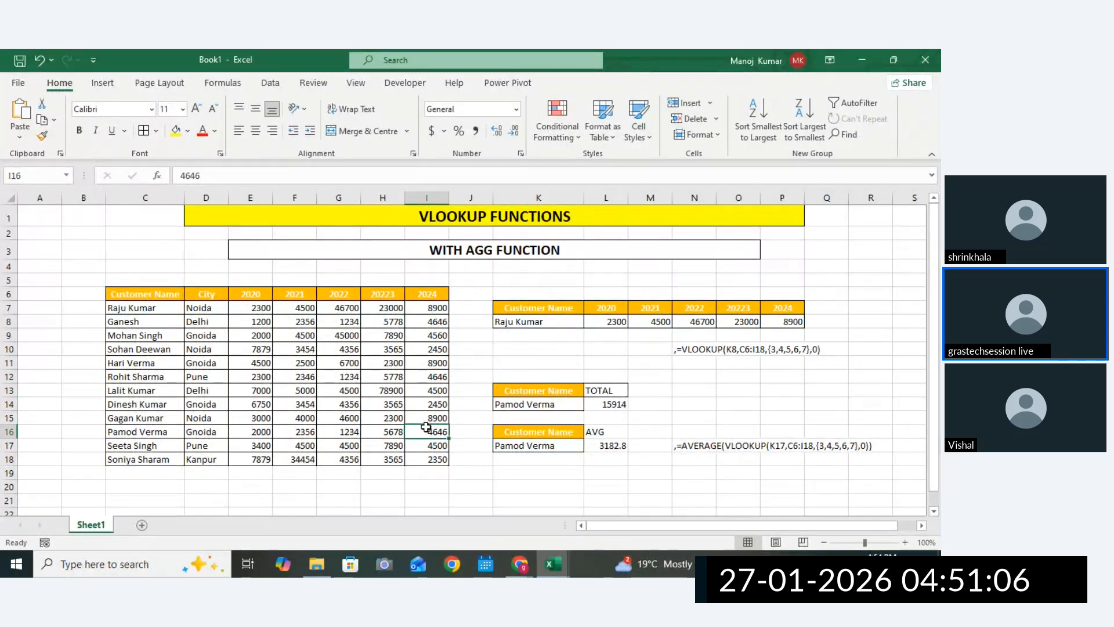
scroll(933, 433, "down", 1)
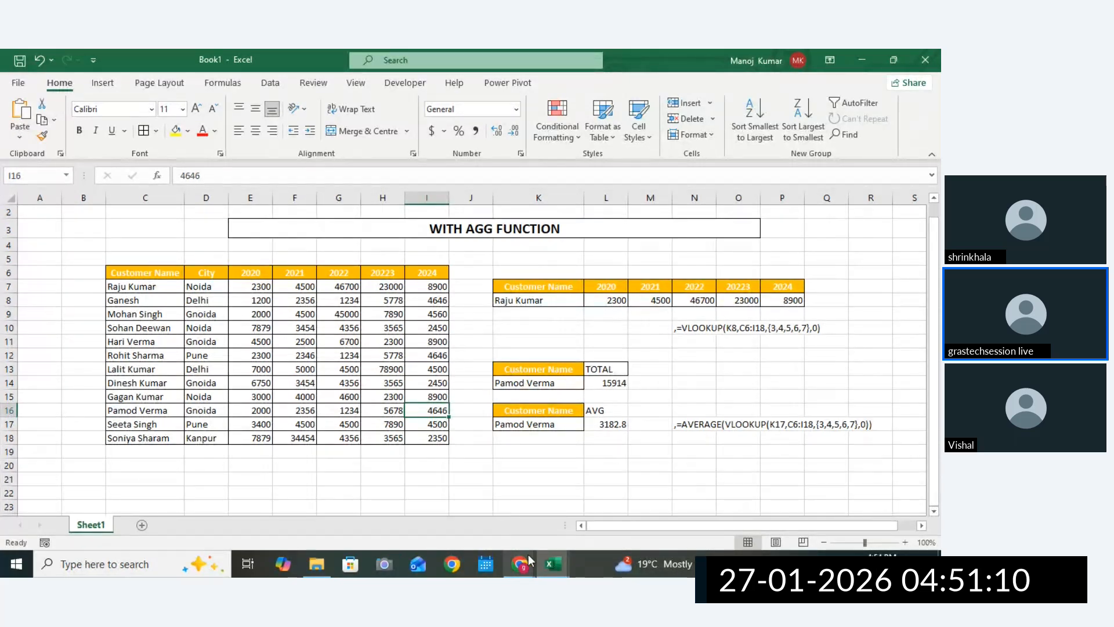
Switch to the Vlookup - Assignment workbook and open its VLOOKUP-SUM sheet.
mouse_move(553, 564)
left_click(631, 495)
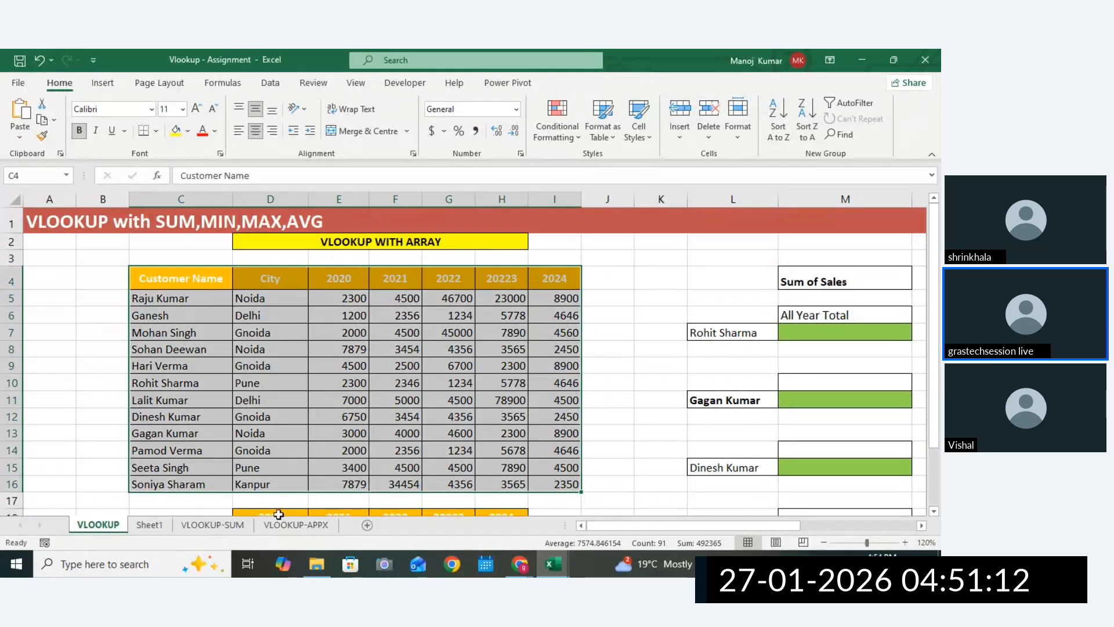
left_click(227, 525)
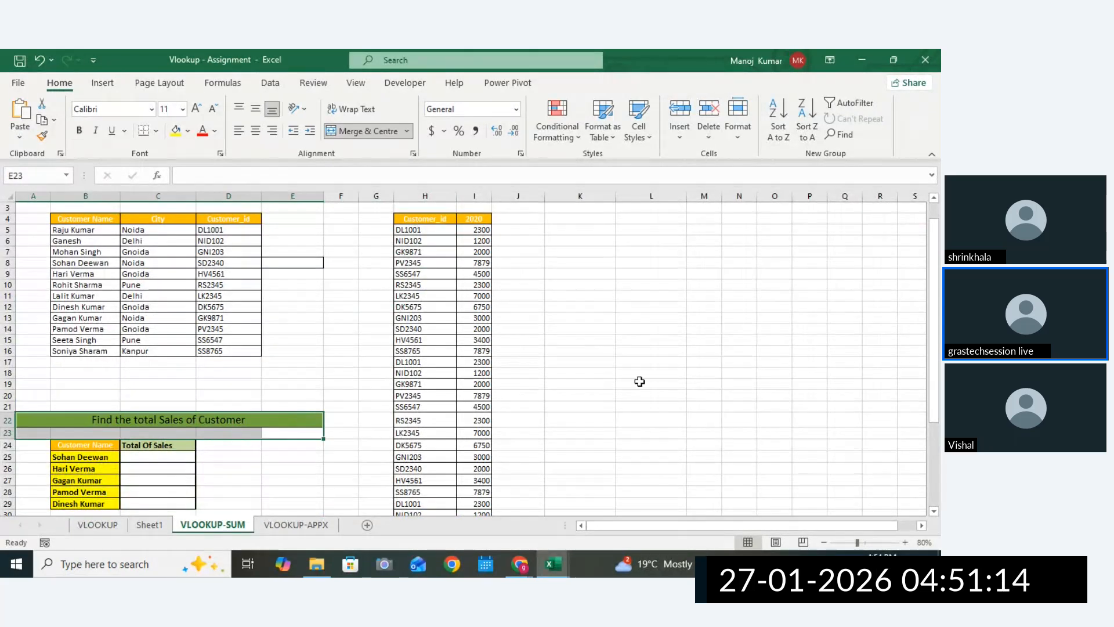
Look over the customer and Customer_Id sales tables and the empty Total Of Sales column in C24:C29.
mouse_move(934, 361)
left_mouse_down()
mouse_move(922, 422)
mouse_move(938, 351)
mouse_move(937, 373)
left_mouse_up()
left_click(626, 351)
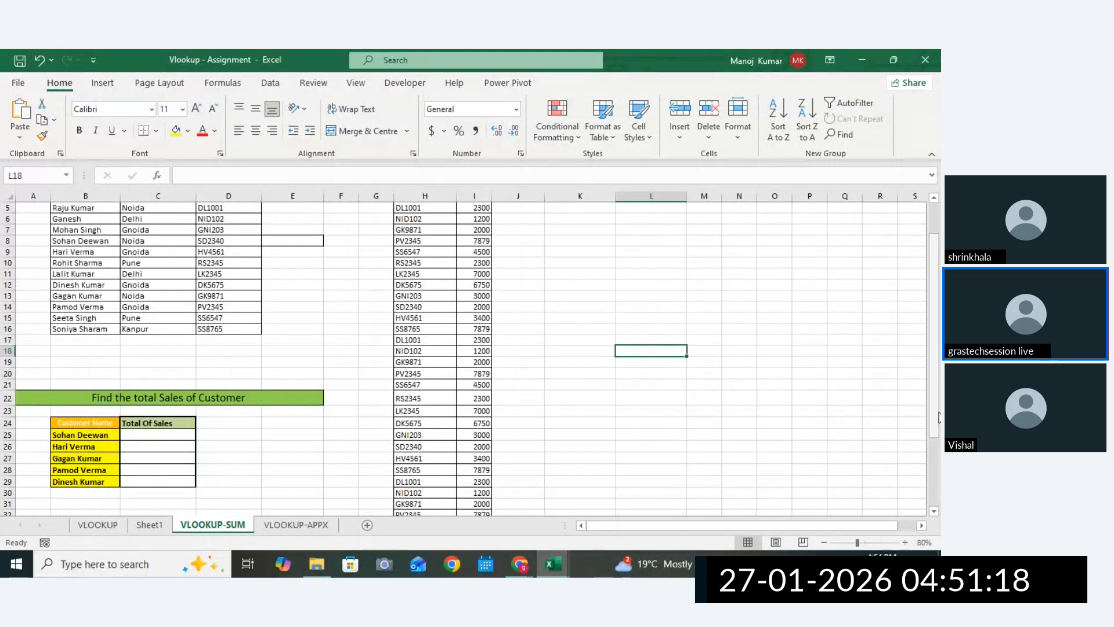
left_click_drag(938, 417, 938, 401)
left_click(602, 272)
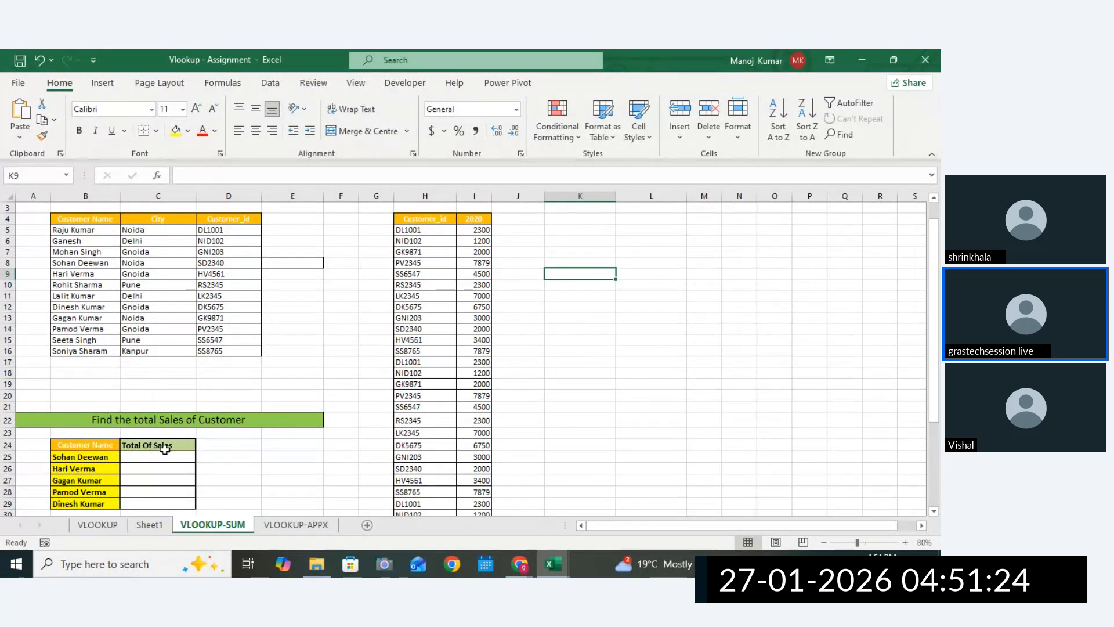
left_click_drag(163, 448, 141, 503)
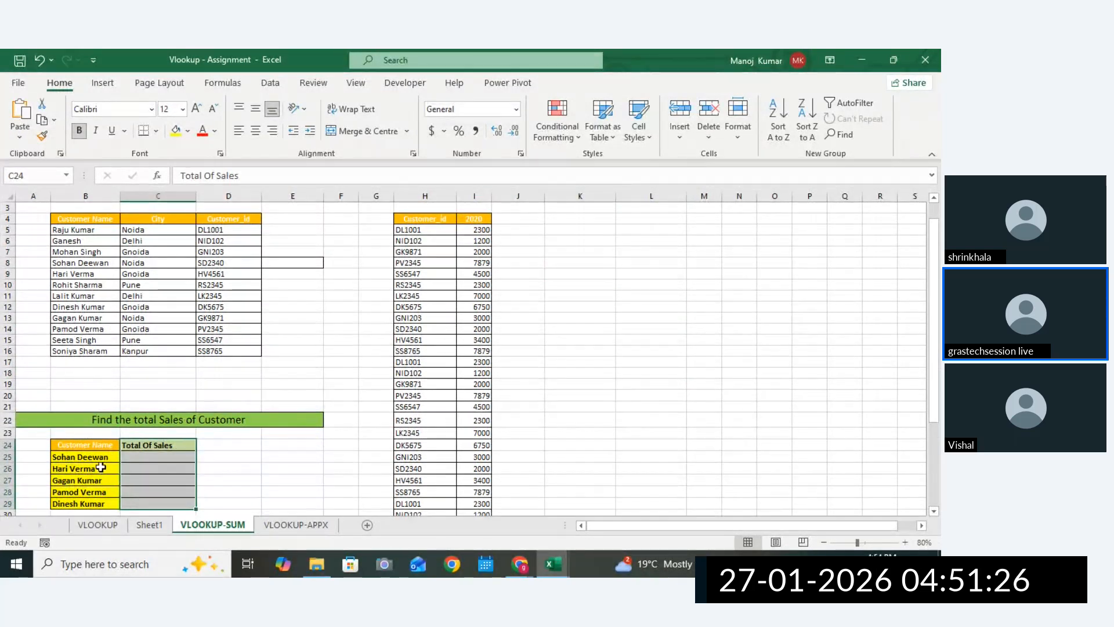
Review the customer names listed in B25:B29 and the first empty Total Of Sales cell beside them.
left_click_drag(101, 469, 91, 500)
left_click_drag(81, 456, 94, 500)
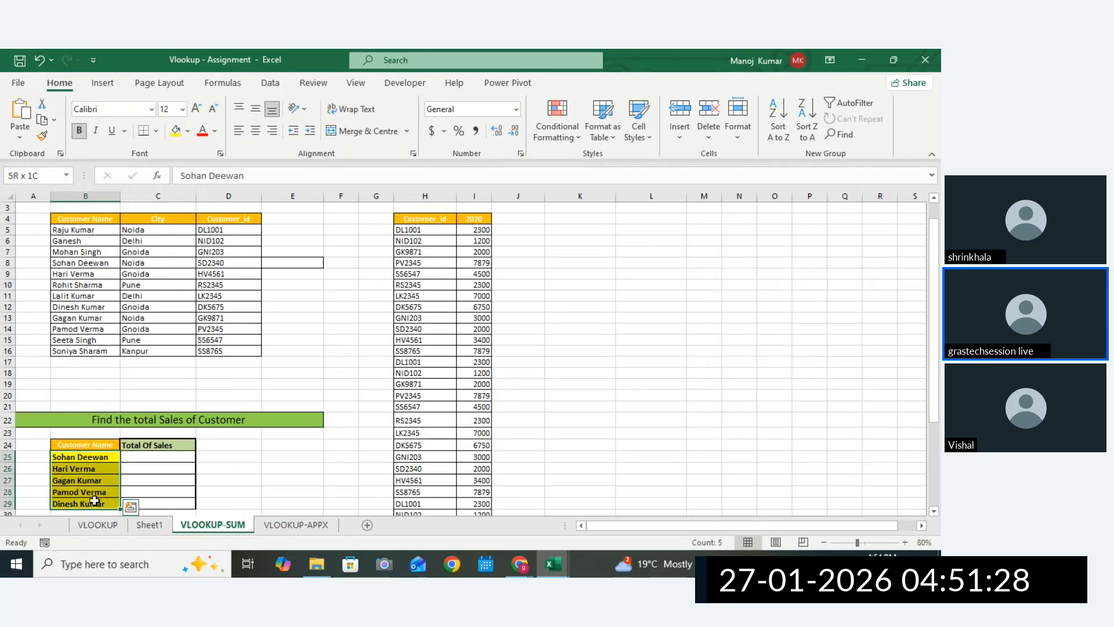
left_click(94, 500)
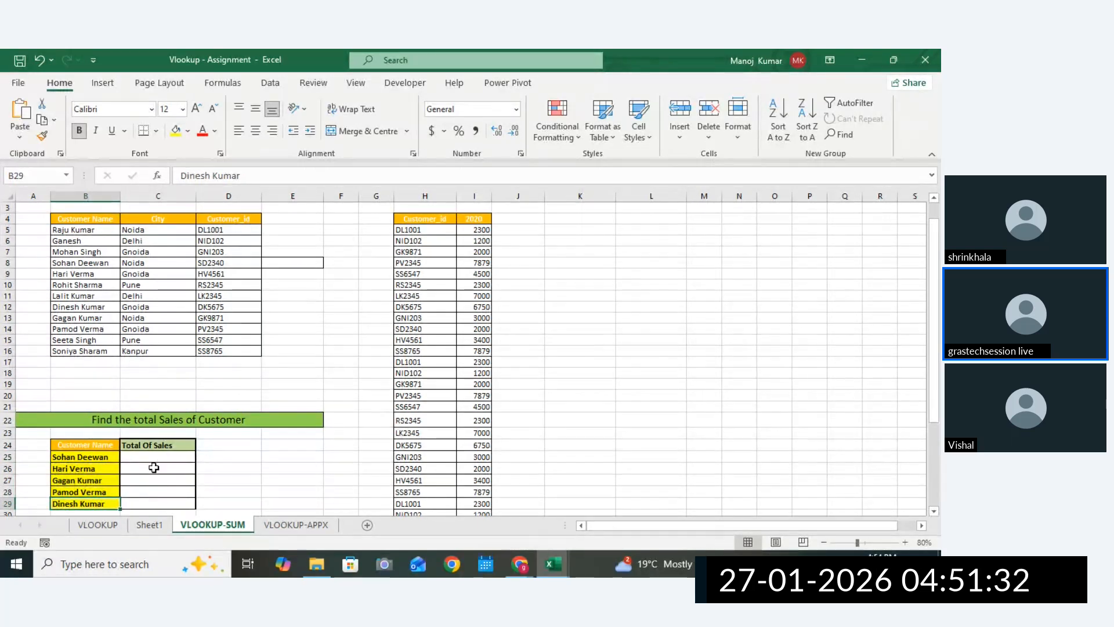
left_click(153, 457)
Rename the 2020 column header in I4 to SALES.
left_click(481, 221)
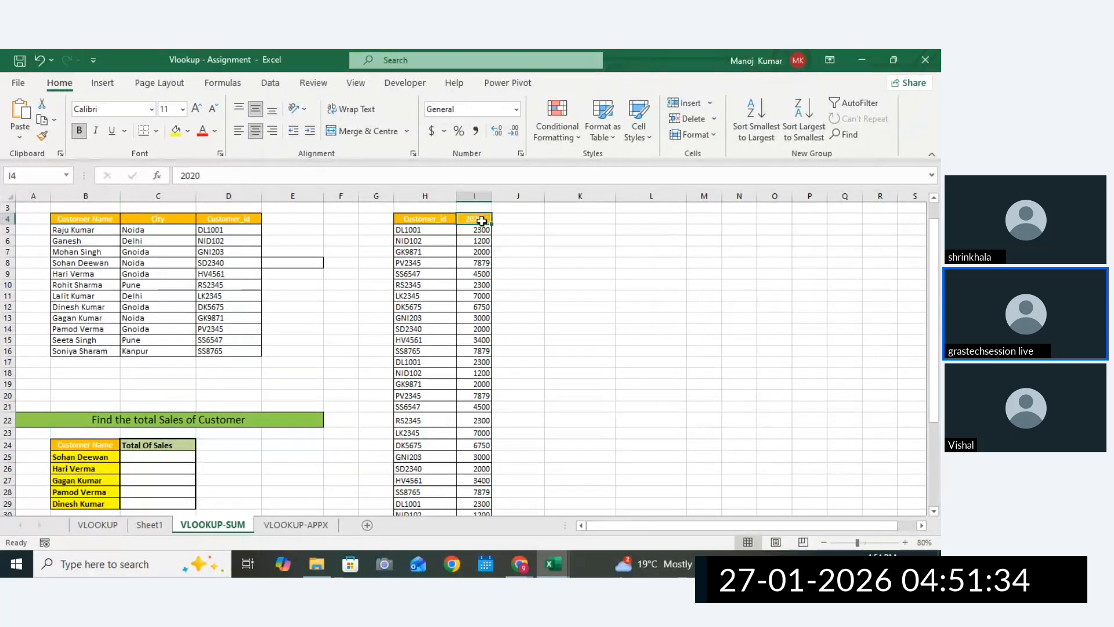
type("SALES")
left_click(615, 273)
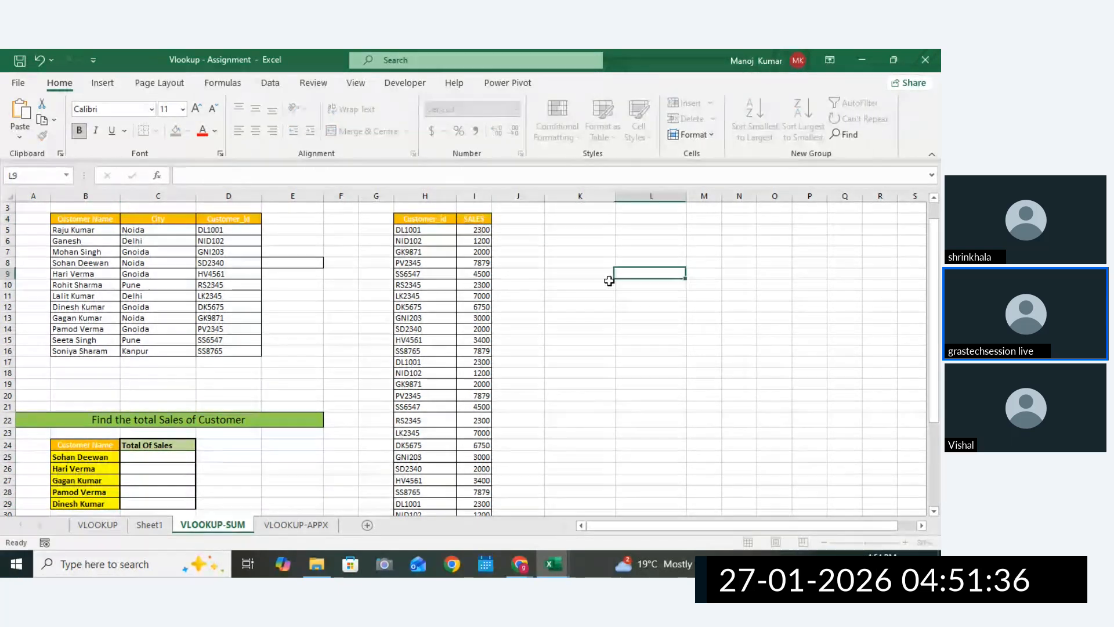
Examine how the Customer_Id column in D5:D16 links the customer table to the sales records in columns H and I.
left_click(479, 229)
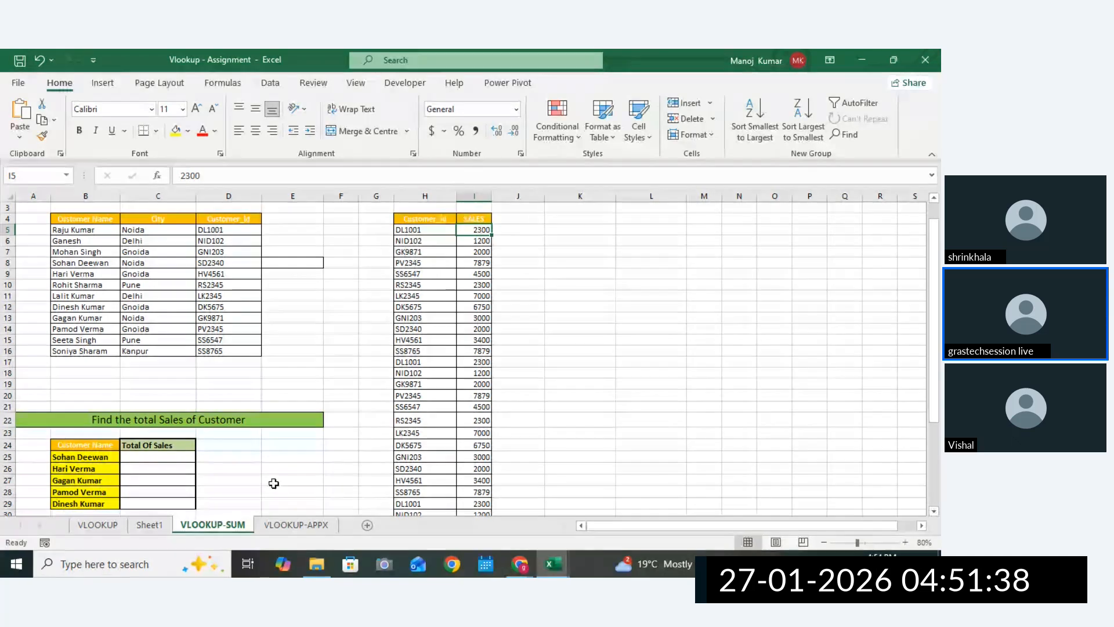
left_click_drag(90, 458, 87, 492)
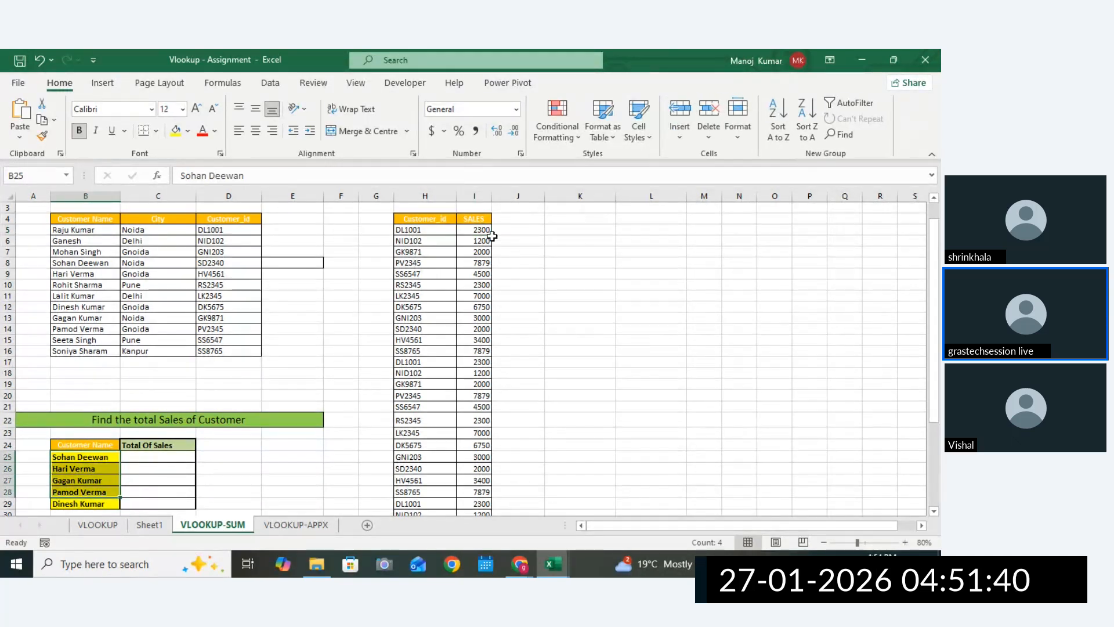
left_click_drag(481, 230, 472, 440)
left_click_drag(430, 241, 430, 339)
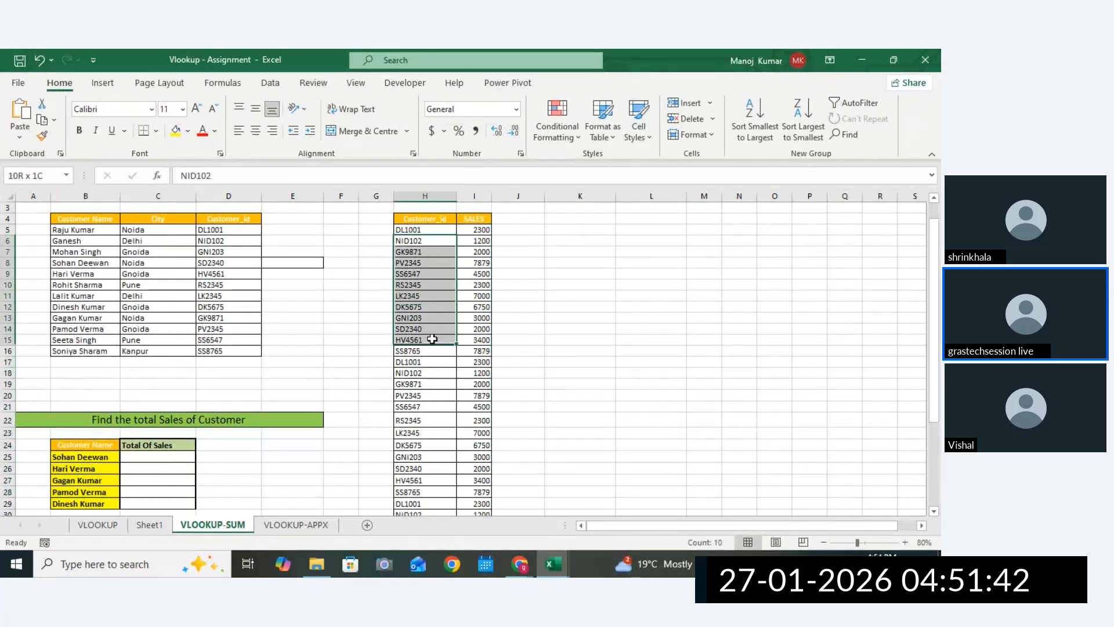
left_click(498, 305)
left_click_drag(76, 230, 65, 341)
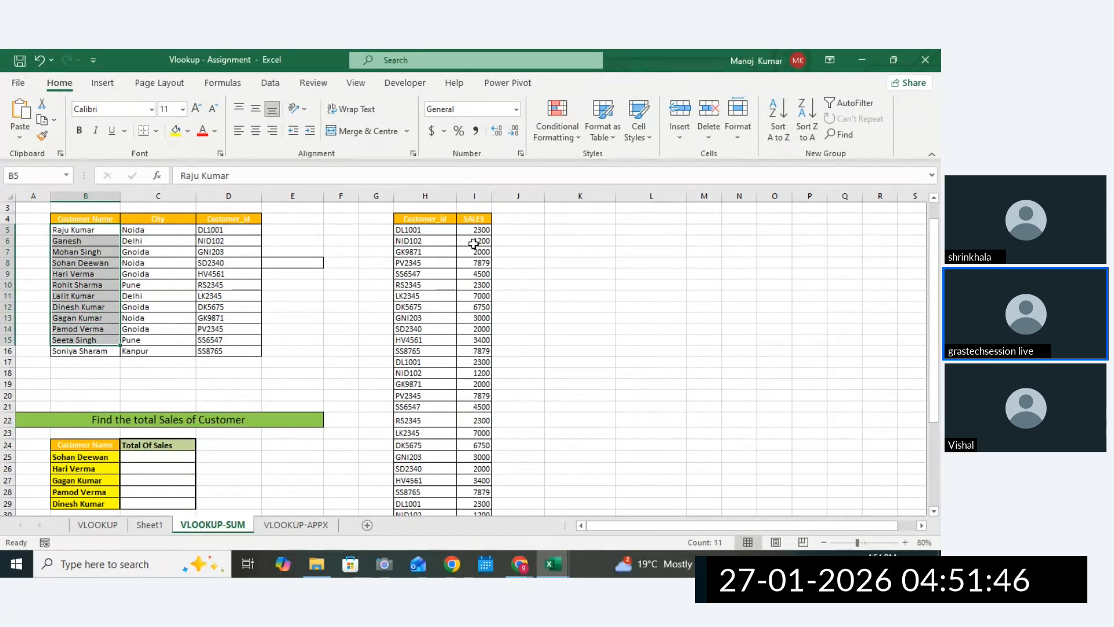
left_click_drag(409, 230, 410, 392)
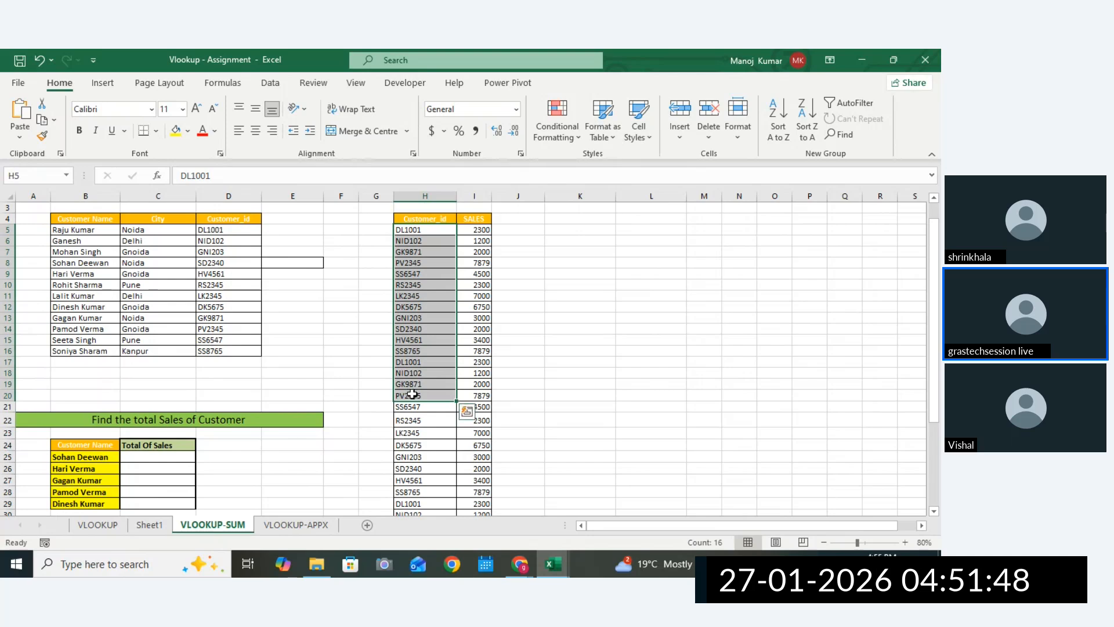
left_click_drag(230, 232, 211, 348)
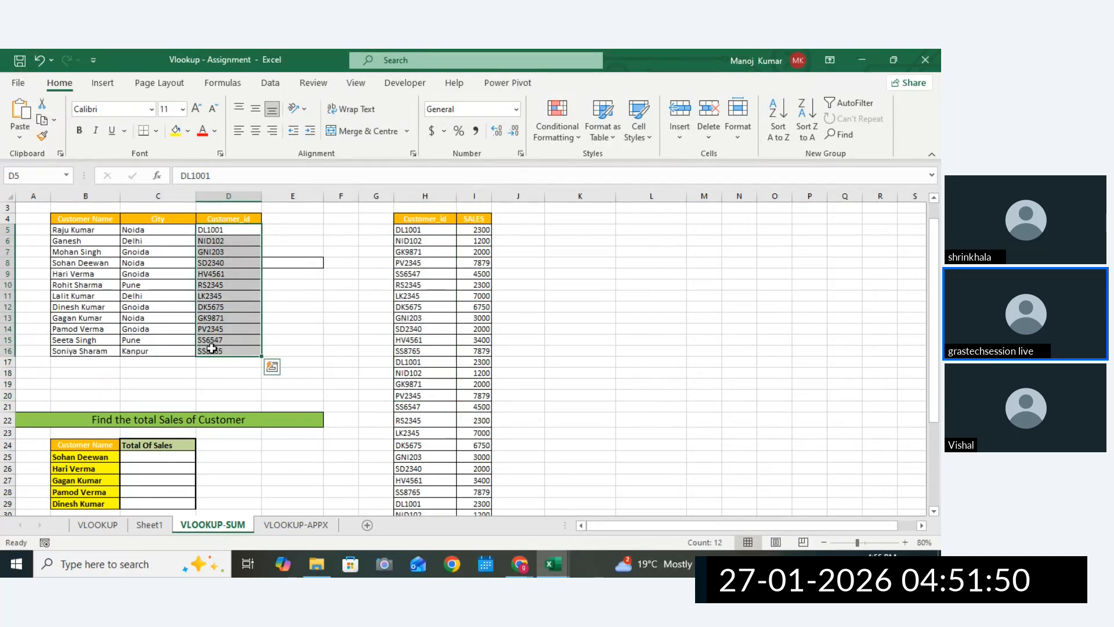
Compare the customers listed in B25:B29 with the names in the customer table and the amounts in the SALES column.
left_click(160, 457)
left_click_drag(93, 455, 105, 505)
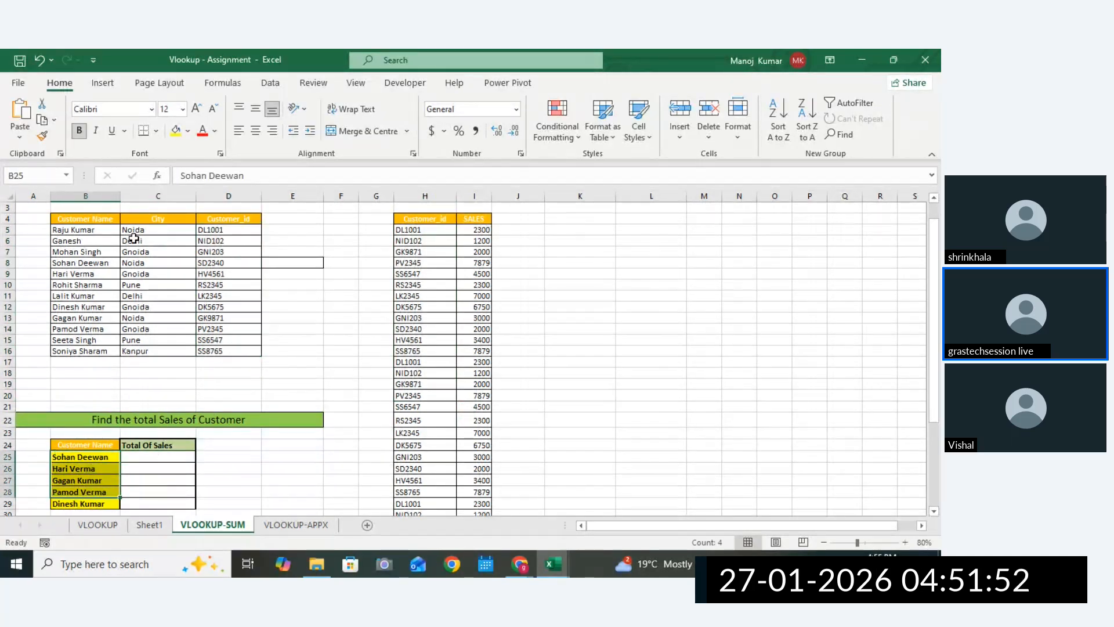
left_click_drag(107, 227, 125, 342)
left_click(477, 230)
left_click_drag(476, 230, 479, 331)
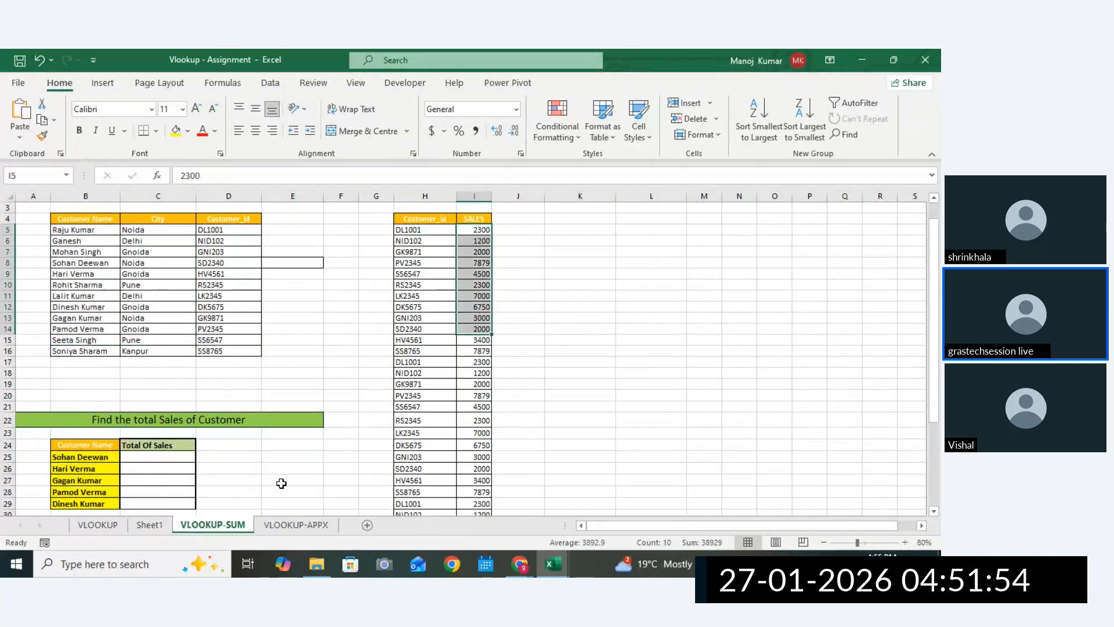
left_click(83, 456)
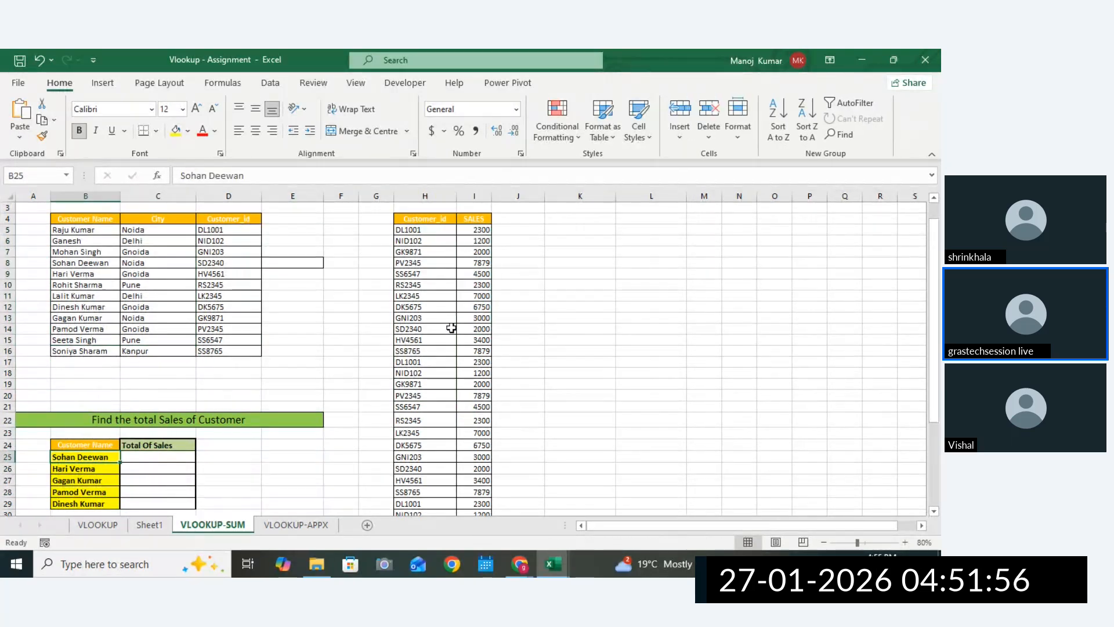
left_click_drag(477, 237, 479, 362)
left_click(135, 460)
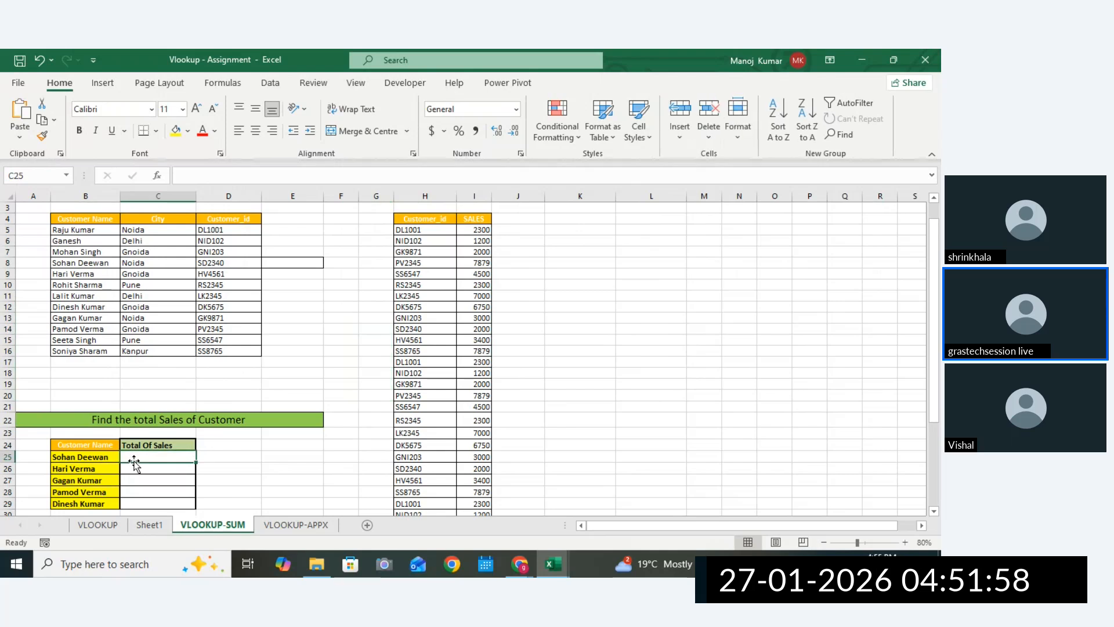
Check the sales table's Customer_Id and SALES columns against the customer names in B6:B13 and the name in B25.
left_click(85, 456)
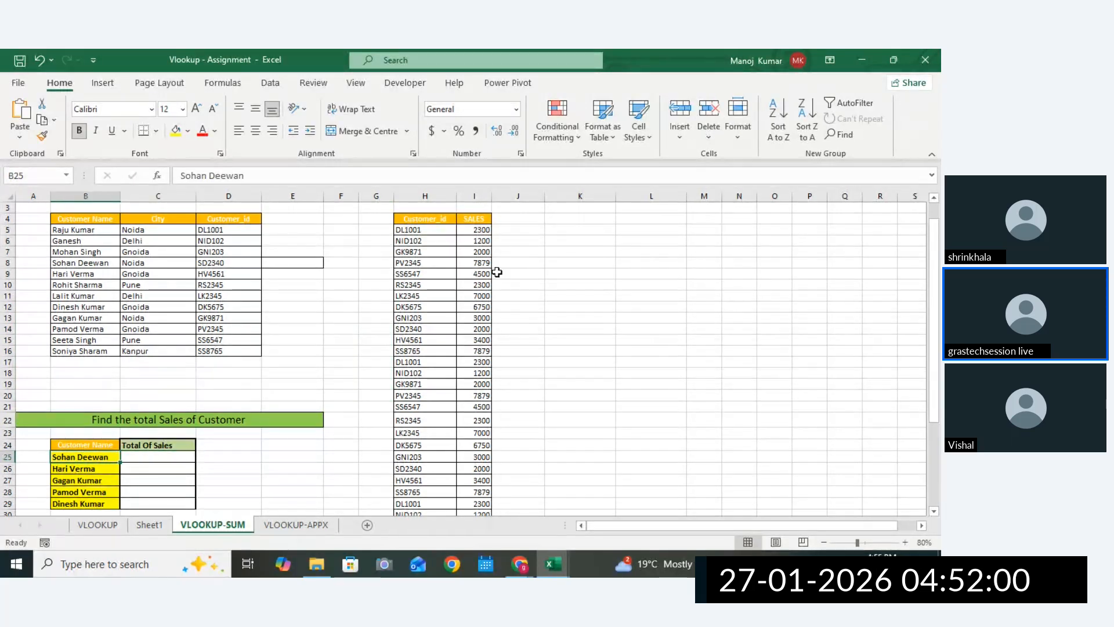
left_click_drag(476, 241, 471, 373)
left_click(471, 373)
left_click_drag(413, 251, 414, 383)
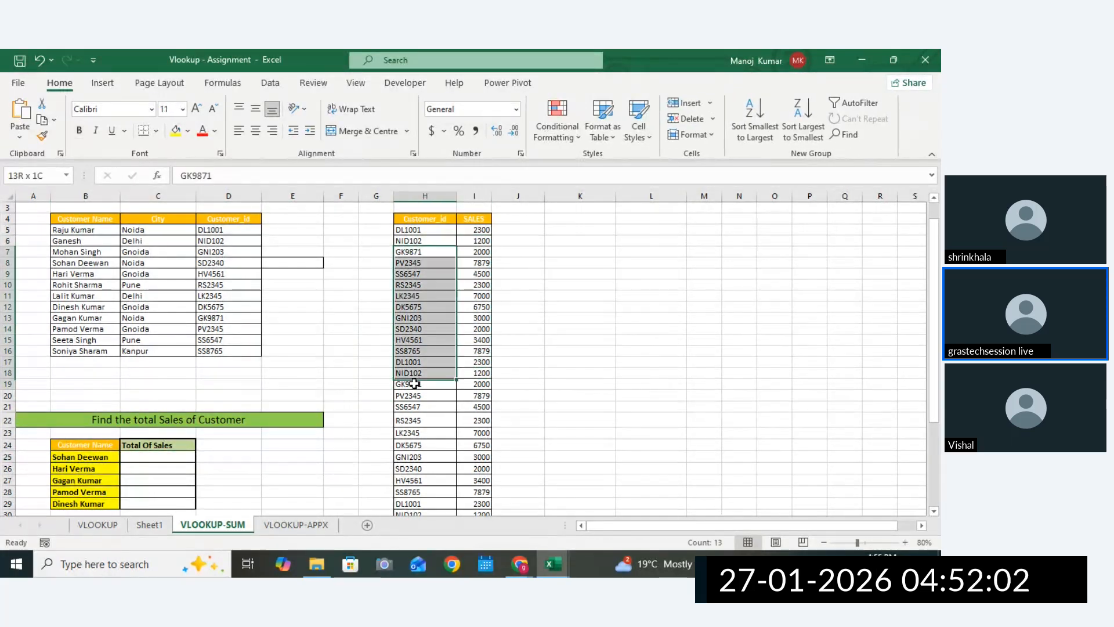
left_click(71, 243)
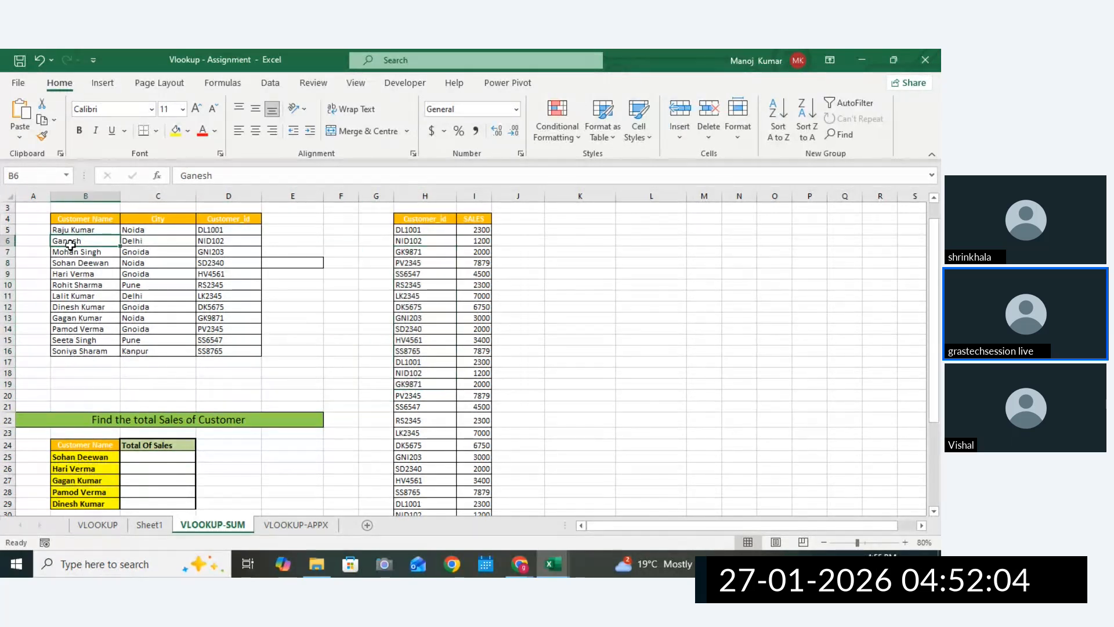
left_click_drag(71, 244, 102, 316)
left_click(517, 261)
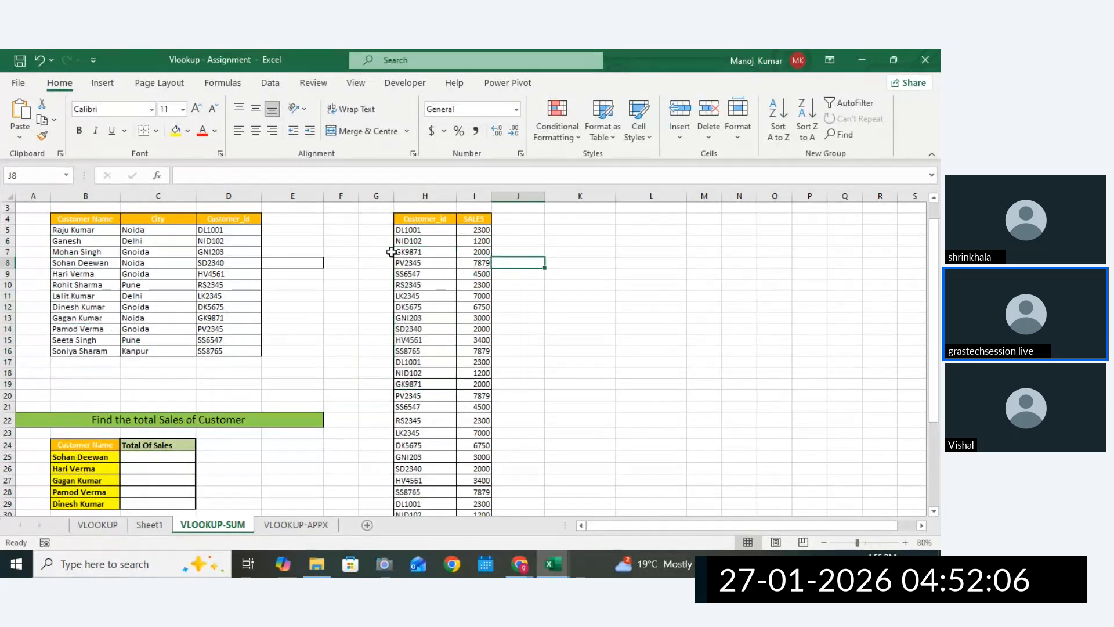
left_click_drag(428, 263, 429, 406)
left_click(167, 455)
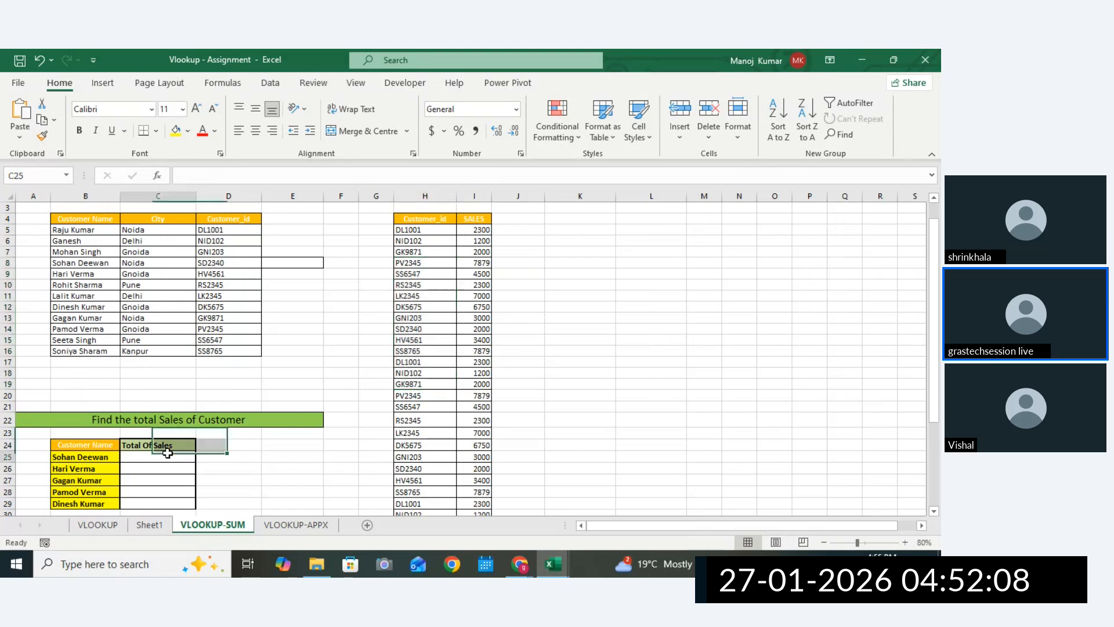
left_click_drag(441, 230, 495, 465)
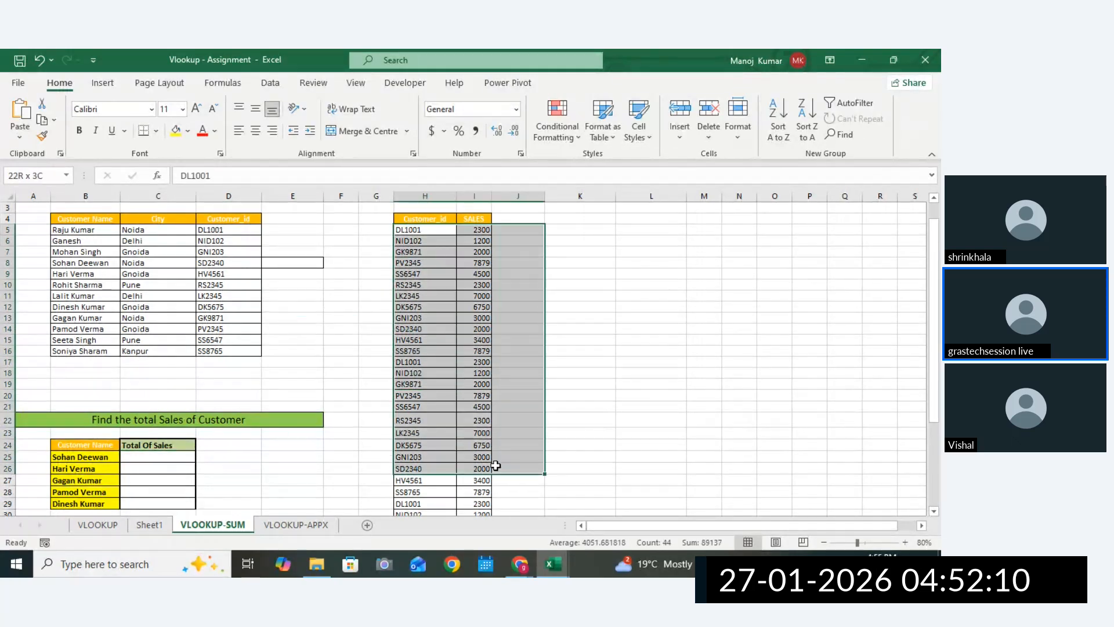
left_click(496, 465)
left_click(408, 351)
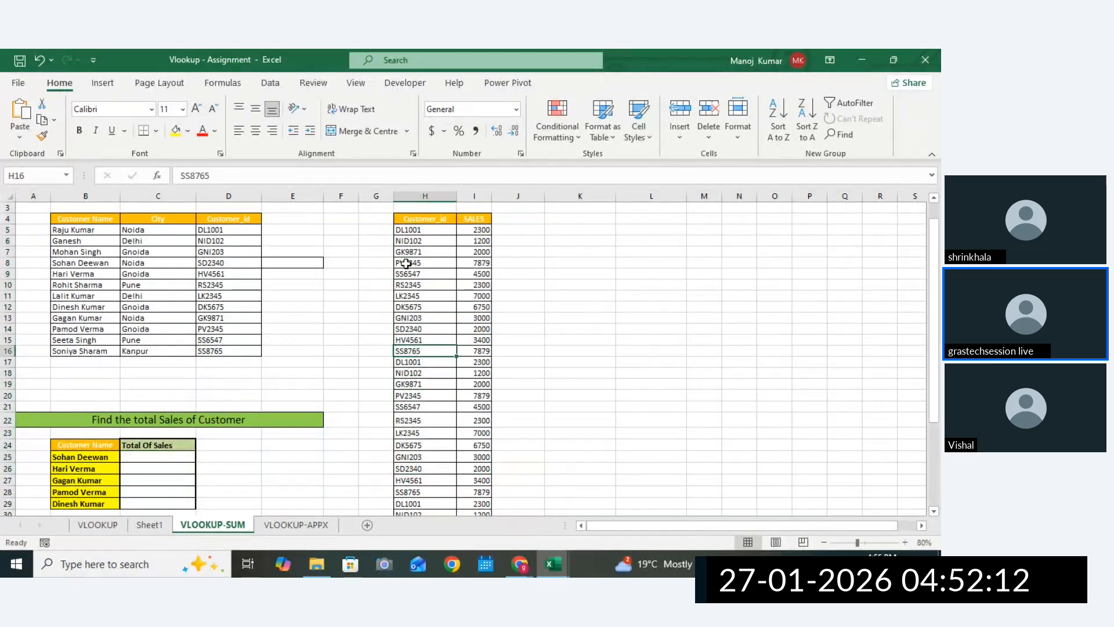
Trace the customer in B25 to the matching Customer_Id in D8 and on to the sales table for the C25 total.
left_click(106, 455)
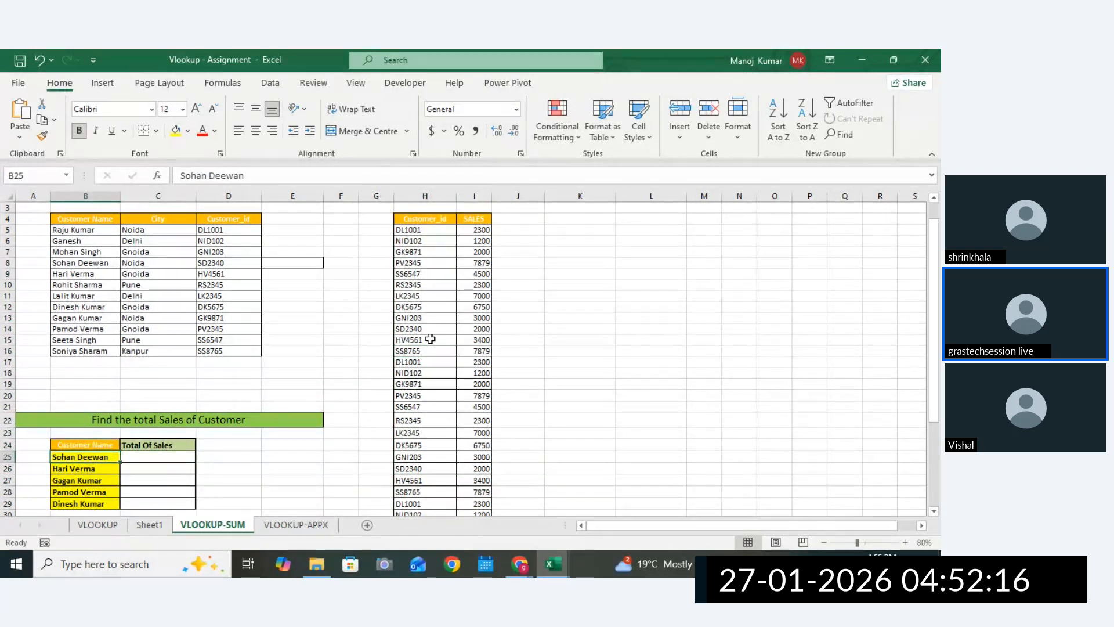
left_click_drag(427, 240, 420, 362)
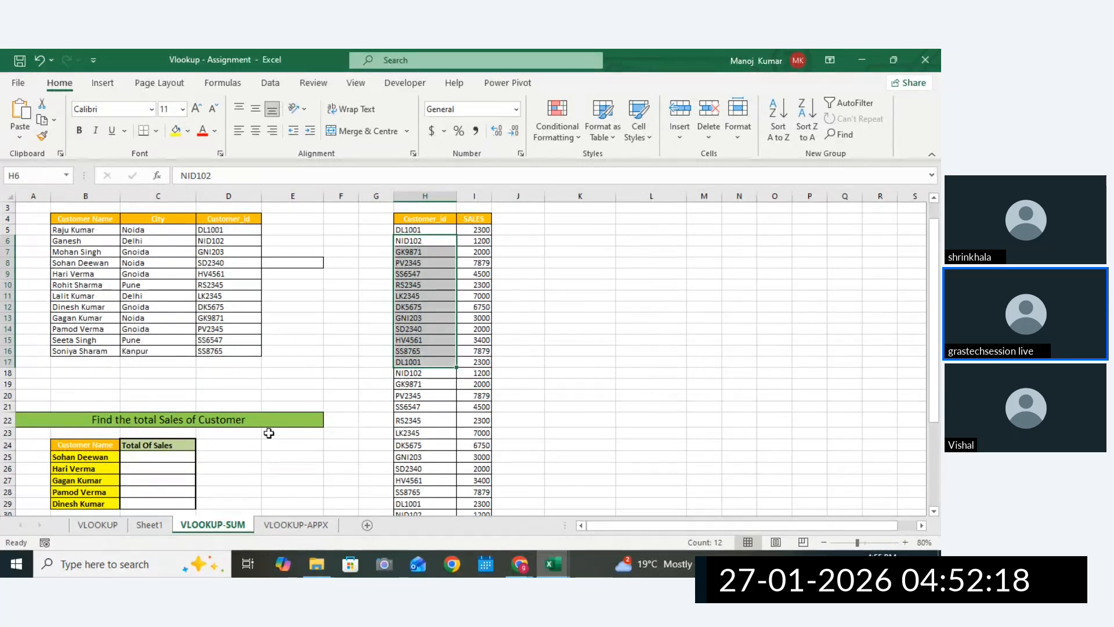
left_click(75, 456)
left_click(150, 466)
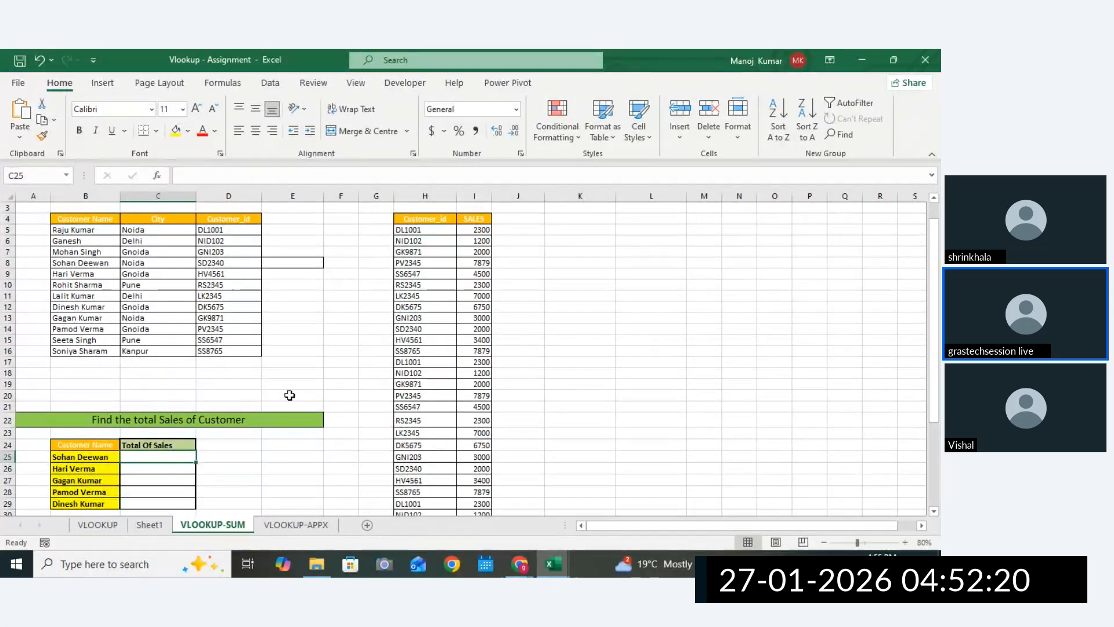
left_click_drag(419, 262, 427, 395)
left_click(455, 250)
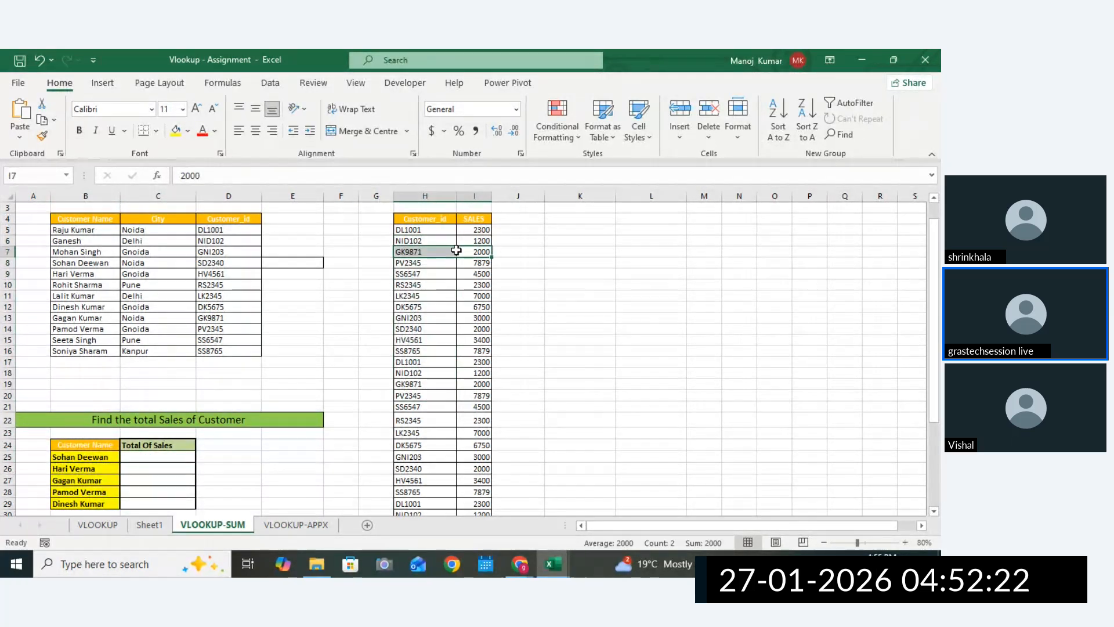
left_click(424, 240)
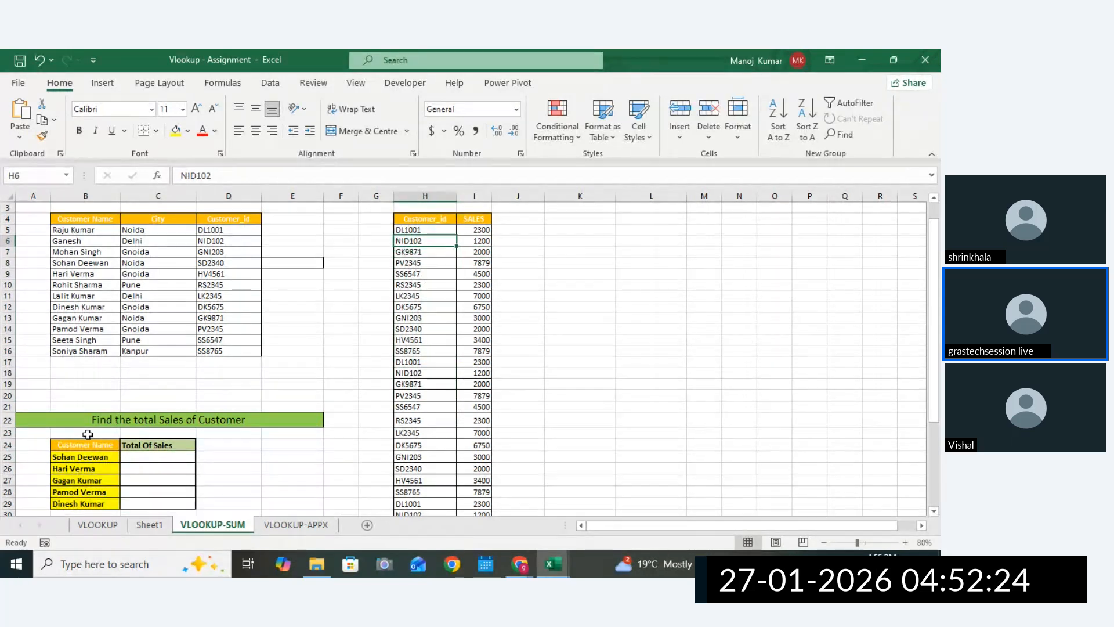
left_click(80, 456)
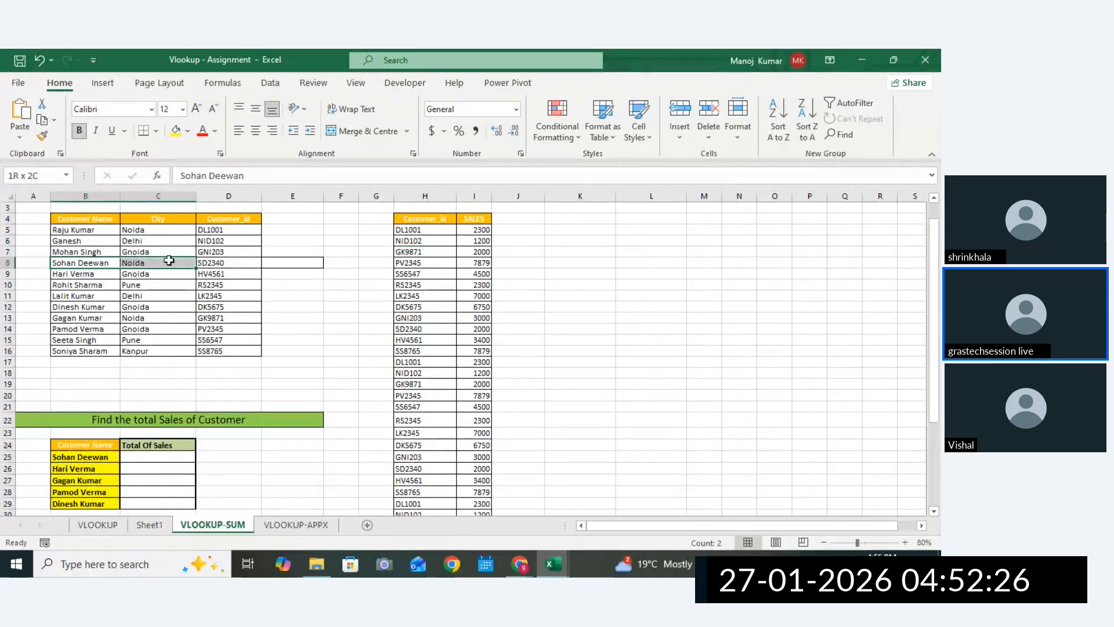
left_click(211, 262)
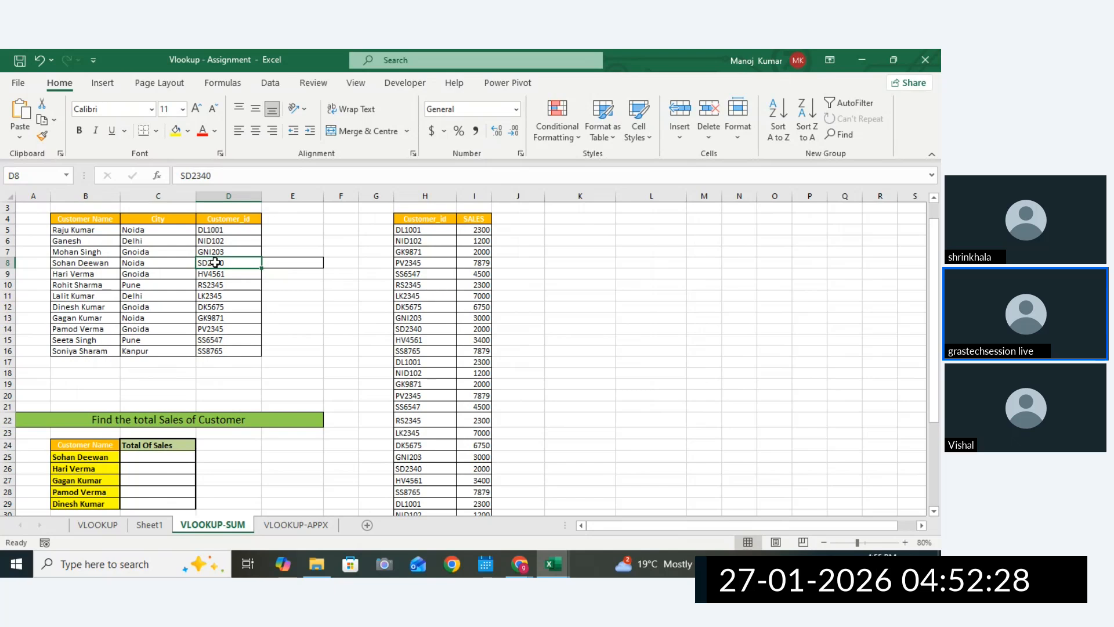
left_click_drag(419, 230, 481, 362)
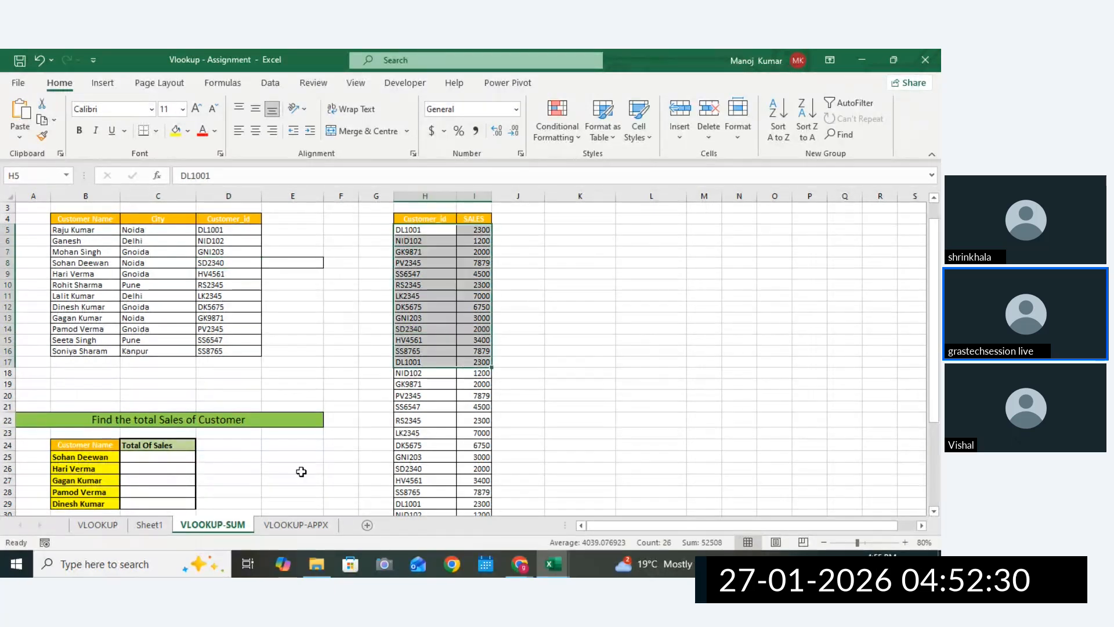
left_click(174, 456)
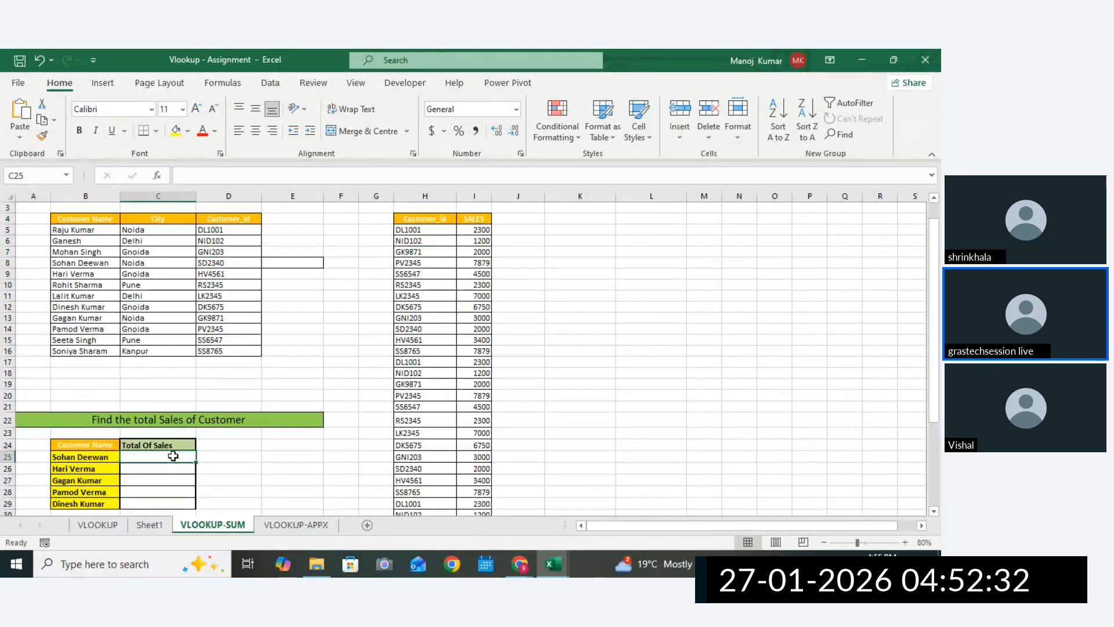
Review both source tables again in relation to the customer in B25 and the empty total in C25.
mouse_move(116, 243)
left_mouse_down()
mouse_move(401, 417)
mouse_move(405, 454)
left_mouse_up()
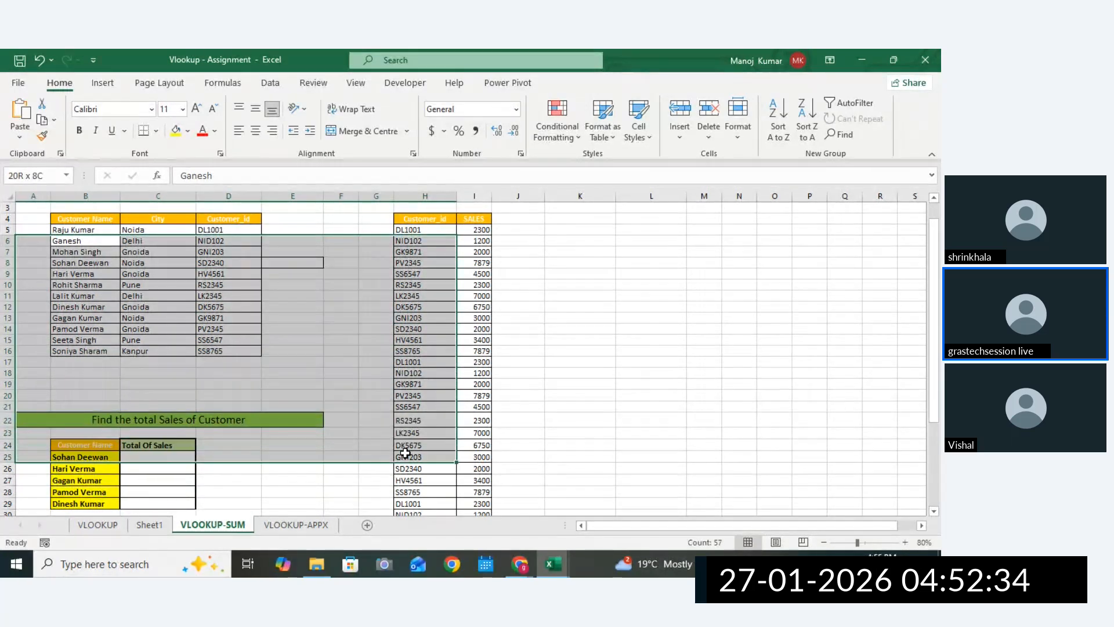
left_click(590, 365)
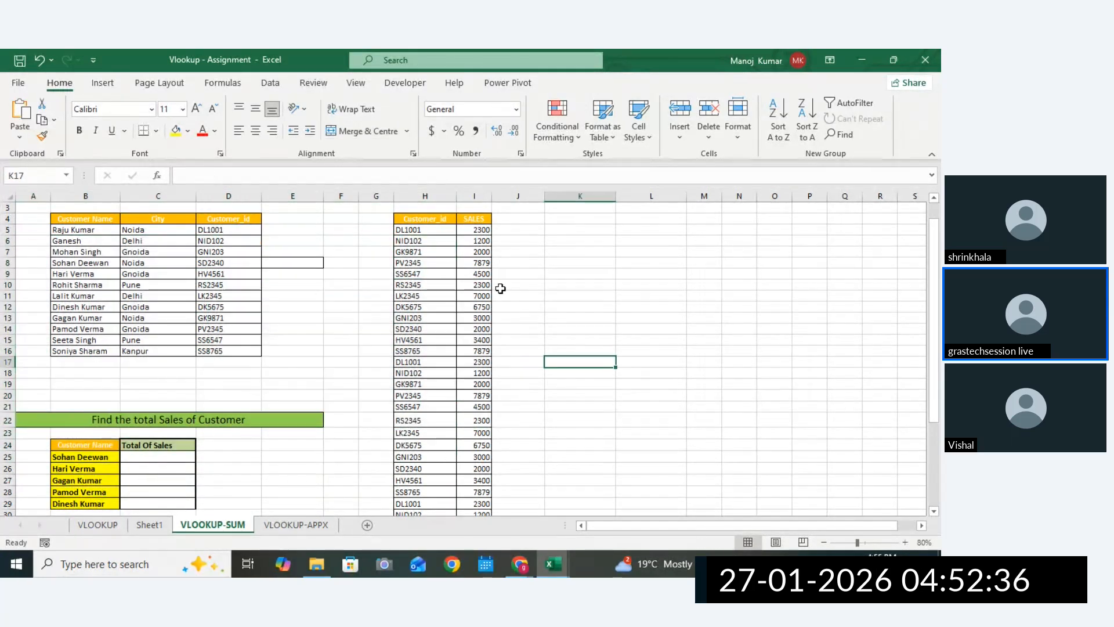
left_click_drag(416, 230, 460, 381)
left_click(116, 457)
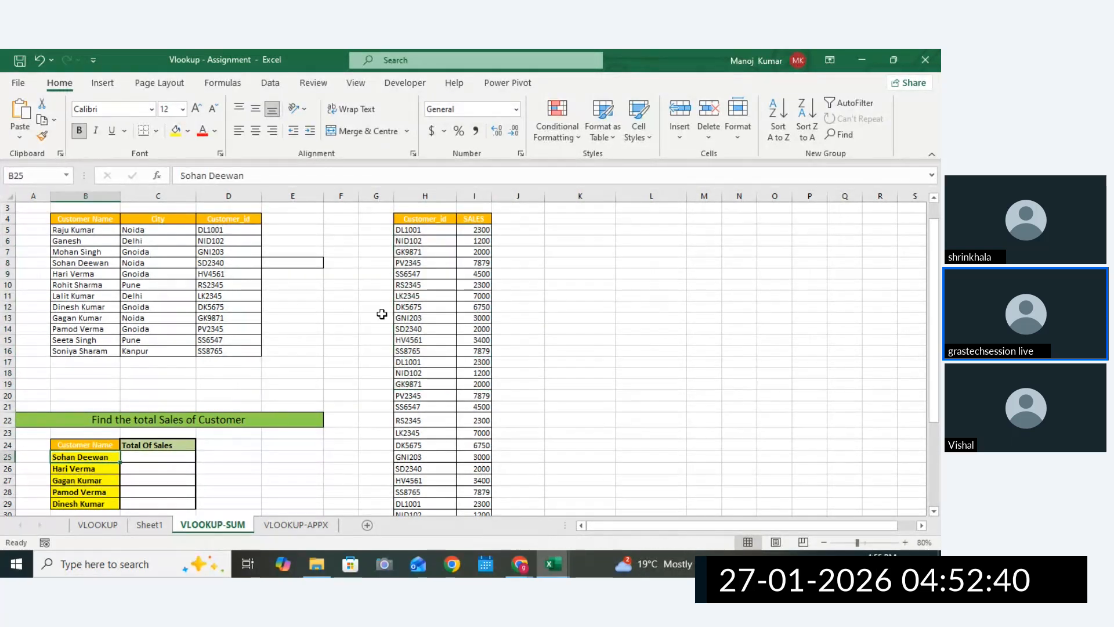
left_click_drag(406, 241, 429, 369)
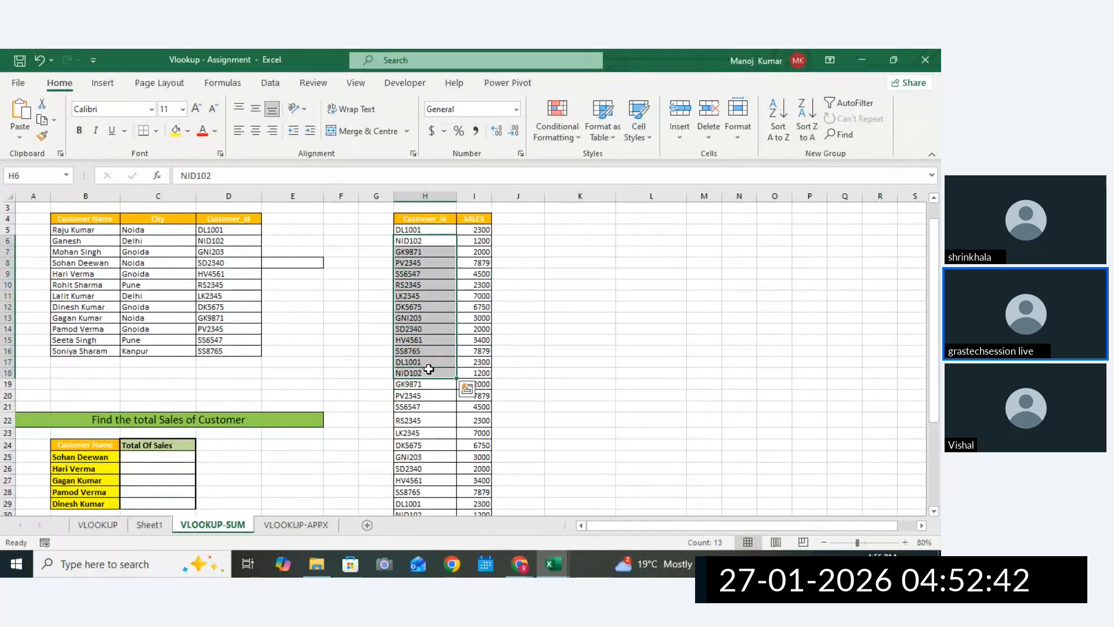
left_click(149, 459)
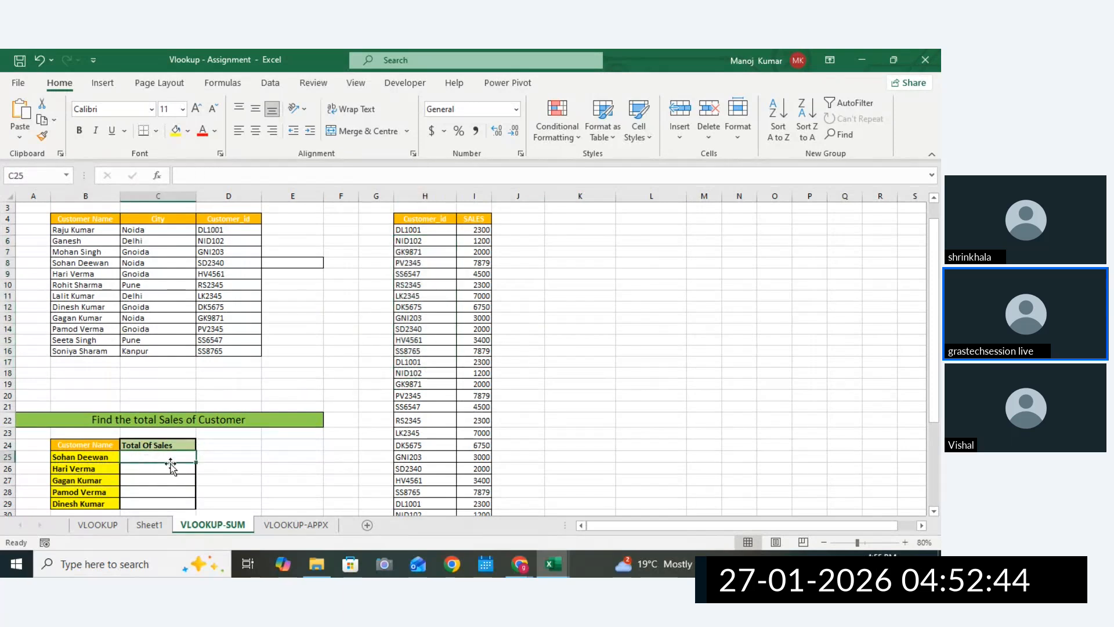
Examine the repeated entries in the sales table's Customer_Id column and the amounts beside them in the SALES column.
left_click(444, 297)
left_click_drag(416, 248, 424, 395)
left_click(409, 297)
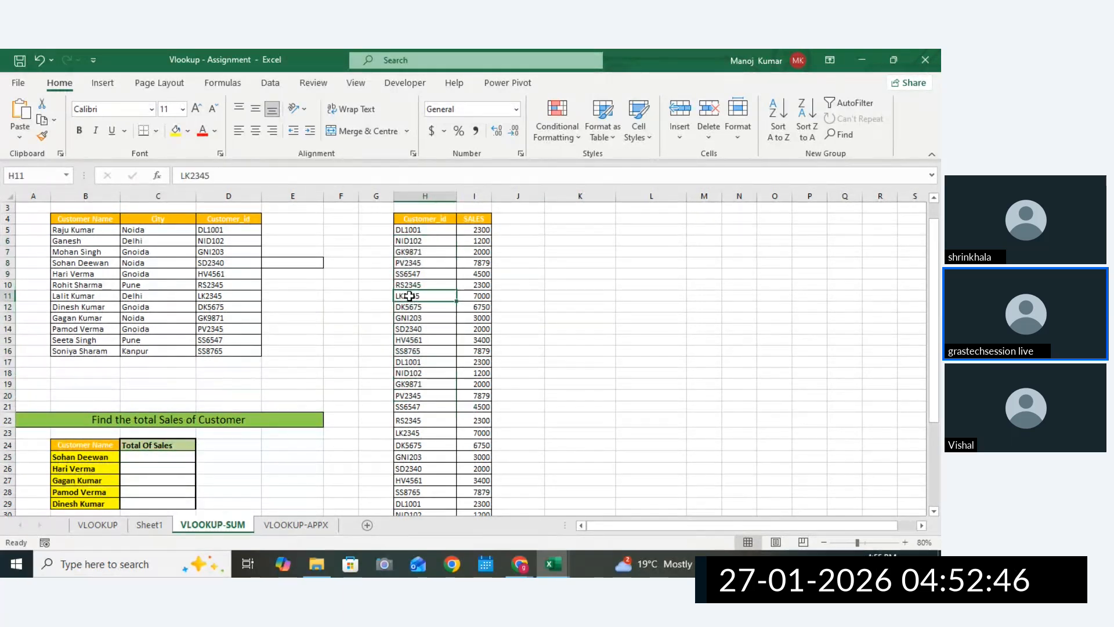
left_click(409, 263)
left_click_drag(518, 241, 482, 419)
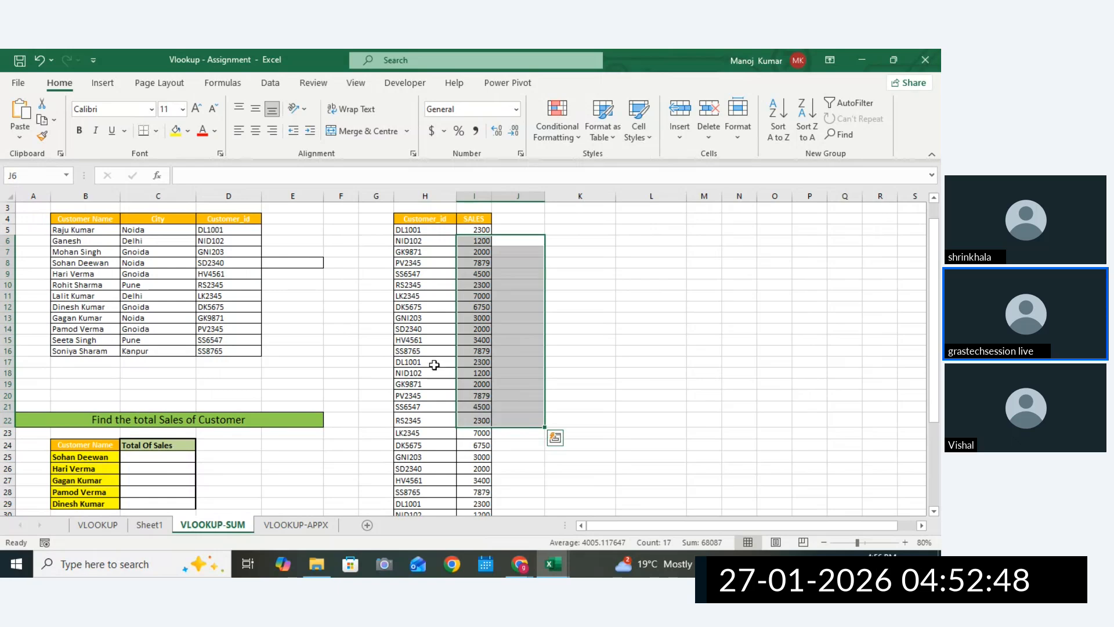
left_click(516, 351)
Trace the link from the Customer Name column through Customer_Id in D8 to the sales table for the C25 total.
left_click_drag(74, 219, 81, 340)
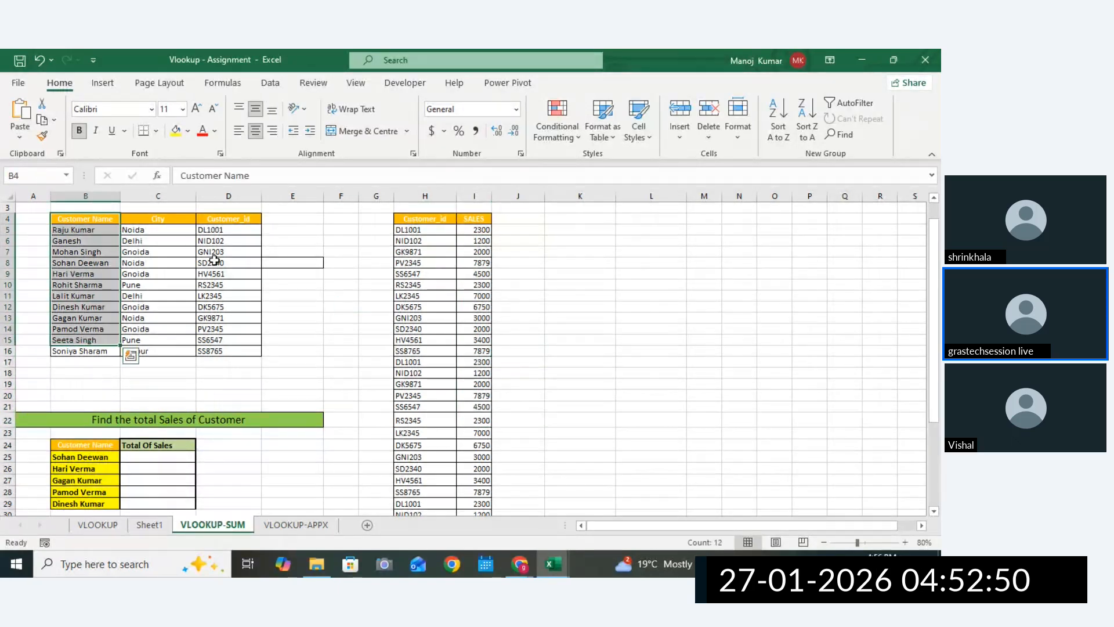
left_click_drag(219, 219, 217, 341)
left_click(226, 262)
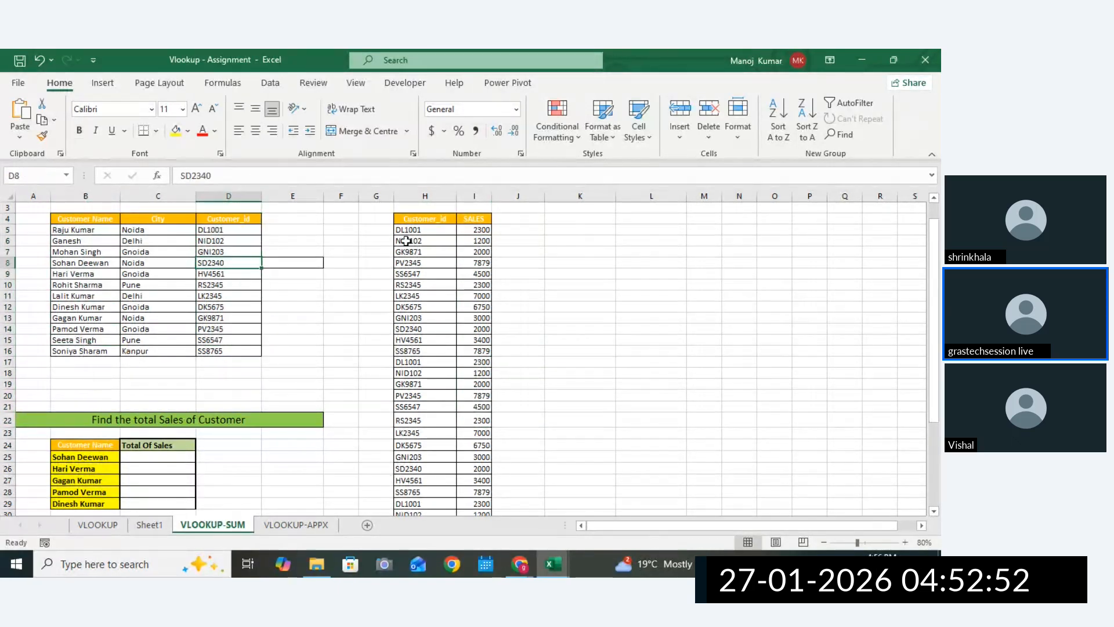
left_click_drag(406, 240, 433, 397)
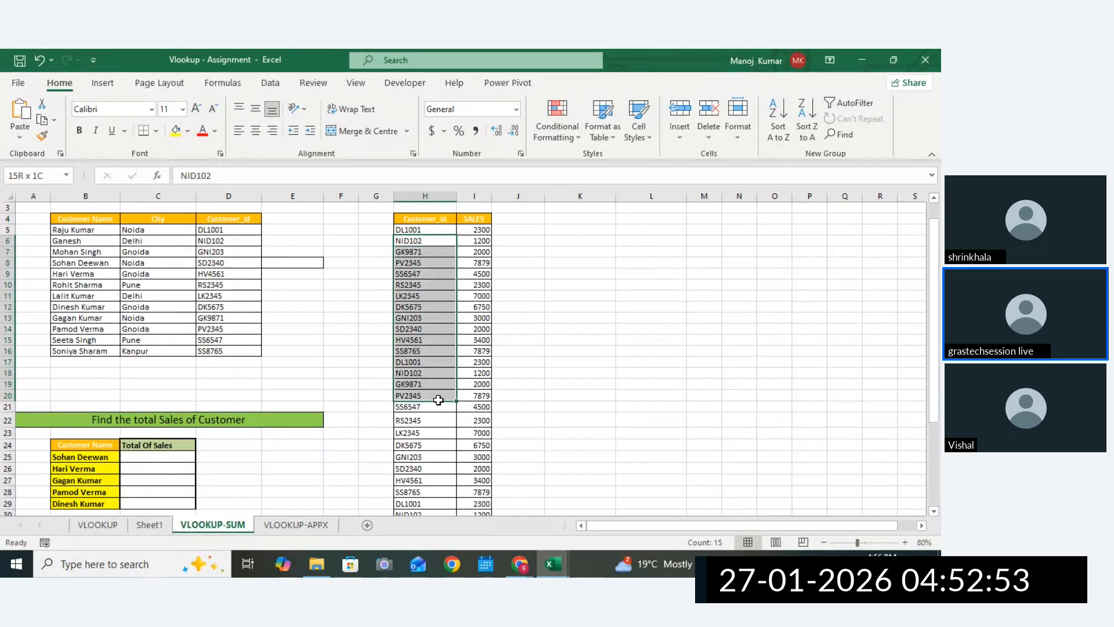
left_click(92, 453)
left_click_drag(406, 240, 411, 429)
left_click_drag(474, 284, 460, 410)
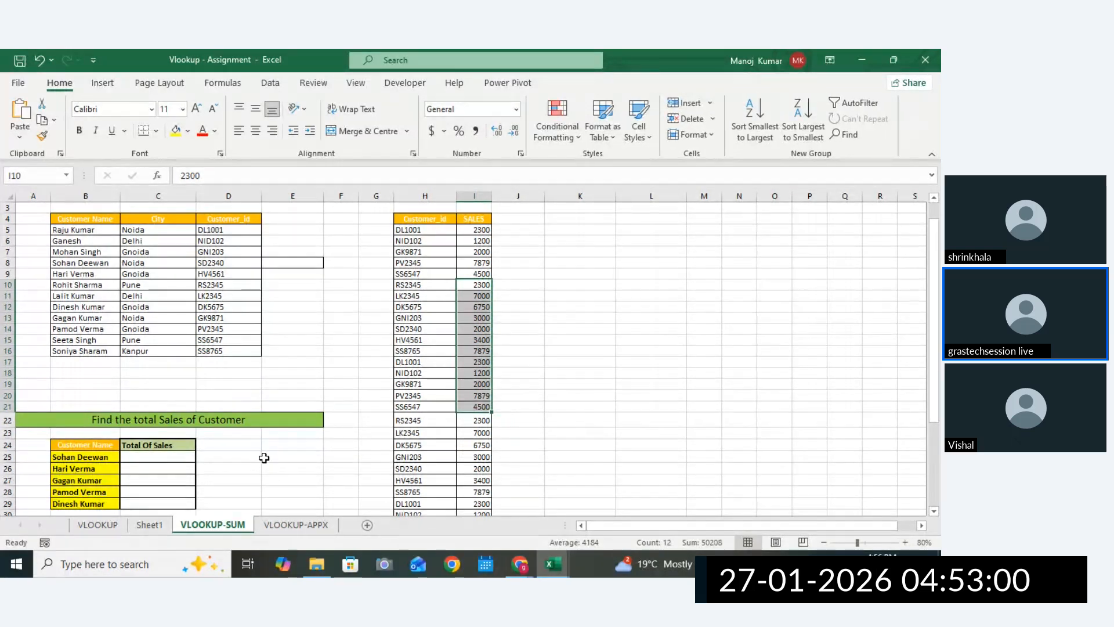
left_click(169, 456)
Note the functions to use beside the tables, entering VLOOKUP in L9 and SUMIF in L10.
left_click(642, 275)
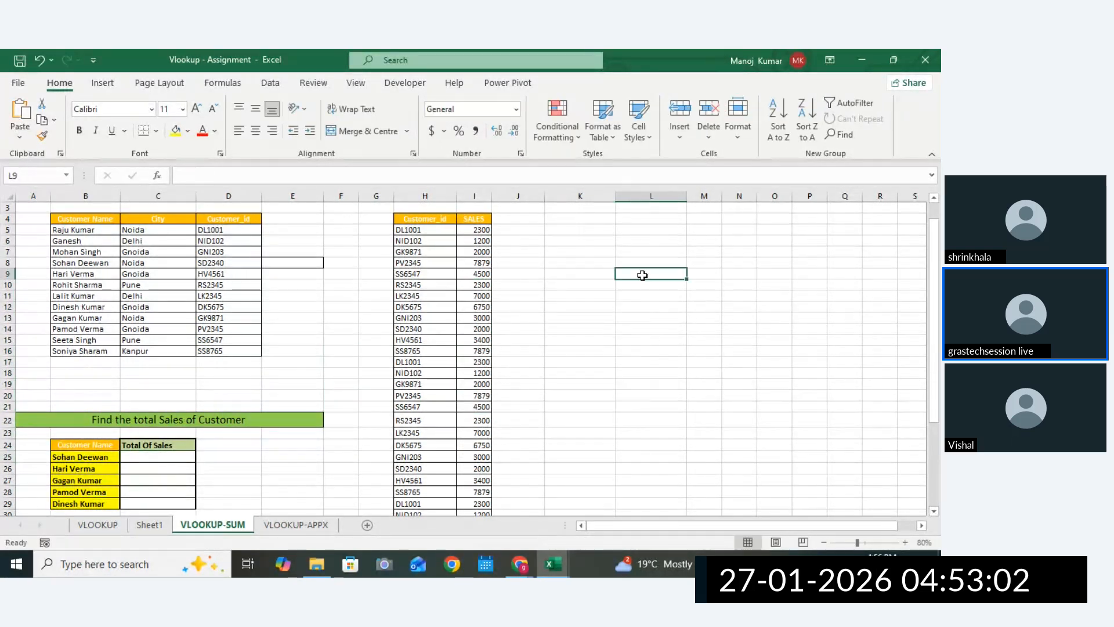
type("VLOOK")
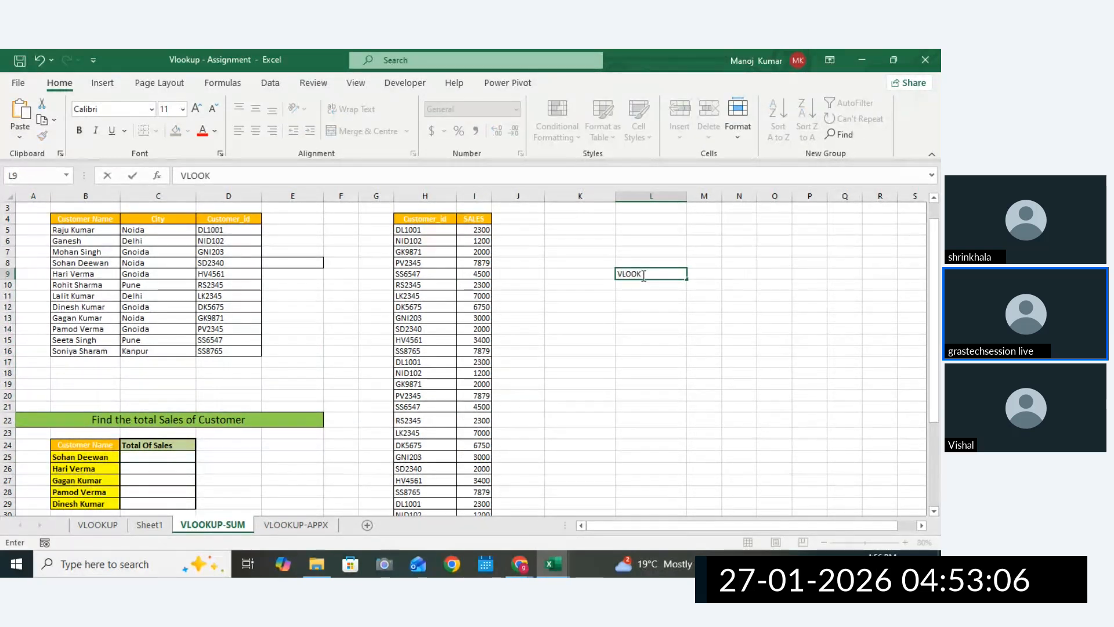
type("UP")
key("Return")
type("SUMIF")
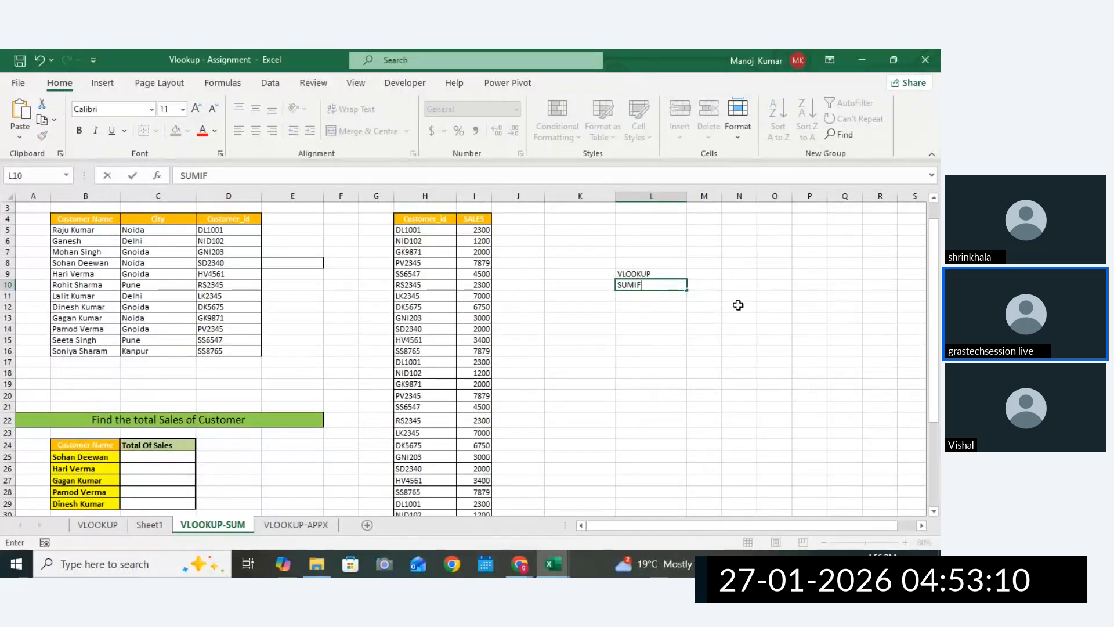
left_click(738, 305)
Apply all borders to the function notes in L9:L10.
left_click_drag(643, 277, 641, 286)
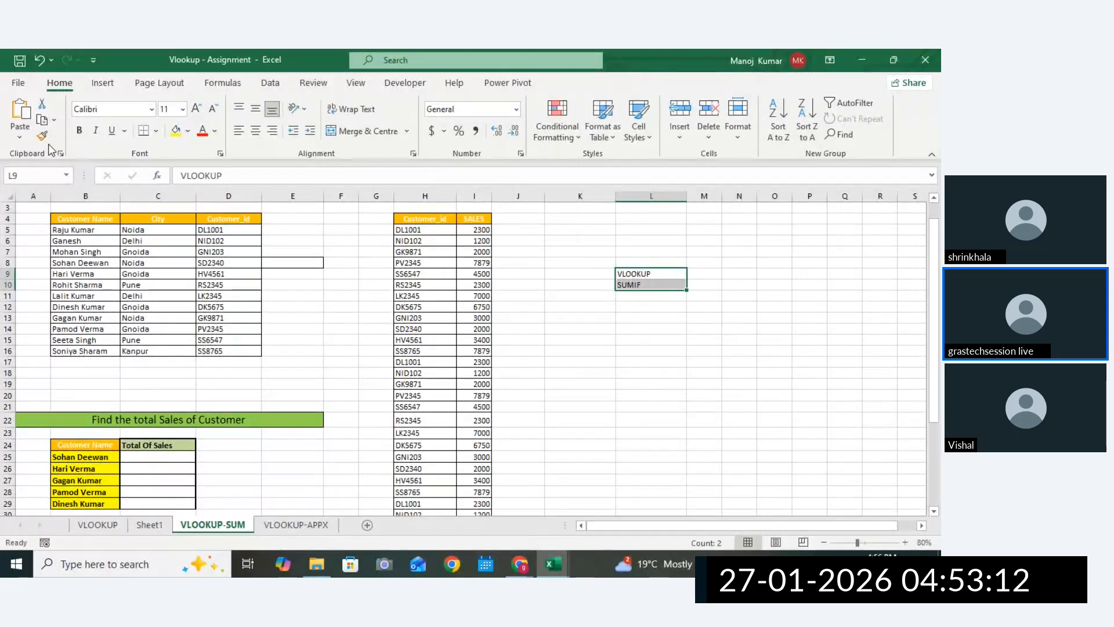
left_click(156, 131)
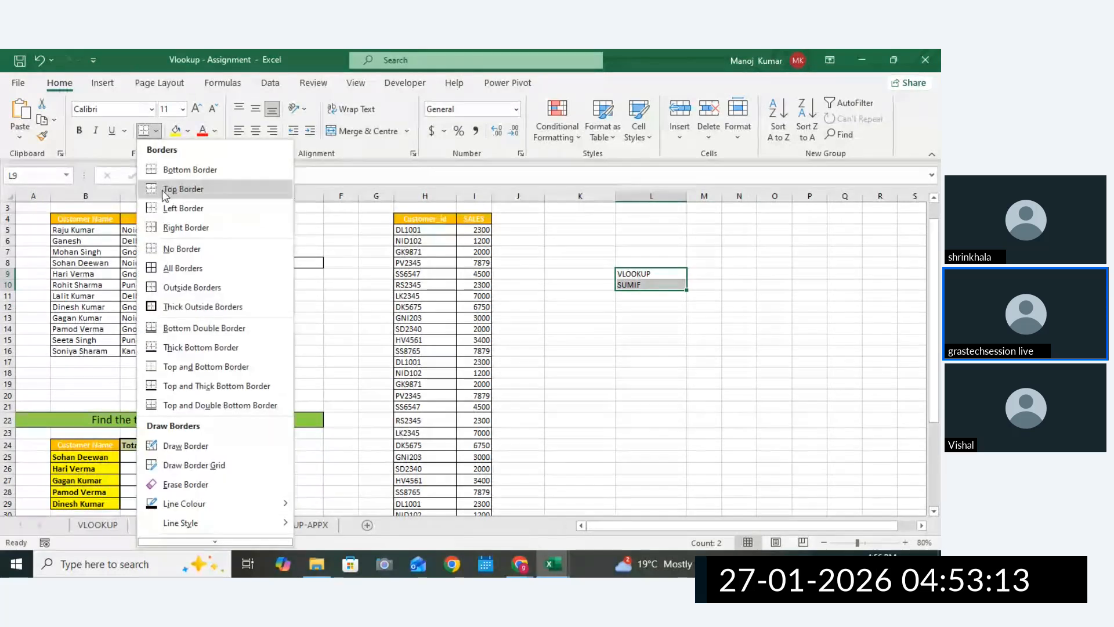
left_click(155, 268)
left_click(482, 406)
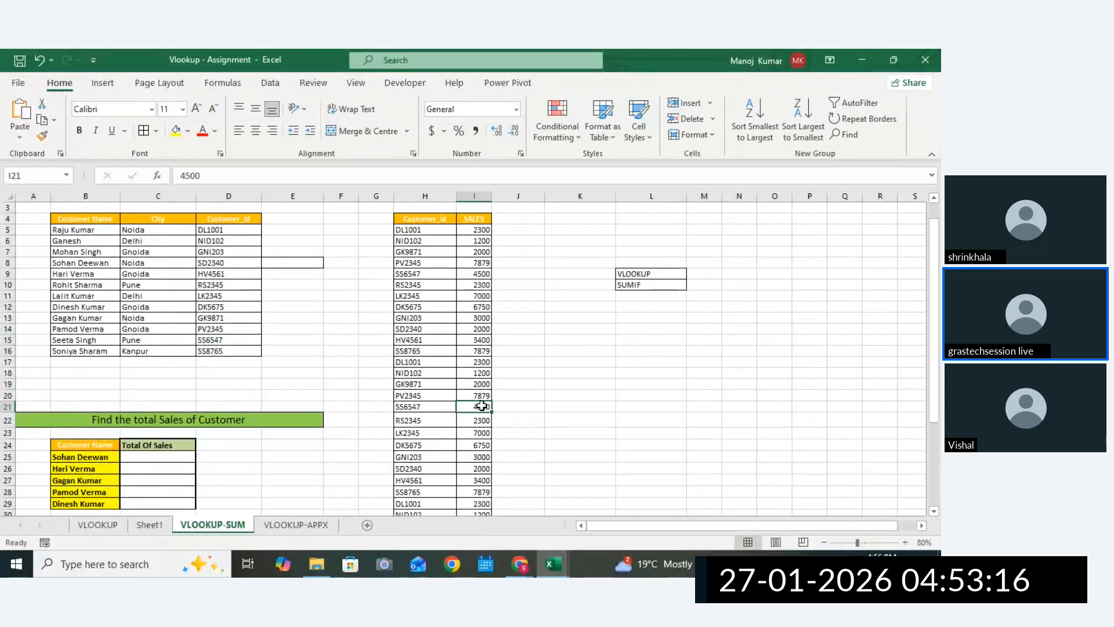
Start a SUMIF formula in C25 with the sales table's Customer_Id cells H5:H40 as the range.
left_click(151, 458)
double_click(151, 457)
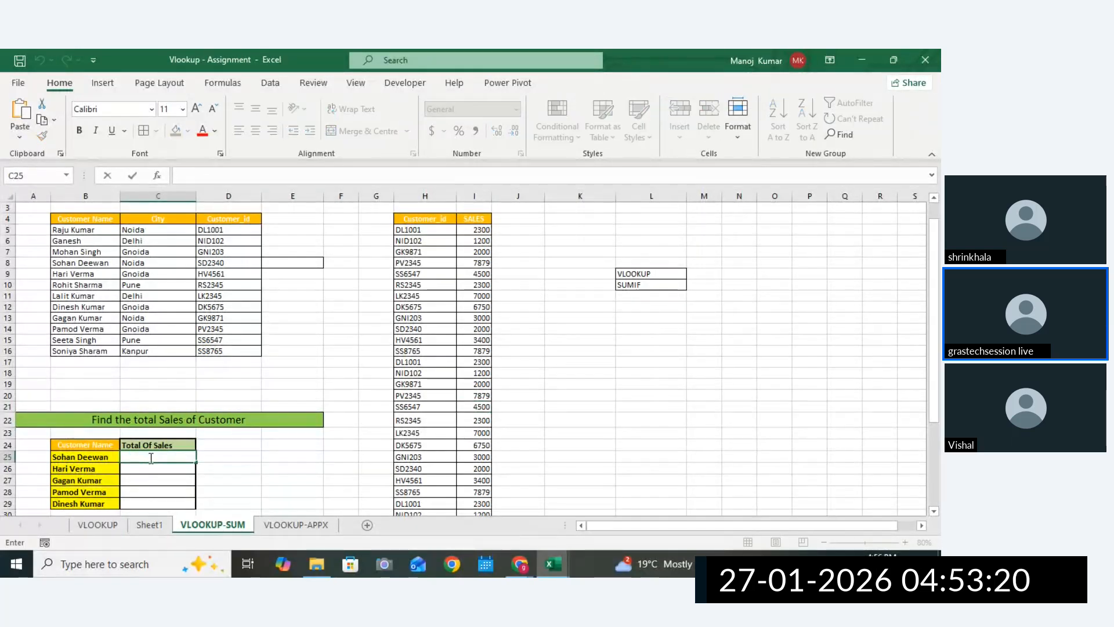
type("=SUMIF")
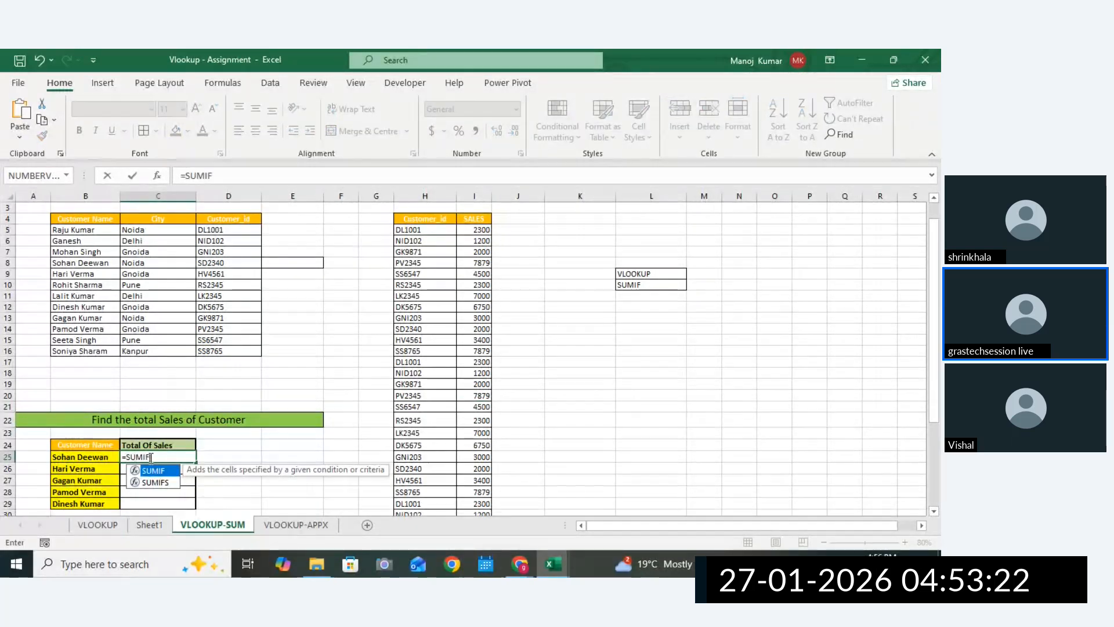
type("(")
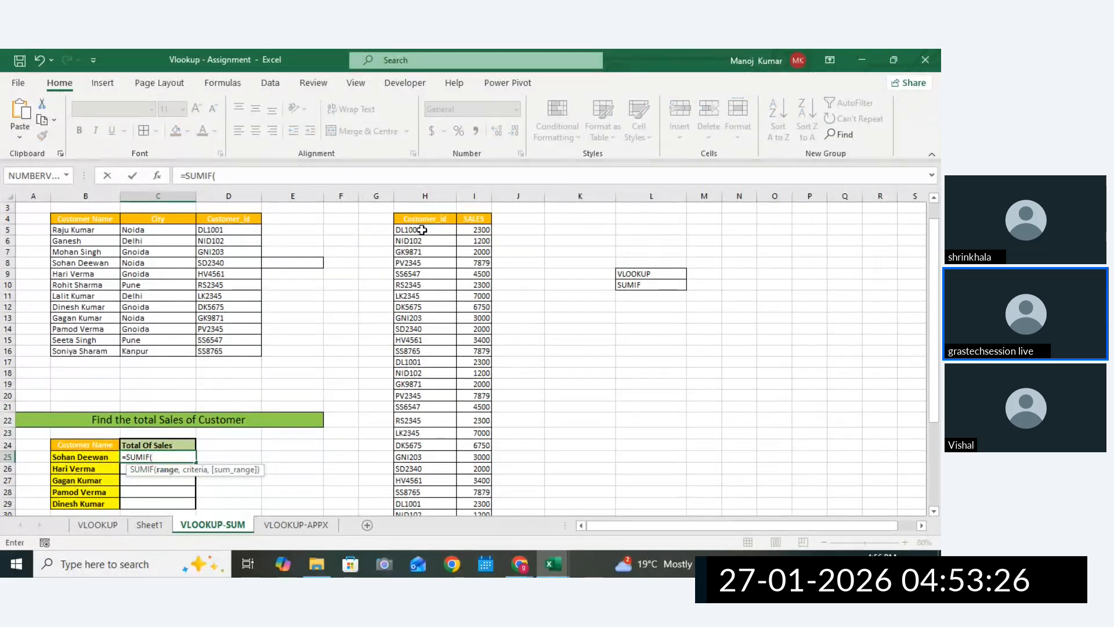
left_click_drag(422, 230, 423, 488)
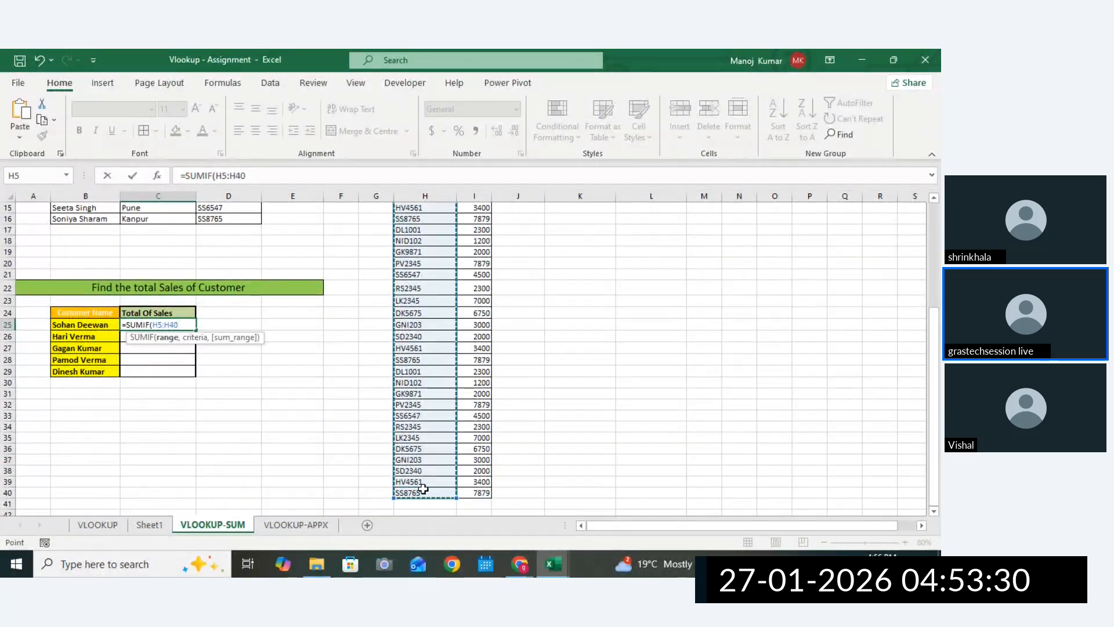
type(",")
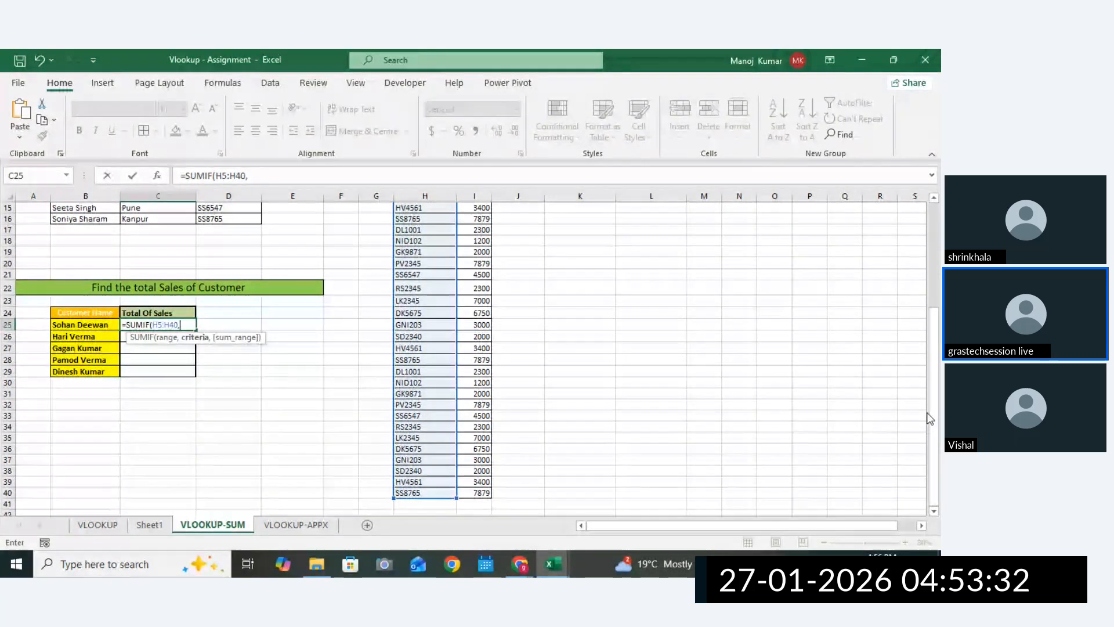
Nest VLOOKUP(B25,B4:D16,3,0) as the SUMIF criteria in C25 to look up the customer's Customer_Id.
left_click_drag(933, 402, 940, 349)
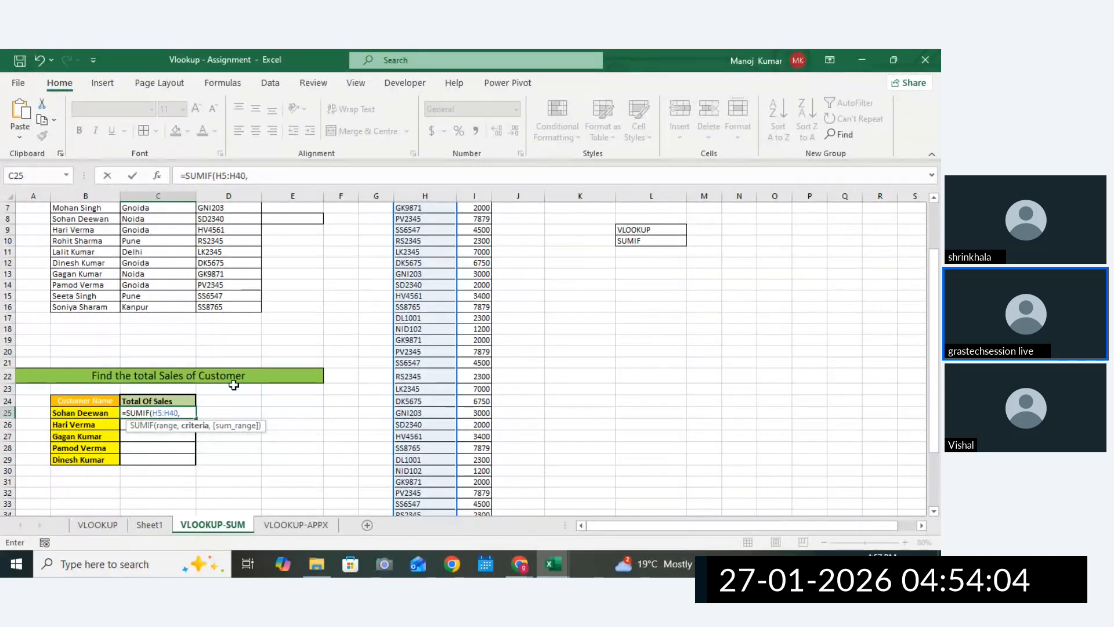
type("VL")
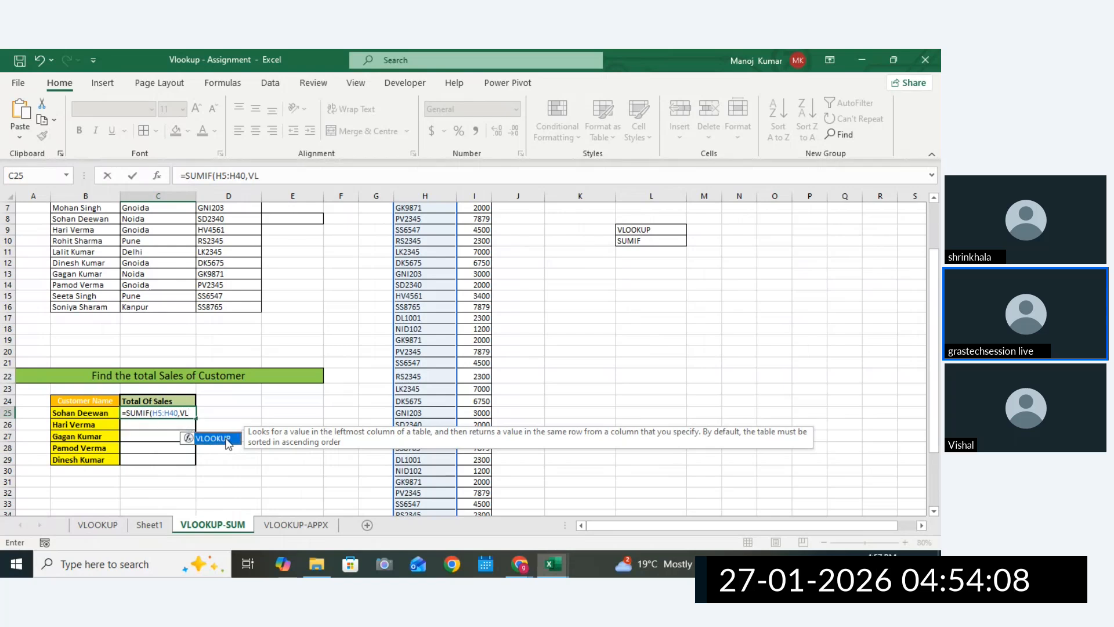
double_click(228, 442)
left_click(96, 416)
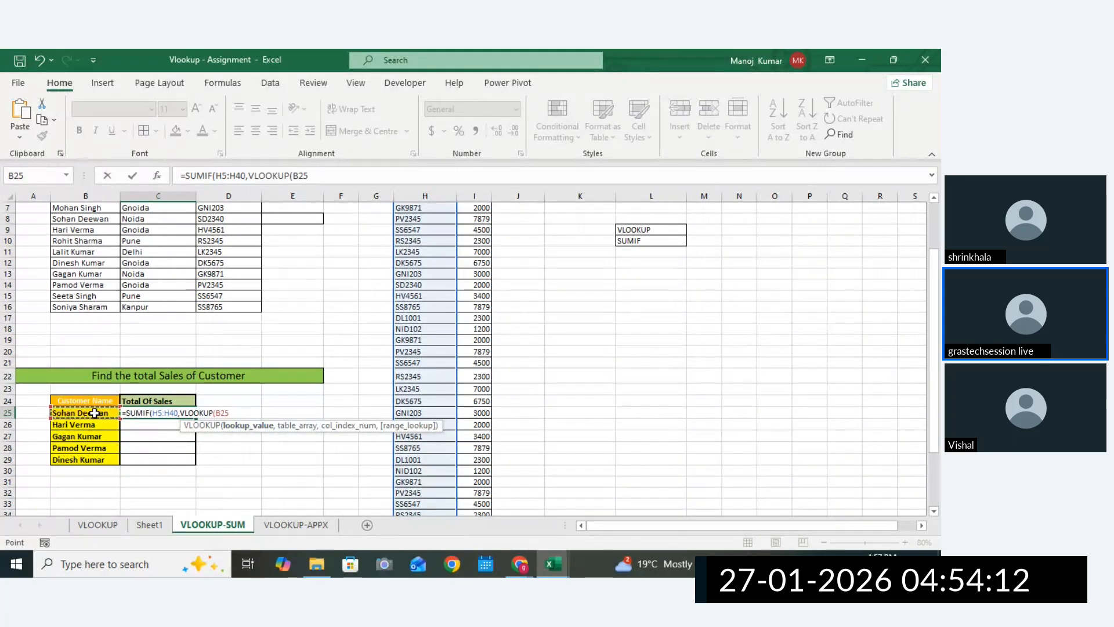
type(",")
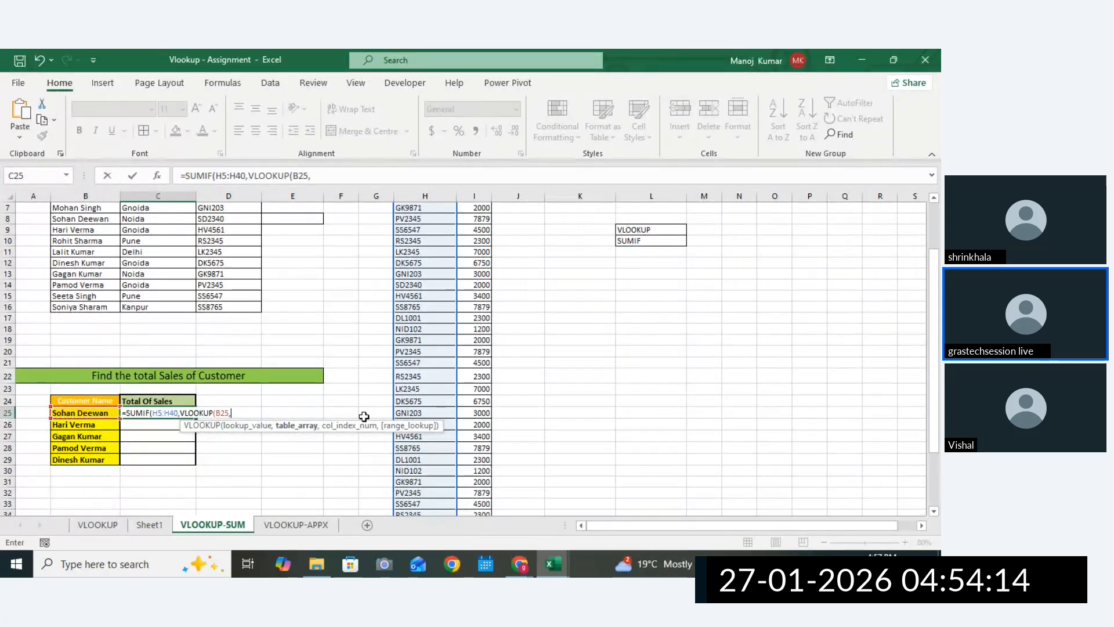
left_click_drag(933, 331, 938, 306)
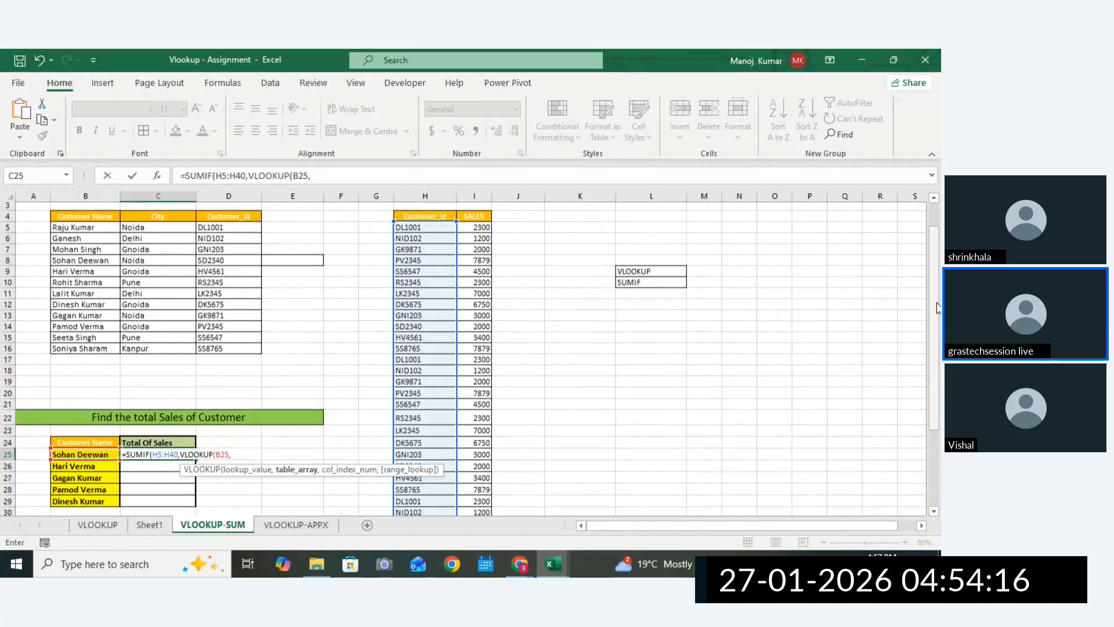
left_click_drag(57, 206, 231, 339)
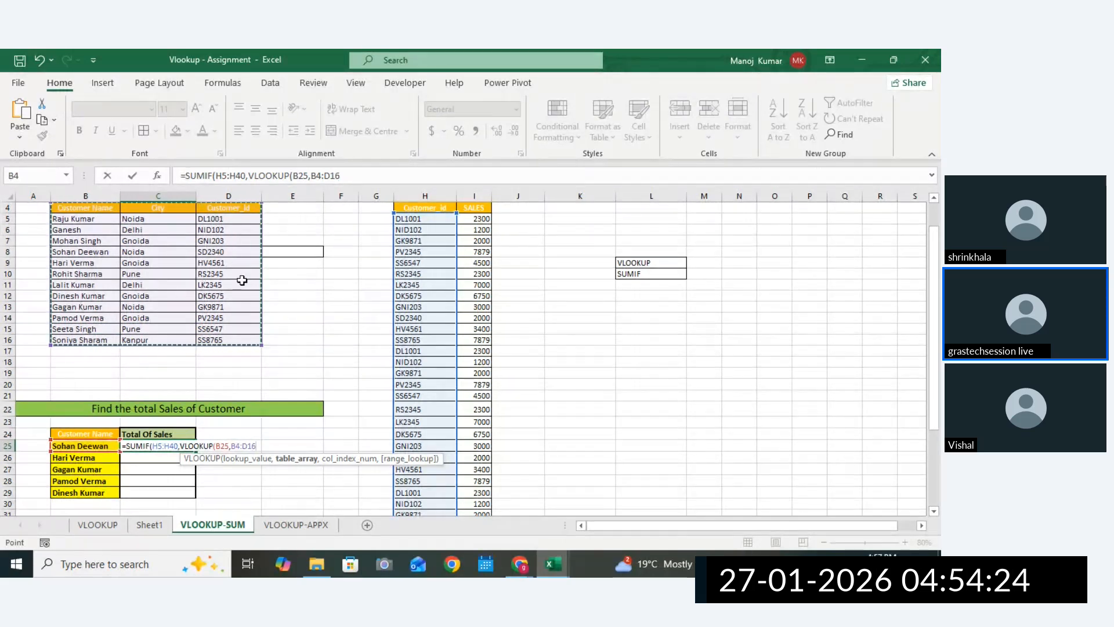
left_click(349, 177)
type(",")
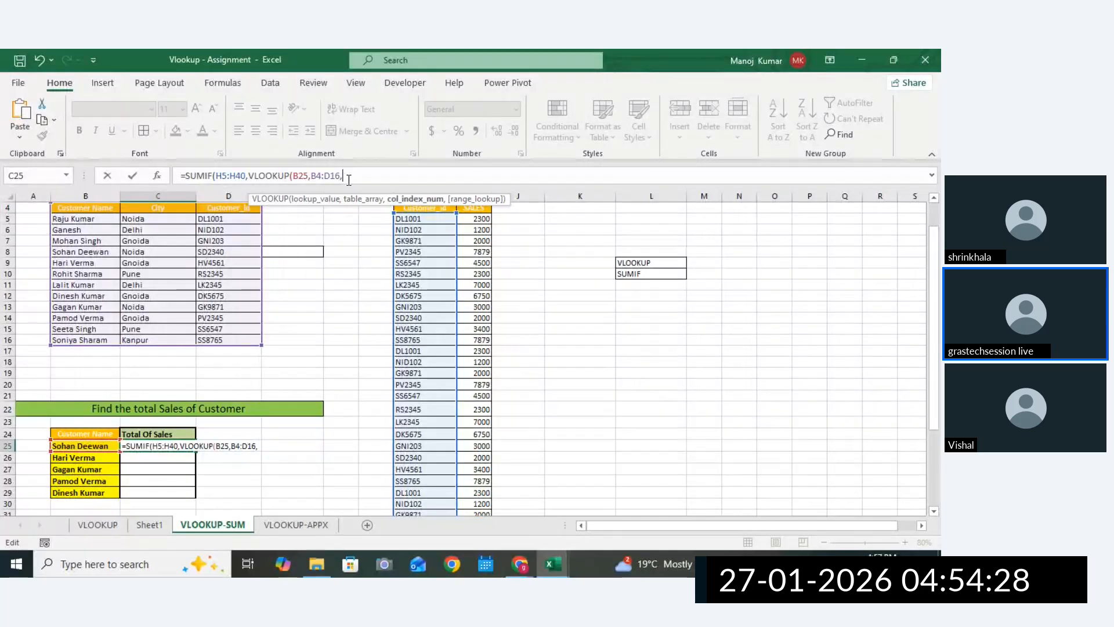
type("3,0)")
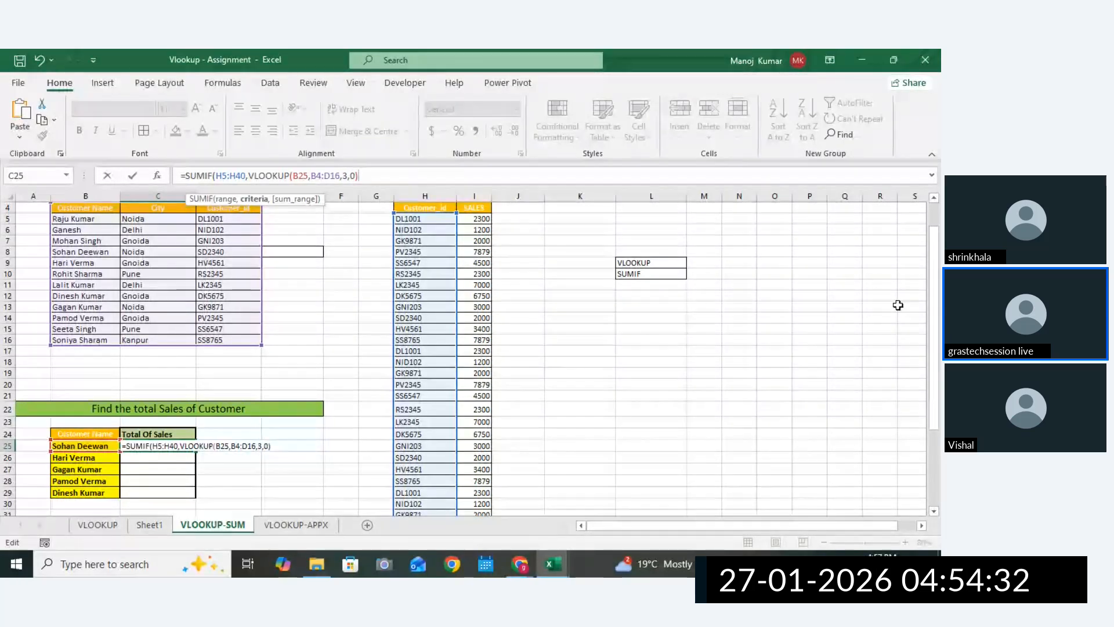
Add the SALES cells I5:I40 as the sum range and complete the SUMIF formula in C25.
scroll(876, 319, "down", 3)
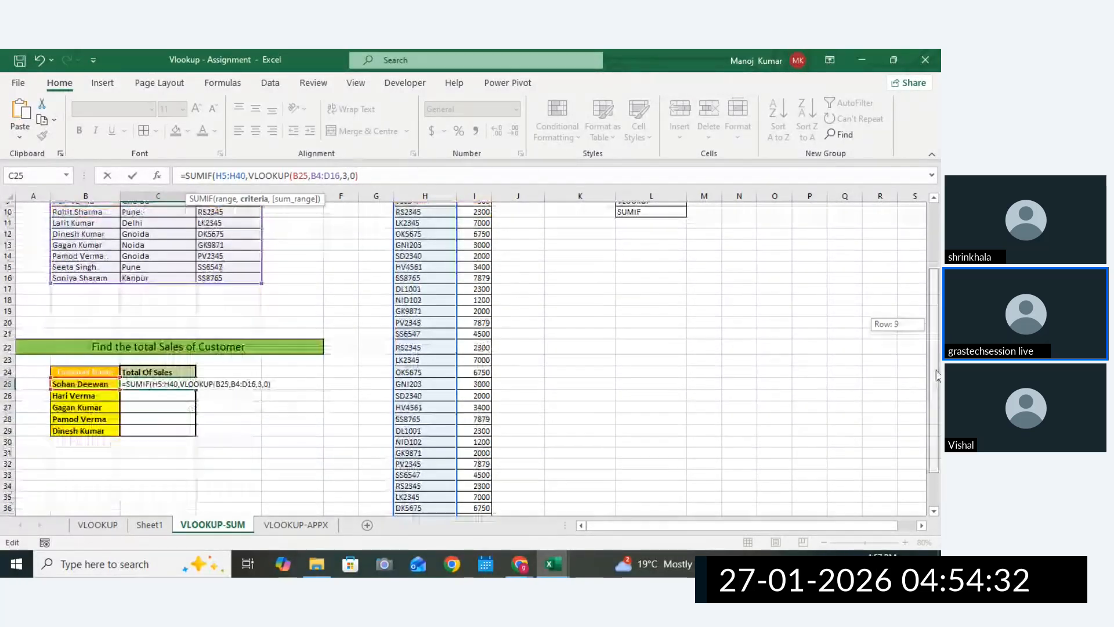
left_click_drag(180, 369, 287, 371)
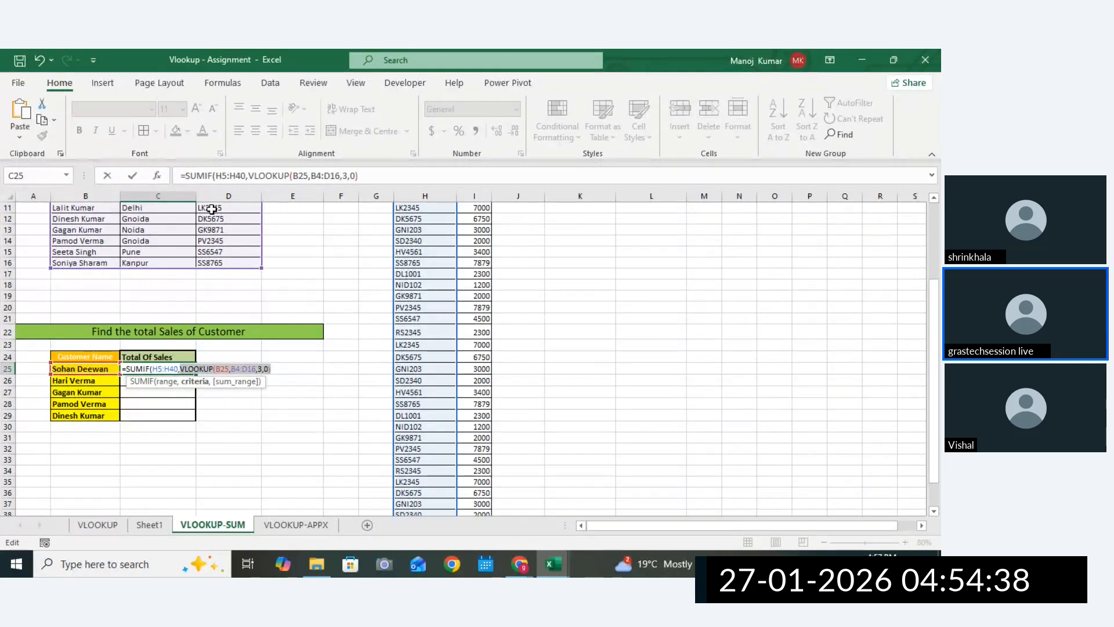
left_click(271, 369)
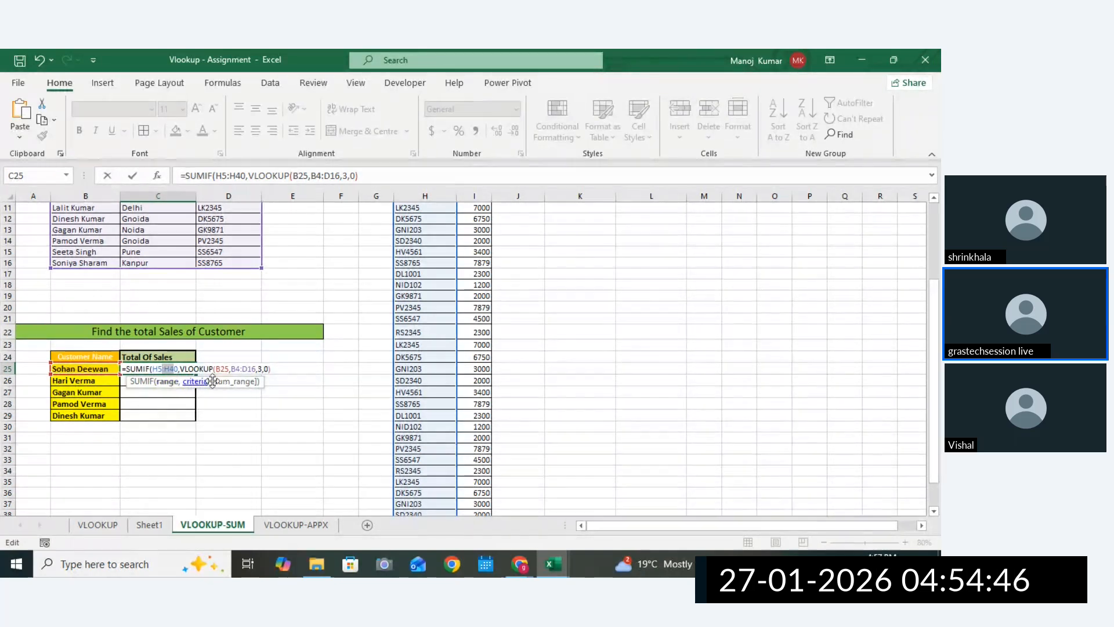
left_click(276, 369)
type(",")
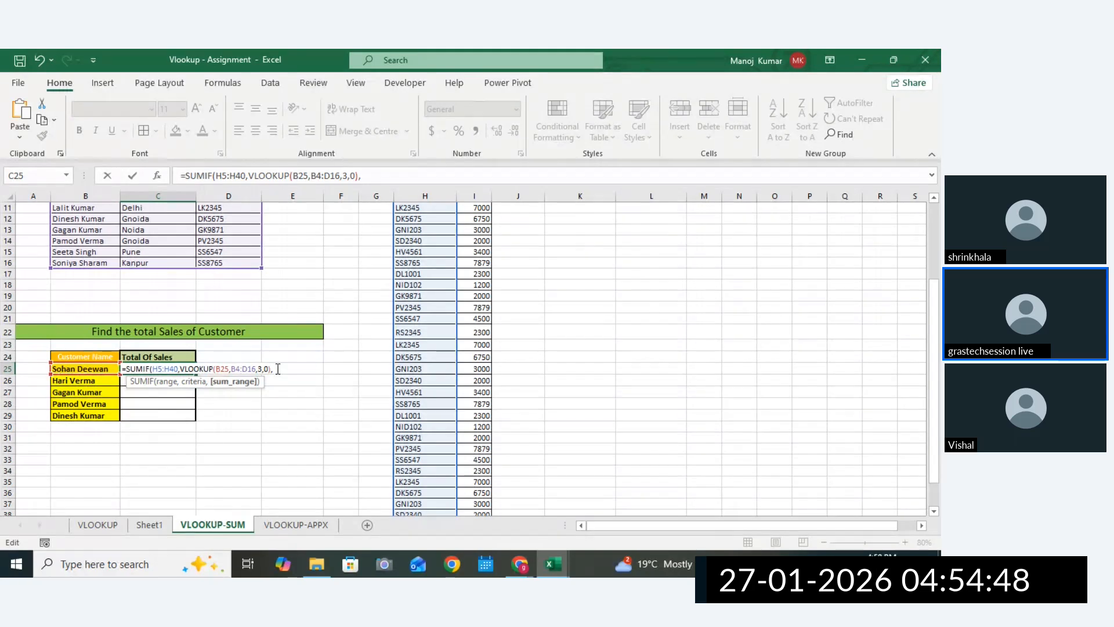
scroll(934, 378, "up", 2)
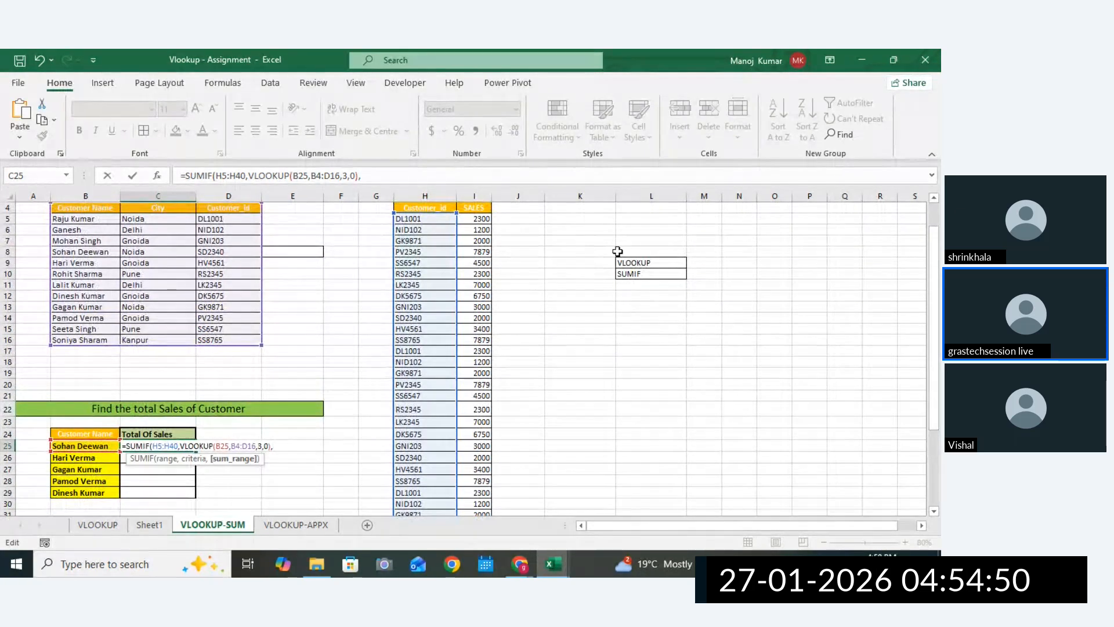
left_click_drag(491, 227, 478, 494)
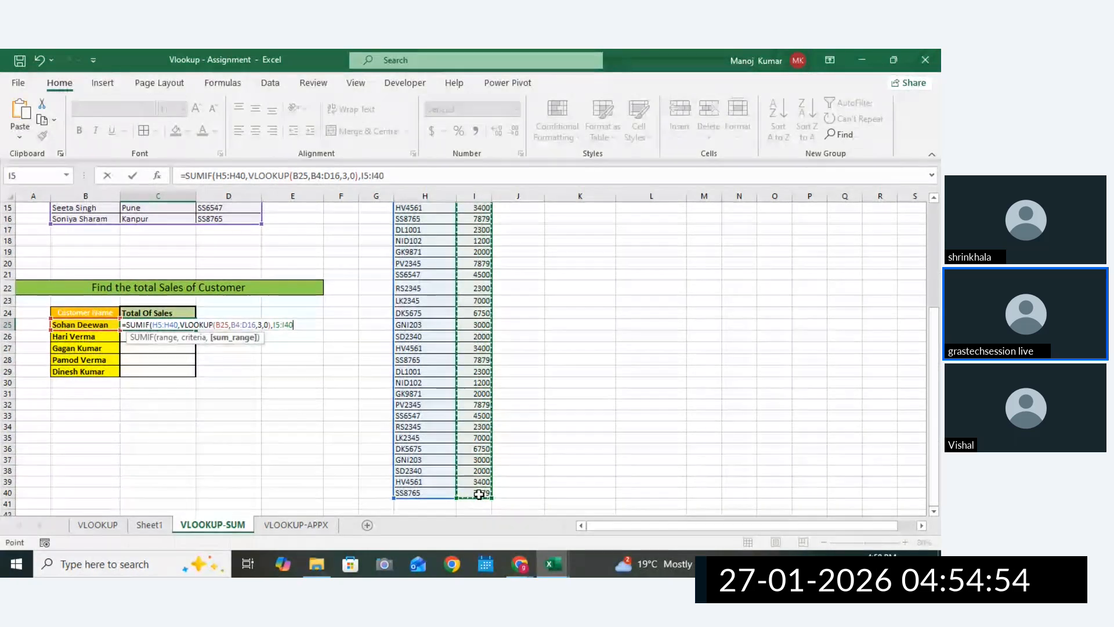
key("Return")
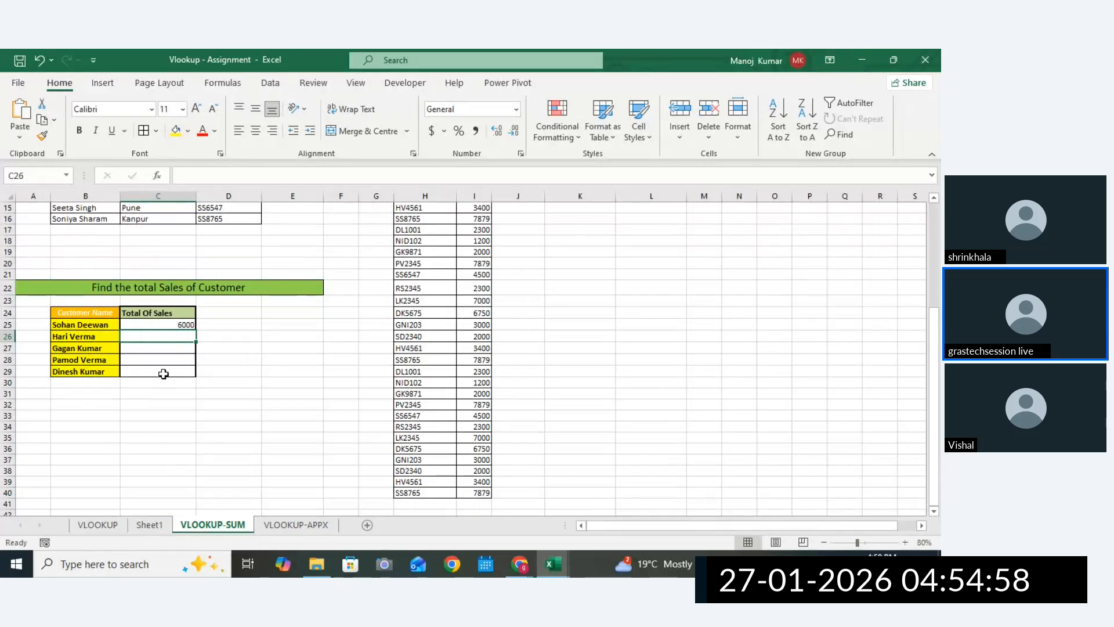
Evaluate the nested VLOOKUP criteria in place within C25's SUMIF formula, and restore the VLOOKUP expression.
double_click(162, 326)
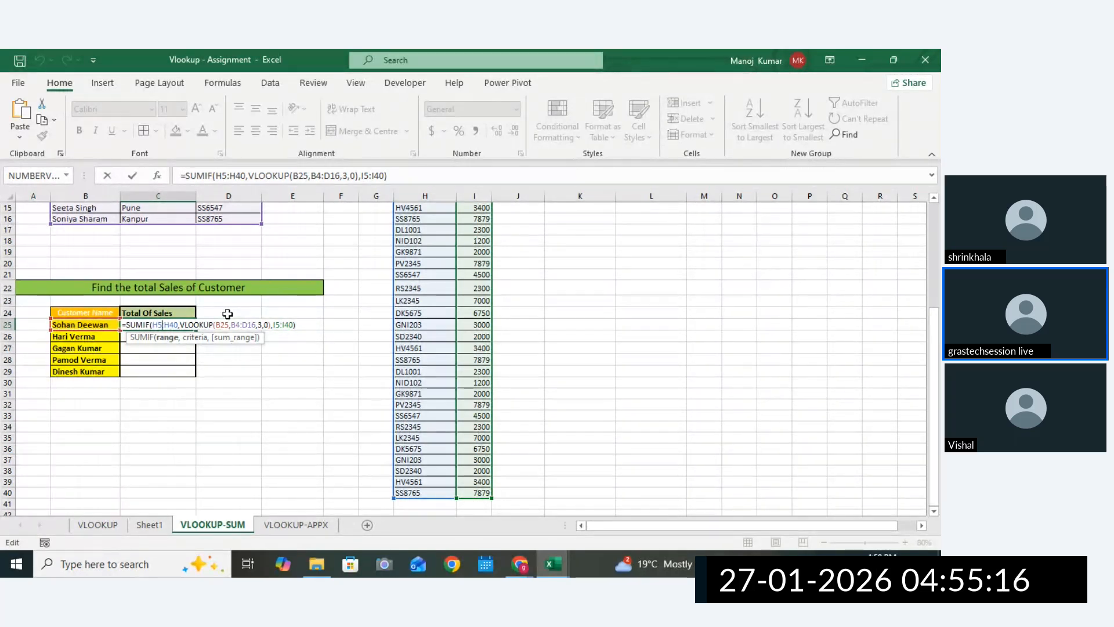
left_click(265, 325)
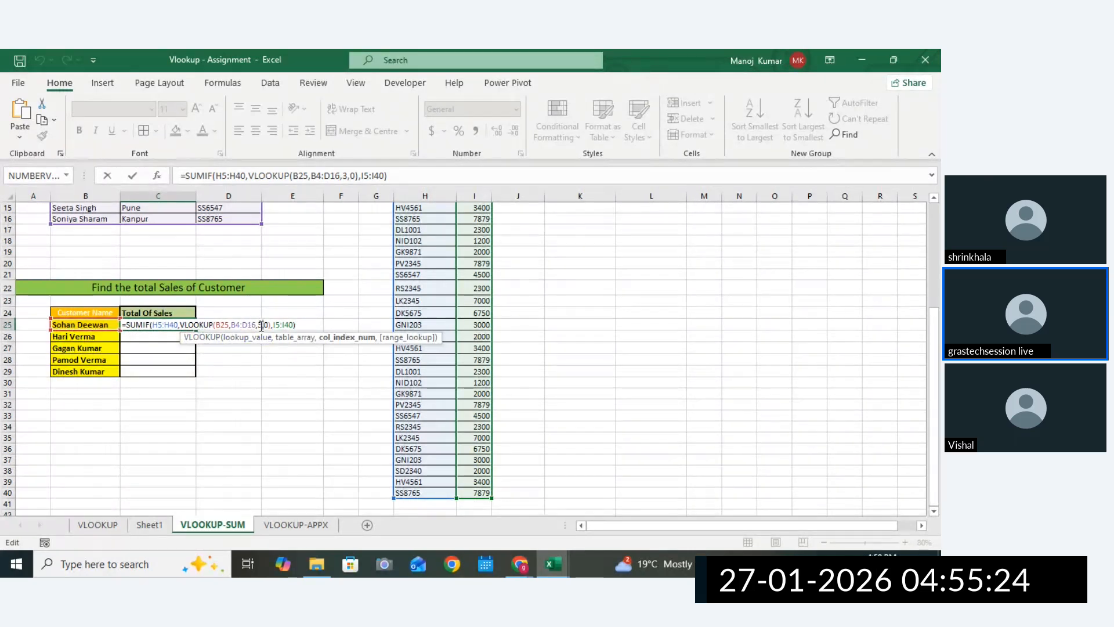
left_click_drag(269, 324, 170, 325)
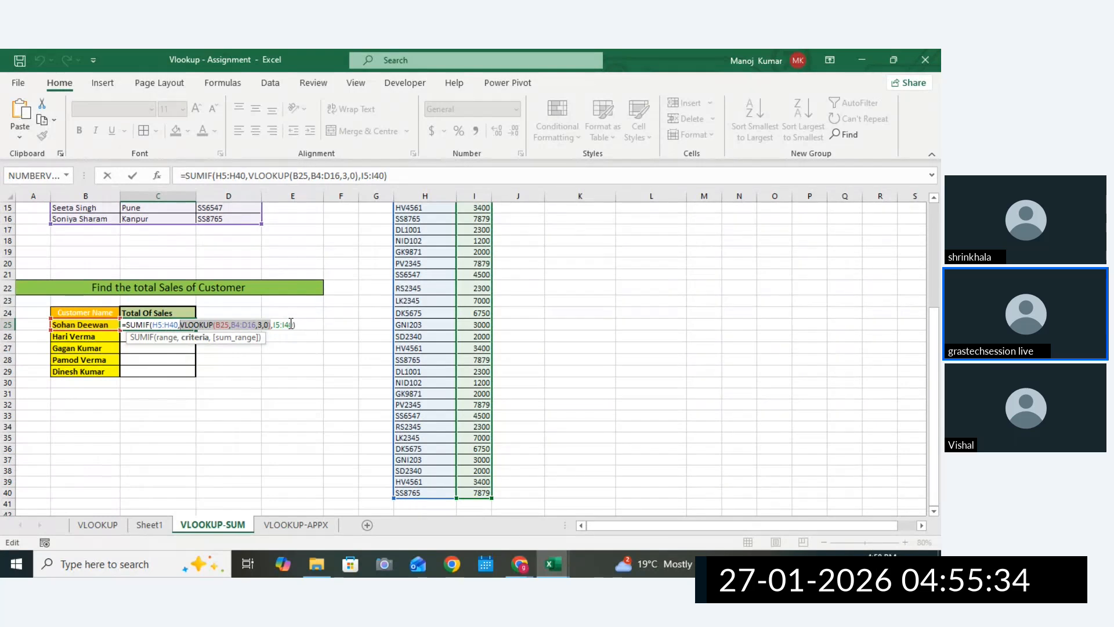
left_click_drag(271, 324, 180, 327)
key("ctrl+c")
left_click_drag(934, 405, 940, 316)
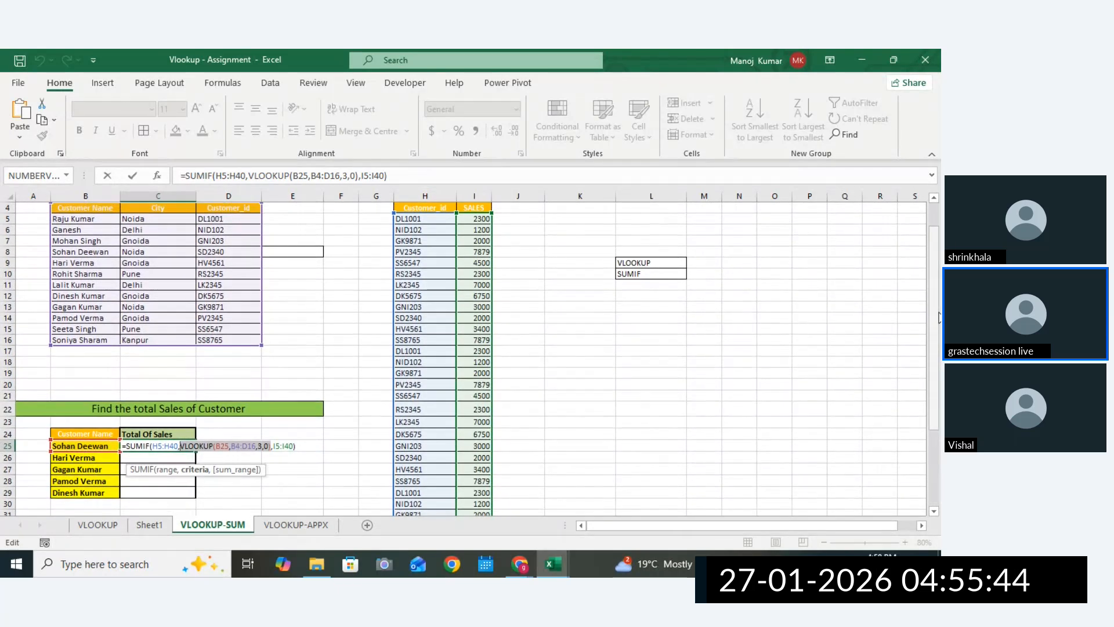
key("F9")
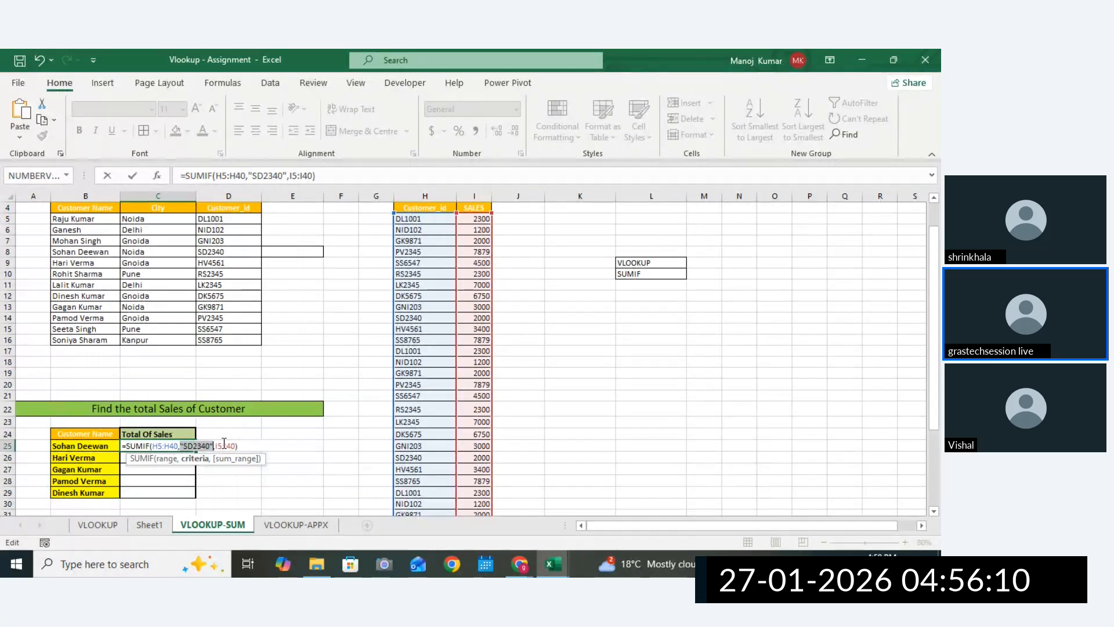
key("ctrl+v")
left_click(269, 445)
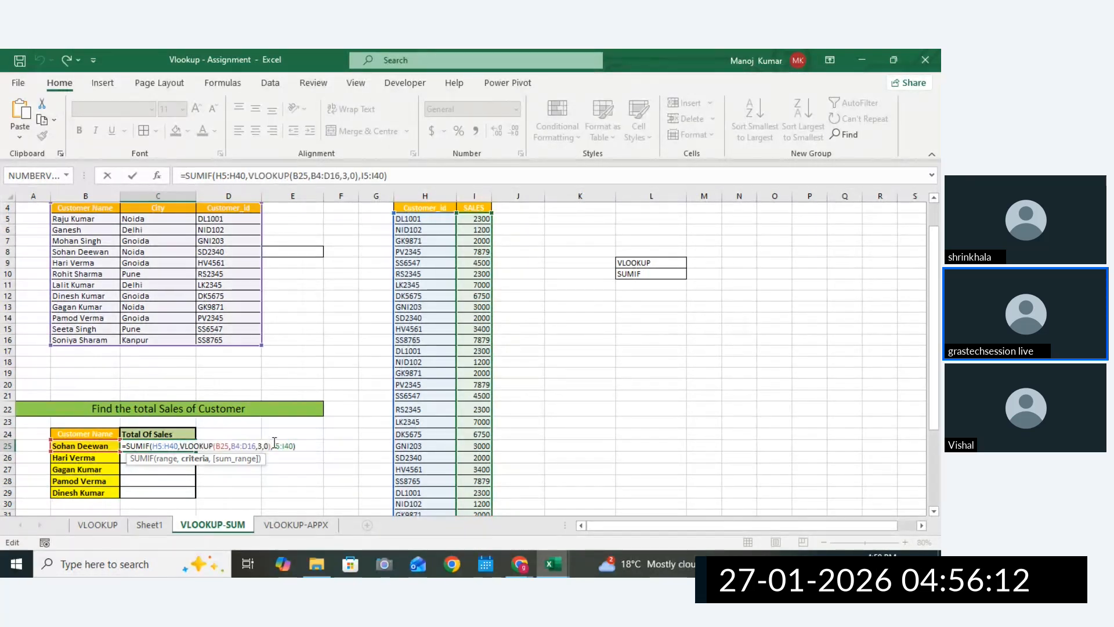
Evaluate the lookup value B25 in place within C25's nested VLOOKUP, and restore the cell reference.
left_click_drag(179, 446, 158, 446)
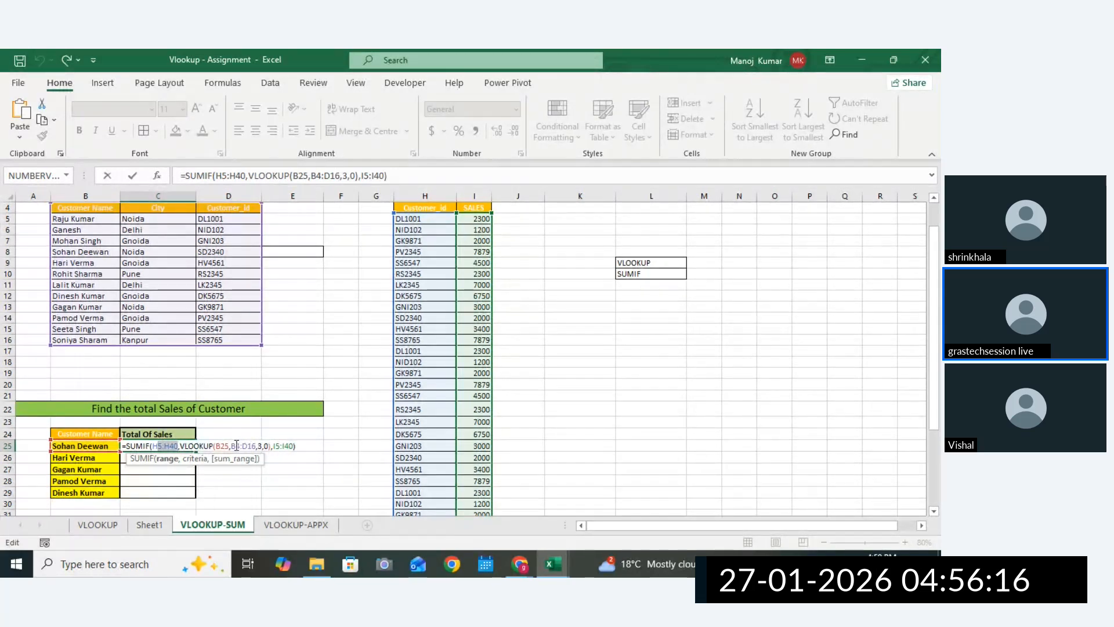
left_click_drag(229, 446, 215, 445)
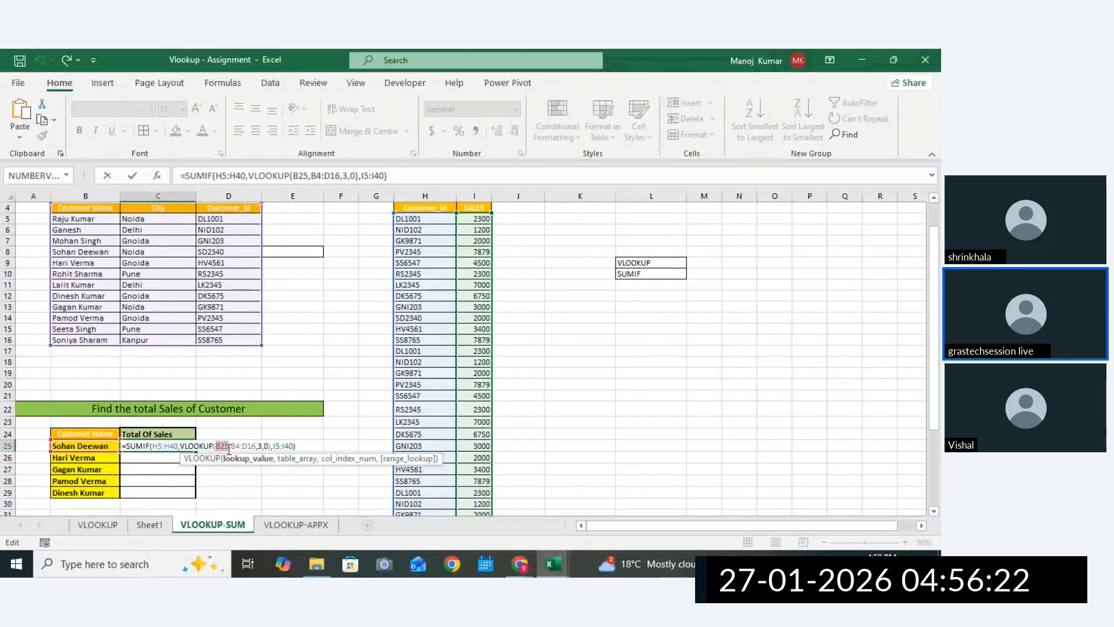
key("F9")
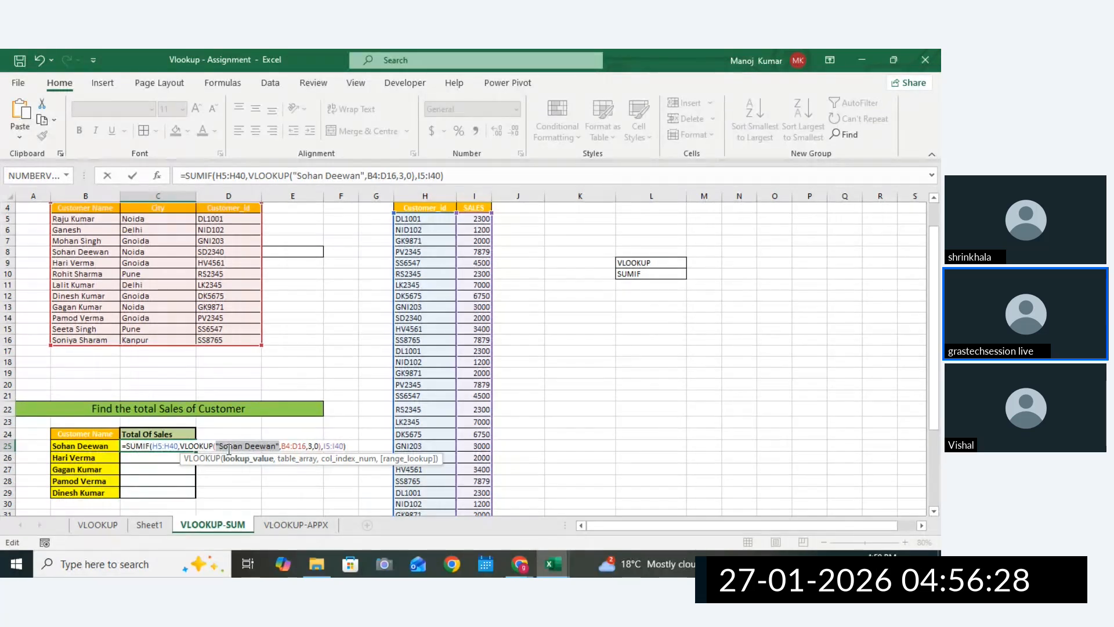
key("ctrl+z")
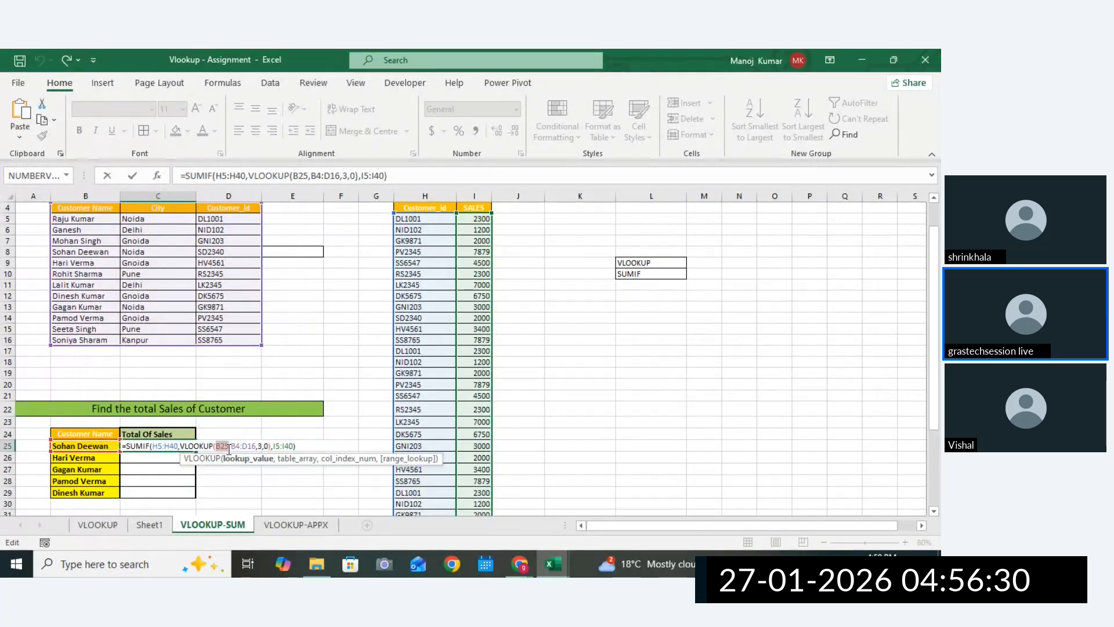
left_click(230, 448)
Make the ranges in C25's formula absolute as $H$5:$H$40, $B$4:$D$16 and $I$5:$I$40.
left_click_drag(178, 446, 153, 447)
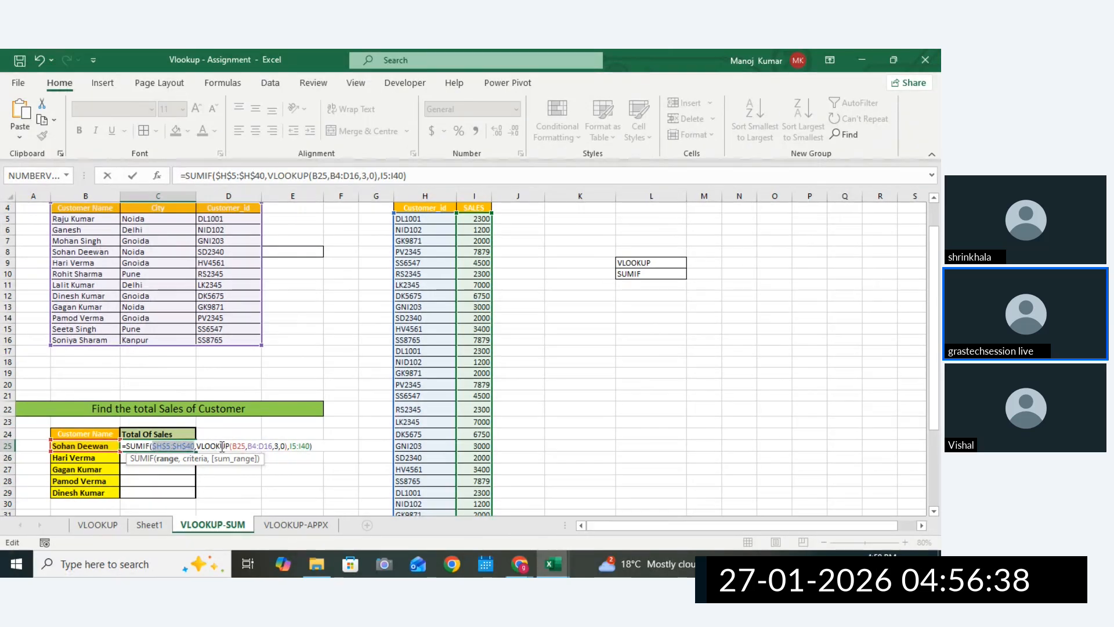
left_click(267, 446)
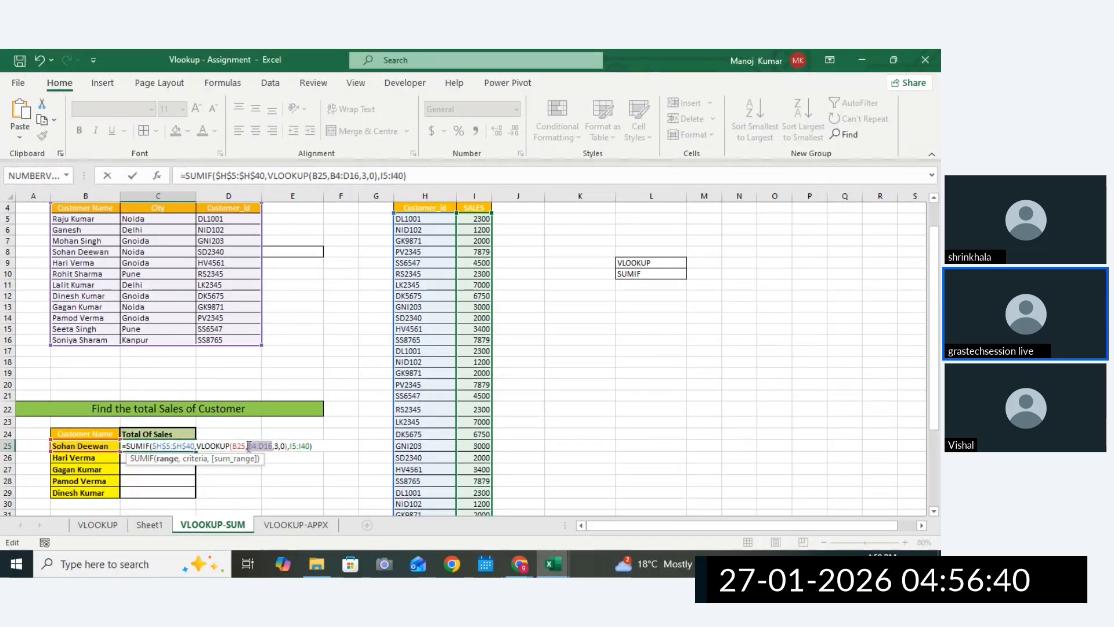
left_click(249, 446)
key("F4")
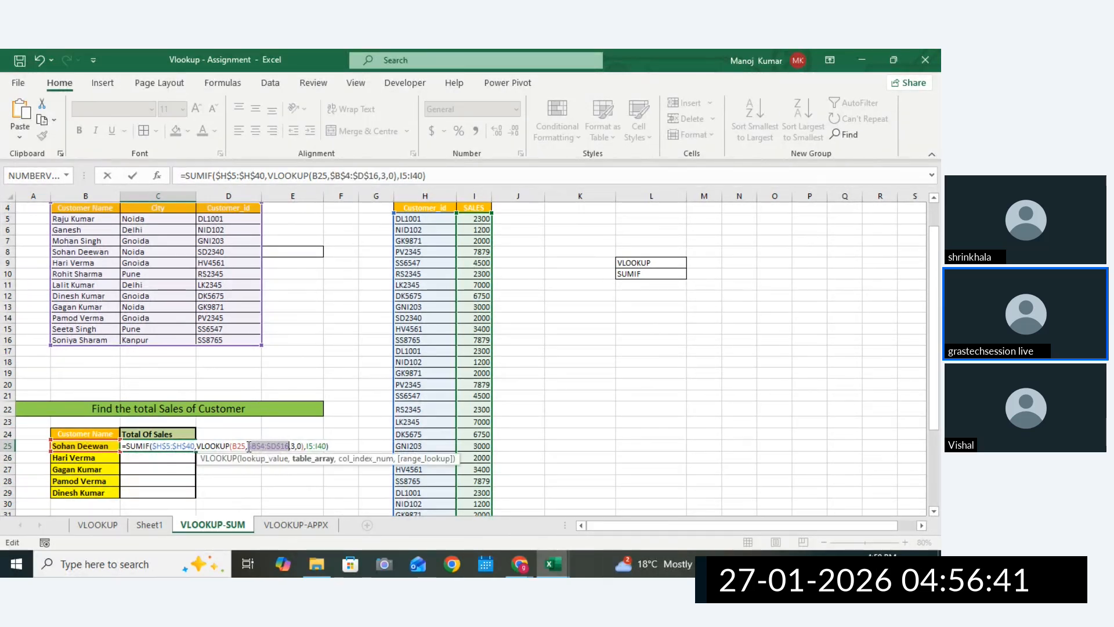
left_click(310, 445)
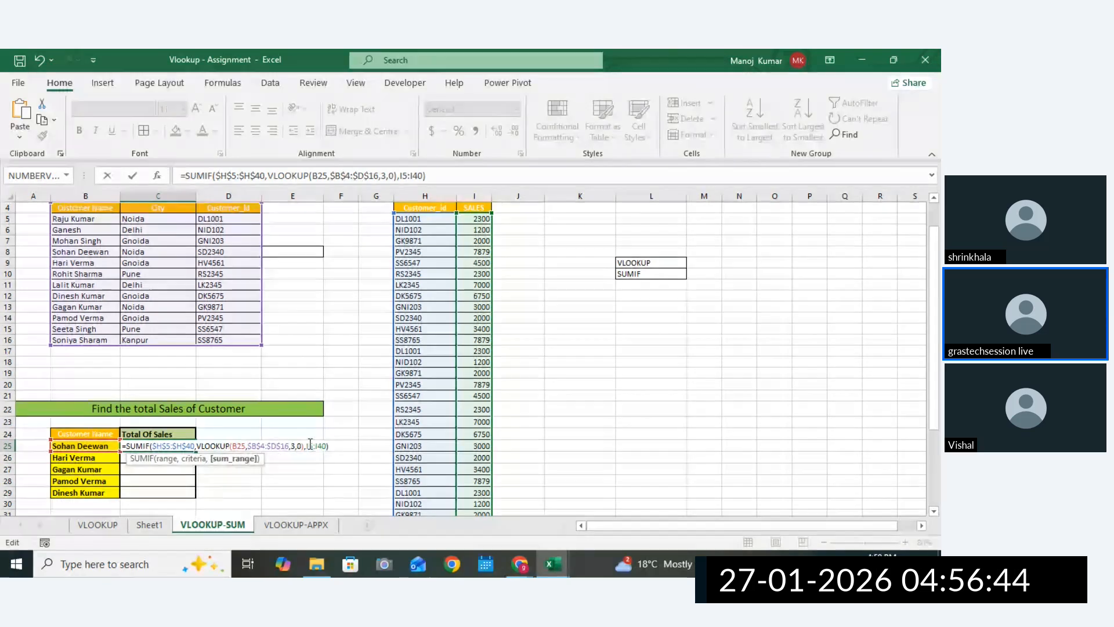
left_click_drag(306, 445, 324, 445)
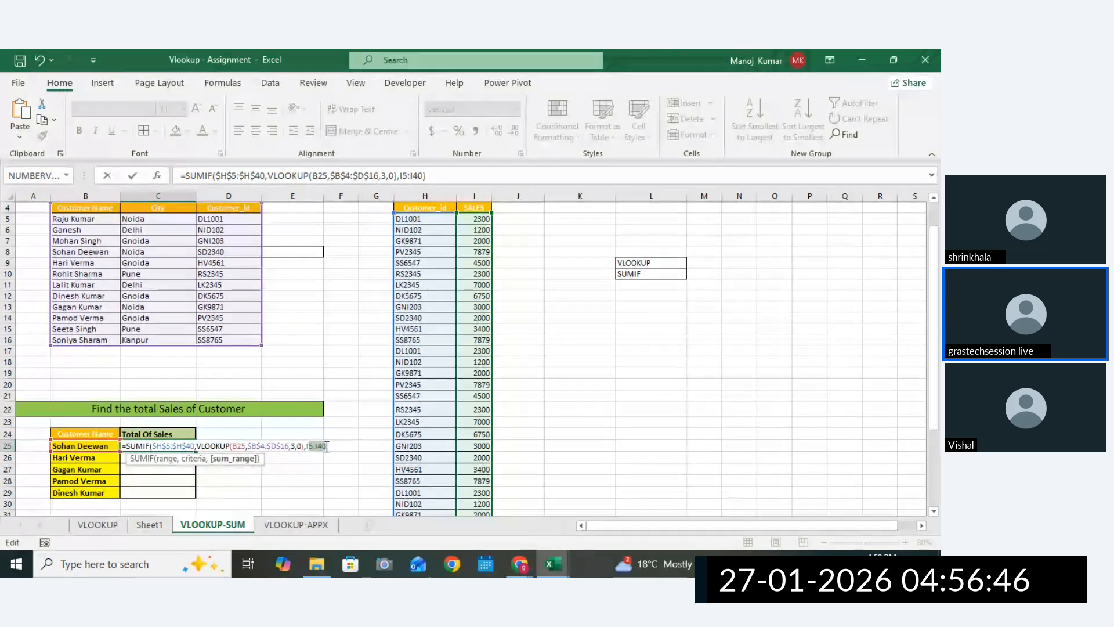
key("F4")
key("Return")
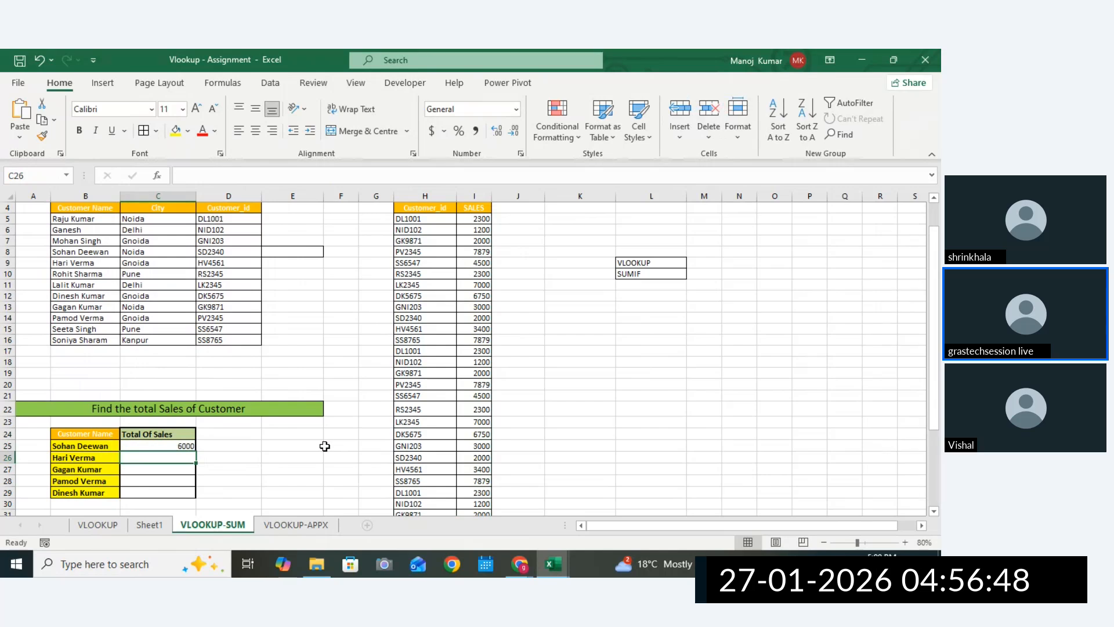
Fill the C25 total sales formula down through C29 and check the copied references in C29.
left_click(188, 446)
left_click_drag(194, 450, 196, 494)
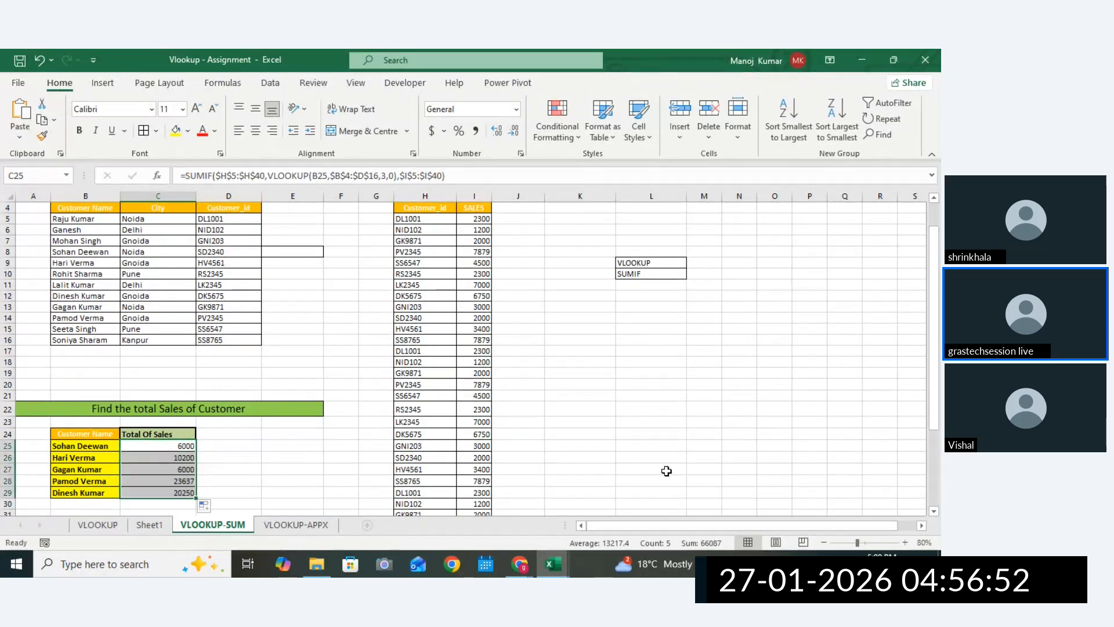
double_click(152, 492)
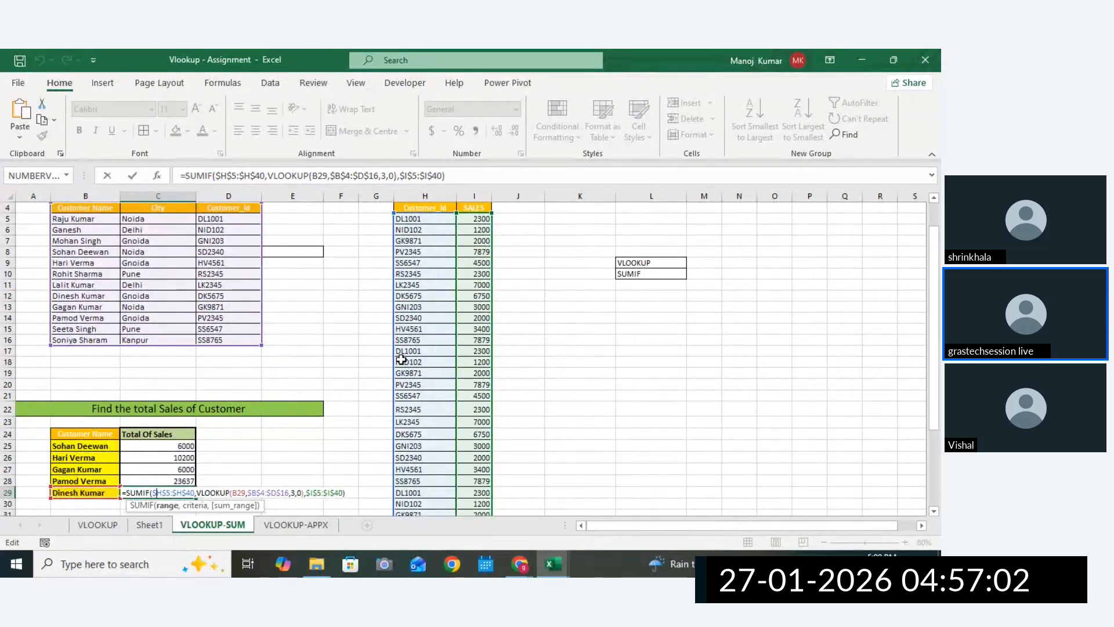
key("Return")
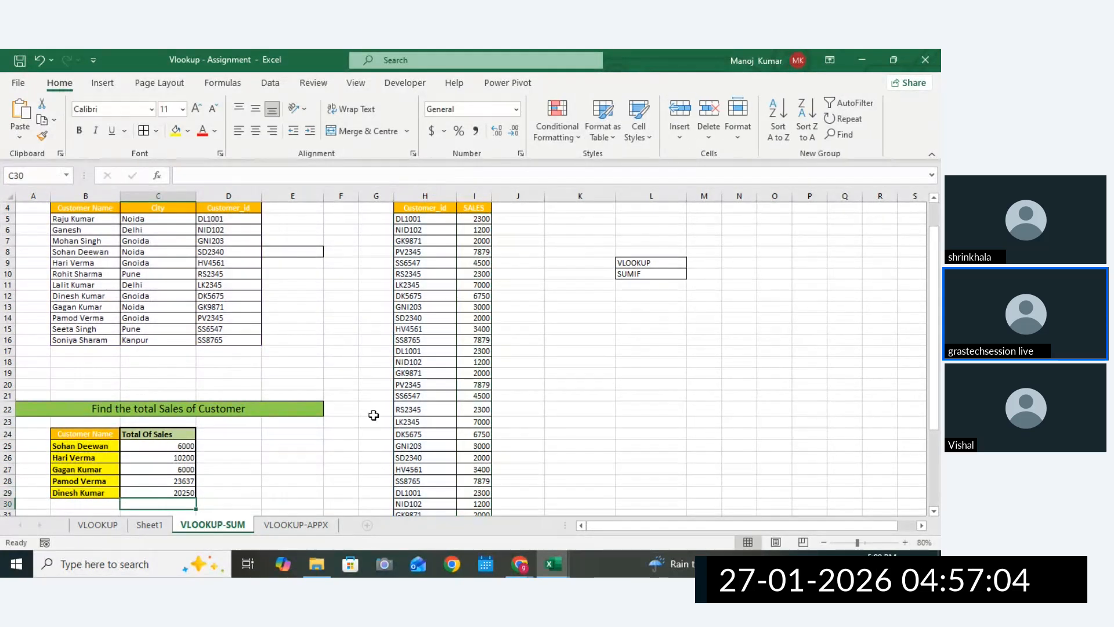
Open the VLOOKUP-APPX sheet and widen the Grad column E of the salary details table.
left_click(296, 525)
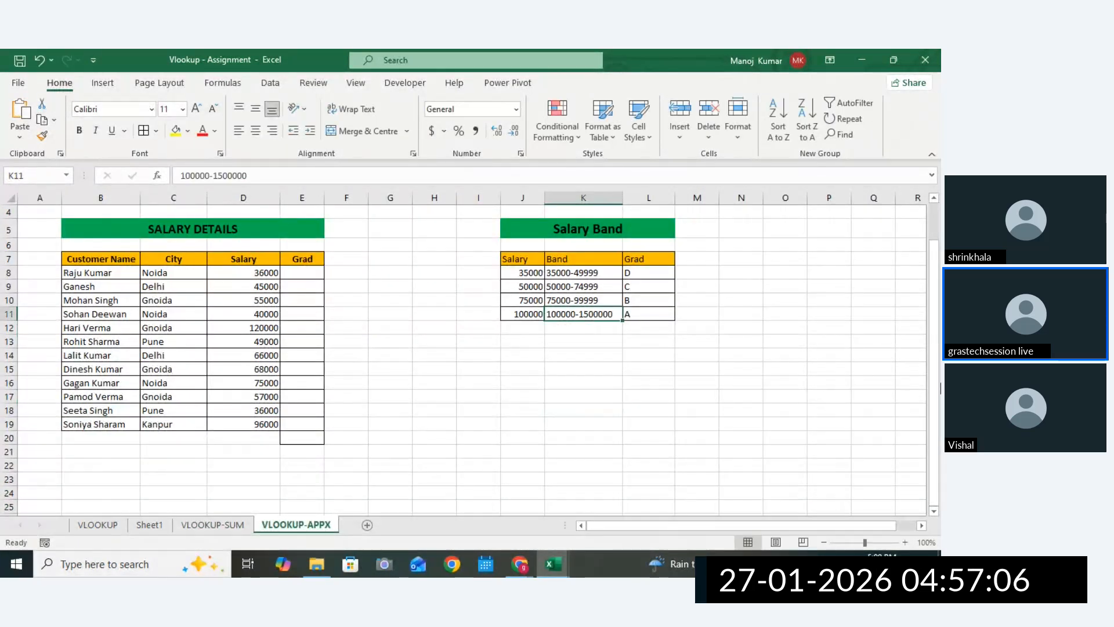
scroll(940, 388, "up", 1)
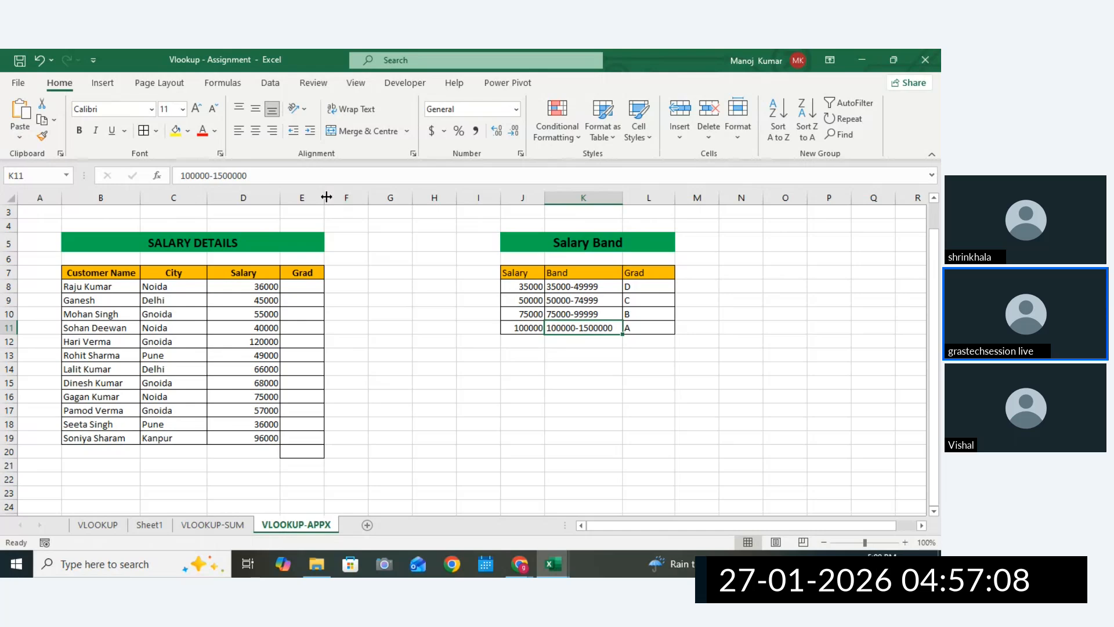
left_click_drag(327, 197, 360, 197)
Examine the Salary and Grad columns of the salary details against the Salary Band table's salaries, bands and grades.
left_click_drag(255, 286, 236, 431)
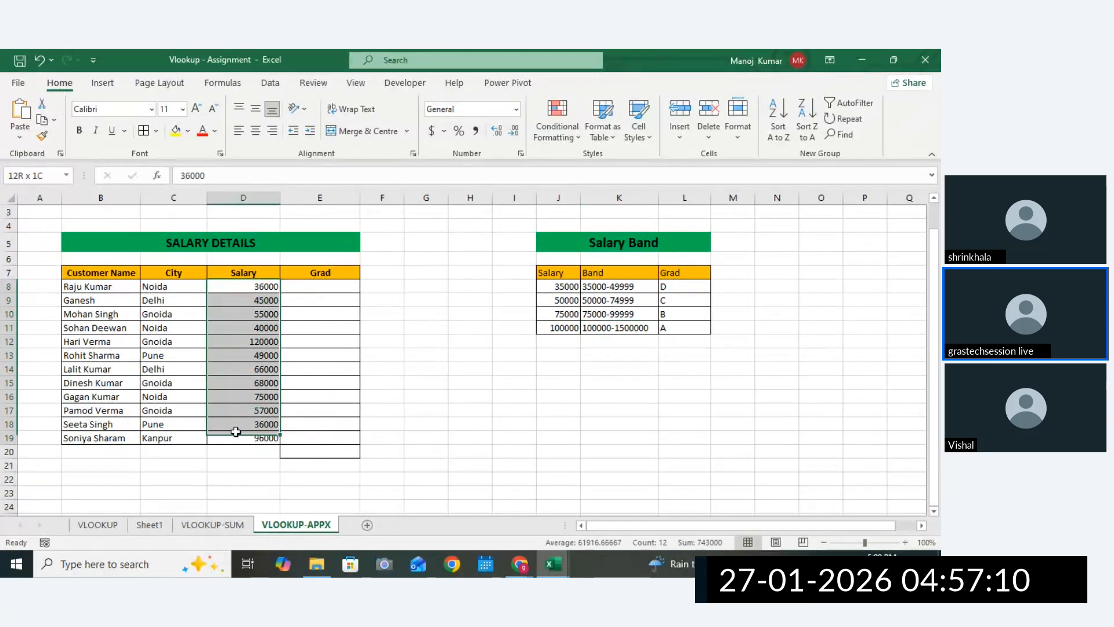
left_click(341, 302)
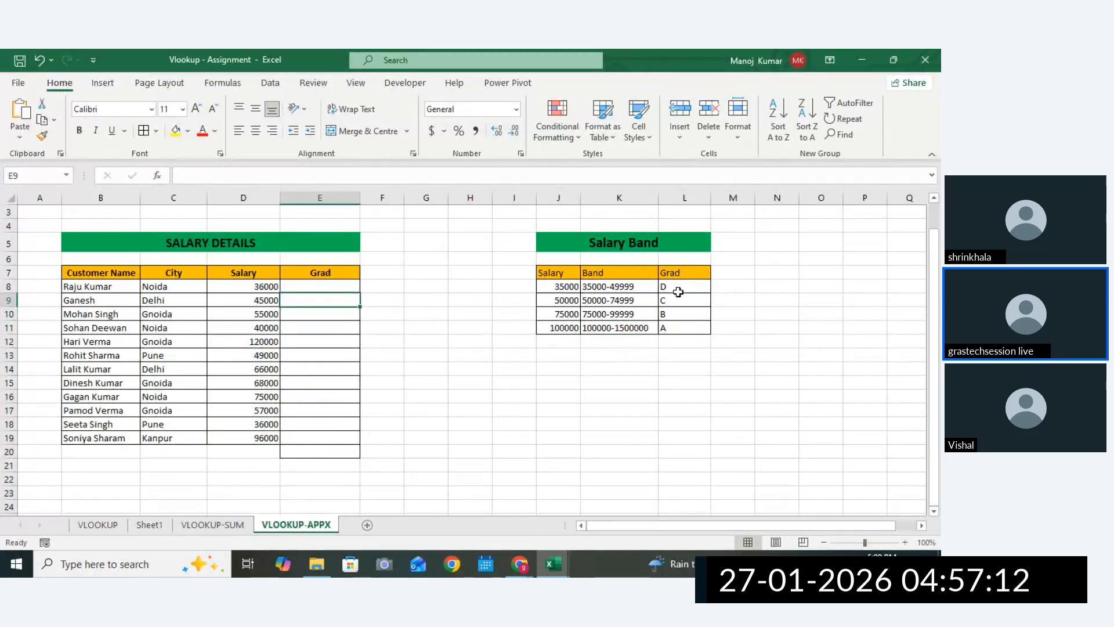
left_click_drag(678, 292, 668, 341)
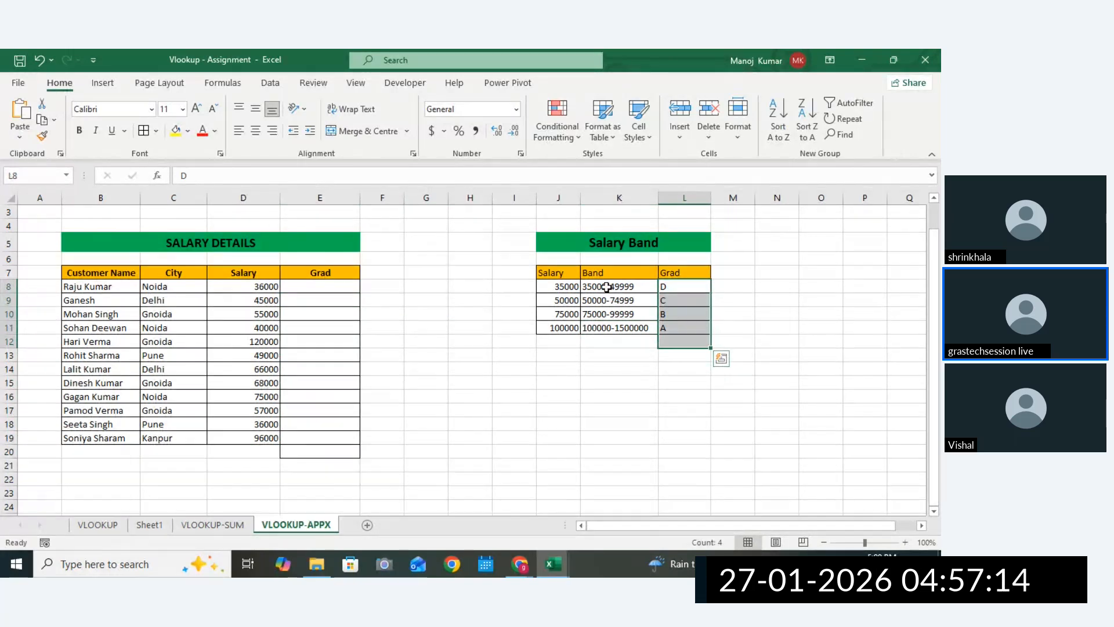
left_click_drag(606, 287, 633, 328)
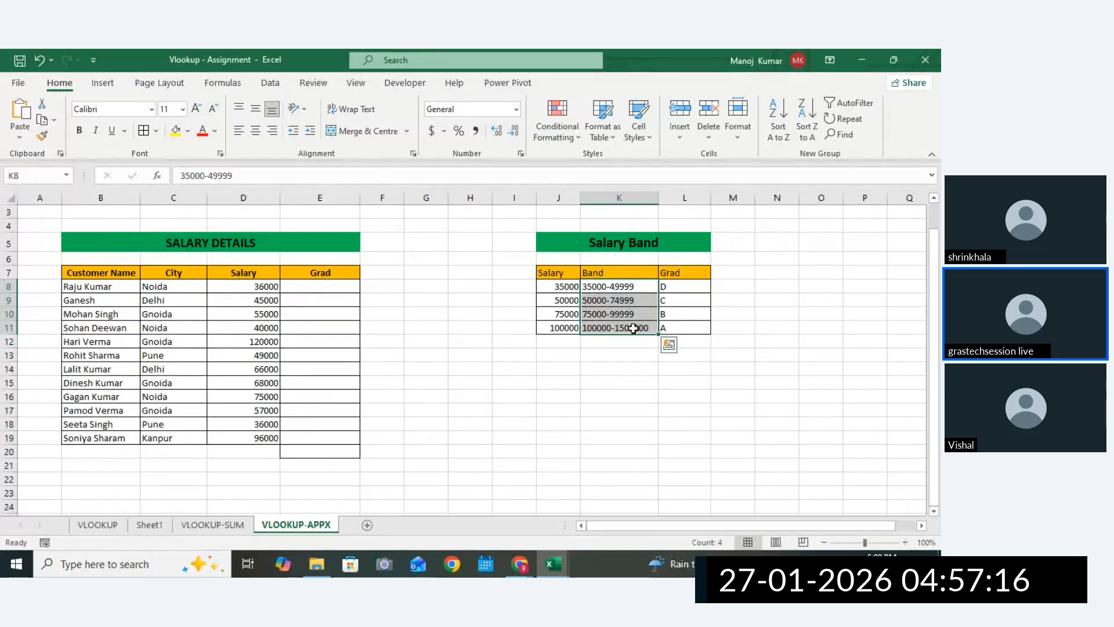
left_click(633, 328)
left_click_drag(256, 287, 344, 383)
left_click_drag(560, 274, 562, 330)
left_click(670, 290)
left_click_drag(672, 323, 671, 339)
left_click(665, 343)
left_click_drag(251, 275, 266, 455)
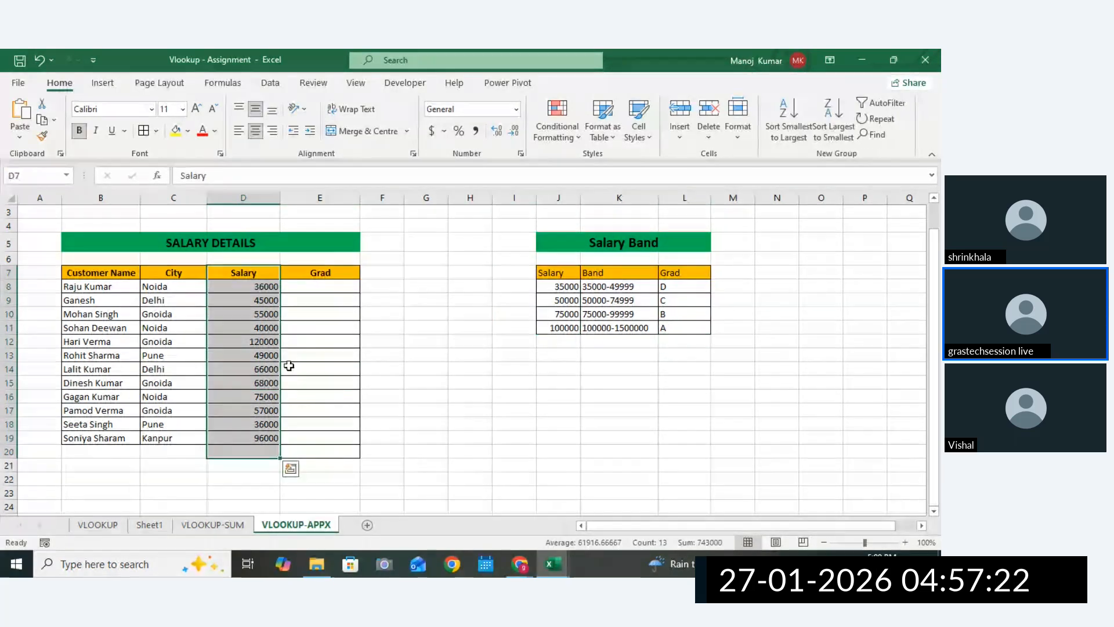
left_click(320, 273)
left_click_drag(688, 286, 690, 359)
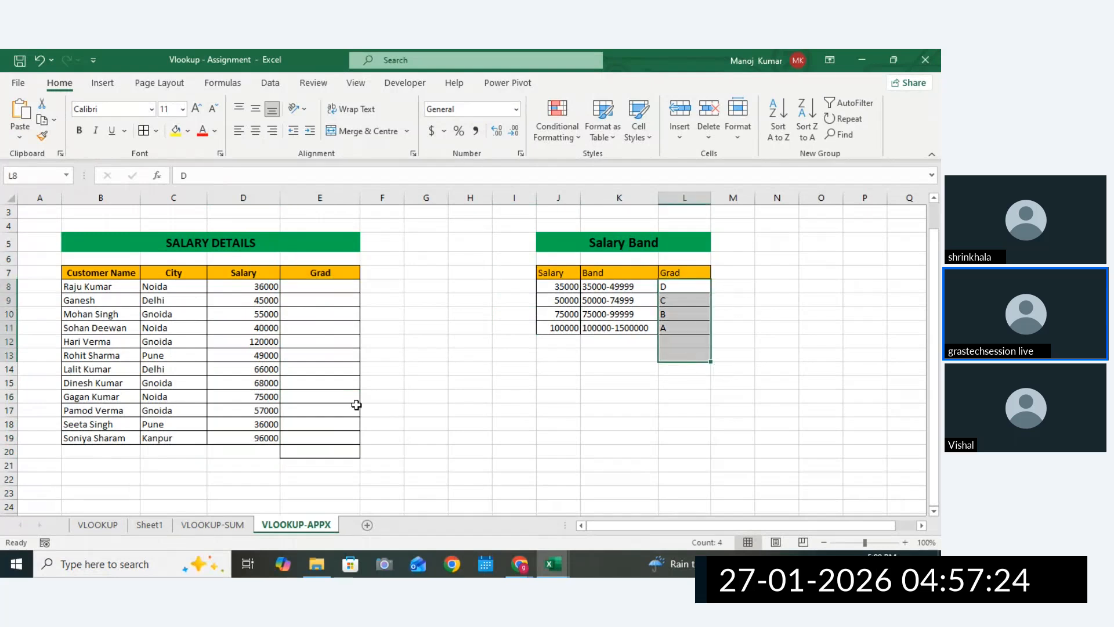
left_click_drag(321, 276, 345, 480)
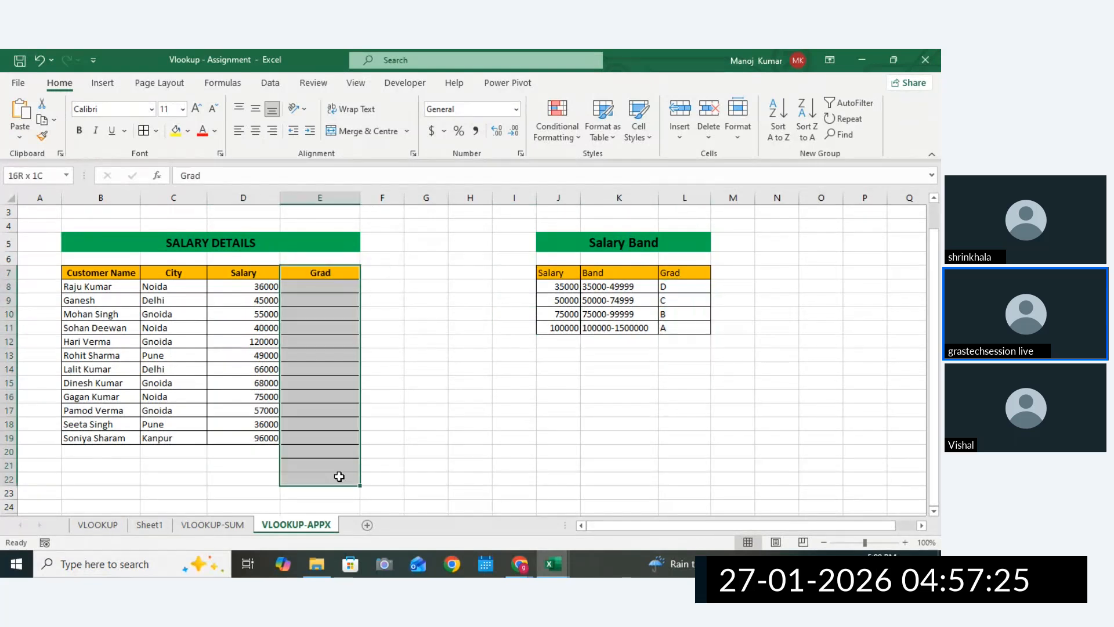
Start a VLOOKUP formula in E8, the first empty cell of the Grad column.
left_click(330, 289)
type("=VL")
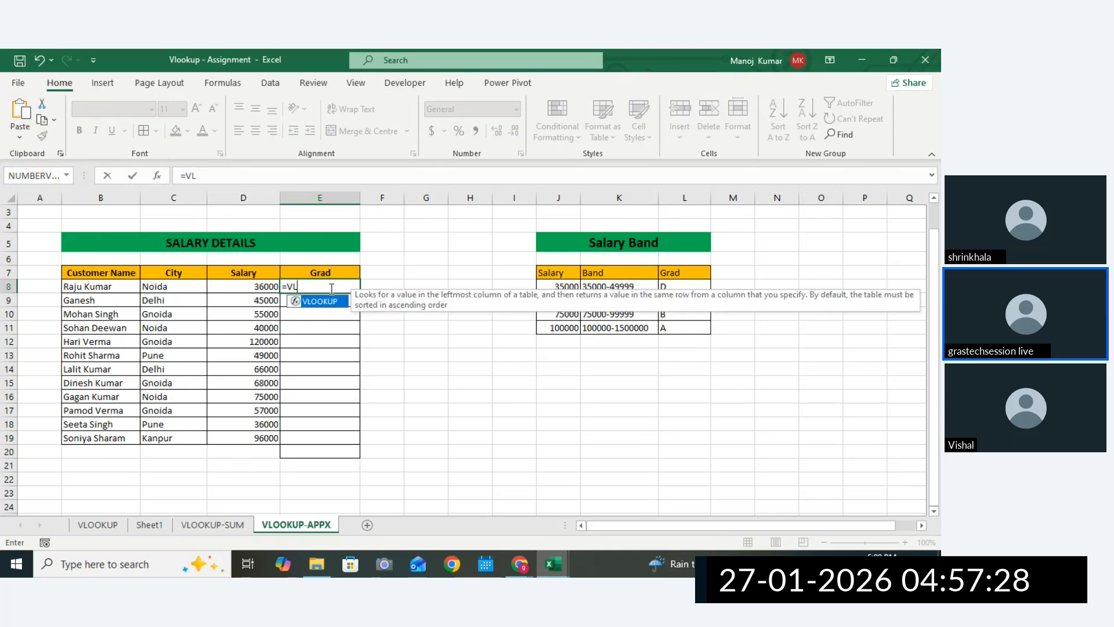
type("O")
double_click(328, 301)
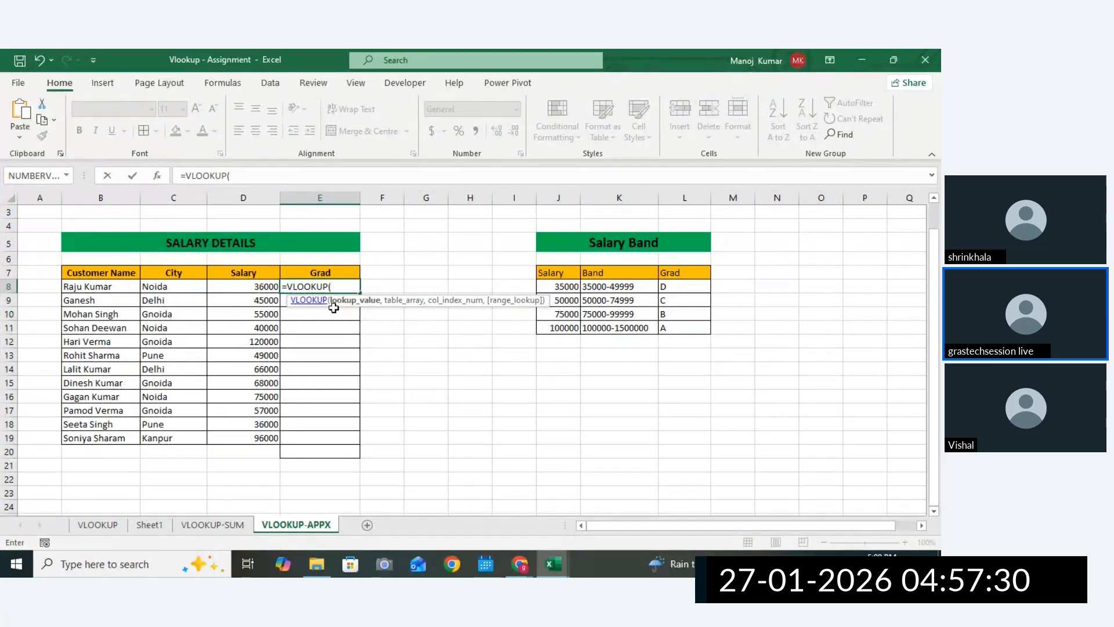
left_click(106, 287)
key("BackSpace")
key("BackSpace")
key("BackSpace")
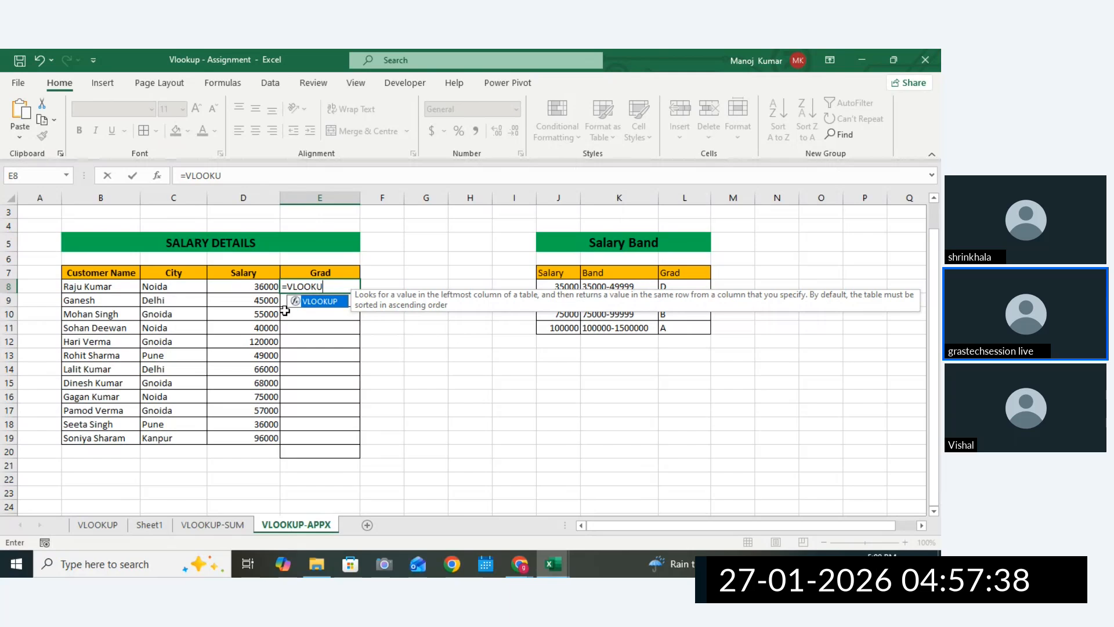
double_click(317, 301)
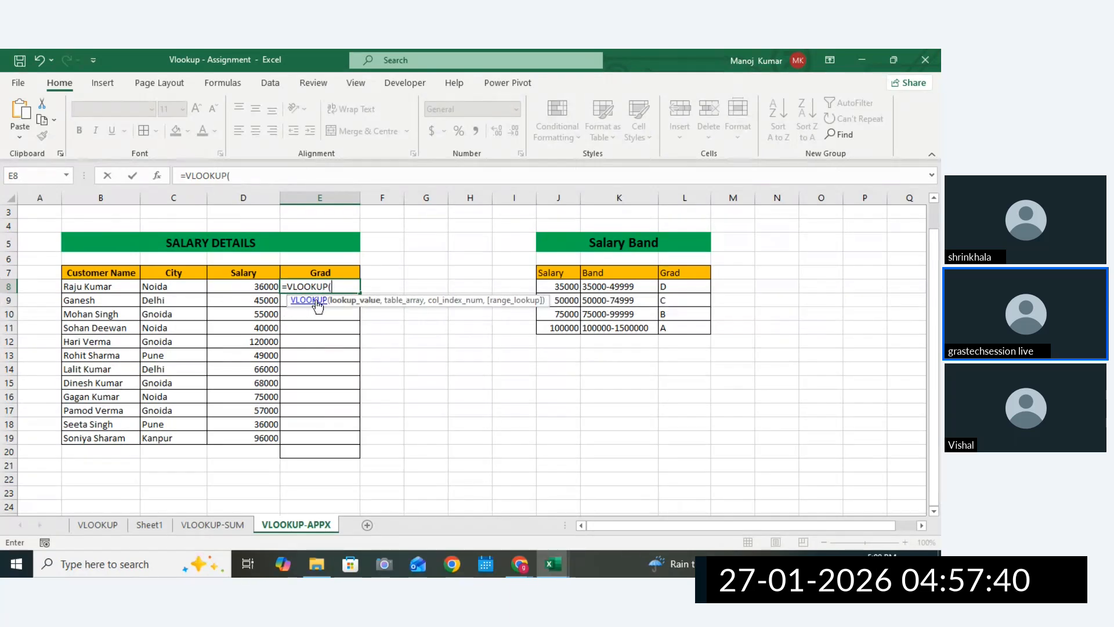
Complete the E8 formula as =VLOOKUP(D8,J7:L11,3,1), using the Salary Band table and approximate match.
left_click(254, 285)
type(",")
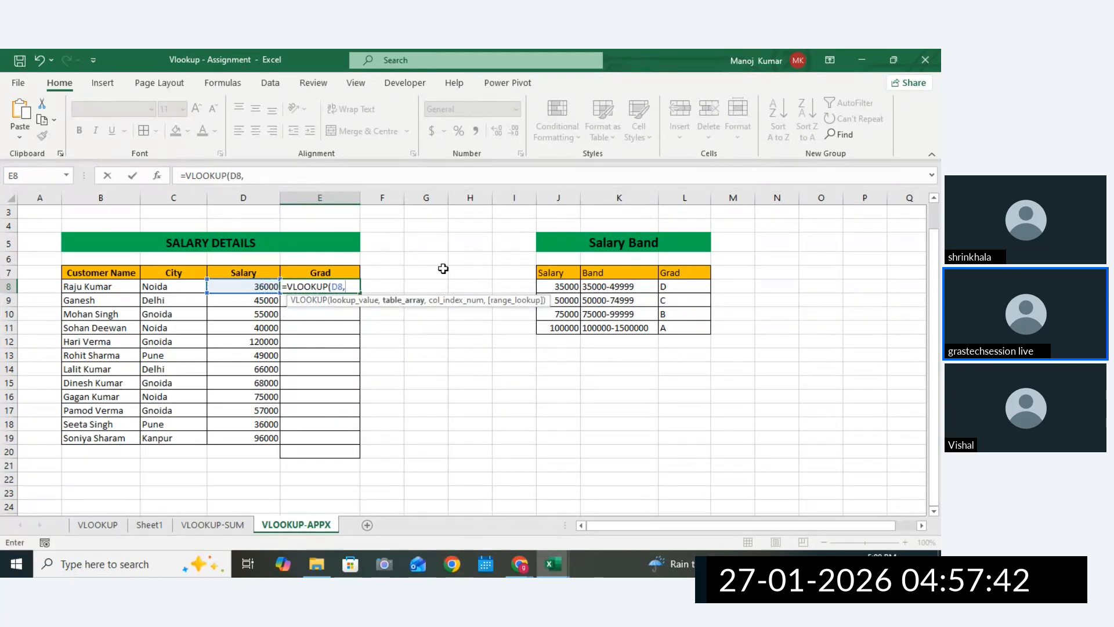
left_click_drag(545, 272, 684, 328)
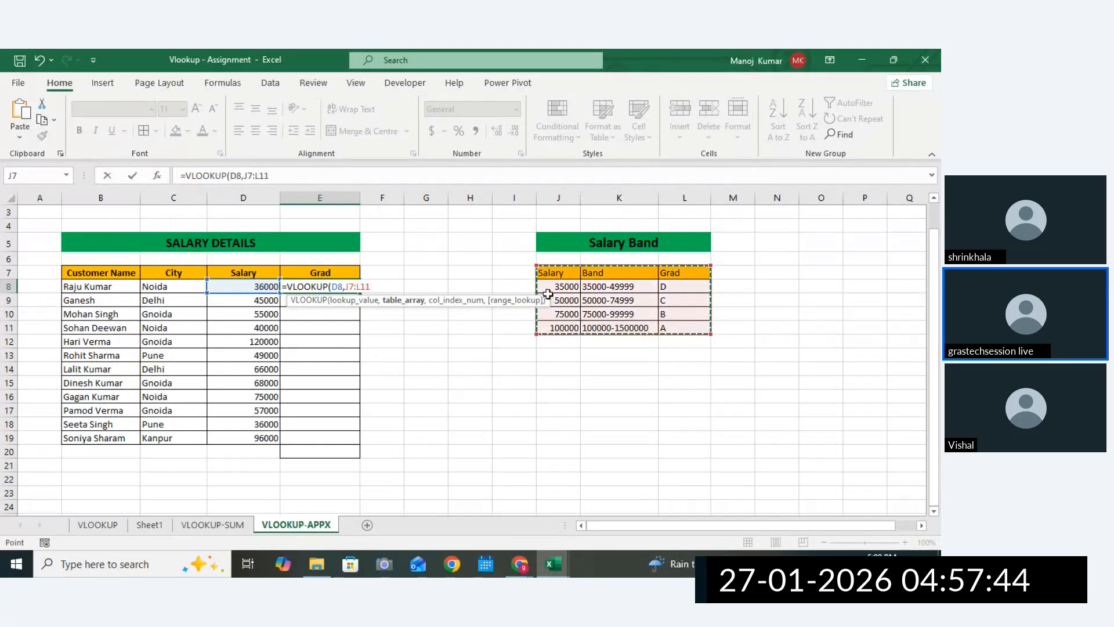
type(",3")
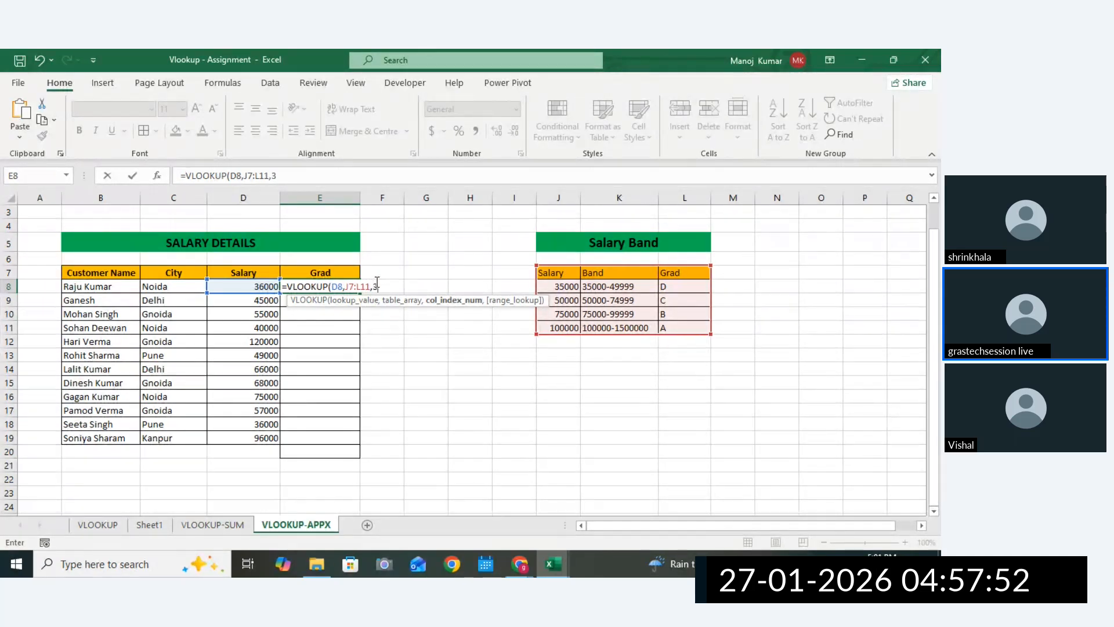
type(",")
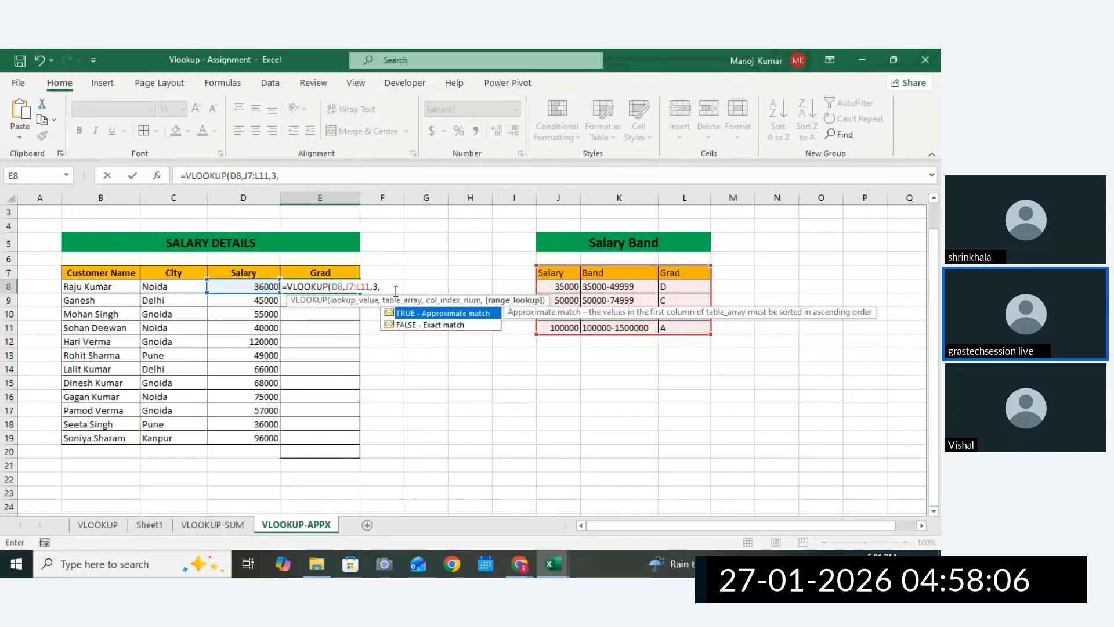
type("1")
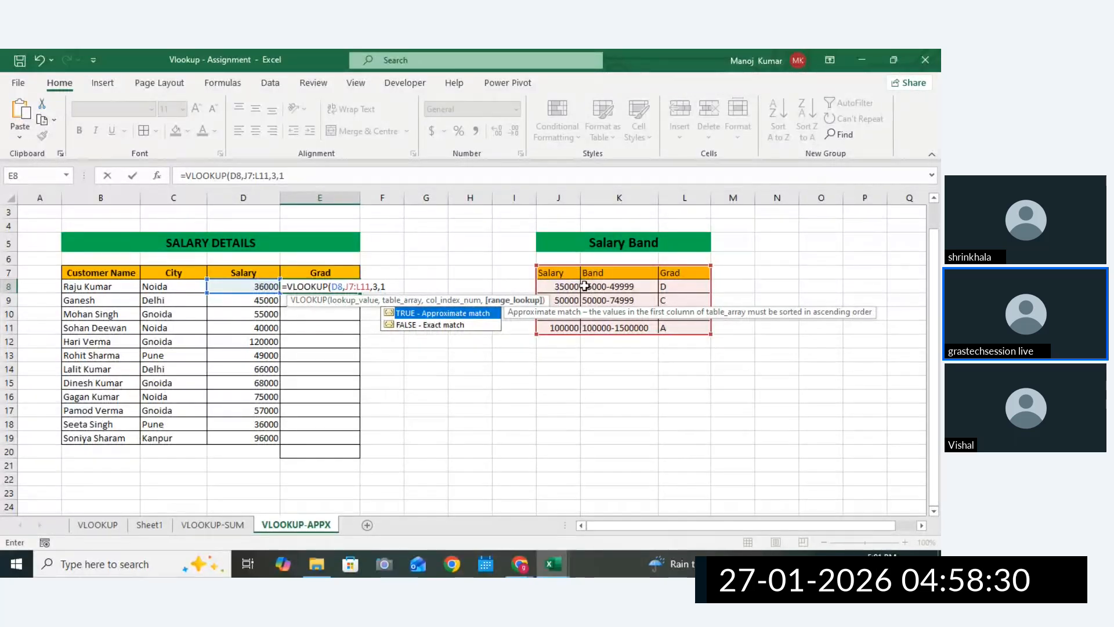
type(")")
key("Return")
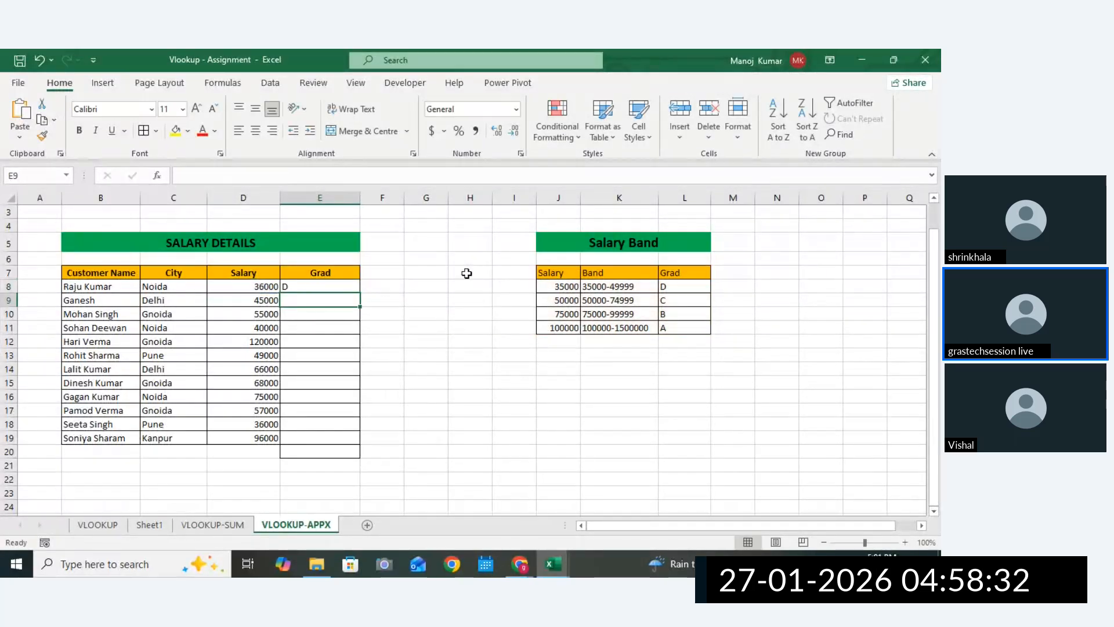
left_click(556, 286)
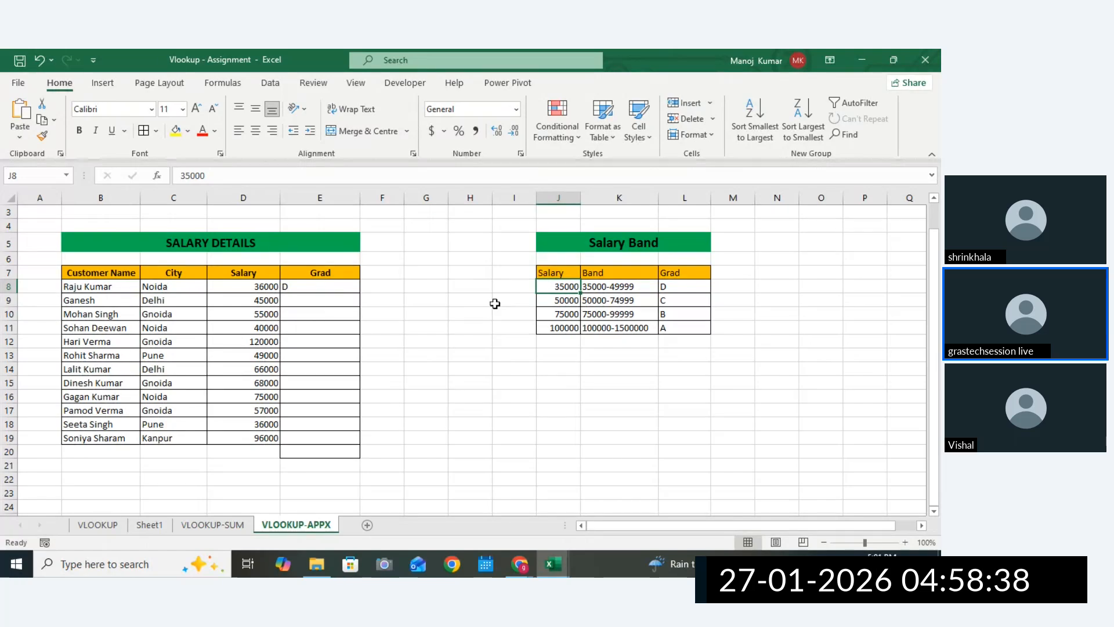
Make the E8 formula's table range absolute as $J$7:$L$11 and fill the formula down through E19.
double_click(335, 284)
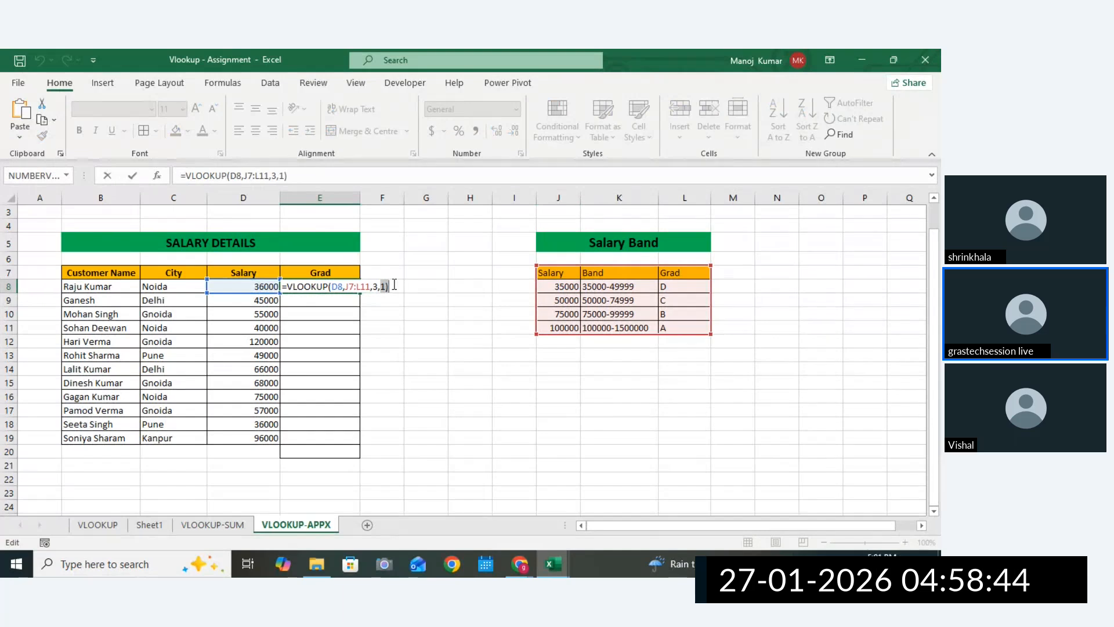
left_click(360, 286)
left_click_drag(353, 286, 347, 286)
key("F4")
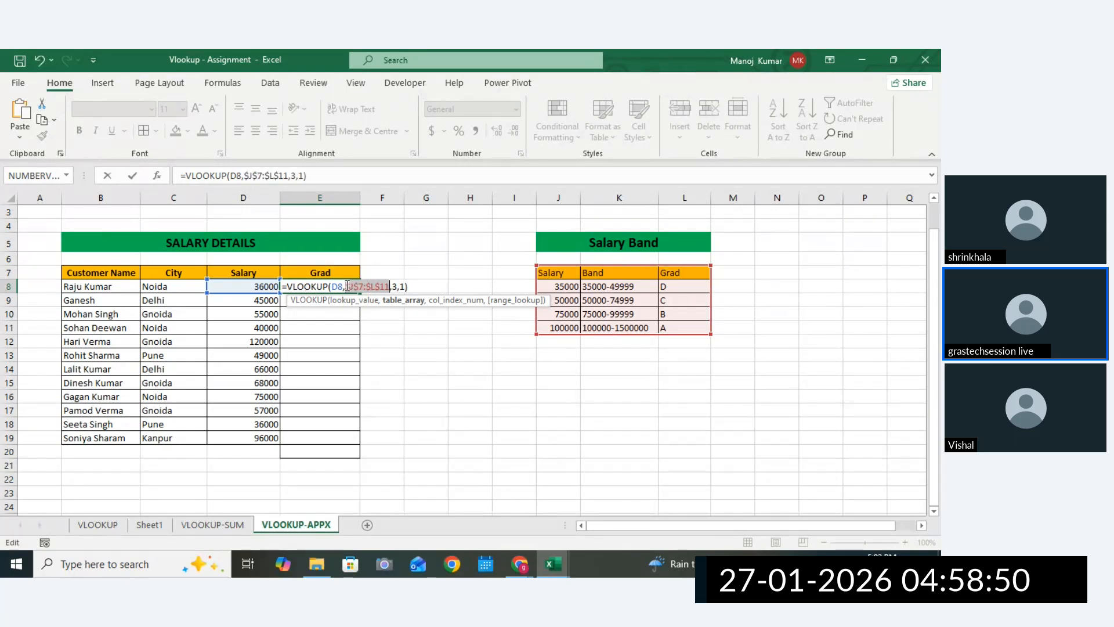
key("ctrl+Return")
left_click_drag(360, 293, 323, 441)
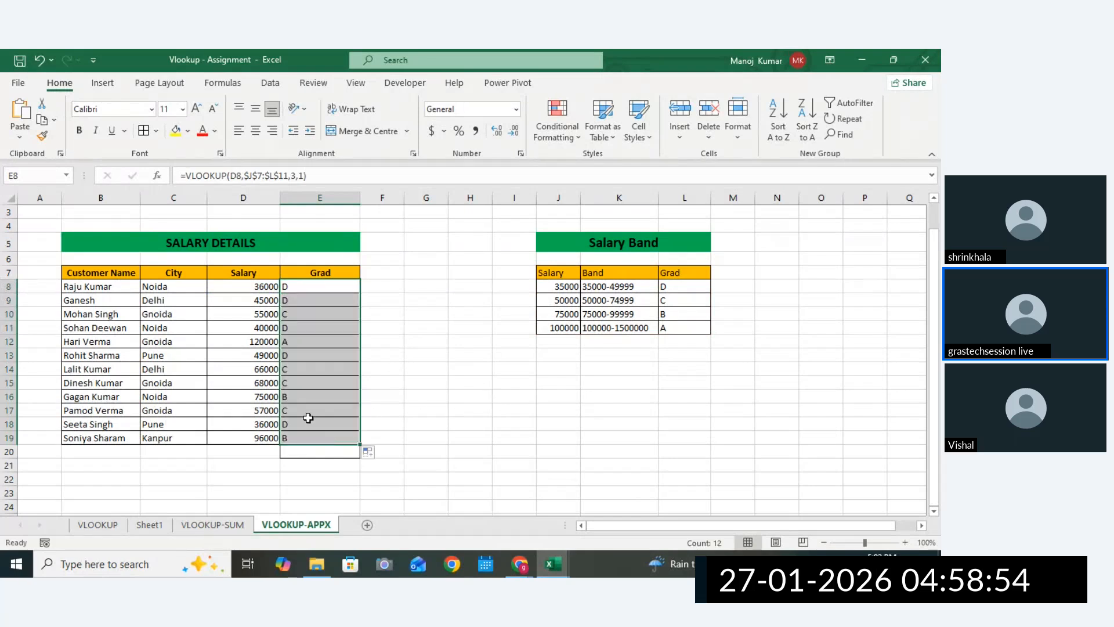
Check the copied VLOOKUP references and match-type argument in E19, the last cell of the Grad column.
double_click(303, 437)
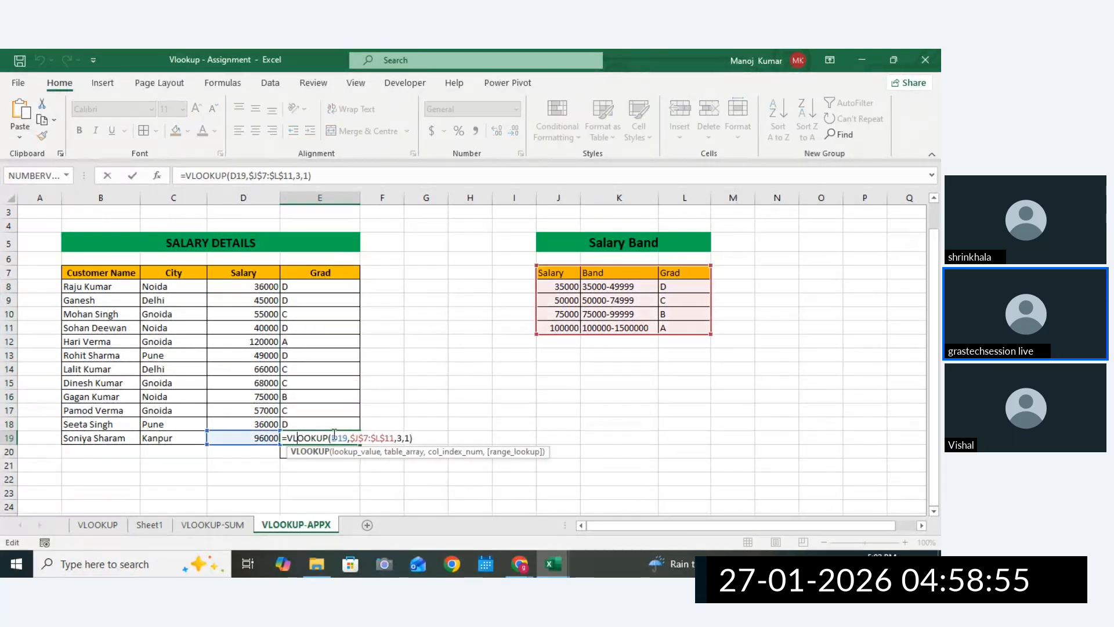
double_click(407, 438)
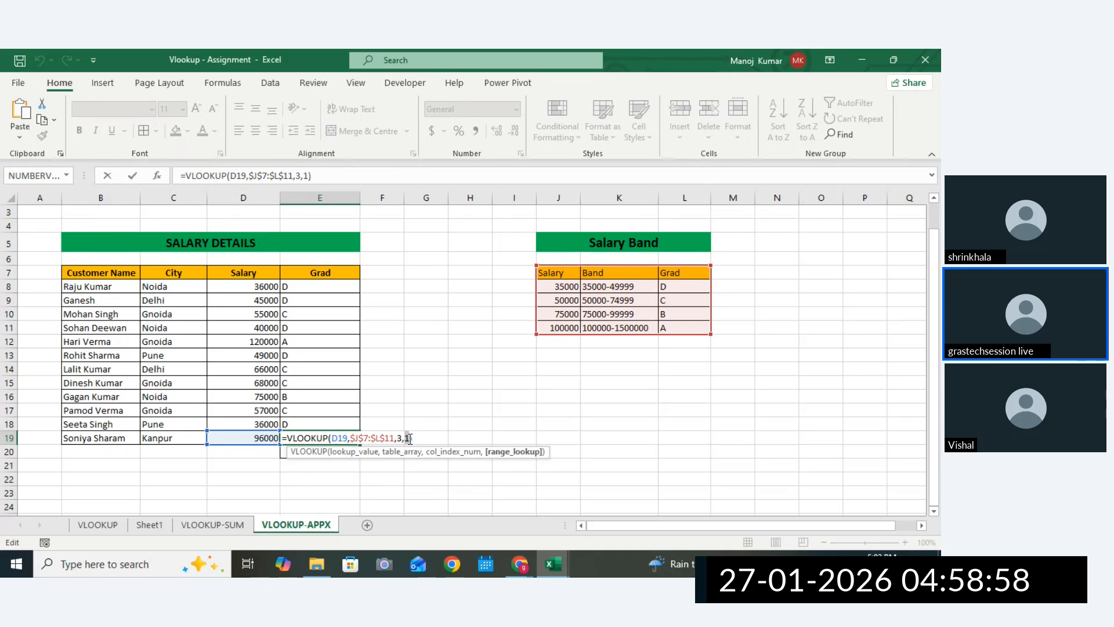
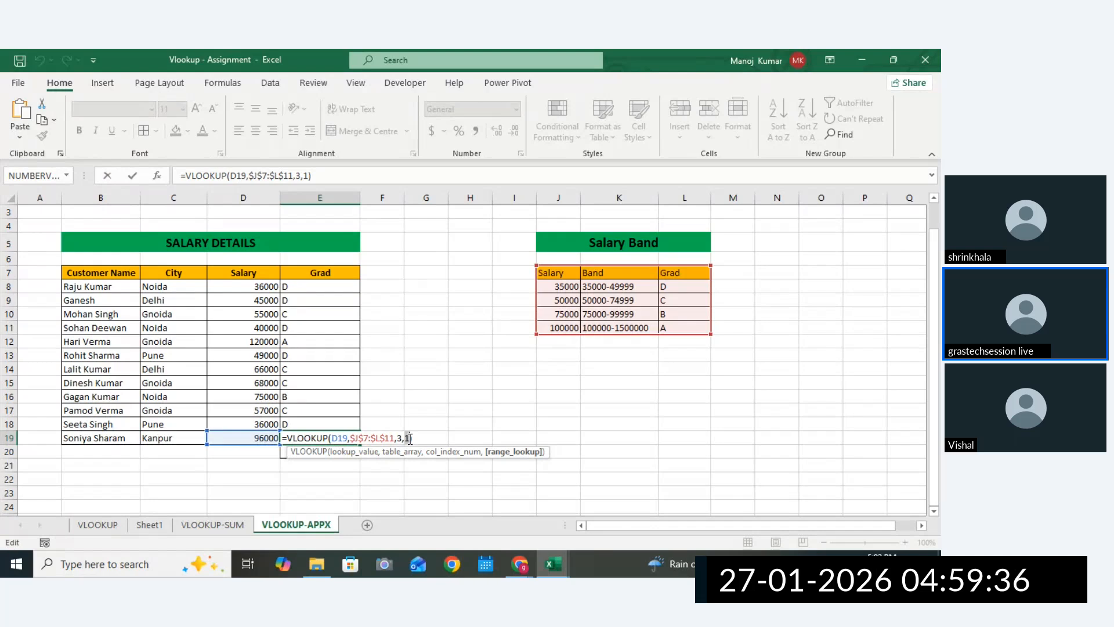
key("Return")
left_click(502, 357)
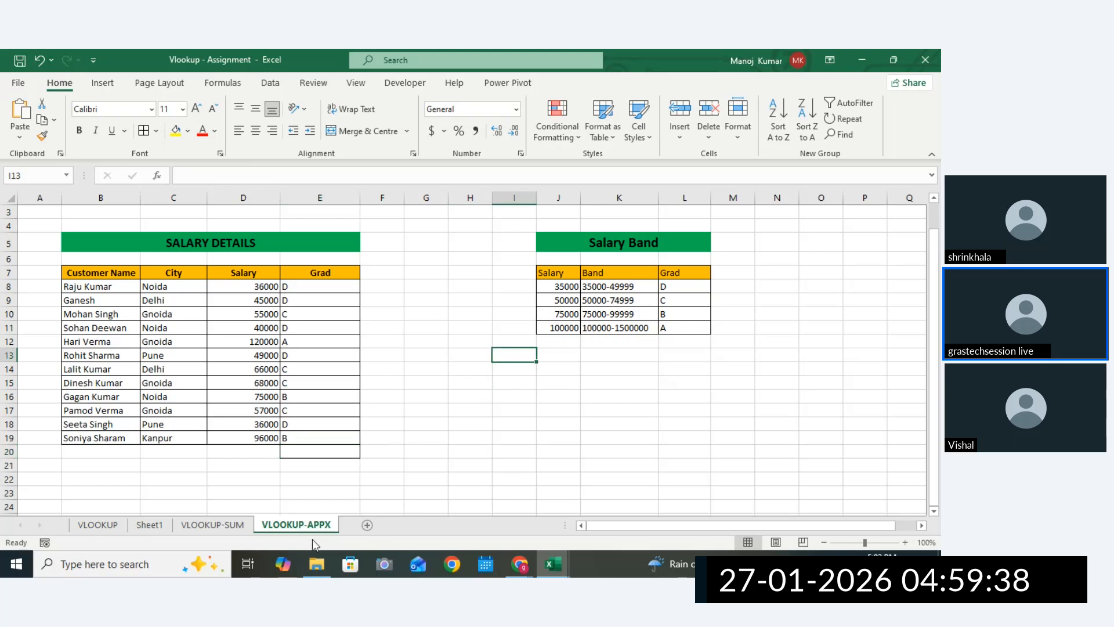
Switch to the Book1 workbook and review the VLOOKUP FUNCTIONS and WITH AGG FUNCTION headings on Sheet1.
left_click(212, 525)
left_click(149, 524)
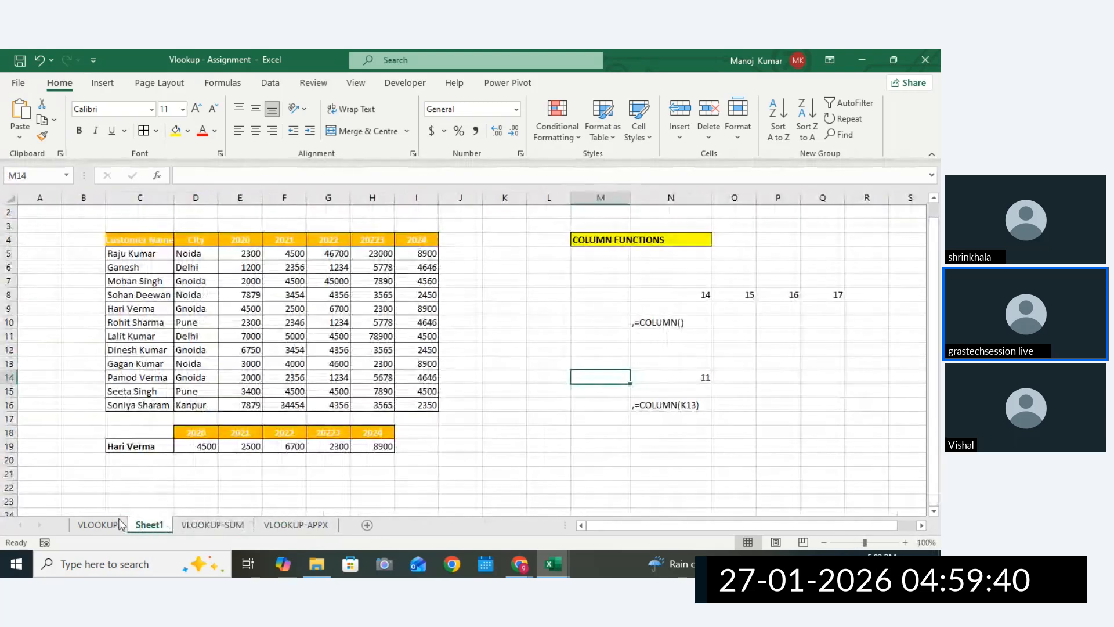
left_click(98, 512)
left_click(601, 336)
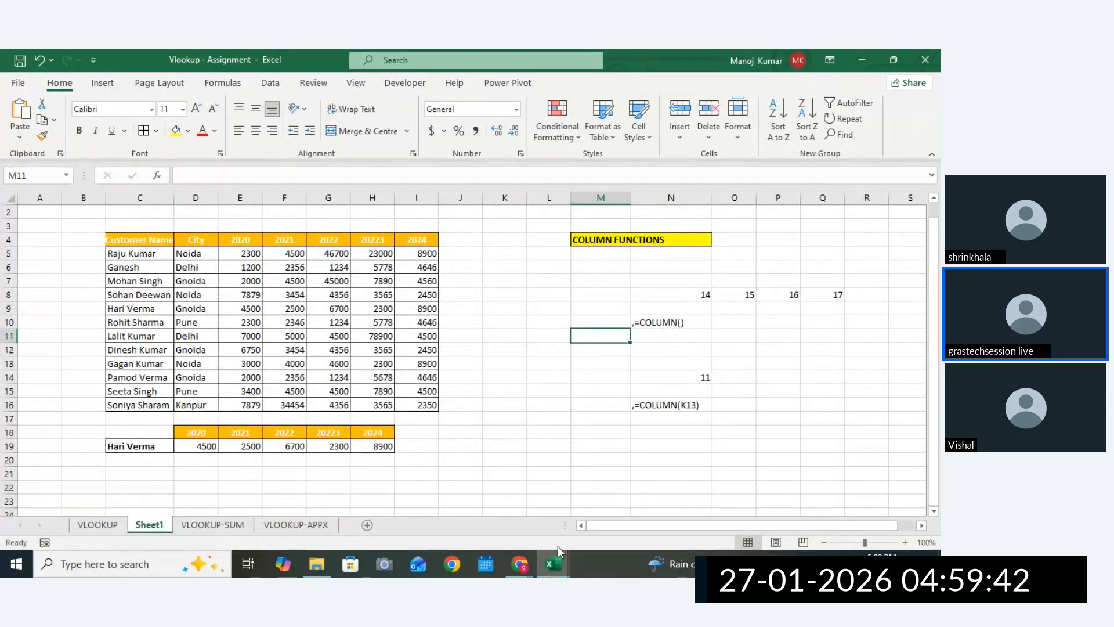
mouse_move(554, 563)
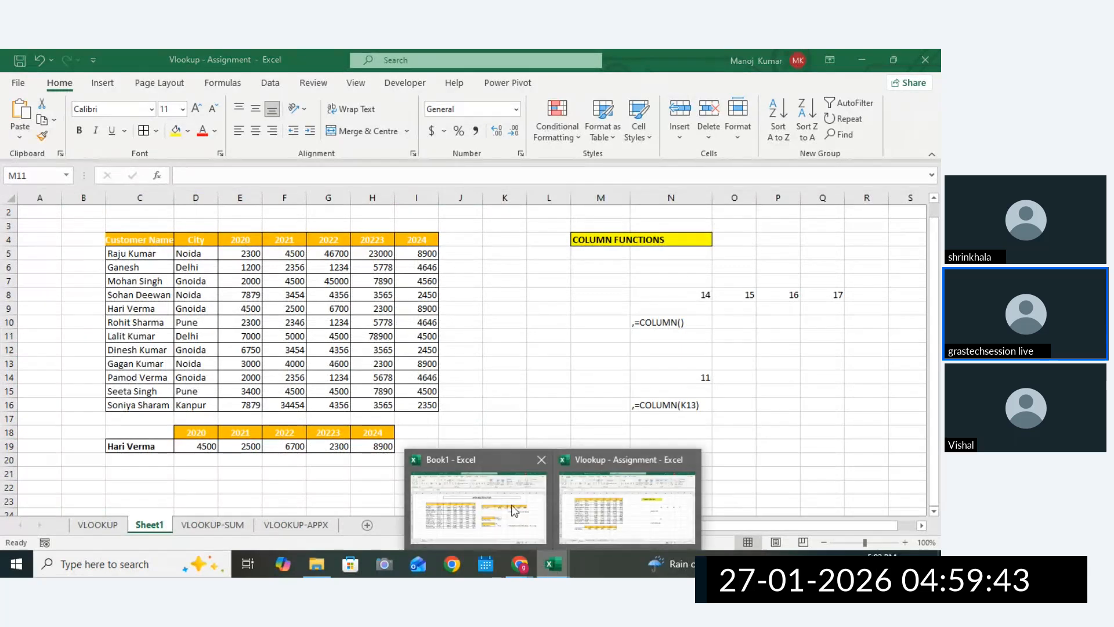
left_click(463, 497)
left_click(206, 493)
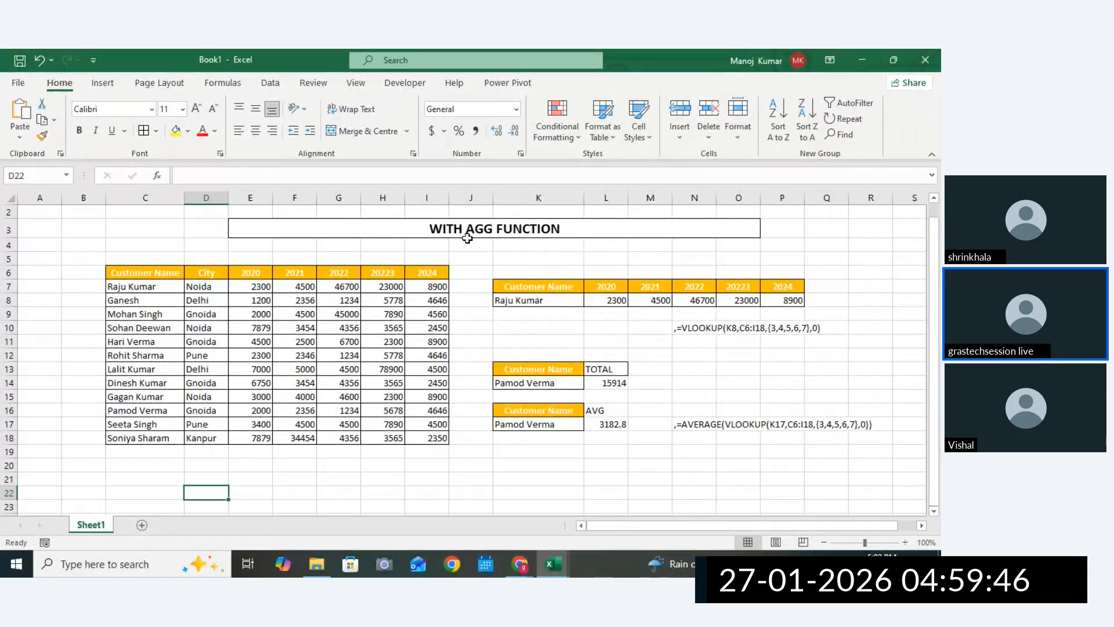
scroll(935, 340, "up", 1)
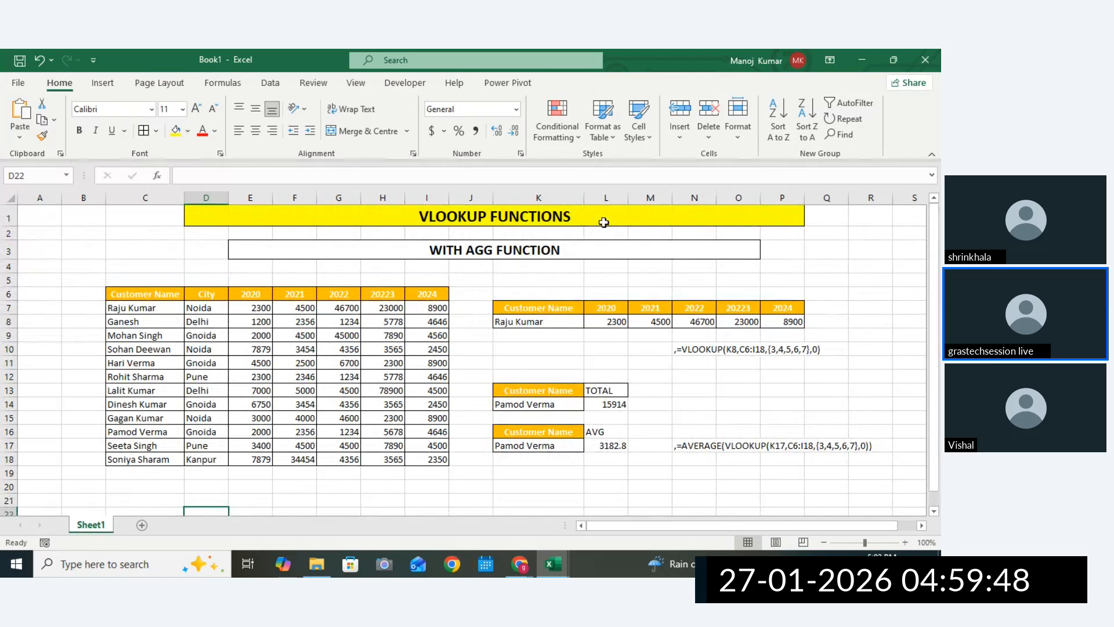
left_click_drag(603, 222, 593, 246)
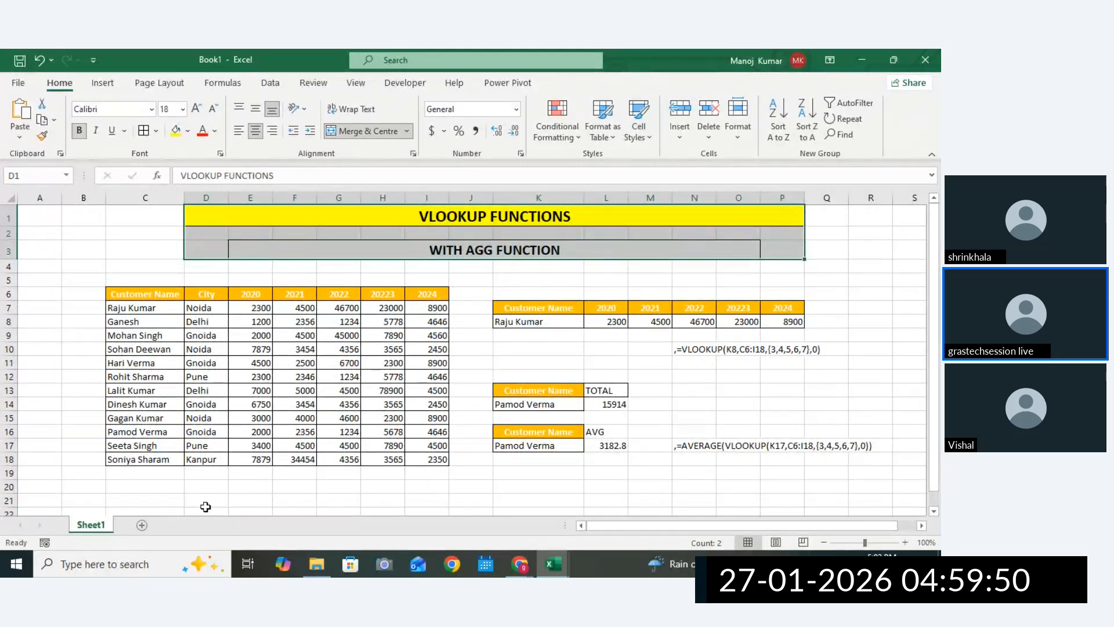
Add a new sheet to Book1 and merge and centre cells C1:Q2 on it.
left_click(141, 525)
left_click(260, 350)
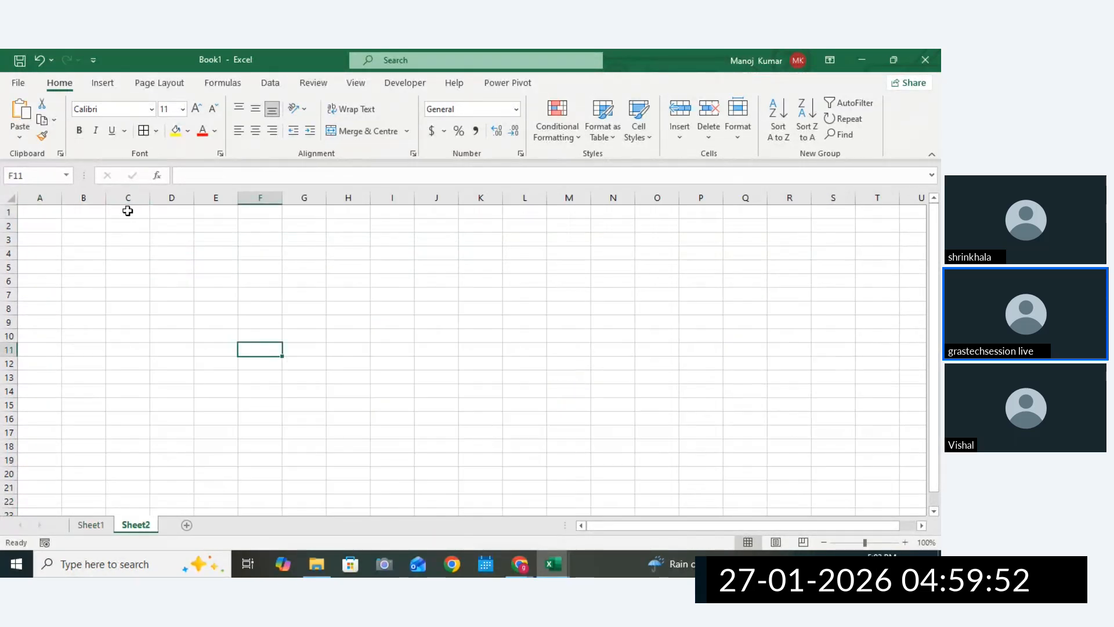
left_click_drag(128, 211, 729, 226)
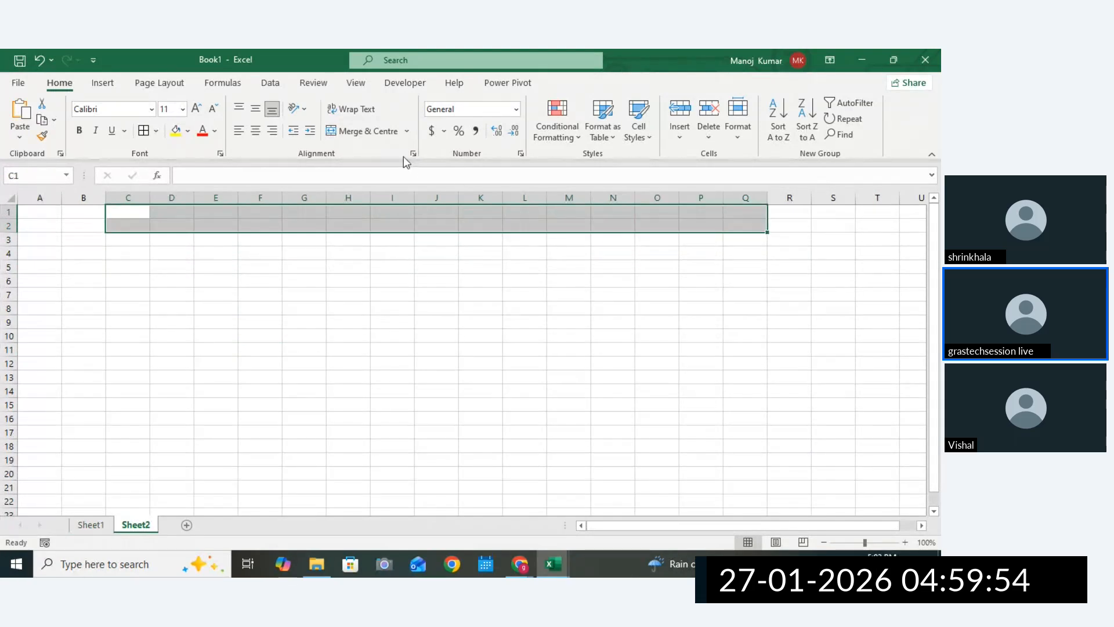
left_click(371, 130)
Copy the VLOOKUP FUNCTIONS heading from Sheet1 and return to Sheet2.
left_click(90, 524)
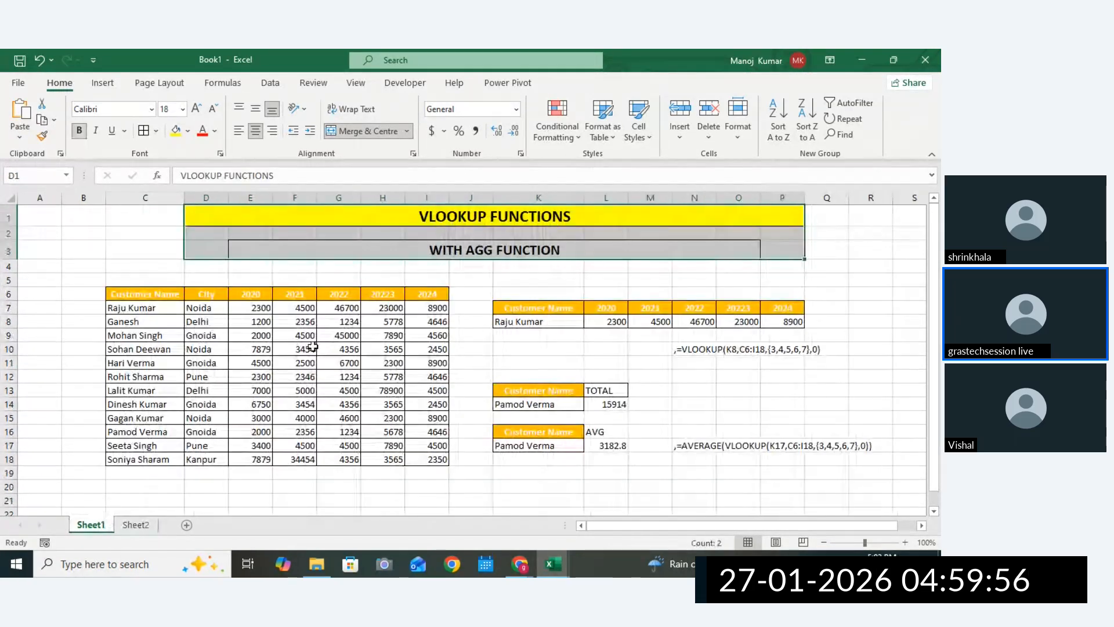
left_click(452, 217)
key("ctrl+c")
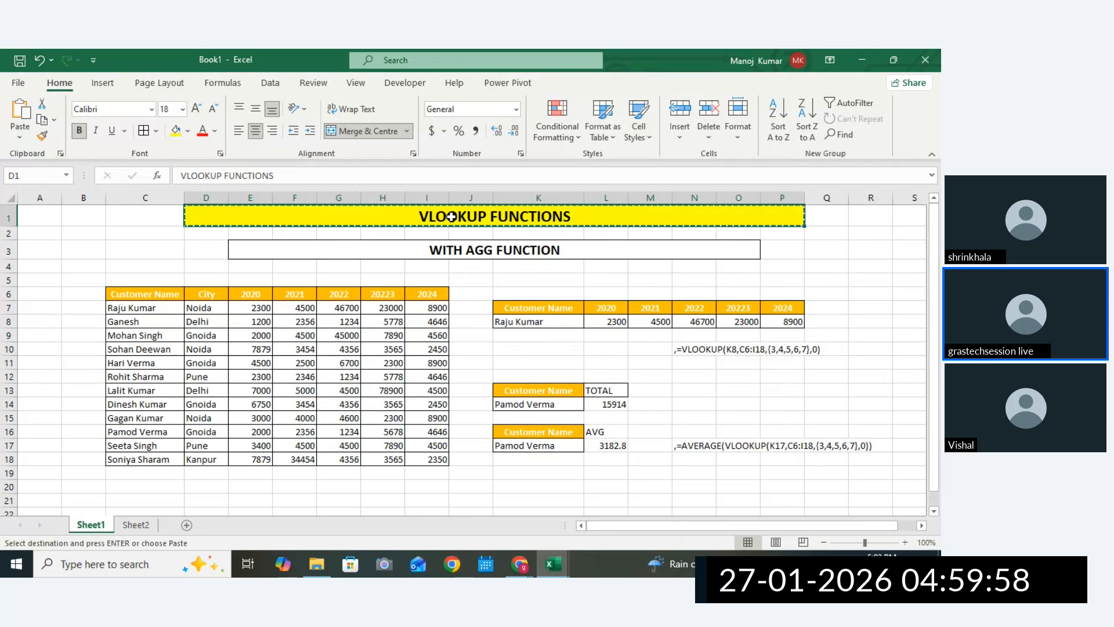
left_click(135, 524)
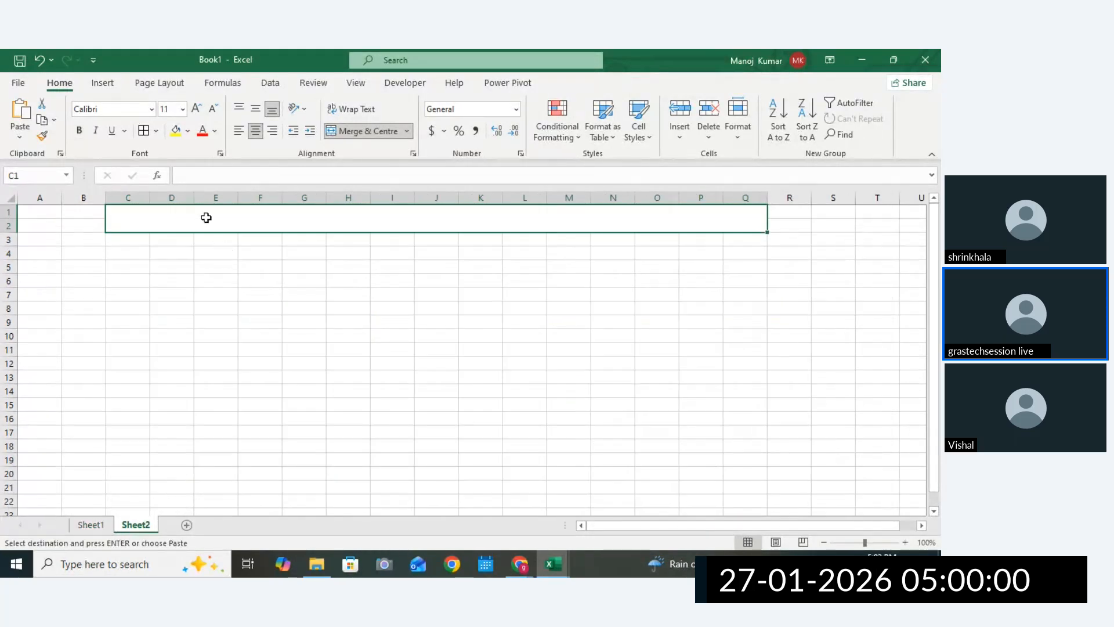
Undo the C1:Q2 merge and paste the copied VLOOKUP FUNCTIONS heading at C1 of Book1's Sheet2.
left_click(475, 345)
left_click(43, 59)
left_click(43, 59)
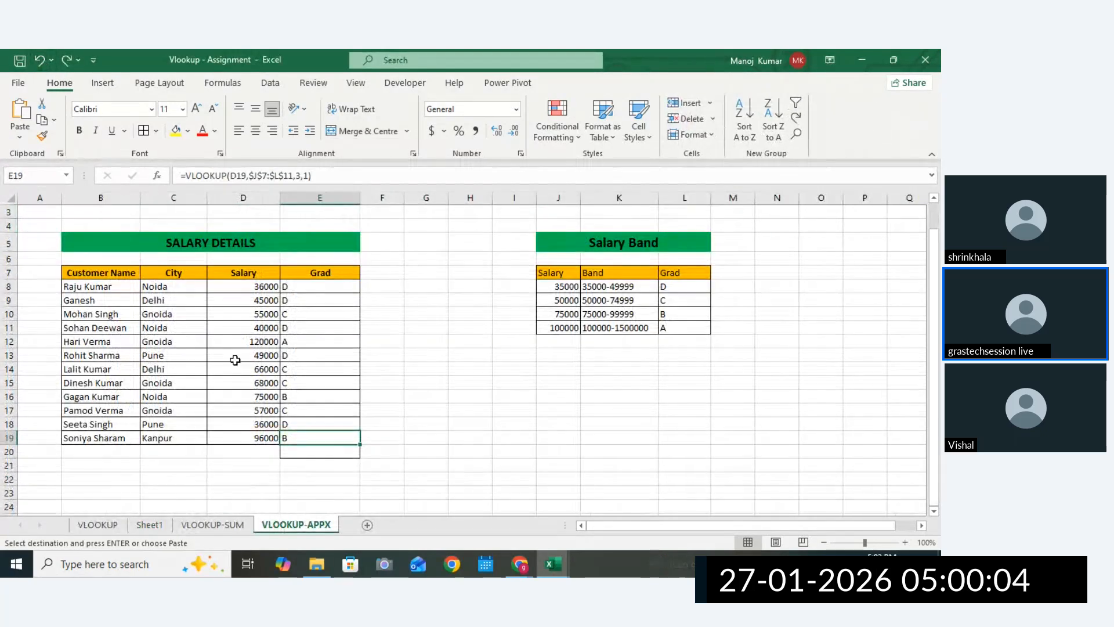
mouse_move(553, 564)
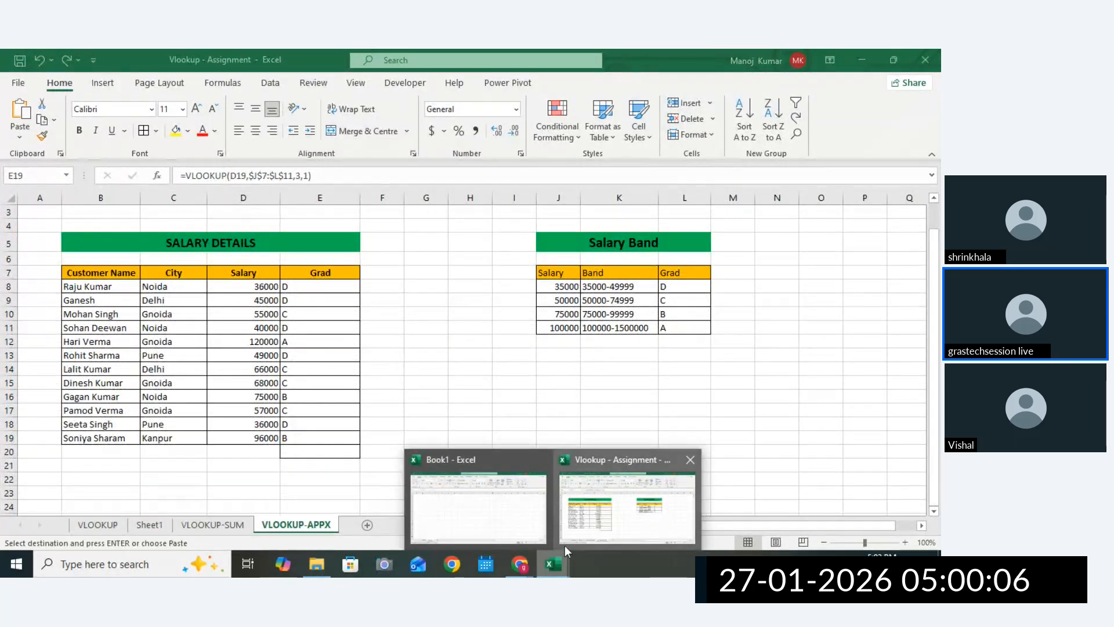
left_click(475, 497)
key("ctrl+v")
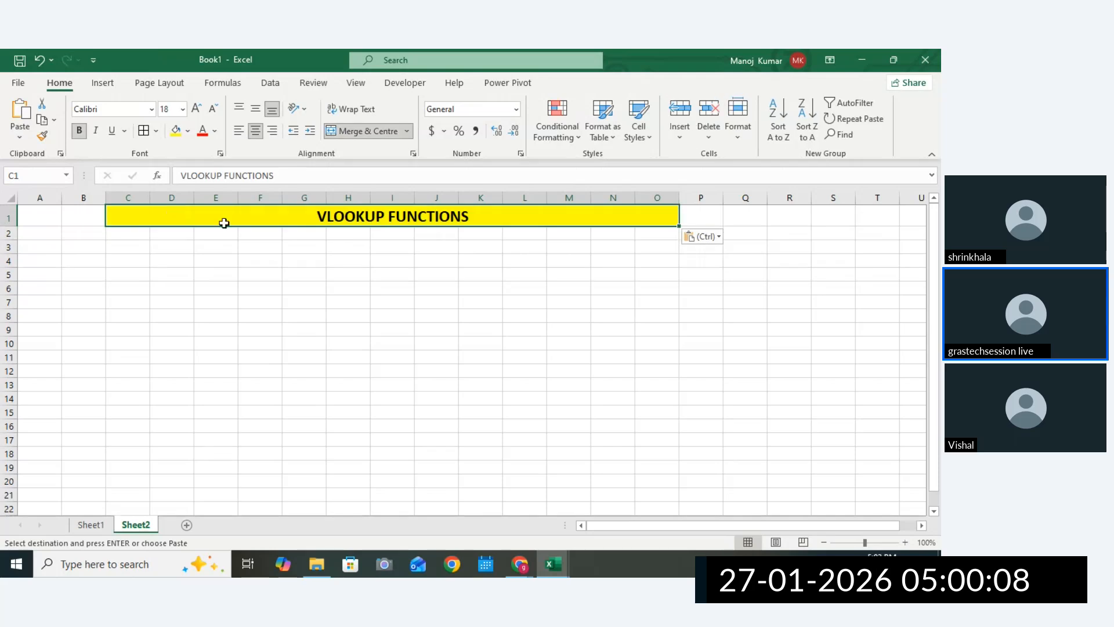
Change the pasted heading on Sheet2 to HLOOKUP FUNCTIONS.
double_click(327, 215)
key("BackSpace")
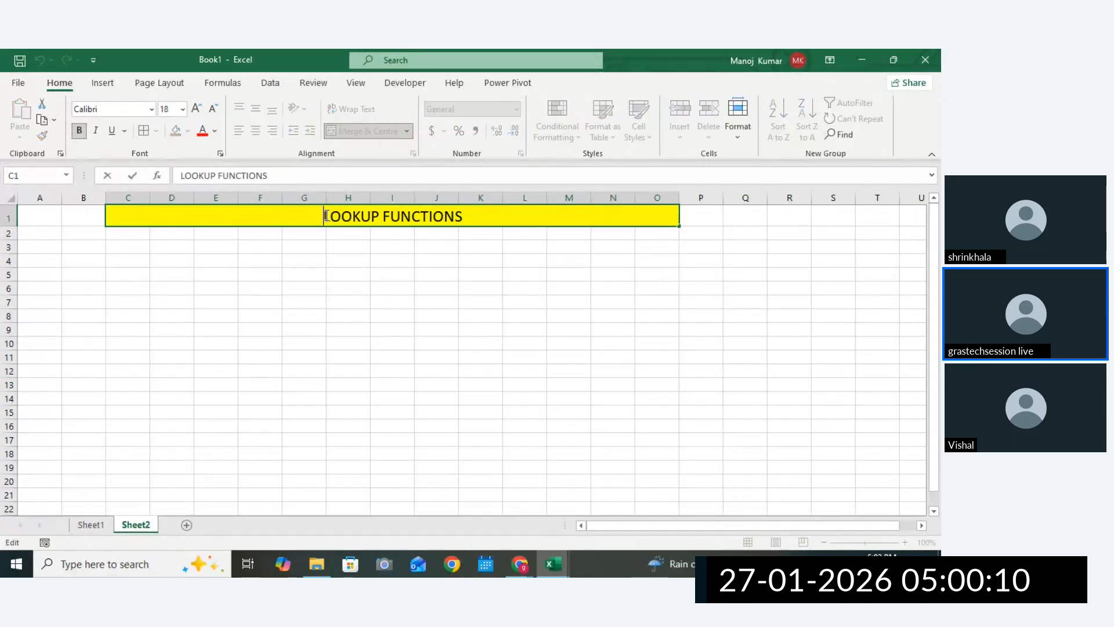
type("H")
left_click(464, 312)
left_click(397, 220)
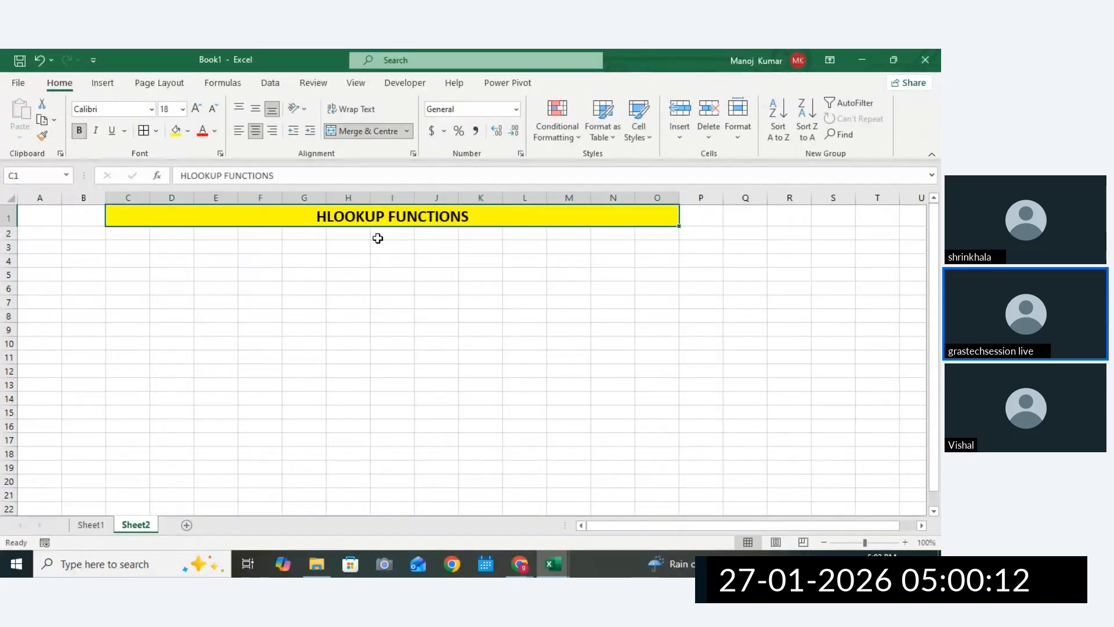
Merge and centre cells E3:M3 below the heading and increase their font size to 18.
left_click_drag(222, 244, 586, 248)
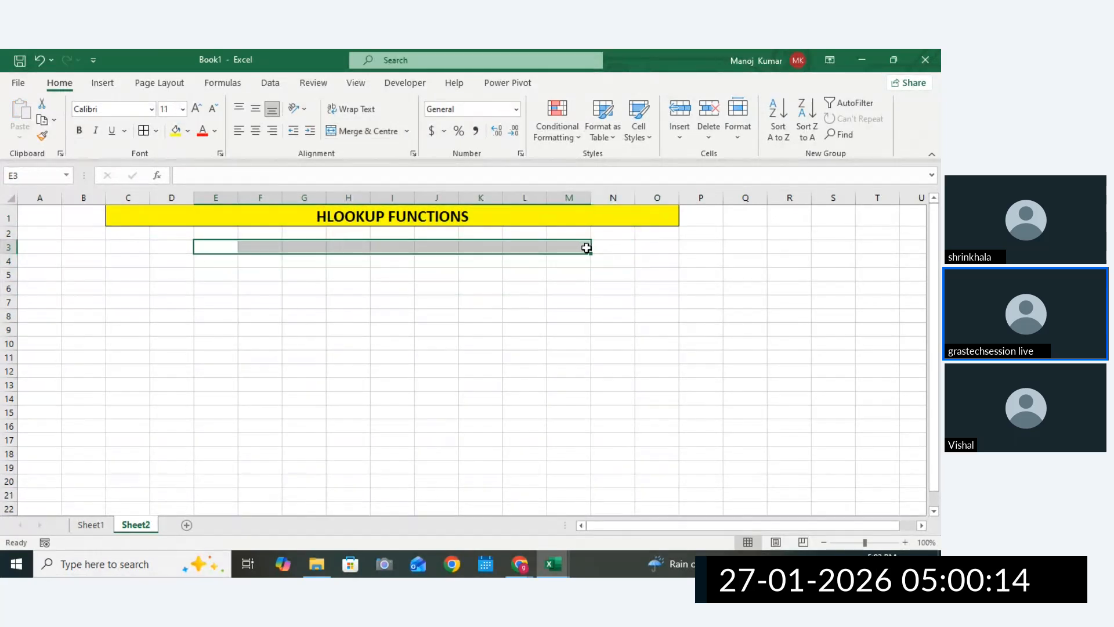
left_click(363, 131)
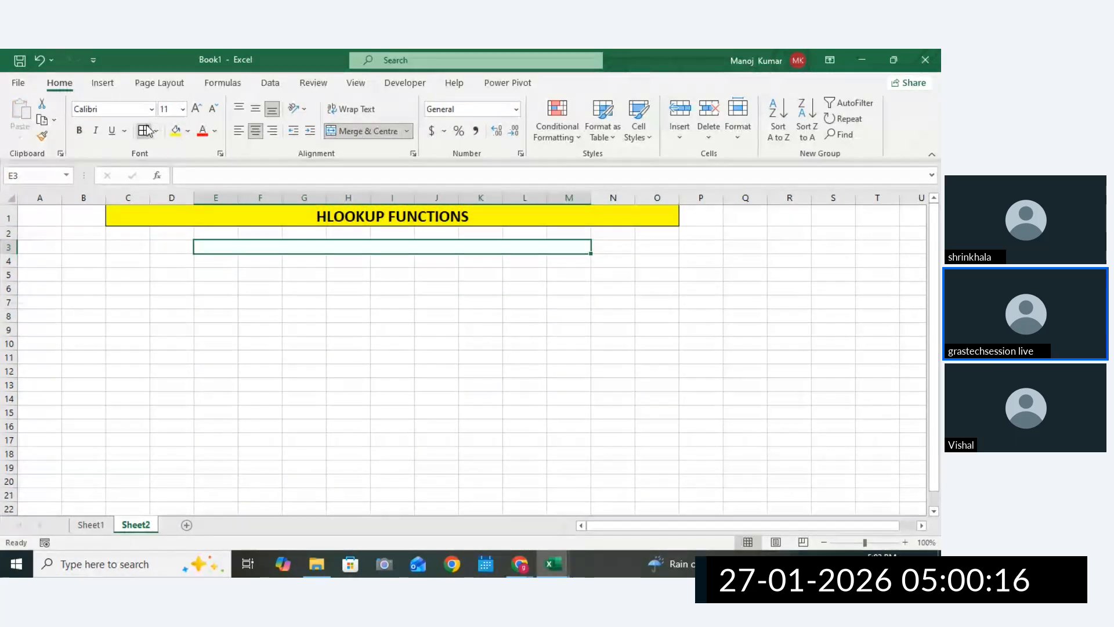
left_click(197, 109)
left_click(198, 109)
left_click(197, 109)
left_click(197, 109)
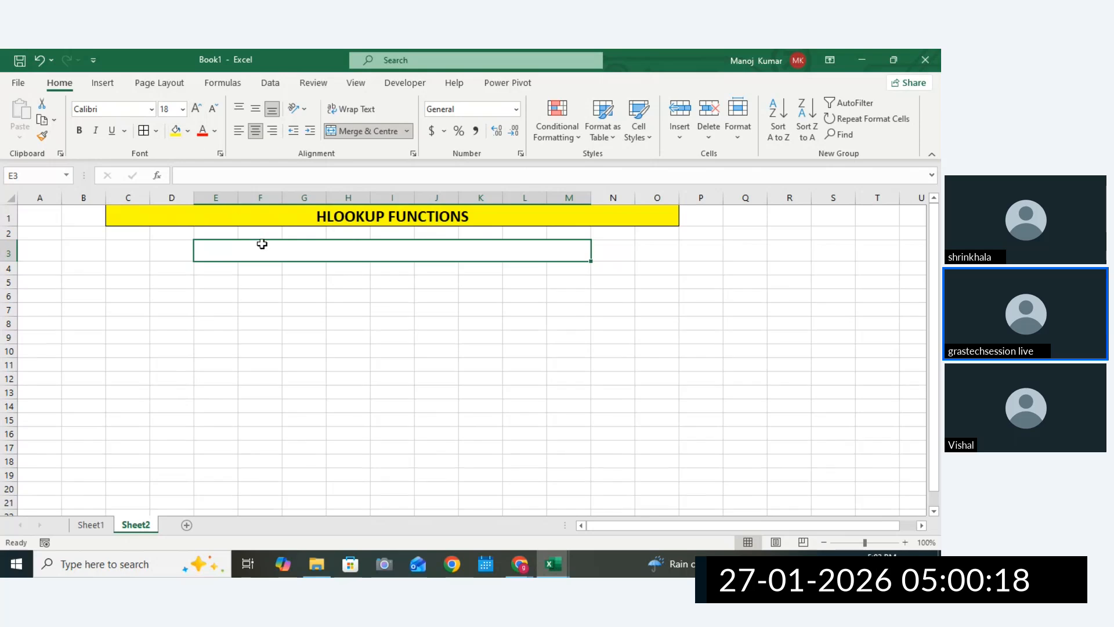
Enter HORIZONTAL LOOKUP in the merged cell E3:M3, make it bold and give it a border.
double_click(264, 246)
type("HL")
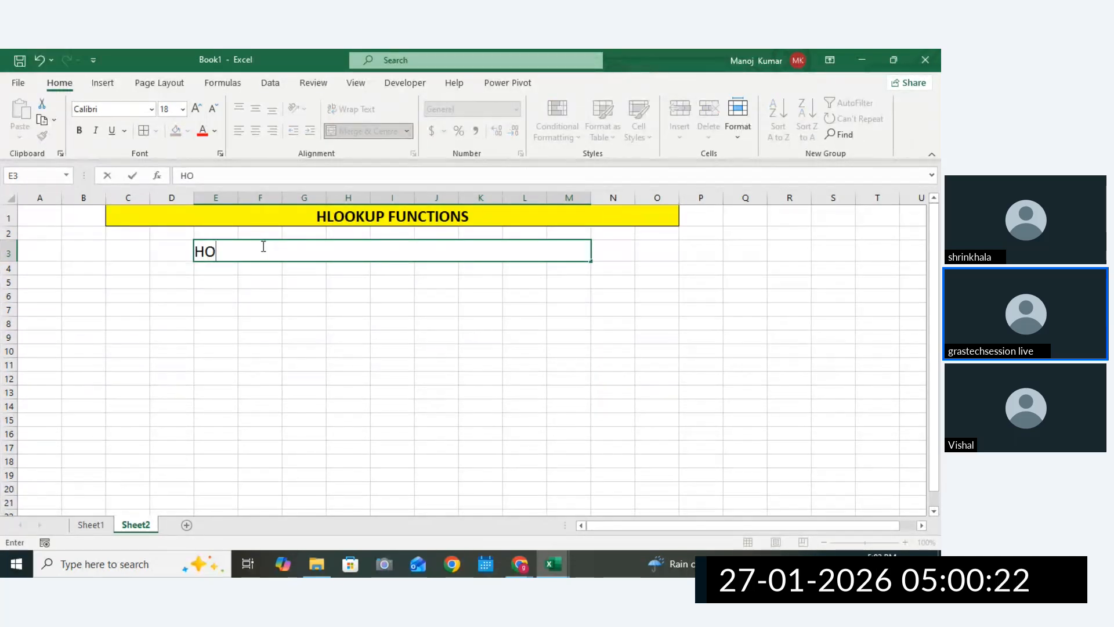
type("RIZONTAL")
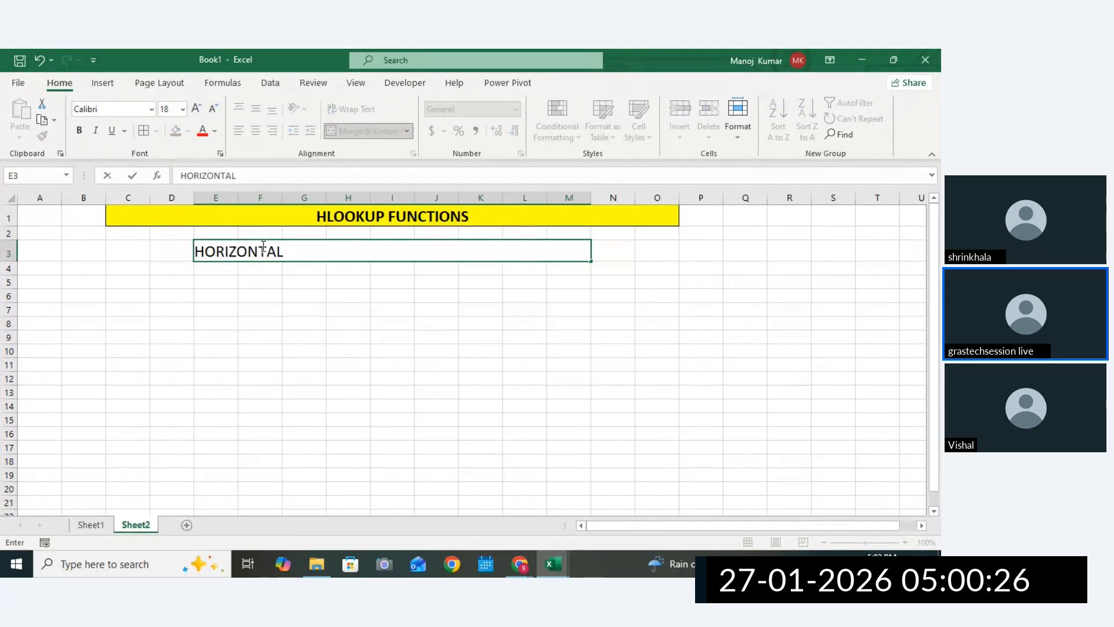
type(" LOOKUP")
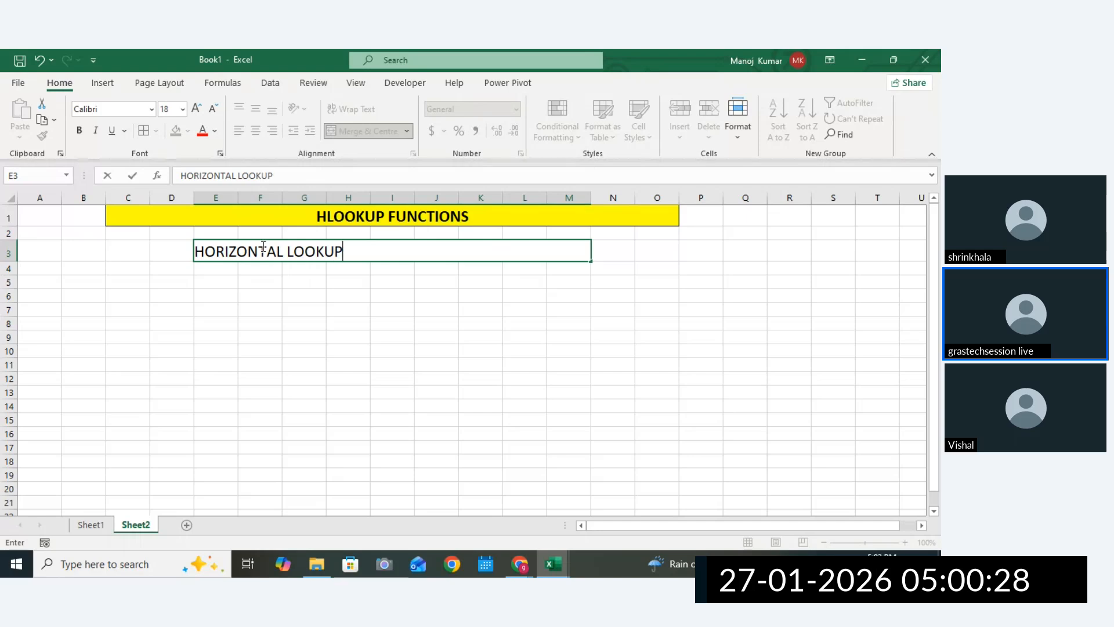
left_click(339, 295)
left_click(351, 251)
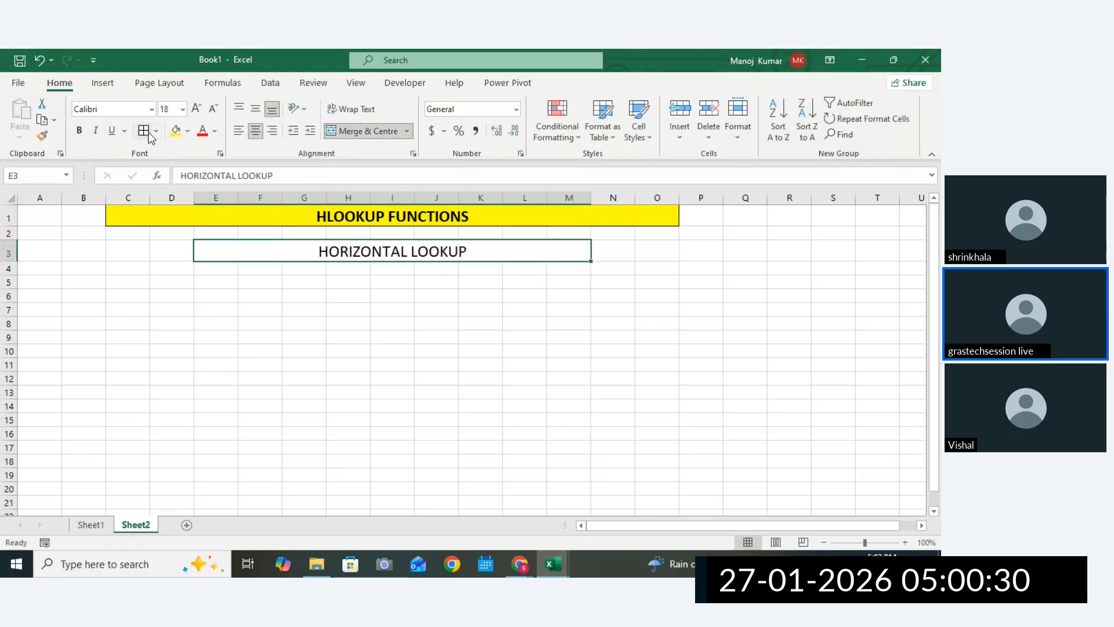
left_click(79, 130)
left_click(447, 346)
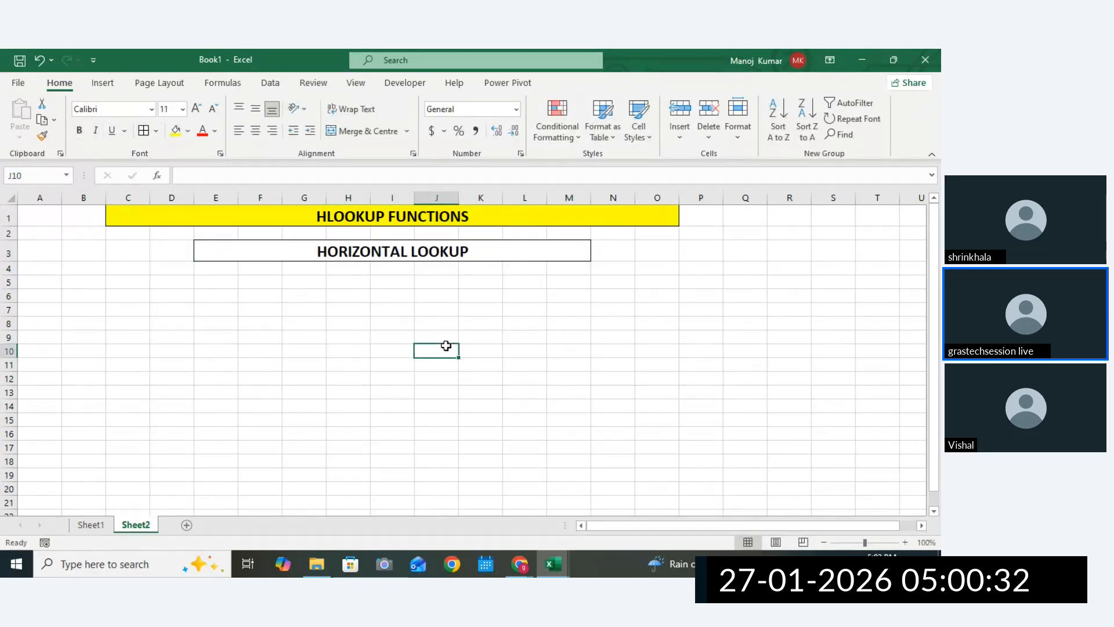
Enter the labels TABLE in cell E6 and VERTICAL in cell G7.
left_click(214, 294)
type("TABLE")
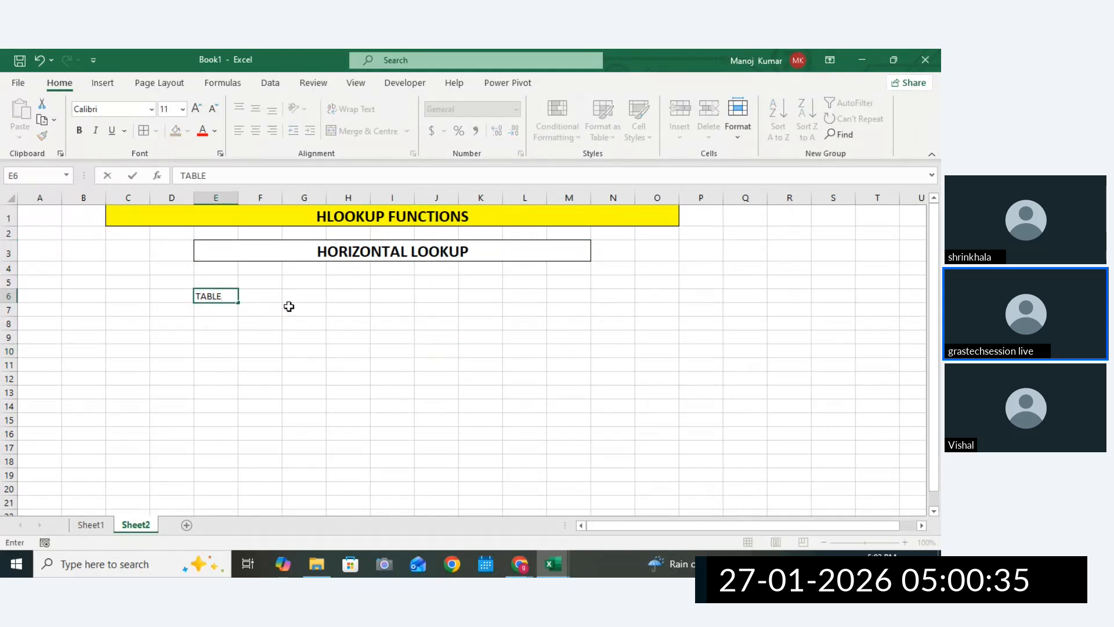
left_click(289, 307)
type("V")
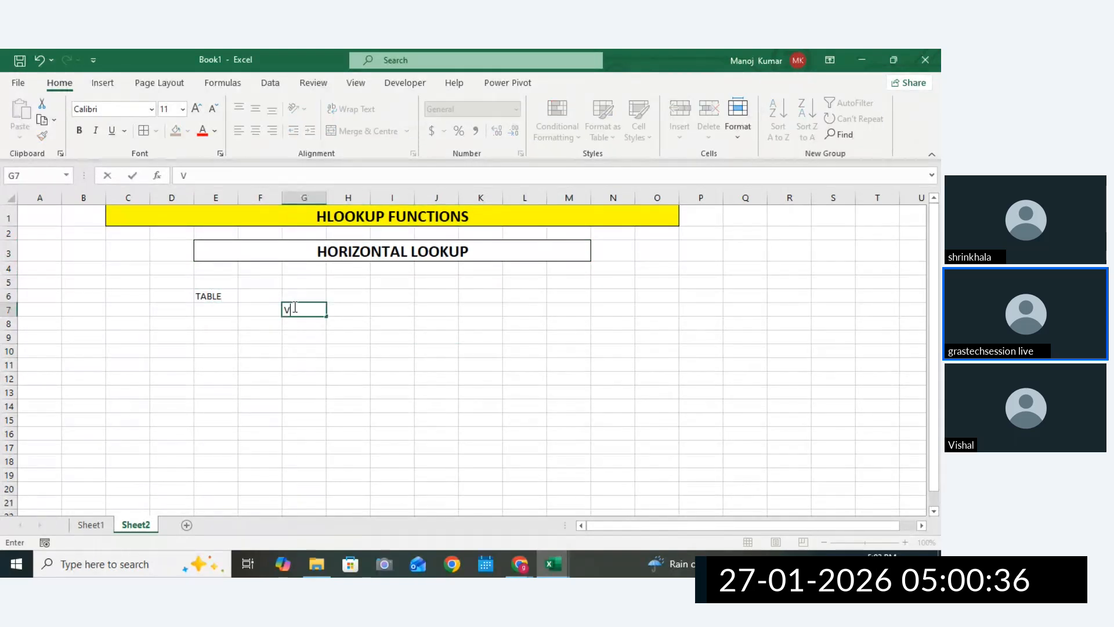
type("ERTICAL")
left_click(348, 324)
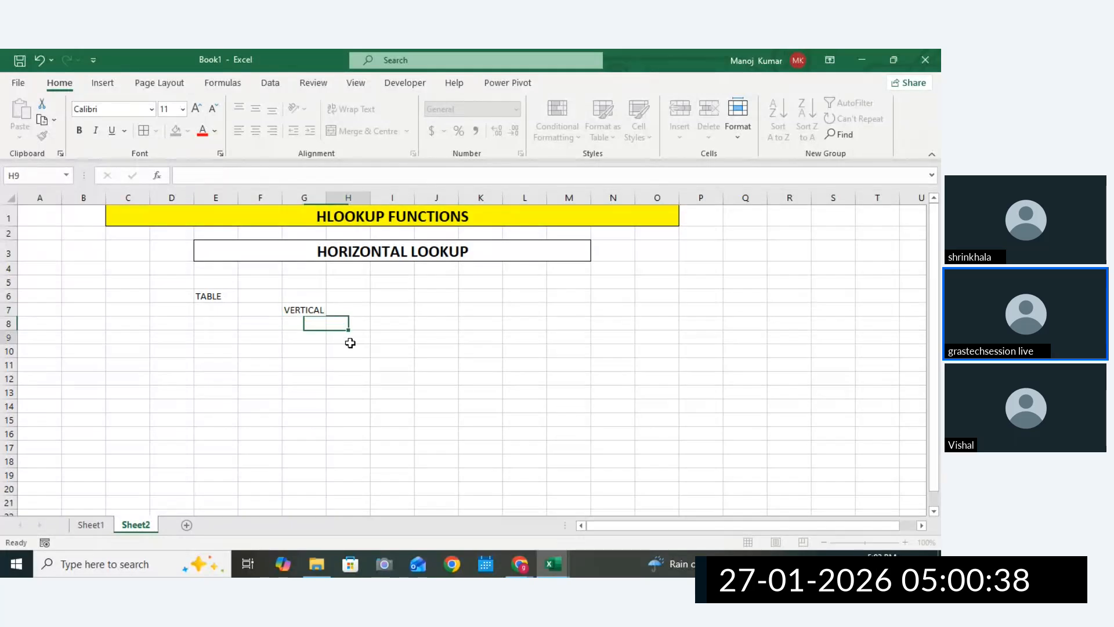
Fill cells J7:J13 beside the VERTICAL label with the number series 1 to 7.
left_click(418, 312)
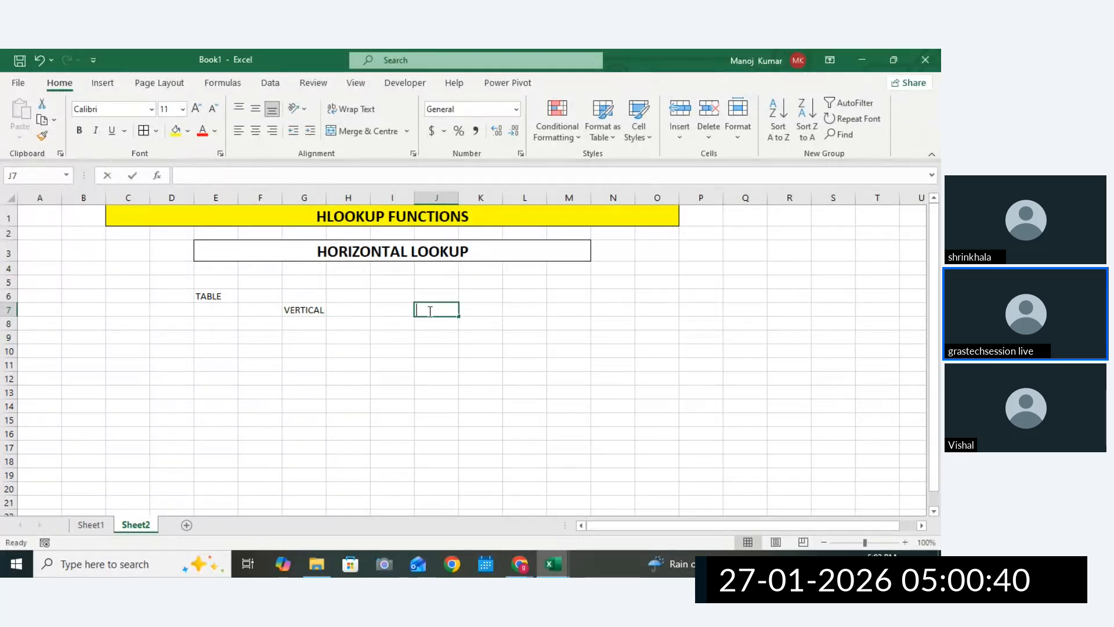
type("1")
key("Return")
type("2")
left_click(525, 336)
left_click_drag(454, 312, 589, 403)
left_click_drag(585, 355, 458, 405)
left_click(522, 378)
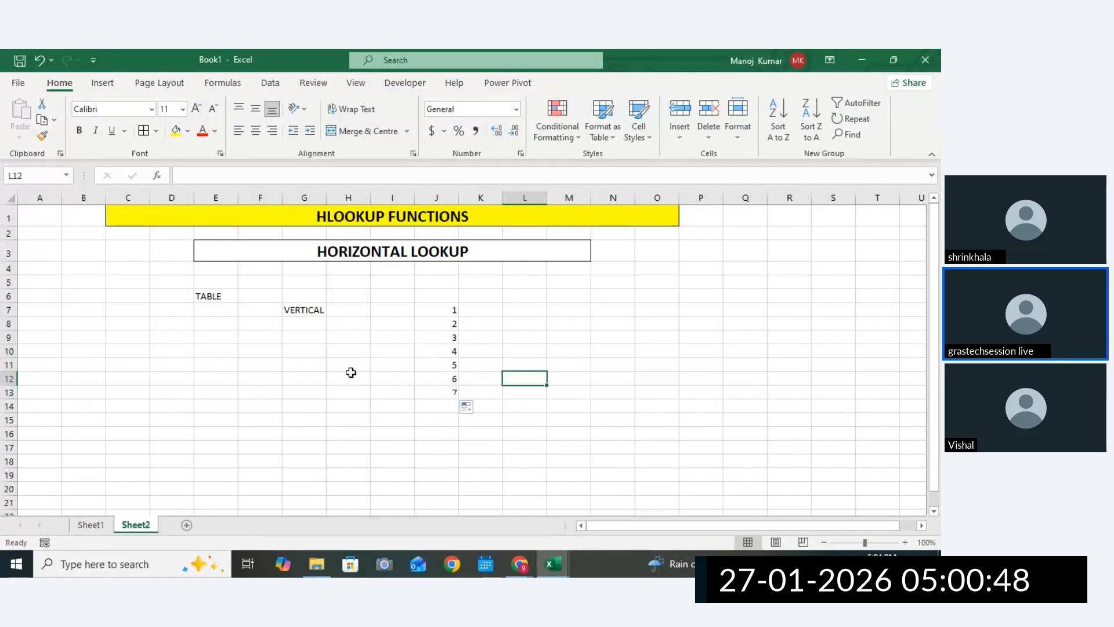
Enter the label HORIZONTAL in cell G17.
left_click(319, 373)
left_click(303, 421)
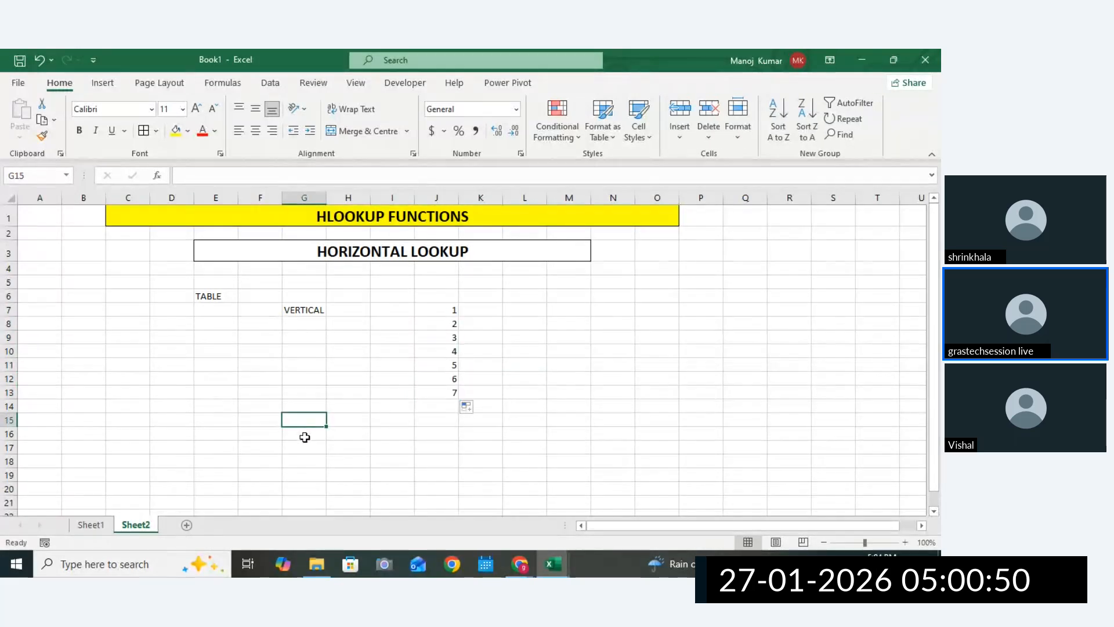
left_click(302, 444)
type("HO")
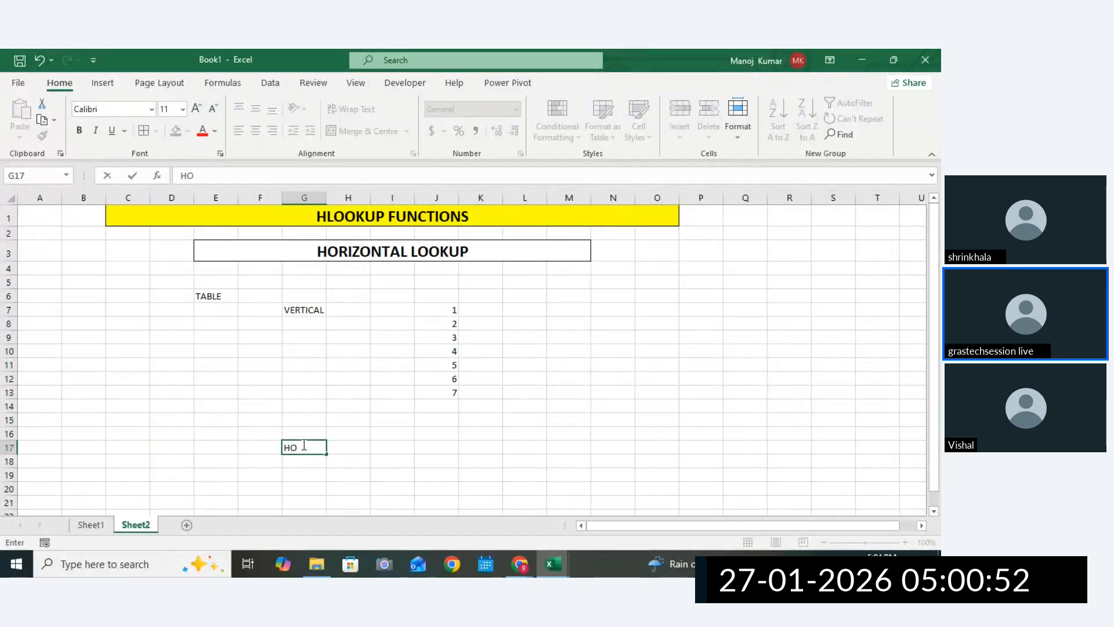
type("RO")
type("ZONTAL")
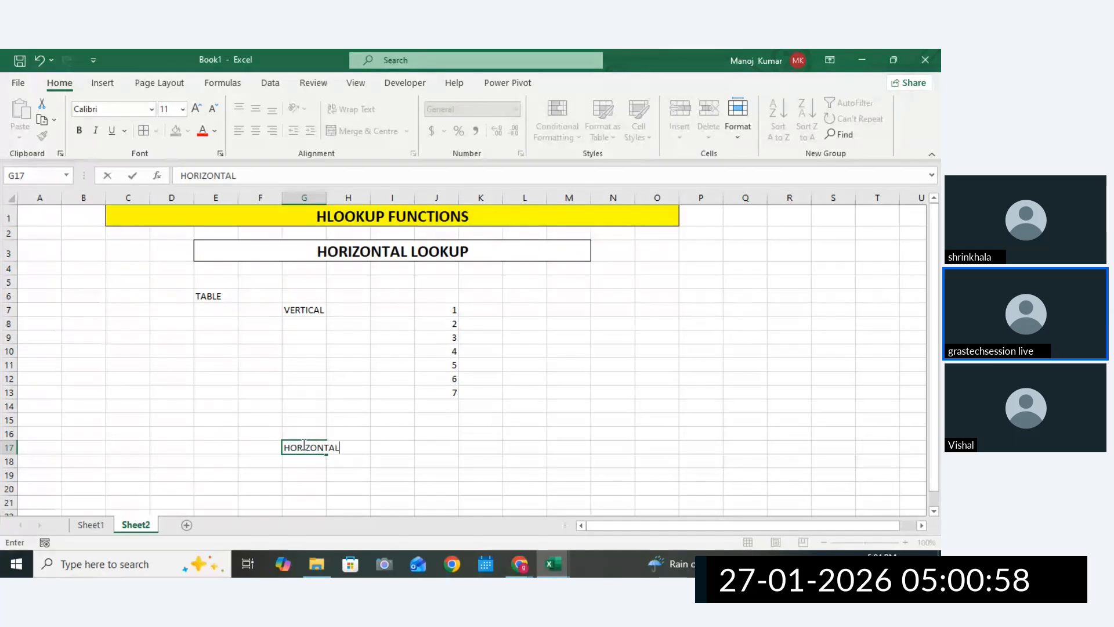
Fill cells J17:P17 with the number series 1 to 7 and widen column G to fit the HORIZONTAL label.
left_click(432, 450)
type("1")
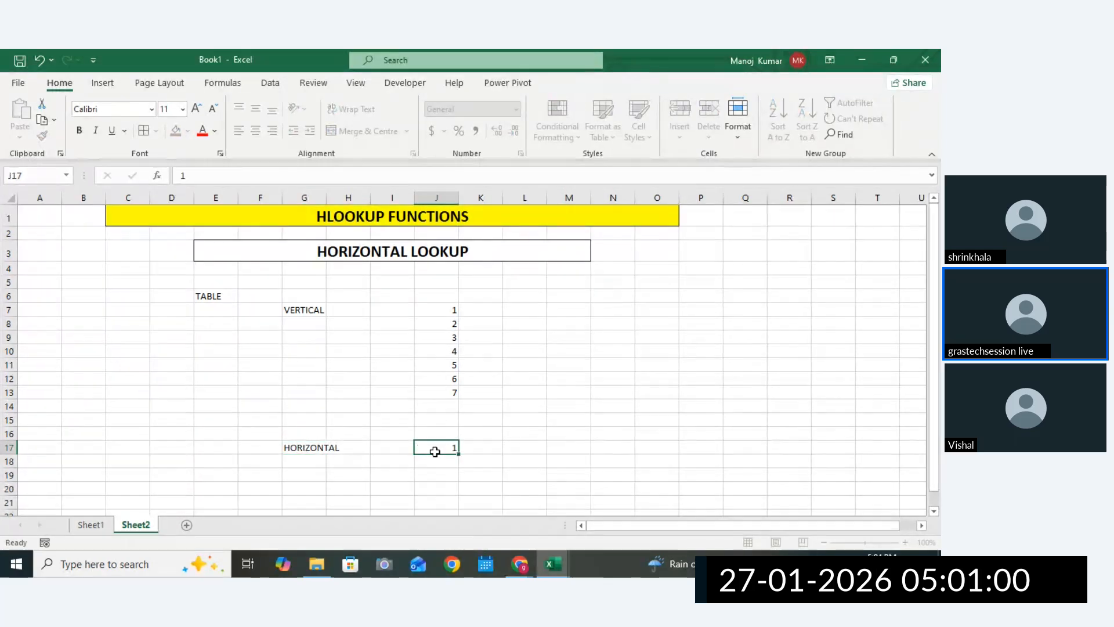
key("Tab")
type("2")
key("Return")
left_click_drag(455, 450, 726, 451)
left_click(728, 448)
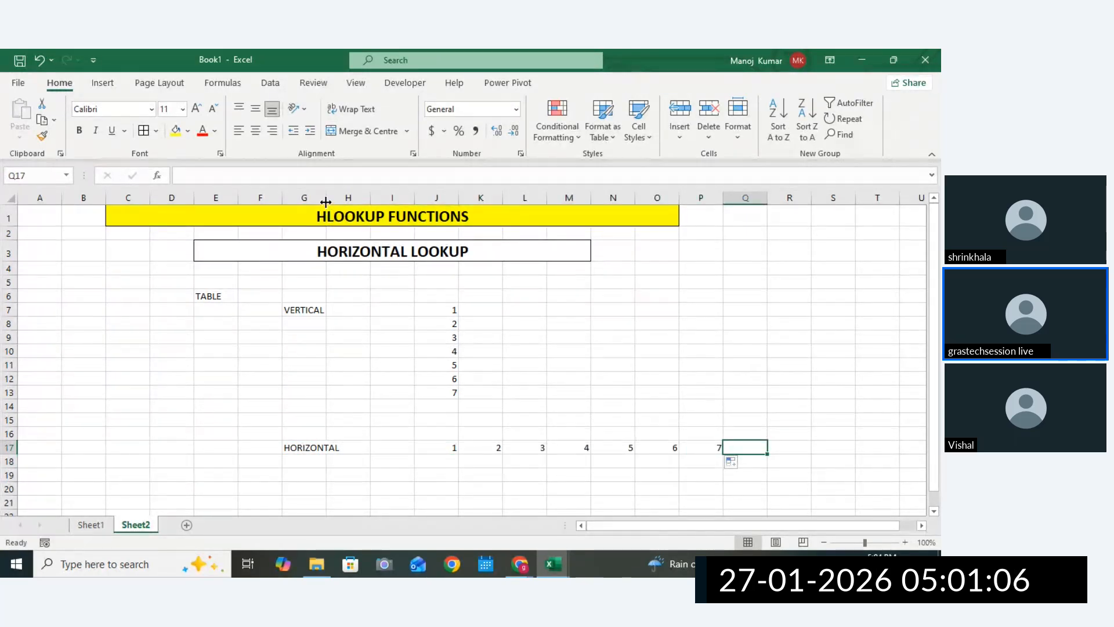
left_click_drag(325, 202, 356, 197)
left_click(423, 351)
Apply all borders to the number ranges J17:P17 and J7:J13 and to the HORIZONTAL and VERTICAL labels.
left_click_drag(464, 310, 500, 391)
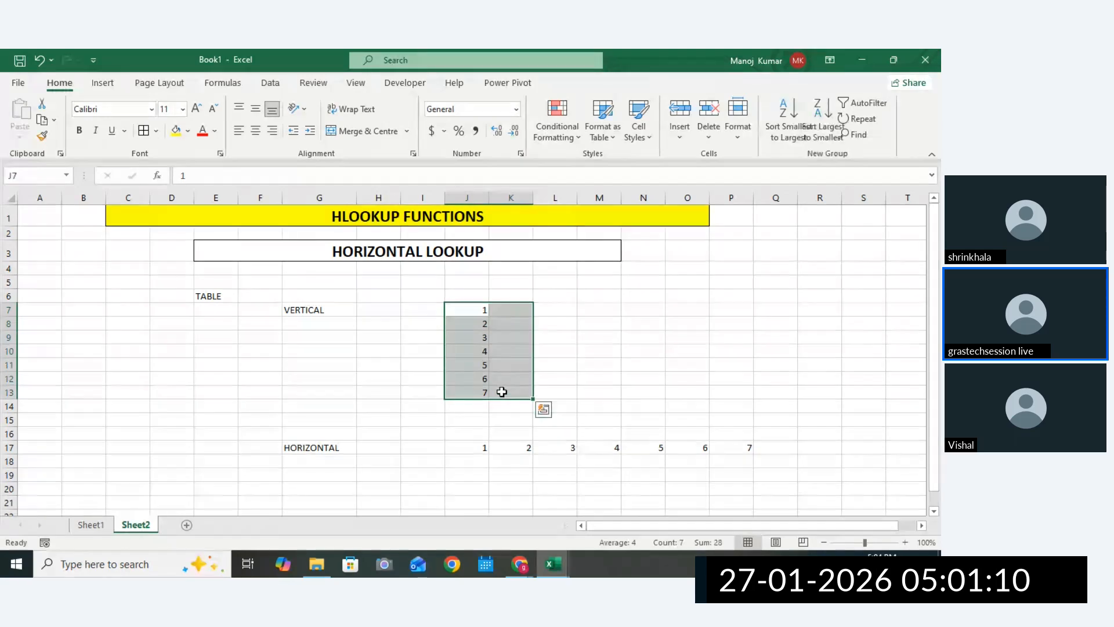
left_click_drag(460, 448, 736, 445)
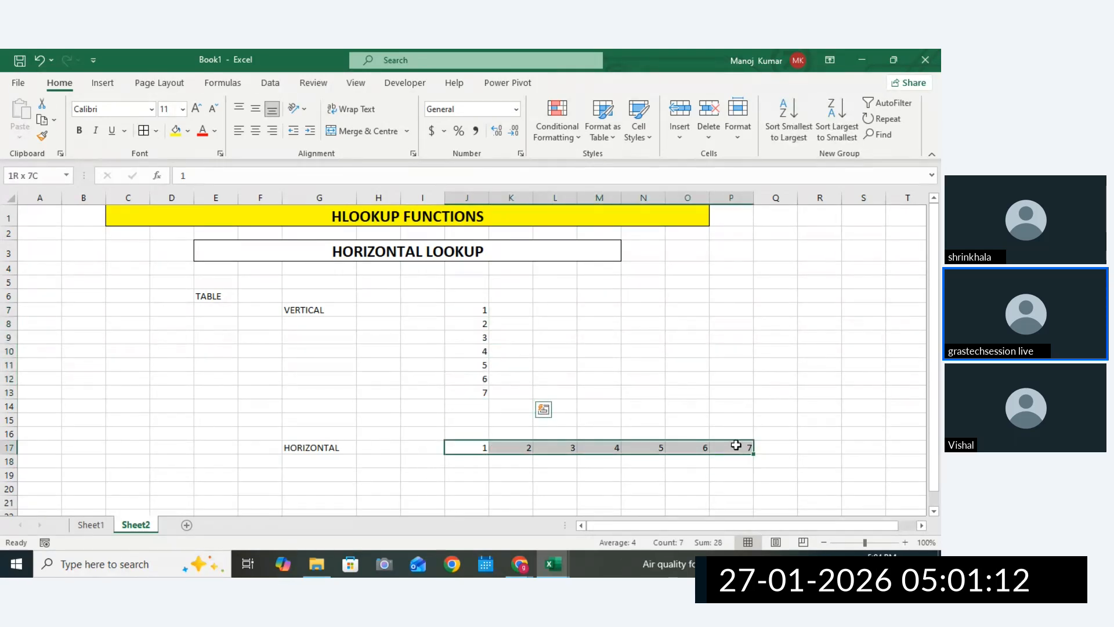
left_click(151, 133)
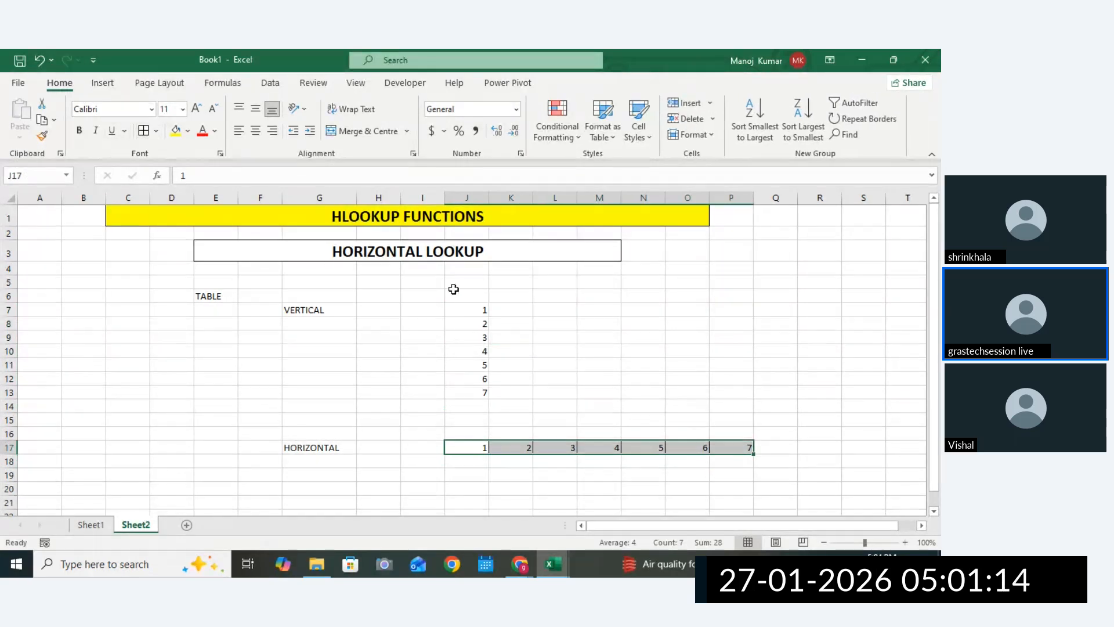
left_click(500, 255)
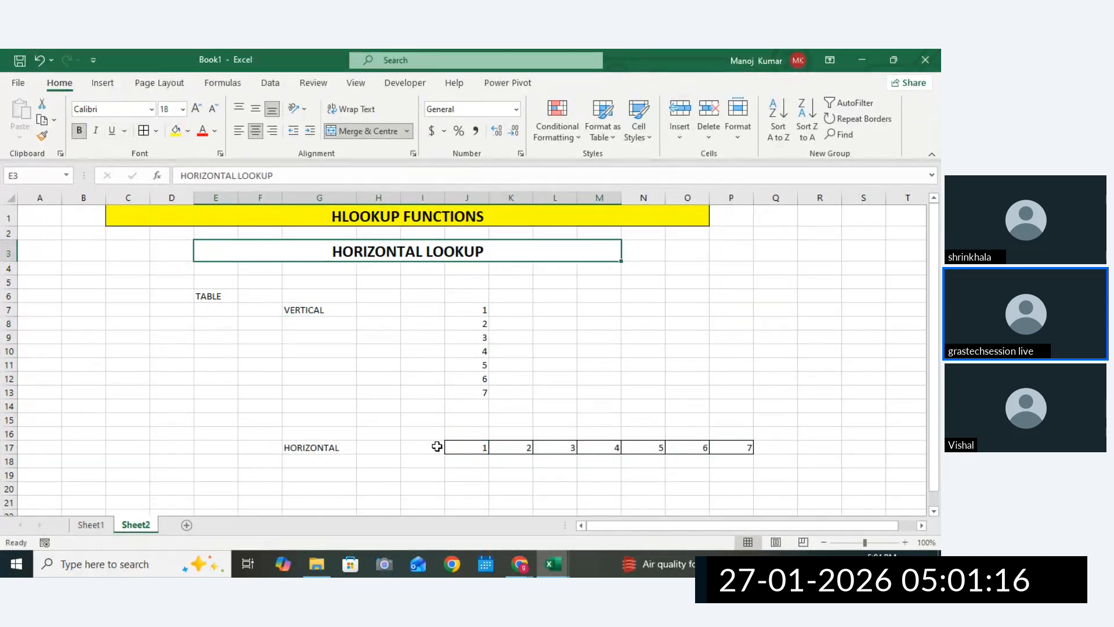
left_click(316, 449)
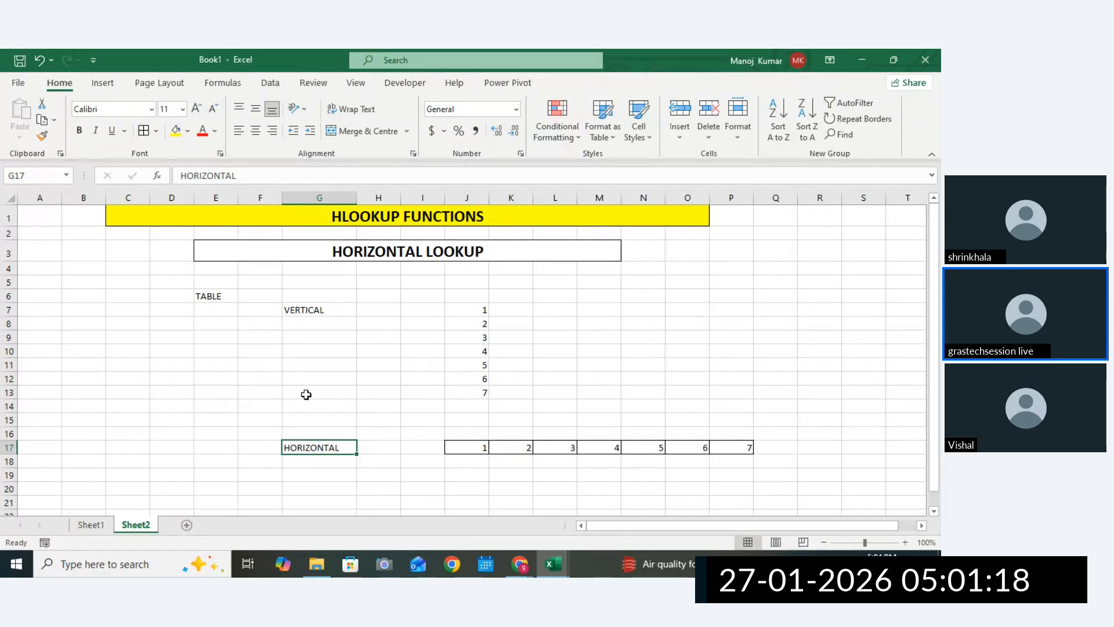
left_click(329, 313)
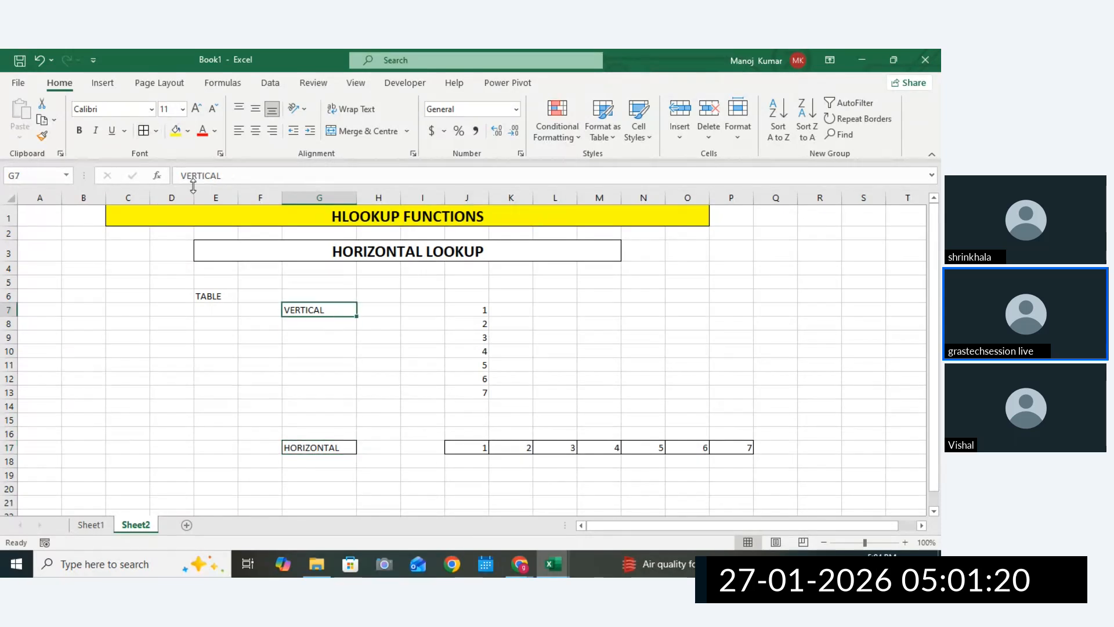
left_click_drag(479, 316, 473, 393)
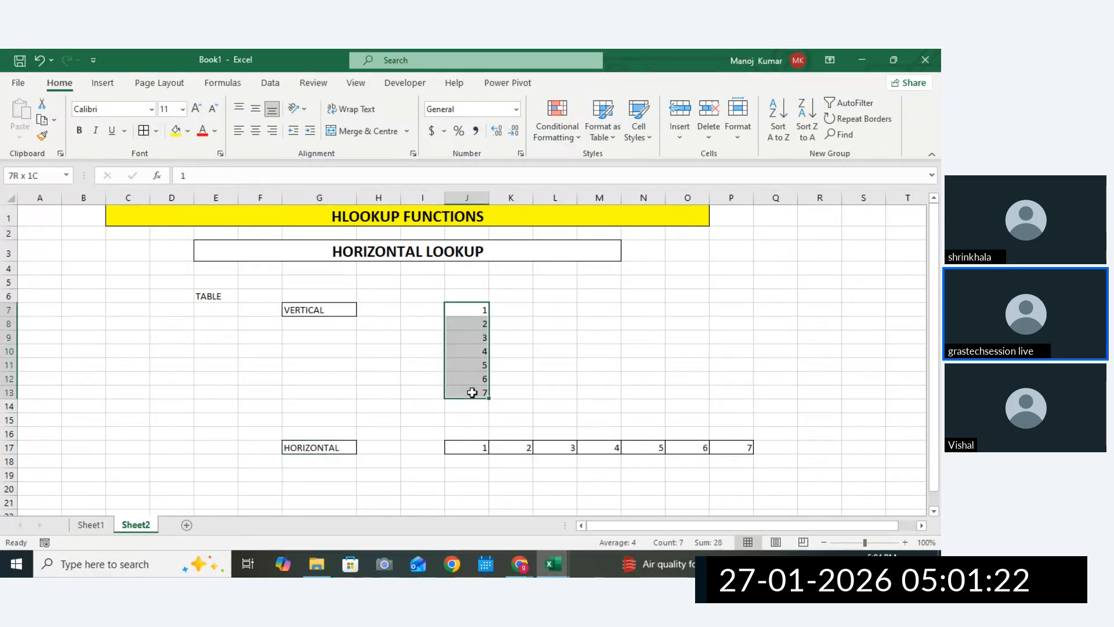
left_click(145, 132)
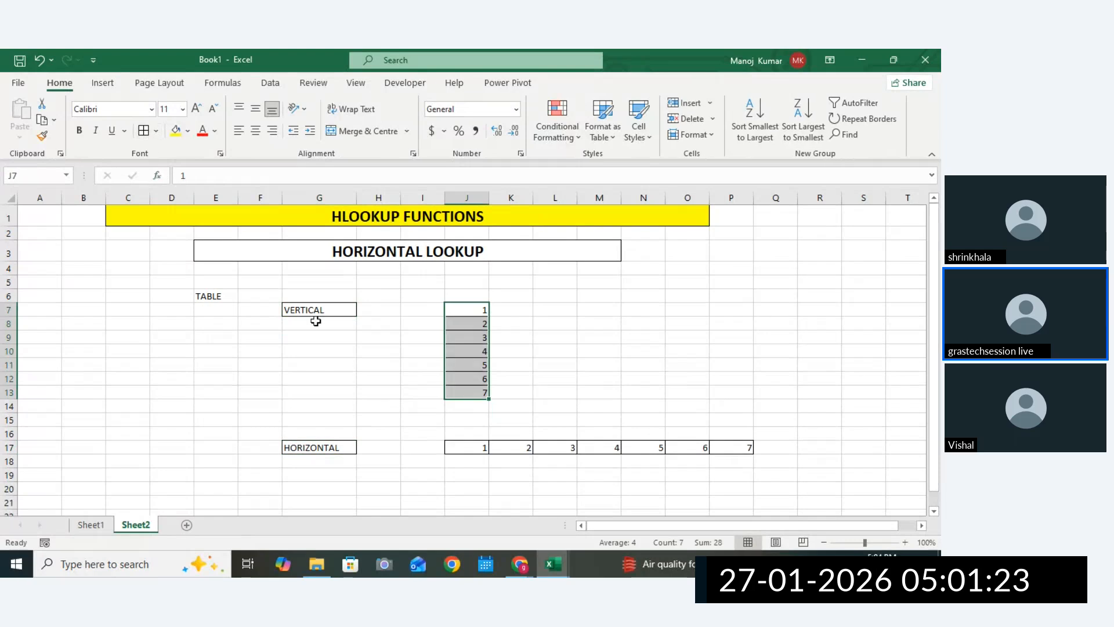
left_click(410, 251)
Compare the vertical layout in J7:J13 with the horizontal layout in J17:P17.
left_click_drag(466, 451, 682, 432)
left_click(681, 431)
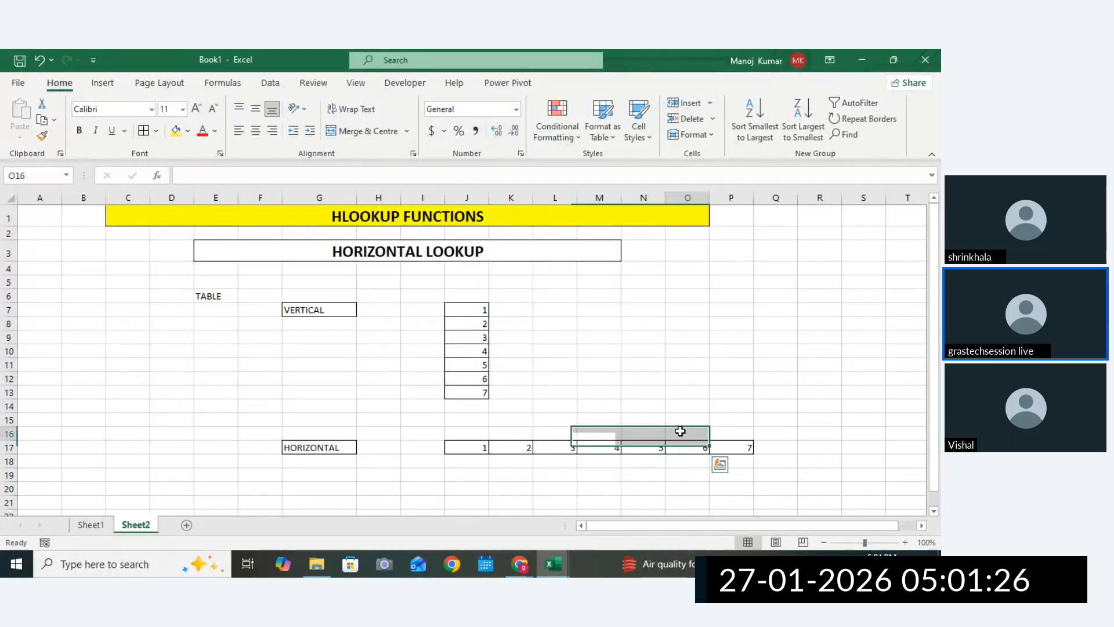
left_click_drag(460, 310, 462, 393)
left_click_drag(465, 315, 467, 388)
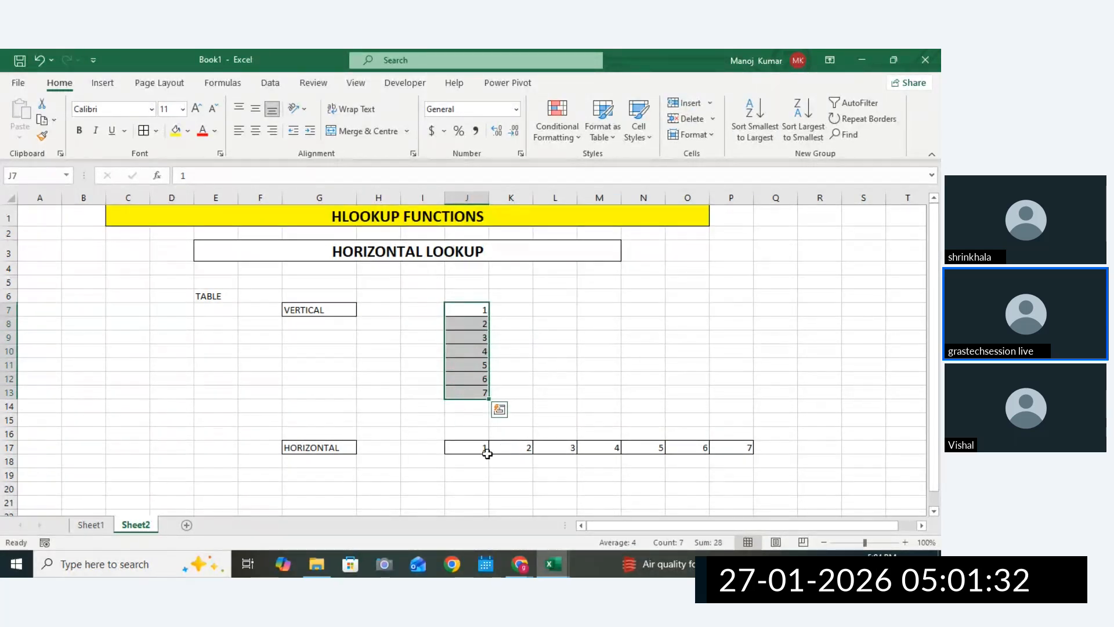
left_click_drag(488, 453, 743, 453)
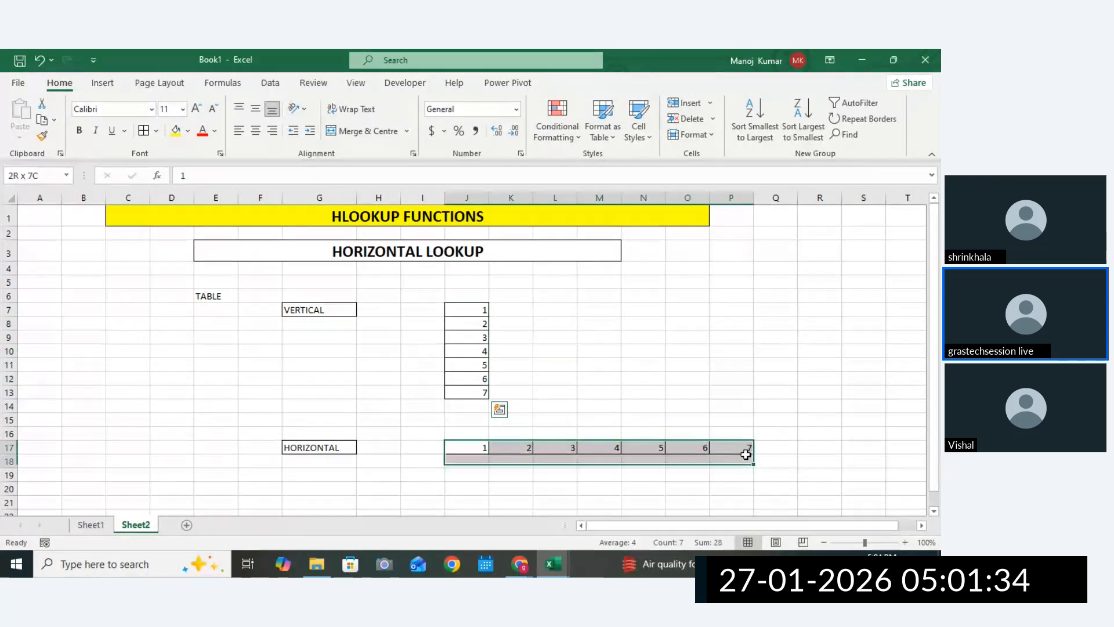
left_click(320, 448)
left_click_drag(481, 445, 808, 437)
left_click_drag(934, 481, 934, 507)
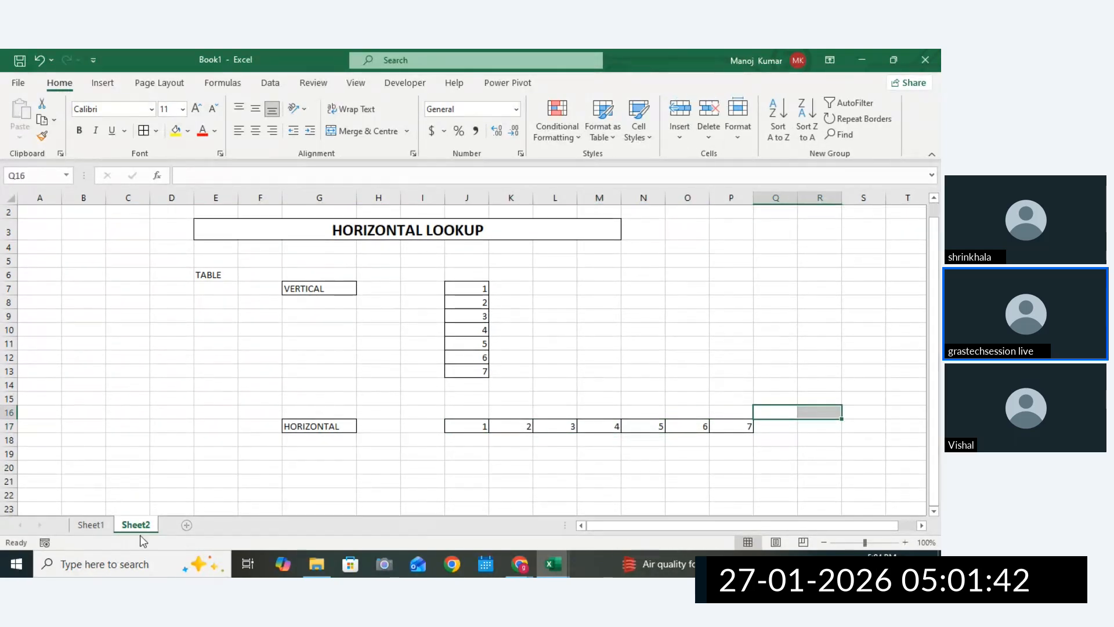
Copy the customer table C6:I18 from Sheet1 and return to Sheet2.
left_click(91, 525)
left_click_drag(145, 295, 430, 462)
key("ctrl+c")
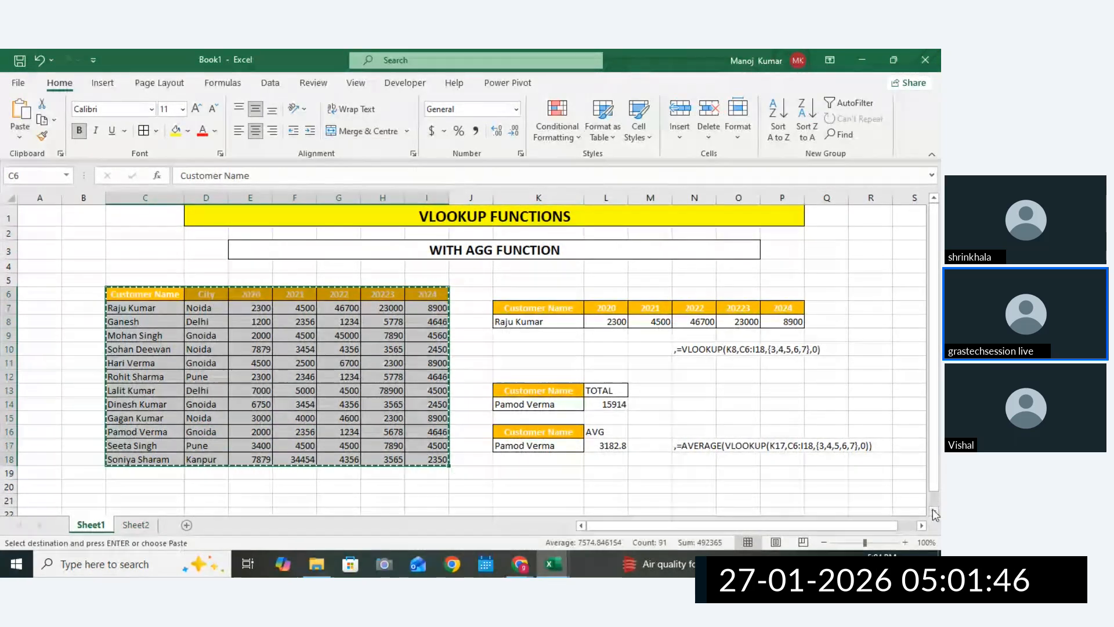
left_click(934, 510)
left_click(934, 511)
left_click(135, 524)
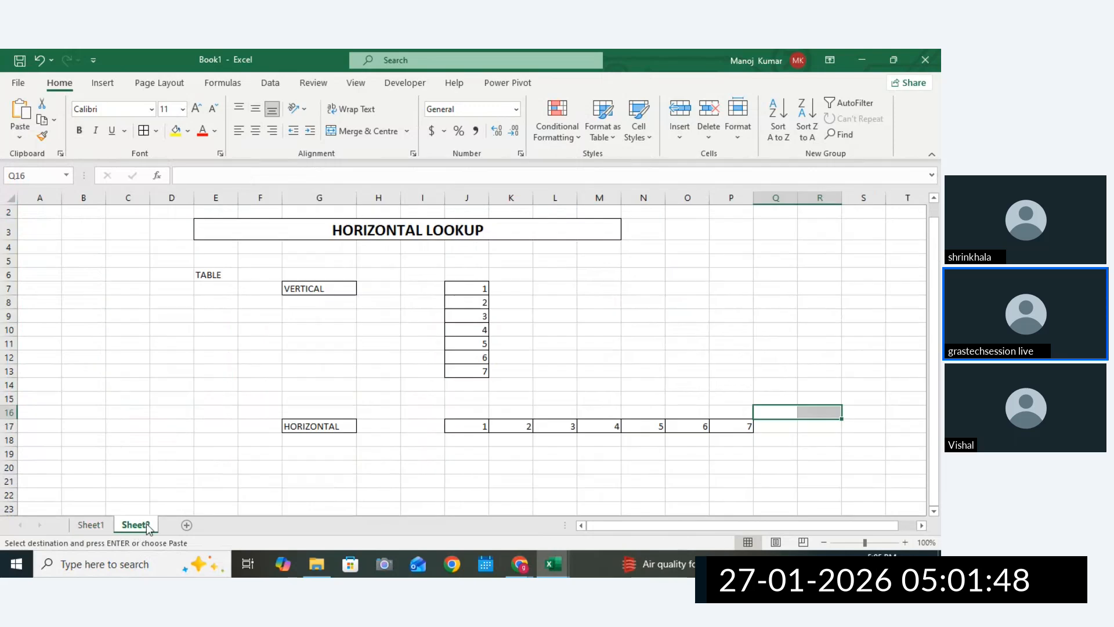
Paste the copied customer table transposed at cell C21 of Sheet2, below the HORIZONTAL row.
left_click(934, 511)
left_click(933, 511)
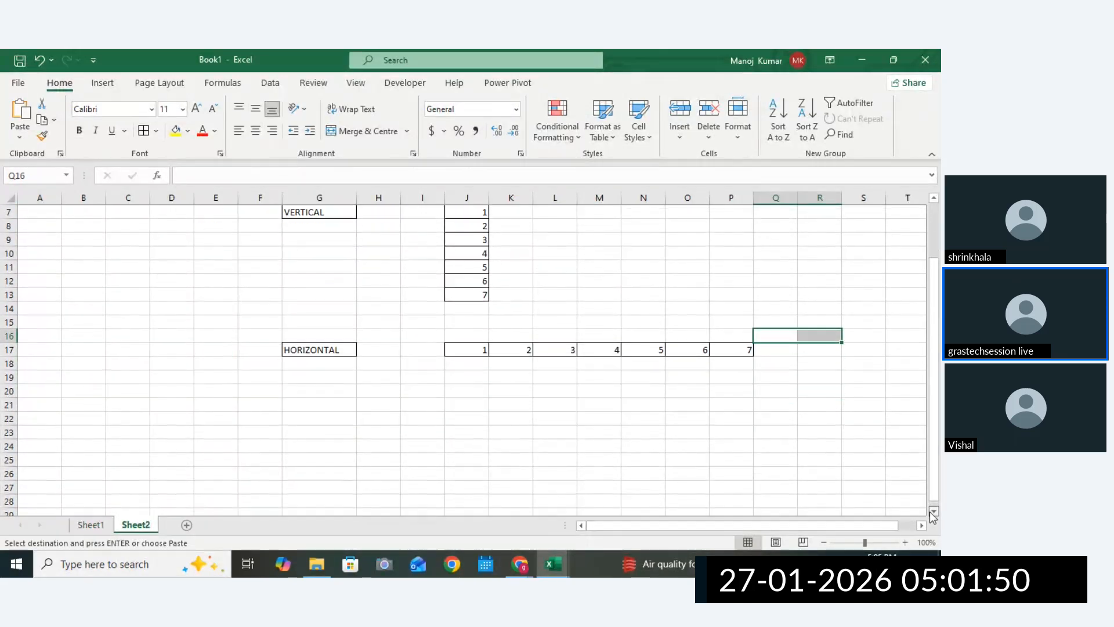
scroll(934, 514, "down", 3)
left_click(130, 280)
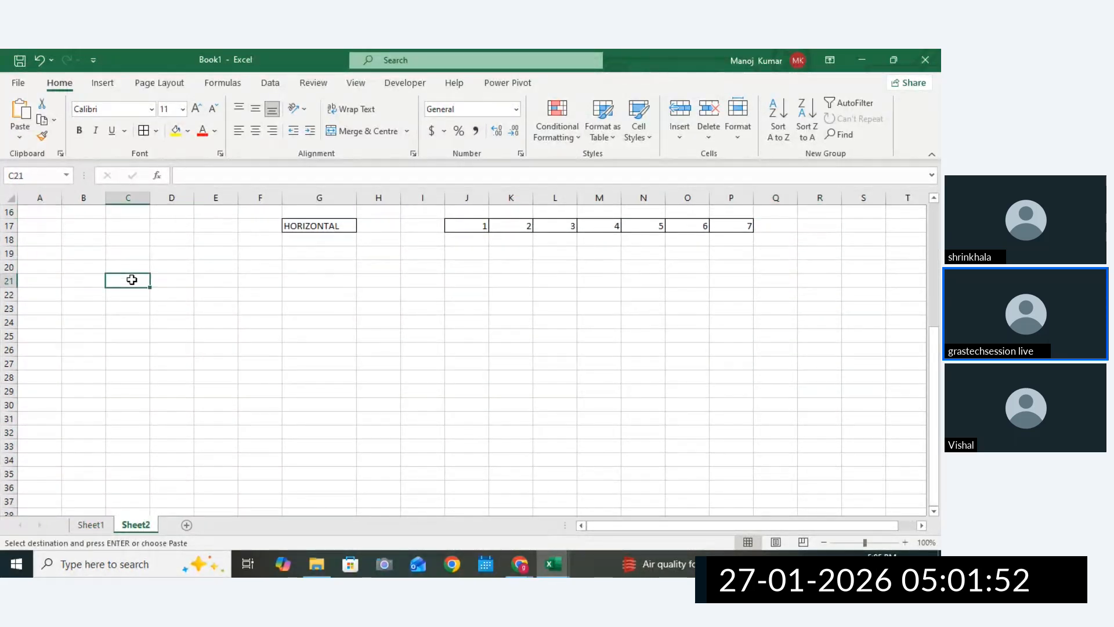
left_click(20, 138)
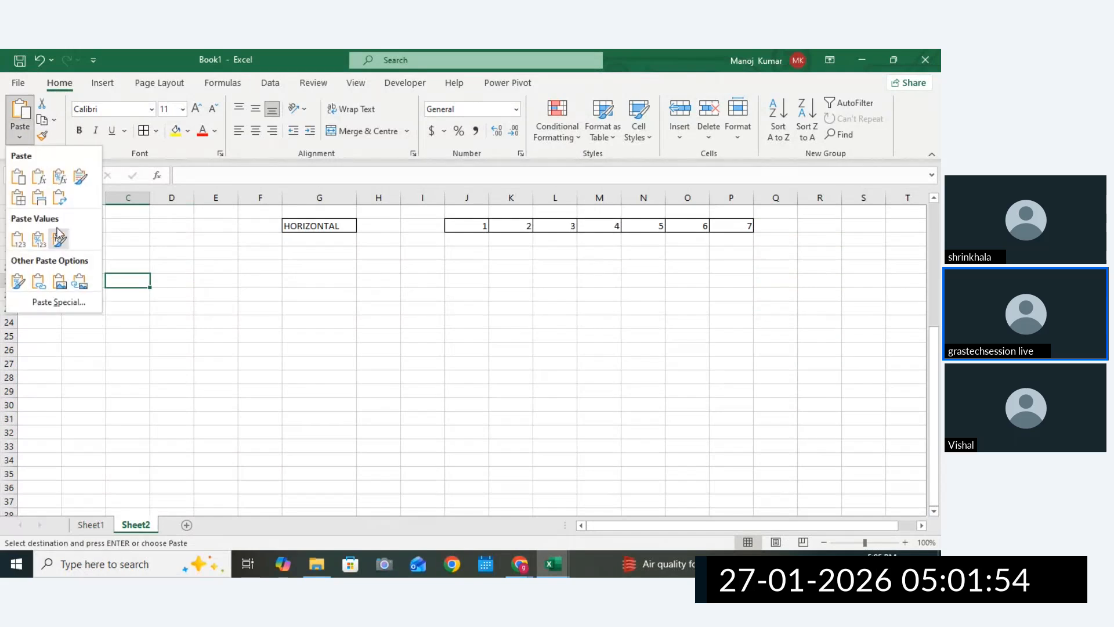
left_click(61, 199)
left_click(554, 510)
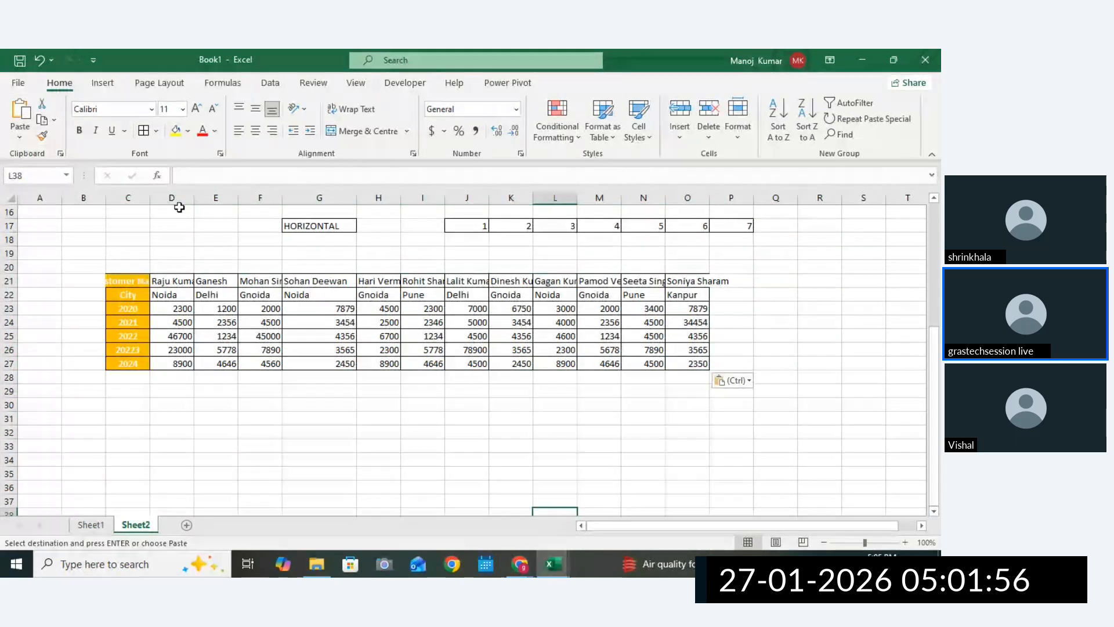
Widen column C to fit the Customer Name heading and switch back to Sheet1.
left_click_drag(150, 197, 188, 197)
left_click(332, 338)
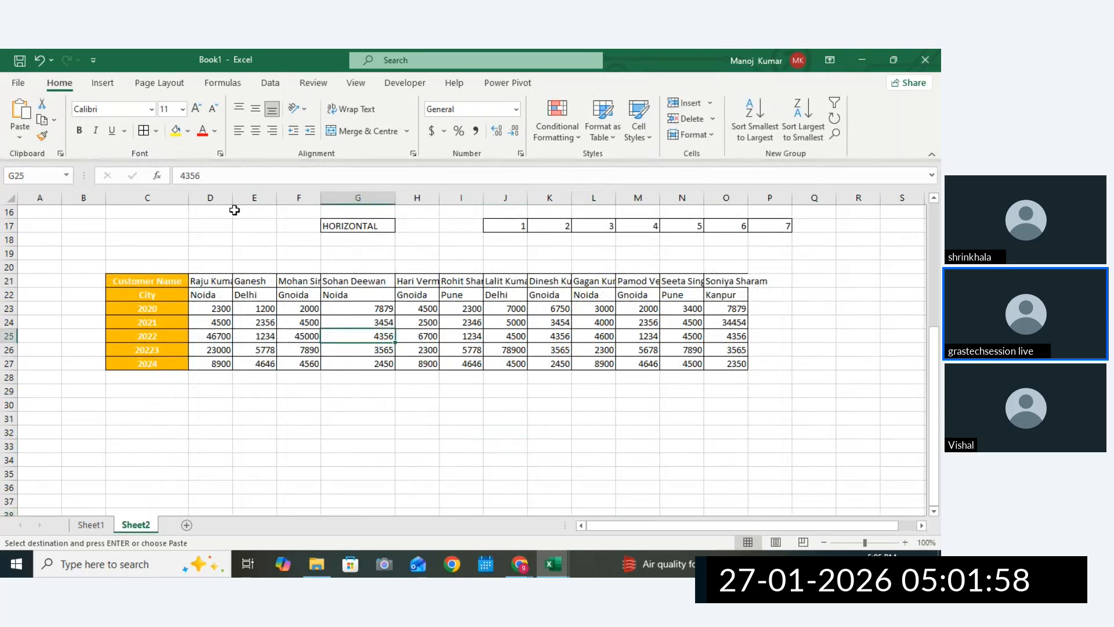
left_click(90, 524)
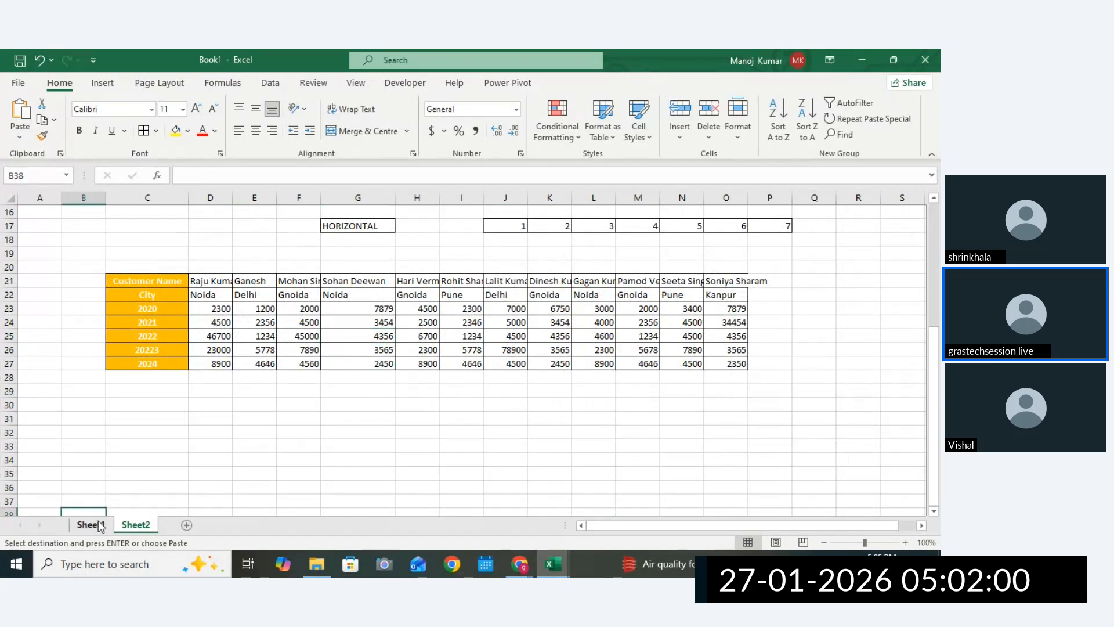
Widen columns D through P on Sheet2 equally so the customer names in the transposed table fit.
left_click_drag(139, 226, 140, 377)
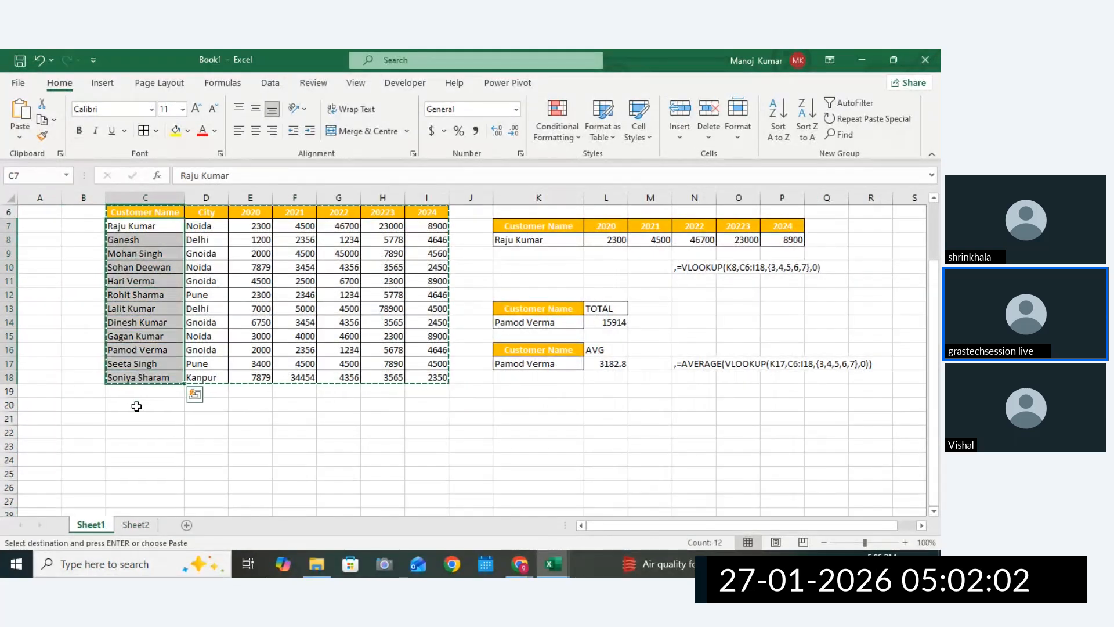
left_click(136, 525)
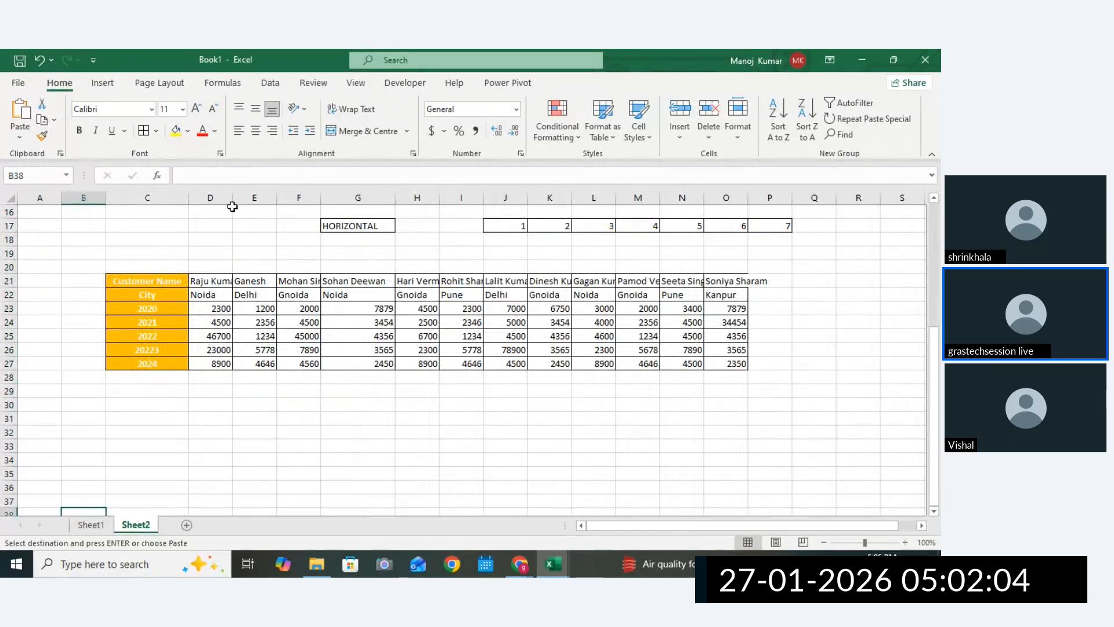
left_click_drag(220, 199, 769, 245)
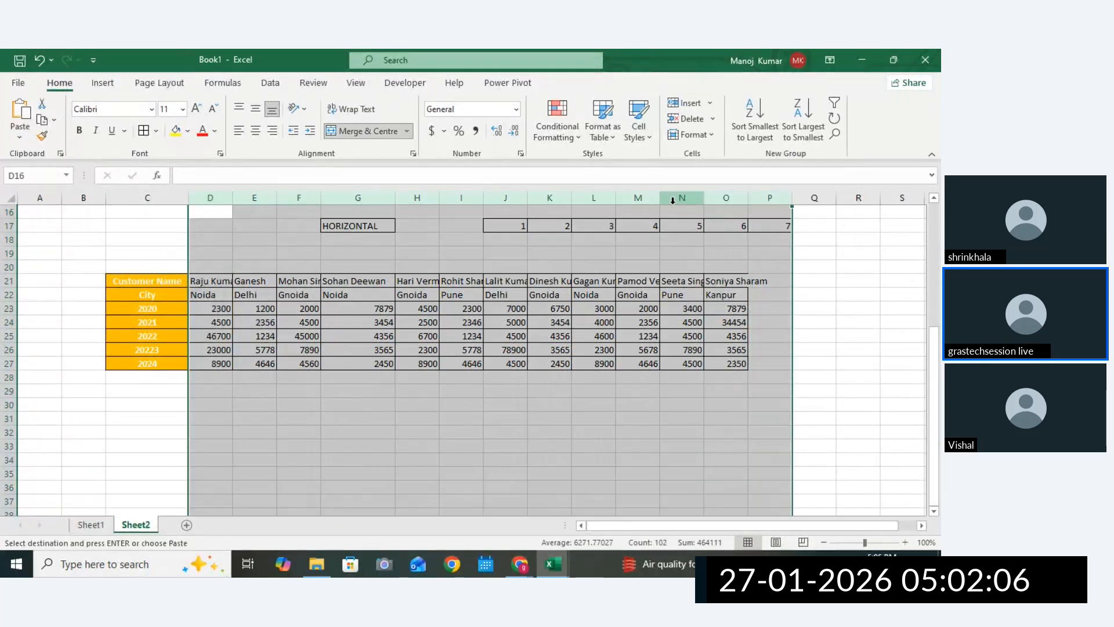
left_click_drag(660, 197, 688, 197)
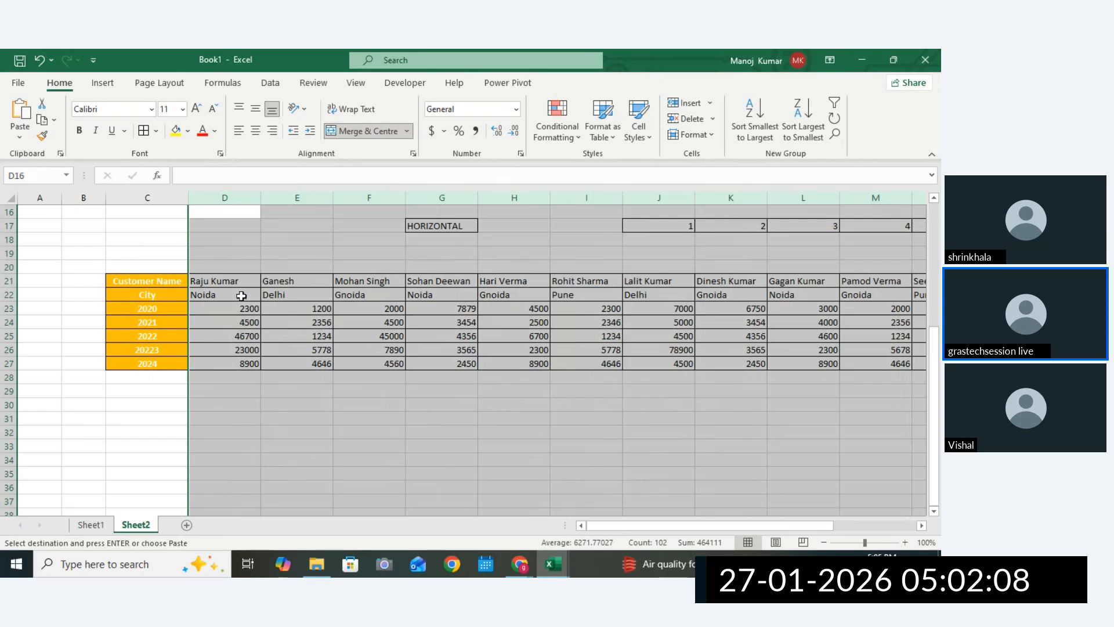
left_click_drag(229, 286, 921, 286)
left_click_drag(803, 336, 737, 351)
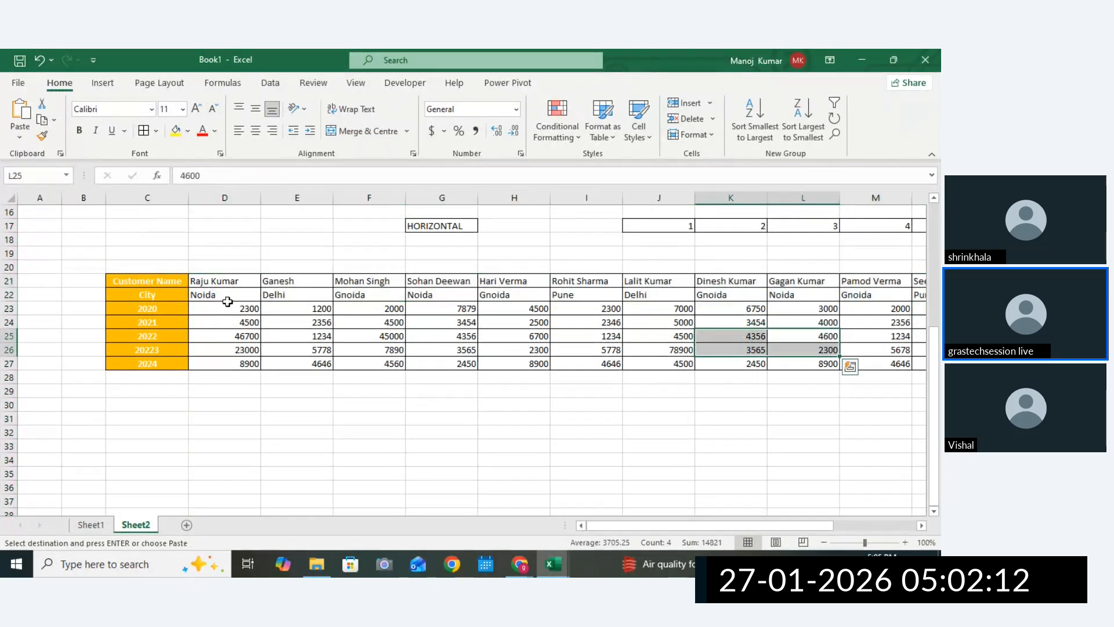
left_click_drag(226, 285, 381, 368)
left_click(381, 368)
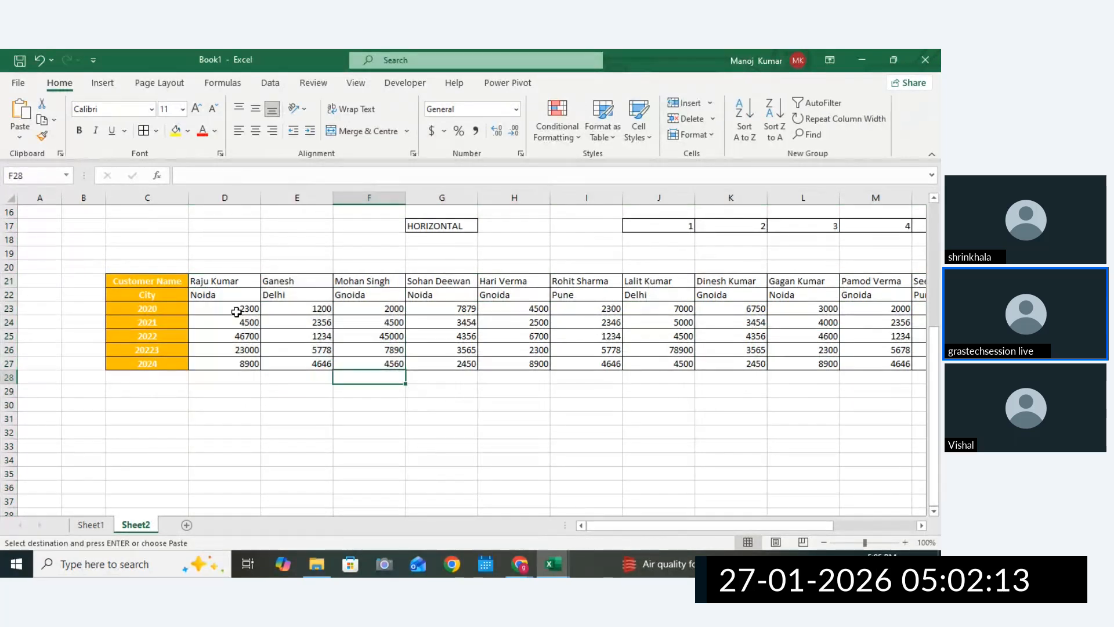
Copy the Customer Name heading to C32 and the four customer names in F21:I21 to D32:G32 below the table.
left_click(162, 278)
left_click(154, 429)
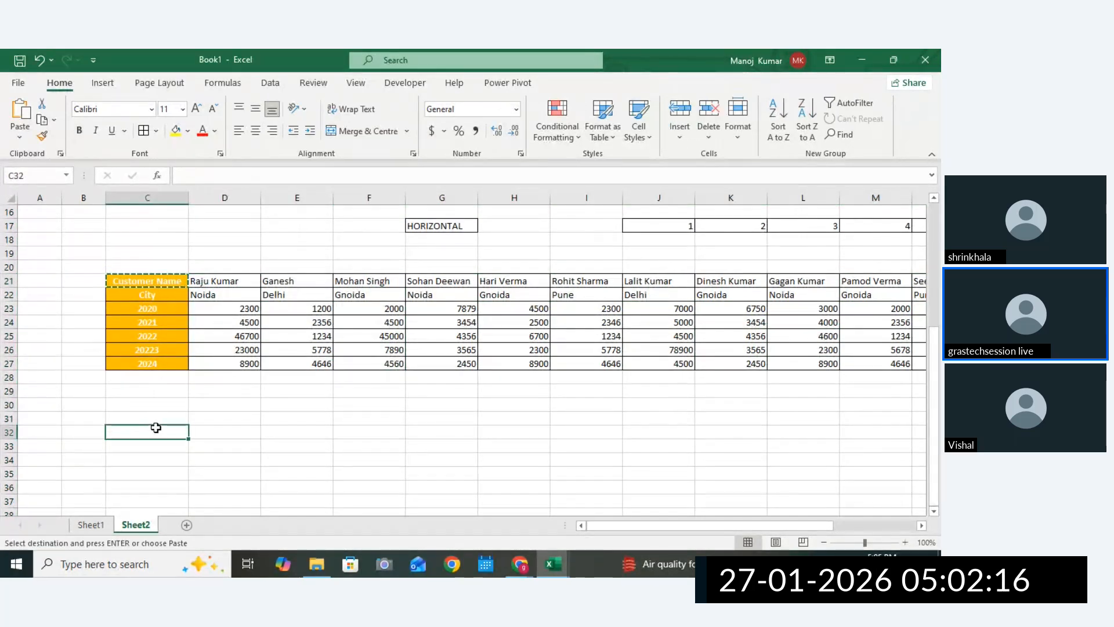
key("ctrl+v")
left_click_drag(212, 281, 576, 281)
key("ctrl+c")
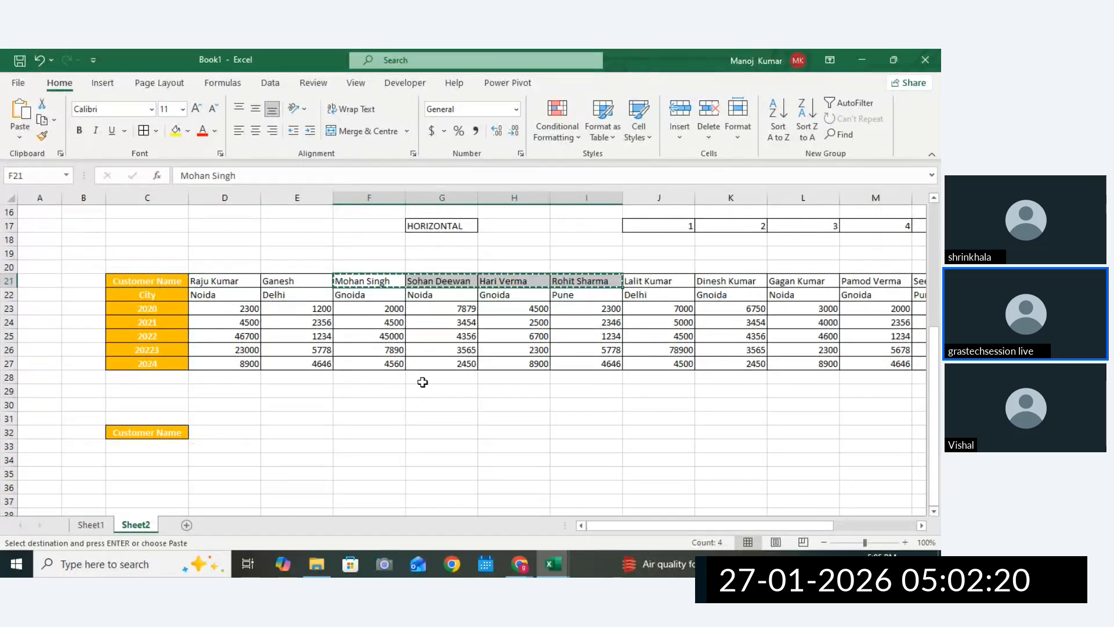
left_click(235, 430)
key("ctrl+v")
left_click(652, 432)
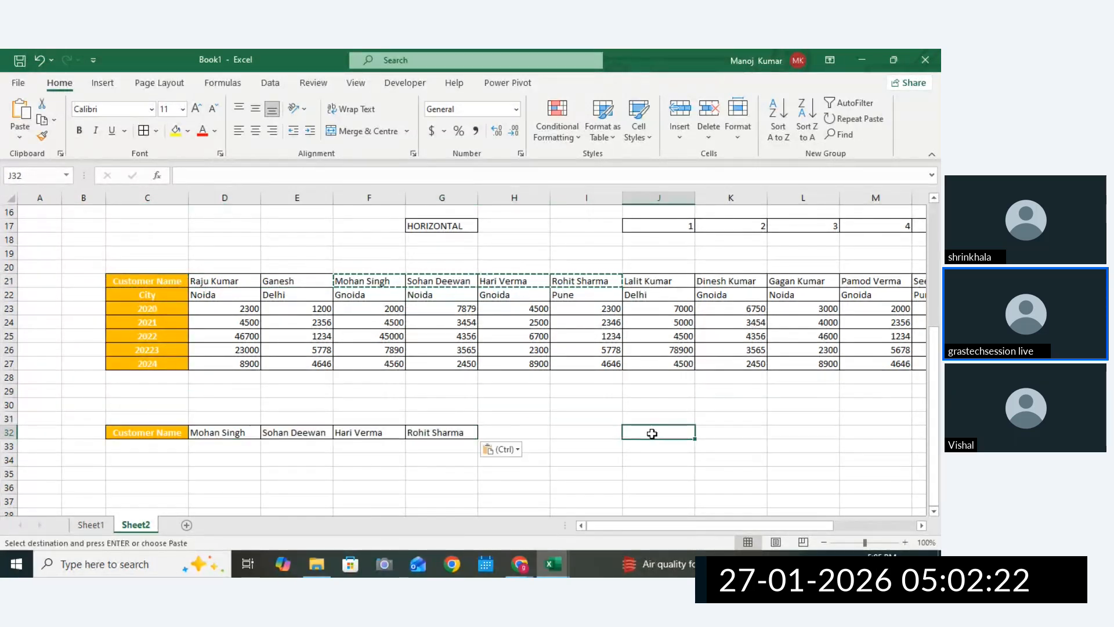
Merge and centre cells C11:H11 beneath the HORIZONTAL LOOKUP title area.
left_click_drag(932, 390, 939, 285)
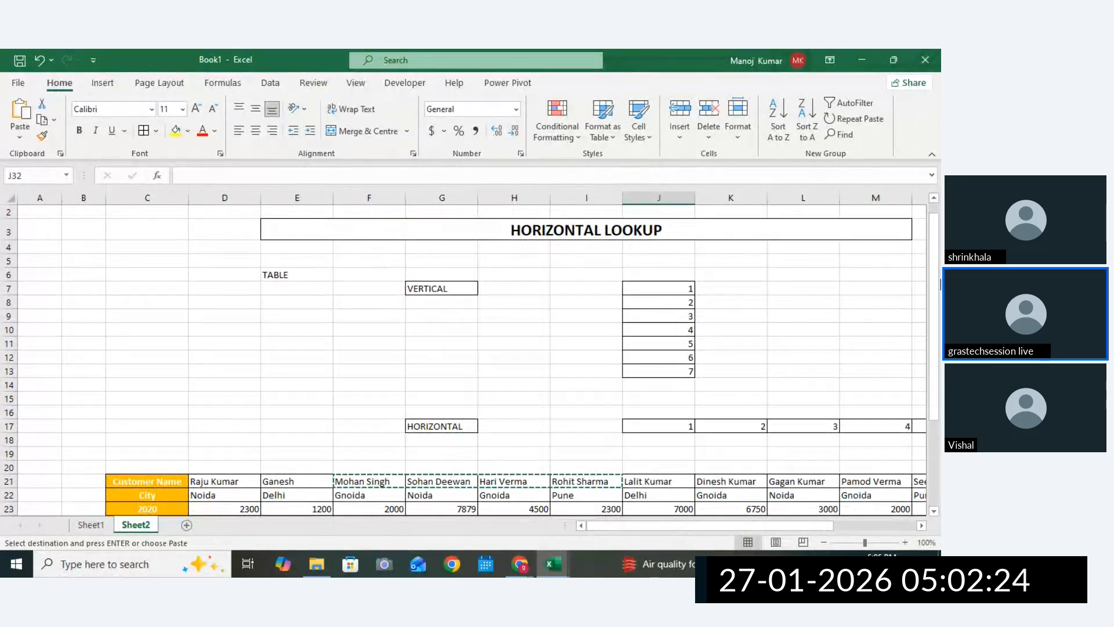
left_click(131, 348)
left_click_drag(151, 345, 525, 343)
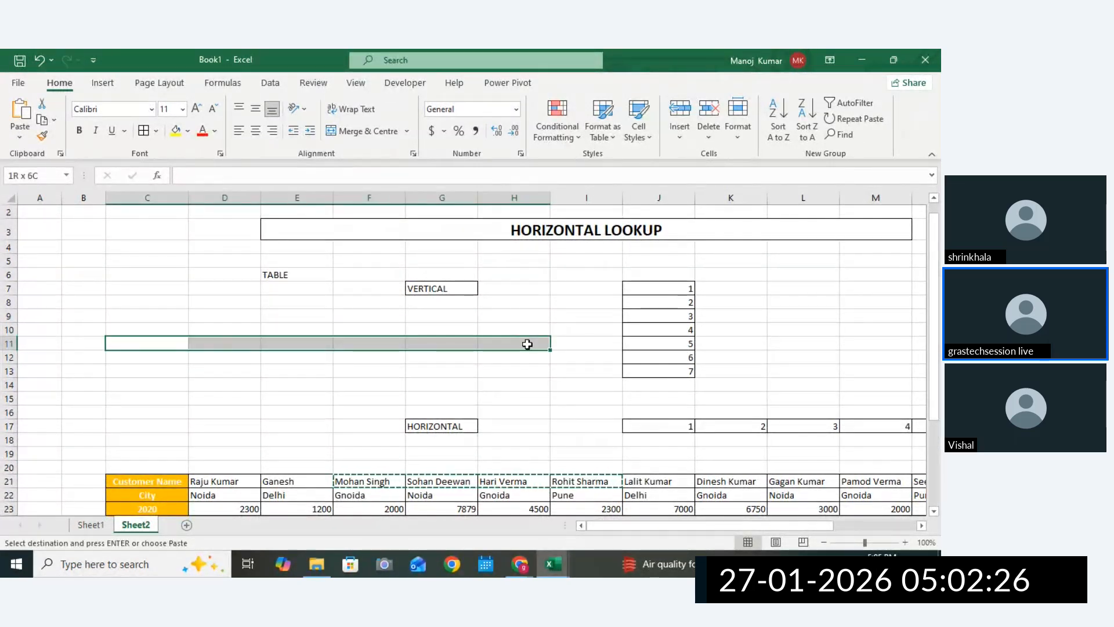
left_click(395, 136)
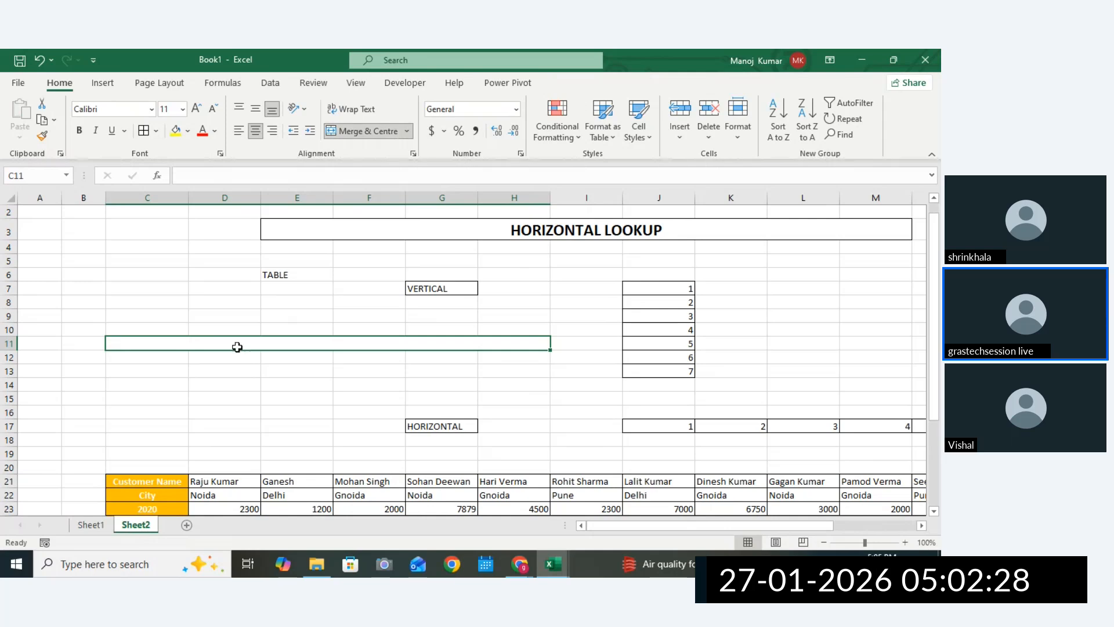
Enter the syntax text ",=HLOOKUP(LOOKUP_VALUE, TABLE_ARRAY, ROW_INDEX_NUM,LOOKUP_RANGE)" in merged cell C11, with the leading comma keeping it as text.
type("=")
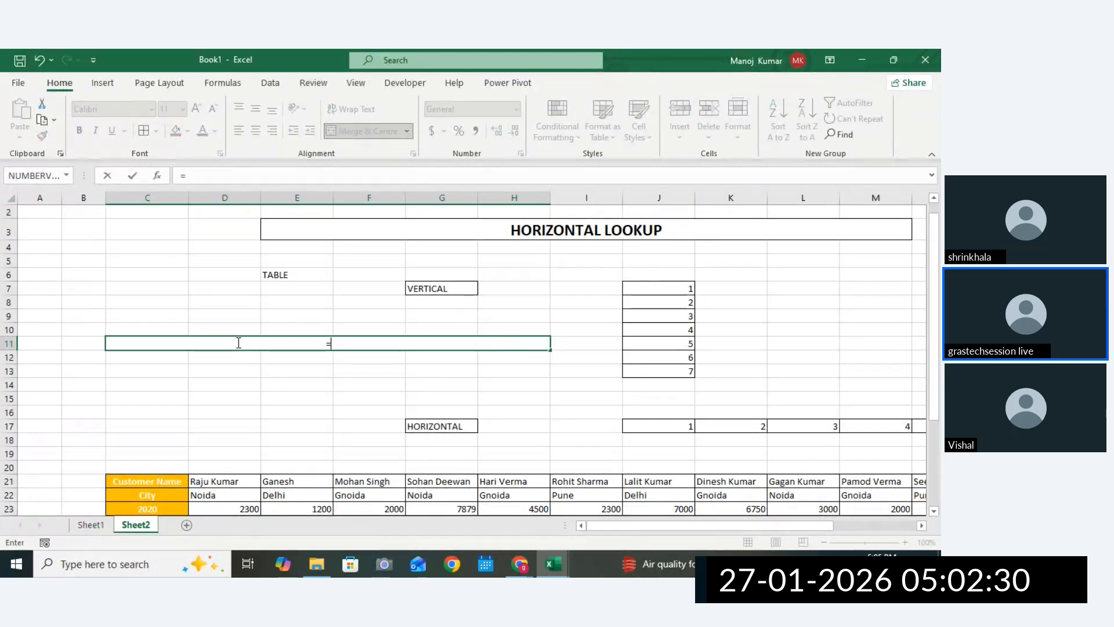
type("HLOO")
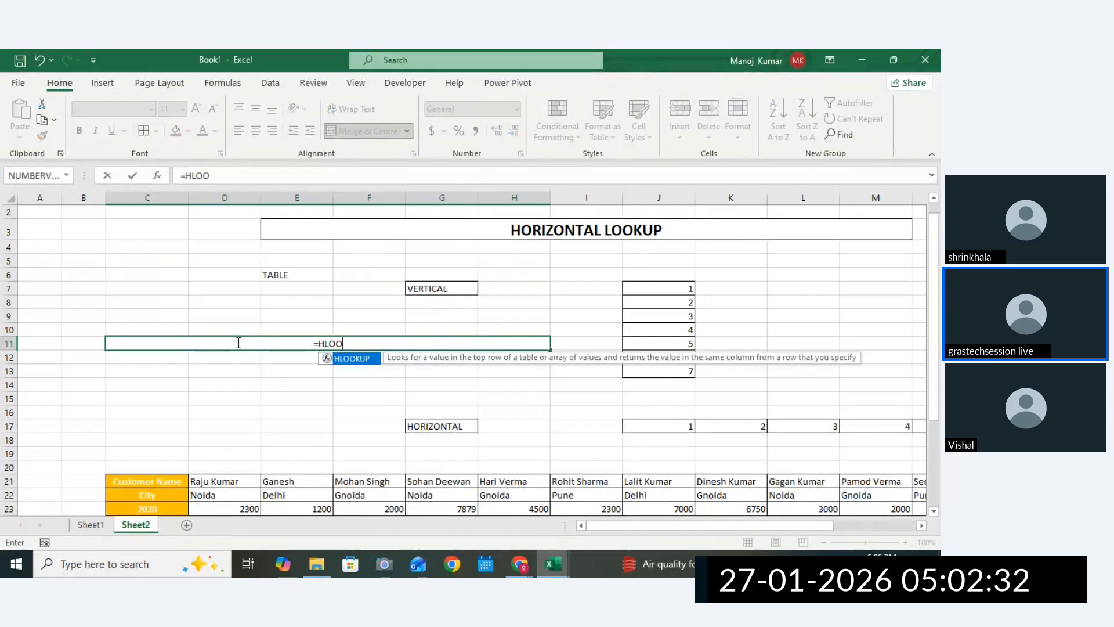
double_click(346, 360)
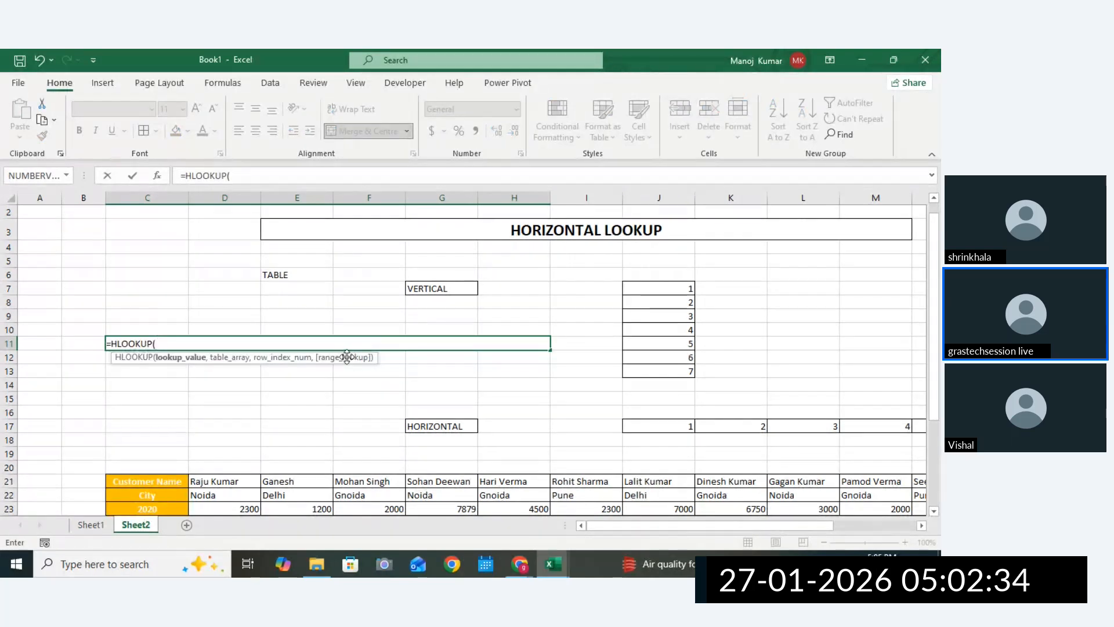
type("LOOKUP")
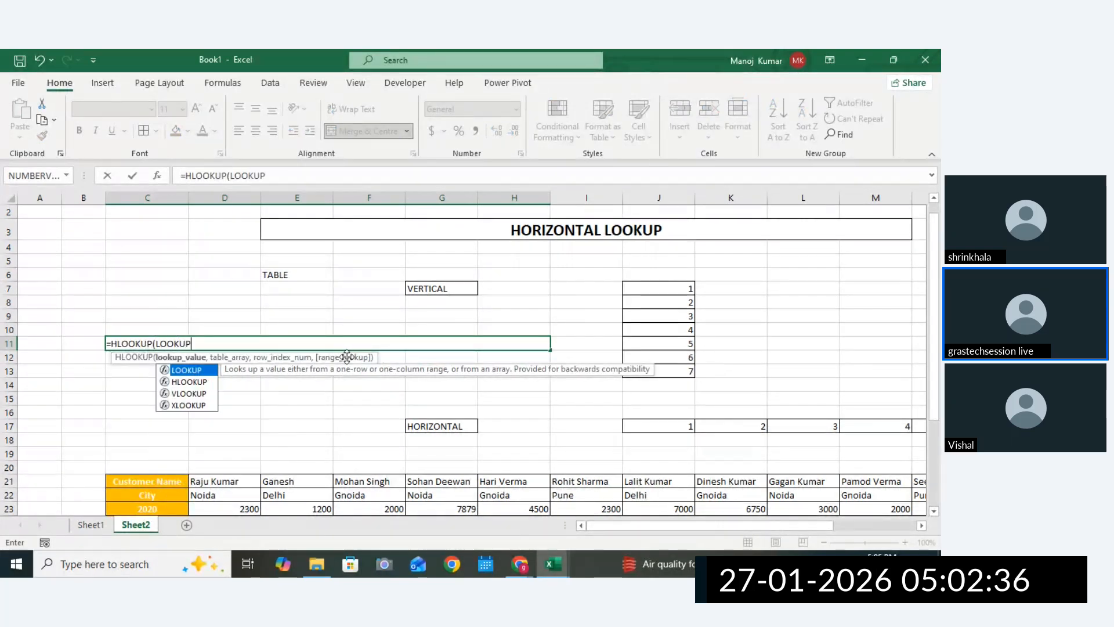
type("_VALUE")
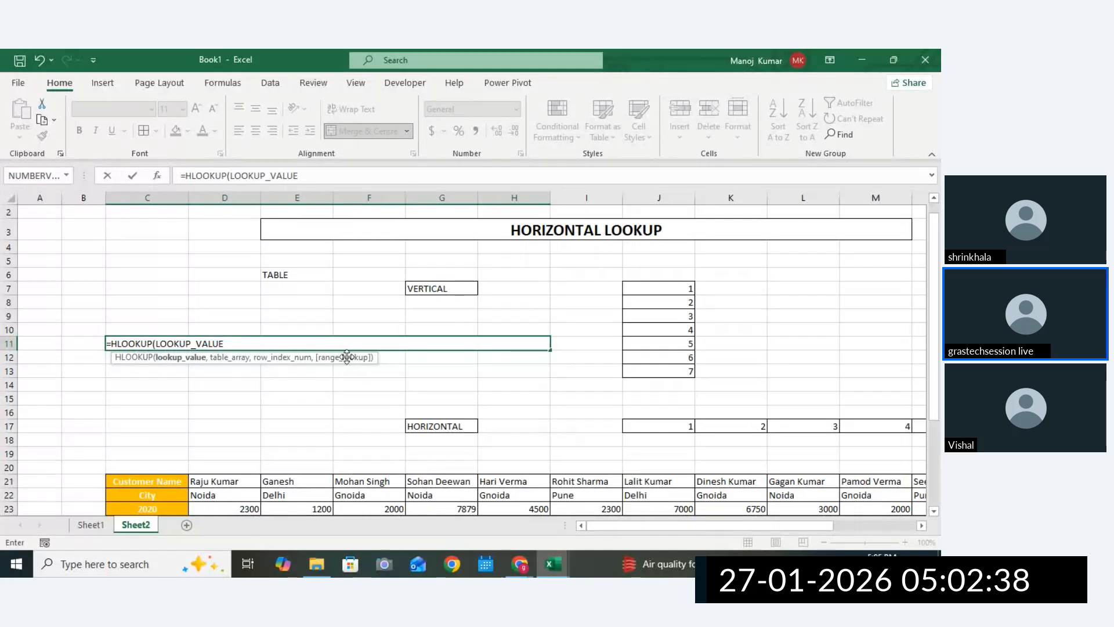
type(", TABLE_")
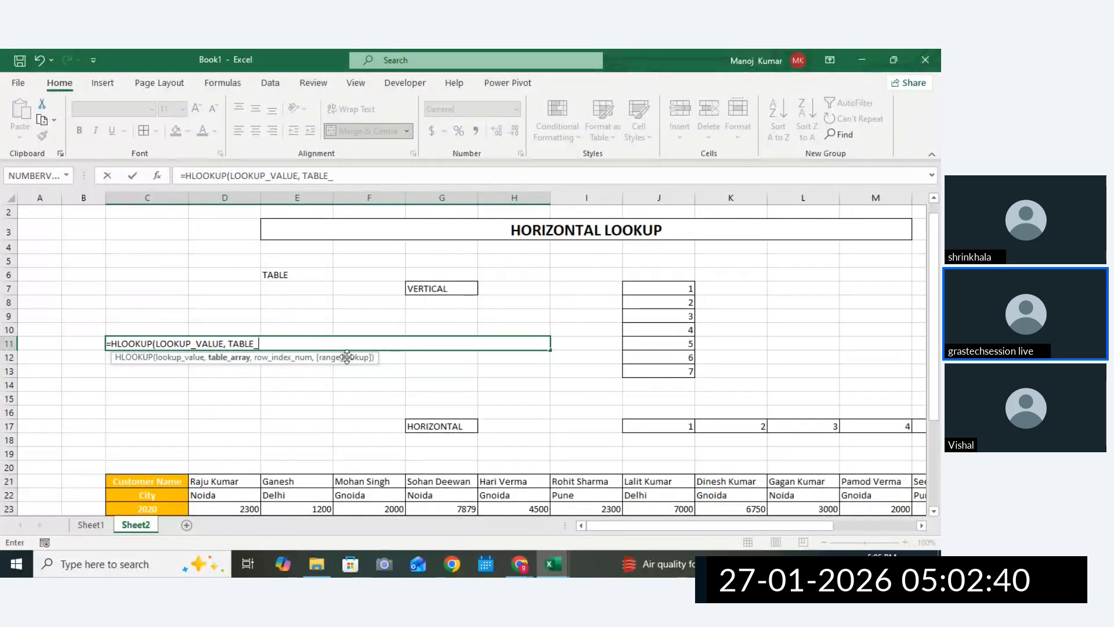
type("RRR")
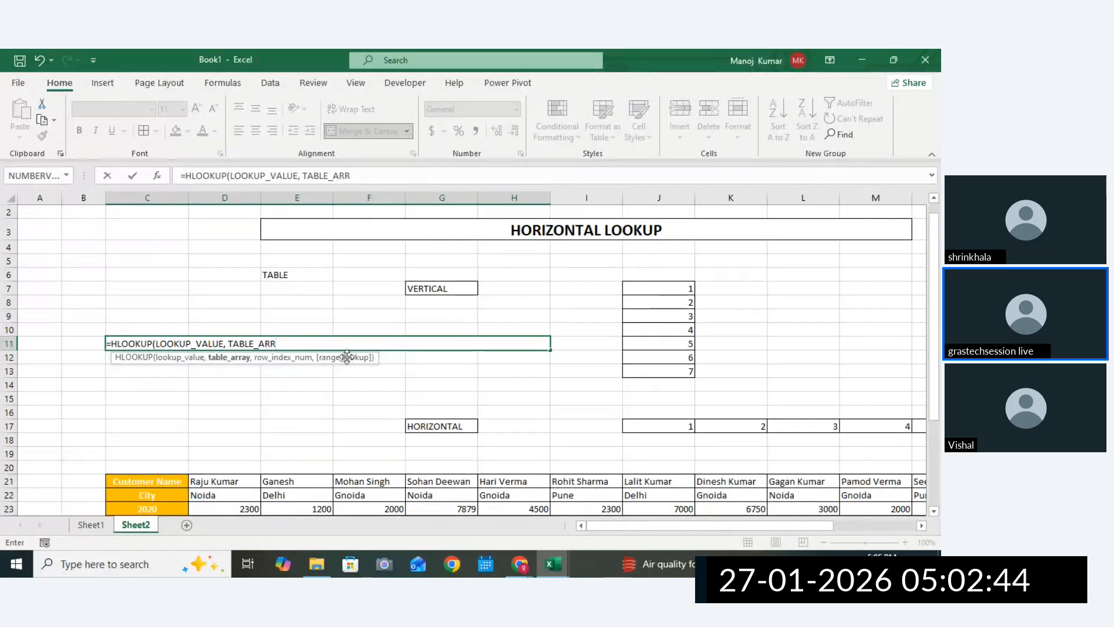
type("AY,")
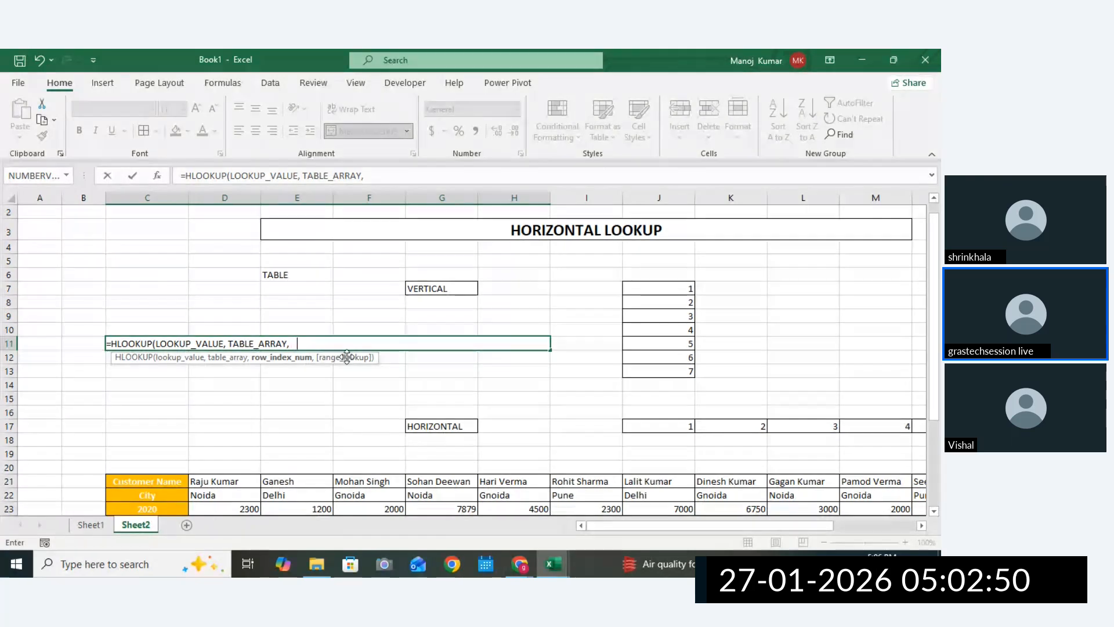
type(" ROW_IND")
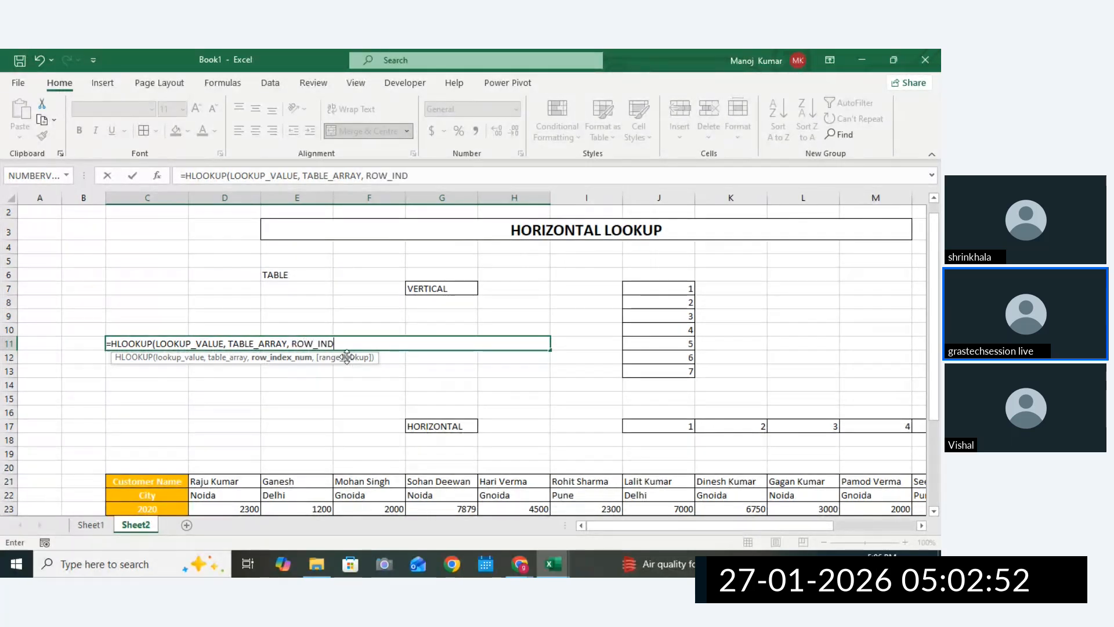
type("EX_NUM")
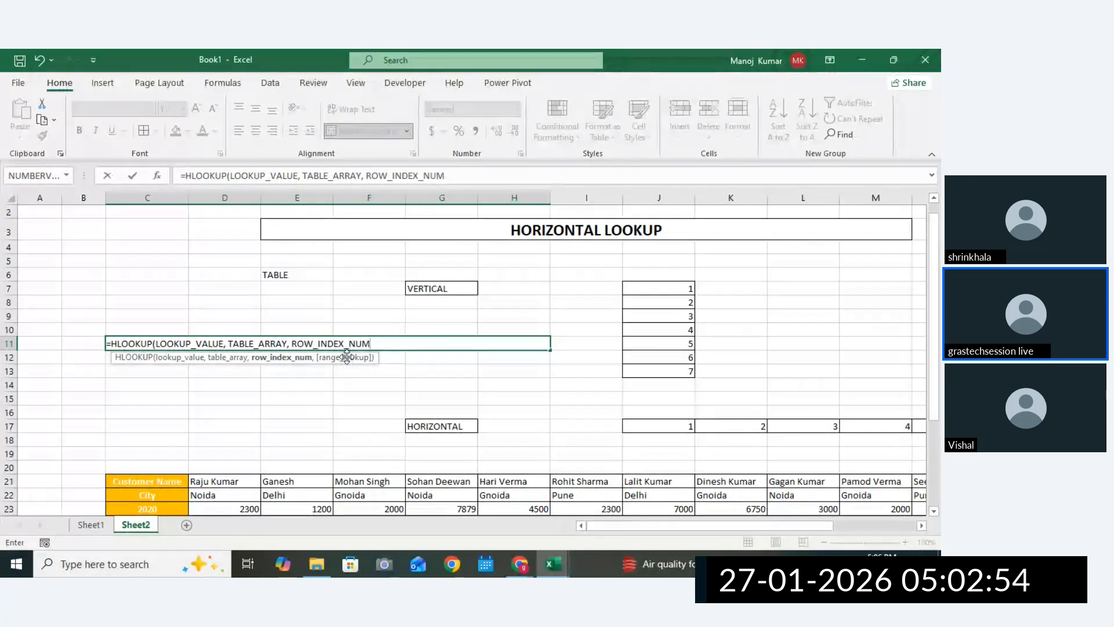
type(",LO")
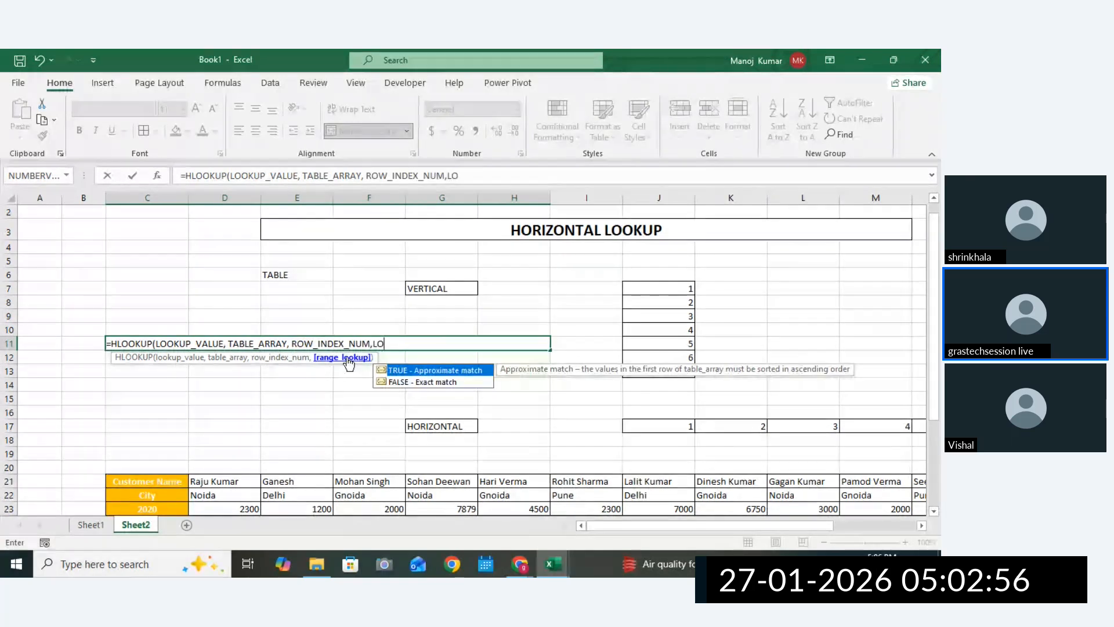
type("OK")
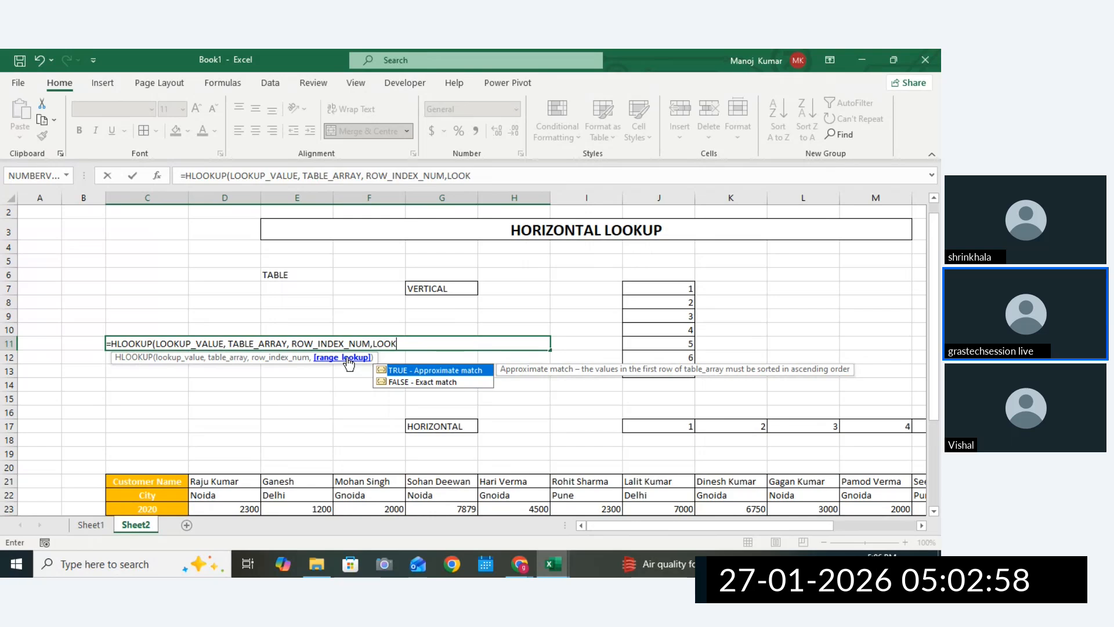
type("UP_RANGE)")
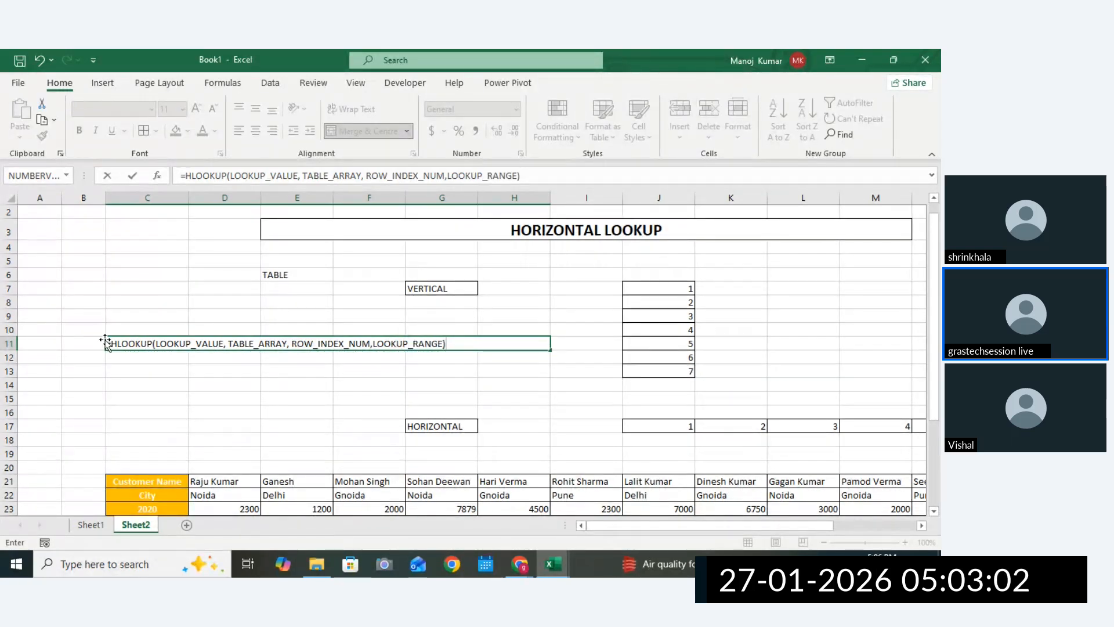
type(",")
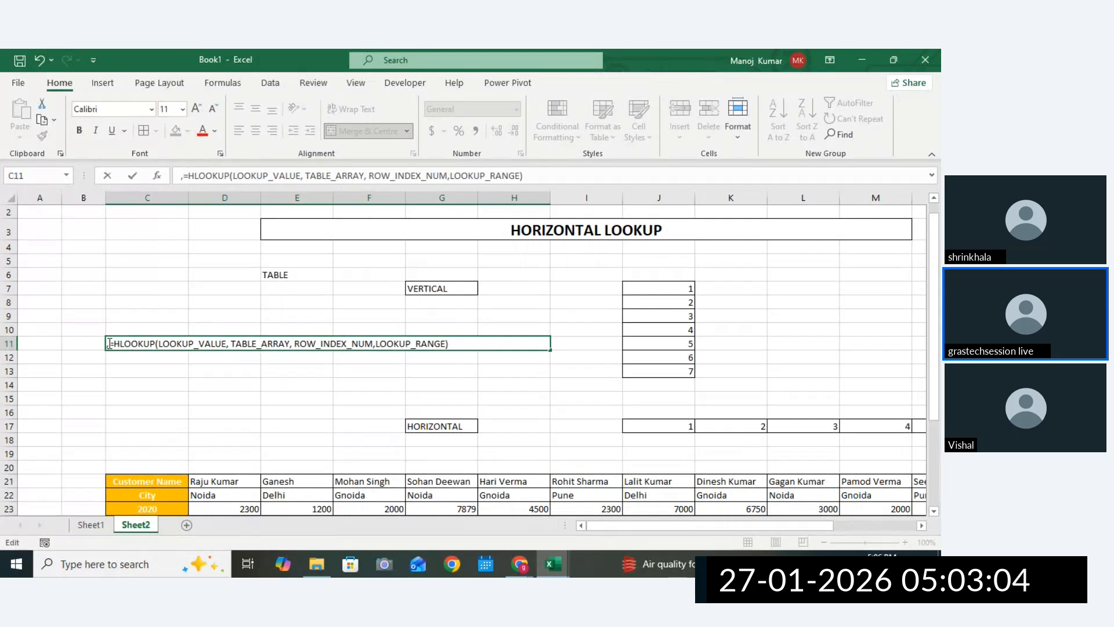
left_click(250, 372)
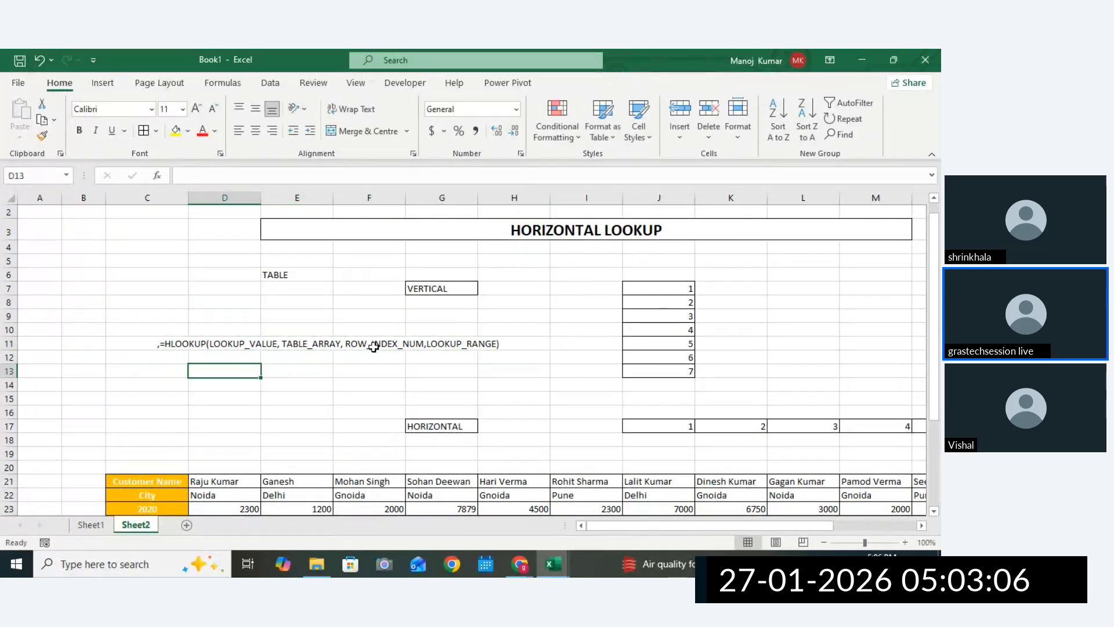
Format the merged HLOOKUP syntax cell with borders and 14-point text, widening column H to give it room.
left_click(219, 339)
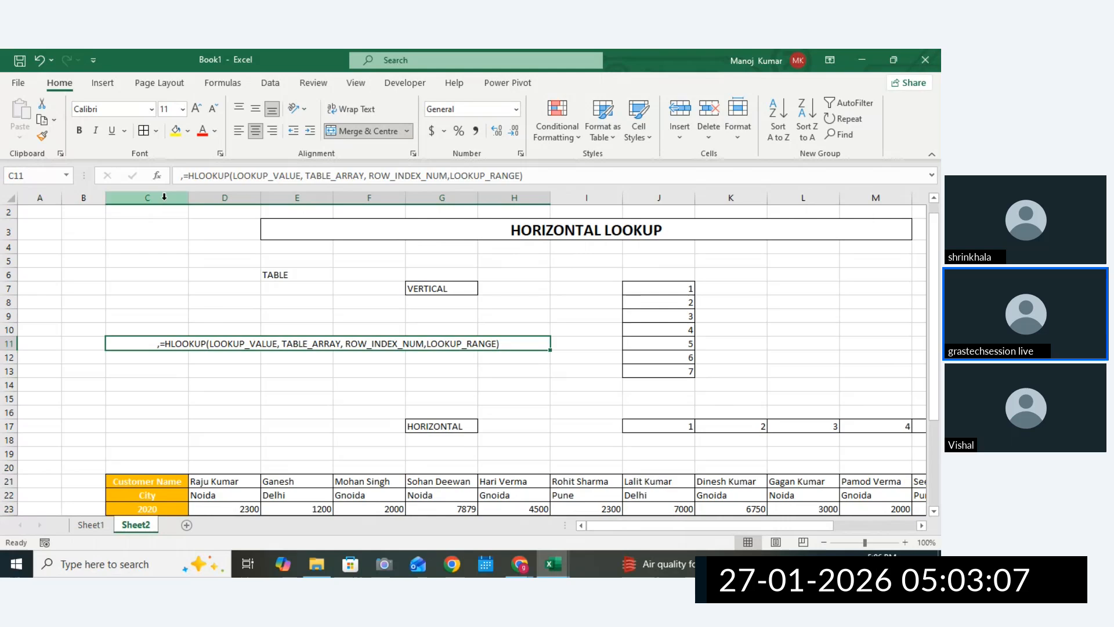
left_click(146, 134)
left_click(197, 116)
left_click(197, 116)
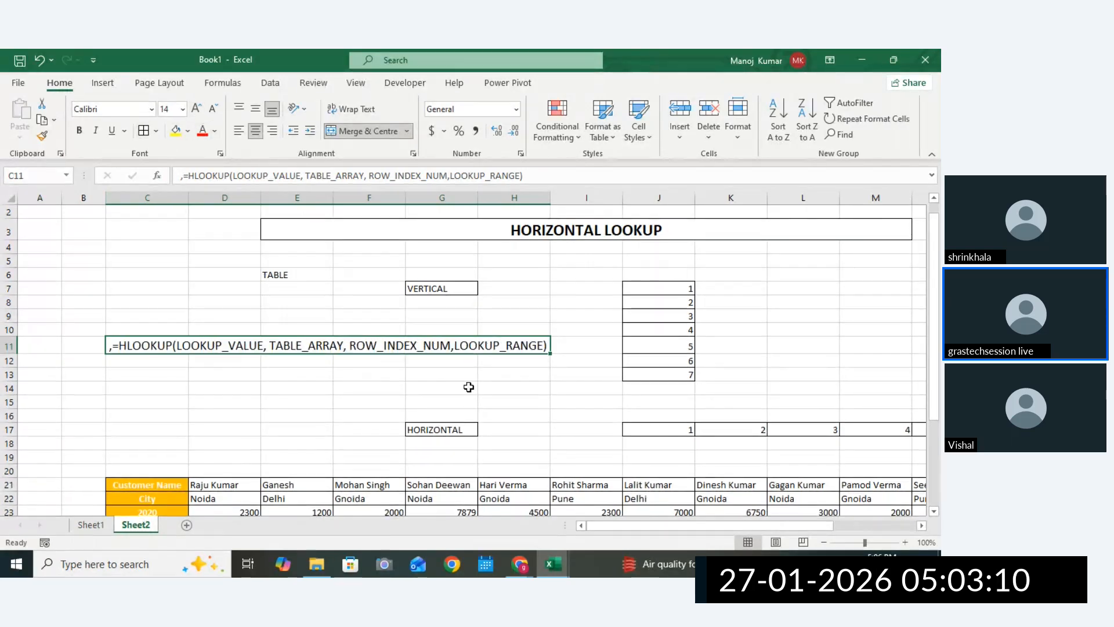
left_click_drag(550, 200, 620, 200)
left_click(655, 360)
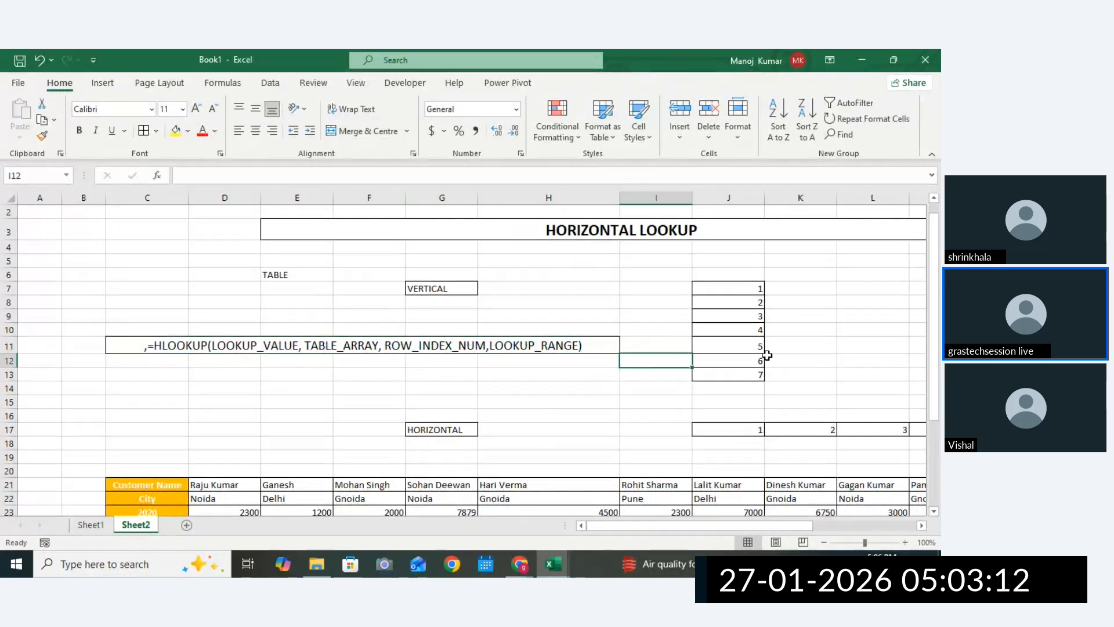
Correct the mistyped year heading in C26 of the transposed table to 2023.
left_click_drag(935, 339, 935, 432)
left_click(933, 511)
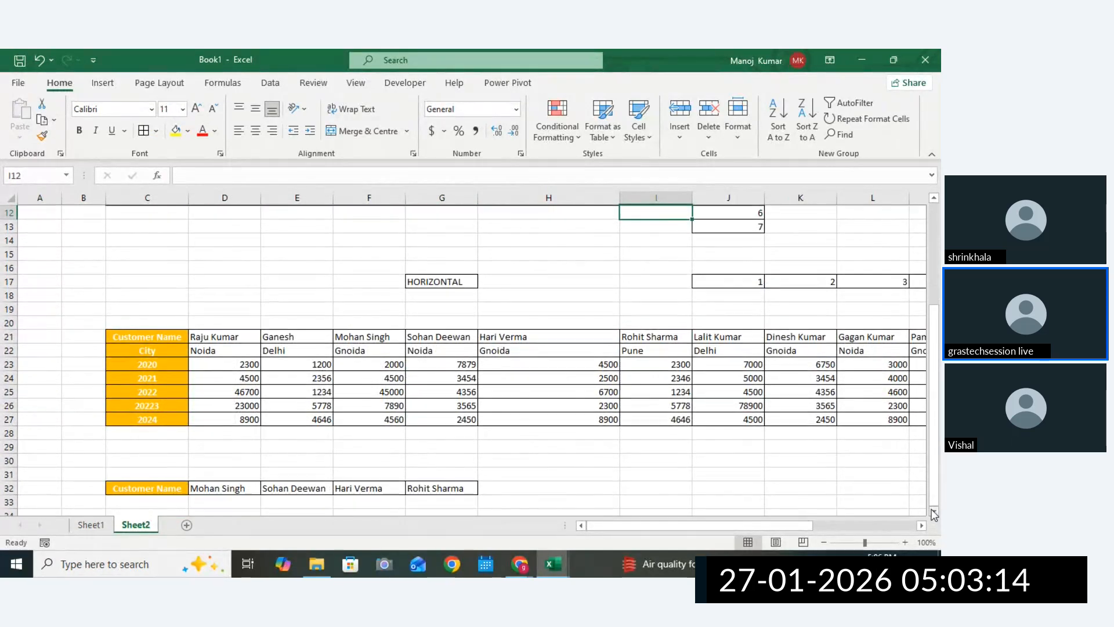
left_click(934, 511)
left_click(933, 511)
left_click(933, 511)
left_click(934, 511)
left_click(933, 512)
left_click(933, 511)
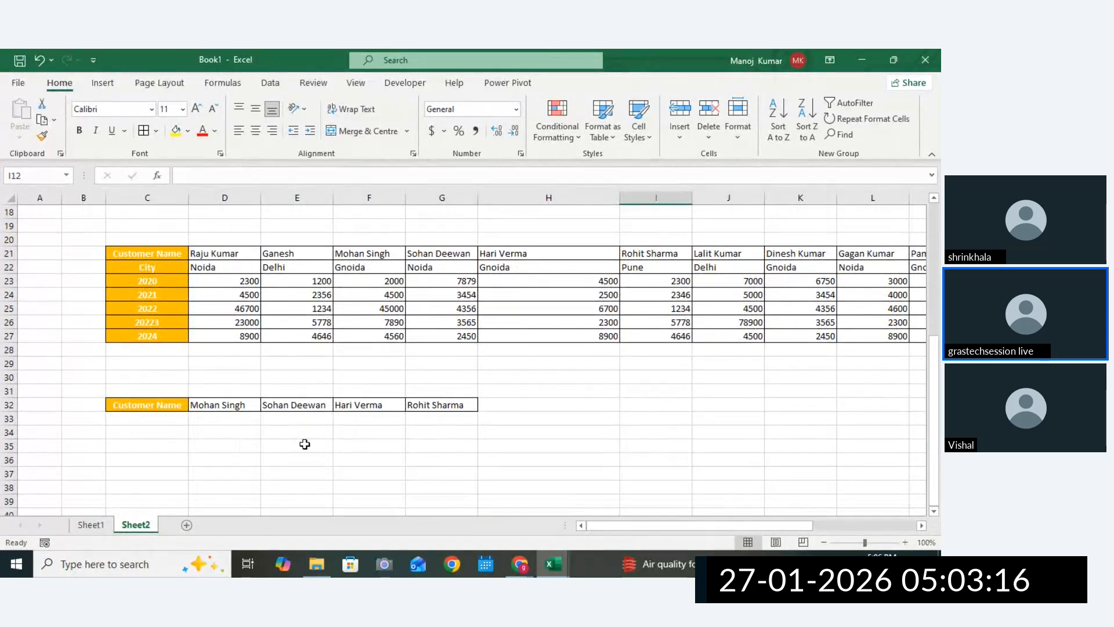
double_click(160, 321)
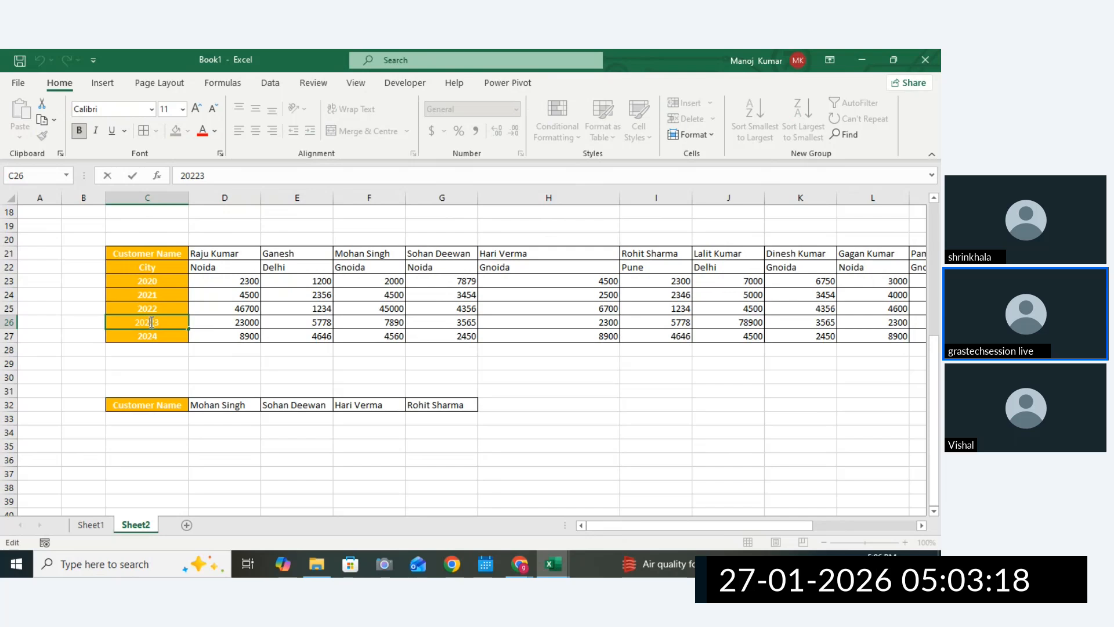
left_click(224, 377)
left_click(296, 405)
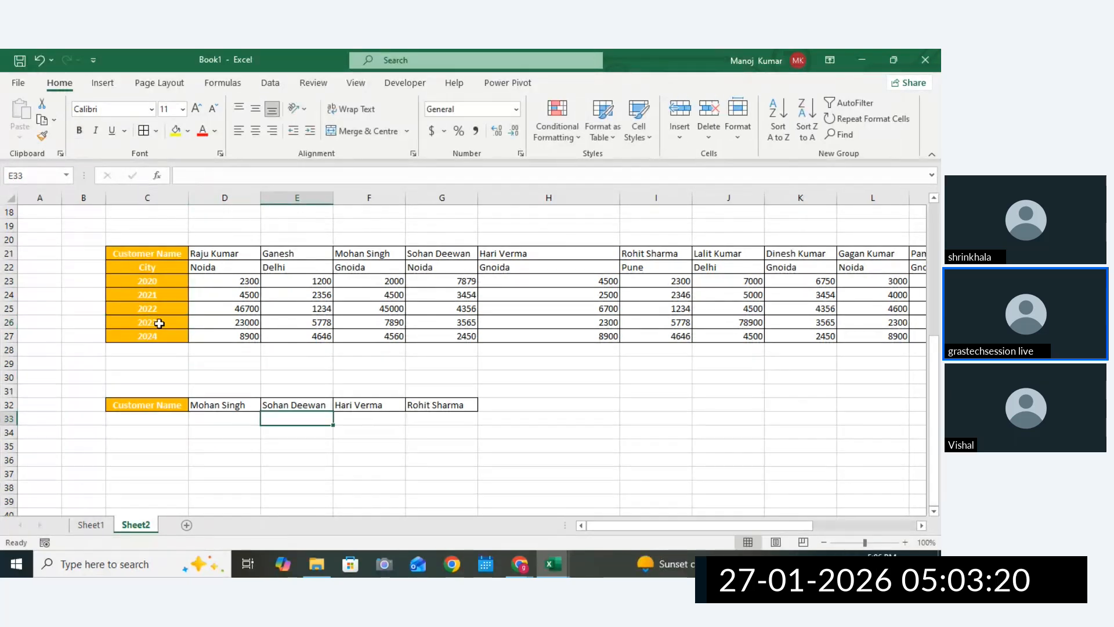
Copy the 2023 and 2024 year headings into C33:C34 and add borders to the empty lookup cells D33:G34.
left_click_drag(159, 323, 159, 337)
key("ctrl+c")
left_click(146, 418)
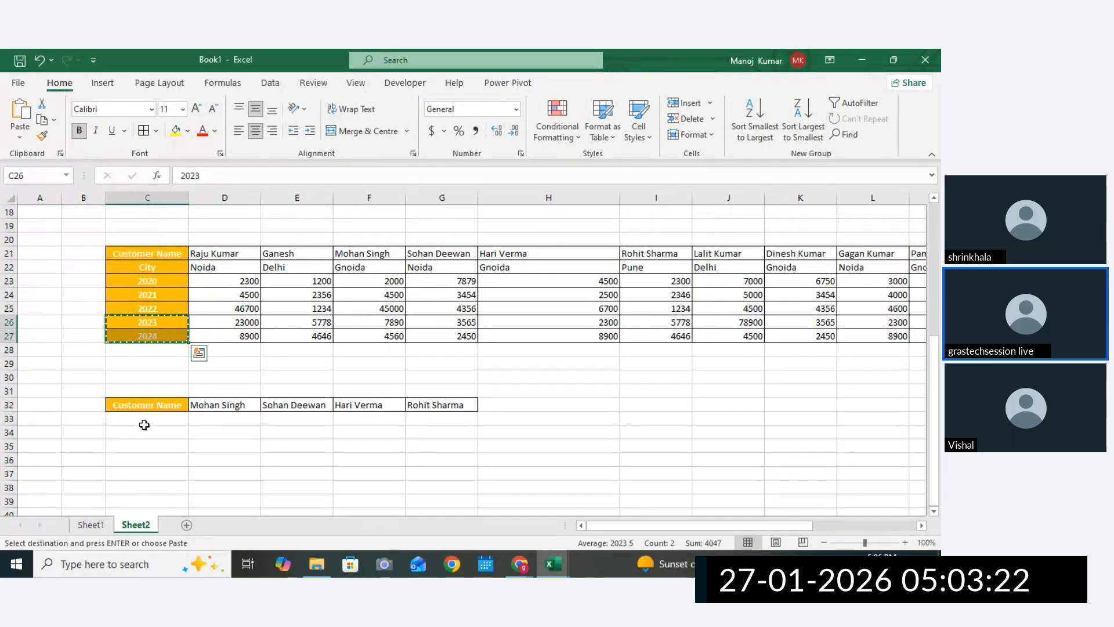
key("ctrl+v")
left_click_drag(226, 418, 434, 430)
left_click(143, 131)
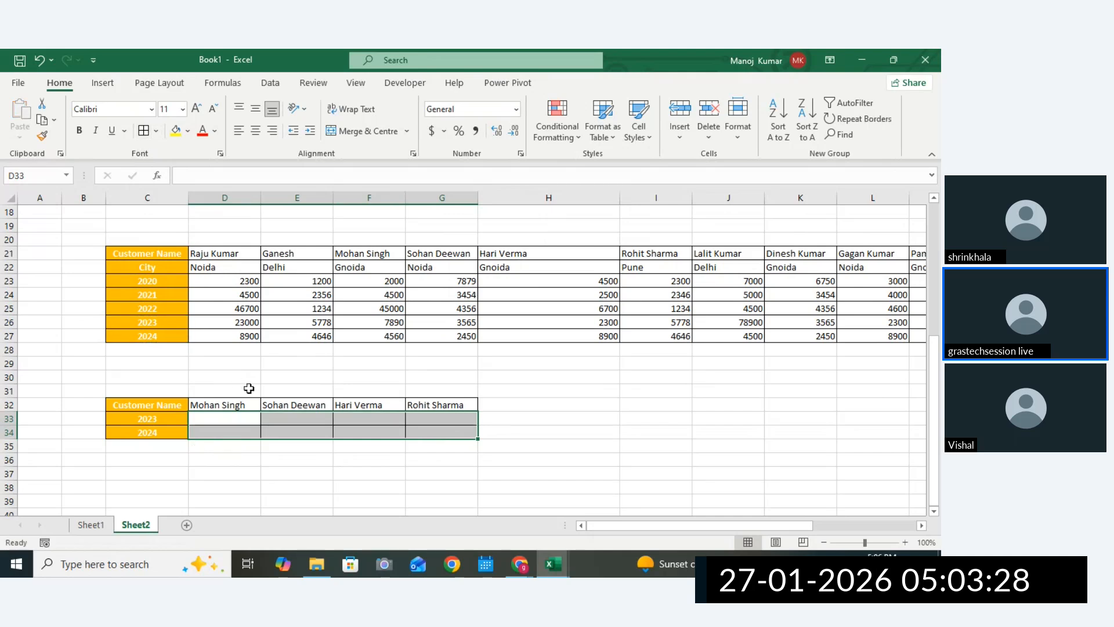
Enter =HLOOKUP(D32,C21:O27,6,0) in D33 to return the first selected customer's 2023 value.
left_click(244, 414)
type("=")
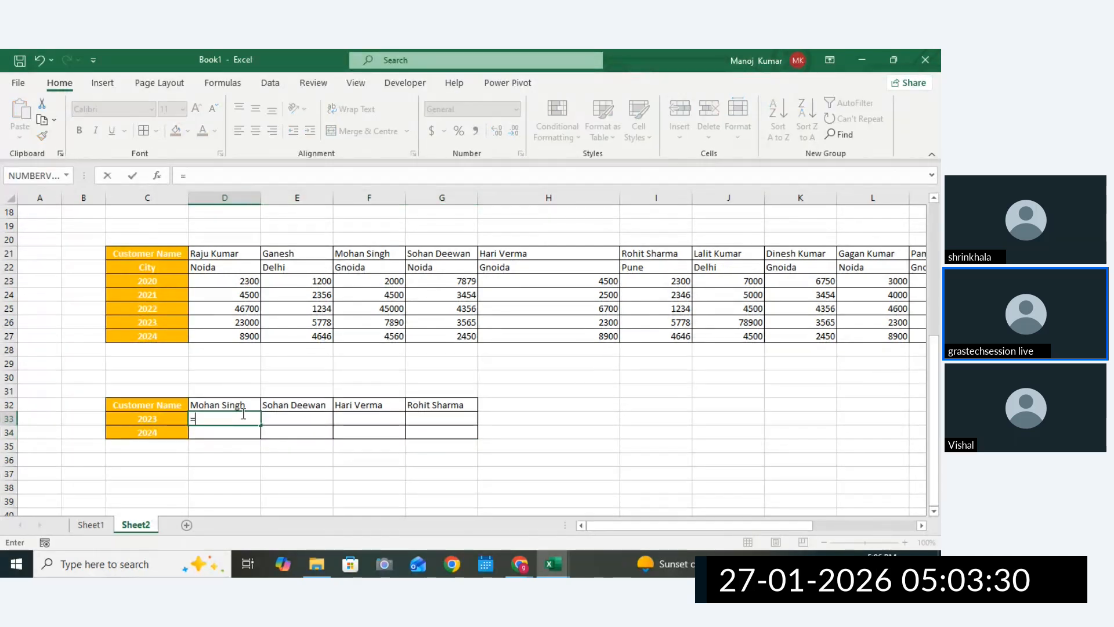
type("HLO")
double_click(232, 434)
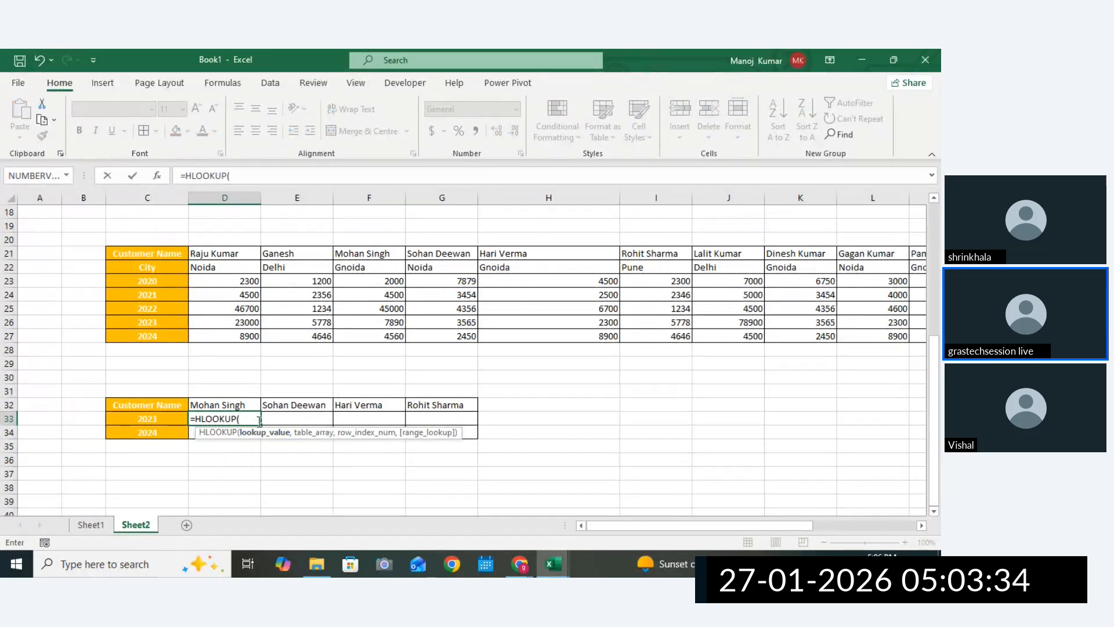
left_click(229, 405)
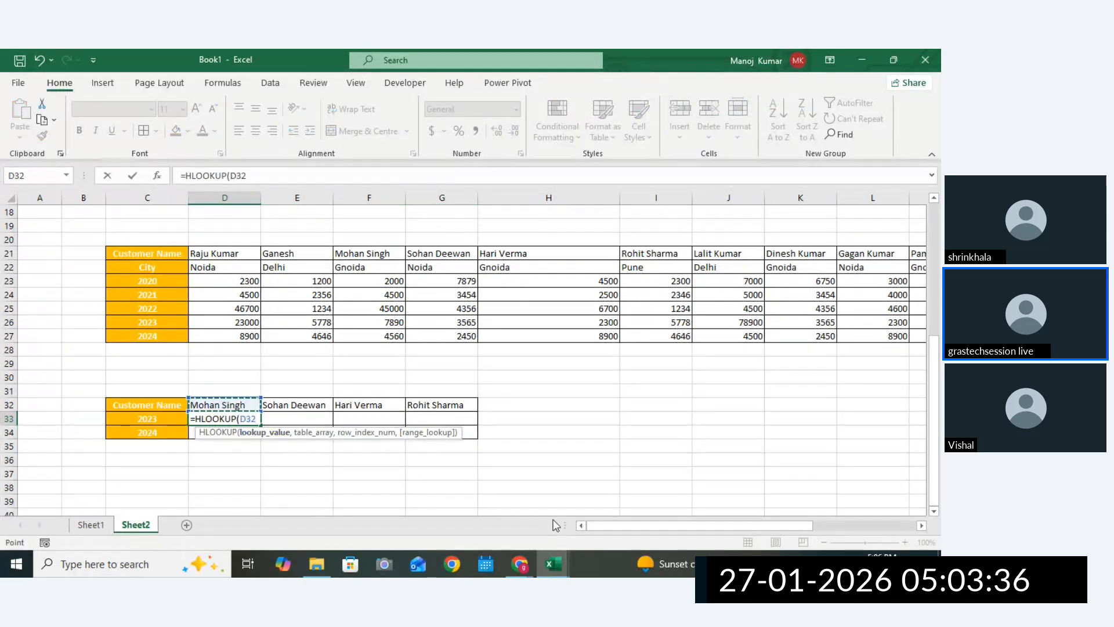
type(",")
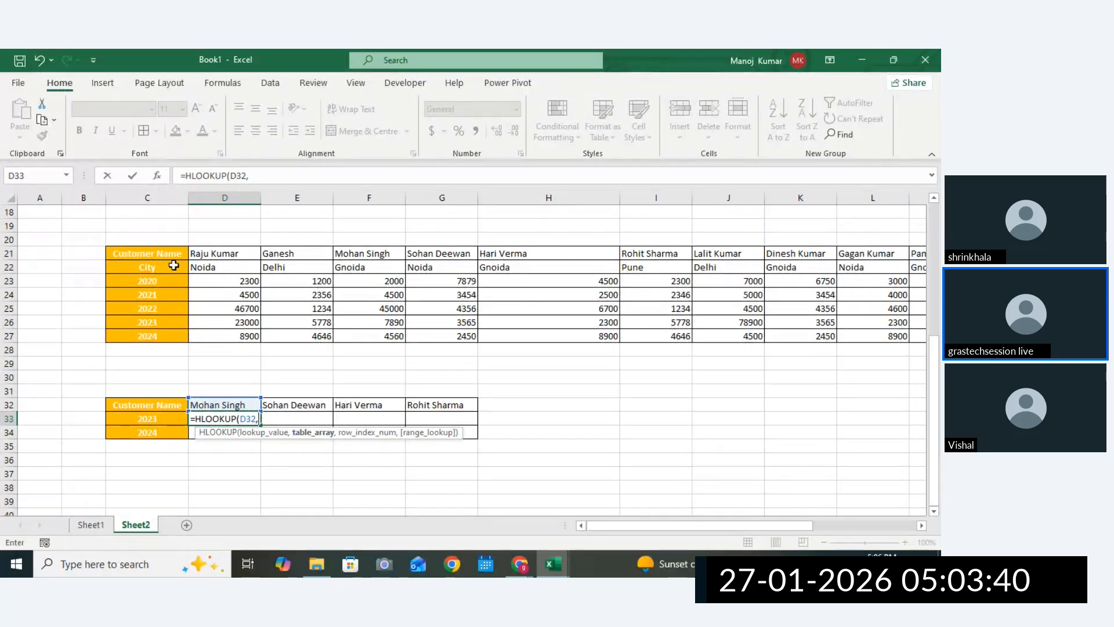
left_click_drag(169, 253, 877, 334)
left_click_drag(726, 527, 537, 529)
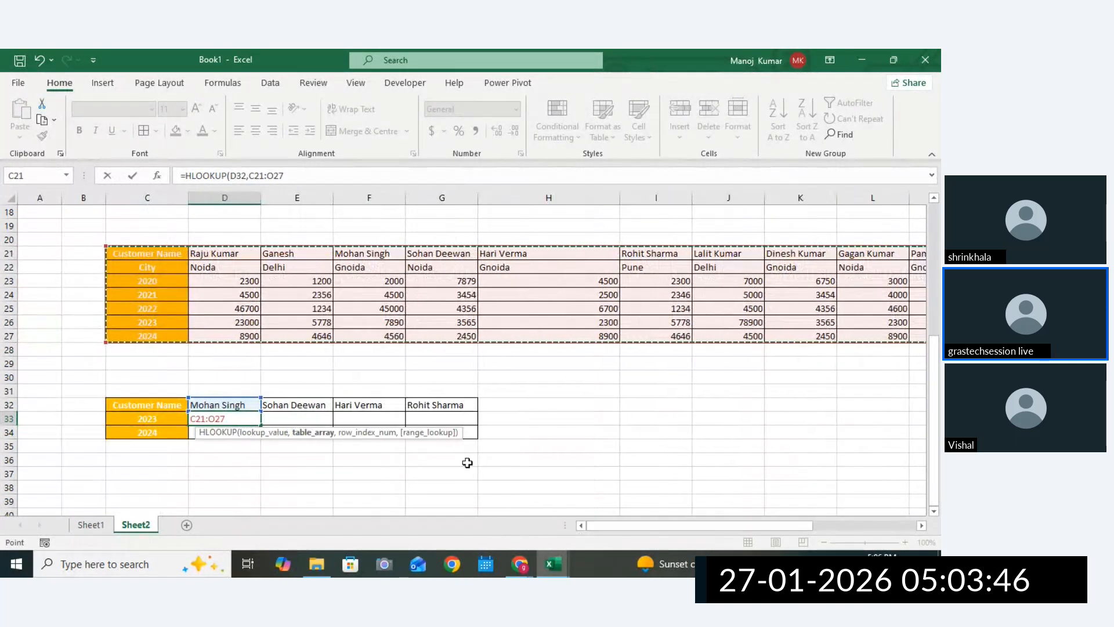
type(",")
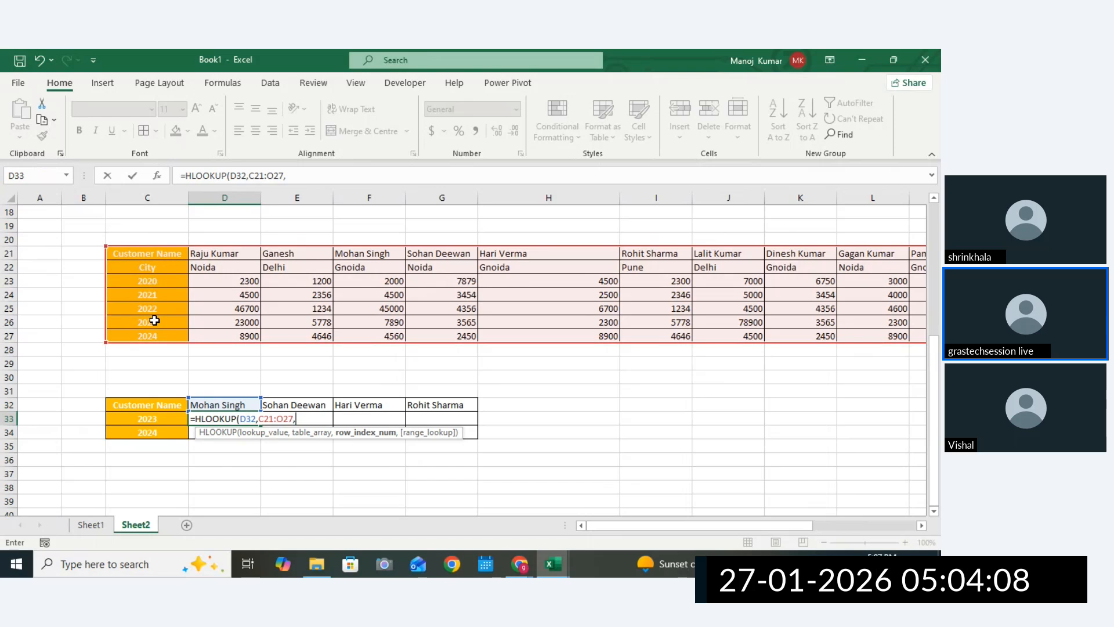
type("6,")
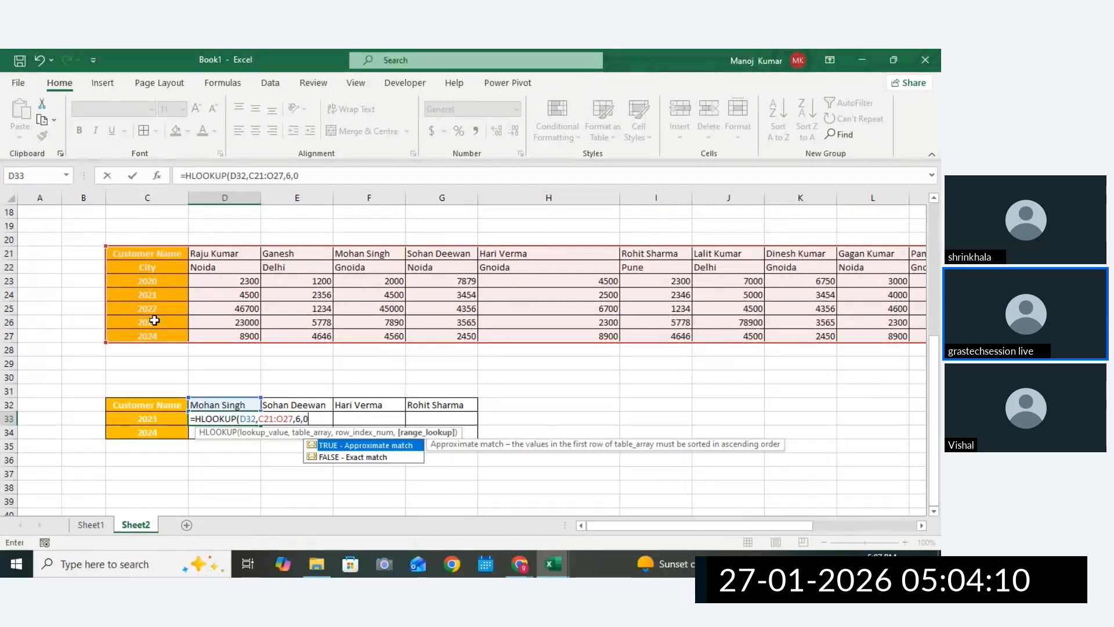
type("0")
key("Return")
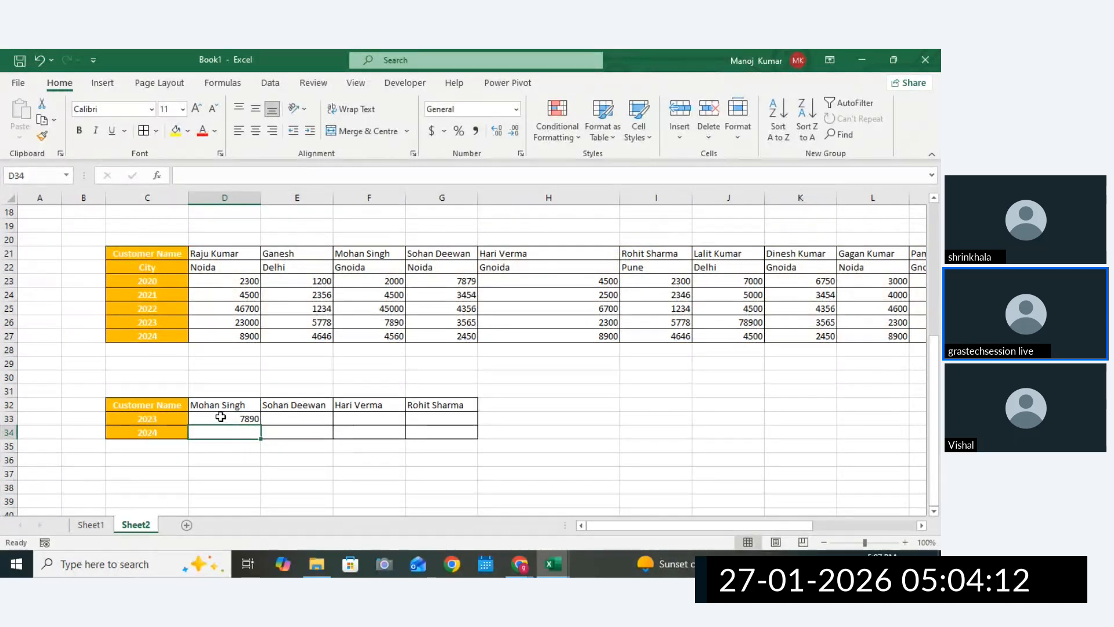
Compare the D33 lookup result with the same customer's 2023 entry in the transposed table, and review its formula and the remaining headings.
left_click(221, 406)
left_click(158, 419)
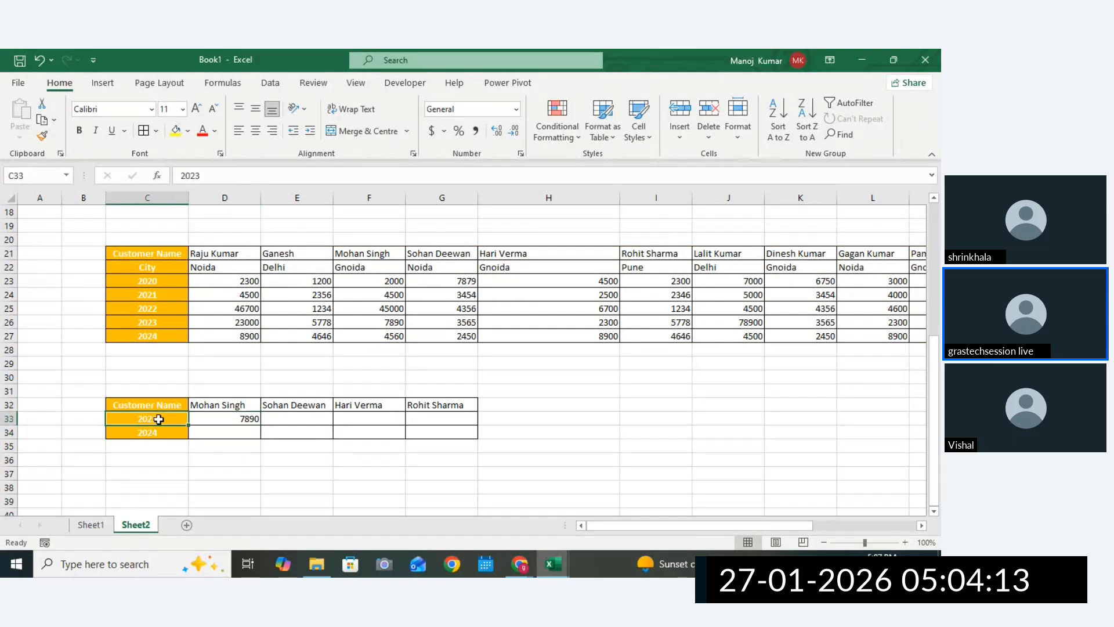
left_click(203, 403)
left_click(375, 323)
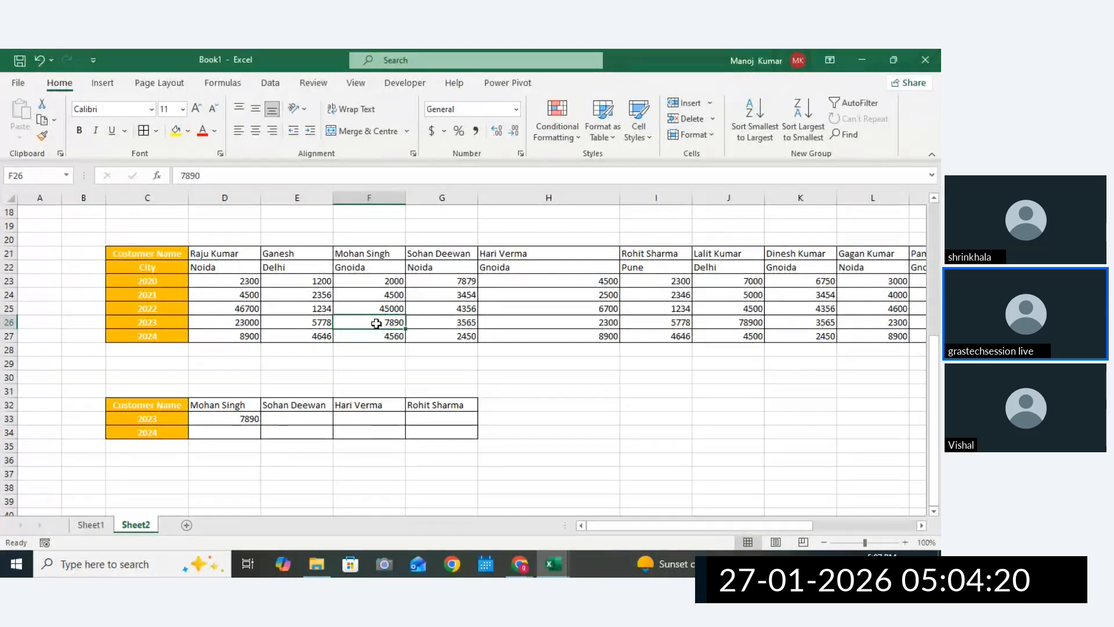
double_click(256, 419)
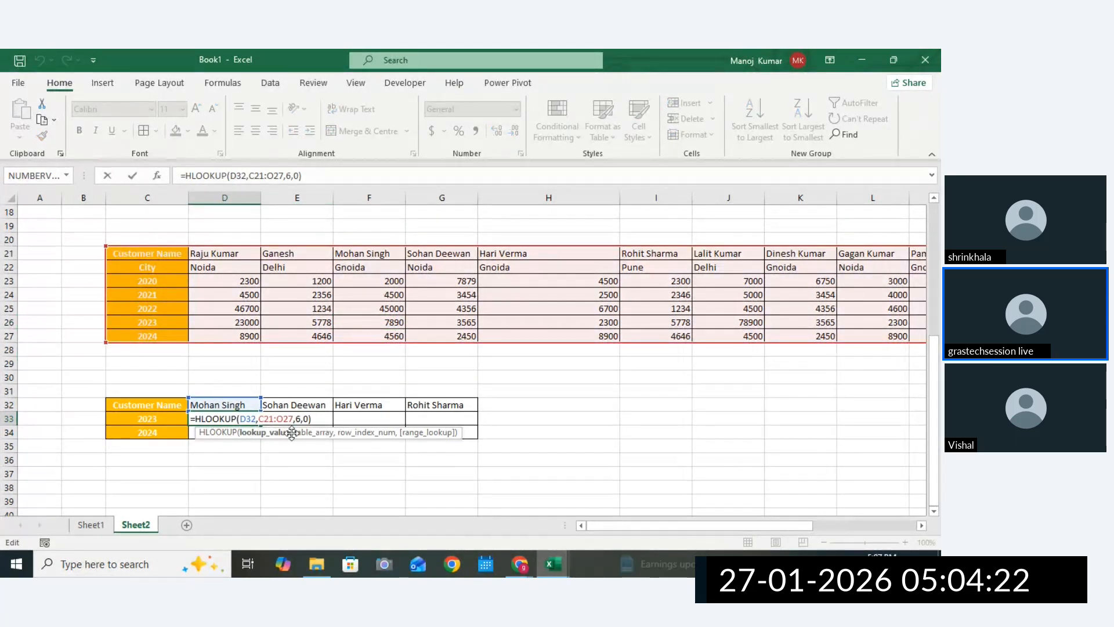
key("Return")
left_click(249, 418)
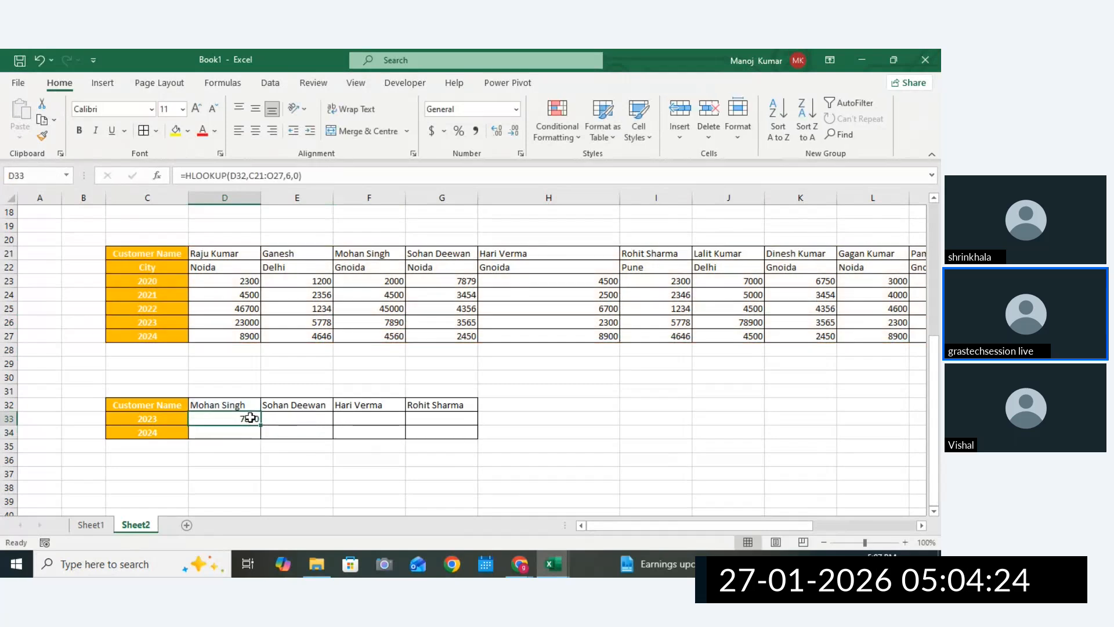
left_click_drag(236, 403, 471, 410)
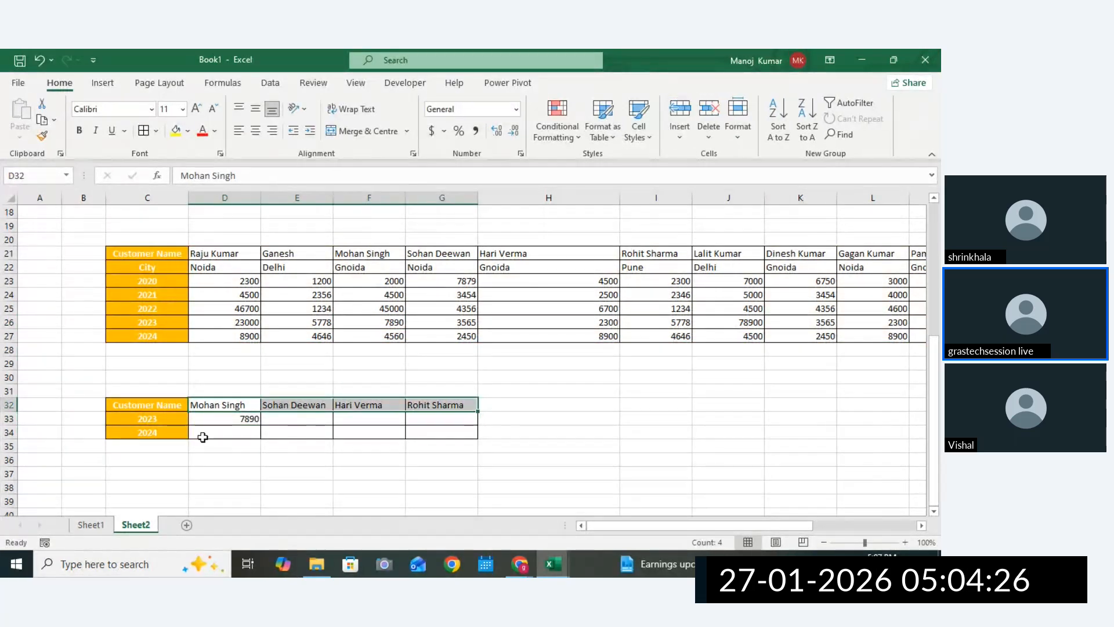
left_click(150, 433)
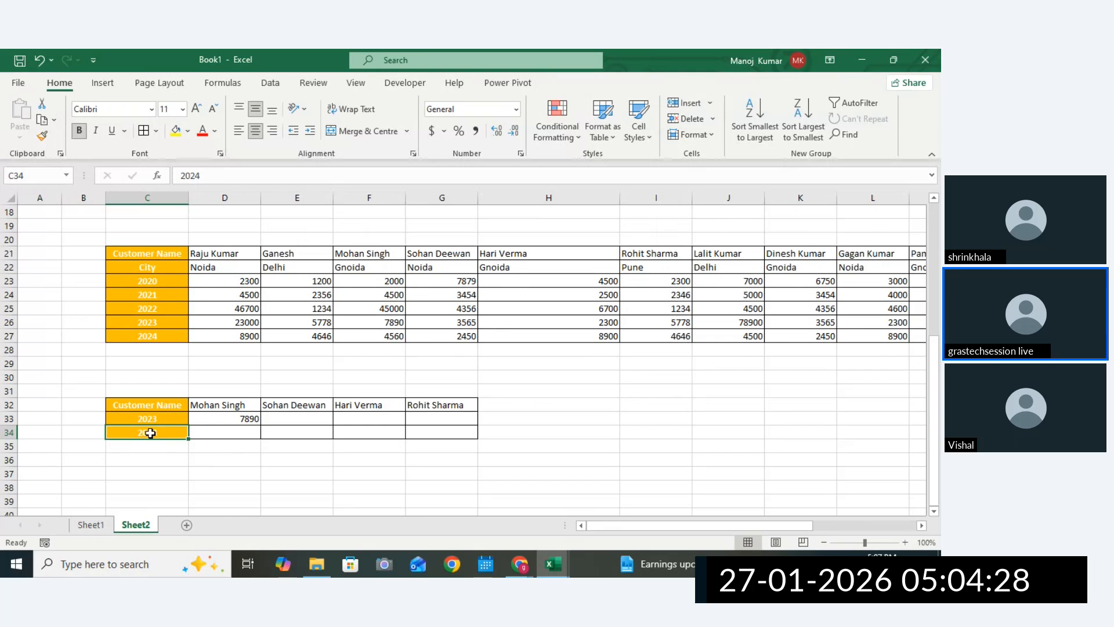
Make the table array in the D33 formula absolute as $C$21:$O$27.
left_click(251, 419)
double_click(250, 419)
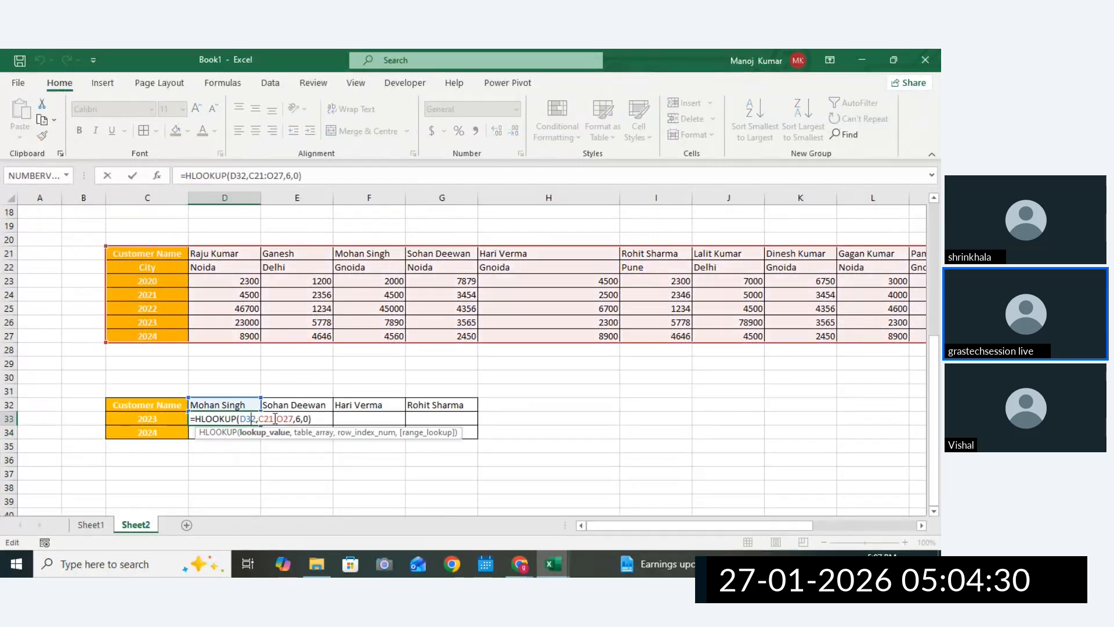
double_click(265, 418)
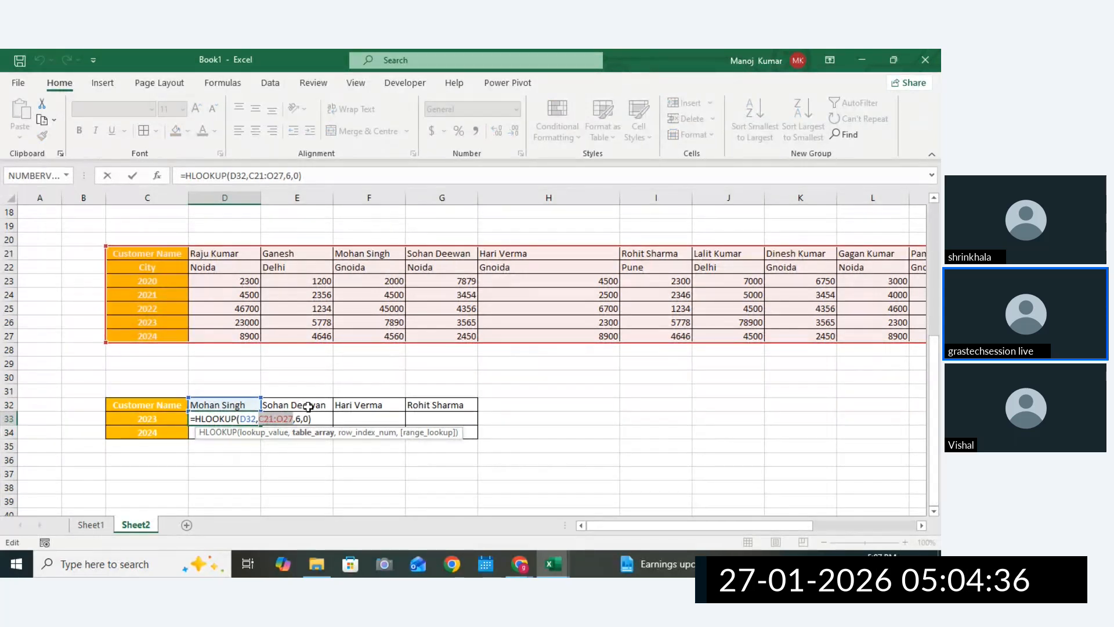
left_click_drag(297, 419, 264, 417)
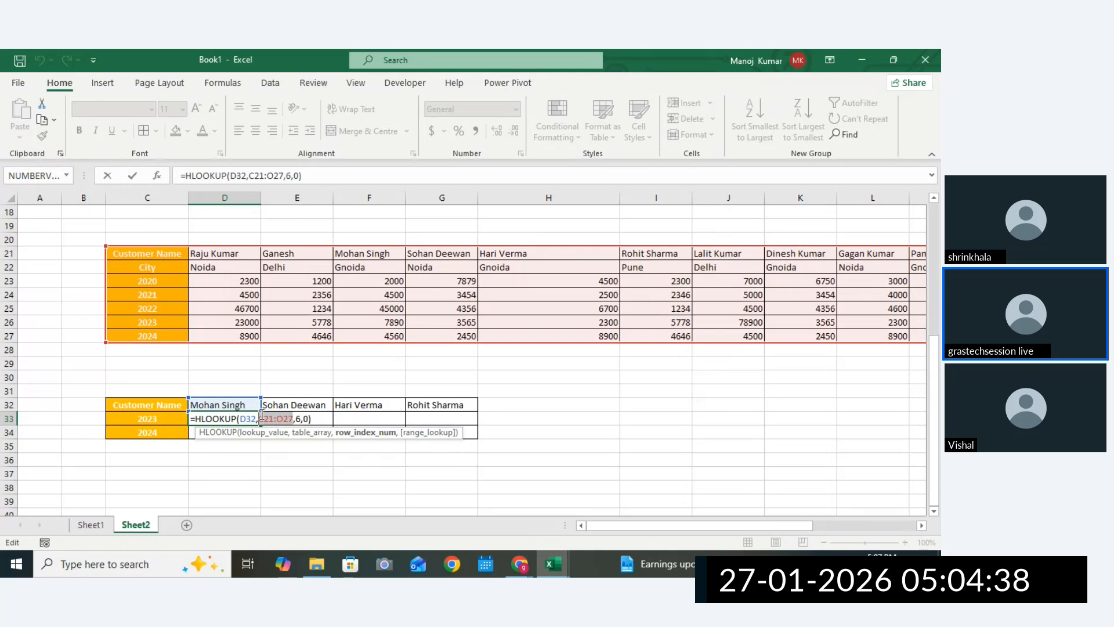
key("F4")
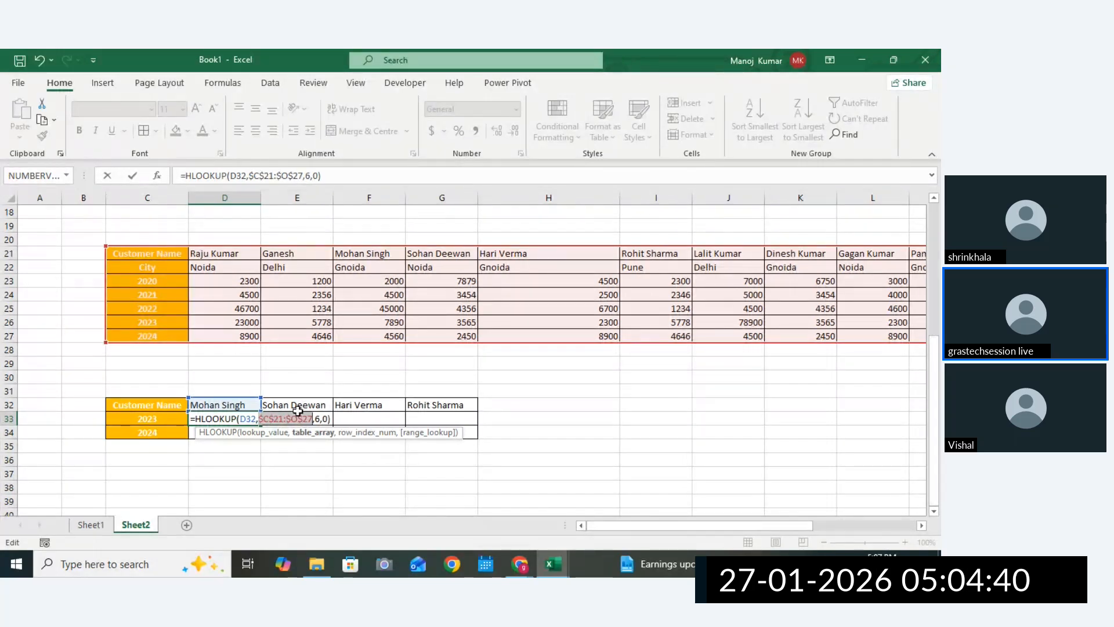
key("Return")
Lock the row of the lookup value in the D33 formula by changing it to D$32.
left_click_drag(241, 406, 237, 446)
left_click(242, 416)
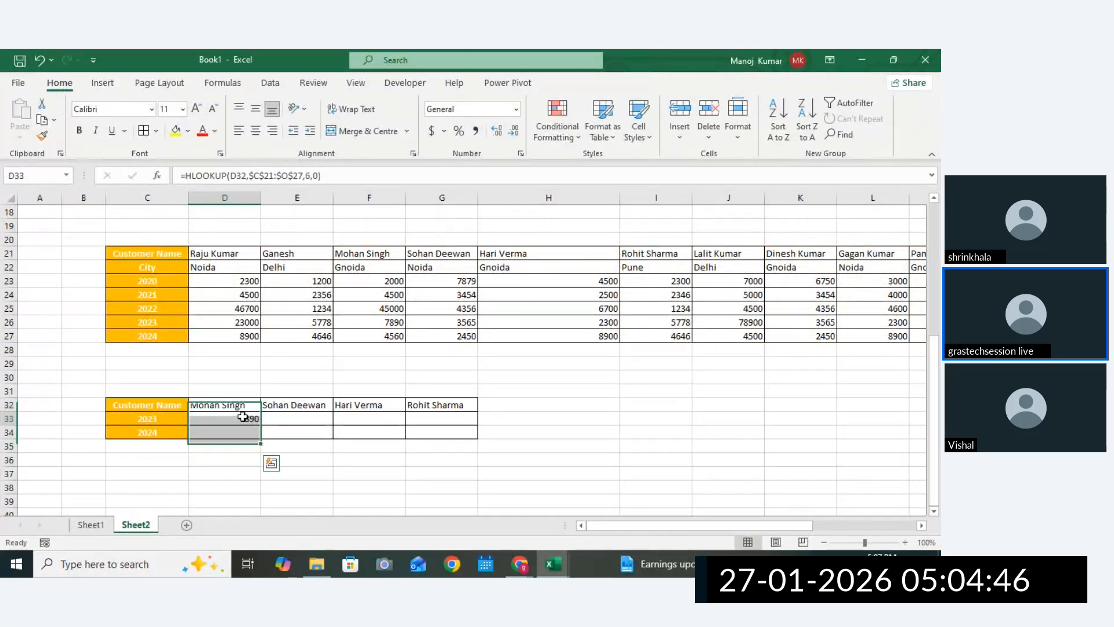
left_click(237, 404)
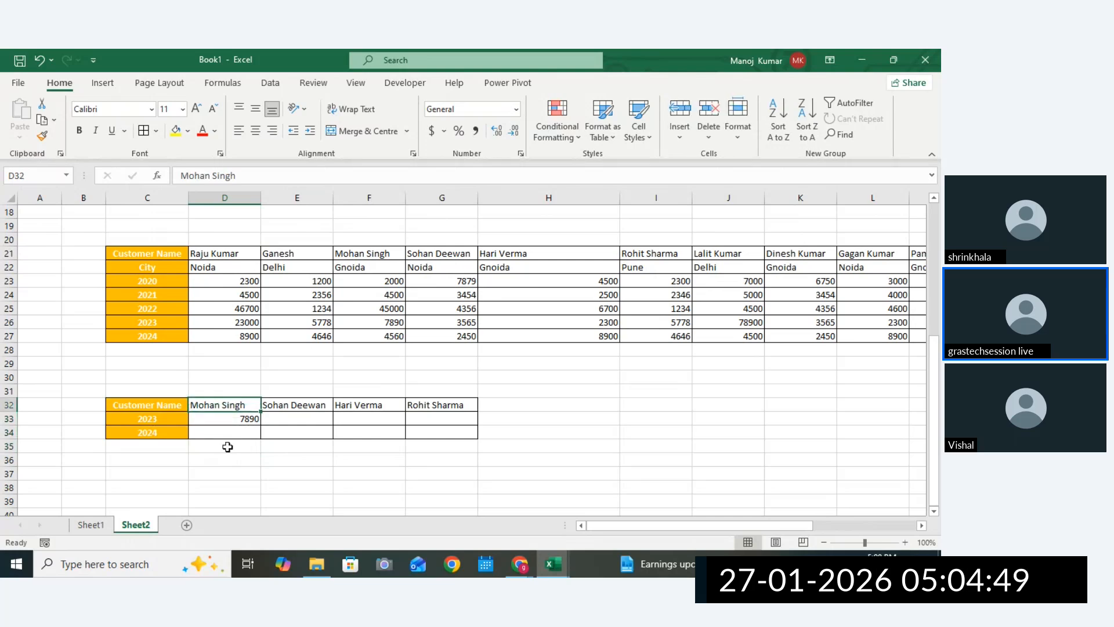
left_click(243, 417)
double_click(246, 416)
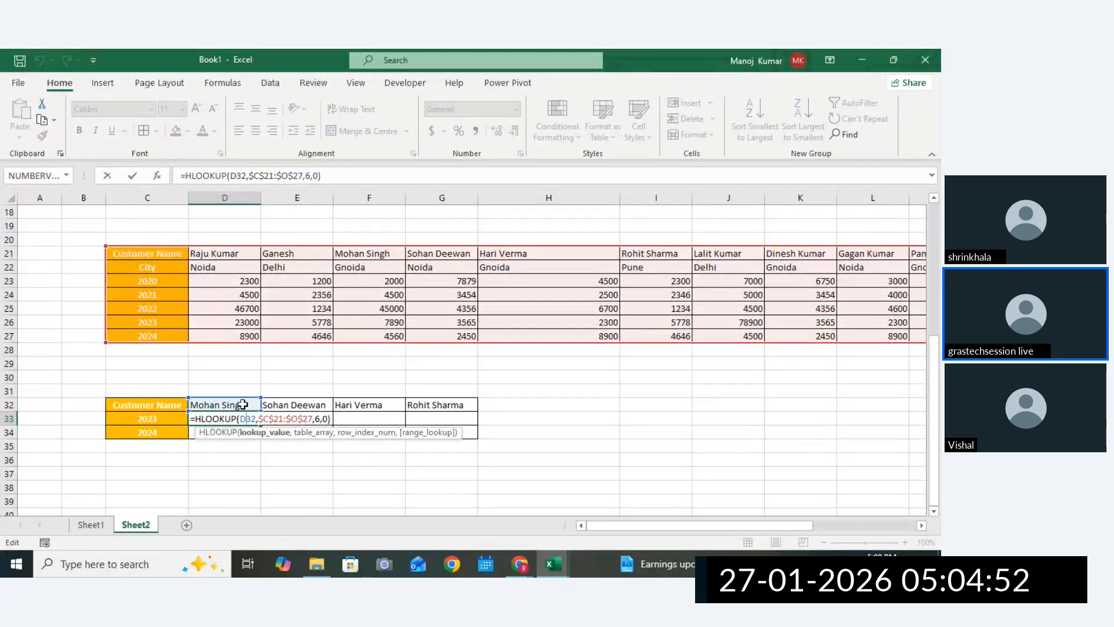
type("$")
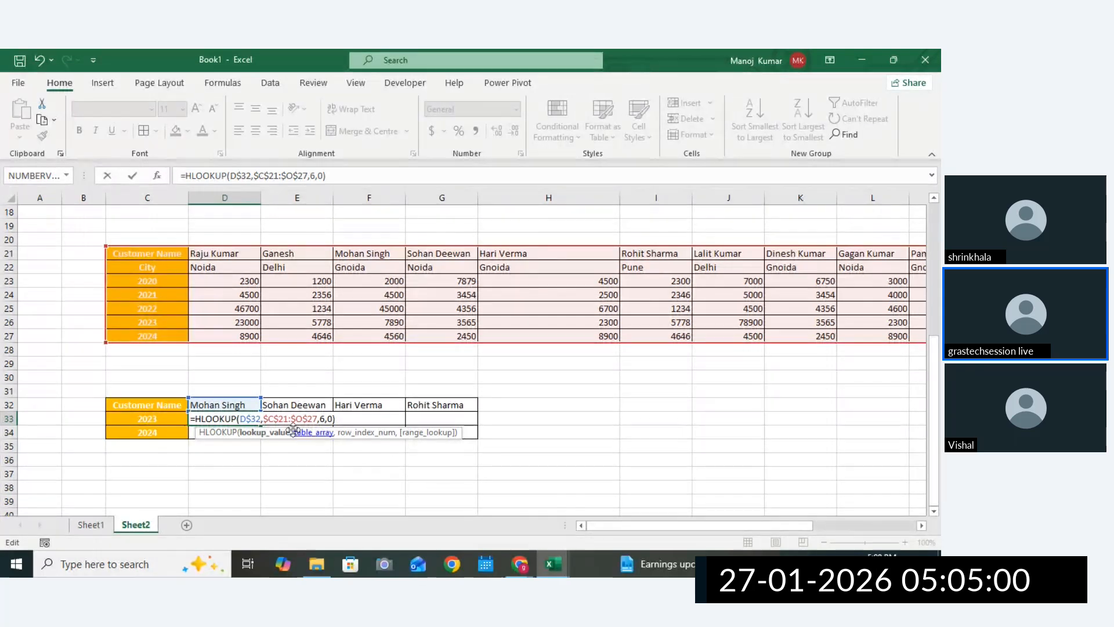
key("Return")
Fill the D33 formula across to G33 and check the last customer's 2023 result against the transposed table.
left_click(252, 420)
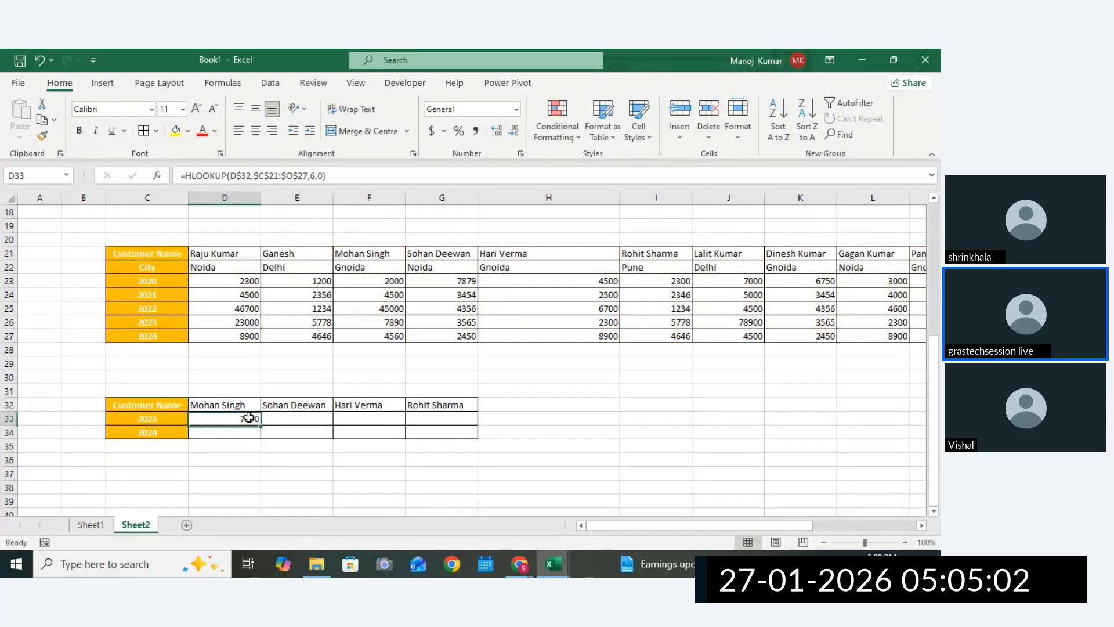
left_click_drag(260, 423, 456, 423)
left_click(442, 419)
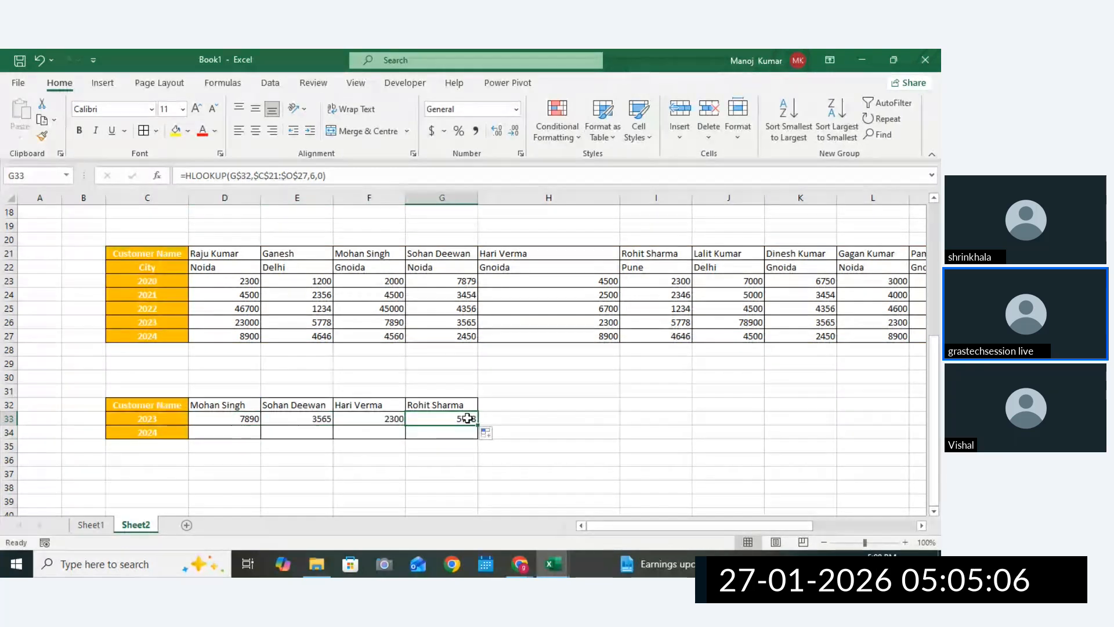
left_click(657, 285)
left_click(674, 323)
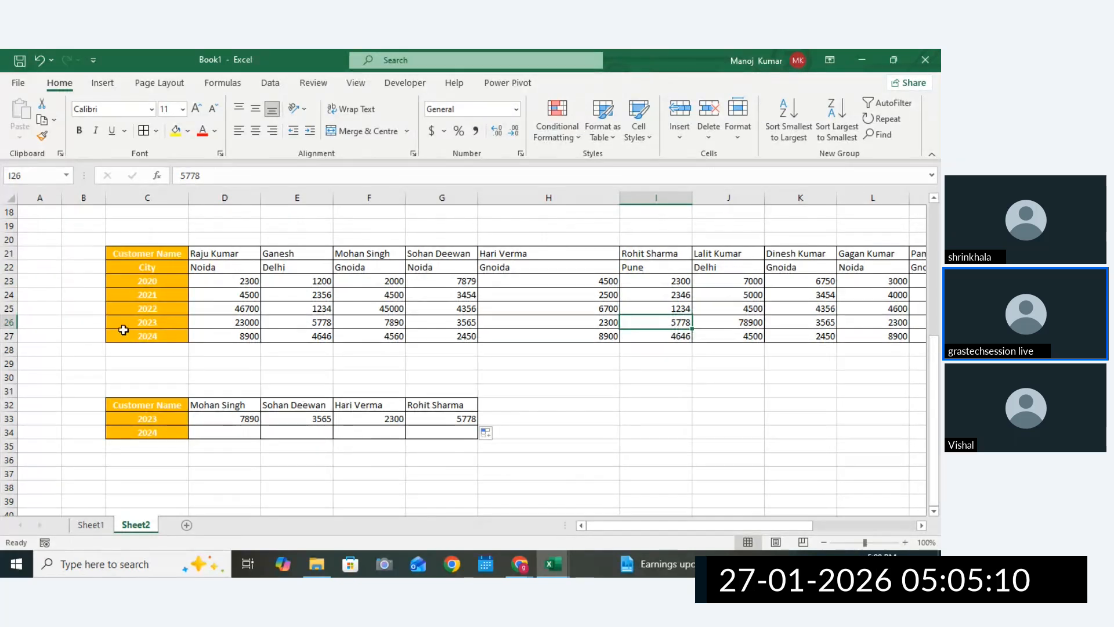
left_click(123, 324)
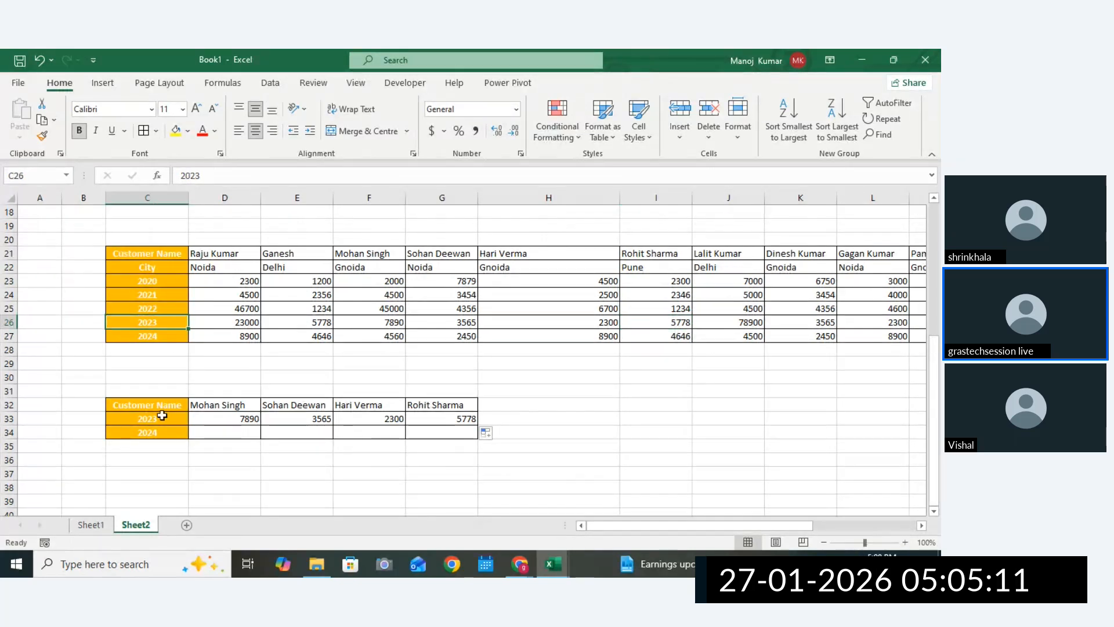
left_click(440, 419)
left_click_drag(234, 419, 441, 416)
Copy the D33 formula down to D34 and change its row index number to 7 for 2024.
left_click(245, 418)
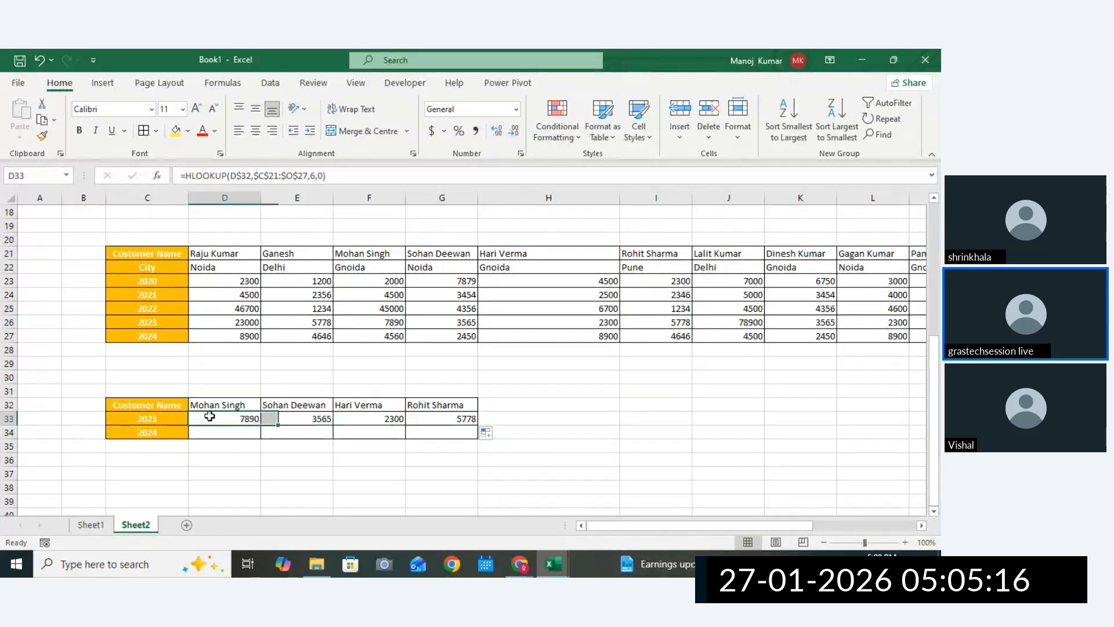
left_click_drag(259, 424, 247, 445)
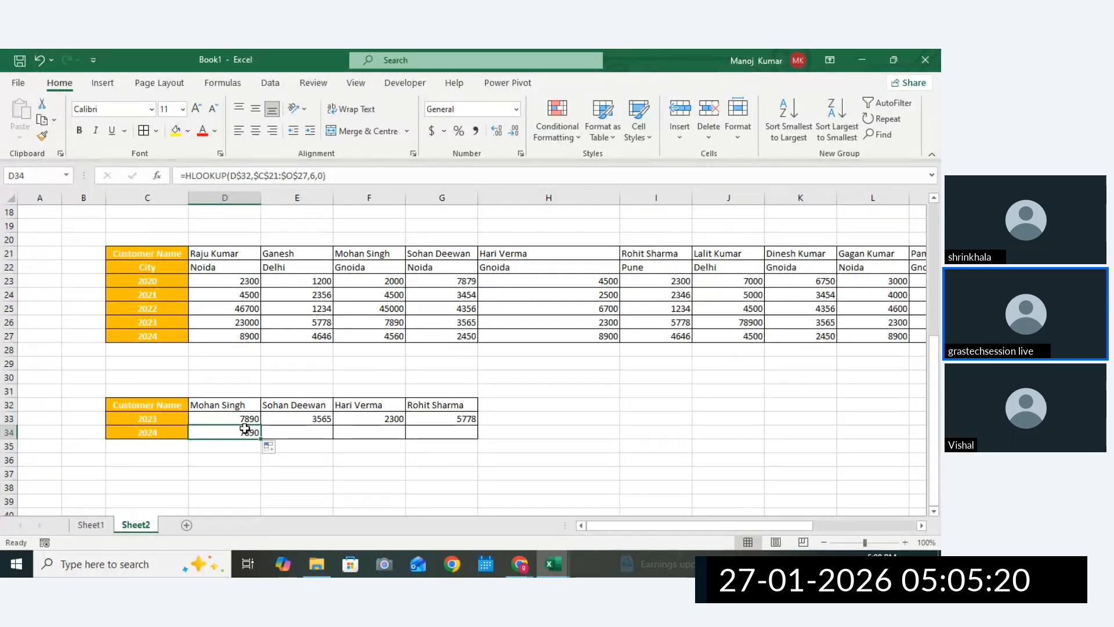
double_click(248, 430)
left_click(322, 433)
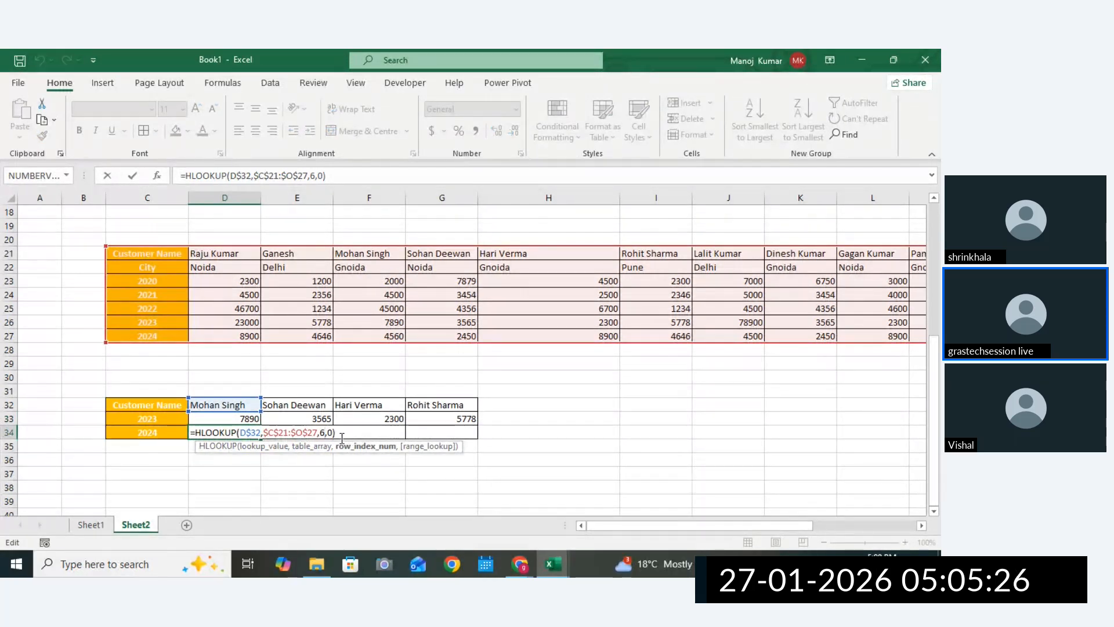
key("BackSpace")
type("7")
key("Return")
Fill the 2024 lookup formula from D34 across to G34.
left_click(247, 432)
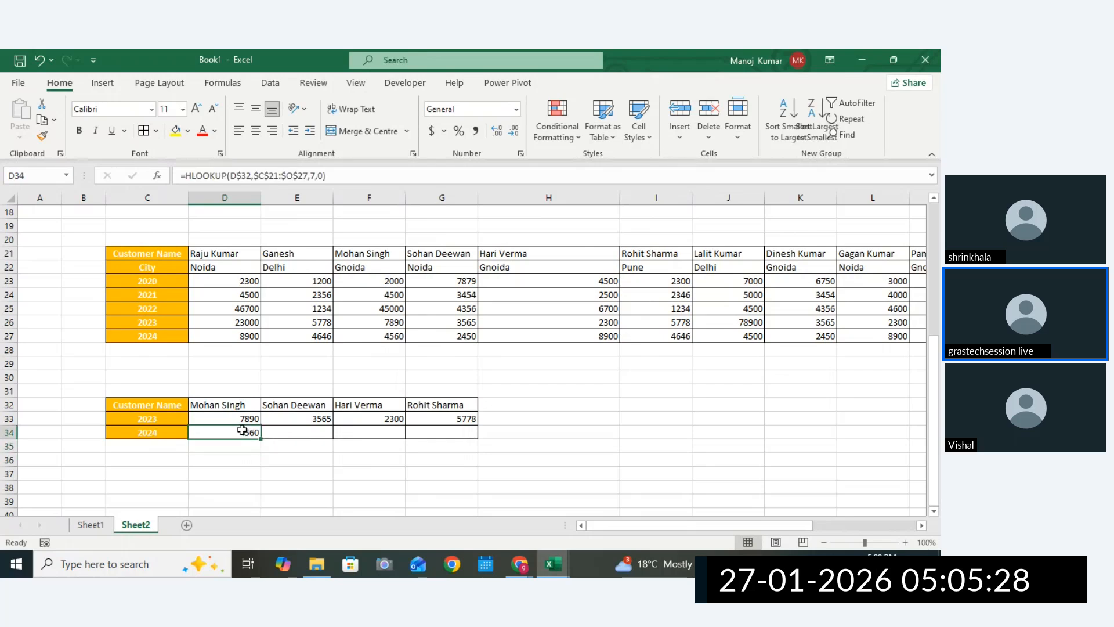
left_click_drag(260, 437, 476, 435)
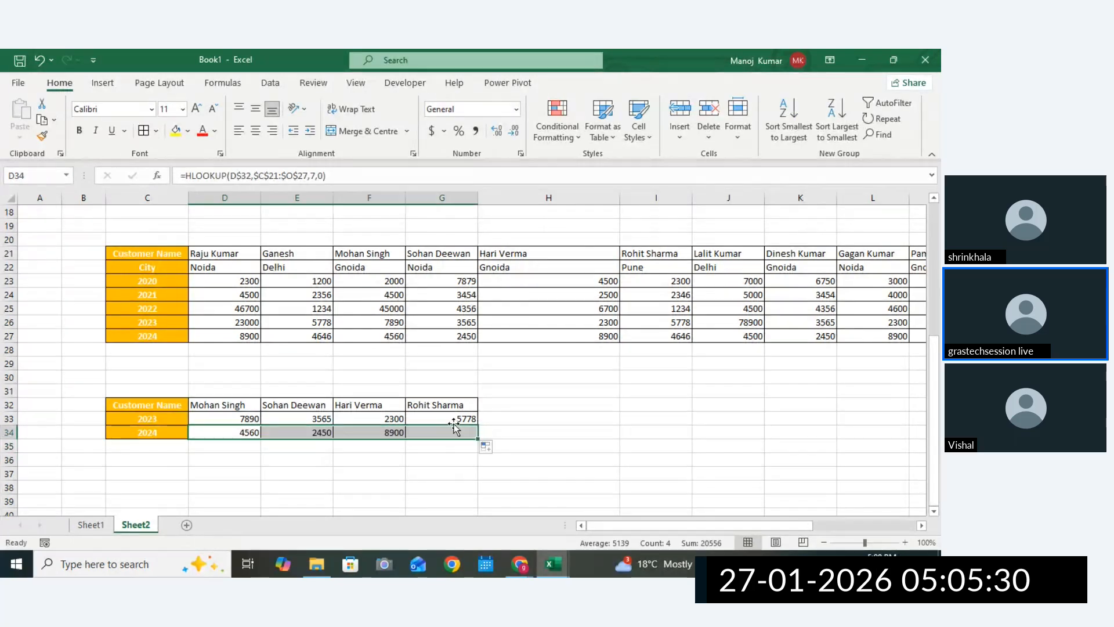
left_click(453, 416)
Enter the D33 formula as text in I32, as ",=HLOOKUP(D$32,$C$21:$O$27,6,0)" with a leading comma.
double_click(246, 420)
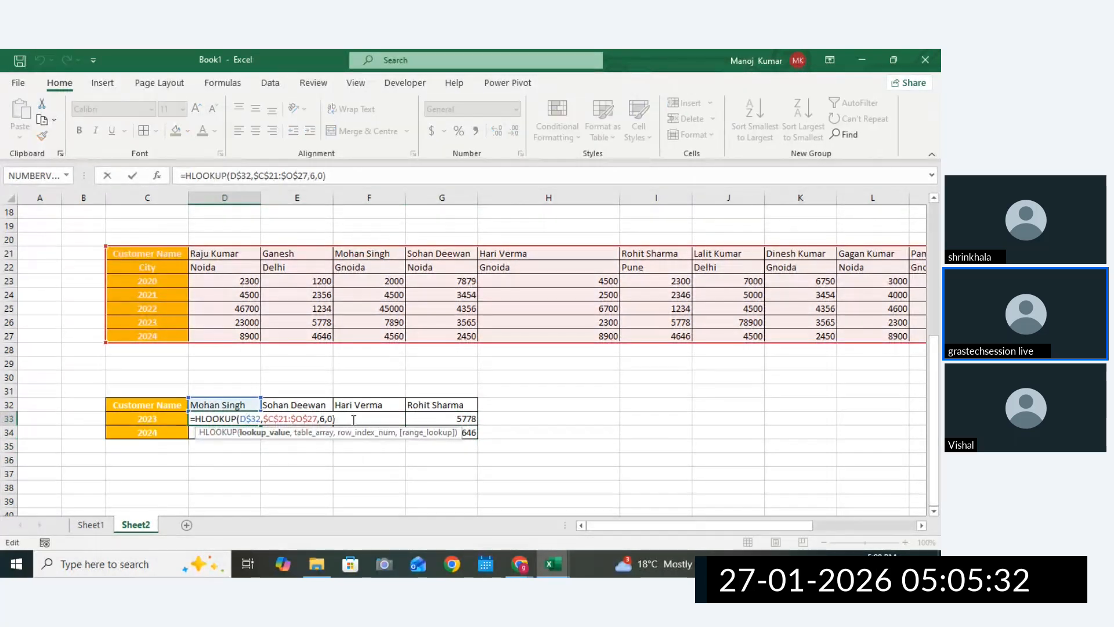
key("Return")
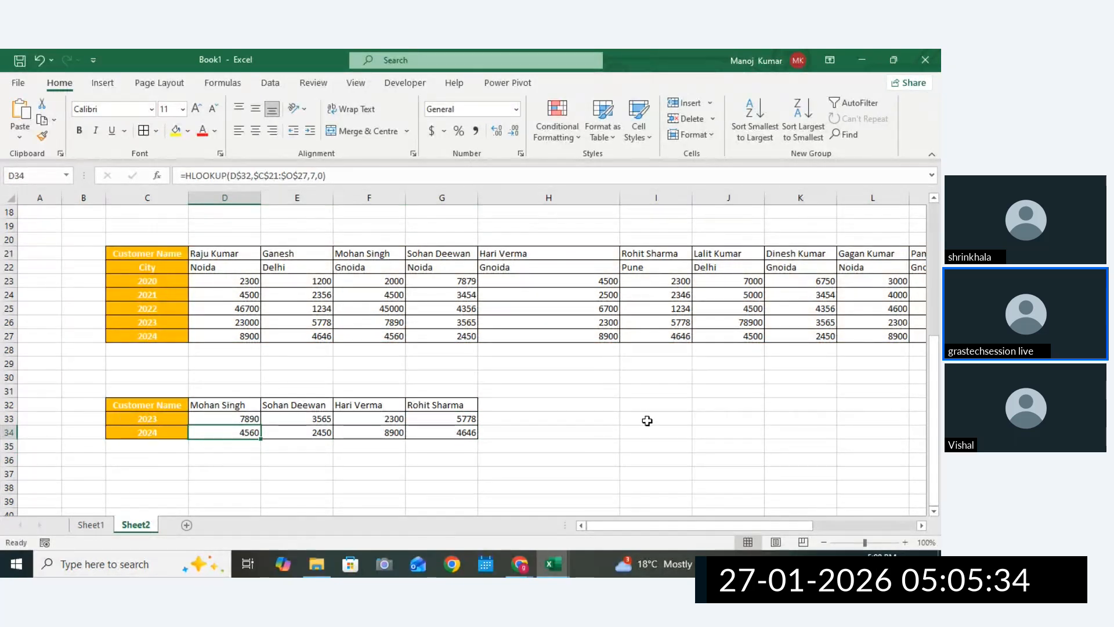
double_click(635, 406)
type(",")
type("=HLOOKUP(D$32,$C$21:$O$27,6,0)")
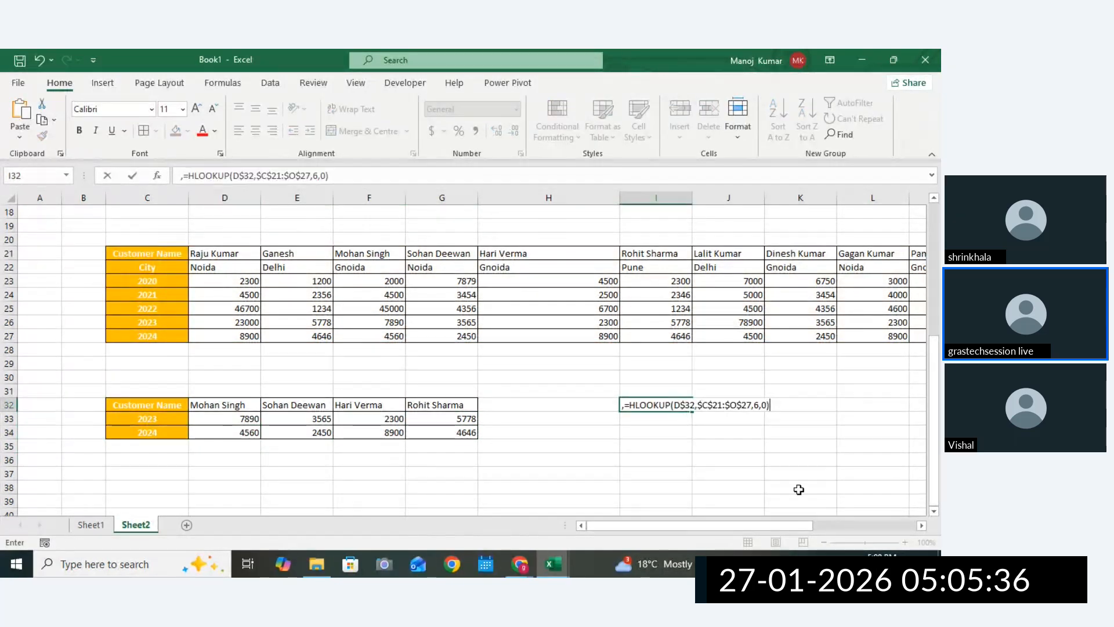
left_click(808, 498)
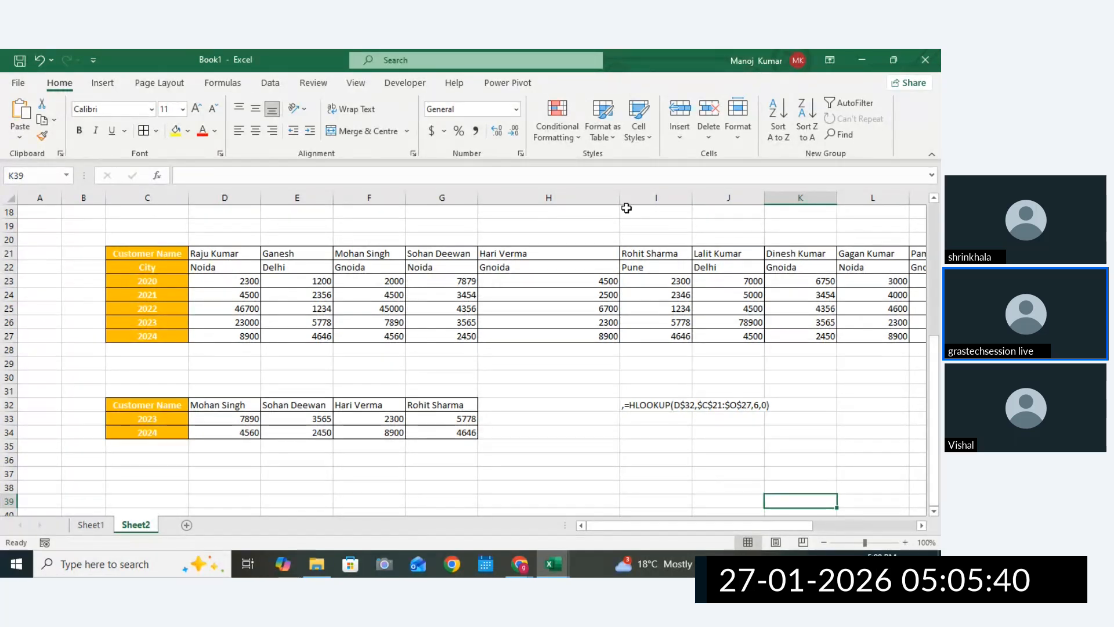
Narrow column H to about the width of its neighbours and select the transposed customer table C21:O27.
left_click_drag(620, 201, 534, 201)
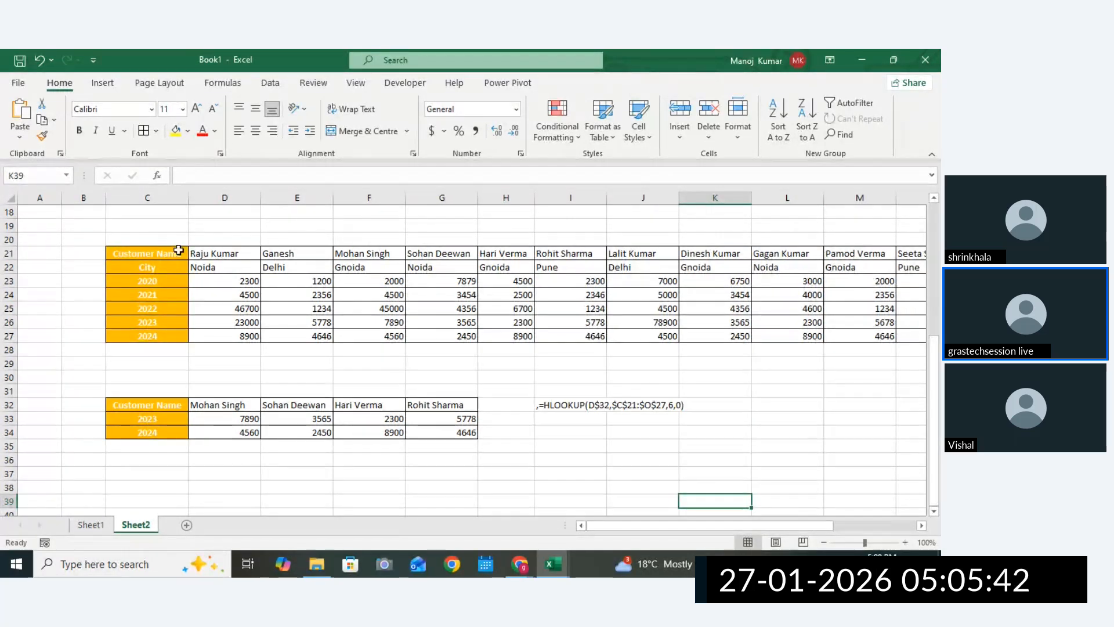
left_click_drag(178, 250, 787, 334)
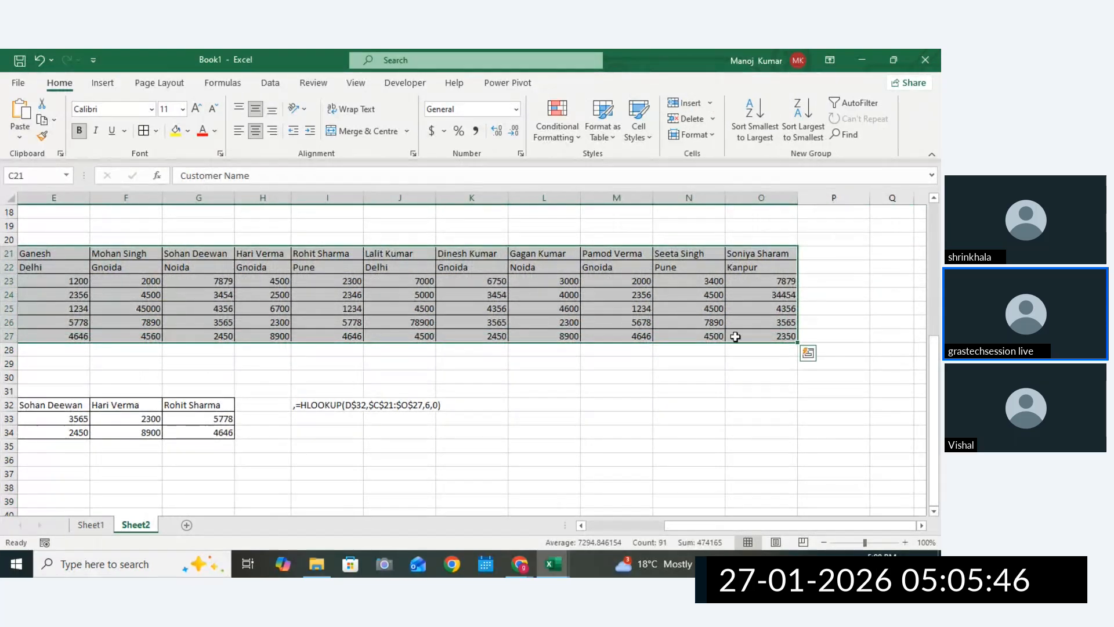
Name the customer data range C21:O27 HDATA.
left_click_drag(674, 525, 533, 504)
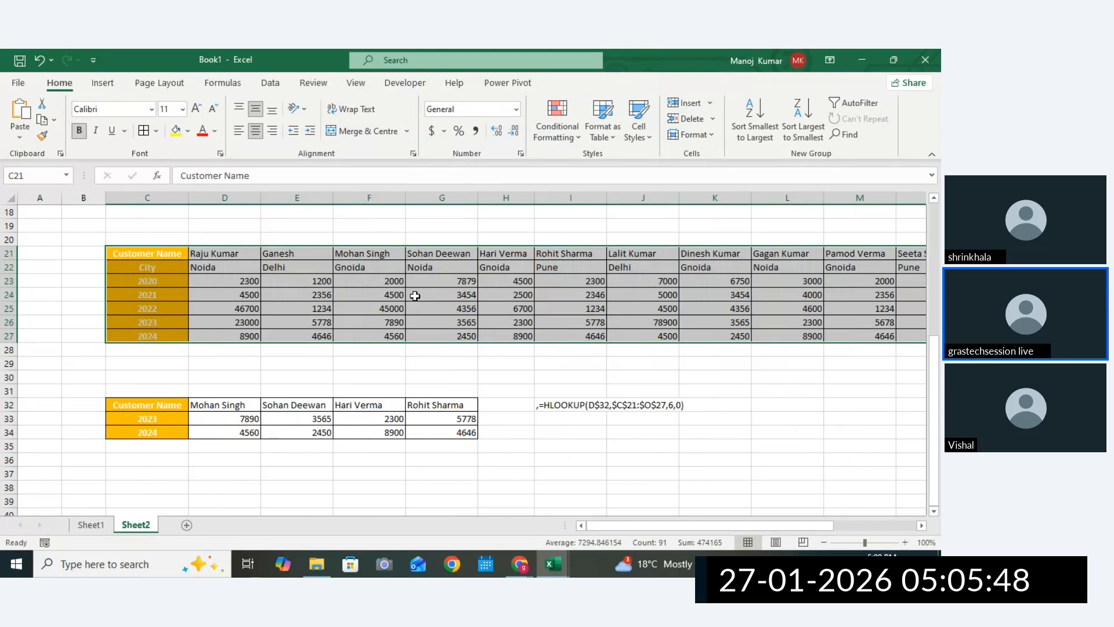
left_click(37, 176)
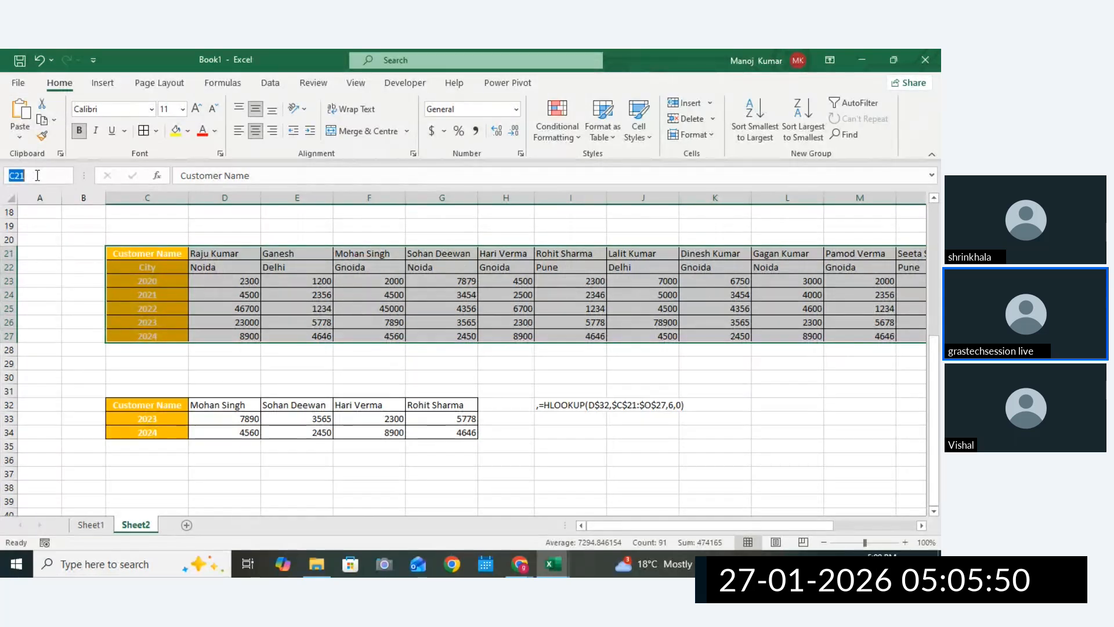
type("HDATA")
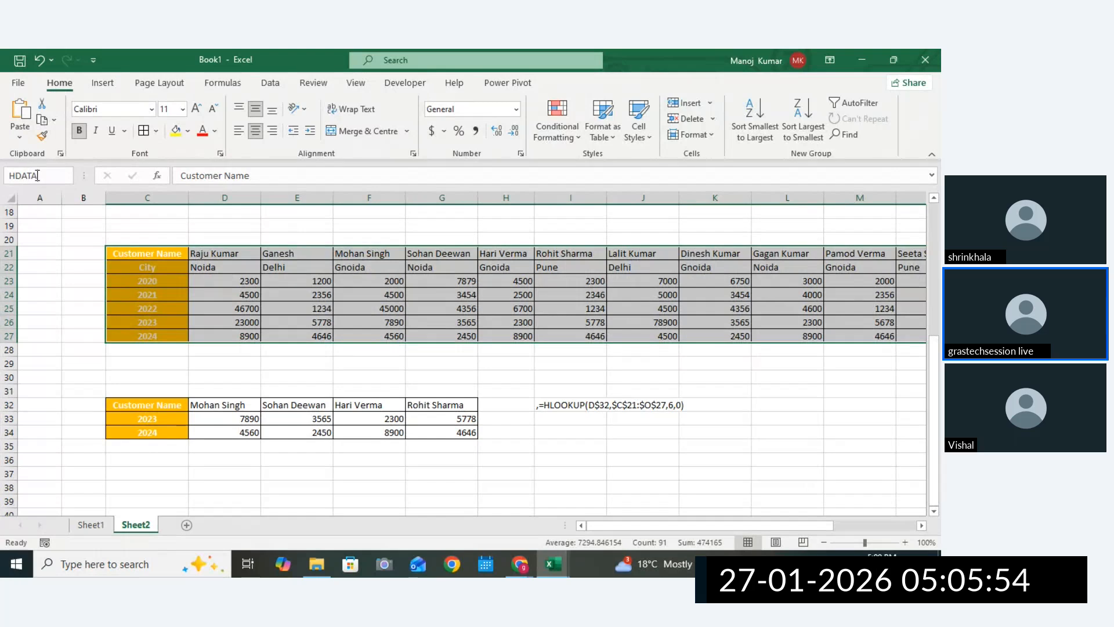
Copy the small customer lookup table C32:G34 and paste the copy at C38.
left_click_drag(138, 404, 458, 432)
key("ctrl+c")
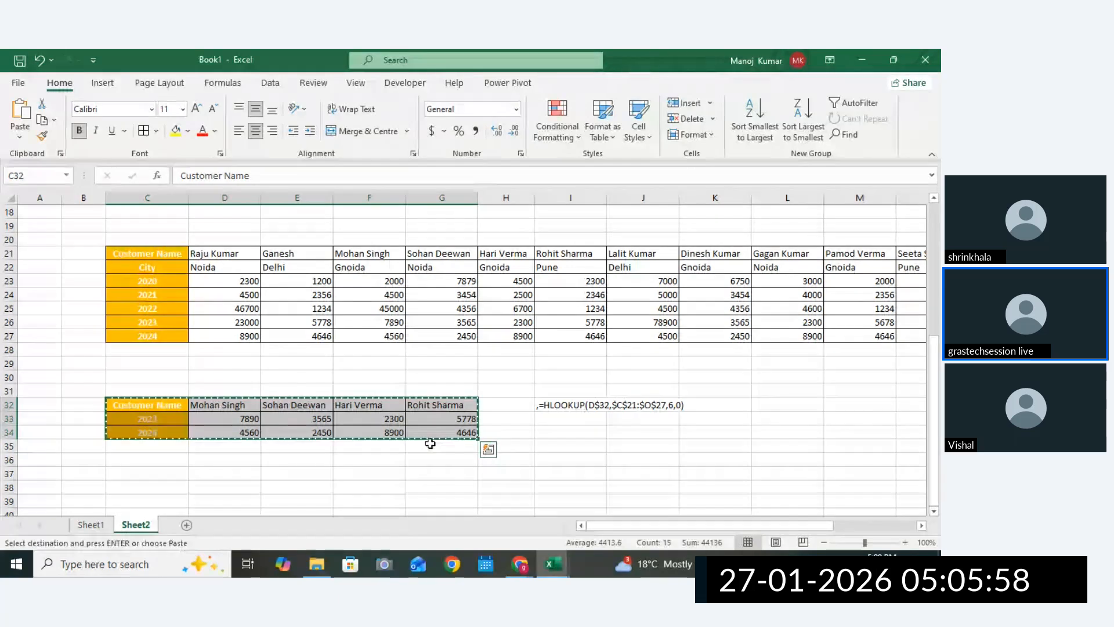
left_click(153, 485)
key("ctrl+v")
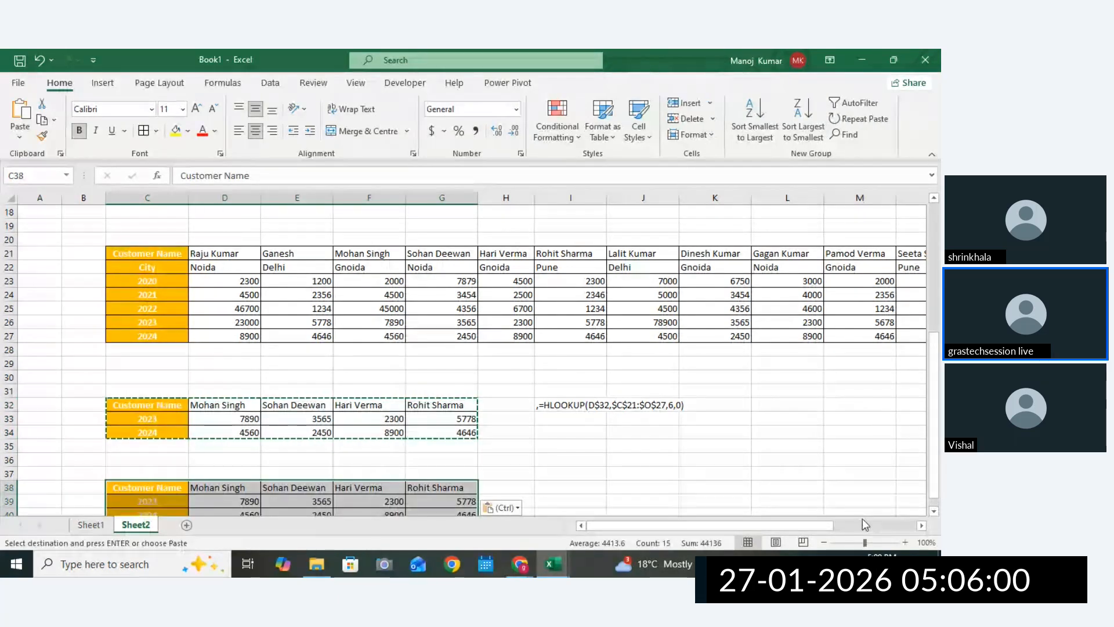
left_click(934, 511)
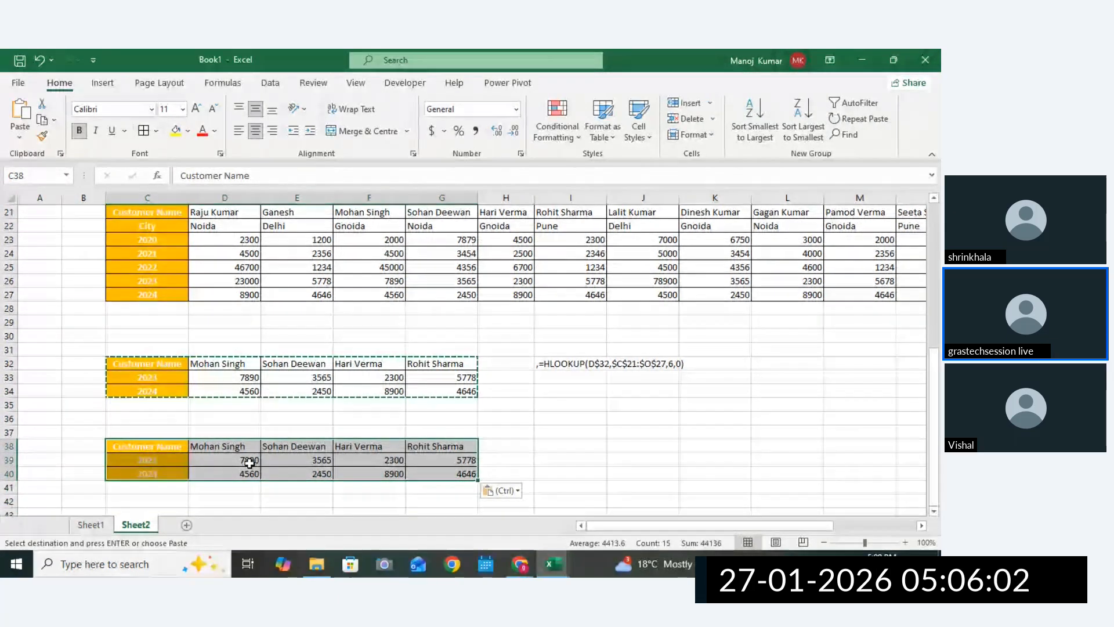
Clear the 2023 and 2024 values in D39:G40 of the copied table.
left_click_drag(246, 462, 460, 481)
key("Delete")
left_click(503, 473)
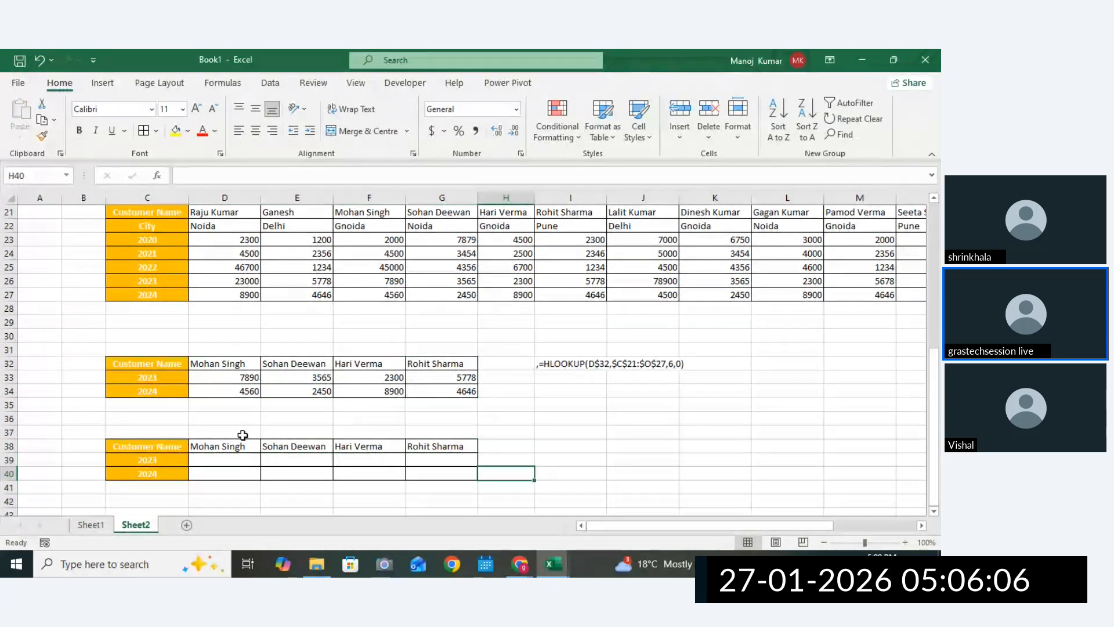
Begin an HLOOKUP formula in D39 with the customer name in D38 as the lookup value.
left_click(216, 459)
type("=")
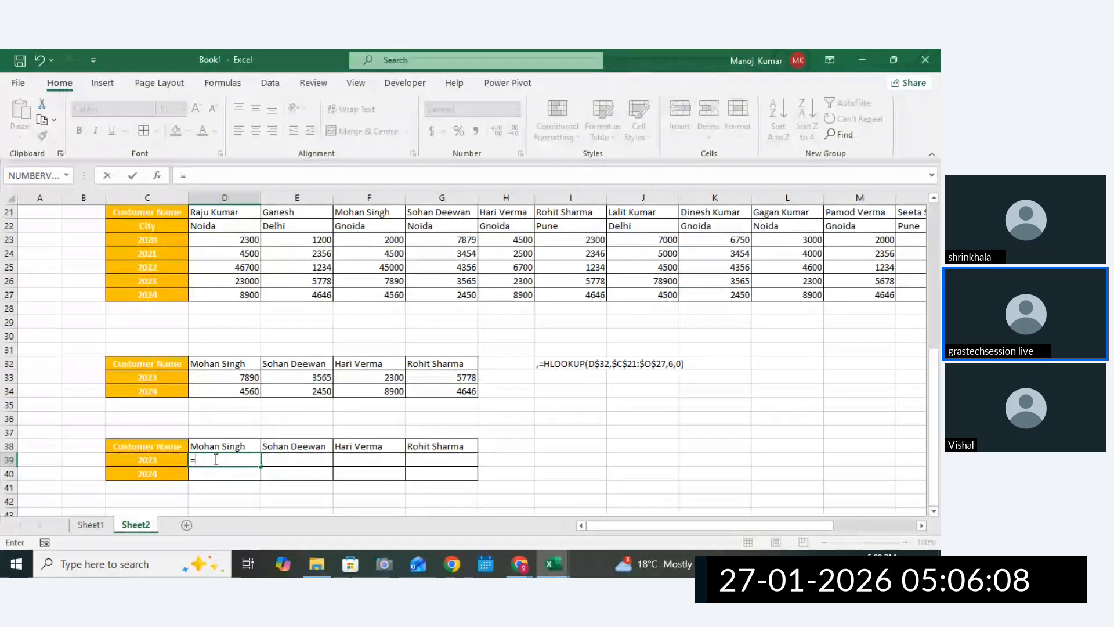
type("HO")
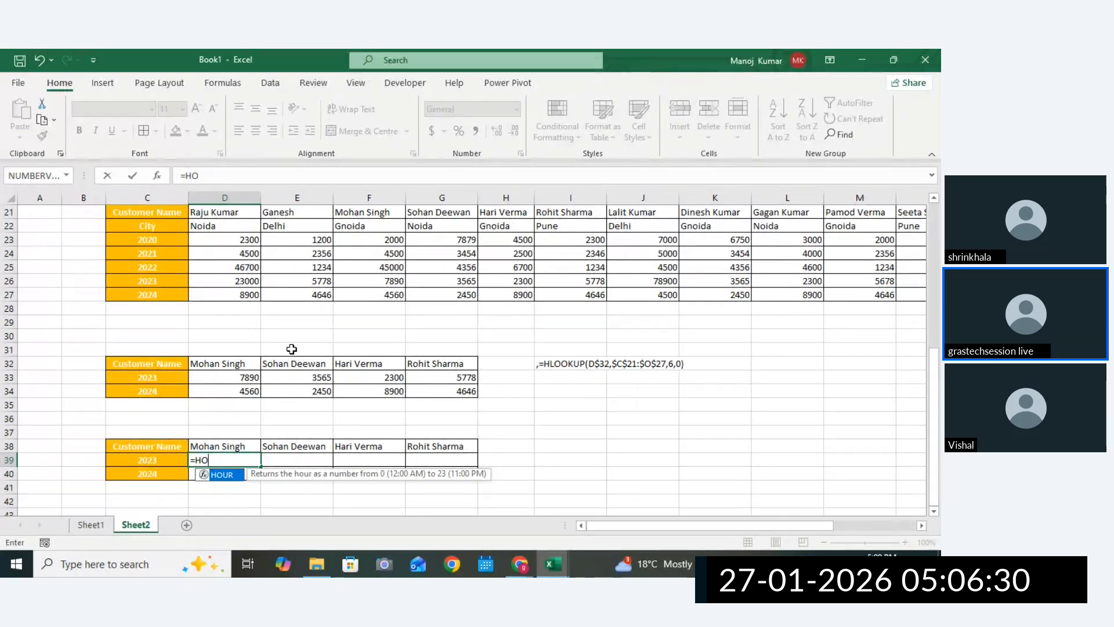
key("BackSpace")
type("LO")
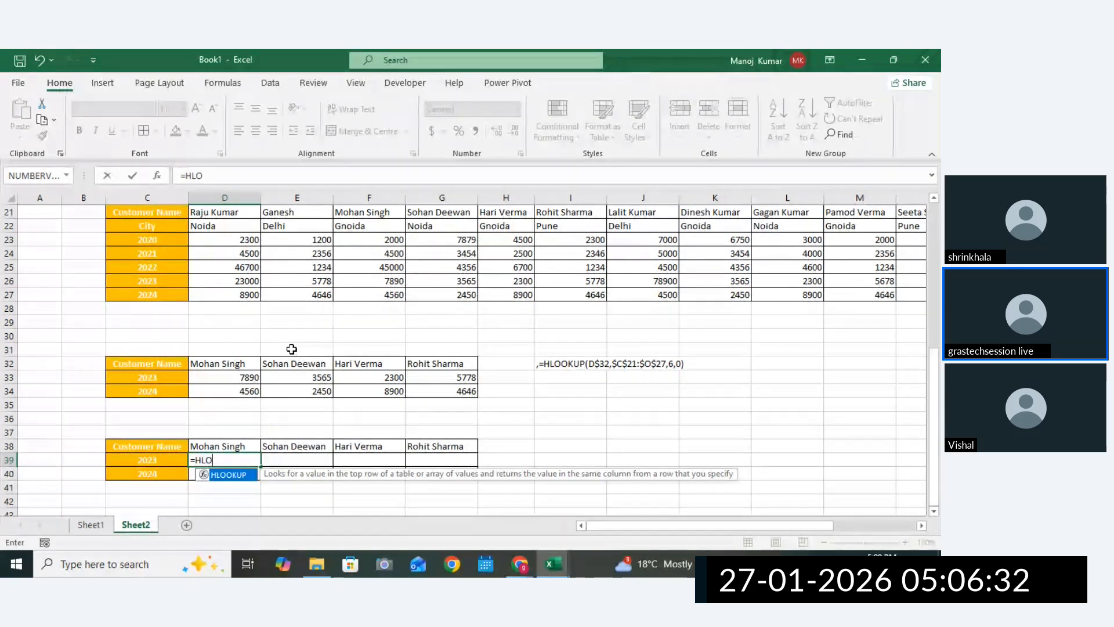
double_click(225, 477)
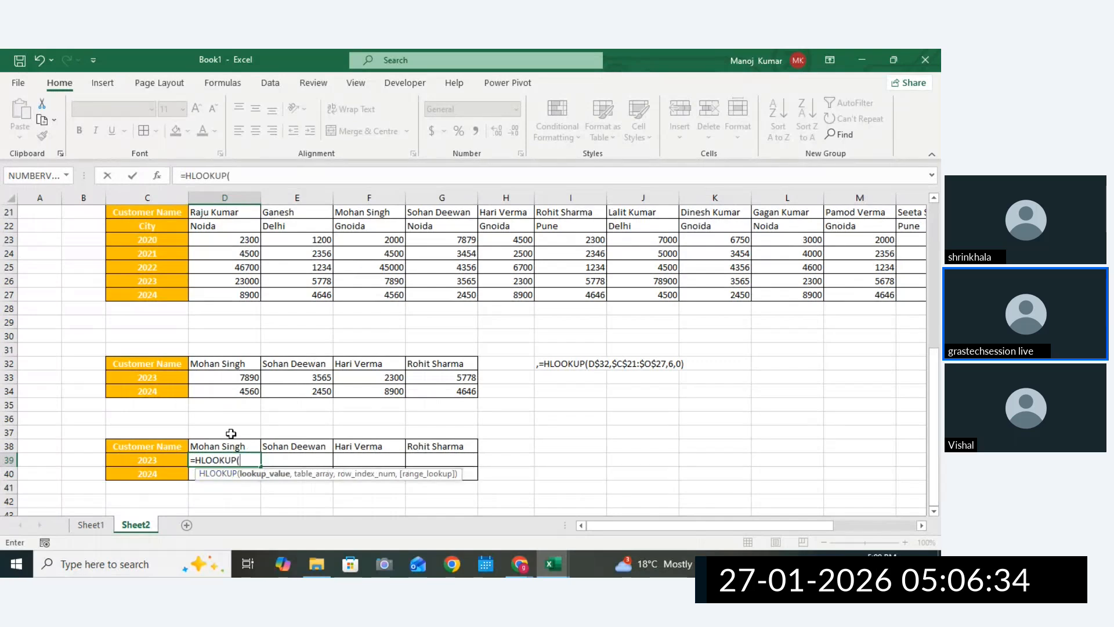
left_click(229, 452)
type(",")
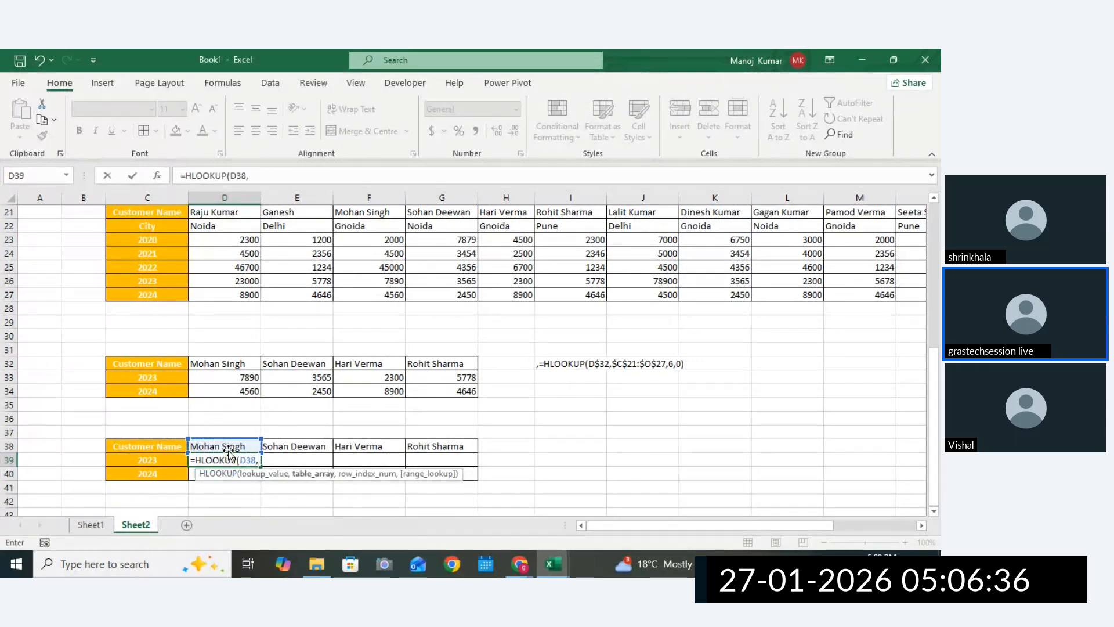
Complete the HLOOKUP in D39 with HDATA as table array, row index 6 and exact match 0.
type("HDA")
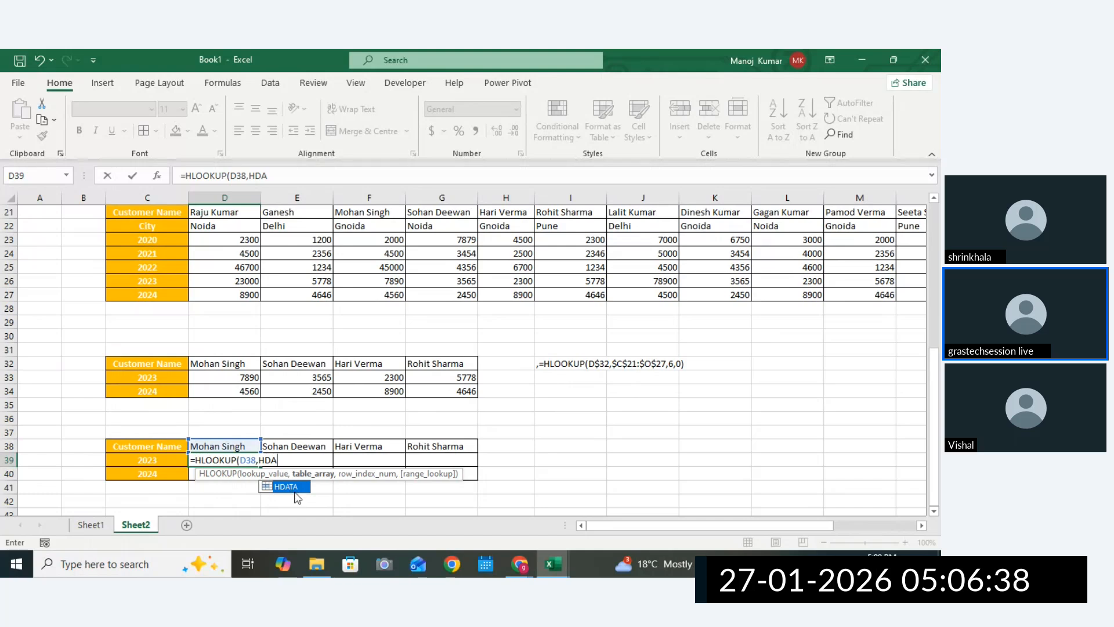
double_click(289, 487)
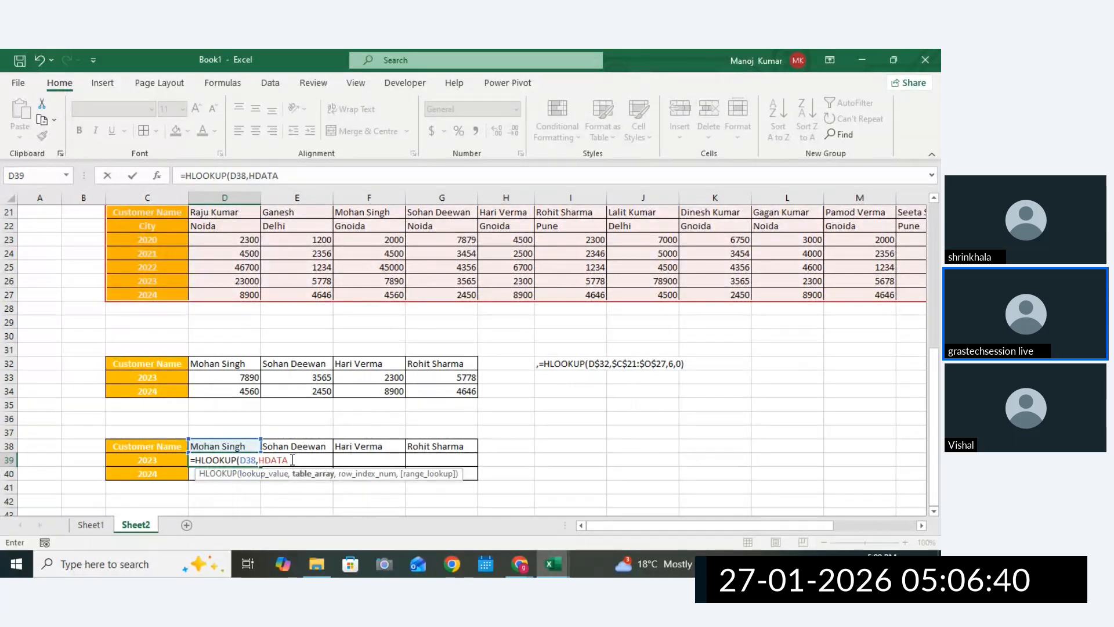
type(",")
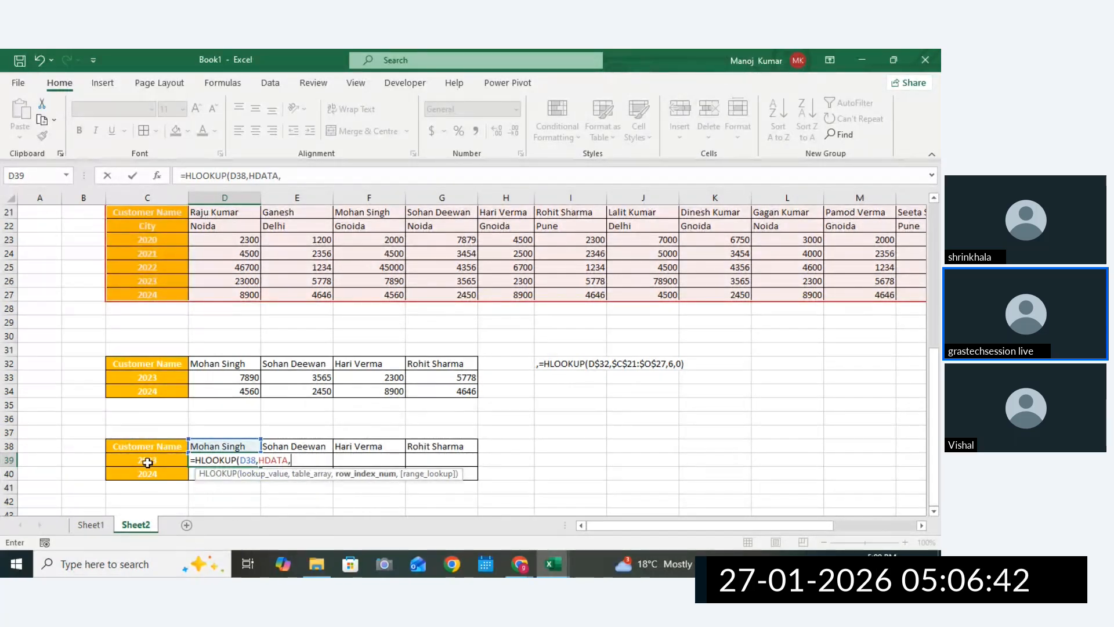
type(" ,")
key("BackSpace")
type(",")
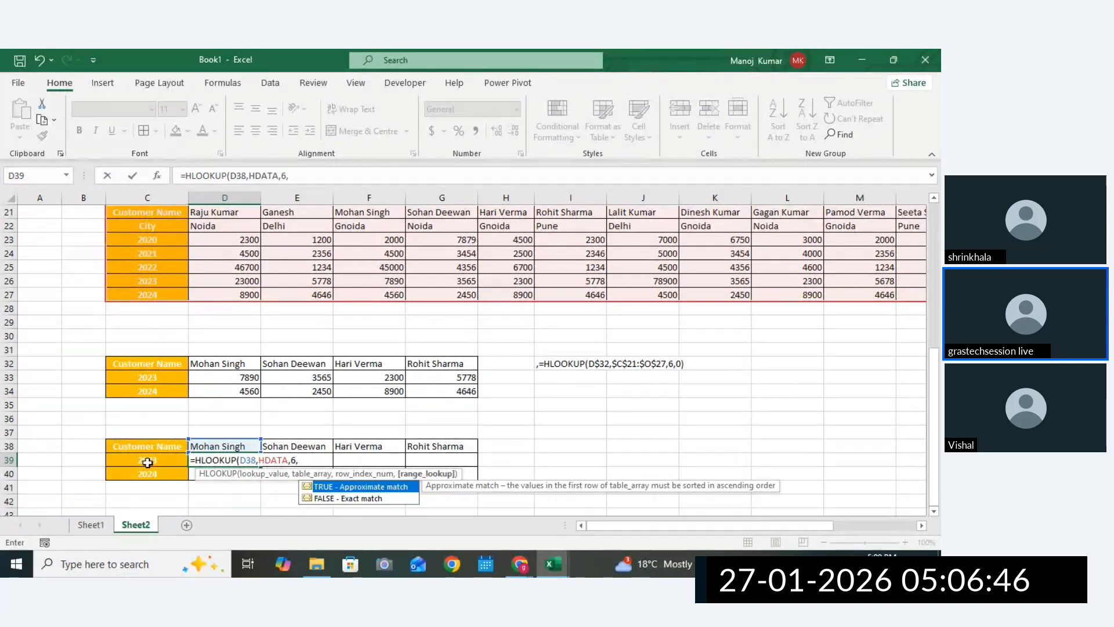
type("0)")
key("Return")
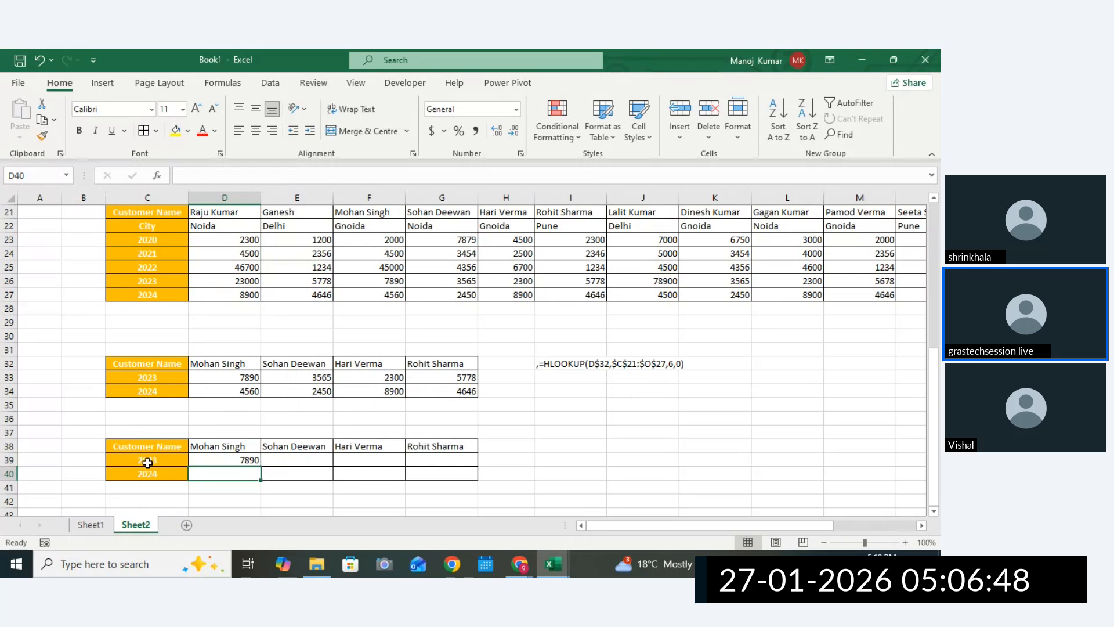
Try anchoring the column of the lookup reference in D39's formula as $D38.
double_click(235, 458)
left_click(240, 458)
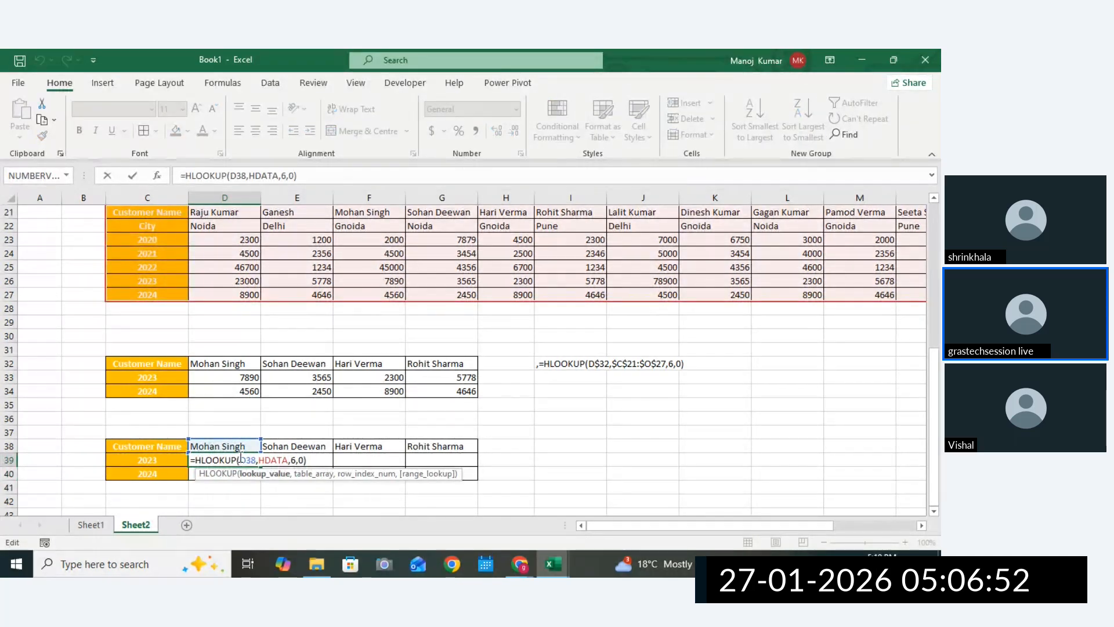
type("$")
key("ctrl+Return")
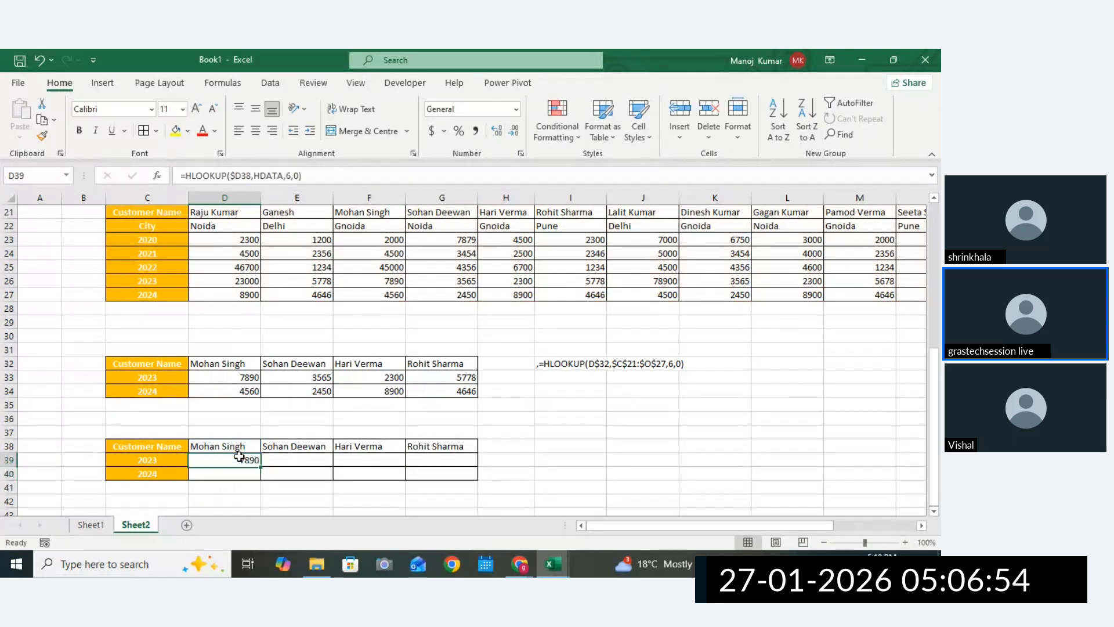
Change the lookup reference in D39's formula to D$38 and fill the formula across to G39.
double_click(239, 457)
key("BackSpace")
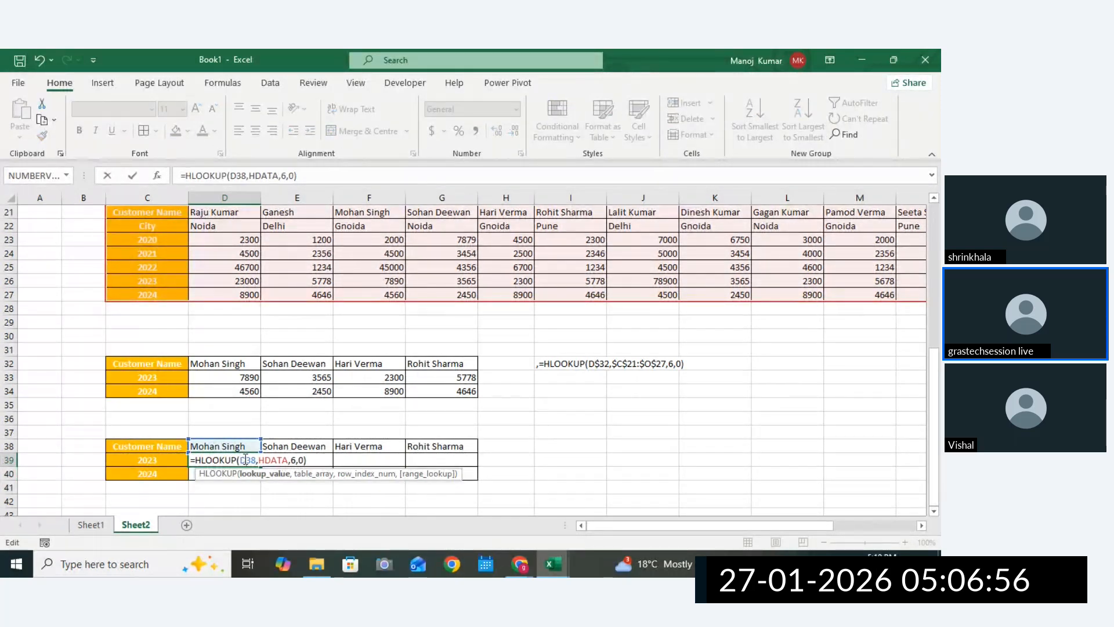
left_click(245, 459)
type("$")
key("ctrl+Return")
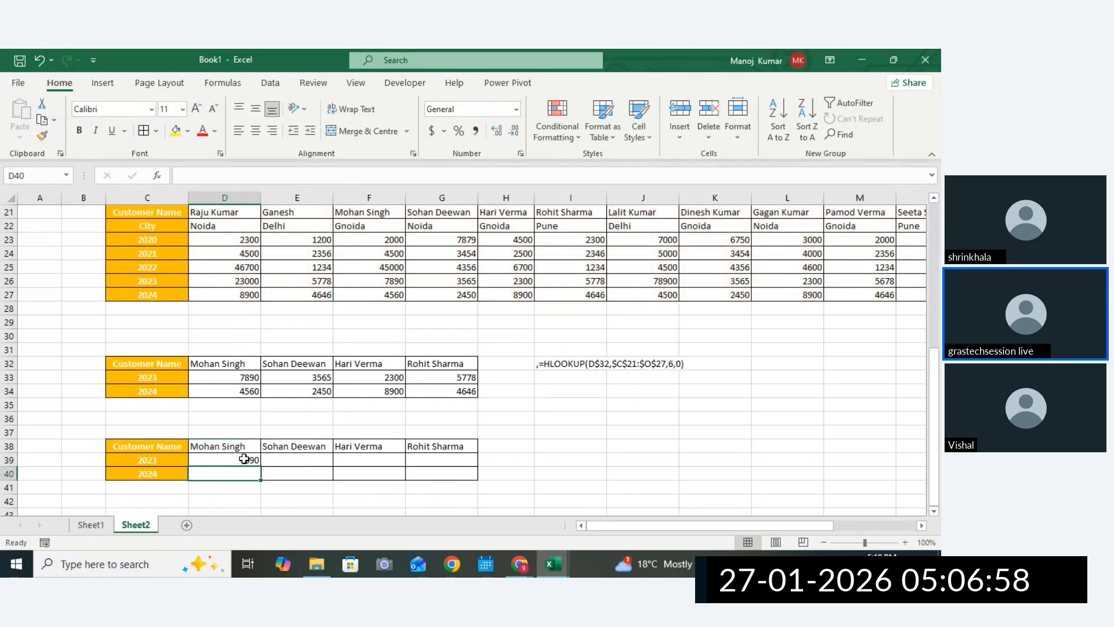
left_click_drag(261, 468, 473, 463)
left_click(473, 379)
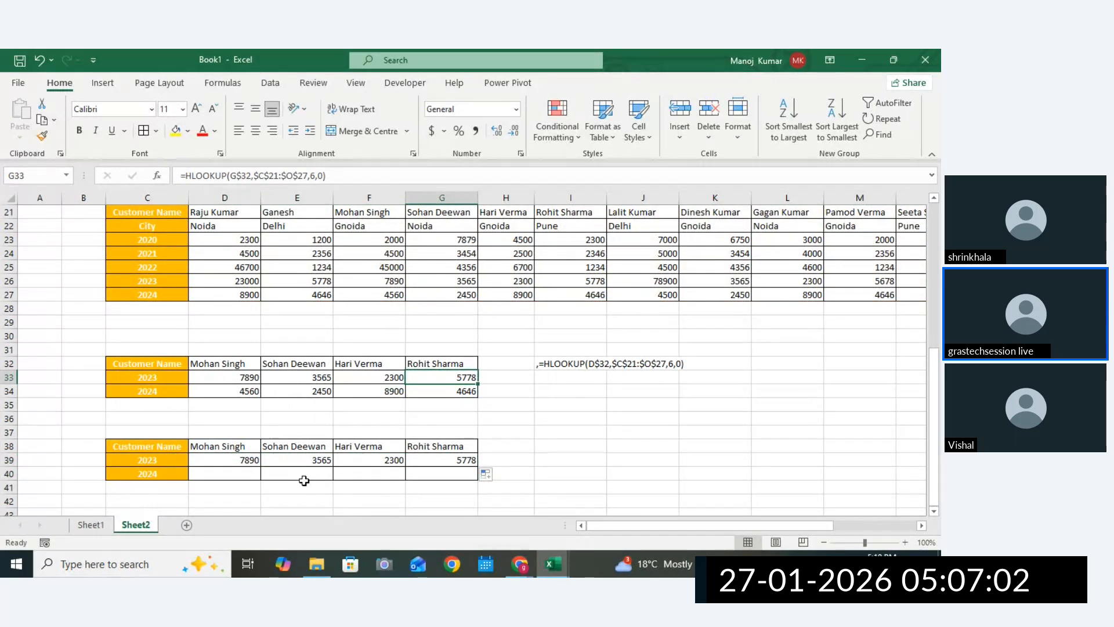
Fill the D39 formula down to D40 and change its row index to 7 for 2024.
left_click(247, 458)
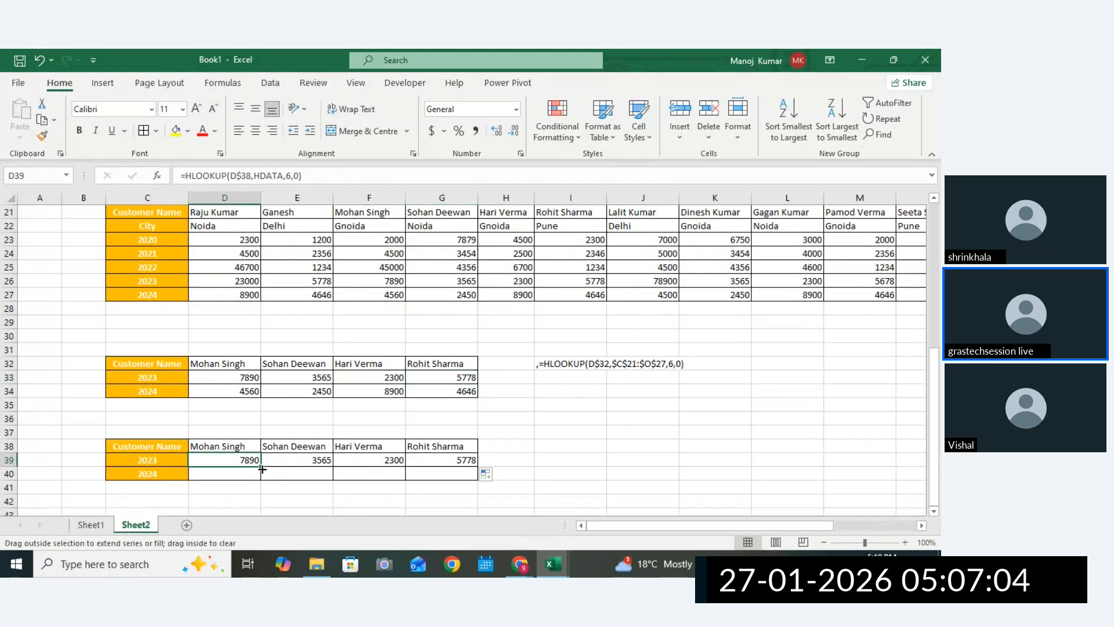
left_click_drag(261, 469, 261, 481)
double_click(245, 474)
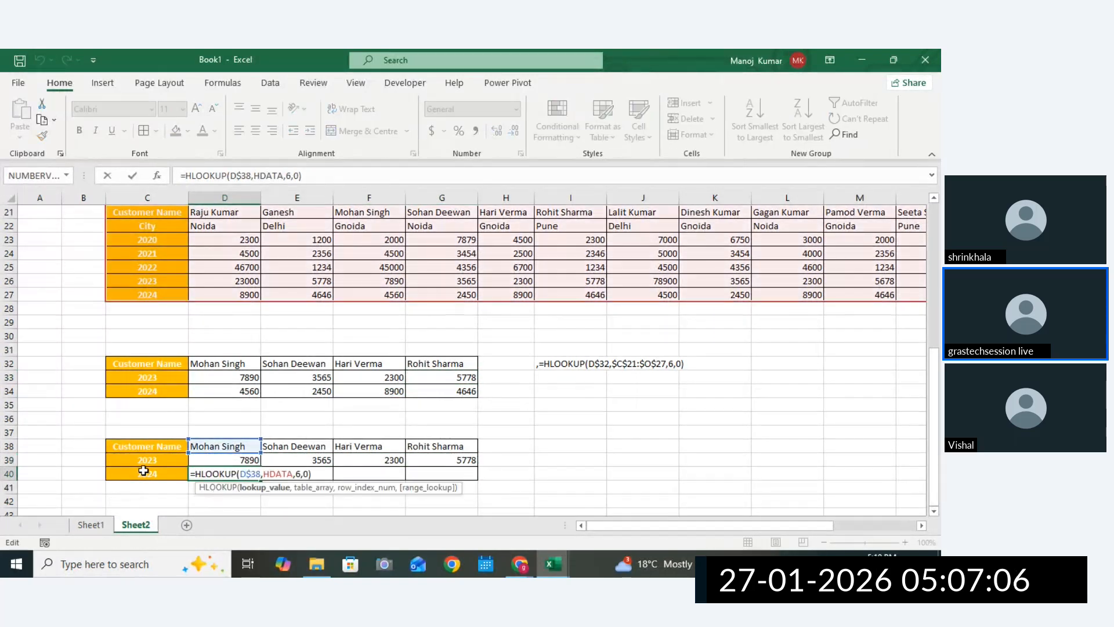
left_click(303, 473)
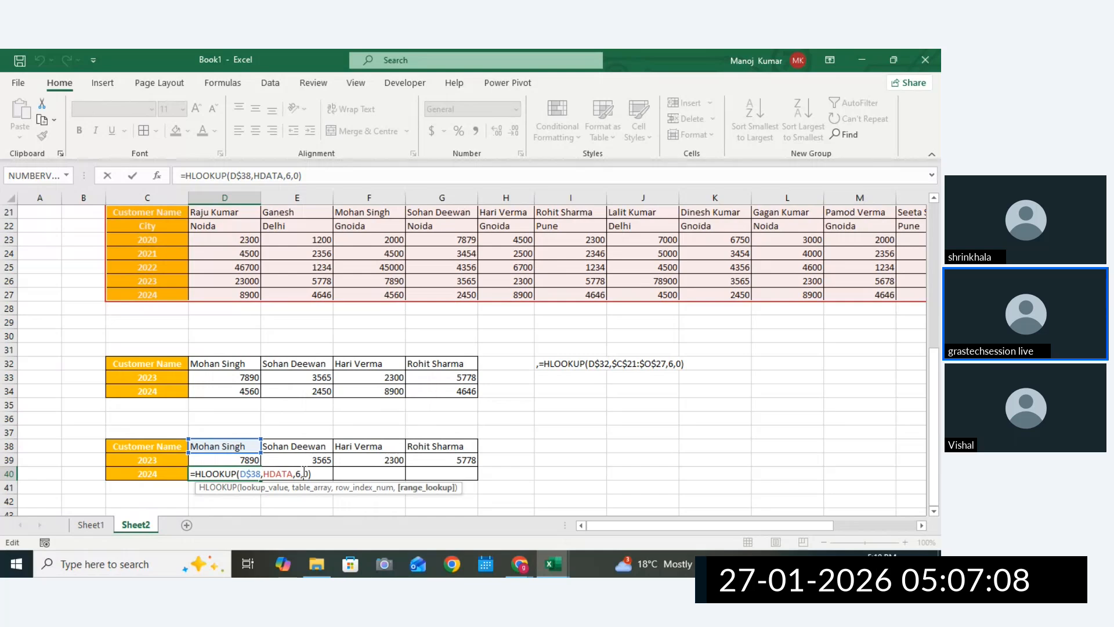
left_click(299, 473)
key("BackSpace")
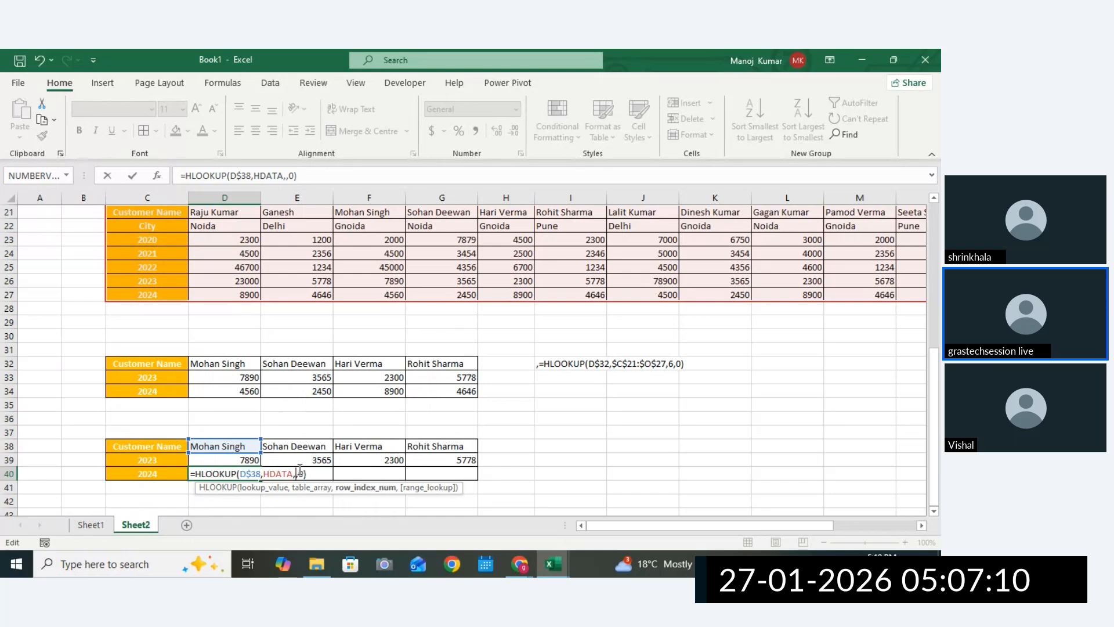
type("7")
key("Return")
Fill the 2024 formula from D40 across to G40 and check the formula in G40.
left_click(235, 475)
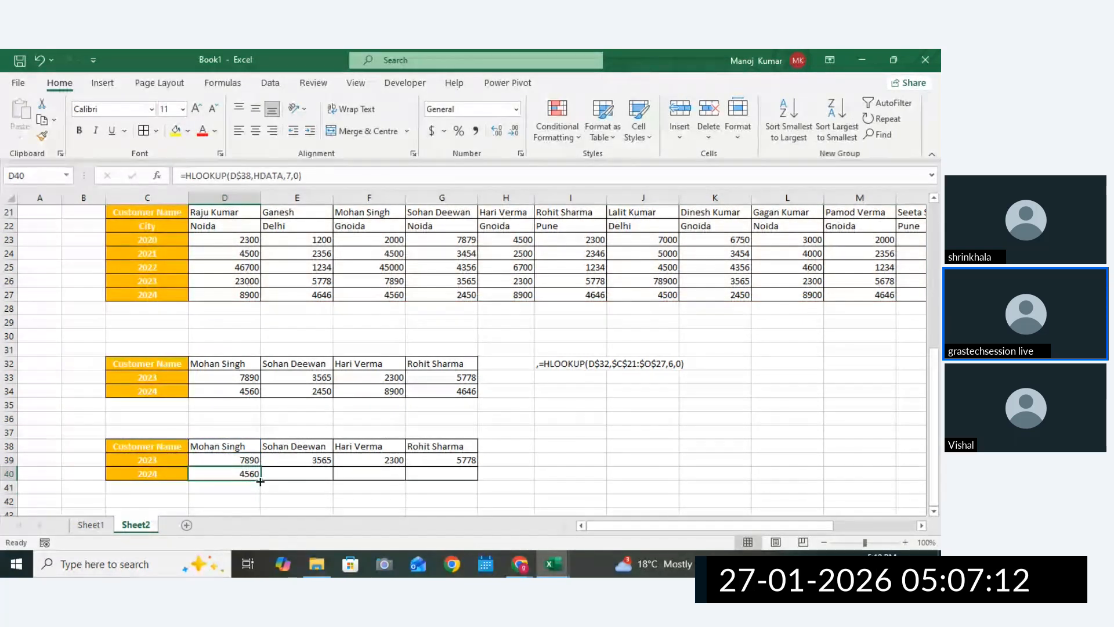
left_click_drag(261, 481, 499, 478)
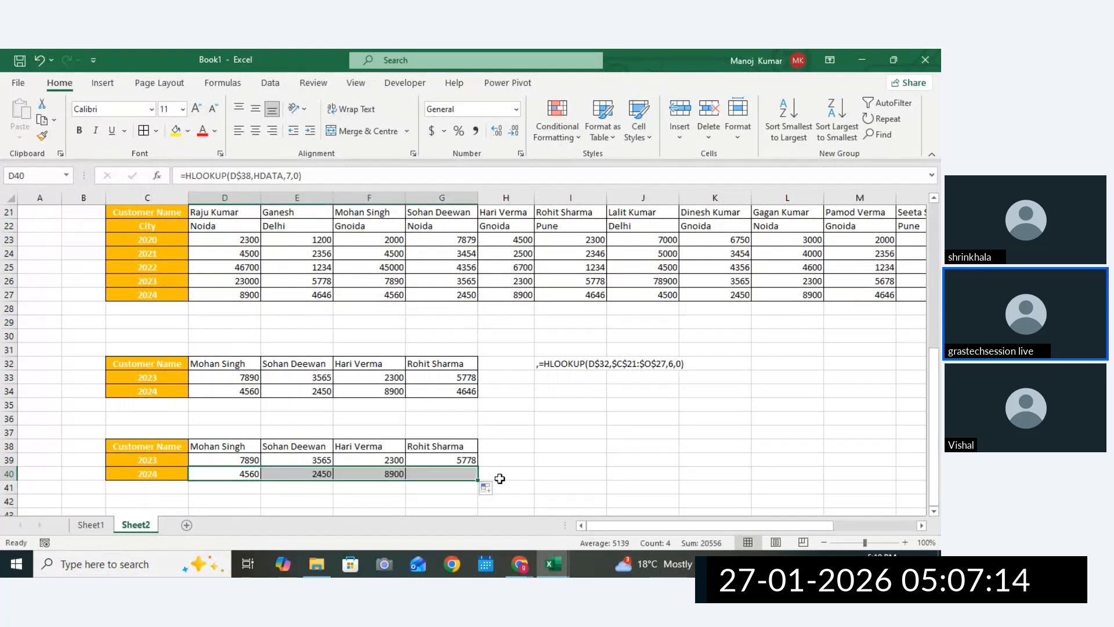
double_click(455, 473)
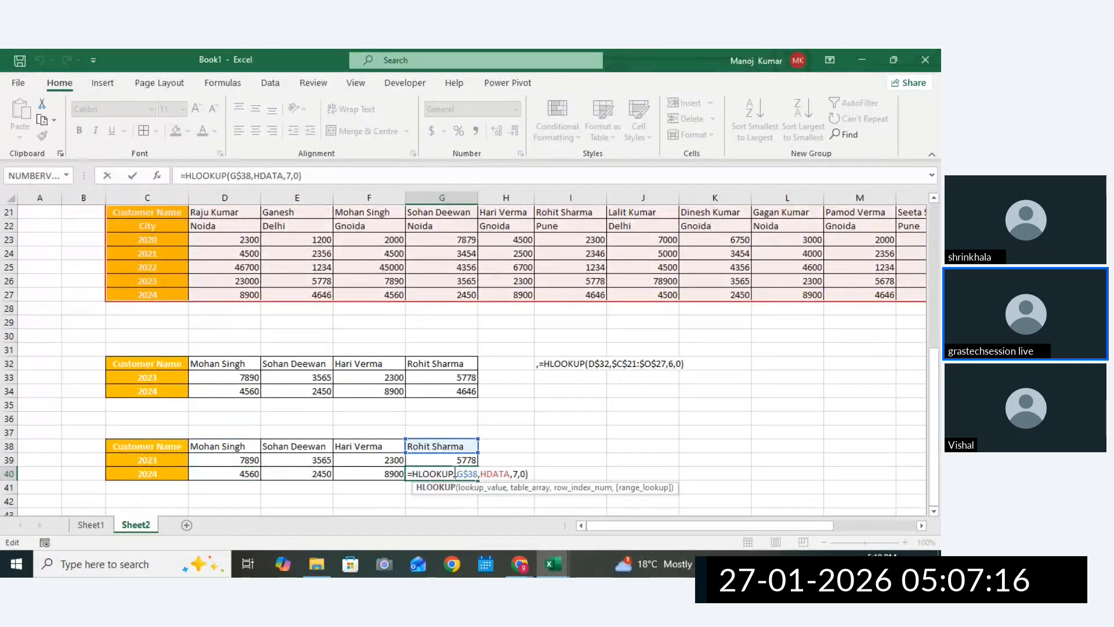
key("Escape")
left_click(444, 460)
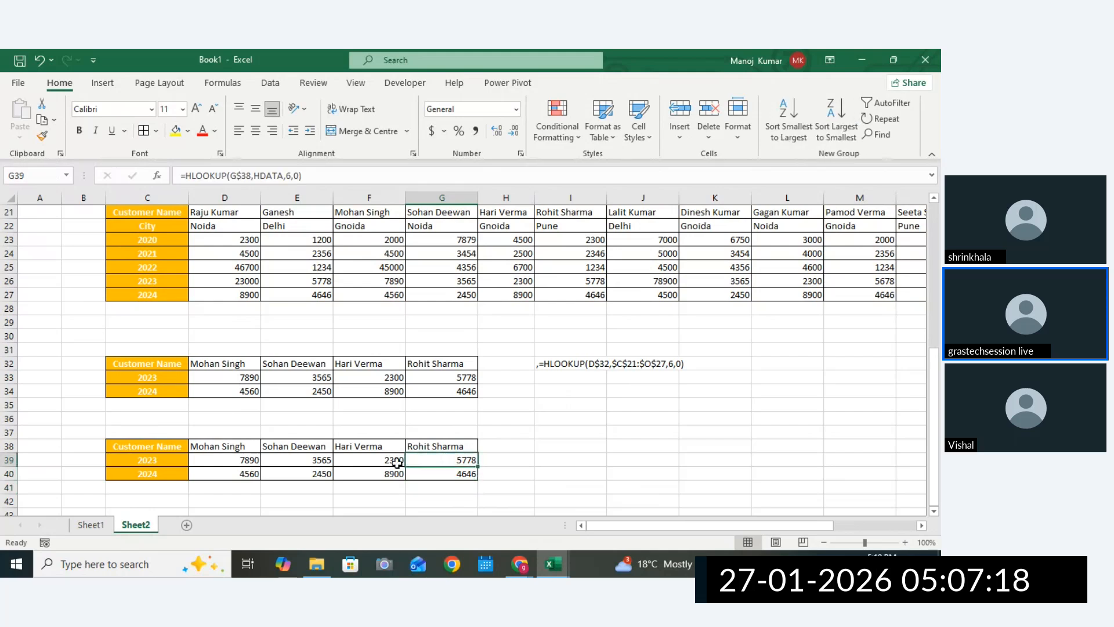
Copy the D39 formula and enter it in I38 as text with a leading comma: ,=HLOOKUP(D$38,HDATA,6,0).
double_click(259, 460)
left_click_drag(311, 459, 175, 458)
key("ctrl+c")
key("Escape")
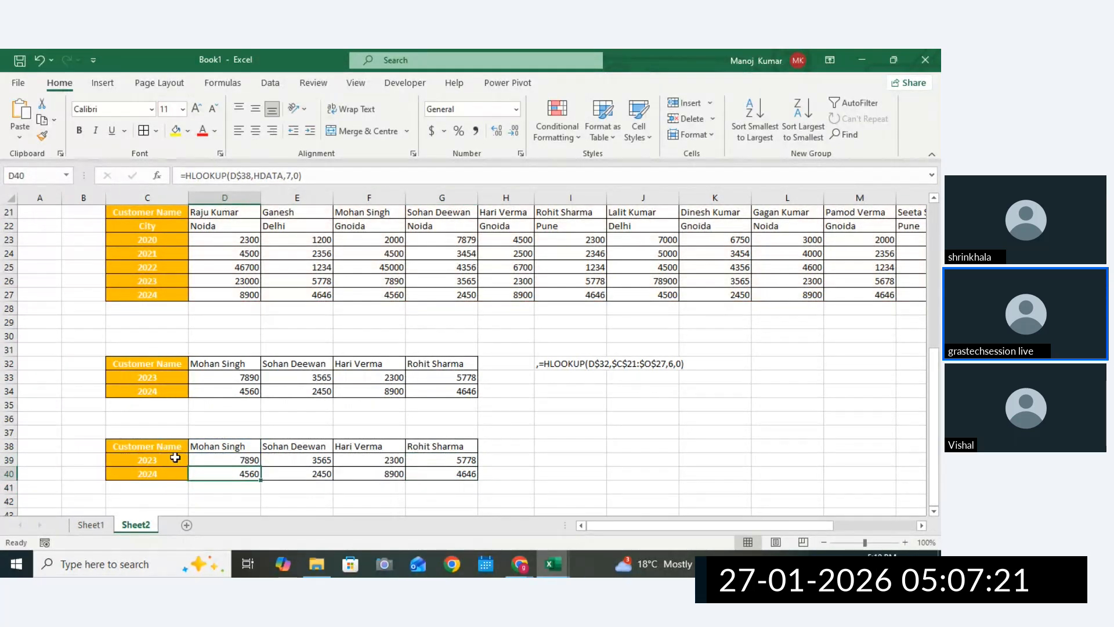
left_click(562, 447)
double_click(563, 447)
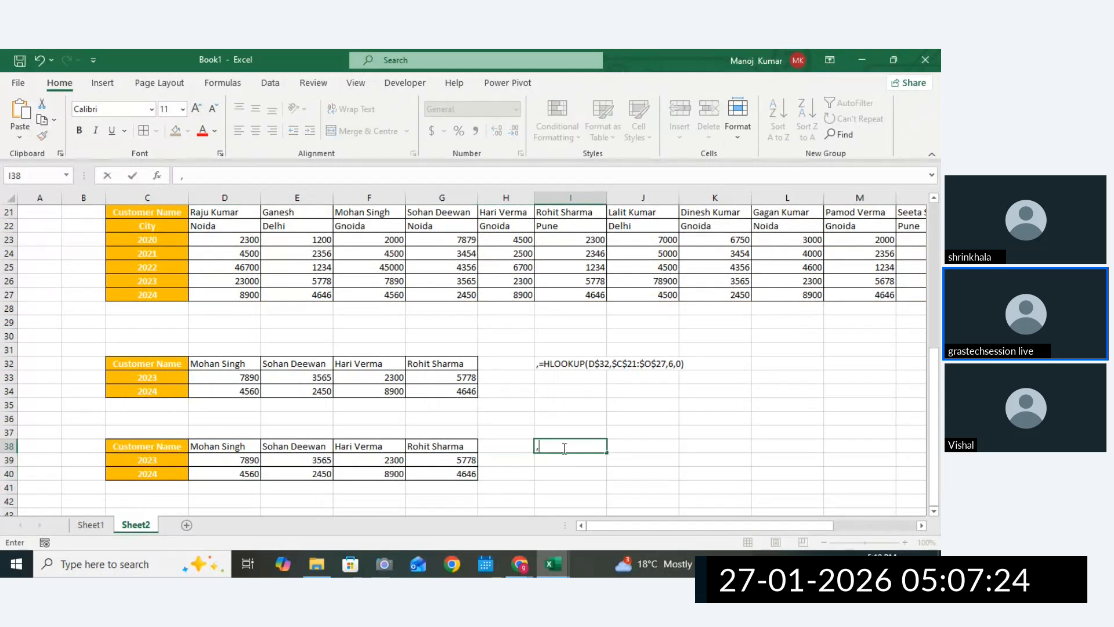
type(",")
key("ctrl+v")
left_click(754, 458)
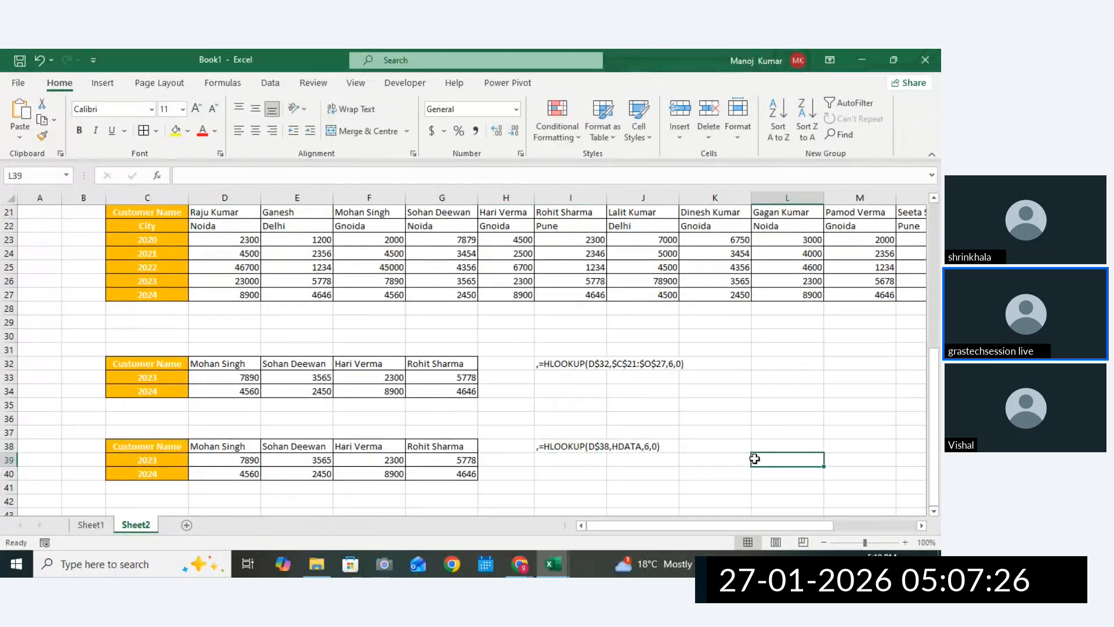
left_click_drag(935, 406, 938, 243)
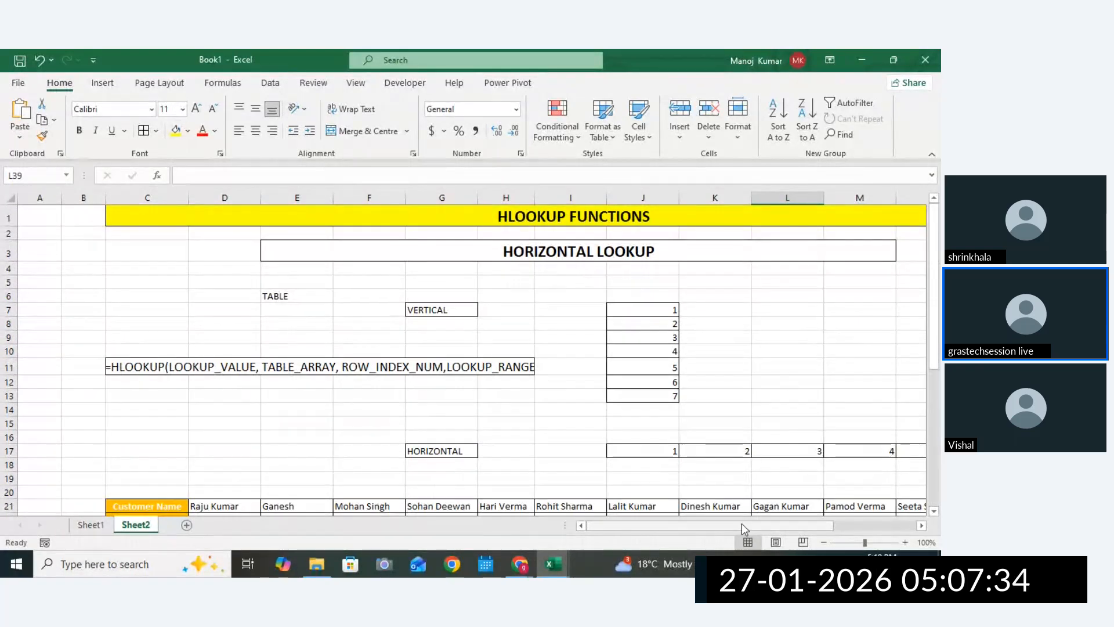
left_click_drag(741, 524, 655, 522)
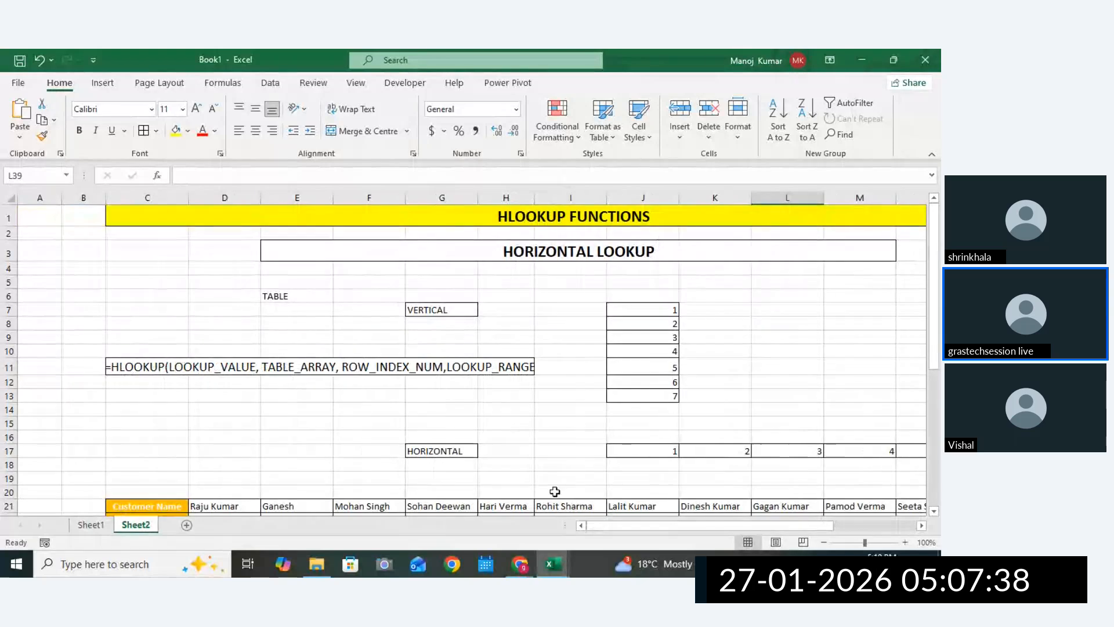
Copy the customer table C6:I18 from Sheet1 into a new sheet at C8 and widen column C to fit the names.
left_click(95, 525)
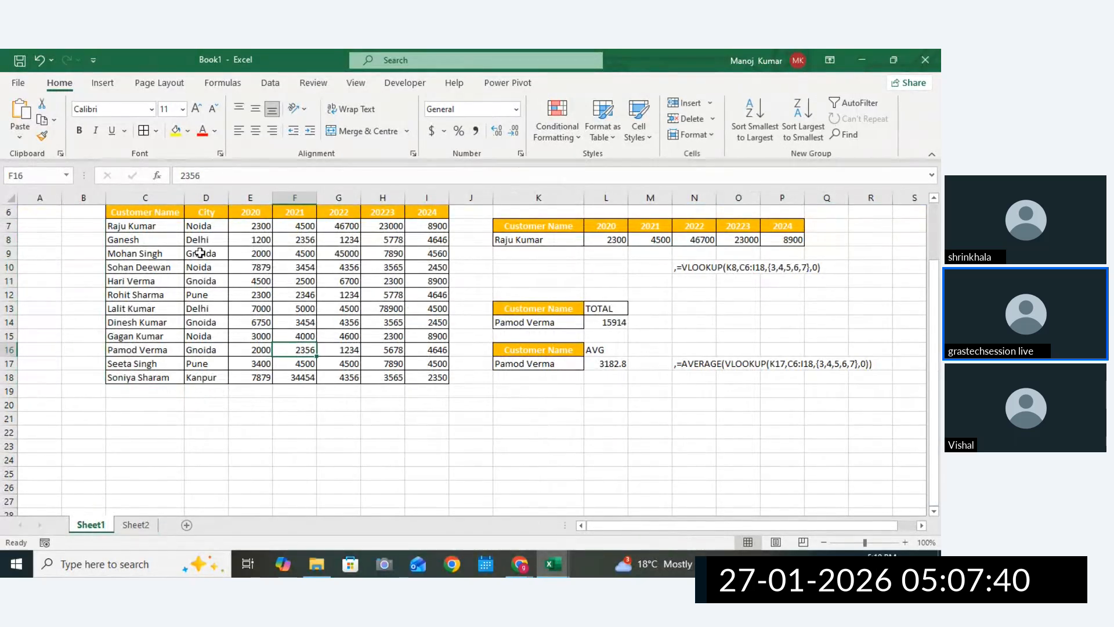
left_click_drag(152, 212, 443, 377)
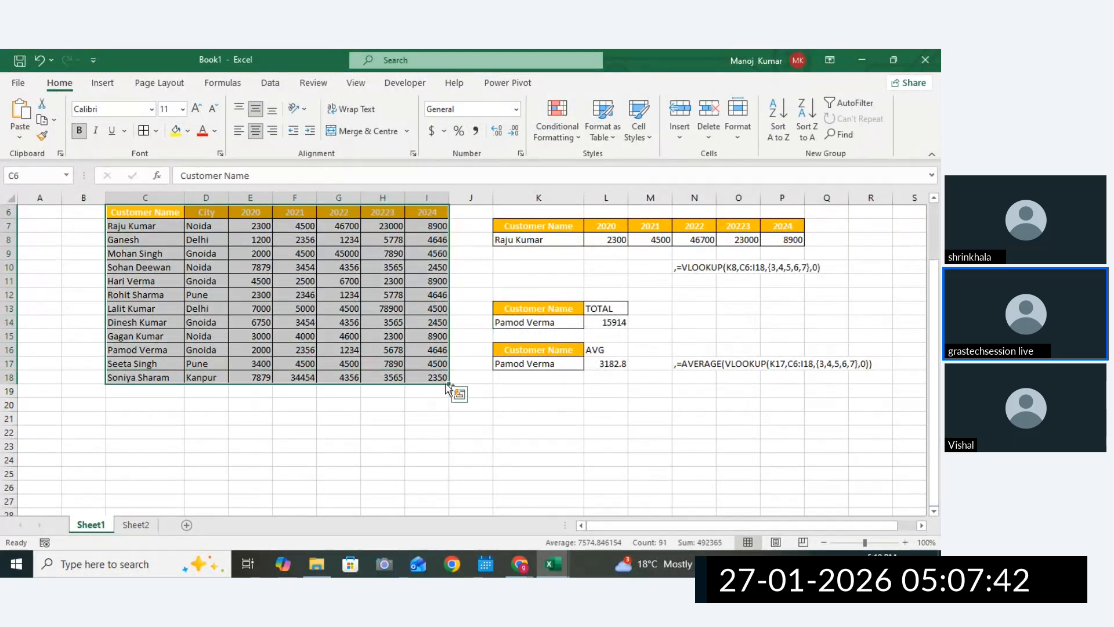
key("ctrl+c")
left_click(187, 525)
left_click(155, 310)
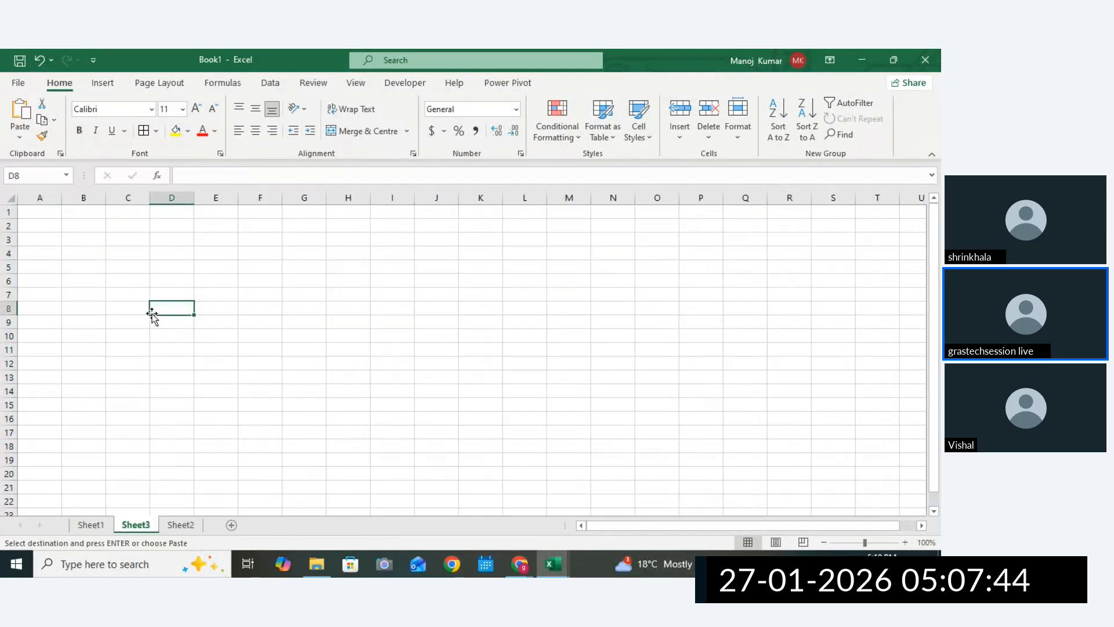
left_click(126, 306)
key("ctrl+v")
left_click(393, 322)
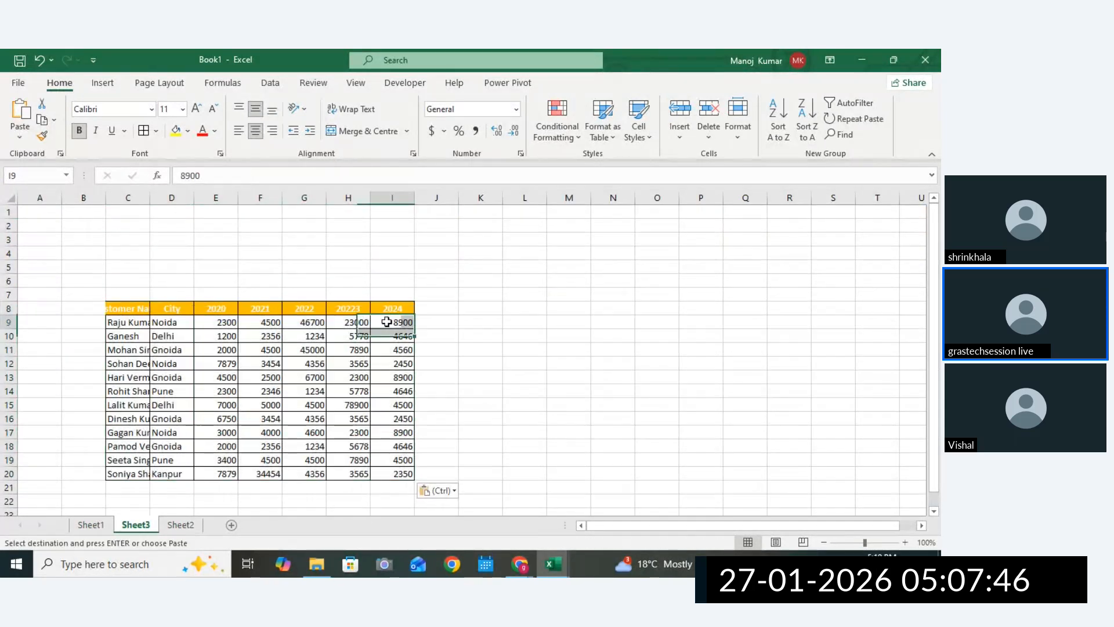
left_click_drag(149, 197, 183, 205)
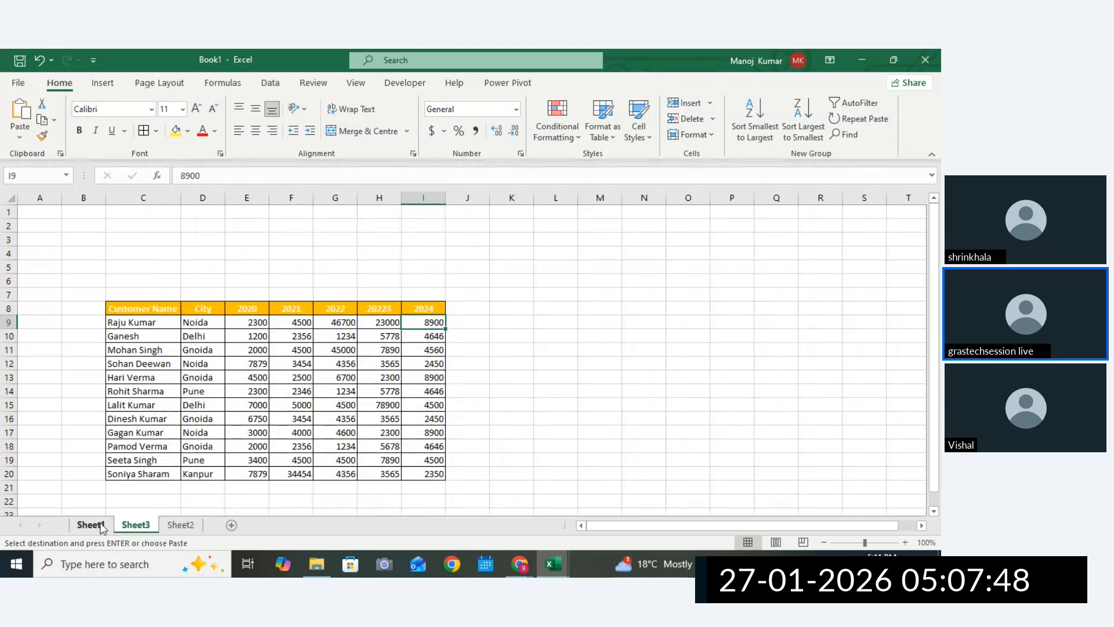
Move Sheet3 so that it comes after Sheet2 in the workbook.
left_click(90, 524)
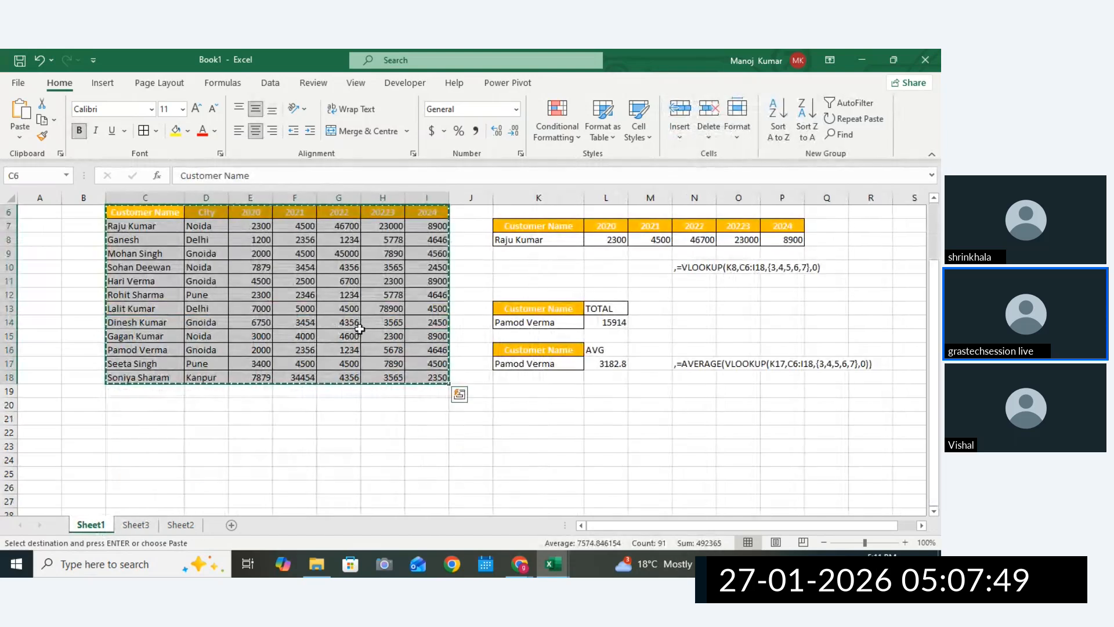
left_click(190, 523)
left_click(150, 524)
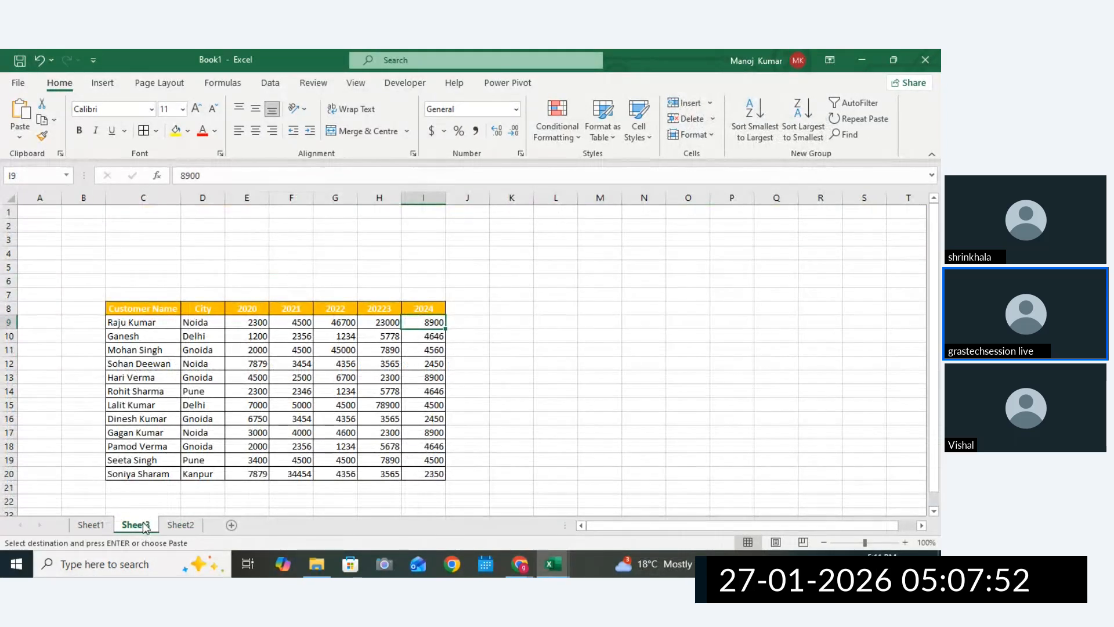
left_click_drag(145, 524, 209, 521)
left_click(347, 386)
Copy the Customer Name header from C8 to L9 and autofit column L.
left_click(157, 319)
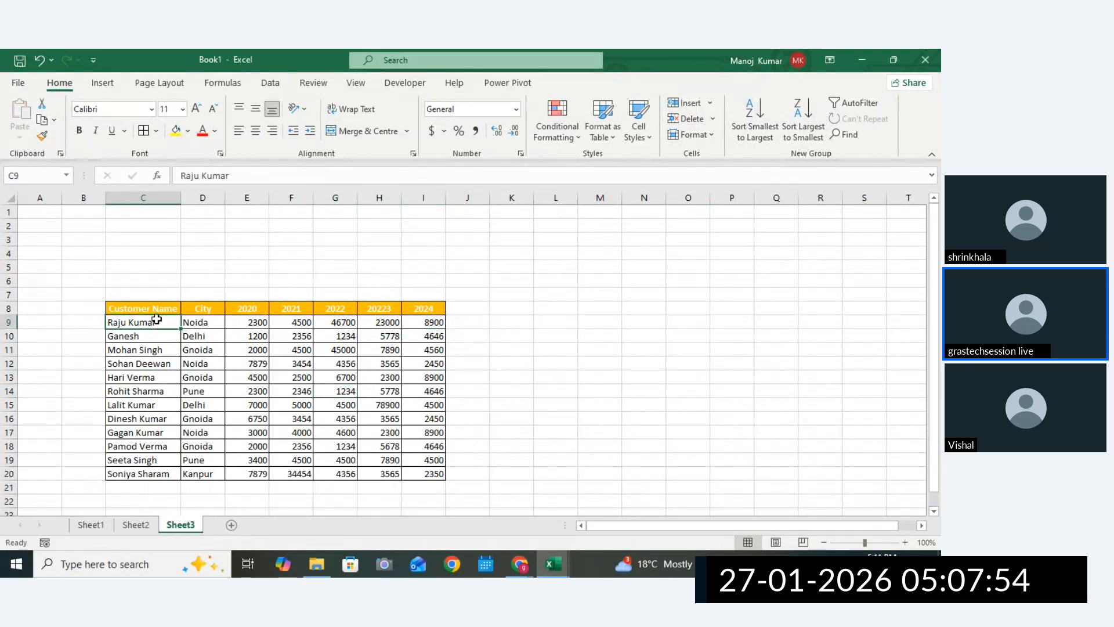
left_click(153, 310)
key("ctrl+c")
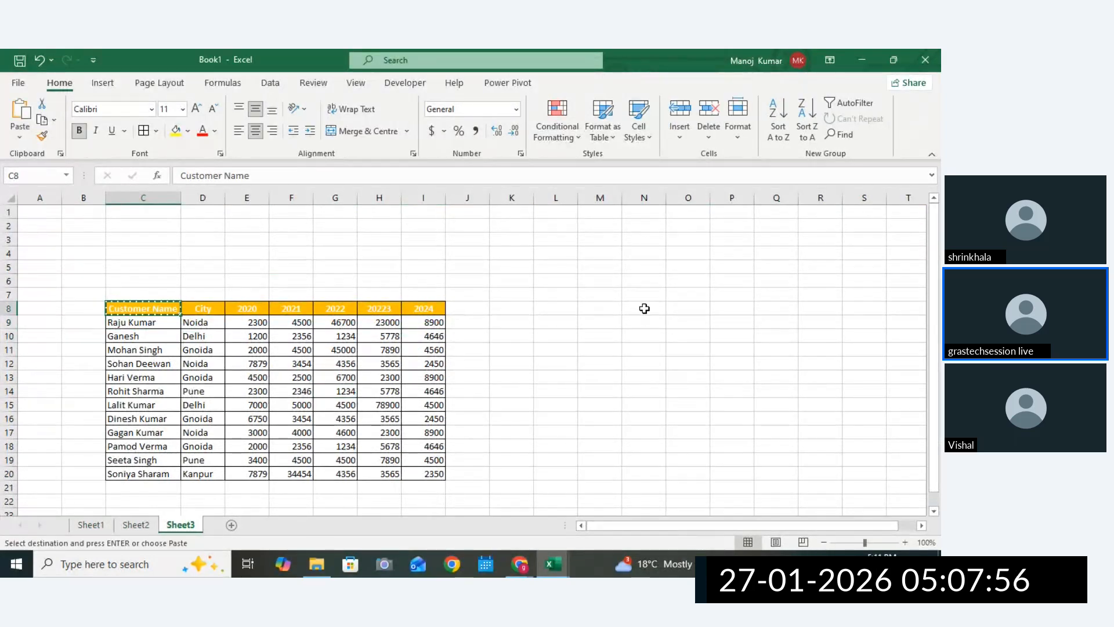
left_click(552, 321)
key("ctrl+v")
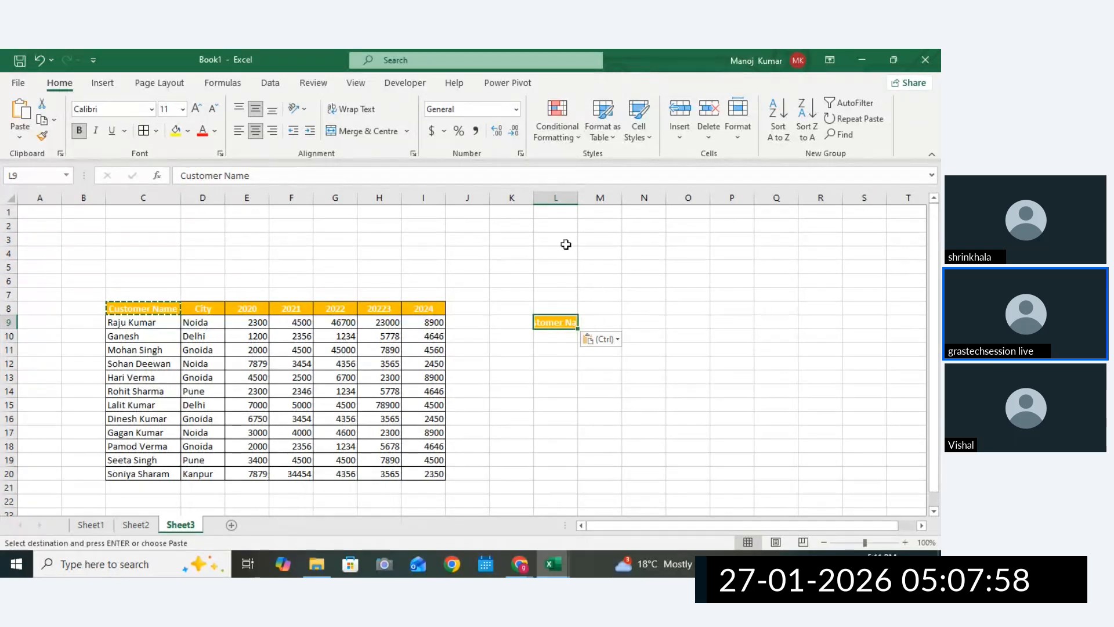
double_click(580, 197)
Copy the three customer names in C13:C15 to the cells starting at L10.
left_click_drag(139, 377, 141, 403)
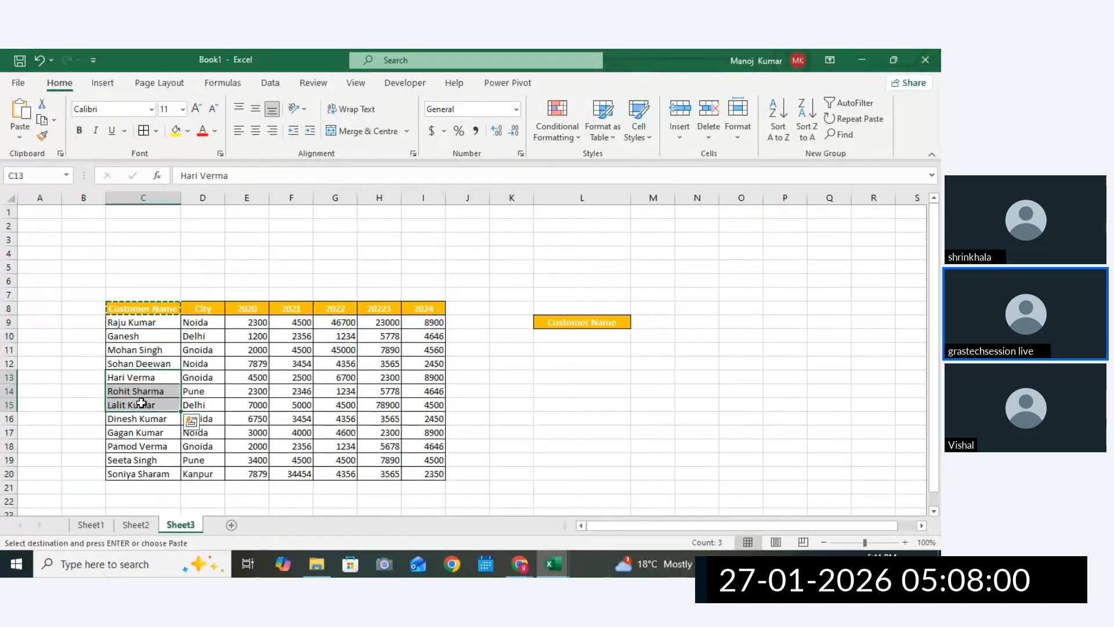
key("ctrl+c")
left_click(560, 340)
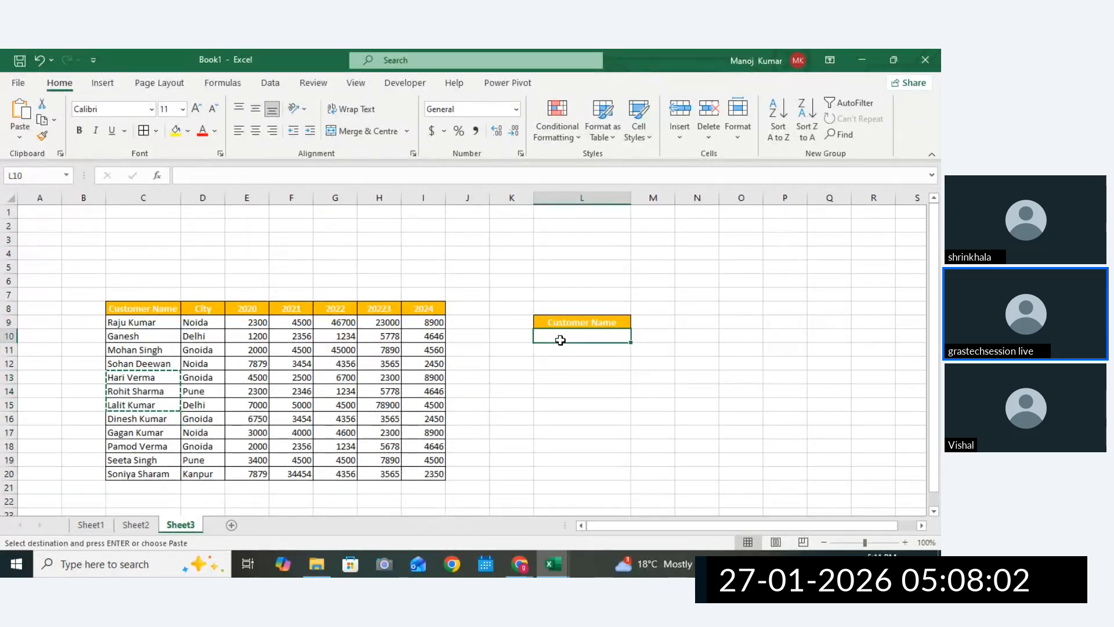
key("ctrl+v")
Copy the 2021 and 2022 headers from F8:G8 to M9:N9 and add all borders to M10:N12.
left_click_drag(291, 309, 334, 310)
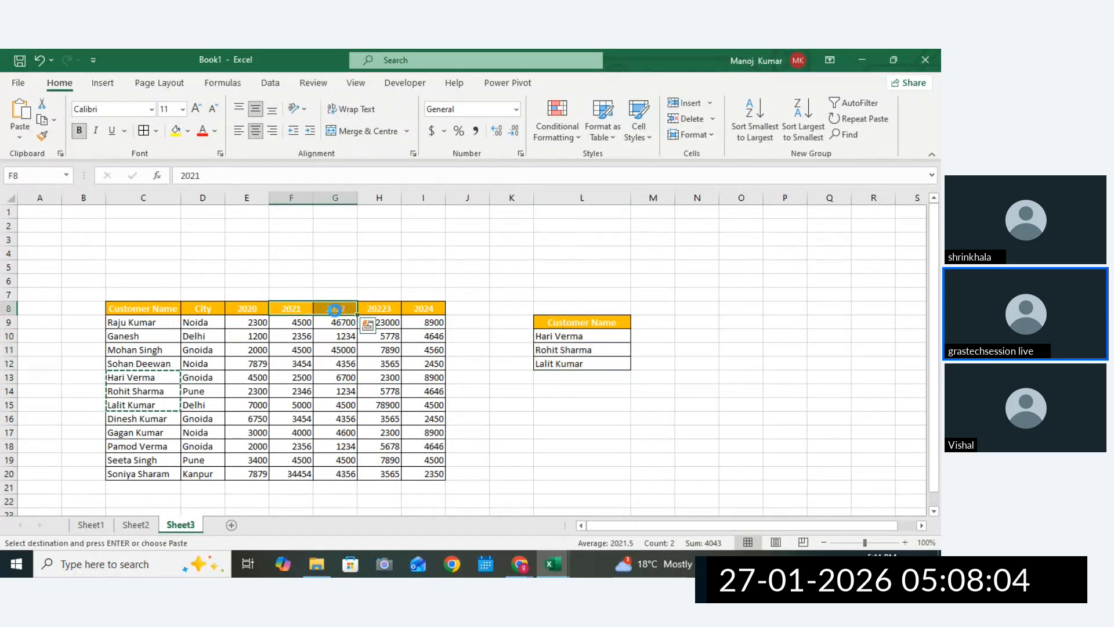
key("ctrl+c")
left_click(646, 323)
key("ctrl+v")
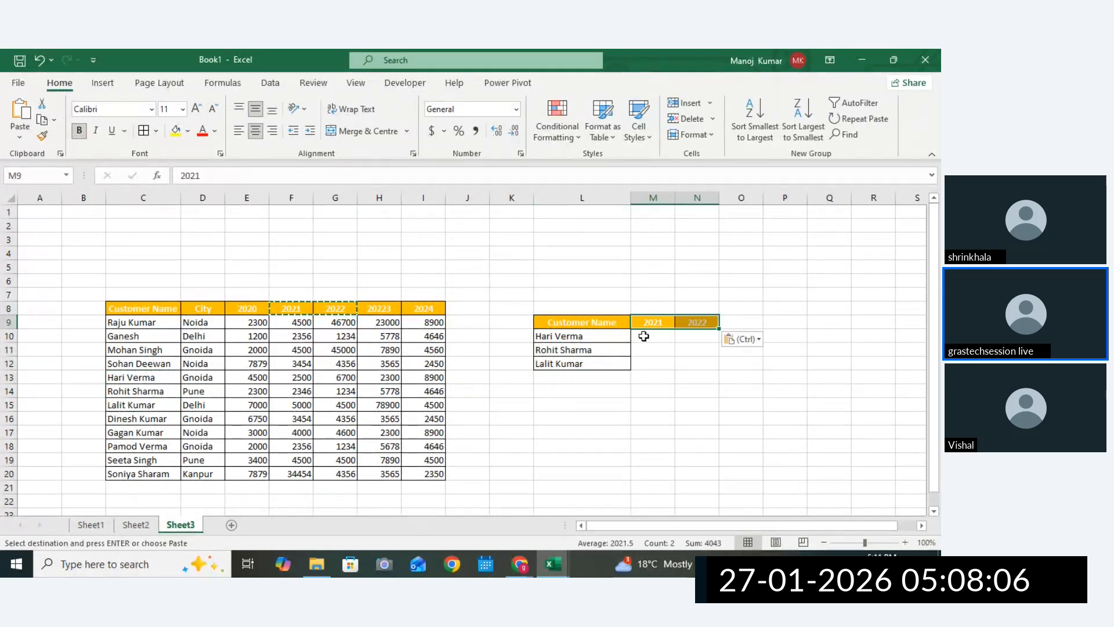
left_click_drag(644, 337, 709, 361)
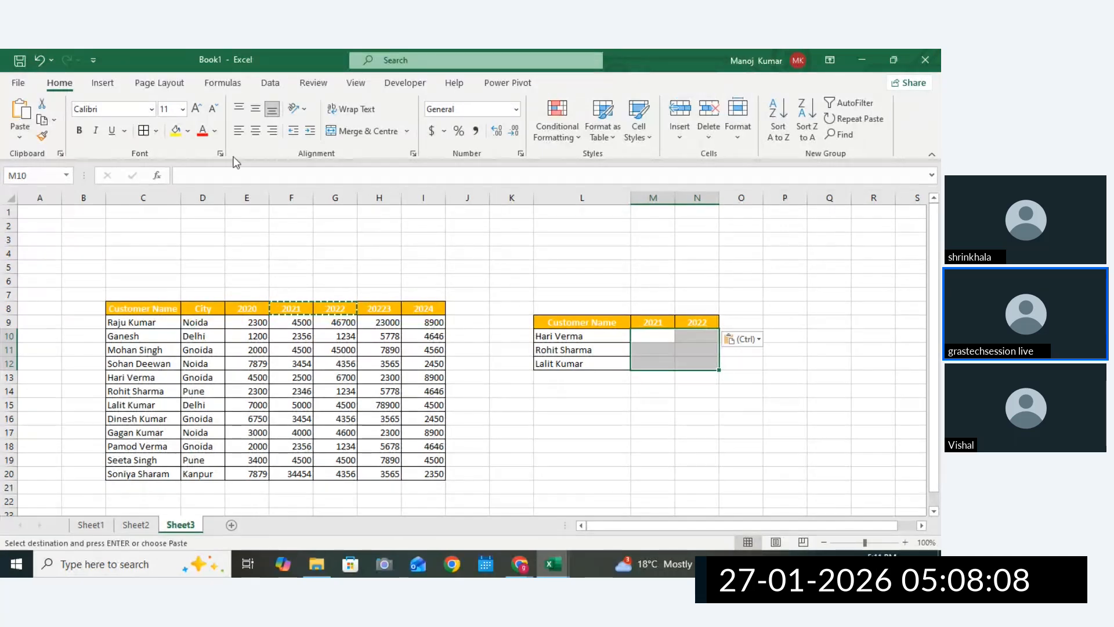
key("Escape")
Enter =VLOOKUP(L10,C8:I20,4,0) in M10 to look up the first customer's 2021 value.
left_click(646, 331)
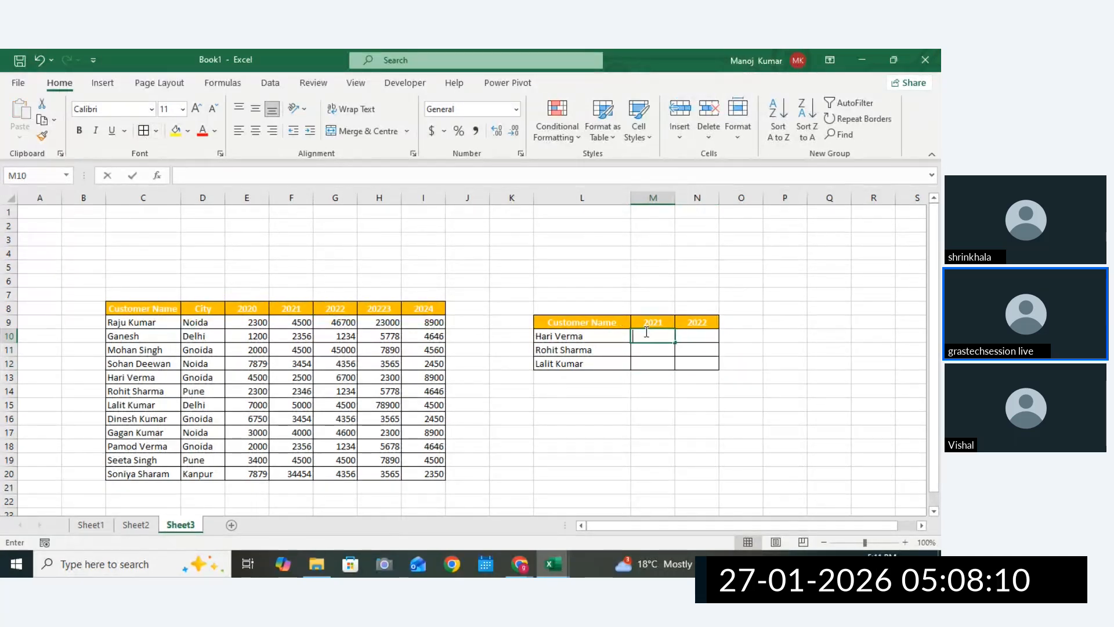
type("=VLO")
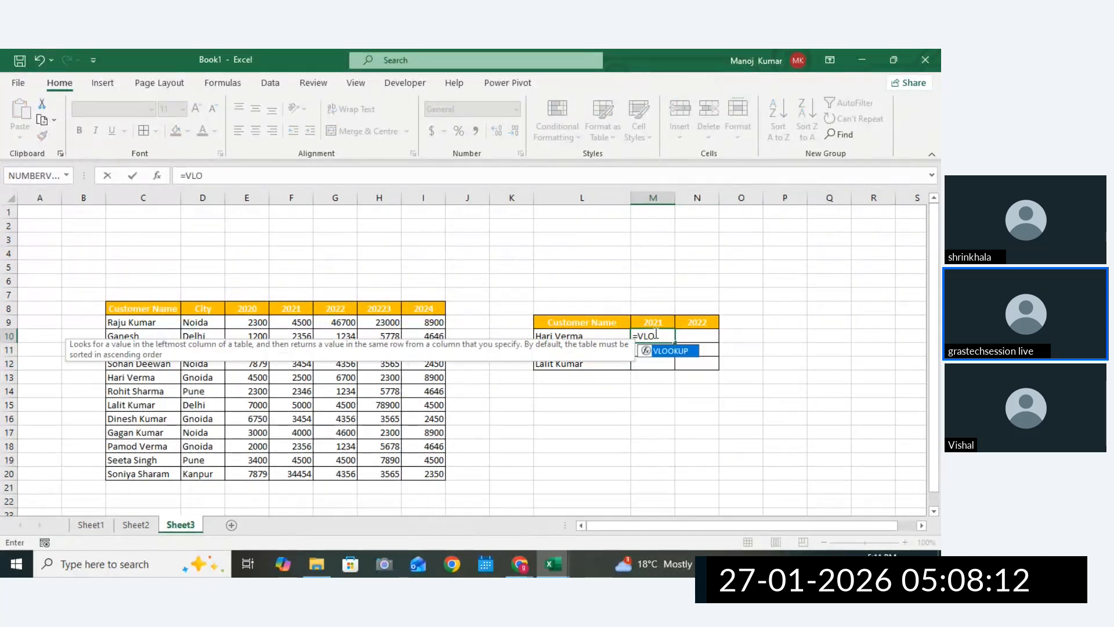
key("Tab")
left_click(591, 335)
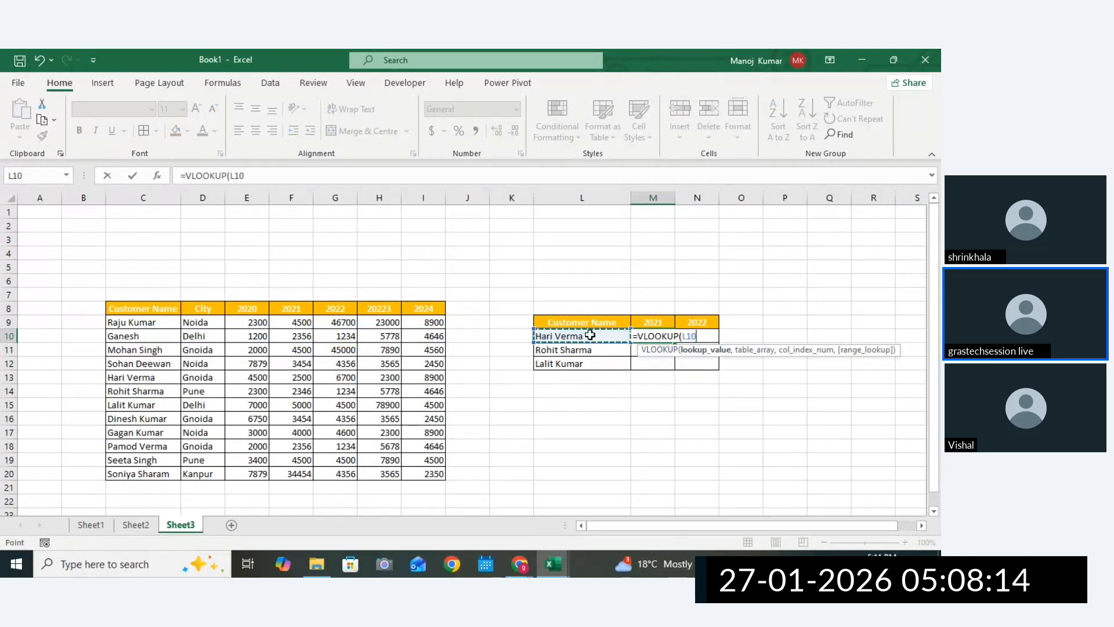
type(",")
left_click_drag(154, 307, 430, 474)
type(",")
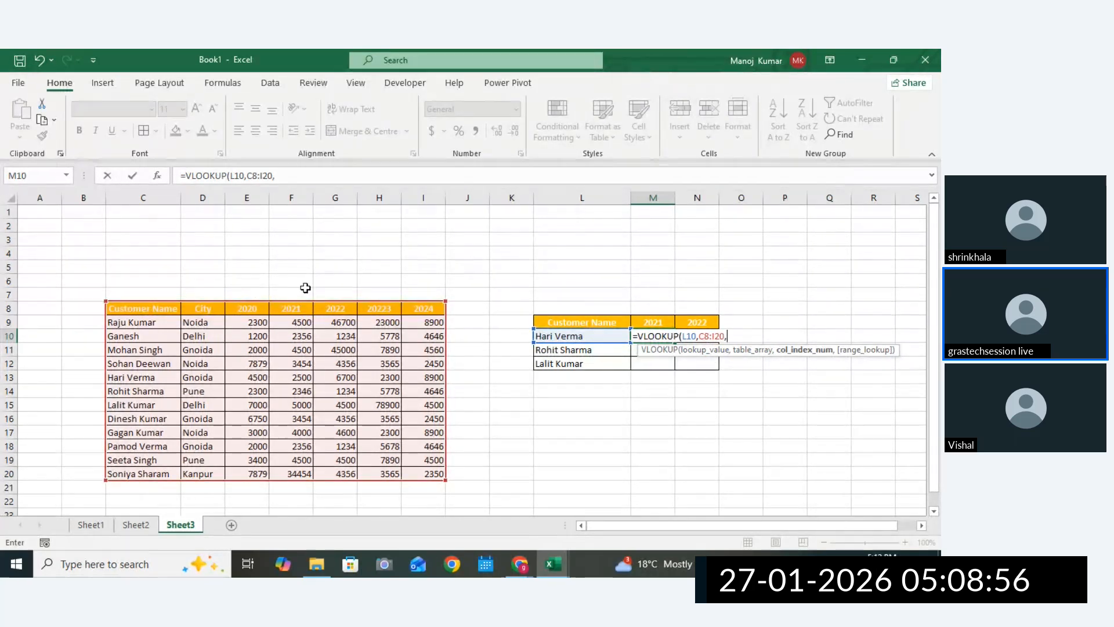
type("4,0)")
key("Return")
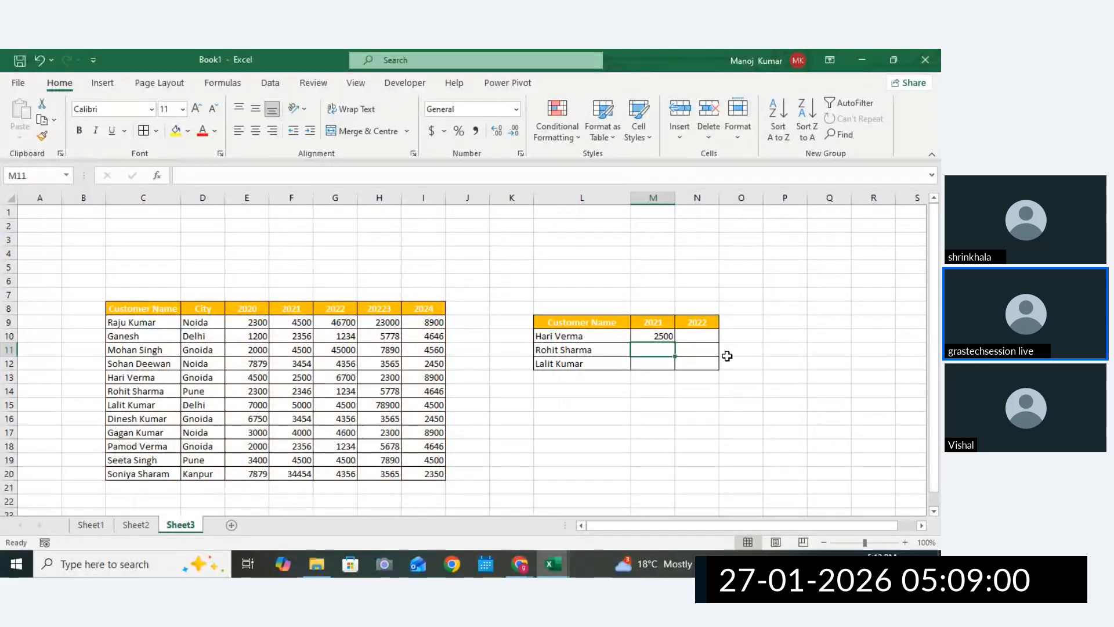
Change the year header in M9 to 2023.
left_click(642, 324)
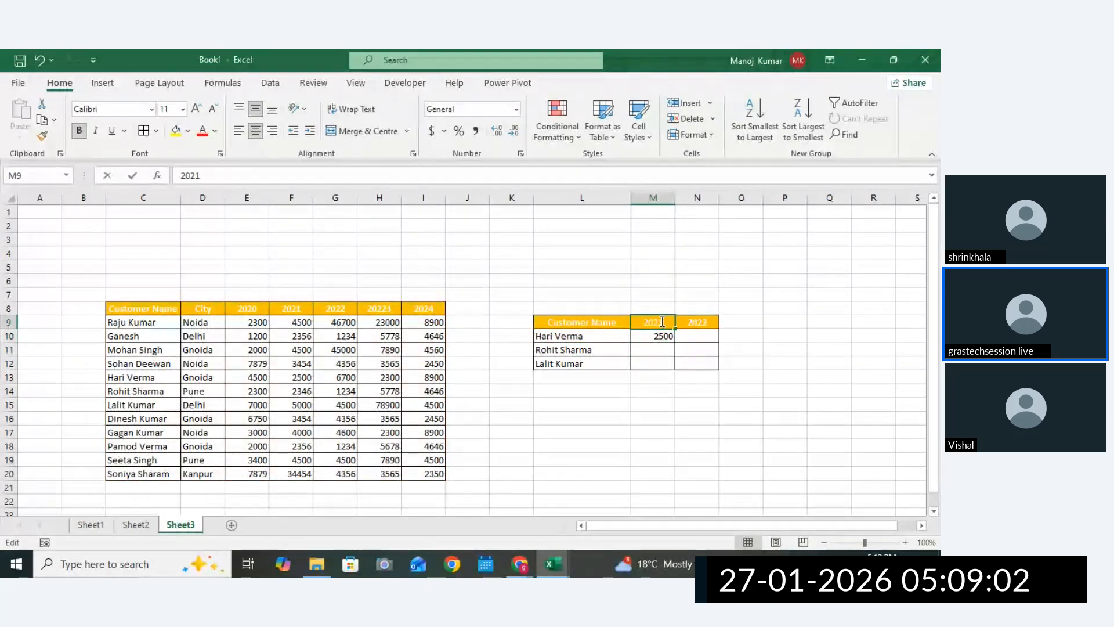
double_click(662, 322)
key("BackSpace")
key("Return")
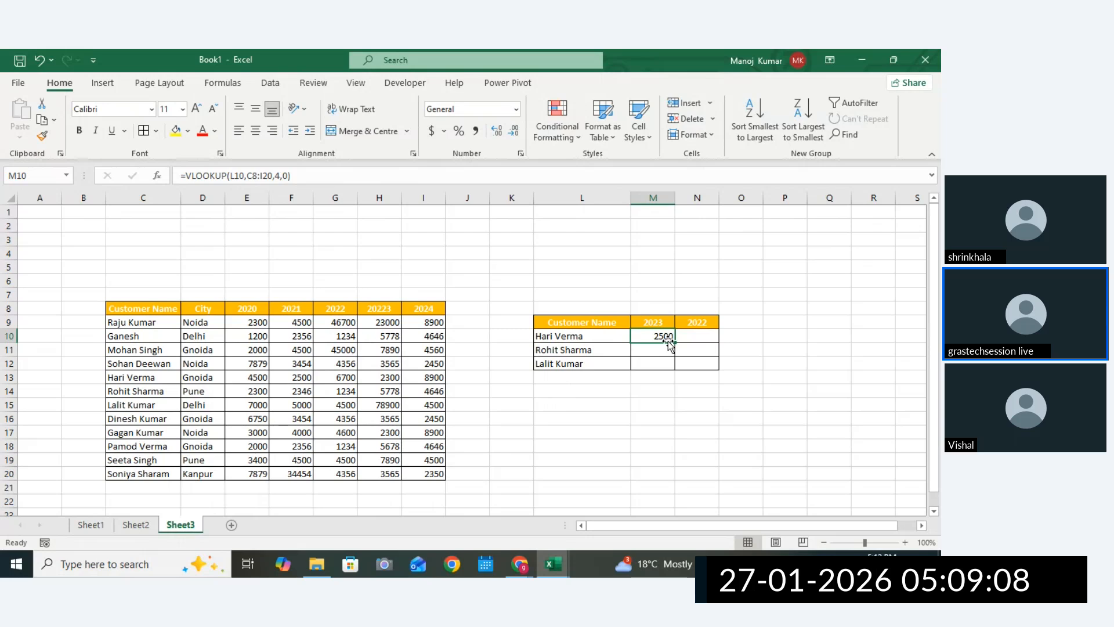
Examine the VLOOKUP formula in M10, especially its column index argument, against the year header in M9.
left_click(649, 320)
left_click(657, 335)
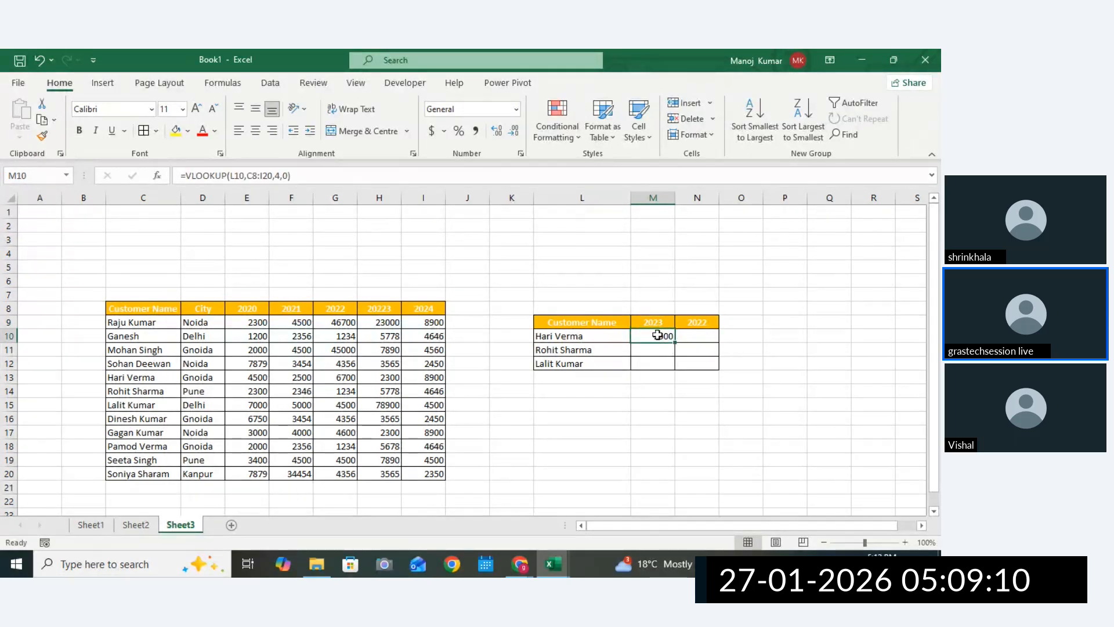
left_click(654, 319)
left_click(654, 335)
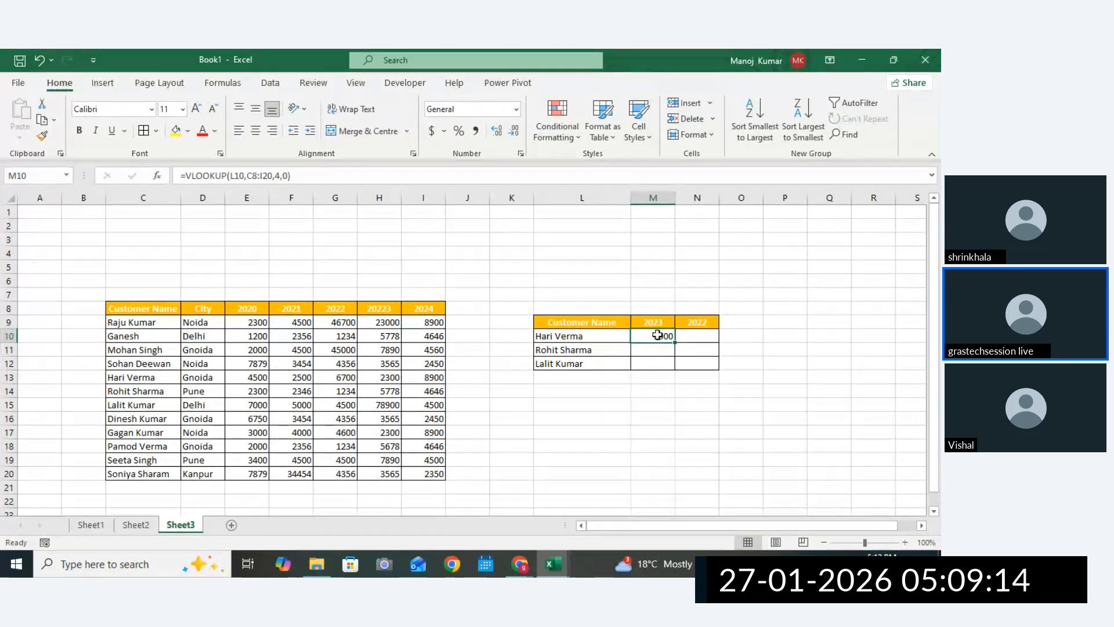
double_click(657, 335)
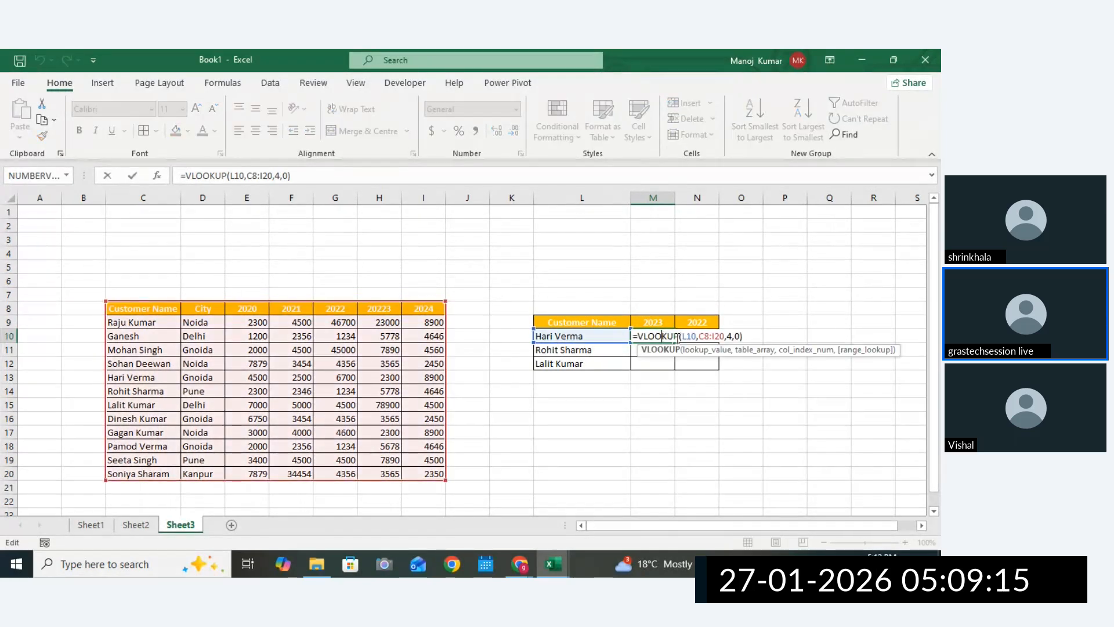
double_click(729, 335)
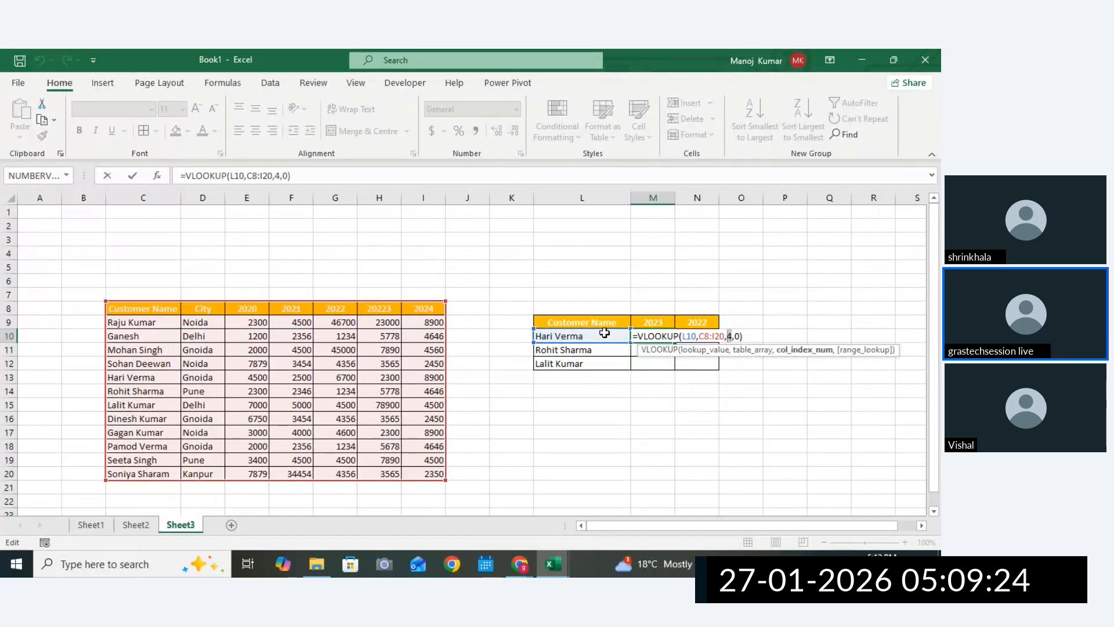
key("Return")
left_click(666, 338)
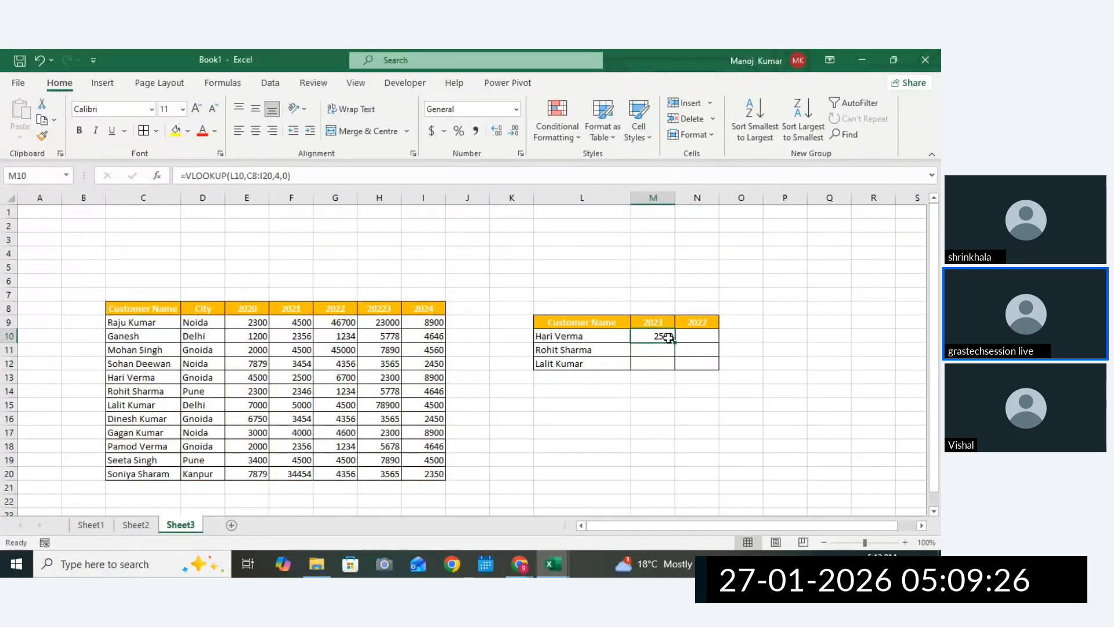
Merge and centre C1:P1 and enter the title MATCH.
left_click_drag(162, 210, 793, 214)
left_click(368, 130)
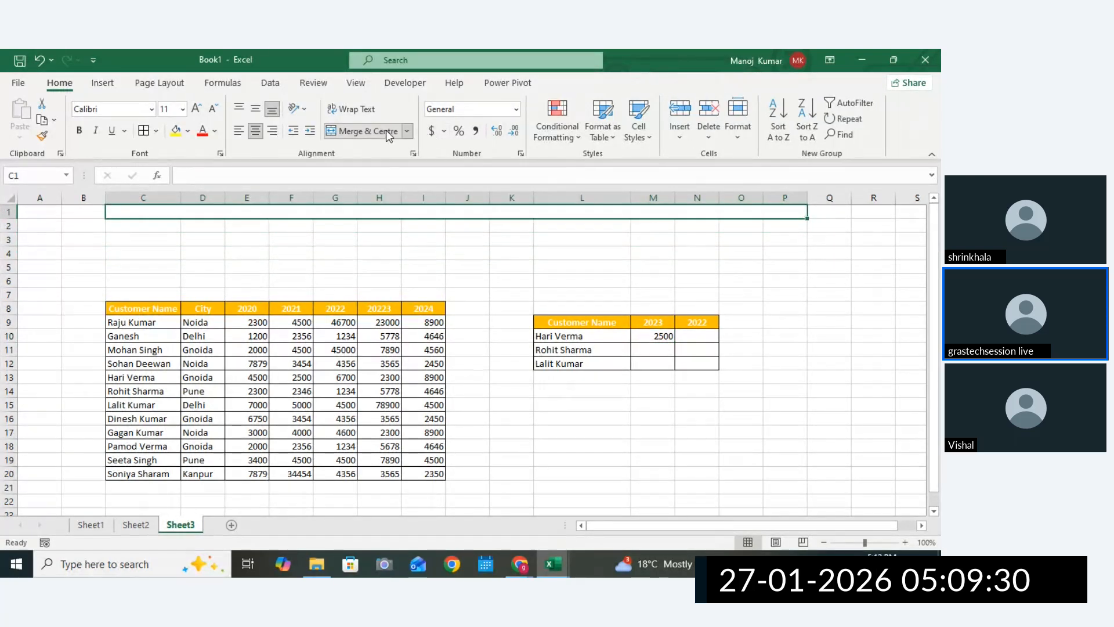
type("MATC")
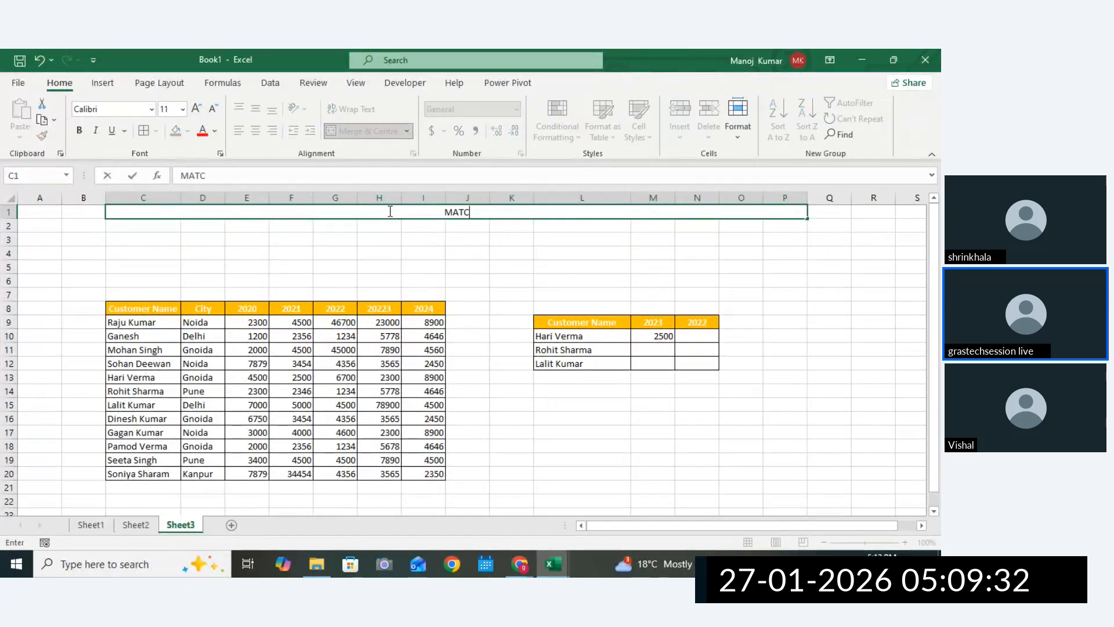
type("H")
left_click(492, 292)
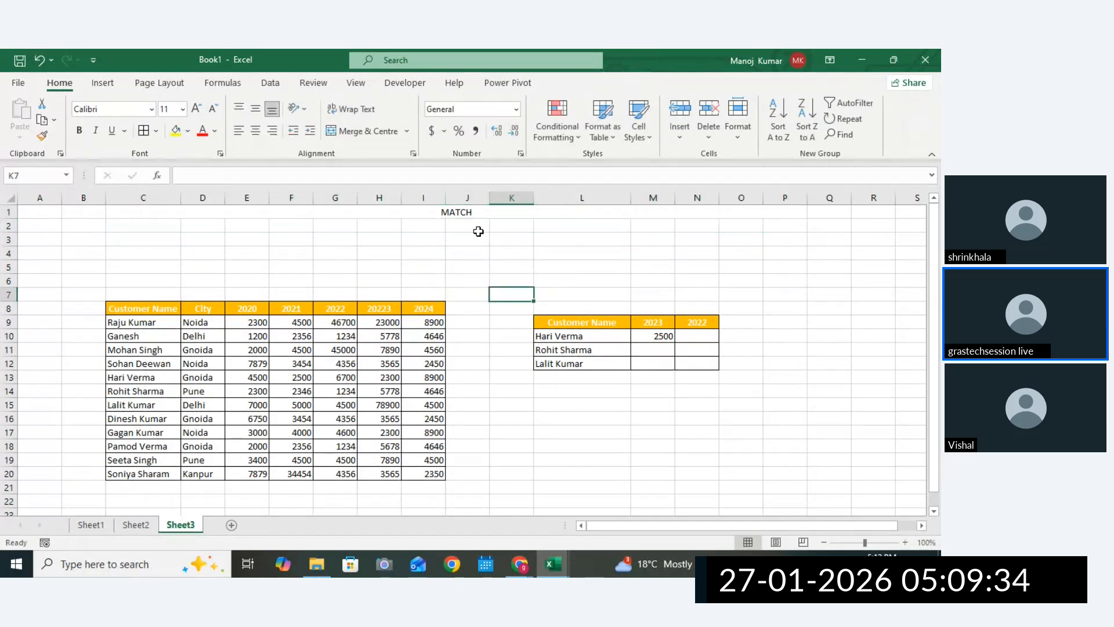
Format the MATCH title with yellow fill, font size 18 and bold.
left_click(463, 212)
left_click(175, 130)
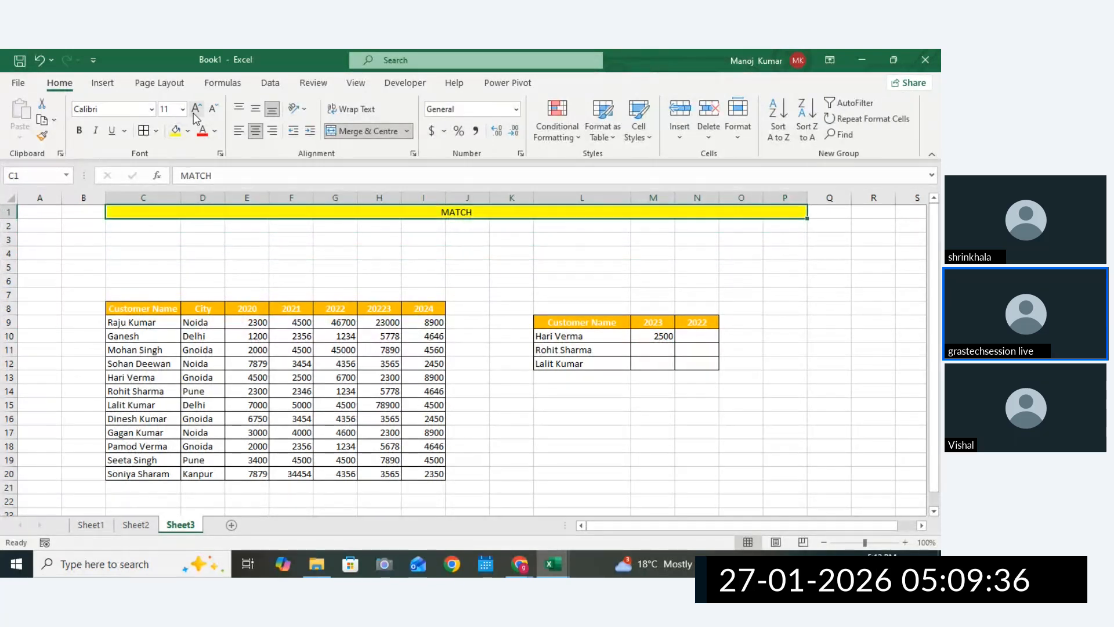
left_click(196, 108)
left_click(196, 109)
left_click(196, 108)
left_click(197, 109)
left_click(79, 130)
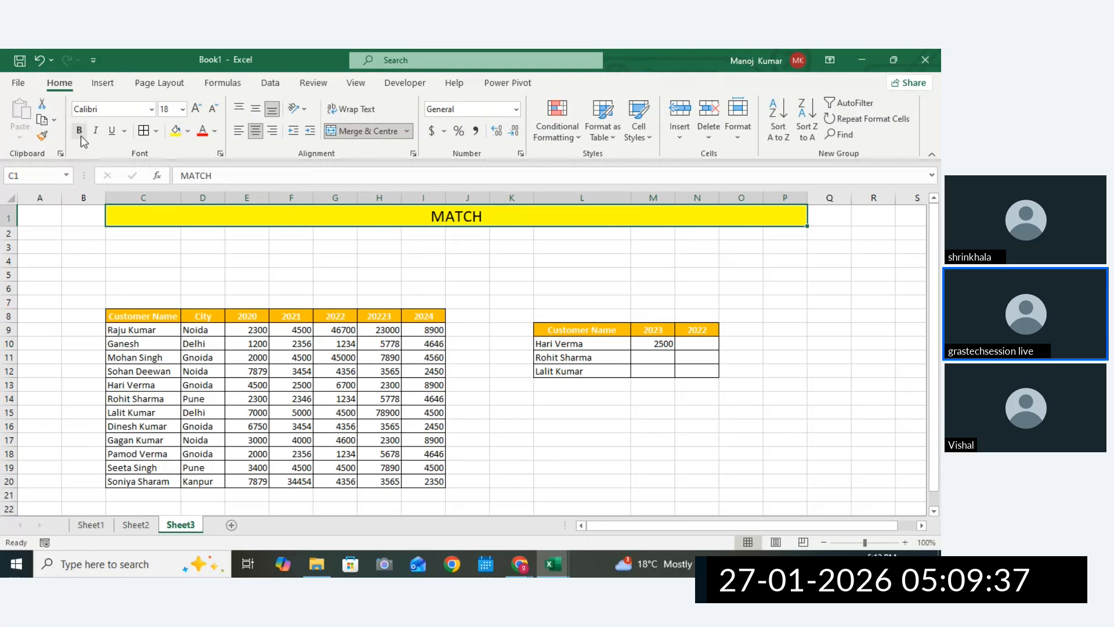
left_click(620, 286)
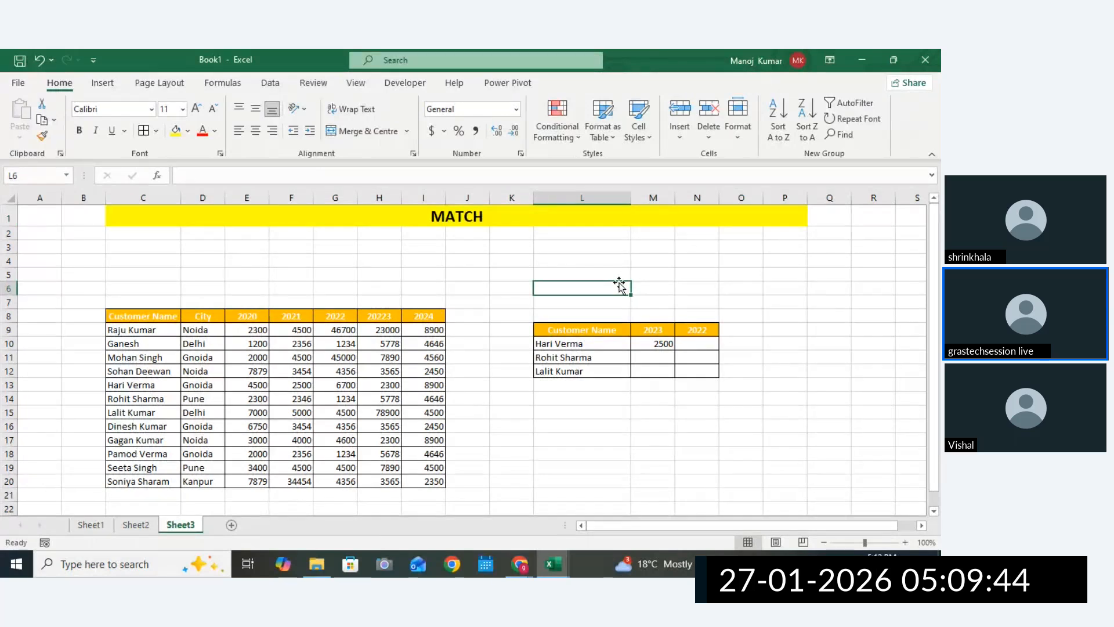
Add borders to the merged MATCH title in C1:P1.
left_click(467, 264)
left_click(434, 221)
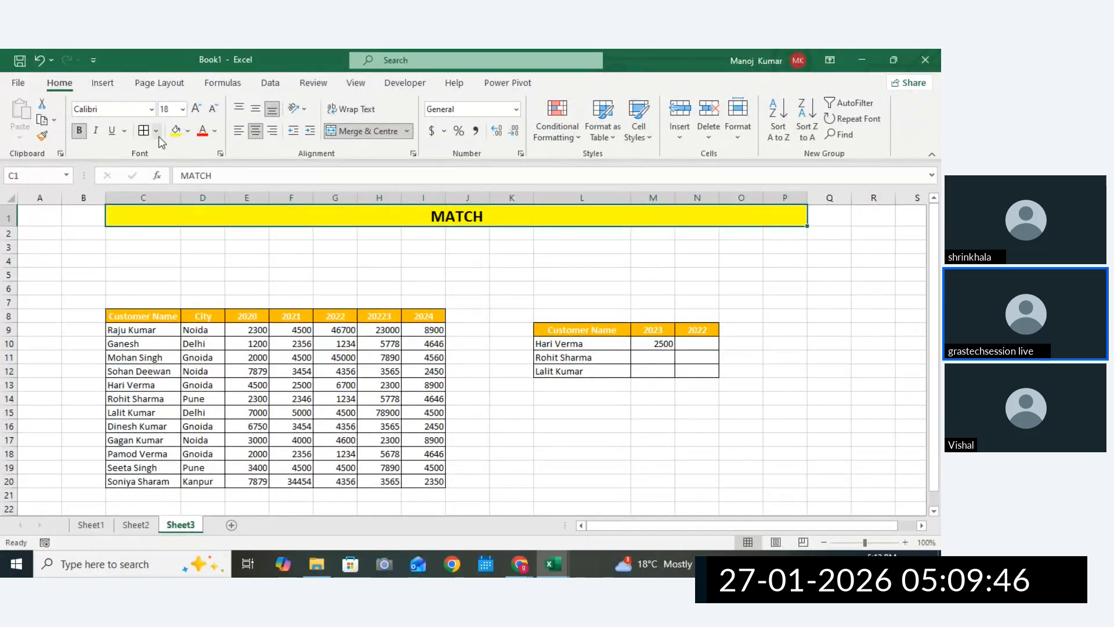
Move the customer table and the lookup table together four rows down, so the block starts at C12.
left_click_drag(103, 317, 900, 513)
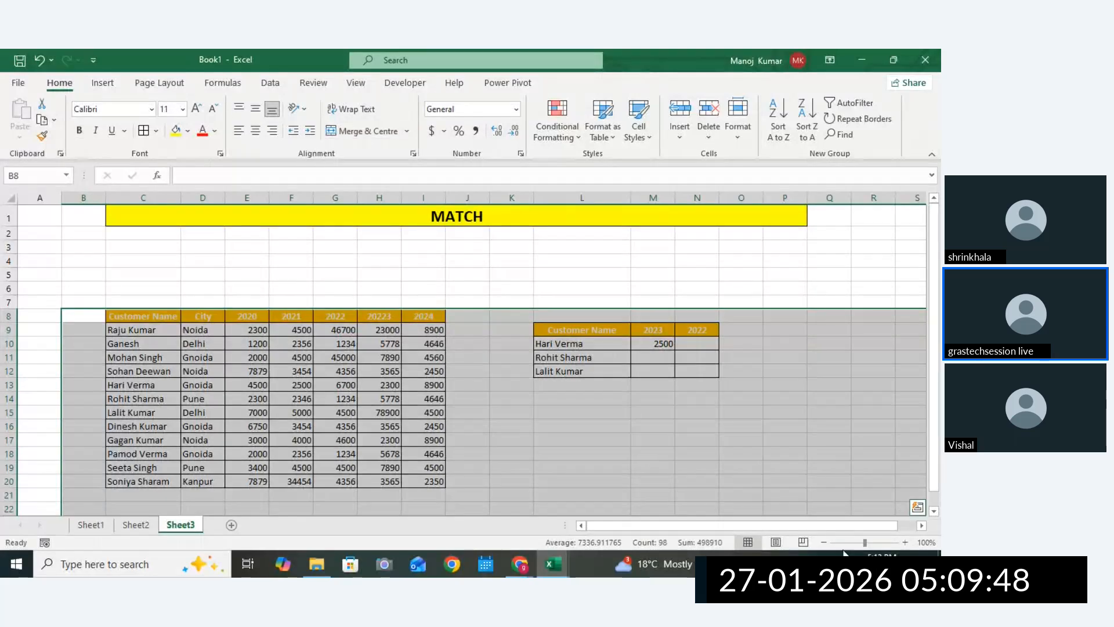
left_click_drag(830, 510, 830, 487)
scroll(935, 372, "up", 4)
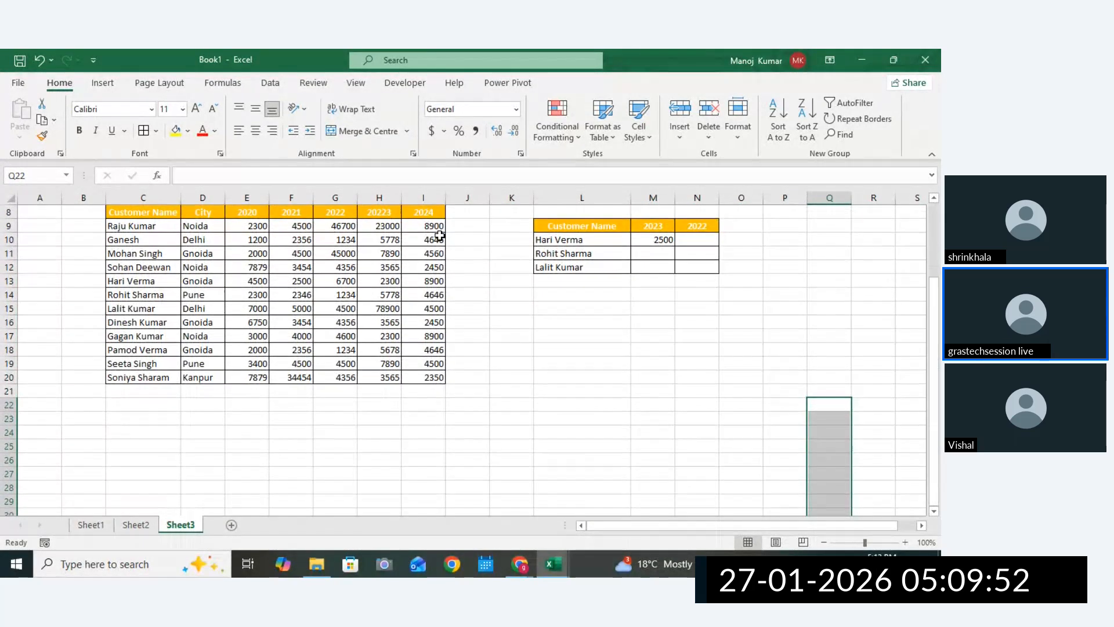
left_click_drag(145, 214, 704, 437)
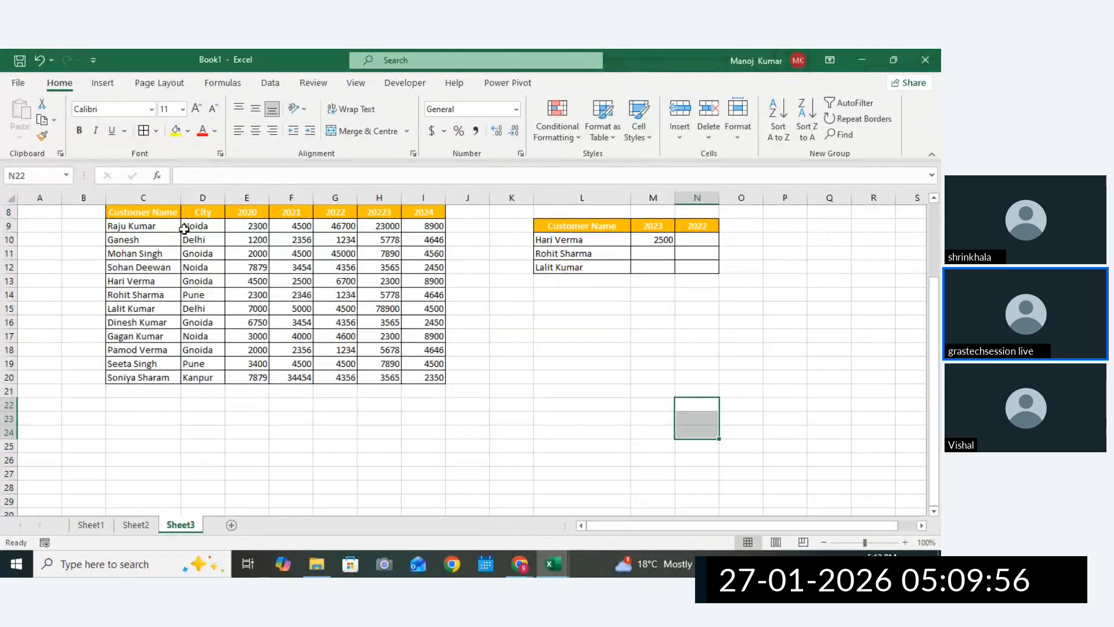
left_click(153, 213)
left_click_drag(334, 233, 700, 358)
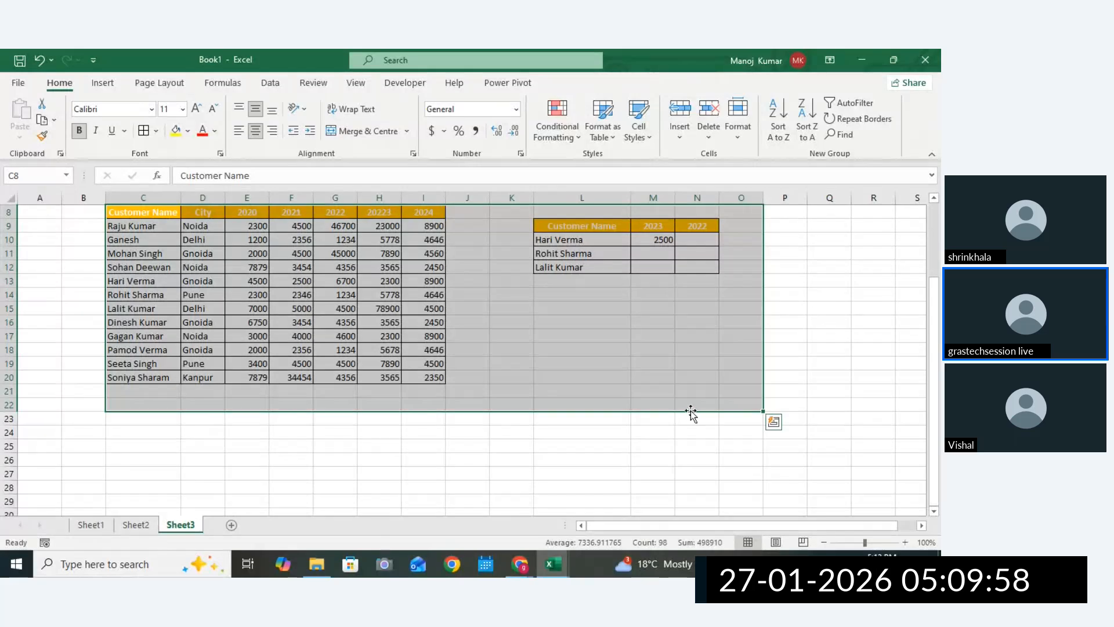
left_click_drag(691, 412, 690, 467)
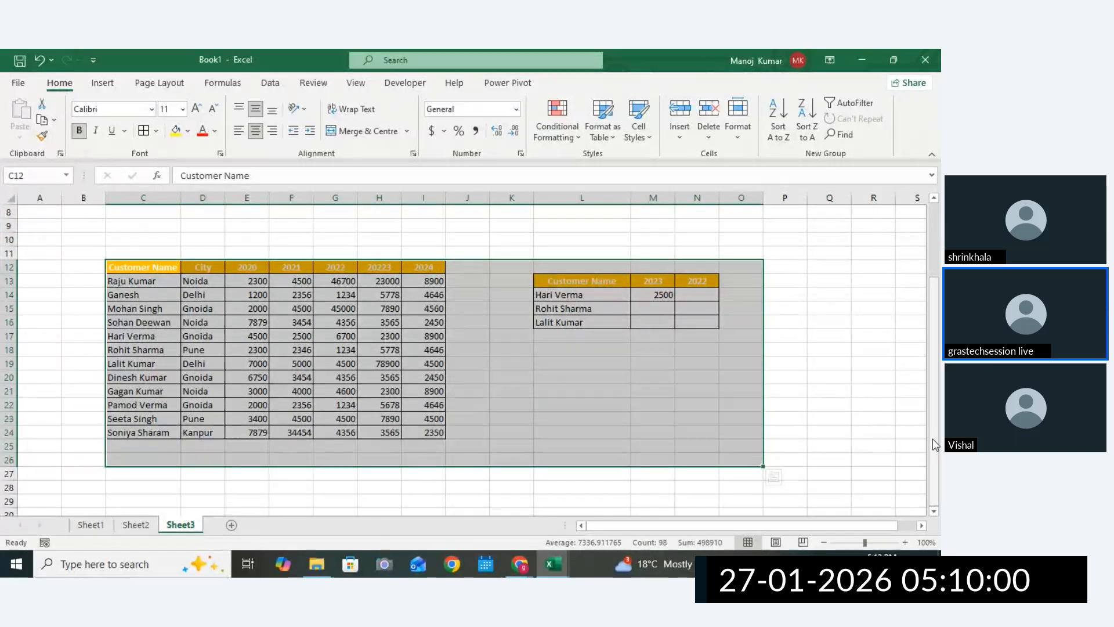
scroll(931, 407, "up", 3)
left_click(580, 343)
left_click(299, 256)
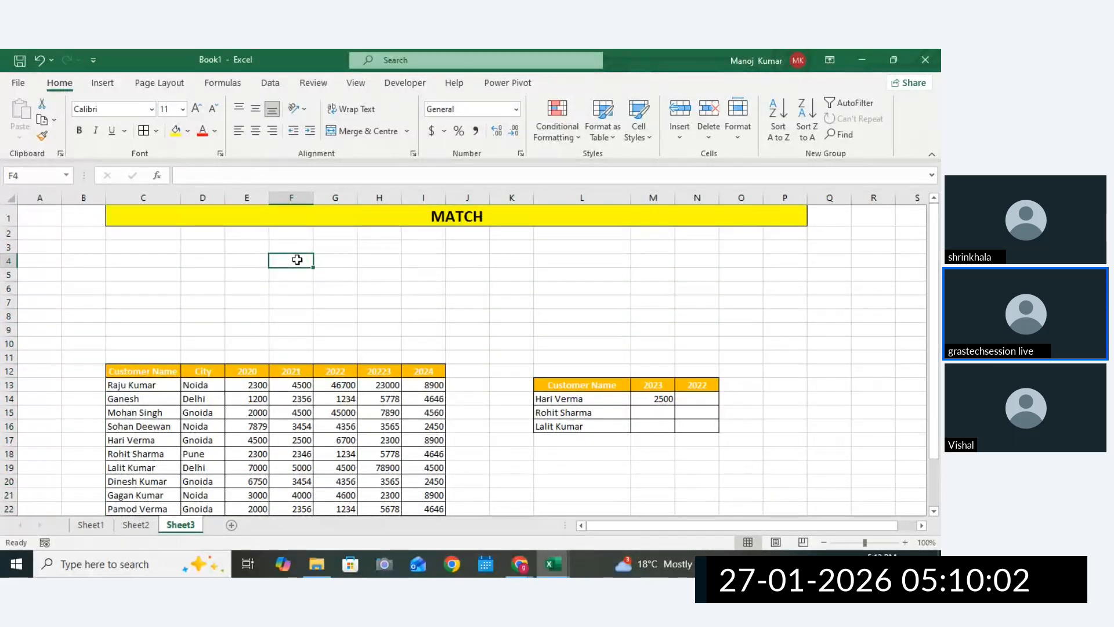
Merge and centre cells E2:M2 below the MATCH title.
left_click_drag(228, 244, 662, 248)
left_click(305, 249)
mouse_move(252, 249)
left_mouse_down()
mouse_move(618, 249)
mouse_move(318, 251)
mouse_move(241, 239)
left_mouse_up()
left_click_drag(242, 234, 660, 241)
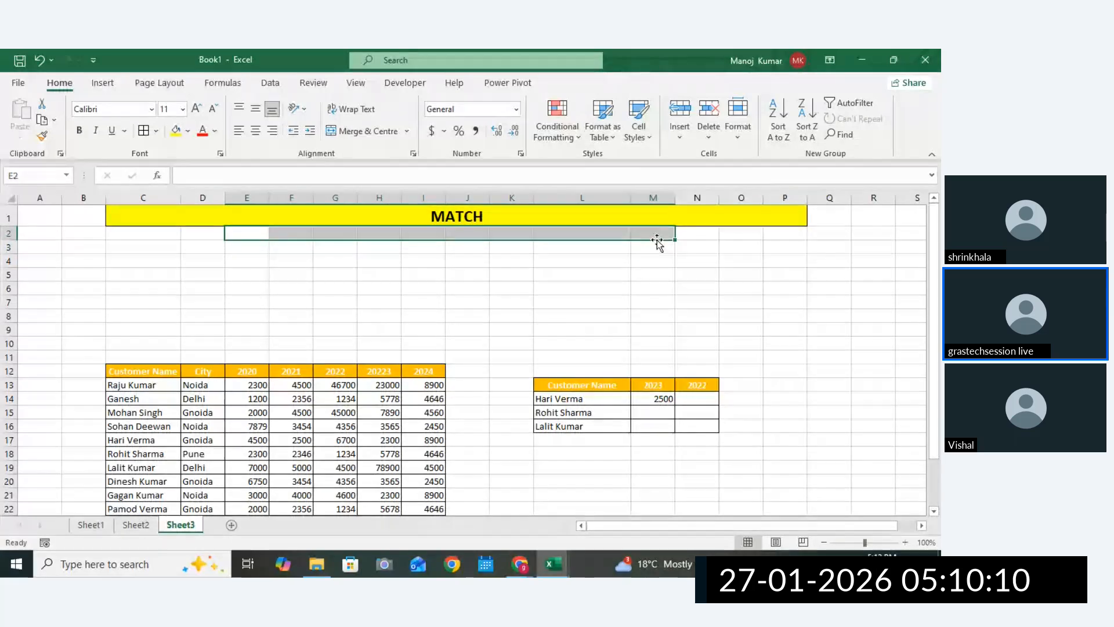
left_click(362, 131)
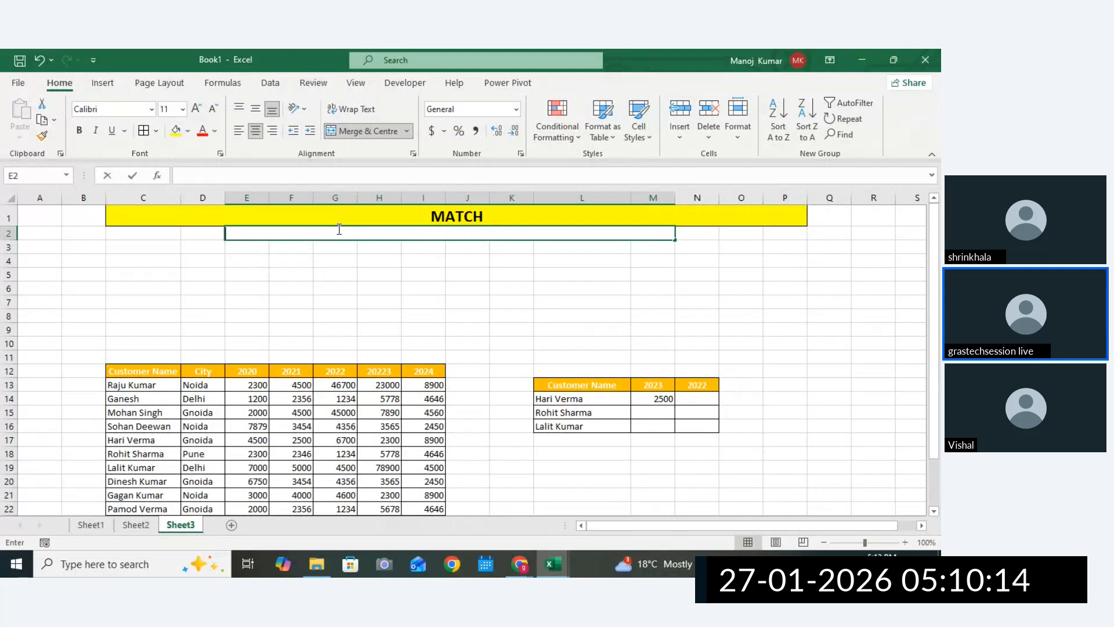
Enter the description MATCH FUNCTION RETURN THE MATCH RECORDS INDEX in the merged cell E2.
type("MATCH FUNCTION RET")
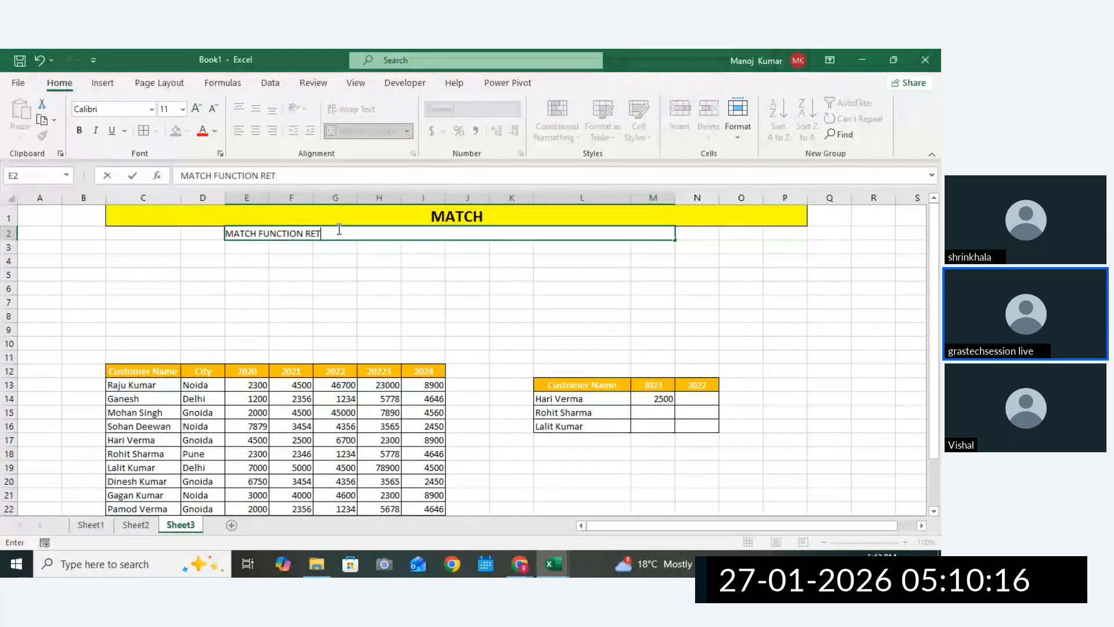
key("BackSpace")
key("BackSpace")
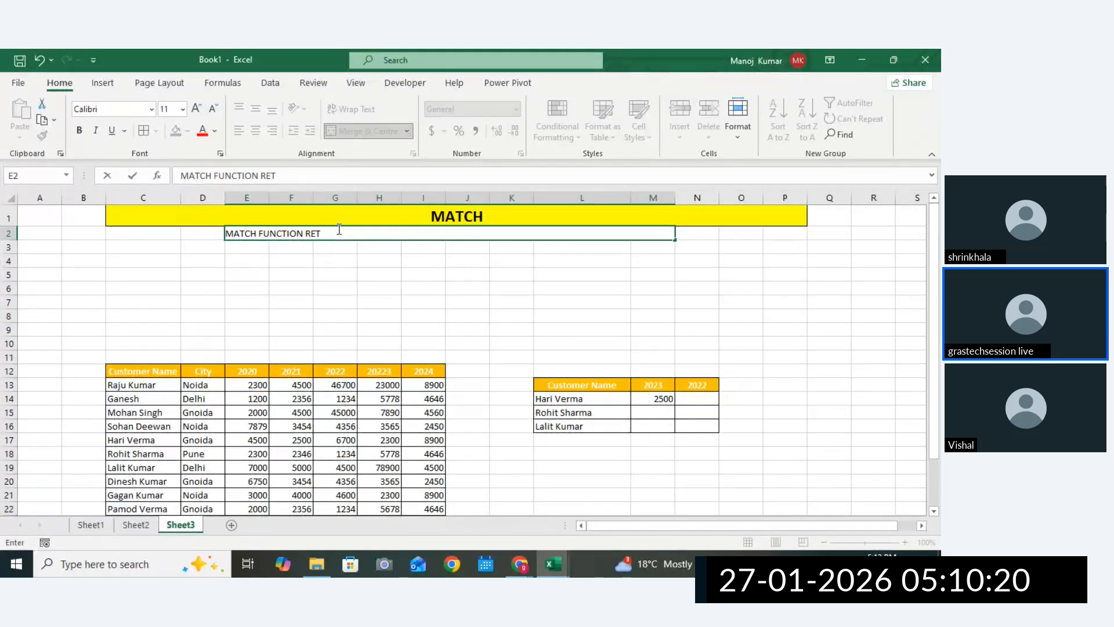
type("URN THE MATCH")
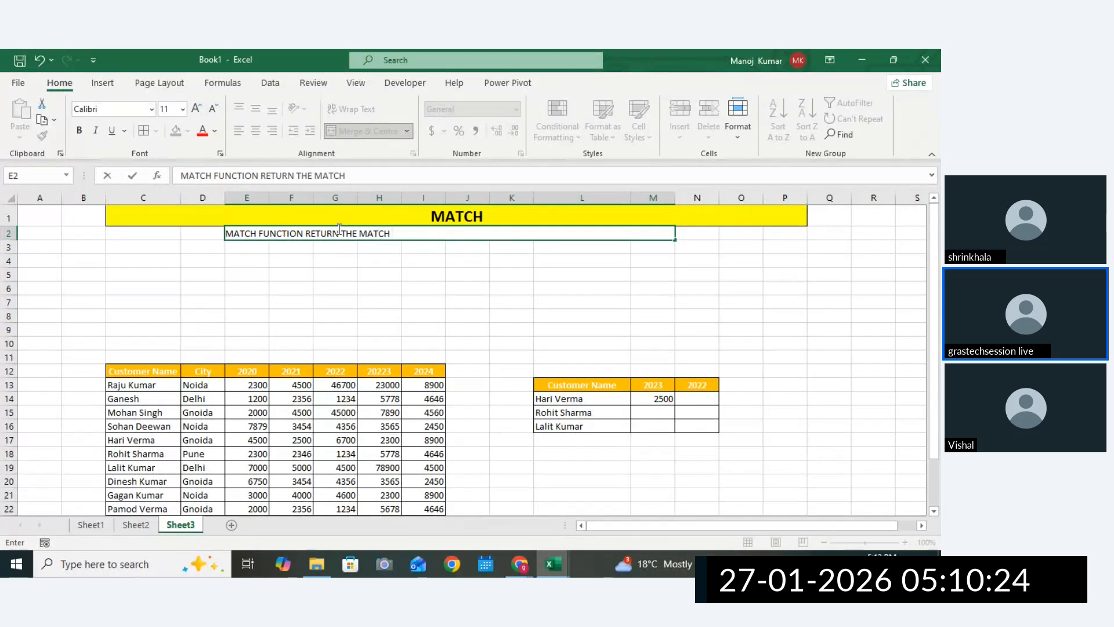
type(" RECORDS")
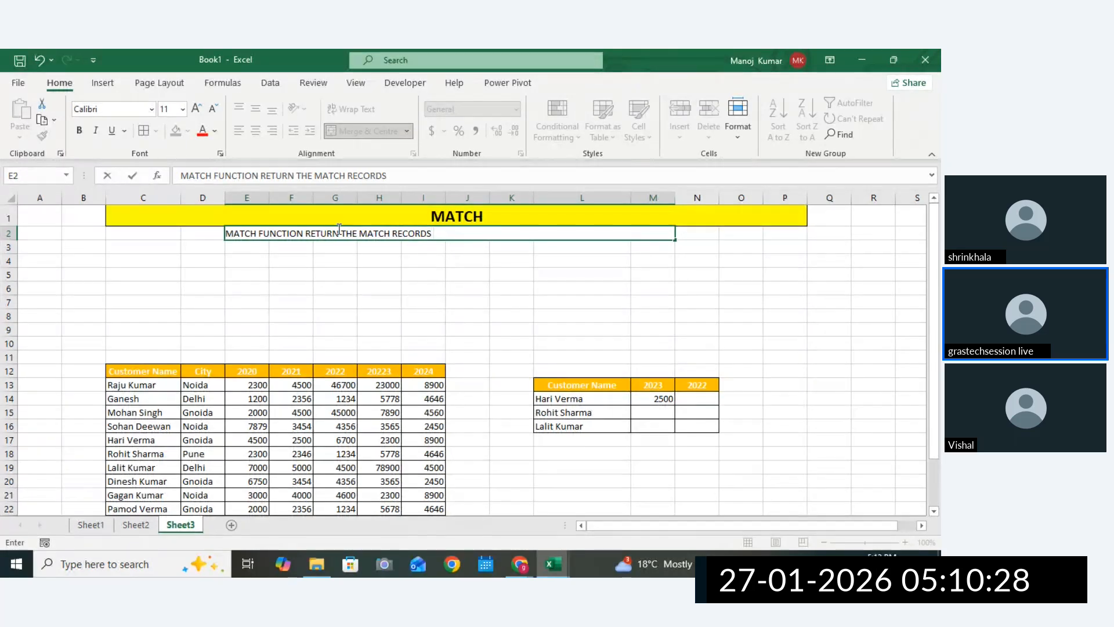
type(" ROW")
key("BackSpace")
key("BackSpace")
type("INDEX")
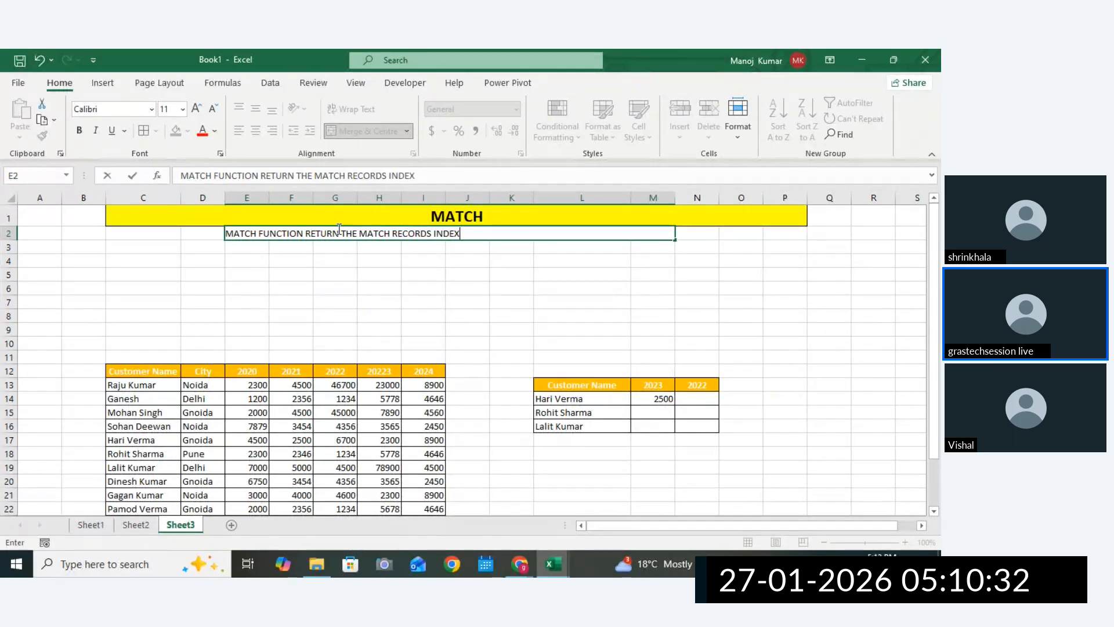
left_click_drag(539, 321, 546, 327)
Make the description in E2 bold and set its font size to 12.
left_click(424, 234)
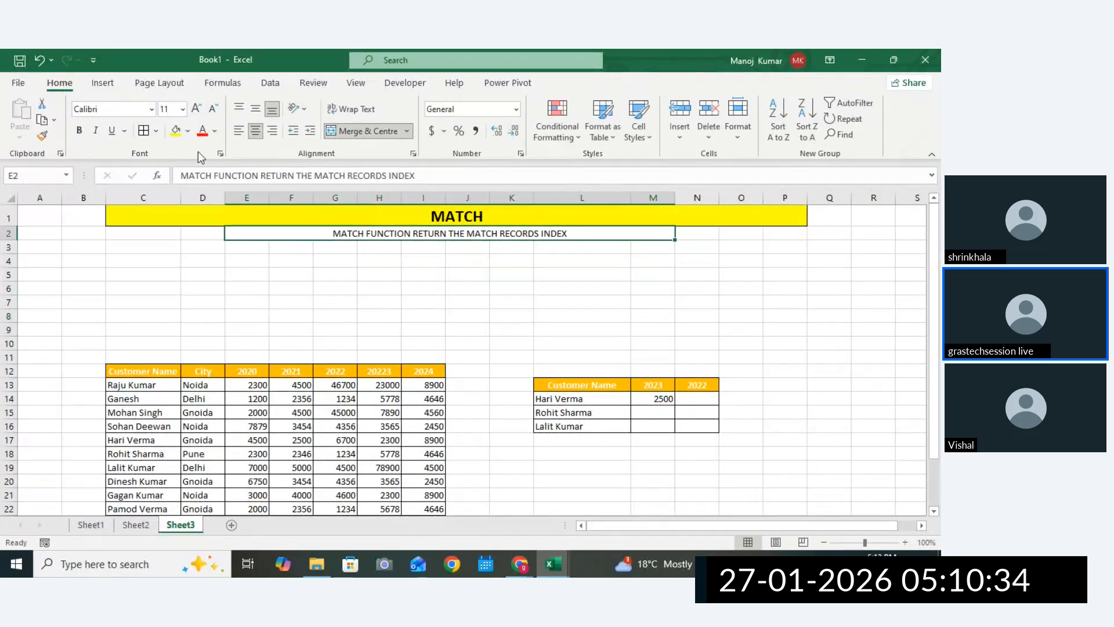
left_click(197, 108)
left_click(197, 109)
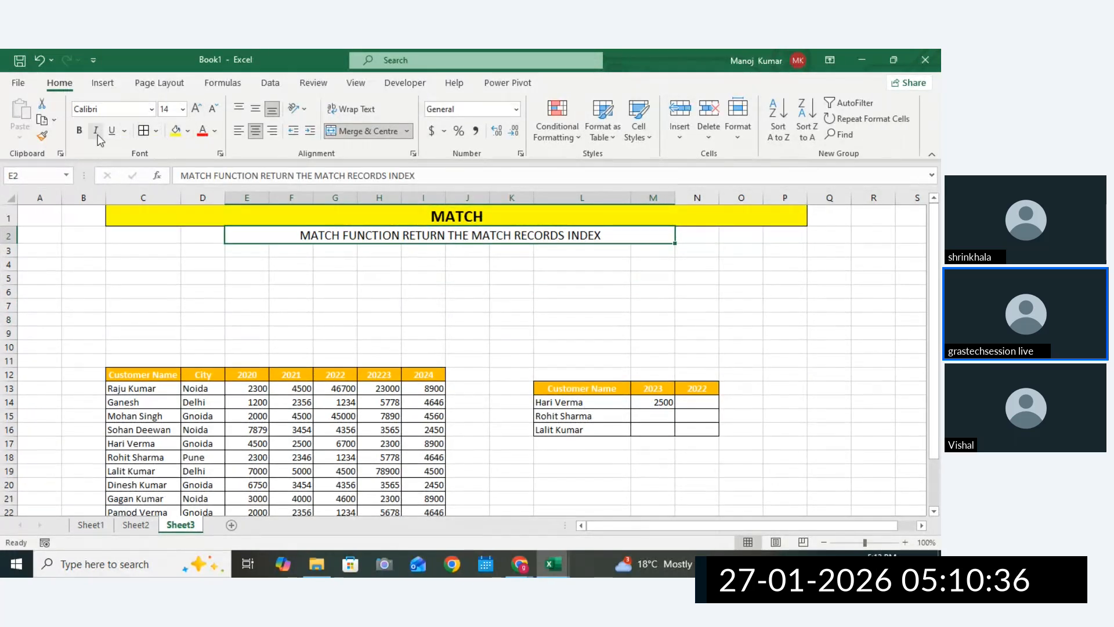
key("ctrl+b")
left_click(497, 249)
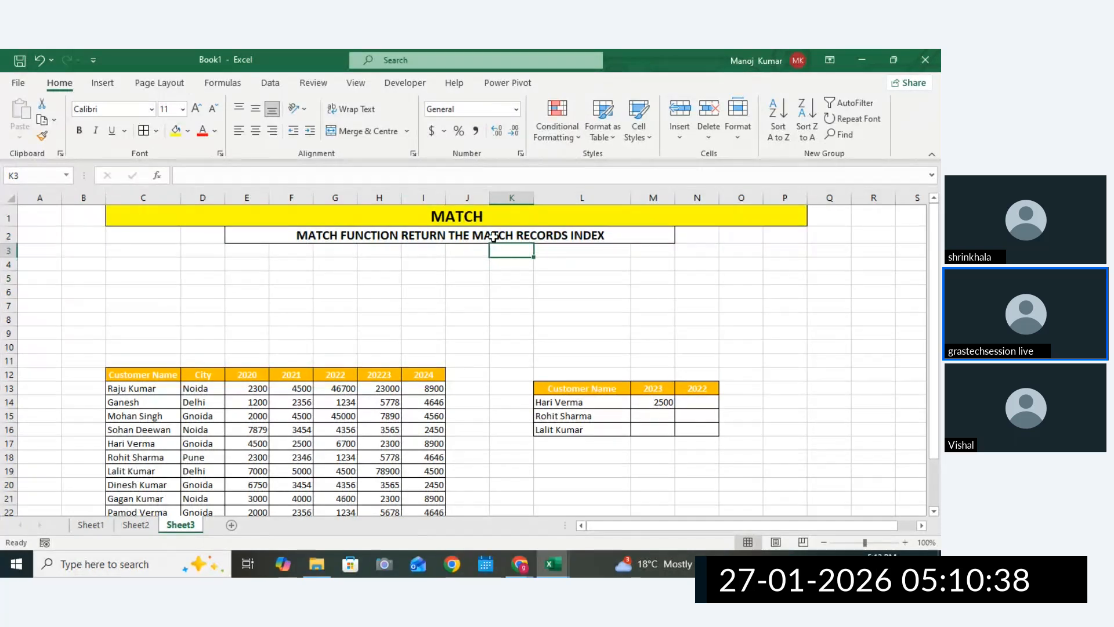
left_click(493, 236)
left_click(213, 108)
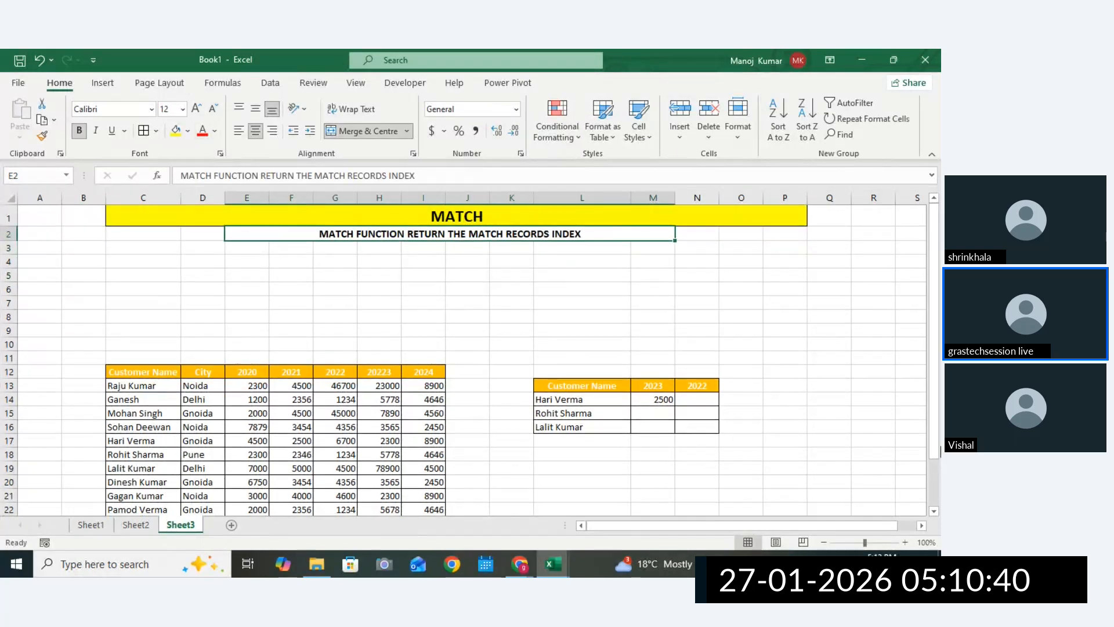
scroll(762, 403, "down", 2)
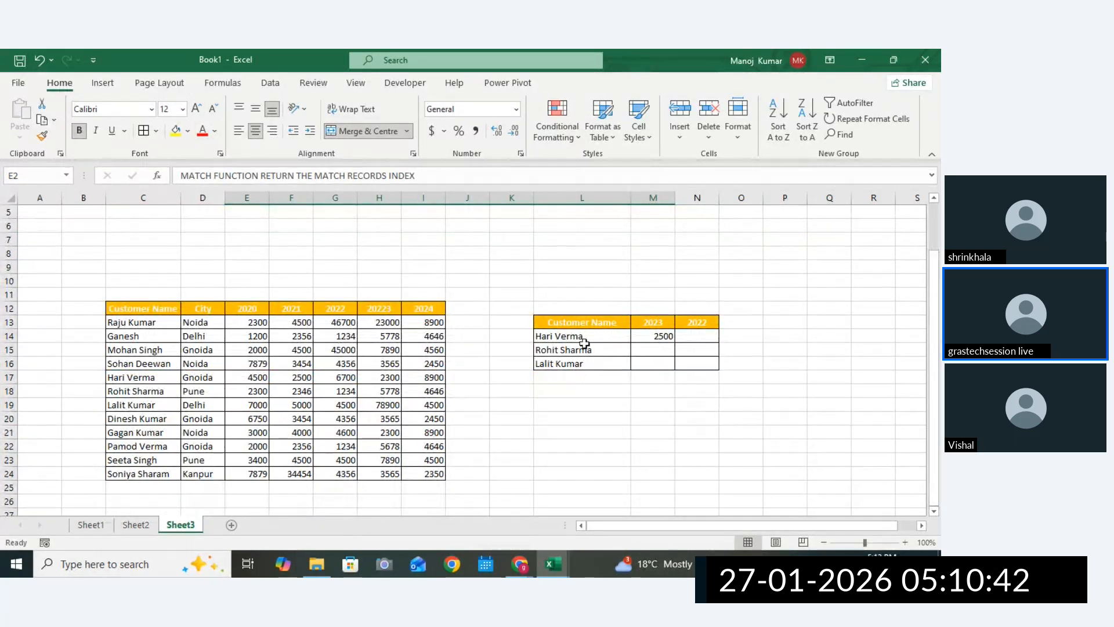
left_click_drag(584, 339, 704, 371)
left_click(705, 372)
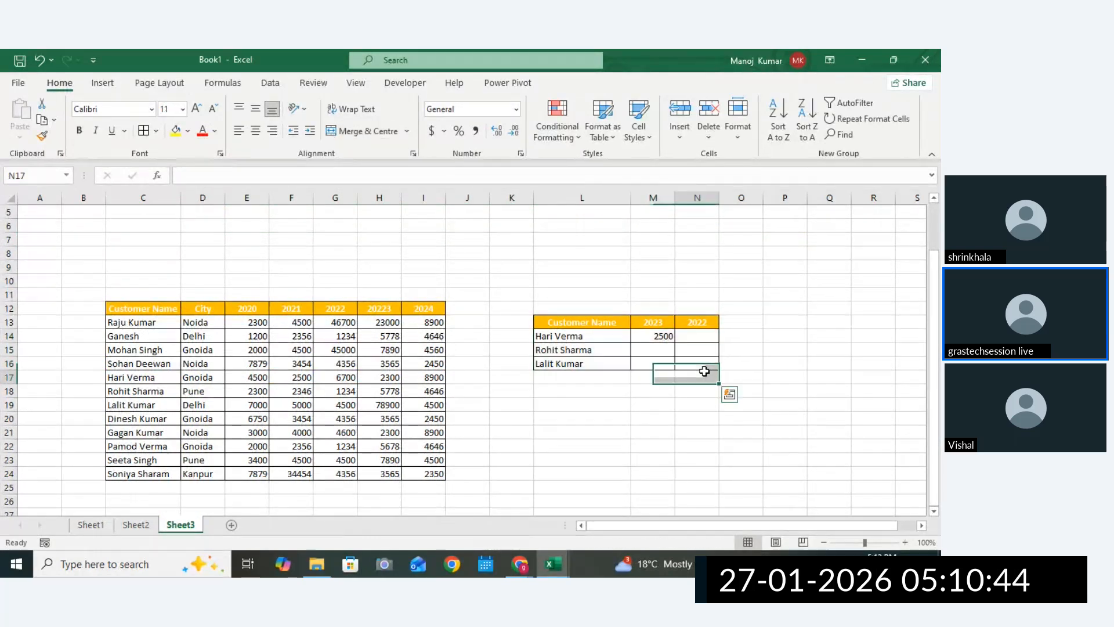
scroll(635, 289, "up", 2)
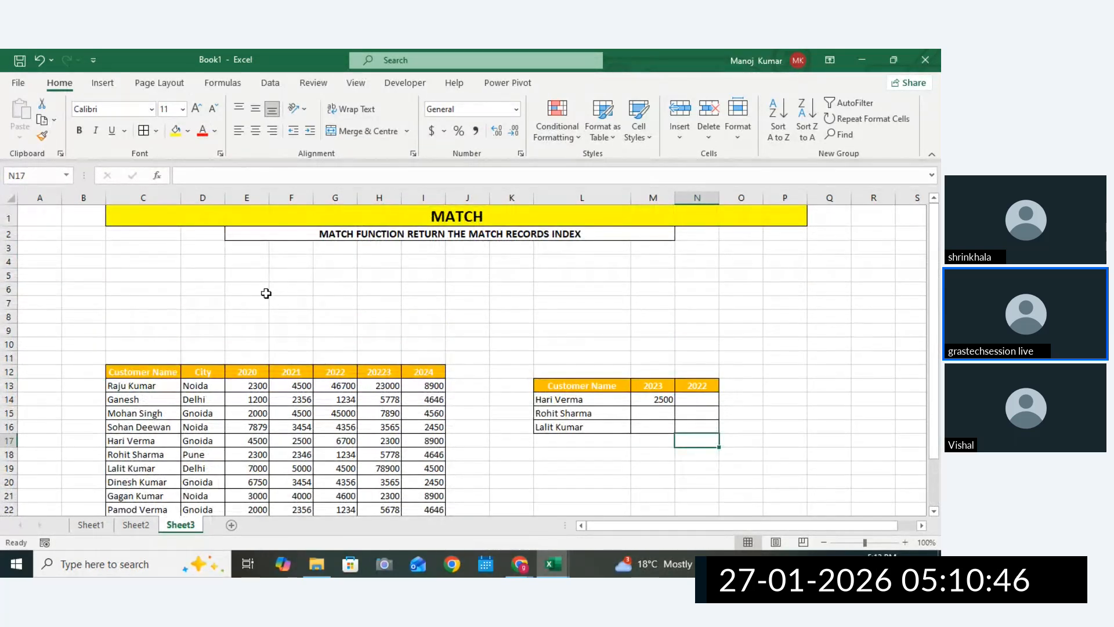
Merge and centre E5:M5 and begin the syntax line there with =MATCH(LOOKUP_VALUE, as the first argument.
left_click_drag(235, 278, 659, 279)
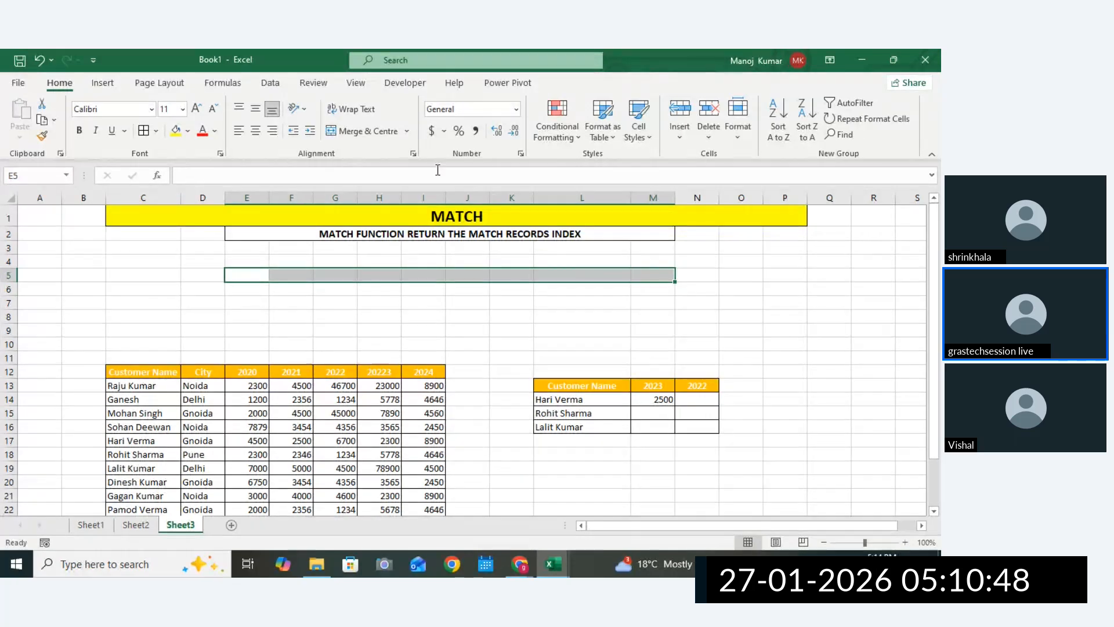
left_click(392, 132)
double_click(370, 272)
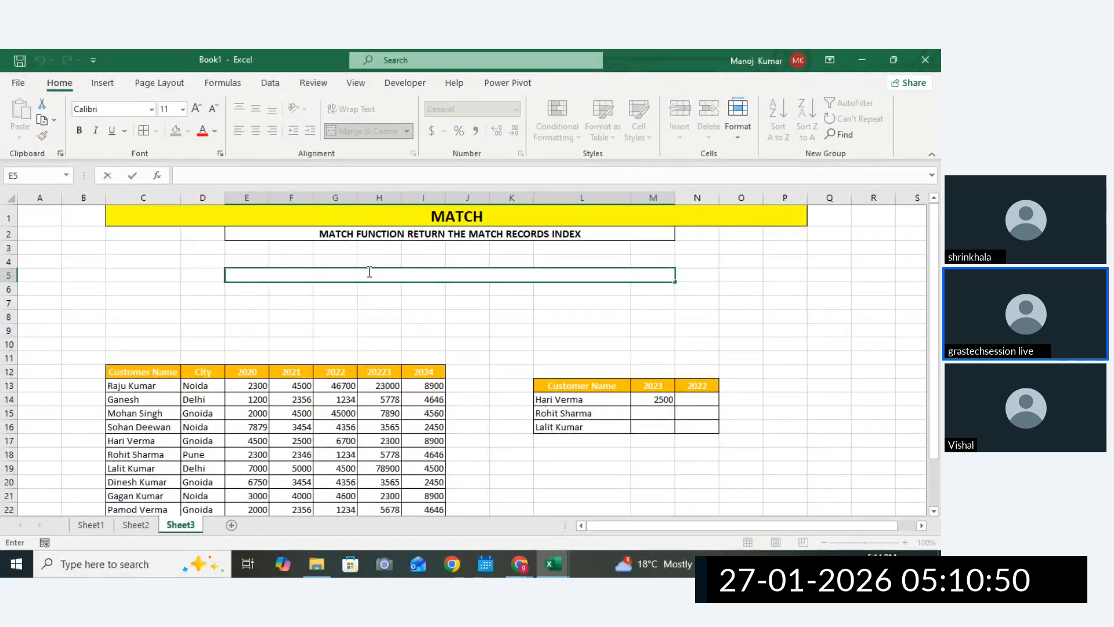
type("=MATCH")
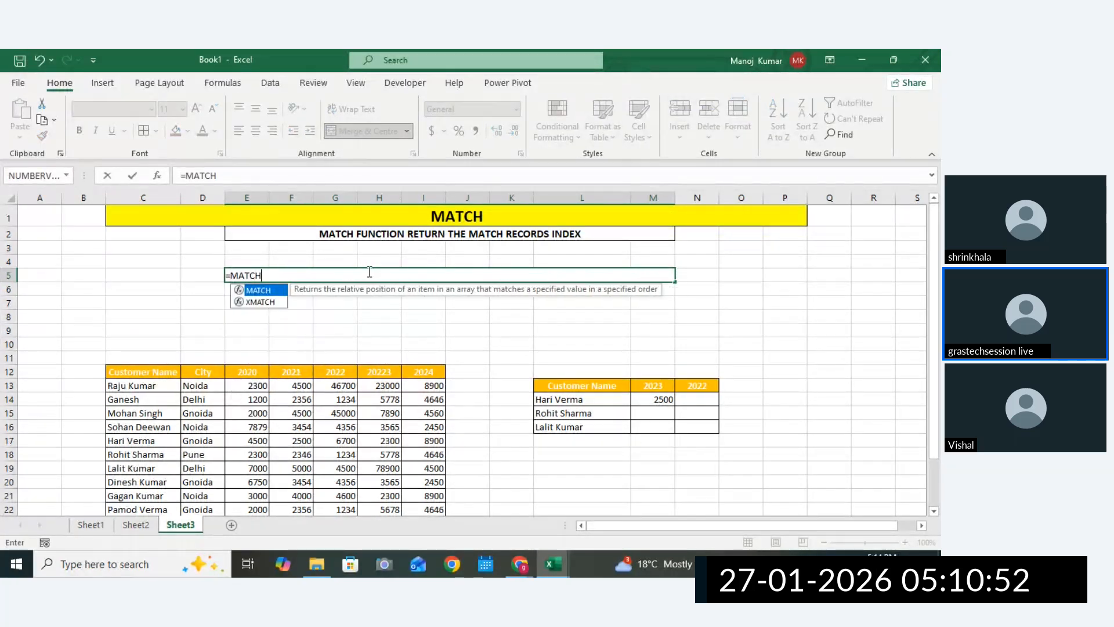
type("(")
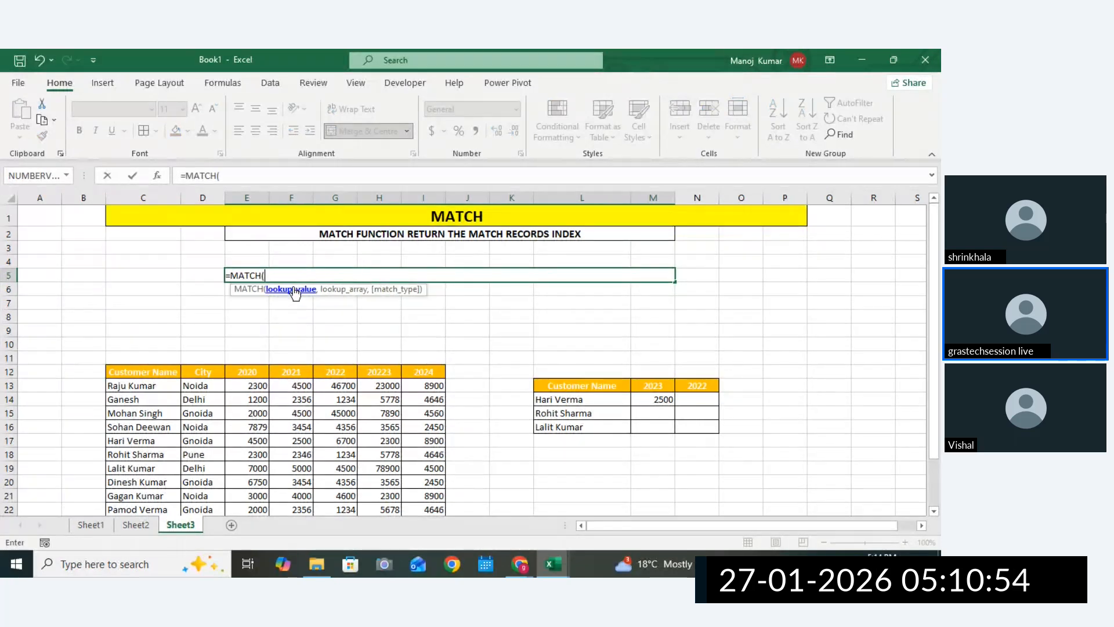
type("LOOK")
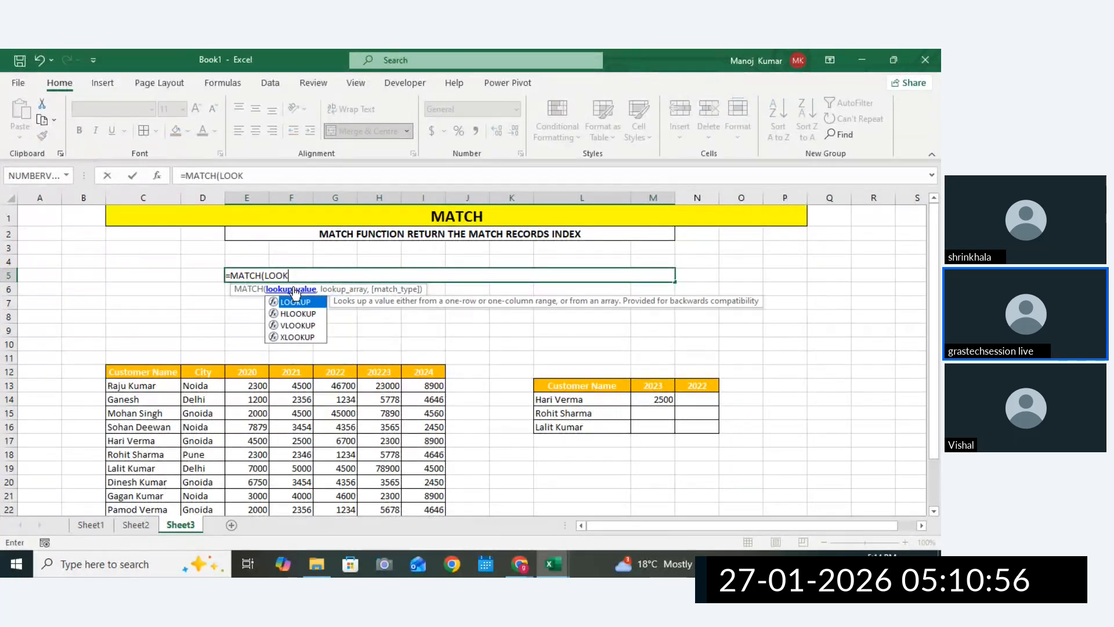
type("UP_VA")
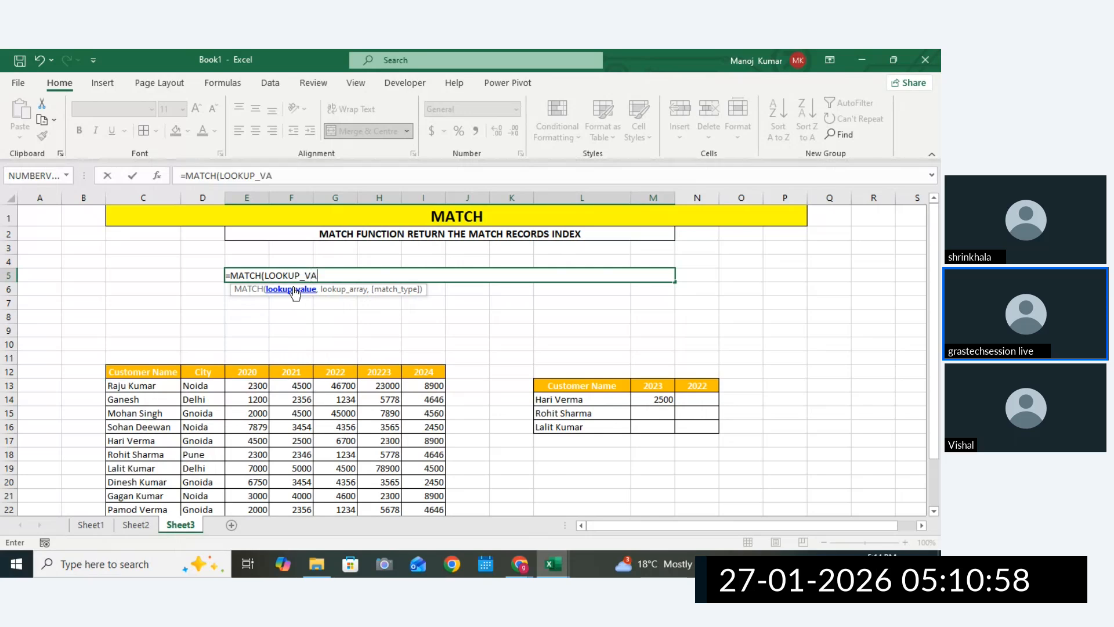
type("LUE,T")
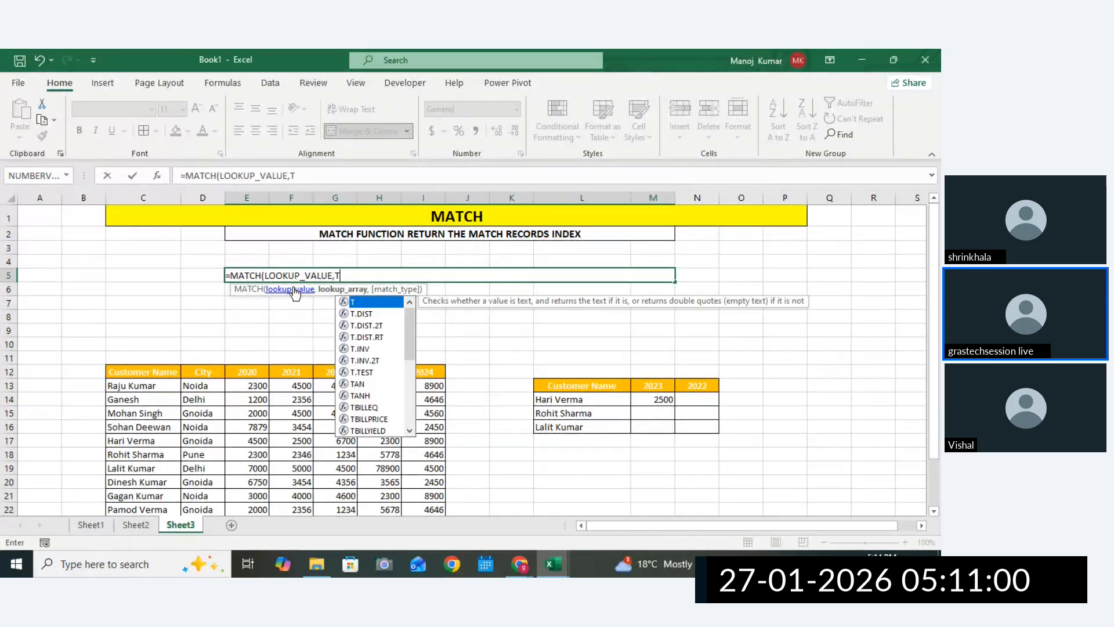
Complete the MATCH syntax line in E5 with the remaining arguments LOOKUP_ARRAY,MATHC_TYPE and a closing parenthesis.
key("BackSpace")
type("LL")
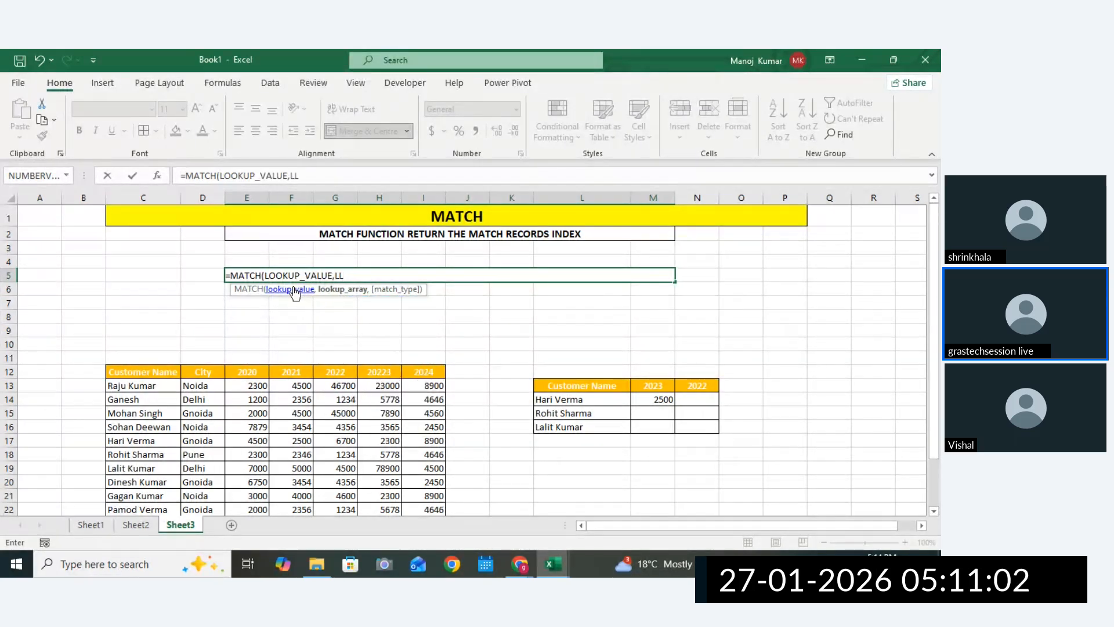
key("BackSpace")
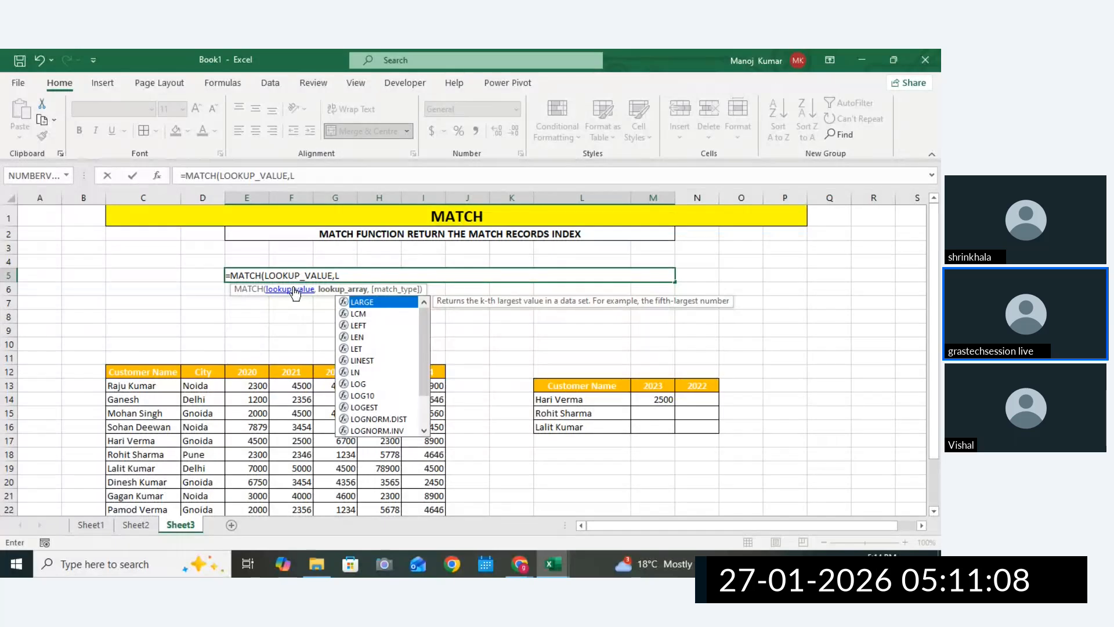
type("LOO")
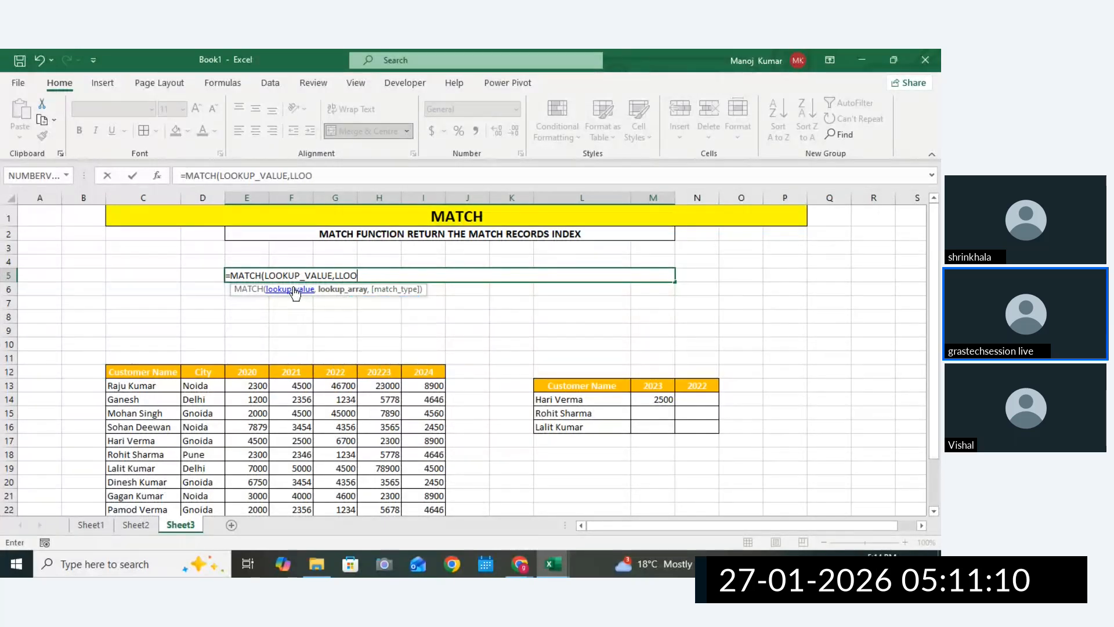
key("BackSpace")
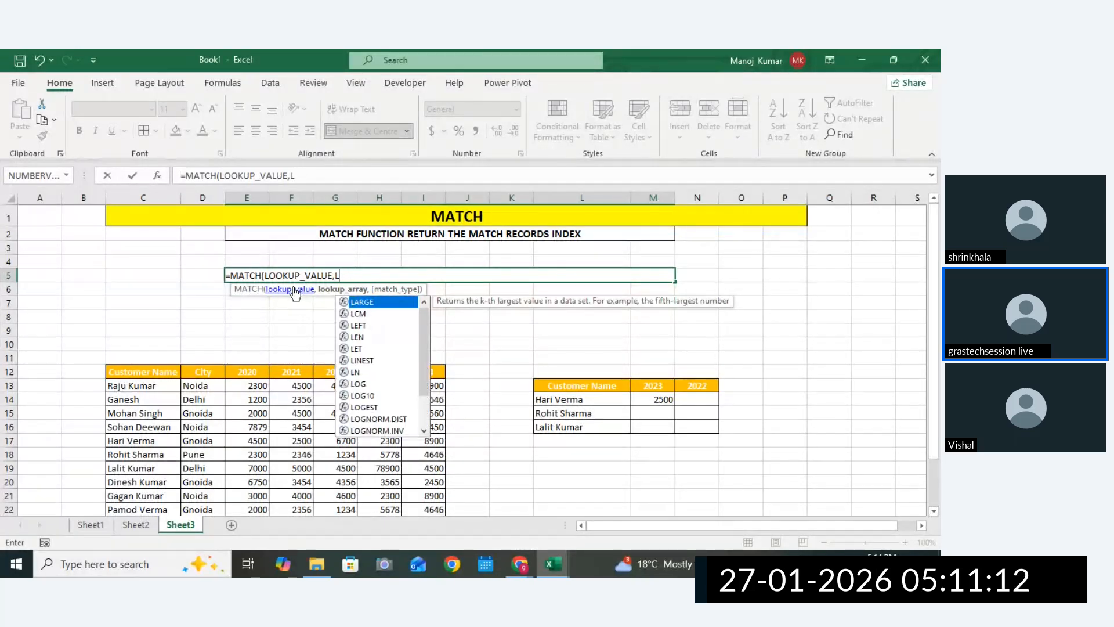
type("OOKUP_ARRAY,MATHC_TYPE")
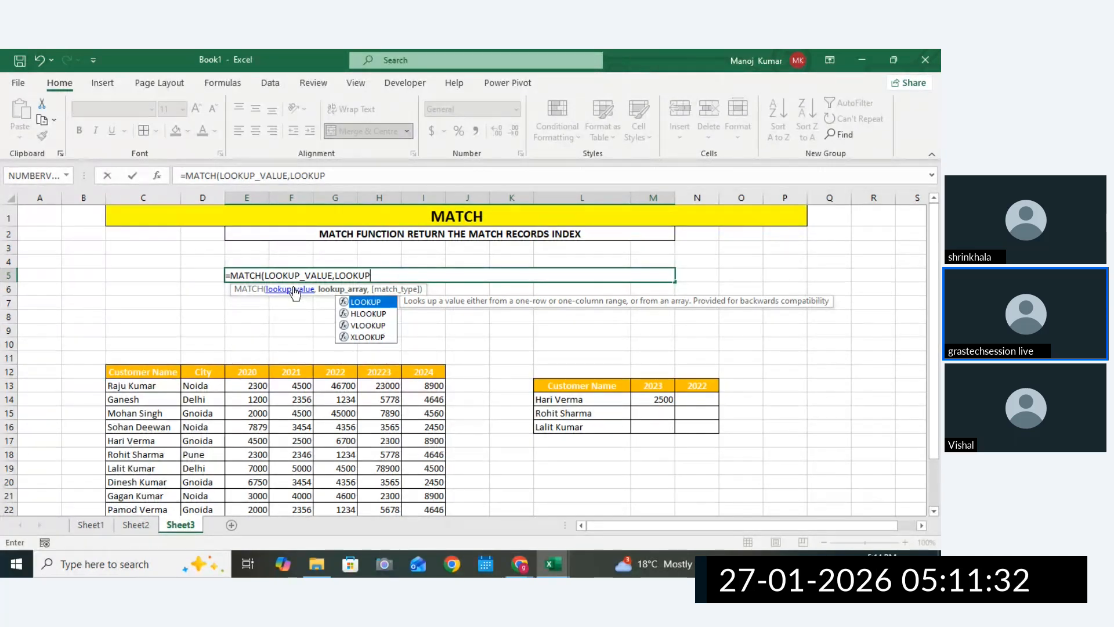
type("_ARR")
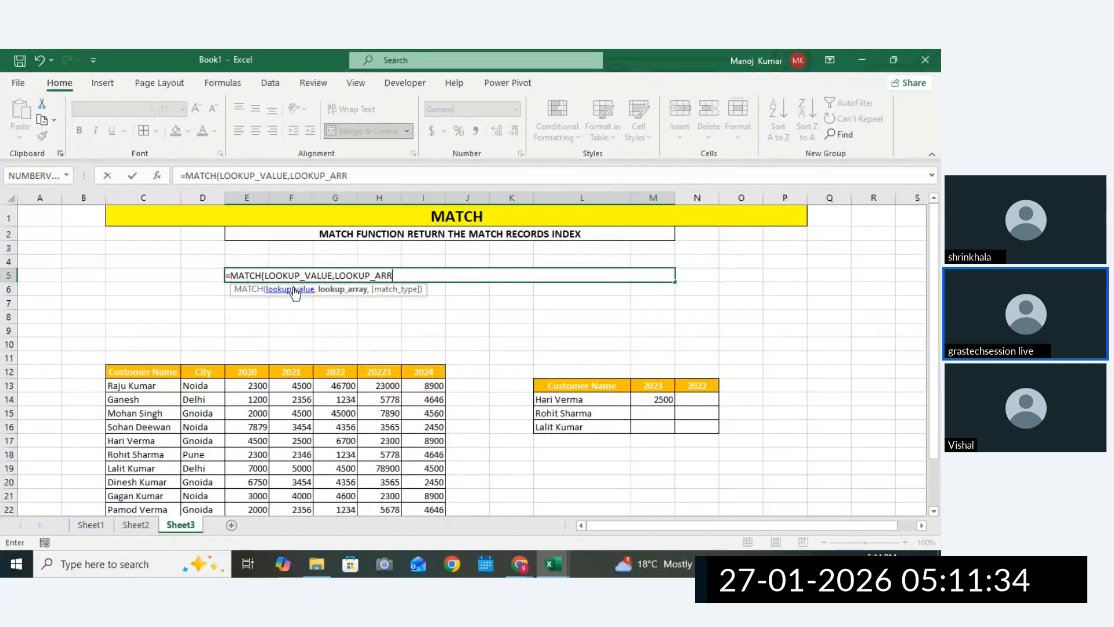
type("AY,MA")
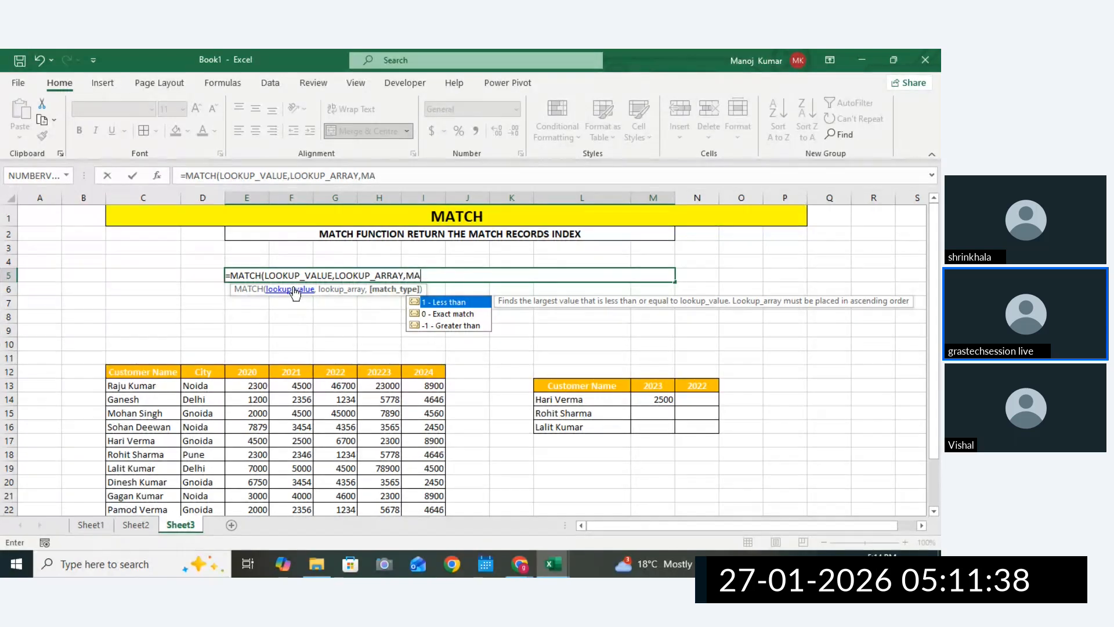
type("THC_")
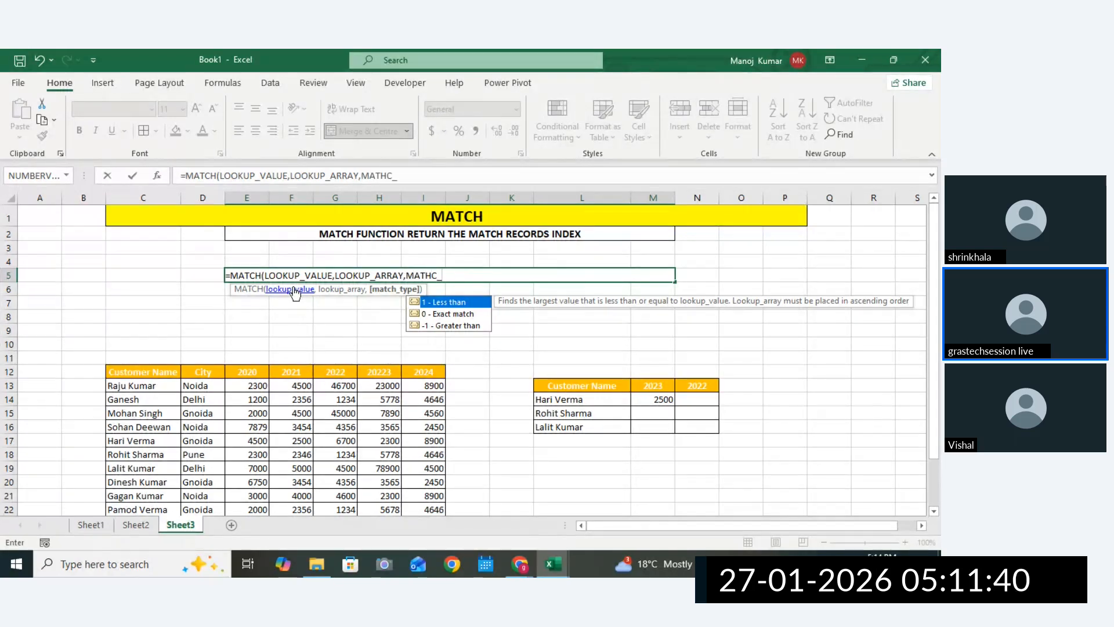
type("TYPE")
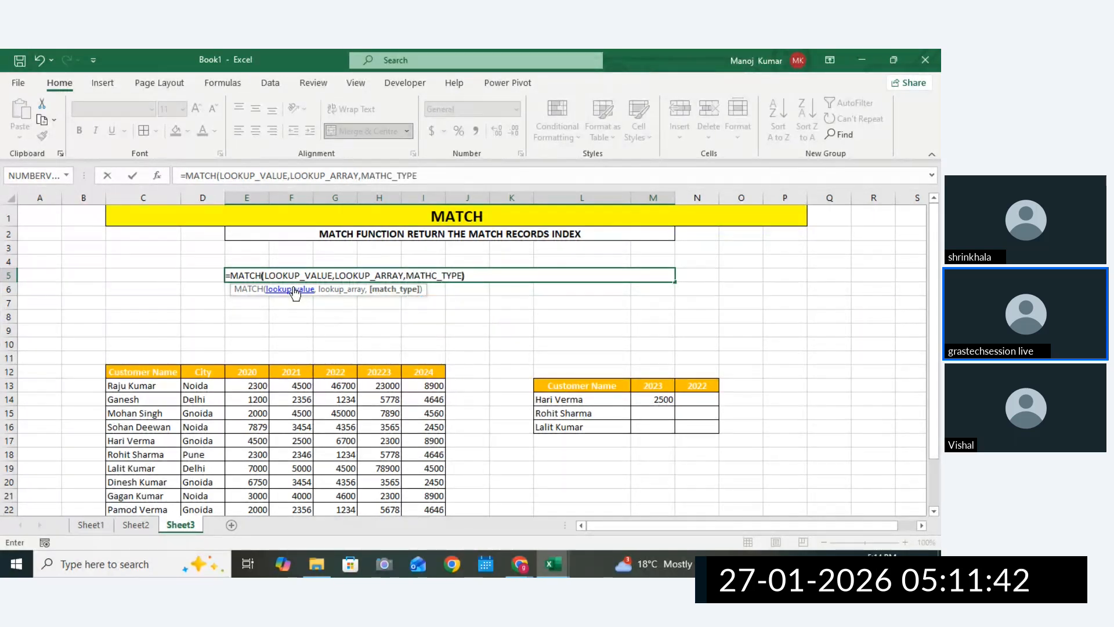
type(")")
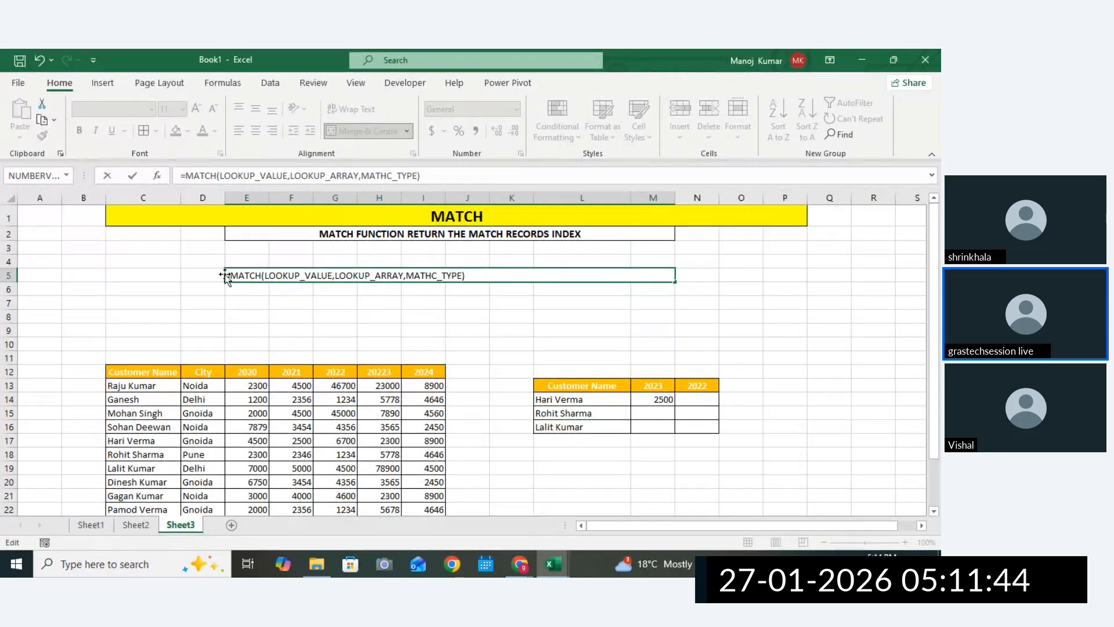
Prefix the syntax line in E5 with a comma so that it is stored as text, and make it bold.
key("Home")
type("'")
left_click(330, 331)
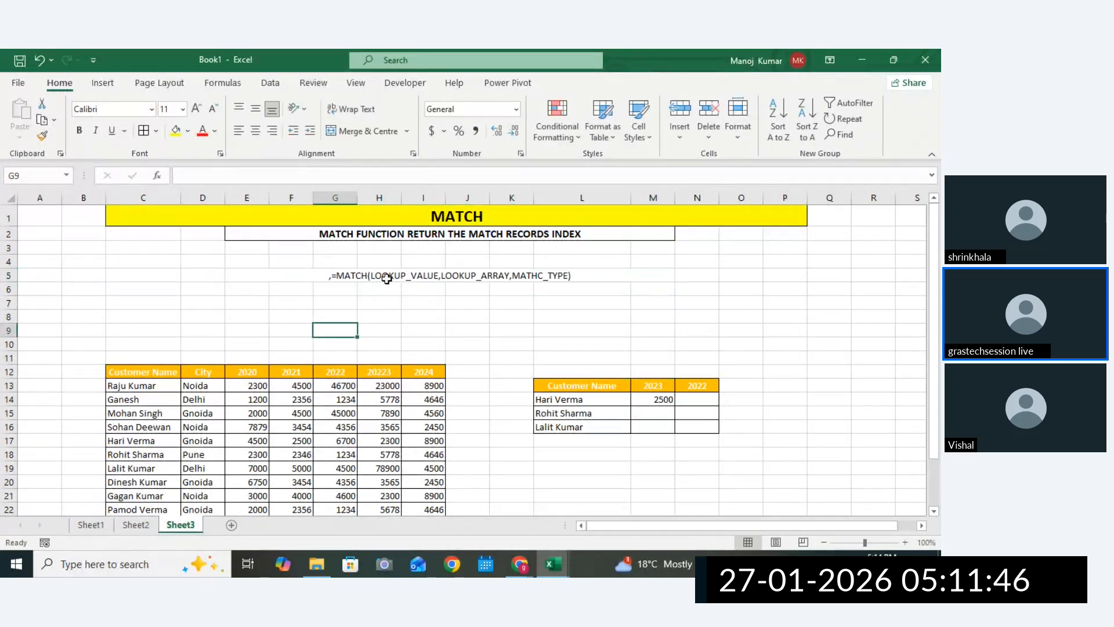
left_click(388, 279)
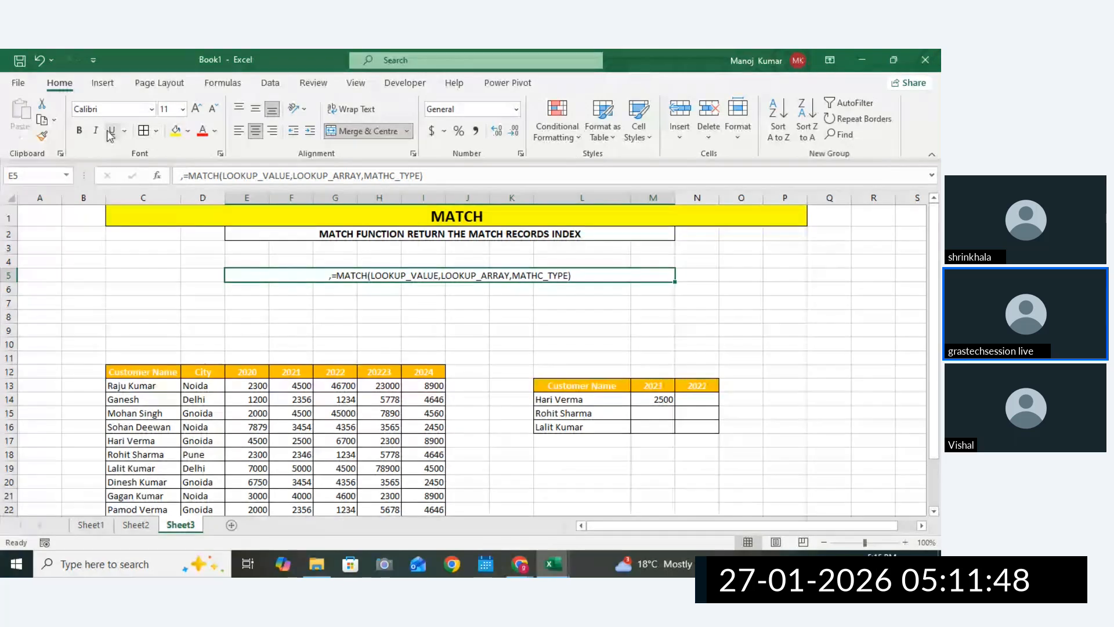
left_click(79, 130)
Clear the year headings and values from M13:N16 in the small customer lookup table.
left_click_drag(935, 418, 934, 464)
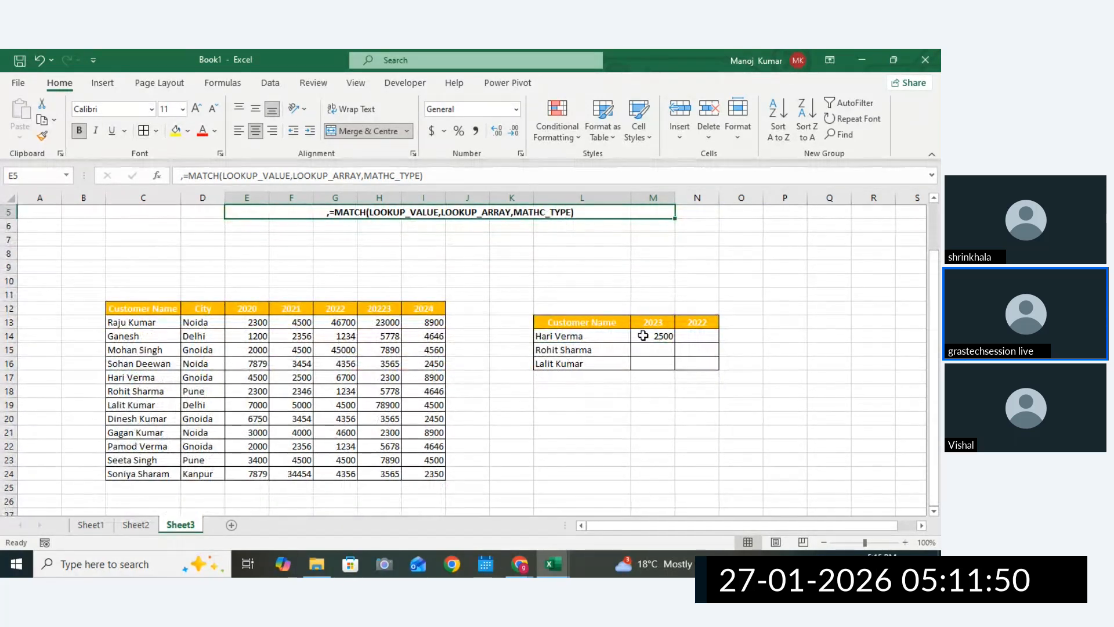
left_click_drag(557, 322, 693, 369)
left_click_drag(653, 323, 712, 361)
key("Delete")
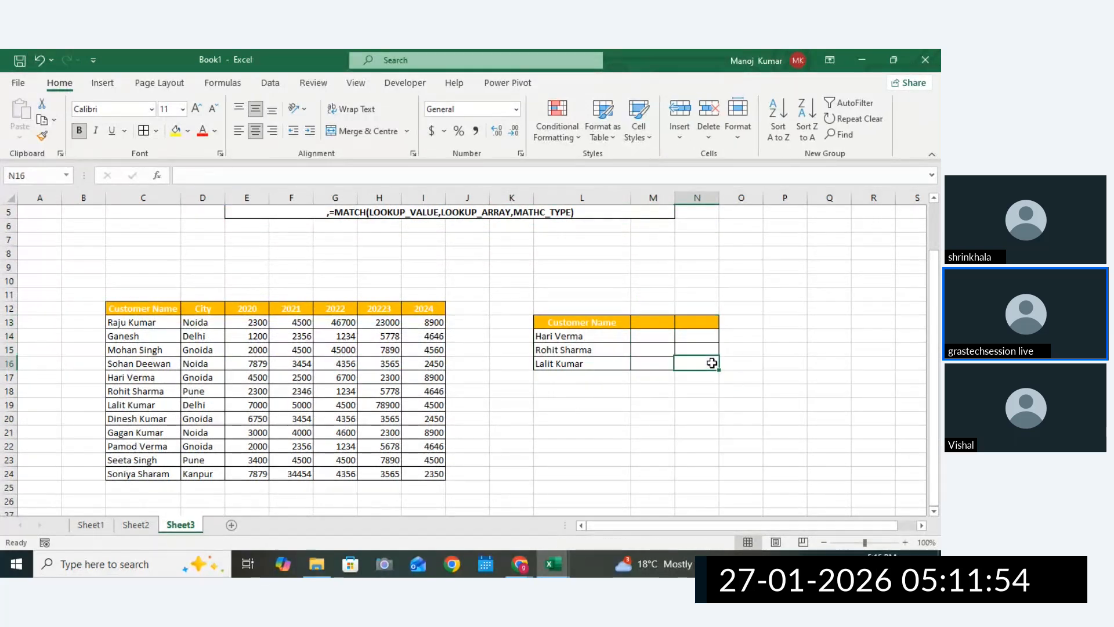
Compare the lookup names in L14:L16 with the Customer Name column of the main table.
left_click_drag(596, 320, 579, 356)
key("Down")
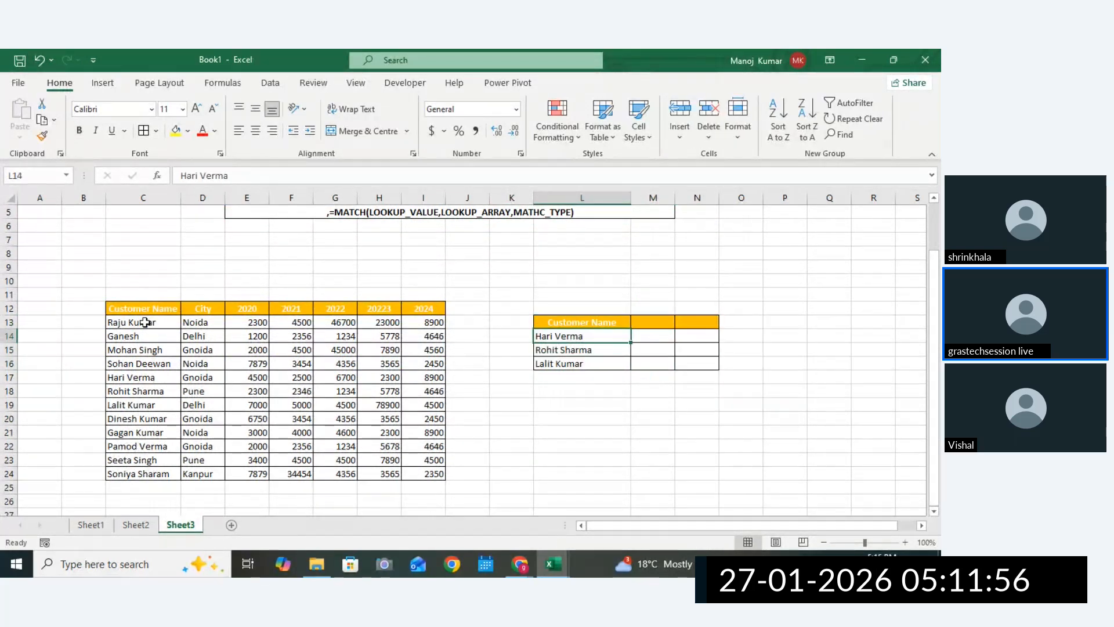
left_click_drag(145, 322, 116, 453)
left_click(595, 280)
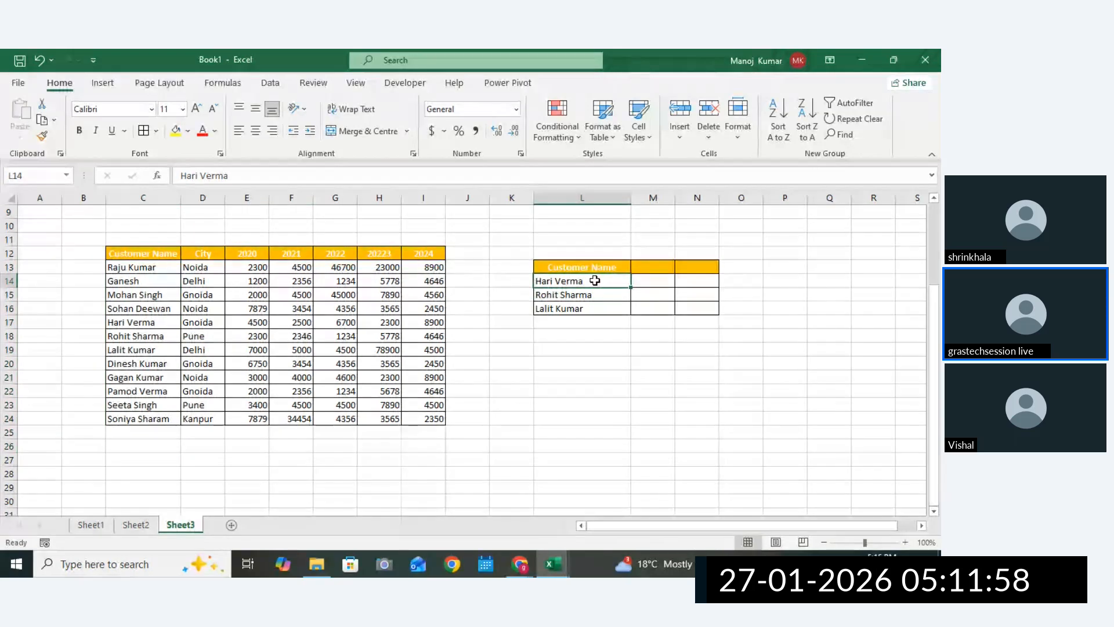
left_click_drag(154, 270, 130, 415)
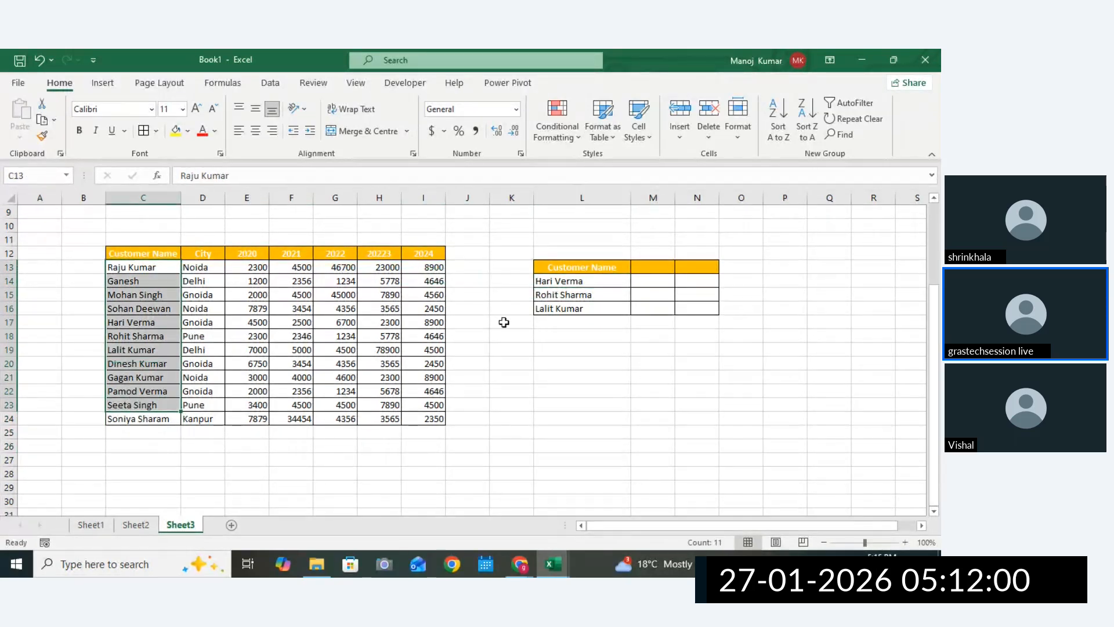
left_click(552, 300)
left_click_drag(145, 297, 174, 420)
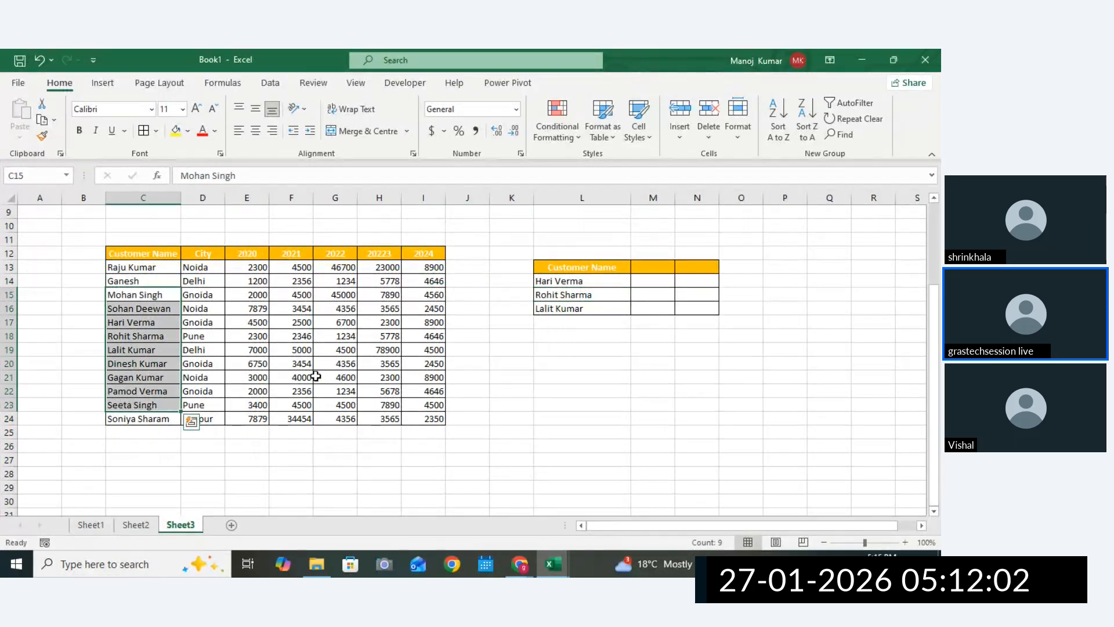
left_click(530, 306)
left_click(130, 348)
left_click_drag(590, 281, 597, 310)
left_click(772, 229)
left_click_drag(935, 310, 935, 271)
Widen column M and begin a MATCH formula in M14 with L14 as the lookup value.
left_click(652, 336)
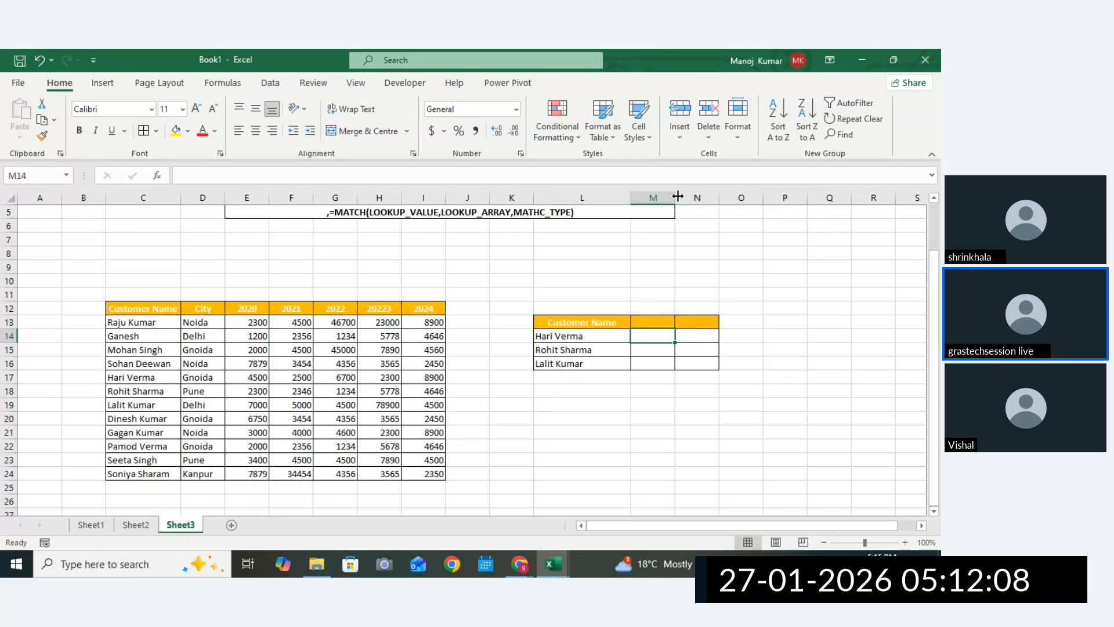
left_click_drag(675, 197, 737, 197)
type("=")
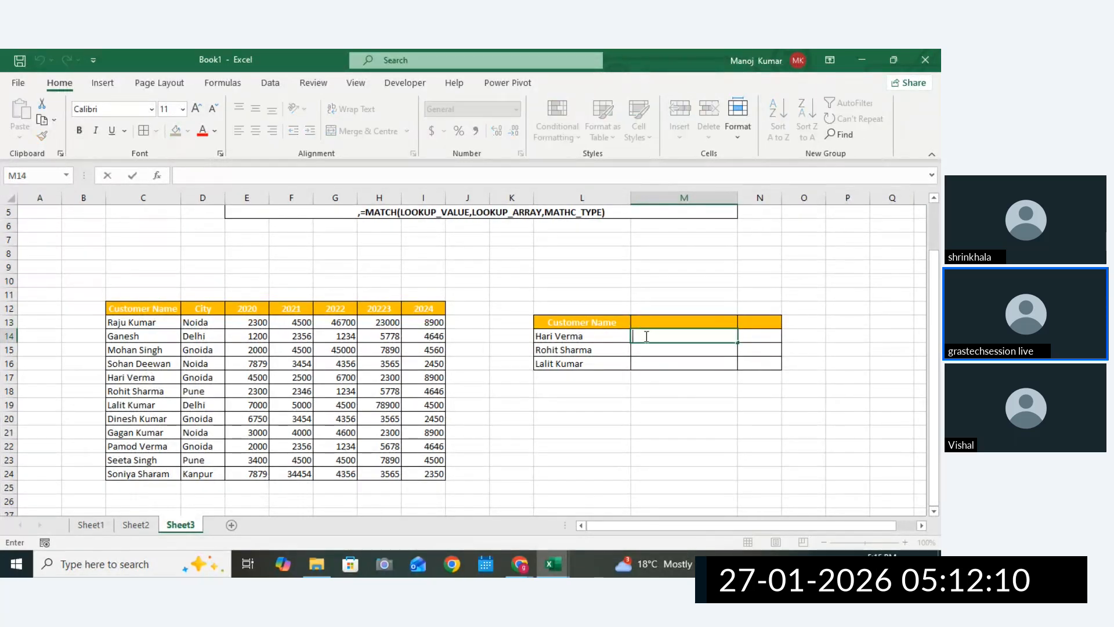
type("M")
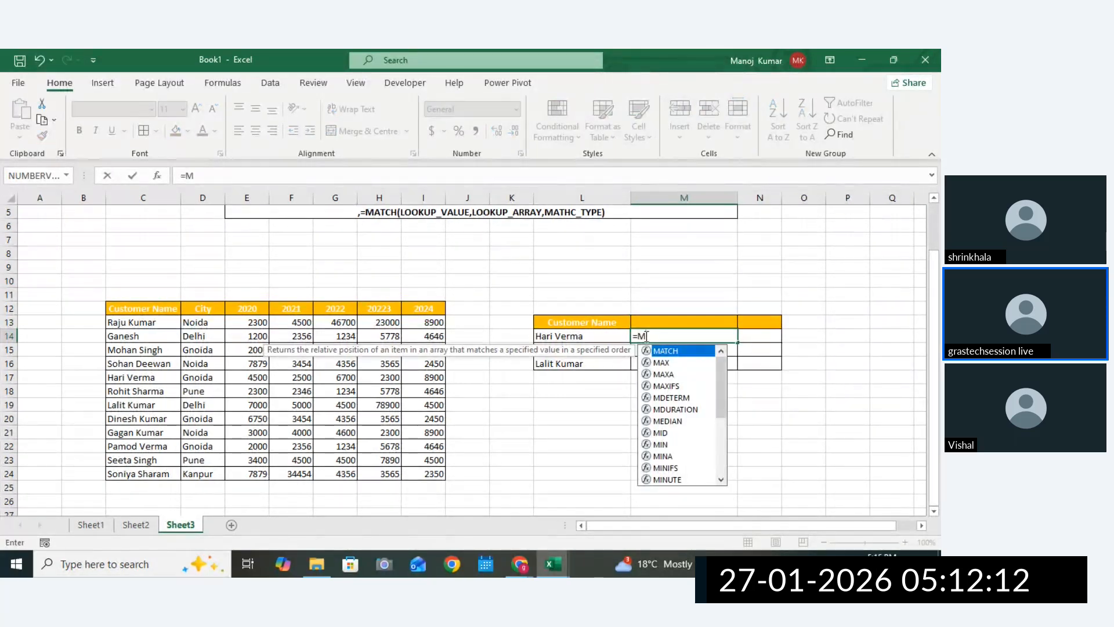
type("ATCH(")
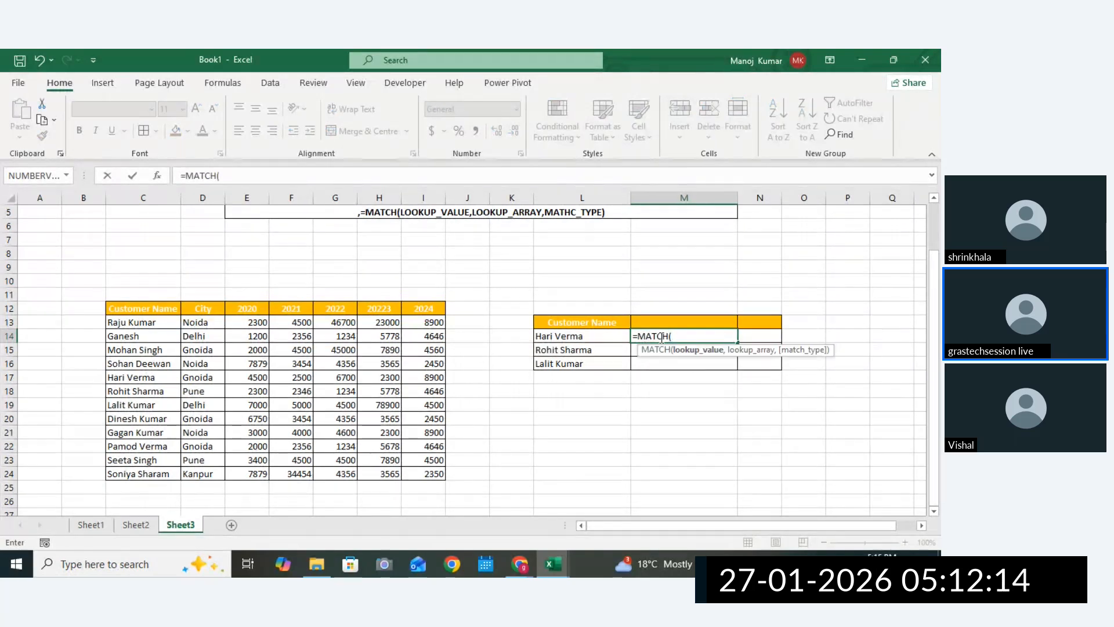
left_click(593, 336)
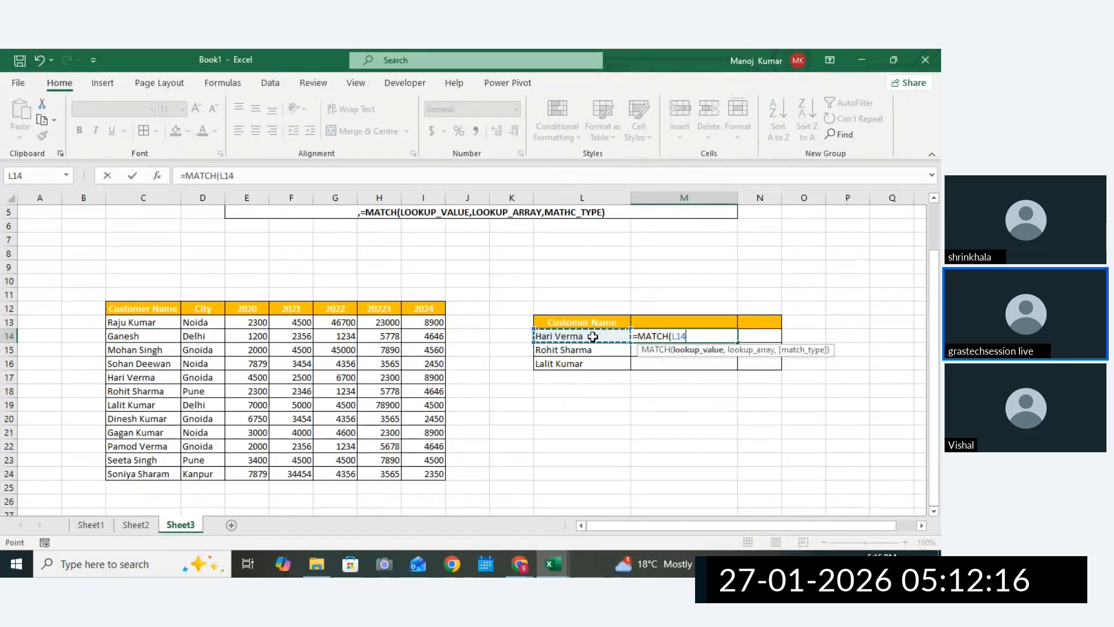
type(",")
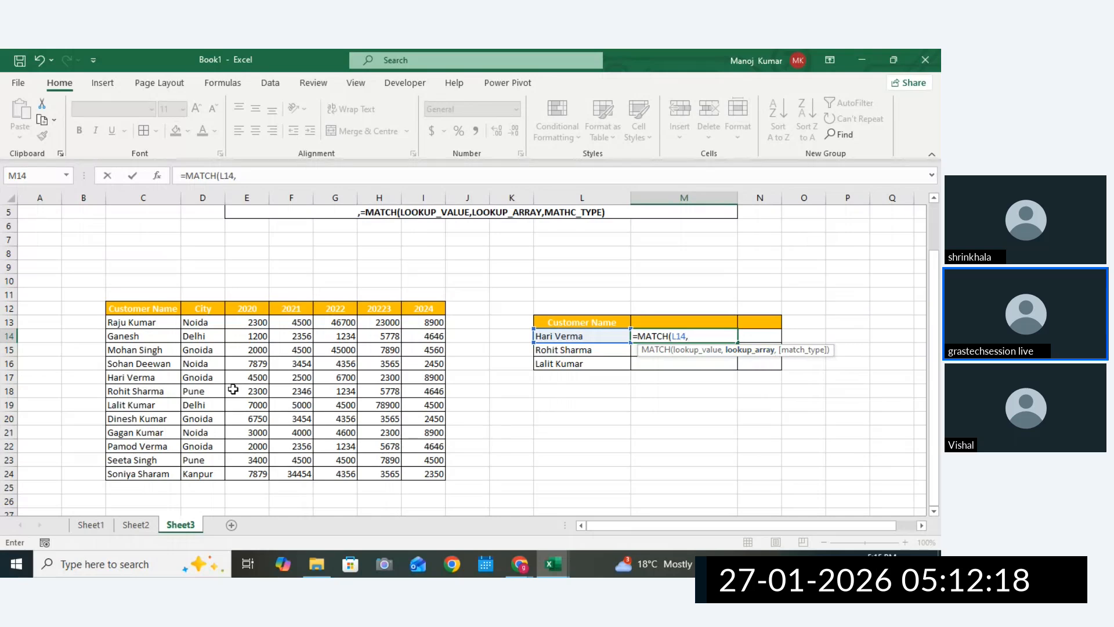
Complete the MATCH formula in M14 with C13:C24 as the lookup array and 0 as the match type.
left_click_drag(145, 323, 142, 459)
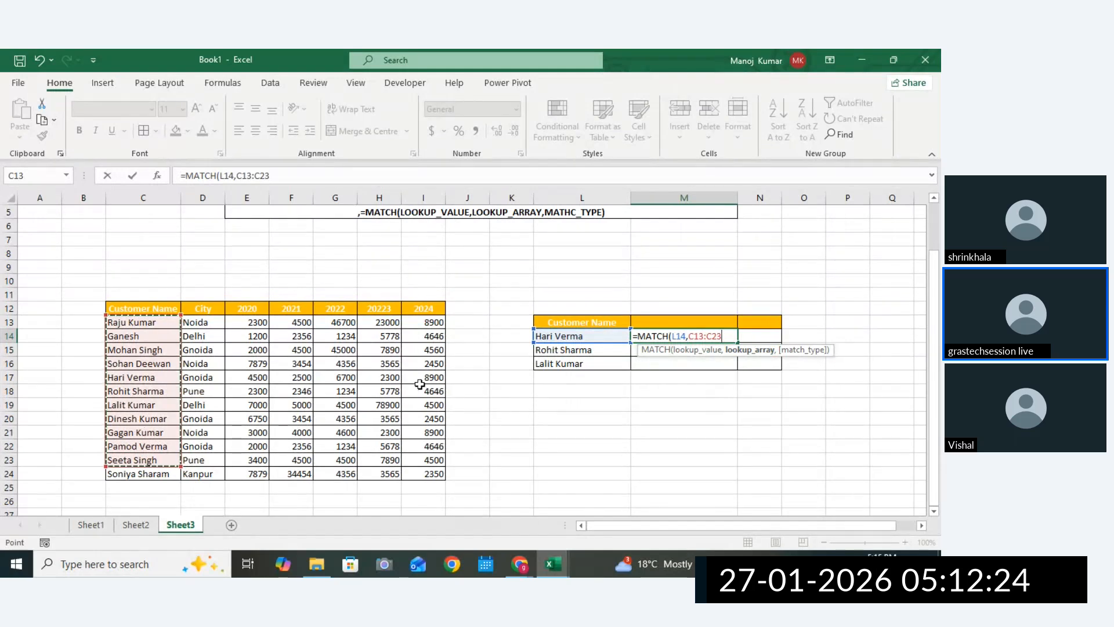
double_click(698, 335)
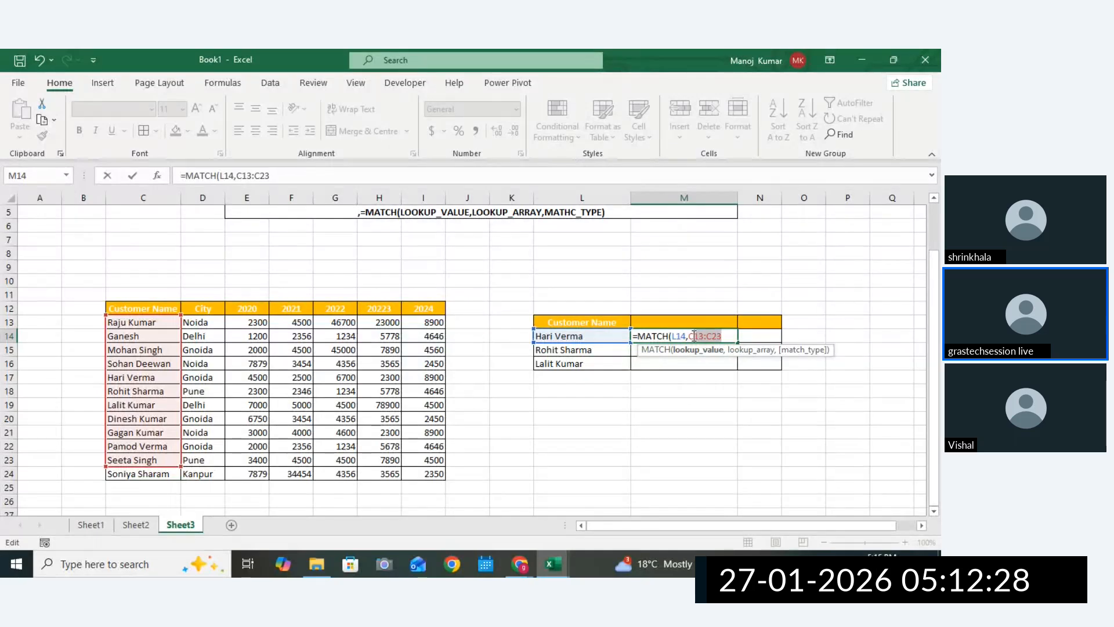
left_click_drag(152, 323, 148, 475)
type(",0")
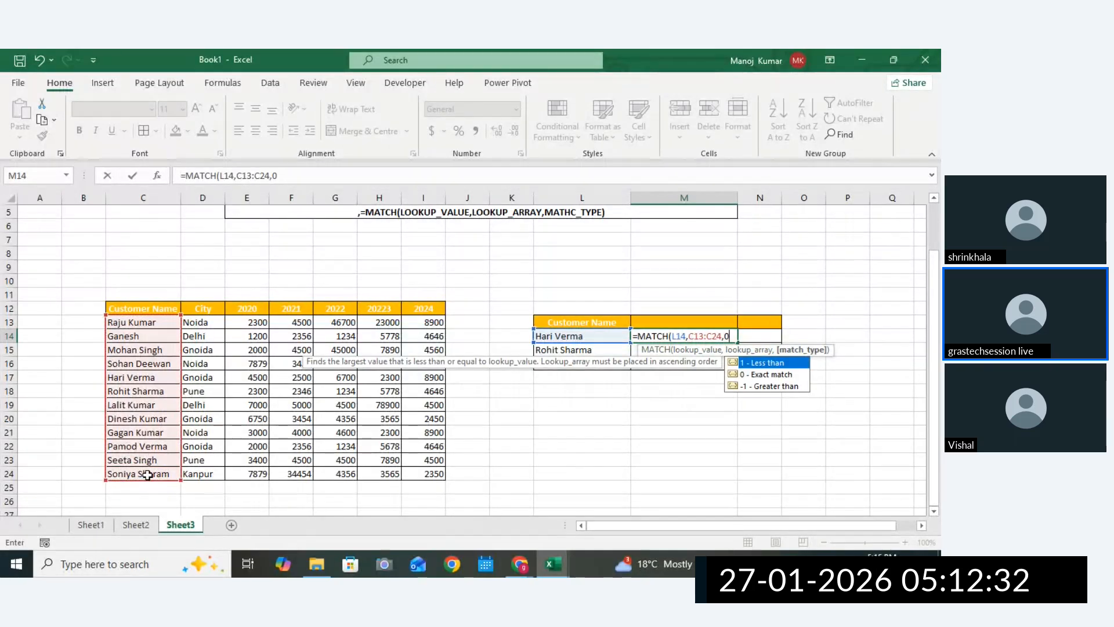
key("Return")
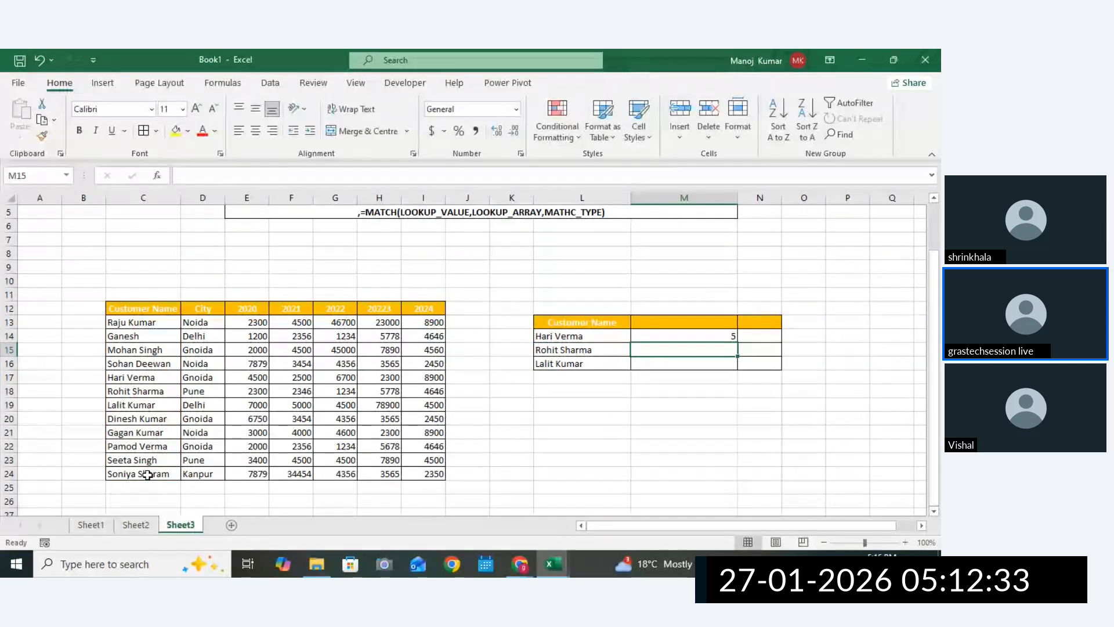
Check the MATCH result for the L14 customer by counting down the Customer Name column from C13 to C17.
left_click(536, 339)
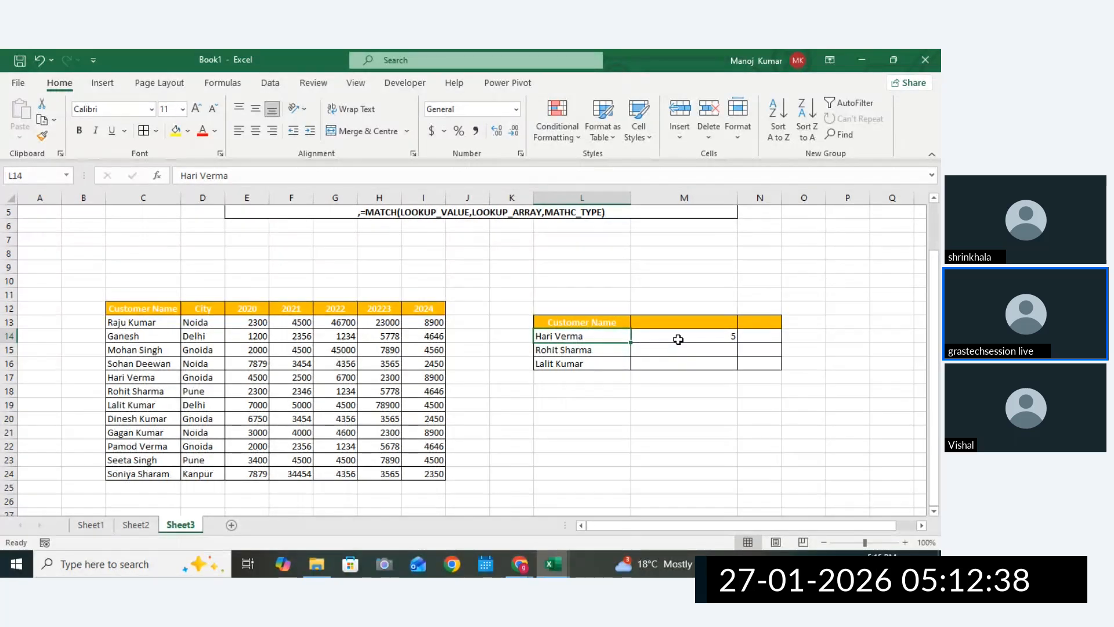
left_click(133, 323)
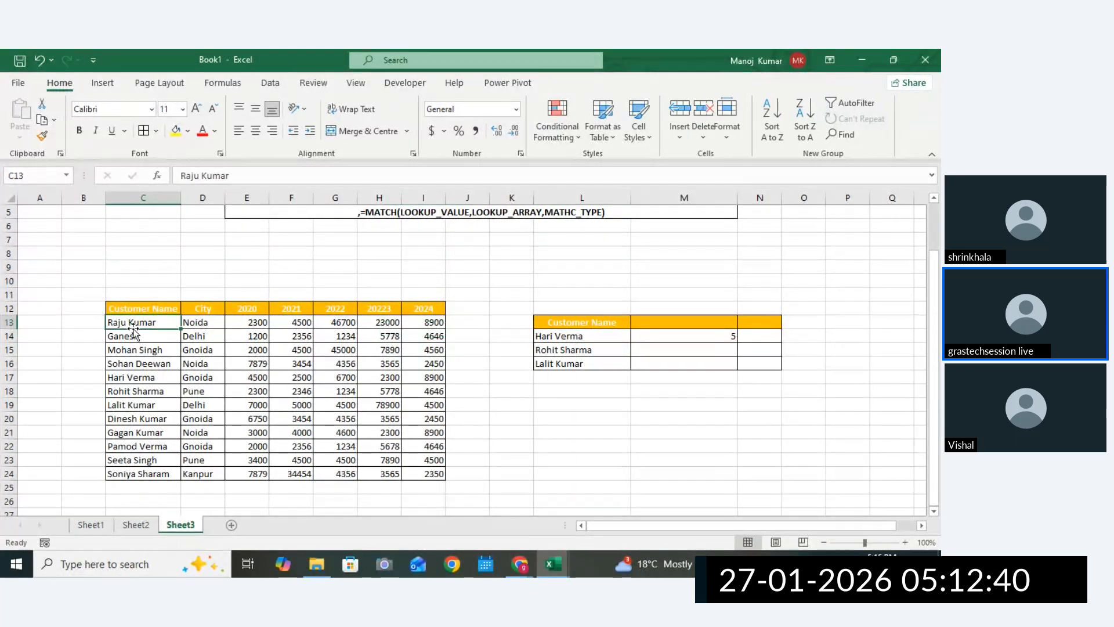
left_click(133, 338)
left_click(132, 349)
left_click(133, 364)
left_click(133, 377)
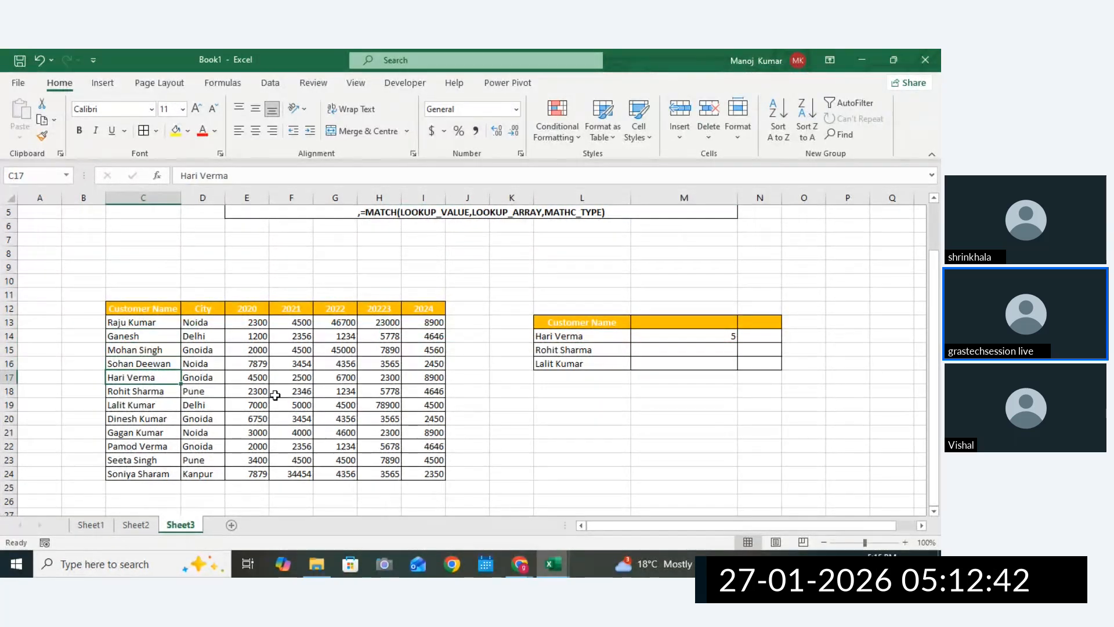
Make the lookup array in M14 absolute as $C$13:$C$24 and fill the formula down to M16.
double_click(673, 341)
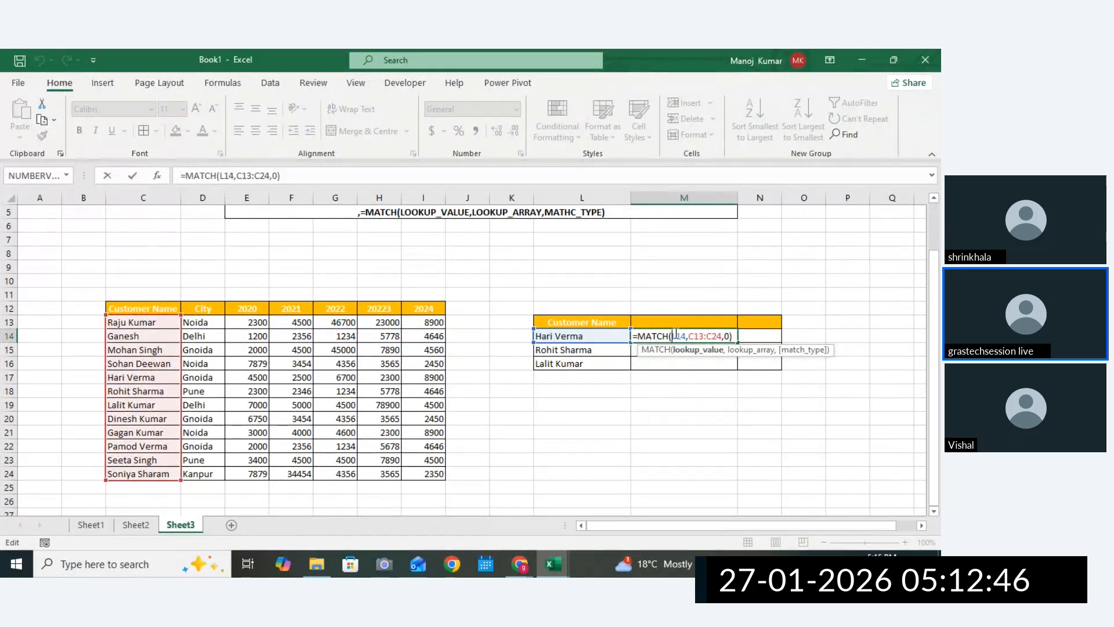
left_click_drag(689, 336, 721, 336)
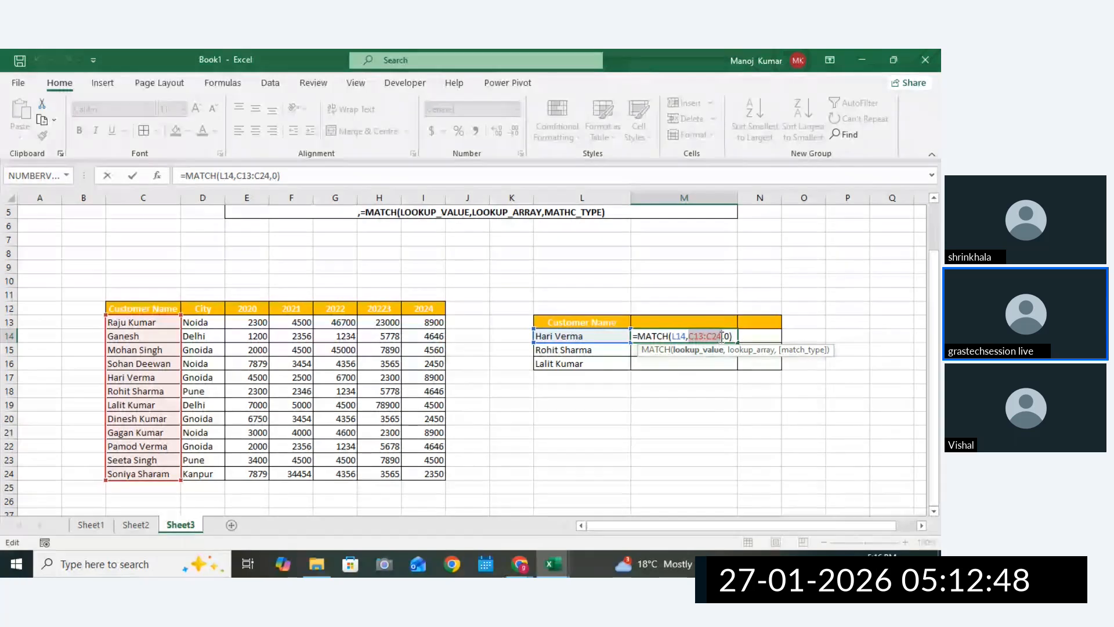
key("F4")
key("Return")
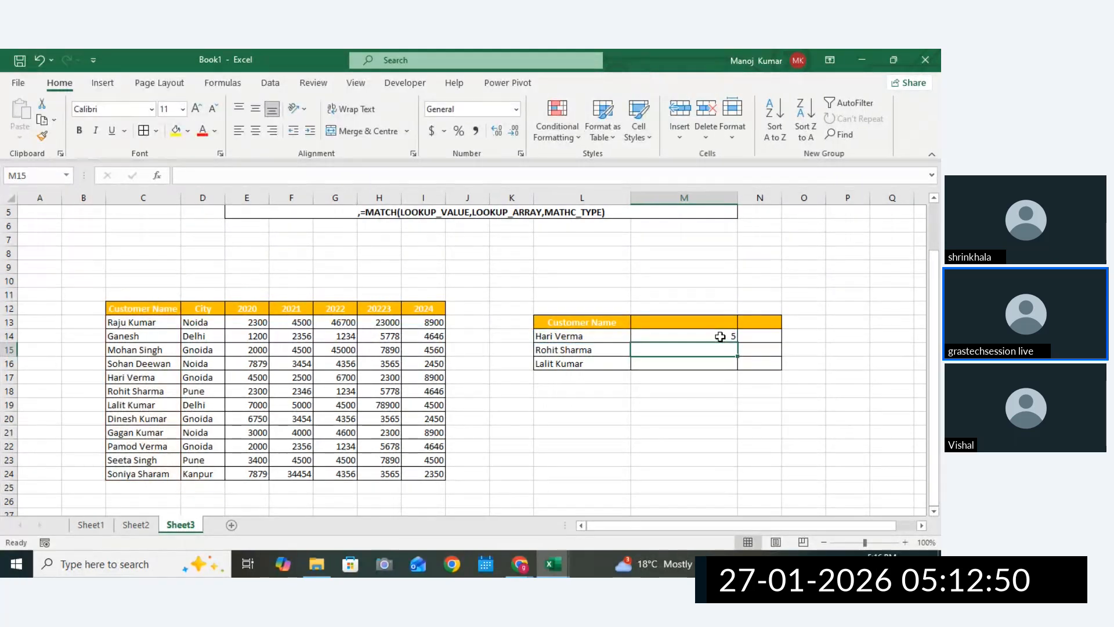
left_click(724, 335)
left_click_drag(737, 343, 736, 368)
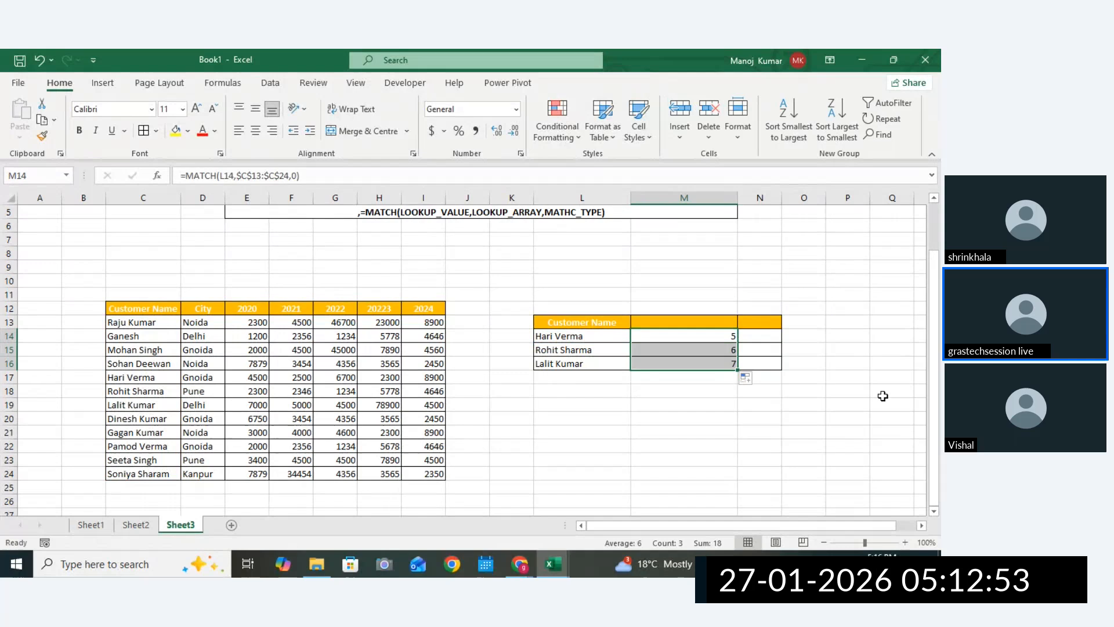
Replace the lookup customer in L16 with a copy of the customer from C21 and check the MATCH result in M16.
left_click(551, 364)
left_click(122, 432)
key("ctrl+c")
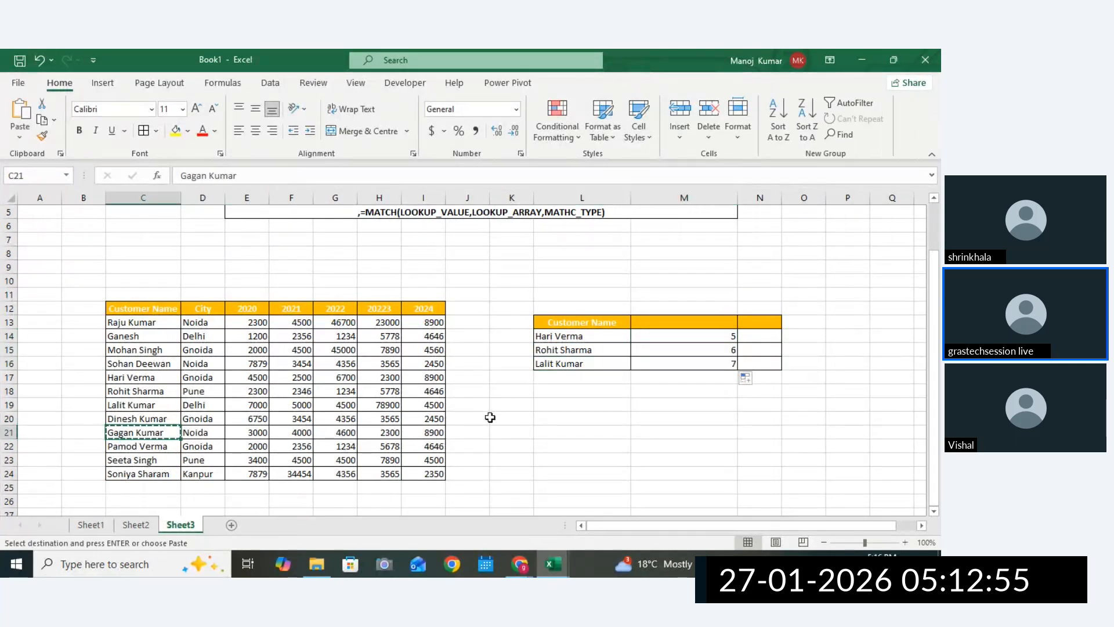
left_click(555, 363)
key("ctrl+v")
left_click(695, 365)
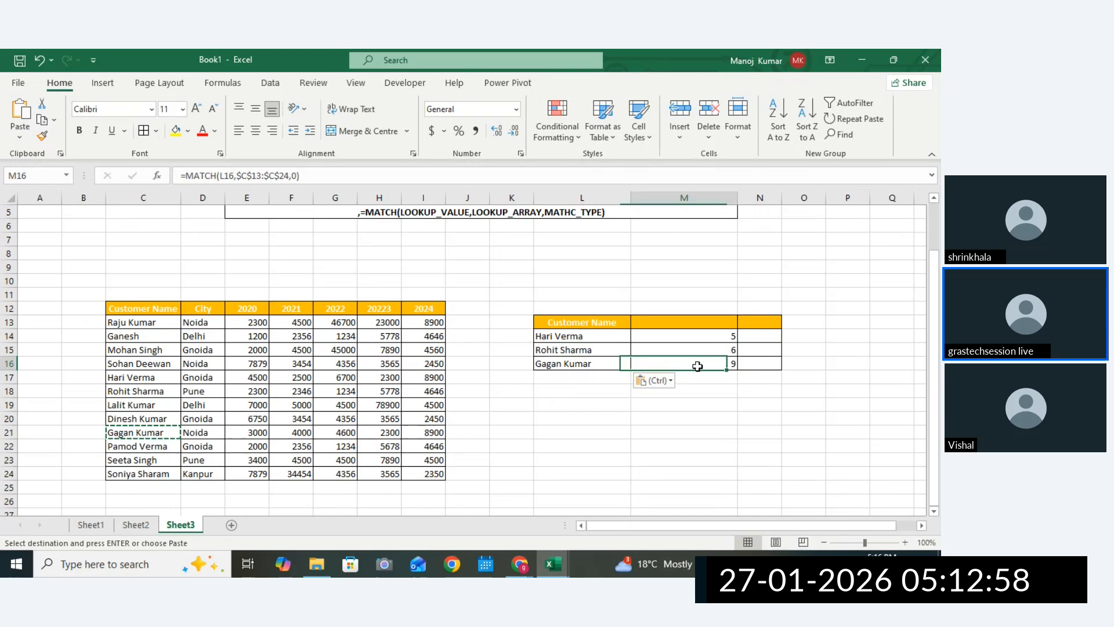
left_click(123, 445)
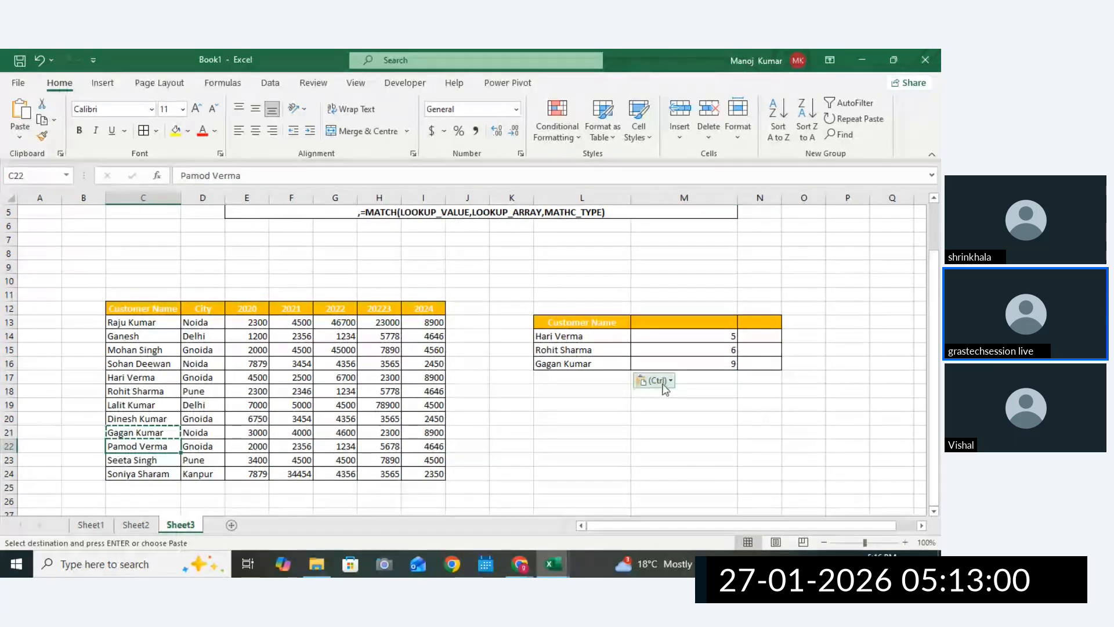
Copy the MATCH formula from M14 into P14 as visible text with a leading comma.
double_click(663, 337)
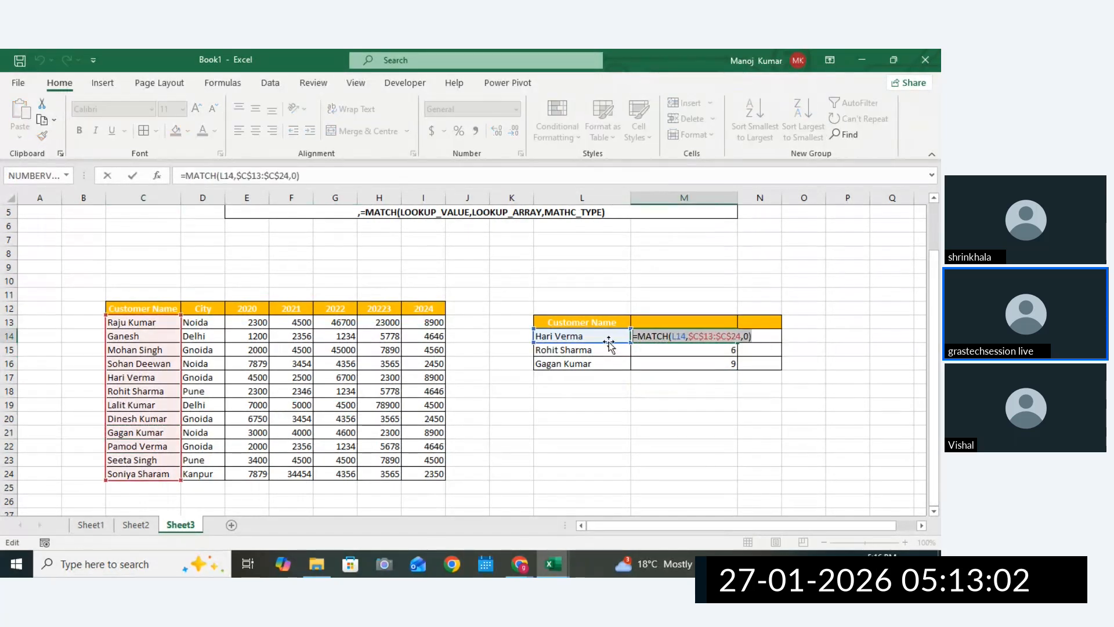
key("Return")
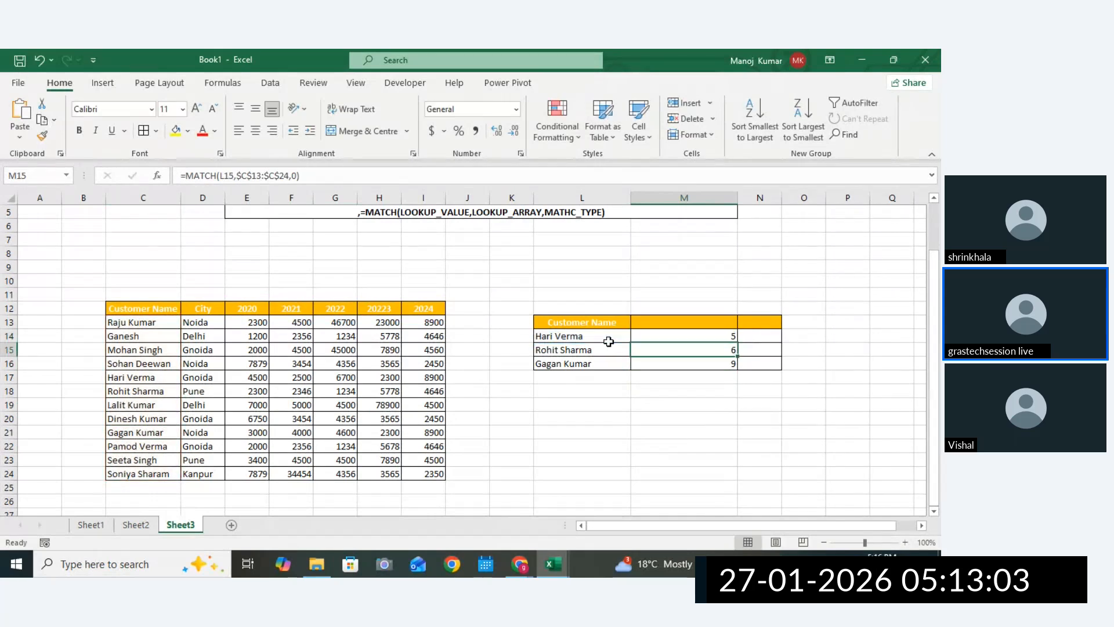
double_click(831, 332)
type(",")
key("ctrl+v")
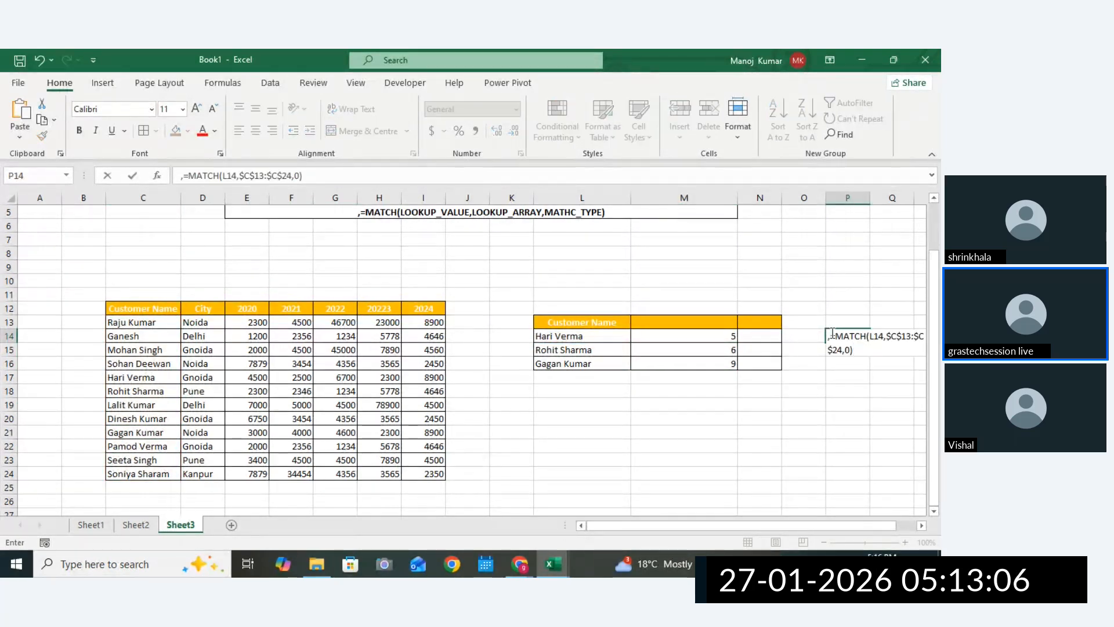
left_click(795, 377)
left_click_drag(743, 526, 765, 525)
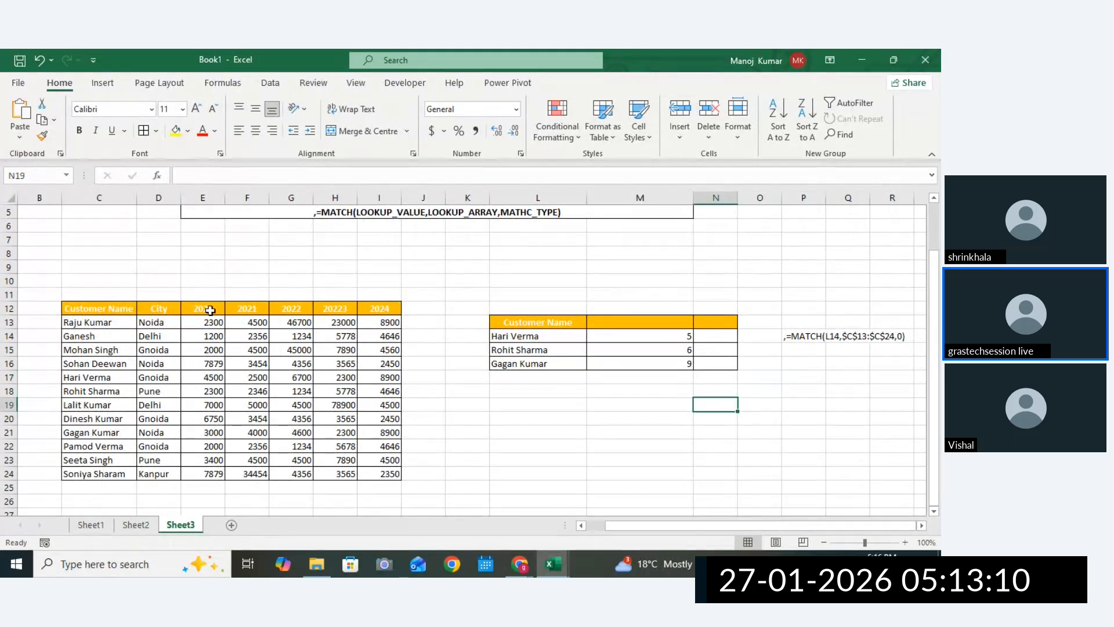
Copy the main table's header row C12:I12 and paste it transposed as a vertical list starting at L20.
left_click_drag(120, 308, 360, 306)
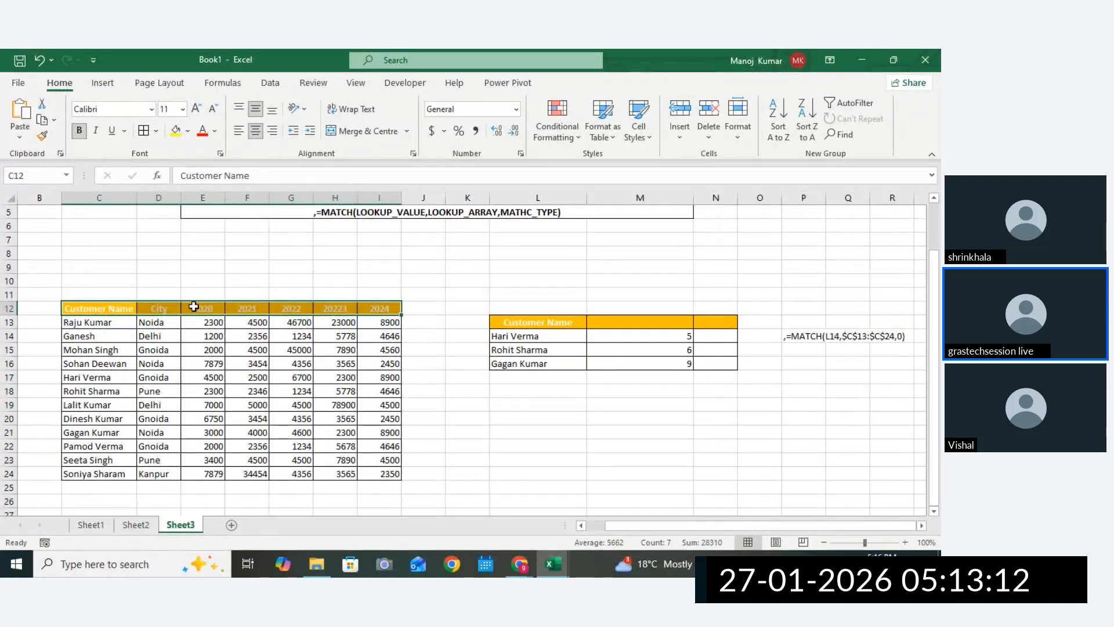
left_click_drag(165, 308, 348, 296)
left_click_drag(116, 306, 392, 306)
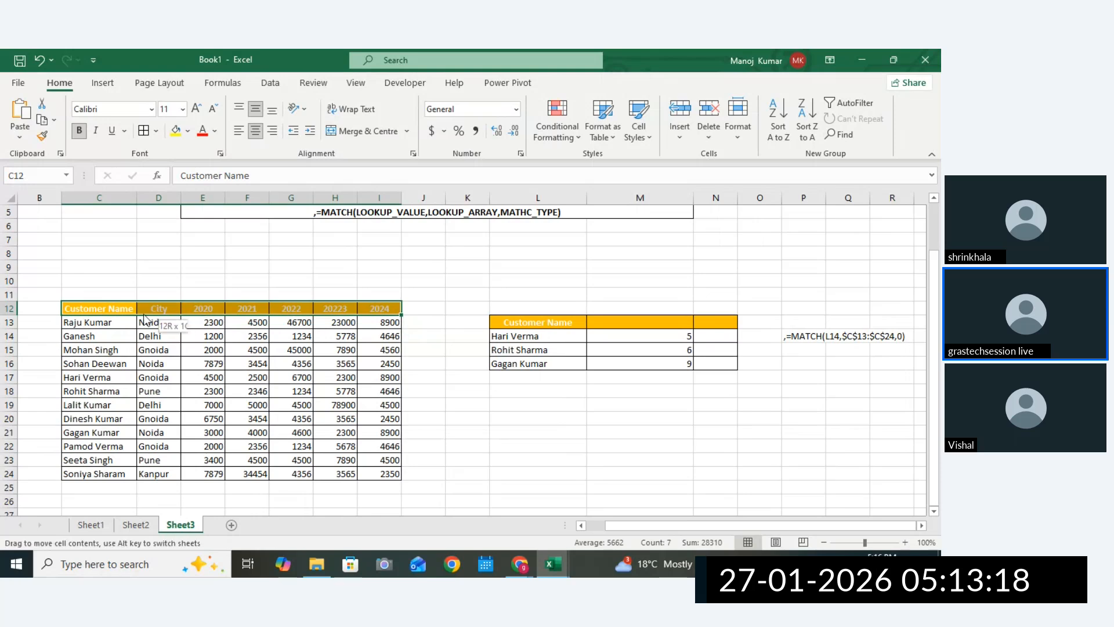
left_click(121, 308)
left_click_drag(121, 308, 384, 310)
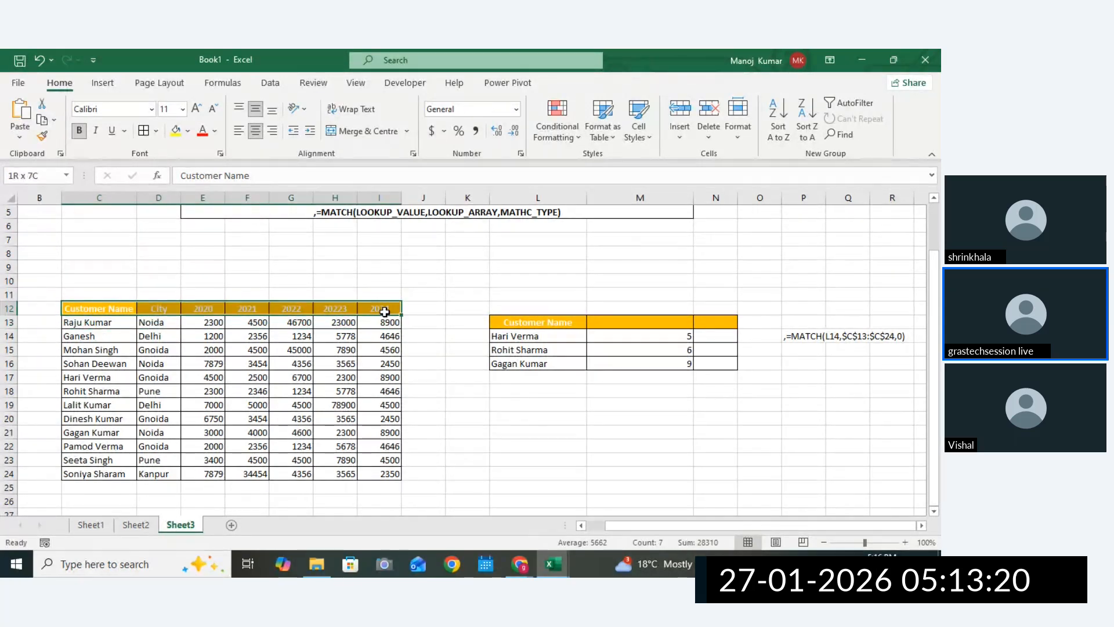
key("ctrl+c")
left_click(534, 424)
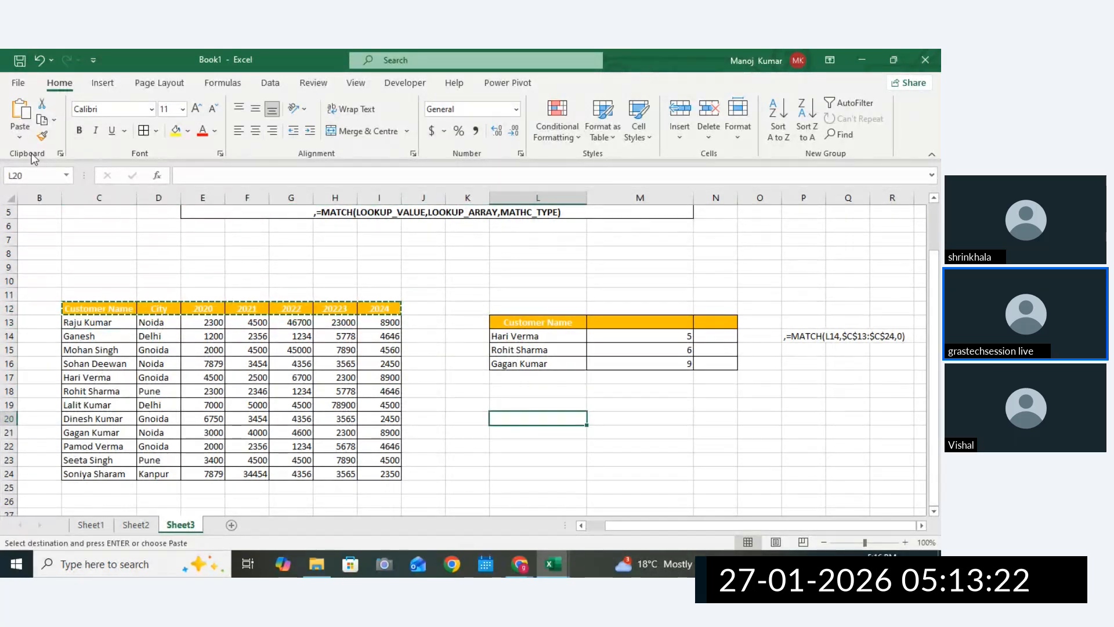
left_click(20, 137)
left_click(59, 197)
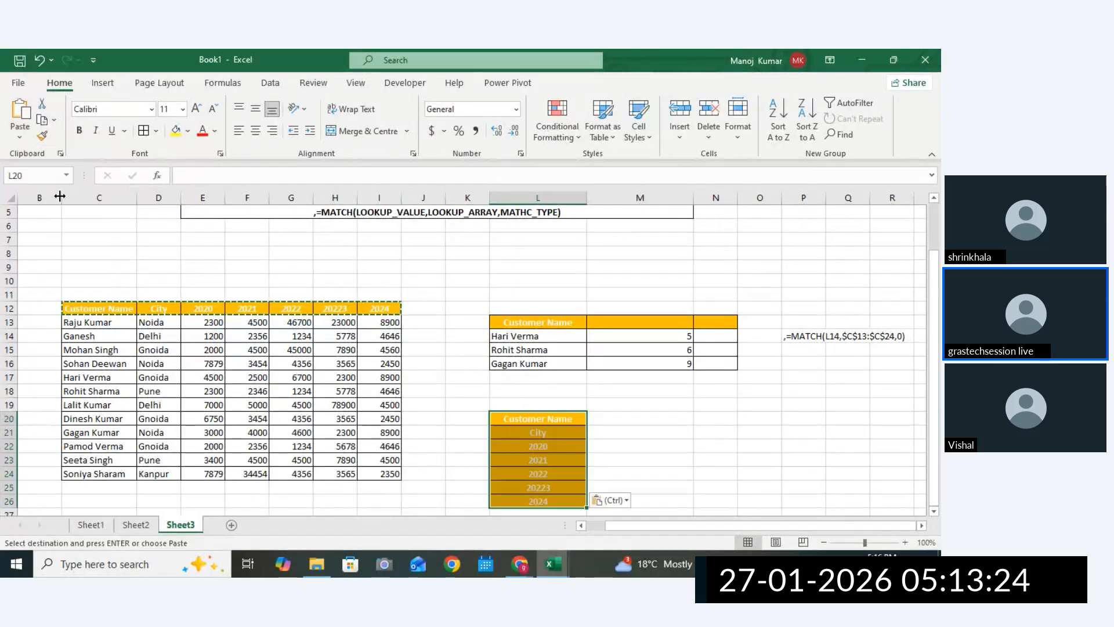
left_click(803, 420)
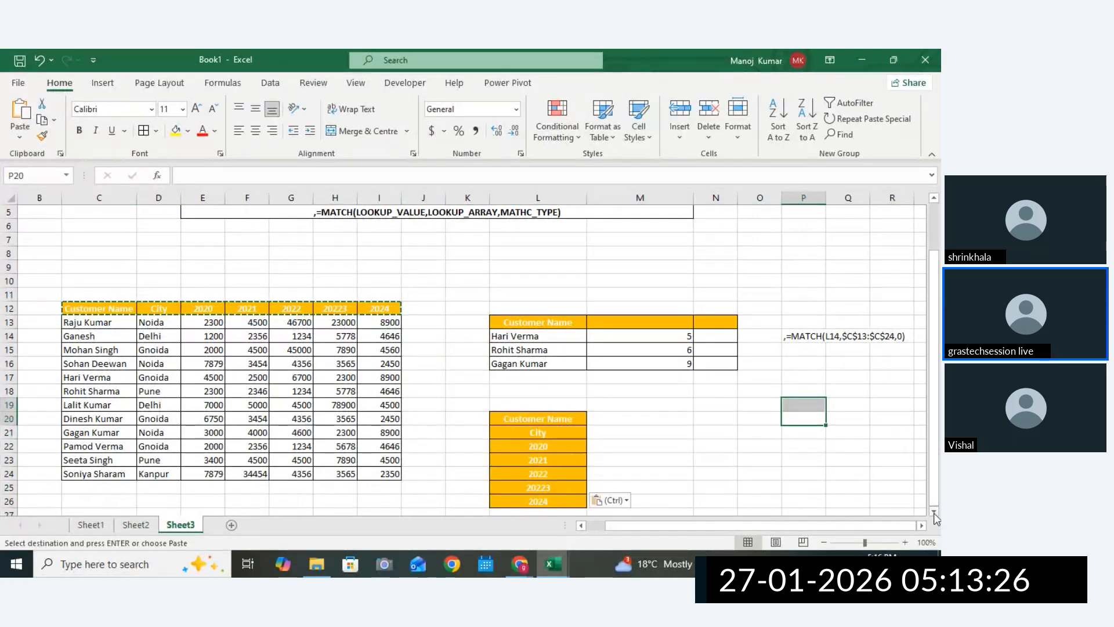
Begin a MATCH formula in M20 with L20 as the lookup value.
scroll(619, 369, "down", 1)
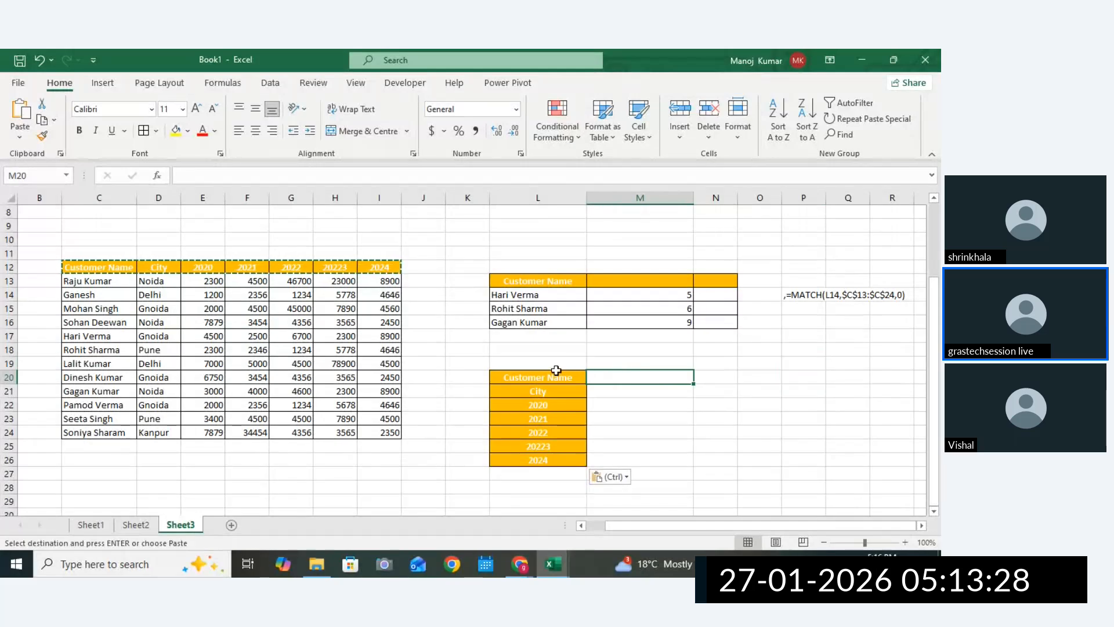
left_click_drag(557, 376, 552, 472)
left_click(603, 392)
left_click_drag(550, 393, 540, 410)
left_click(540, 418)
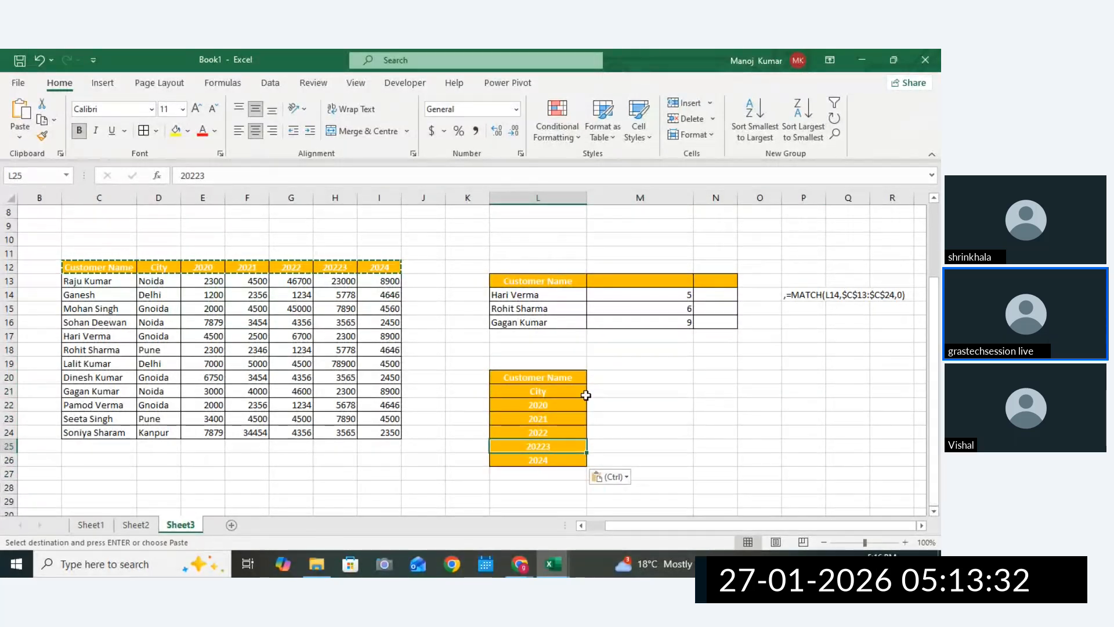
double_click(596, 379)
type("=MA")
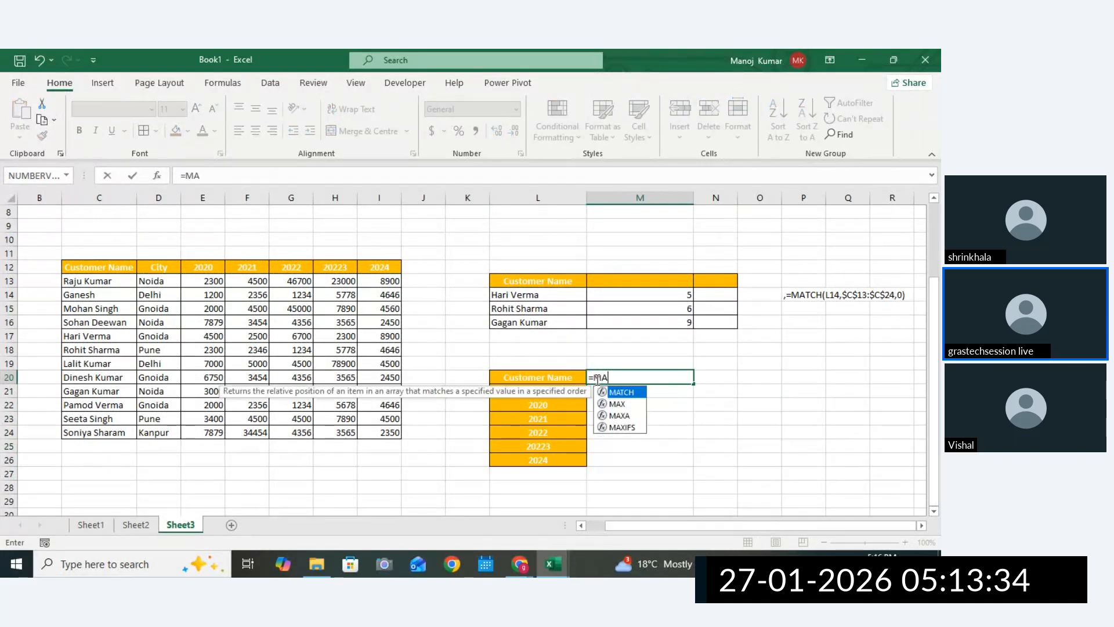
type("TCH(")
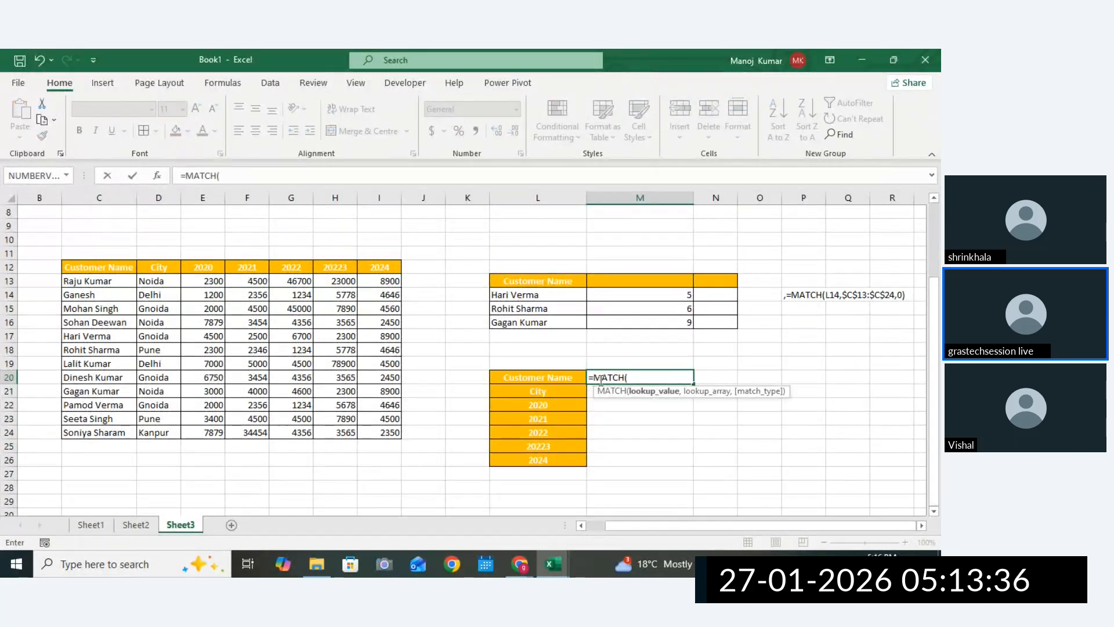
left_click(563, 378)
type(",")
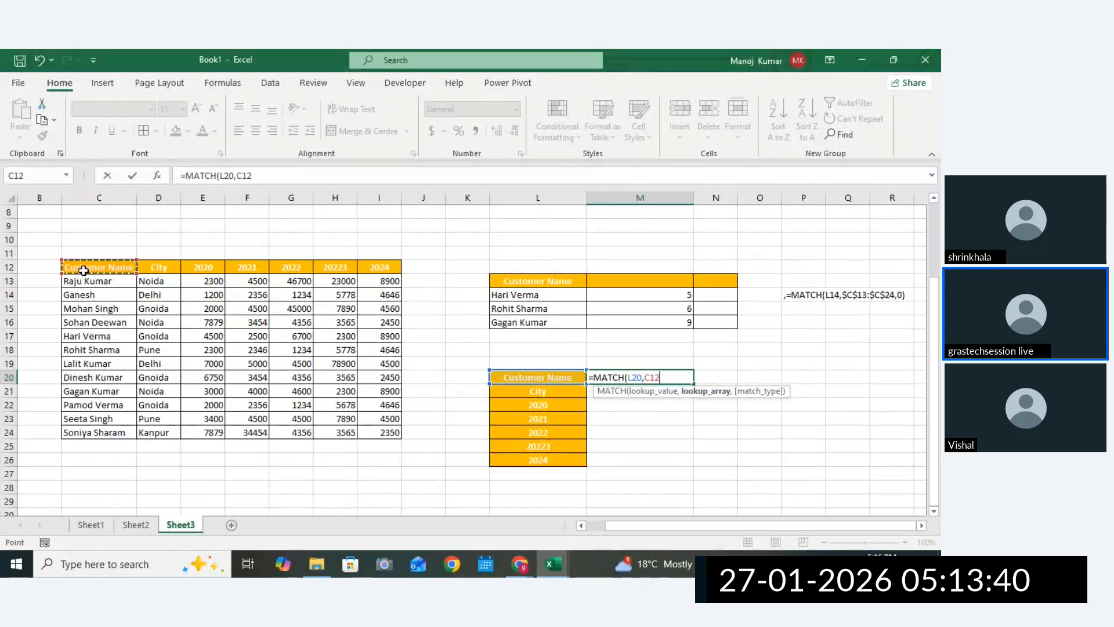
Complete the MATCH formula in M20 with header row C12:I12 as the lookup array and 0 as the match type.
left_click_drag(83, 271, 308, 266)
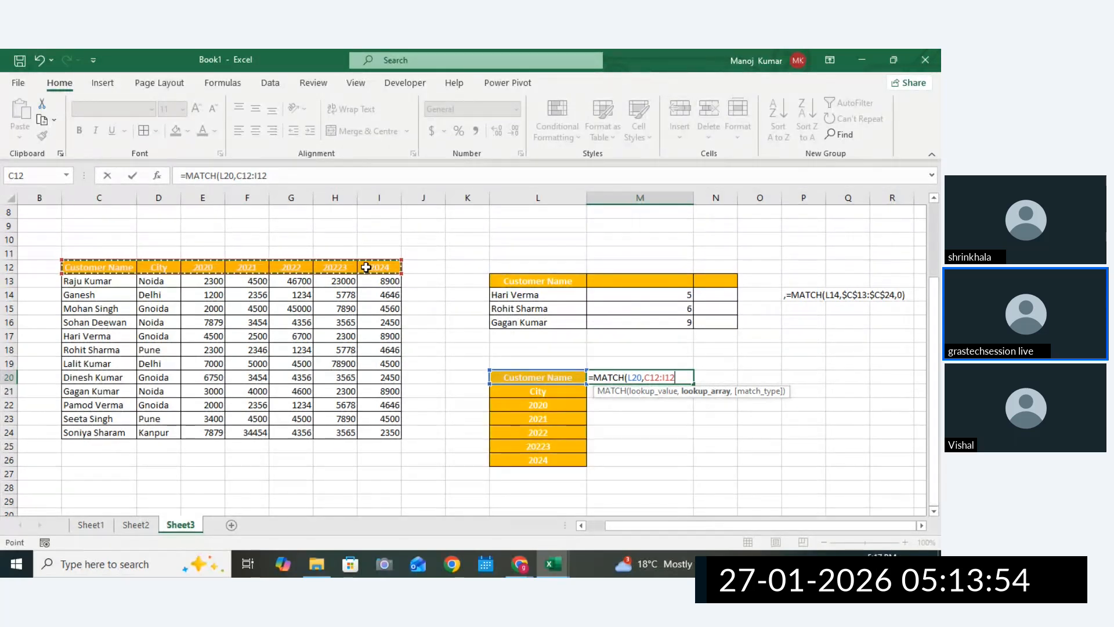
type(",0")
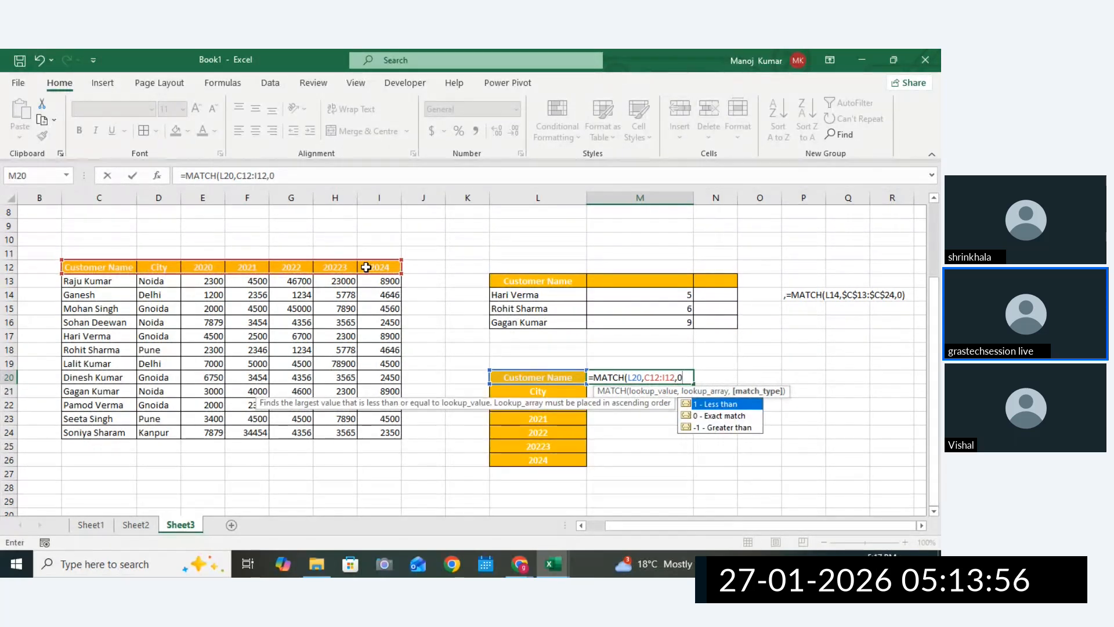
type(")")
key("Return")
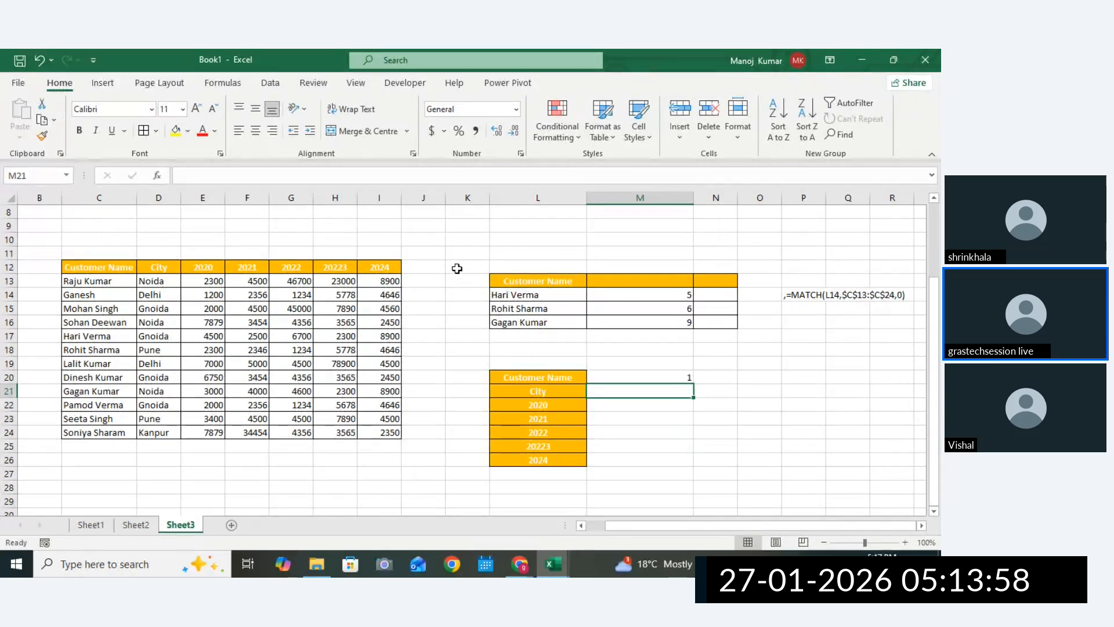
left_click(540, 377)
left_click(641, 376)
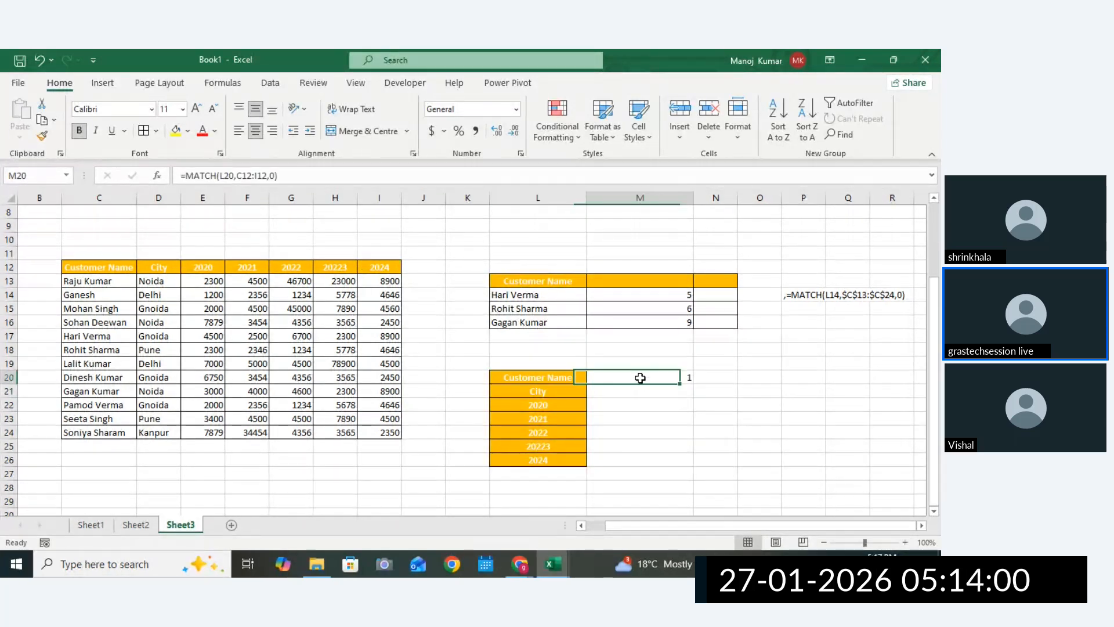
Make the lookup array in M20 absolute as $C$12:$I$12 and fill the formula down to M26.
double_click(676, 377)
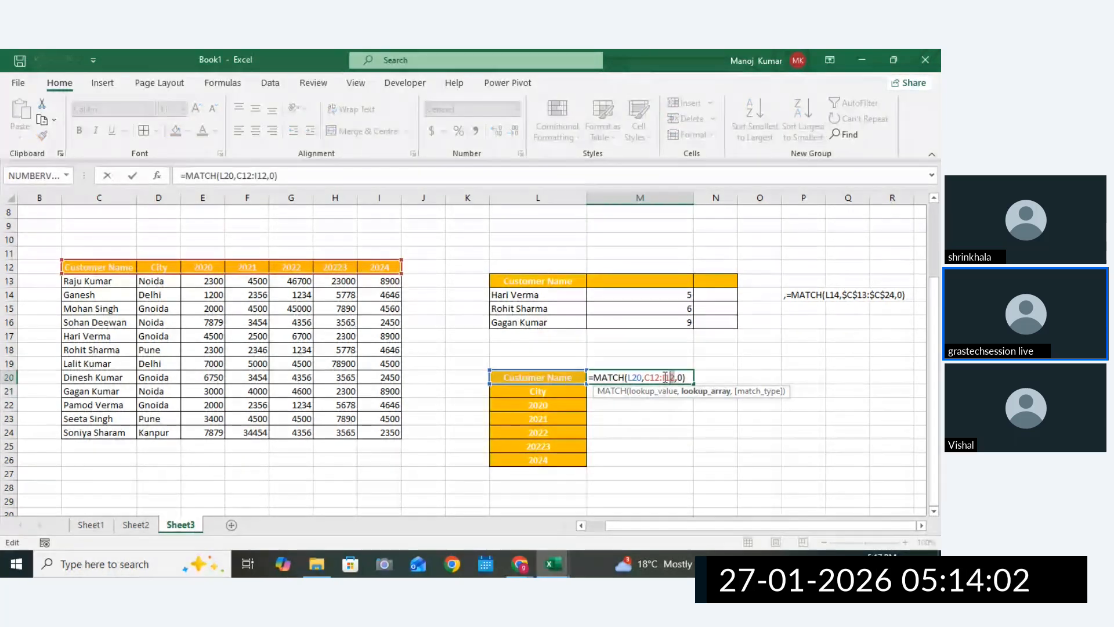
left_click_drag(674, 378, 645, 378)
key("F4")
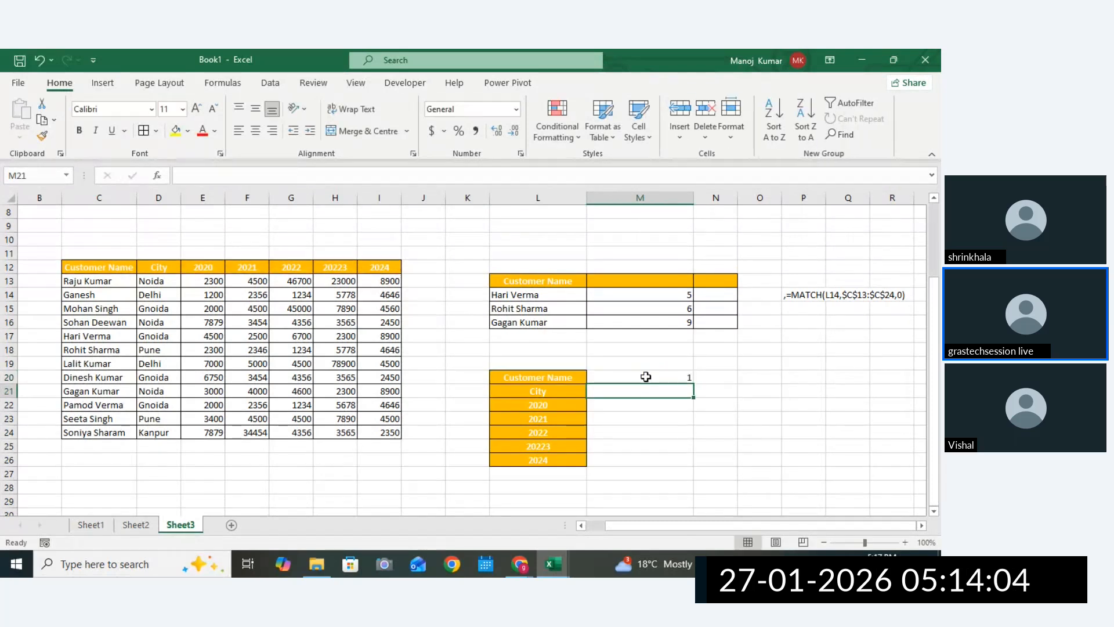
key("ctrl+Return")
left_click_drag(694, 385, 684, 461)
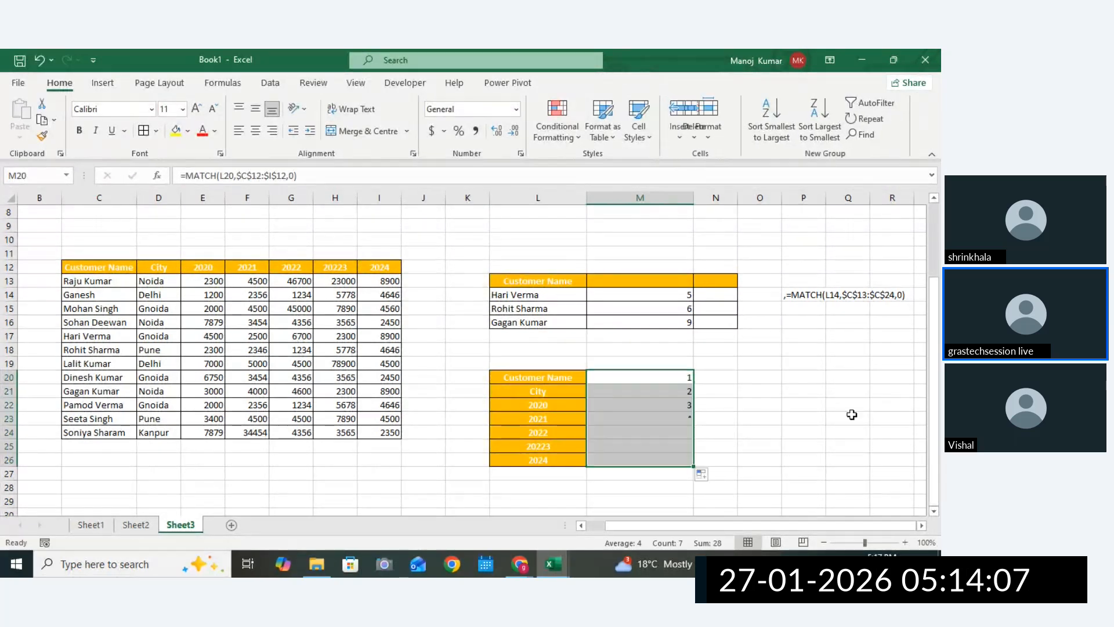
Replace the header in L23 with 2024 copied from L26 and check the MATCH result in M23.
left_click(539, 460)
key("ctrl+c")
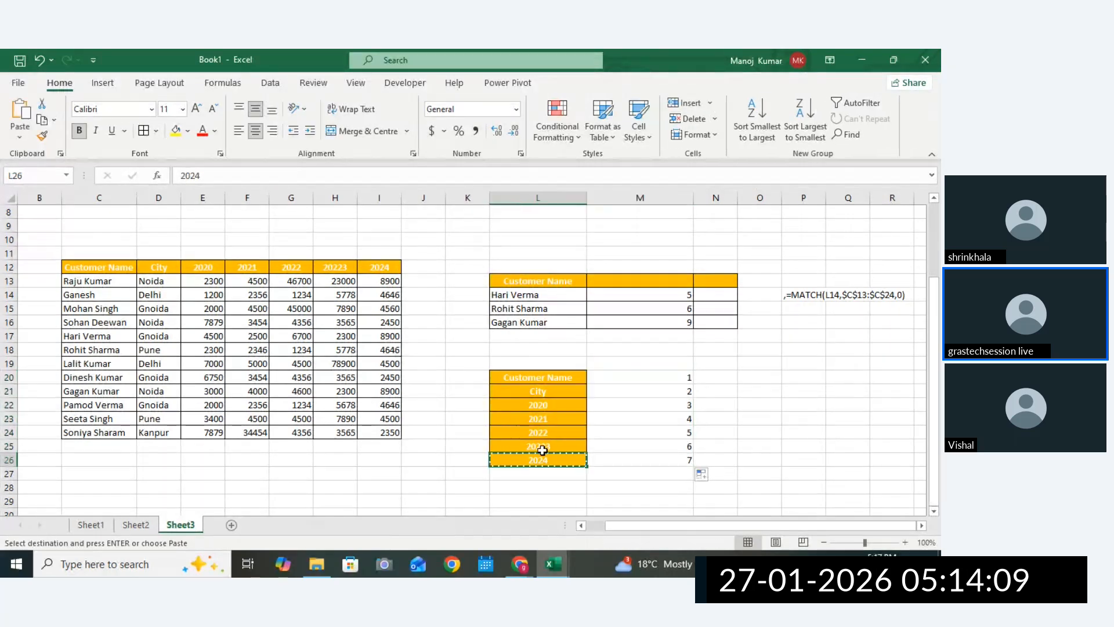
left_click(543, 420)
key("ctrl+v")
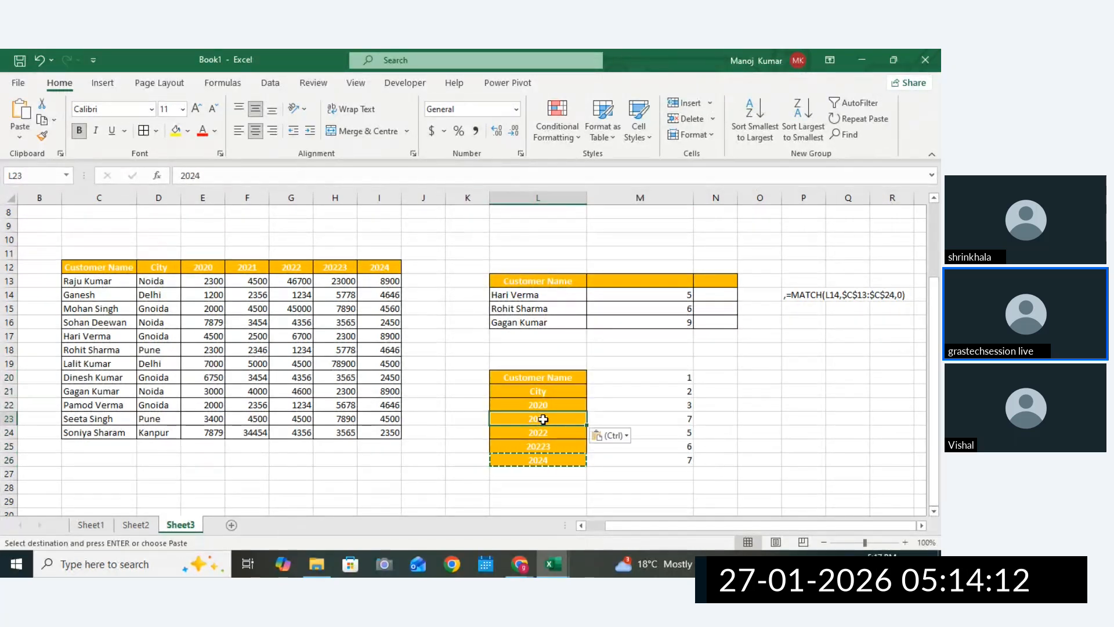
left_click(749, 432)
left_click(553, 462)
left_click(542, 420)
left_click(655, 422)
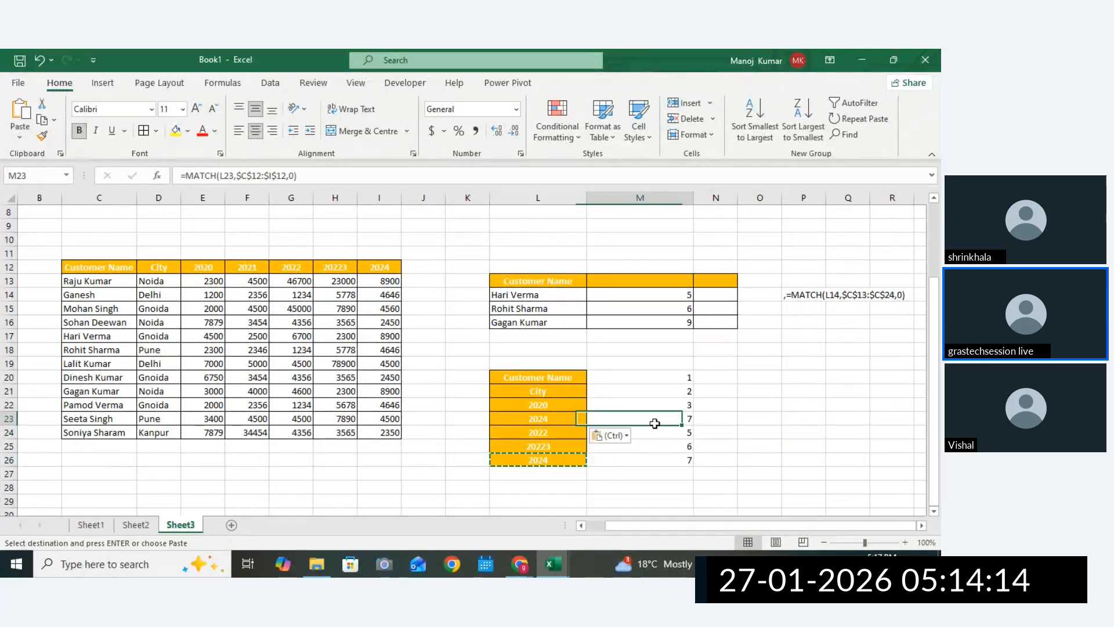
Verify the M23 position by counting across the main table's headers from Customer Name to 2024.
left_click(140, 254)
left_click(163, 267)
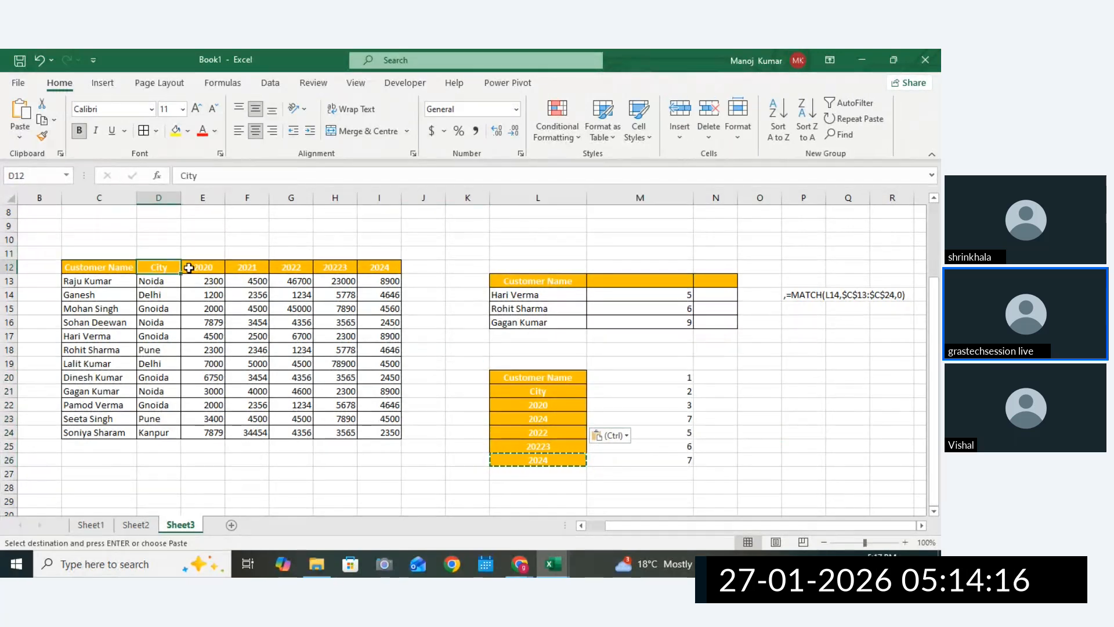
left_click(204, 267)
left_click(245, 276)
left_click(282, 267)
left_click(346, 267)
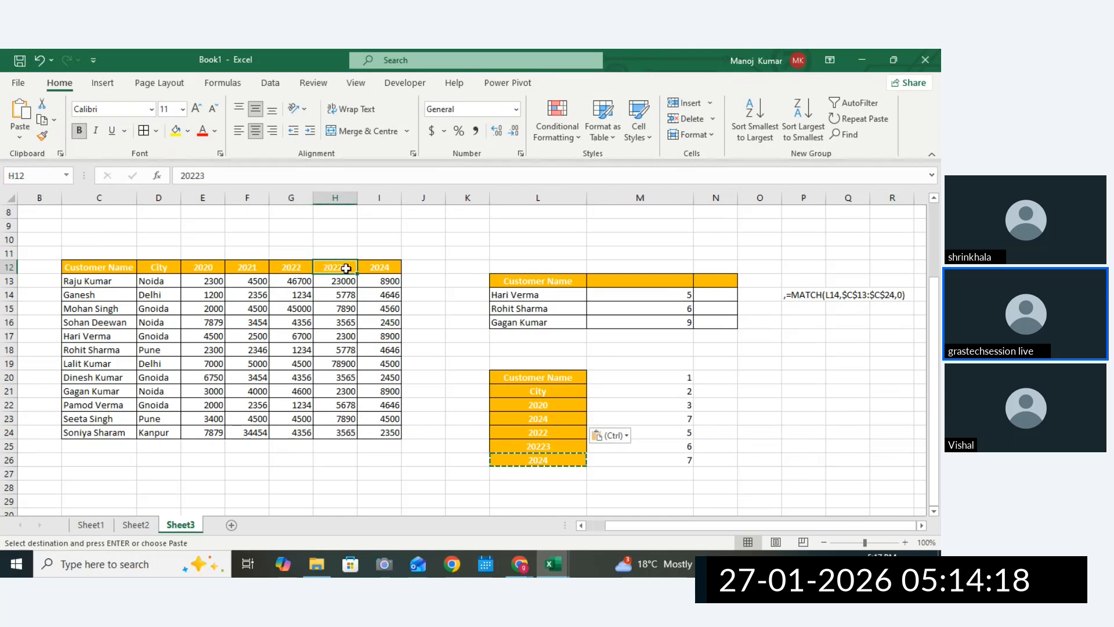
left_click(390, 269)
left_click(564, 413)
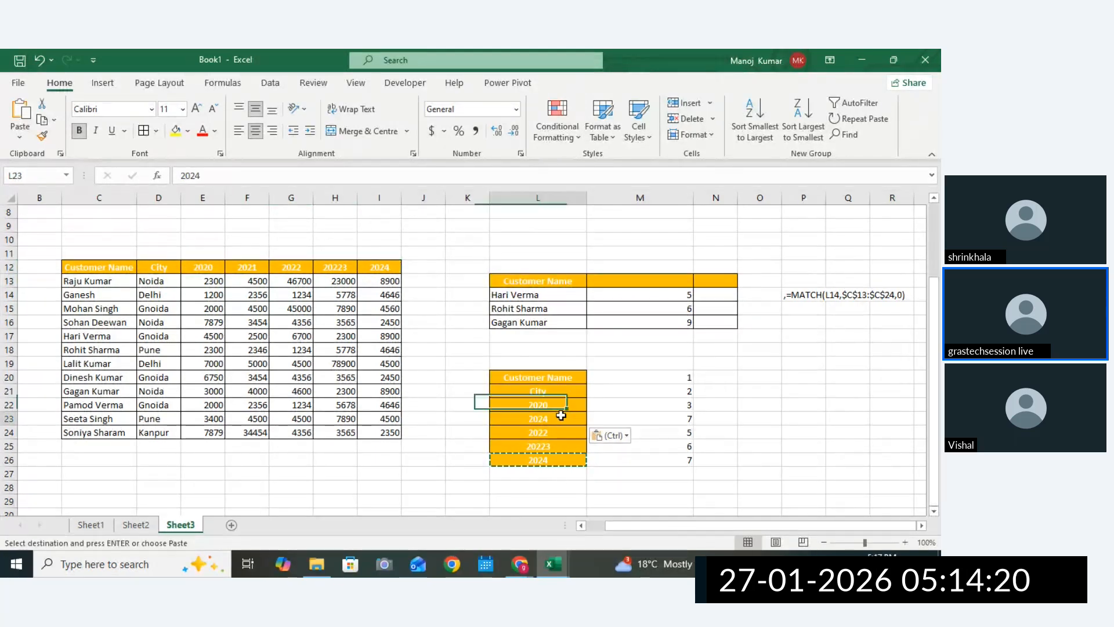
left_click(687, 418)
Copy the MATCH formula from M20 into P20 as visible text with a leading comma.
double_click(665, 378)
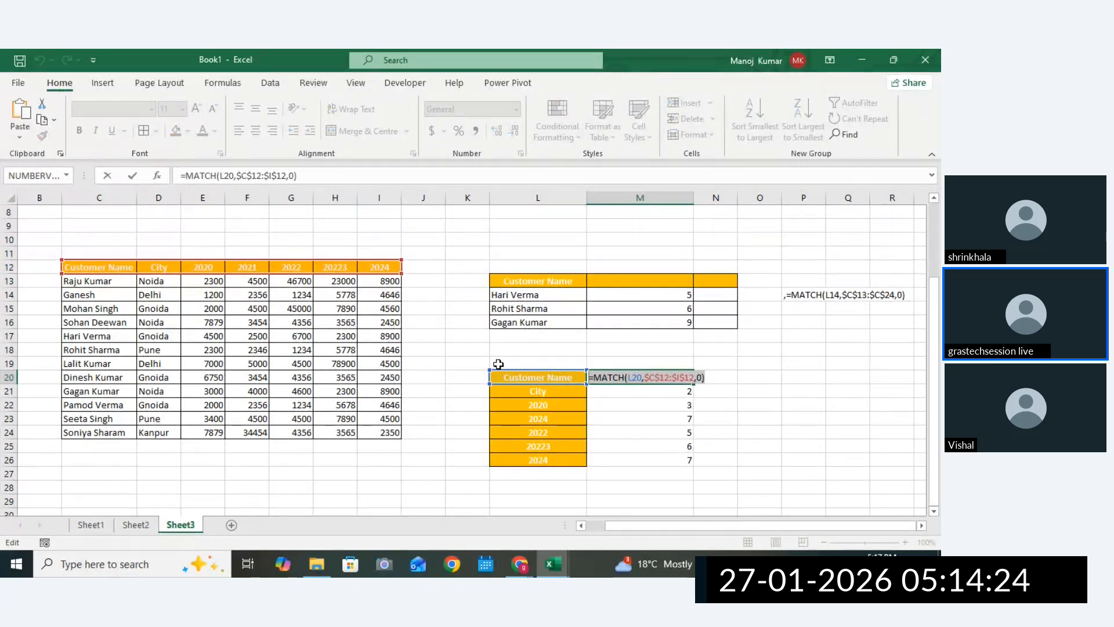
key("Return")
left_click(790, 376)
type(",")
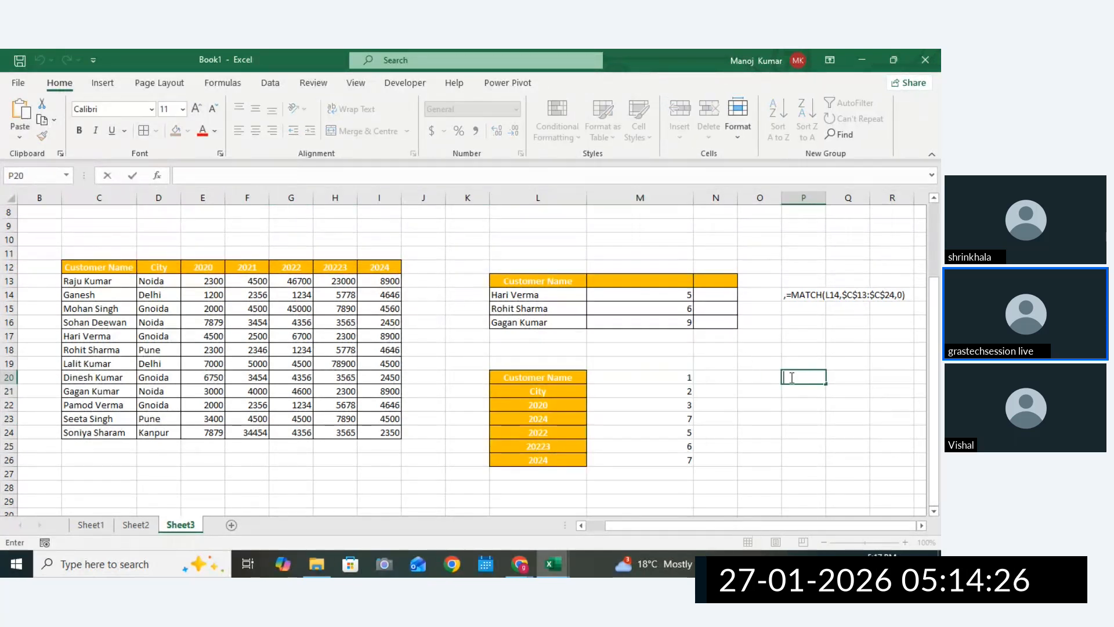
key("ctrl+v")
left_click(802, 456)
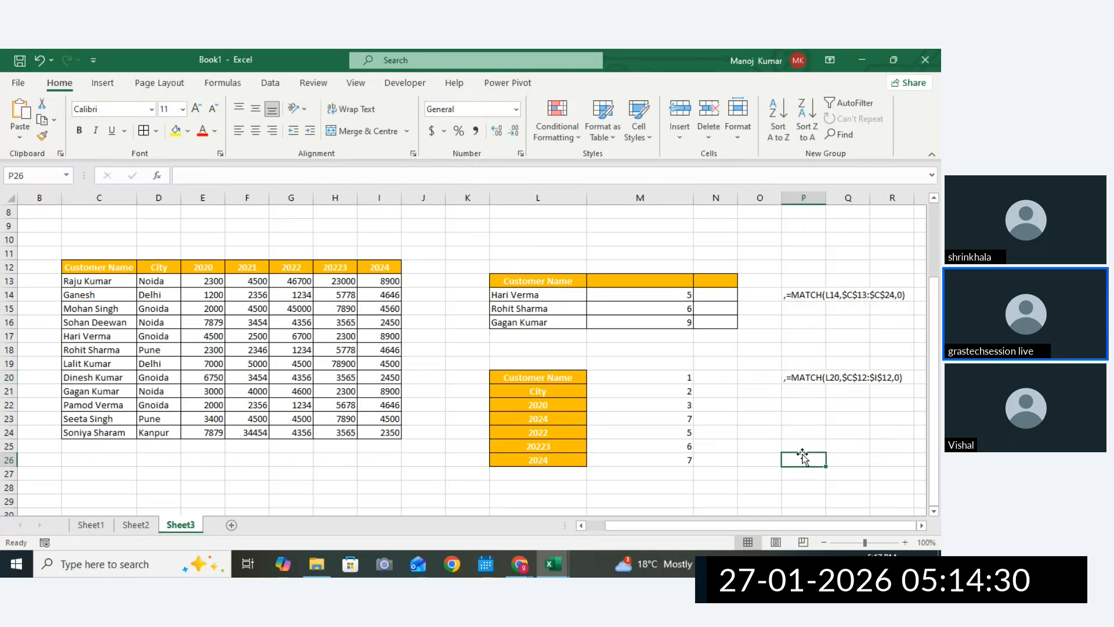
Copy the customer table C6:I18 from Sheet1 and paste it into Sheet3 starting at D31.
left_click(135, 524)
left_click(92, 525)
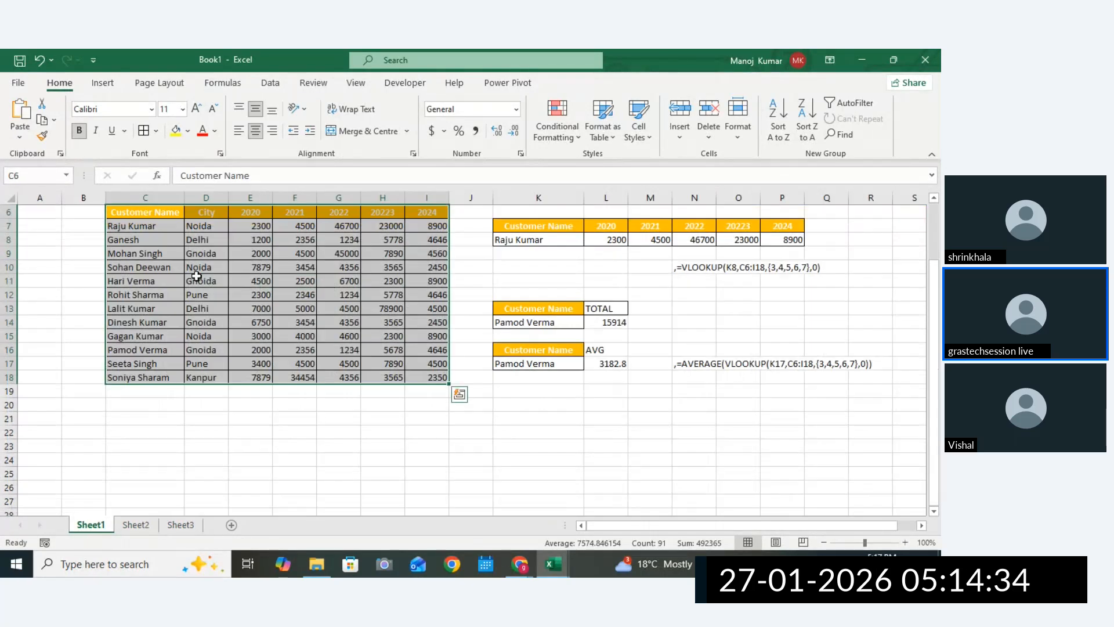
key("ctrl+c")
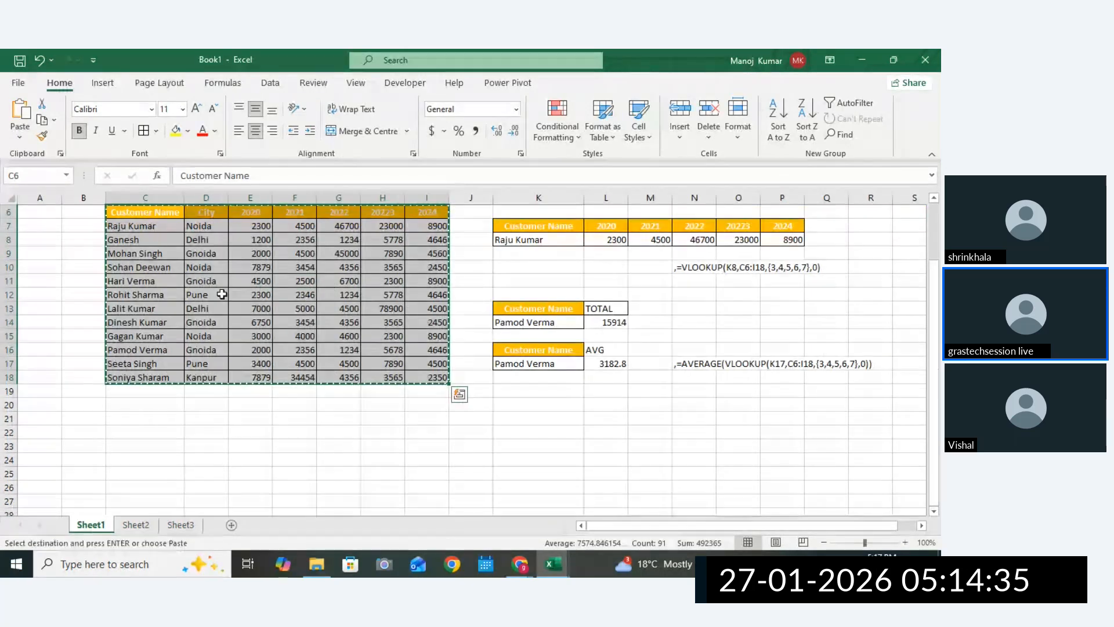
left_click(171, 529)
left_click(933, 511)
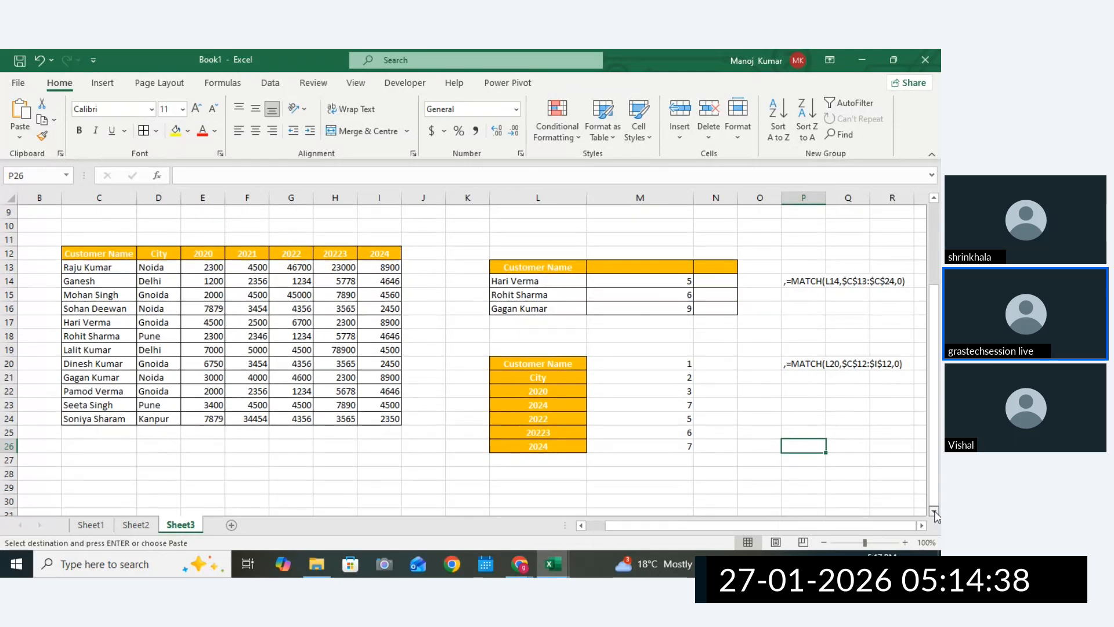
left_click(933, 511)
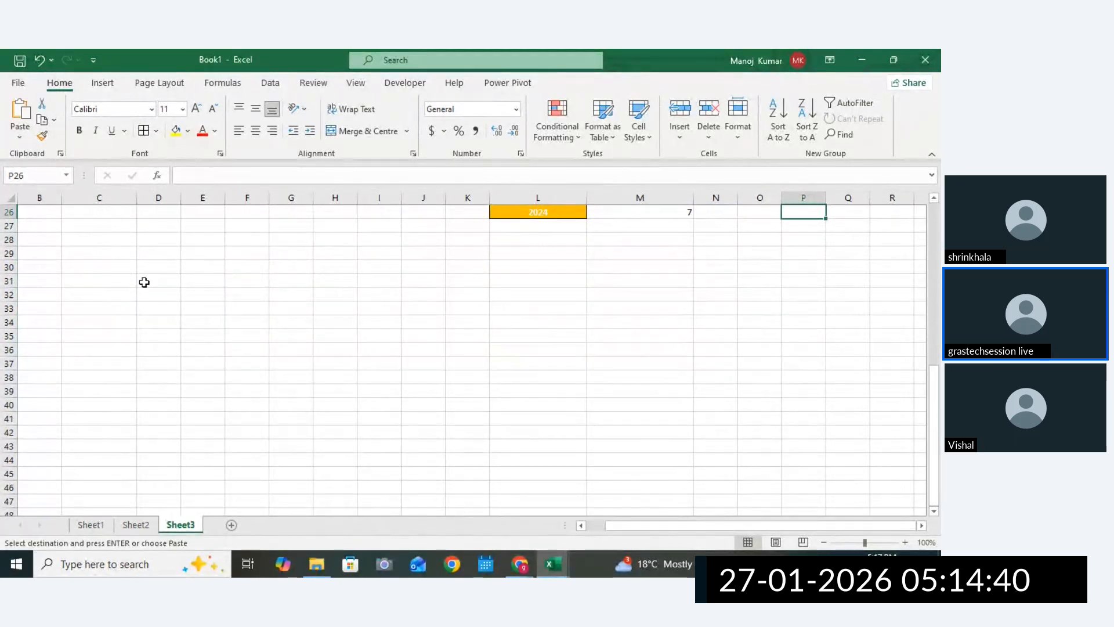
left_click(144, 282)
key("ctrl+v")
Fit the width of column D on Sheet3 to the pasted customer names.
left_click(634, 361)
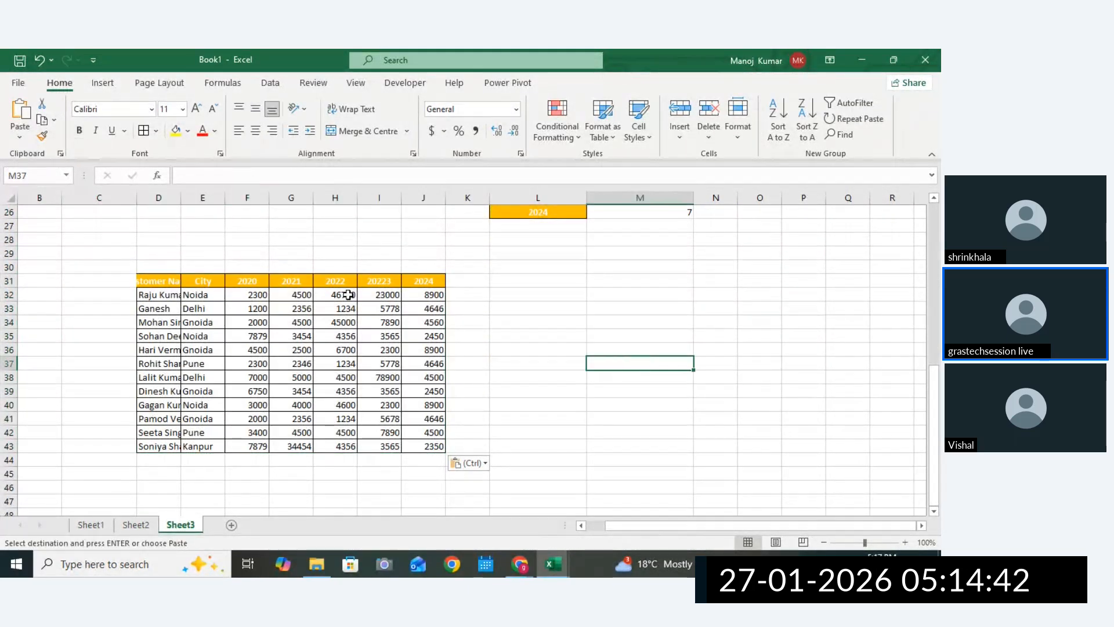
left_click(284, 278)
left_click(167, 281)
left_click_drag(184, 197, 184, 198)
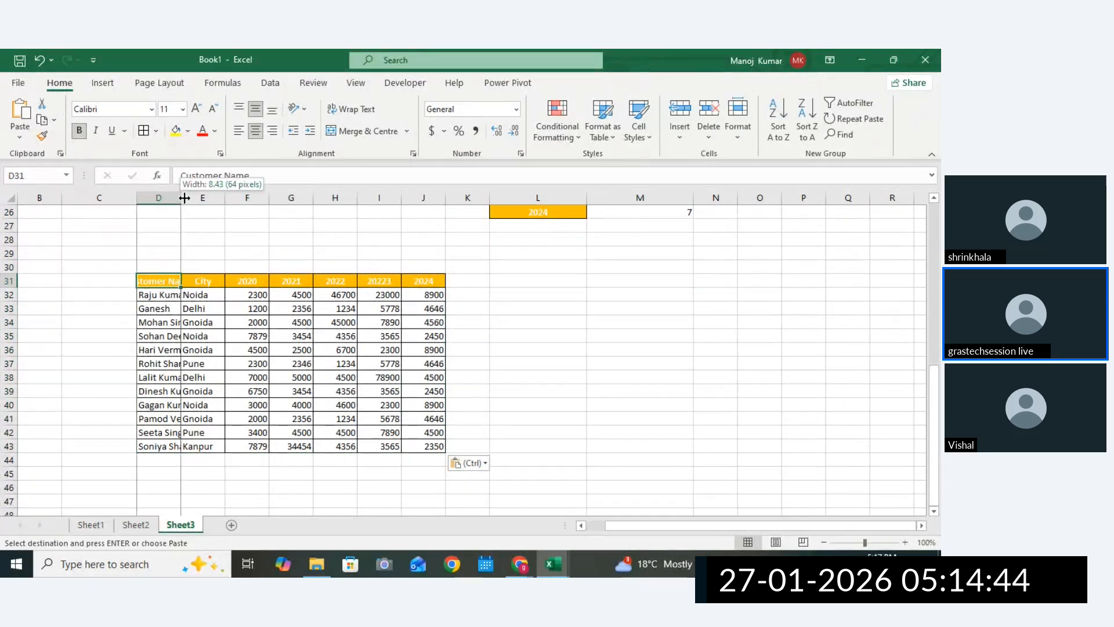
double_click(183, 198)
Copy the Customer Name header and the first two customers from D31:D33 into L35:L37.
left_click_drag(168, 280, 169, 305)
key("ctrl+c")
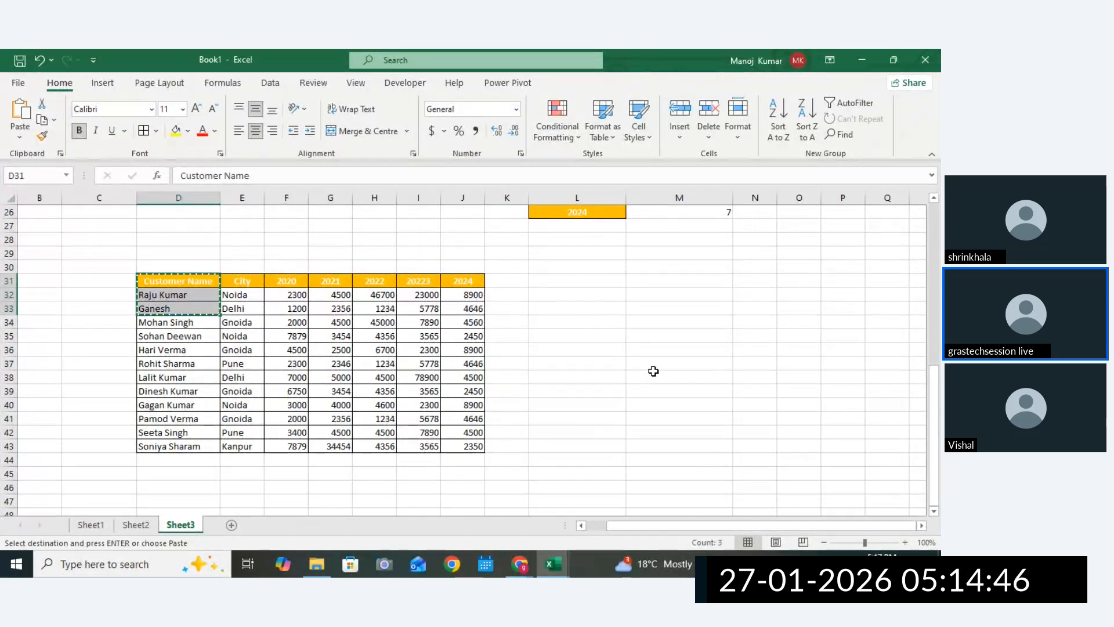
left_click(601, 336)
key("ctrl+v")
key("Right")
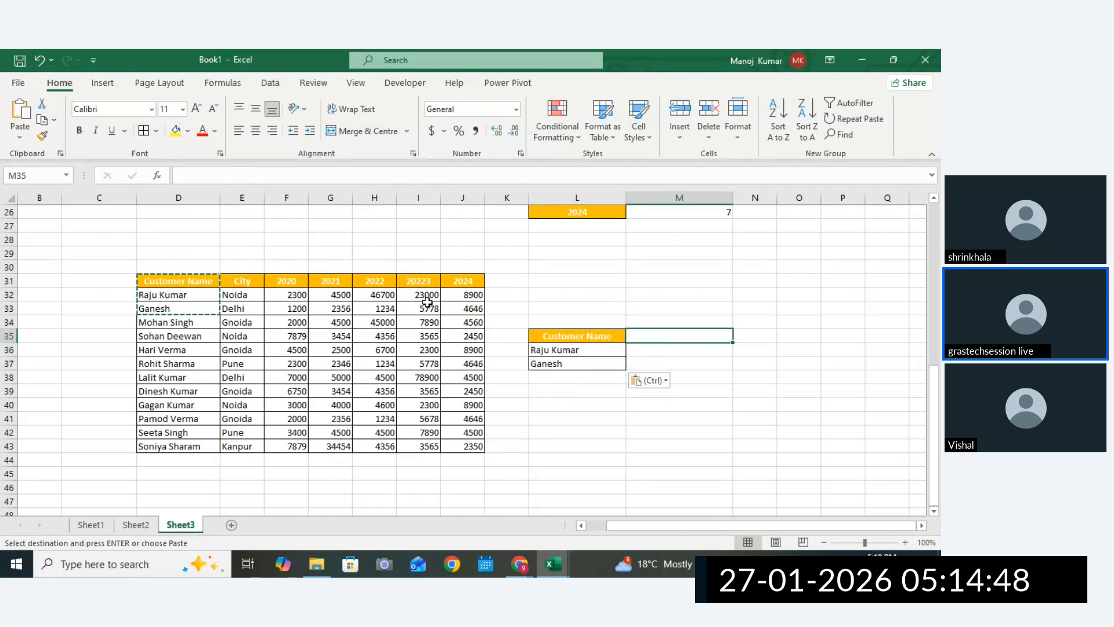
Copy the 2022 header from H31 into M35 beside the Customer Name header.
left_click(376, 281)
key("ctrl+c")
left_click(661, 337)
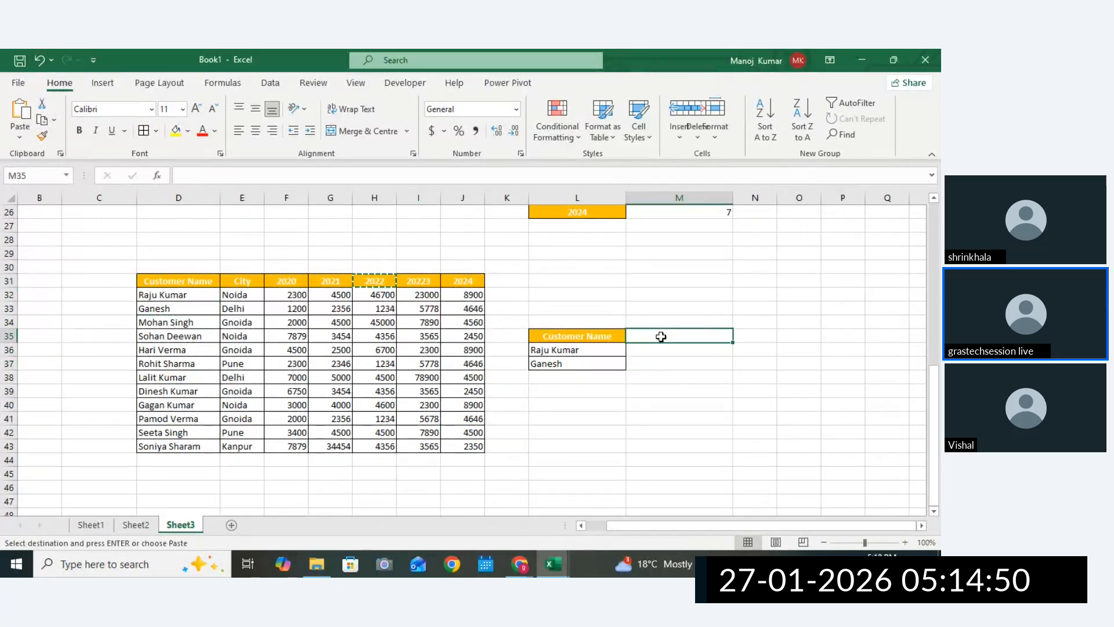
key("ctrl+v")
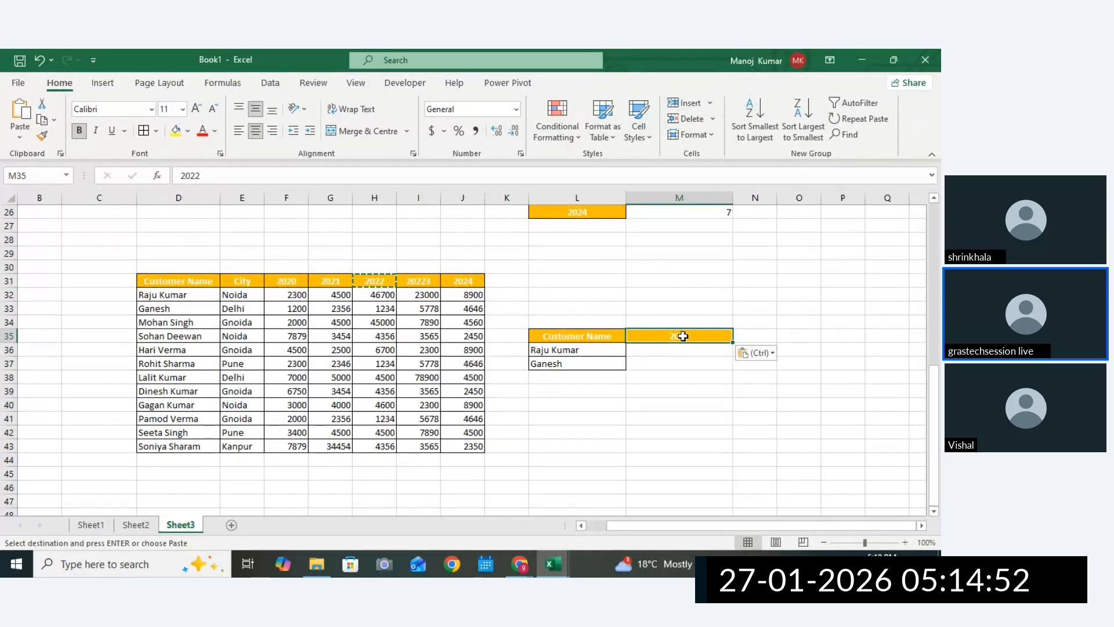
left_click_drag(595, 351, 597, 378)
Start a VLOOKUP formula in M36 with lookup value L36 and table array D31:J43.
double_click(664, 349)
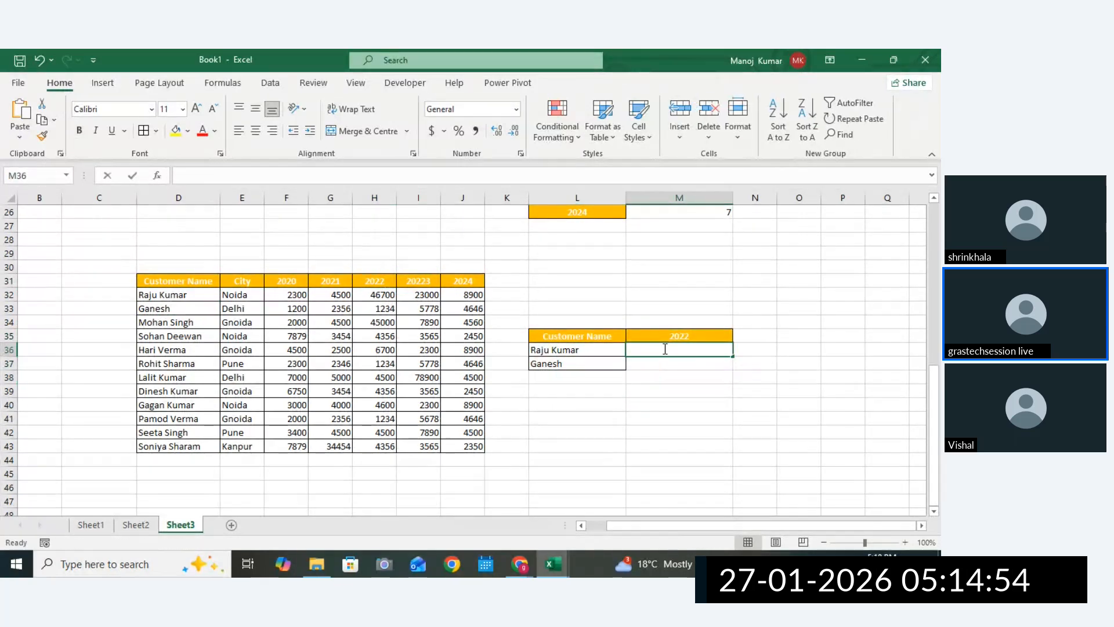
type("=VLO")
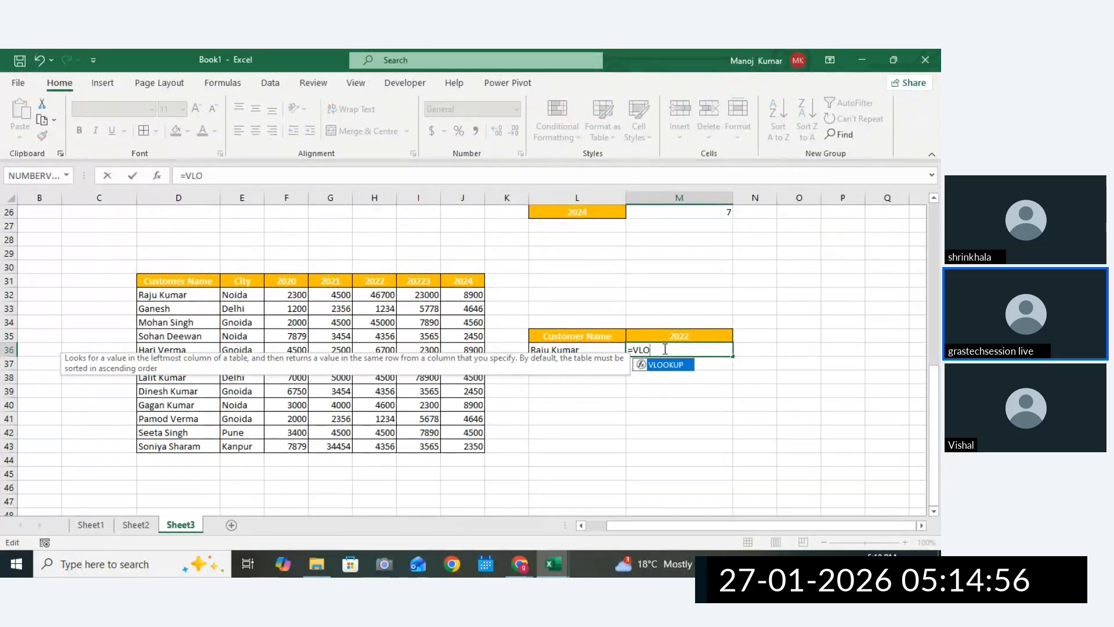
double_click(678, 364)
left_click(604, 350)
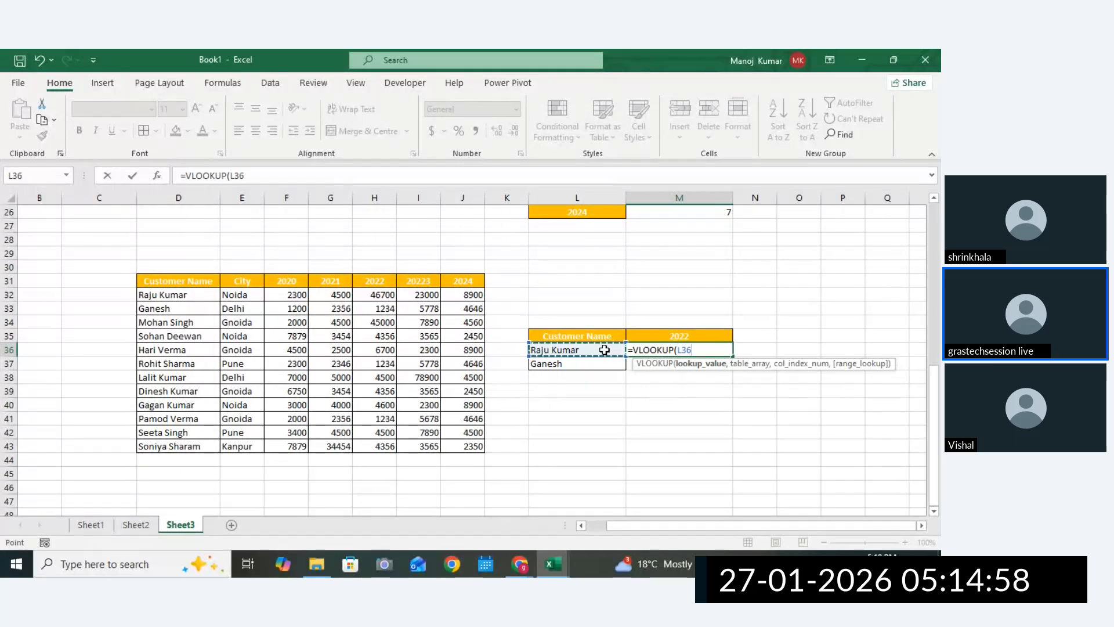
type(",")
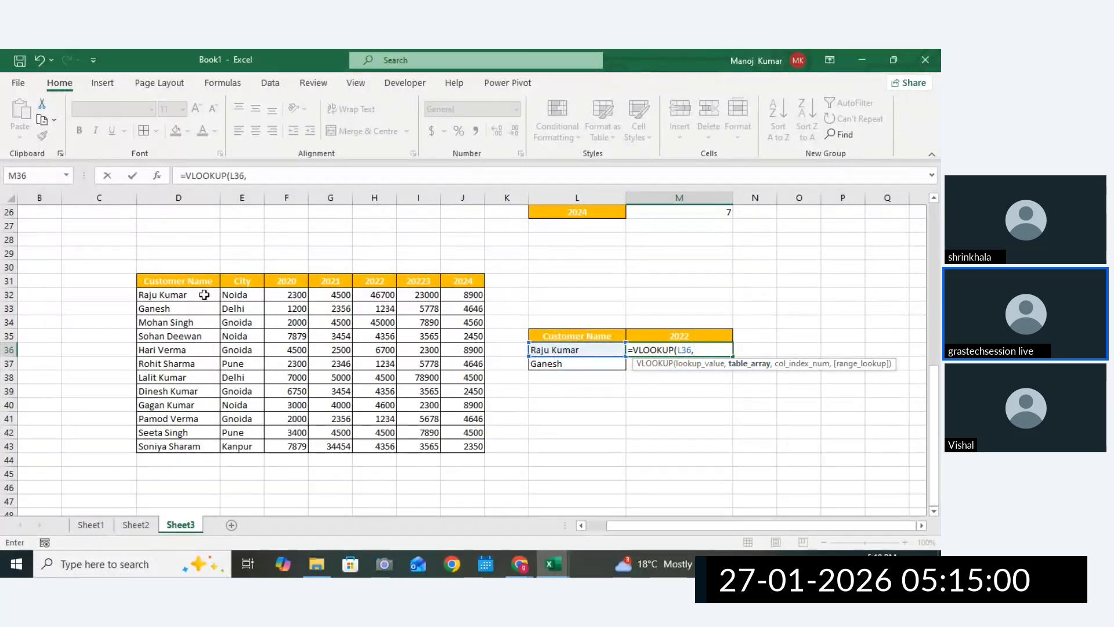
left_click(180, 280)
left_click_drag(322, 355, 484, 451)
type(",")
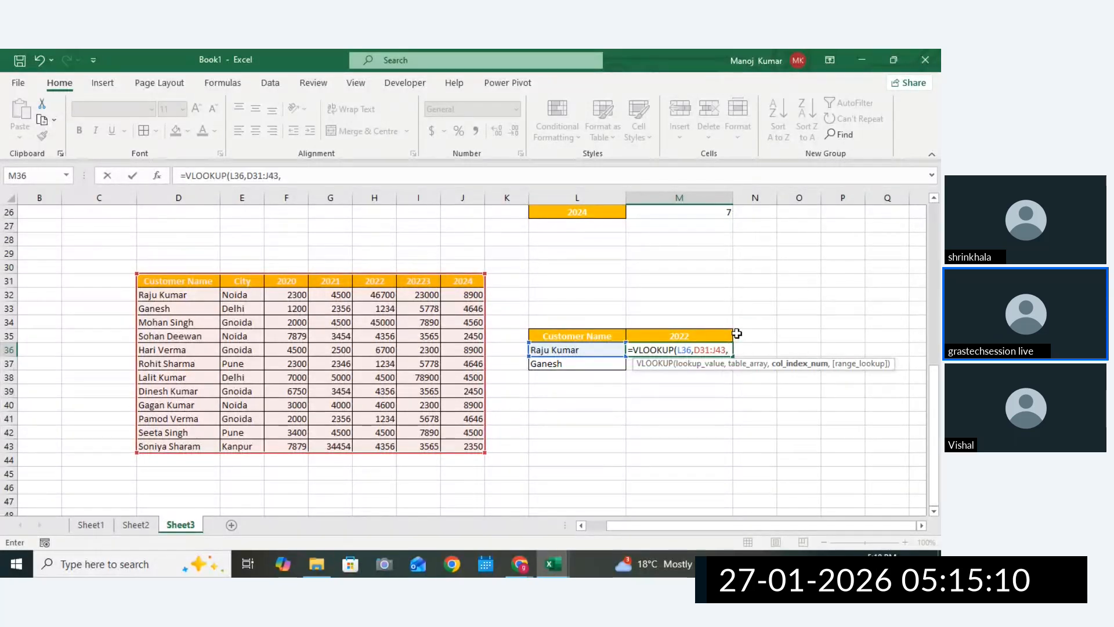
Complete the M36 VLOOKUP with MATCH(M35,D31:J31,0) as the column index and 0 for an exact match.
type("MAT")
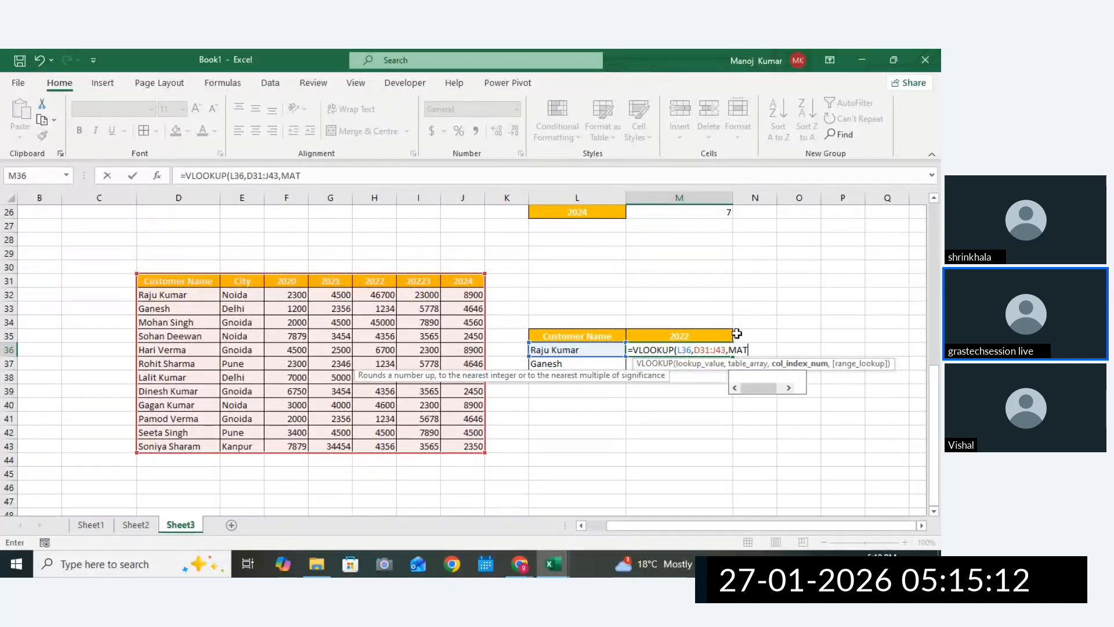
type("CH(")
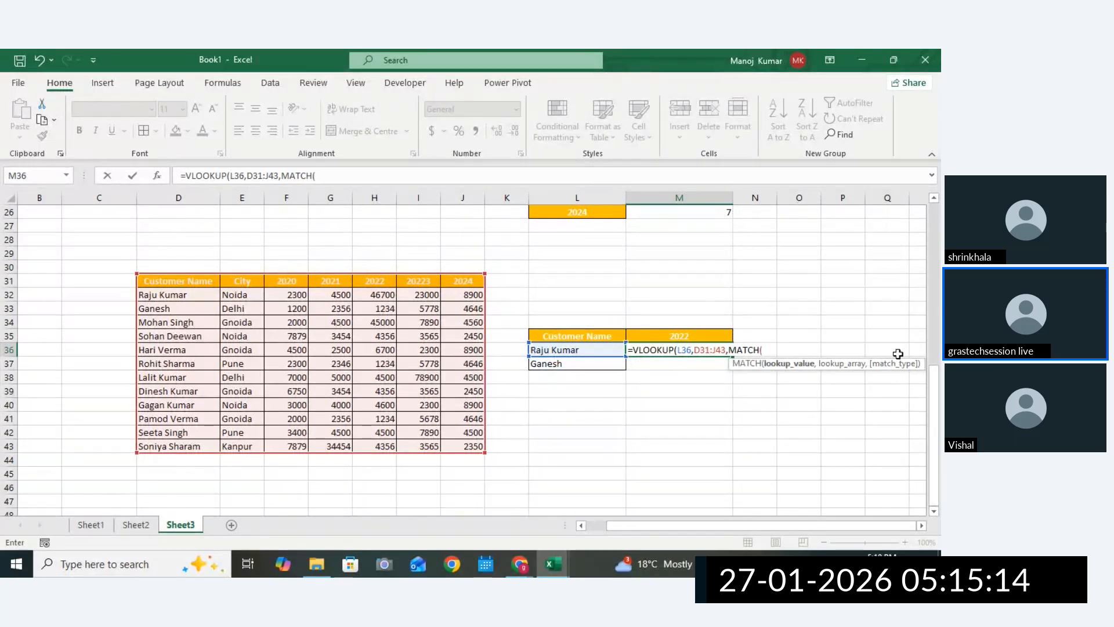
left_click(921, 526)
left_click(921, 525)
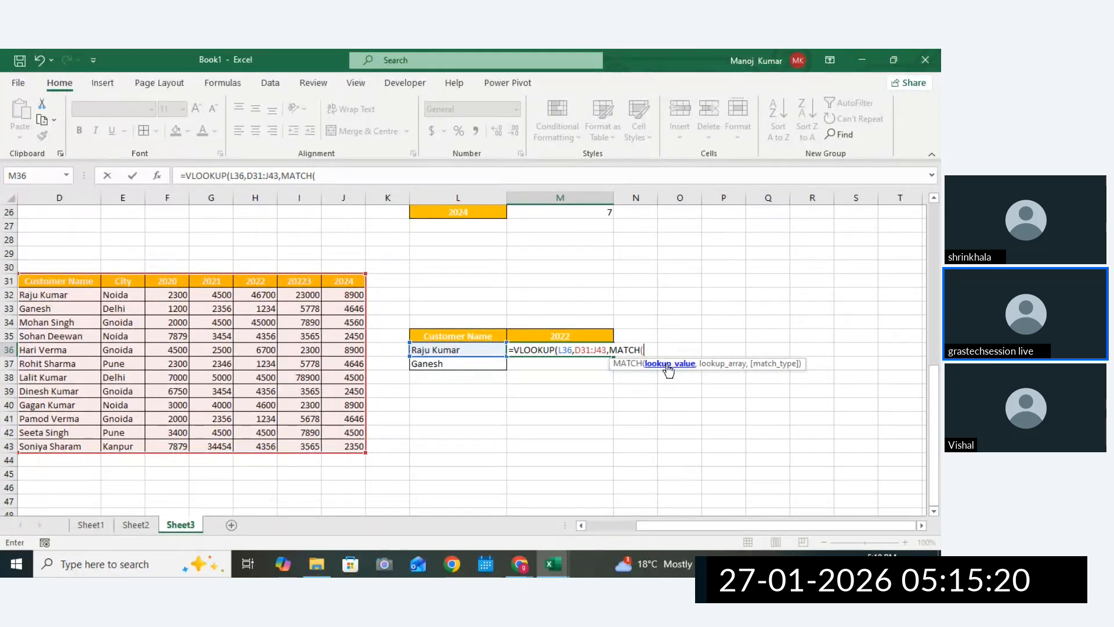
left_click(596, 337)
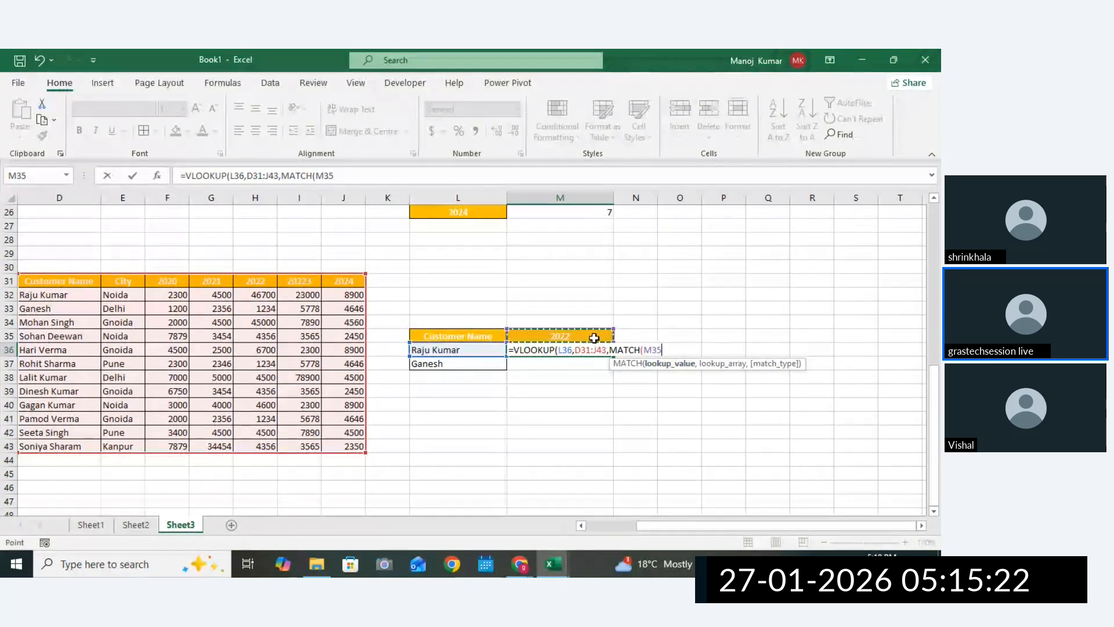
type(",")
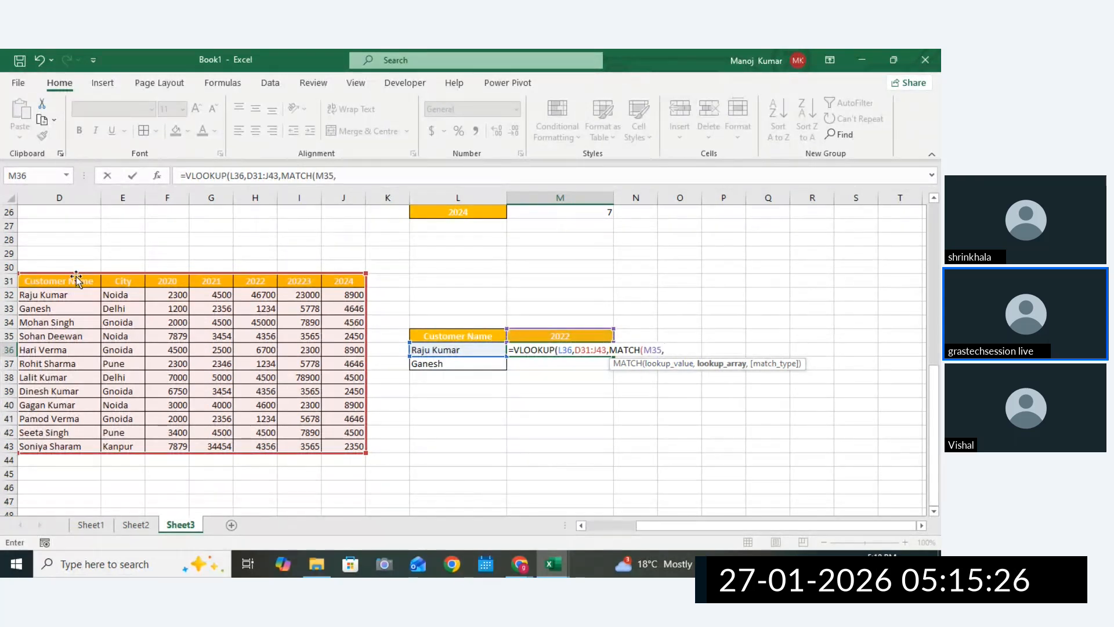
left_click_drag(76, 280, 334, 283)
type(",0)")
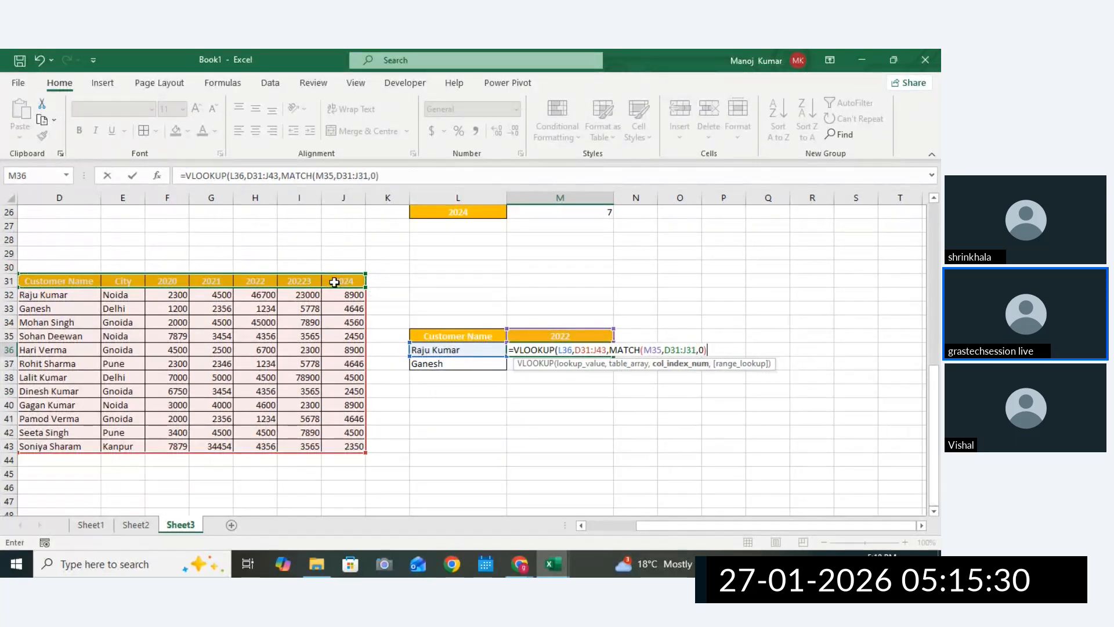
type(",0")
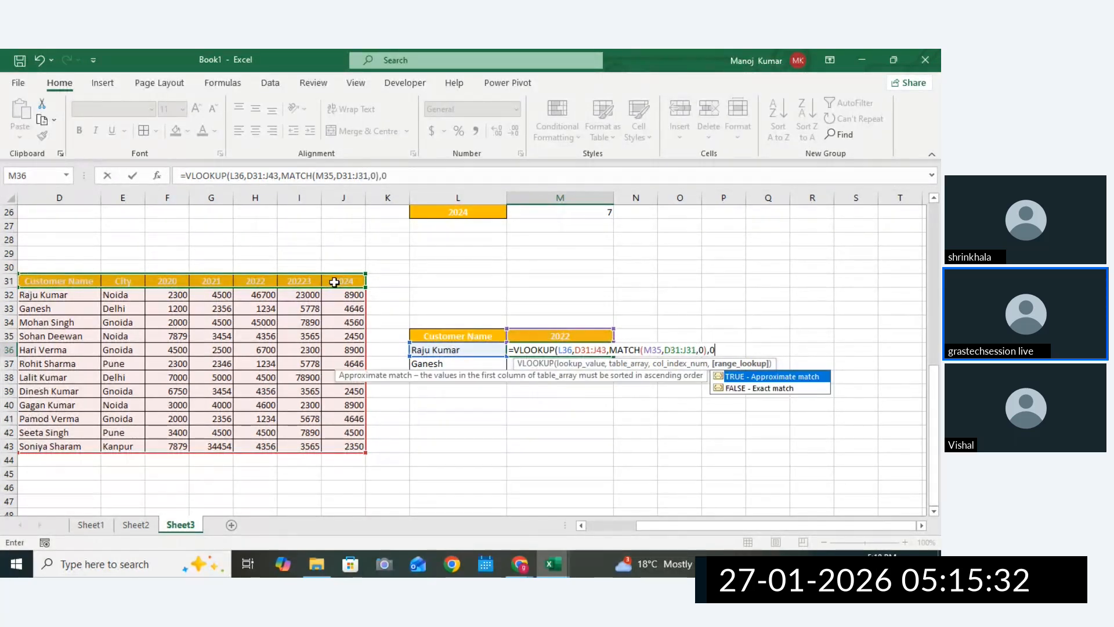
type(")")
key("Return")
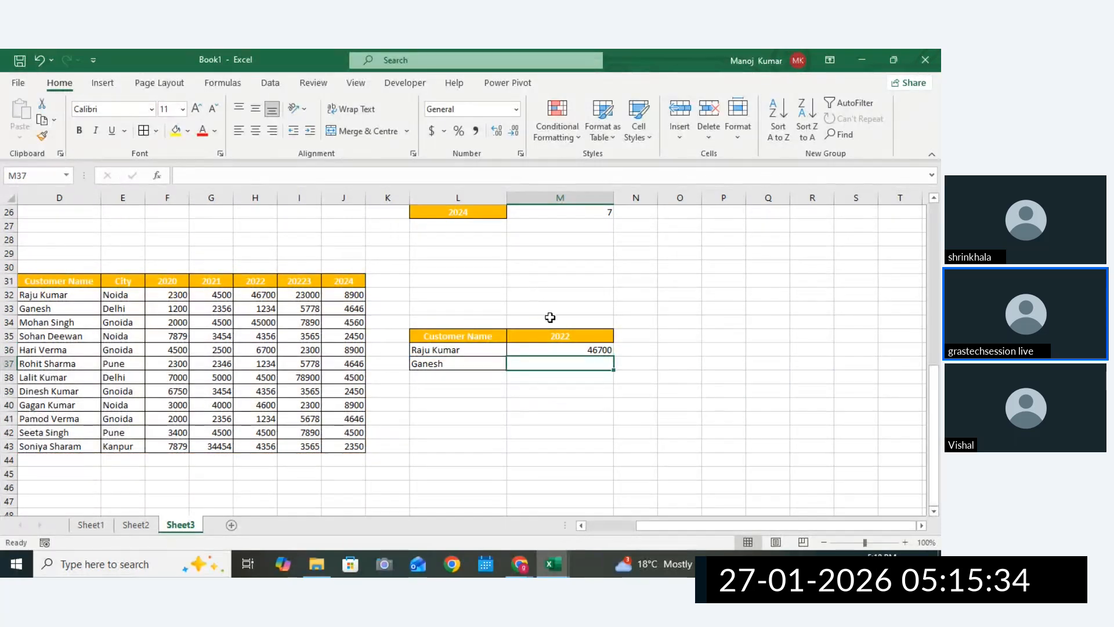
Compare the M36 lookup result with the first customer's 2022 amount in the pasted table.
left_click_drag(642, 526, 621, 525)
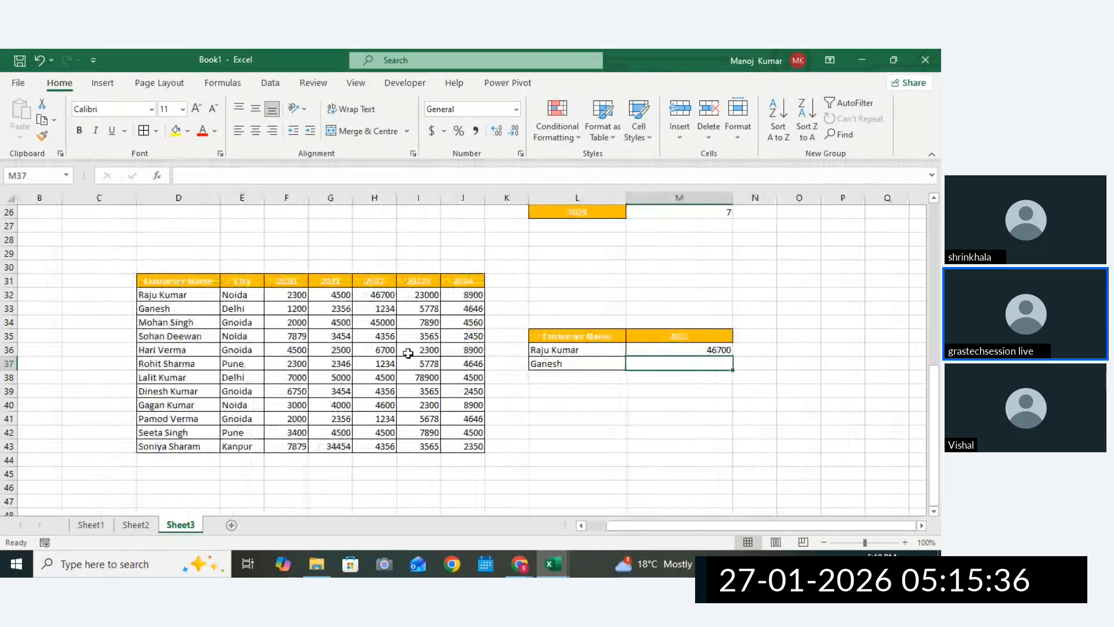
left_click(177, 363)
left_click(164, 311)
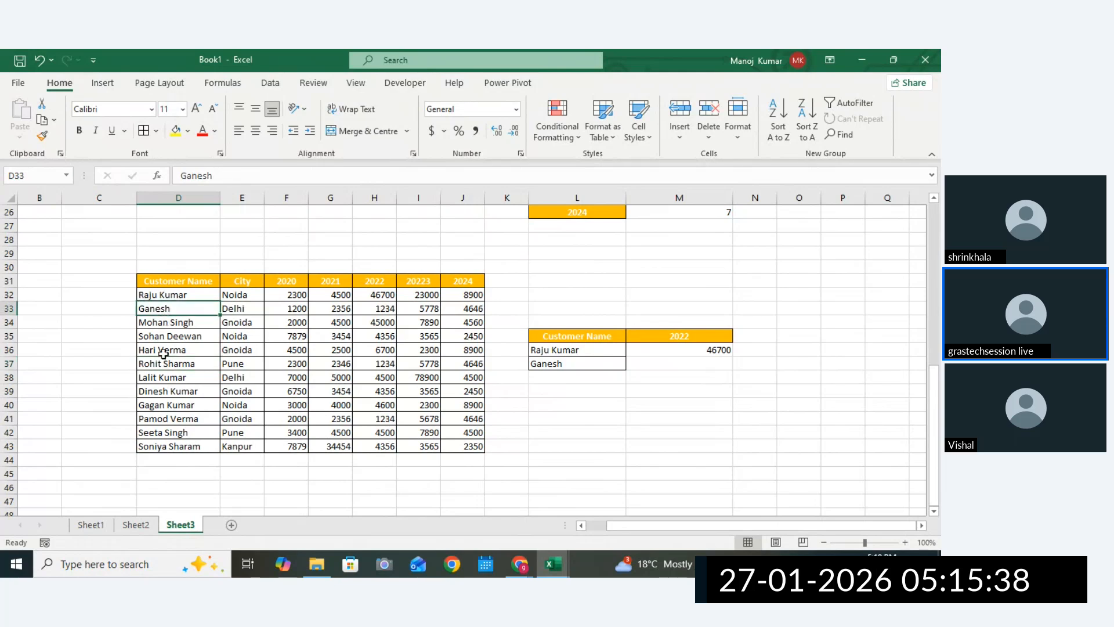
left_click(159, 379)
left_click(156, 404)
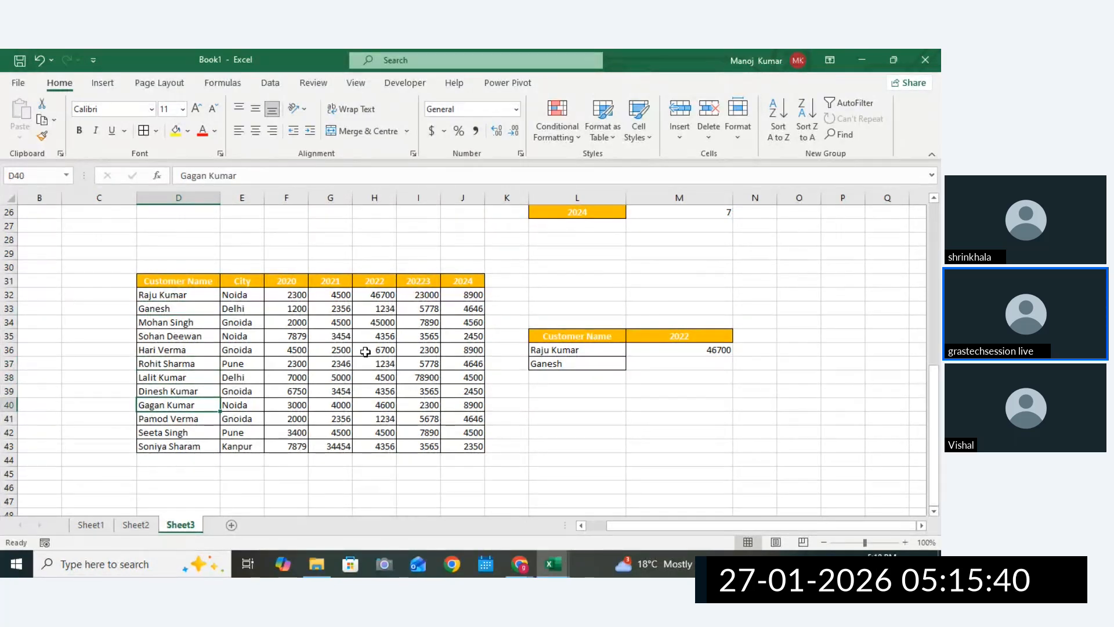
left_click(539, 354)
left_click_drag(153, 308, 156, 350)
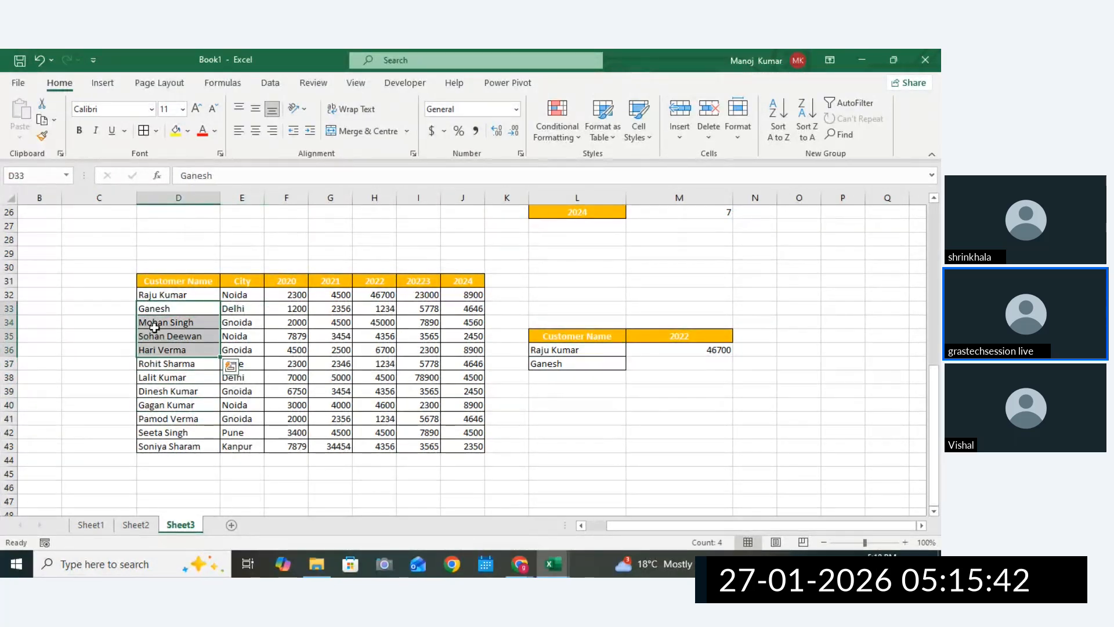
left_click(156, 298)
left_click(413, 300)
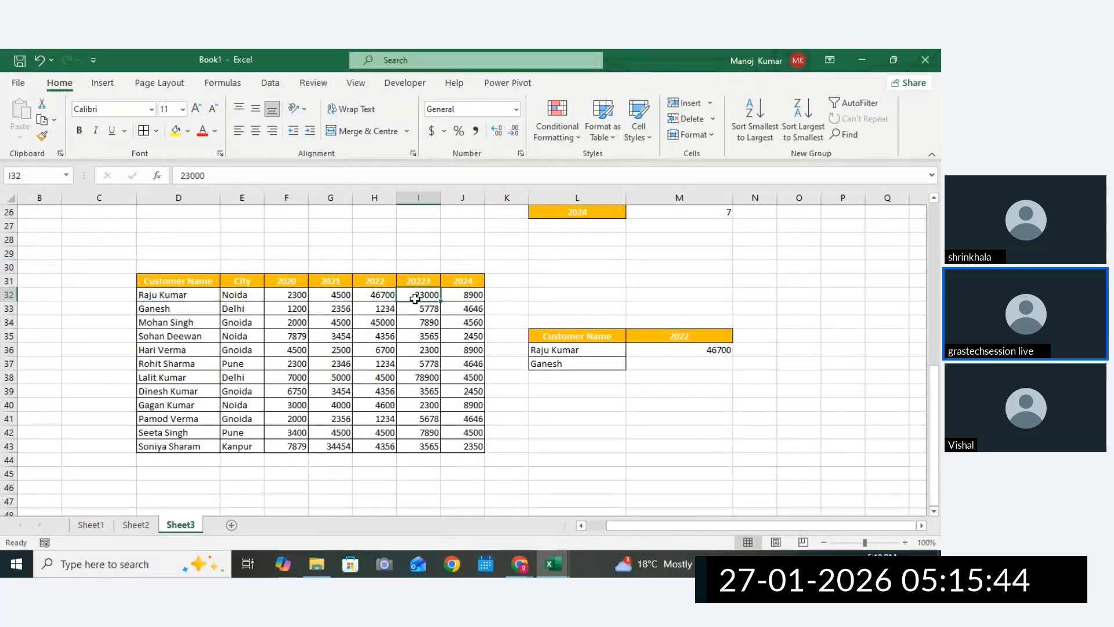
left_click(377, 297)
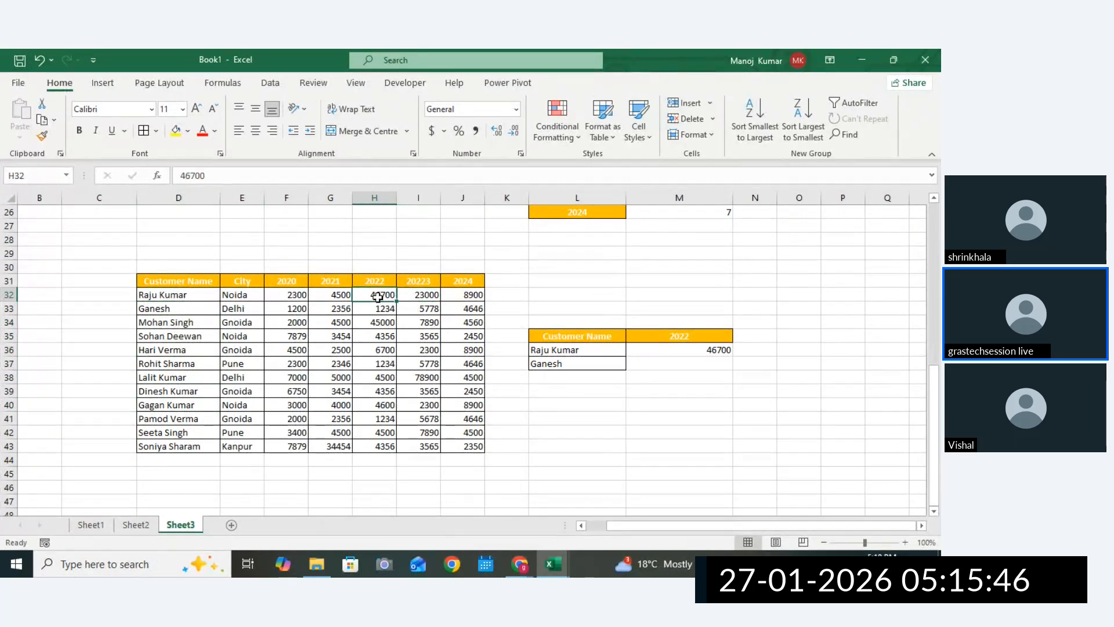
Replace the header in M35 with 20223 copied from I31.
left_click(423, 287)
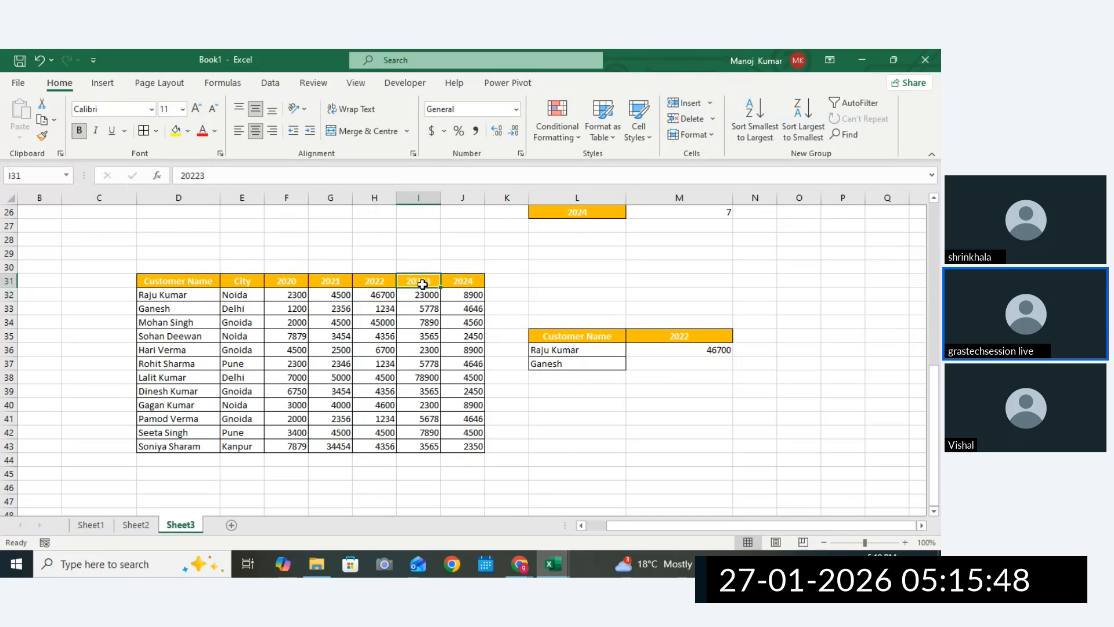
key("ctrl+c")
left_click(698, 336)
key("ctrl+v")
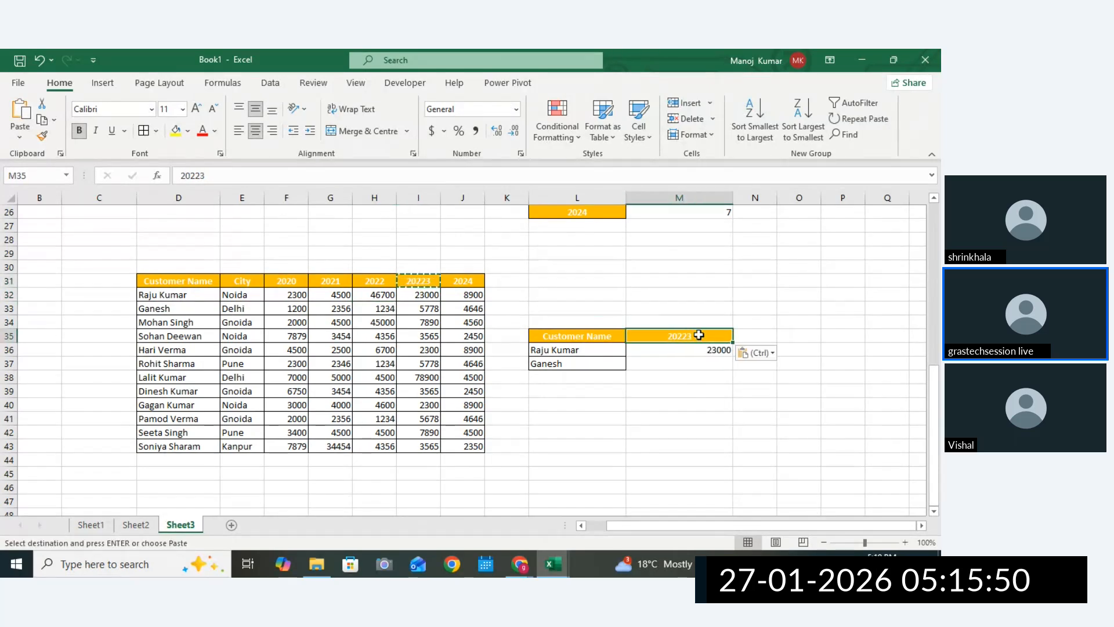
Replace the header in M35 with 2024 copied from J31 and check the M36 result against the table.
left_click(465, 279)
key("ctrl+c")
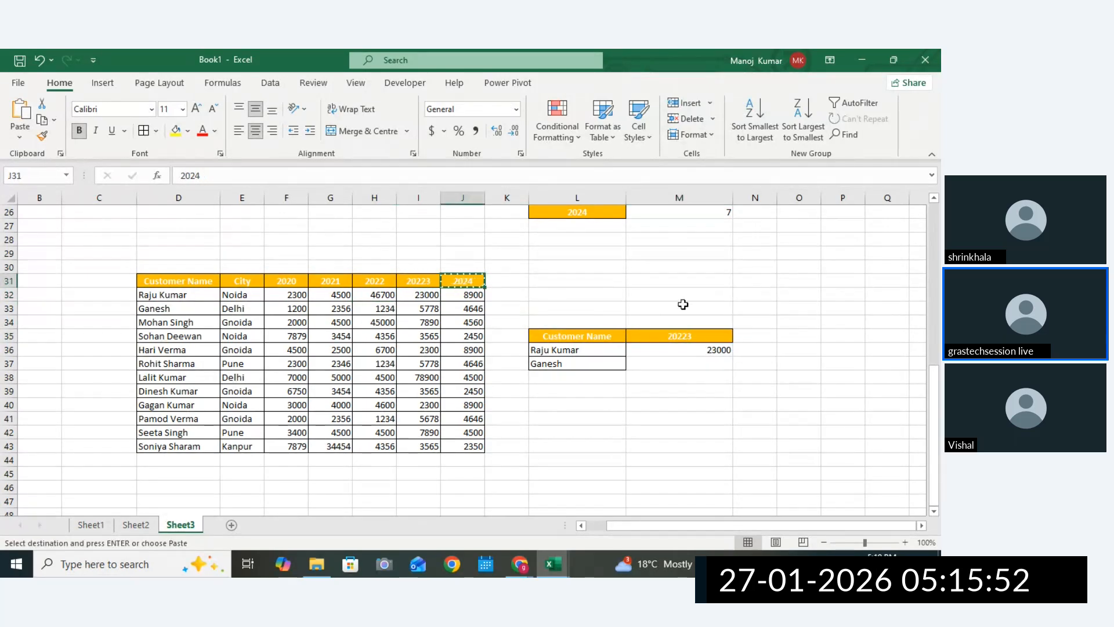
left_click(678, 338)
key("ctrl+v")
left_click(709, 355)
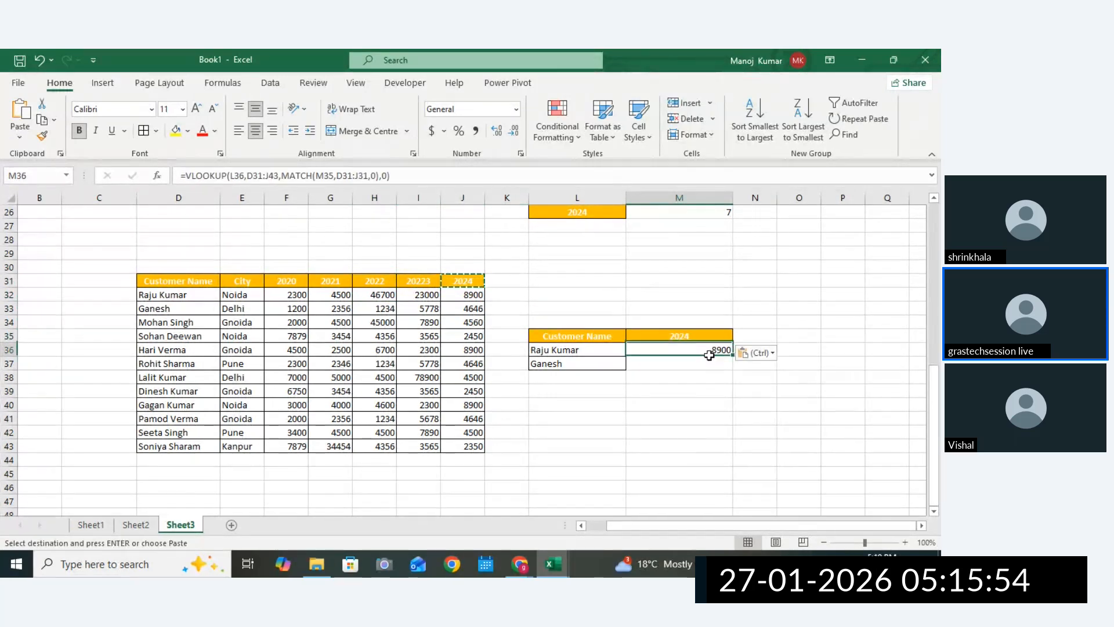
left_click(480, 298)
double_click(684, 335)
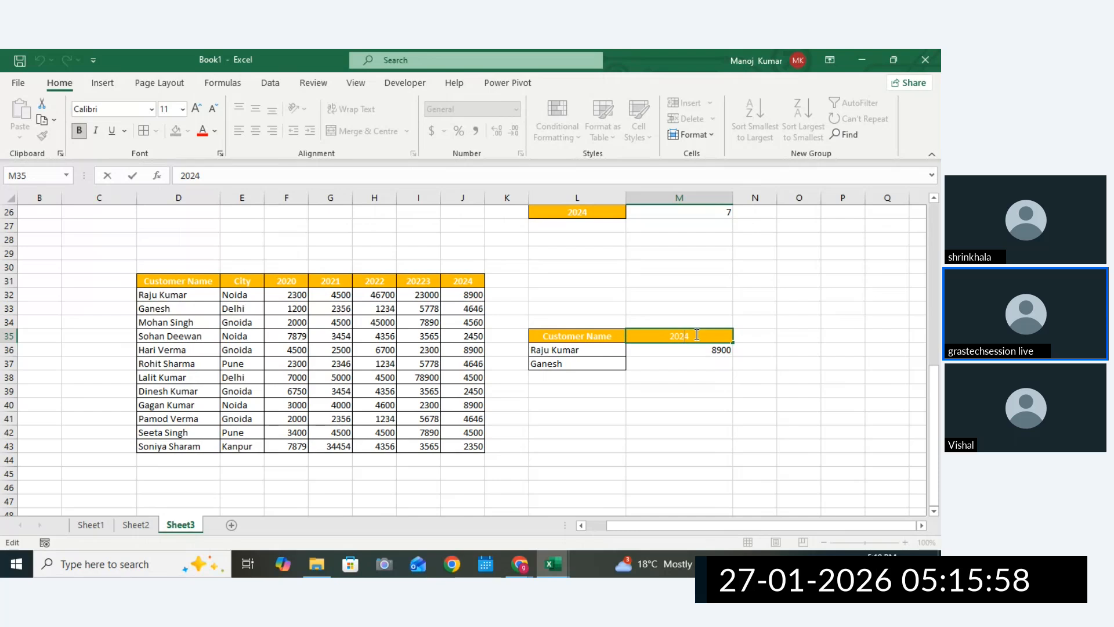
key("Return")
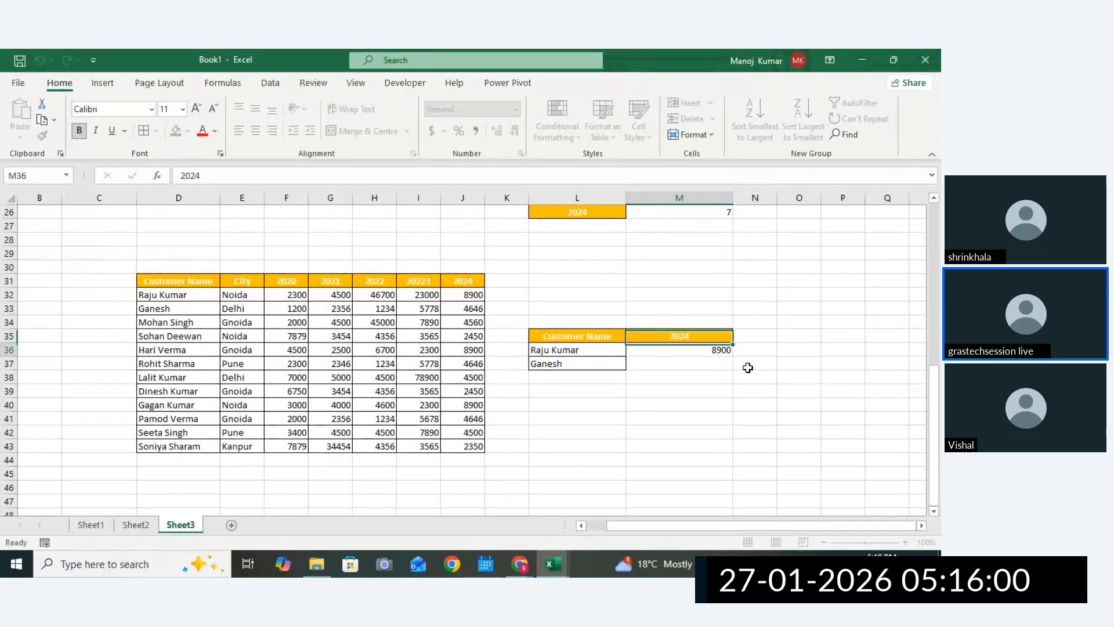
Lock the M36 formula references as $D$31:$J$43, M$35 and $D$31:$J$31, and fill it down to M37.
double_click(722, 350)
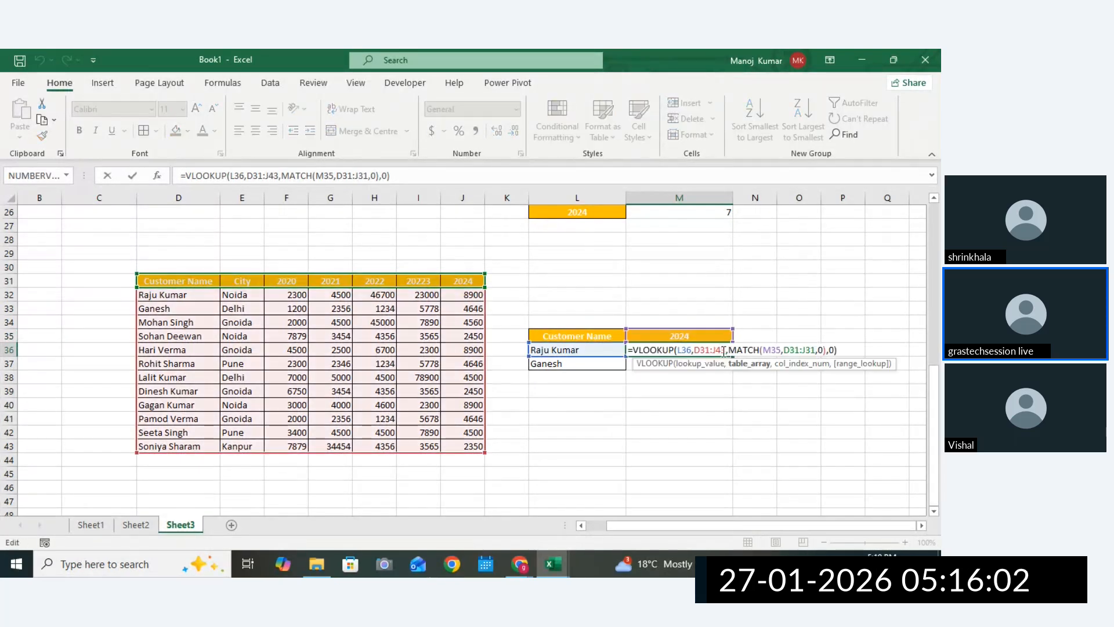
left_click_drag(695, 350, 743, 351)
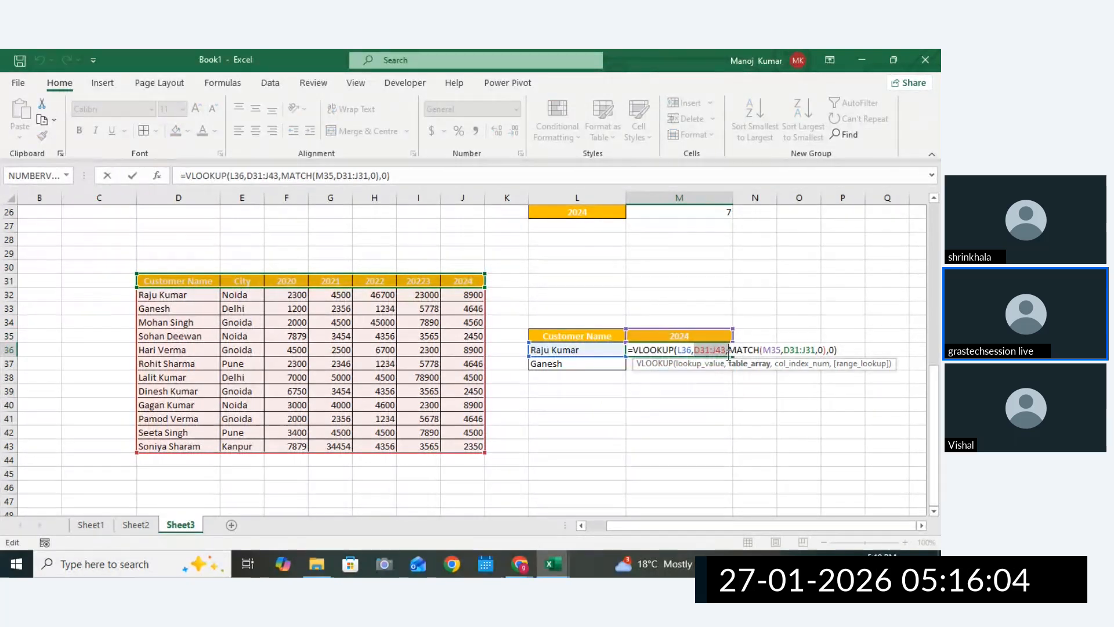
key("F4")
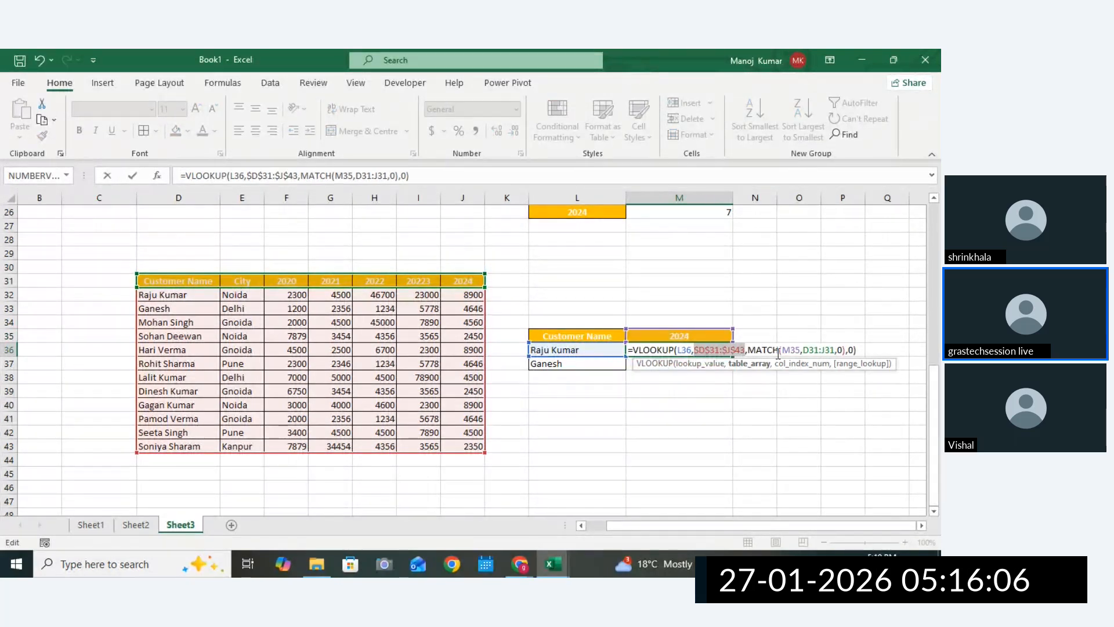
left_click(832, 349)
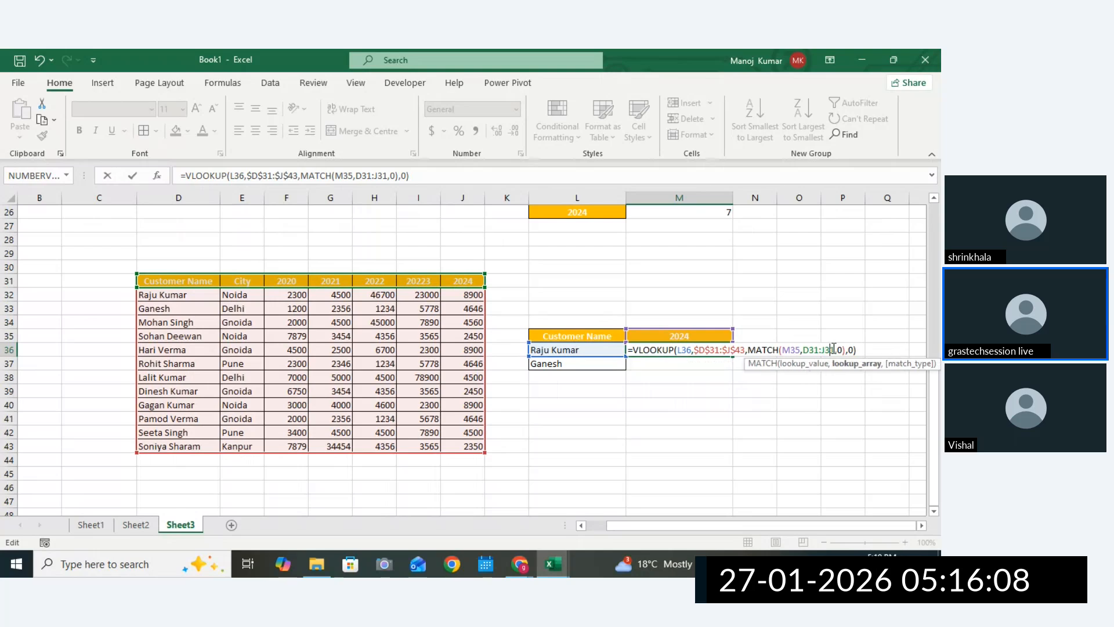
key("F4")
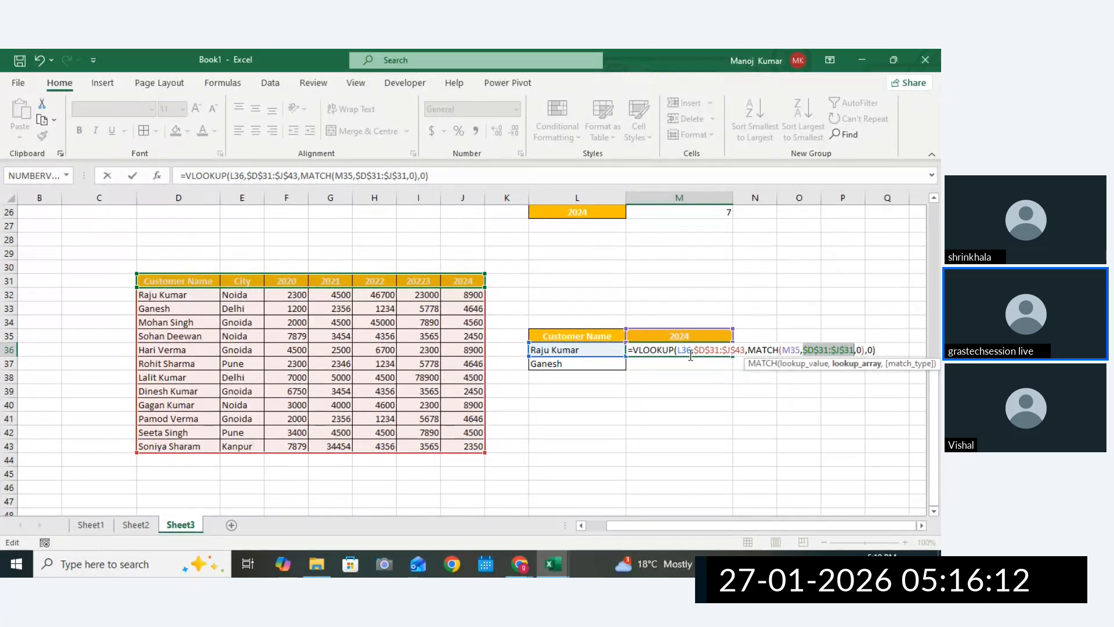
left_click(792, 350)
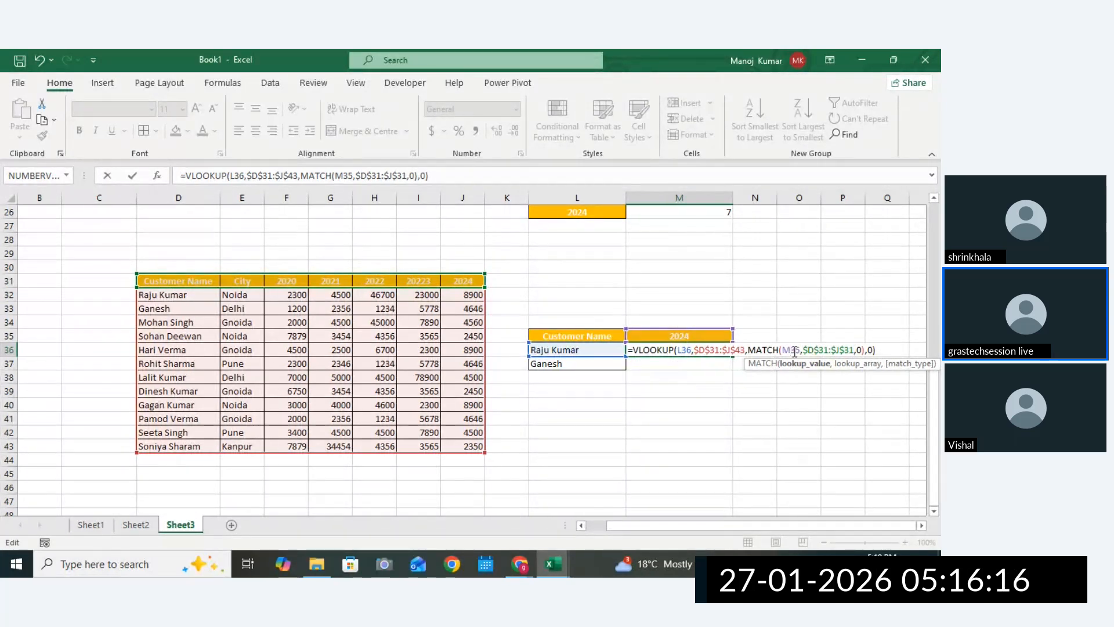
type("$")
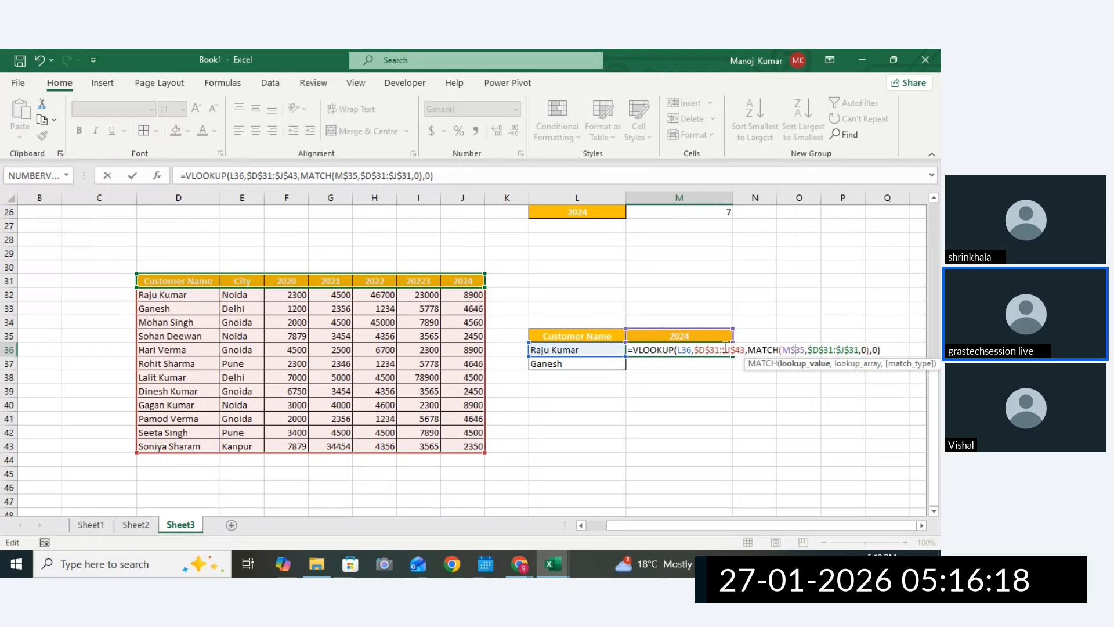
key("Return")
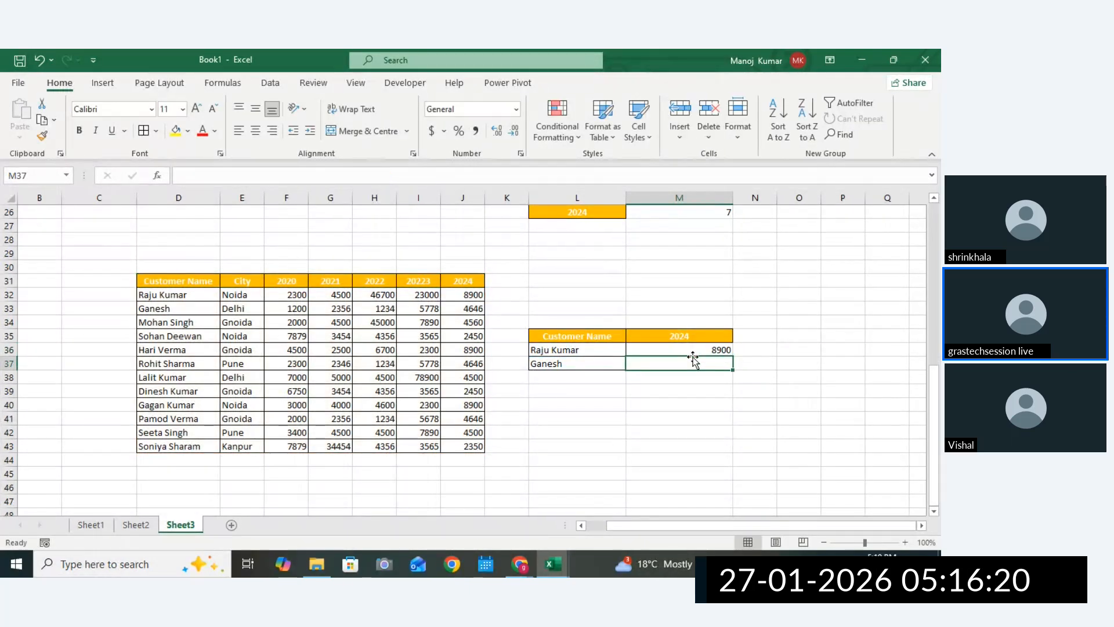
left_click(693, 351)
left_click_drag(732, 356, 734, 367)
Replace the header in M35 with 2021 copied from G31 and check the results in M36:M37.
left_click(335, 280)
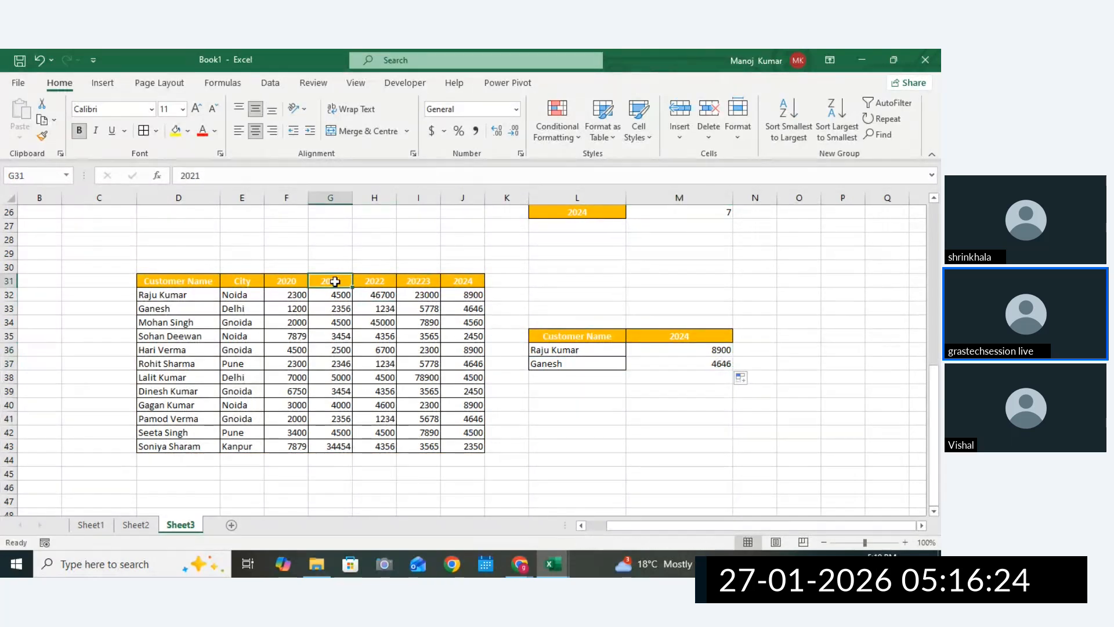
key("ctrl+c")
left_click(717, 336)
key("ctrl+v")
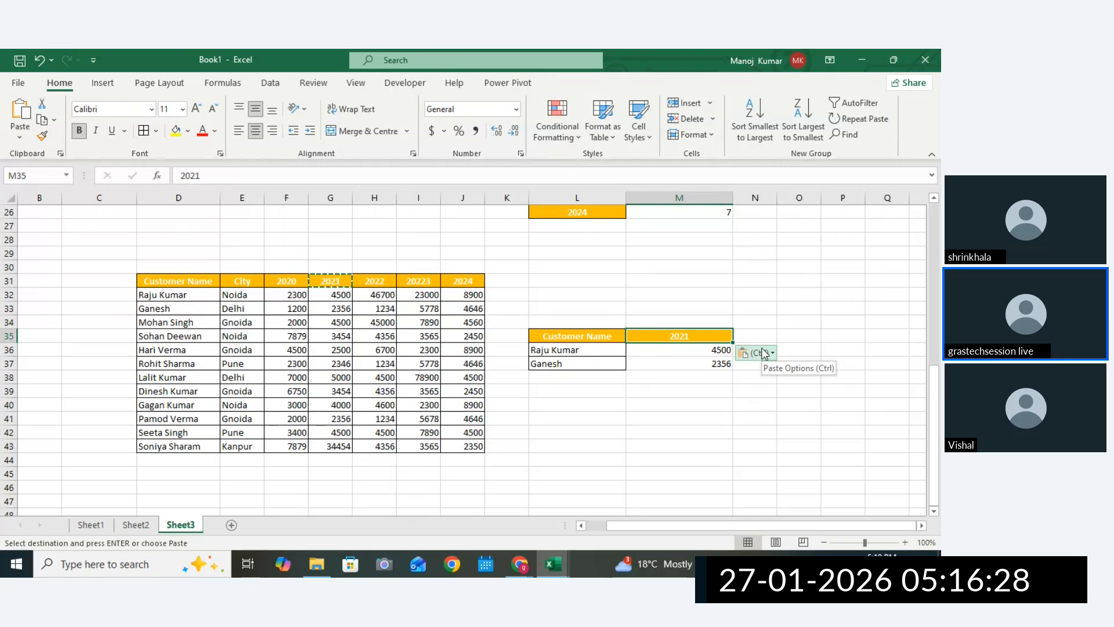
left_click_drag(664, 350, 668, 364)
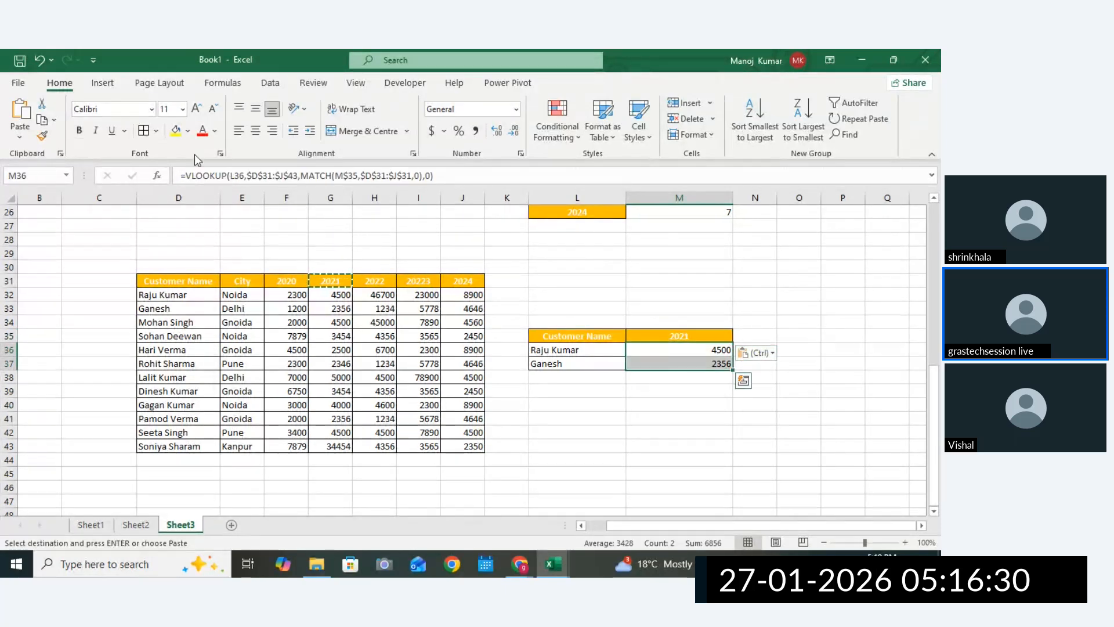
Copy the M36 VLOOKUP formula into O36 as a text note preceded by a comma.
double_click(652, 350)
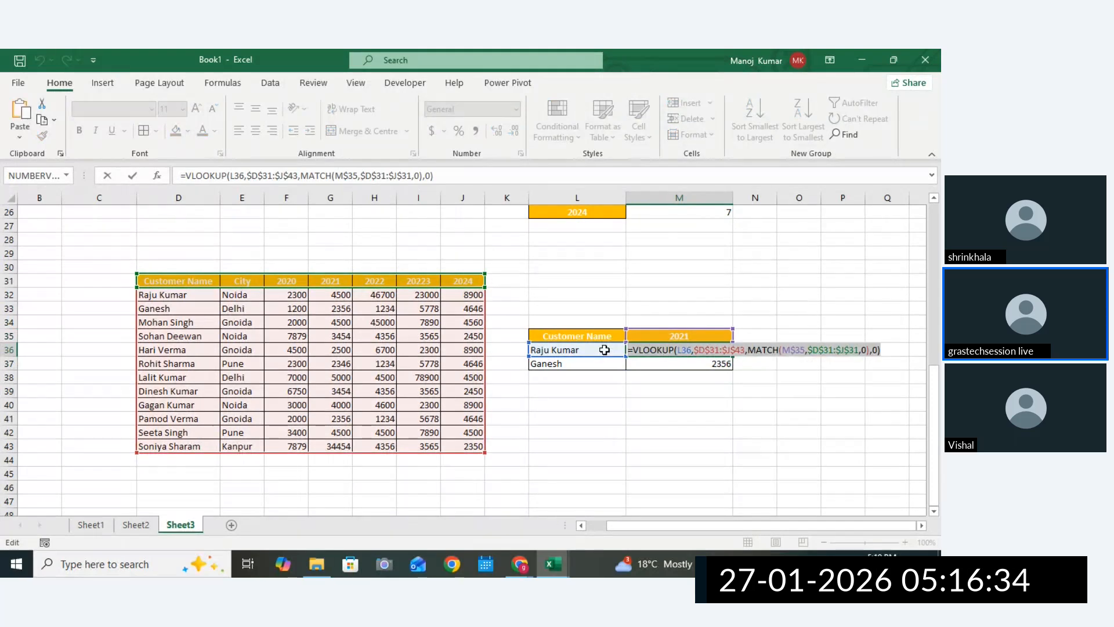
key("Return")
double_click(794, 350)
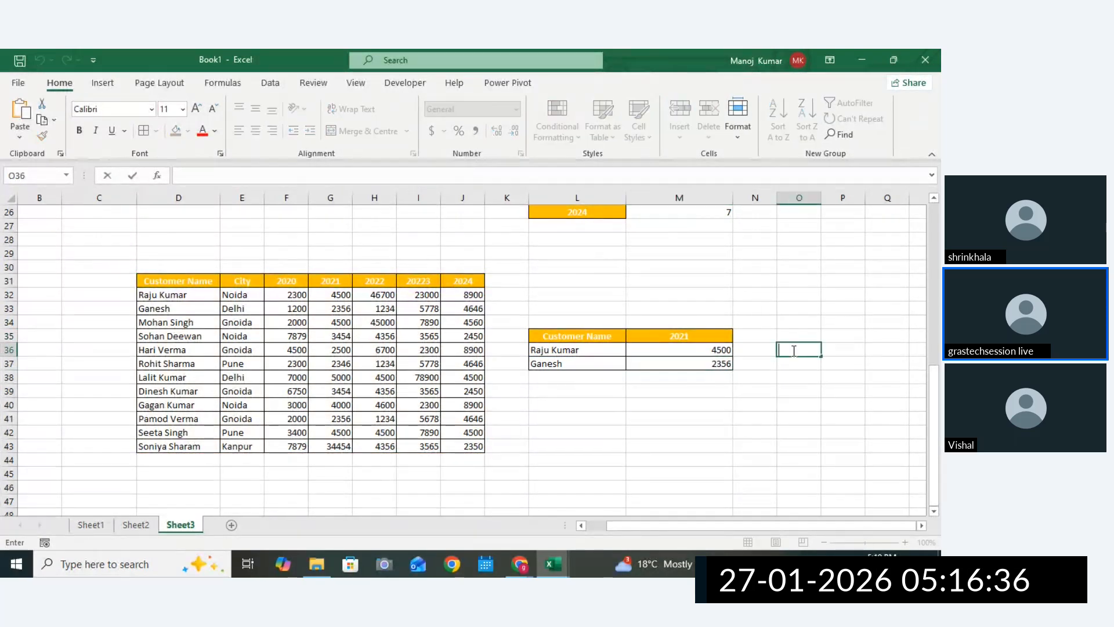
type(",")
key("ctrl+v")
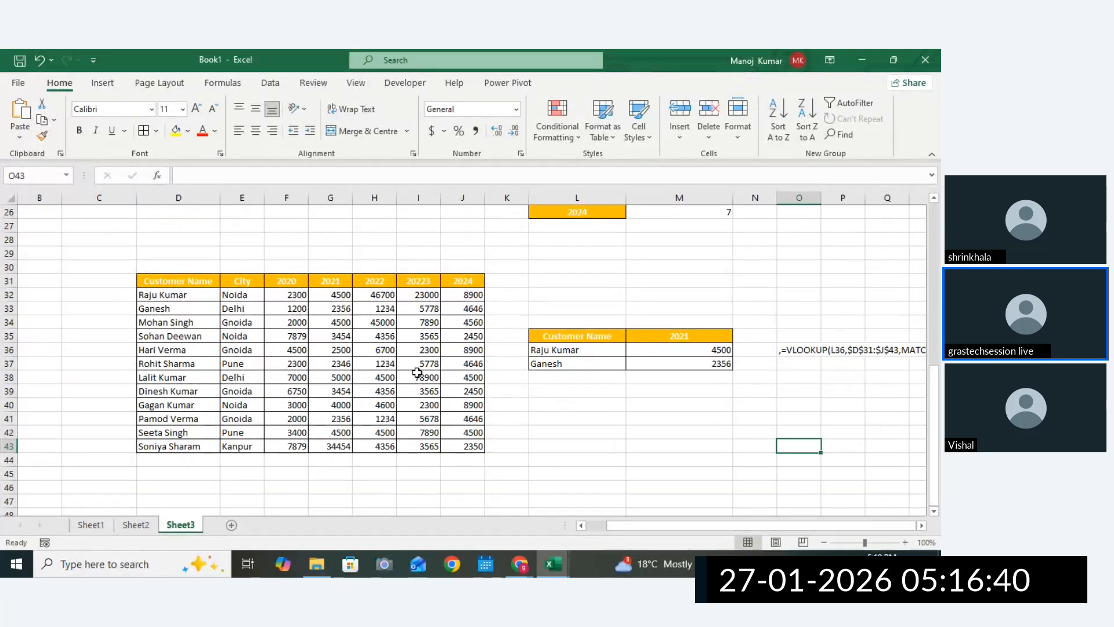
Copy the horizontal customer table C21:O27 from Sheet2 and paste it into Sheet3 at D47.
left_click(137, 525)
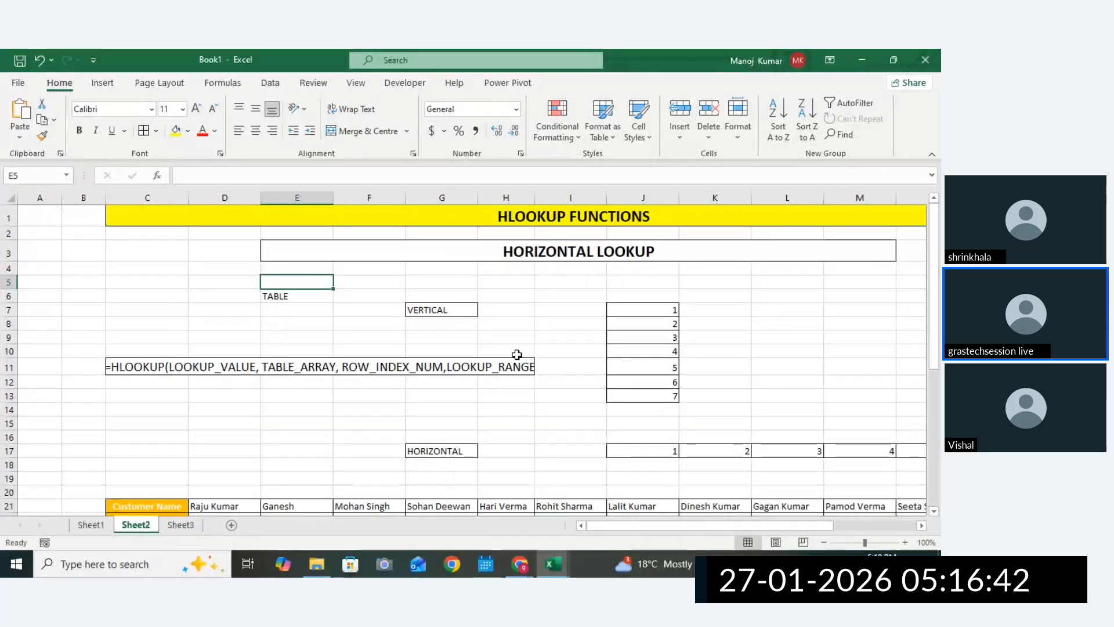
scroll(935, 307, "down", 6)
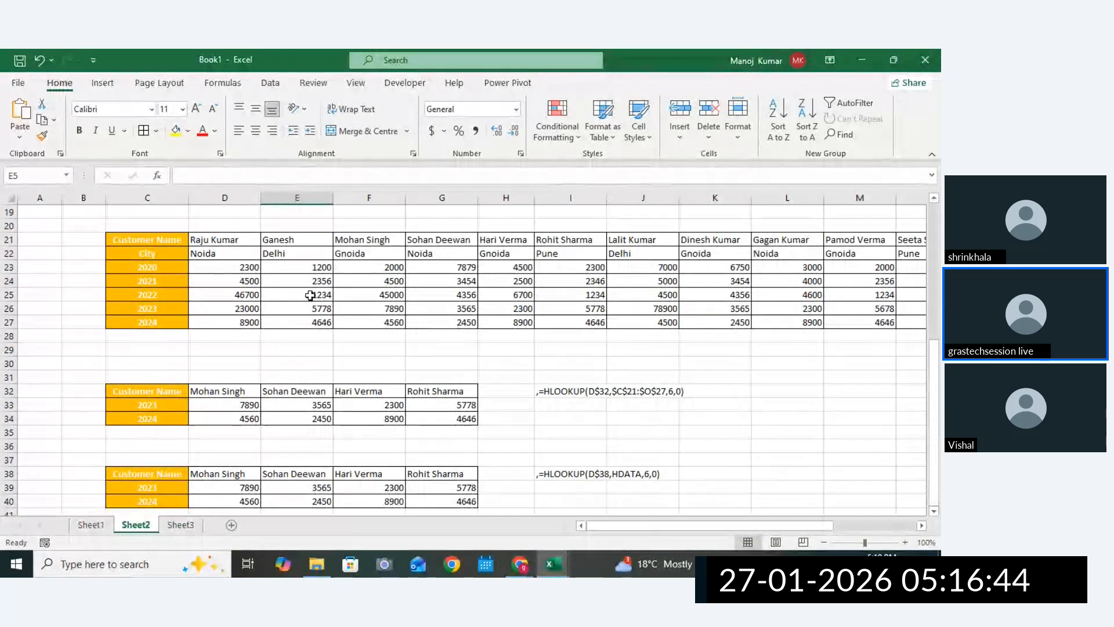
left_click_drag(149, 243, 768, 322)
key("ctrl+c")
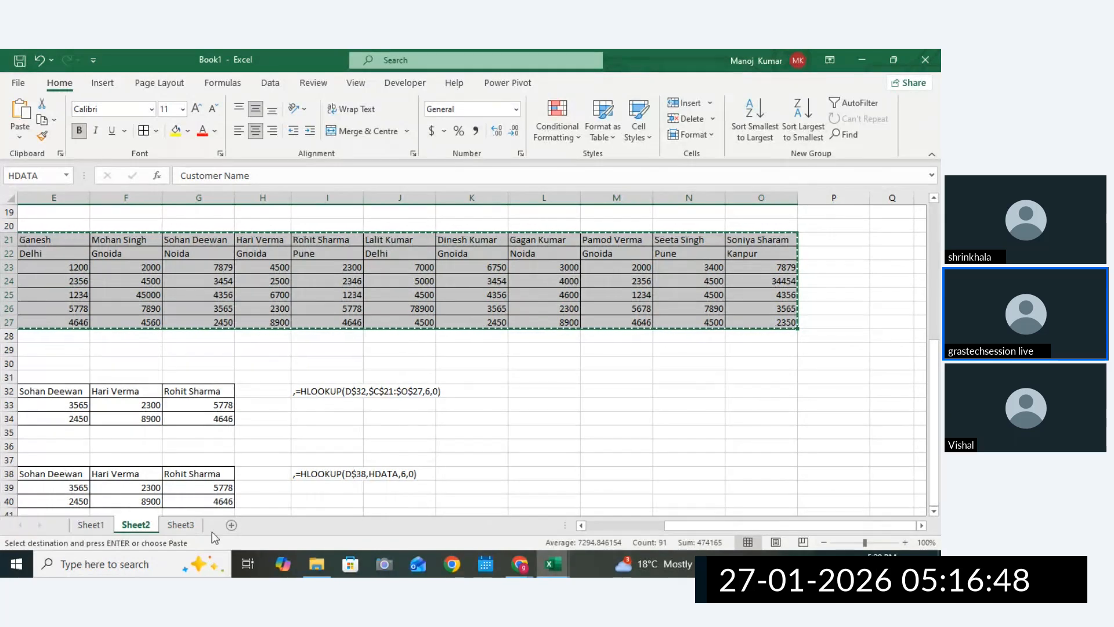
left_click(190, 526)
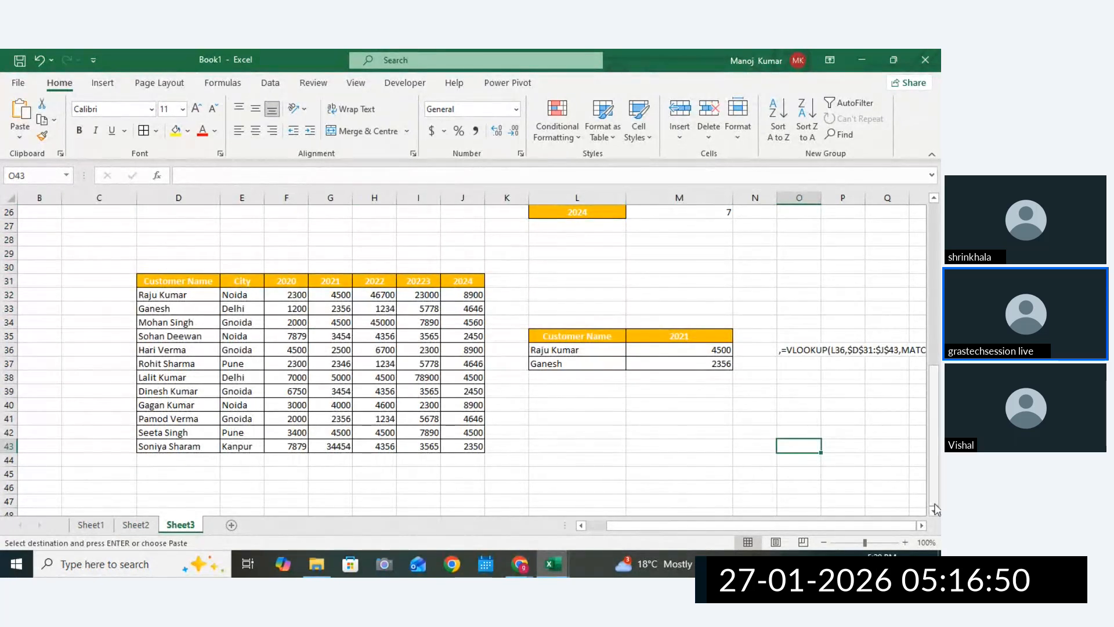
scroll(935, 512, "down", 1)
scroll(936, 512, "down", 5)
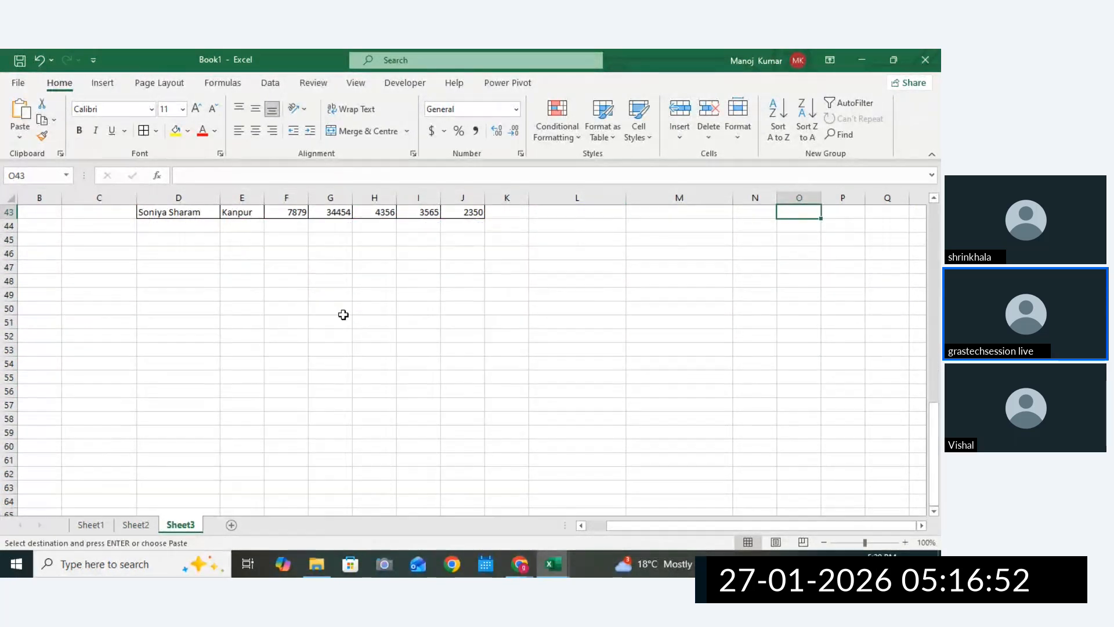
left_click(171, 268)
key("ctrl+v")
left_click(587, 429)
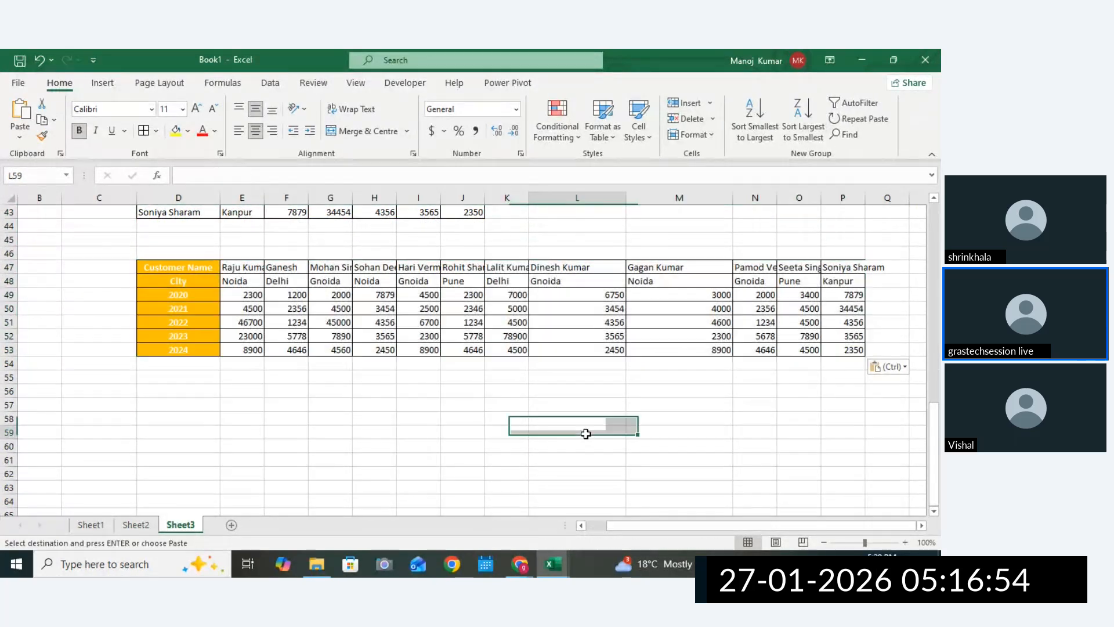
Copy the Customer Name and City label cells to D57:D58 and clear the City text from D58.
left_click(200, 416)
left_click_drag(185, 273, 181, 346)
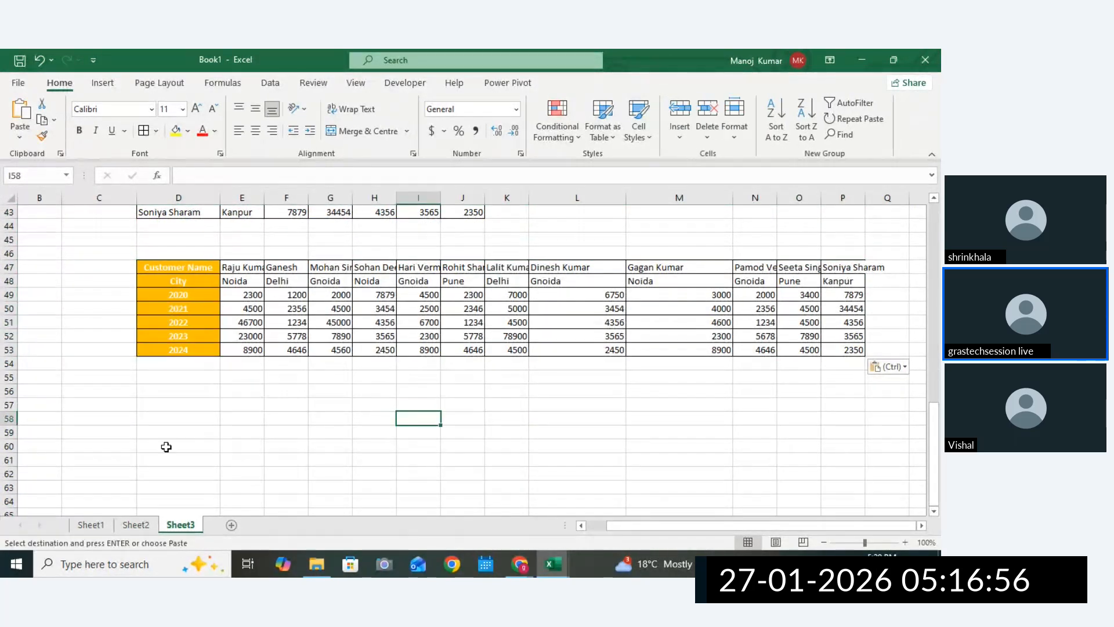
left_click(166, 400)
left_click_drag(177, 267, 177, 272)
key("ctrl+c")
left_click(186, 401)
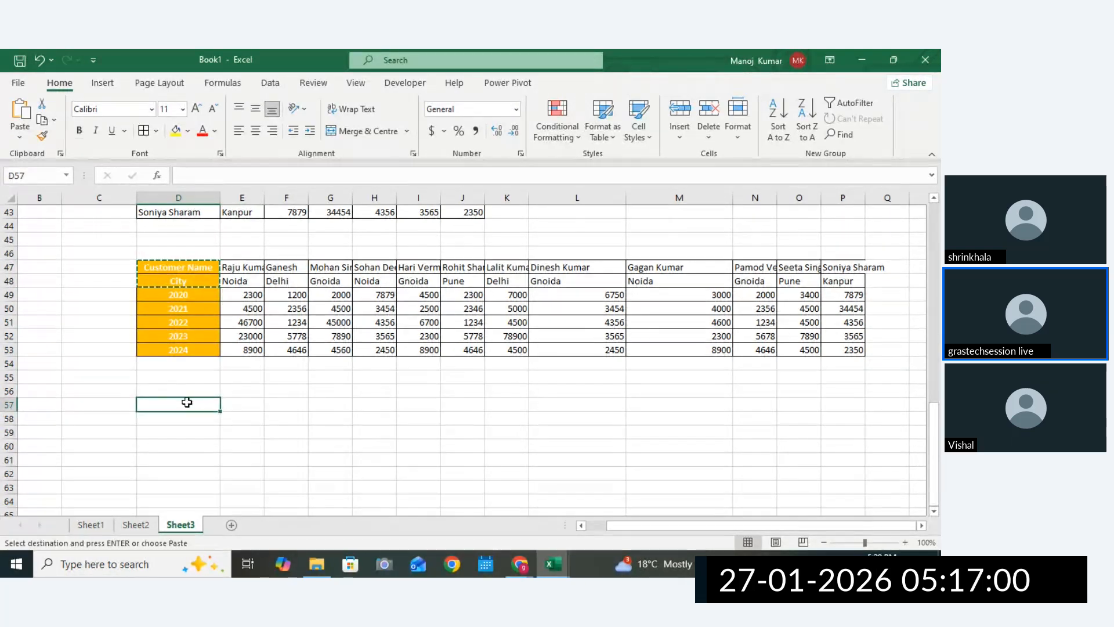
key("ctrl+v")
left_click(188, 444)
left_click(186, 417)
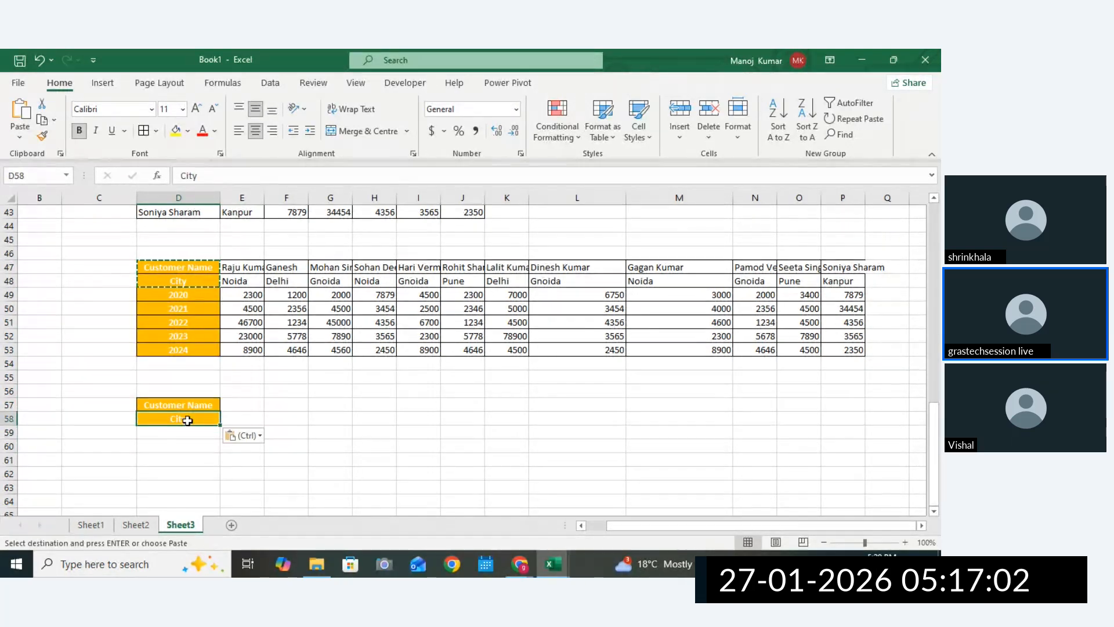
key("Delete")
Copy the 2022 and 2023 labels from D51:D52 into D58:D59.
left_click_drag(194, 326, 189, 339)
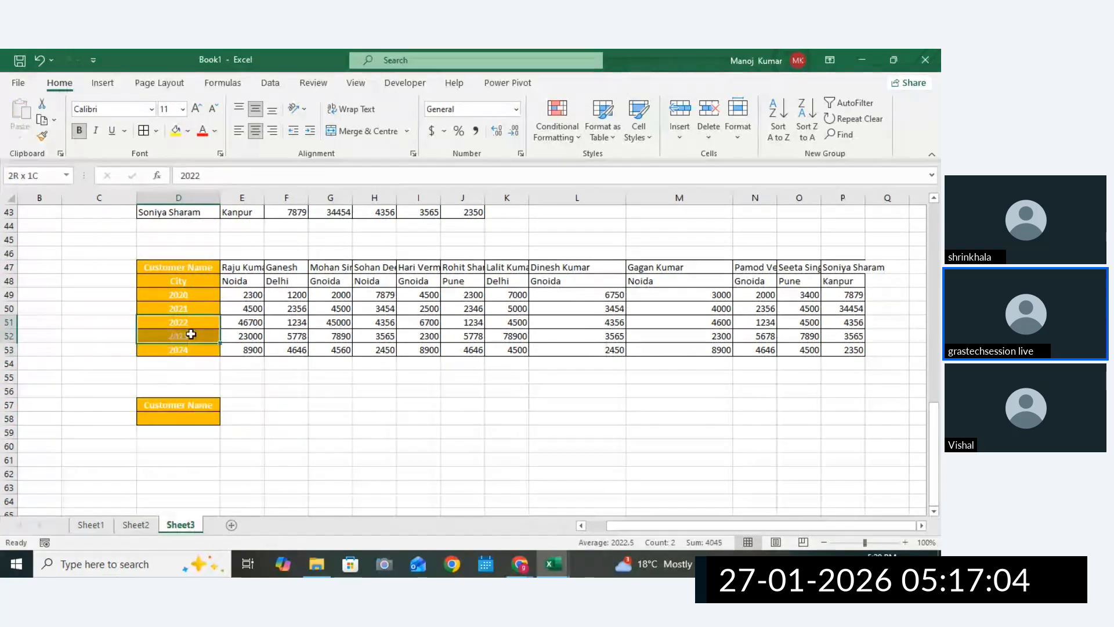
key("ctrl+c")
left_click(179, 418)
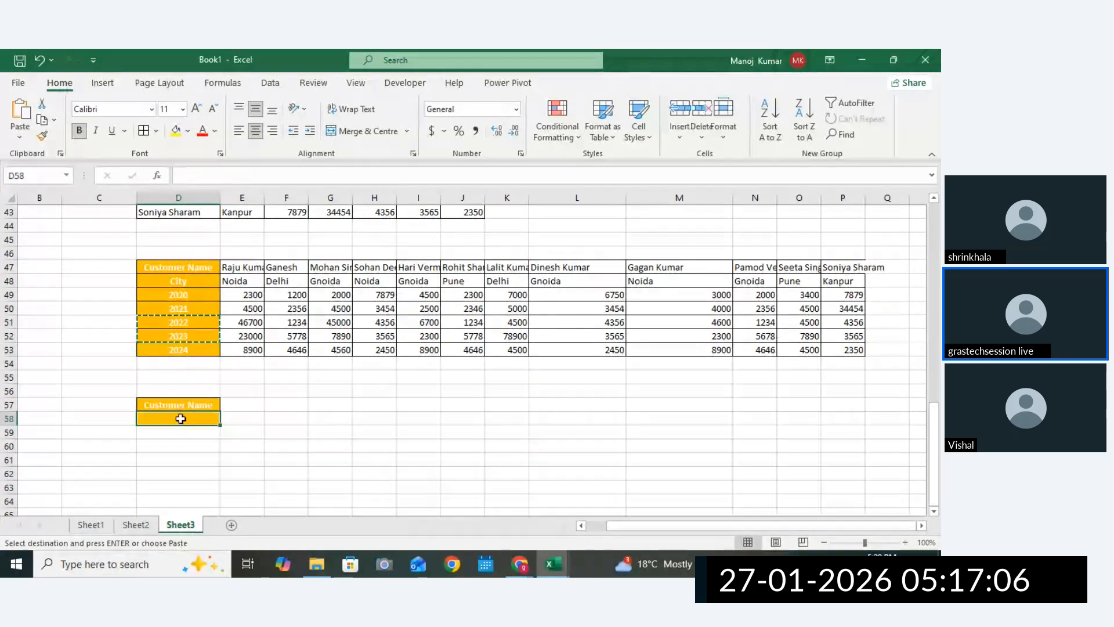
key("ctrl+v")
left_click(340, 400)
Copy the two customer names in K47:L47 into E57:F57 as the lookup headers.
left_click_drag(300, 269, 560, 267)
left_click(551, 265)
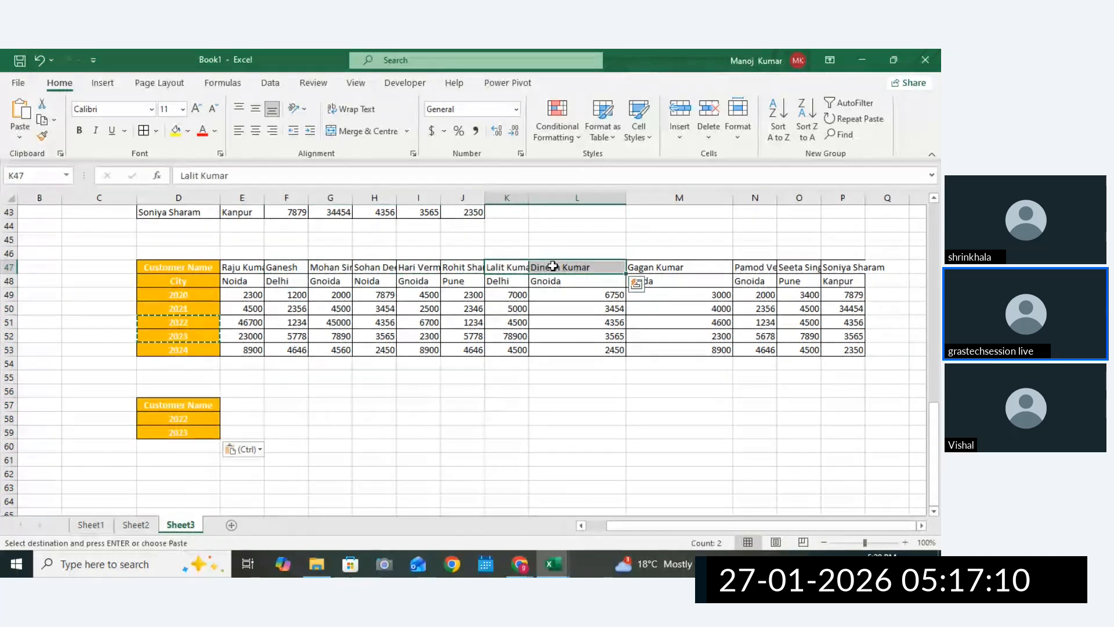
key("ctrl+c")
left_click(257, 401)
key("ctrl+v")
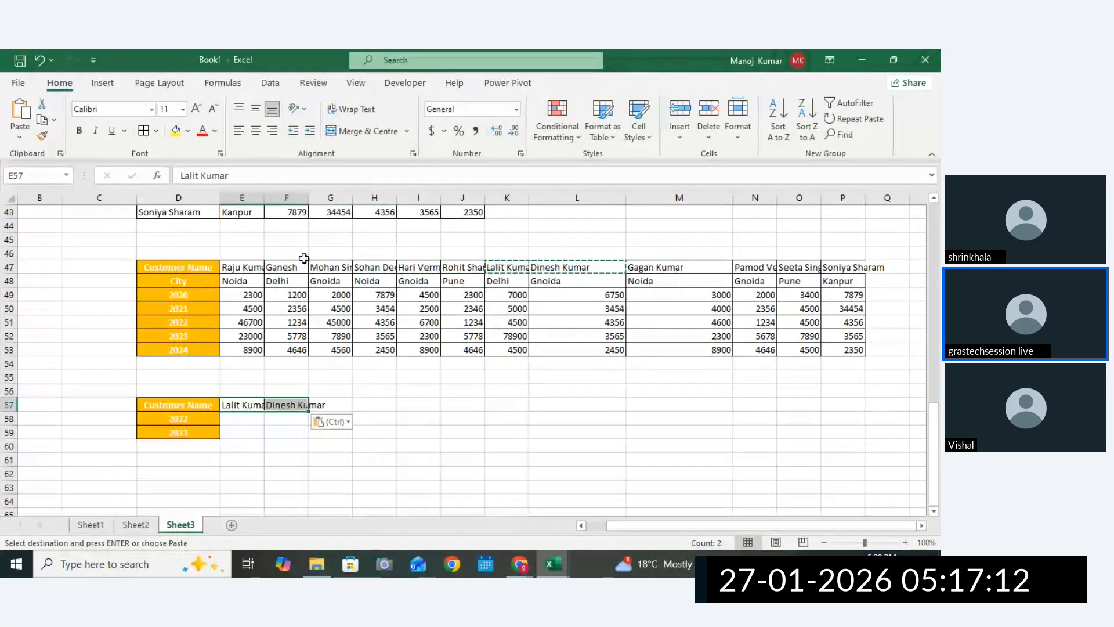
Widen columns E and F so the customer names fit.
left_click_drag(264, 198, 455, 202)
left_click(405, 199)
left_click(451, 459)
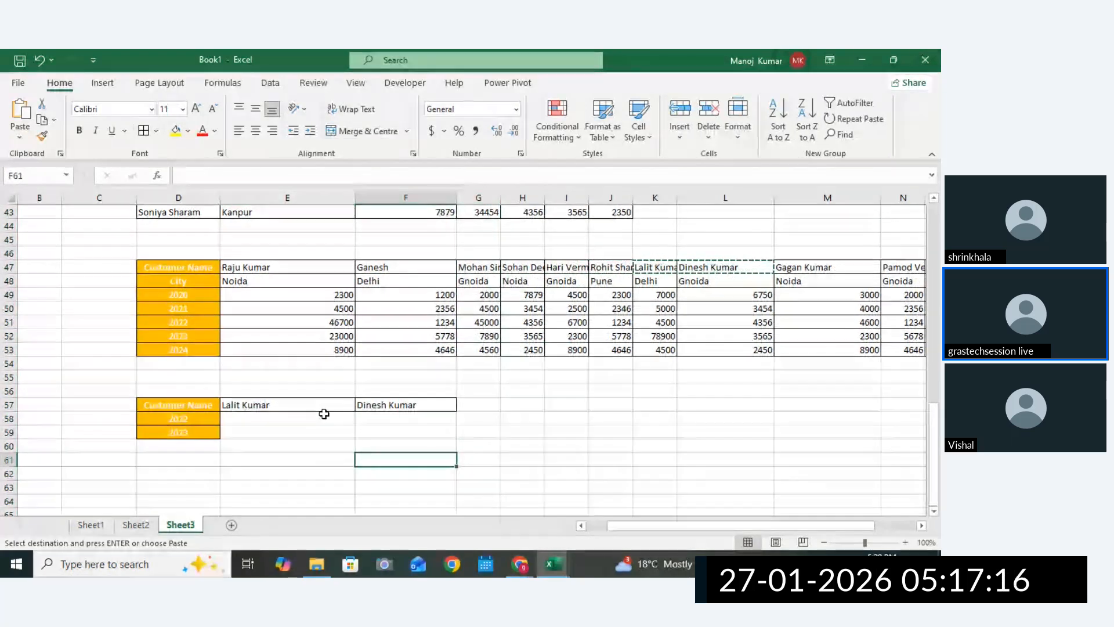
Name the horizontal table range D47:P53 as HDATA1.
left_click_drag(180, 271, 795, 348)
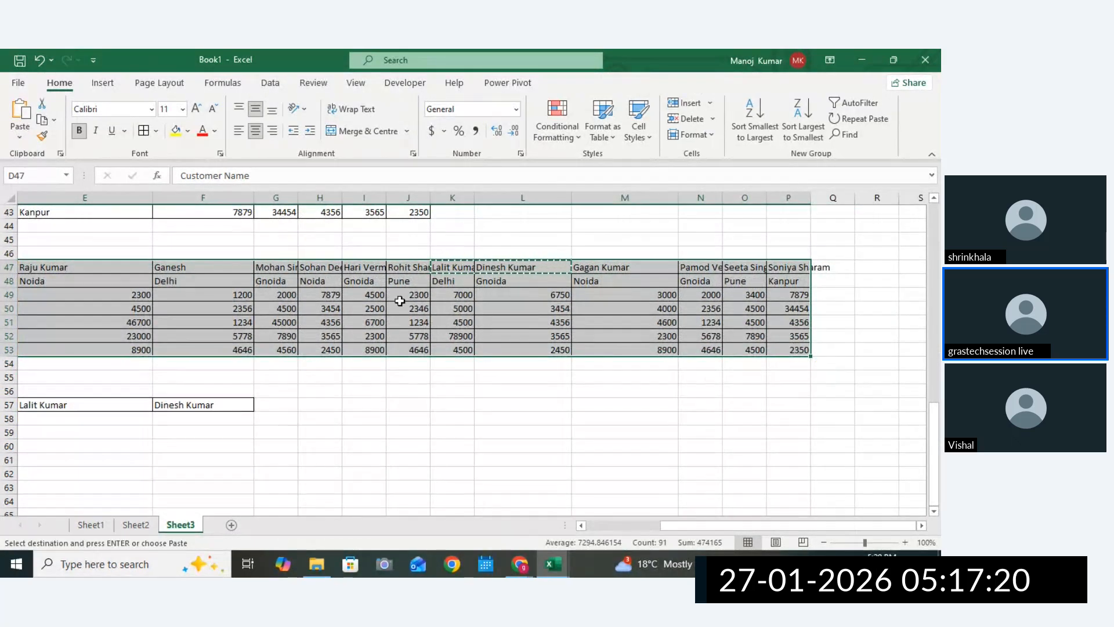
left_click(46, 175)
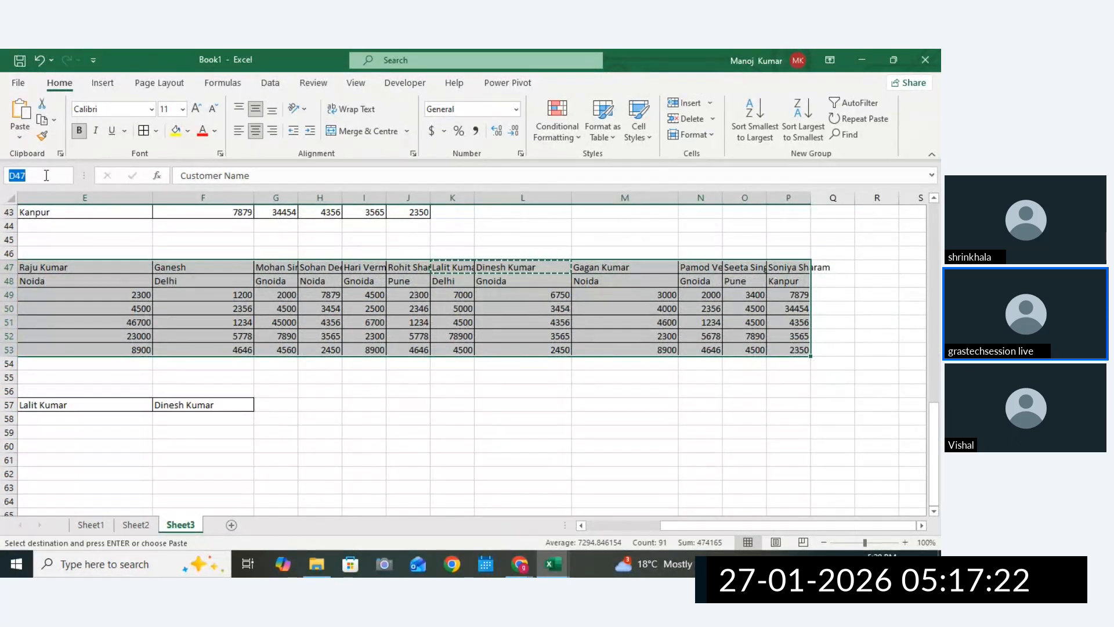
type("HDATA1")
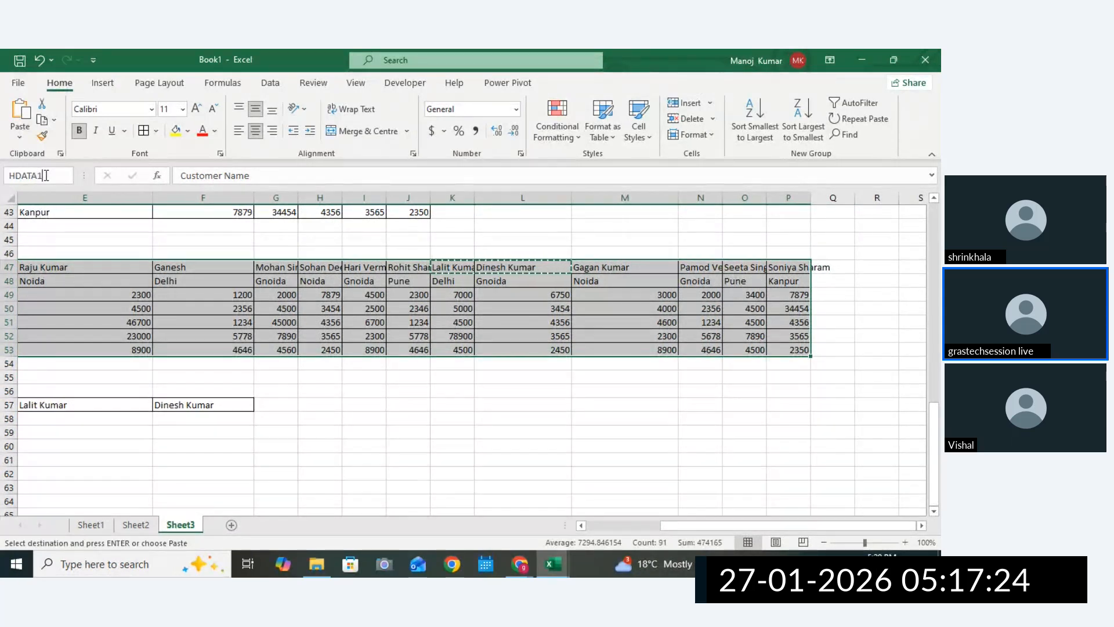
key("Return")
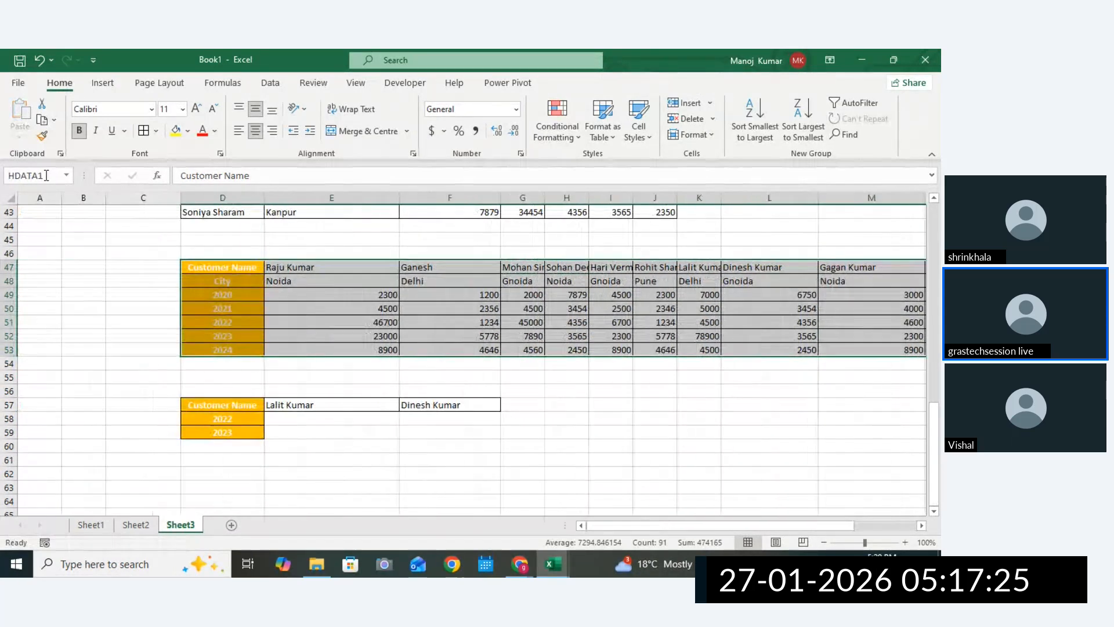
Begin an HLOOKUP formula in E58 with E57 as the lookup value and HDATA1 as the table array.
left_click(291, 417)
type("=")
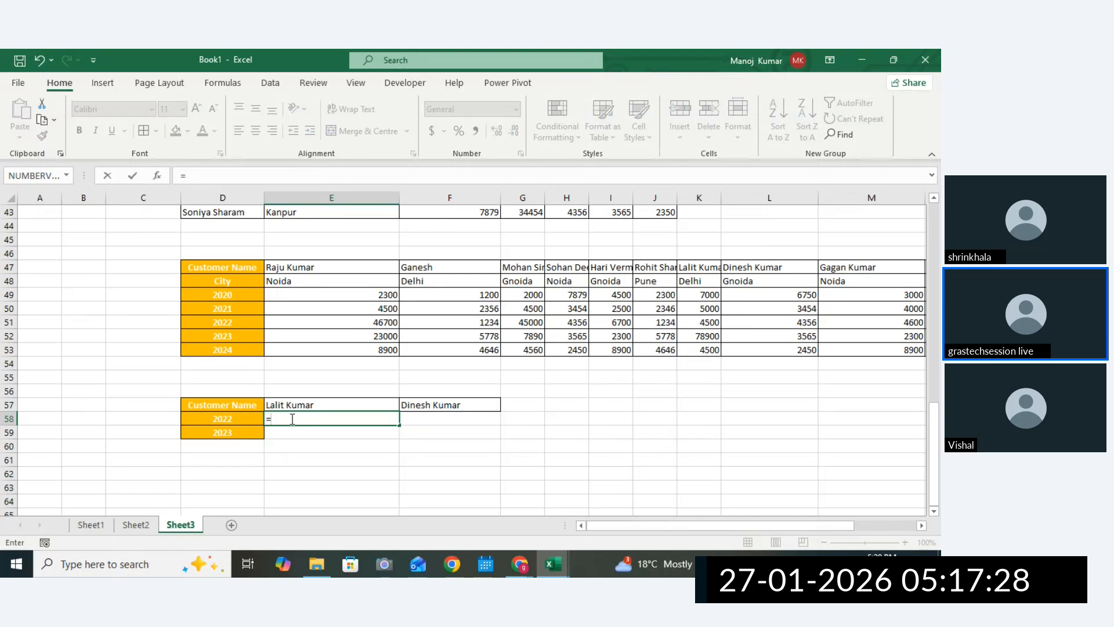
type("V")
key("BackSpace")
type("H")
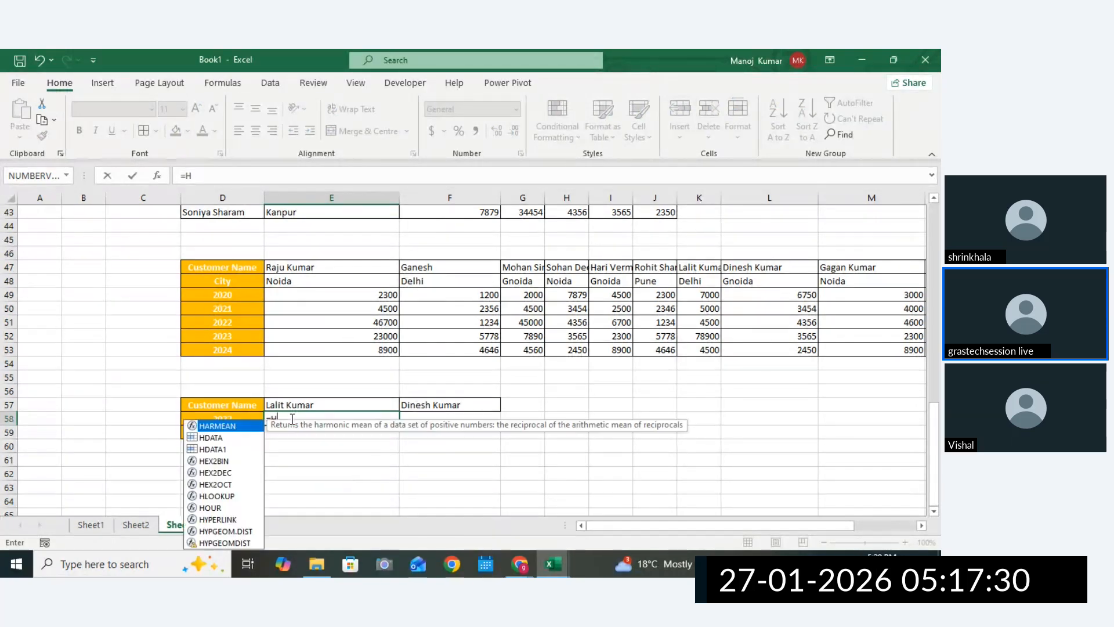
double_click(215, 497)
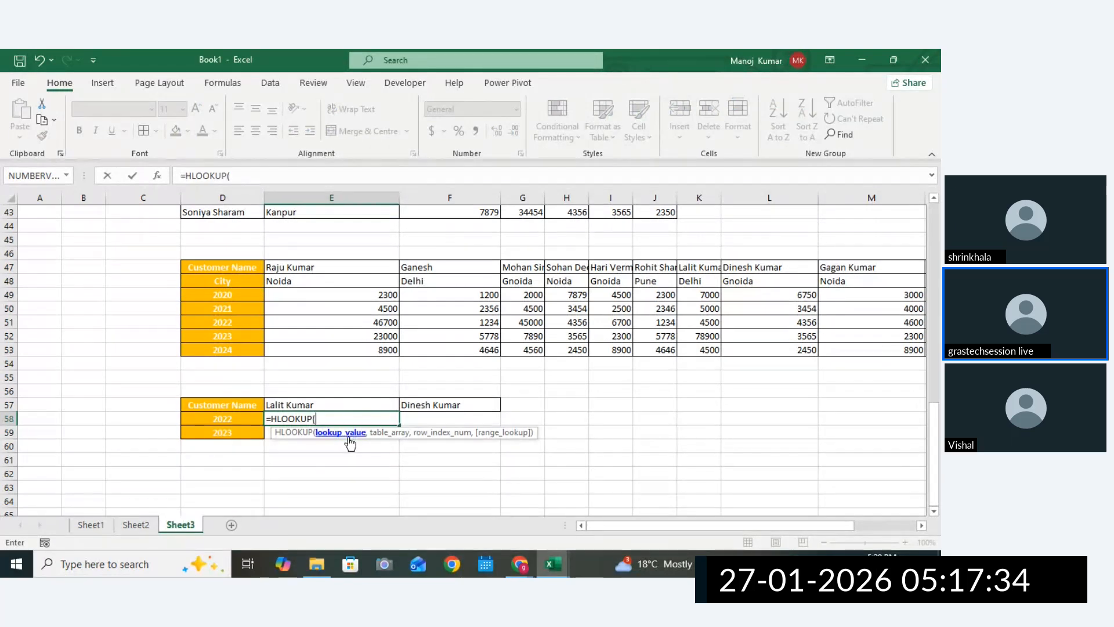
left_click(313, 406)
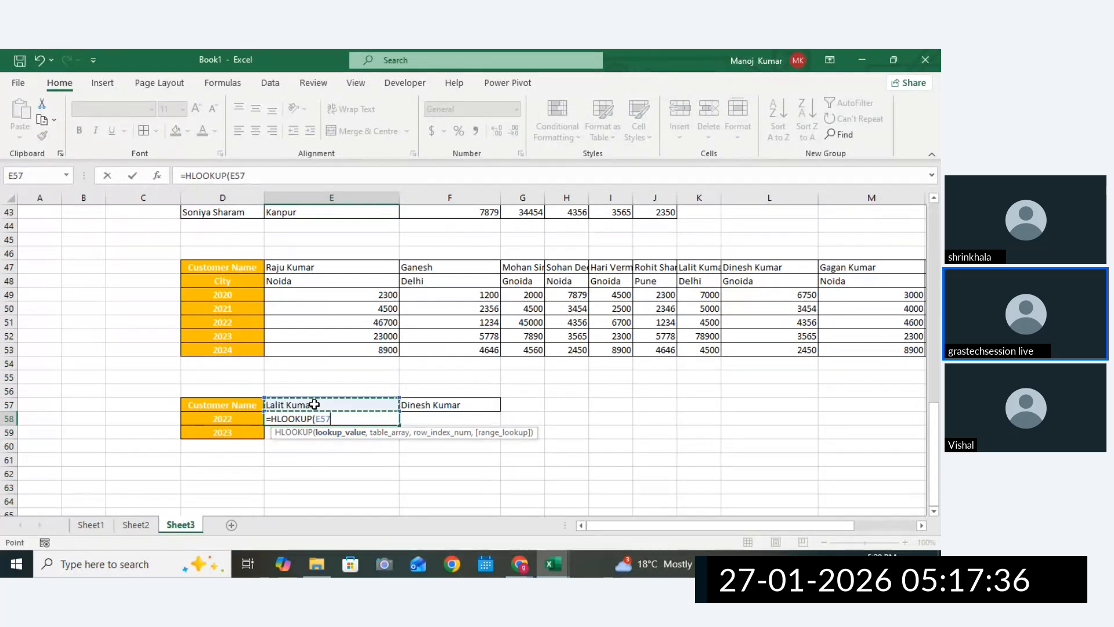
type(",")
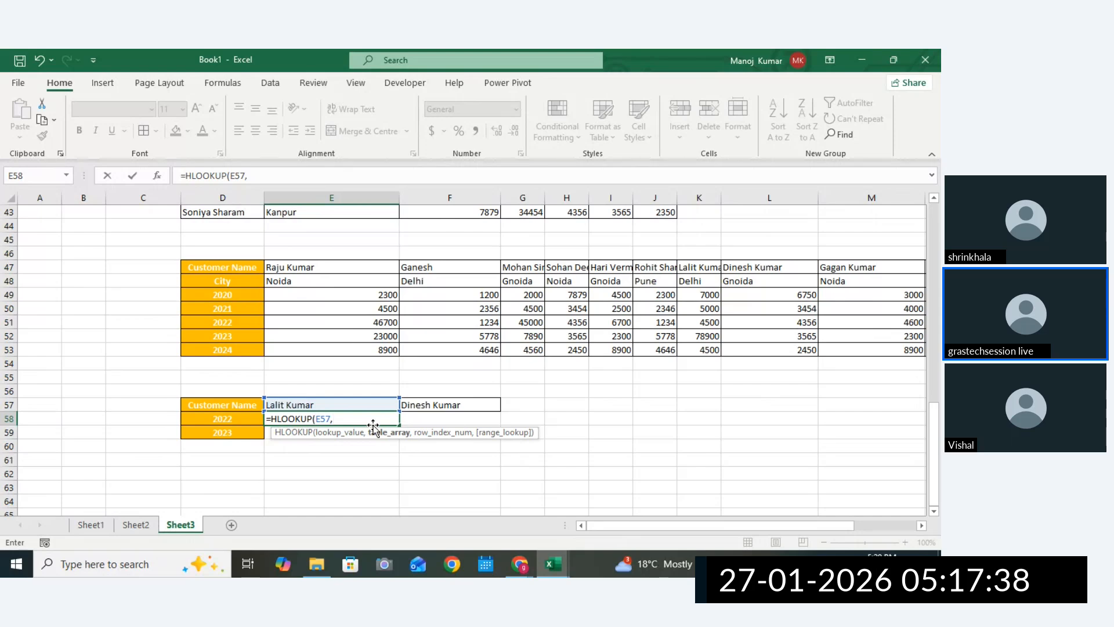
type("HDA")
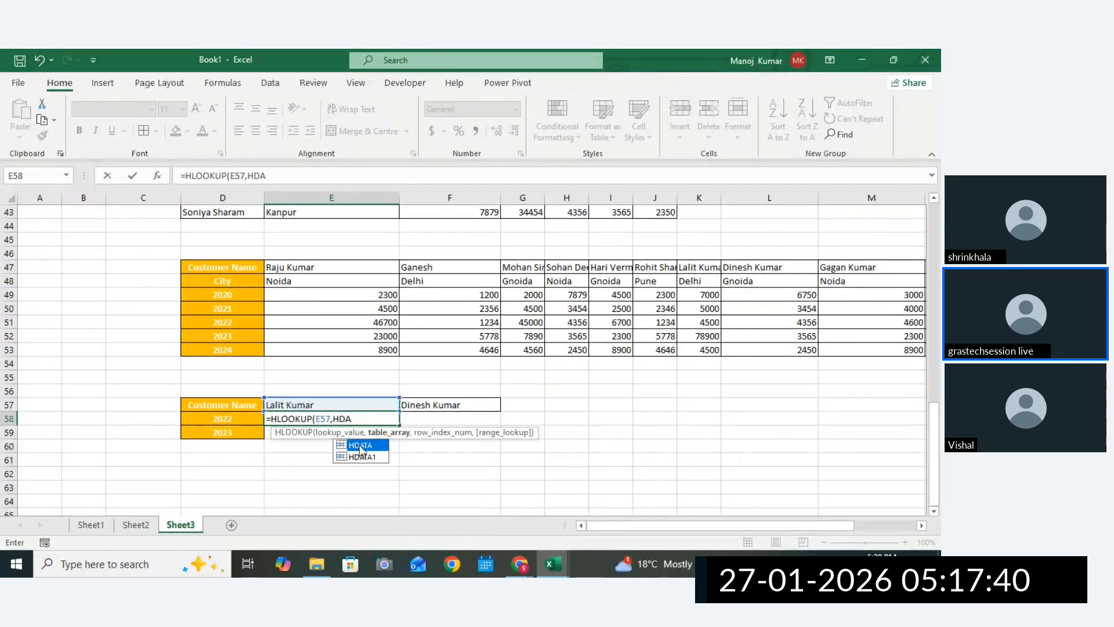
double_click(362, 457)
type(",")
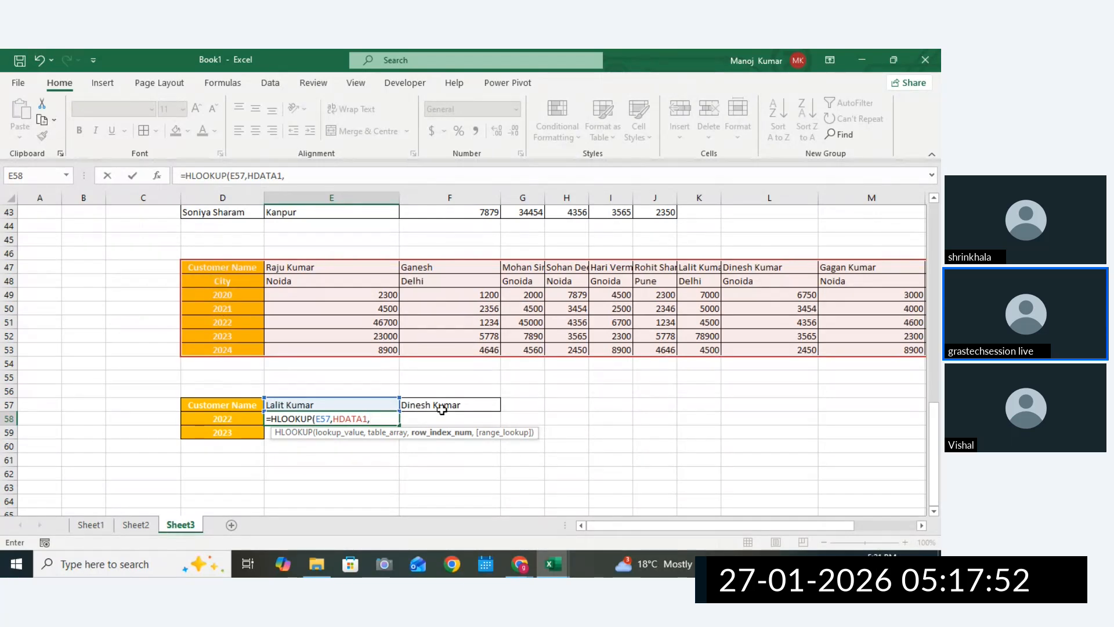
Complete the HLOOKUP with MATCH(D58,D47:D53,0) as the row index and 0 for exact match, and enter the formula.
type("MATHC")
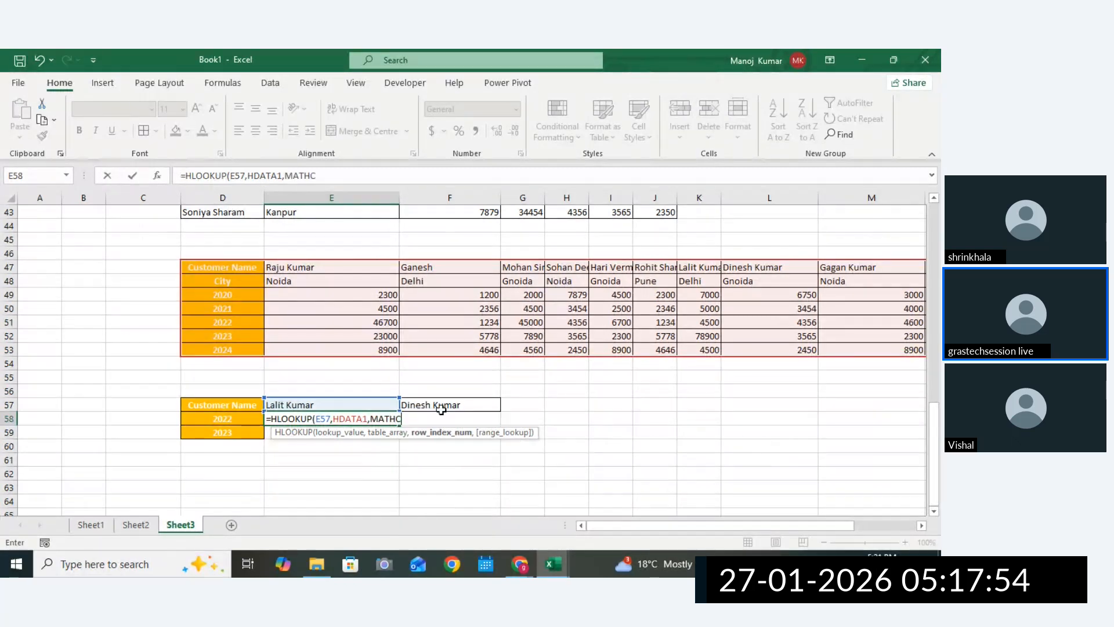
key("BackSpace")
key("BackSpace")
type("CH")
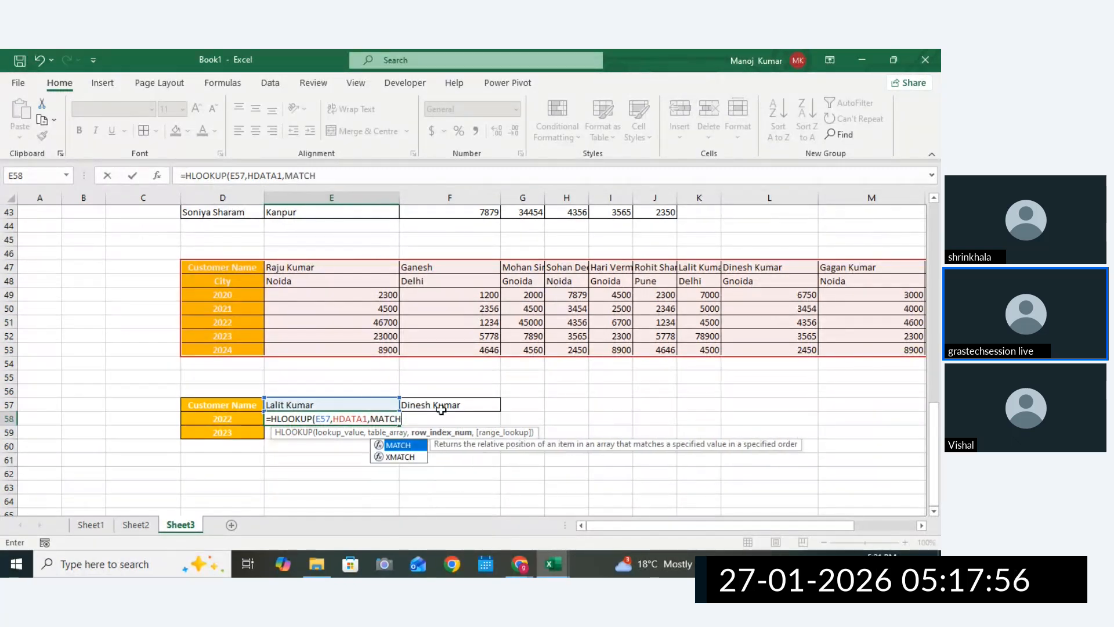
type("(")
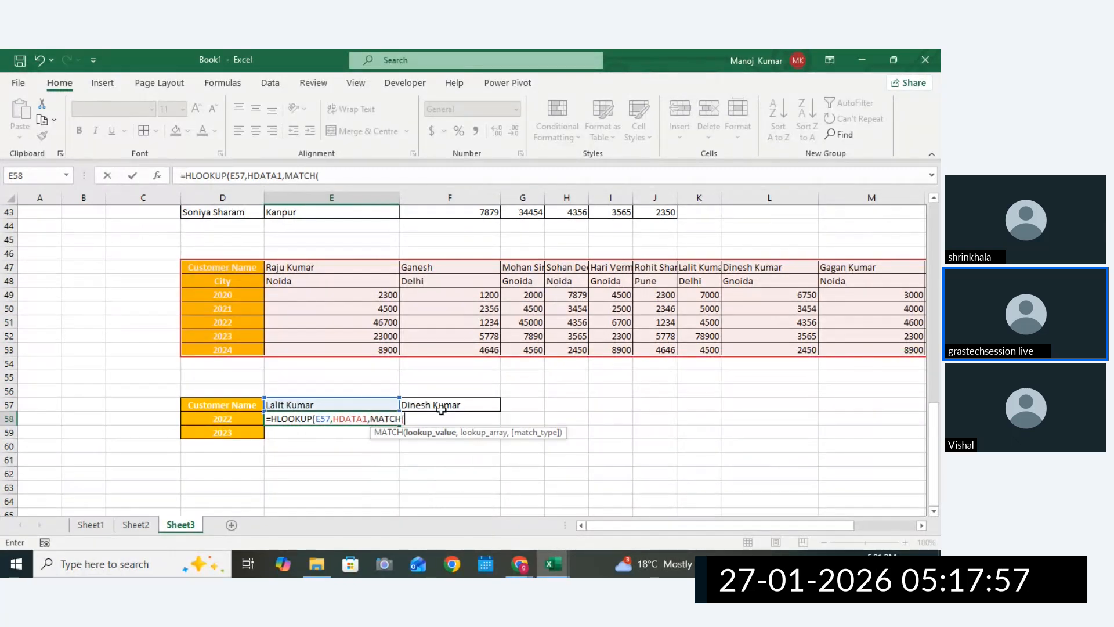
left_click(235, 423)
type(",")
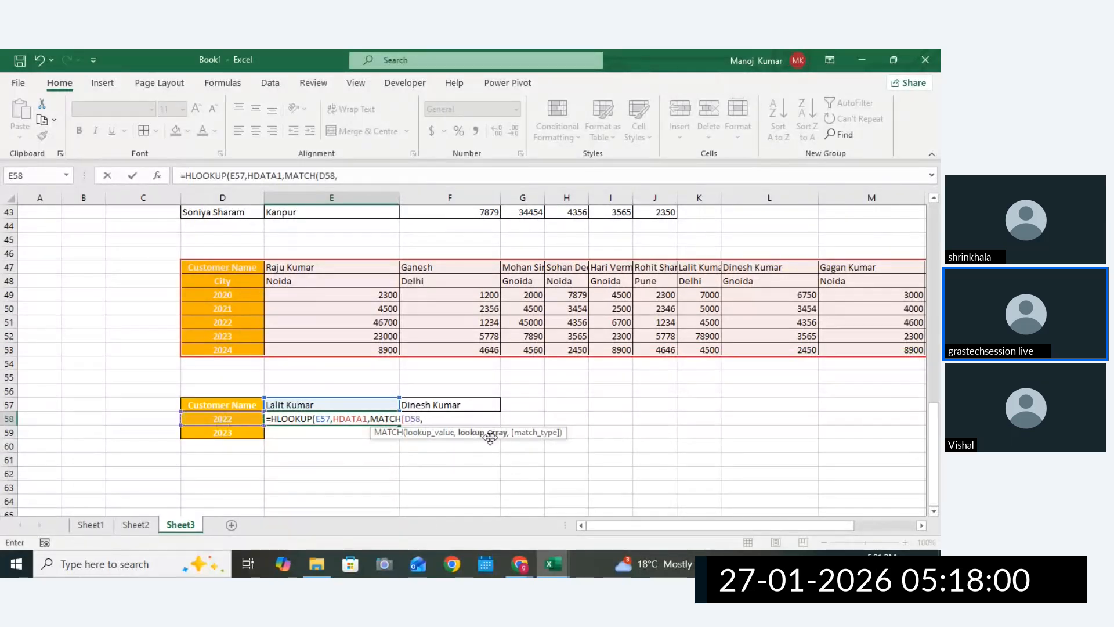
left_click_drag(229, 271, 230, 348)
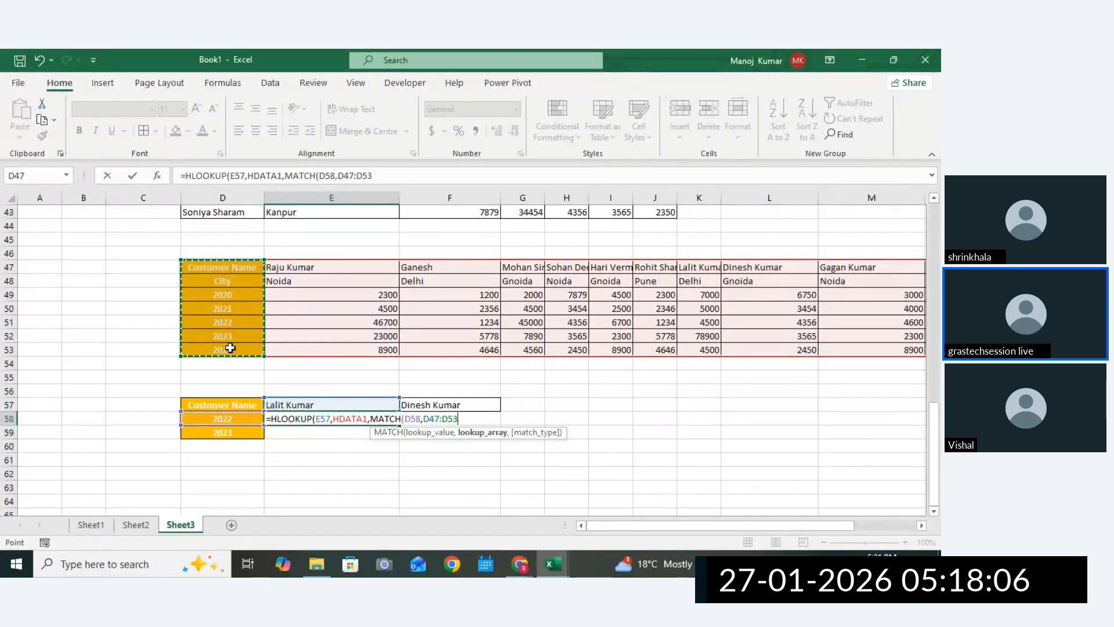
type(",0")
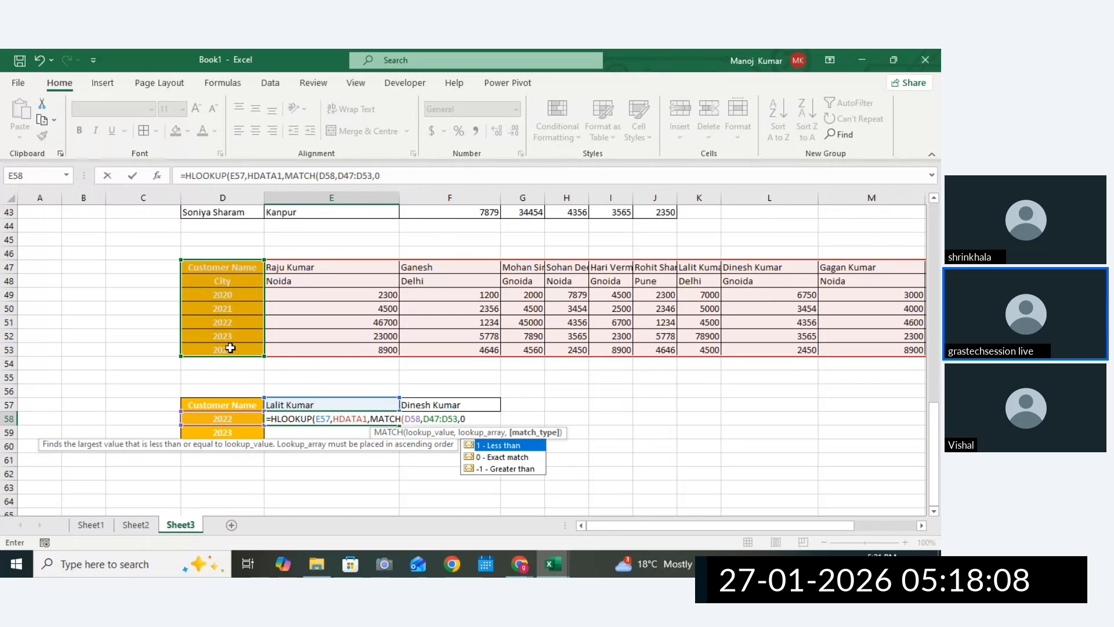
type("),),0)")
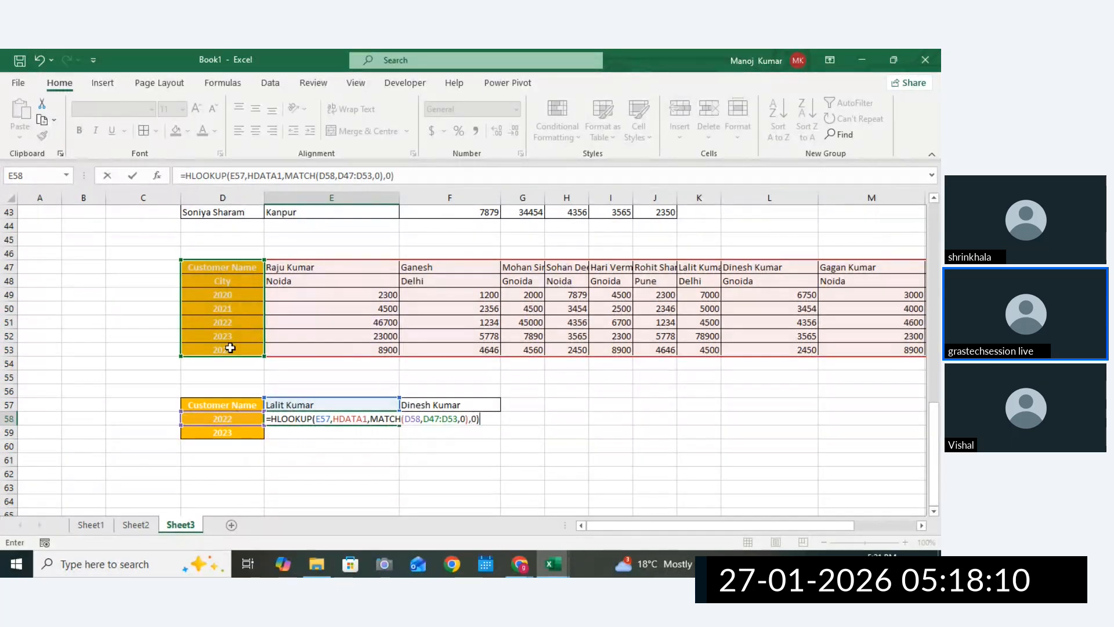
key("Return")
Check the E58 result against the first lookup customer's 2022 value in the horizontal table and review its formula.
left_click(305, 417)
left_click(325, 401)
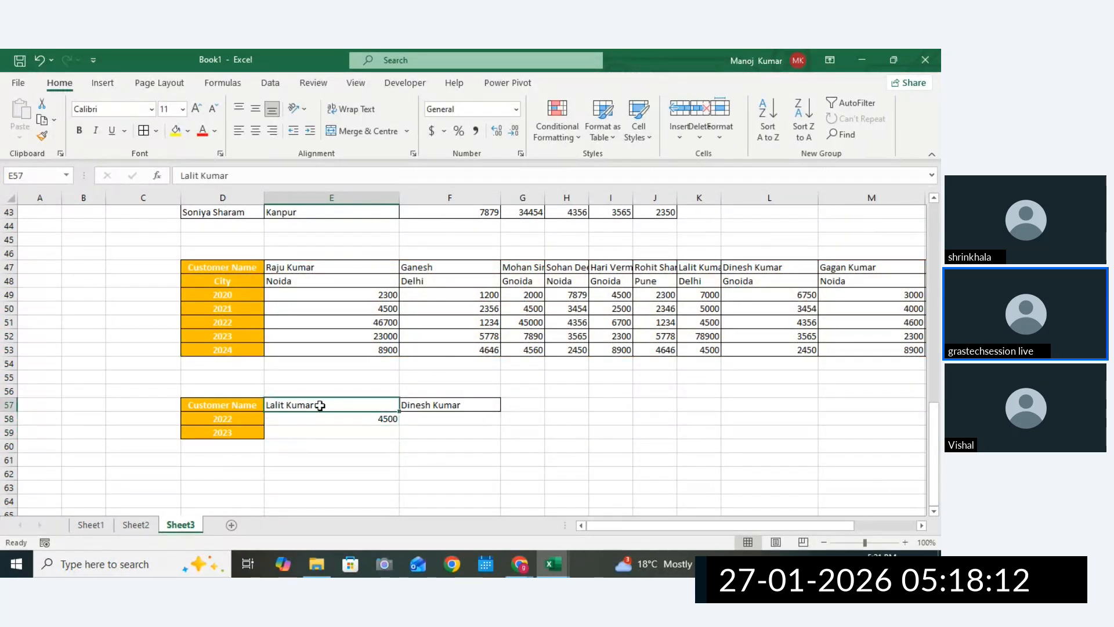
left_click(604, 269)
left_click(685, 266)
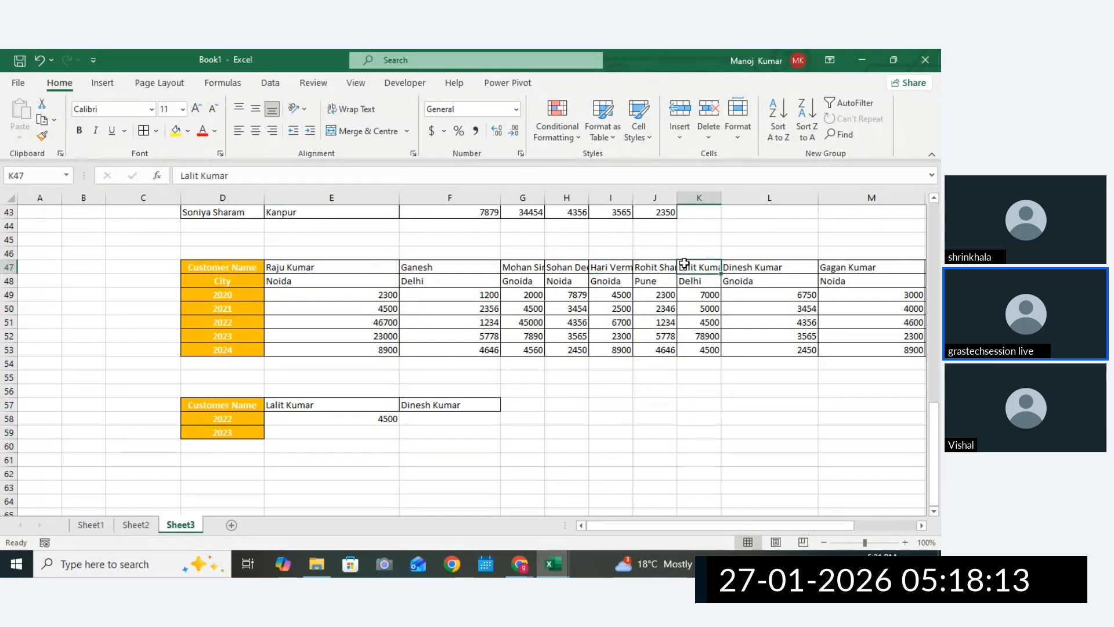
left_click(702, 311)
left_click(200, 324)
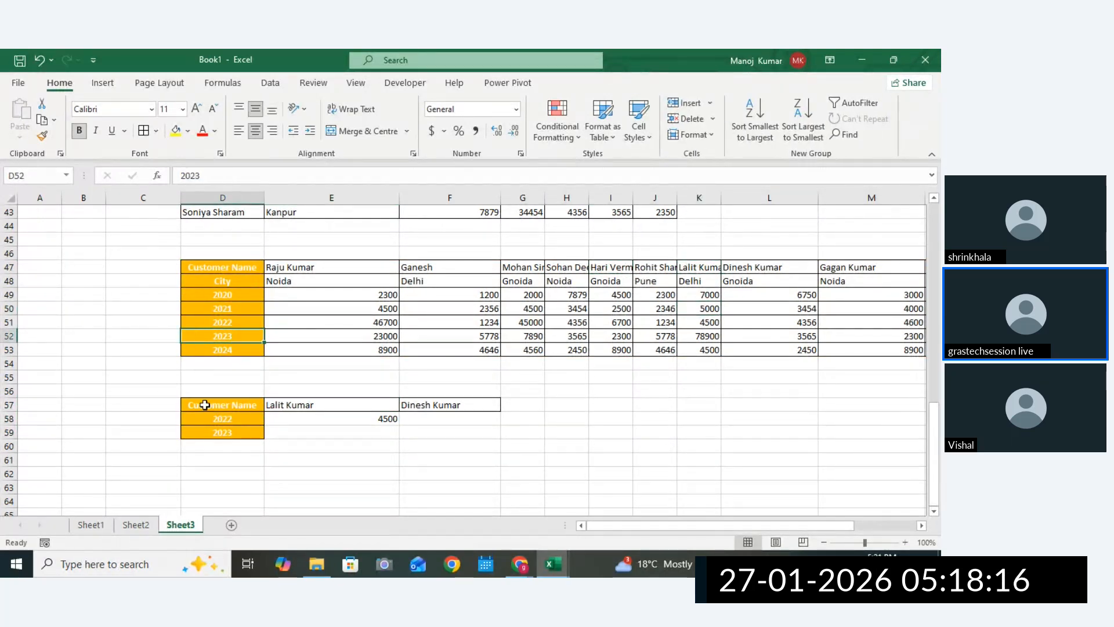
left_click_drag(215, 417, 214, 390)
left_click_drag(231, 320, 706, 323)
left_click(699, 325)
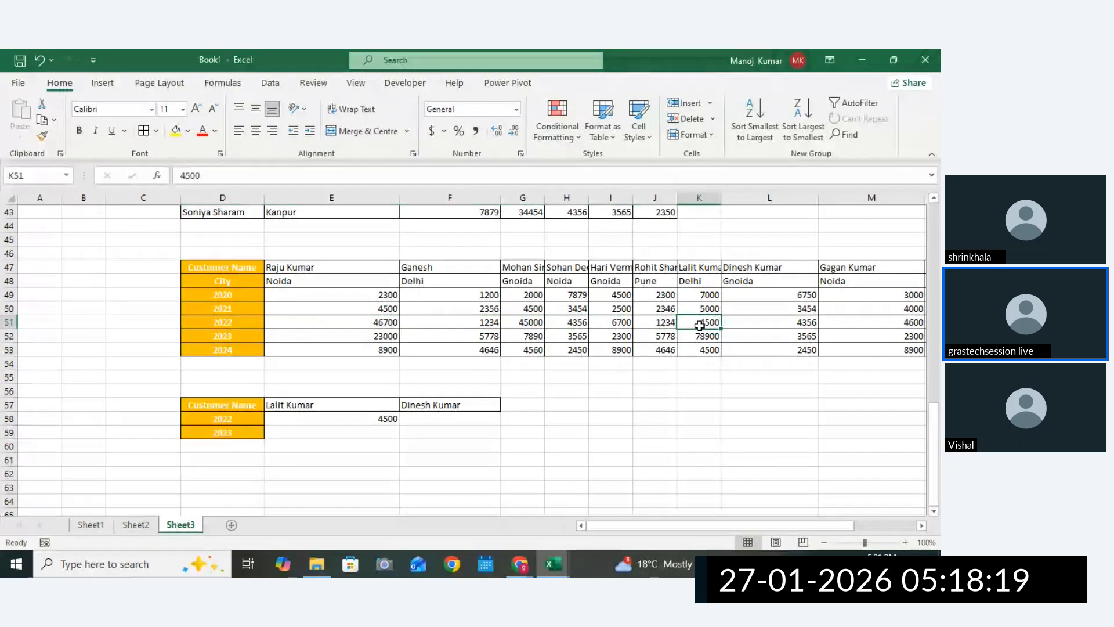
left_click(342, 422)
key("F2")
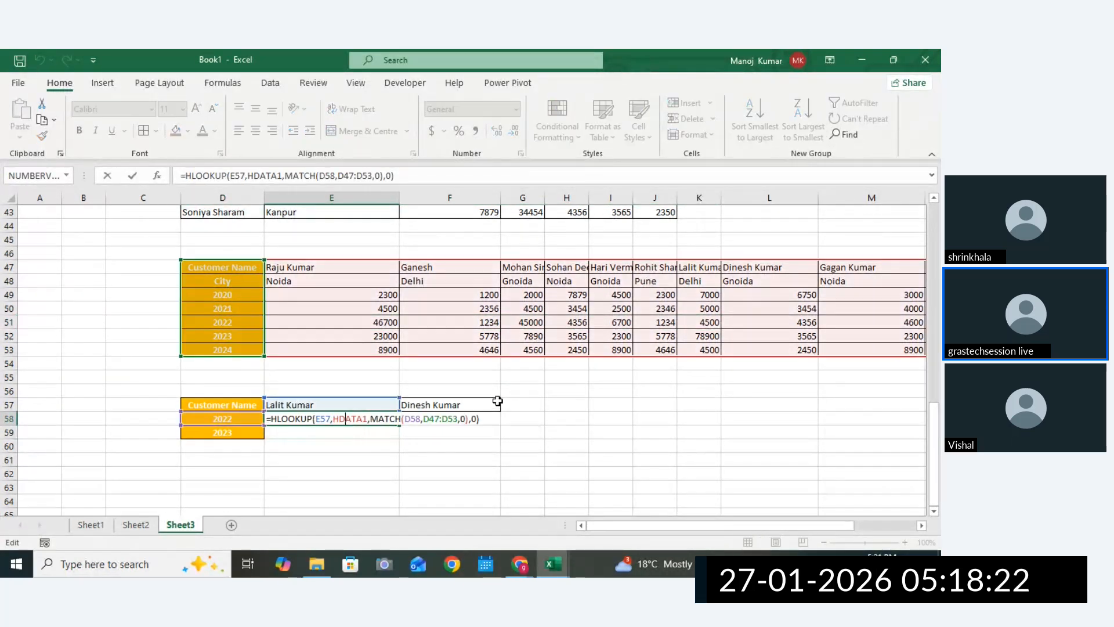
key("Return")
Copy the 2023 label from D59 into D58 and compare the E58 result with K52.
left_click(236, 430)
key("ctrl+c")
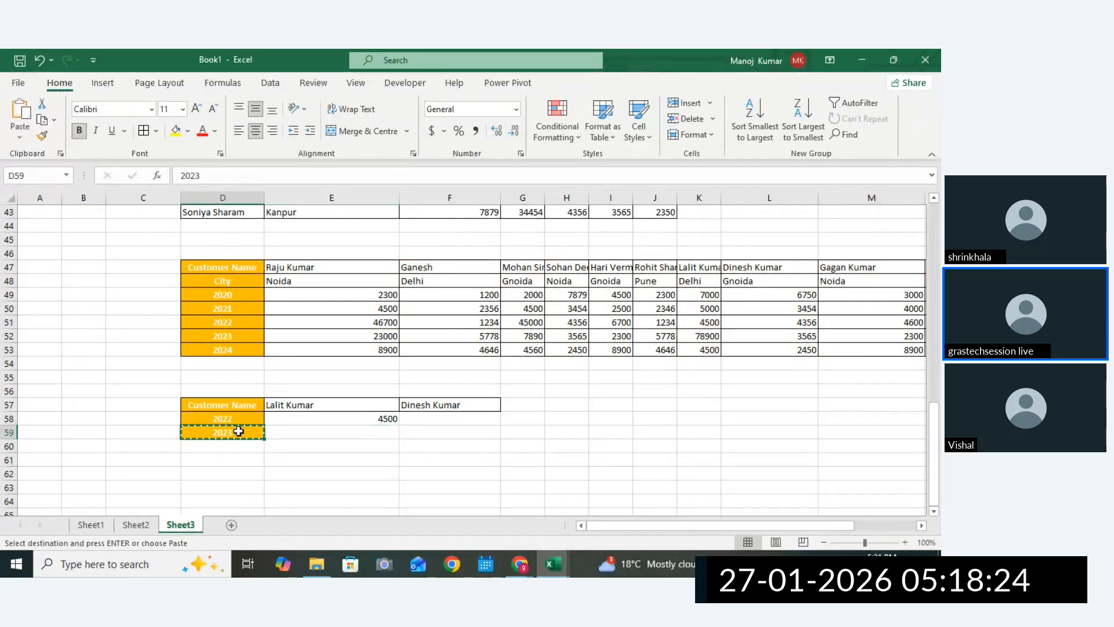
left_click(230, 418)
key("ctrl+v")
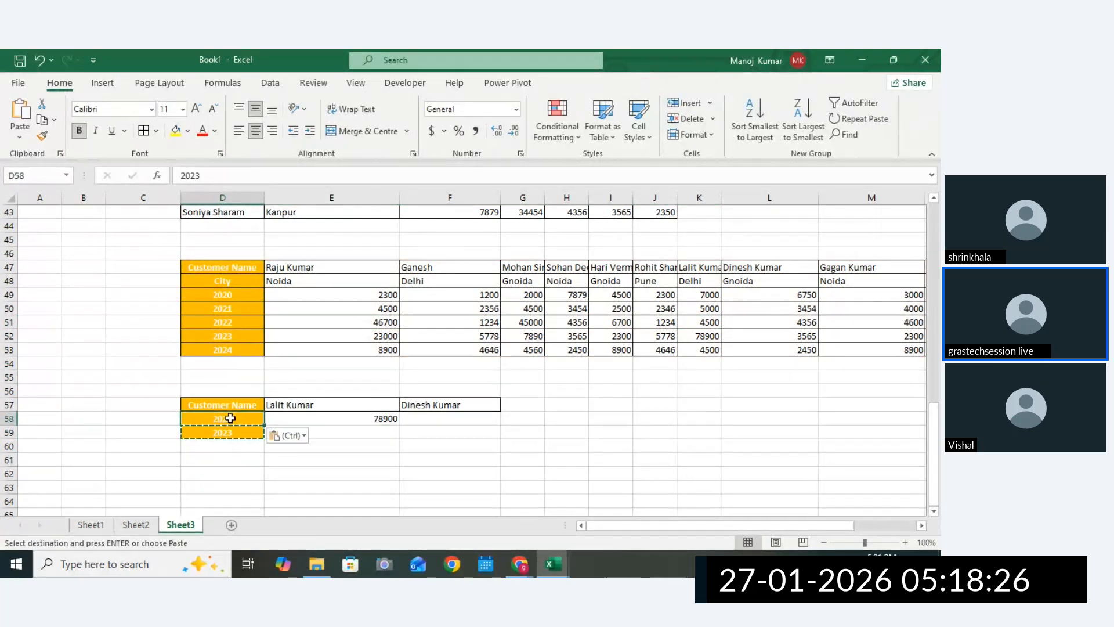
left_click(373, 418)
left_click(705, 333)
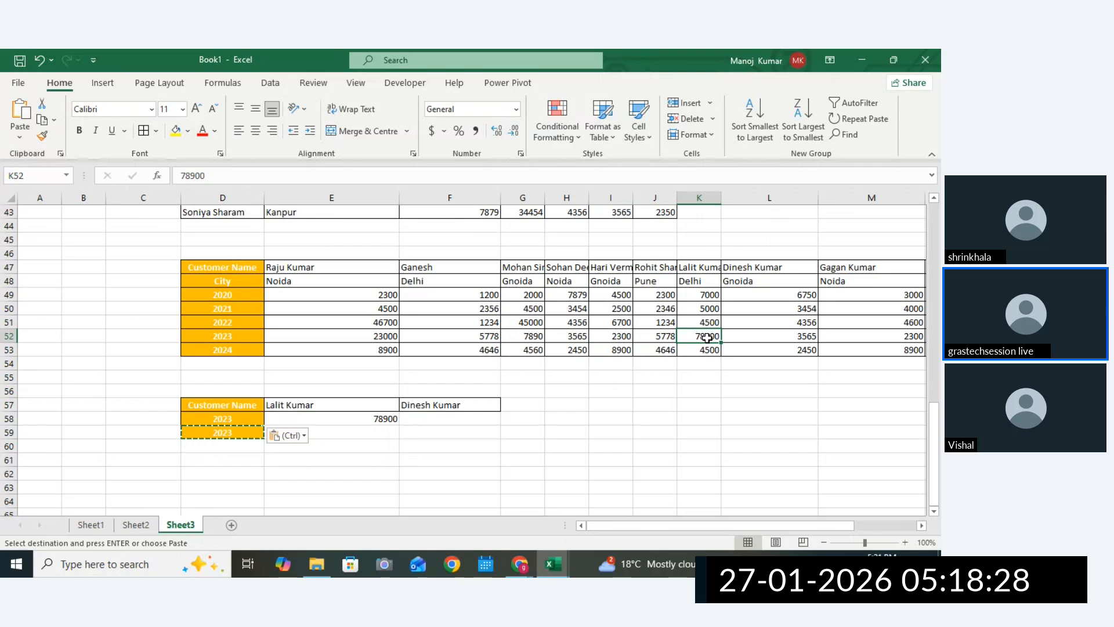
left_click(225, 429)
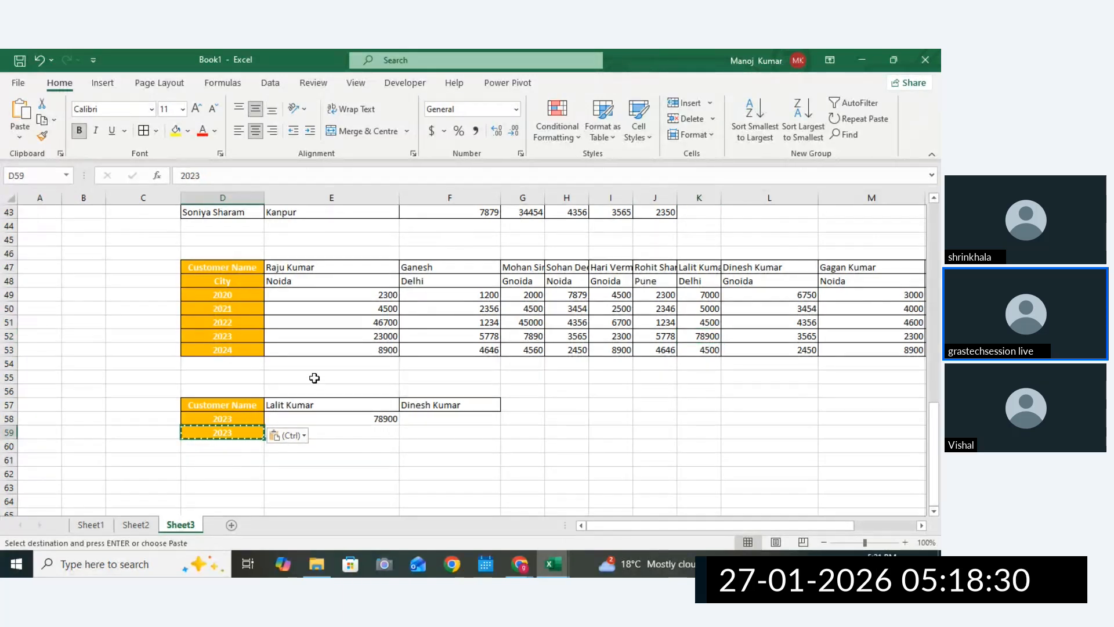
Copy the E58 formula into H58 as visible text: ,=HLOOKUP(E57,HDATA1,MATCH(D58,D47:D53,0),0).
double_click(371, 418)
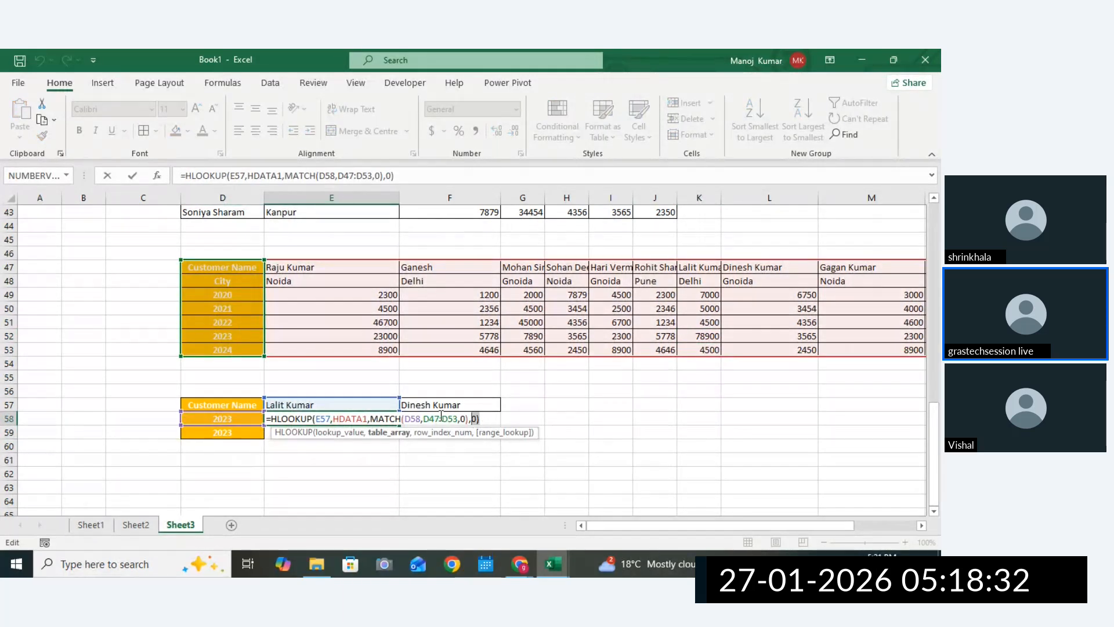
key("Return")
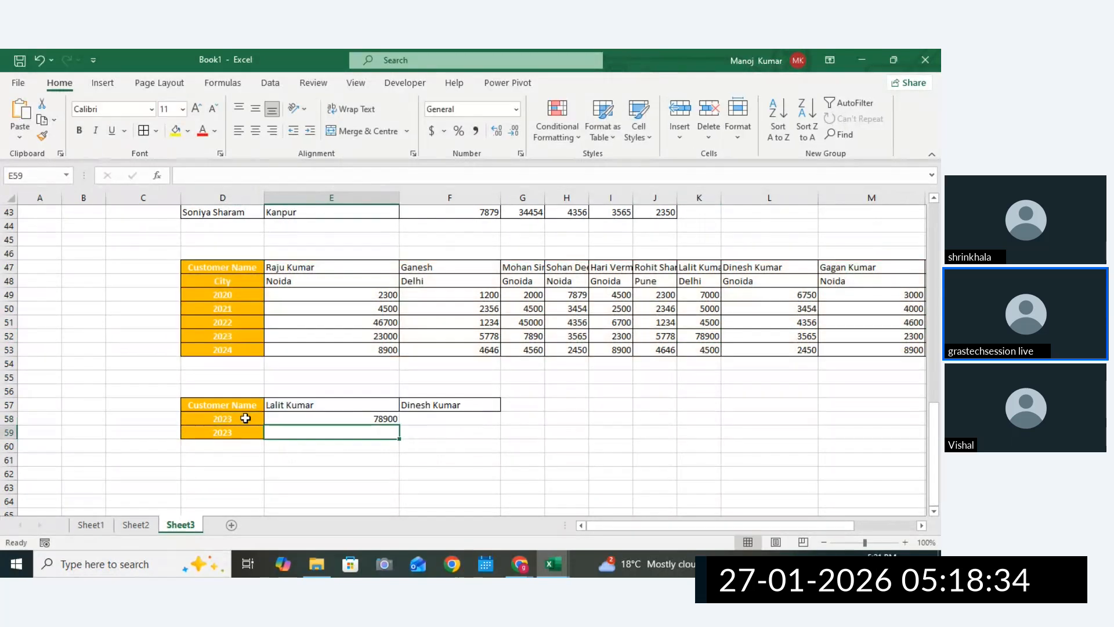
double_click(562, 415)
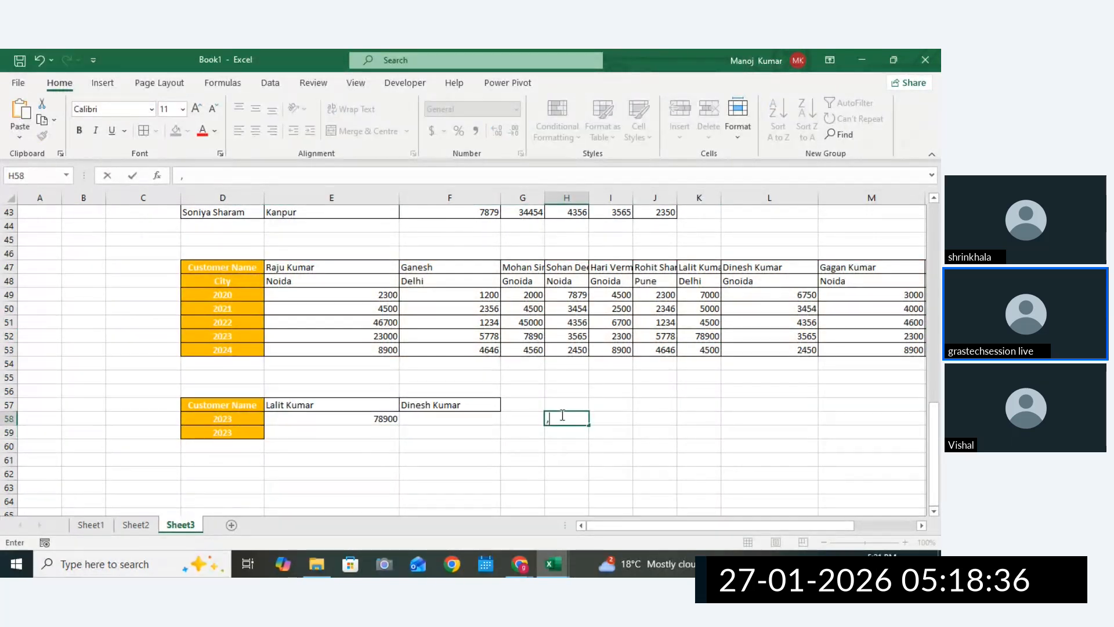
key("ctrl+v")
left_click(853, 502)
left_click(810, 468)
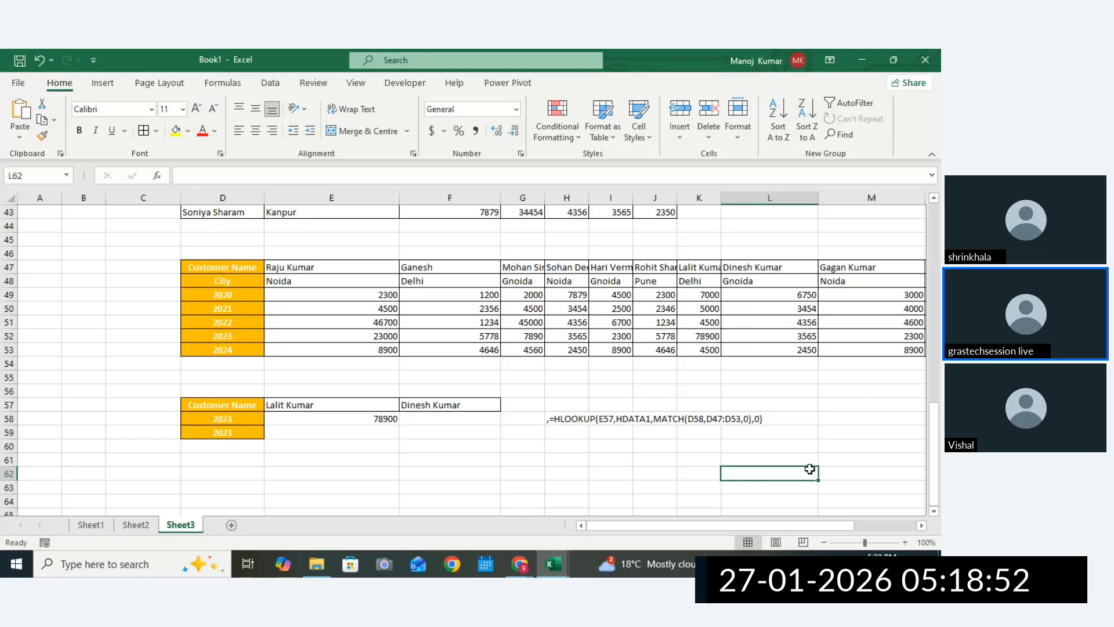
left_click(448, 488)
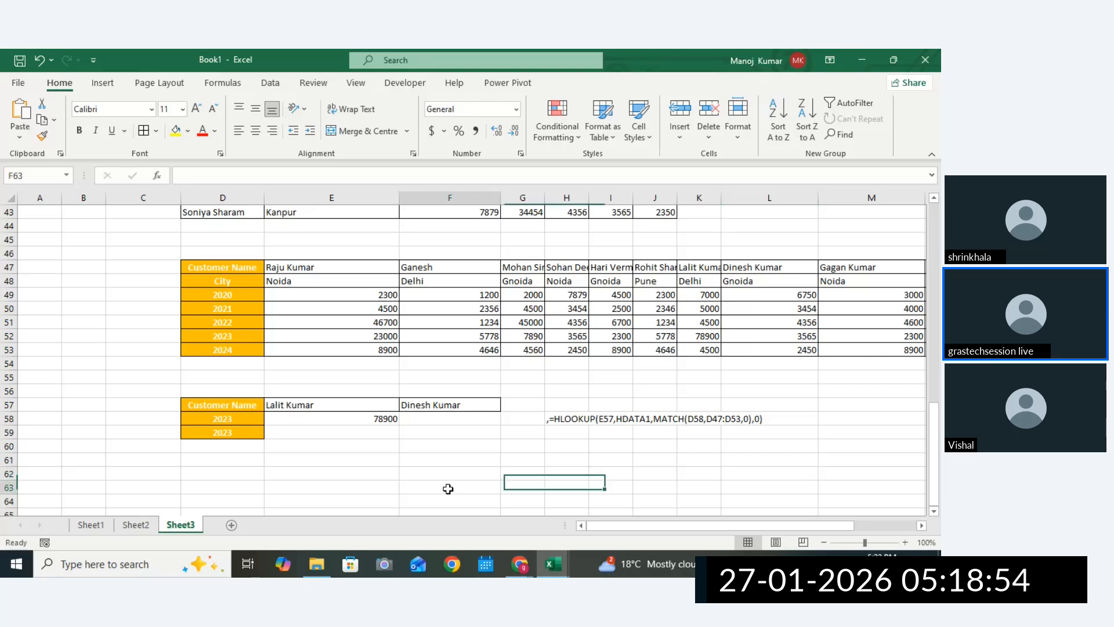
left_click(494, 497)
scroll(938, 496, "down", 1)
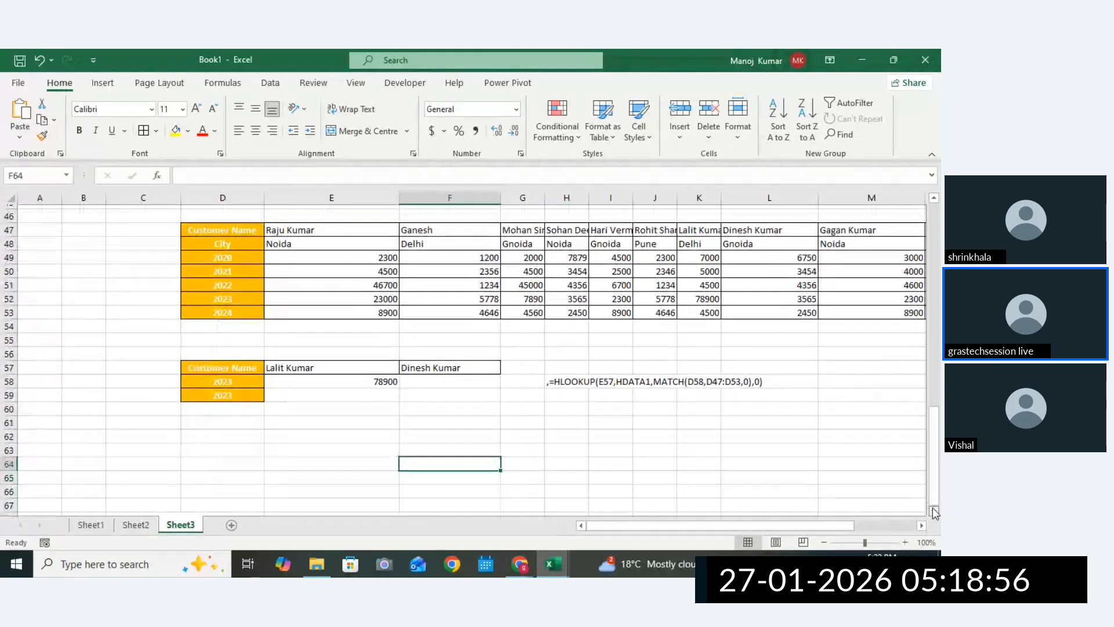
left_click(455, 419)
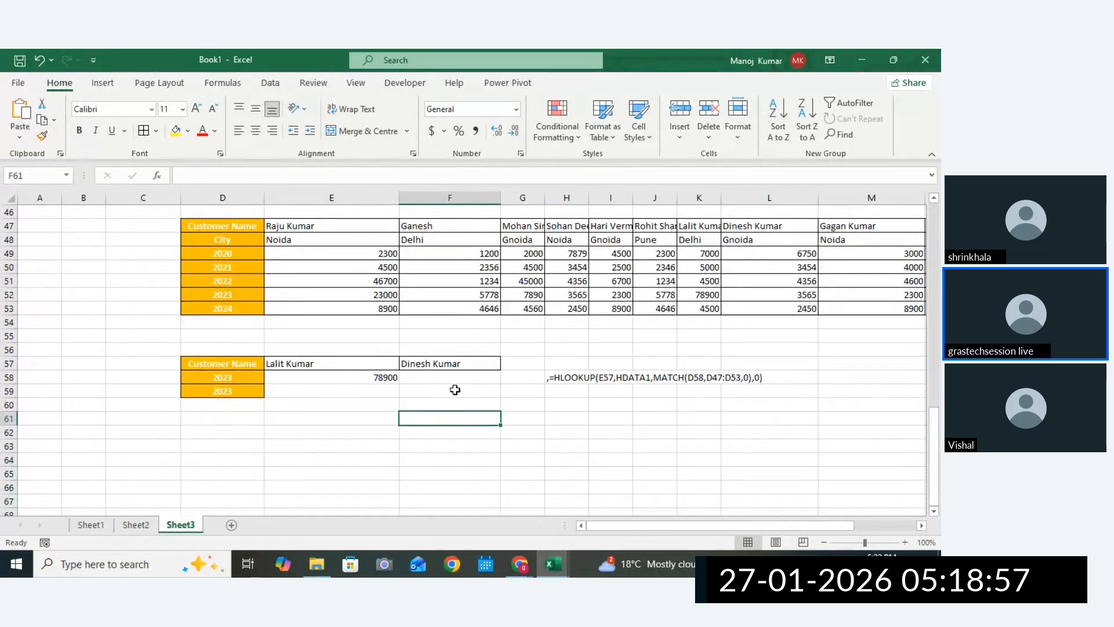
On Sheet1, copy the 2020 header and its first five values from E6:E11 to K21:K26.
left_click(91, 525)
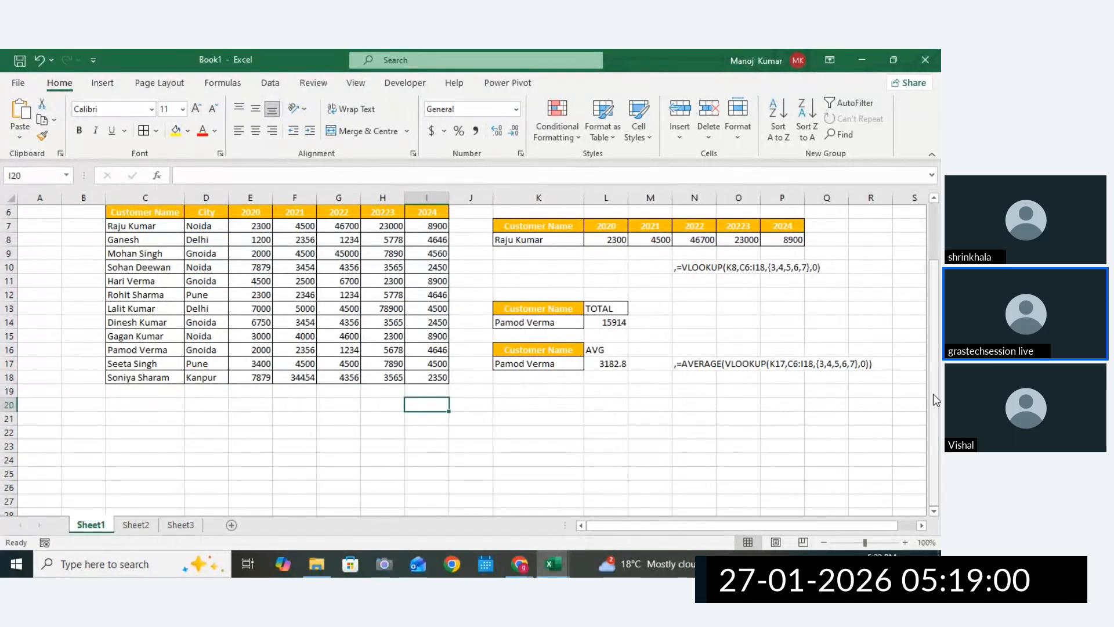
scroll(318, 247, "up", 1)
left_click_drag(249, 240, 245, 404)
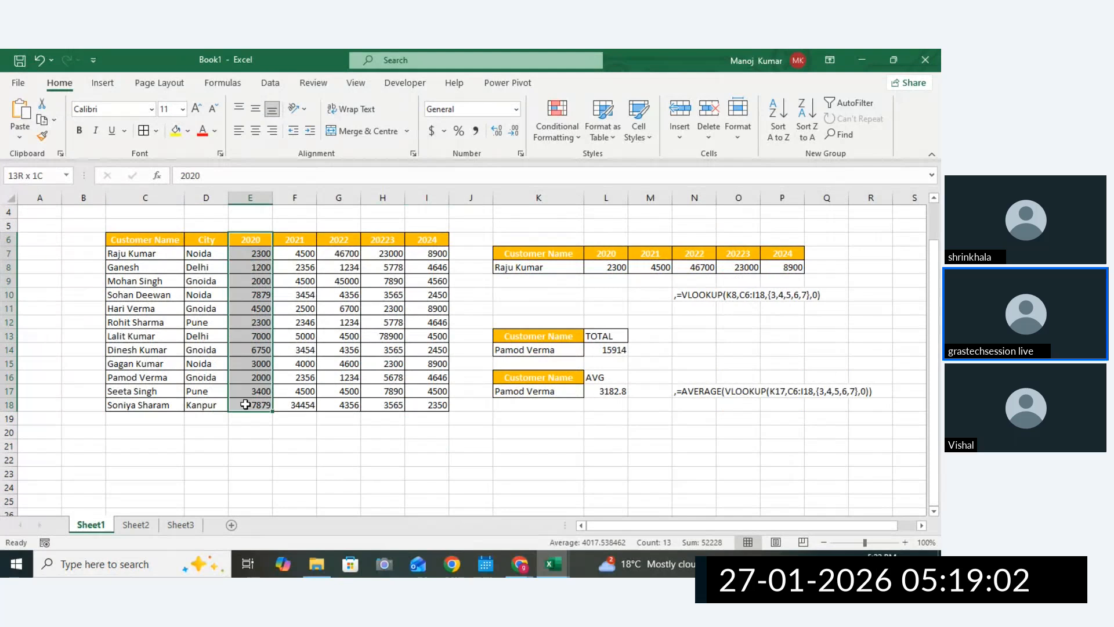
left_click(254, 241)
key("ctrl+c")
left_click_drag(254, 239, 250, 308)
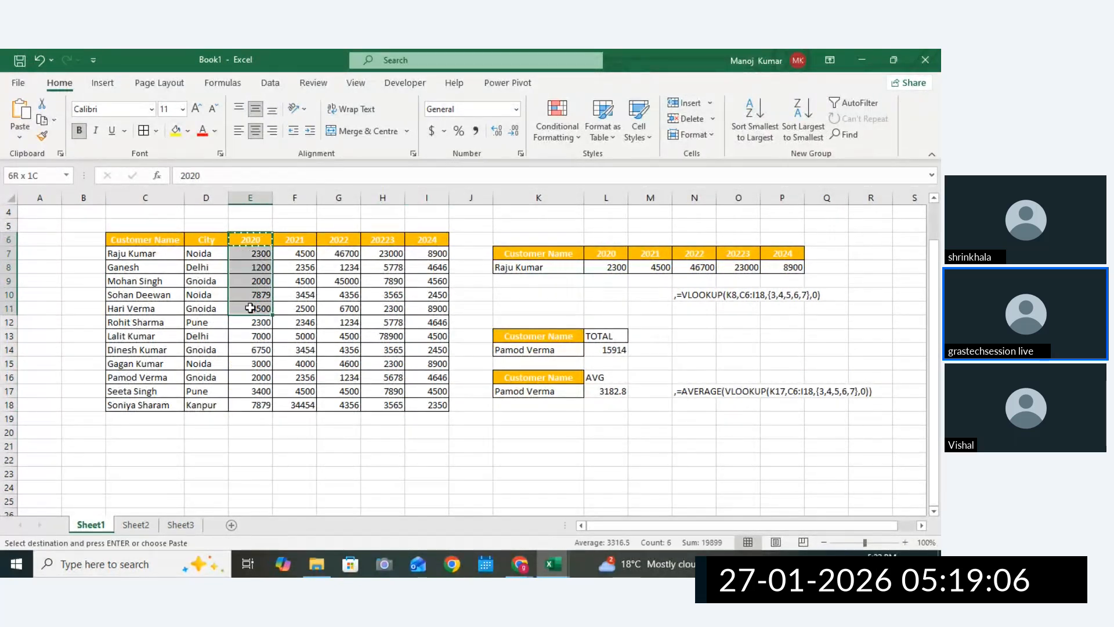
left_click(544, 451)
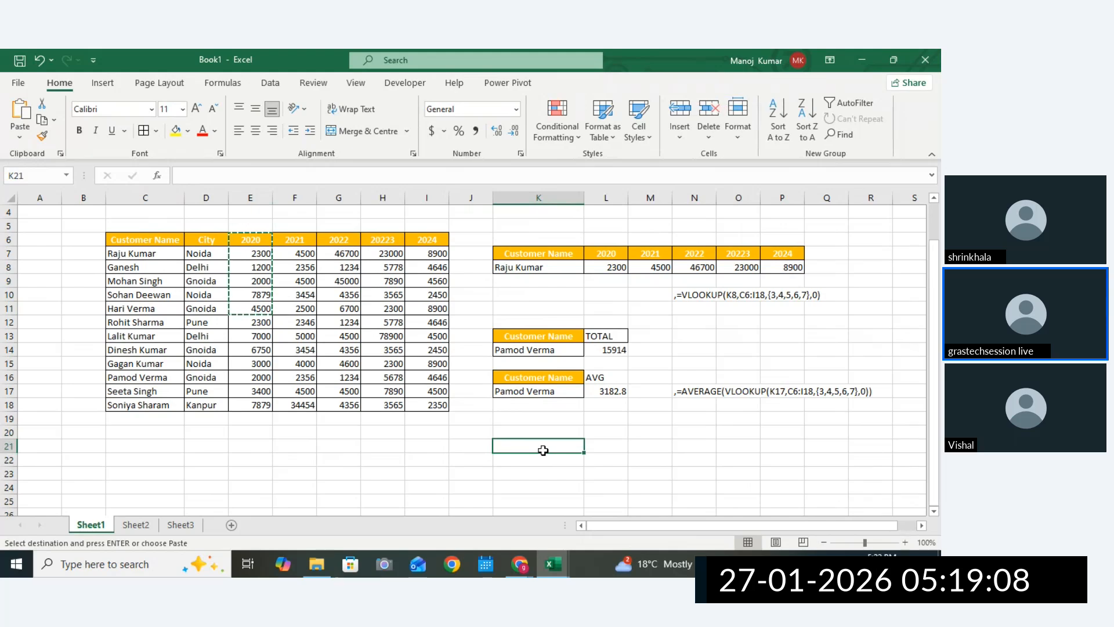
key("ctrl+v")
left_click(690, 460)
left_click_drag(934, 489, 933, 500)
left_click(539, 391)
left_click_drag(539, 432, 542, 502)
left_click_drag(290, 224, 445, 395)
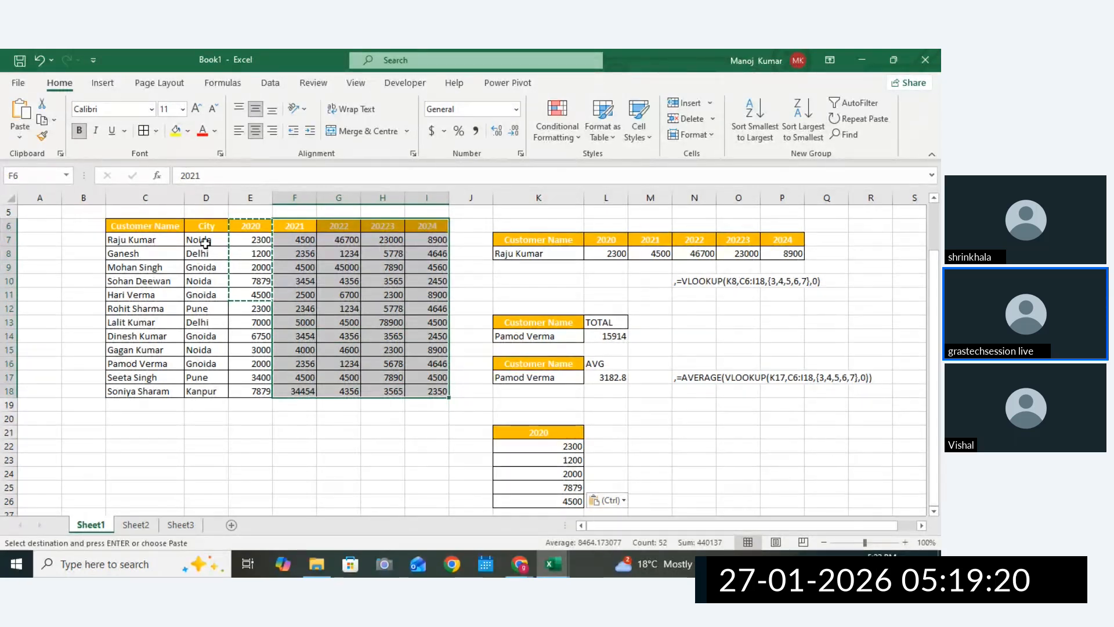
left_click_drag(148, 225, 212, 400)
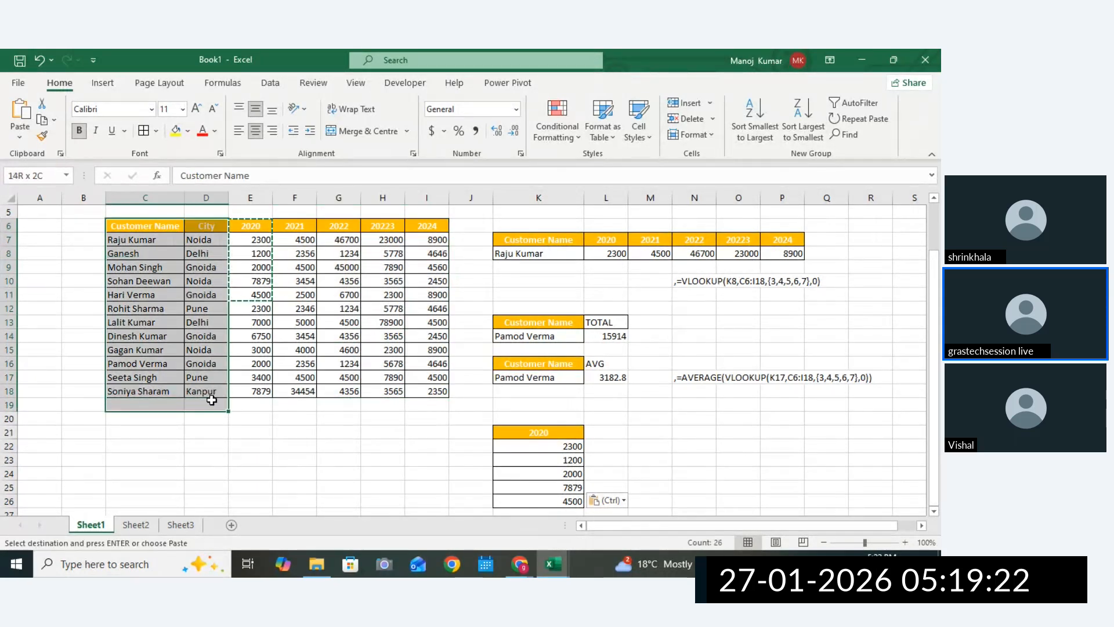
left_click(336, 350)
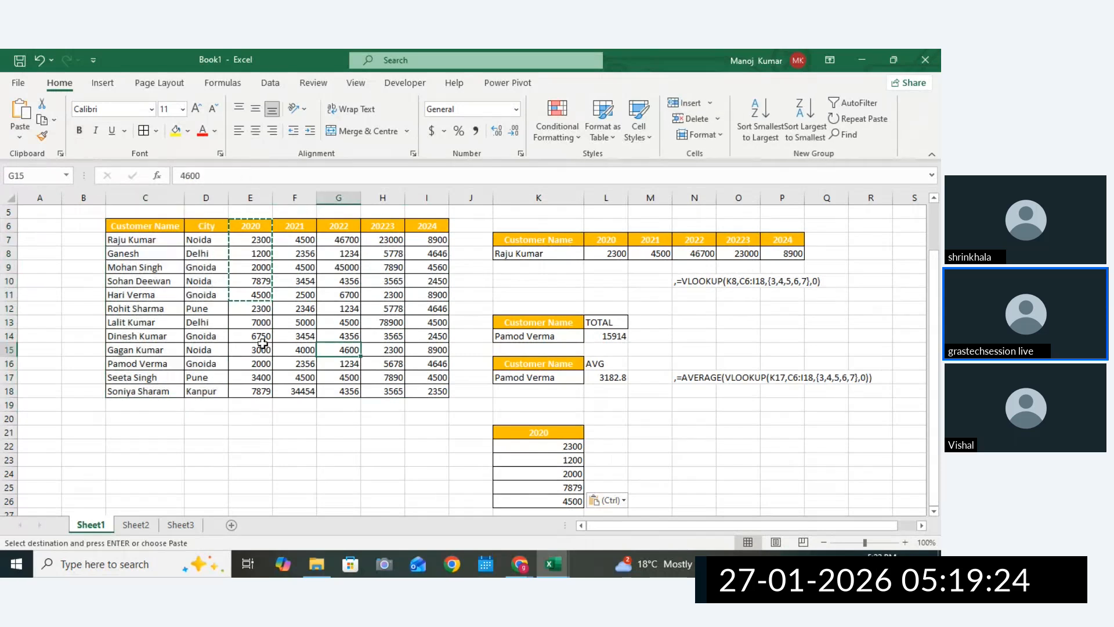
left_click_drag(117, 293, 437, 390)
left_click_drag(154, 295, 438, 387)
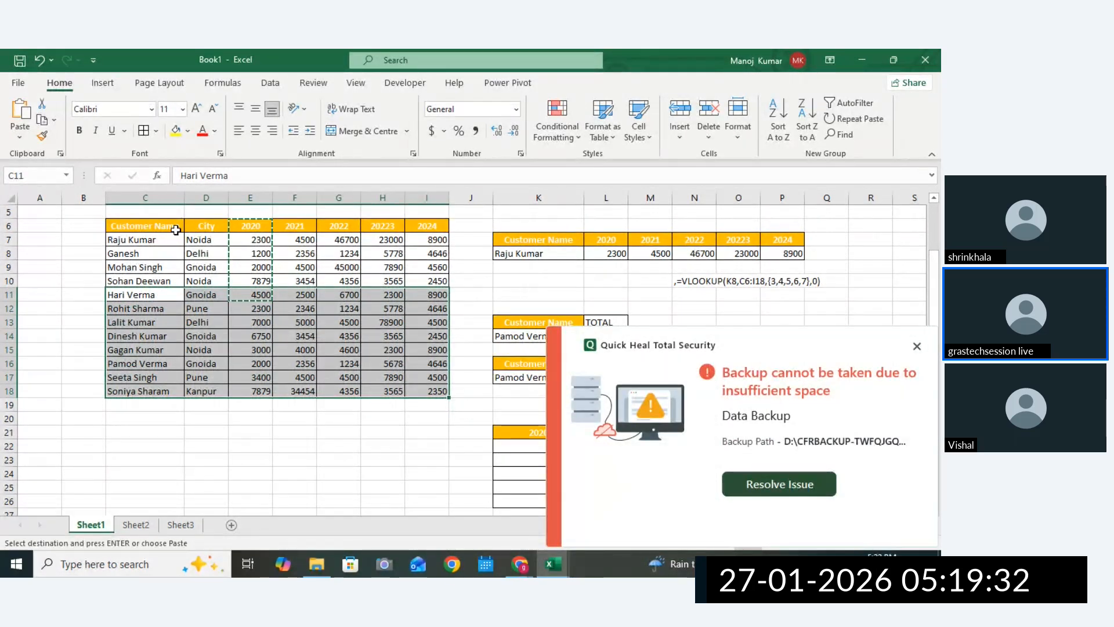
left_click_drag(176, 230, 415, 272)
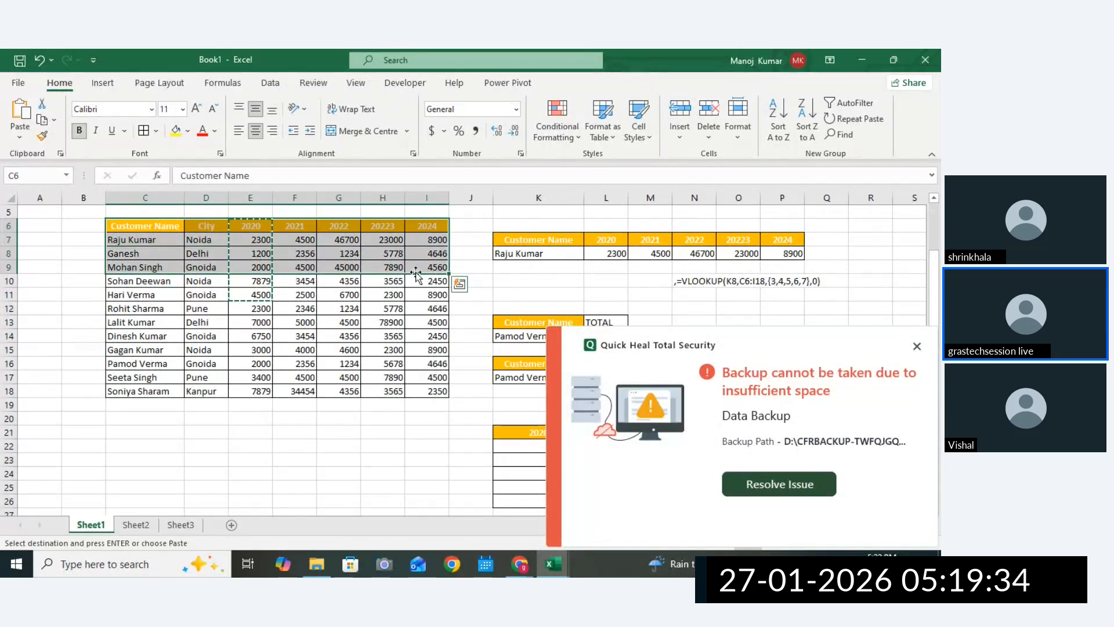
Dismiss the backup notification and clear the contents of K20:M26 on Sheet1.
left_click(919, 347)
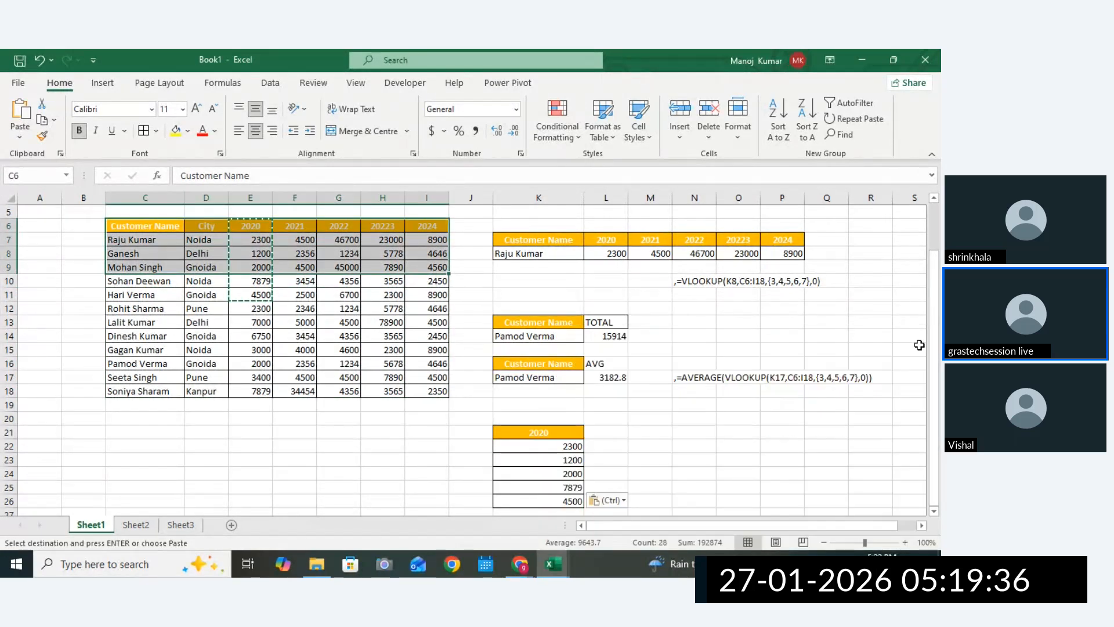
left_click(917, 350)
left_click_drag(530, 413, 640, 448)
key("Delete")
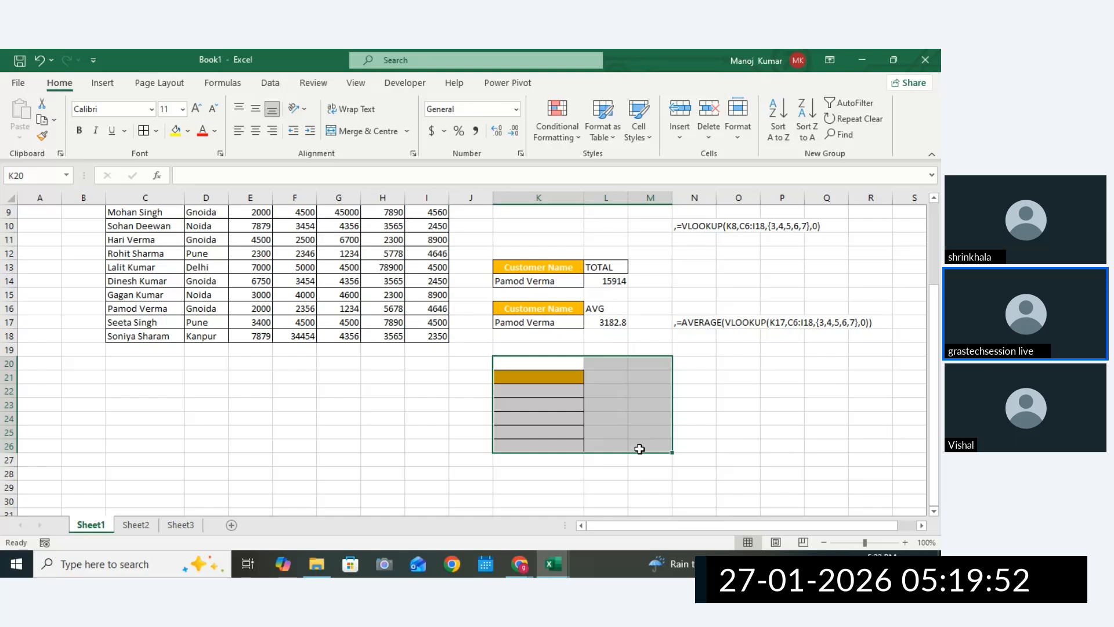
Add a new sheet after Sheet3, and enter the title INDEX FUNCTIONS in the merged and centred range C1:Q1.
left_click(180, 525)
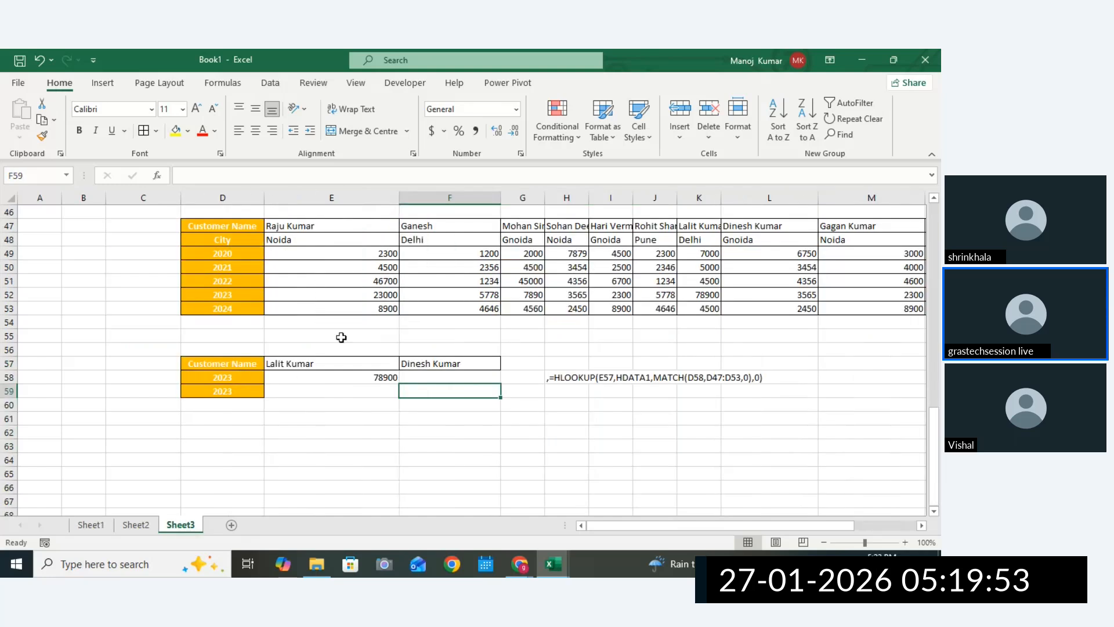
left_click(231, 525)
left_click_drag(145, 211, 755, 215)
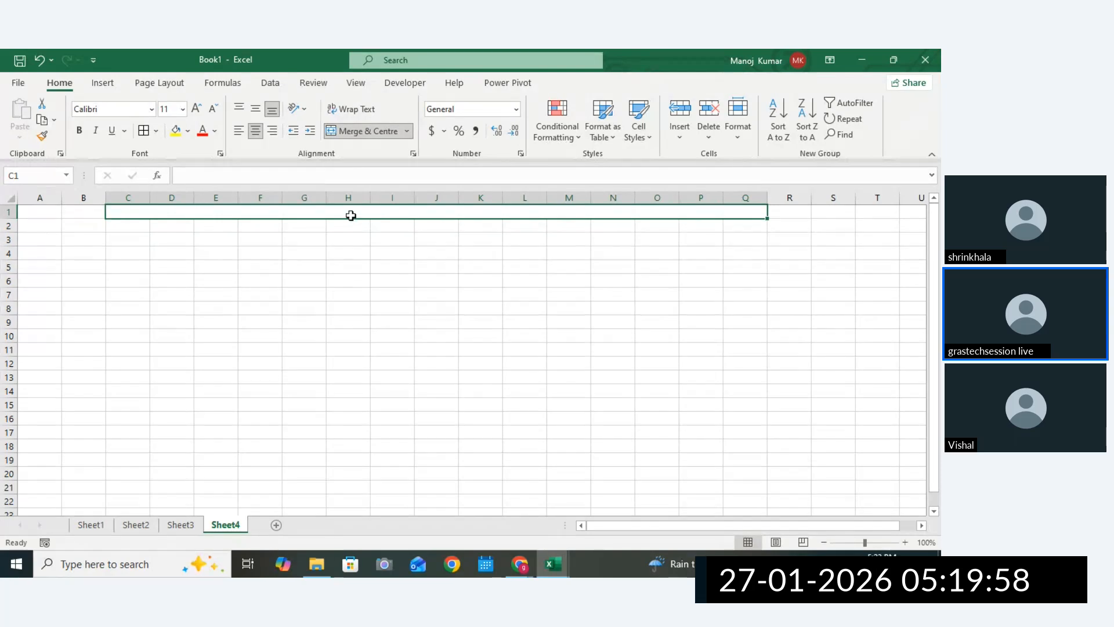
type("INDEX")
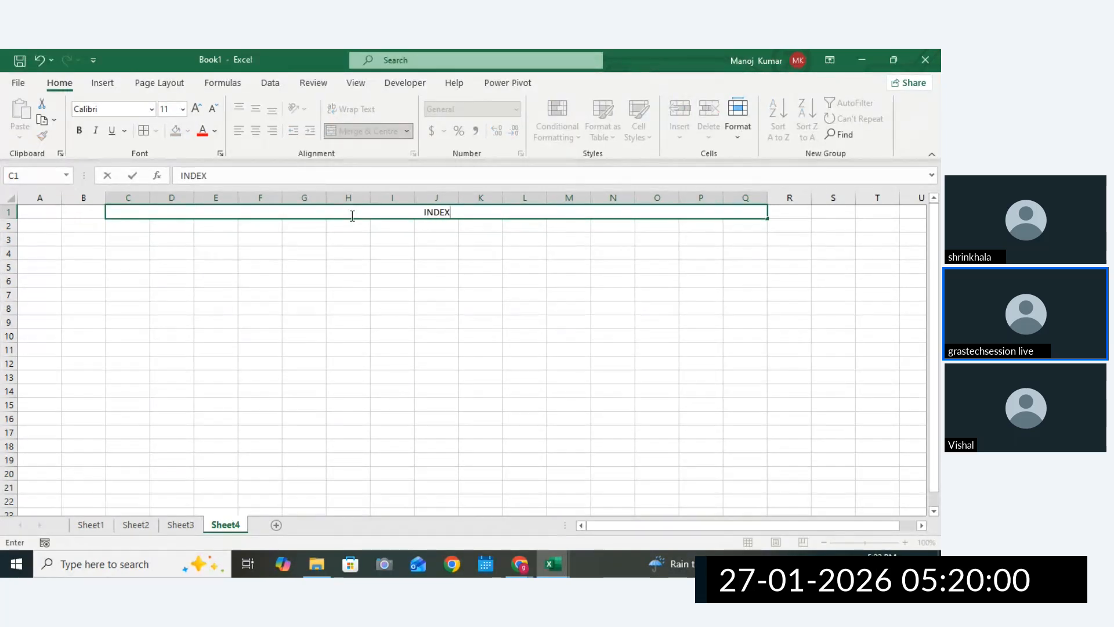
left_click_drag(401, 236, 411, 227)
double_click(461, 210)
type("FUNCTIONS")
left_click(520, 253)
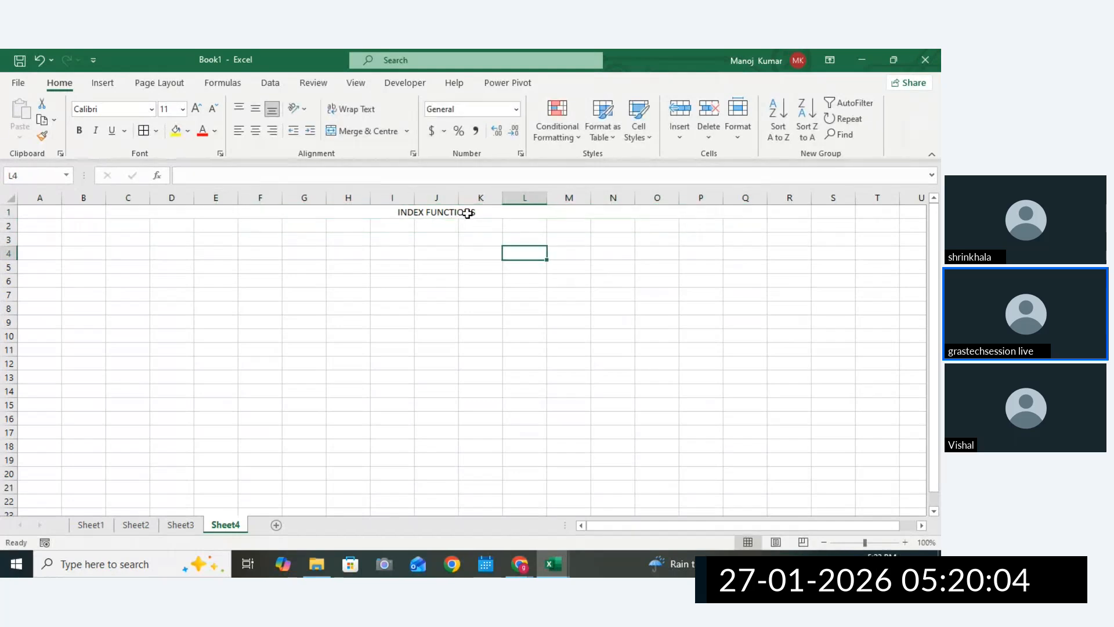
Format the INDEX FUNCTIONS title with a yellow fill, 16-point bold text and an outside border.
left_click(466, 212)
left_click(179, 134)
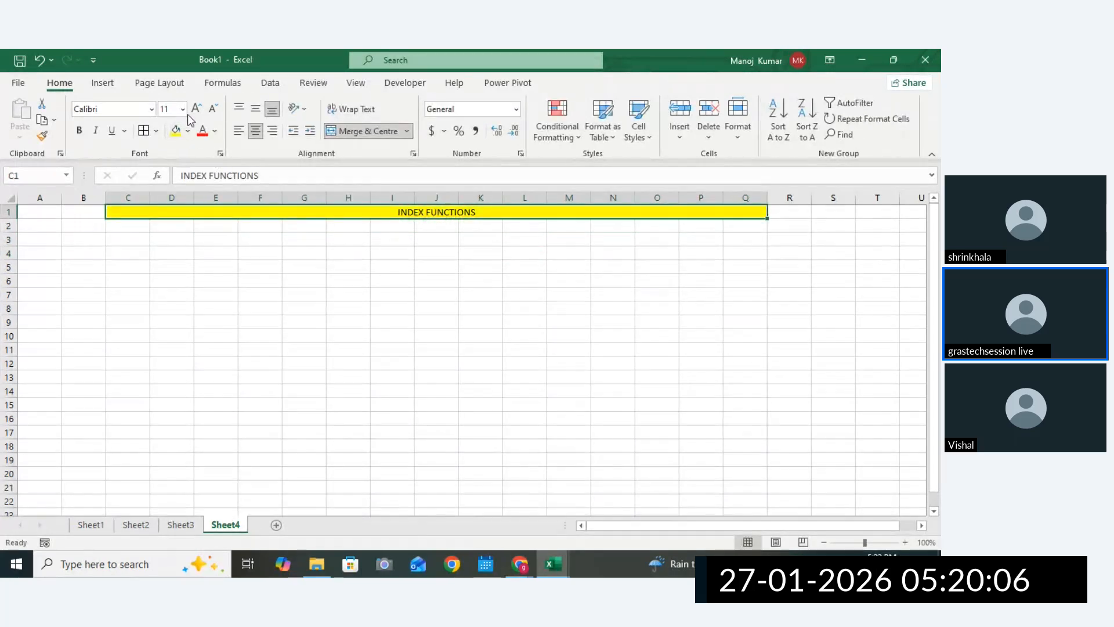
left_click(198, 109)
left_click(197, 108)
left_click(197, 109)
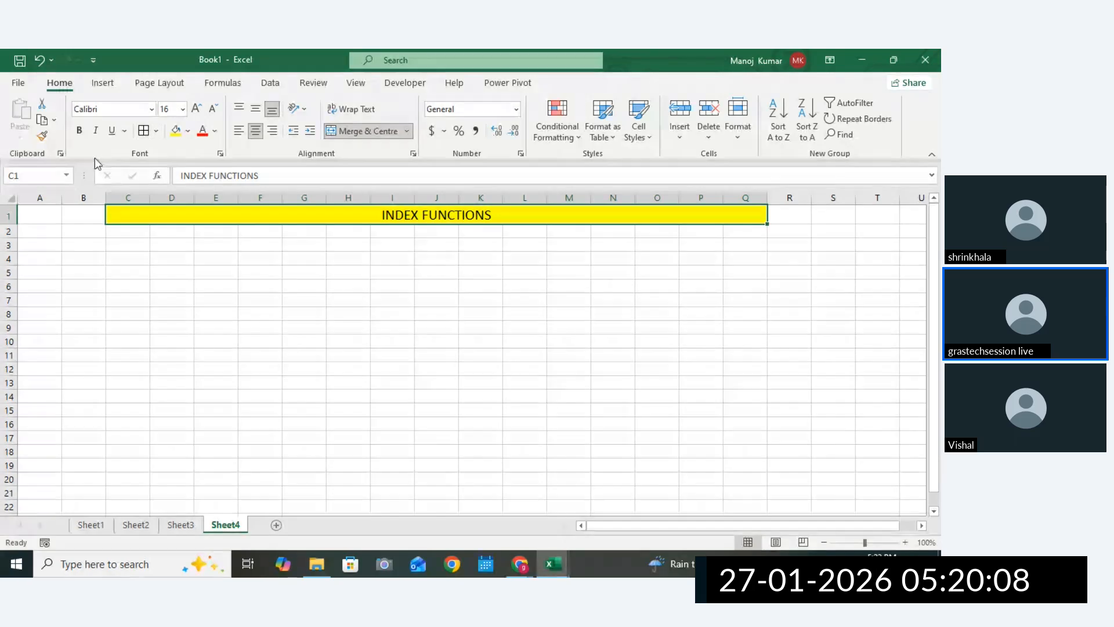
left_click(79, 130)
left_click(399, 302)
left_click(426, 268)
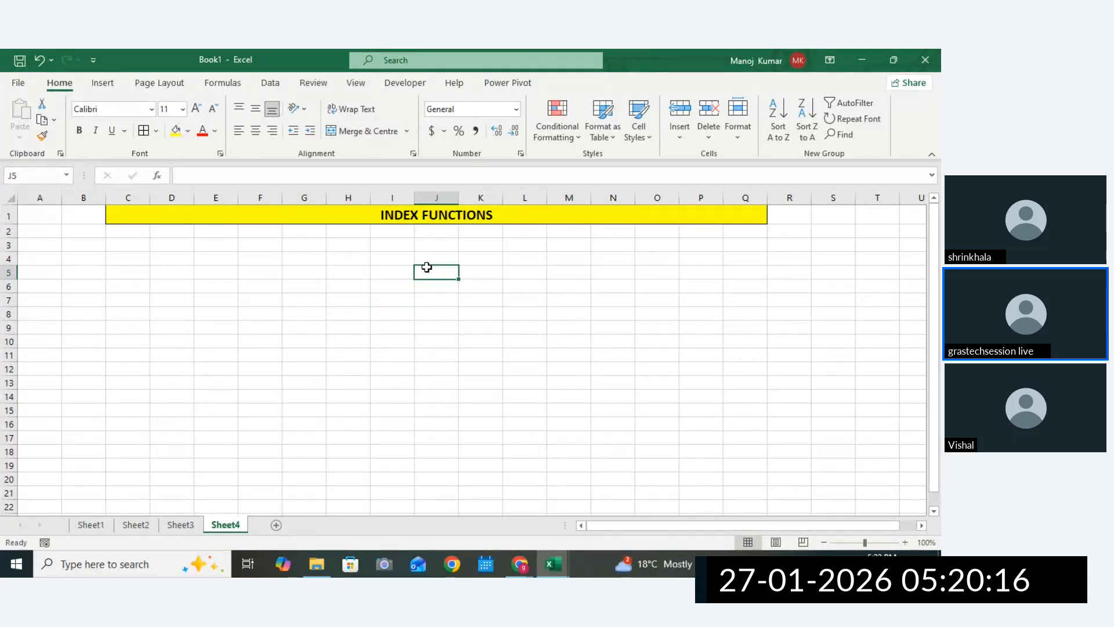
Copy the customer table C6:I18 from Sheet1 to Sheet4, starting at cell D9.
left_click_drag(217, 294, 216, 314)
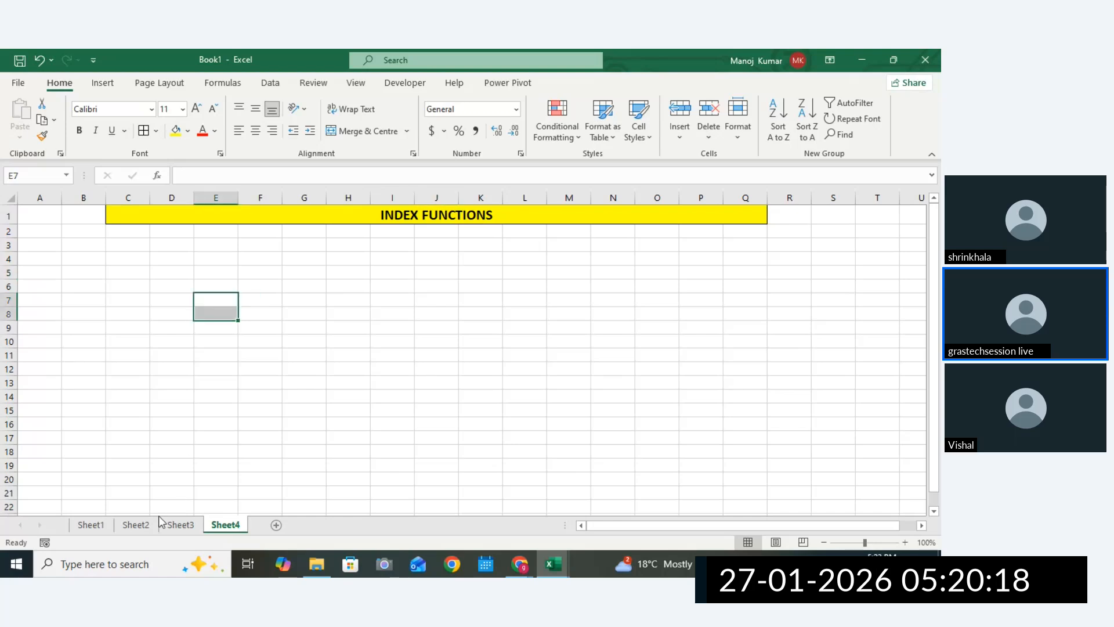
left_click(91, 525)
left_click(250, 308)
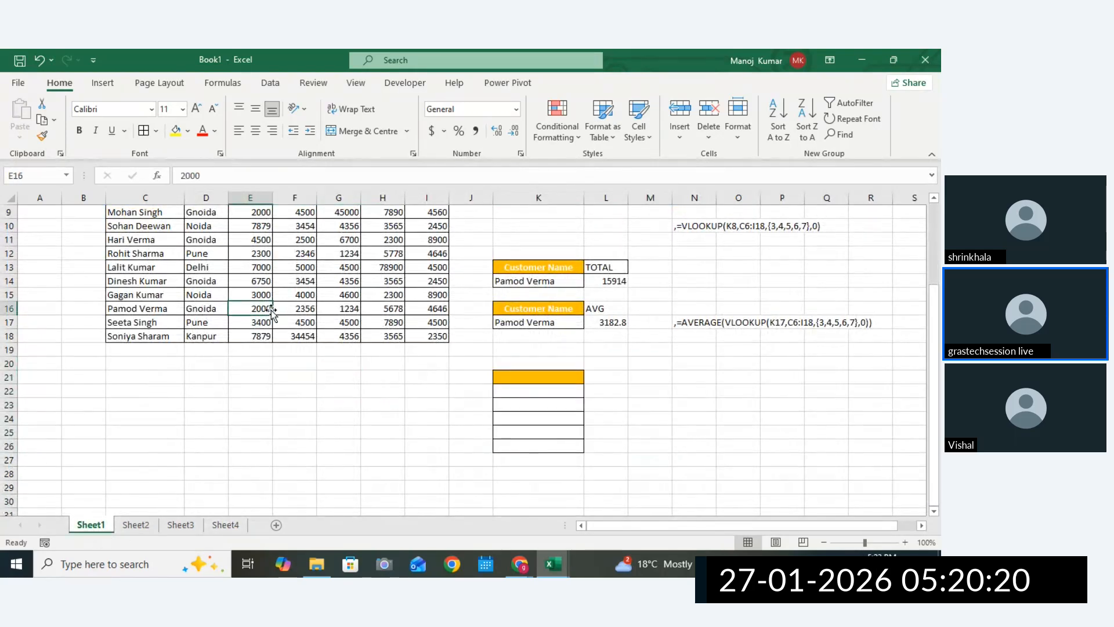
scroll(936, 335, "up", 2)
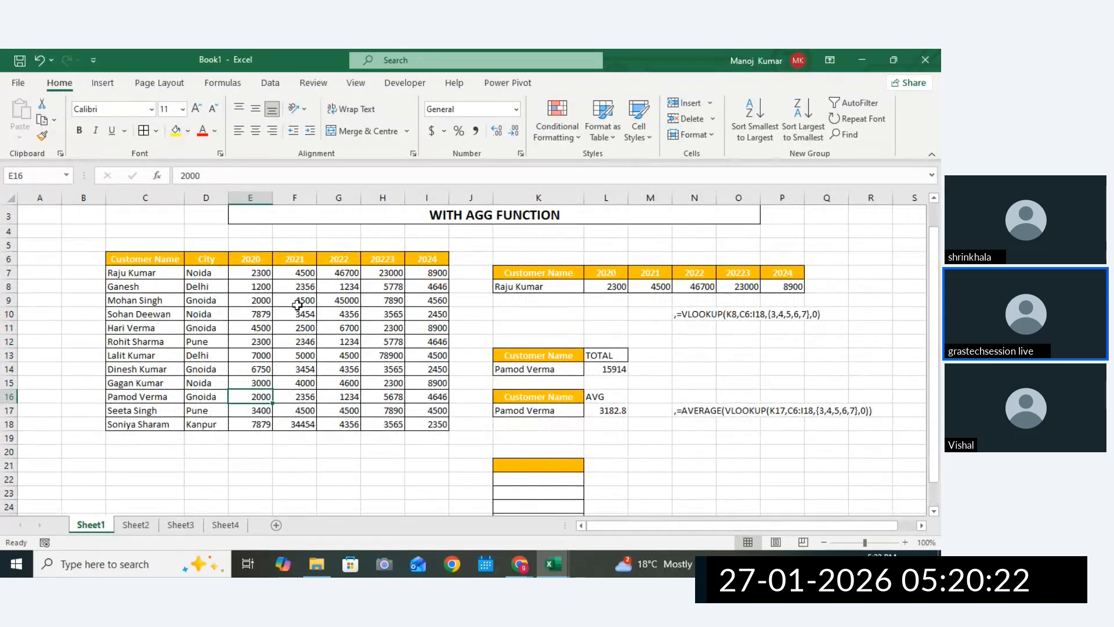
left_click_drag(164, 258, 443, 425)
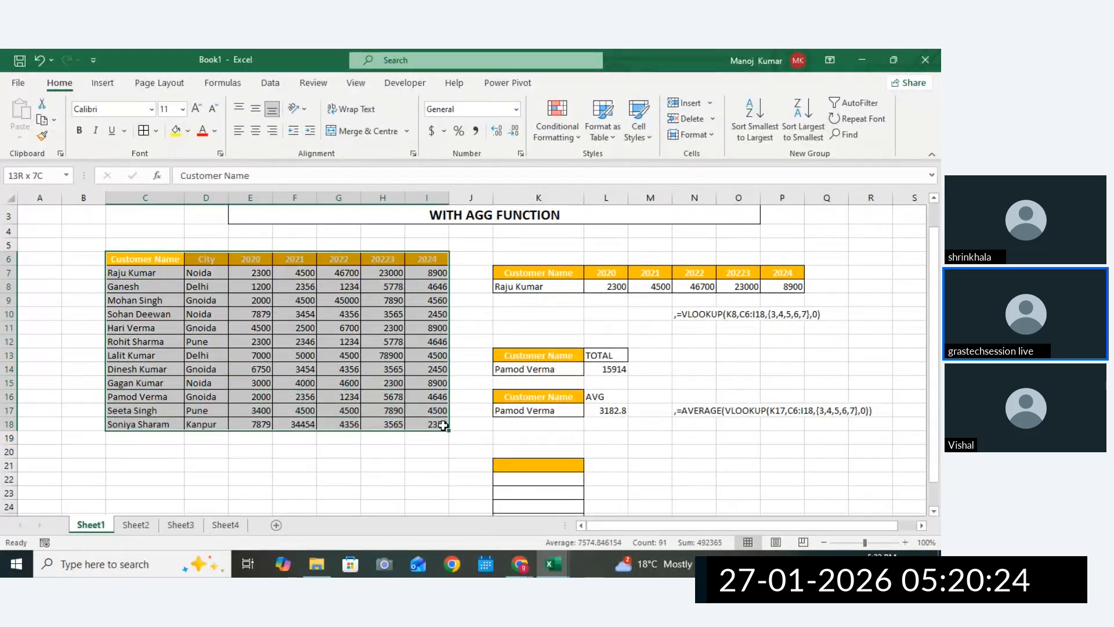
key("ctrl+c")
left_click(225, 524)
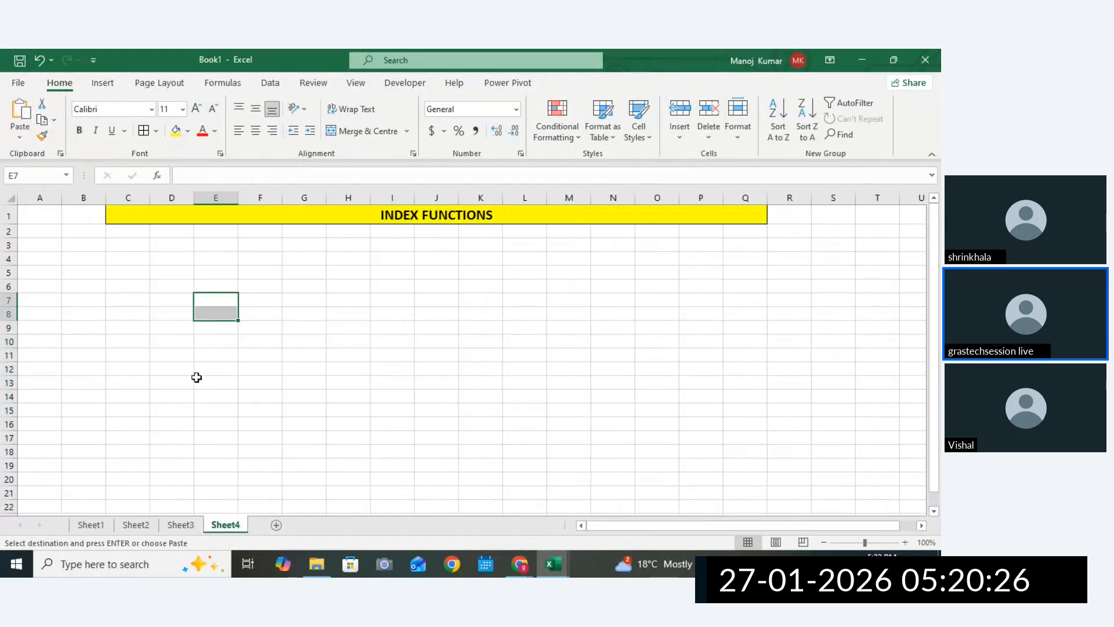
left_click(174, 356)
left_click(181, 328)
key("ctrl+v")
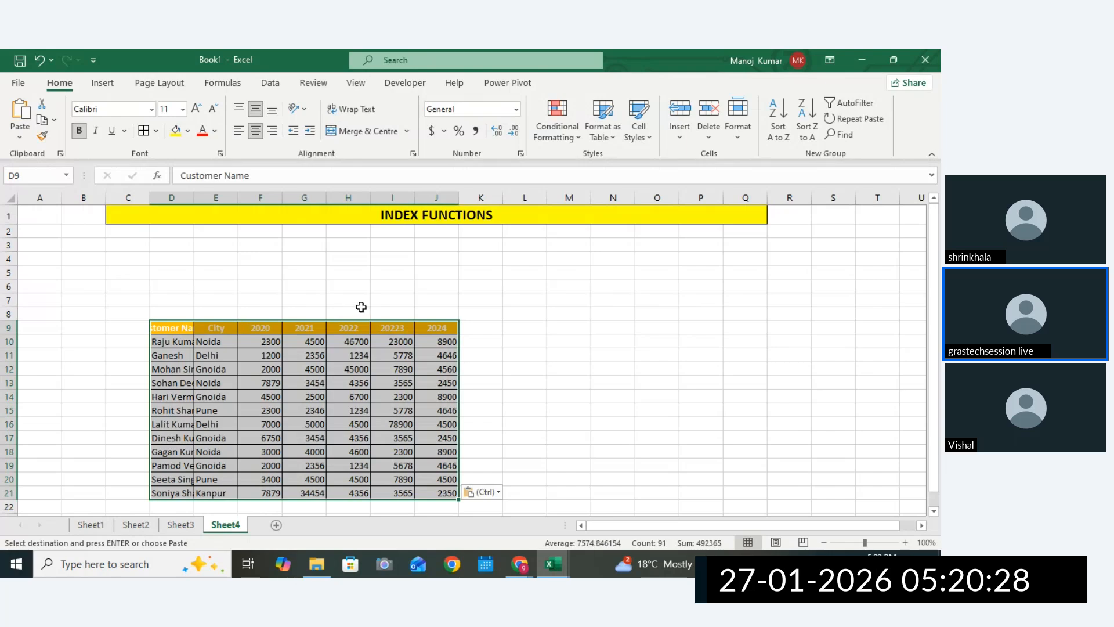
left_click(358, 311)
Merge and centre D2:N2 on Sheet4 and enter the description RETRUN THE VALUE BY GIVEN INDEX NUM.
left_click_drag(172, 237, 599, 228)
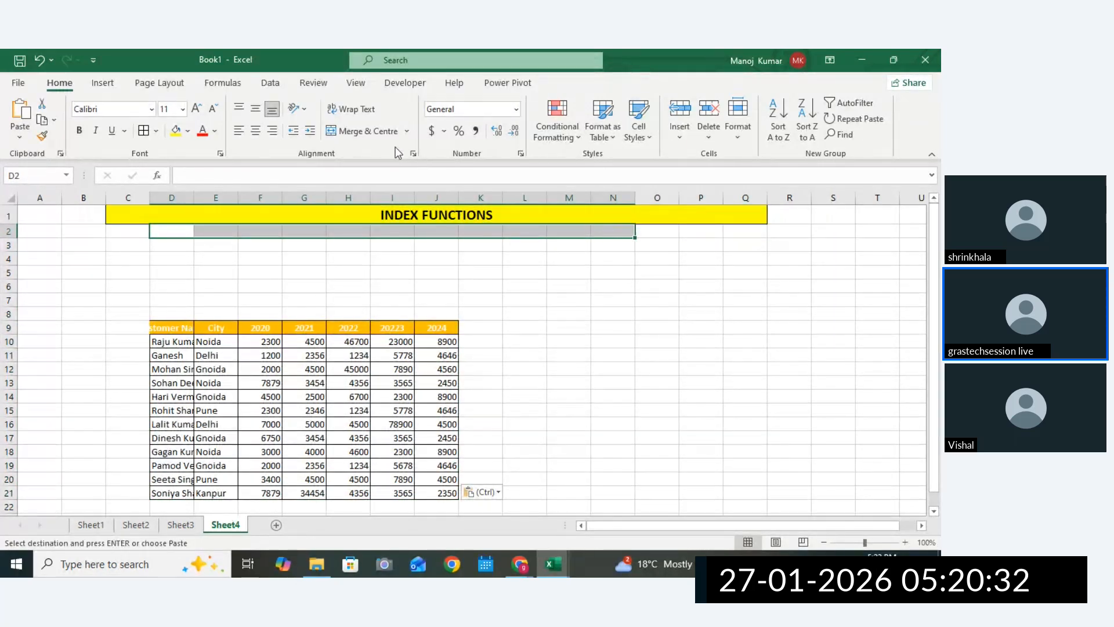
left_click(362, 131)
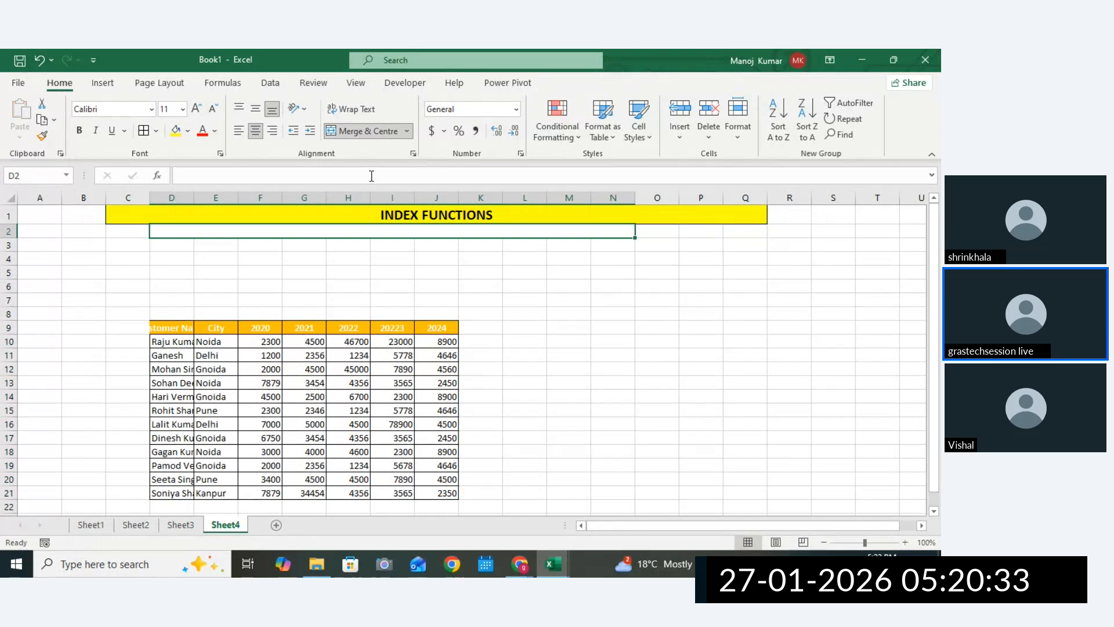
double_click(346, 232)
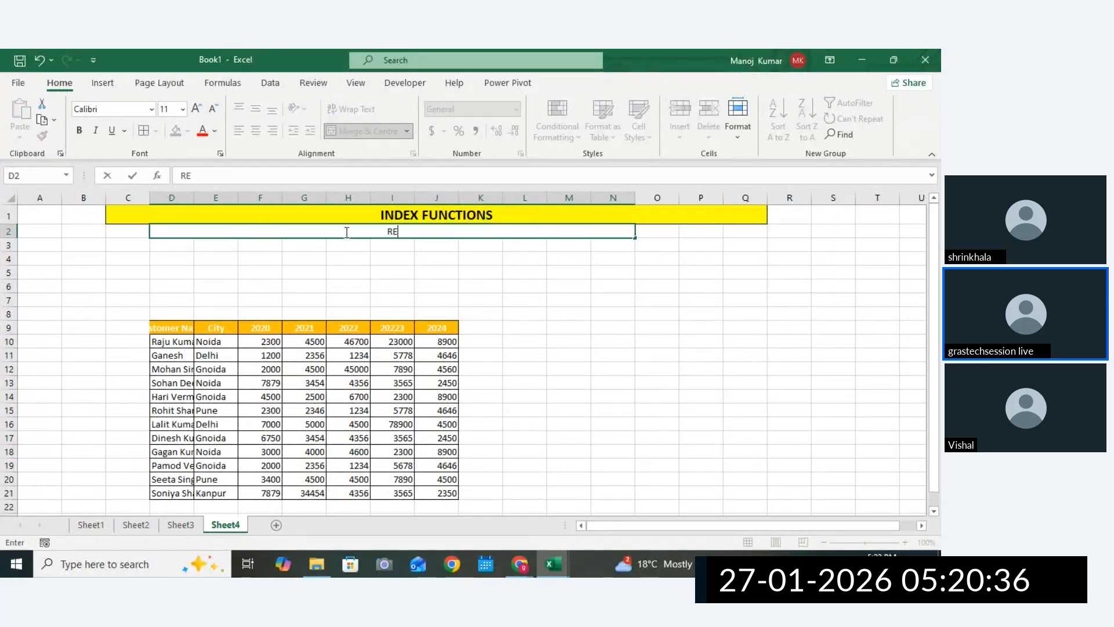
type("RETRUN ")
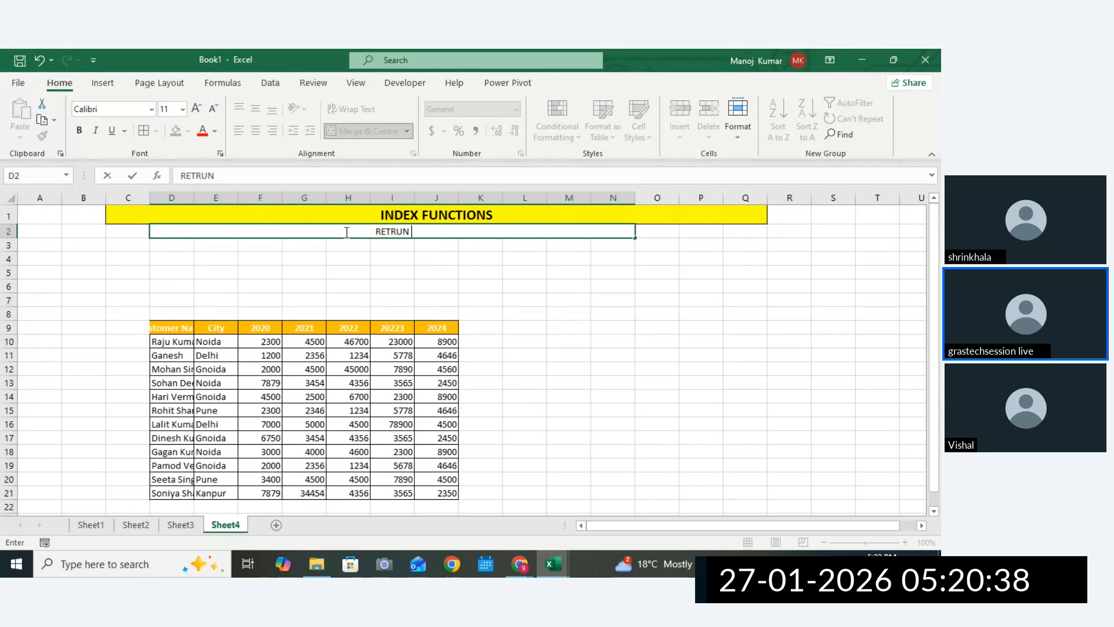
type("THE VALU")
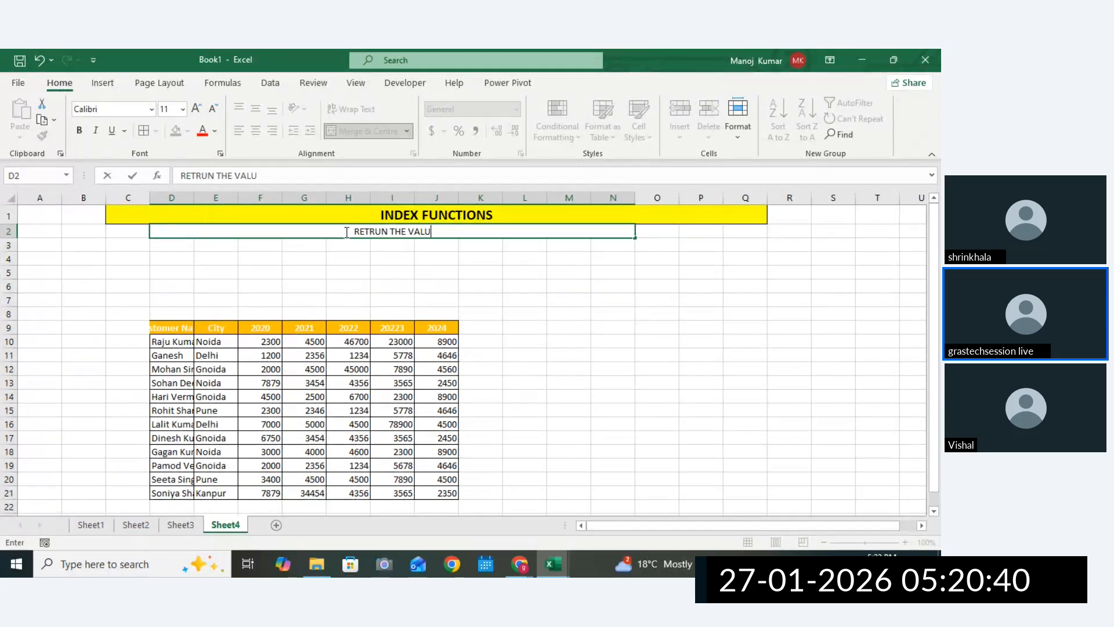
type("E BY ")
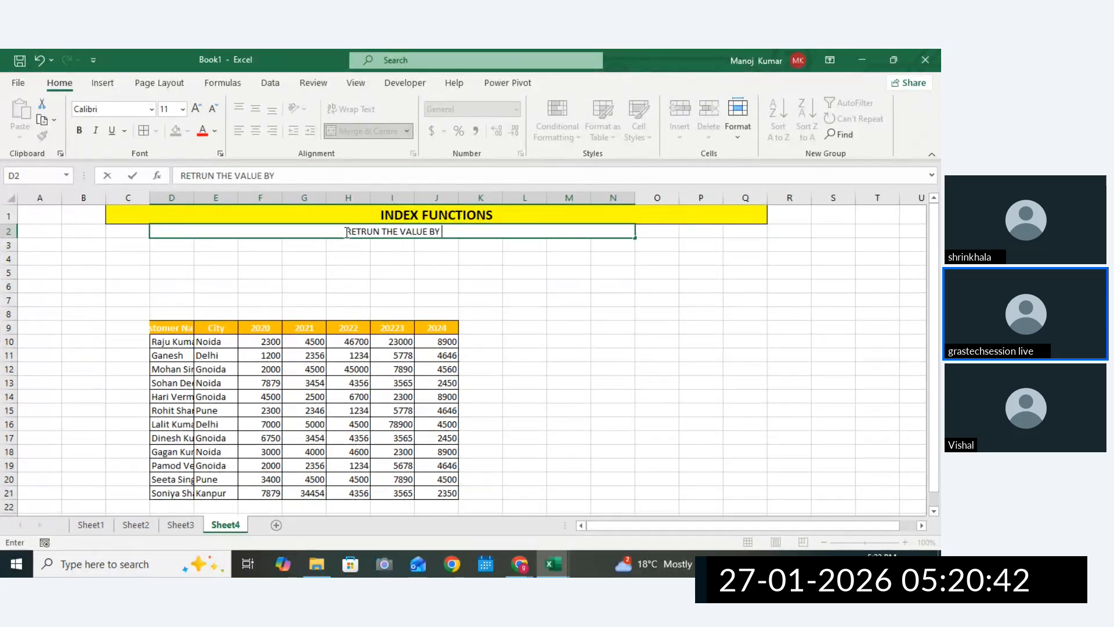
type("GIVE")
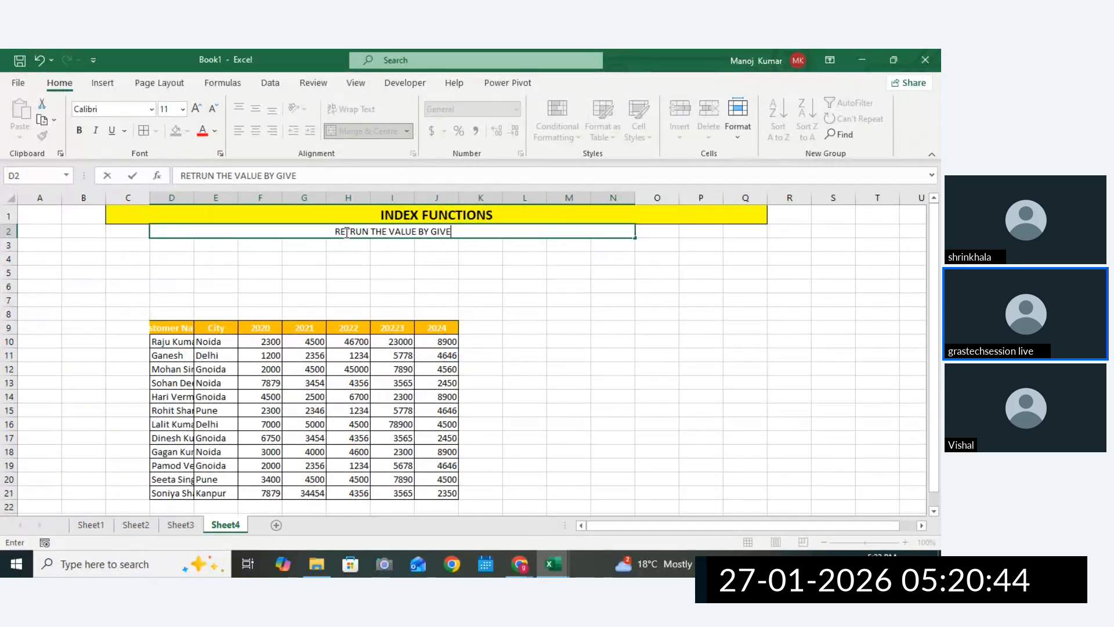
type("N INDEX NUM")
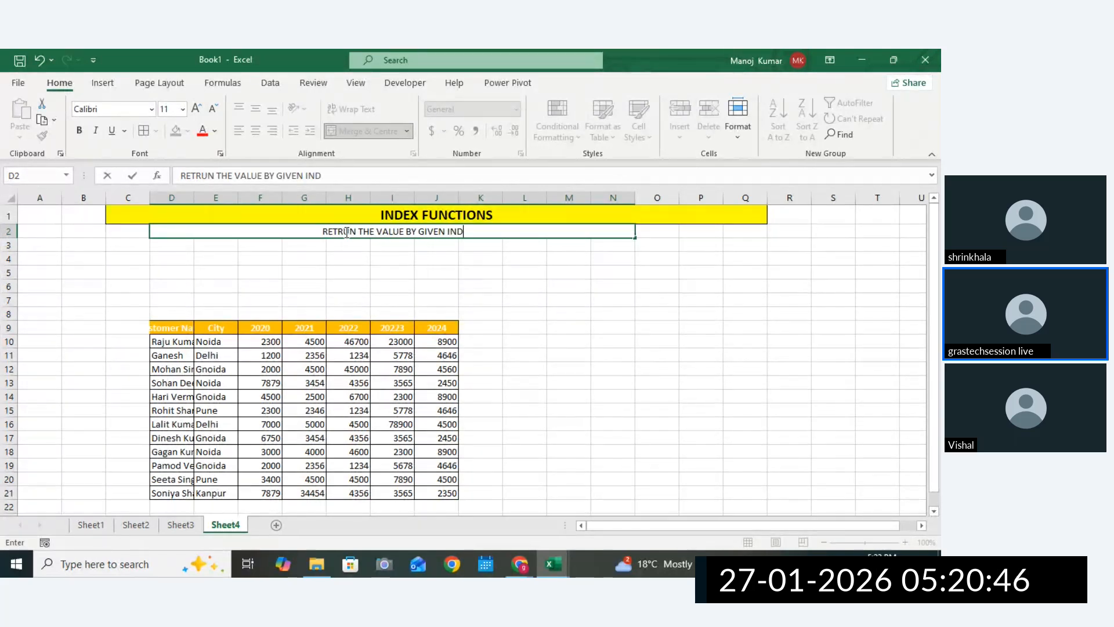
left_click(663, 288)
Format the description in row 2 as 12-point bold italic text with an outside border.
left_click(503, 232)
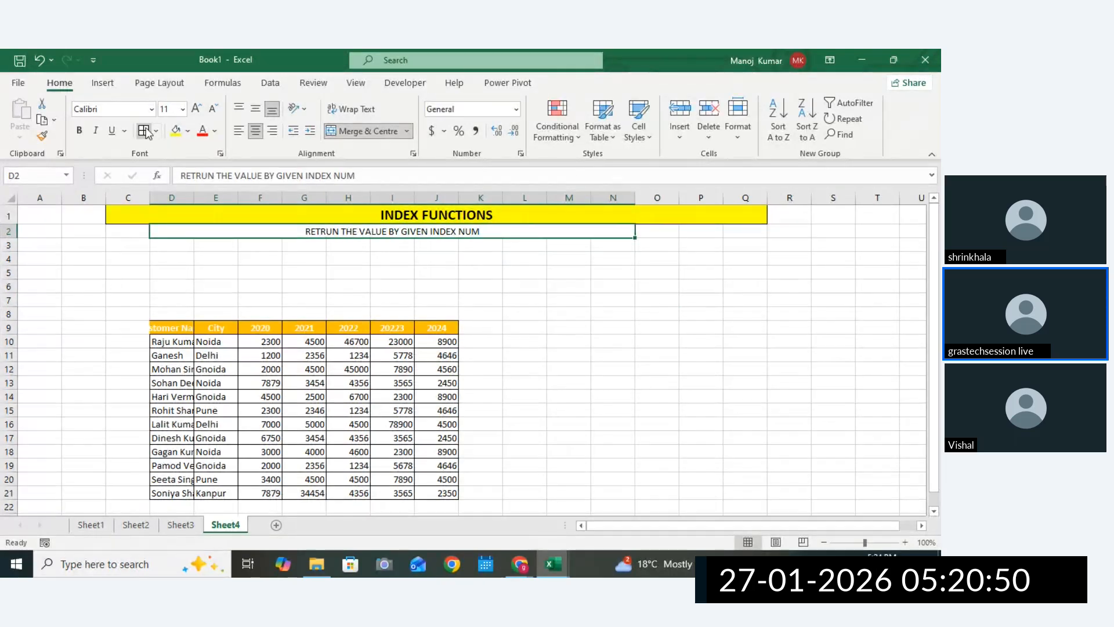
left_click(197, 108)
left_click(96, 130)
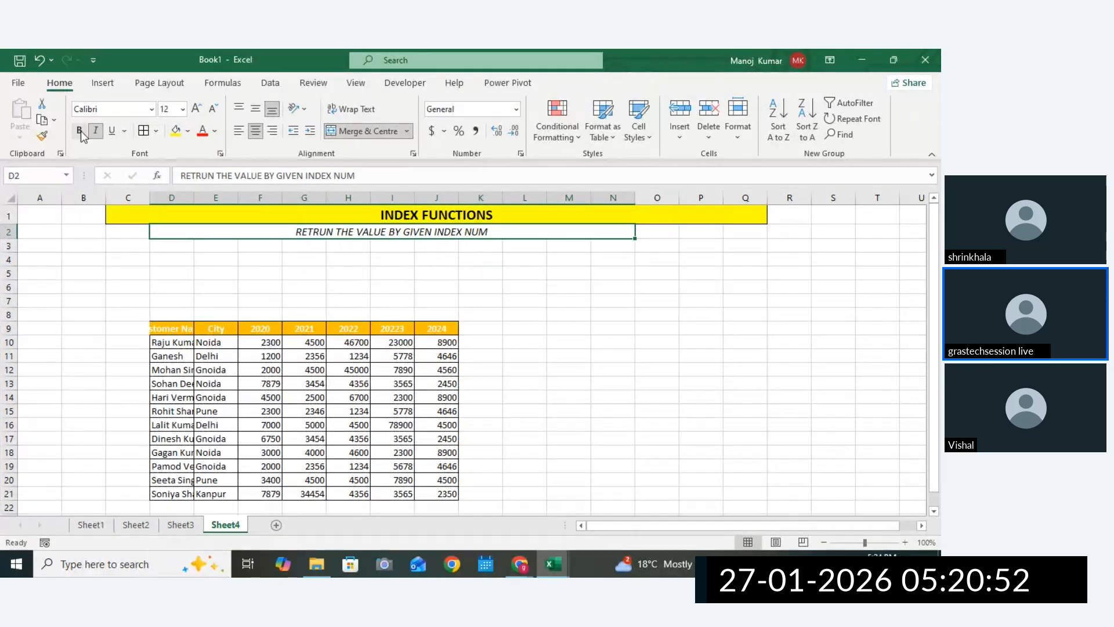
left_click(80, 131)
Enter the syntax text ,=INDEX(ARRAY,ROW_NUM, COLUMN_NUM) in merged and centred cells E5:N5 with an outside border.
left_click_drag(229, 274, 621, 272)
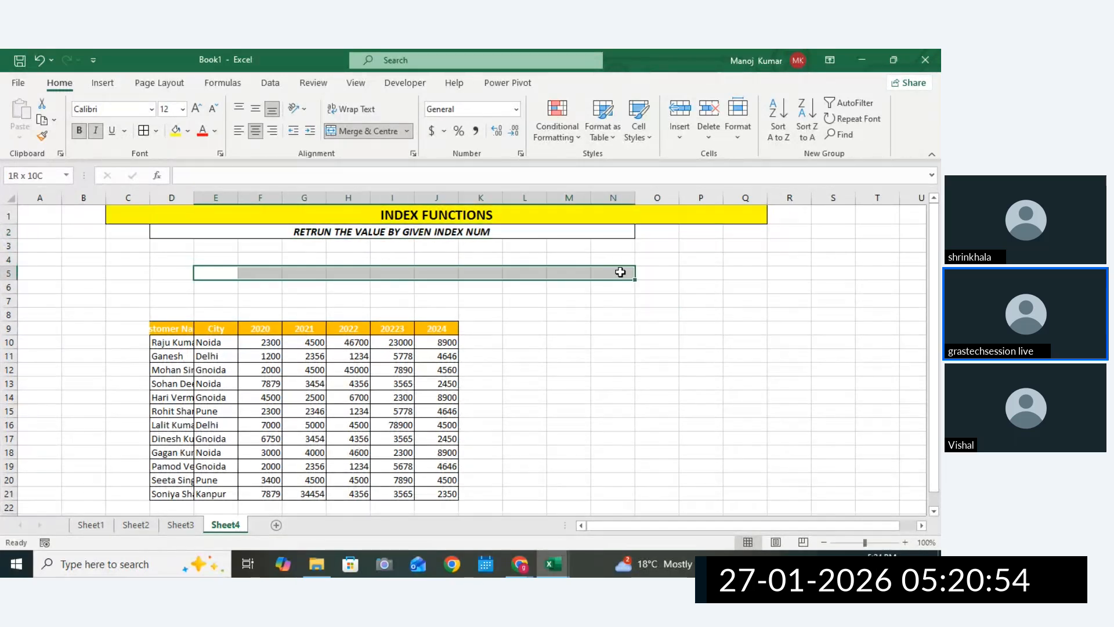
left_click(363, 130)
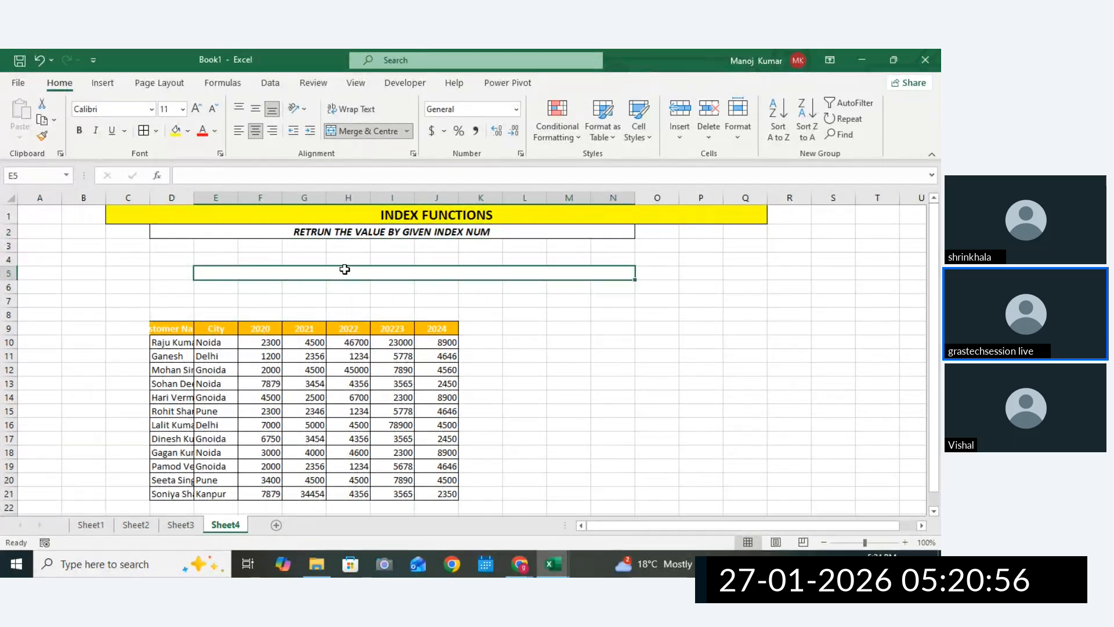
type("=IN")
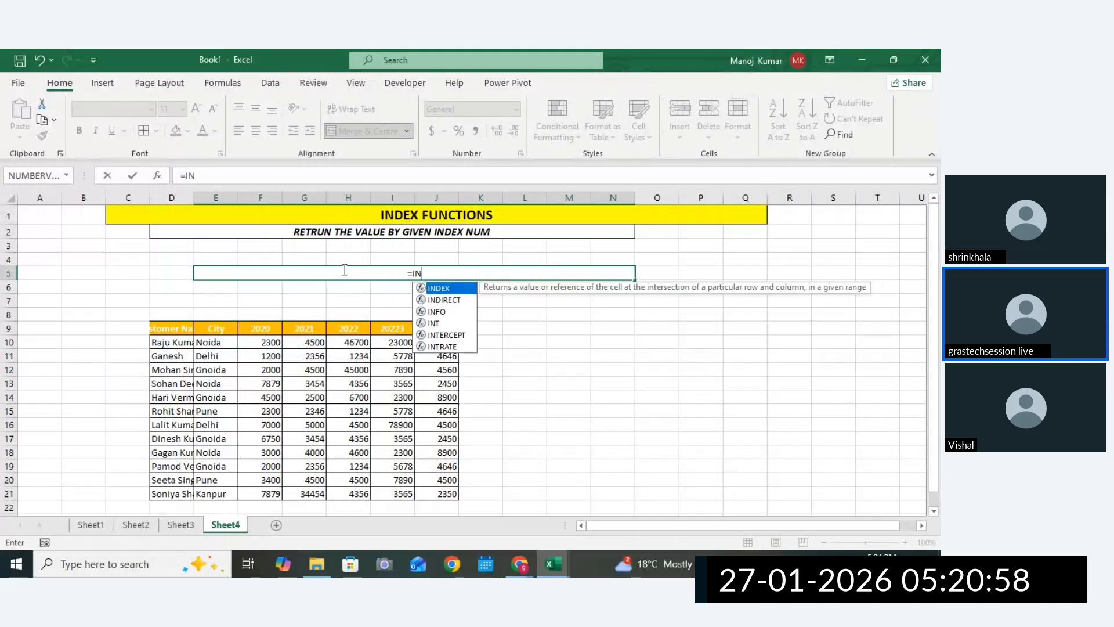
type("DEX(")
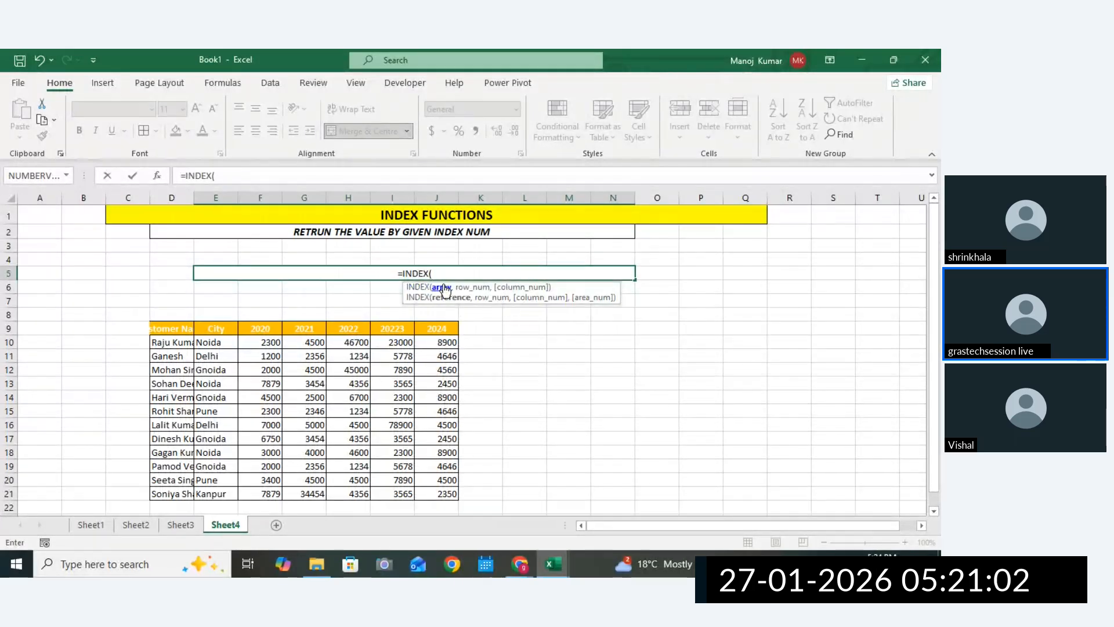
type("ARRA")
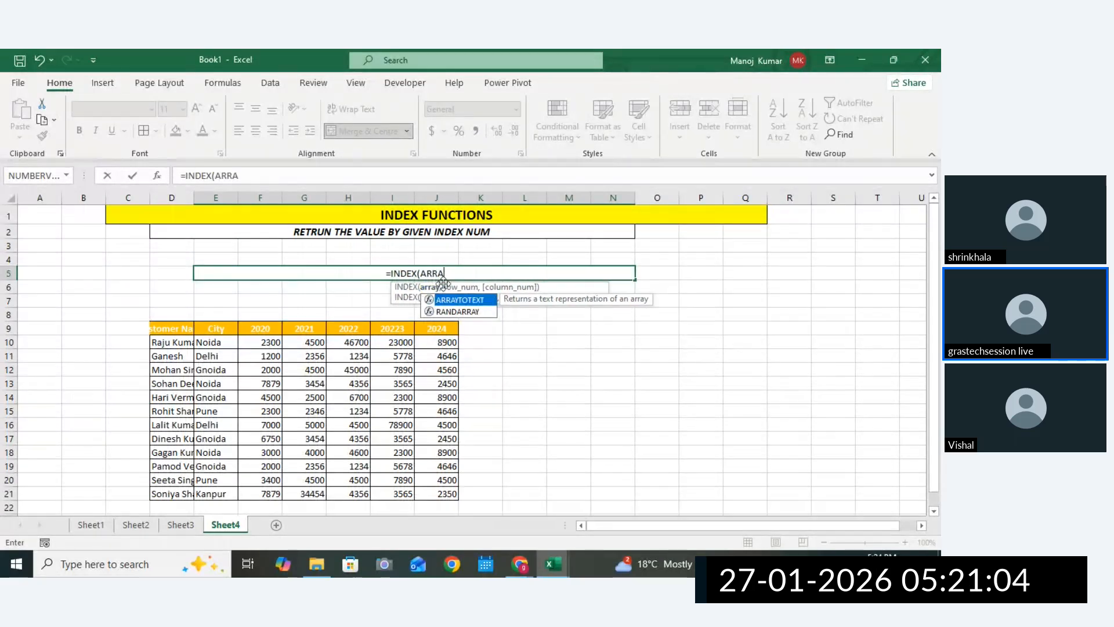
type("Y, ROW")
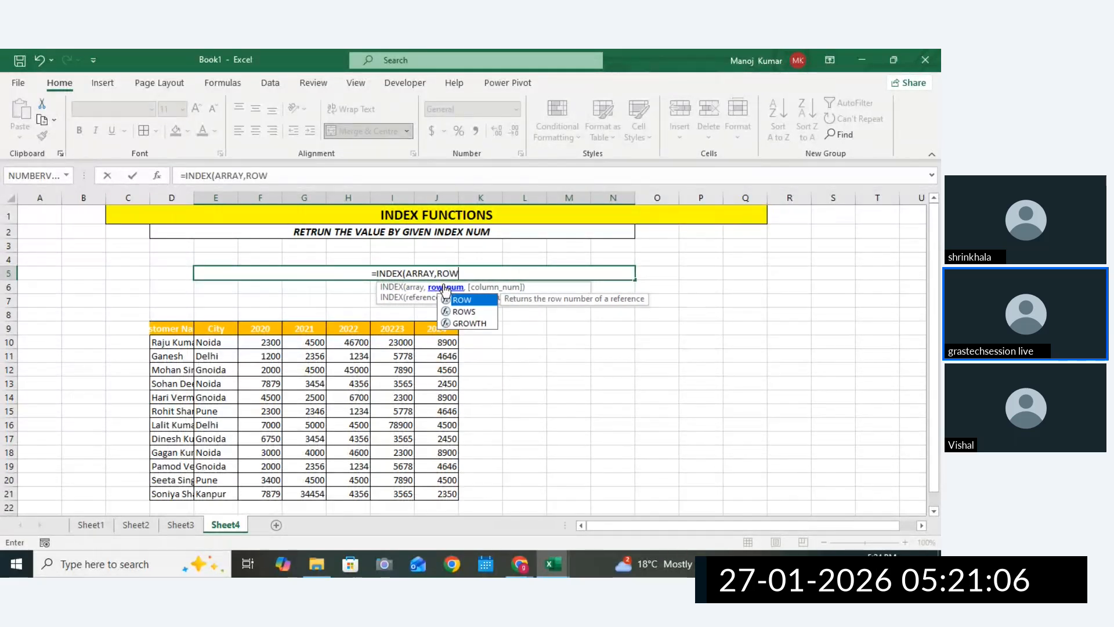
type("_NUM")
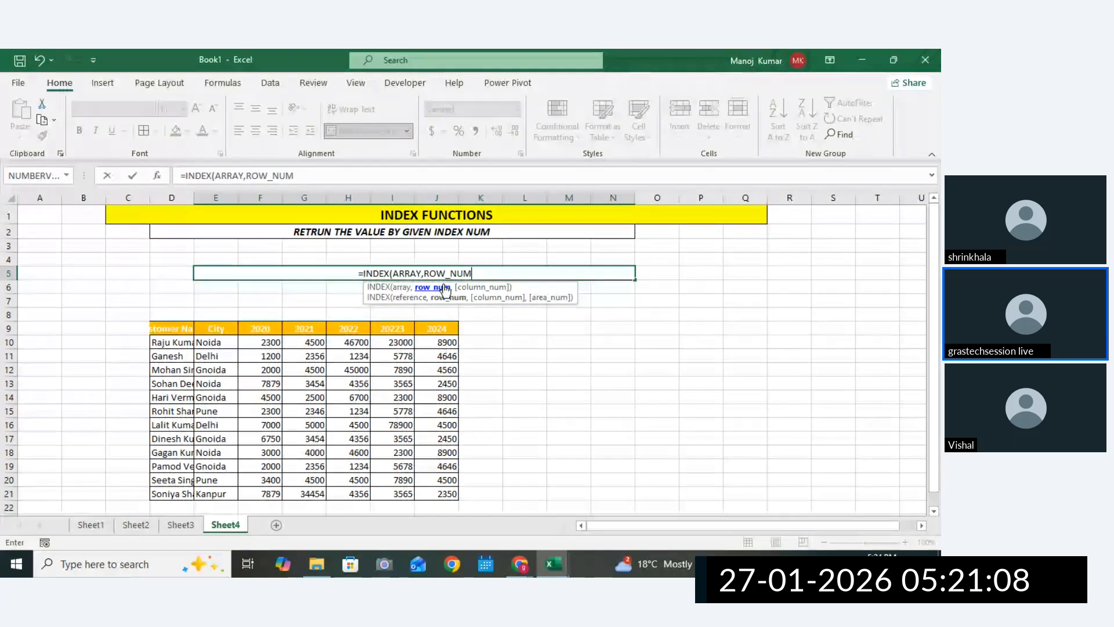
type(", COLUMN")
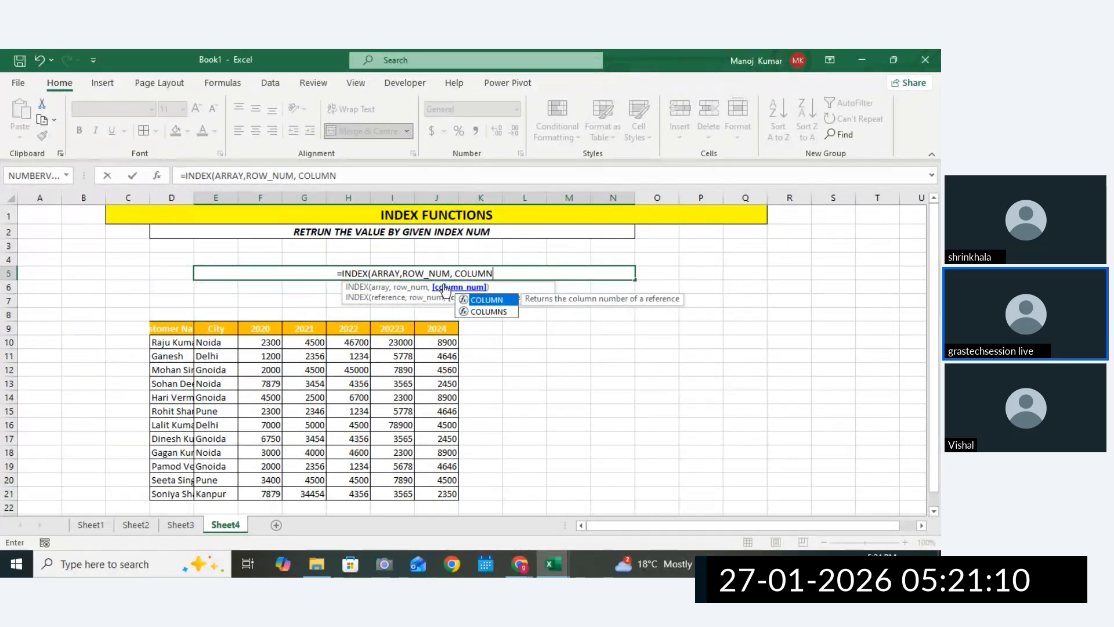
type("_NUM")
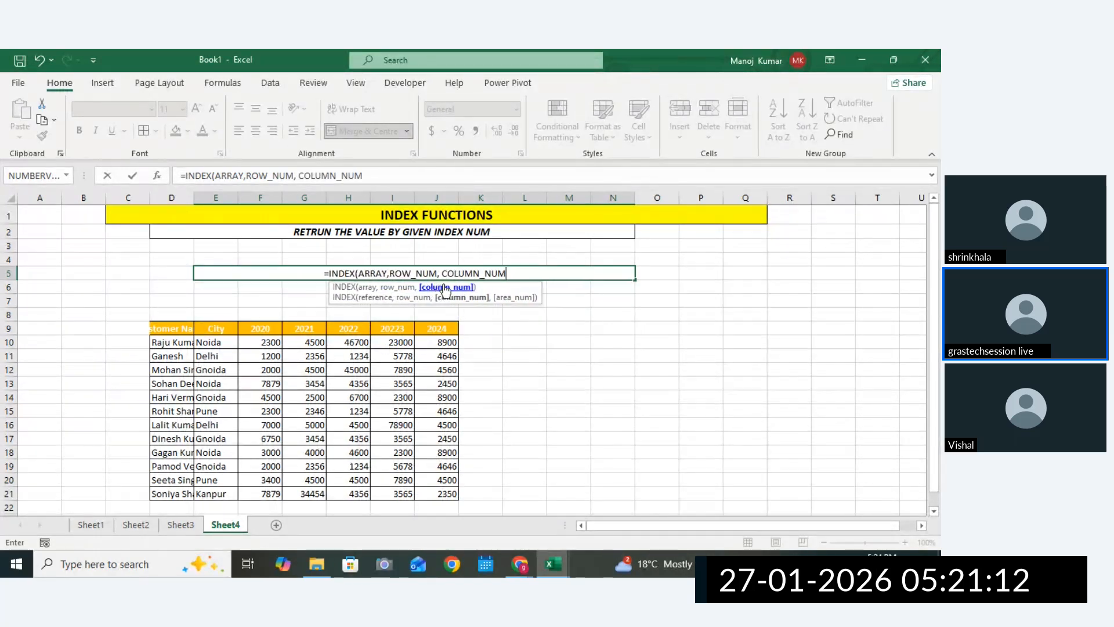
type(")")
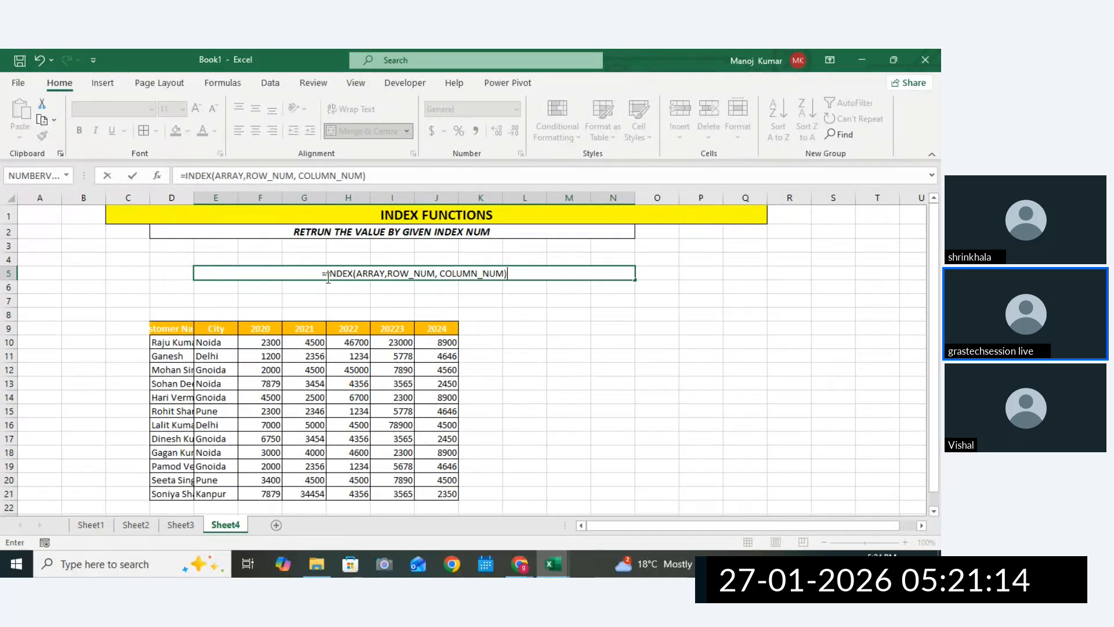
type(",")
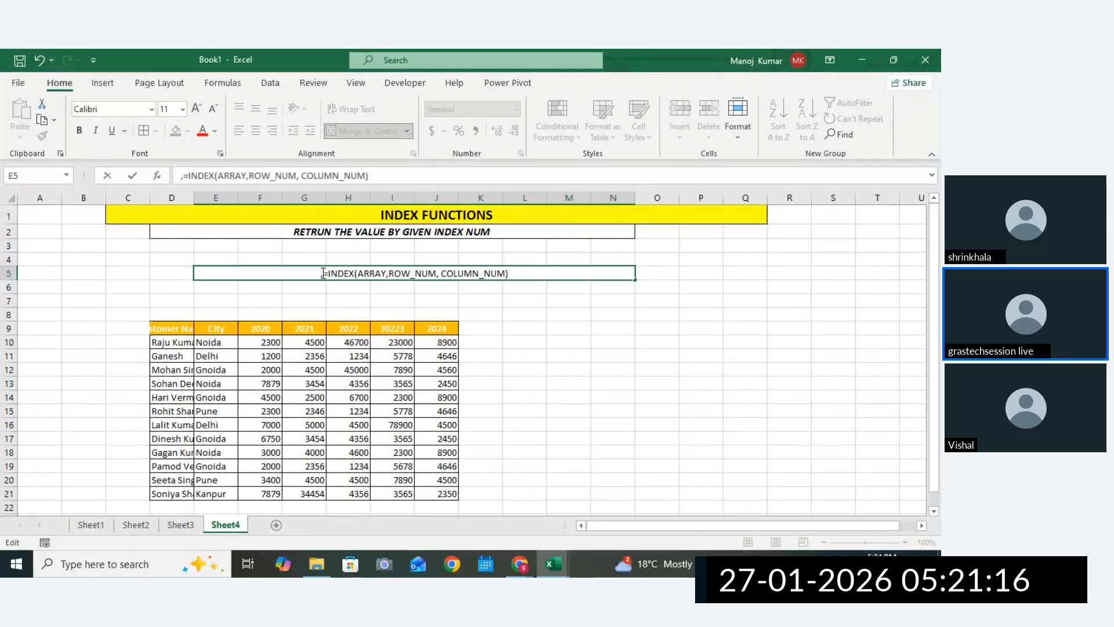
left_click(663, 358)
left_click(543, 273)
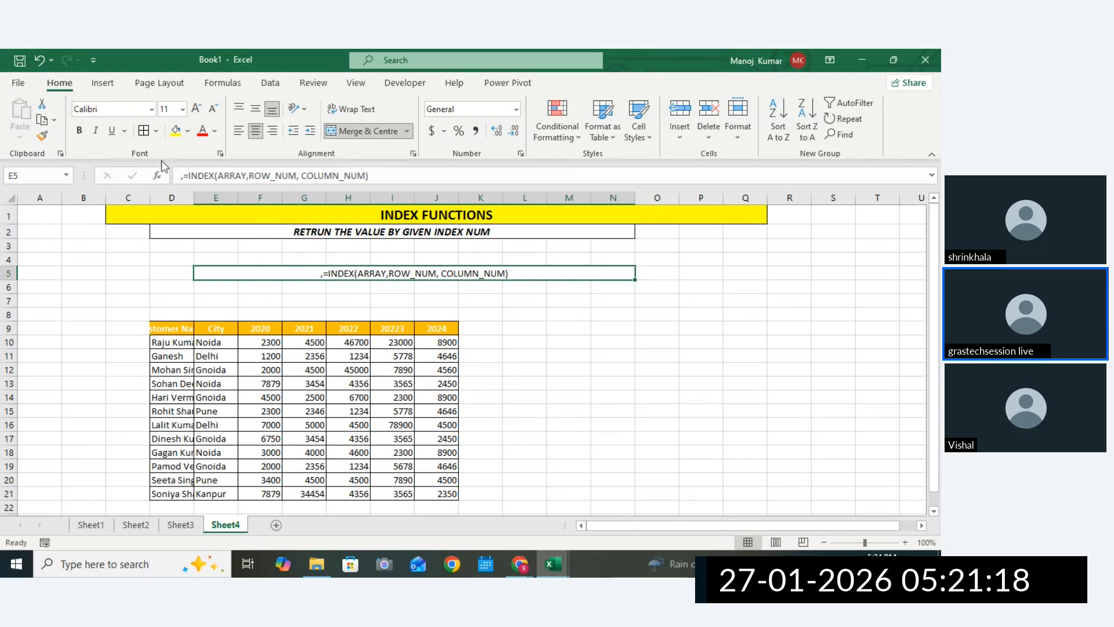
Enter the label ROW_NUM in M9, widen column M to fit it and enter 5 in N9.
left_click(559, 329)
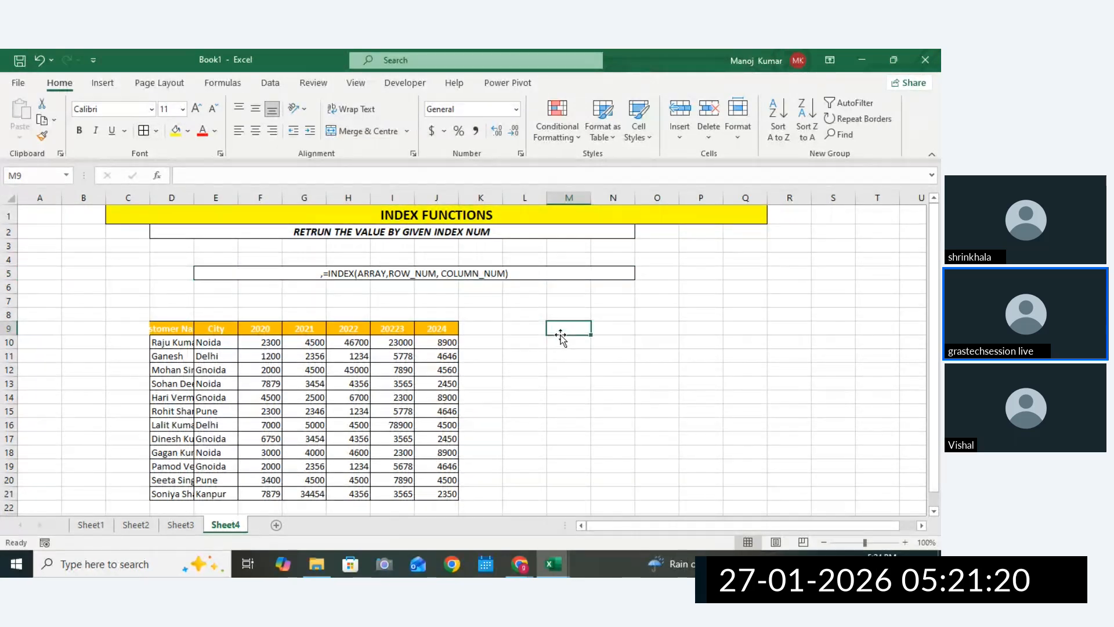
type("ROW")
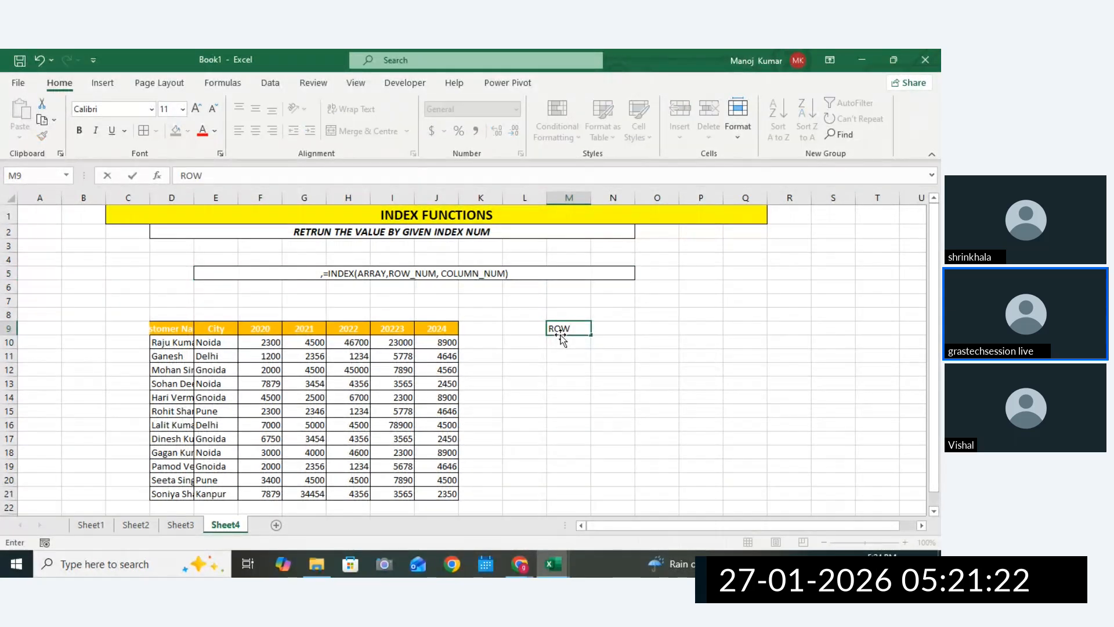
type("_NUM")
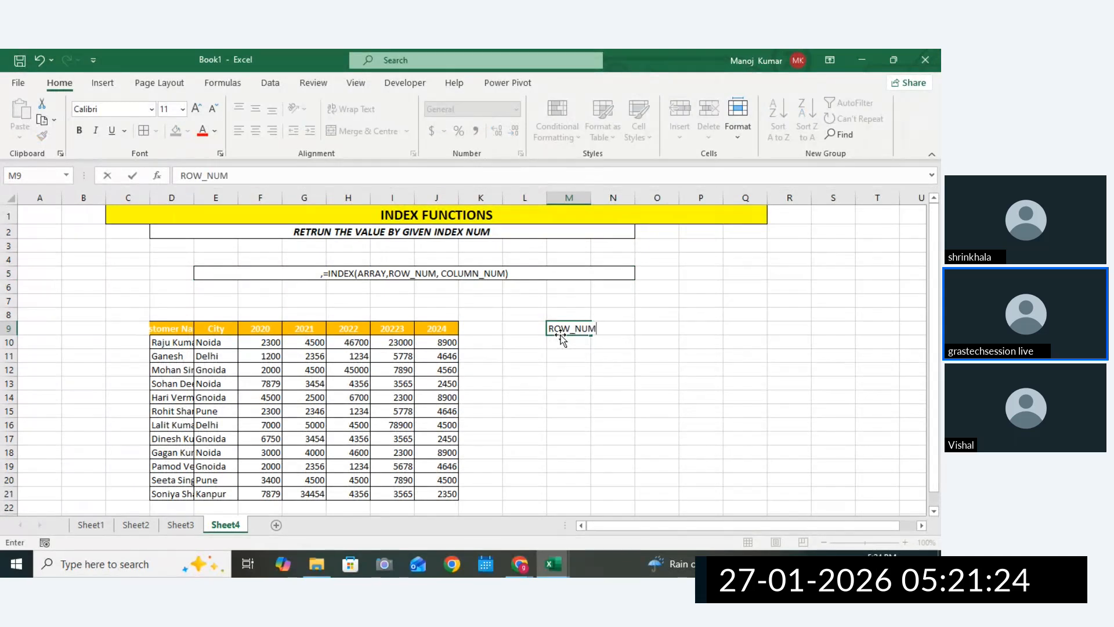
left_click(639, 331)
left_click_drag(595, 203, 625, 203)
left_click(641, 327)
type("5")
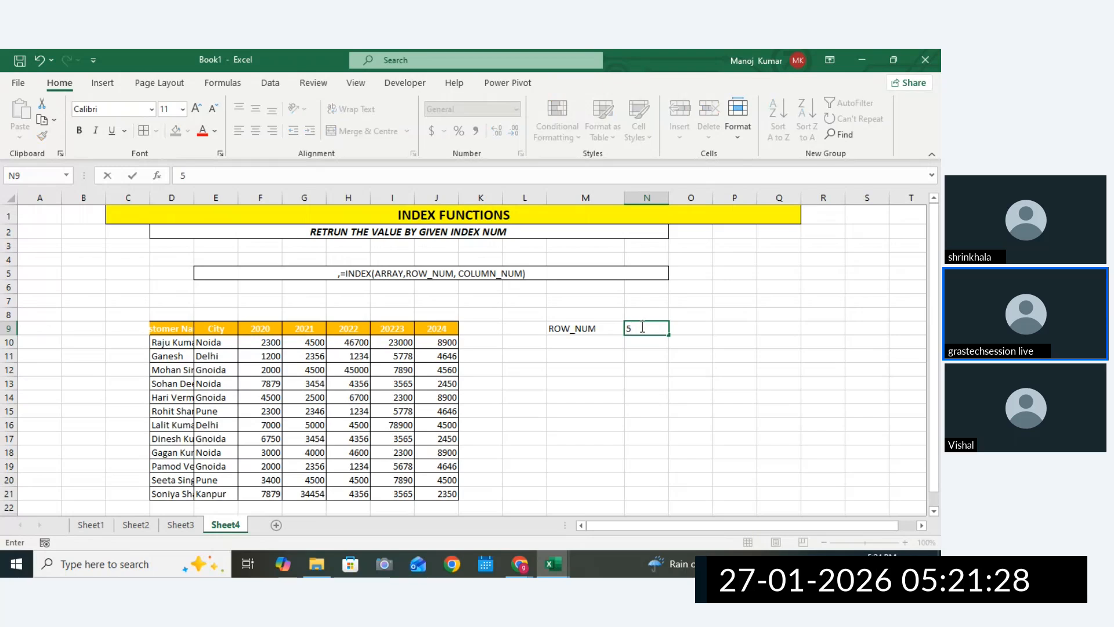
Enter the label COLUMN_NUM in M10 and the value 6 in N10.
left_click(587, 343)
type("COLUMN")
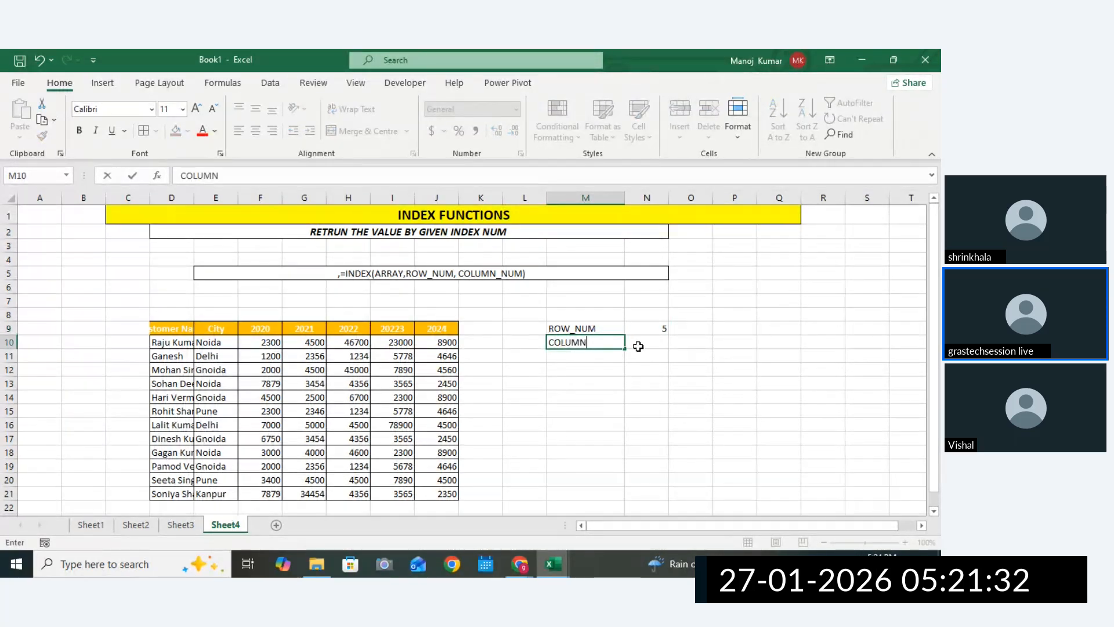
type("_NUM")
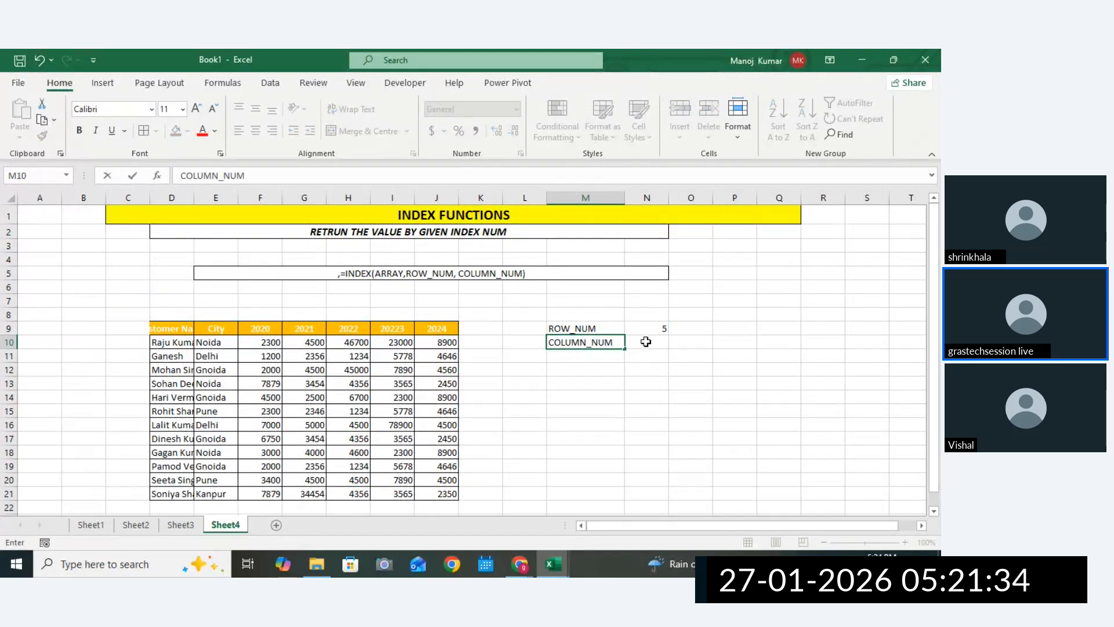
left_click(646, 341)
type("6")
left_click(690, 356)
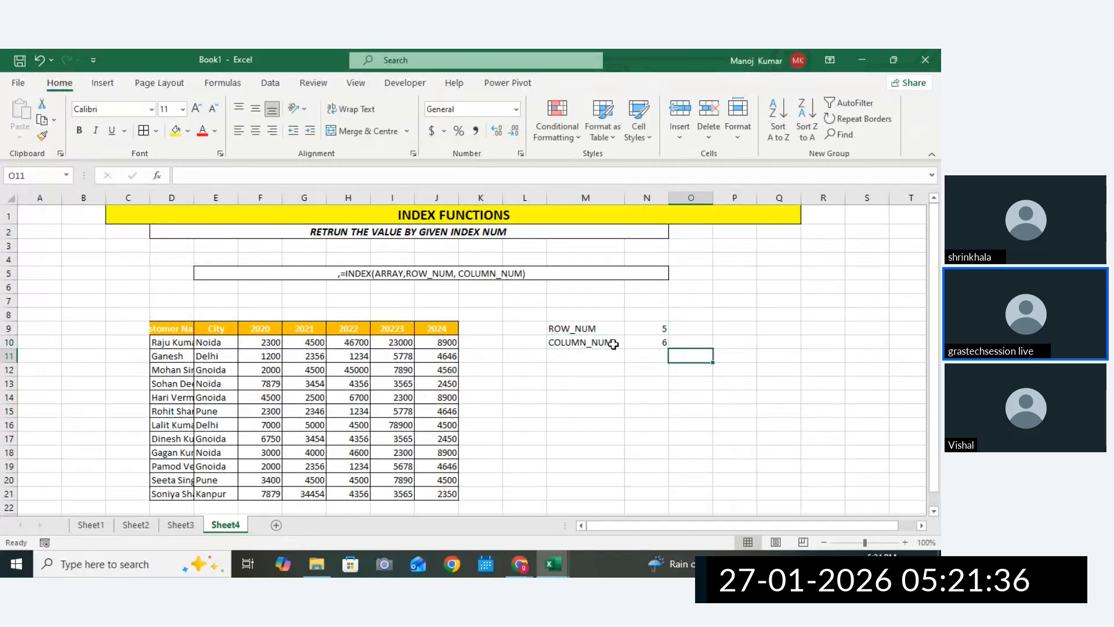
Apply all borders to the row and column number cells M9:N10.
left_click_drag(578, 328, 630, 342)
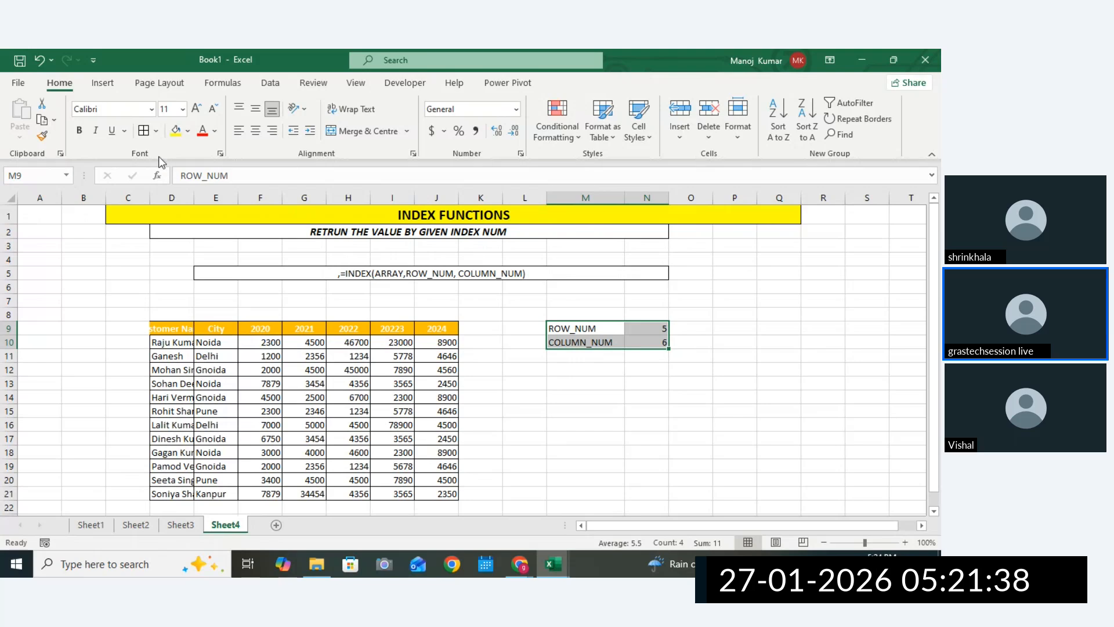
left_click(146, 135)
left_click(648, 315)
left_click_drag(593, 327, 641, 343)
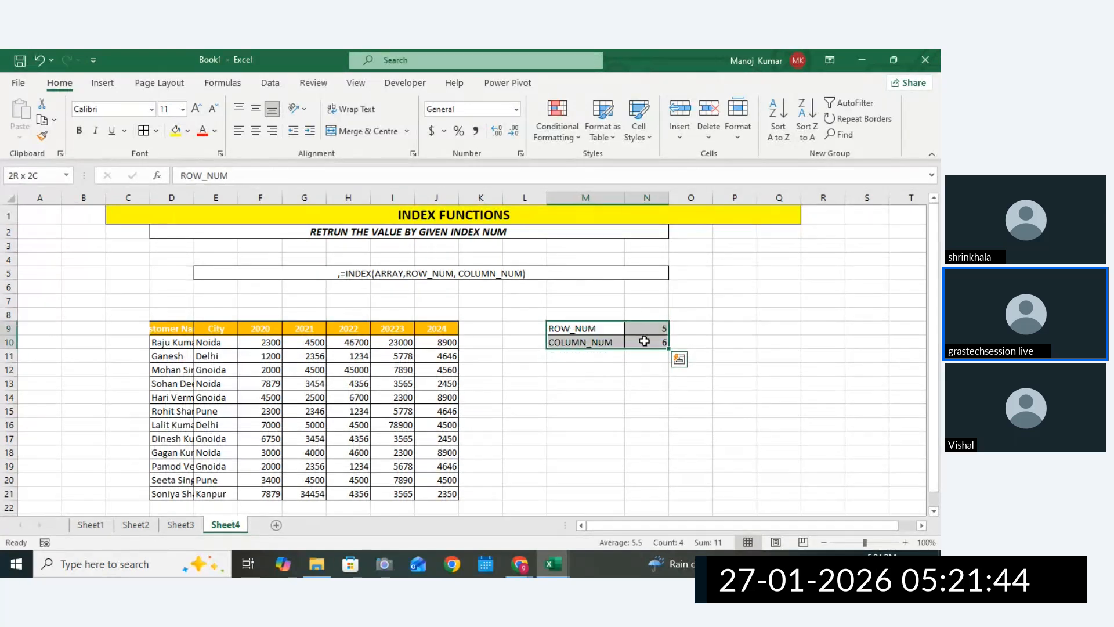
left_click_drag(166, 330, 463, 492)
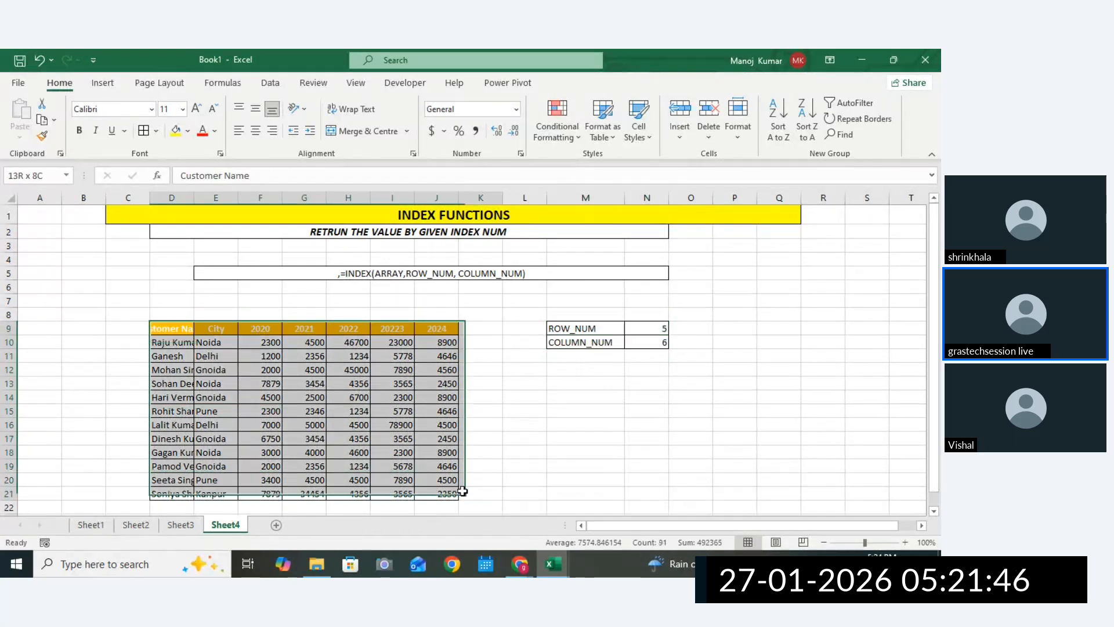
left_click(577, 380)
Enter the formula =INDEX(D9:J21,N9,N10) in cell N12 and apply borders to that cell.
left_click(589, 372)
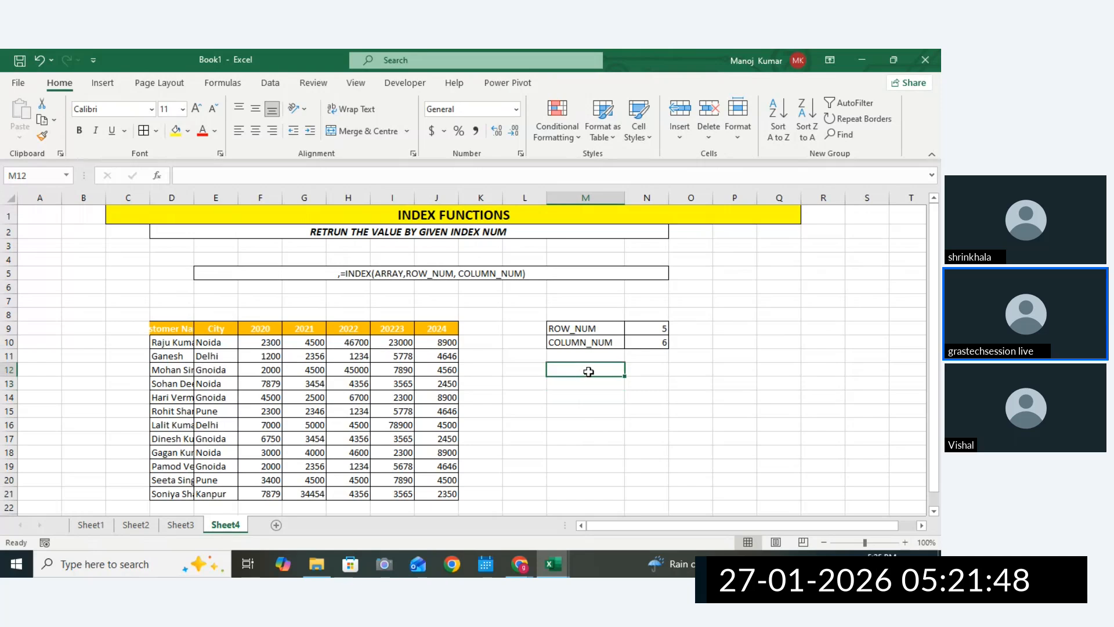
left_click(632, 369)
type("=")
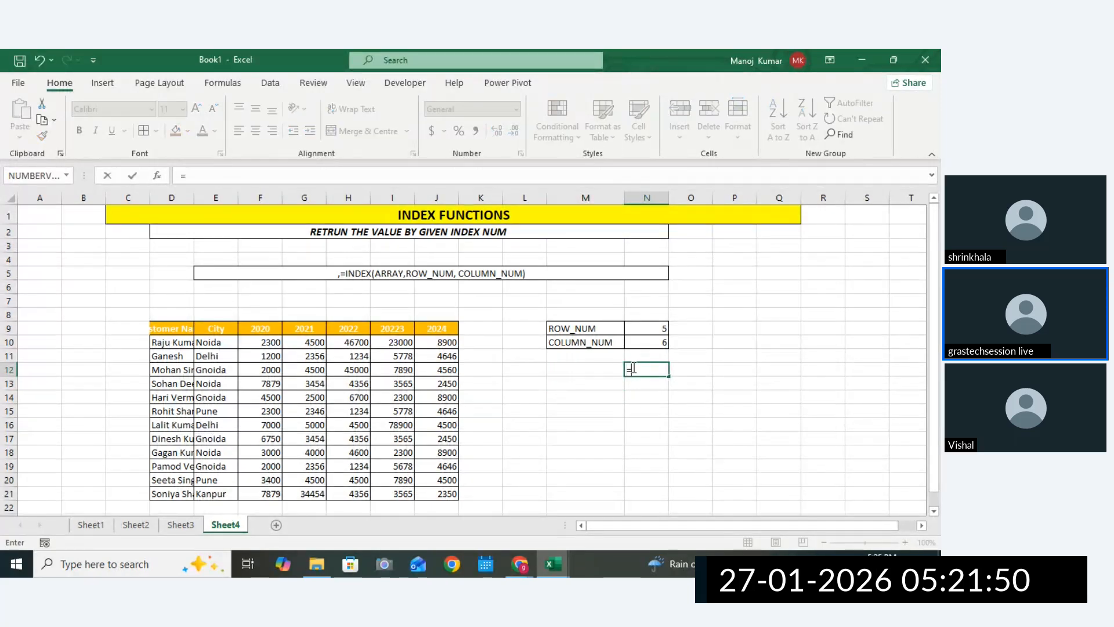
type("IDEX")
key("BackSpace")
key("BackSpace")
key("BackSpace")
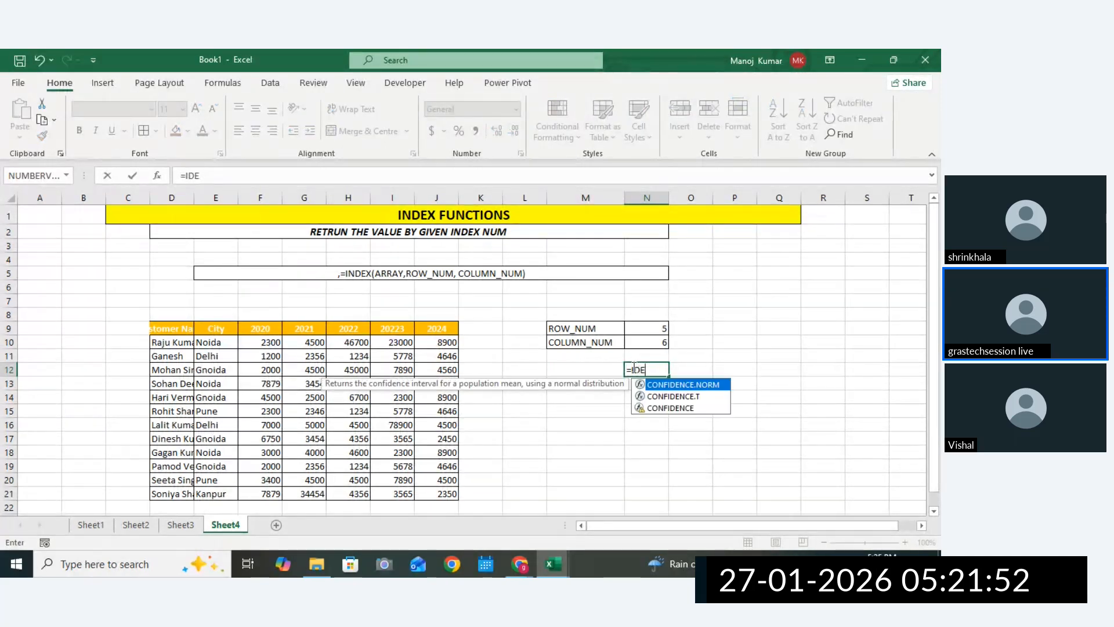
type("N")
type("DEX(")
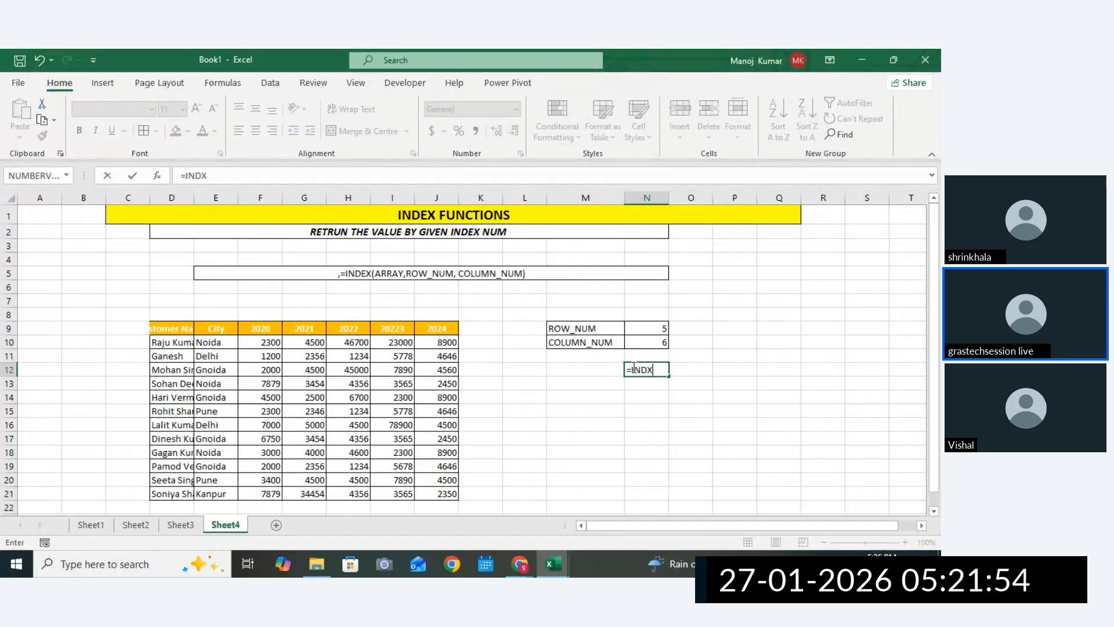
key("BackSpace")
key("BackSpace")
key("BackSpace")
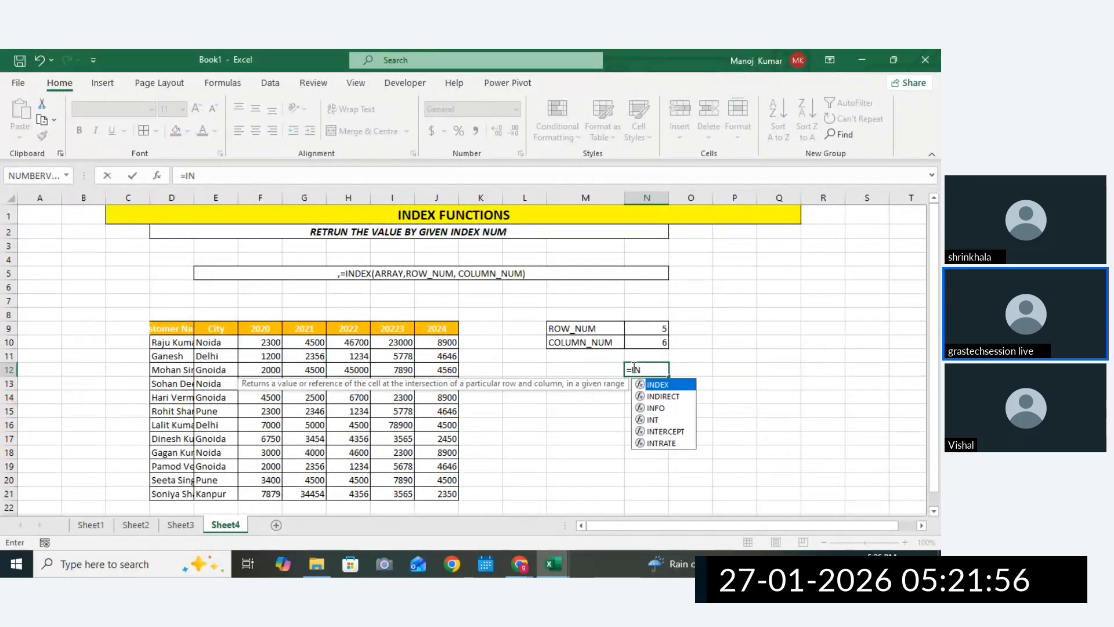
type("DEX(")
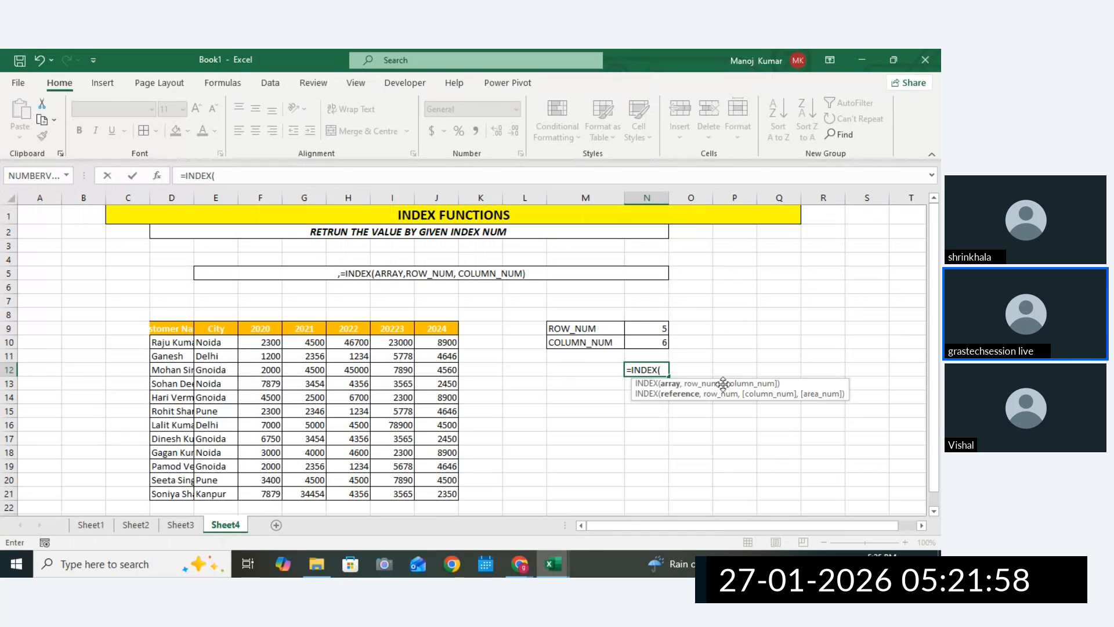
left_click_drag(175, 329, 428, 492)
type(",")
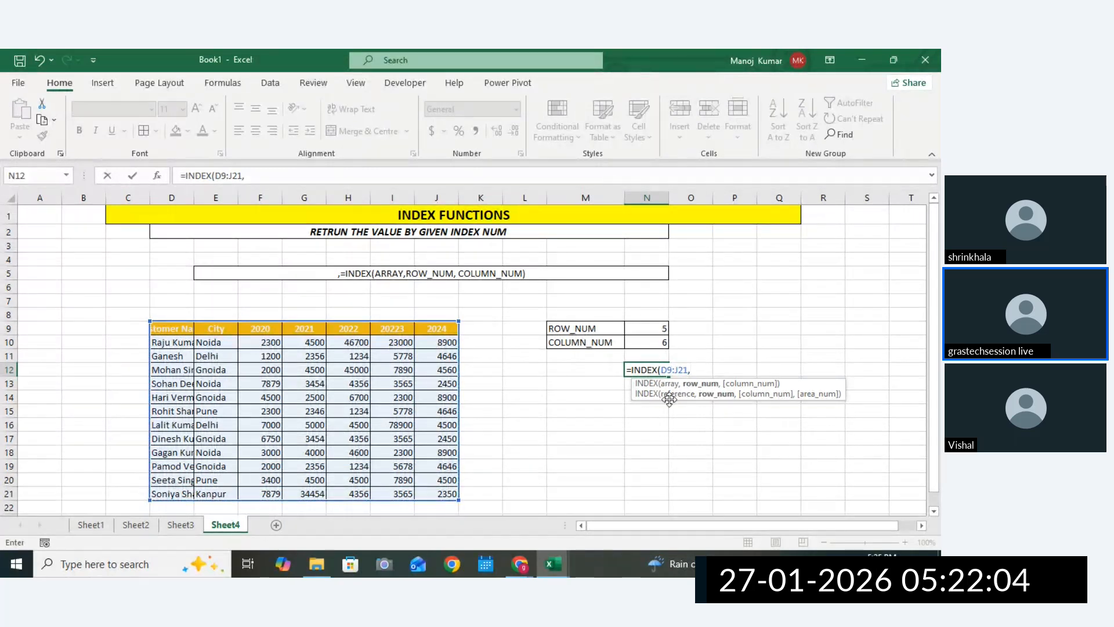
left_click(660, 331)
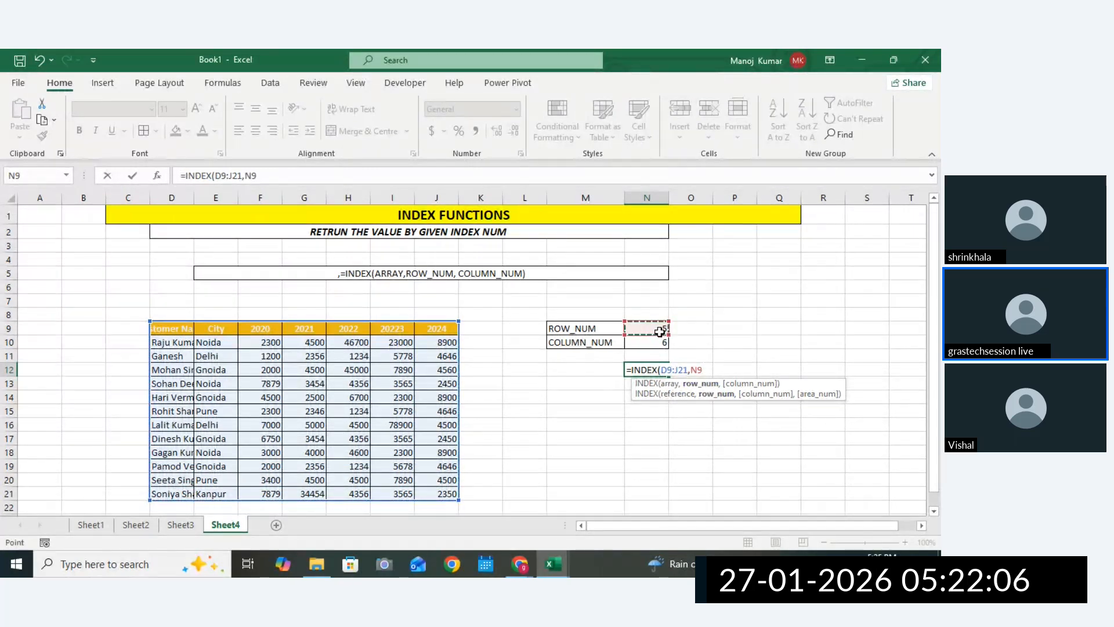
type(",")
left_click(655, 344)
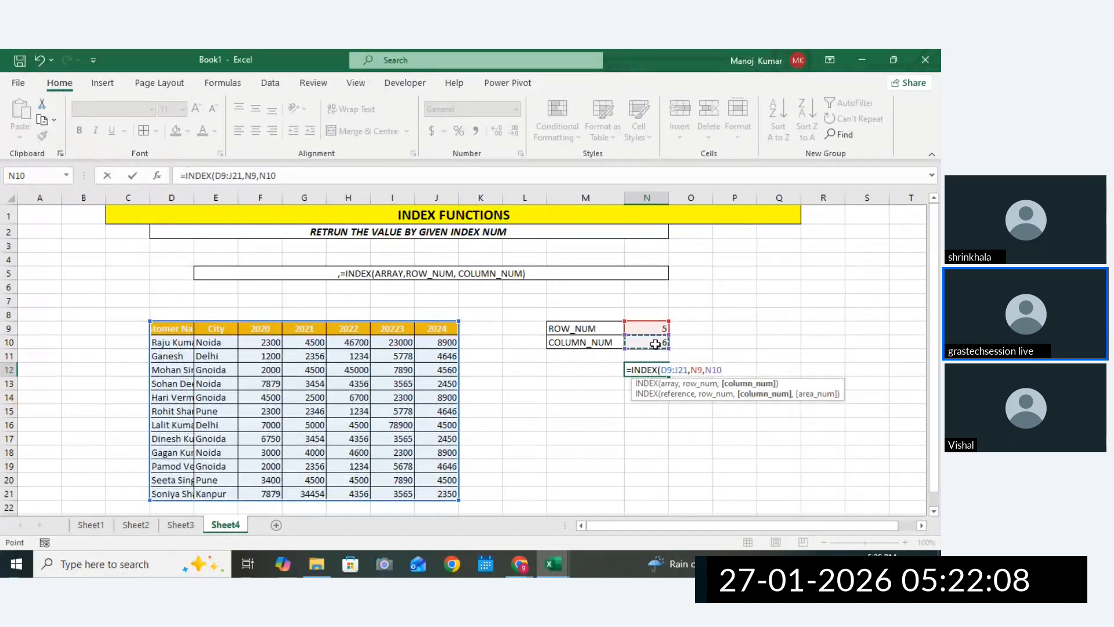
type(")")
key("Return")
left_click(654, 371)
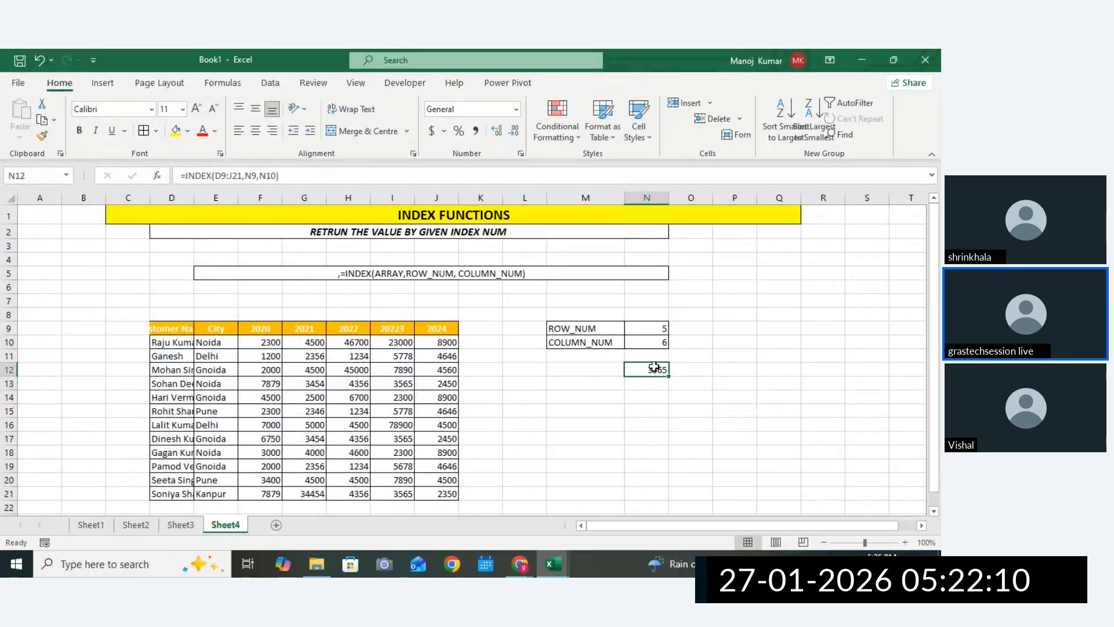
left_click(145, 131)
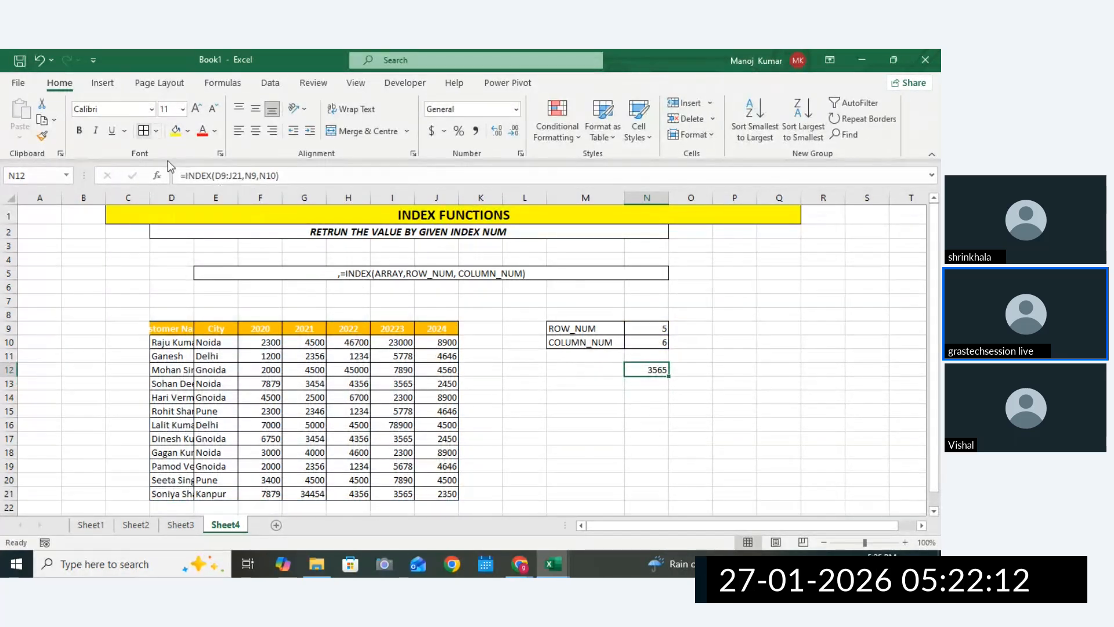
Trace row 5 and column 6 through the customer table and compare the cell there with the INDEX result in N12.
left_click_drag(577, 332, 638, 328)
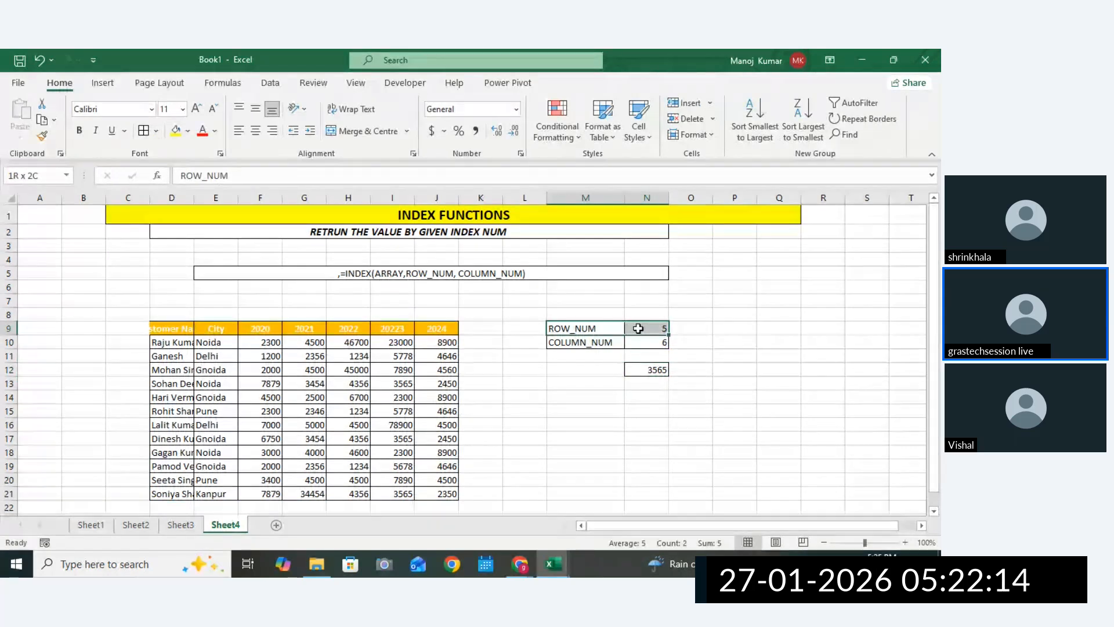
left_click_drag(164, 332, 164, 369)
left_click_drag(173, 330, 168, 380)
left_click(169, 382)
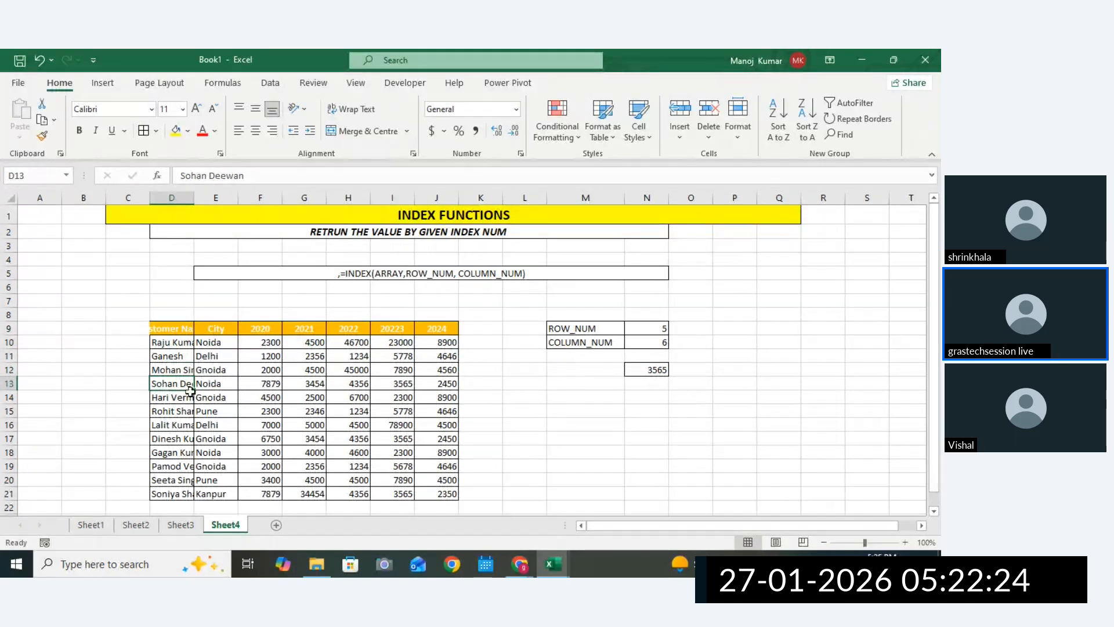
left_click_drag(180, 384, 400, 381)
left_click(651, 370)
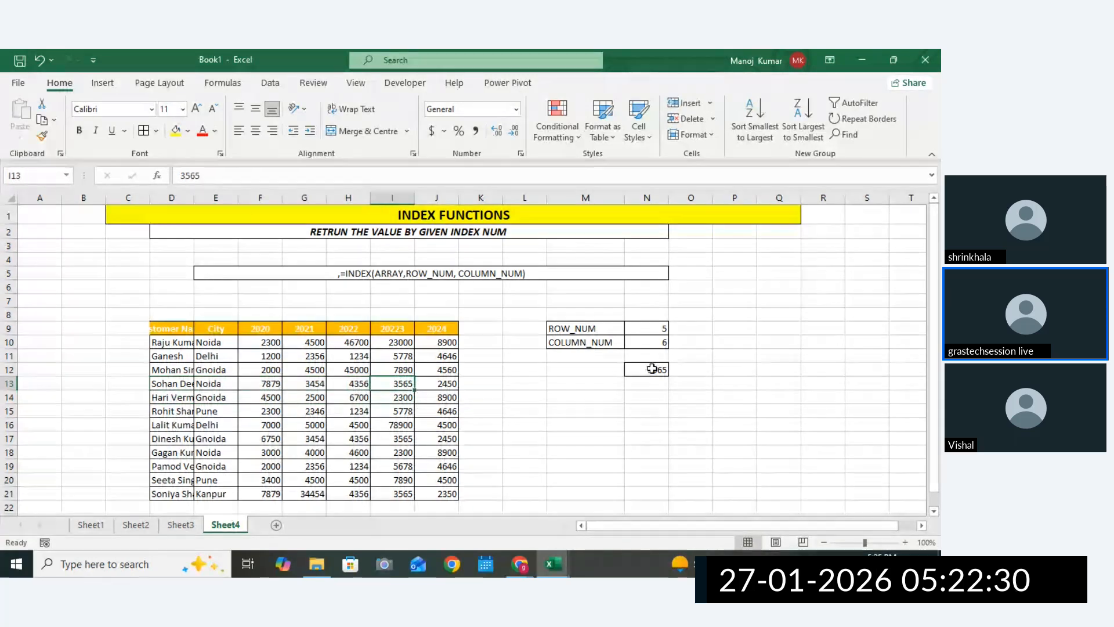
Highlight cell I13 in the customer table with a yellow fill.
left_click(406, 386)
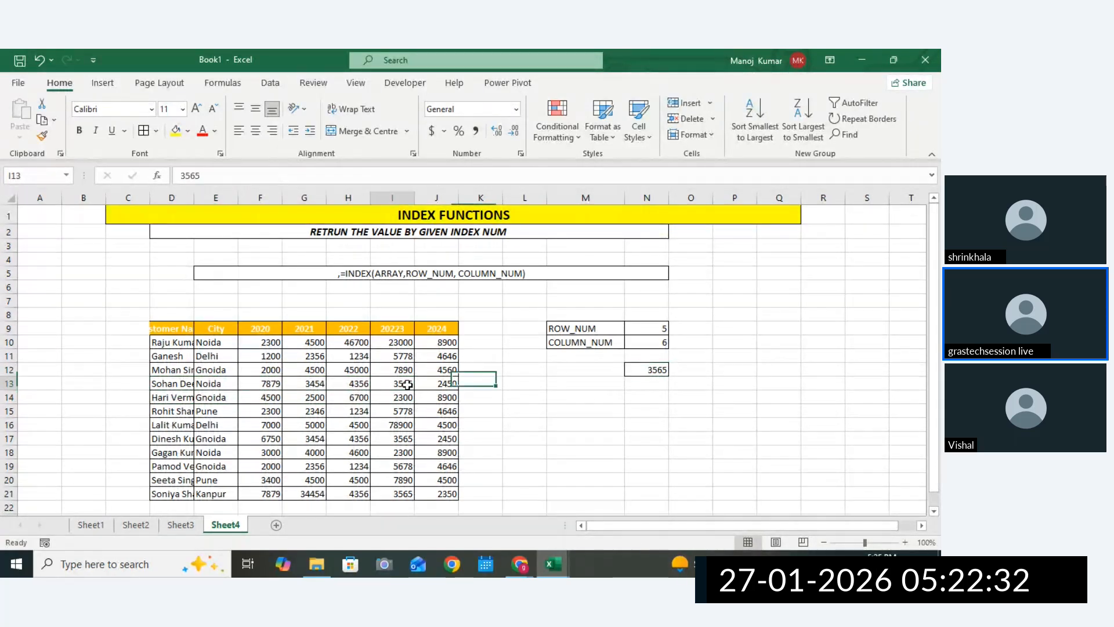
left_click(172, 132)
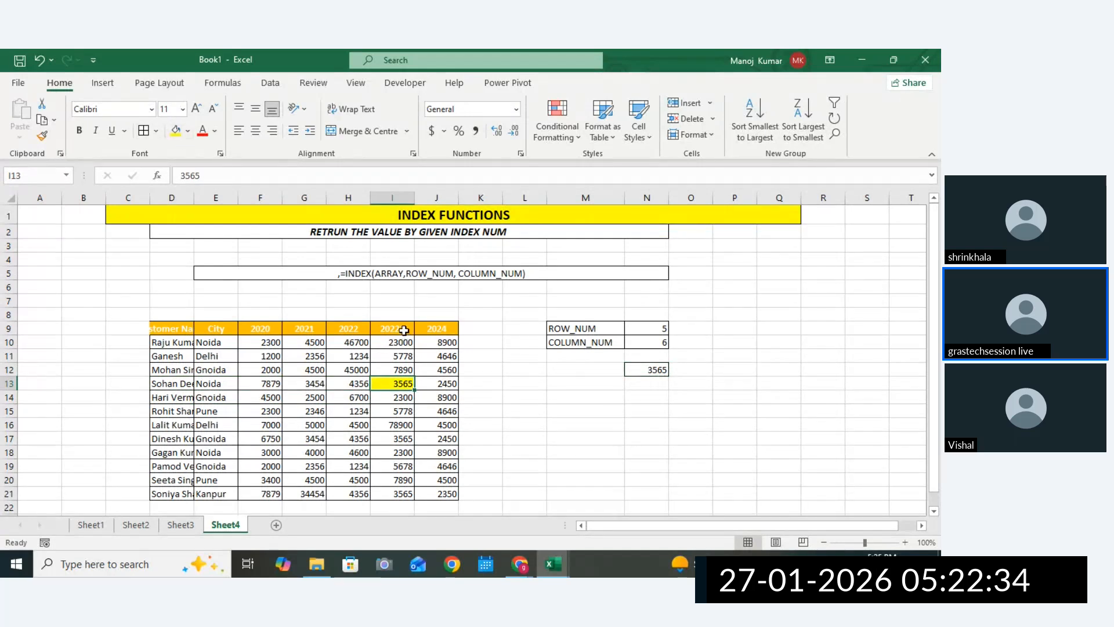
left_click_drag(400, 329, 181, 337)
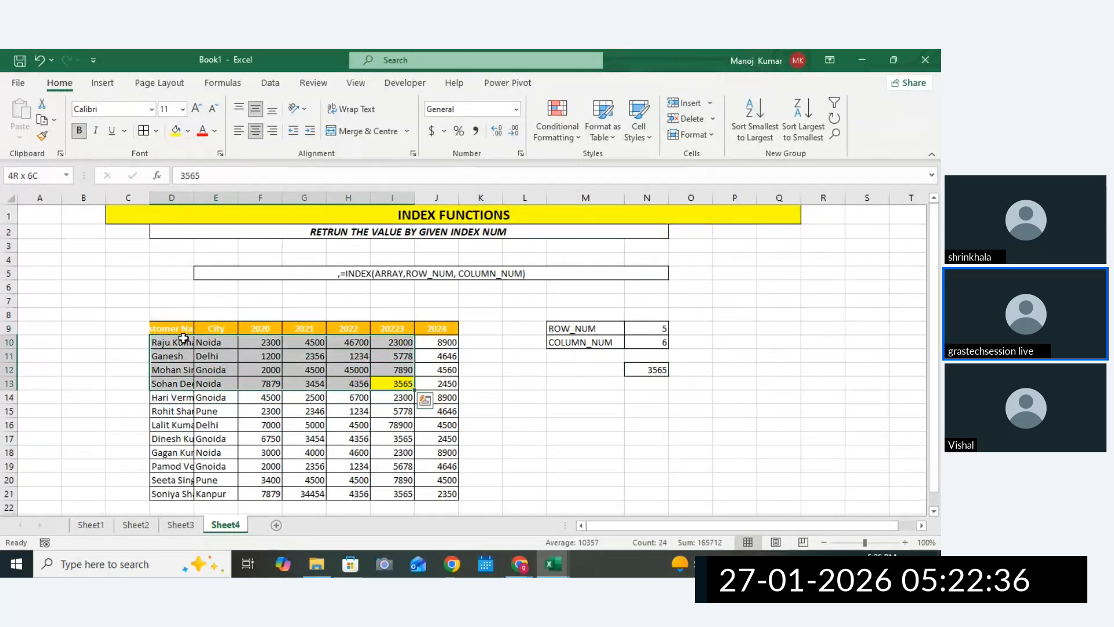
Copy the formula text from N12 and place it in P12 as visible text with a leading comma: ,=INDEX(D9:J21,N9,N10).
double_click(654, 371)
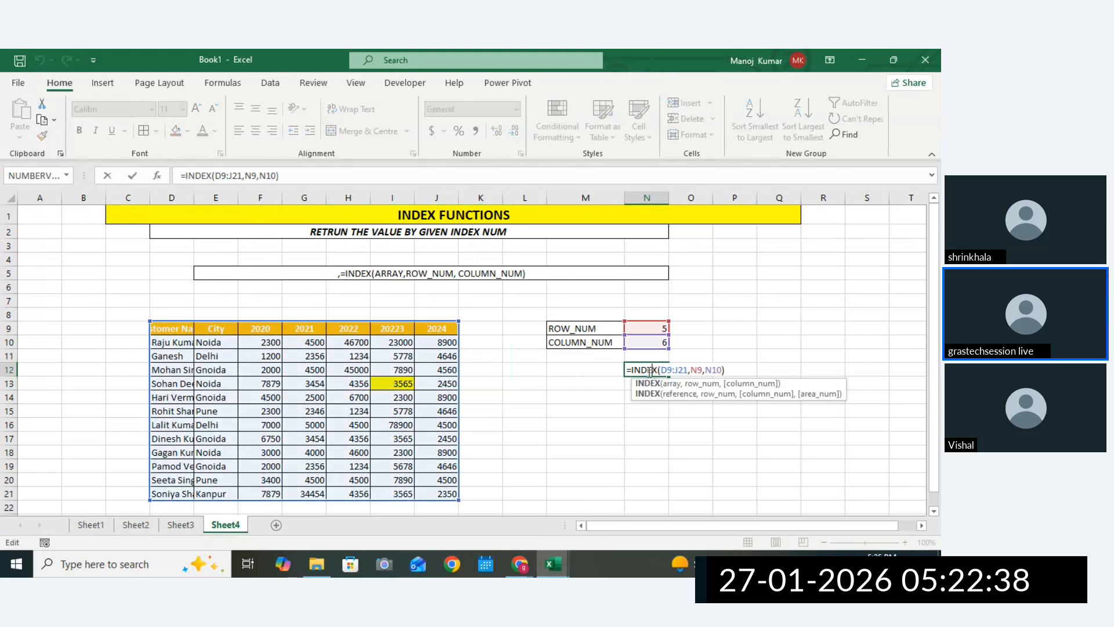
left_click_drag(627, 370, 721, 369)
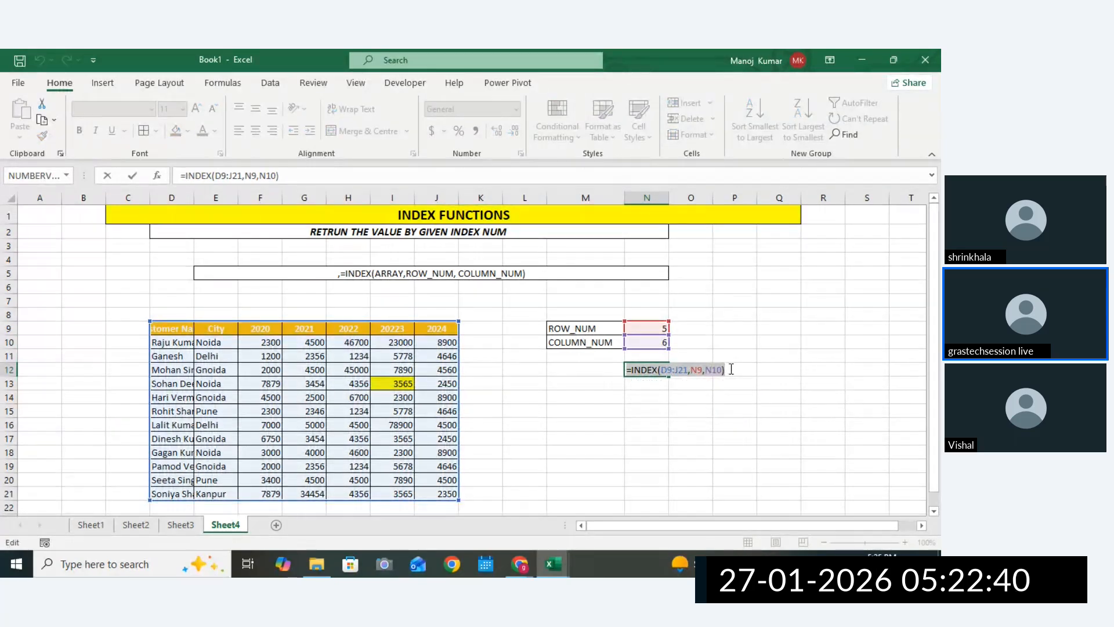
key("Return")
left_click(730, 368)
type(",")
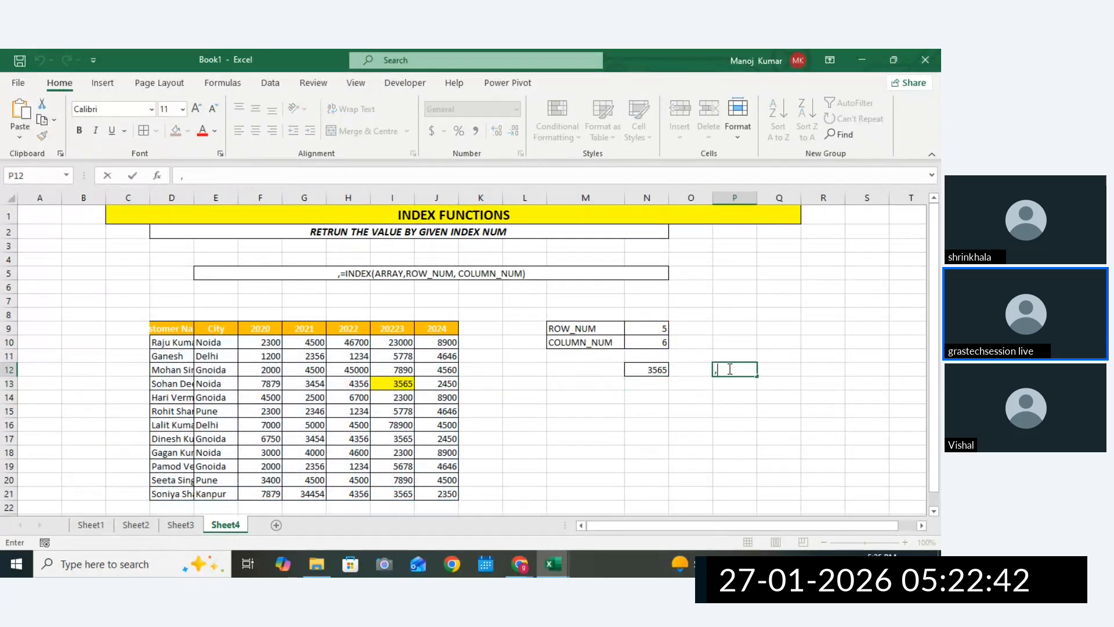
key("ctrl+v")
left_click(833, 419)
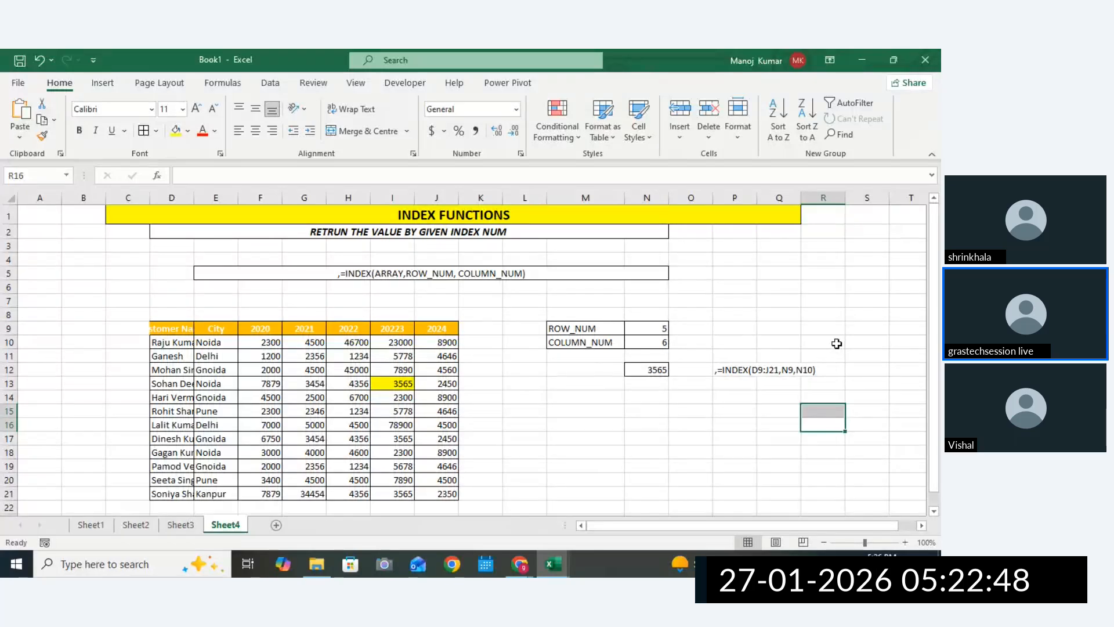
left_click(677, 374)
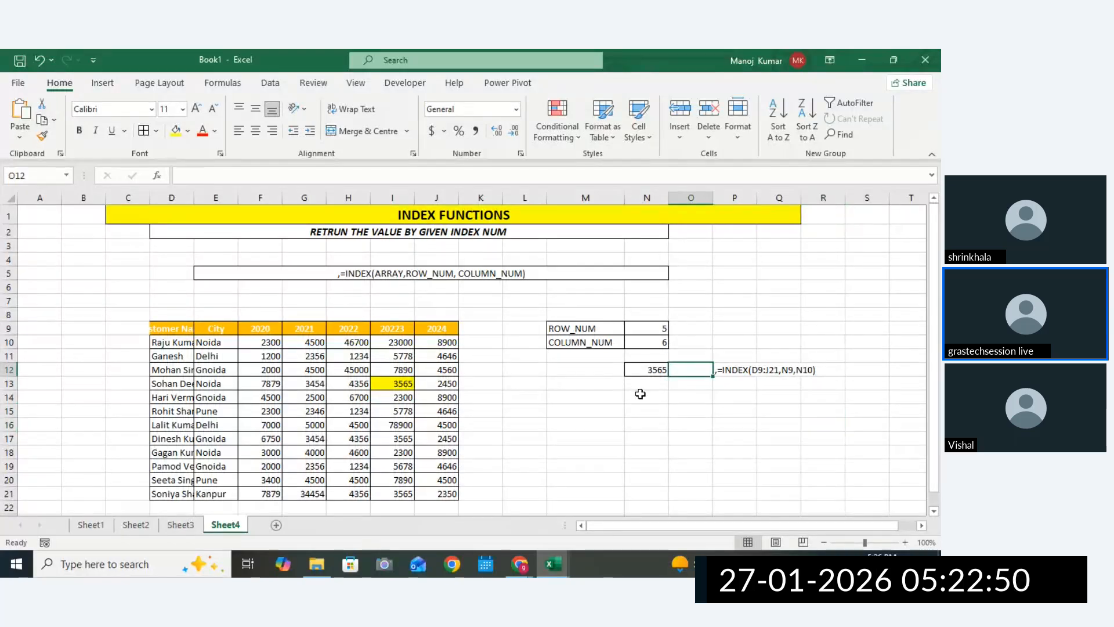
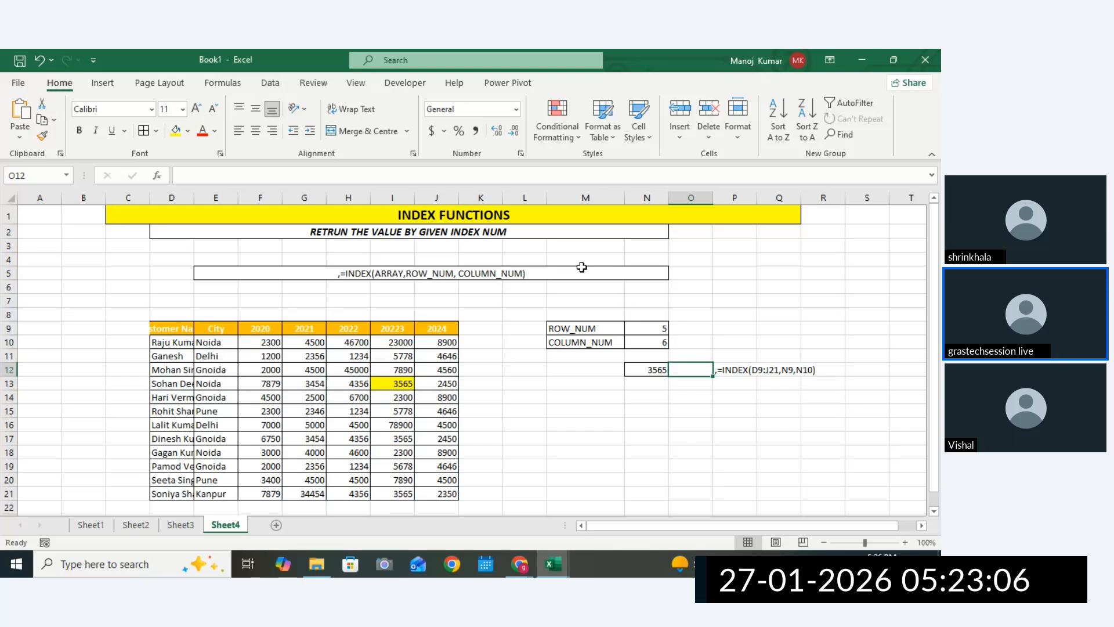
Enter the label VLOOKUP in E26 below the table and 180 in G26, and widen column E.
left_click(503, 215)
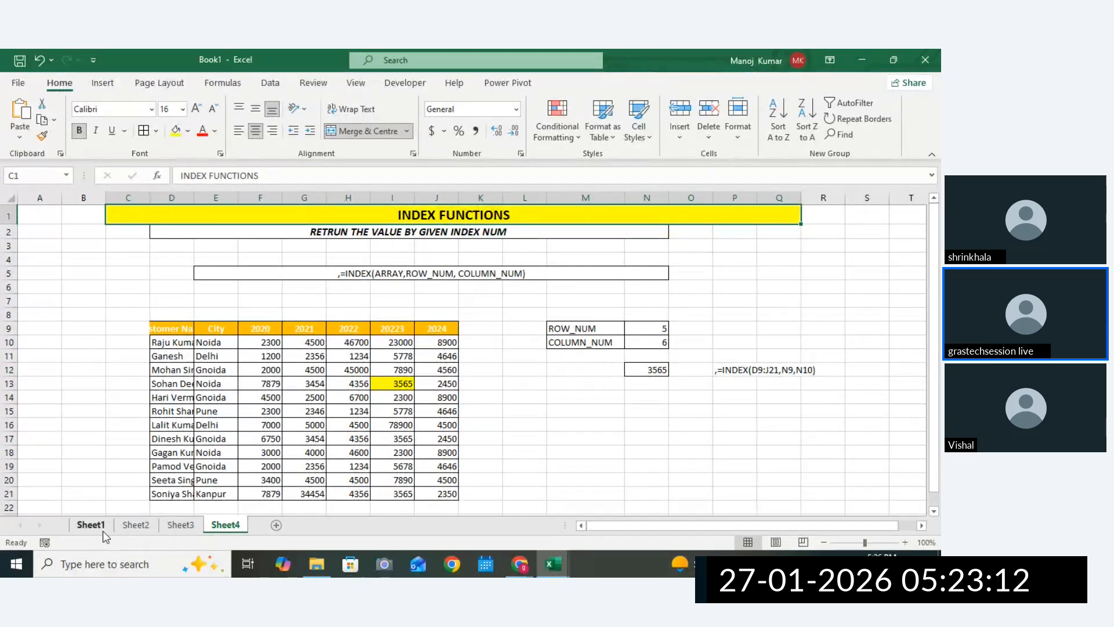
left_click(933, 504)
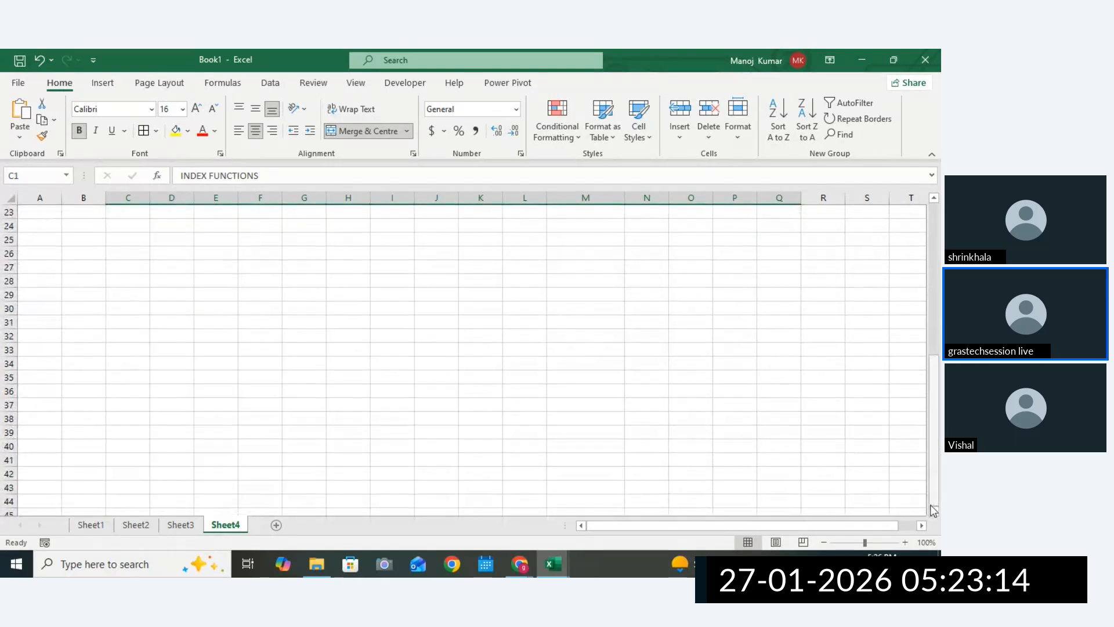
scroll(183, 311, "up", 1)
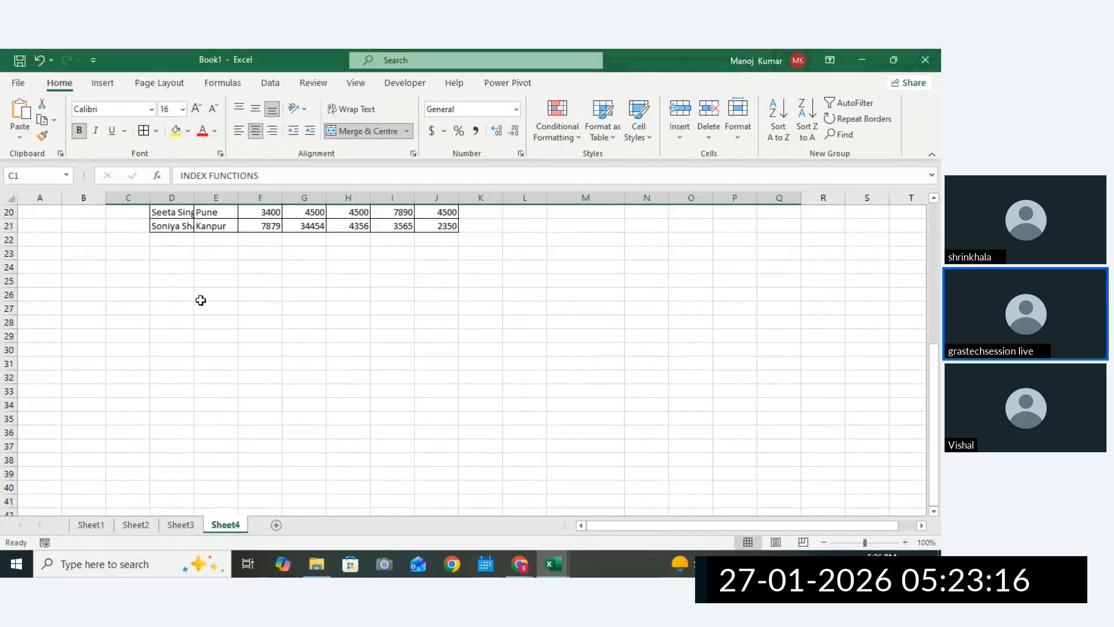
left_click(203, 297)
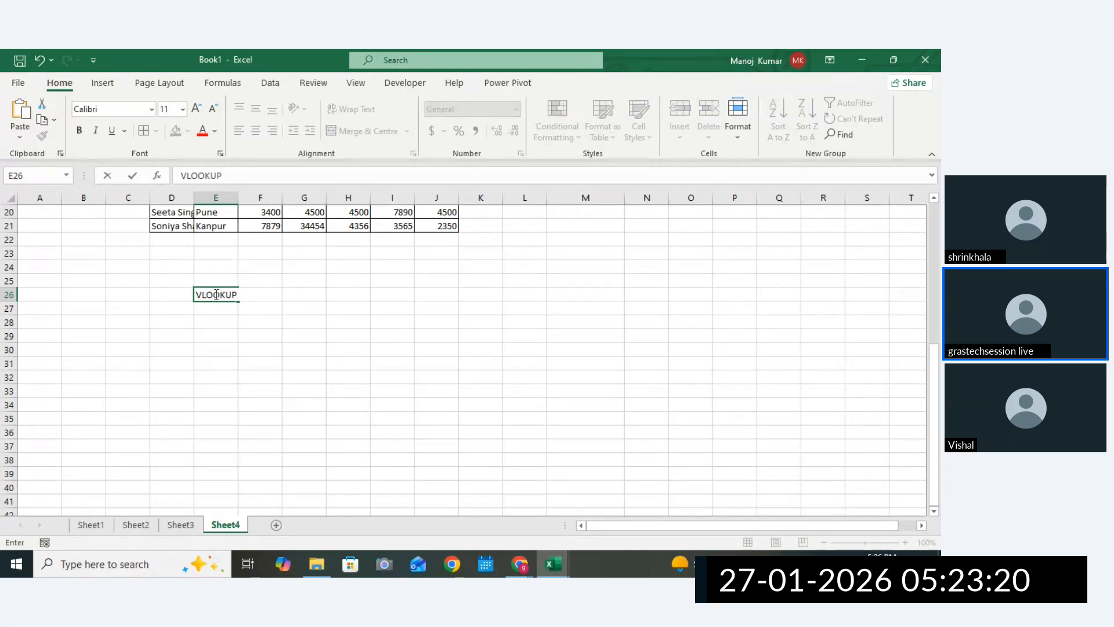
left_click(297, 295)
type("180")
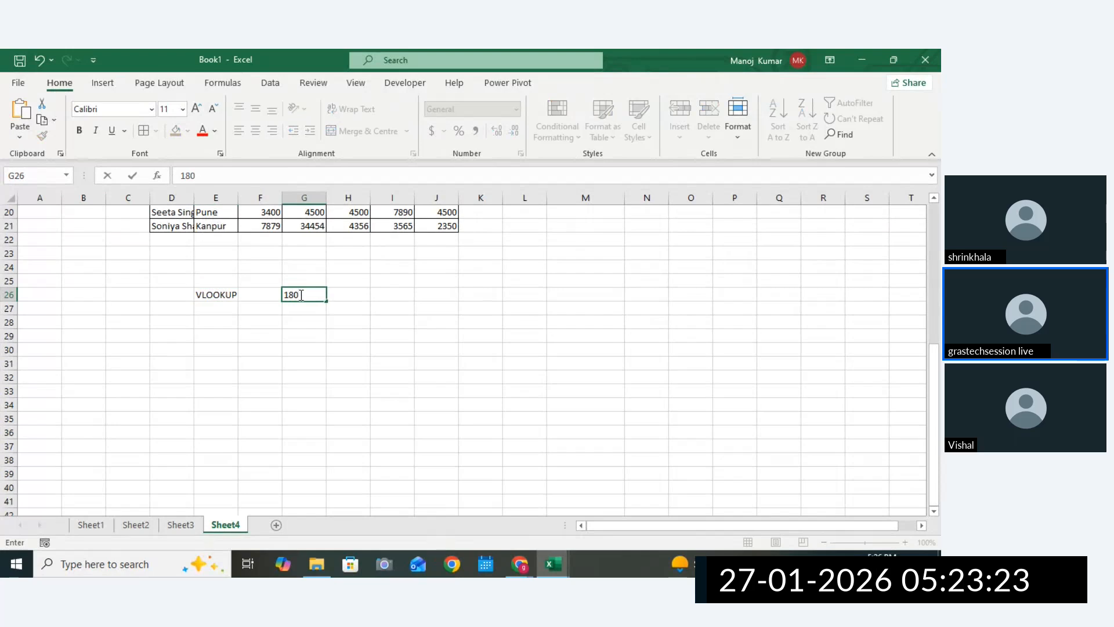
left_click(401, 306)
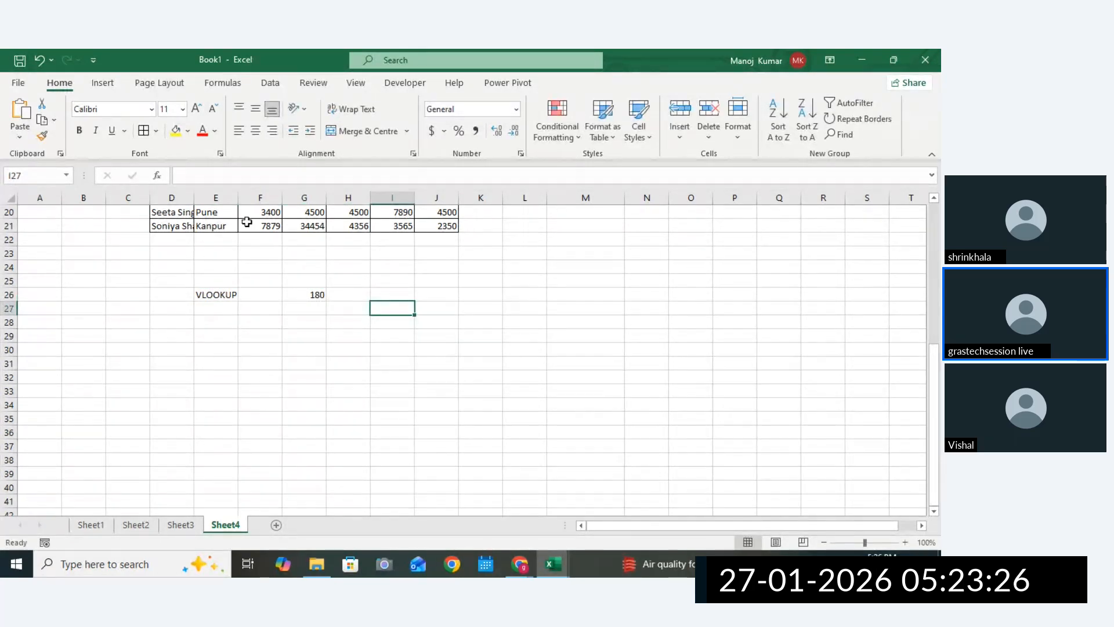
left_click_drag(238, 197, 263, 197)
Enter the label HLOOKUP in E27 and 180 in G27, and apply all borders to E26:G27.
left_click(231, 308)
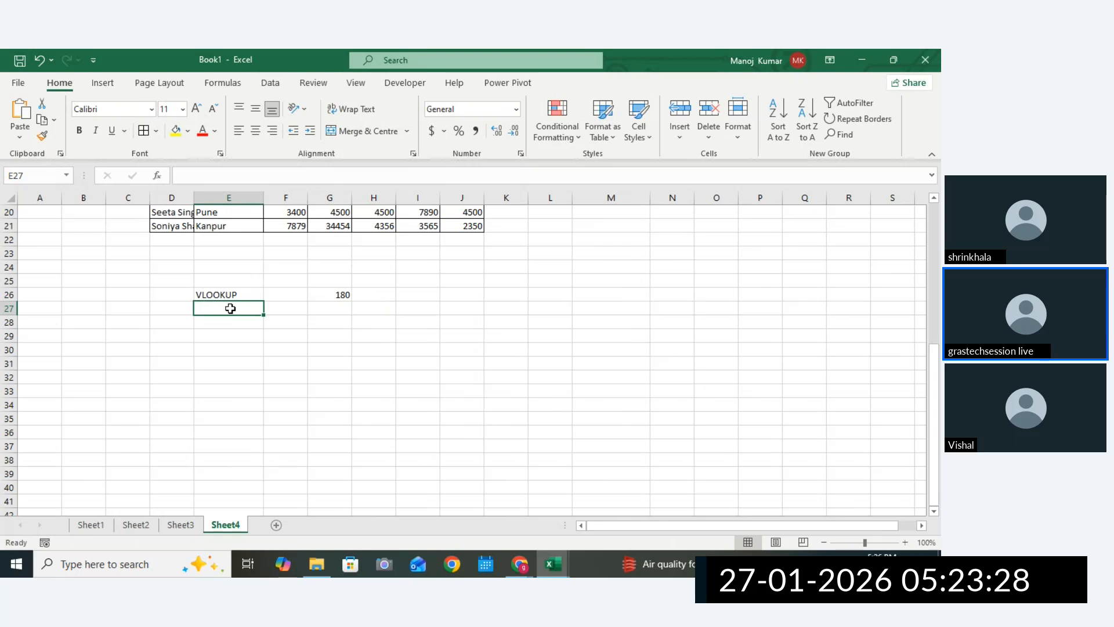
type("HLOOKUP")
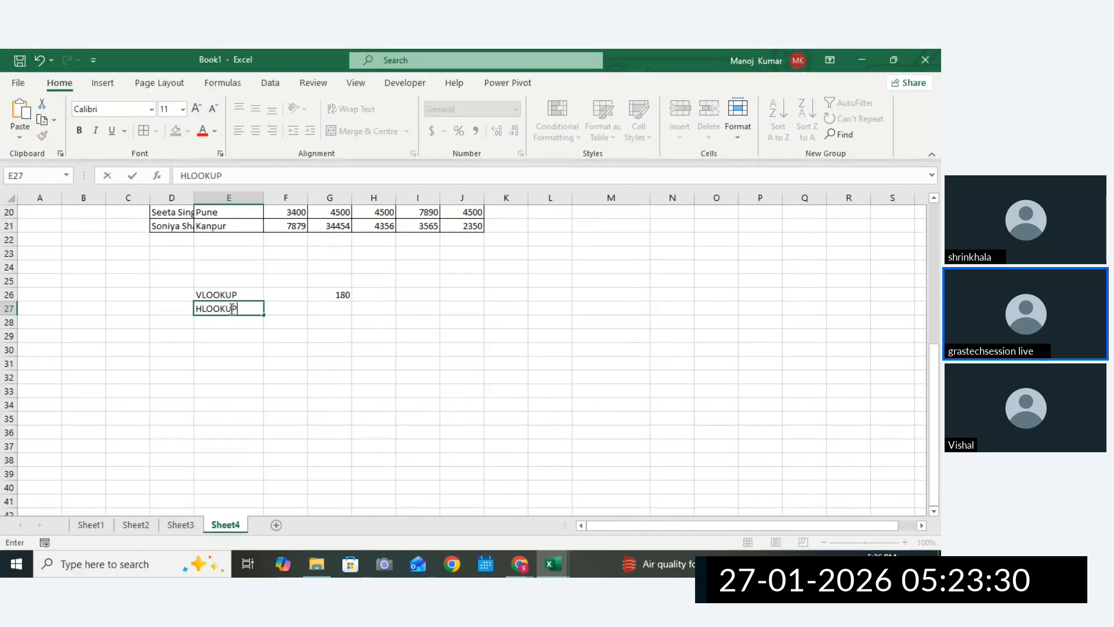
left_click(308, 309)
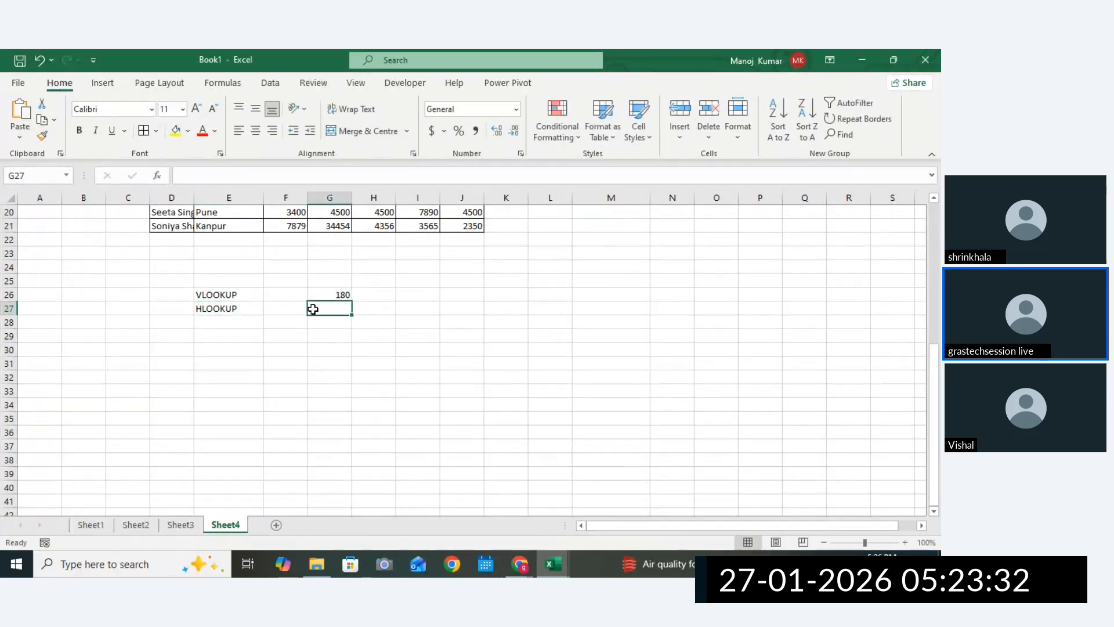
type("10")
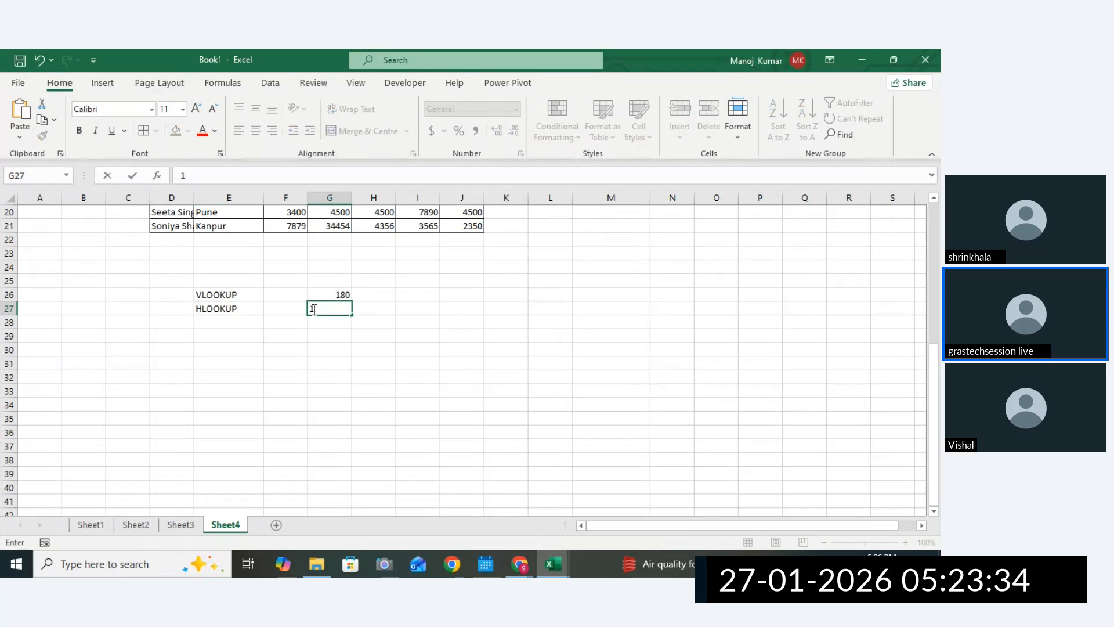
left_click(376, 325)
left_click_drag(254, 298, 325, 311)
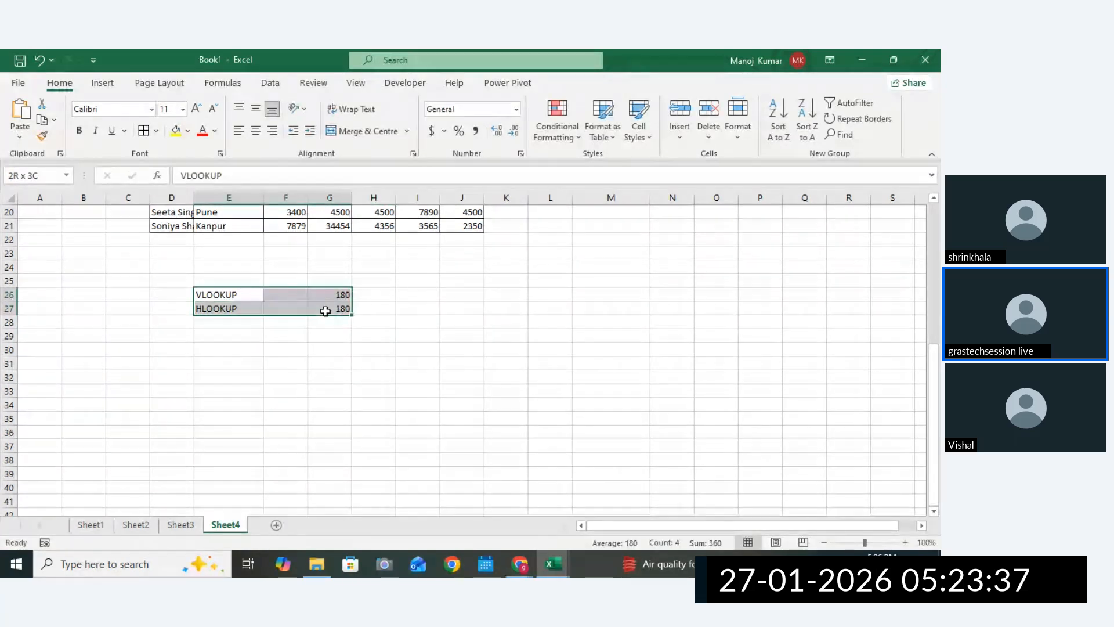
left_click(221, 323)
Enter 360 in G28 and the label INDEX+MATCH in E28.
left_click(331, 321)
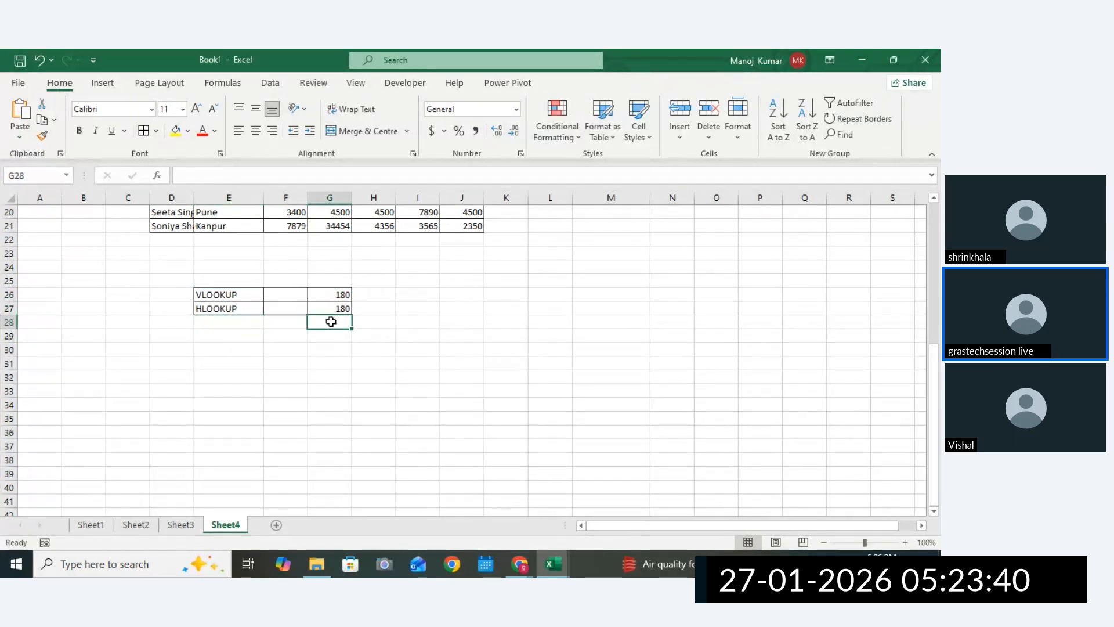
type("360")
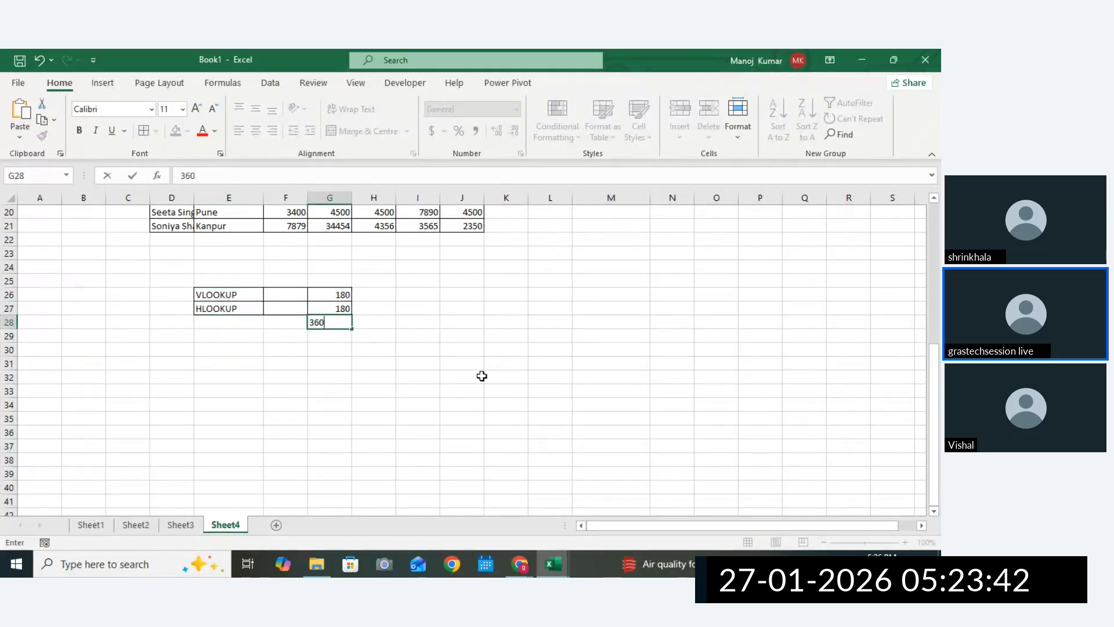
left_click(481, 376)
left_click(226, 323)
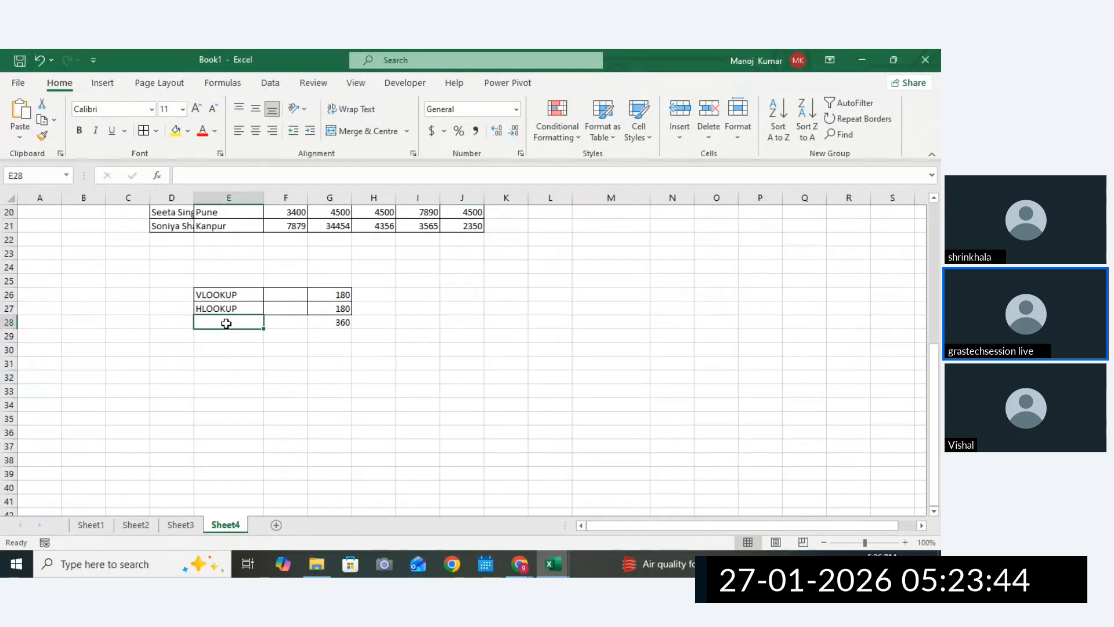
type("MAT")
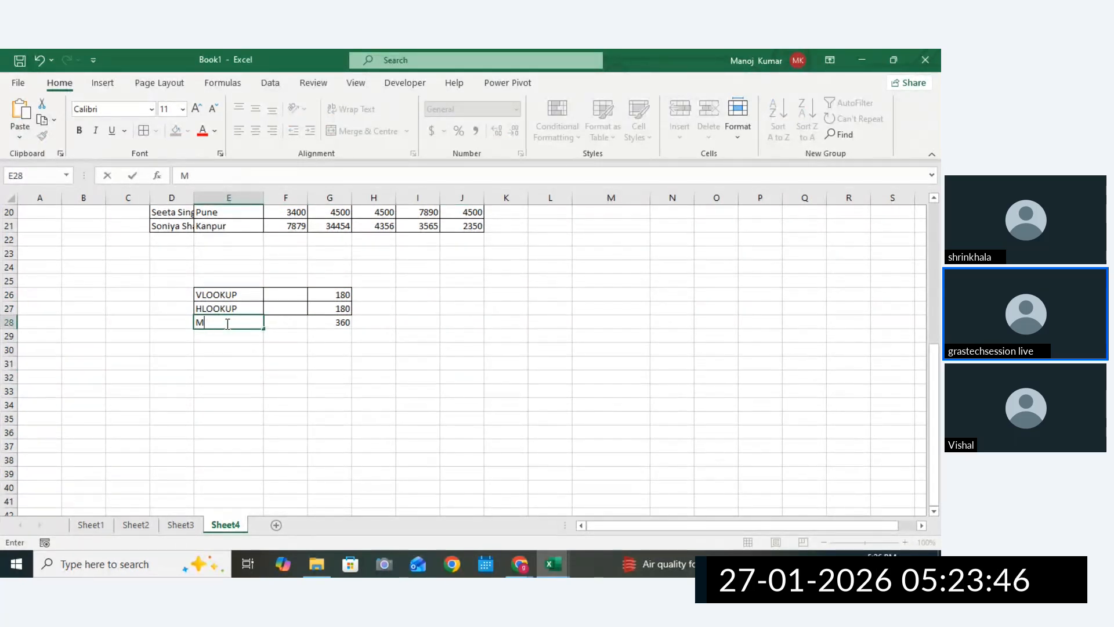
type("INDEX+")
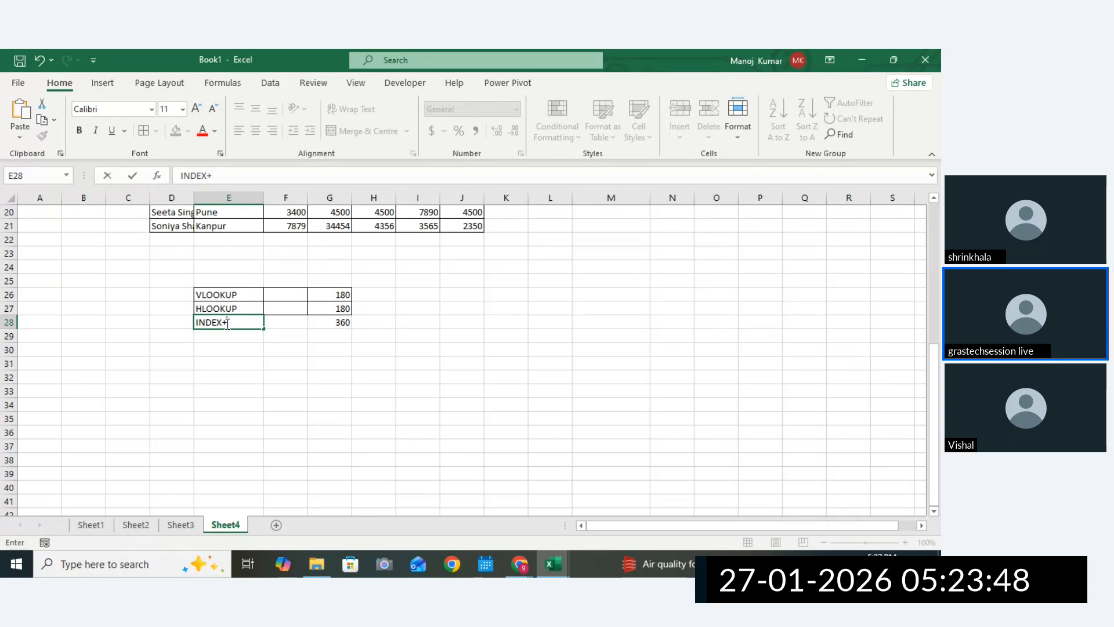
type("MAC")
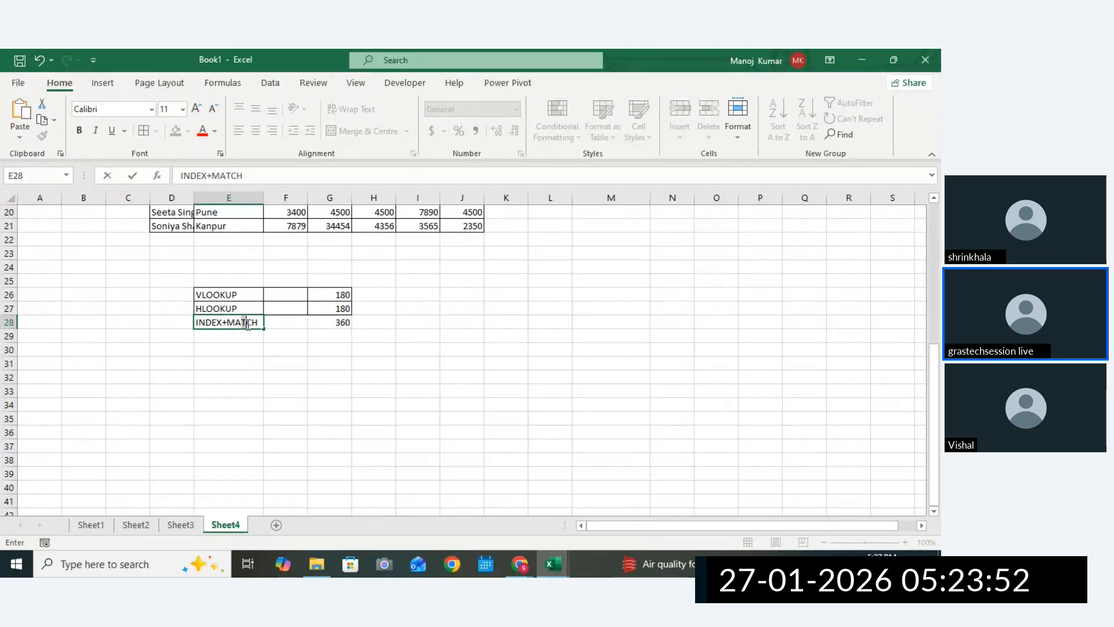
left_click_drag(261, 197, 285, 198)
left_click(350, 281)
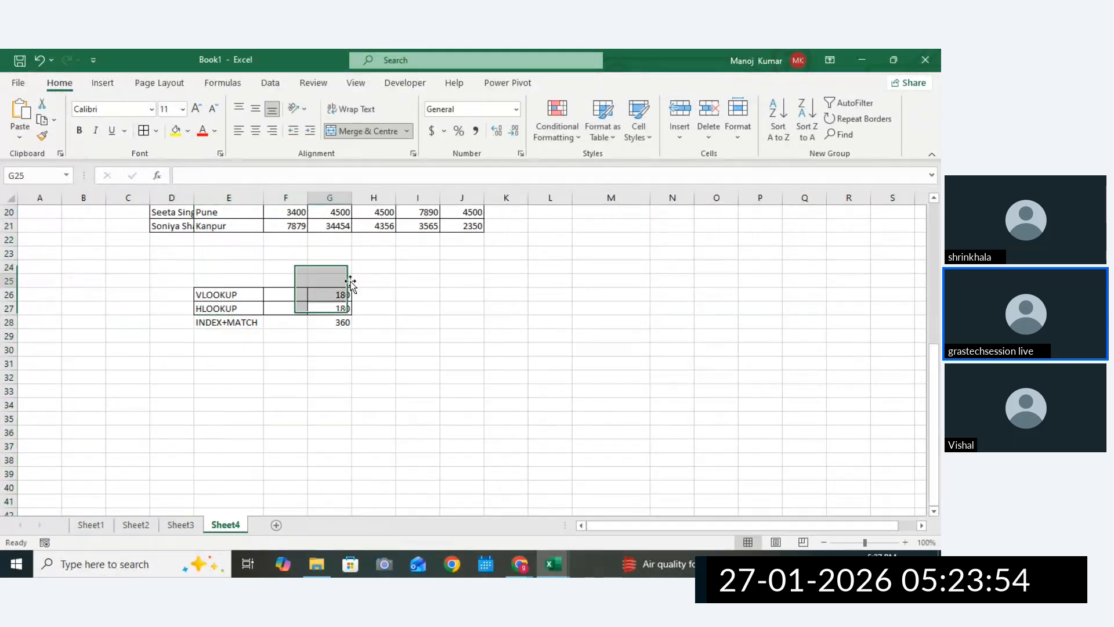
Apply all borders to the function comparison block E26:G28.
left_click_drag(231, 294, 348, 322)
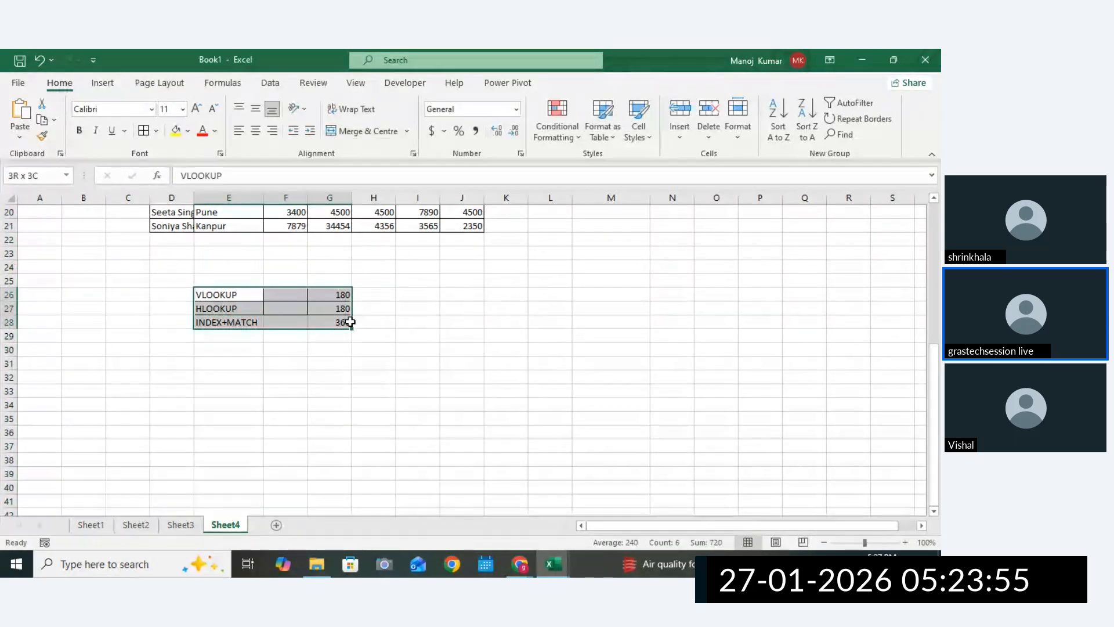
left_click(144, 132)
left_click(558, 389)
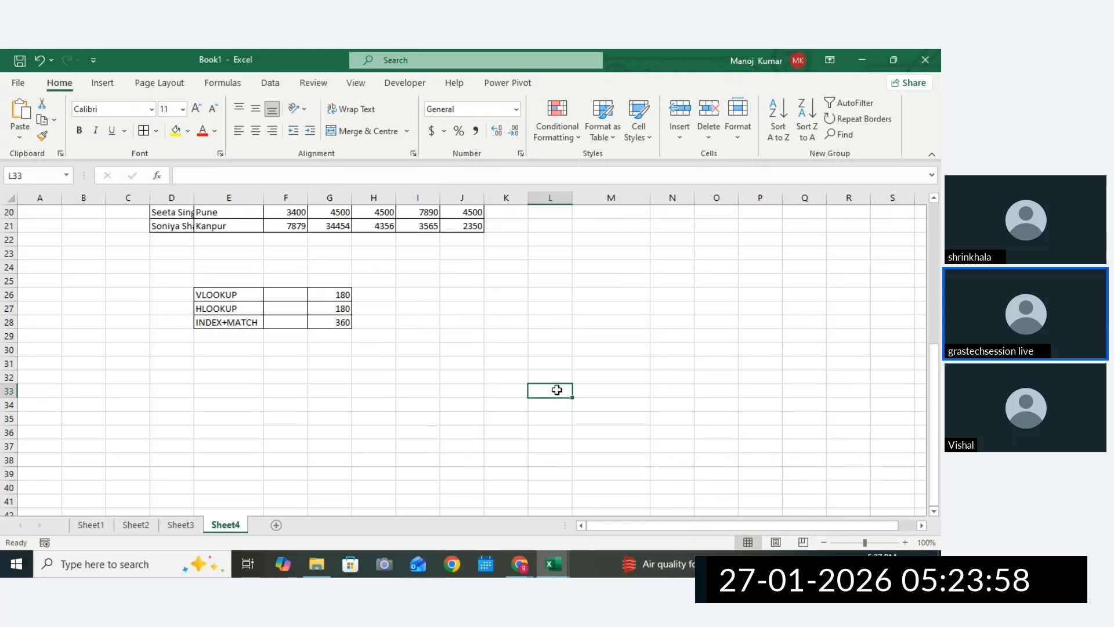
Copy the customer table D9:J21 and paste it below the function comparison block, starting at E33.
left_click_drag(933, 409, 920, 318)
left_click_drag(590, 242, 673, 253)
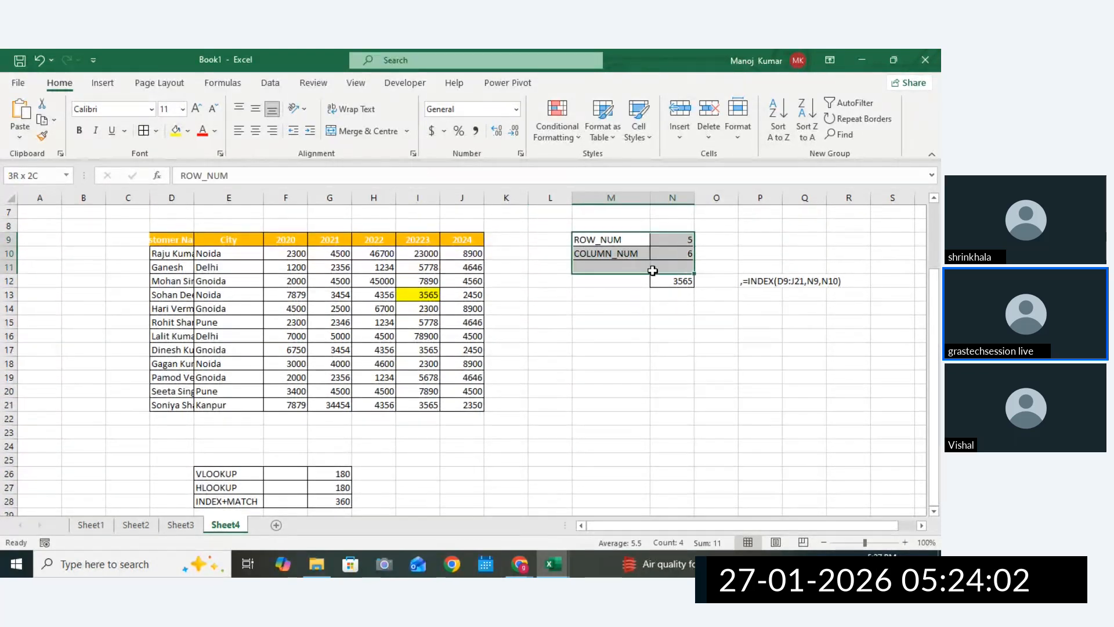
left_click_drag(174, 240, 464, 405)
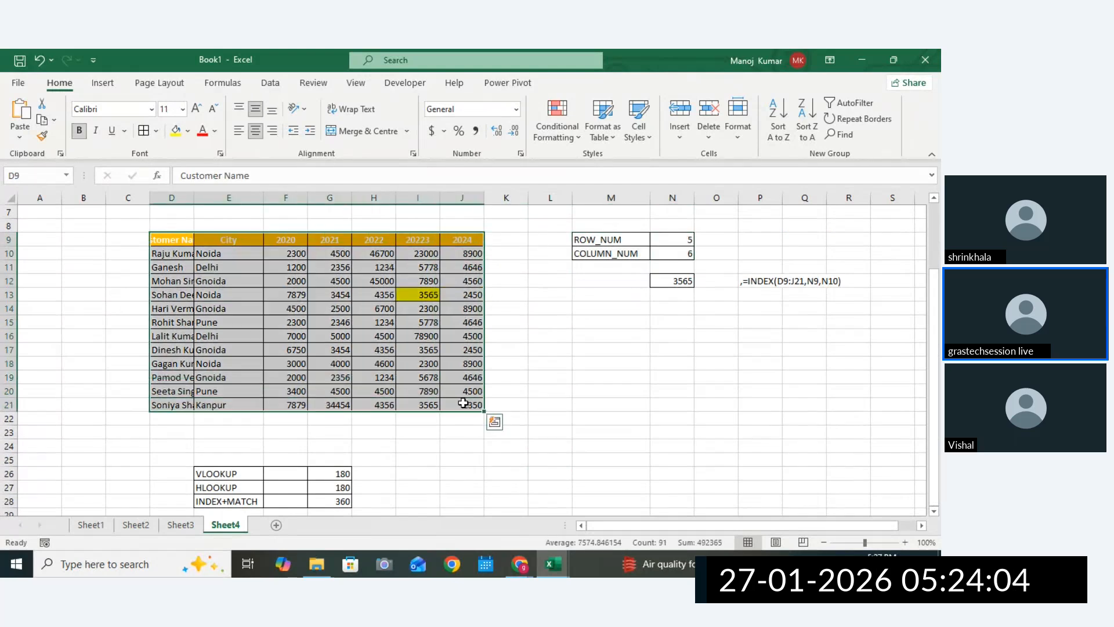
key("ctrl+c")
scroll(938, 516, "down", 6)
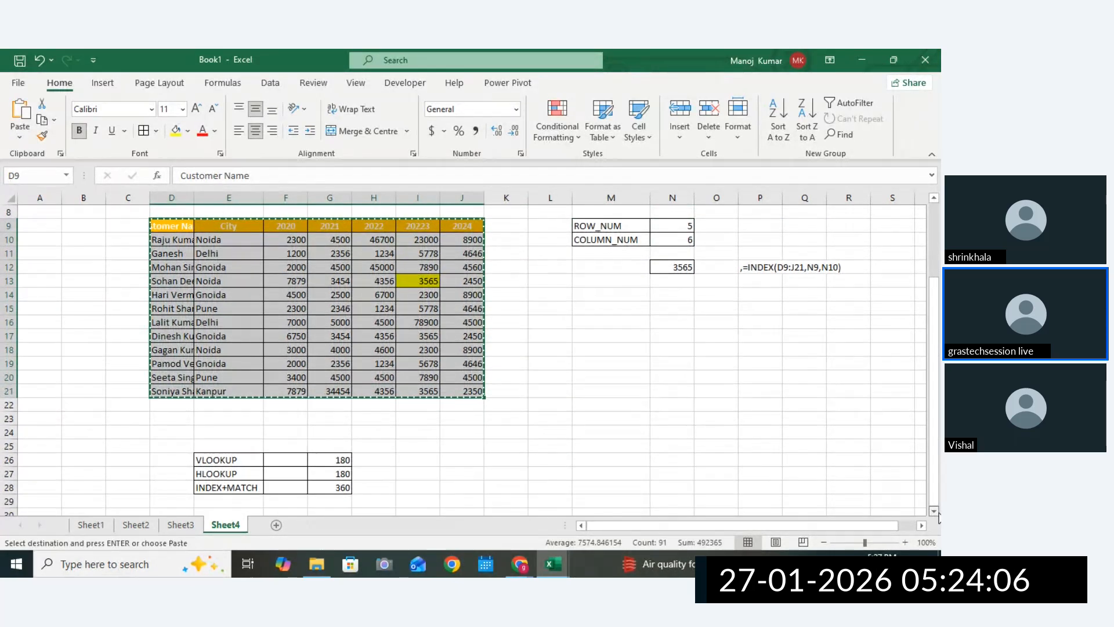
left_click(214, 333)
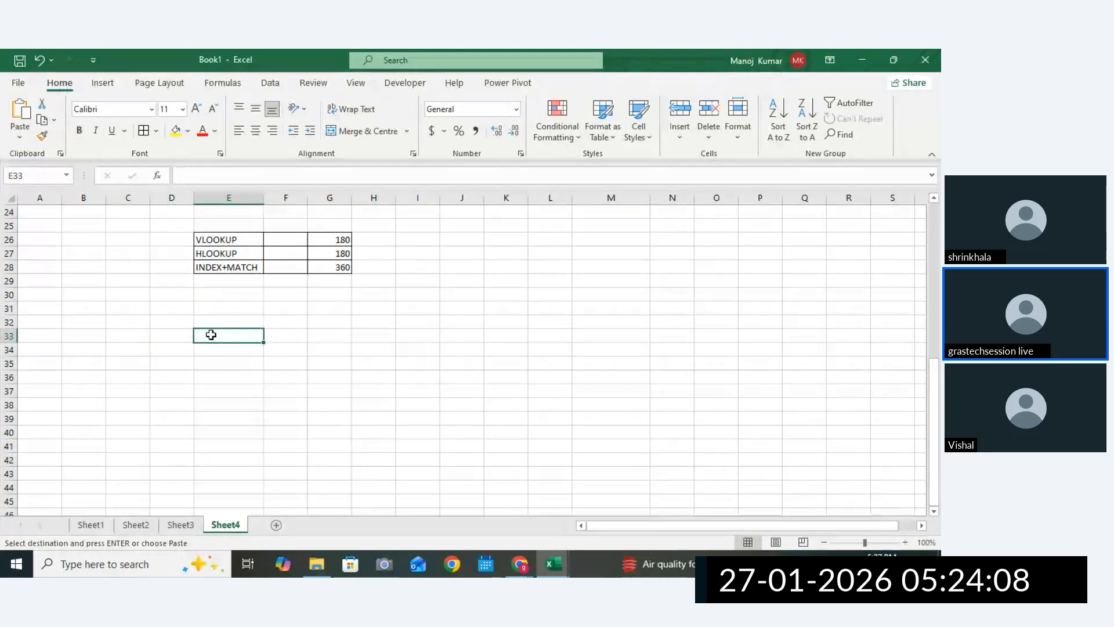
key("ctrl+v")
left_click_drag(764, 432, 878, 452)
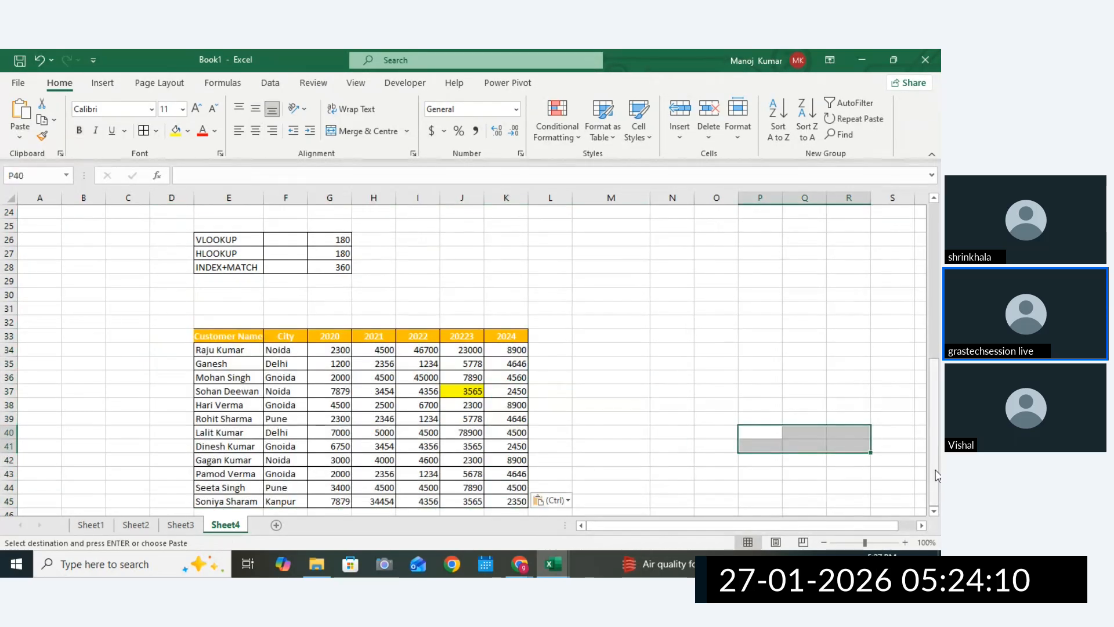
Copy the 2020 header of the pasted table into I49 below it.
left_click(933, 511)
left_click(934, 511)
left_click(934, 511)
scroll(934, 511, "down", 2)
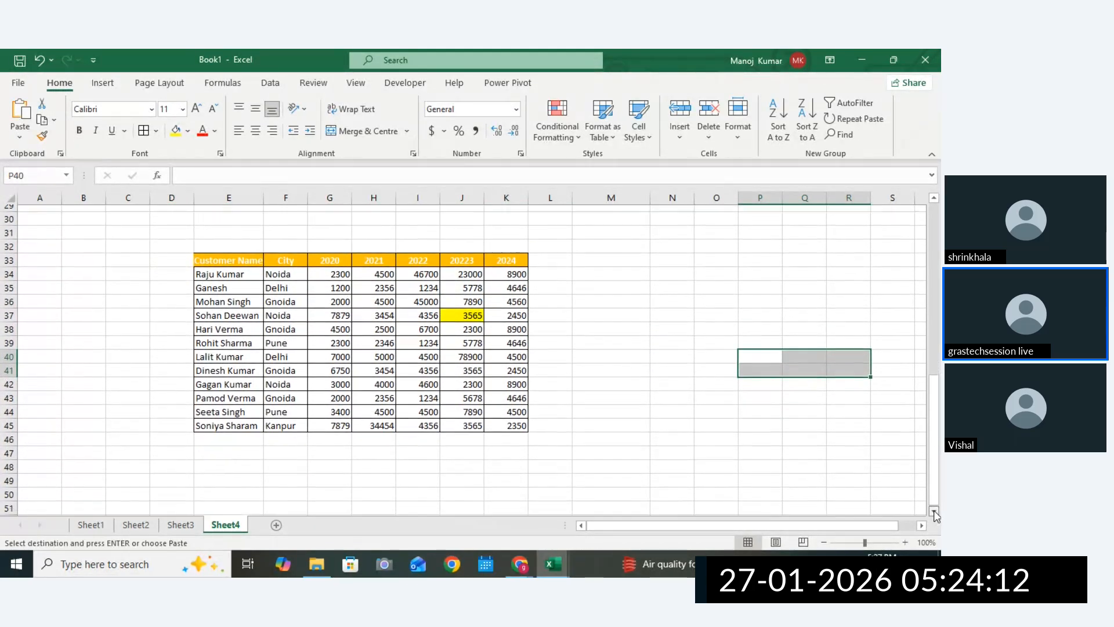
left_click(339, 226)
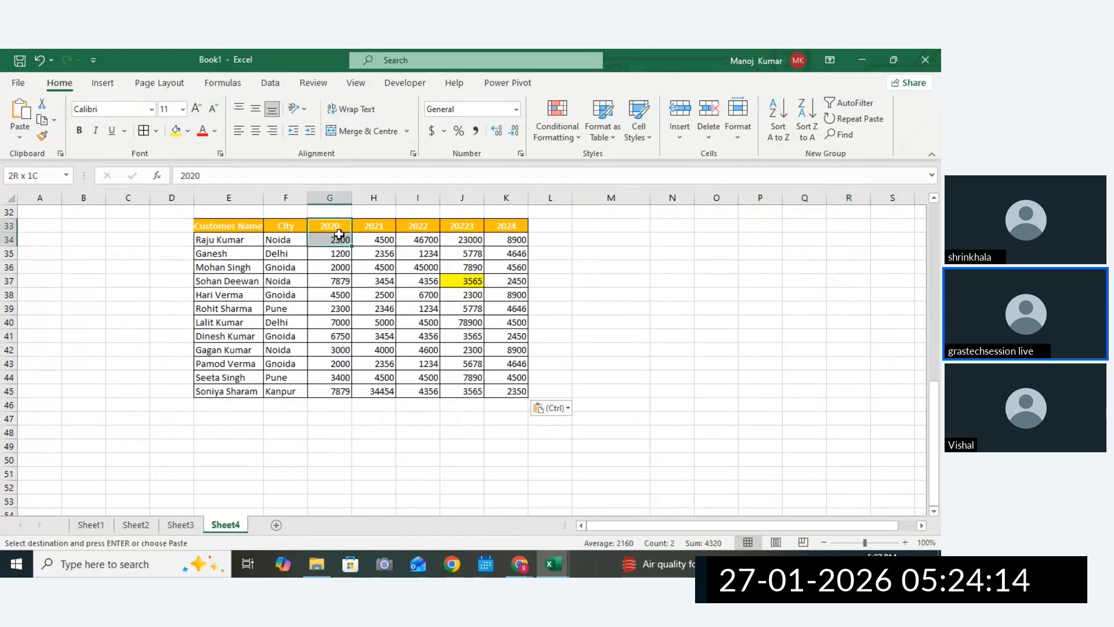
key("ctrl+c")
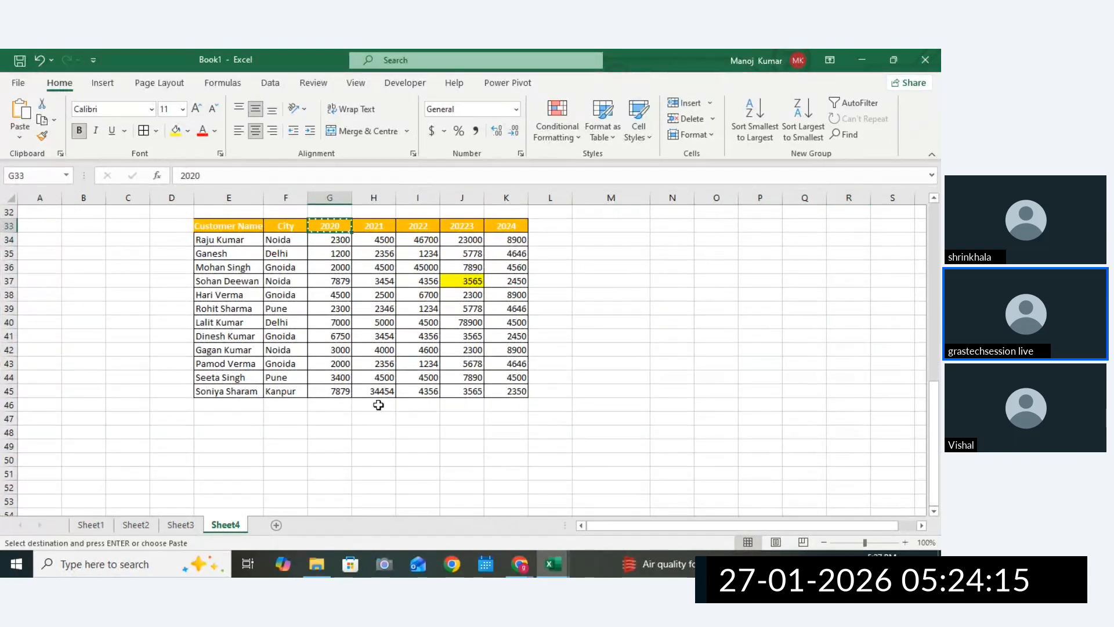
left_click(410, 447)
key("ctrl+v")
Copy the 2020 column values in G38:G39 into I50:I51 under the new 2020 header.
left_click_drag(341, 295, 341, 308)
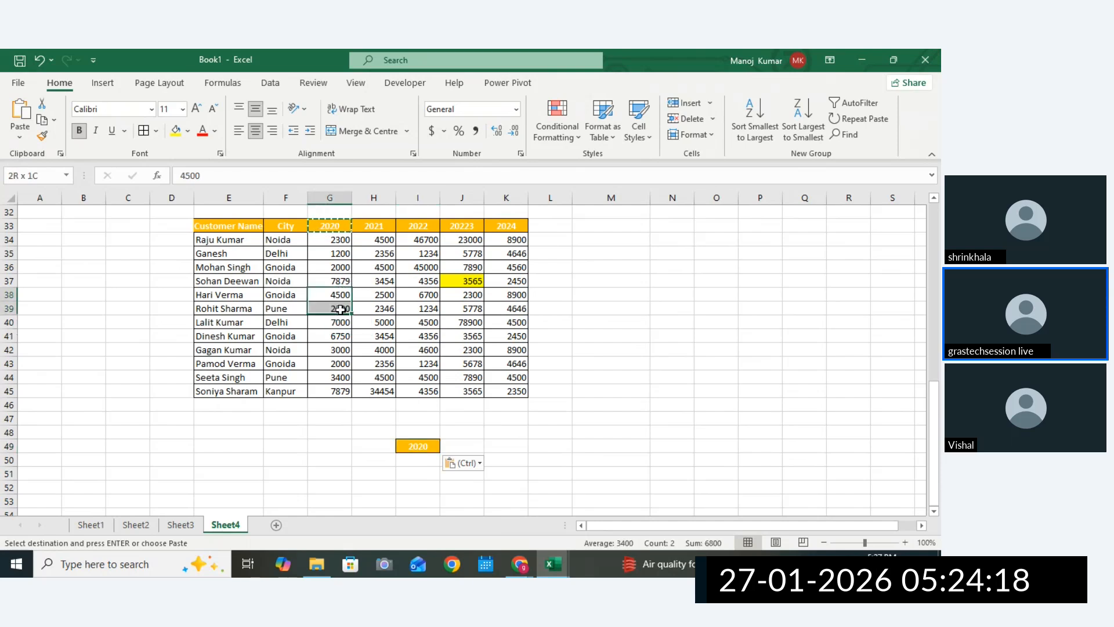
key("ctrl+c")
left_click(419, 459)
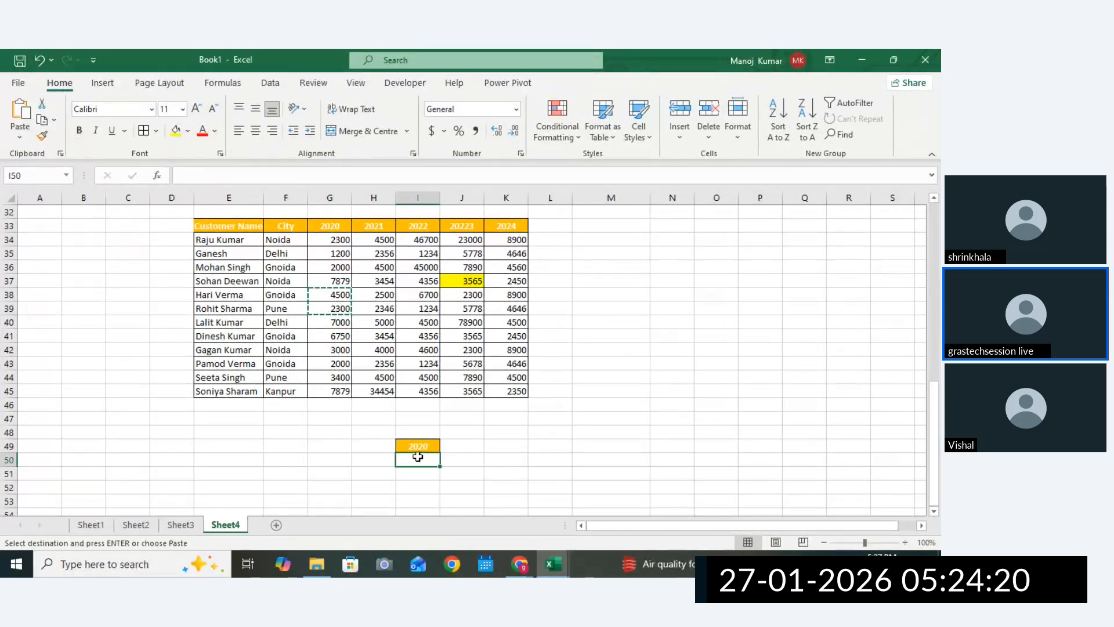
key("ctrl+v")
left_click(624, 420)
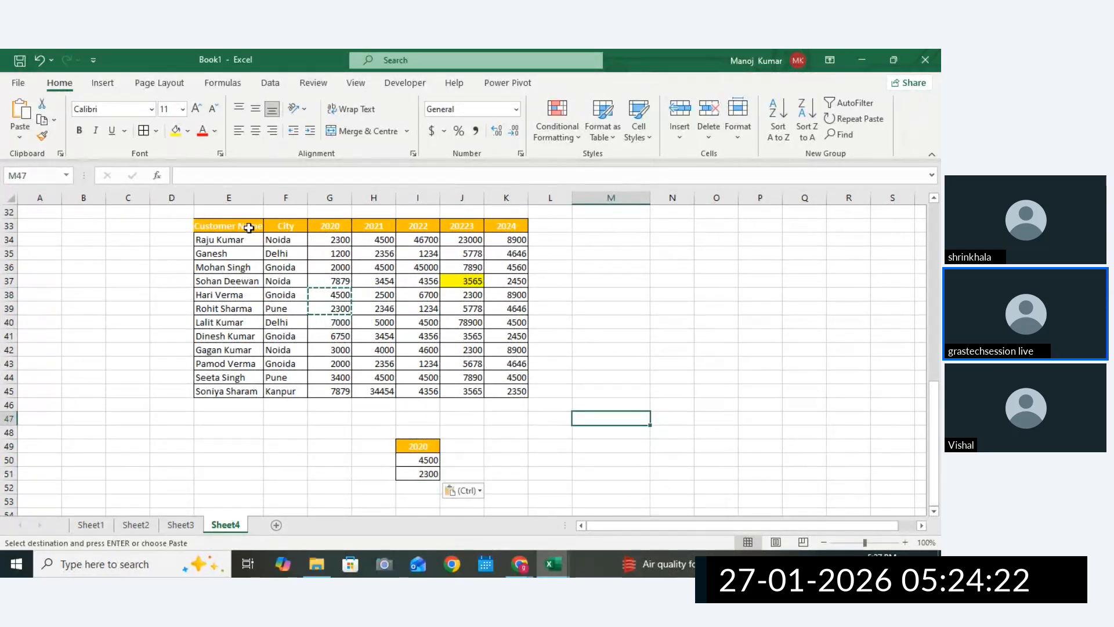
left_click_drag(336, 232, 383, 377)
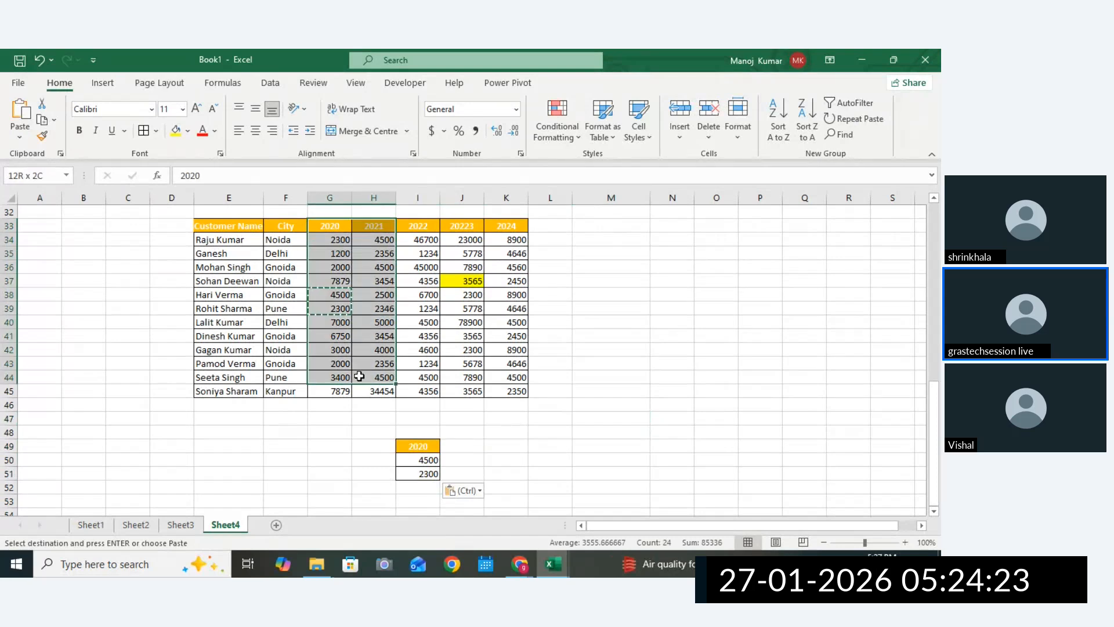
left_click(229, 226)
key("ctrl+c")
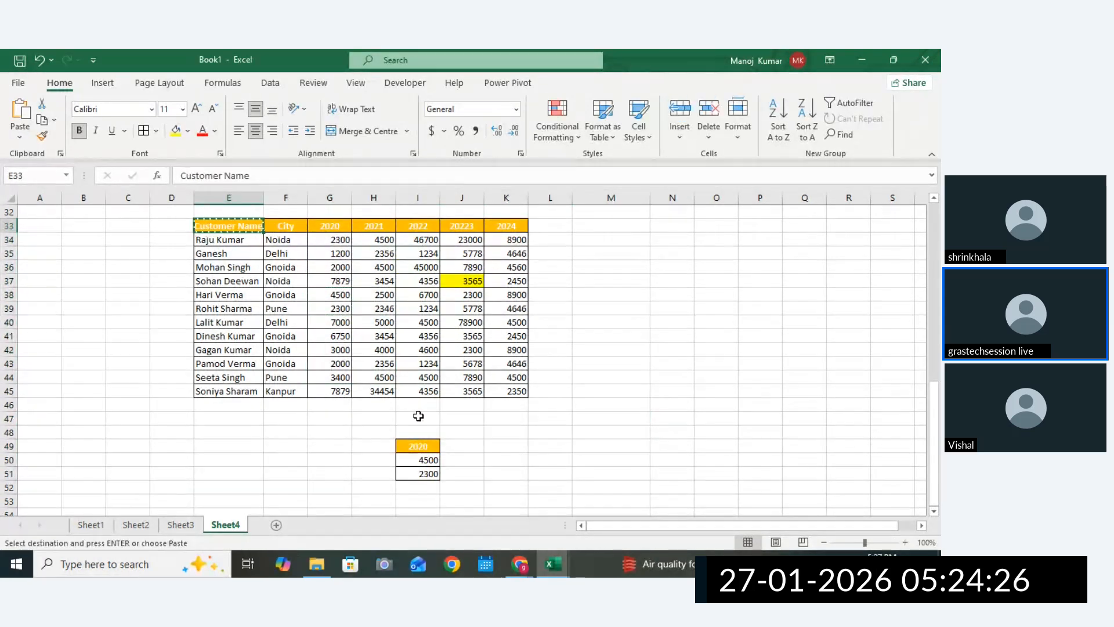
left_click_drag(448, 436, 451, 440)
key("ctrl+c")
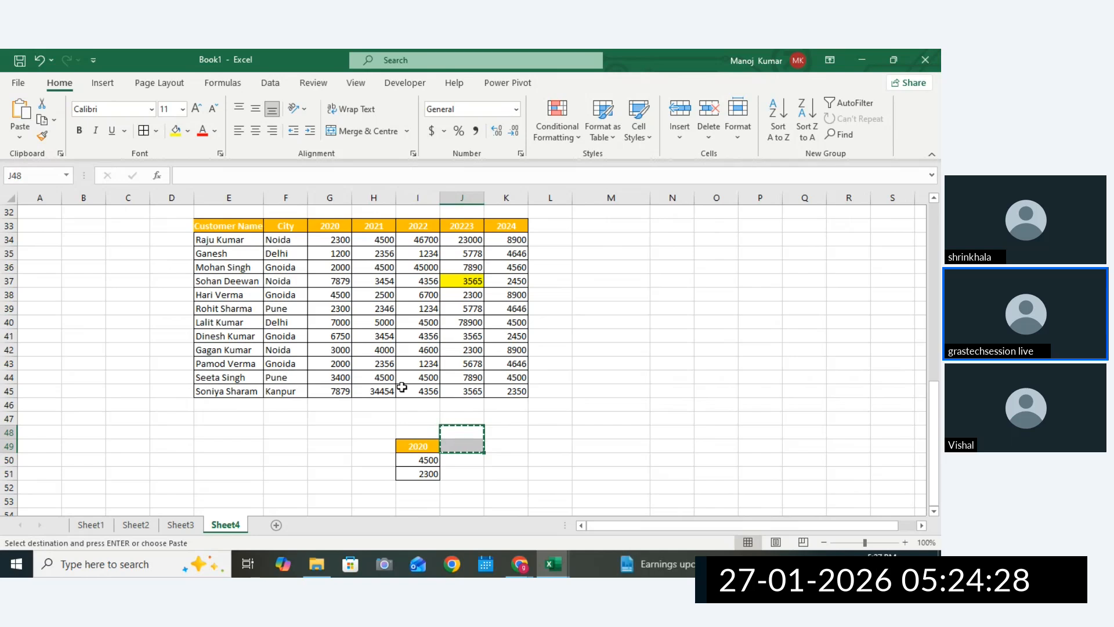
Copy the Customer Name header into J49 beside the 2020 lookup header.
left_click(229, 225)
key("ctrl+c")
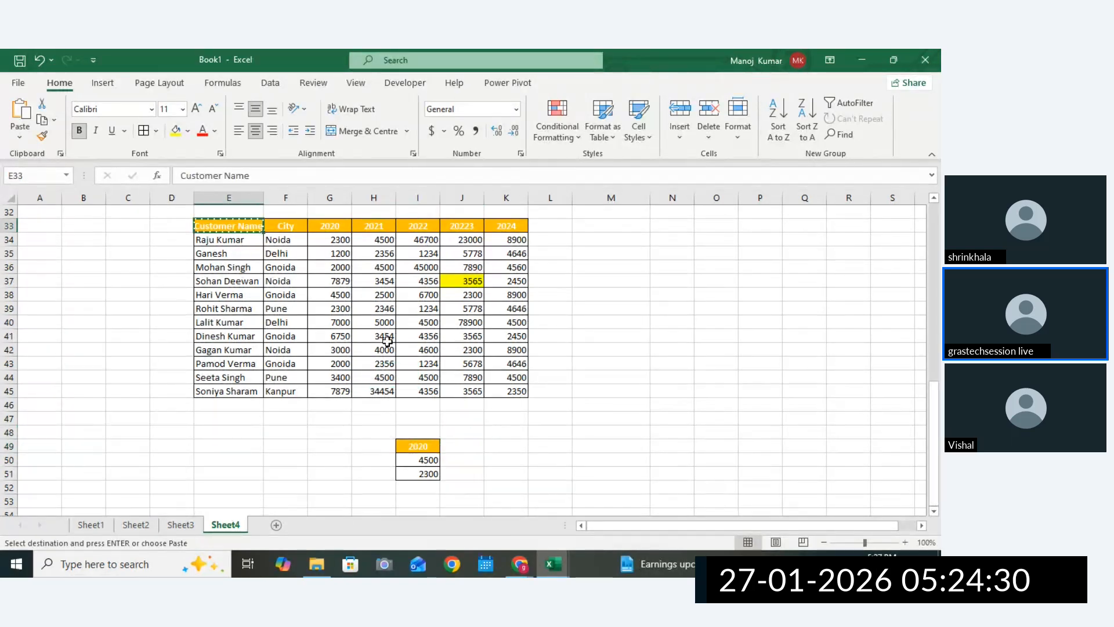
left_click(467, 443)
key("ctrl+v")
Copy the City header into K49 to extend the lookup header row.
left_click(293, 228)
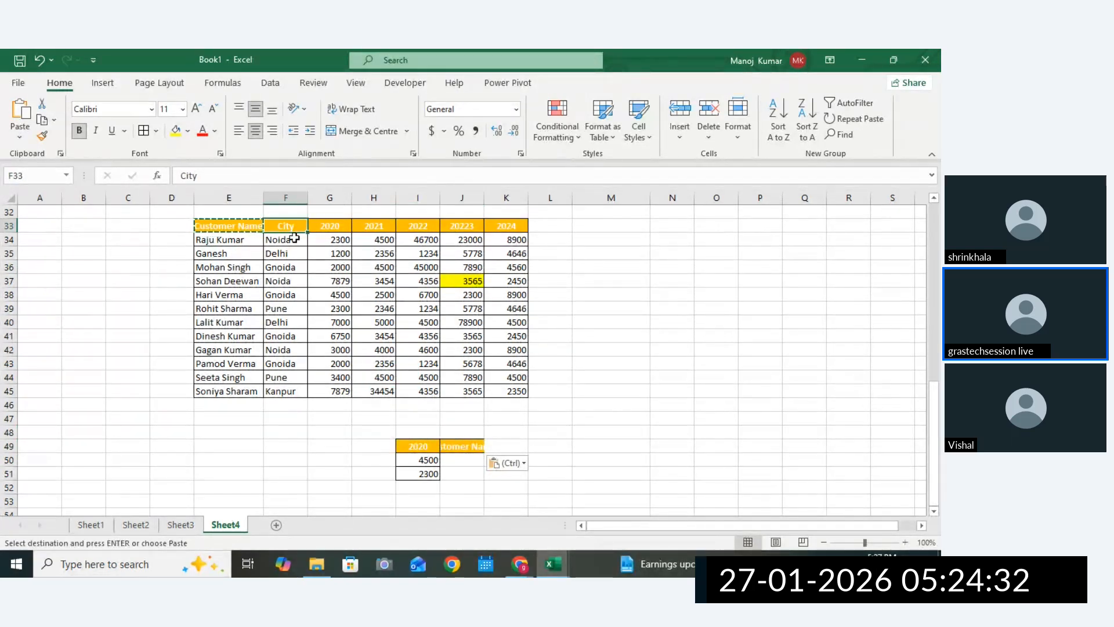
key("ctrl+c")
left_click(498, 446)
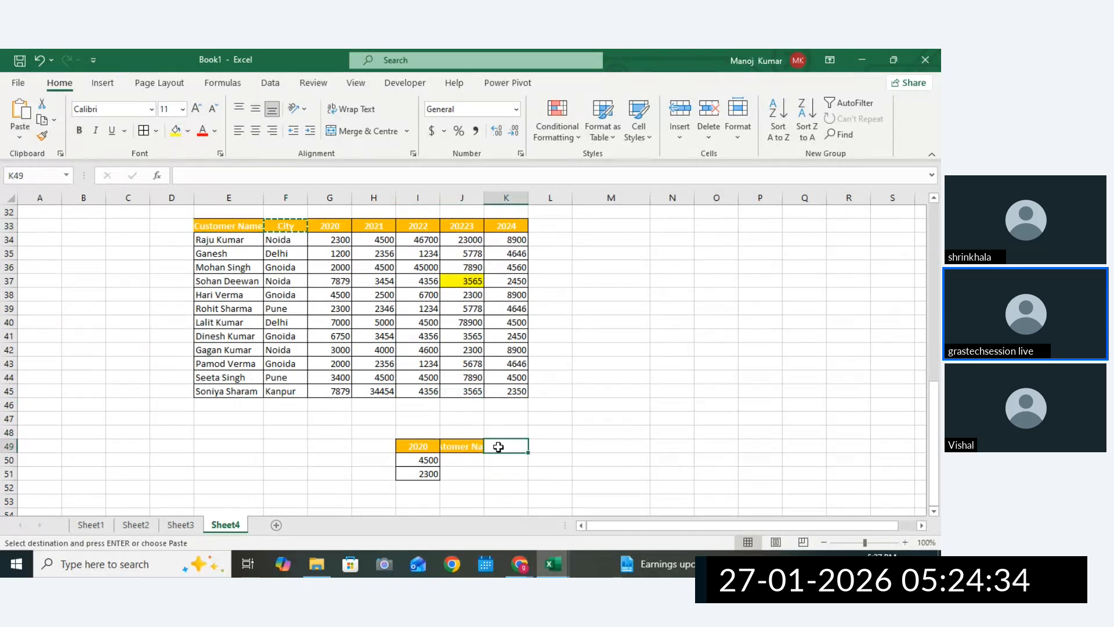
key("ctrl+v")
left_click_drag(506, 226, 506, 266)
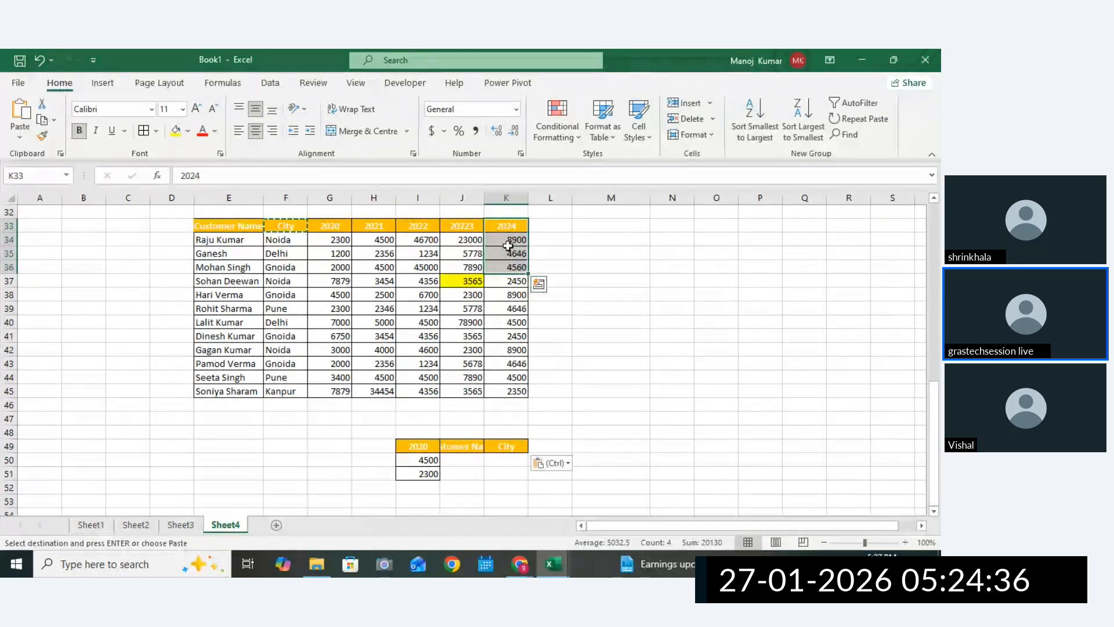
Copy the 2024 header from K33 into L49, beside the City header of the lookup table.
left_click(506, 226)
key("ctrl+c")
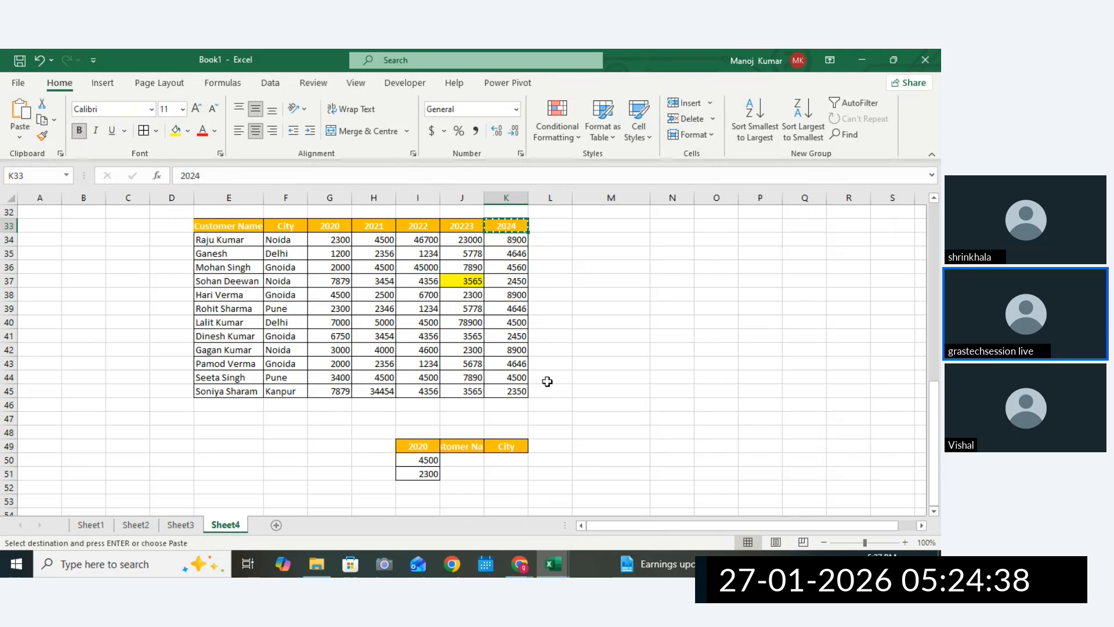
left_click(543, 444)
key("ctrl+v")
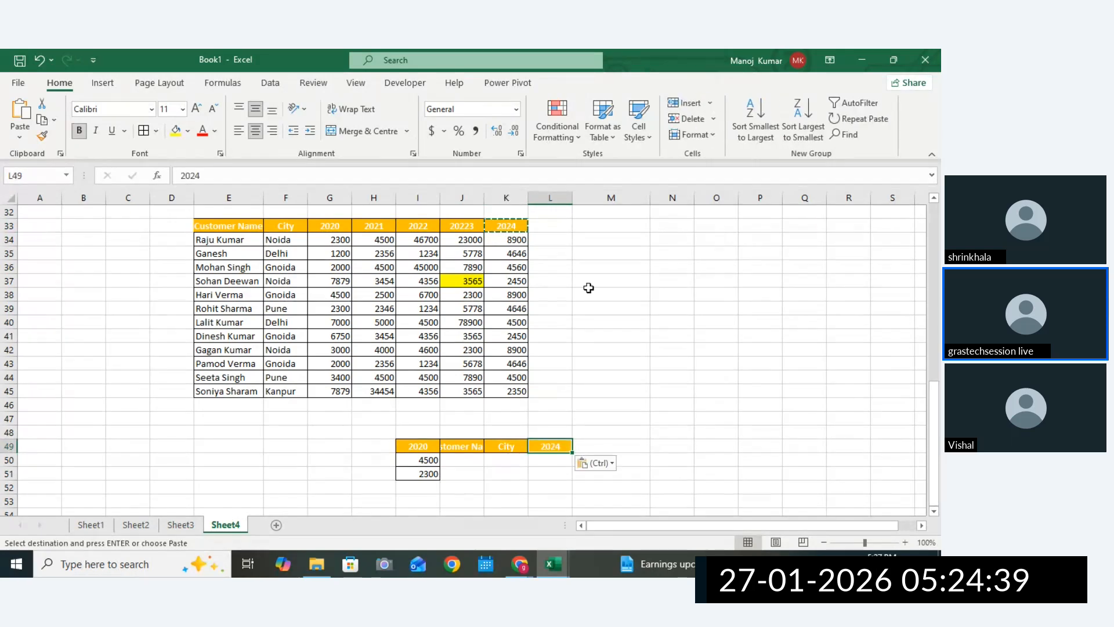
Widen columns J, K and L so the Customer Name header in J49 fits.
left_click_drag(575, 200, 545, 198)
left_click(562, 198)
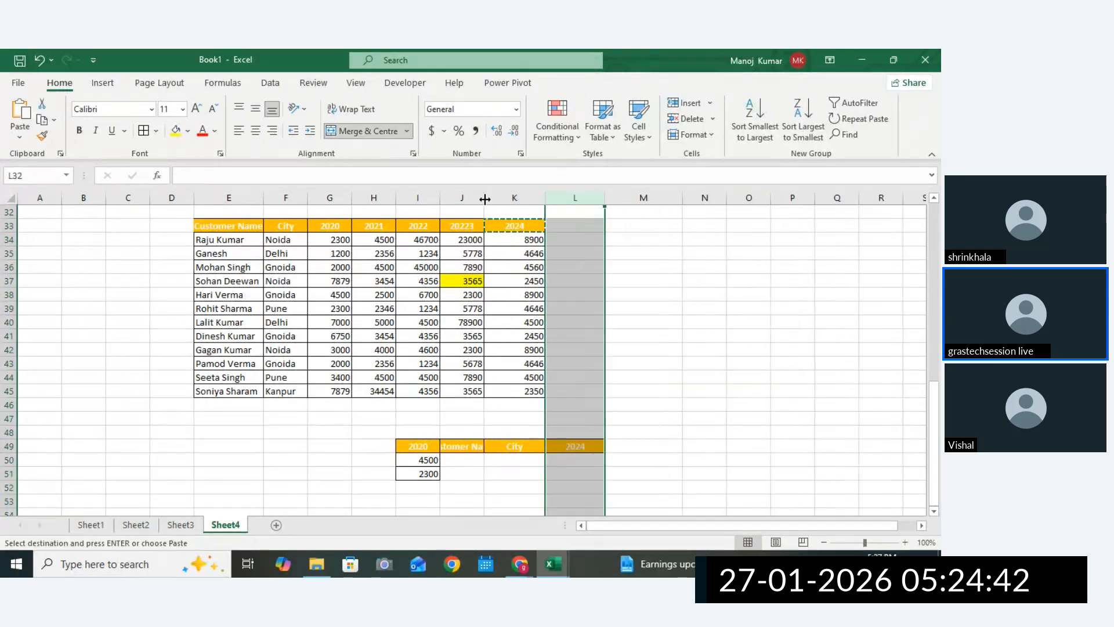
left_click_drag(471, 199, 503, 199)
left_click_drag(484, 199, 575, 199)
left_click(571, 309)
left_click(470, 445)
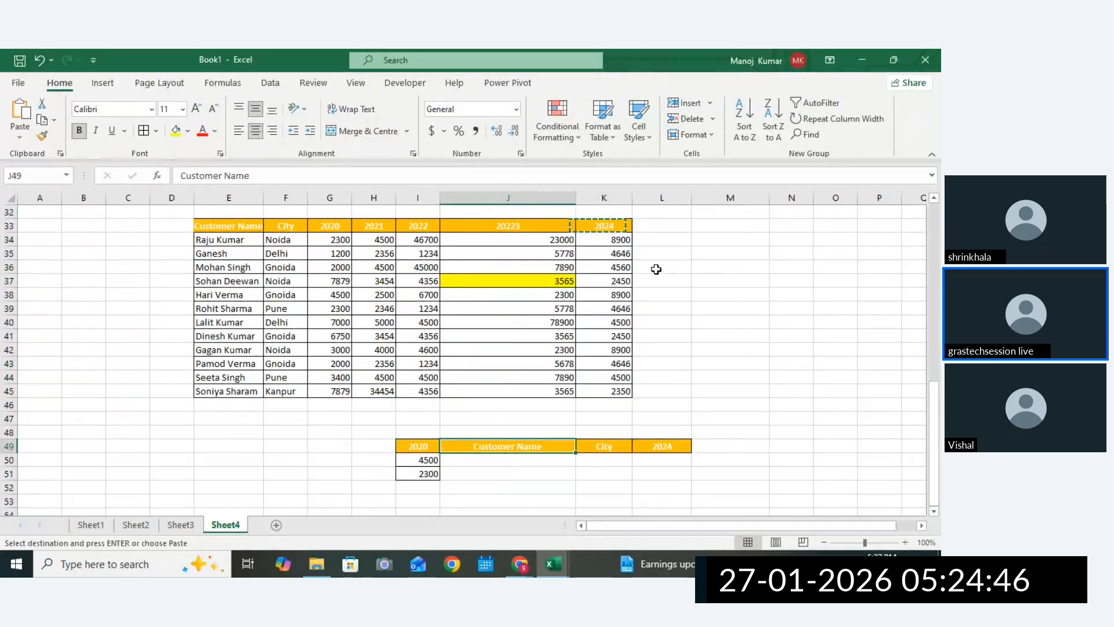
Add cell borders to the empty lookup result cells J50:L51.
left_click_drag(661, 433, 686, 486)
left_click_drag(517, 444, 629, 490)
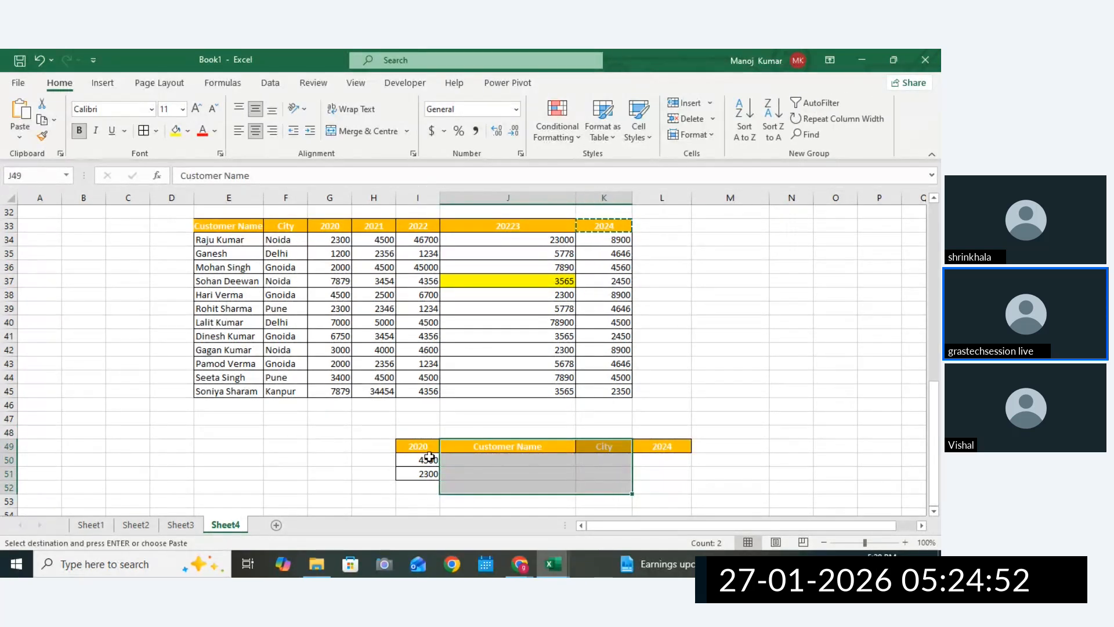
left_click_drag(428, 447, 428, 475)
left_click_drag(337, 226, 206, 393)
left_click_drag(493, 460, 650, 476)
key("Escape")
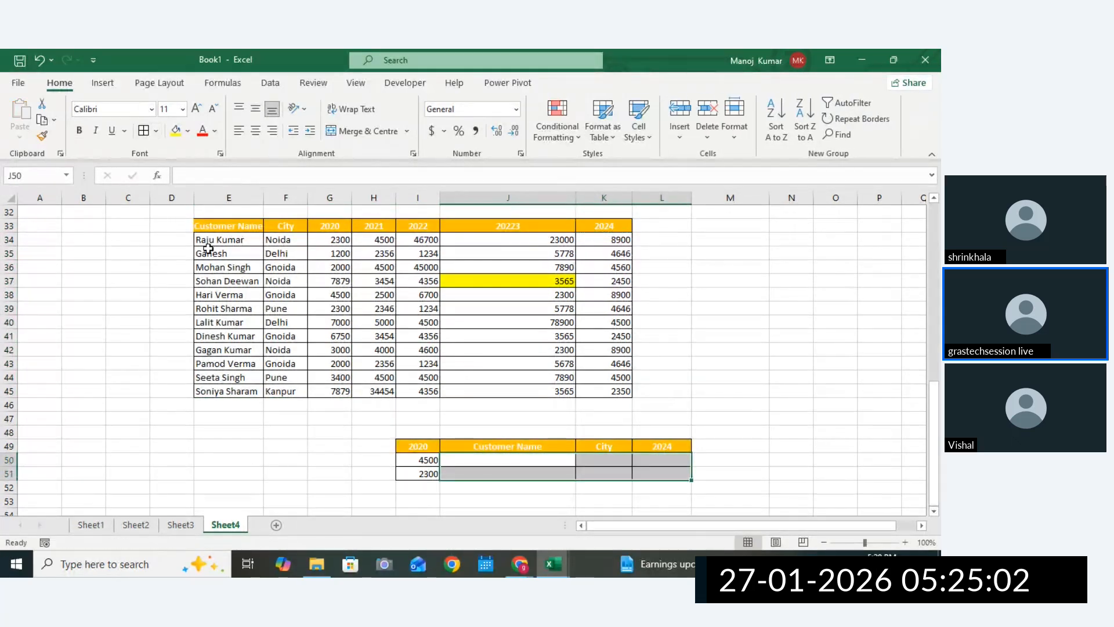
Begin an INDEX formula in J50 with the whole source table E33:K45 as its array.
double_click(471, 461)
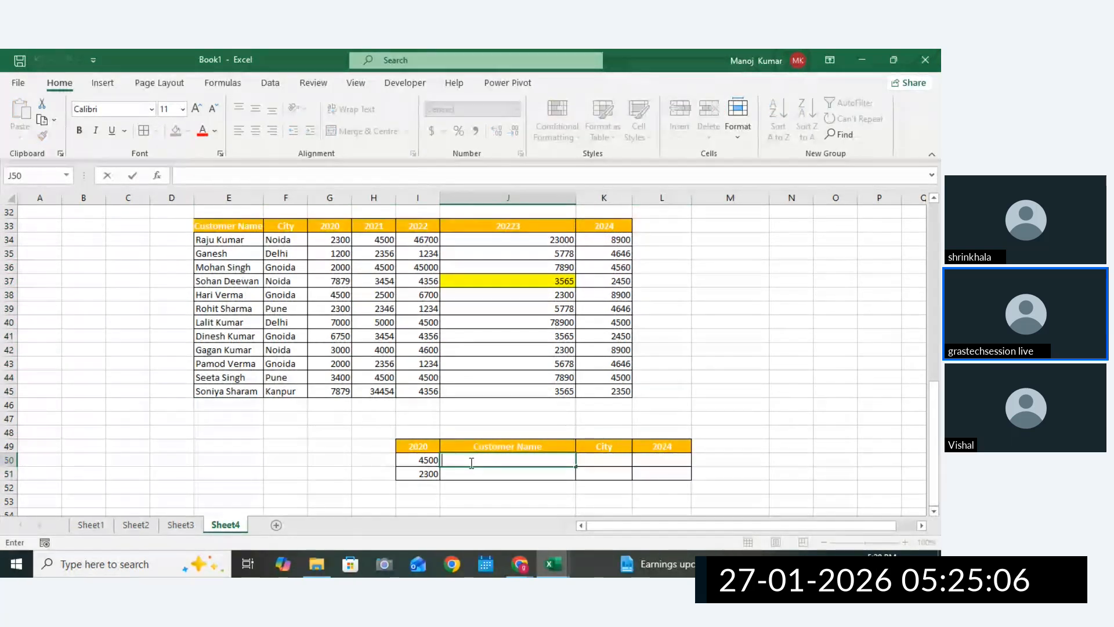
type("=INDEX")
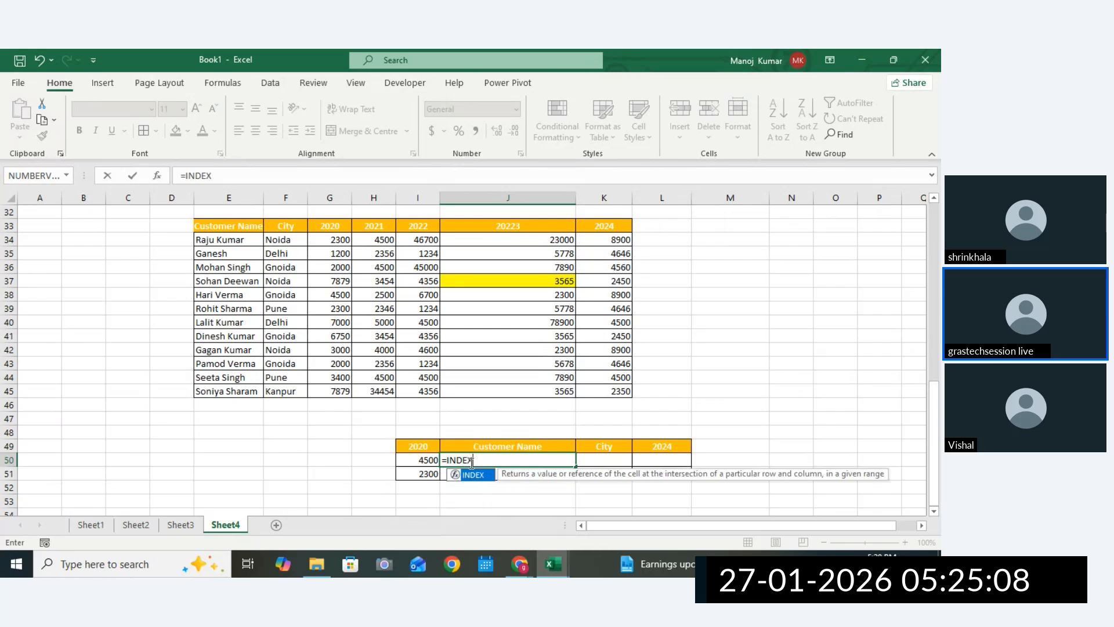
type("(")
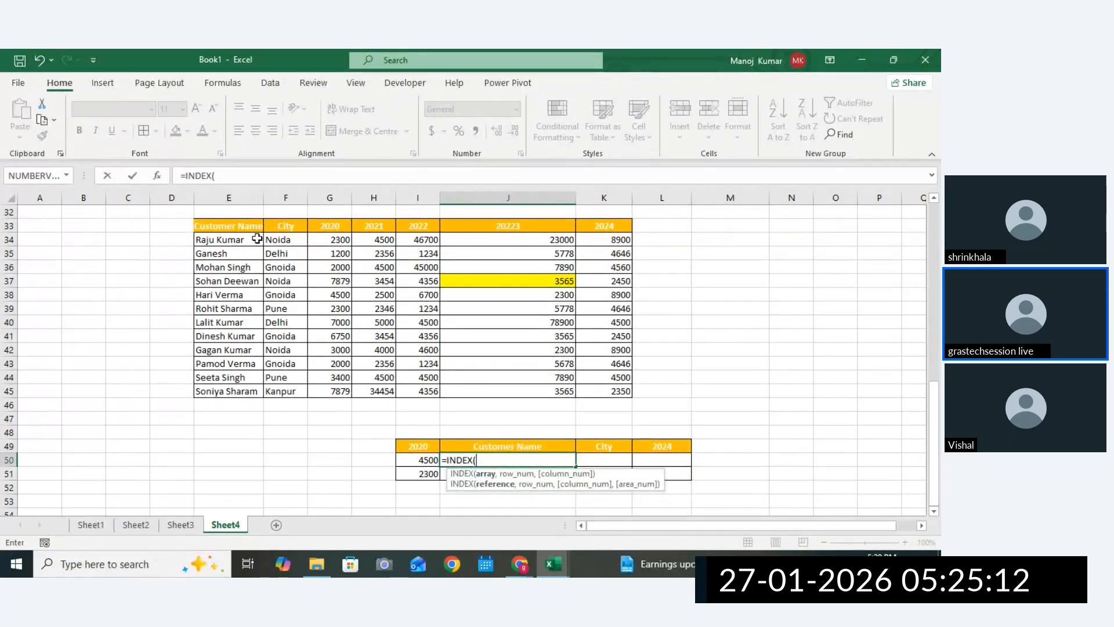
left_click_drag(243, 230, 618, 390)
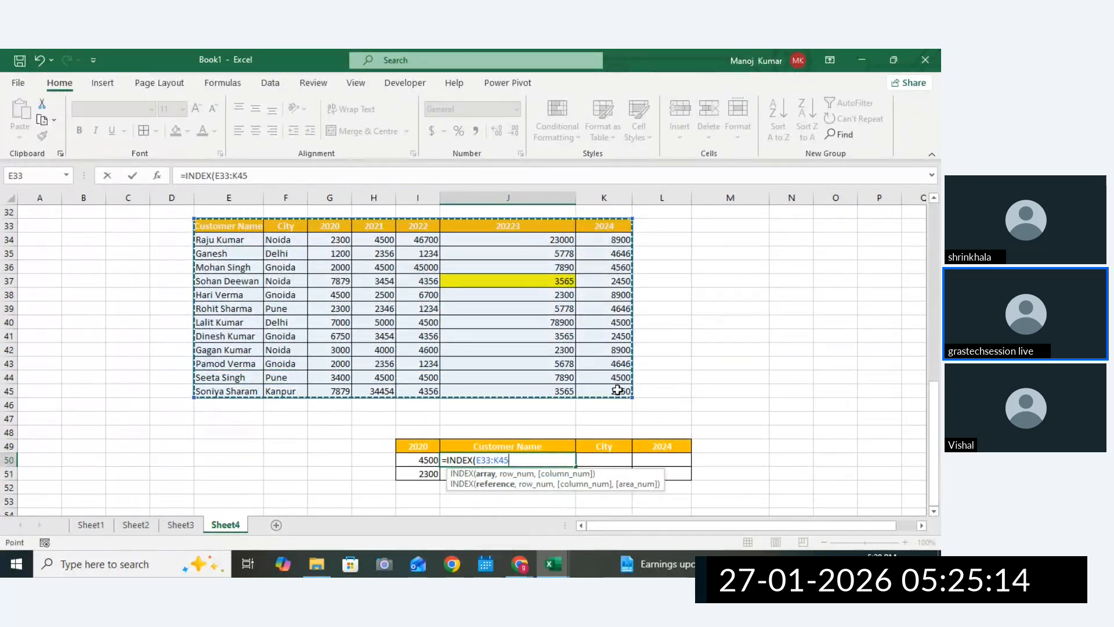
type(",")
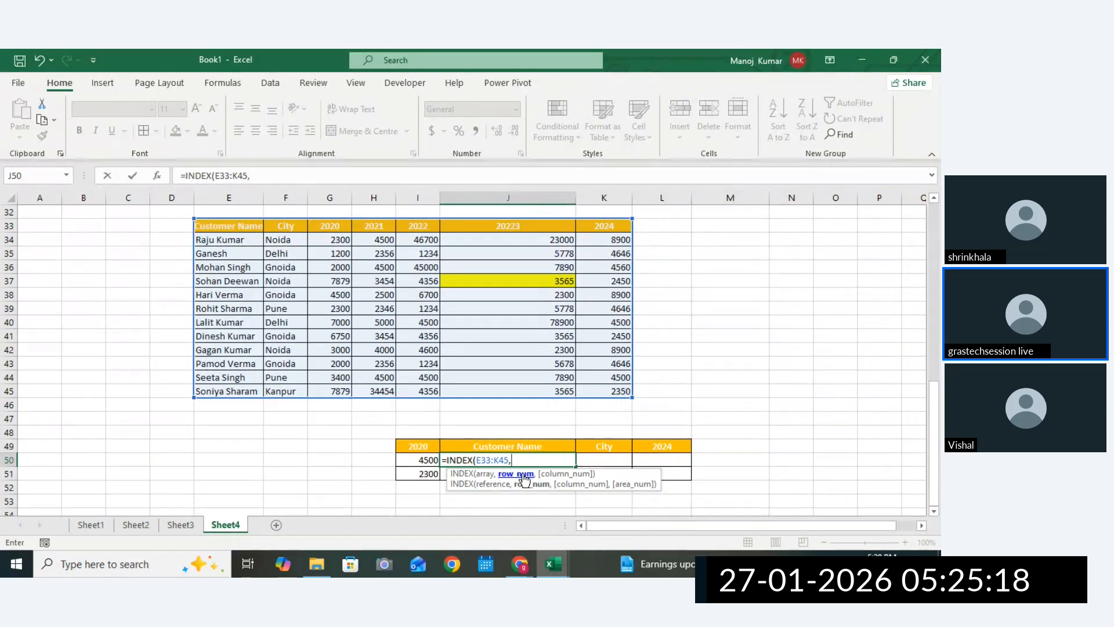
Give the INDEX formula the row argument MATCH(I50,G33:G45,0) for an exact match in the 2020 column.
type("Matc")
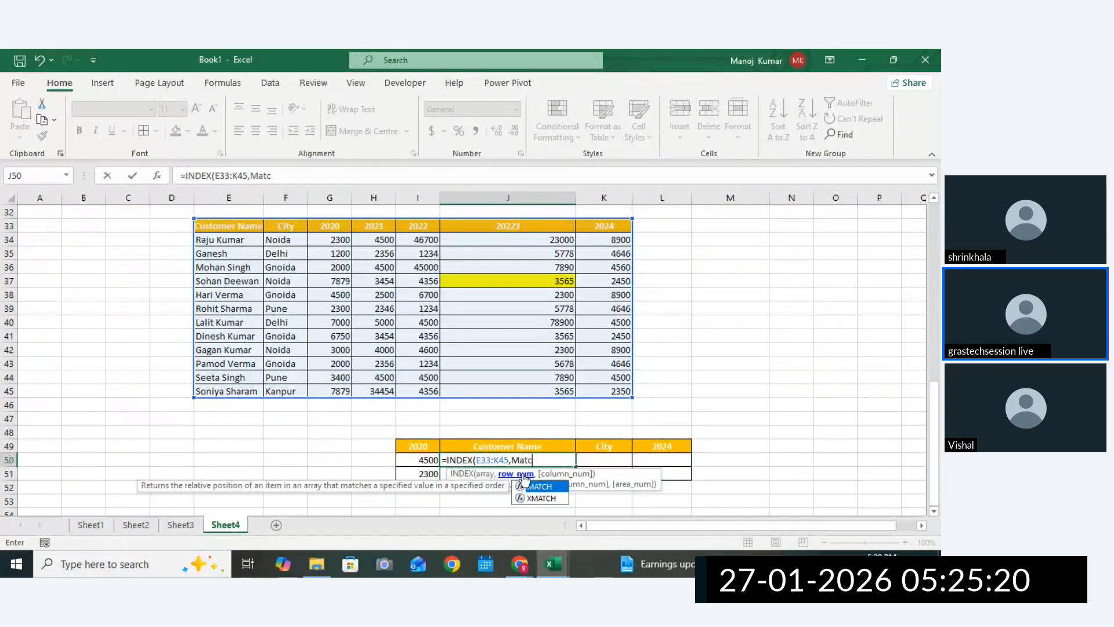
type("h(")
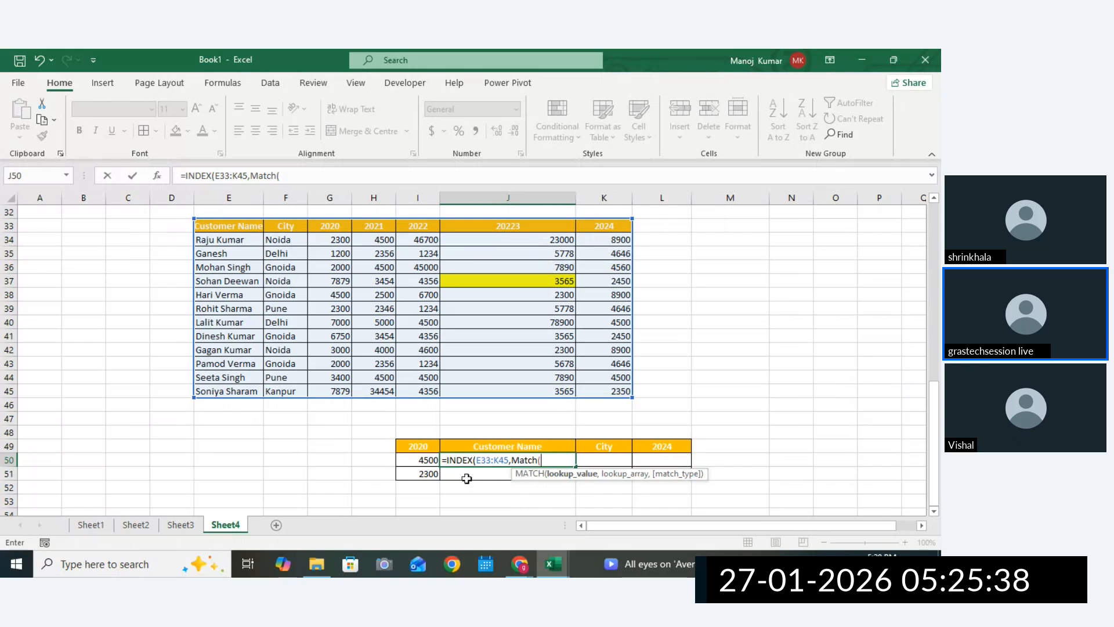
left_click(430, 462)
type(",")
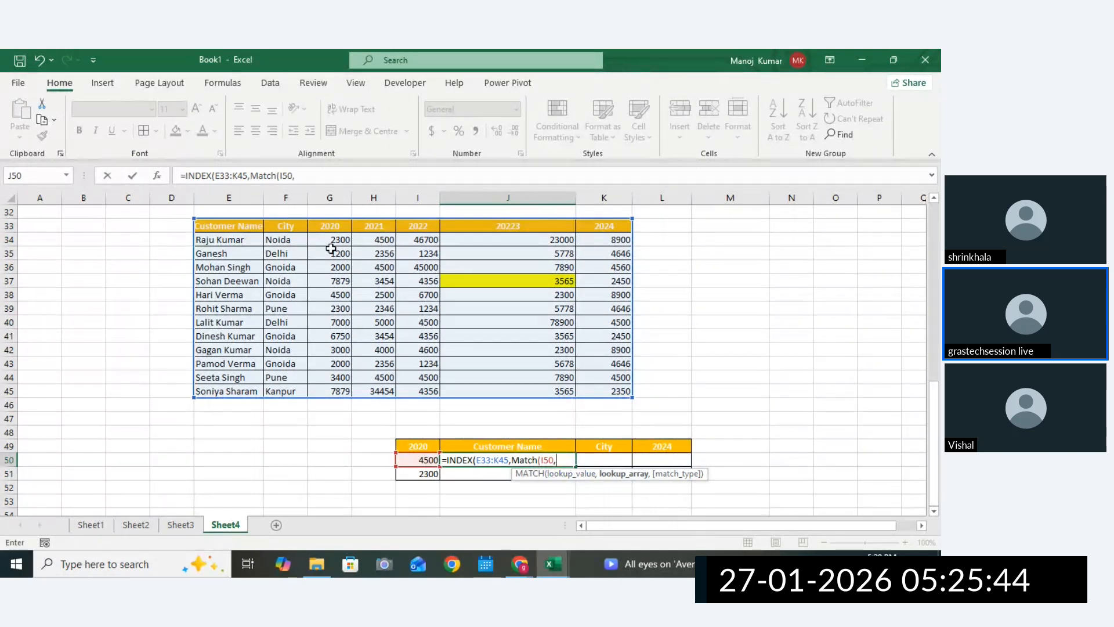
left_click_drag(328, 227, 334, 385)
type(",0),")
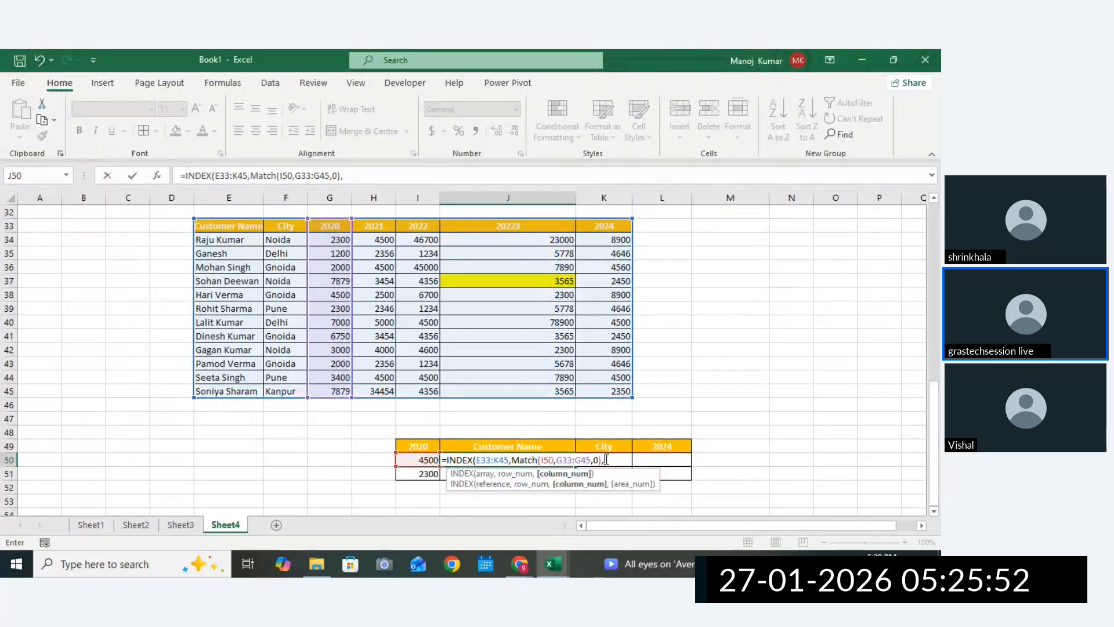
Complete the formula in J50 with the column argument MATCH(J49,E33:K33,0) and enter it.
type("mathc")
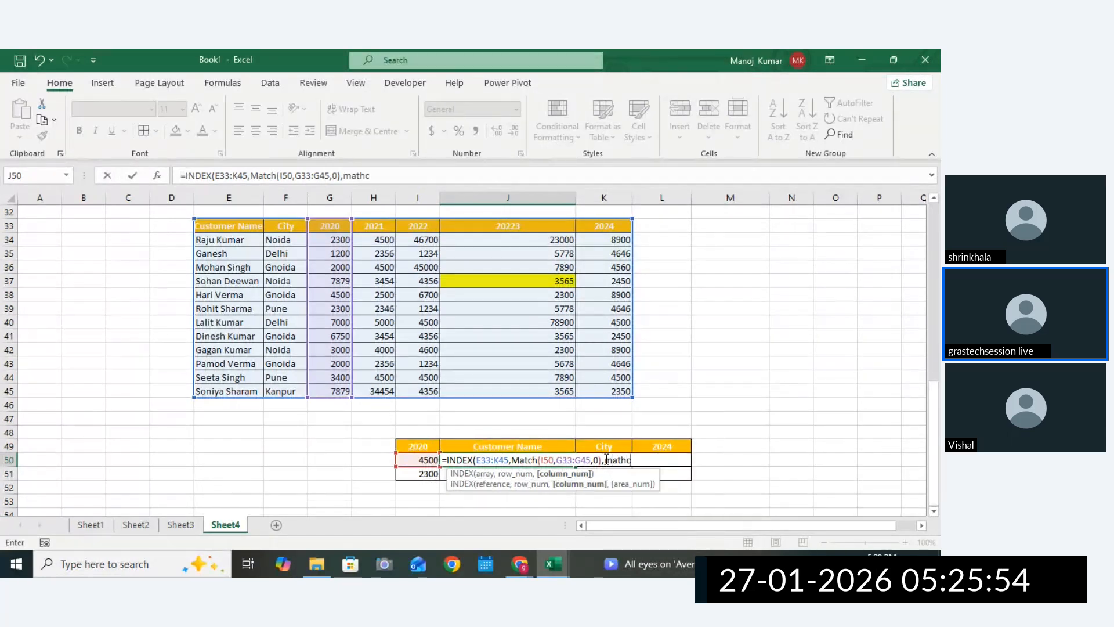
key("BackSpace")
key("BackSpace")
type("ch")
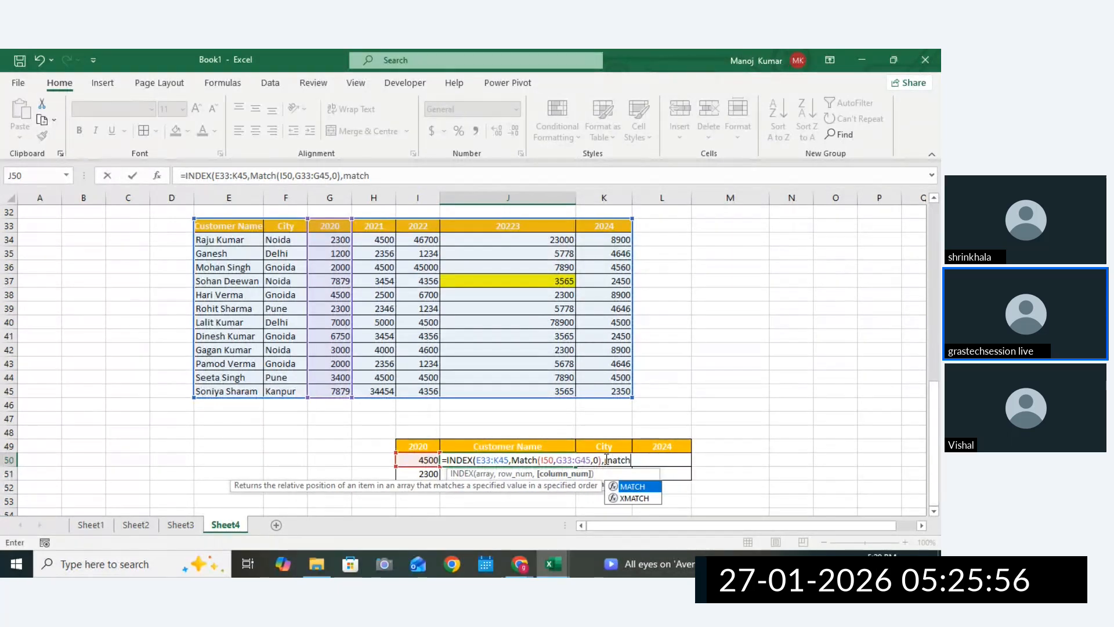
type("(")
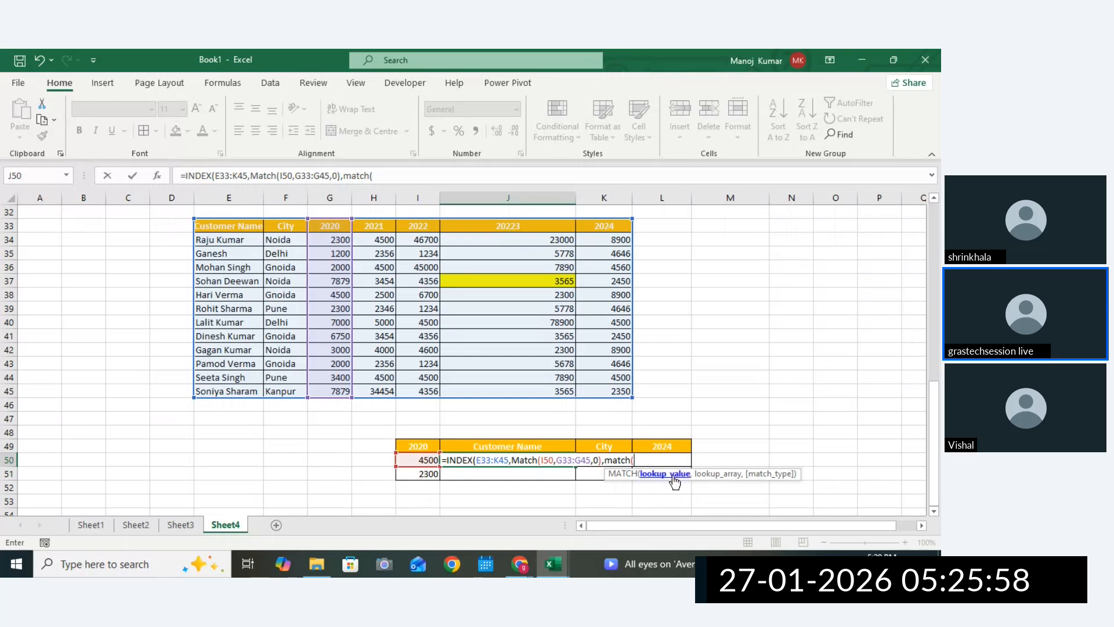
left_click(519, 445)
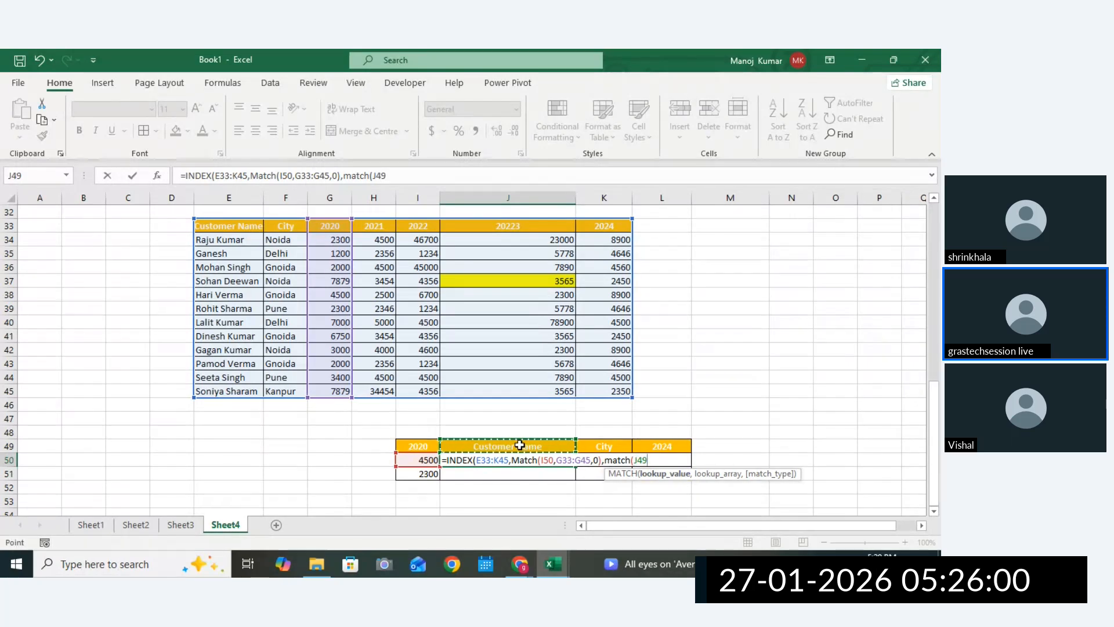
type(",")
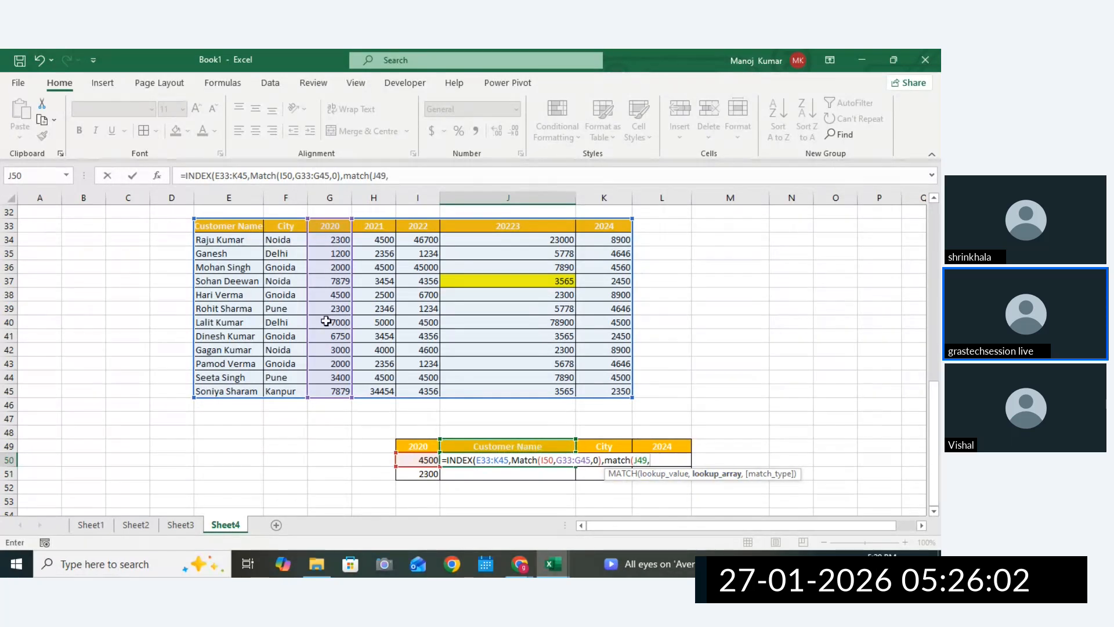
left_click_drag(239, 225, 592, 226)
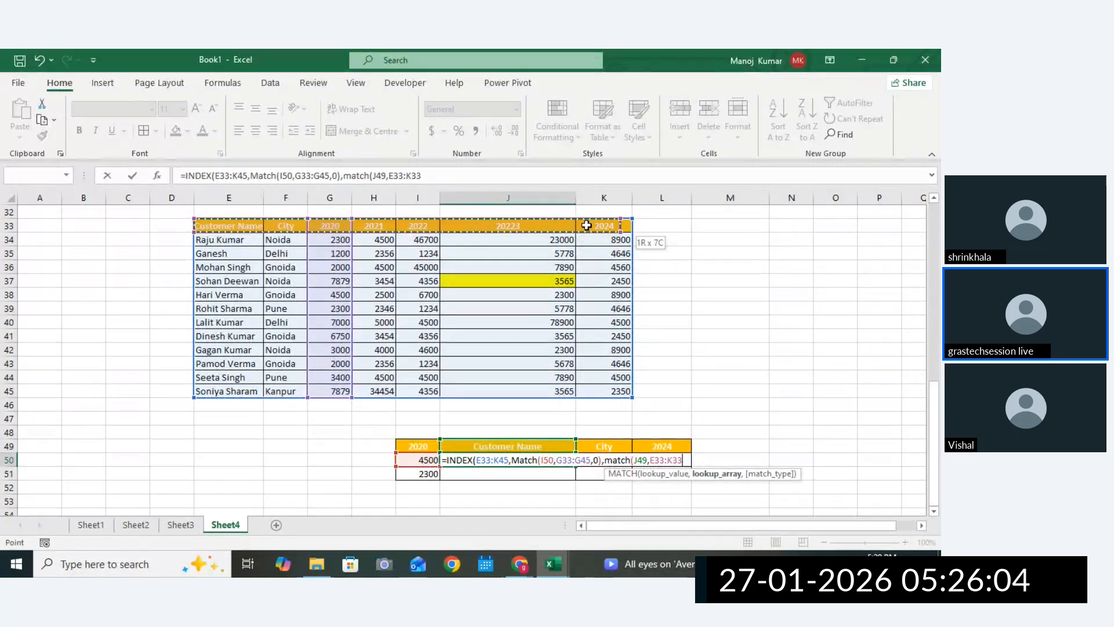
type(",0))")
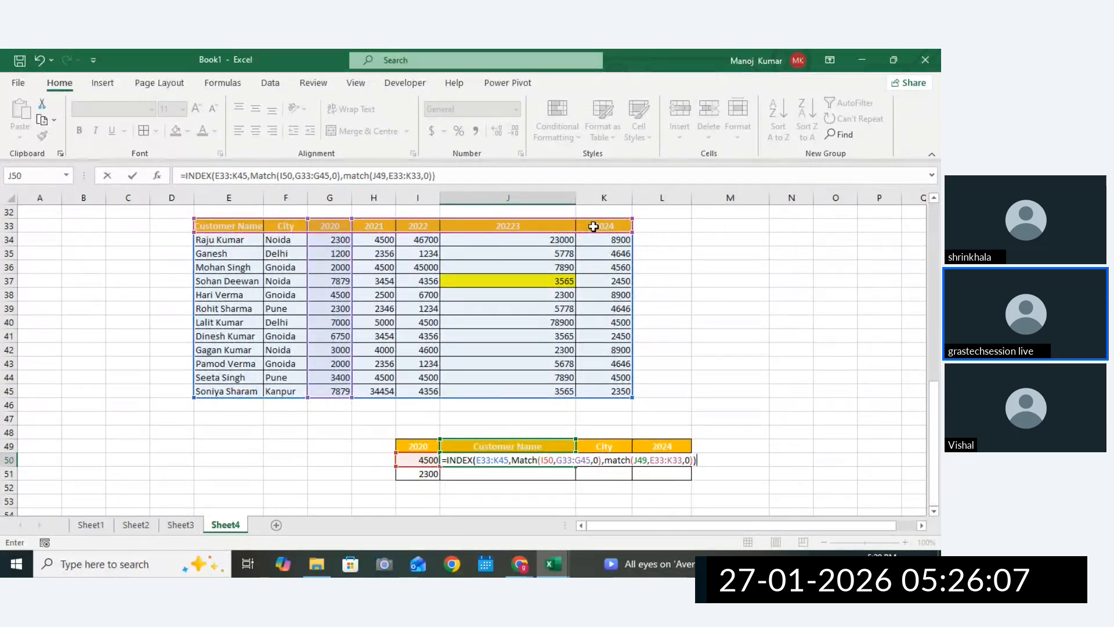
key("Return")
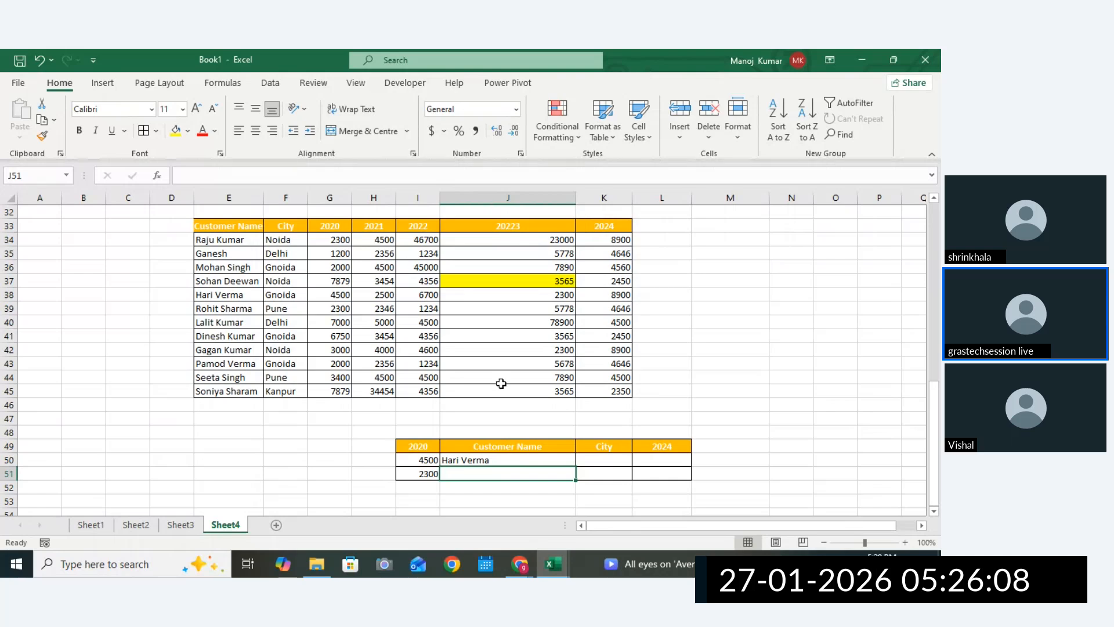
Check the name returned in J50 against the source table row whose 2020 value is 4500.
left_click(464, 460)
left_click(430, 461)
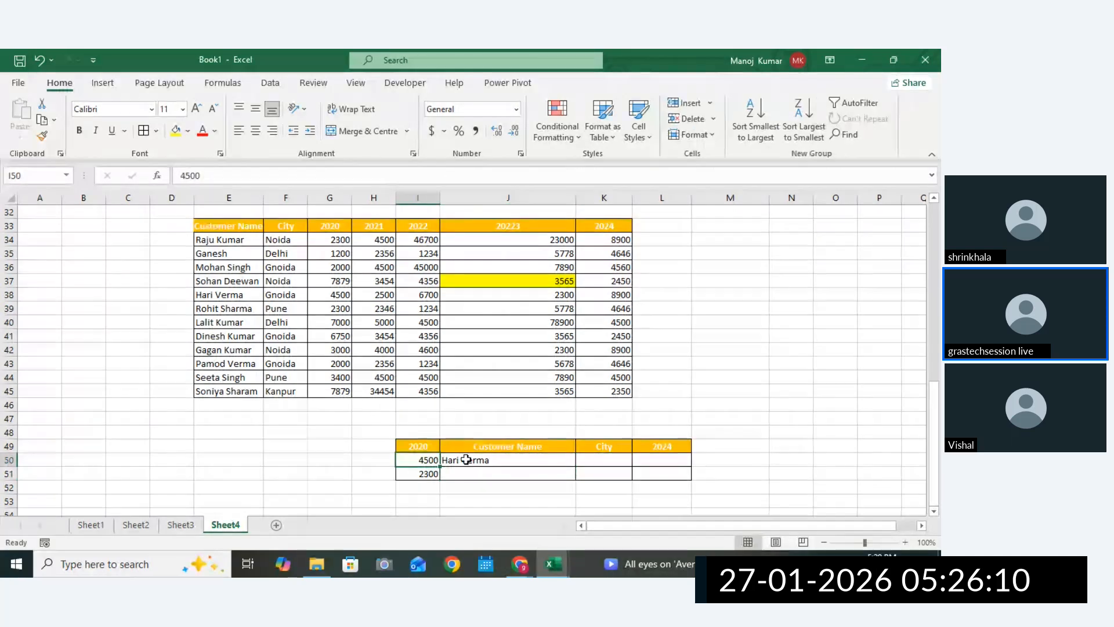
left_click(464, 460)
left_click(422, 461)
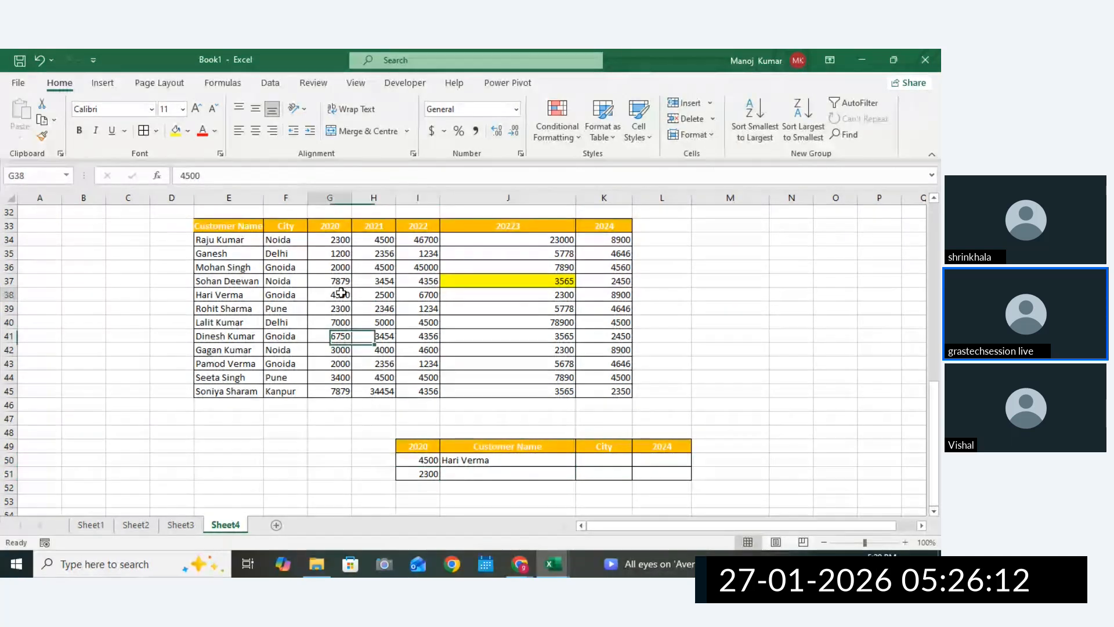
left_click(228, 294)
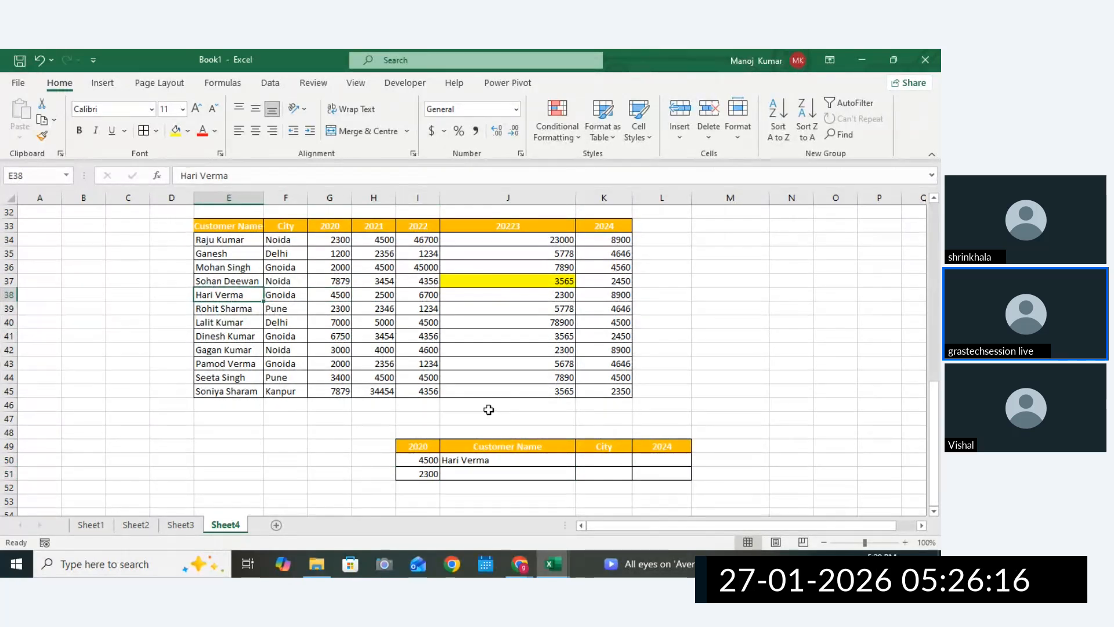
left_click(465, 462)
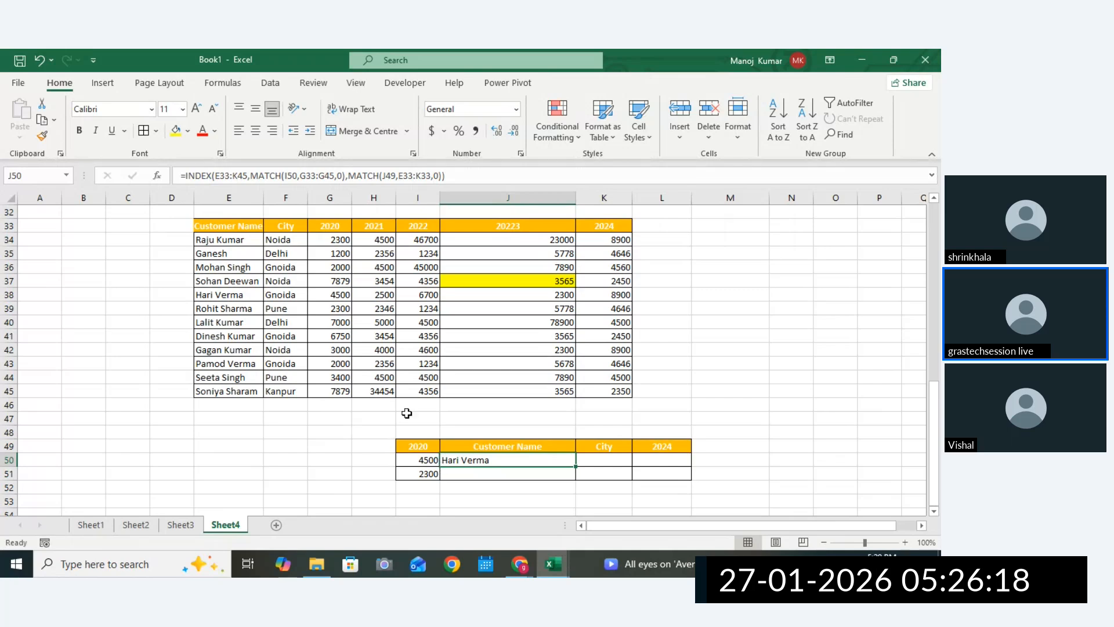
Highlight the matching 2020 value in G38 with yellow fill and compare it with the customer name in E38.
left_click(347, 296)
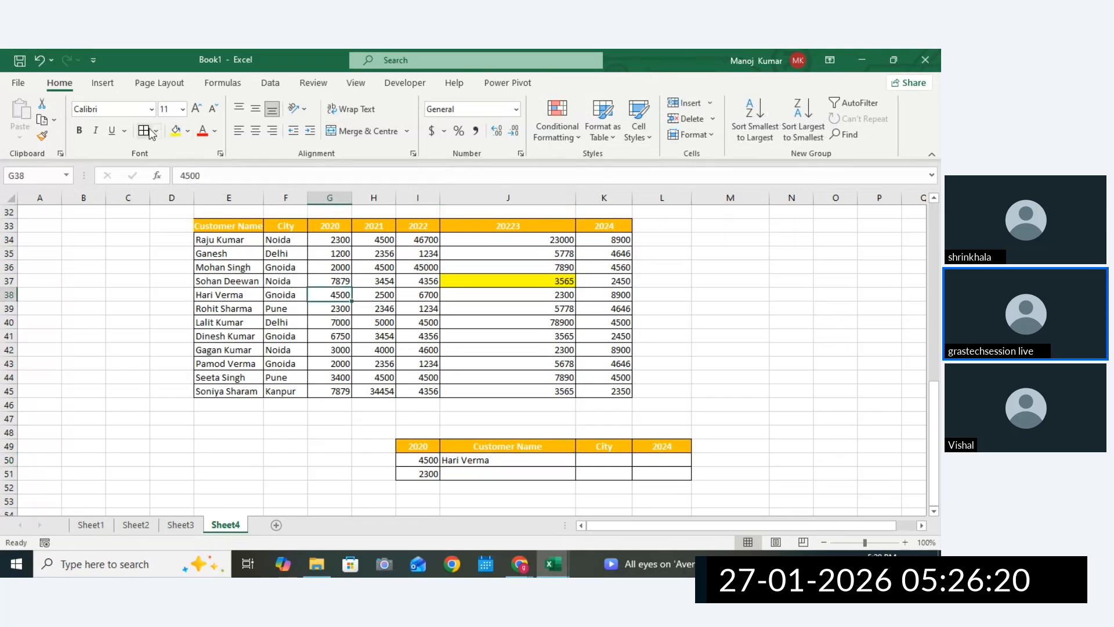
left_click(175, 132)
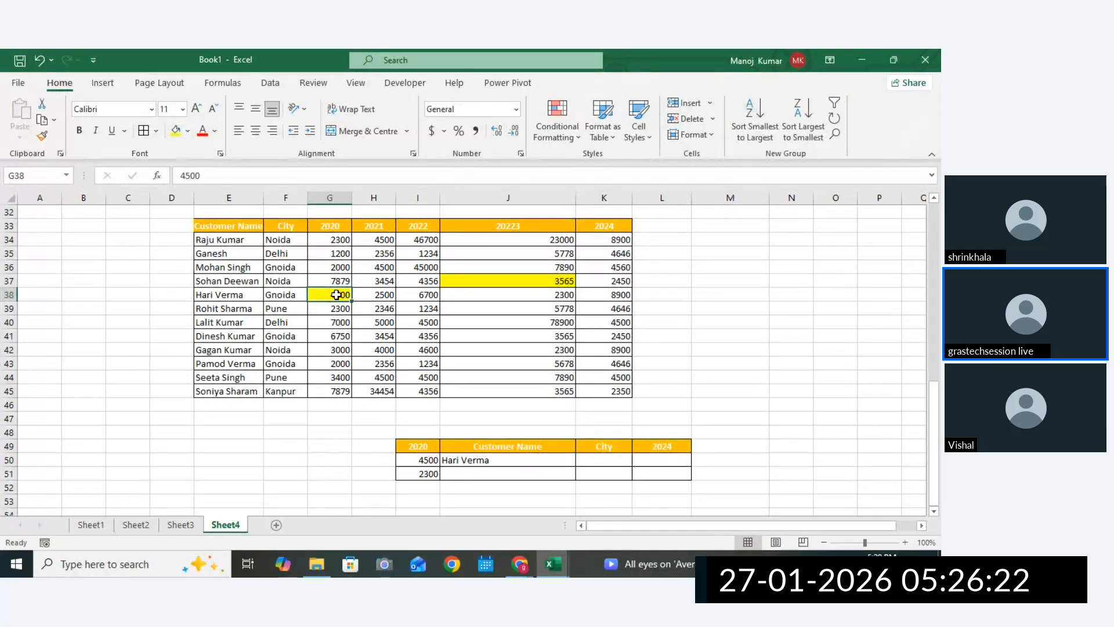
left_click_drag(371, 226, 611, 399)
left_click(339, 294)
left_click(263, 299)
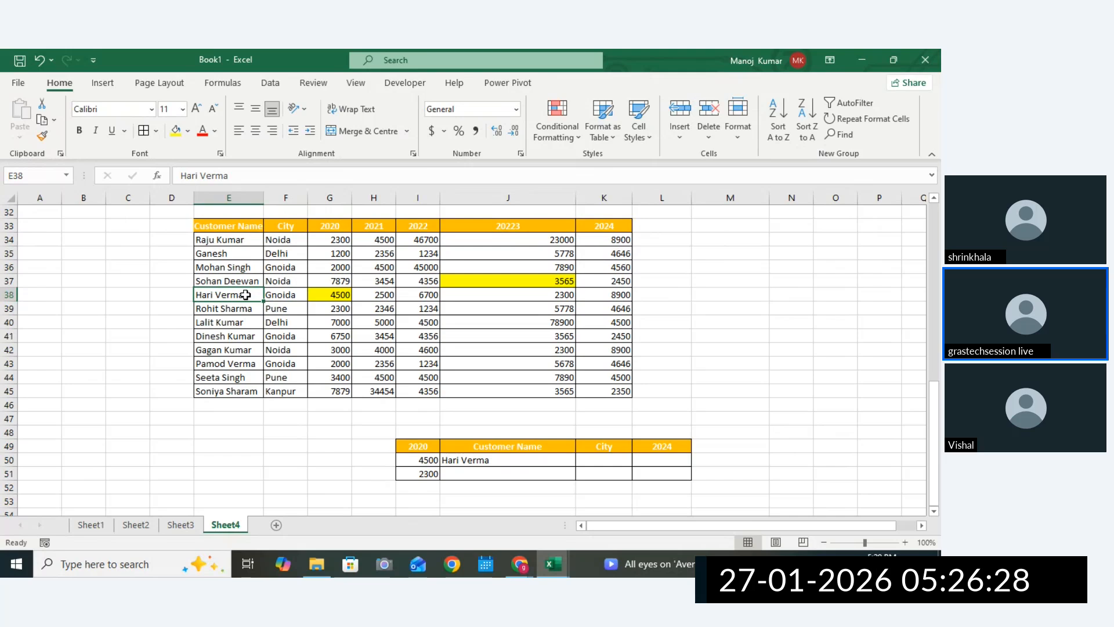
In the J50 formula, make the INDEX table range absolute as $E$33:$K$45 and the 2020 lookup range absolute as $G$33:$G$45.
double_click(491, 459)
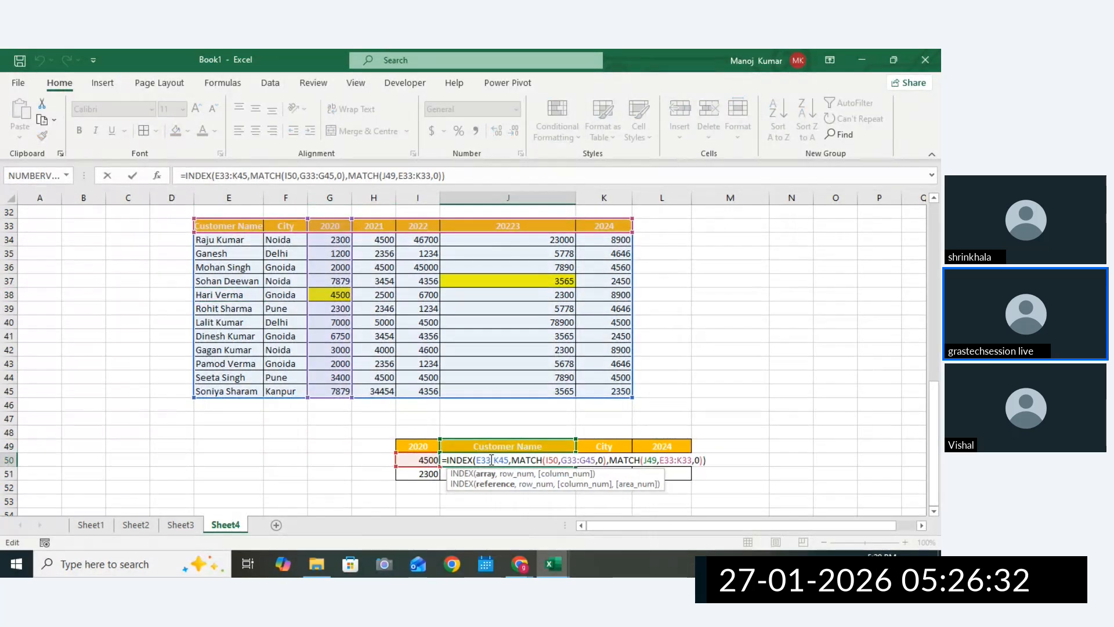
key("Return")
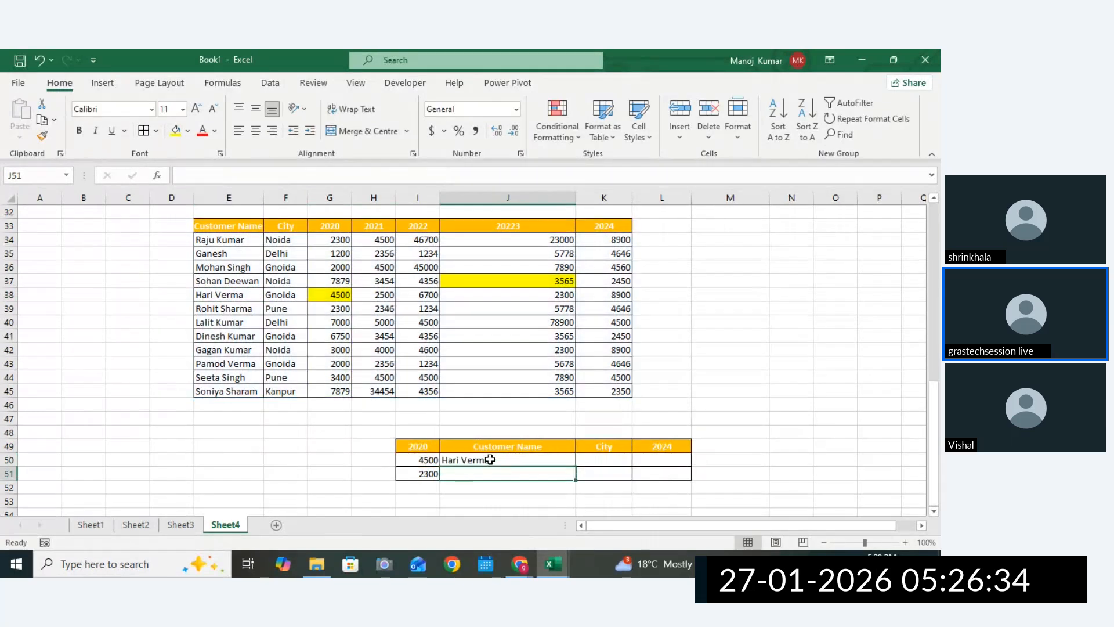
double_click(491, 459)
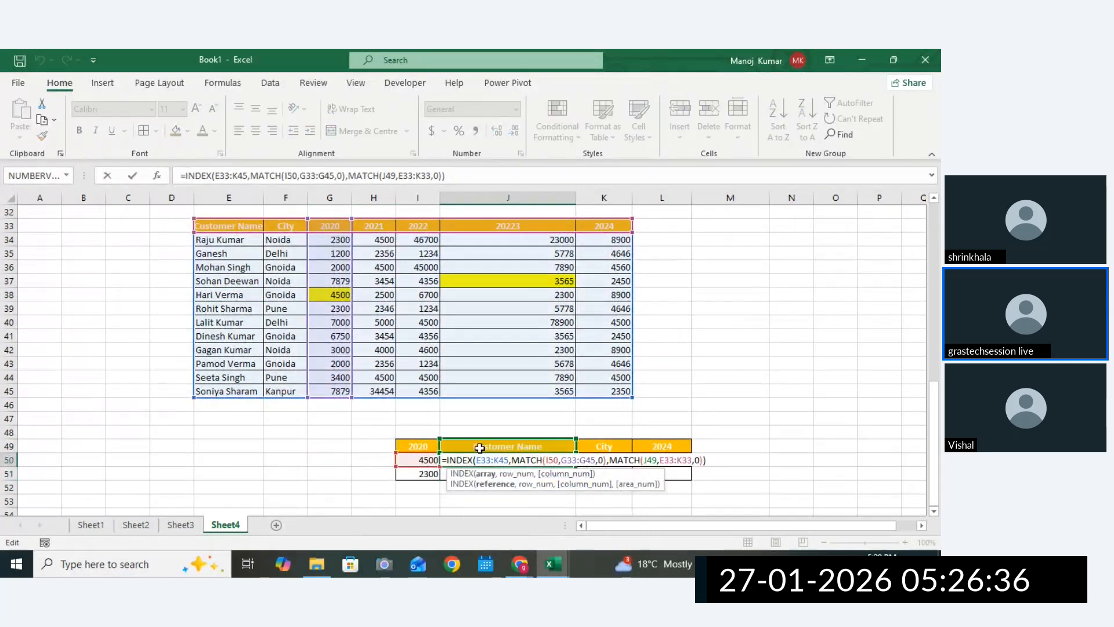
left_click_drag(506, 456, 479, 458)
key("F4")
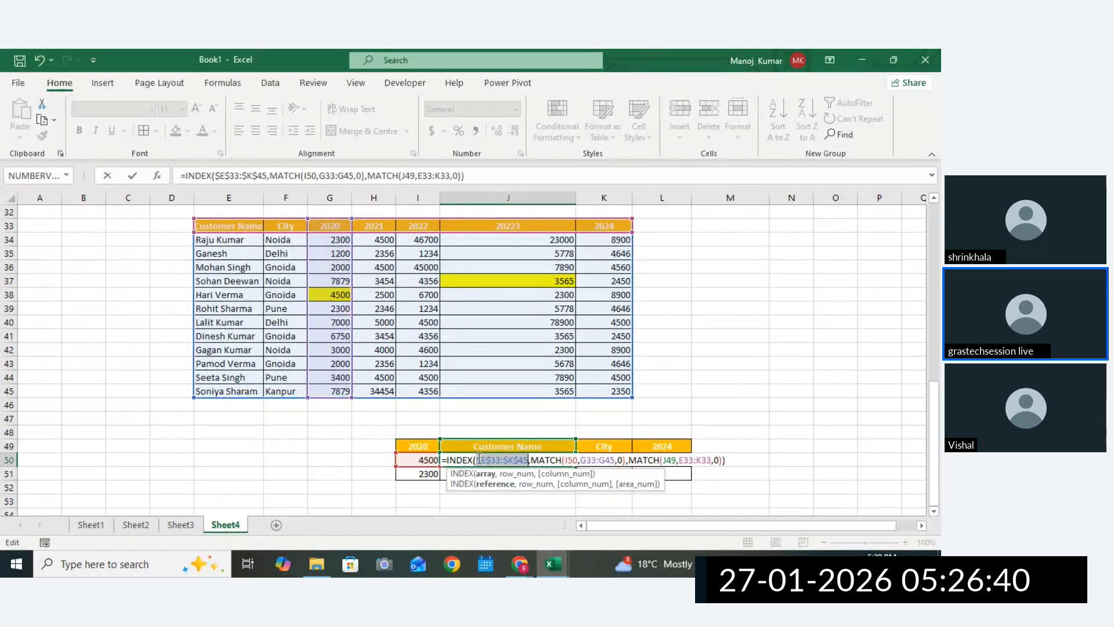
left_click_drag(616, 459, 584, 459)
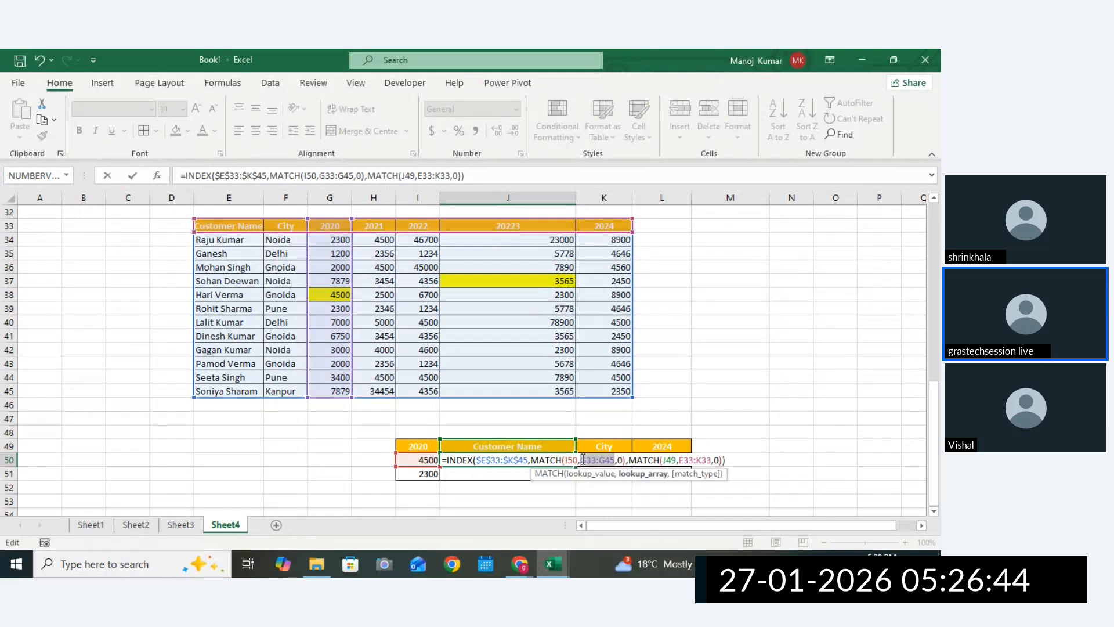
key("F4")
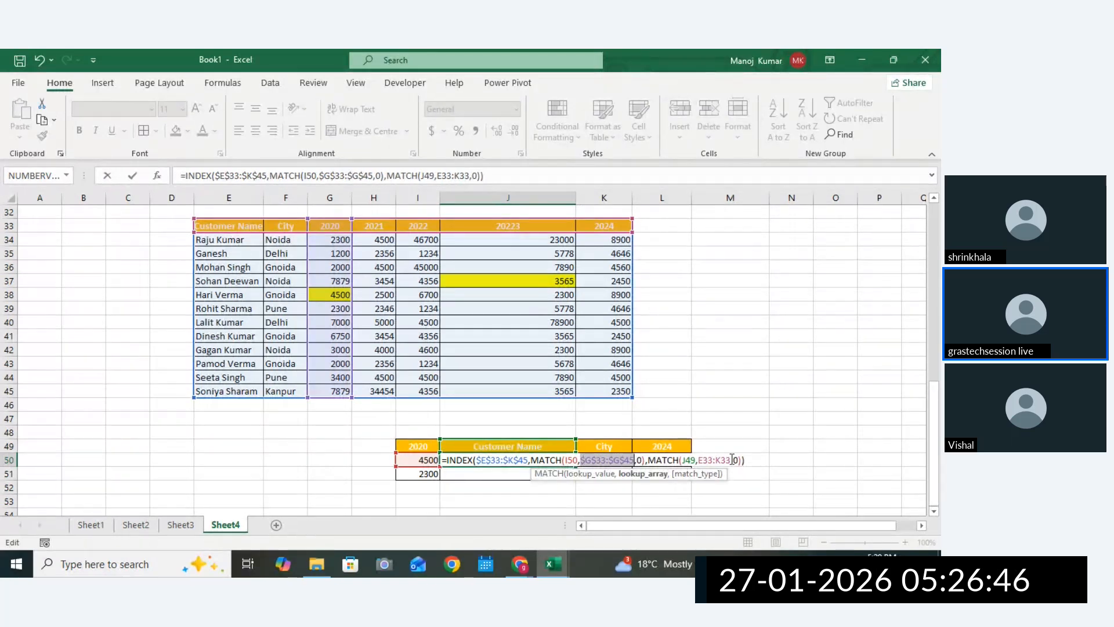
Make the header lookup range in the second MATCH of the J50 formula absolute as $E$33:$K$33.
left_click_drag(730, 459, 700, 461)
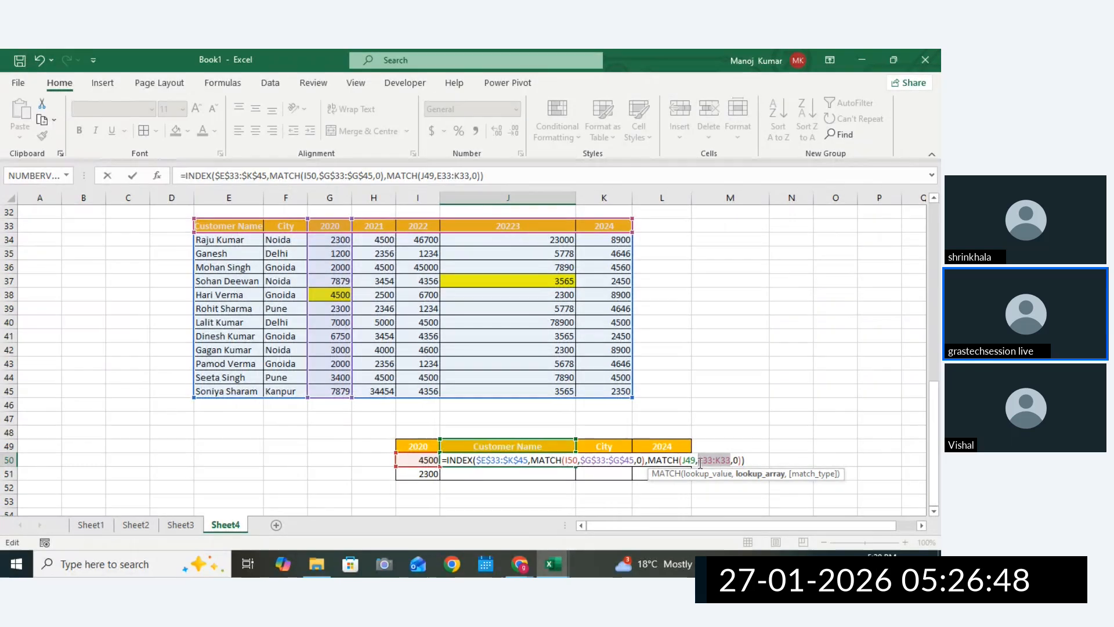
key("F5")
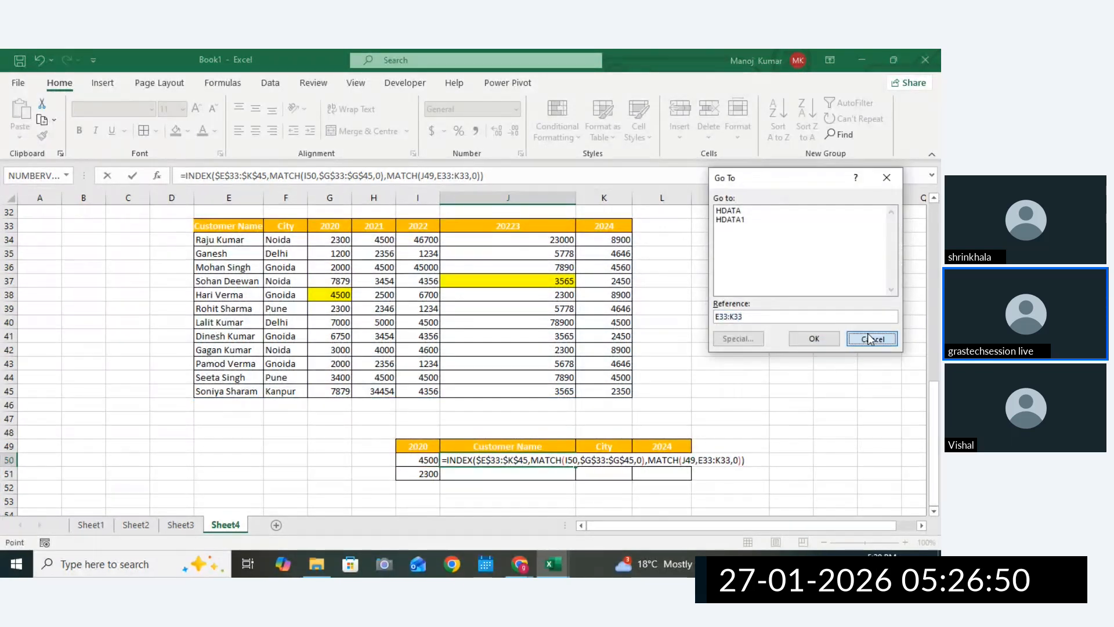
left_click(870, 338)
key("F4")
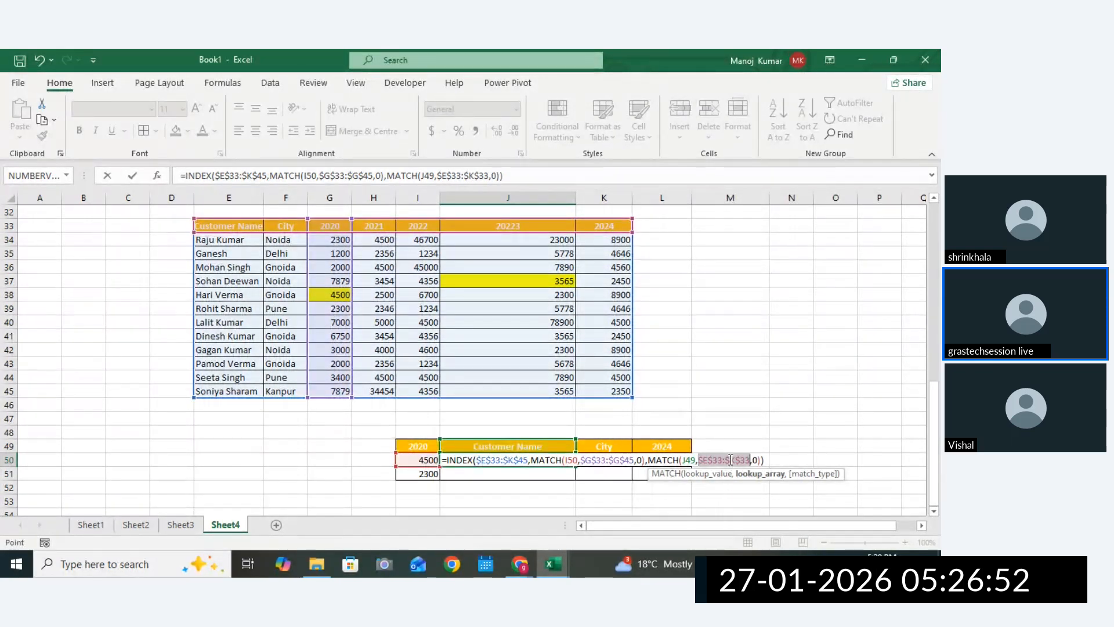
left_click(729, 460)
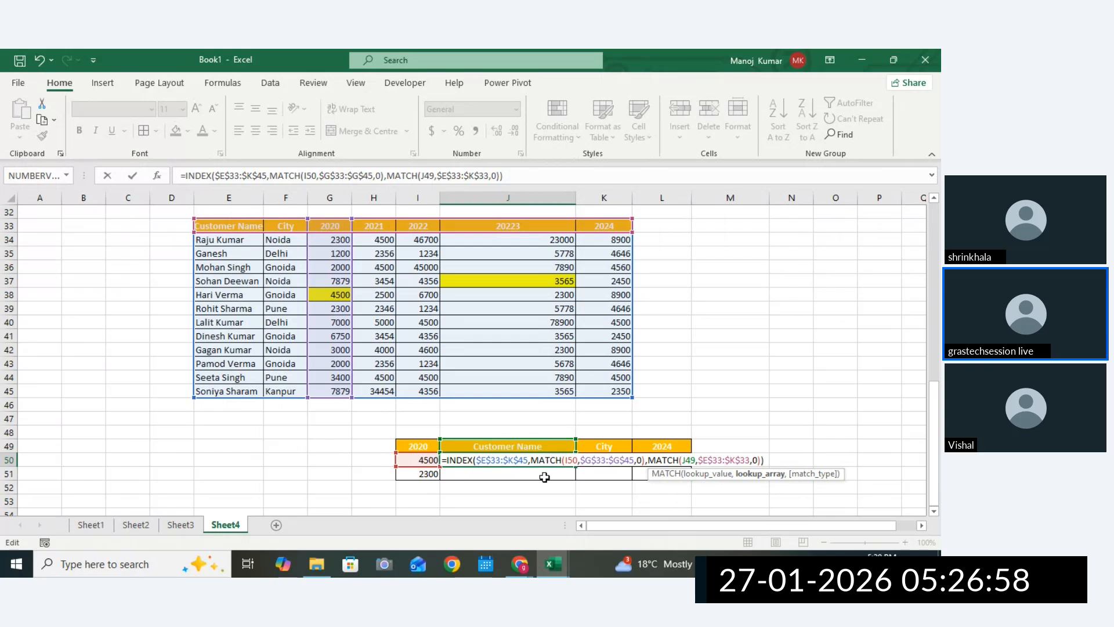
Change the two MATCH lookup values in J50 to J$49 and $I50, and fill the formula across J50:L51.
left_click(690, 461)
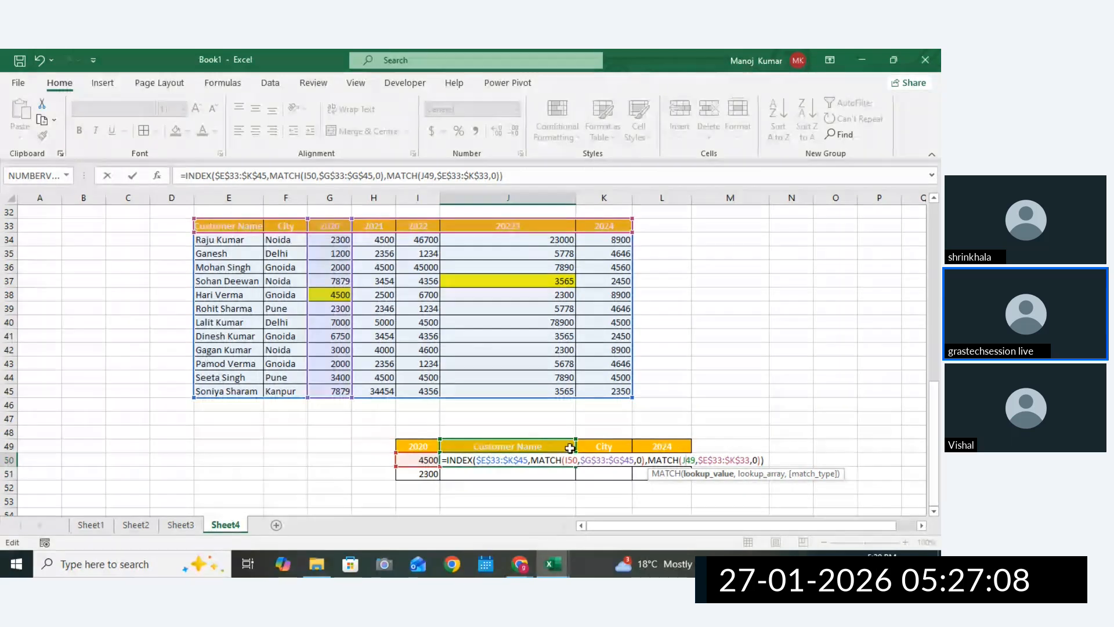
left_click(689, 460)
type("$")
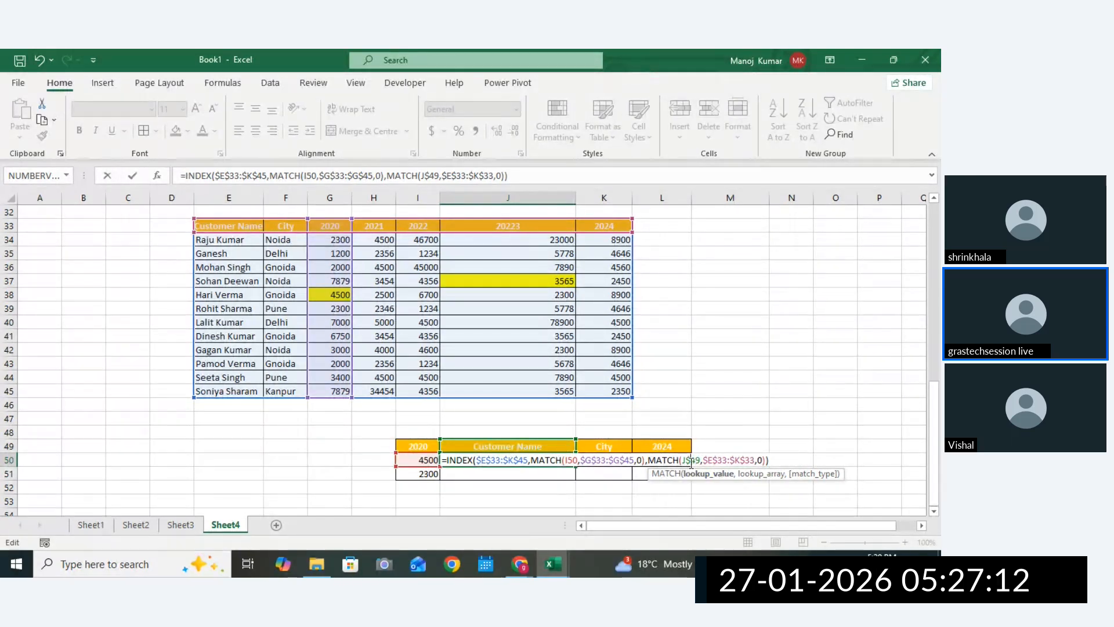
left_click(566, 460)
type("$")
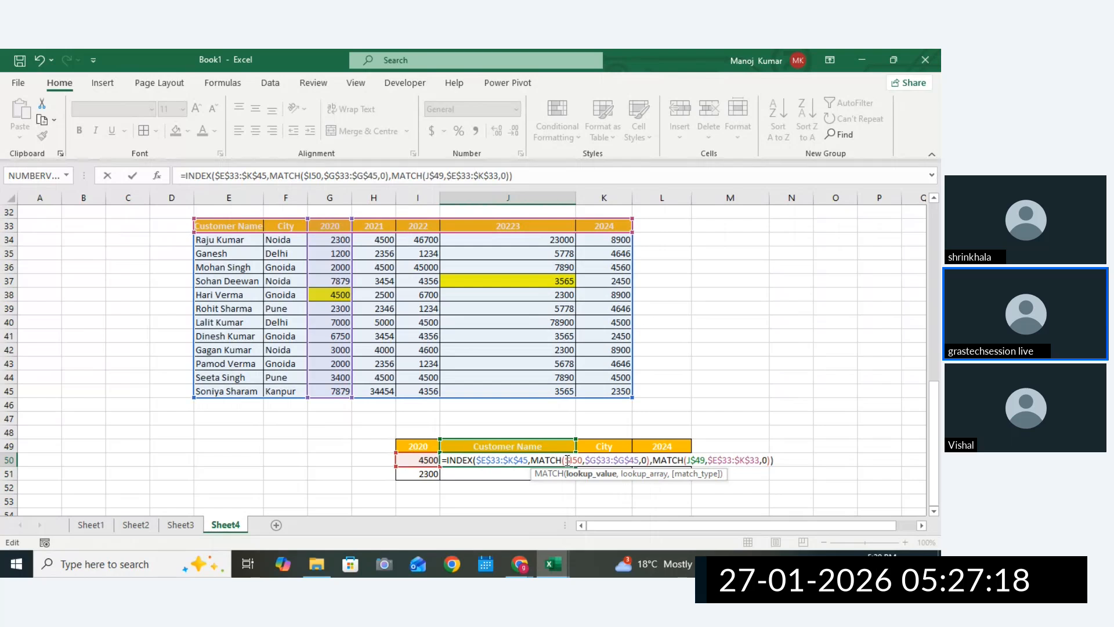
key("ctrl+Return")
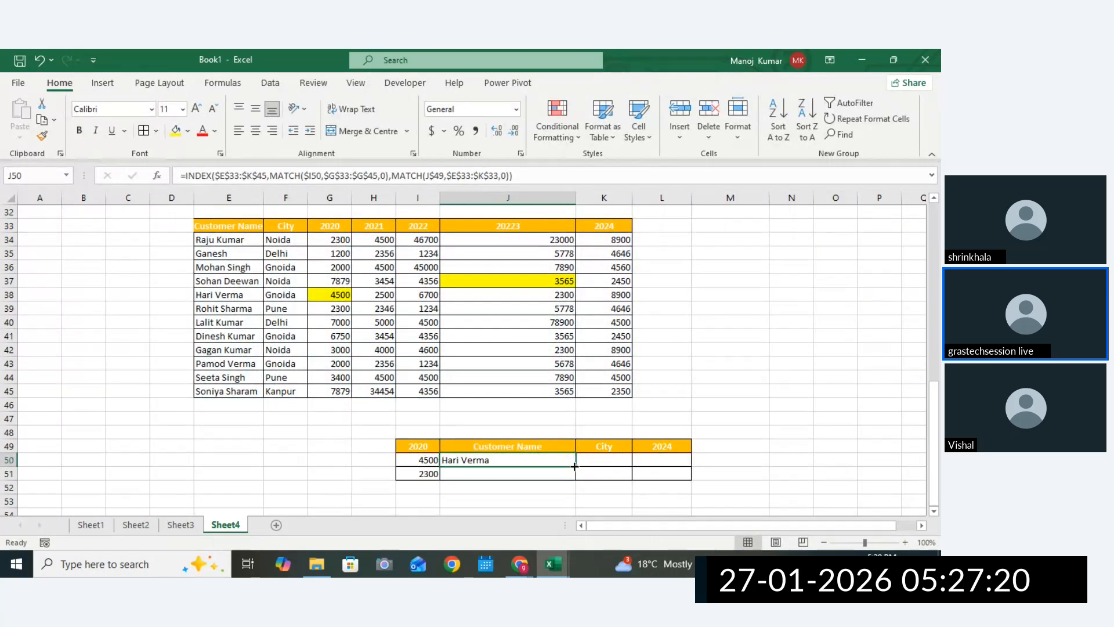
left_click_drag(575, 466, 691, 481)
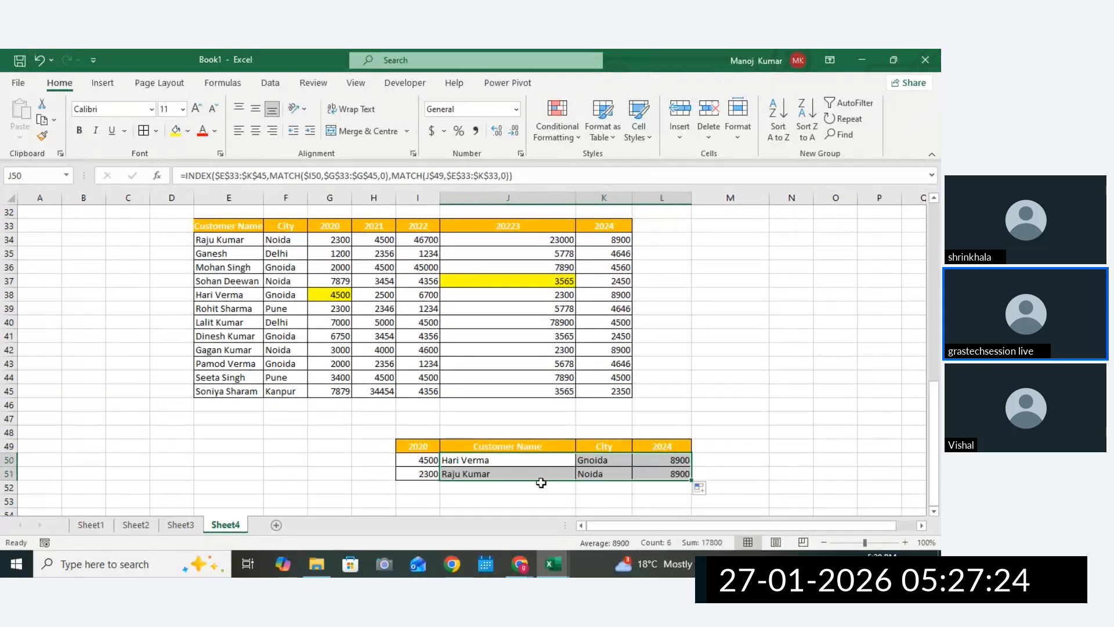
Check the row 51 results and the J51 formula against the source table rows whose 2020 value is 2300.
left_click(515, 473)
left_click_drag(430, 474, 460, 473)
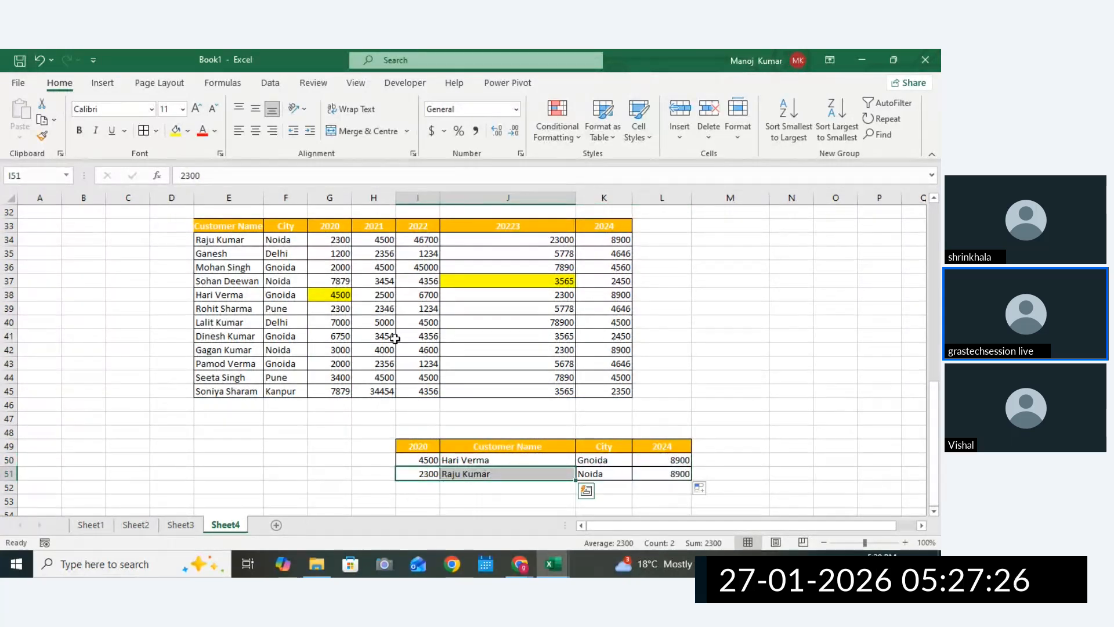
left_click(338, 311)
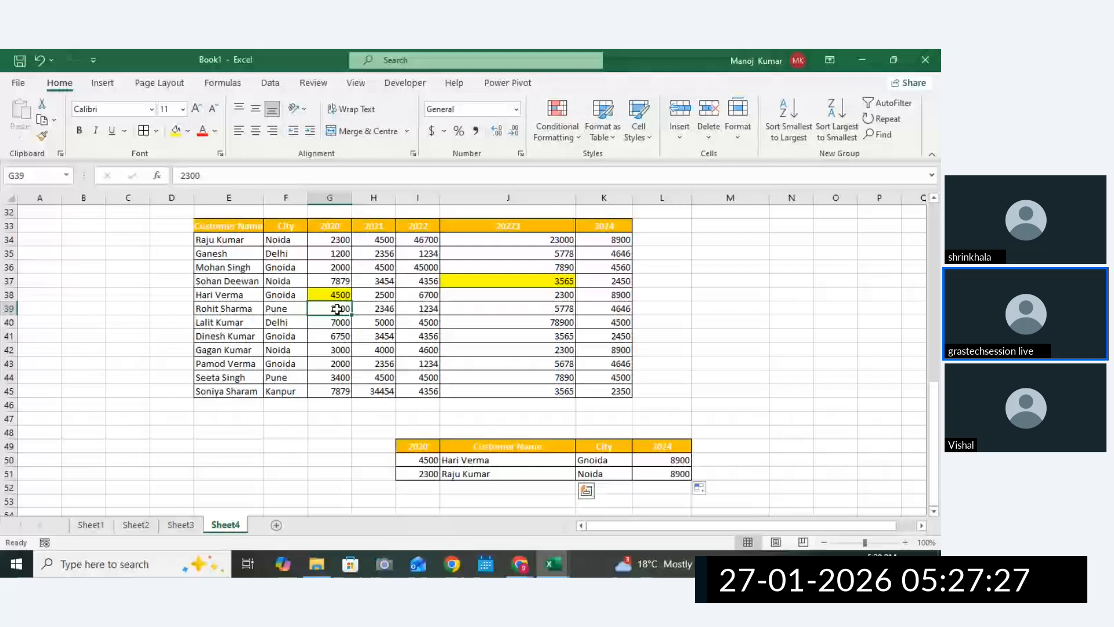
left_click(430, 474)
left_click(338, 309)
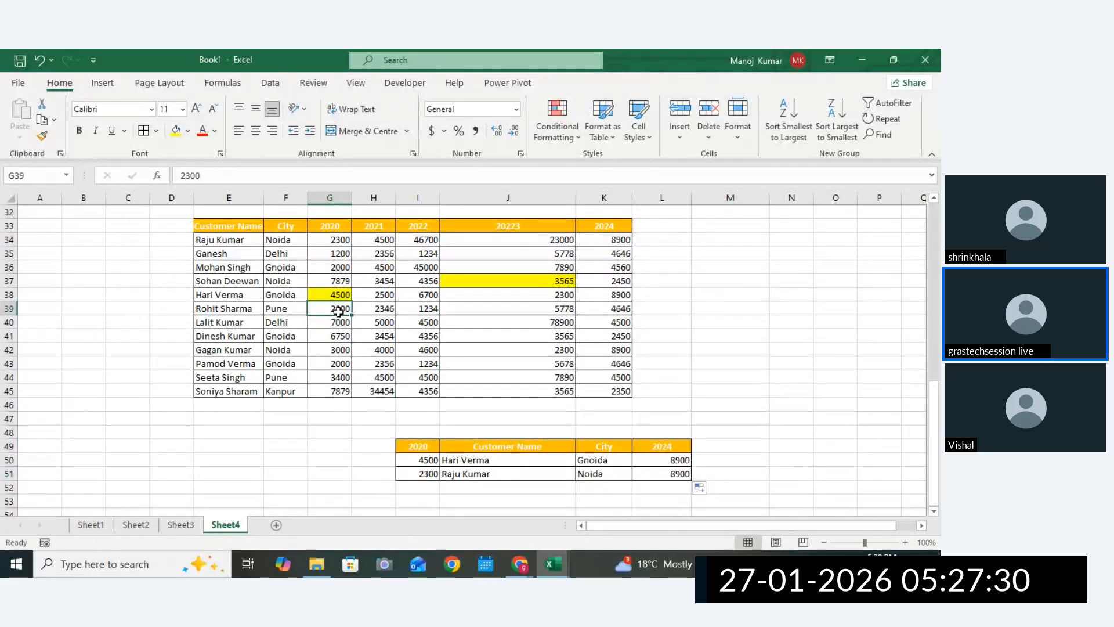
double_click(496, 473)
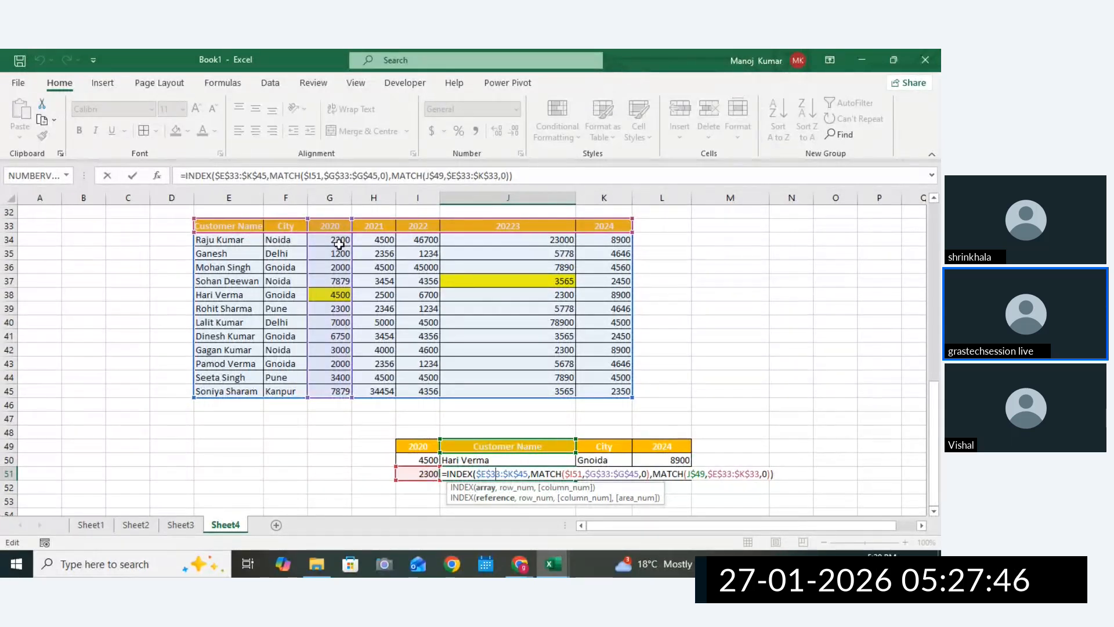
key("Return")
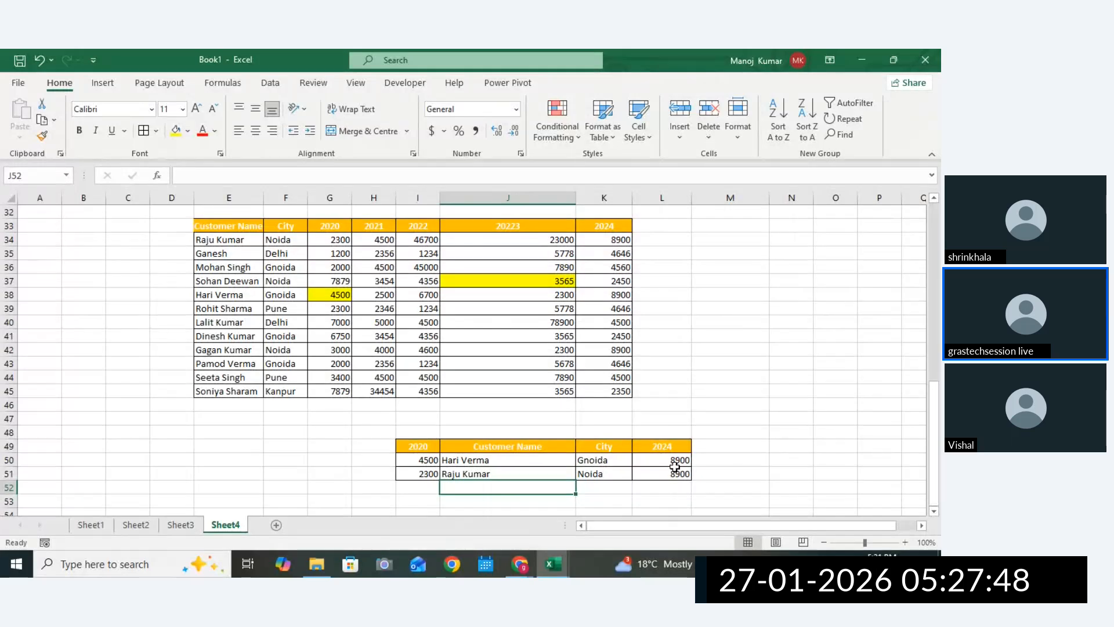
left_click(674, 473)
Copy the full J50 formula into N50 as visible text, preceded by a comma.
double_click(523, 459)
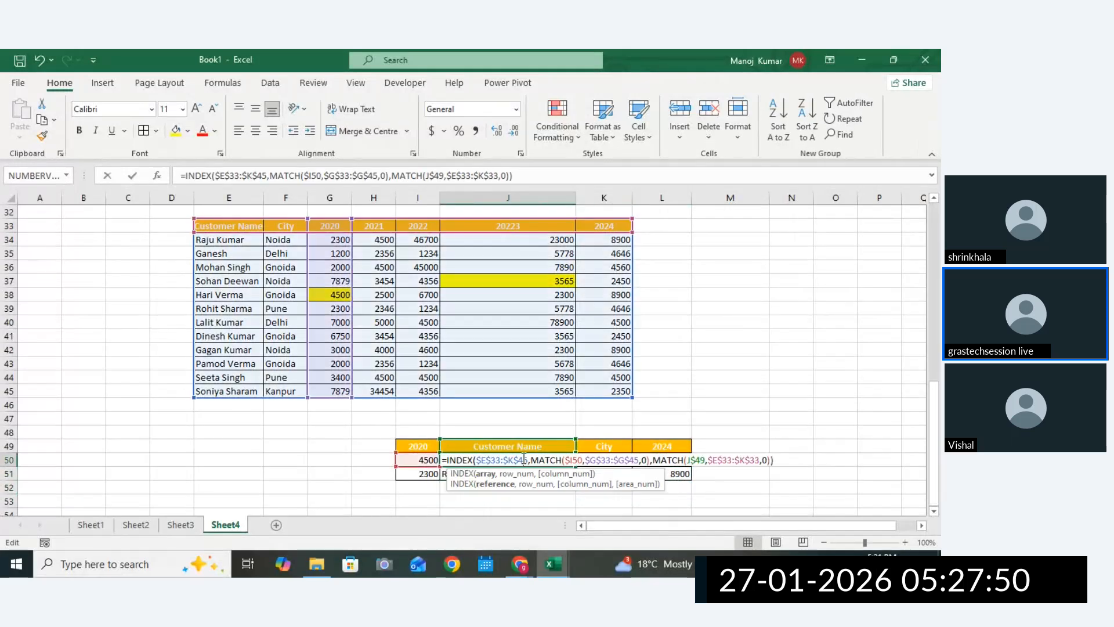
left_click_drag(779, 461, 433, 452)
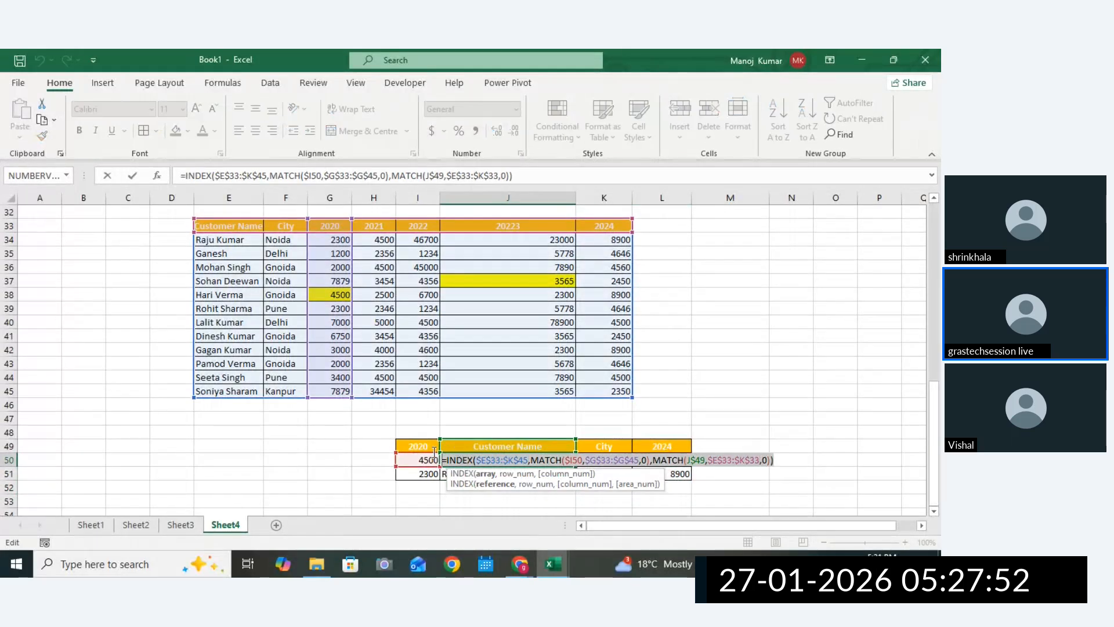
key("ctrl+c")
key("Return")
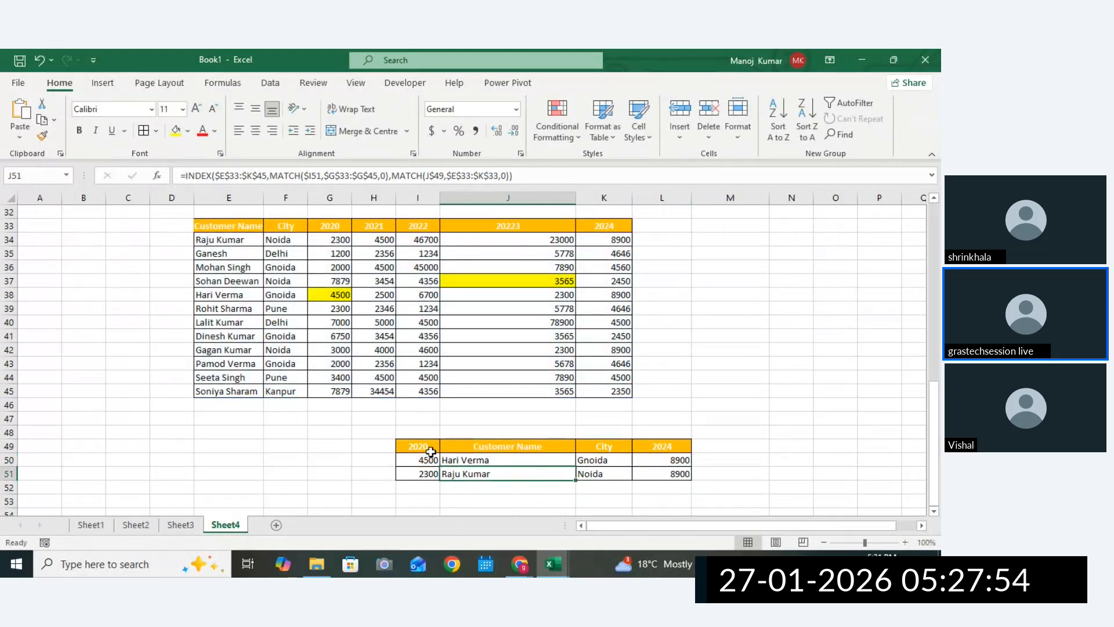
double_click(780, 460)
type(",")
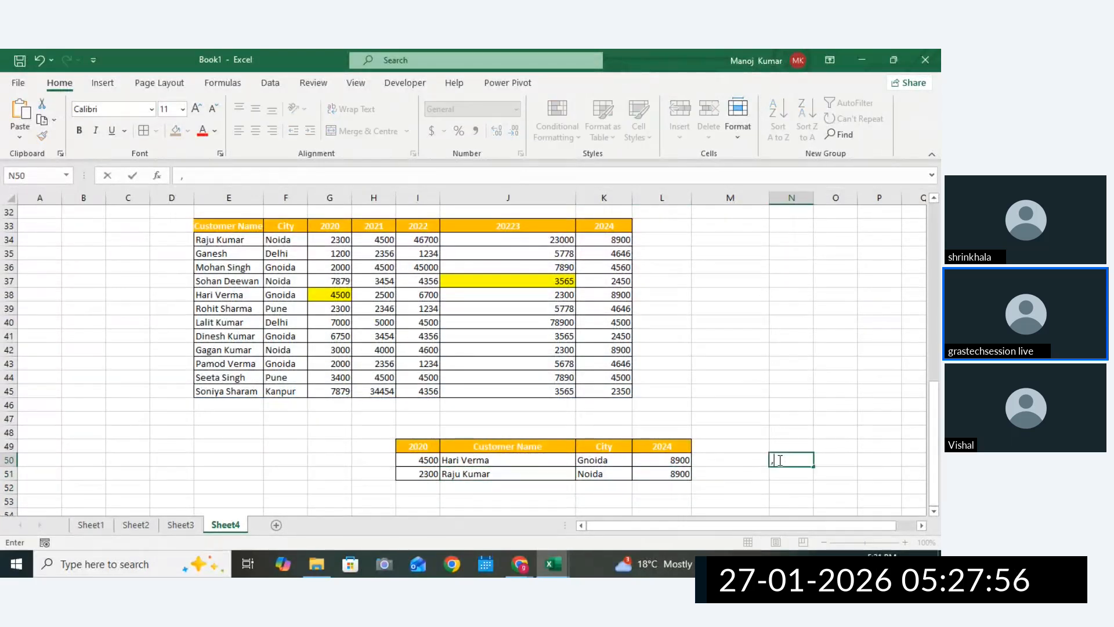
key("ctrl+v")
left_click_drag(757, 377, 759, 366)
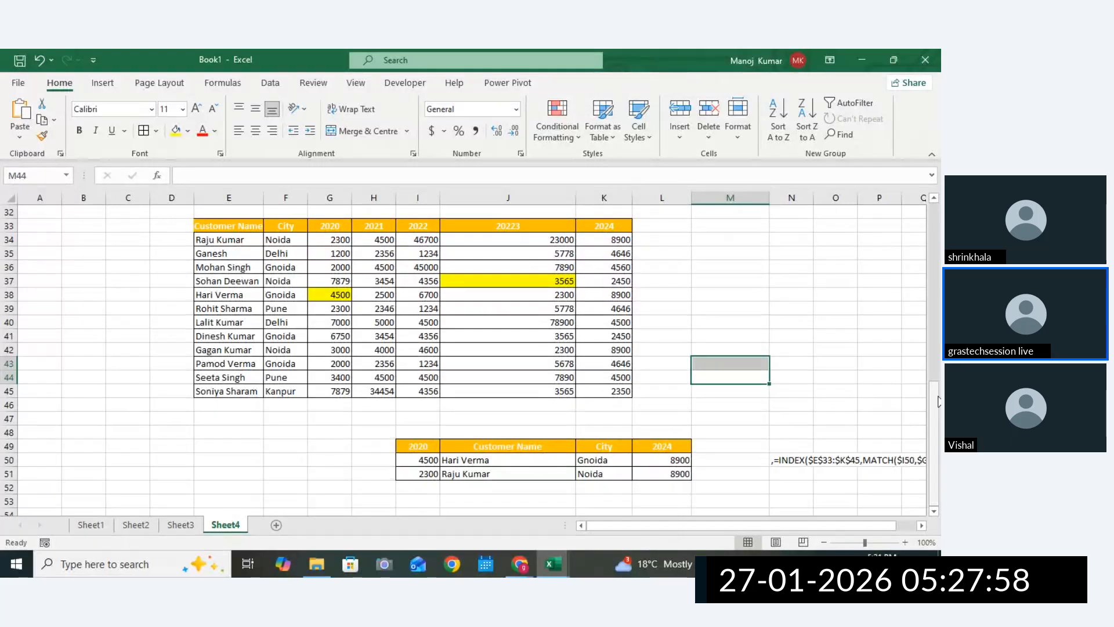
mouse_move(934, 388)
left_mouse_down()
mouse_move(935, 243)
mouse_move(931, 400)
left_mouse_up()
left_click(733, 470)
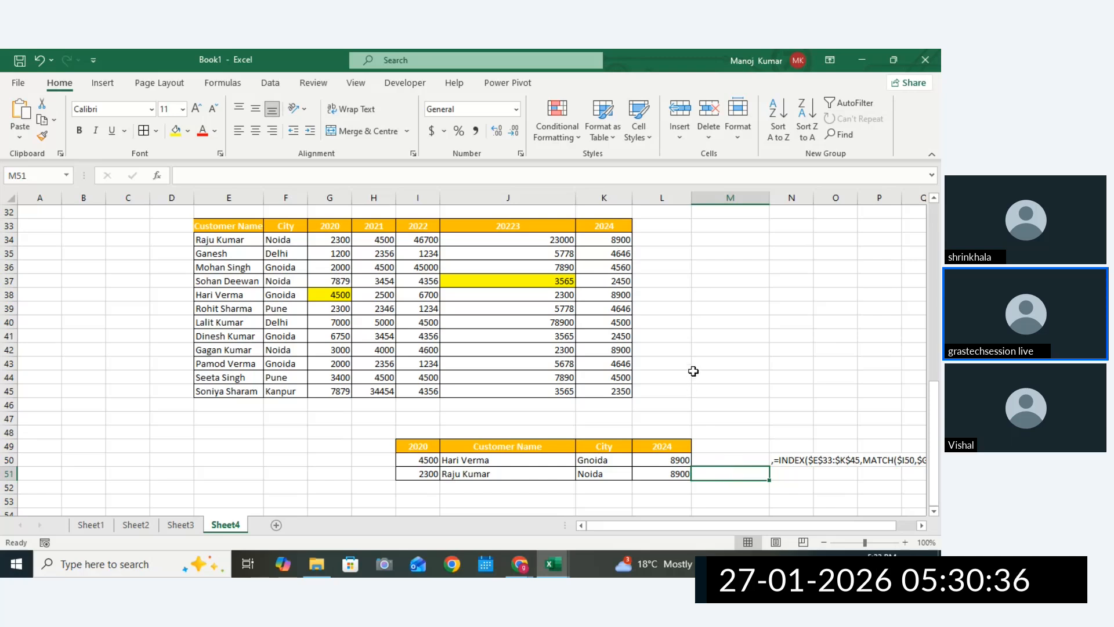
left_click(771, 340)
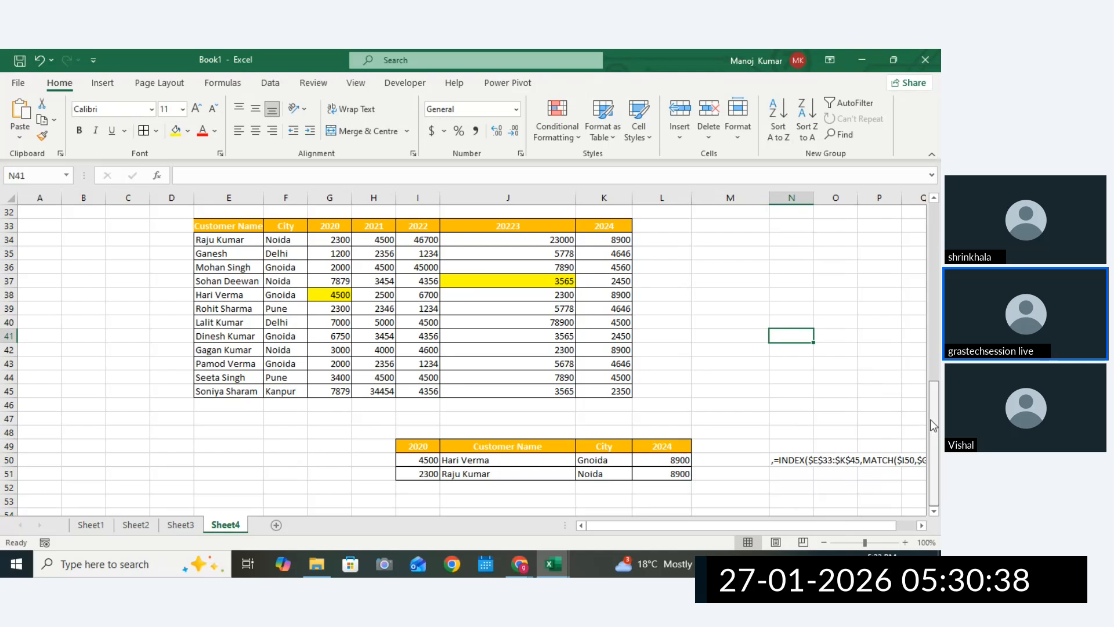
mouse_move(931, 420)
left_mouse_down()
mouse_move(935, 398)
mouse_move(933, 432)
left_mouse_up()
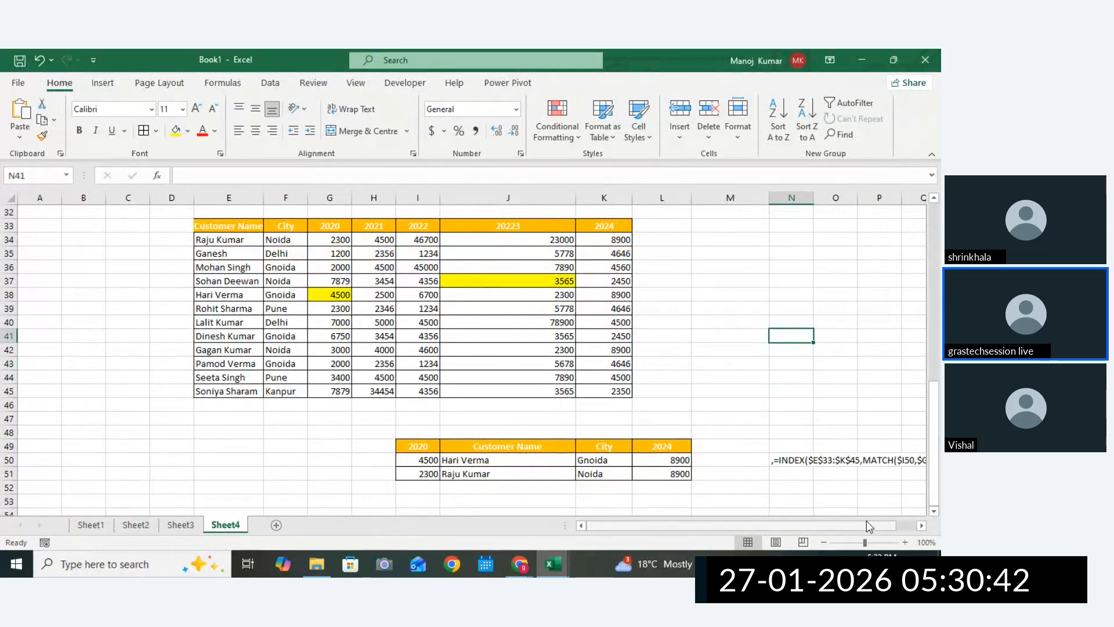
left_click_drag(866, 522, 907, 541)
left_click(743, 471)
left_click(746, 417)
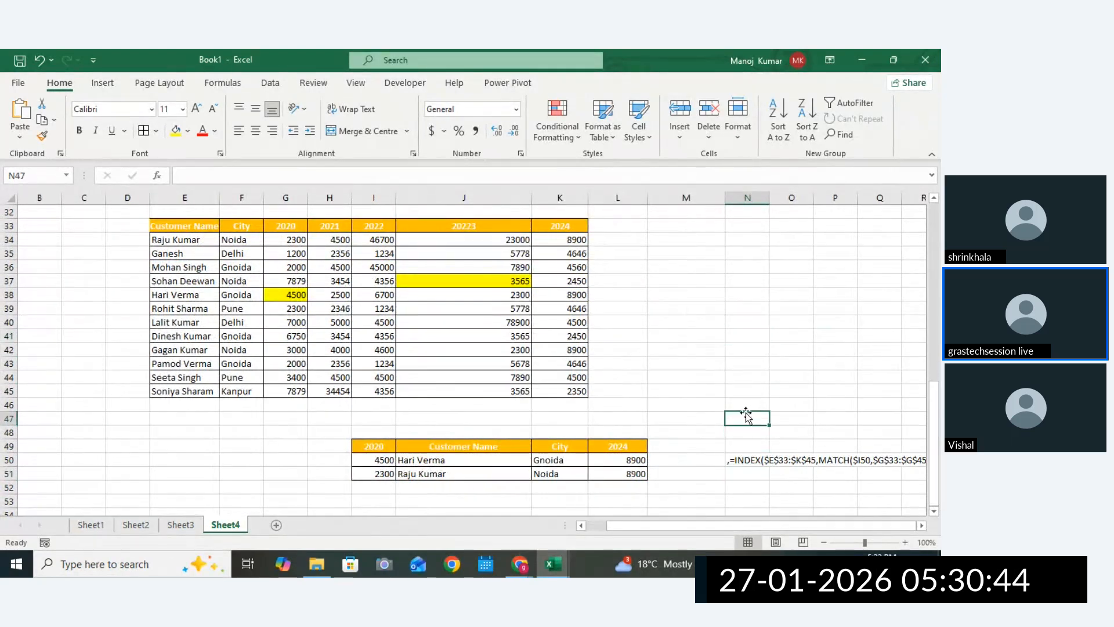
left_click(816, 304)
left_click_drag(931, 406, 931, 406)
left_click(828, 376)
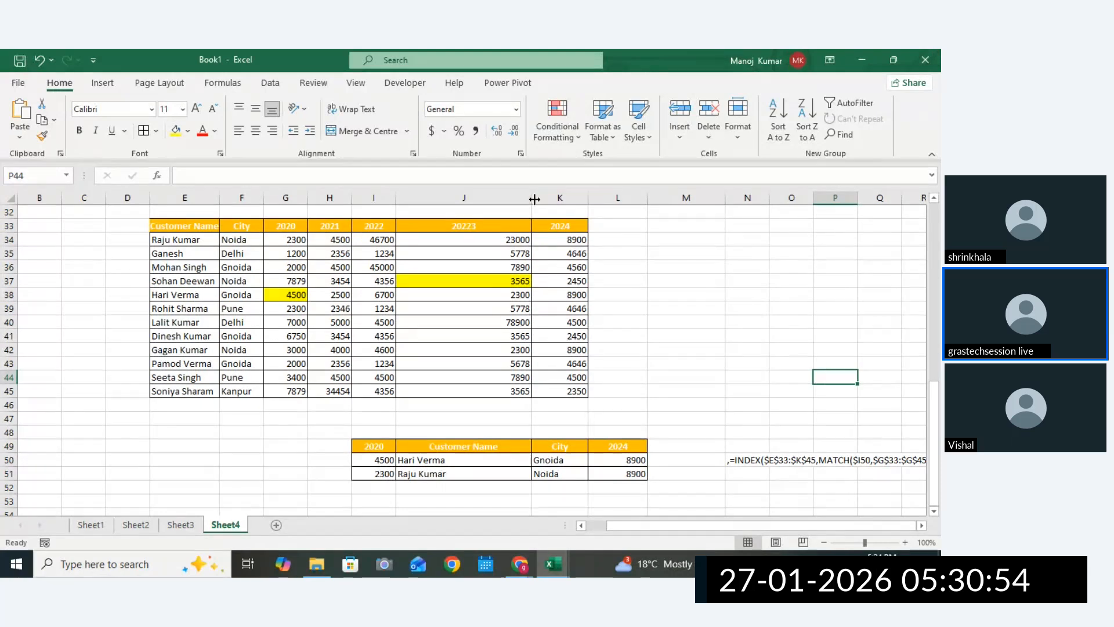
Narrow column J to about the width of its Customer Name header and bring the whole formula text in N50 into view.
left_click_drag(534, 199, 467, 200)
left_click(571, 239)
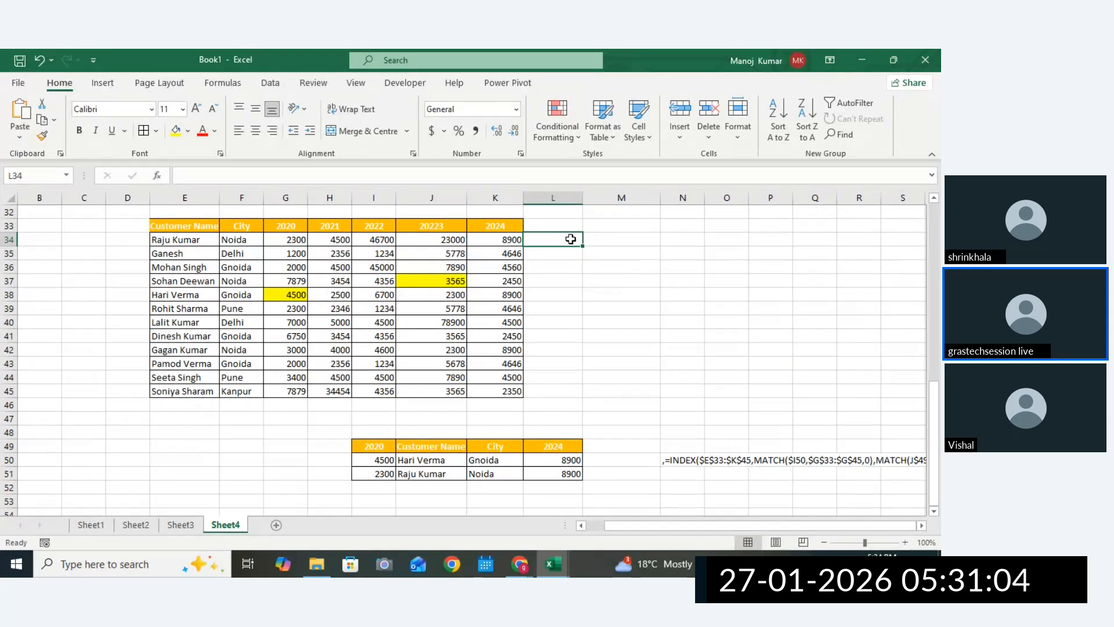
left_click(923, 527)
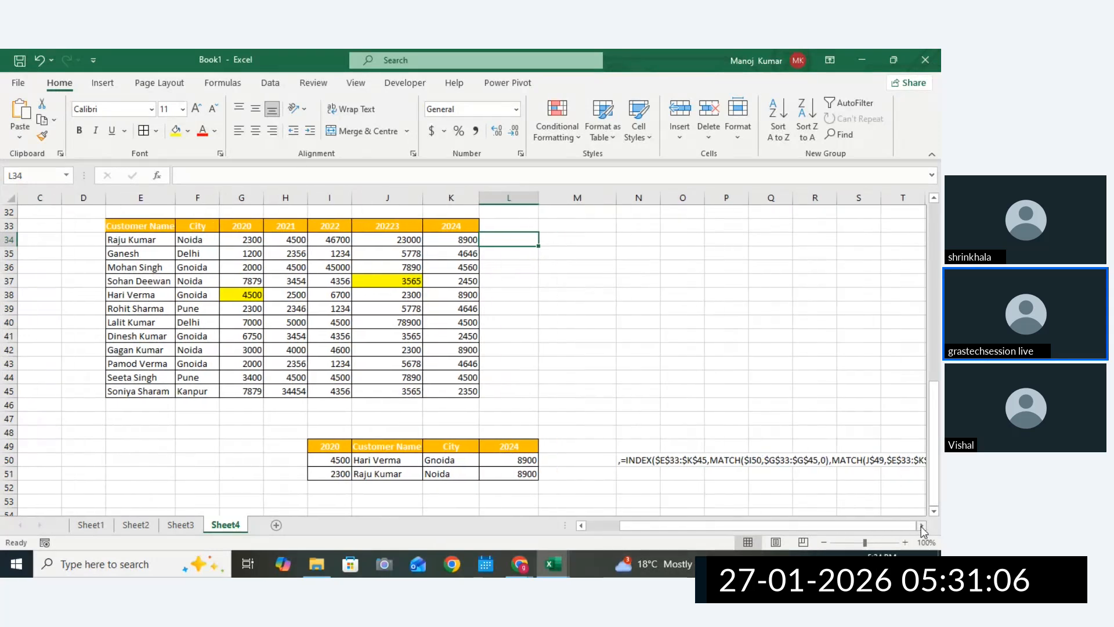
left_click(923, 527)
left_click(922, 527)
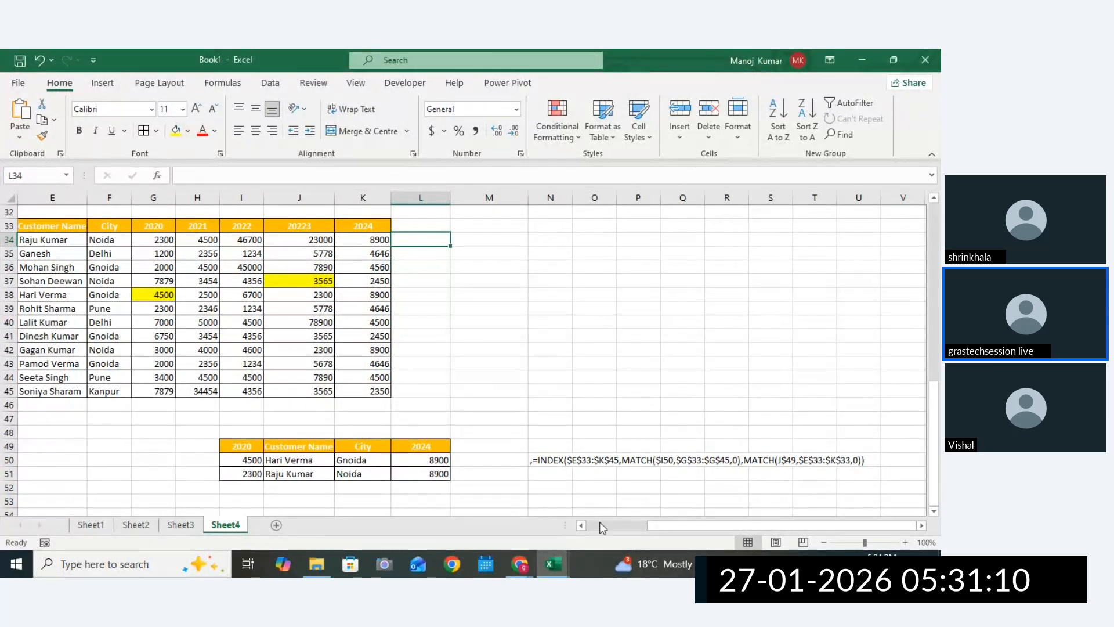
left_click_drag(652, 526, 638, 526)
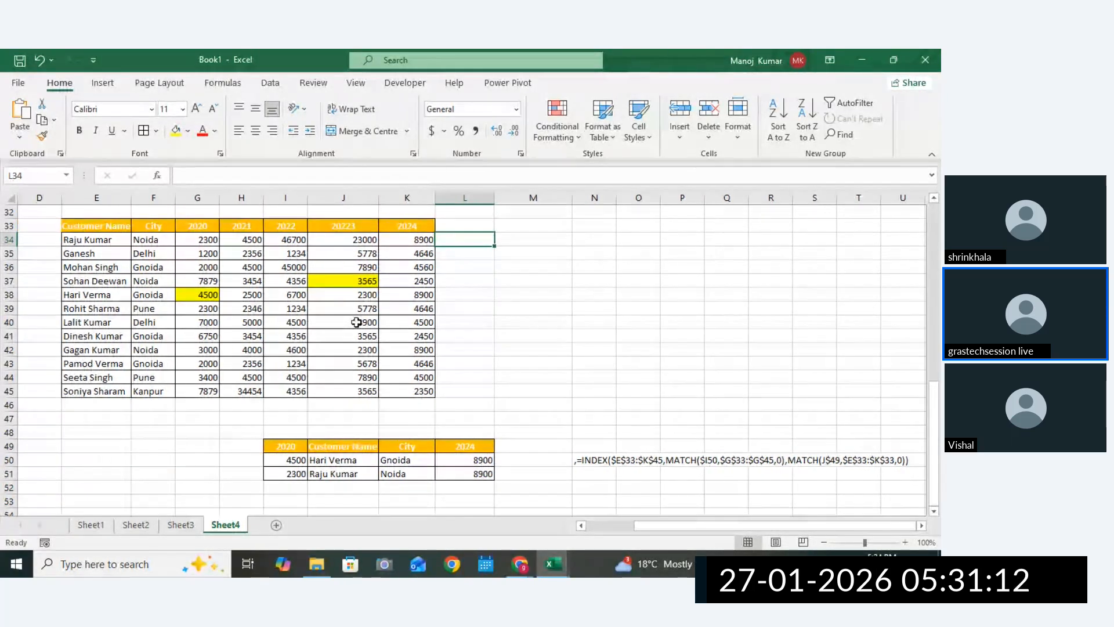
left_click(299, 227)
left_click(239, 227)
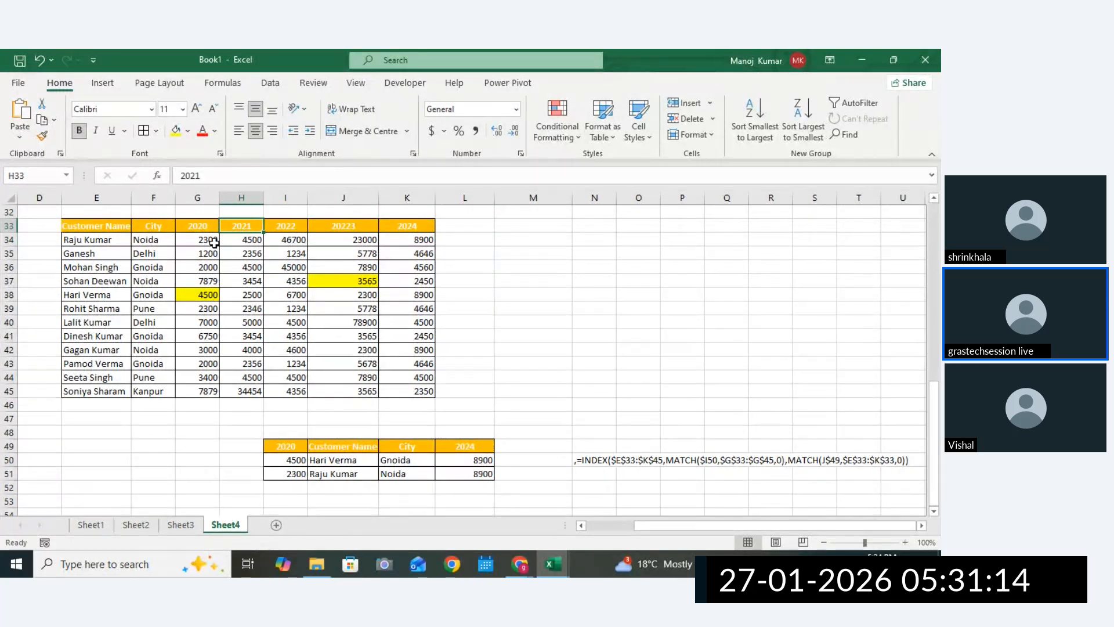
Copy the 2020 header and its first two values from G33:G35 into M35:M37.
left_click(214, 242)
left_click_drag(206, 228, 208, 254)
key("ctrl+c")
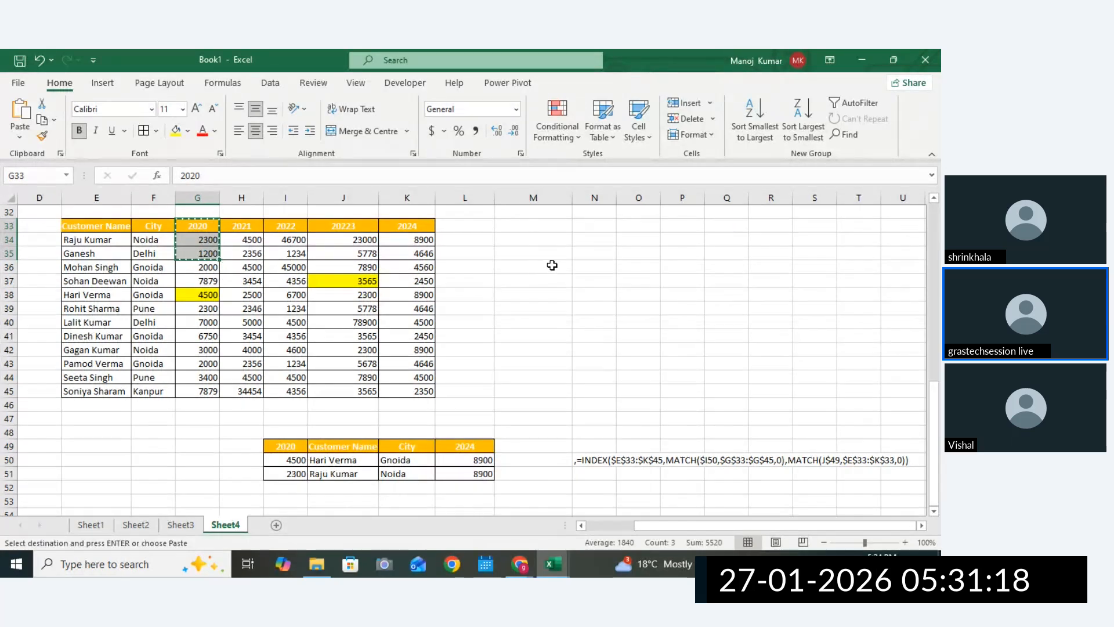
left_click(542, 253)
key("ctrl+v")
left_click(618, 266)
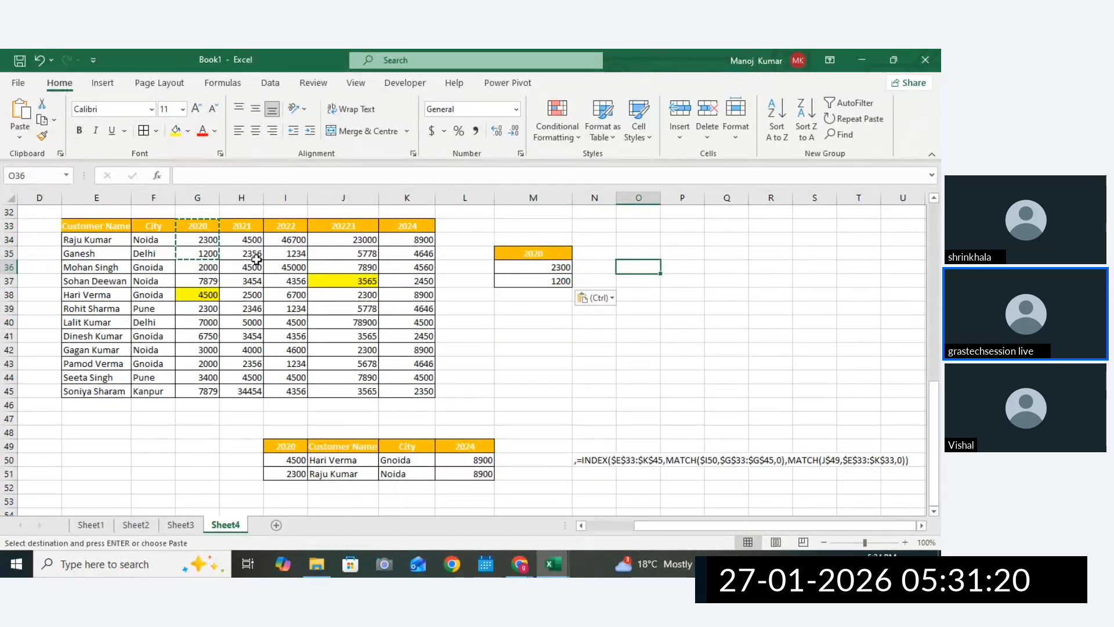
Copy the City header from F33 into N35, beside the new 2020 header.
left_click_drag(251, 231, 412, 306)
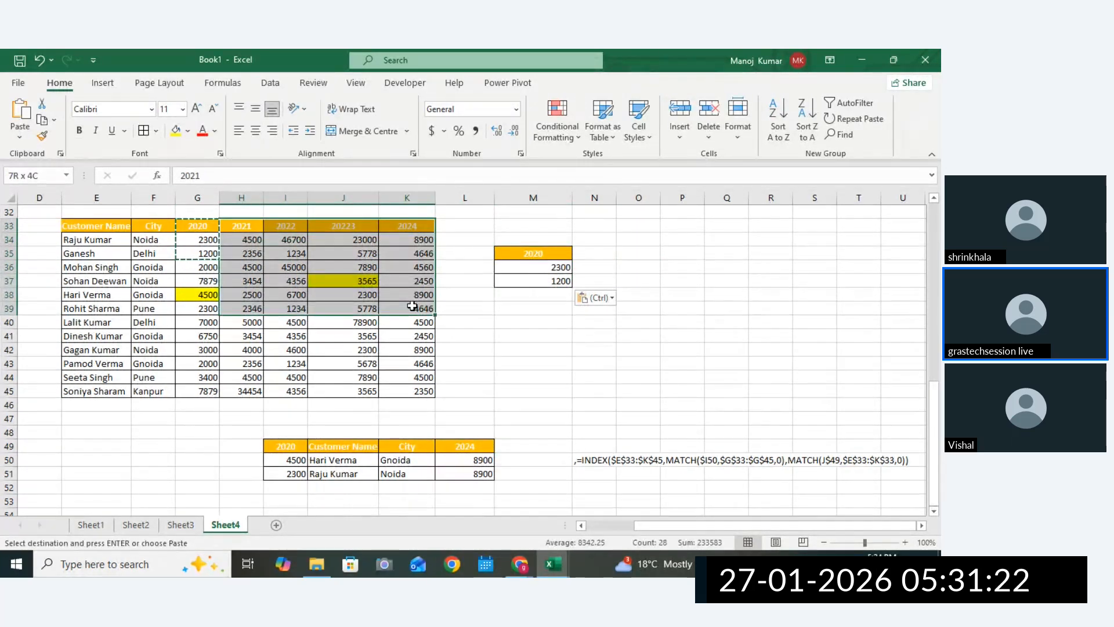
left_click_drag(99, 228, 143, 256)
left_click(140, 229)
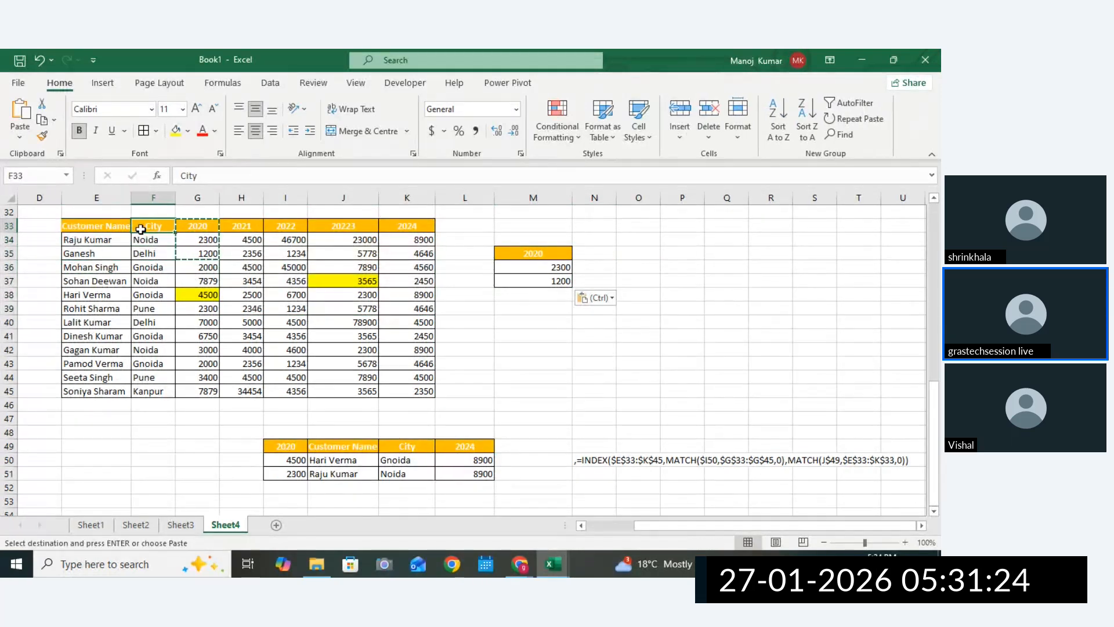
key("ctrl+c")
left_click(594, 257)
key("ctrl+v")
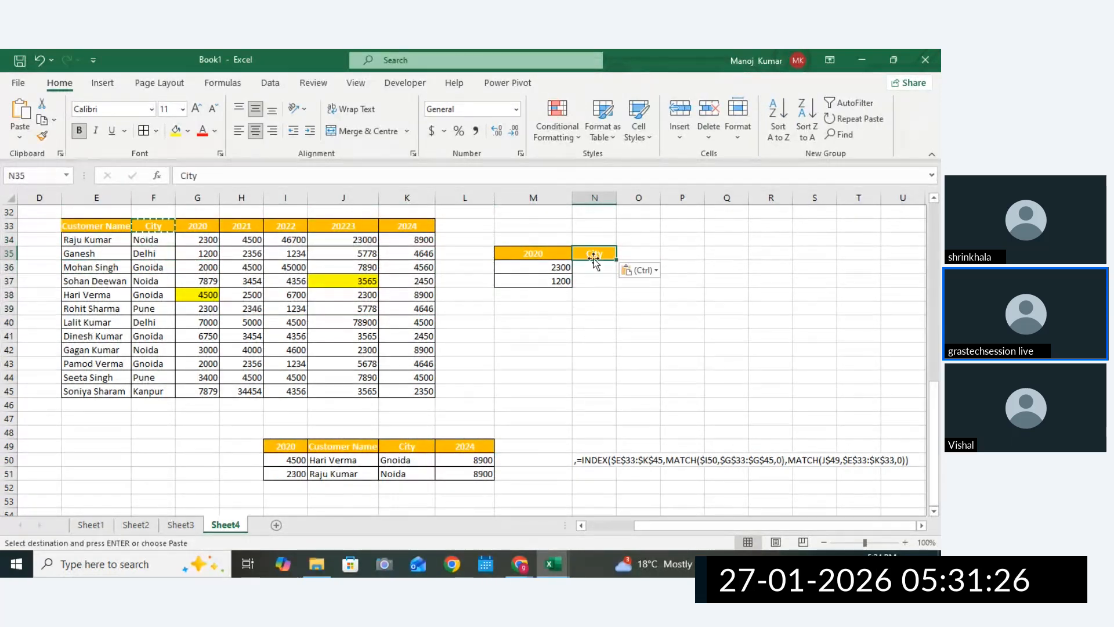
Copy the 2024 header from K33 into O35 and widen columns N and O slightly.
left_click(412, 221)
key("ctrl+c")
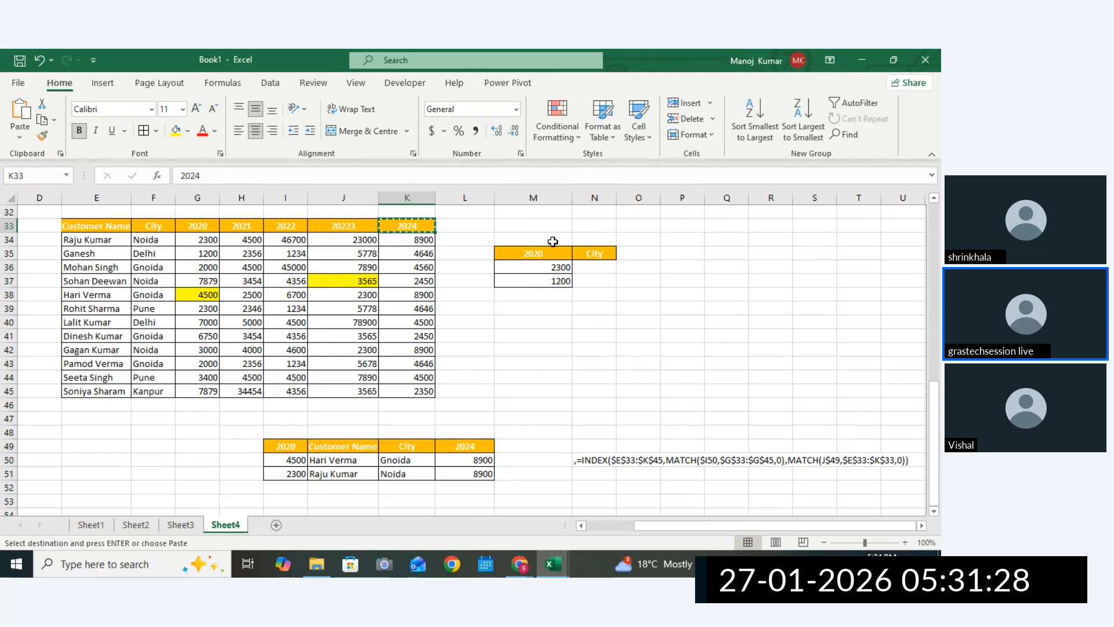
left_click(625, 257)
key("ctrl+v")
left_click_drag(661, 197, 638, 198)
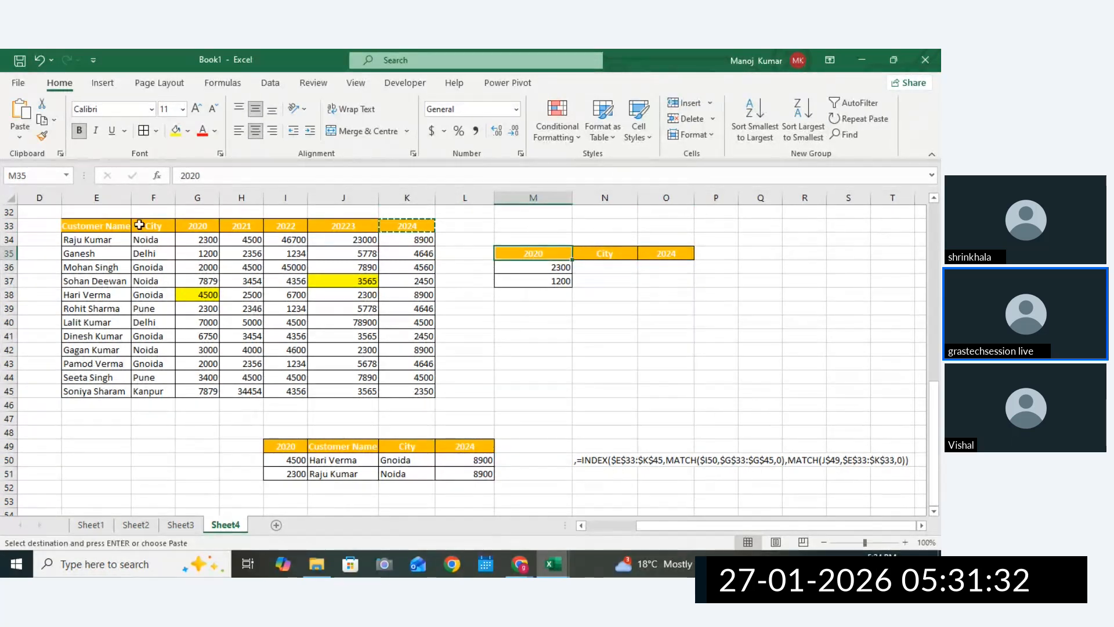
Add borders to the empty result cells N36:O37 under the City and 2024 headers.
left_click_drag(148, 226, 150, 425)
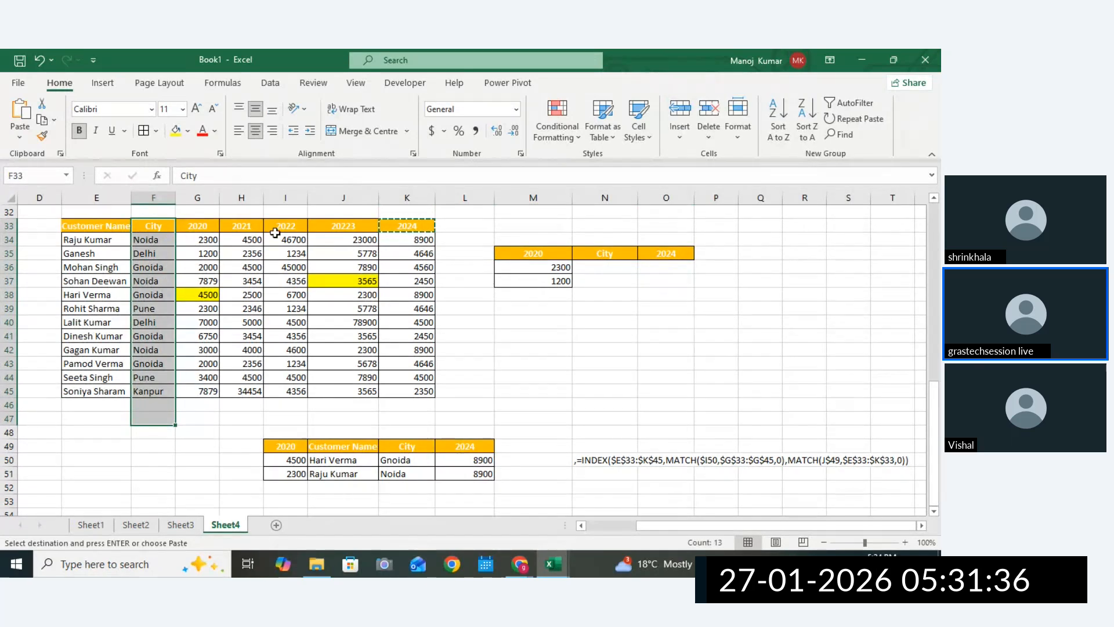
left_click_drag(256, 226, 441, 336)
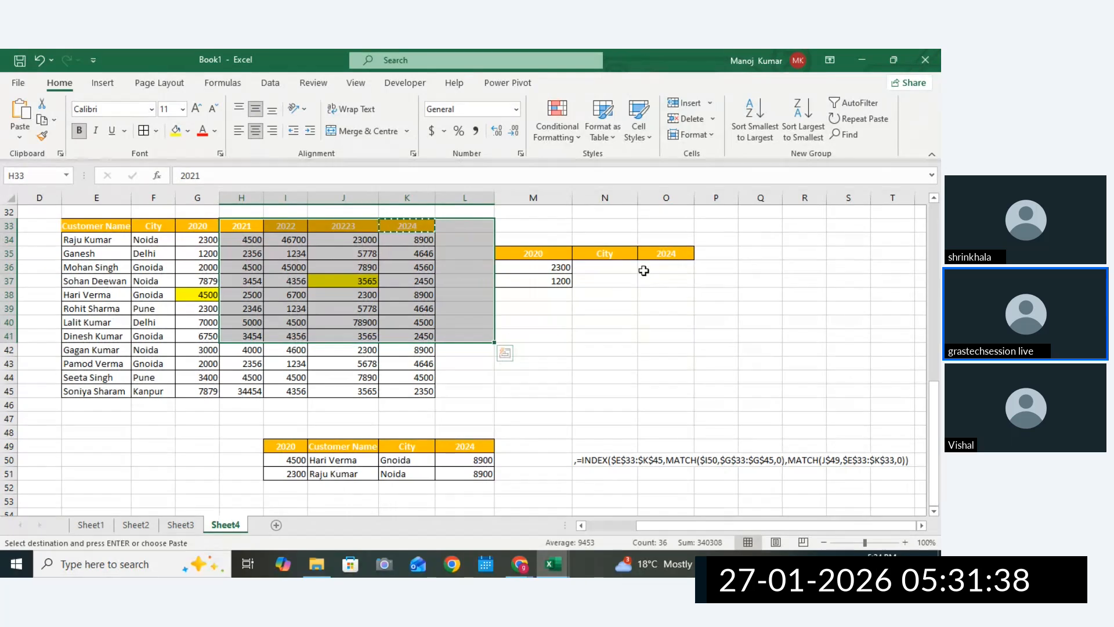
left_click_drag(666, 239, 667, 309)
left_click_drag(604, 239, 653, 281)
left_click(143, 131)
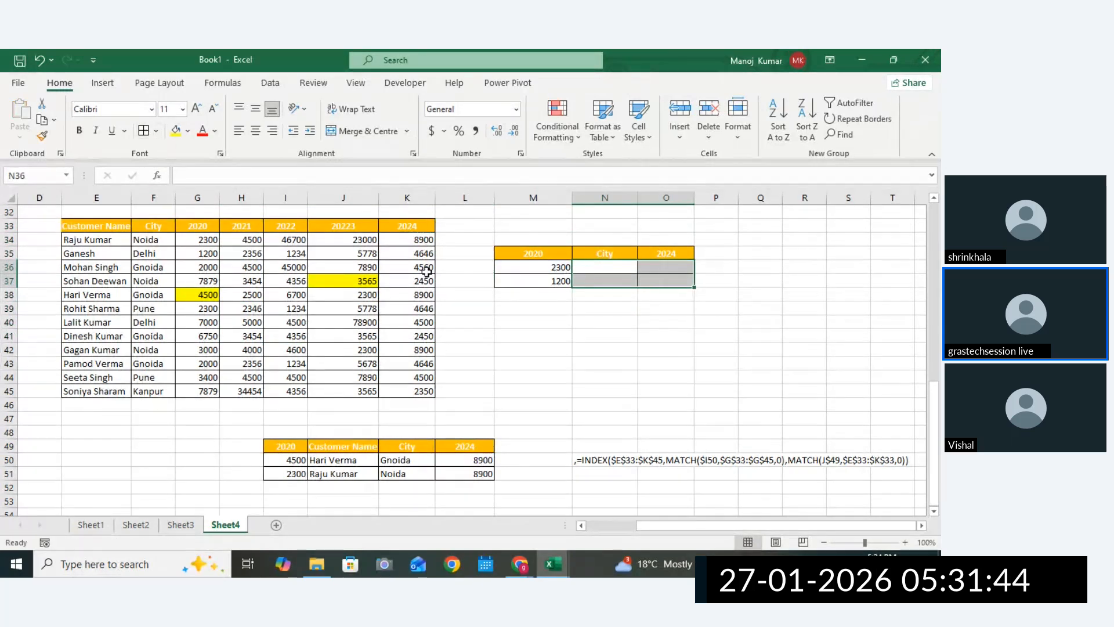
Start an INDEX formula in N36 with the whole source table E33:K45 as its array.
double_click(611, 270)
type("=")
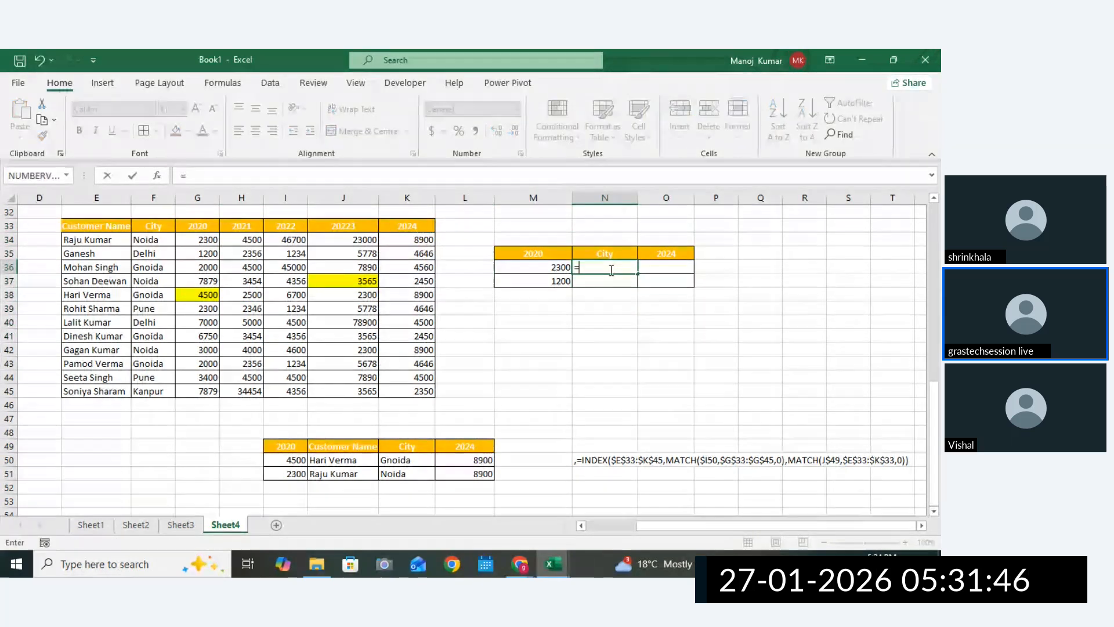
type("index(")
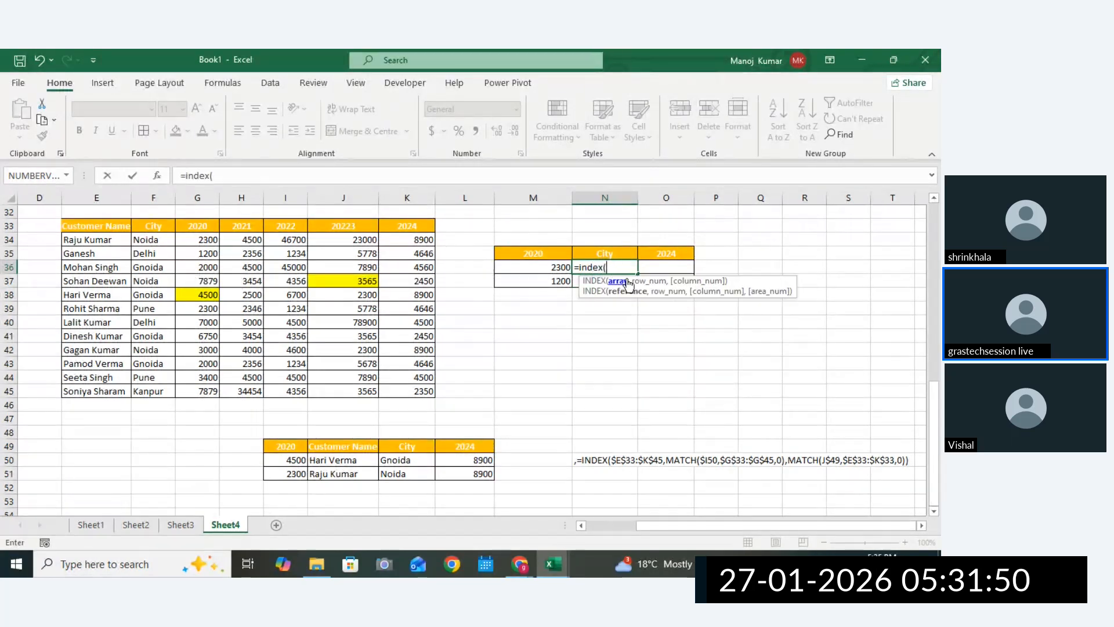
left_click_drag(100, 226, 415, 391)
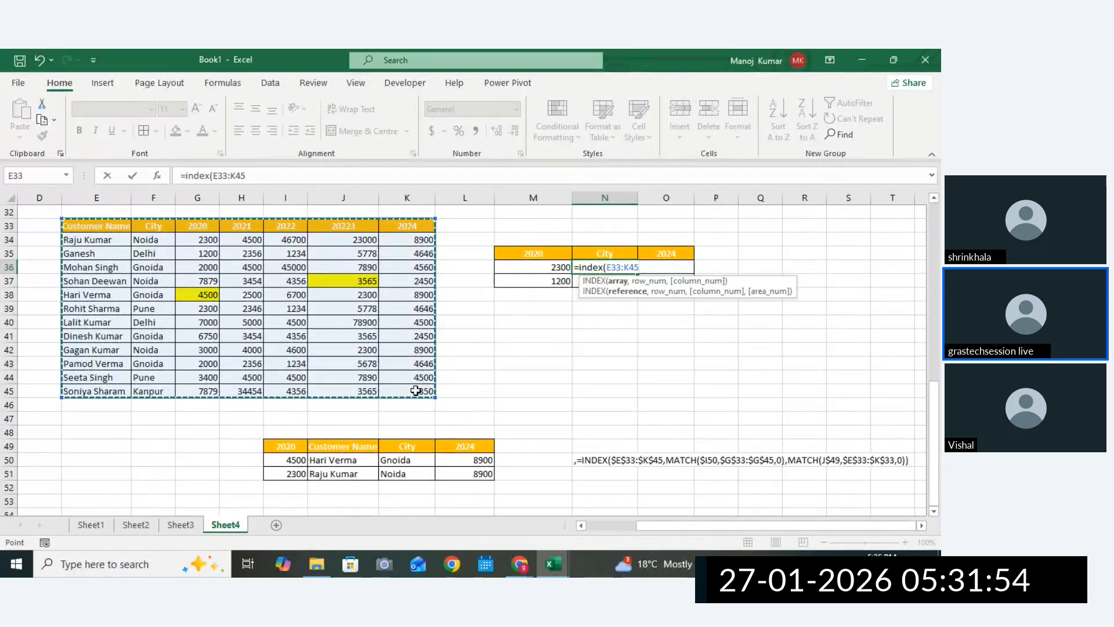
type(",")
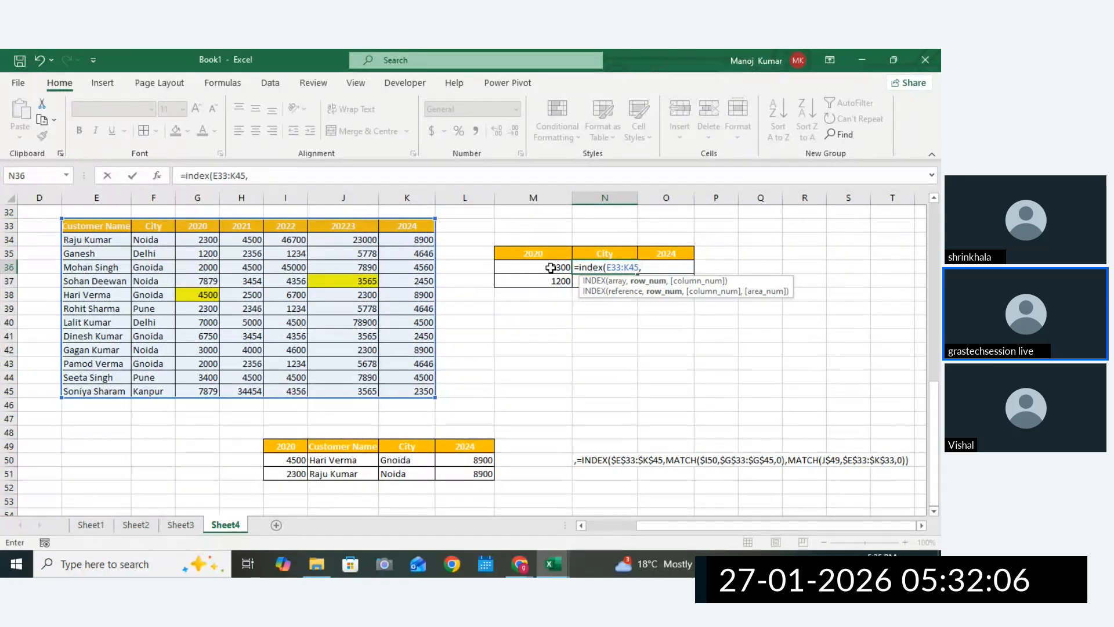
Add MATCH(M36,G33:G45,0) as the row number argument of the INDEX formula in N36.
type("mat")
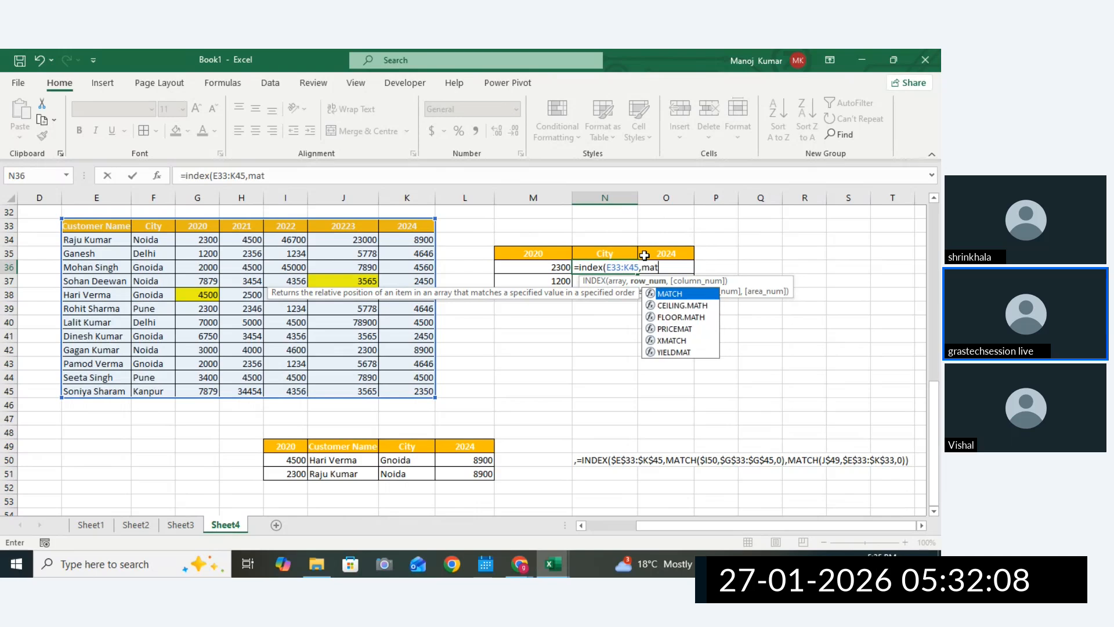
type("ch(")
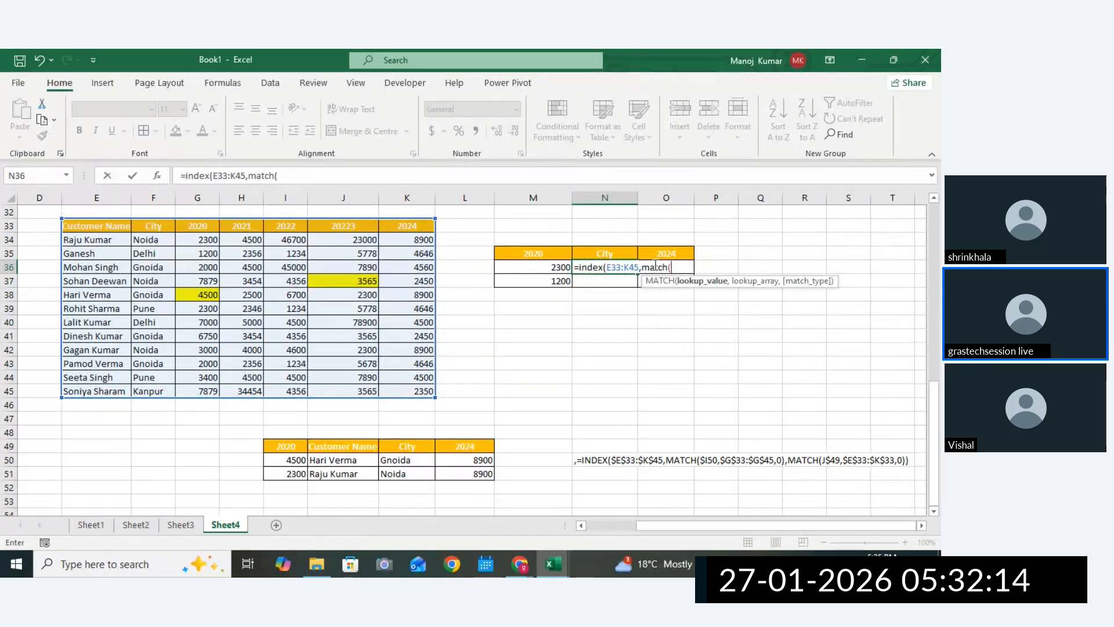
left_click(557, 268)
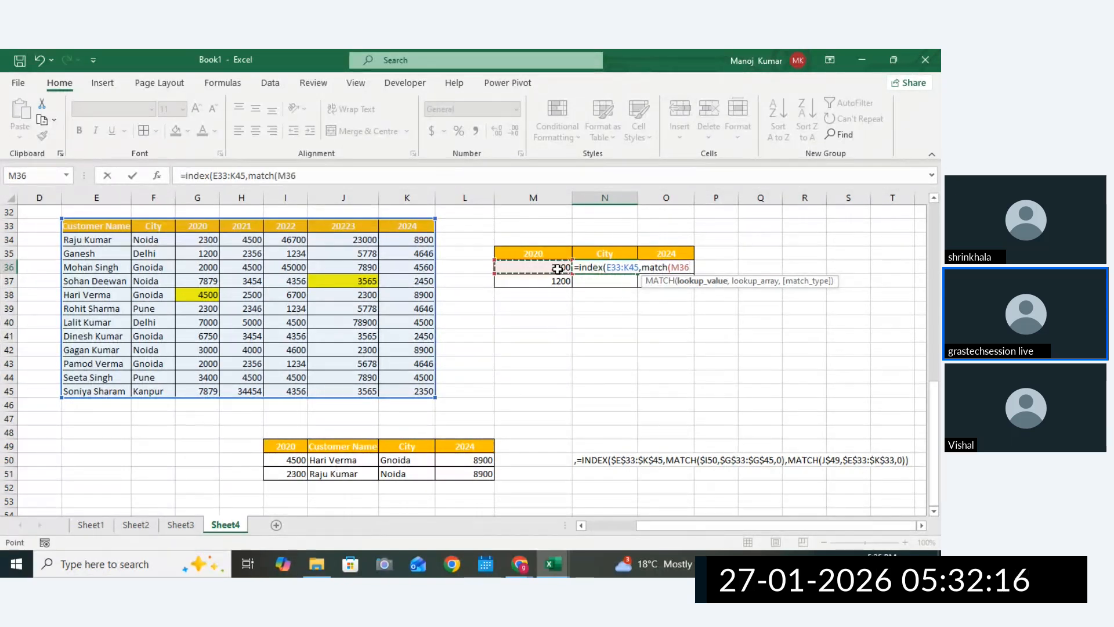
type(",")
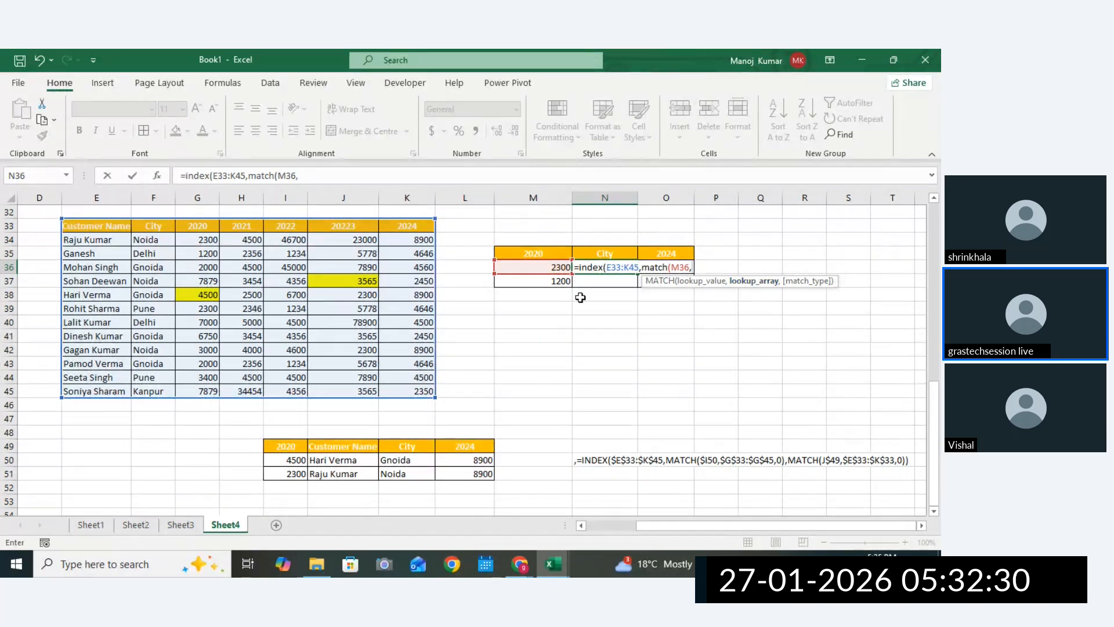
left_click_drag(197, 226, 197, 390)
type(",0")
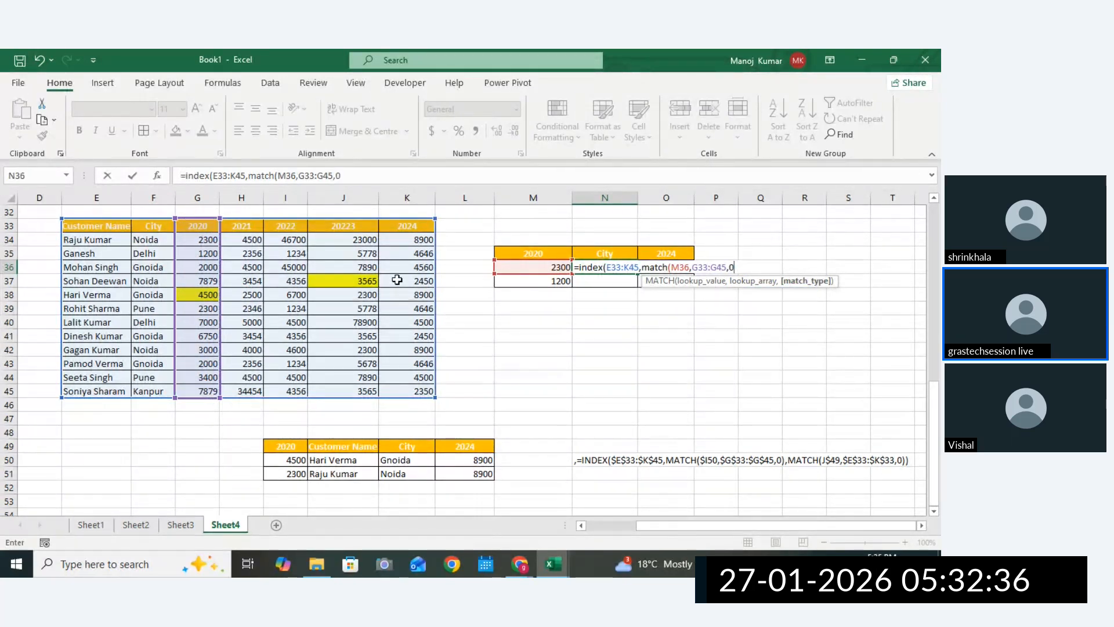
type(")")
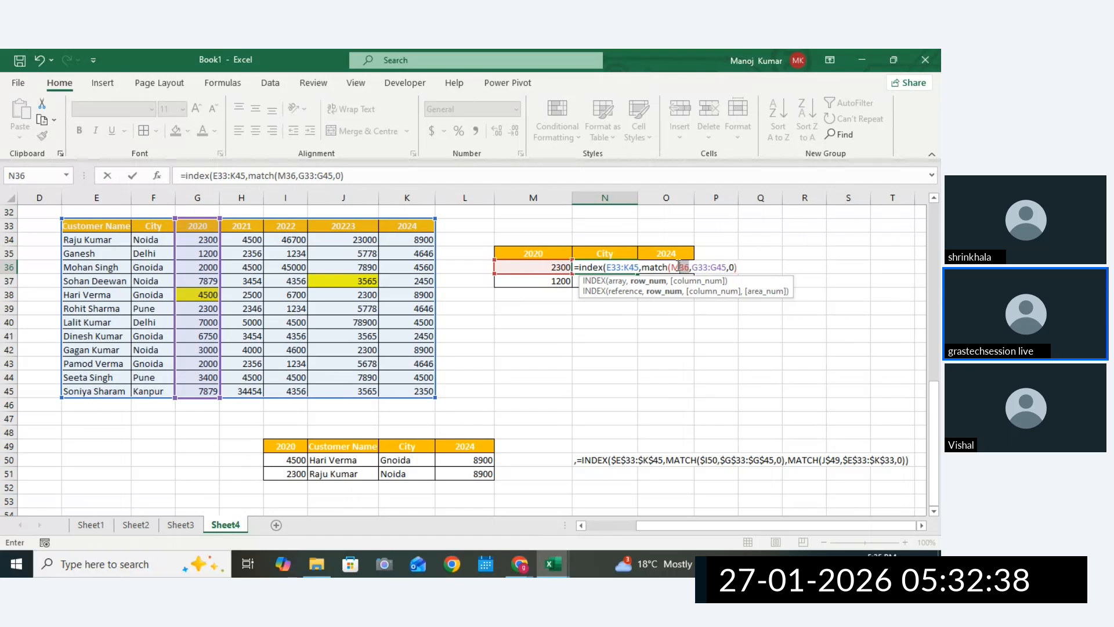
left_click_drag(723, 267, 692, 267)
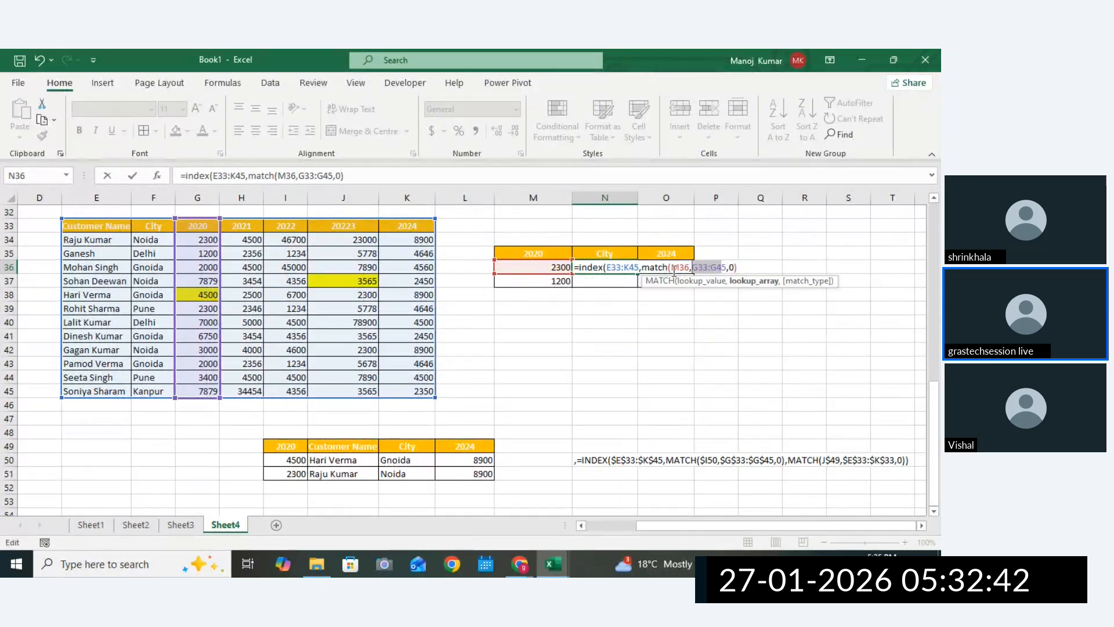
left_click(742, 270)
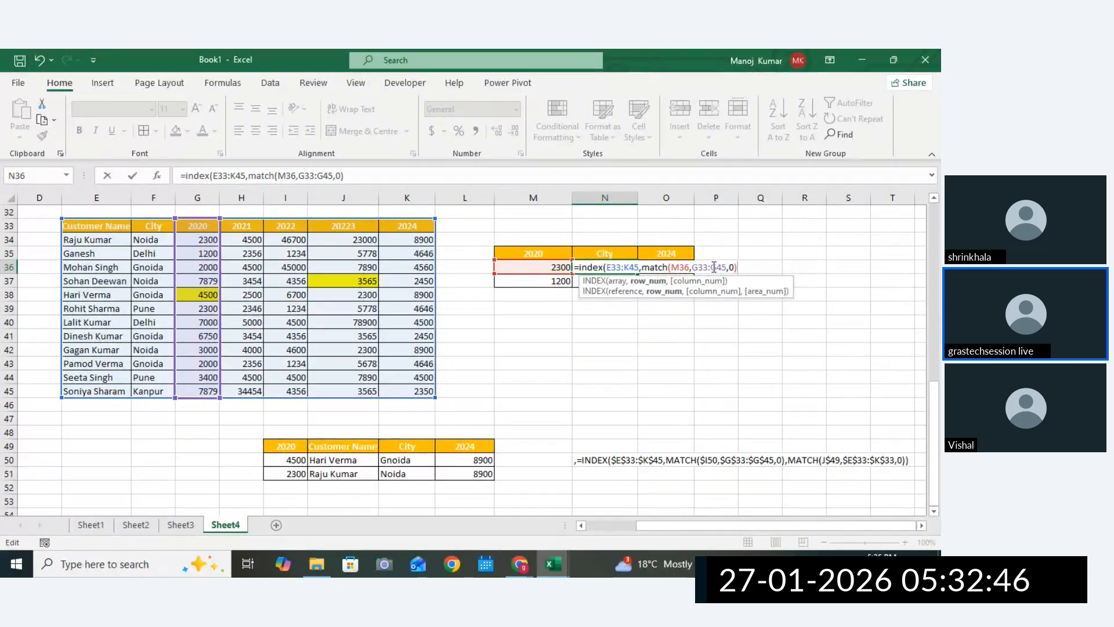
Add MATCH(N35,E33:K33,0) as the column number argument and complete the INDEX formula in N36.
type(",")
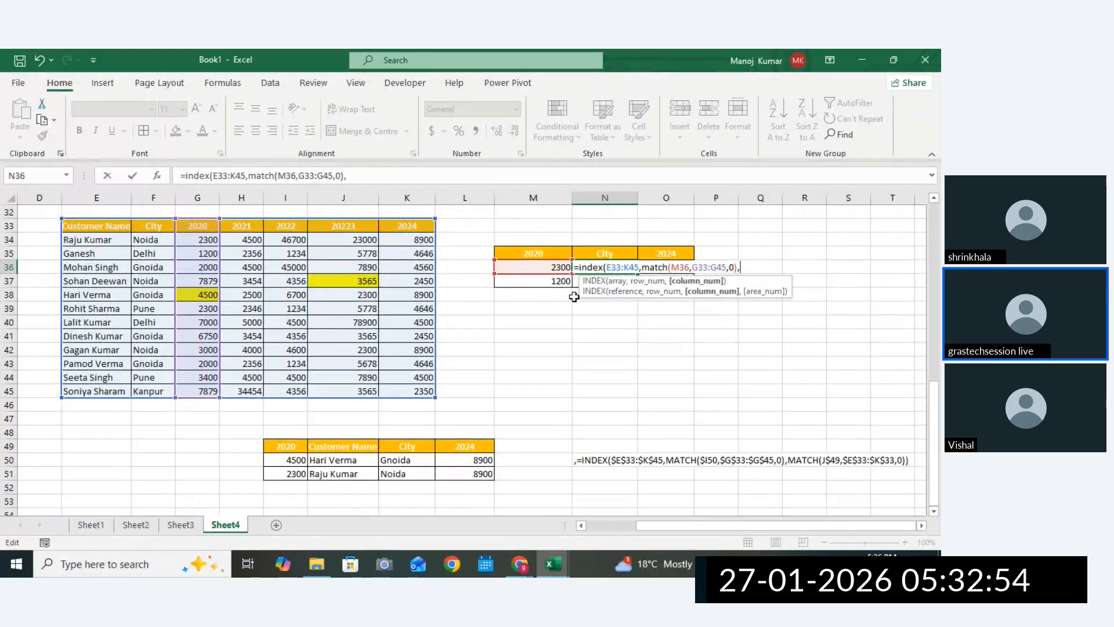
type("mathc")
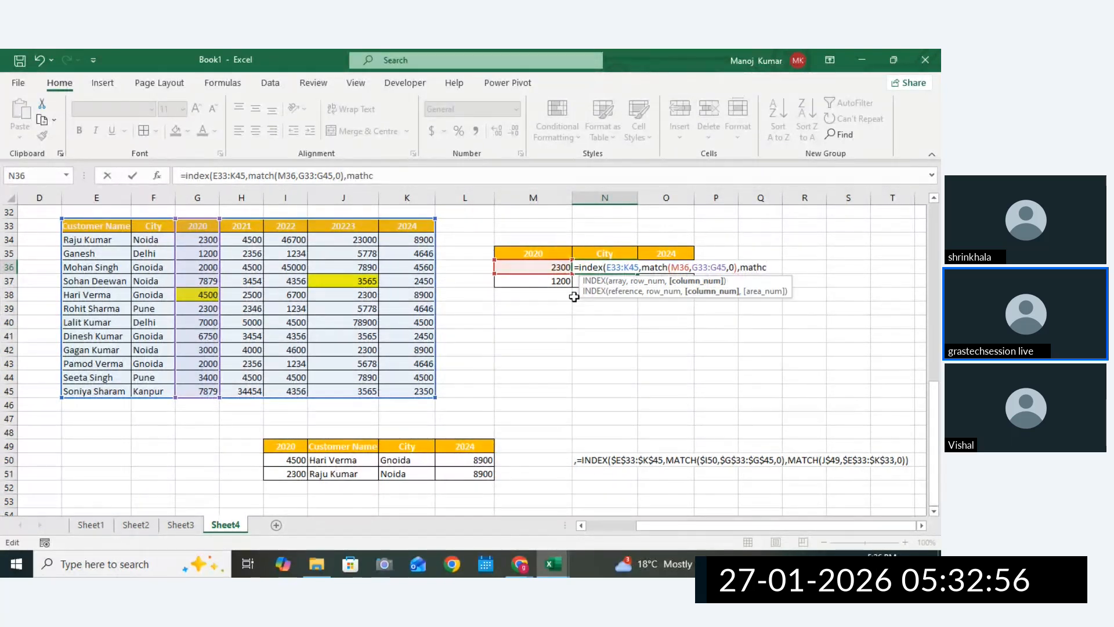
key("BackSpace")
key("BackSpace")
type("c")
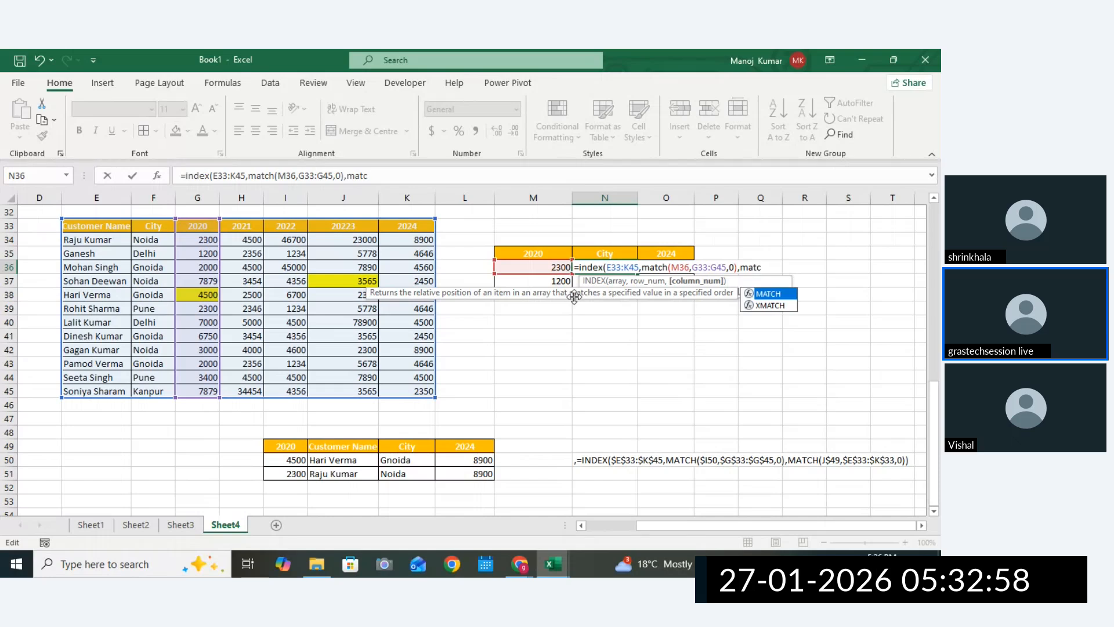
type("h(")
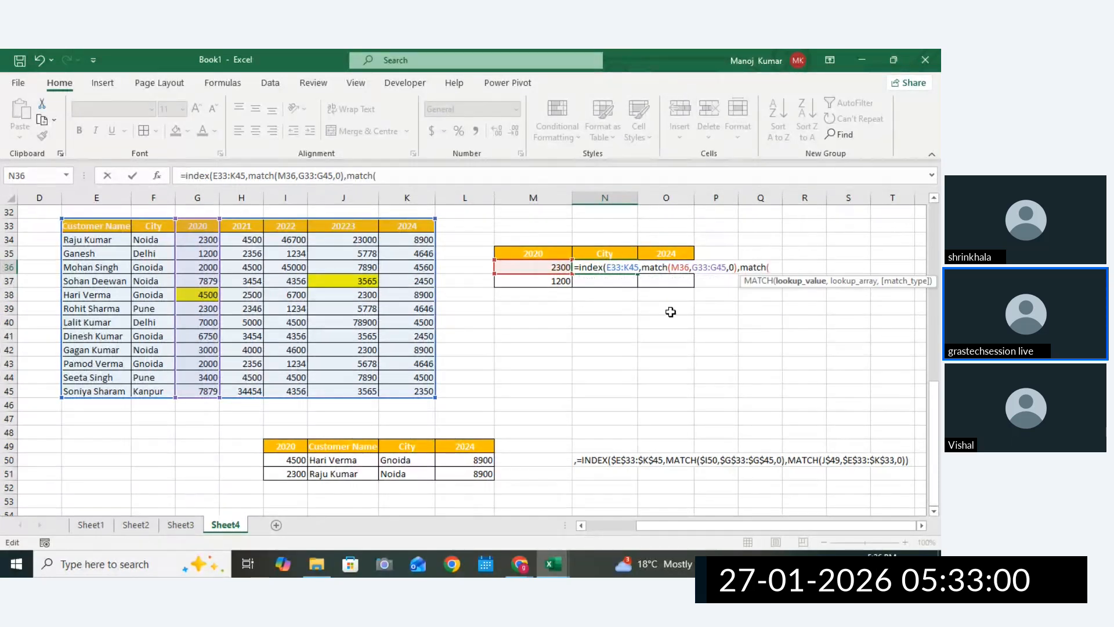
left_click(609, 252)
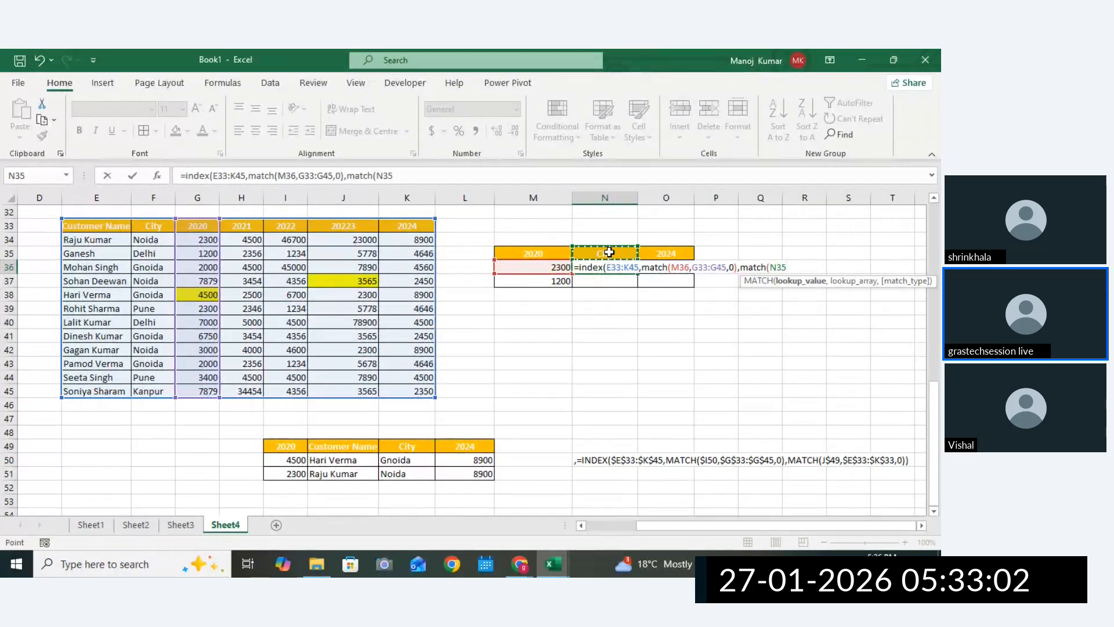
type(",")
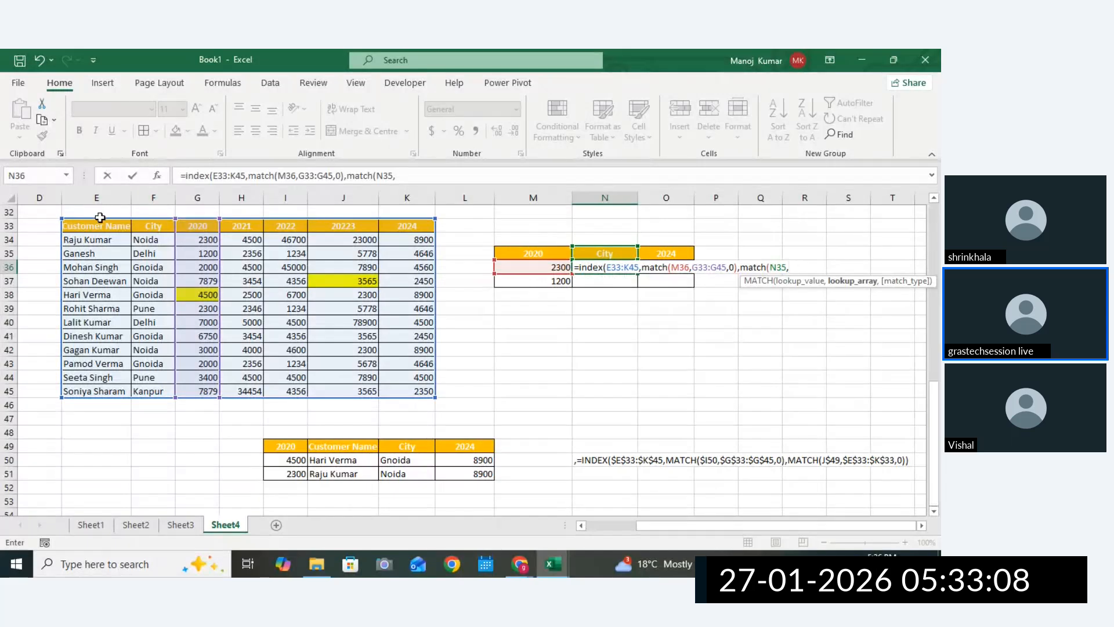
left_click_drag(100, 223, 398, 225)
type(",0)")
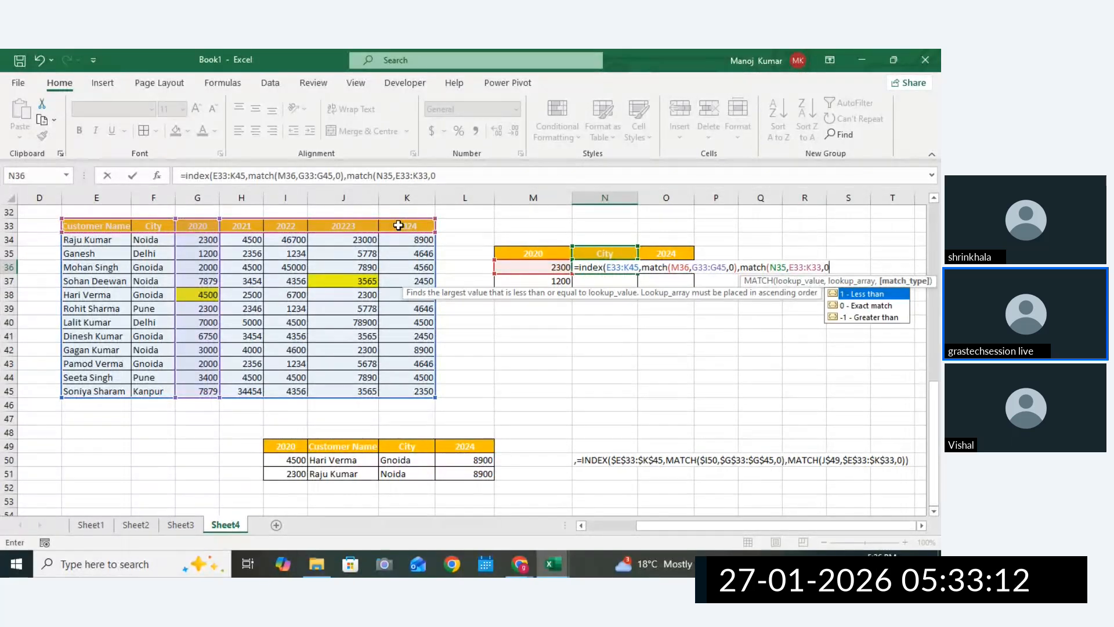
key("Return")
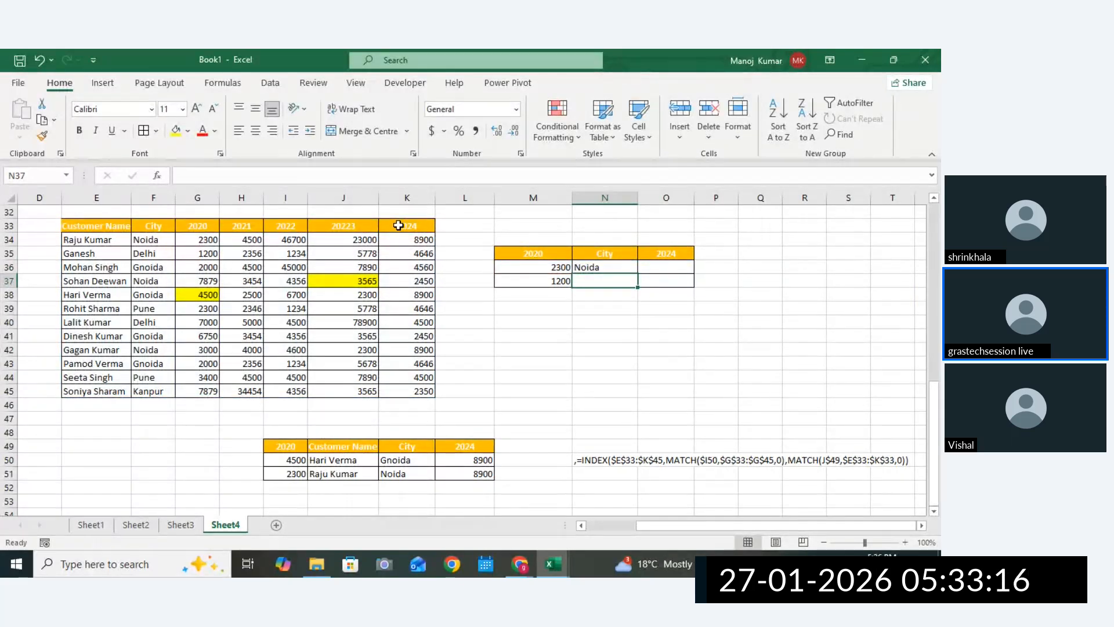
Examine the row and column MATCH arguments inside the N36 formula.
double_click(586, 266)
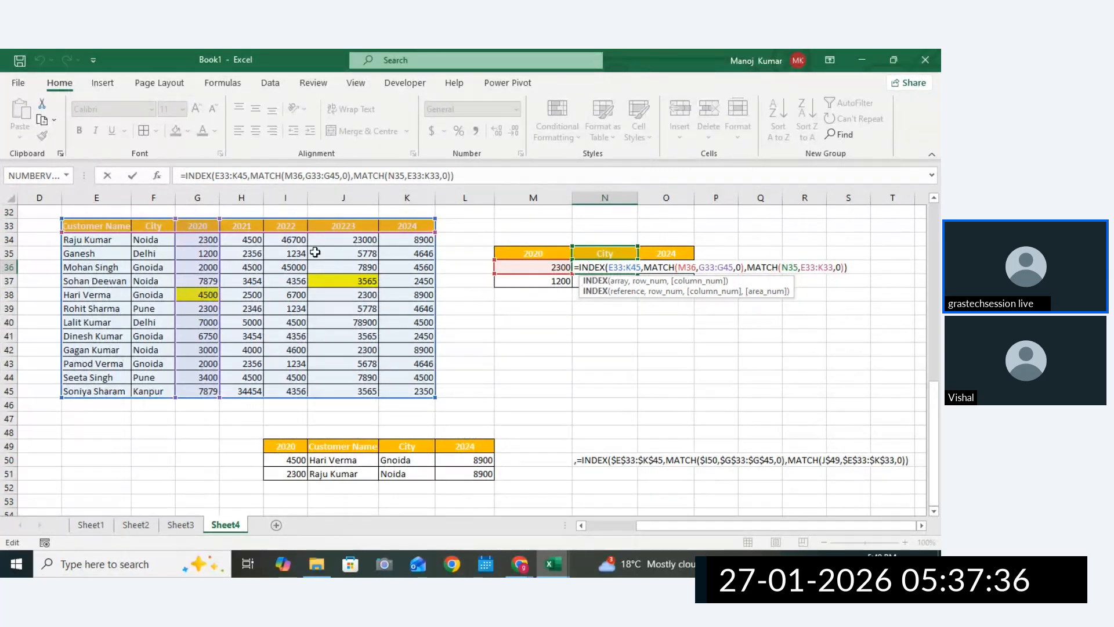
left_click_drag(641, 267, 746, 268)
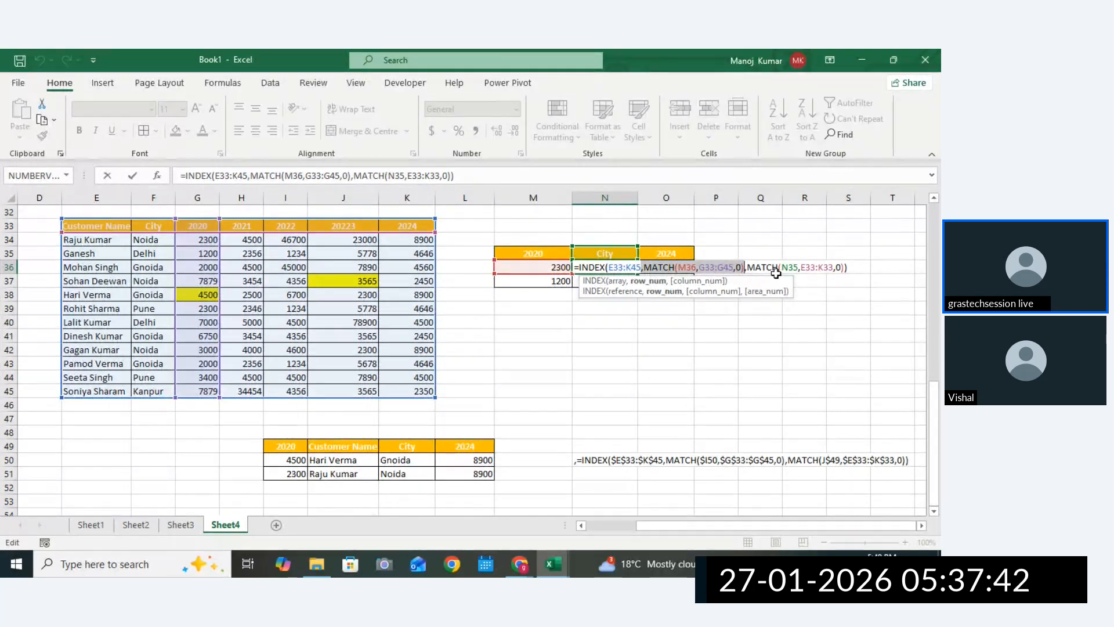
left_click_drag(747, 267, 845, 262)
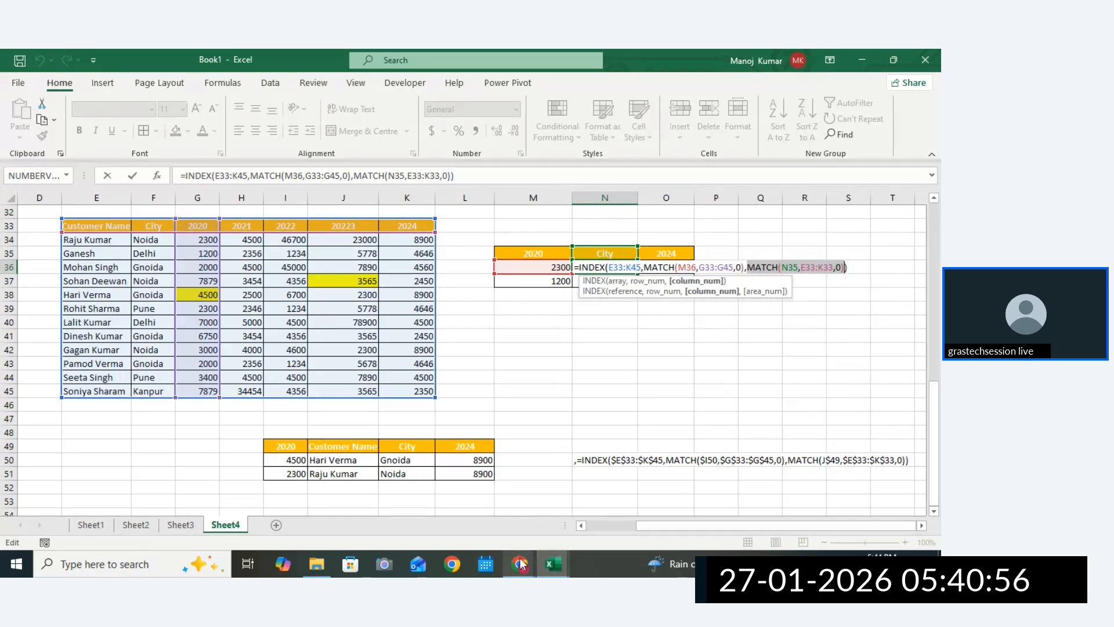
Switch to the Zoho Meeting session in Chrome and open the meeting chat.
mouse_move(520, 564)
left_click(483, 510)
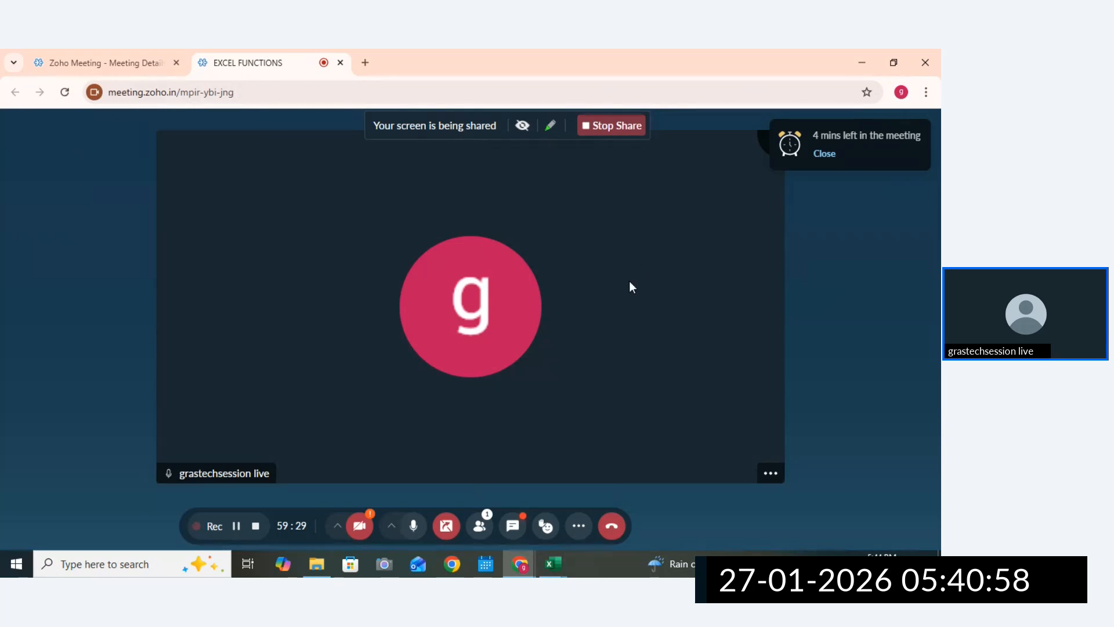
left_click(512, 526)
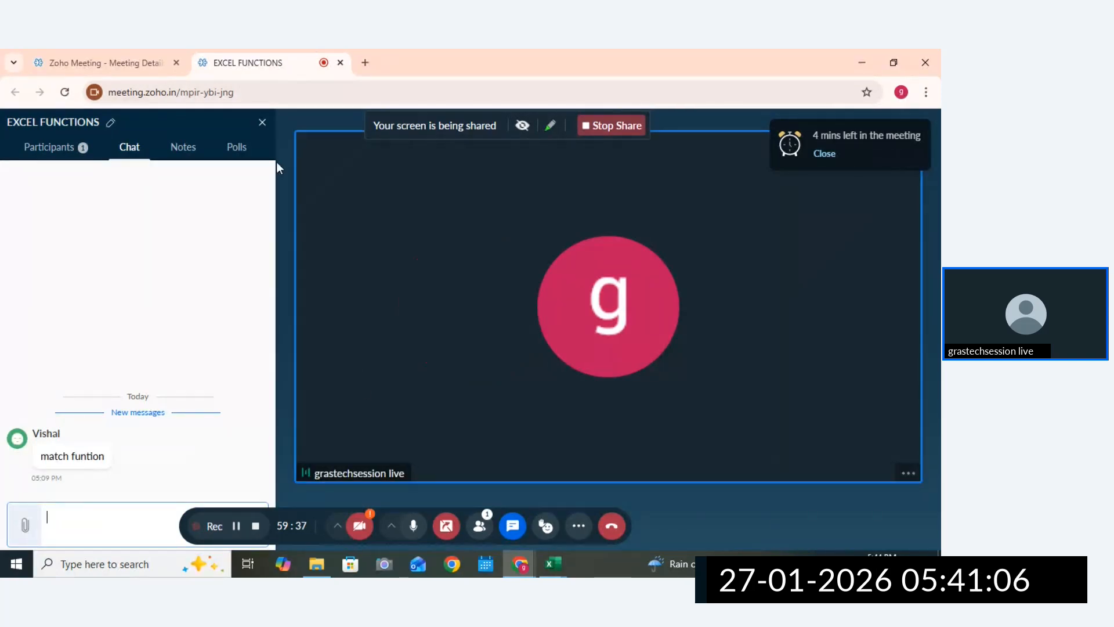
Close the meeting chat and raise the computer's speaker volume.
left_click(262, 122)
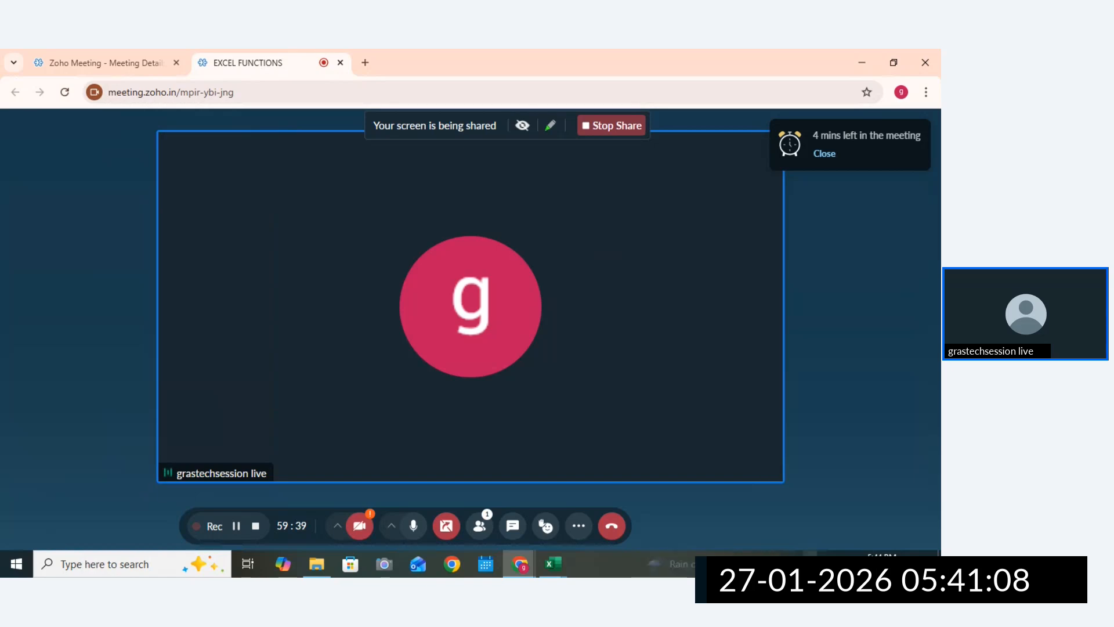
left_click(827, 563)
left_click(806, 530)
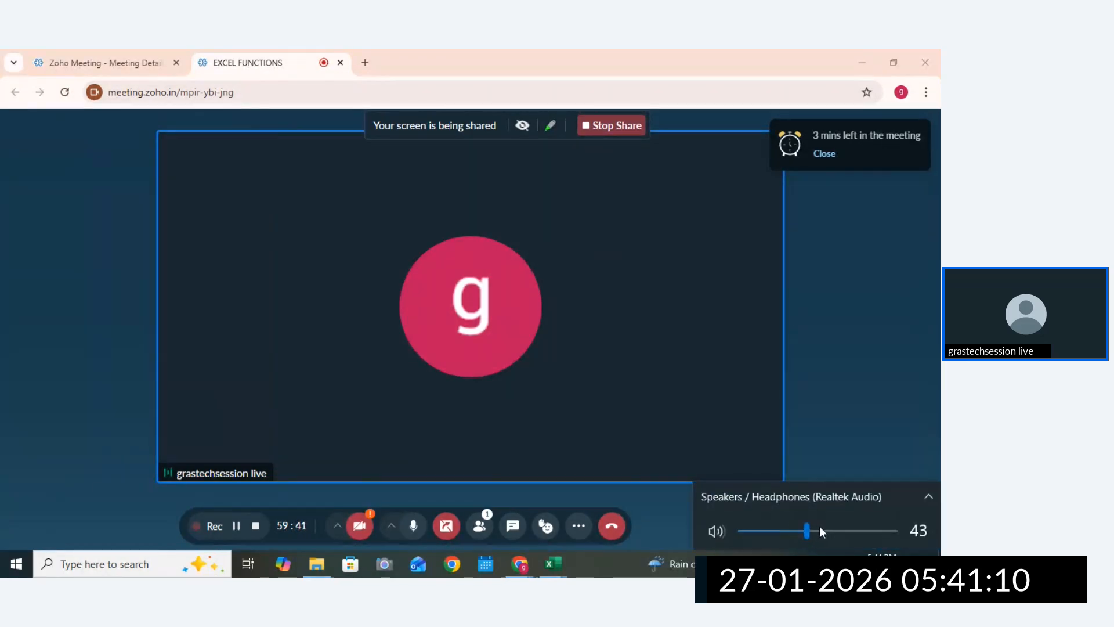
left_click(820, 528)
left_click(703, 450)
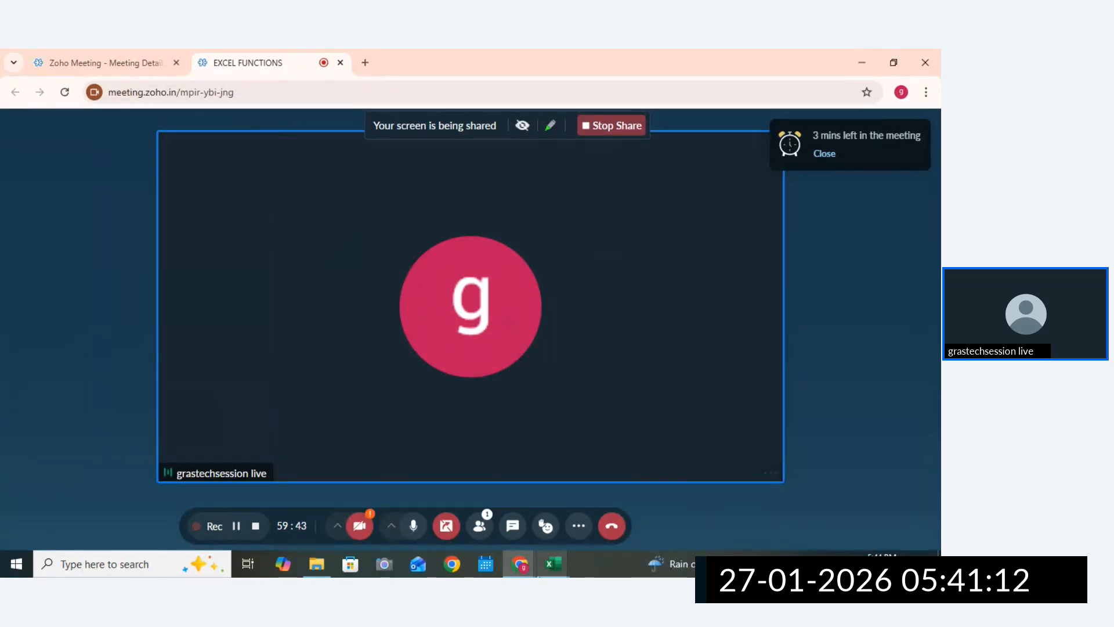
Switch back to the Book1 workbook in Excel.
mouse_move(553, 570)
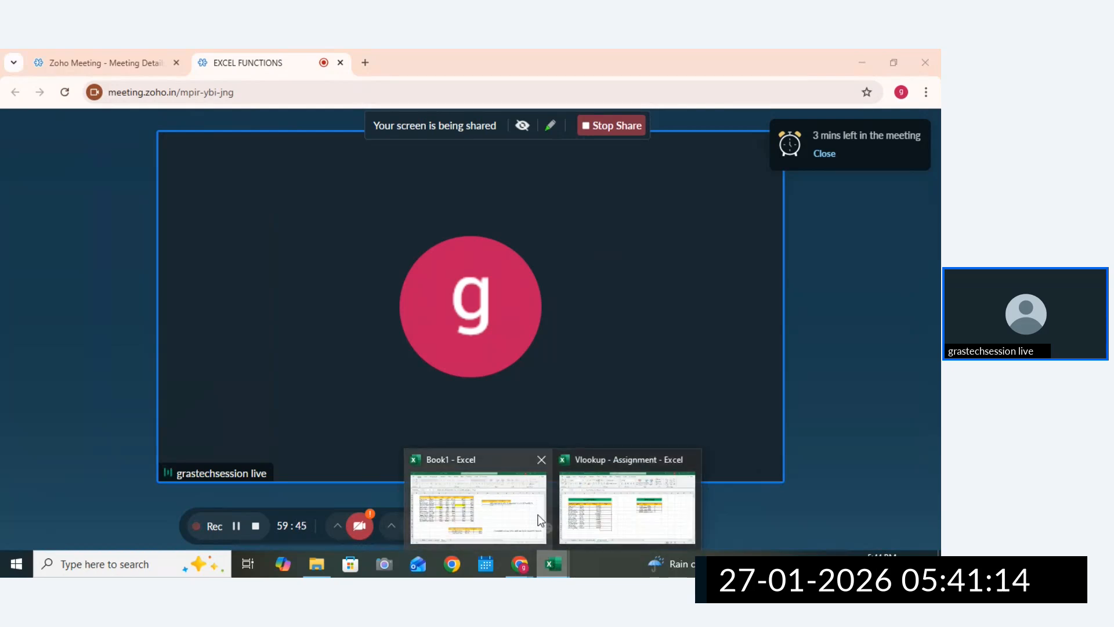
left_click(538, 514)
Enter the INDEX formula in N36 with its column number argument left empty.
left_click(525, 377)
left_click(586, 364)
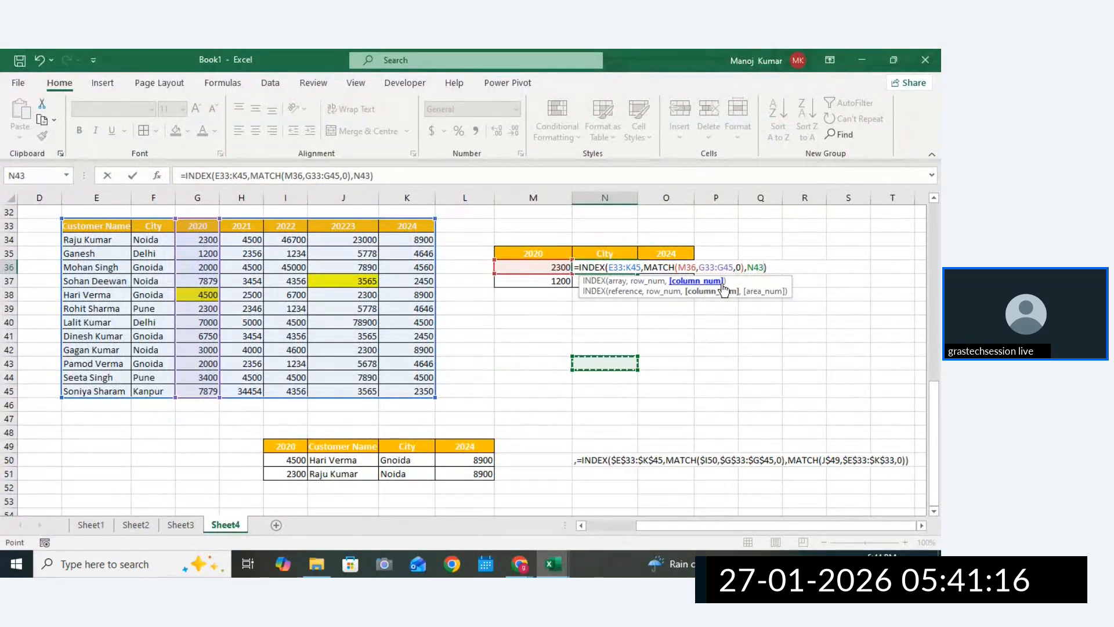
key("BackSpace")
key("BackSpace")
key("BackSpace")
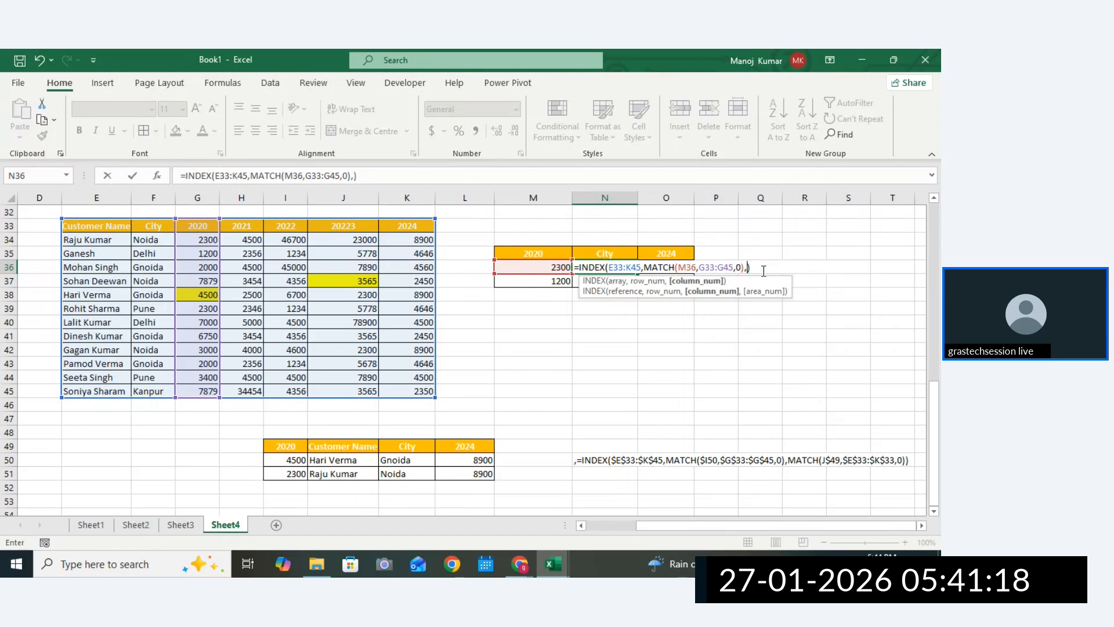
key("Return")
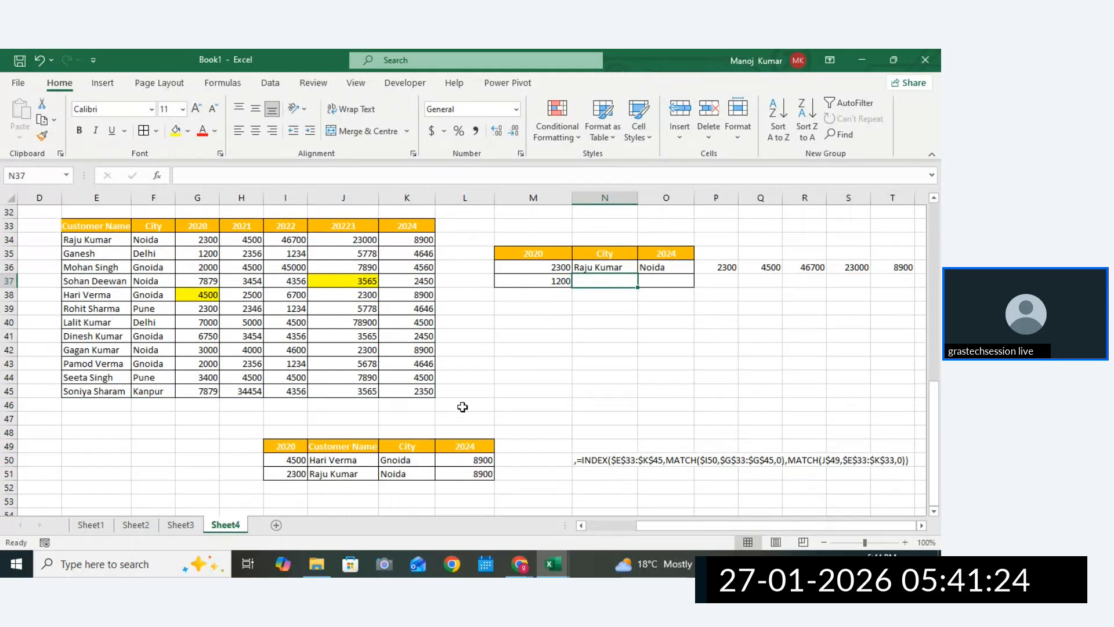
Try to clear O36, and undo the last edits back to the N36 formula with both MATCH arguments.
left_click(667, 268)
key("BackSpace")
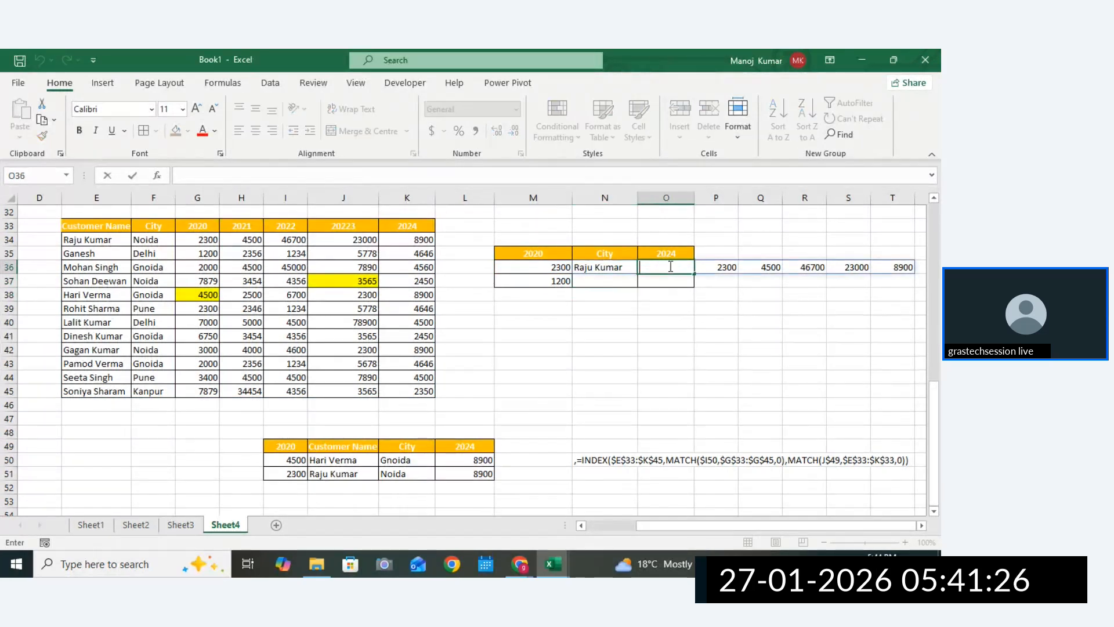
left_click(640, 318)
key("Up")
key("Up")
key("Up")
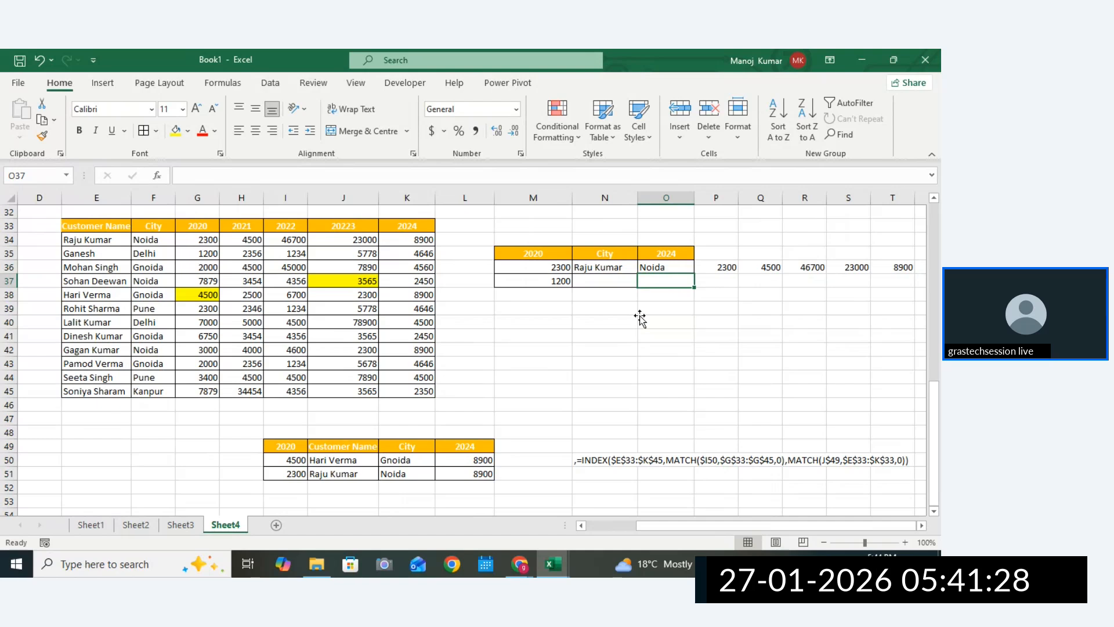
key("ctrl+z")
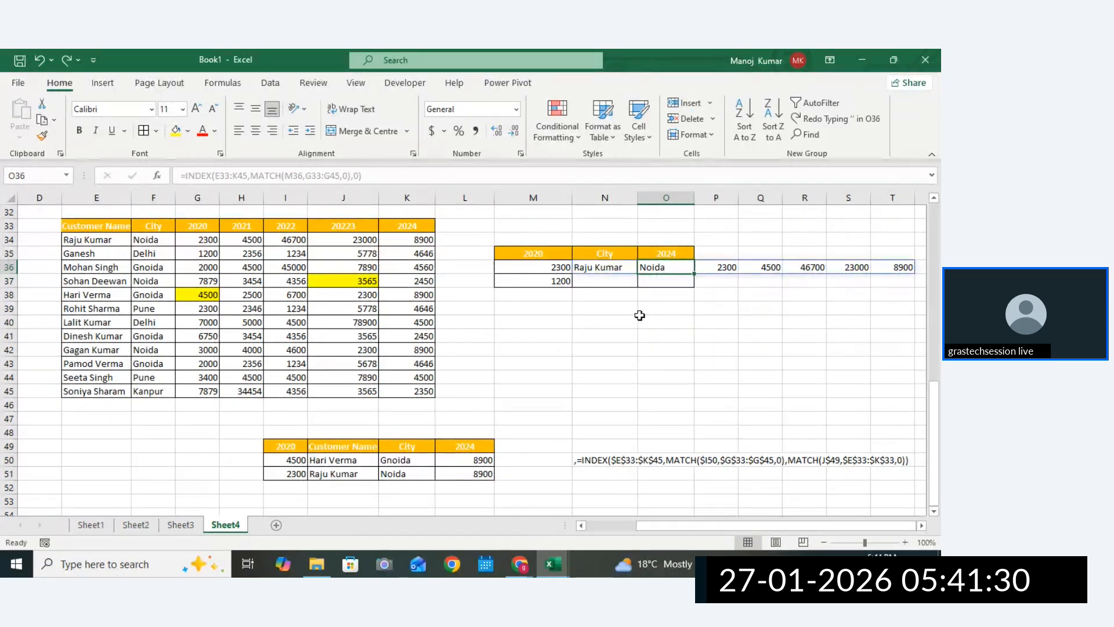
key("ctrl+z")
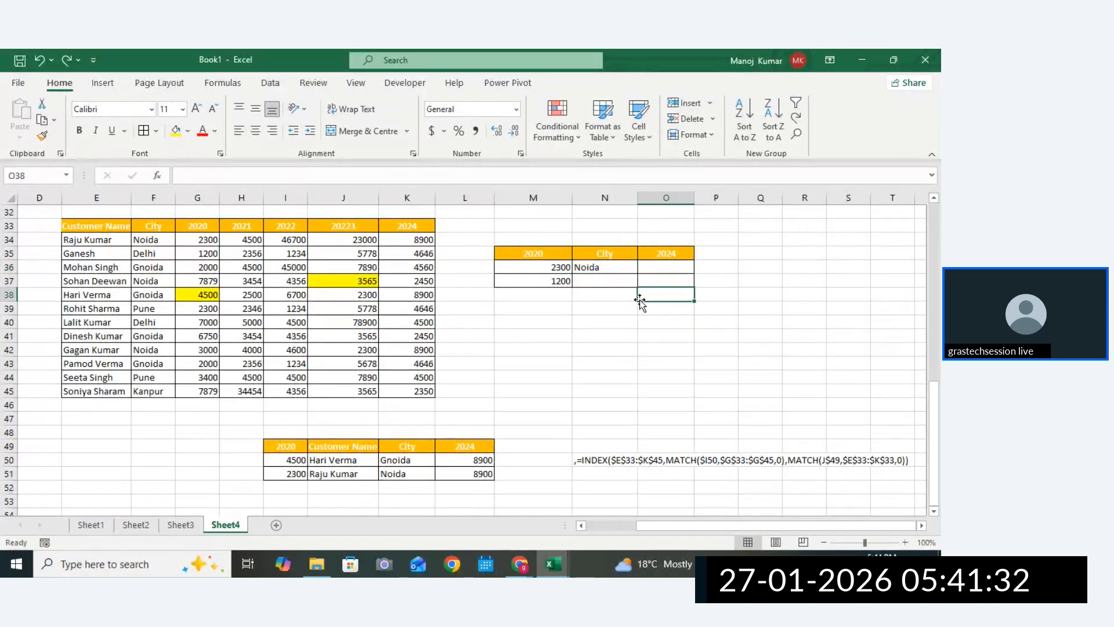
Make the ranges in the N36 formula absolute: $E$33:$K$45, $G$33:$G$45 and $E$33:$K$33.
double_click(629, 265)
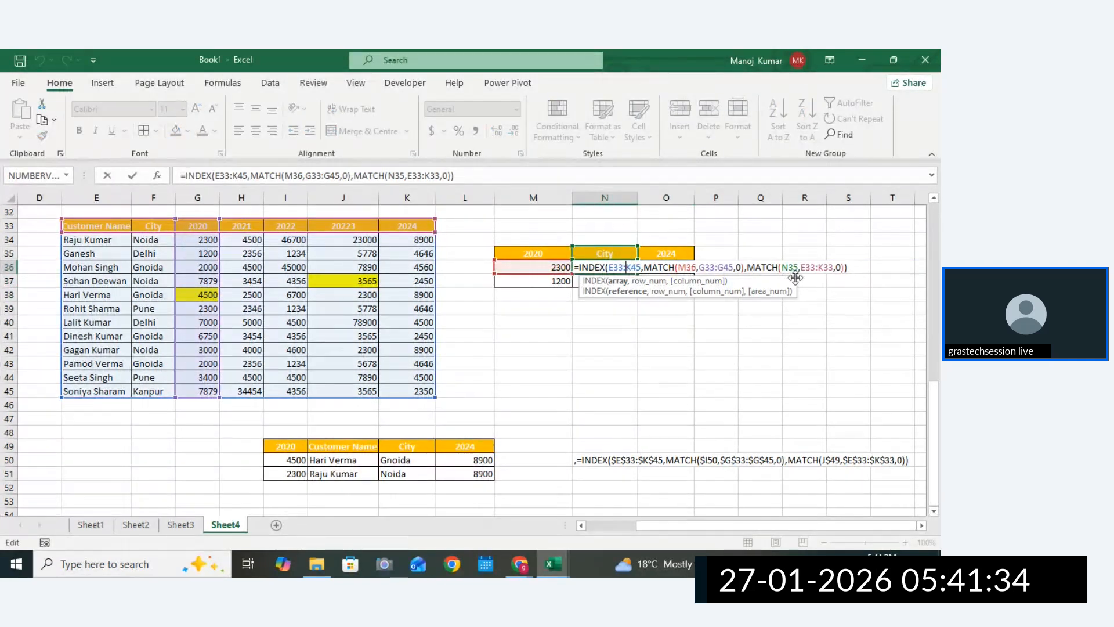
left_click_drag(852, 267, 579, 267)
left_click(578, 268)
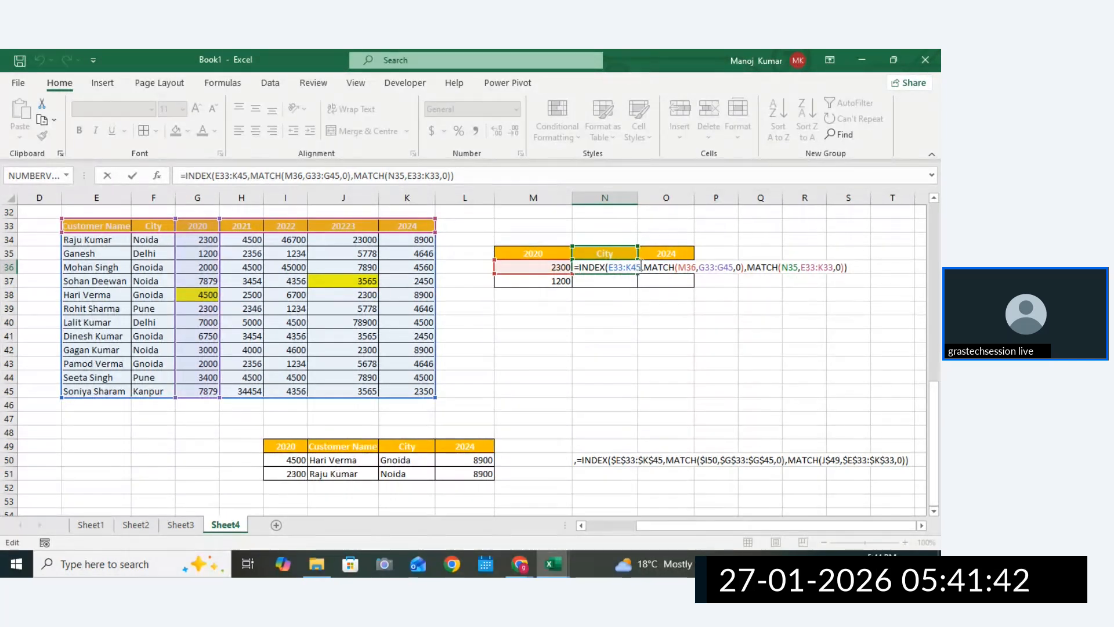
left_click_drag(640, 267, 607, 268)
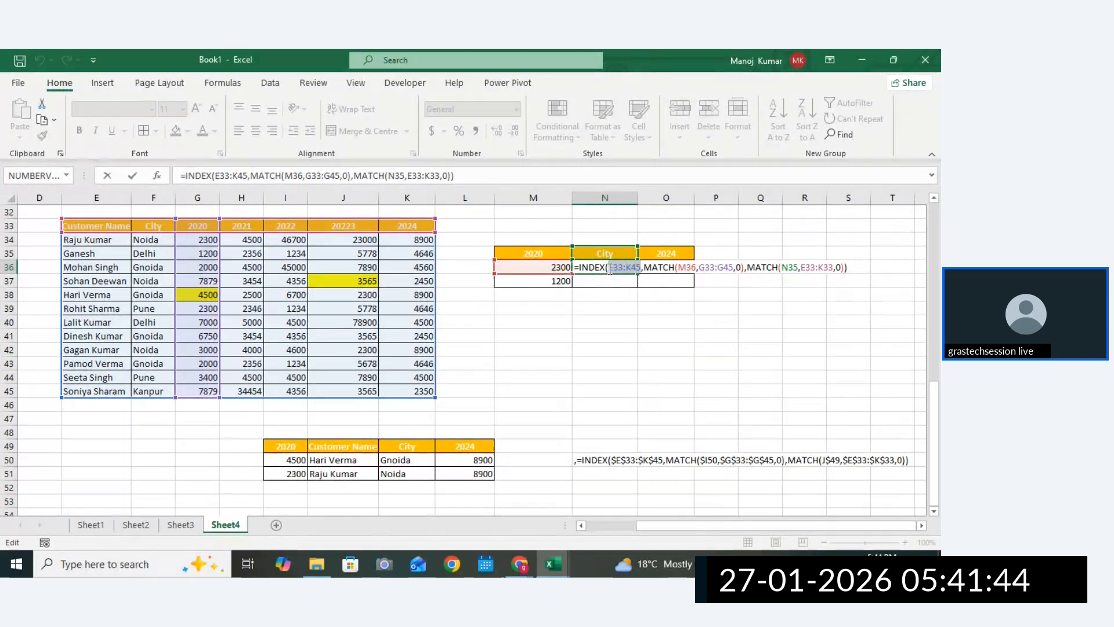
key("F4")
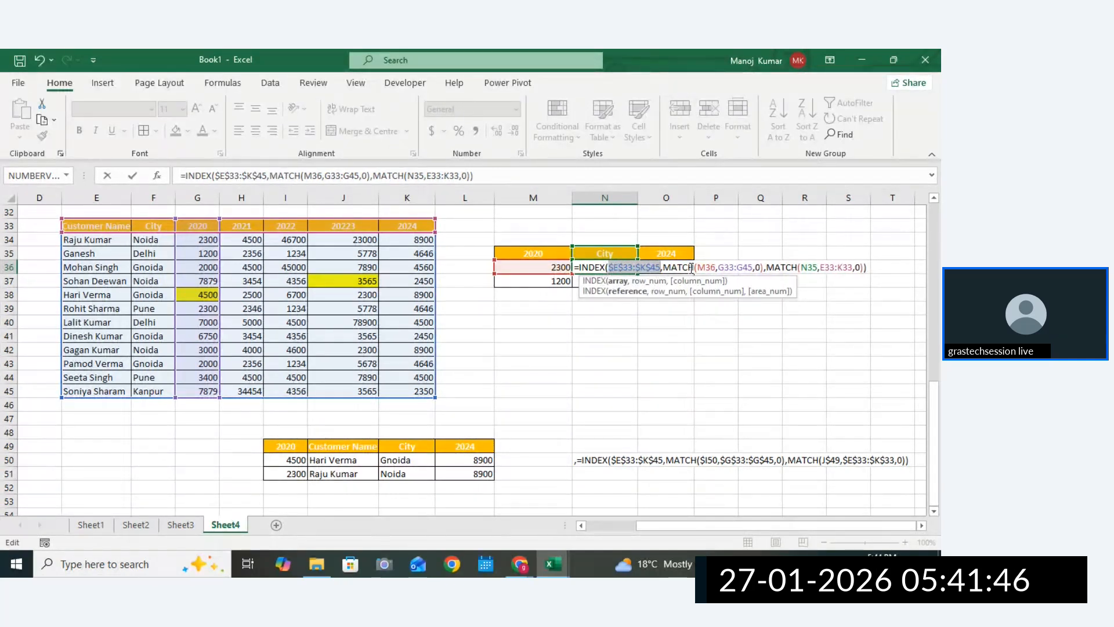
left_click_drag(752, 267, 726, 268)
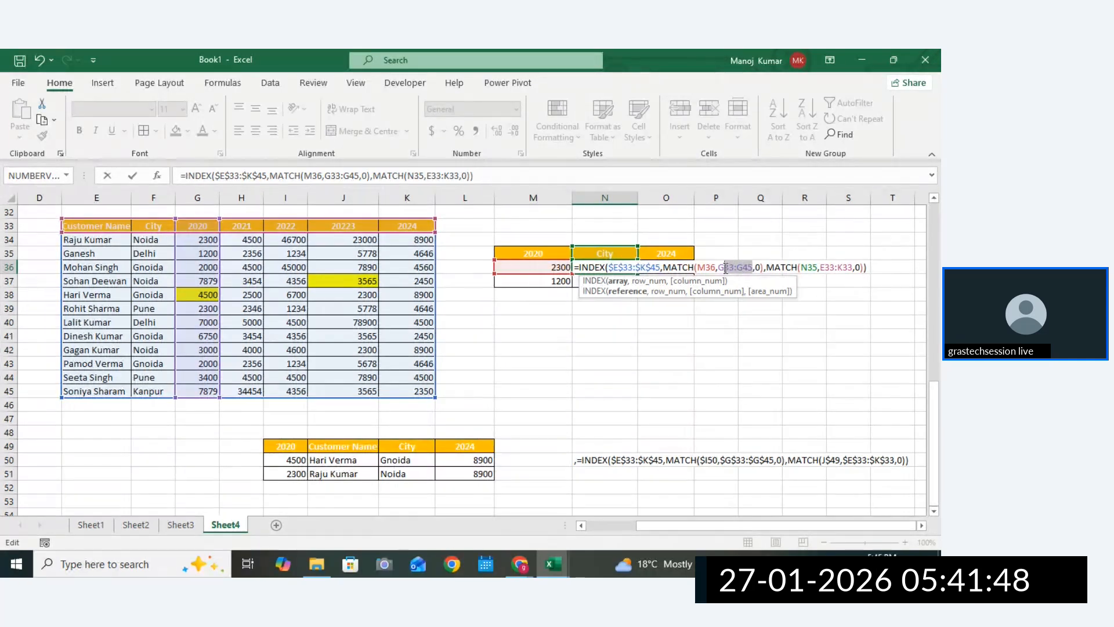
key("F4")
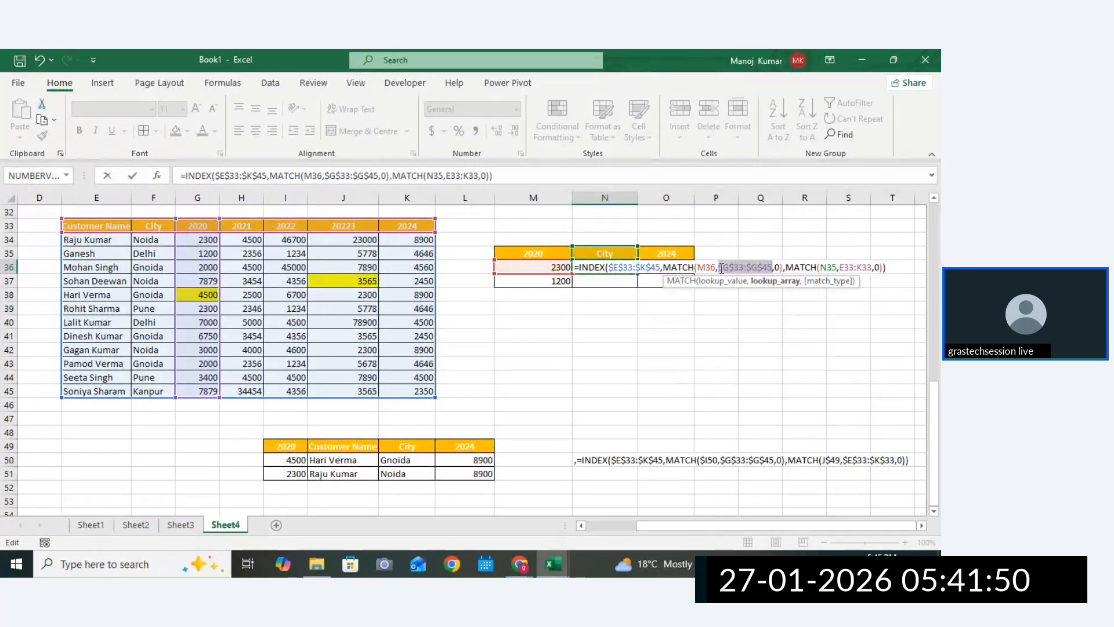
left_click(870, 267)
left_click_drag(871, 267, 841, 267)
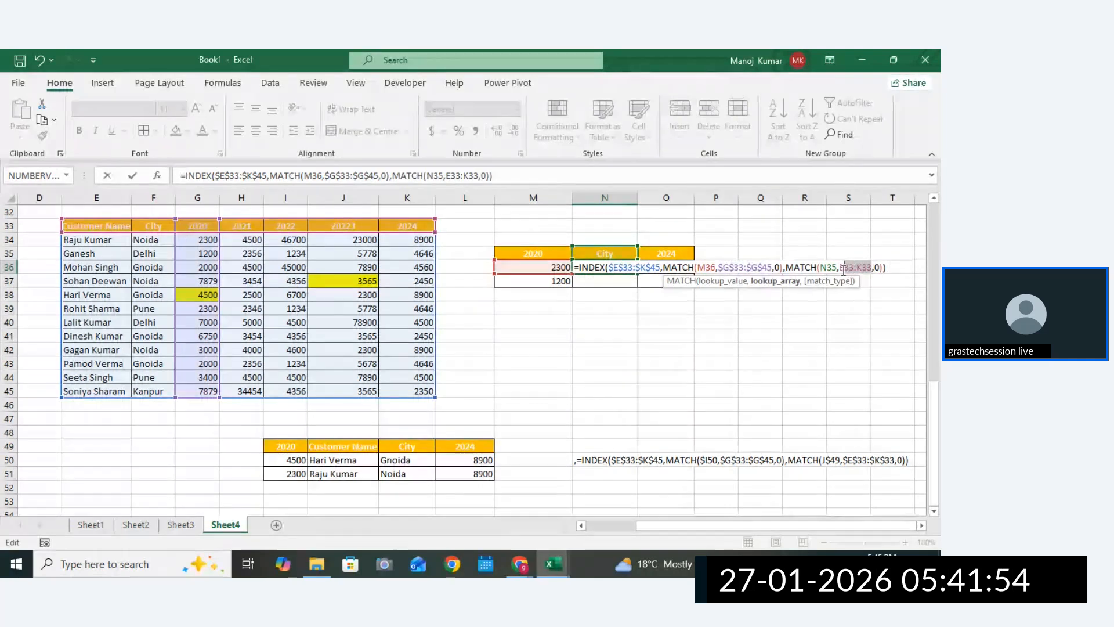
key("F4")
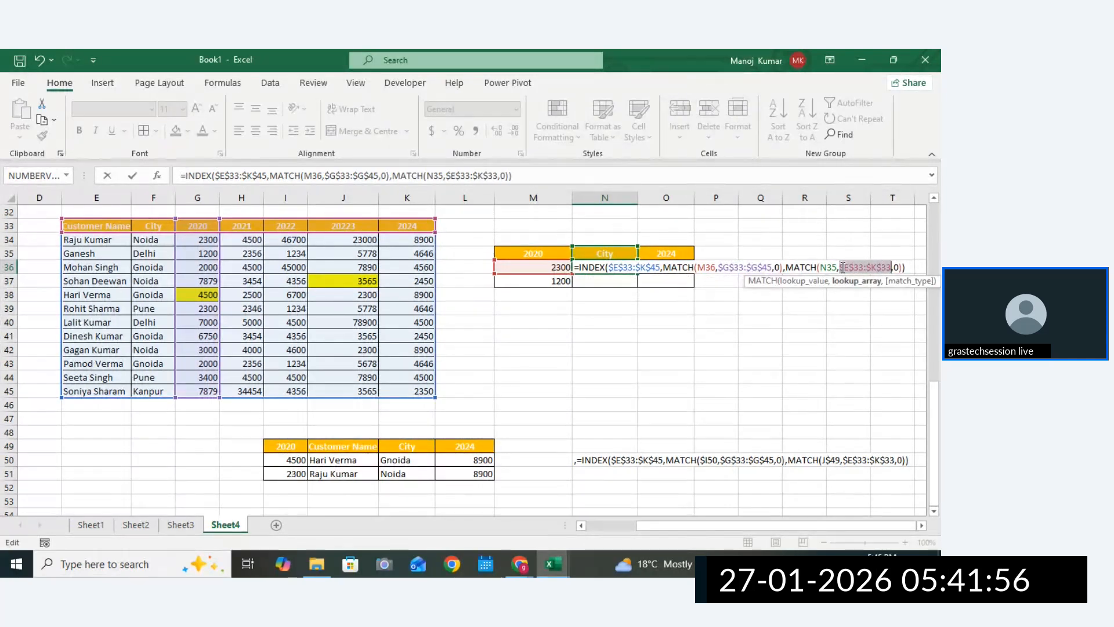
Lock the lookup references in N36 as N$35 and $M36, and fill the formula across N36:O37.
left_click(828, 266)
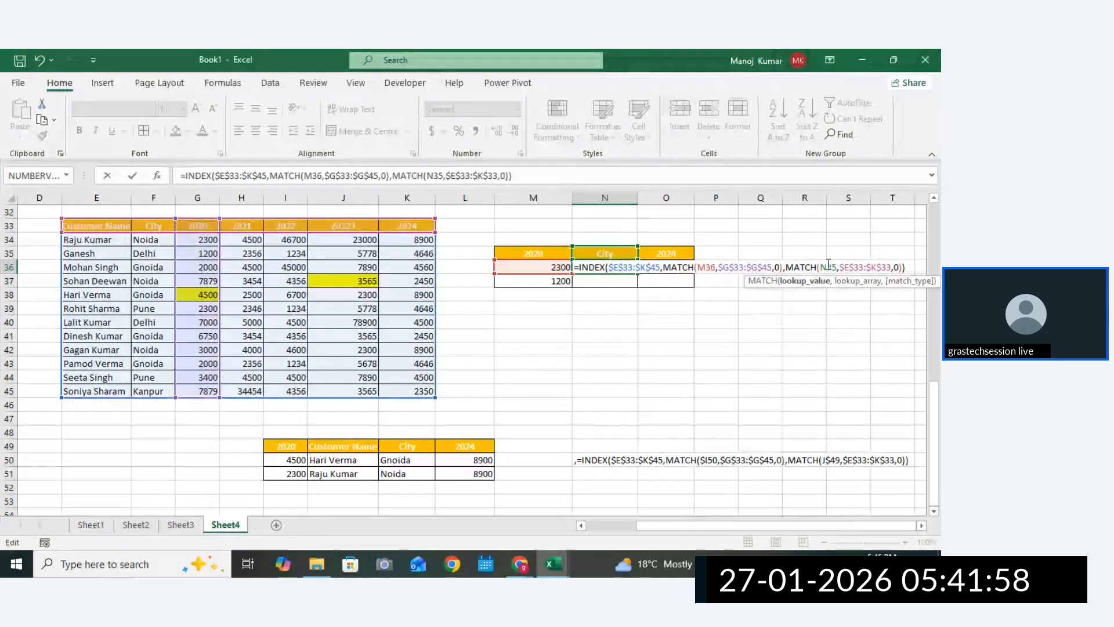
type("$")
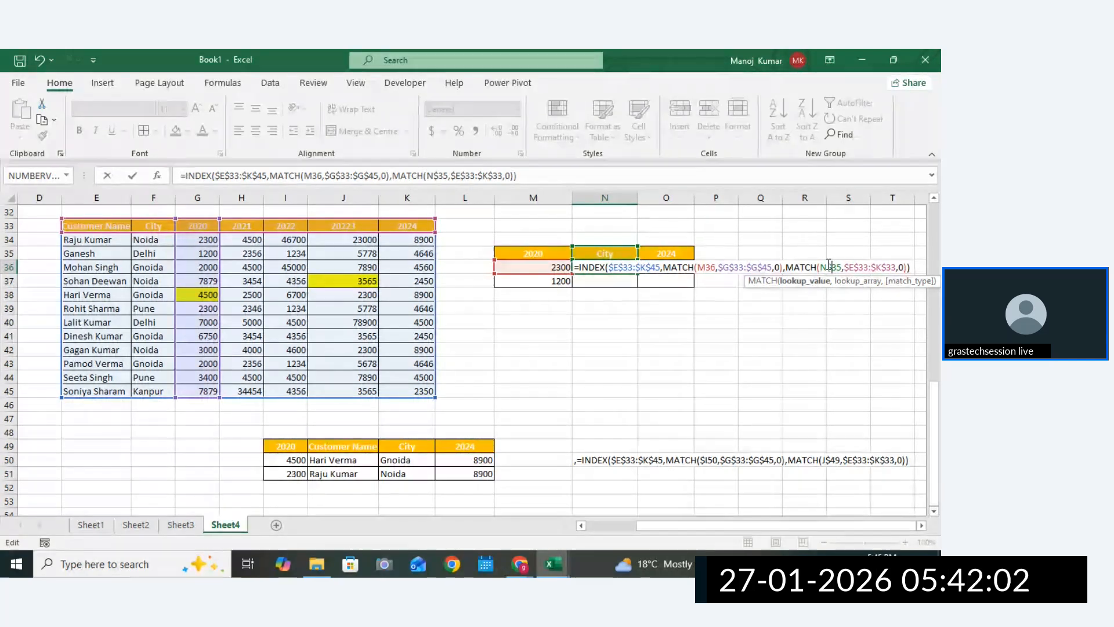
left_click(701, 266)
type("$")
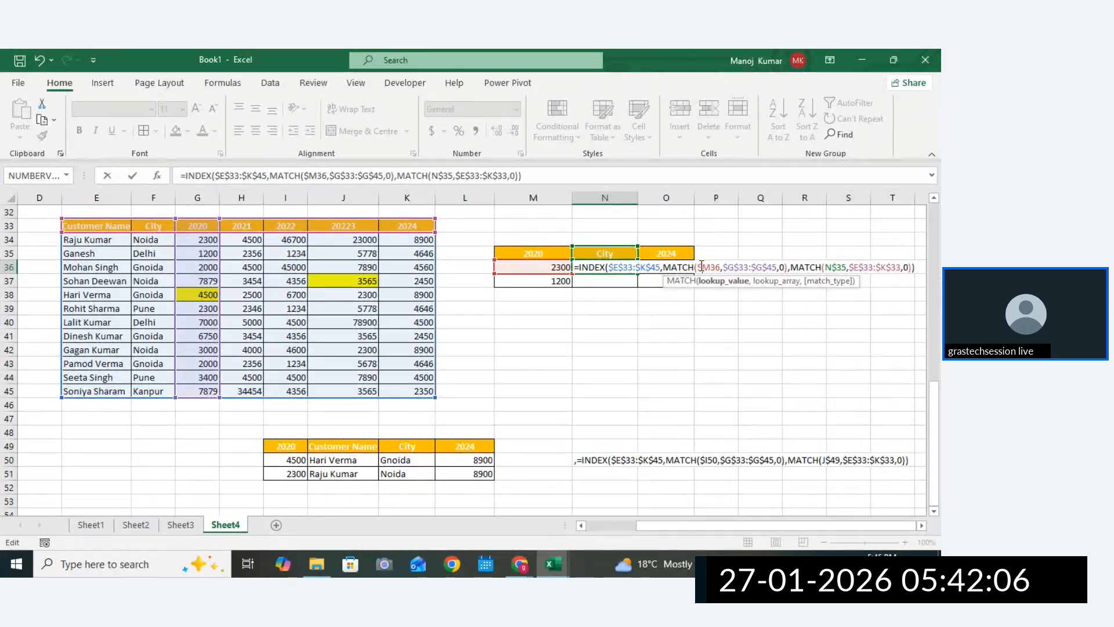
key("Return")
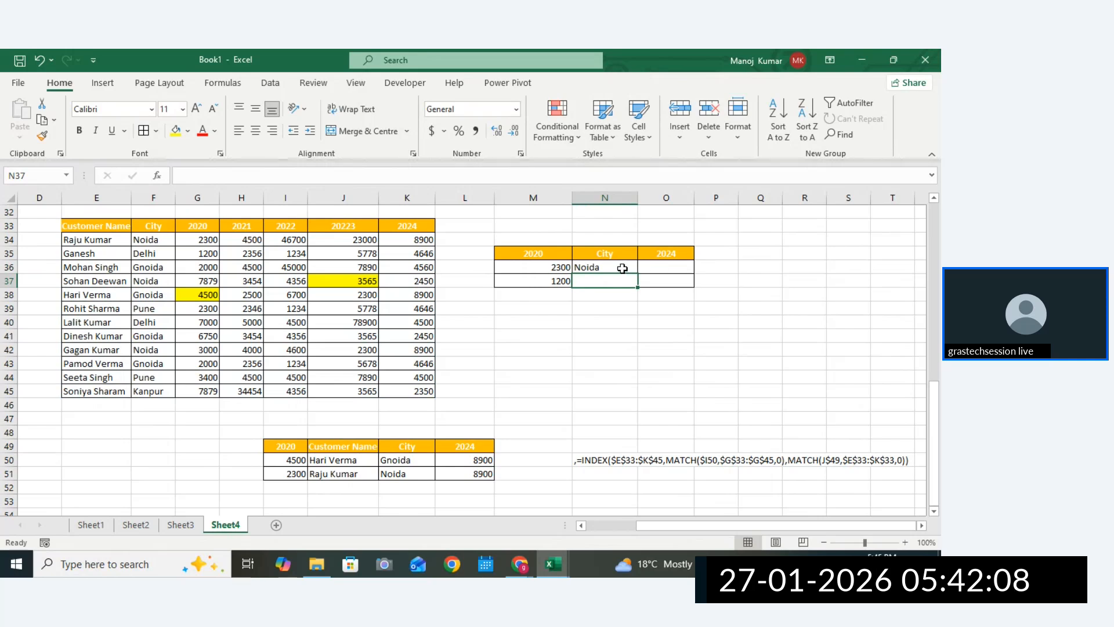
left_click(623, 269)
left_click_drag(638, 274, 694, 288)
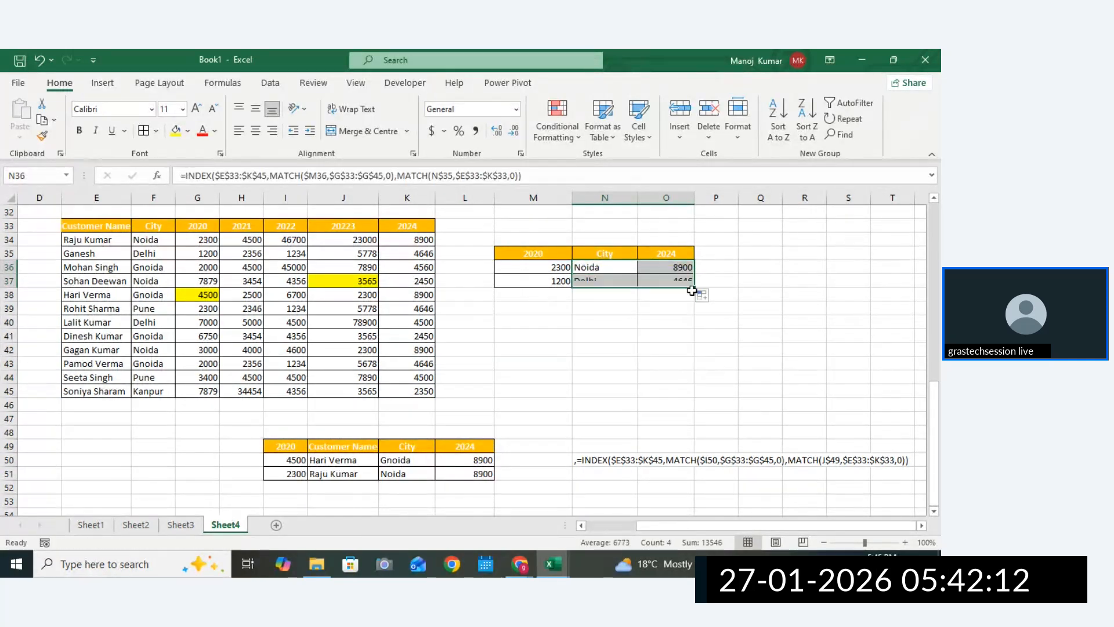
Copy the N36 formula into O39 as plain text, preceded by a comma.
double_click(623, 266)
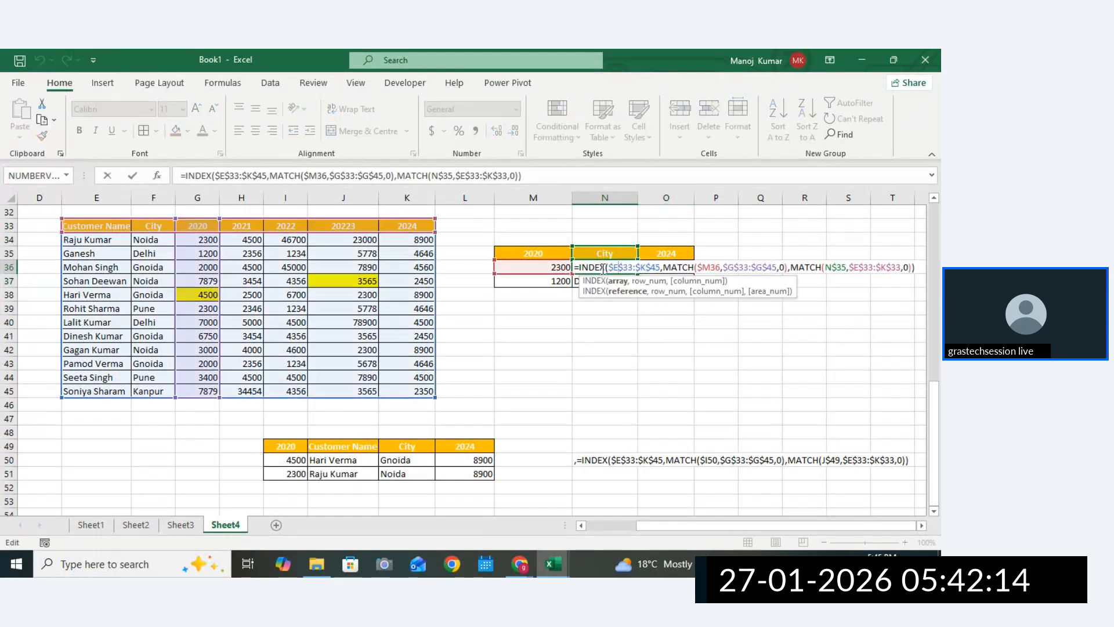
left_click_drag(574, 267, 926, 271)
key("ctrl+c")
key("Escape")
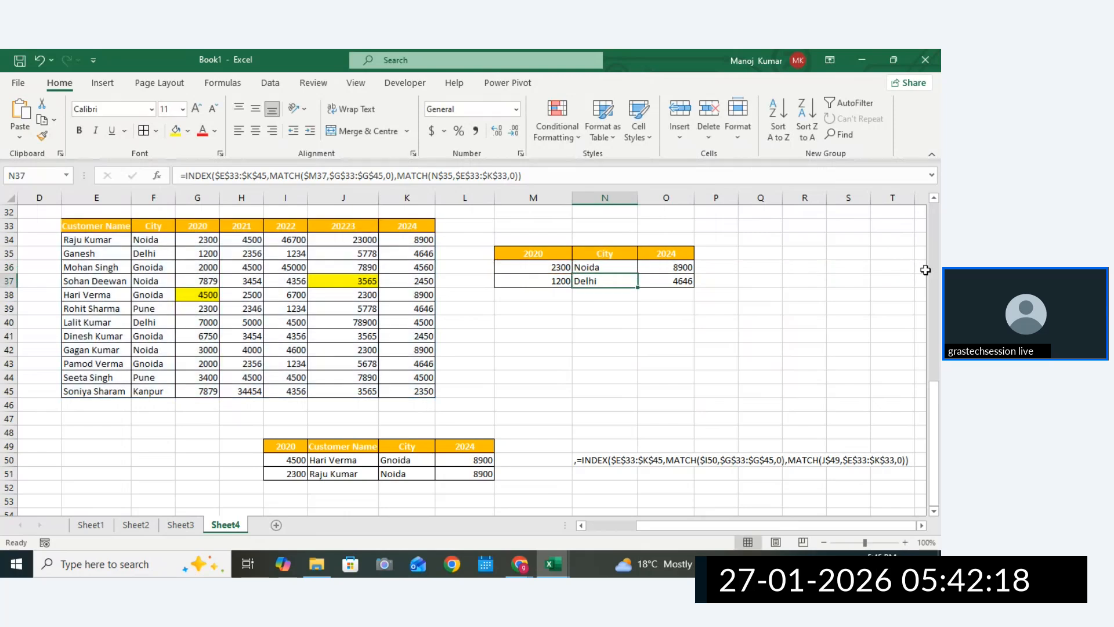
left_click(657, 305)
double_click(657, 306)
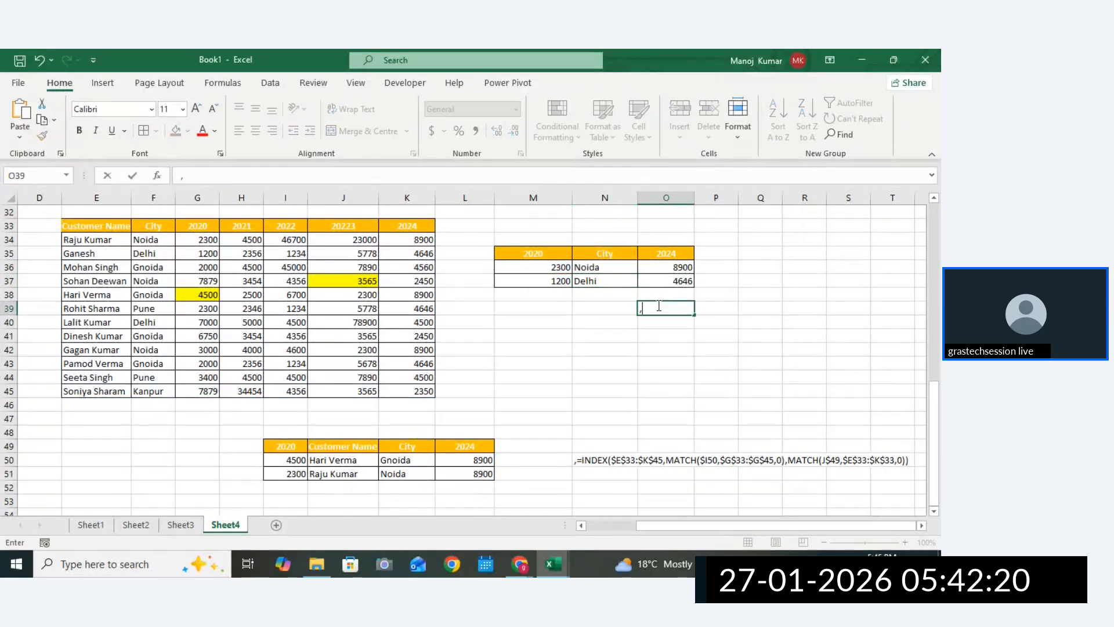
type(",")
key("ctrl+v")
left_click(641, 363)
left_click(687, 373)
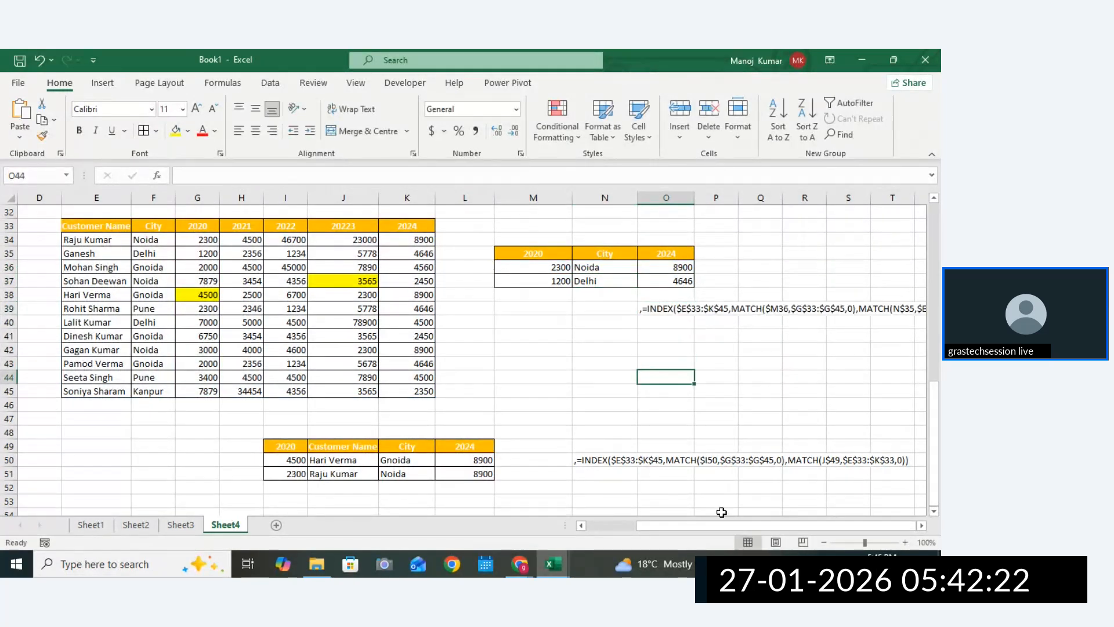
left_click(922, 525)
left_click(922, 525)
left_click(841, 436)
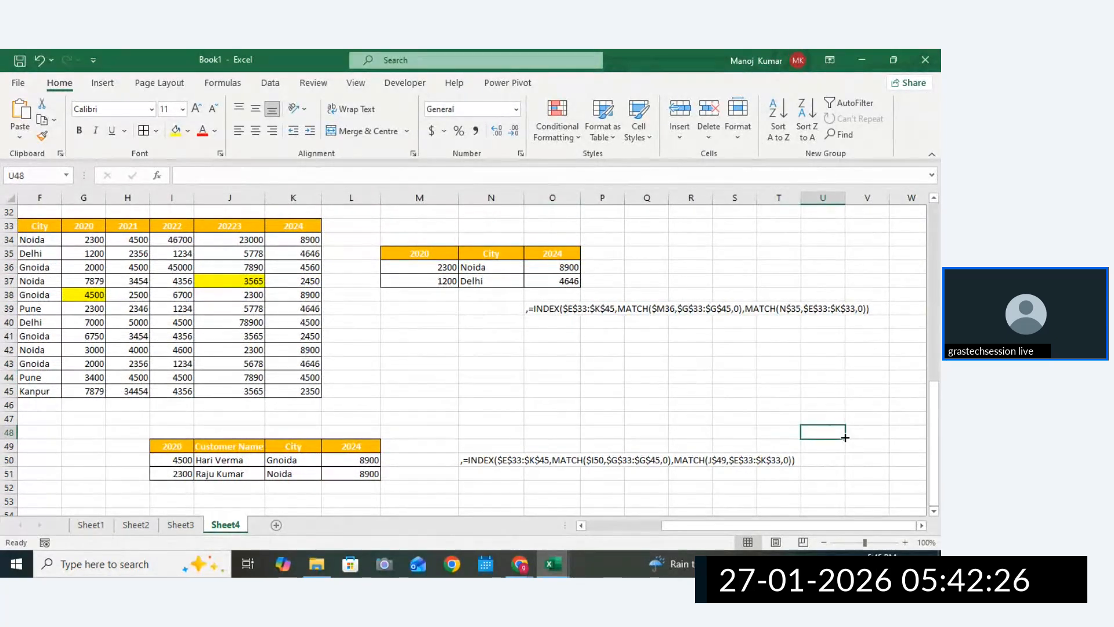
left_click_drag(672, 521, 641, 526)
left_click(645, 392)
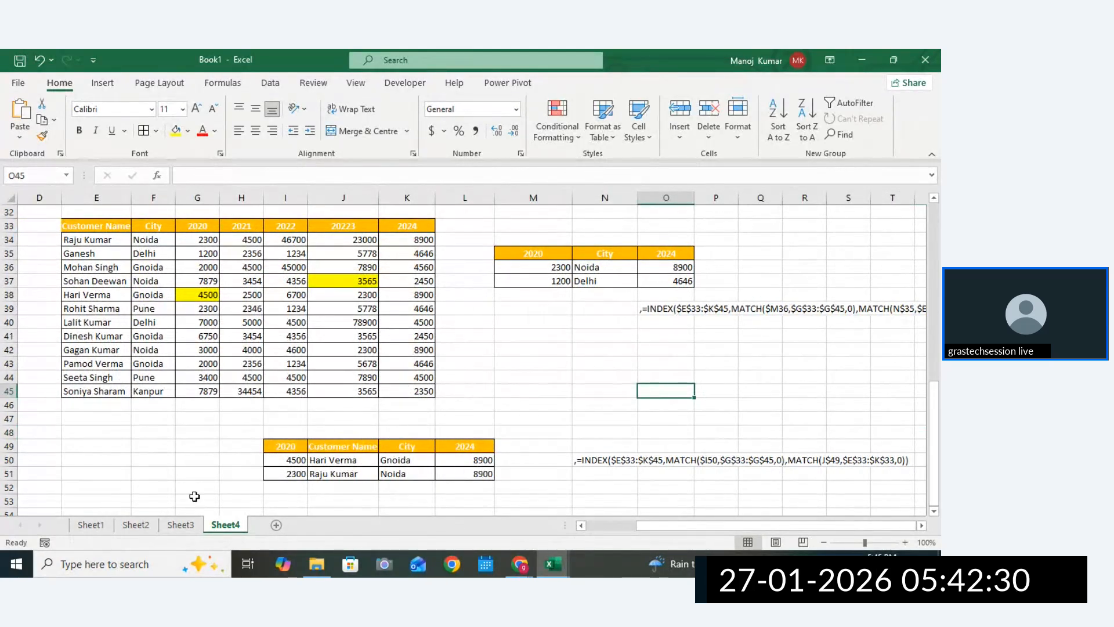
Rename Sheet4 as index+match.
double_click(223, 526)
type("inde")
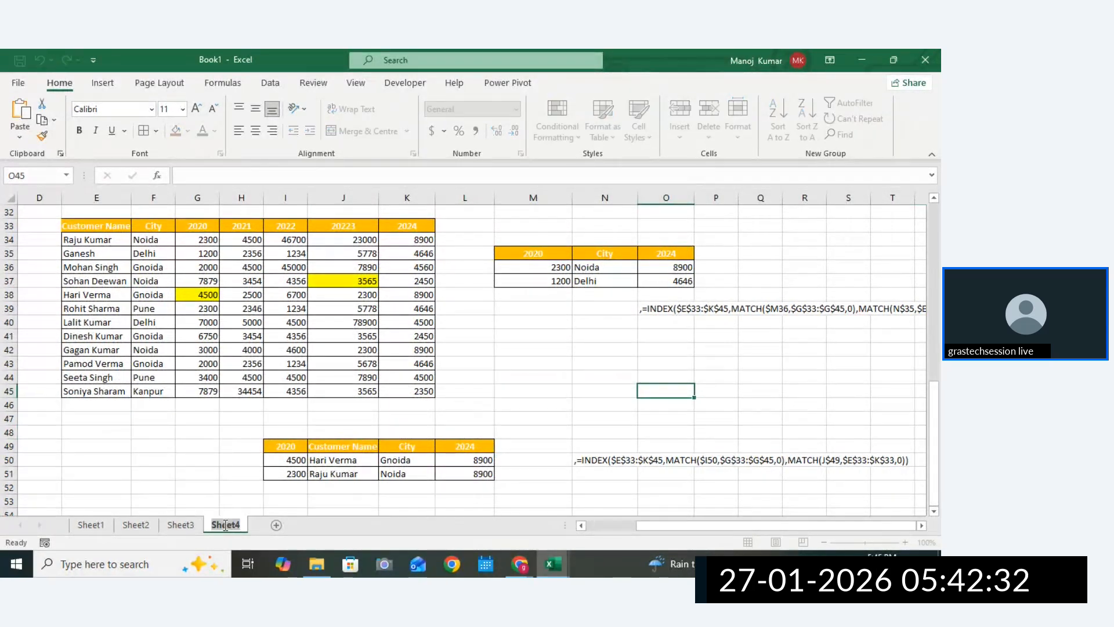
type("x")
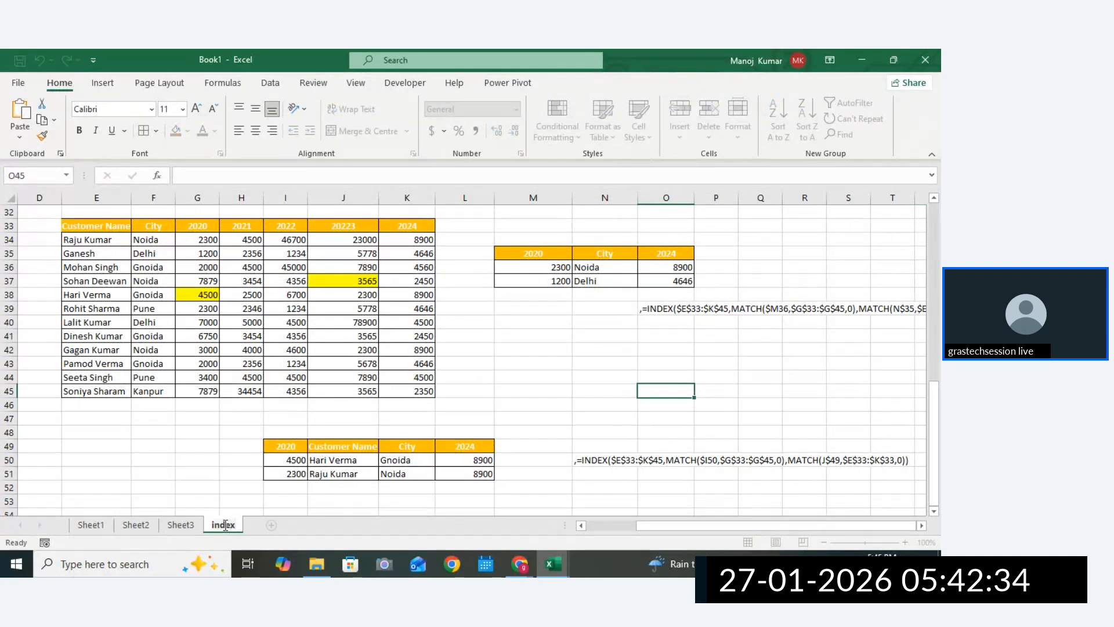
type("+match")
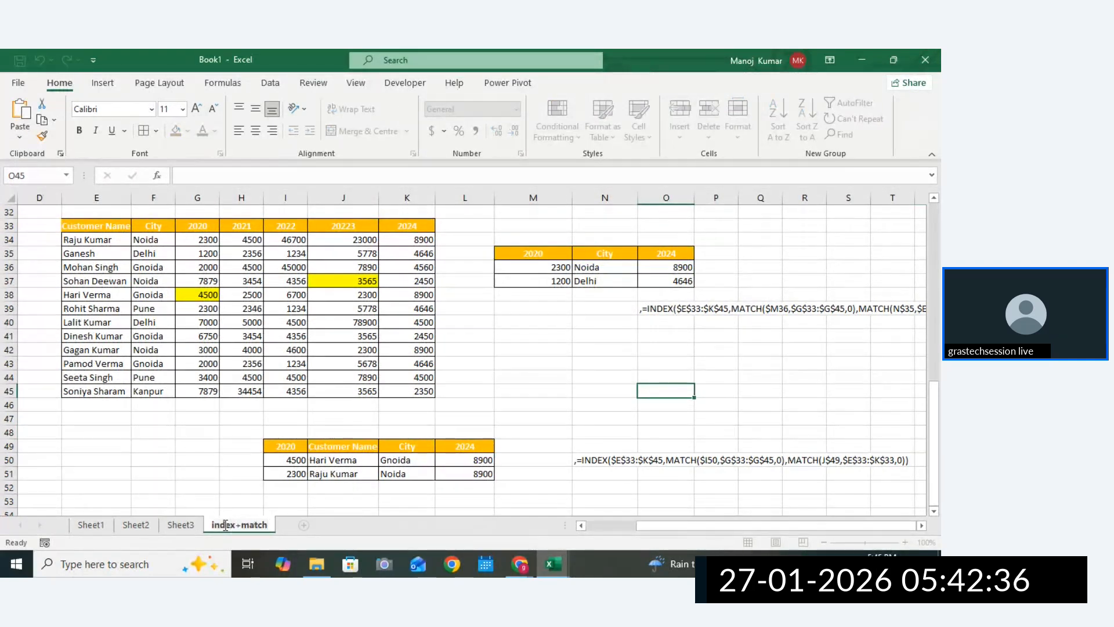
Rename Sheet3 as Match.
left_click(194, 527)
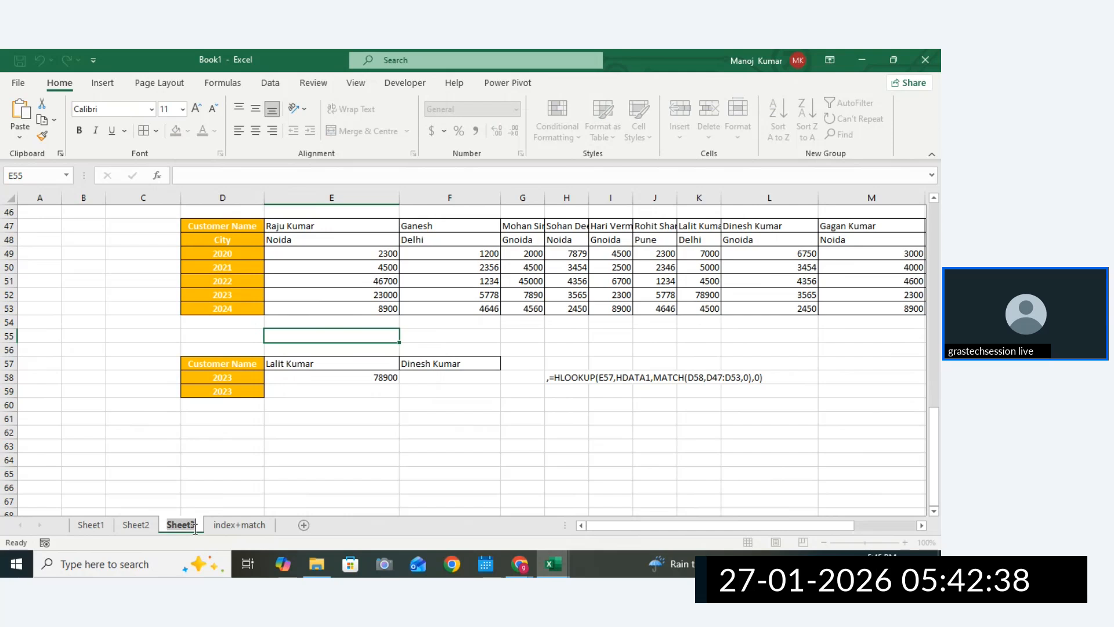
type("mATC")
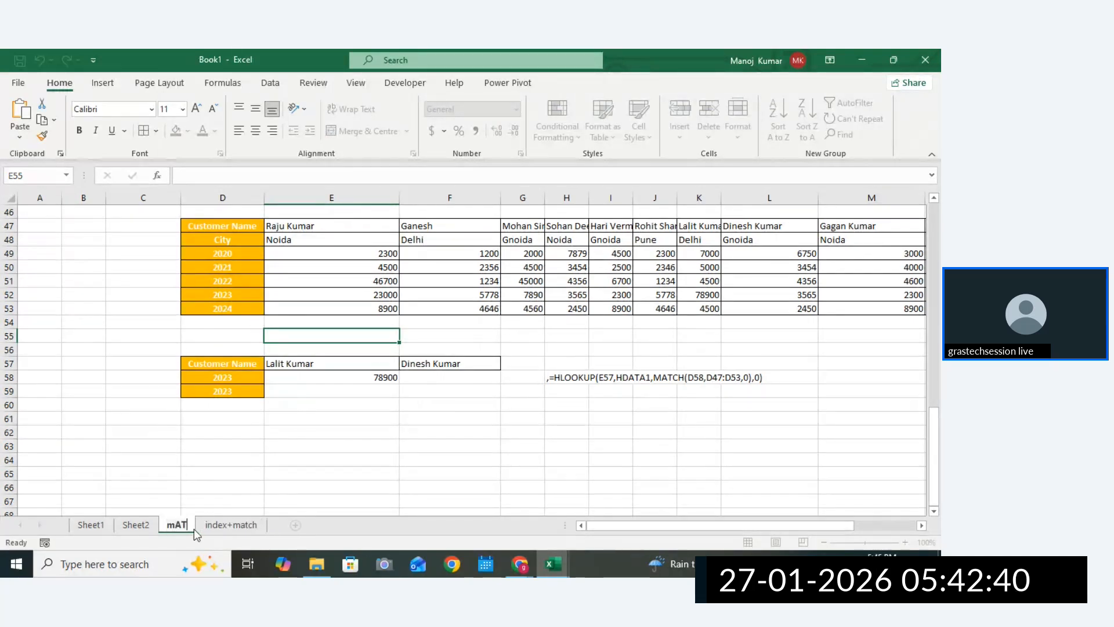
key("BackSpace")
key("BackSpace")
key("BackSpace")
key("BackSpace")
type("Match")
left_click(249, 485)
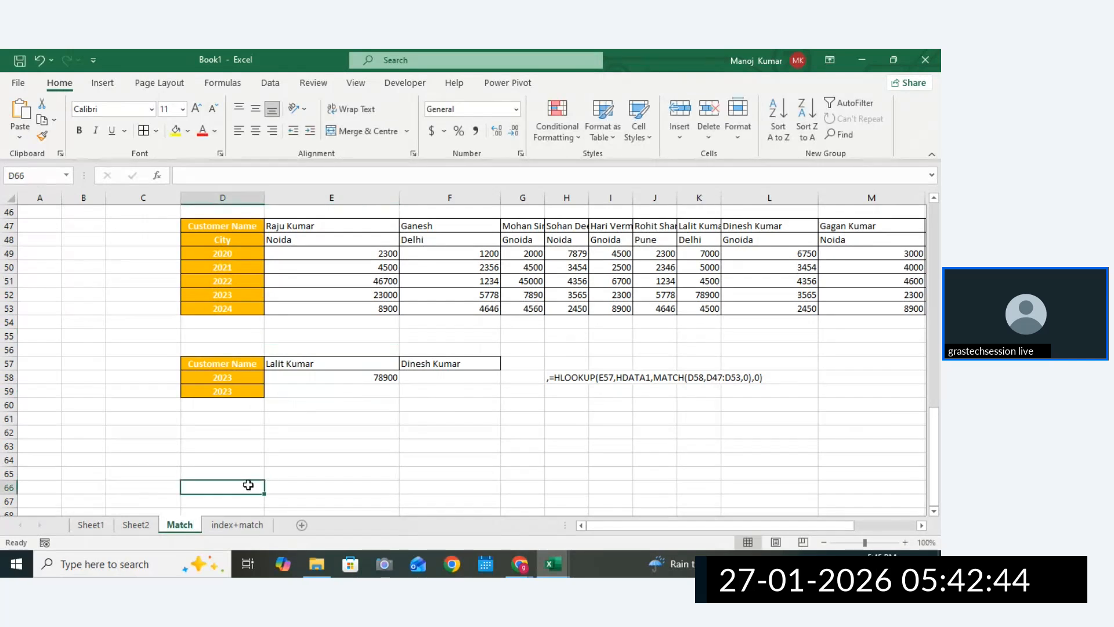
Rename Sheet2 as HLOOKUP.
left_click(145, 526)
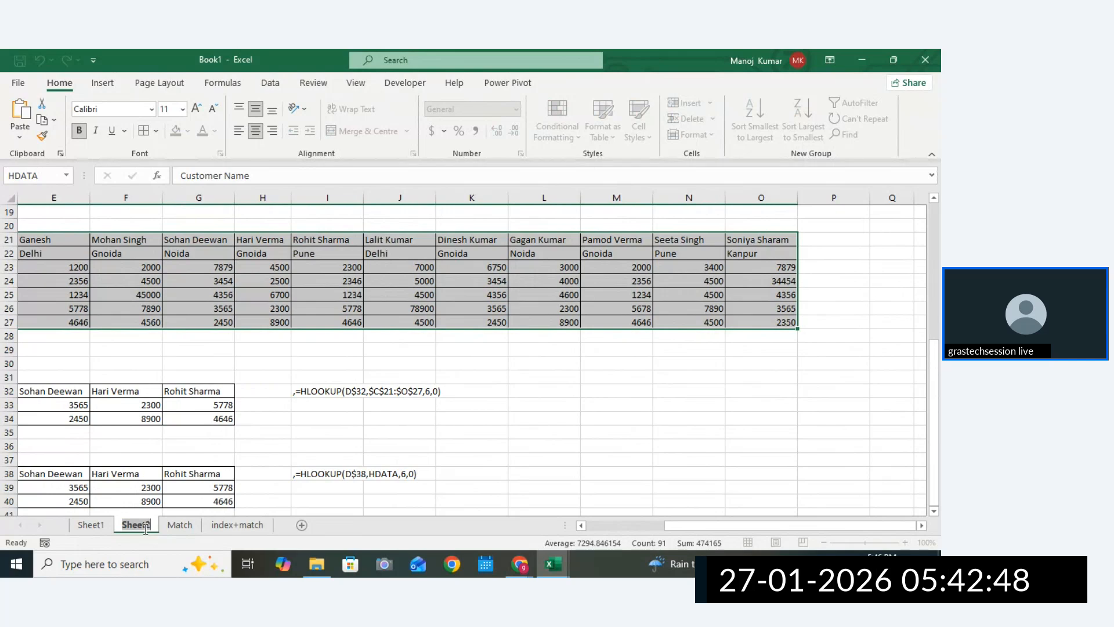
type("HL")
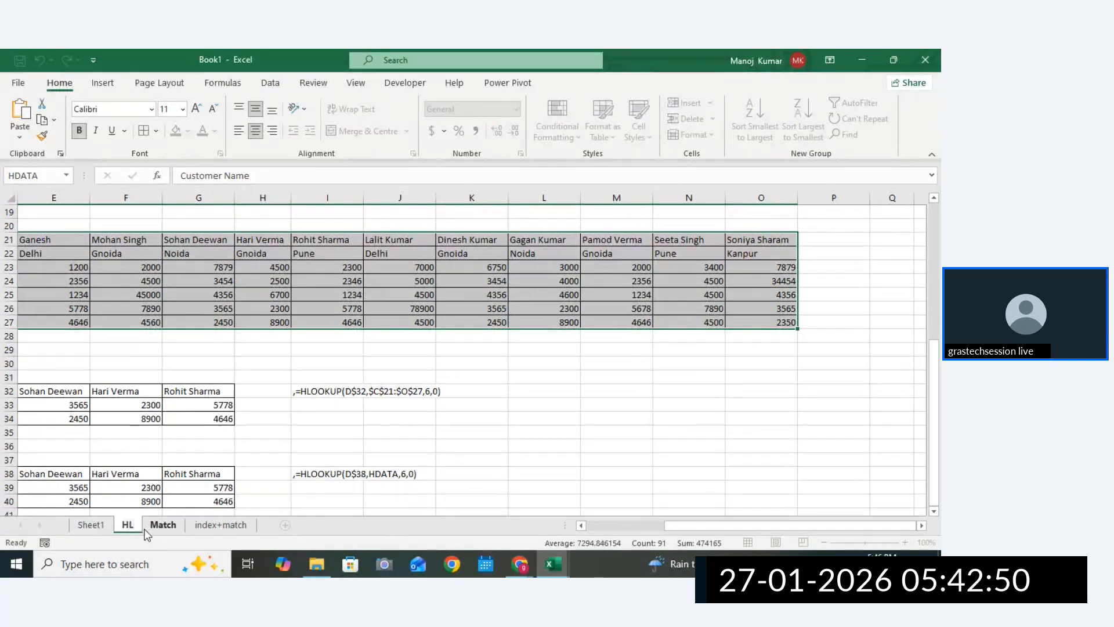
type("OOKUP")
key("Return")
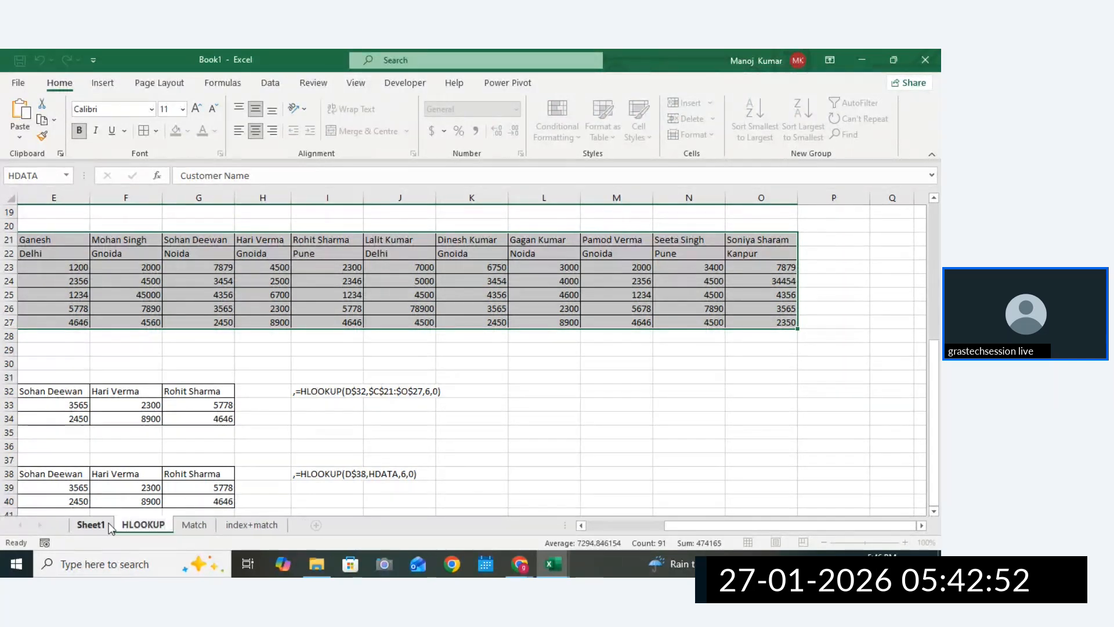
Rename Sheet1 as VLOOKUP+AGG FUNCTIONS.
left_click(93, 524)
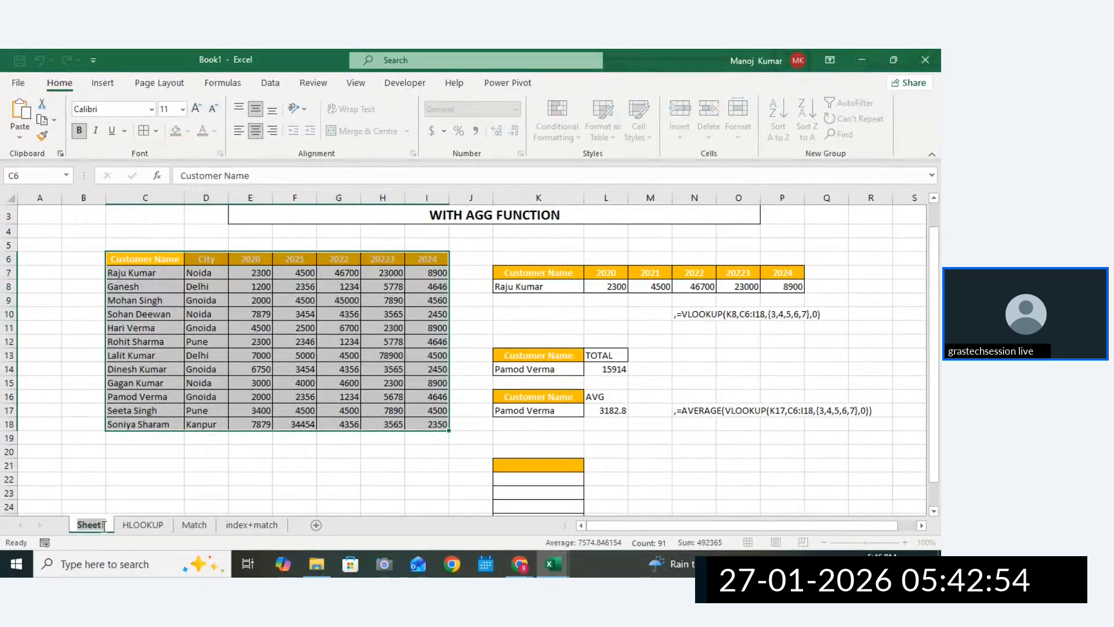
type("VLO")
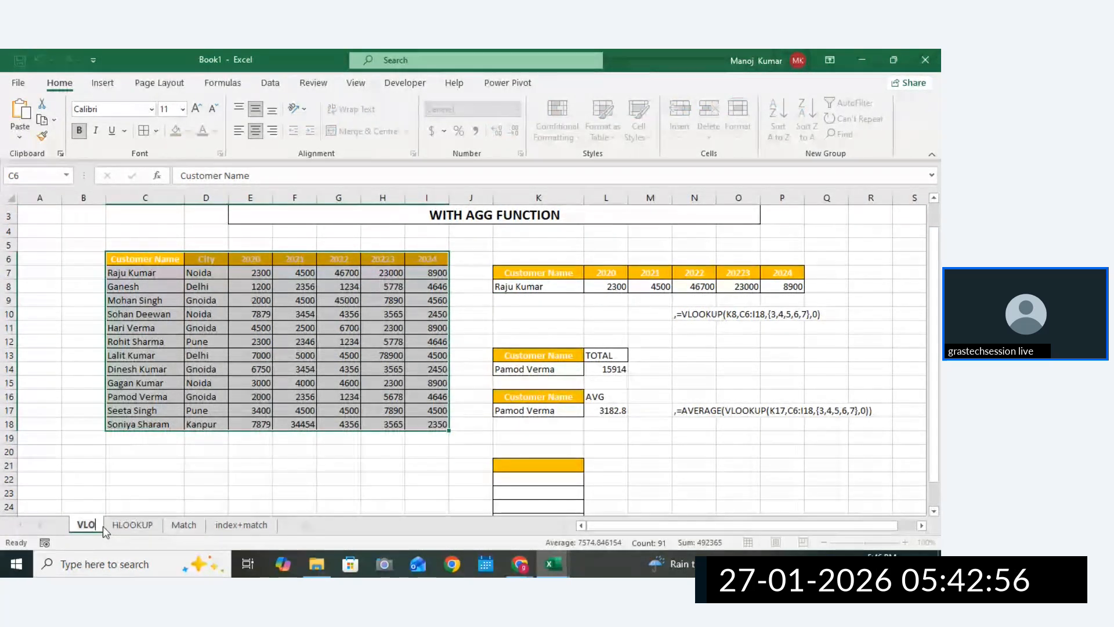
type("OKUP+A")
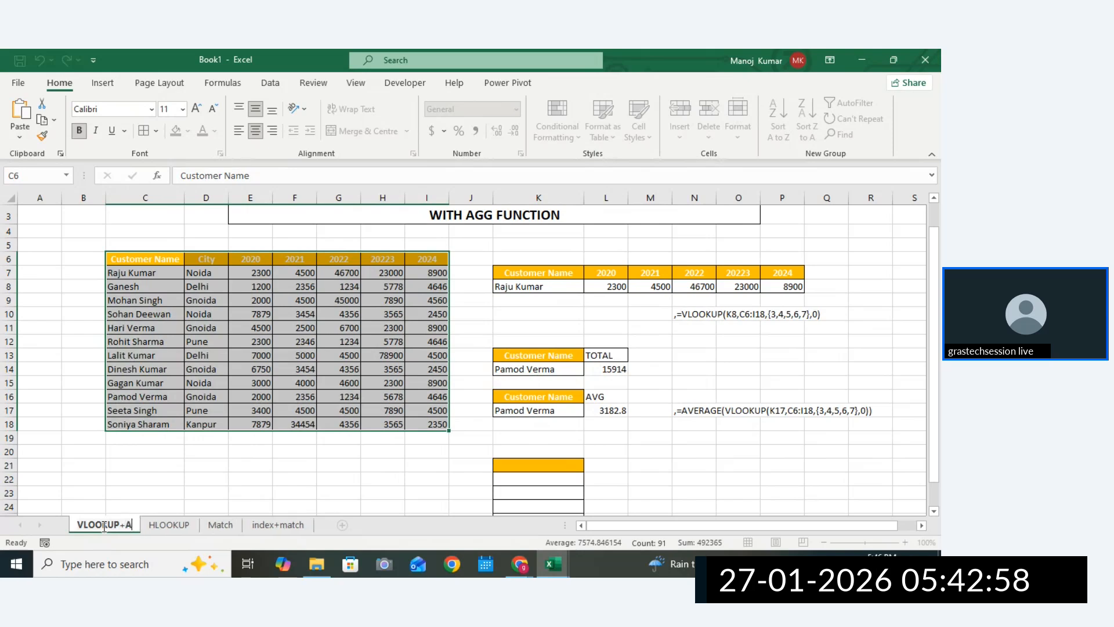
type("GG FU")
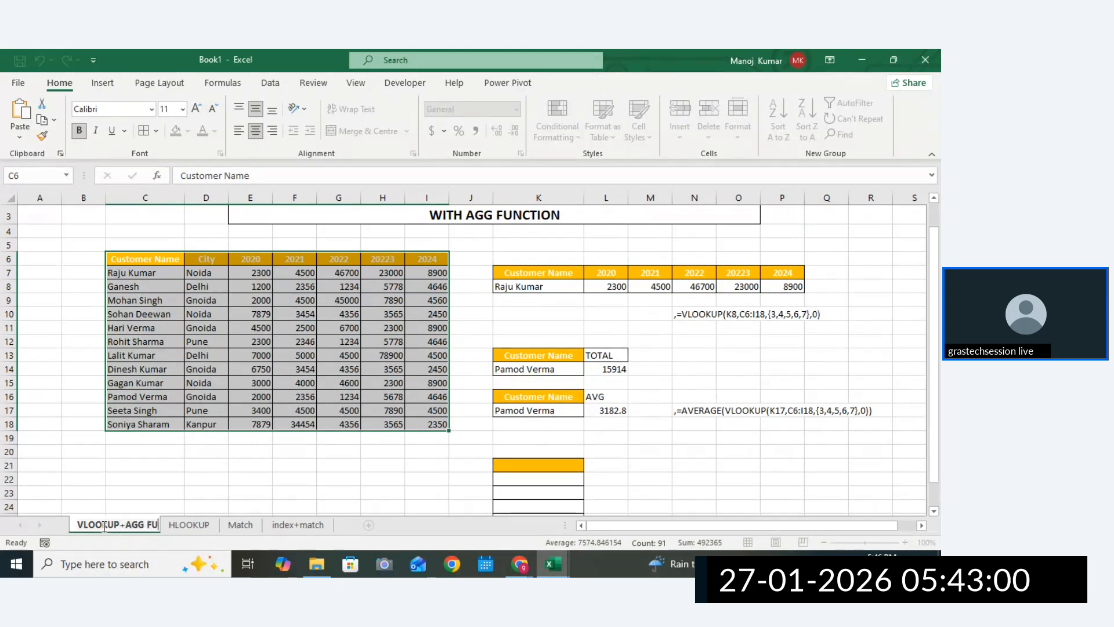
type("NCTIONS")
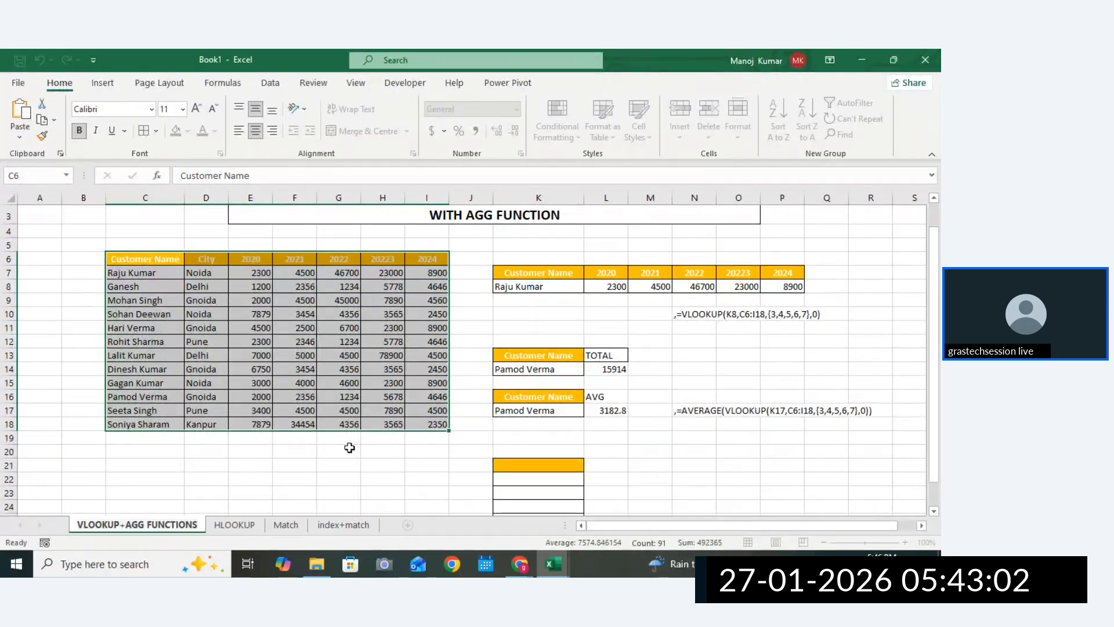
left_click(350, 447)
Return to the index+match sheet and review the INDEX function notes at its beginning.
left_click(325, 524)
left_click(457, 429)
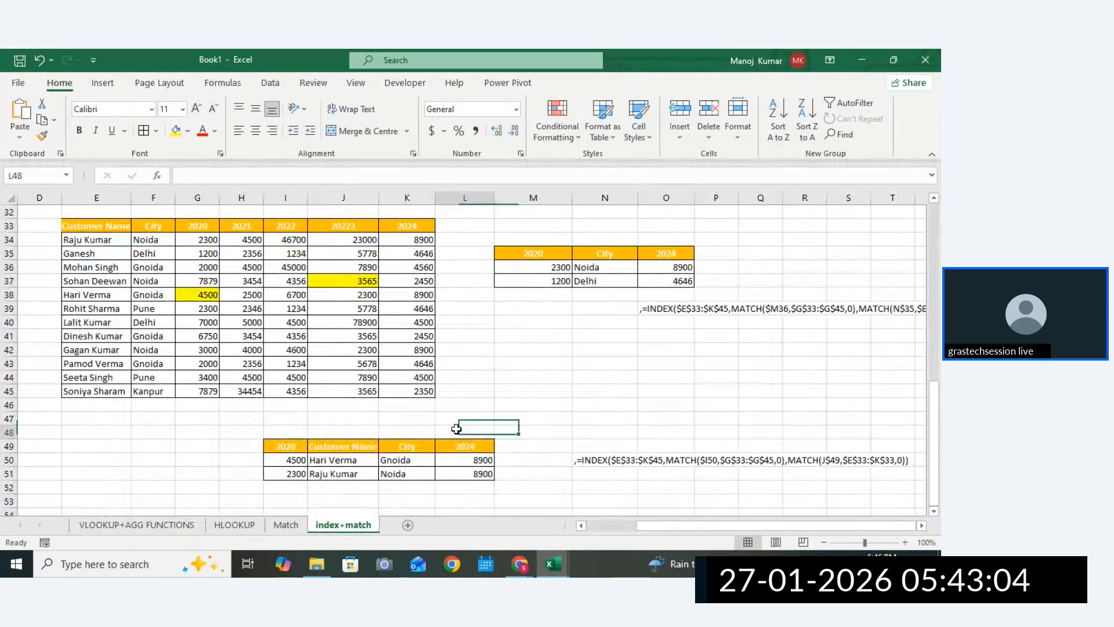
left_click(541, 402)
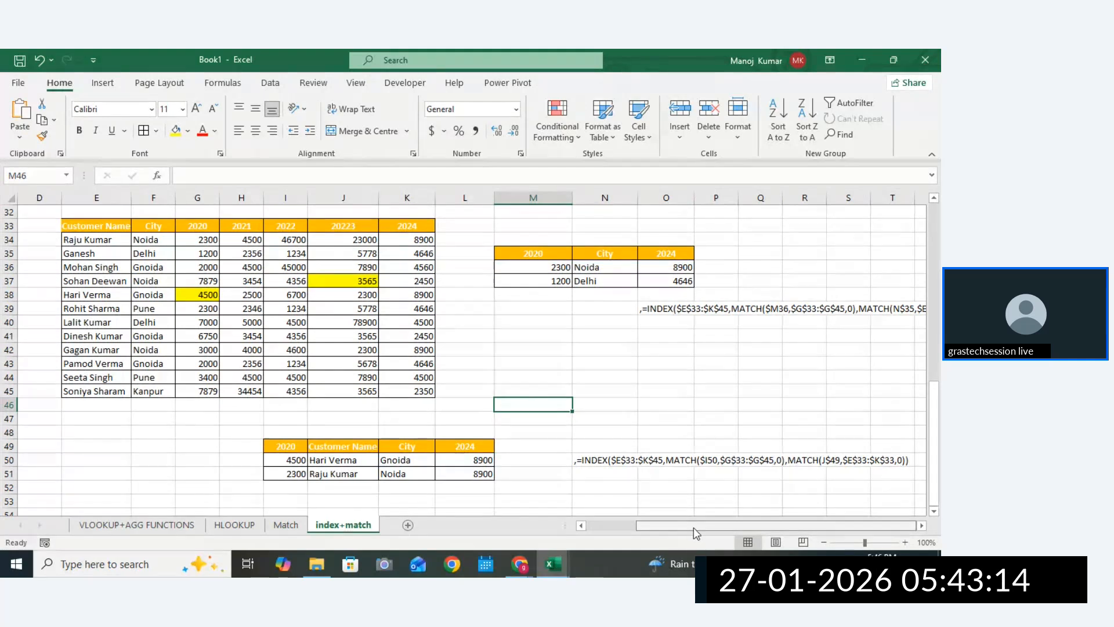
left_click_drag(936, 390, 936, 216)
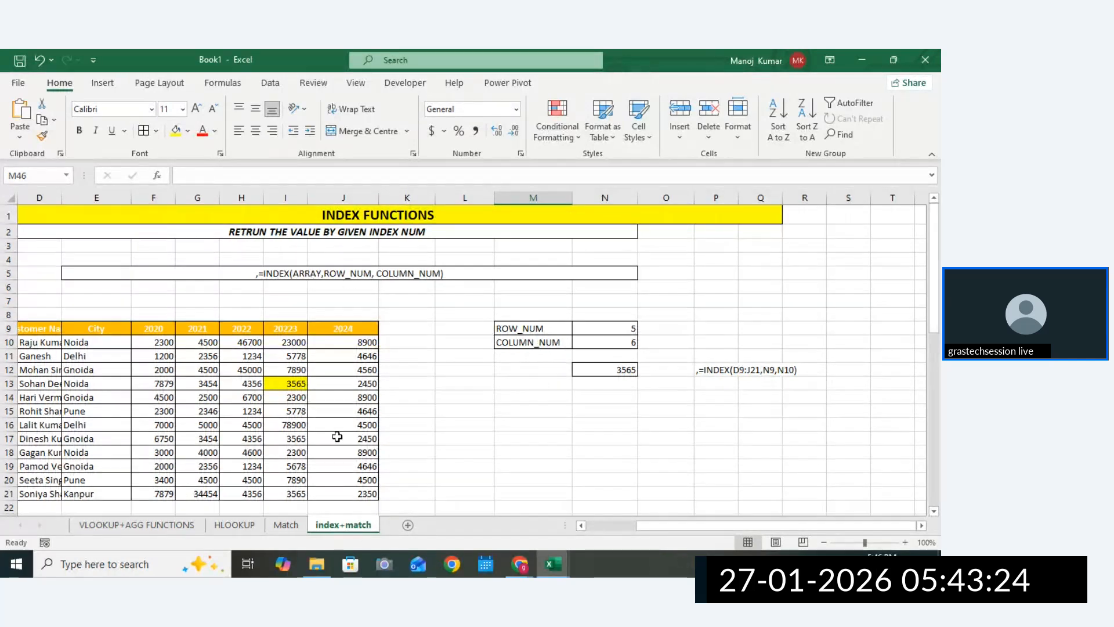
Find Paint through the Windows search and open it with a blank canvas.
type("APINT")
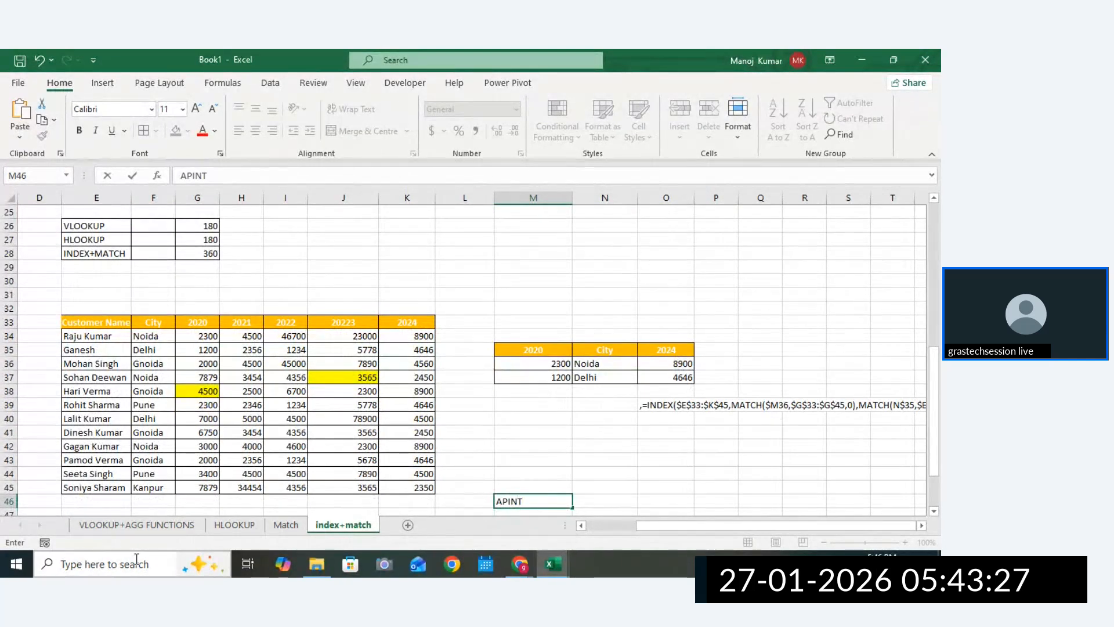
left_click(137, 560)
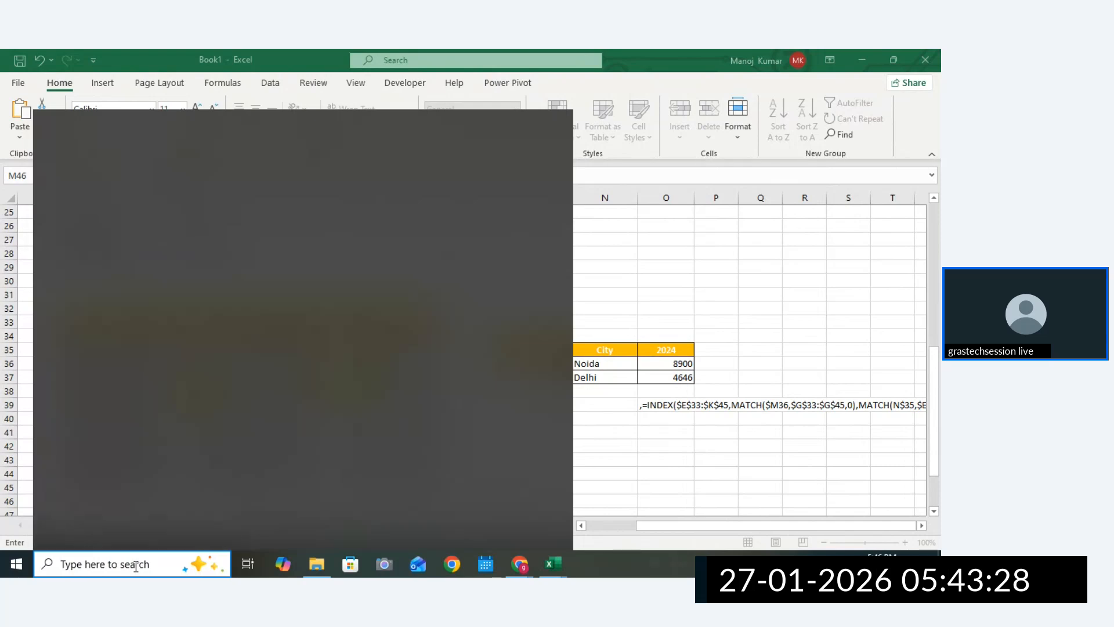
type("APINT")
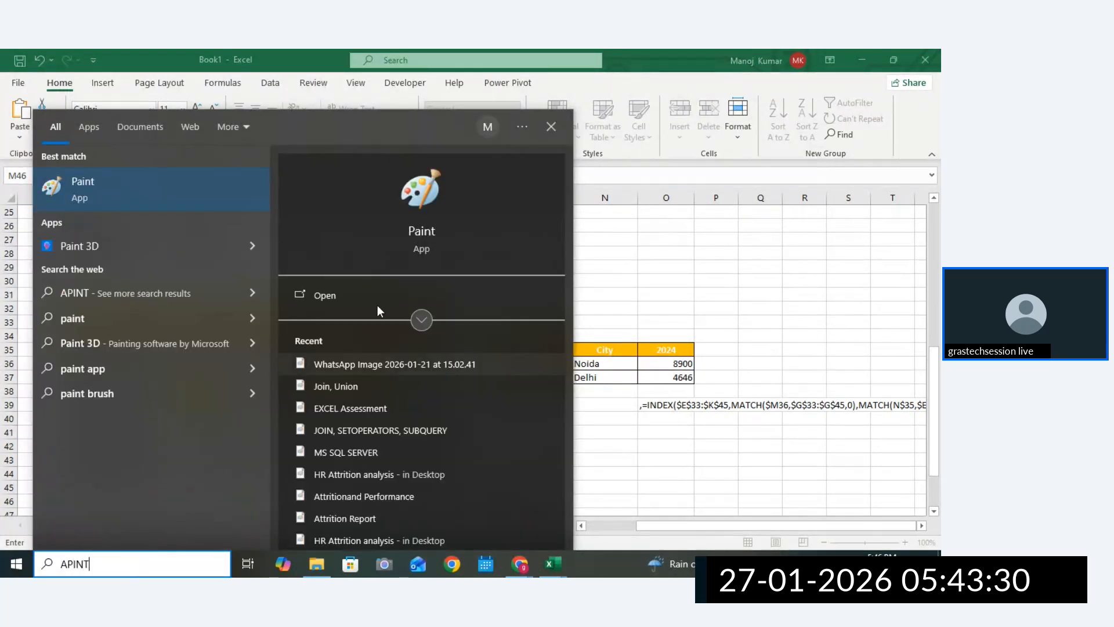
left_click(475, 193)
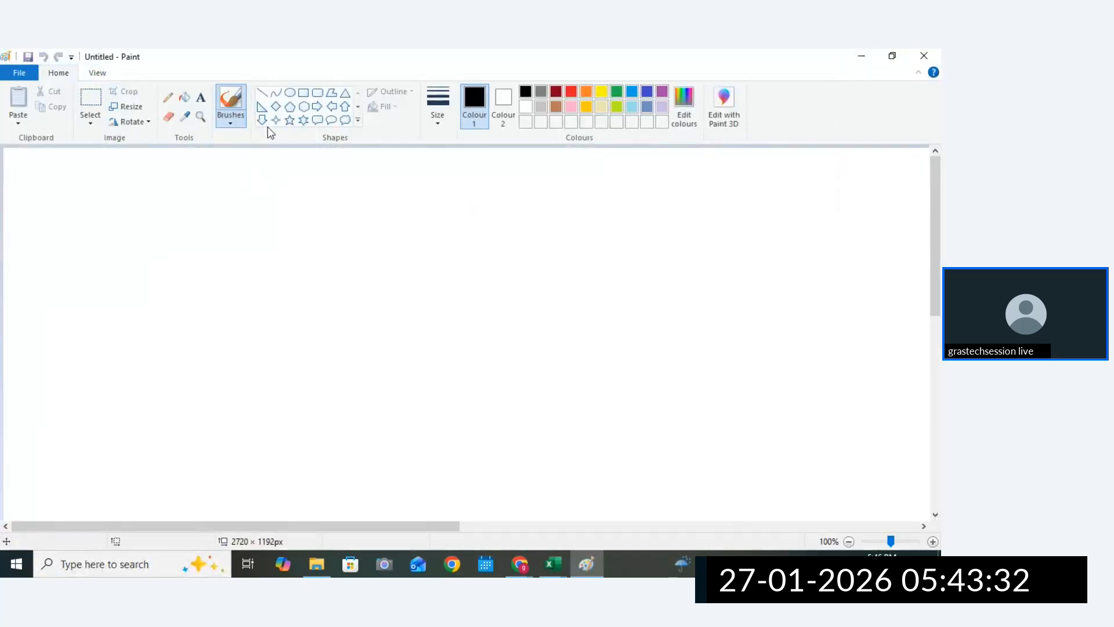
Draw a black rectangle about 712 × 341 px on the canvas and shift it slightly to the left.
left_click(308, 92)
left_click_drag(294, 186, 793, 419)
left_click_drag(694, 368, 641, 366)
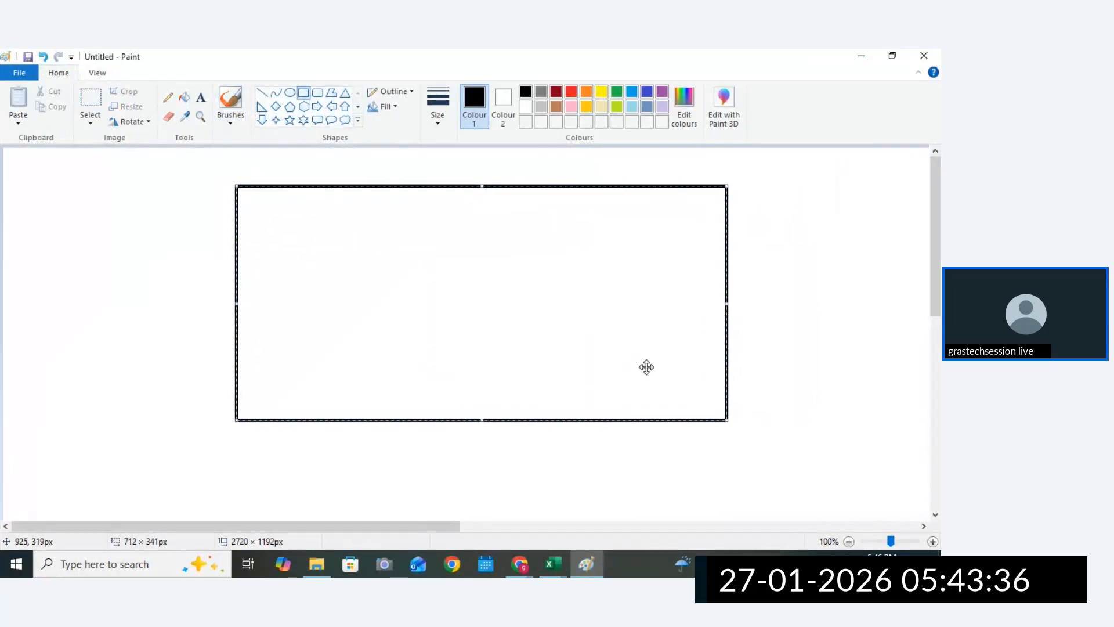
left_click(835, 319)
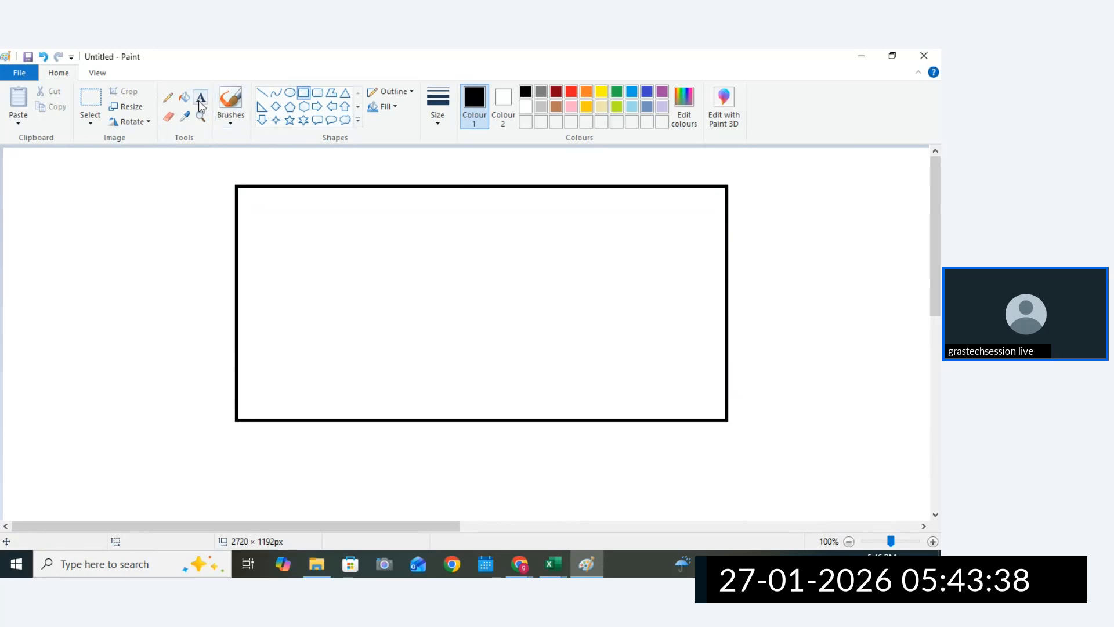
With the Pencil, mark a point near the rectangle's centre and add ticks numbered 1 to 4 along its lower edge.
left_click(167, 97)
left_click_drag(479, 278, 478, 280)
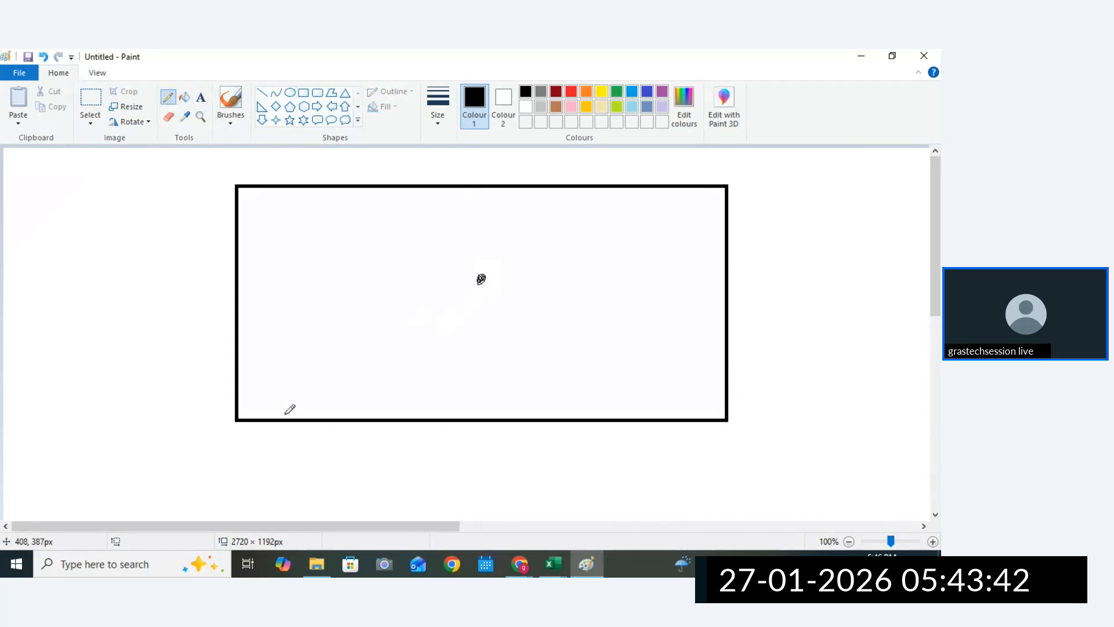
left_click_drag(286, 413, 283, 460)
left_click_drag(351, 406, 370, 448)
mouse_move(423, 415)
left_mouse_down()
mouse_move(430, 455)
mouse_move(416, 464)
left_mouse_up()
left_click_drag(497, 410, 496, 434)
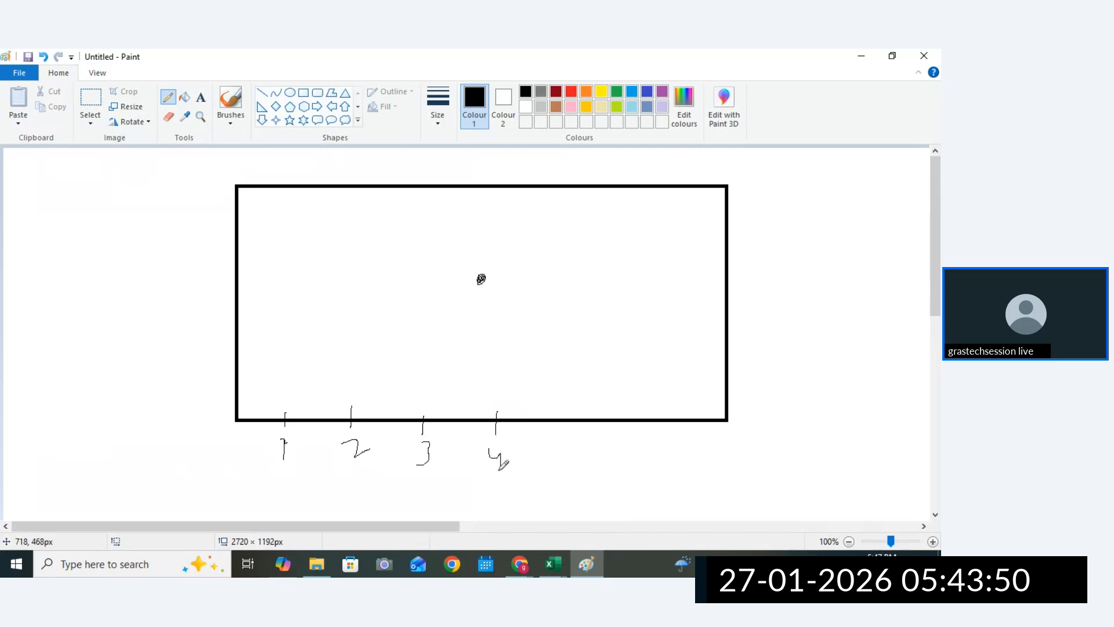
Add ticks labelled 10, 20 and 30 upward along the rectangle's left edge.
left_click_drag(188, 392, 187, 406)
left_click_drag(177, 328, 199, 325)
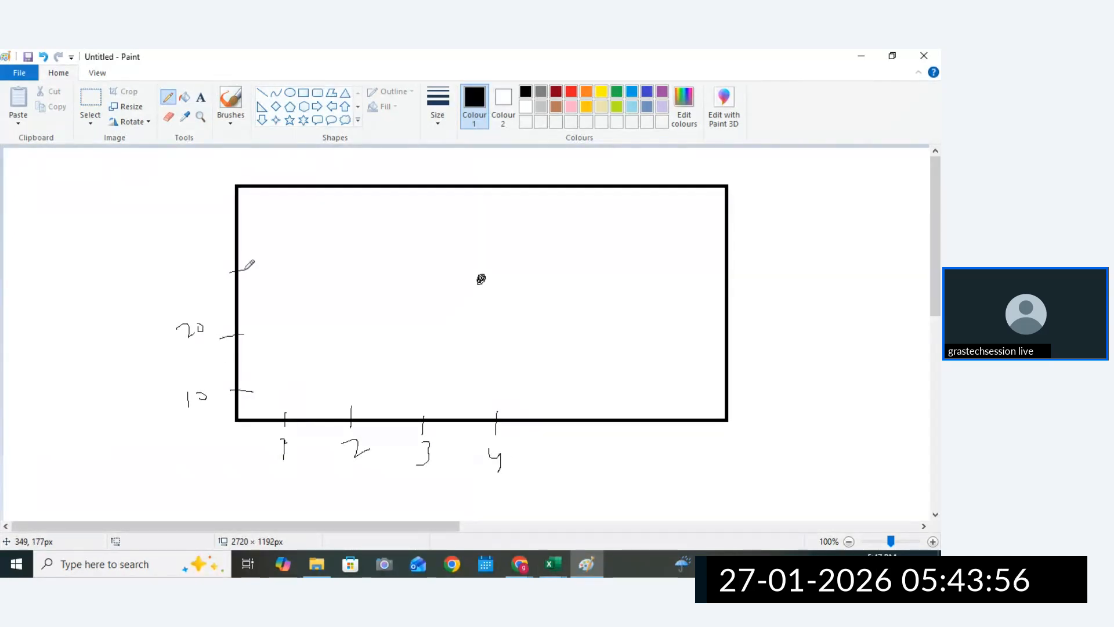
mouse_move(184, 270)
left_mouse_down()
mouse_move(185, 290)
mouse_move(200, 276)
left_mouse_up()
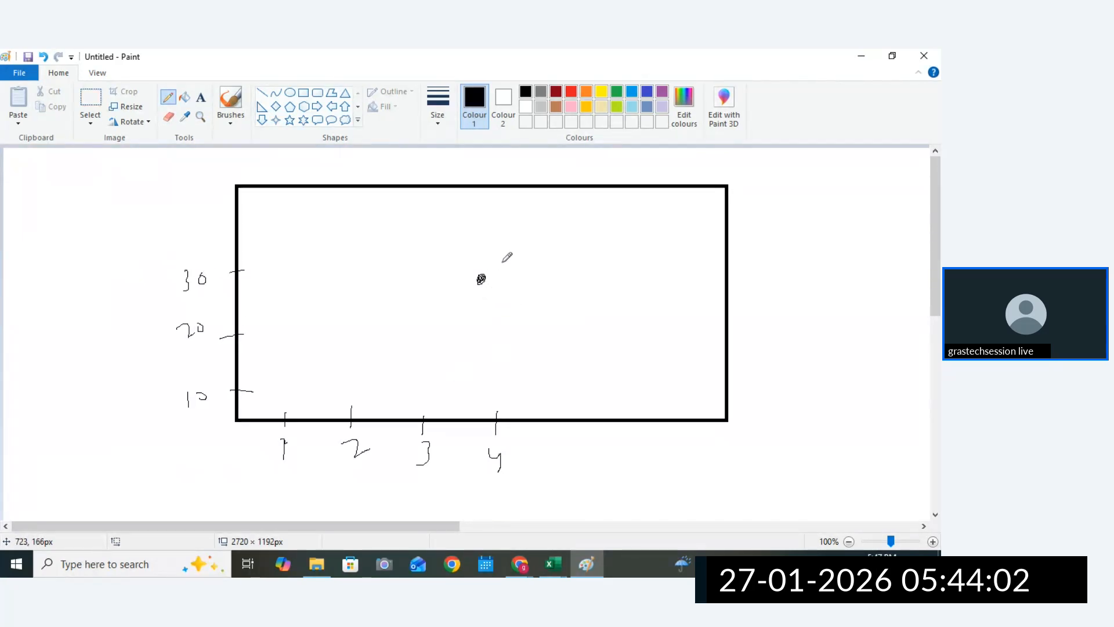
Label the point (x, y) with 4, 30 beneath it, and connect it by lines to the 4 and 30 ticks.
mouse_move(504, 261)
left_mouse_down()
mouse_move(499, 293)
mouse_move(525, 272)
mouse_move(535, 284)
mouse_move(560, 269)
mouse_move(561, 290)
left_mouse_up()
left_click_drag(583, 252, 594, 279)
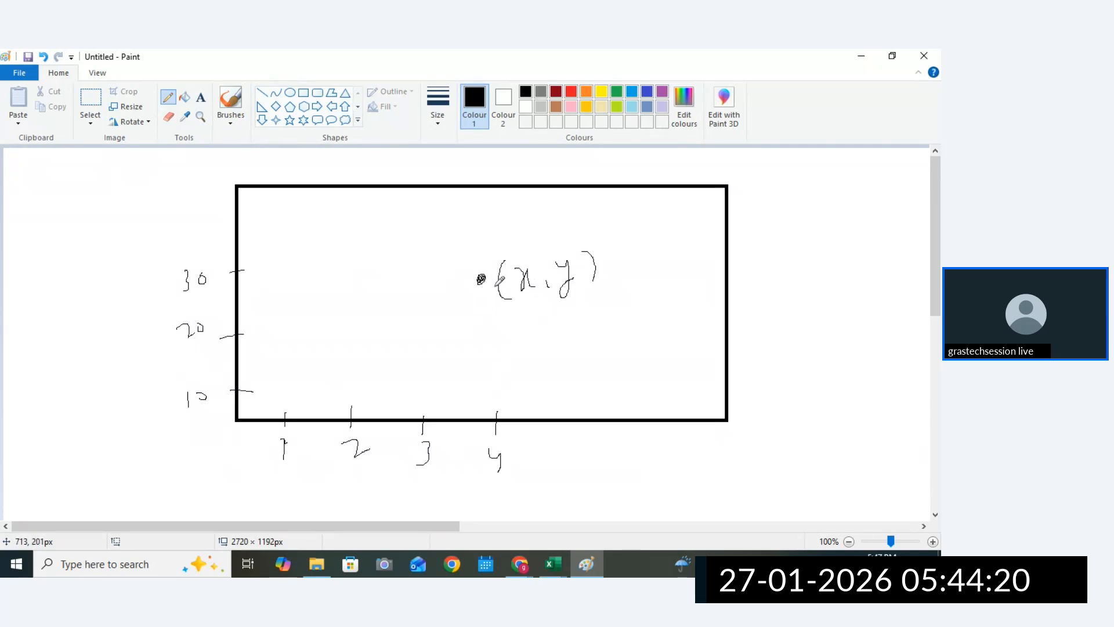
left_click_drag(482, 279, 495, 435)
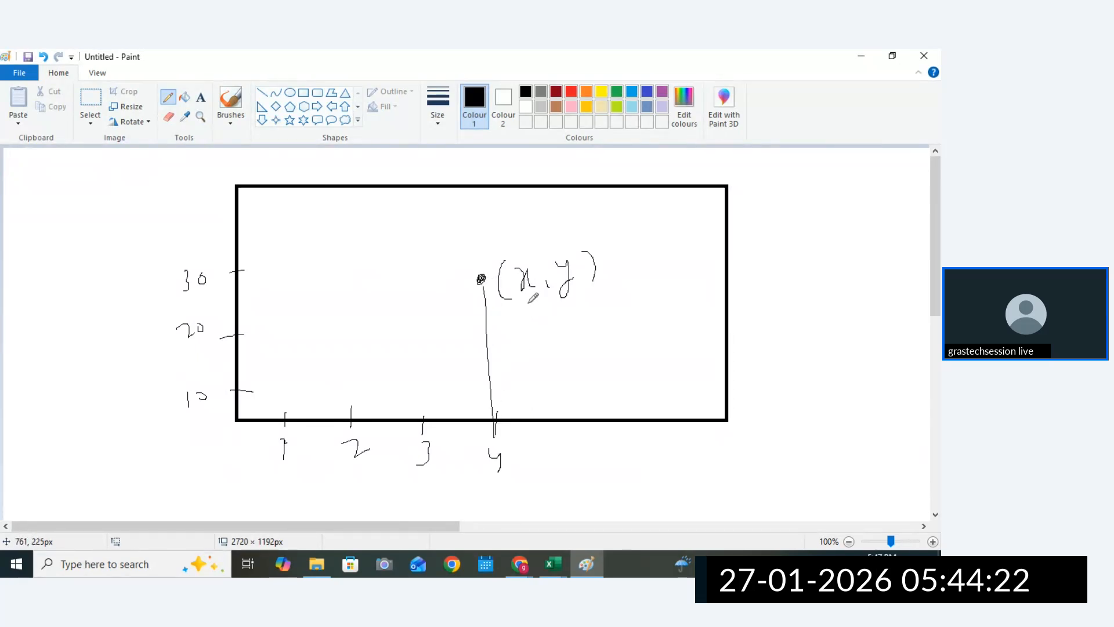
mouse_move(529, 303)
left_mouse_down()
mouse_move(534, 324)
mouse_move(553, 334)
mouse_move(575, 320)
mouse_move(572, 332)
left_mouse_up()
left_click_drag(587, 311, 588, 316)
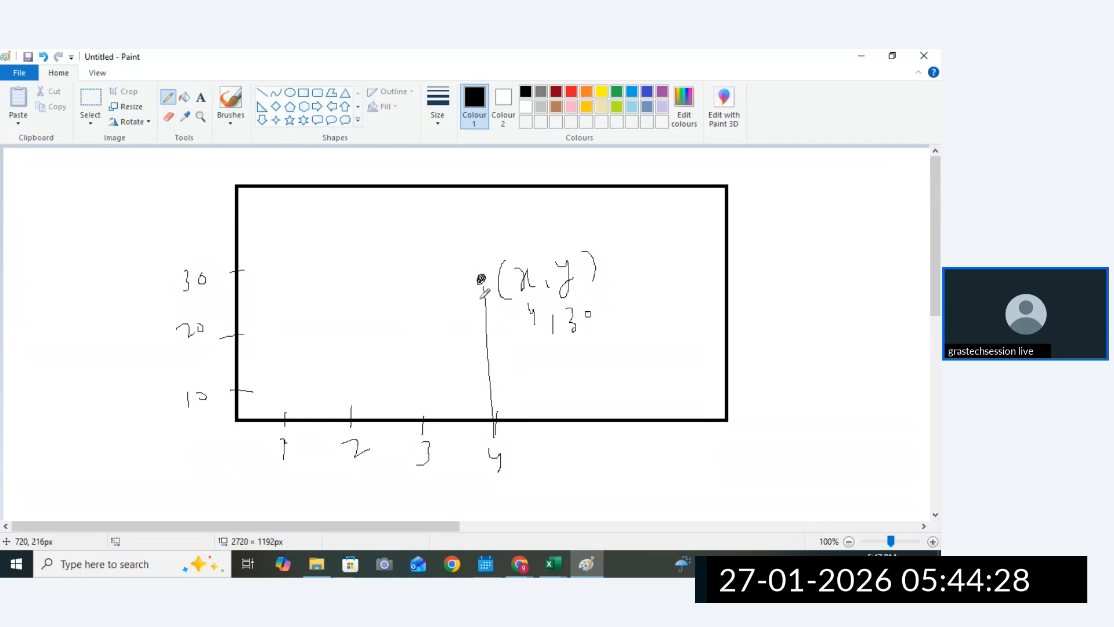
mouse_move(240, 269)
left_mouse_down()
mouse_move(475, 276)
mouse_move(467, 280)
mouse_move(491, 270)
mouse_move(471, 277)
left_mouse_up()
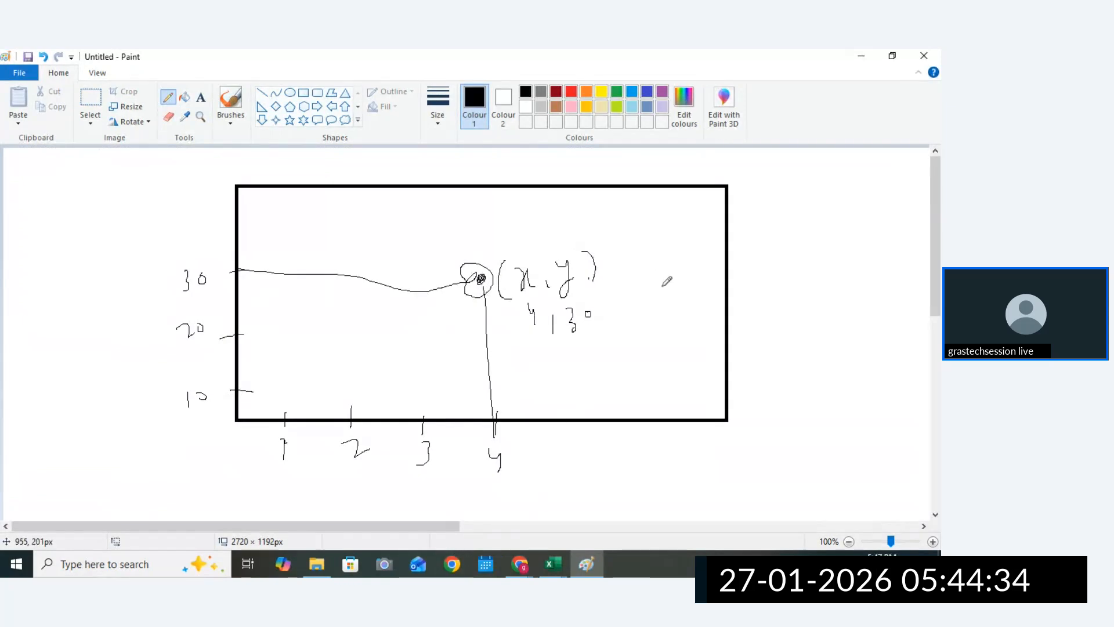
Handwrite Row, Co beside the rectangle, circle the 30, and retrace the lines from 30 and 4 to the point.
left_click_drag(766, 215, 818, 210)
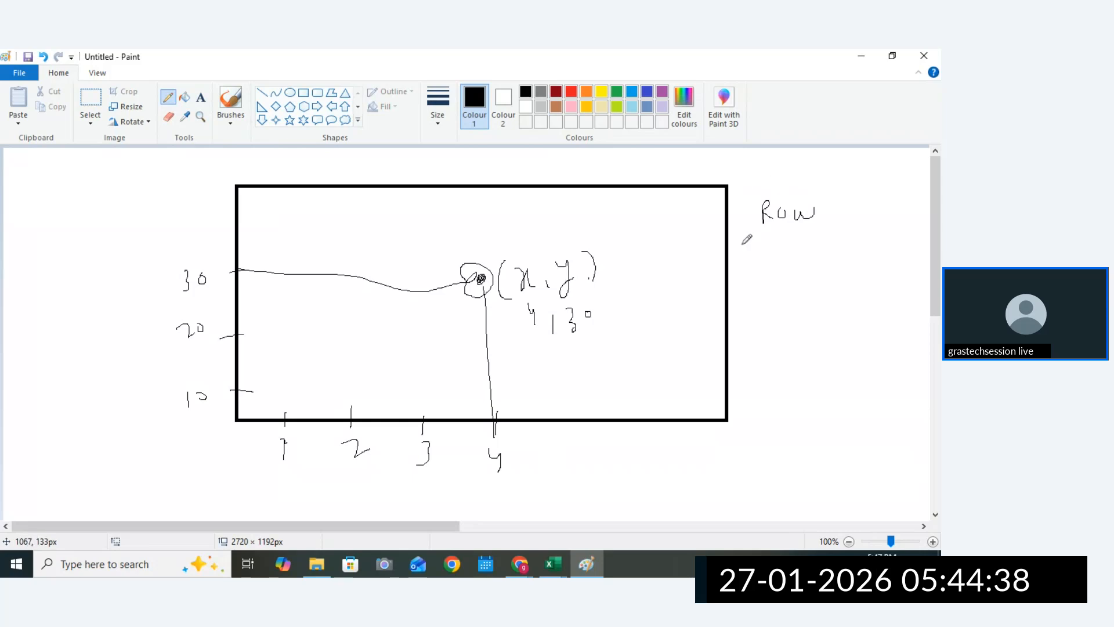
mouse_move(192, 261)
left_mouse_down()
mouse_move(166, 266)
mouse_move(223, 272)
mouse_move(184, 241)
left_mouse_up()
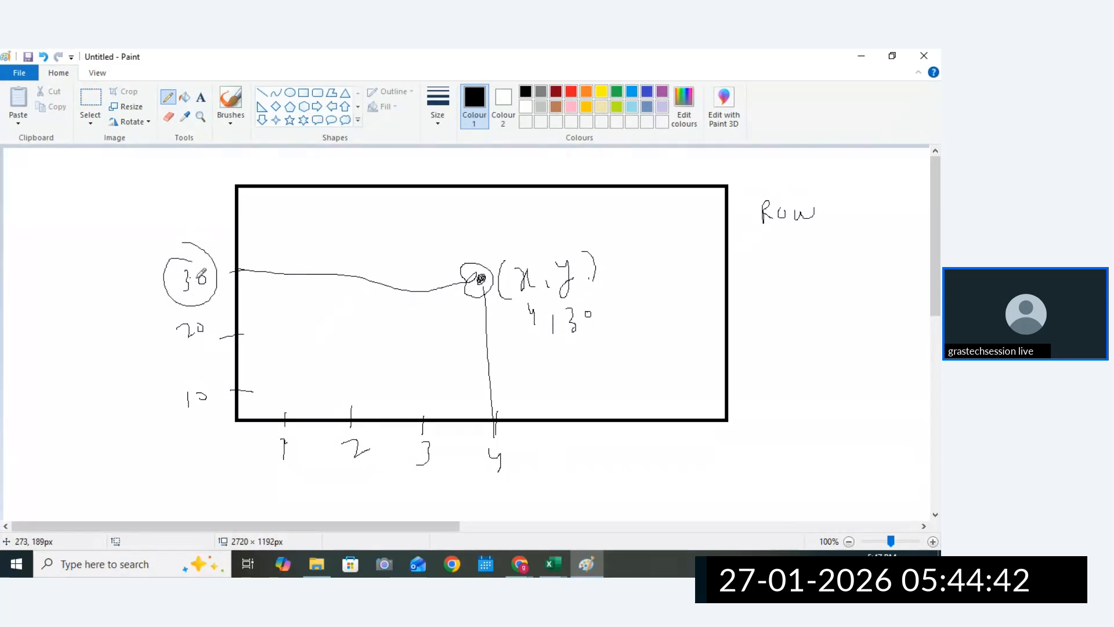
left_click_drag(200, 280, 470, 281)
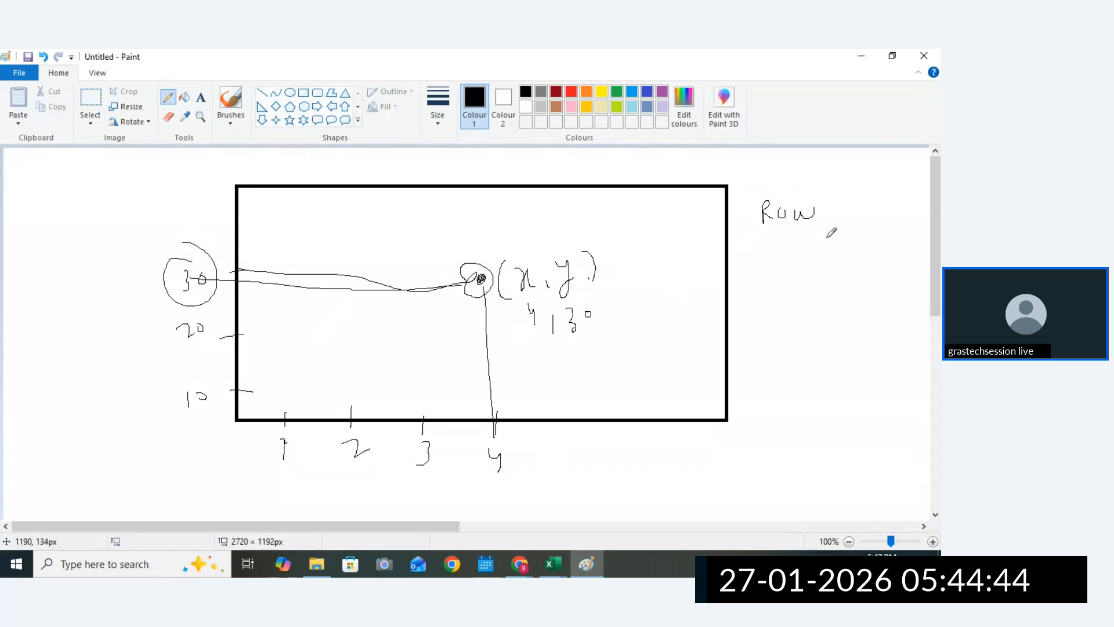
mouse_move(846, 198)
left_mouse_down()
mouse_move(851, 218)
mouse_move(861, 217)
left_mouse_up()
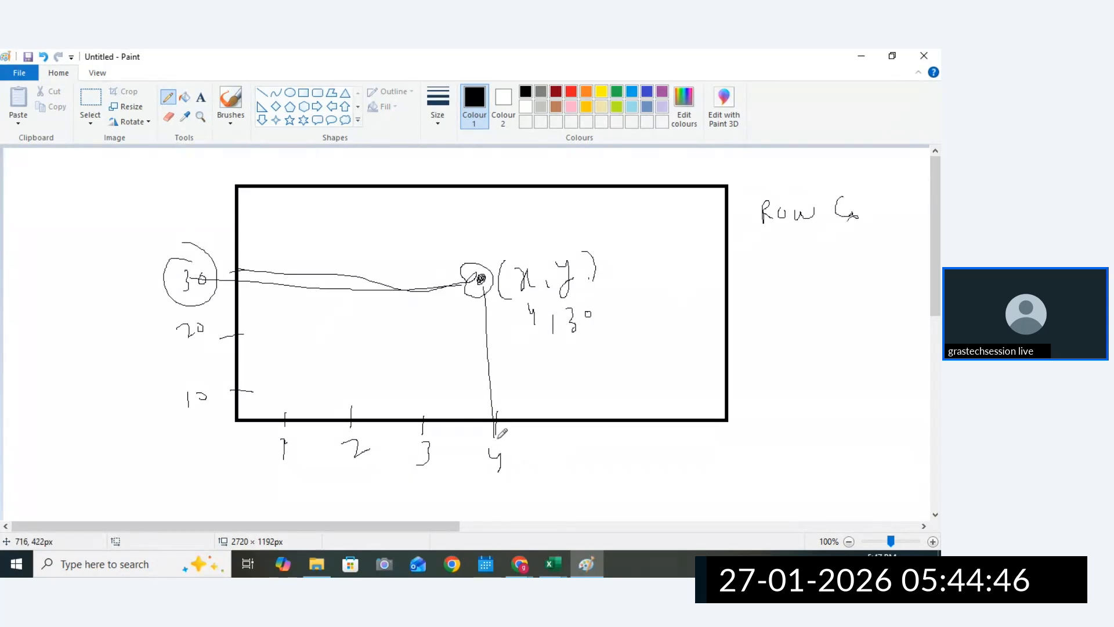
left_click_drag(497, 436, 485, 318)
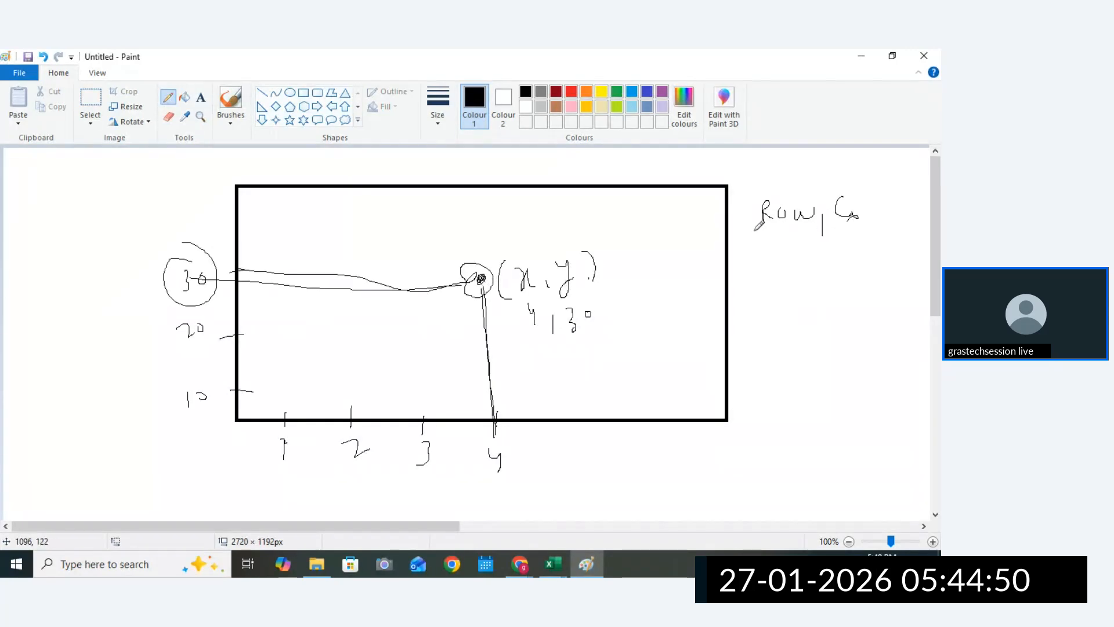
Handwrite an abbreviated array argument before Row, Co, and draw short vertical marks under Row and Co.
left_click_drag(735, 200, 759, 268)
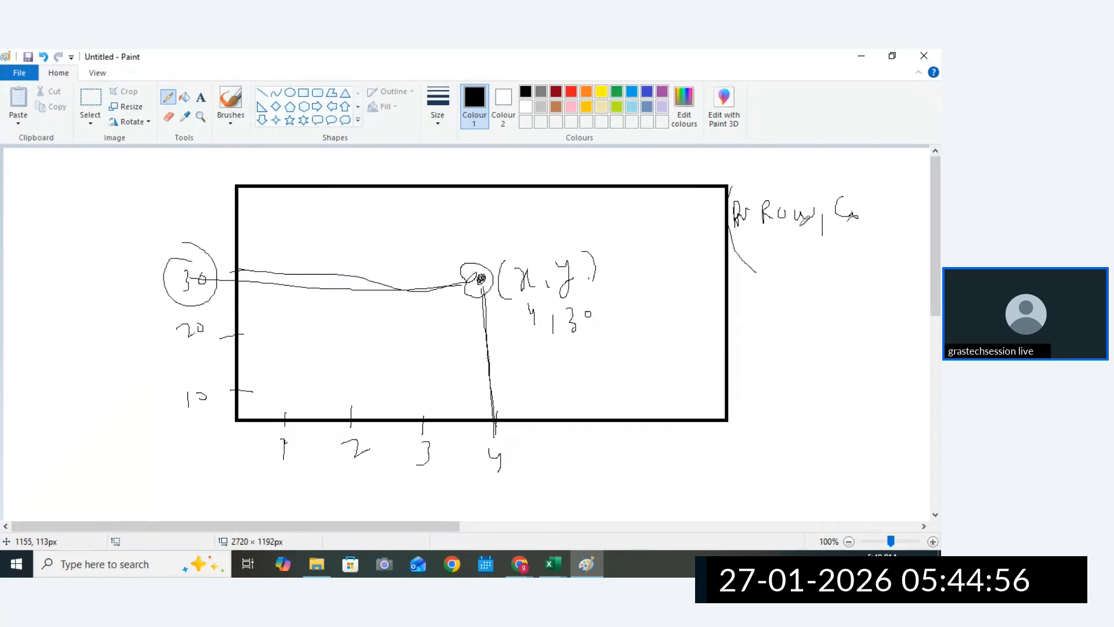
left_click_drag(797, 227, 797, 254)
left_click_drag(852, 224, 851, 246)
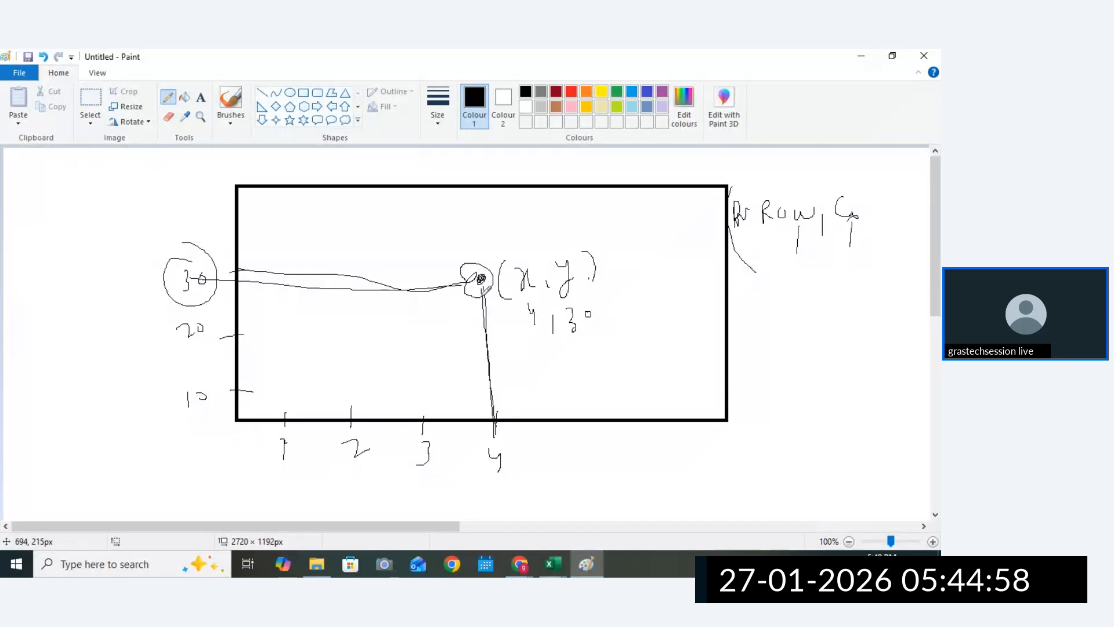
Underline the handwritten Row, Co arguments and draw three separate vertical strokes across the upper and middle parts of the rectangle.
left_click_drag(741, 258, 877, 248)
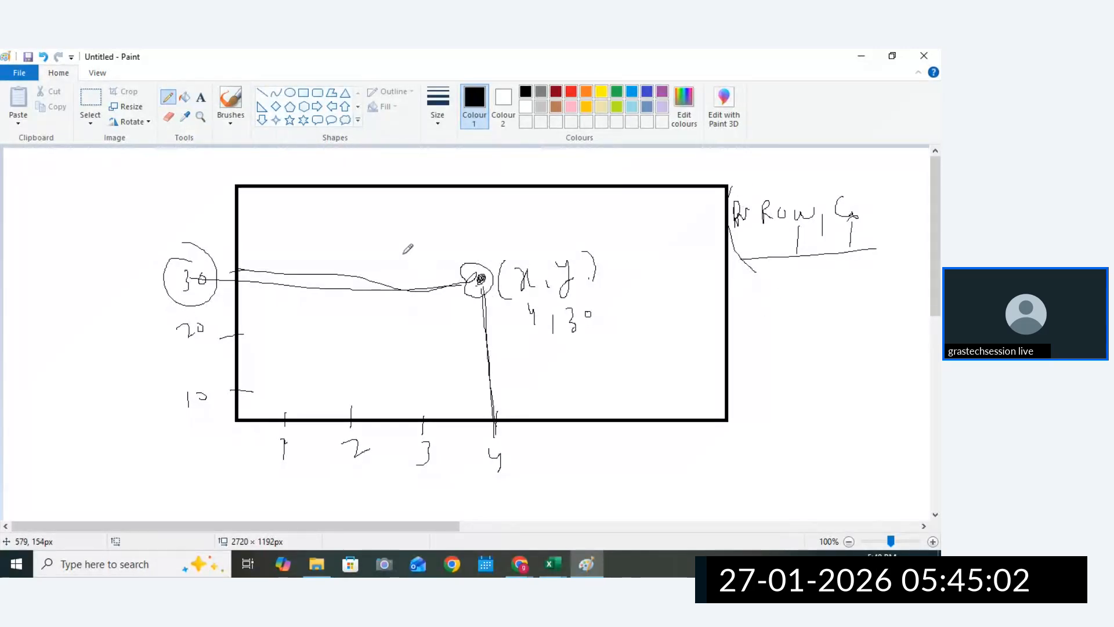
left_click_drag(478, 181, 476, 230)
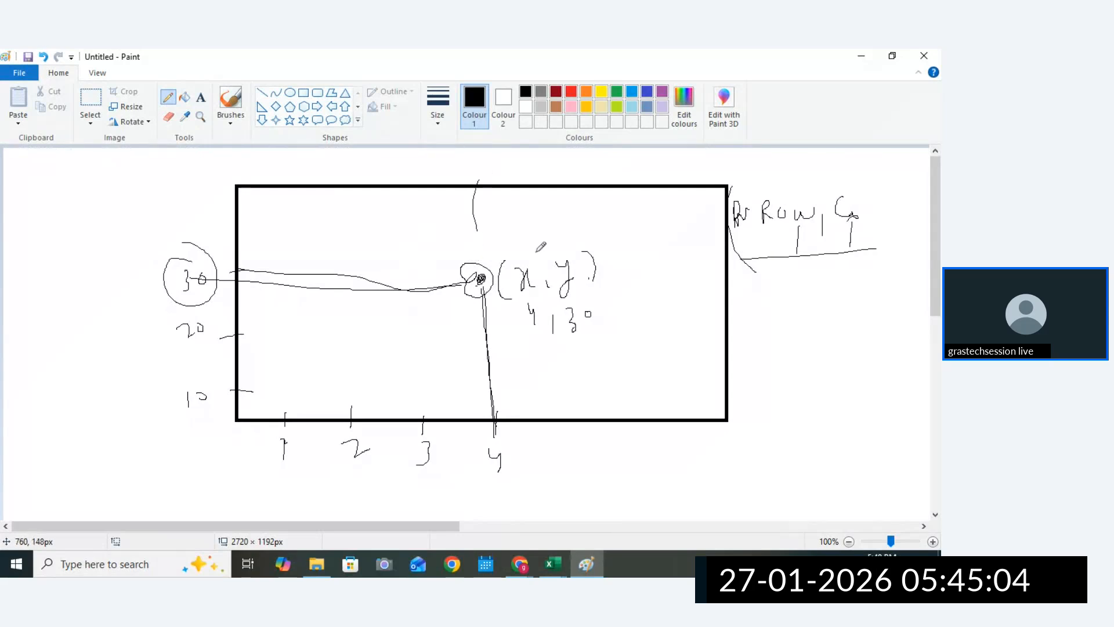
left_click_drag(346, 225, 352, 325)
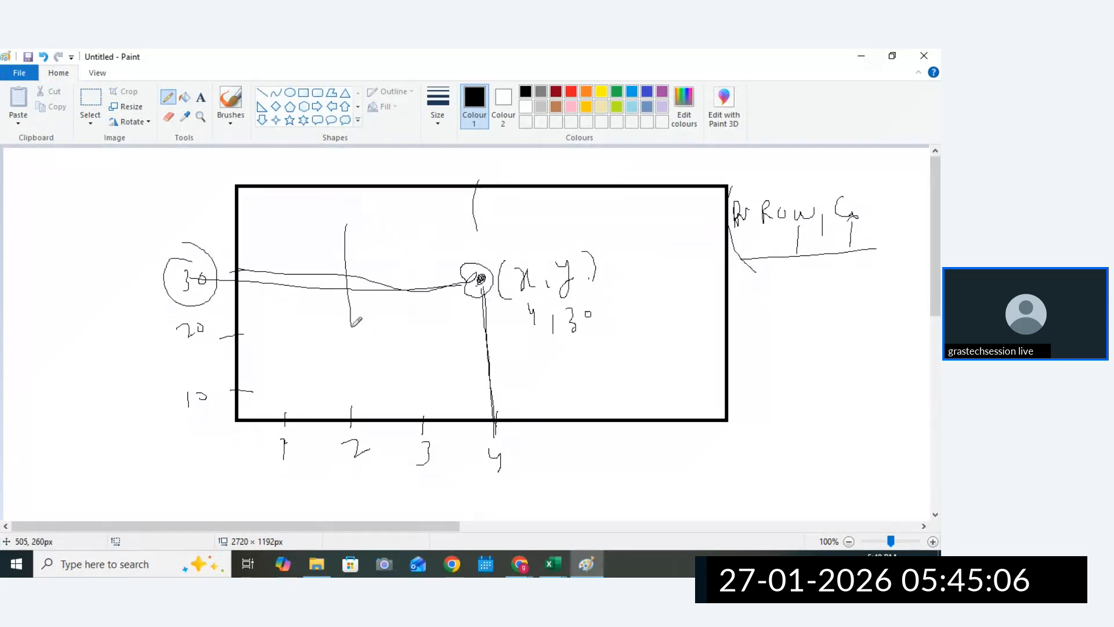
left_click_drag(641, 250, 636, 326)
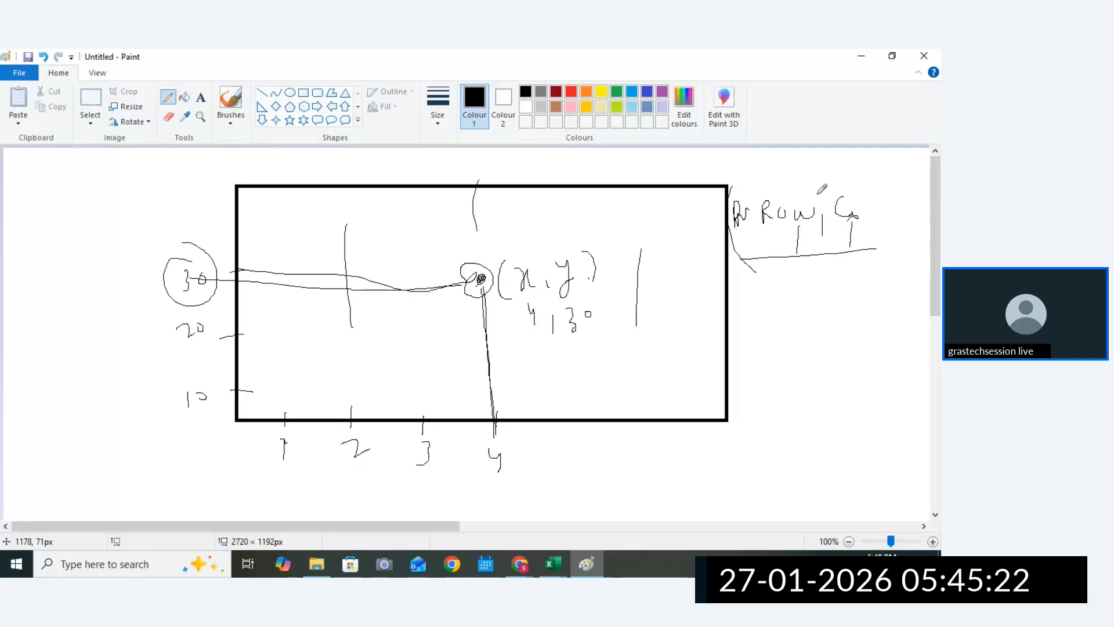
Circle each of the handwritten array, Row and Co arguments beside the rectangle.
mouse_move(766, 177)
left_mouse_down()
mouse_move(763, 210)
mouse_move(827, 221)
mouse_move(801, 171)
mouse_move(765, 176)
left_mouse_up()
mouse_move(843, 174)
left_mouse_down()
mouse_move(833, 221)
mouse_move(869, 193)
left_mouse_up()
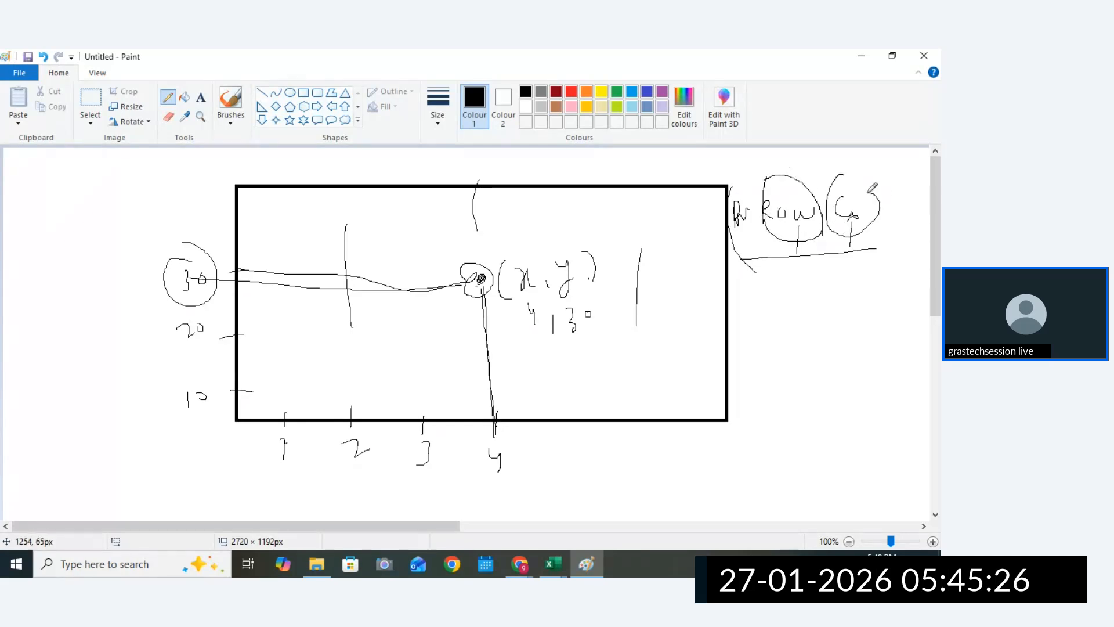
mouse_move(747, 186)
left_mouse_down()
mouse_move(730, 203)
mouse_move(751, 198)
left_mouse_up()
Switch to the Book1 workbook in Excel and trace the row and column that meet at the highlighted cell J37.
mouse_move(553, 564)
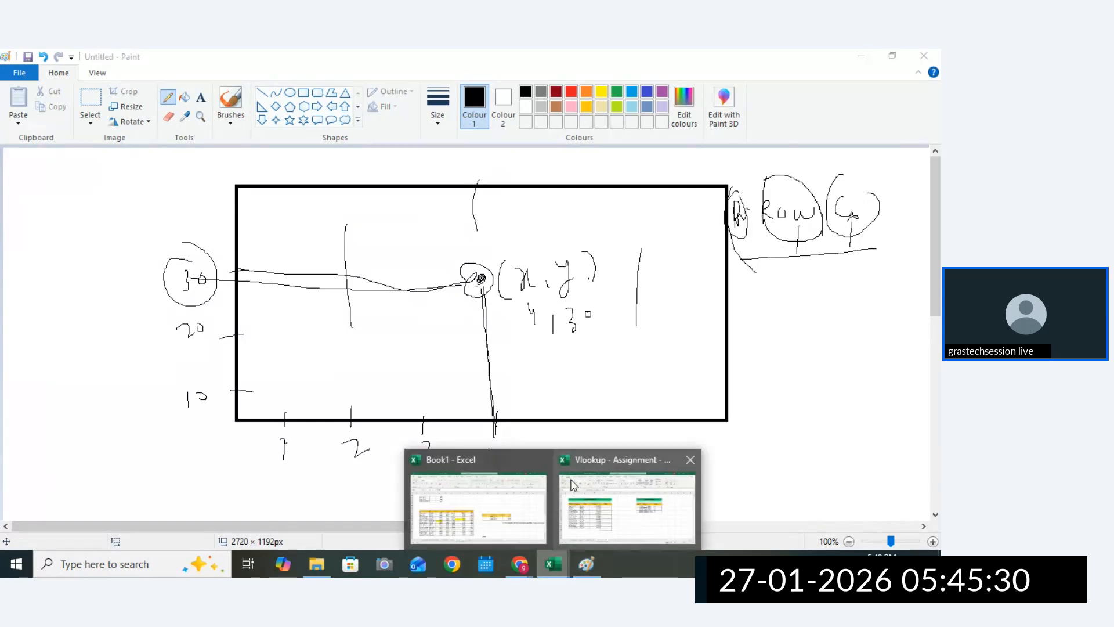
left_click(566, 504)
left_click(330, 316)
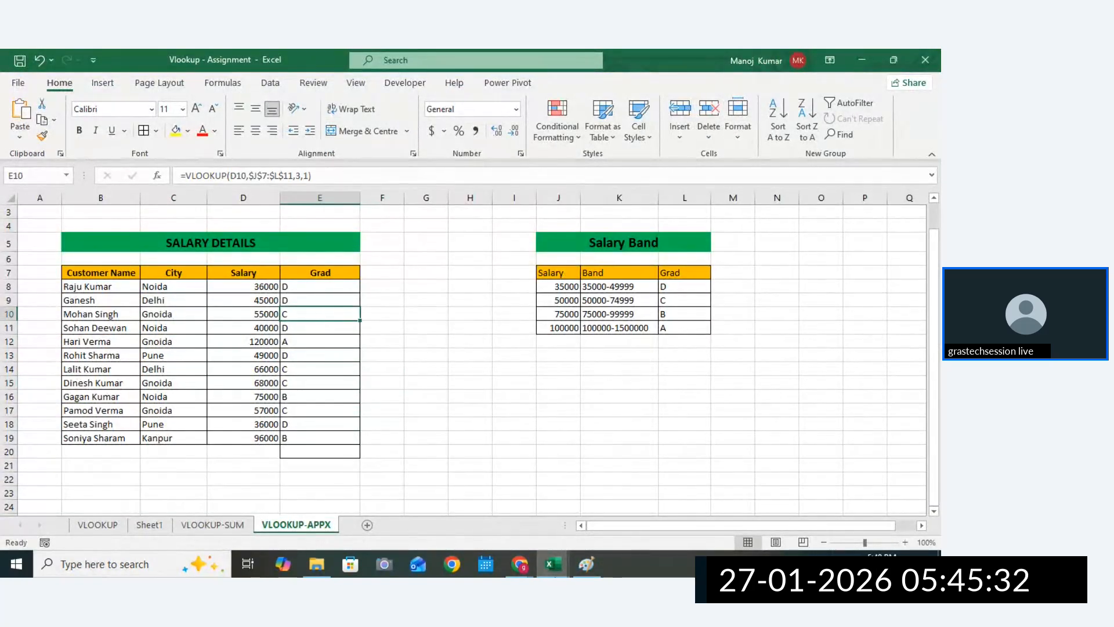
mouse_move(553, 564)
left_click(476, 505)
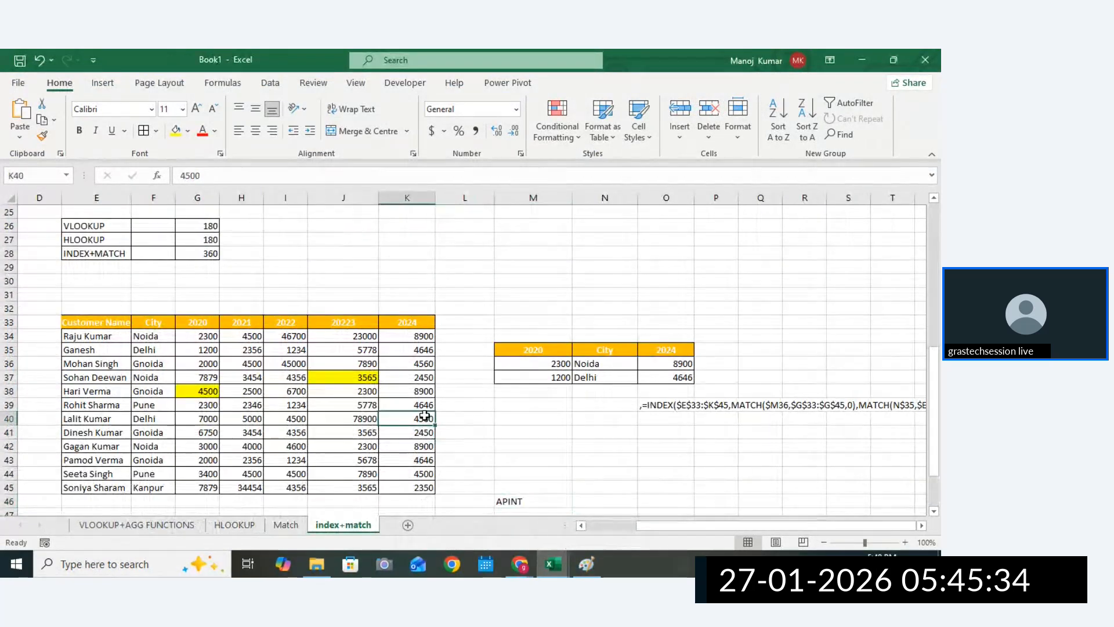
left_click(361, 376)
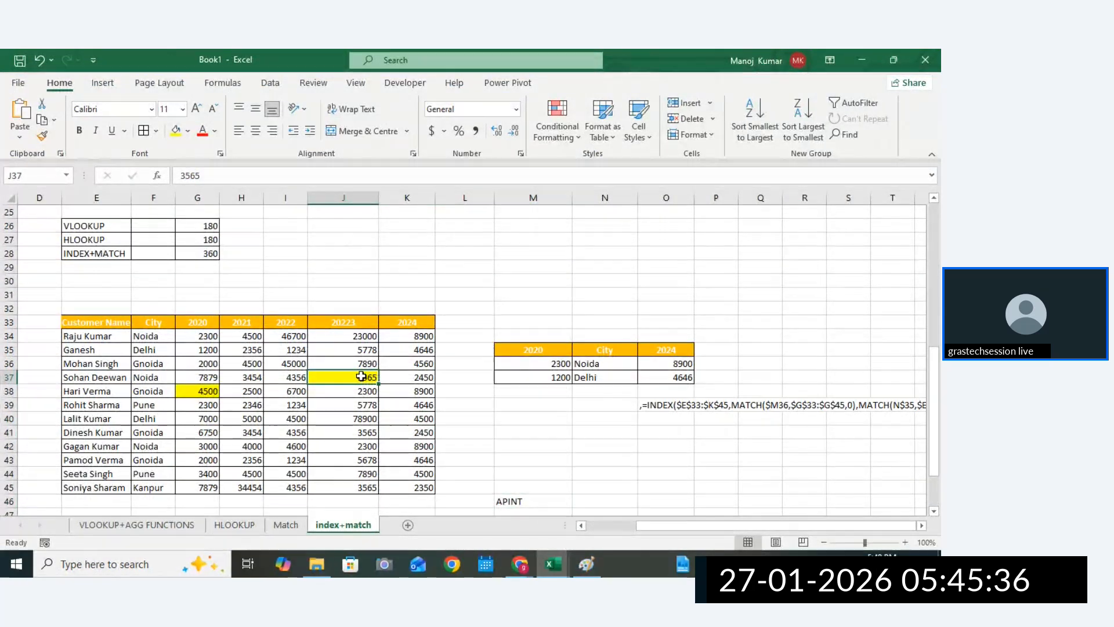
left_click_drag(360, 310, 353, 420)
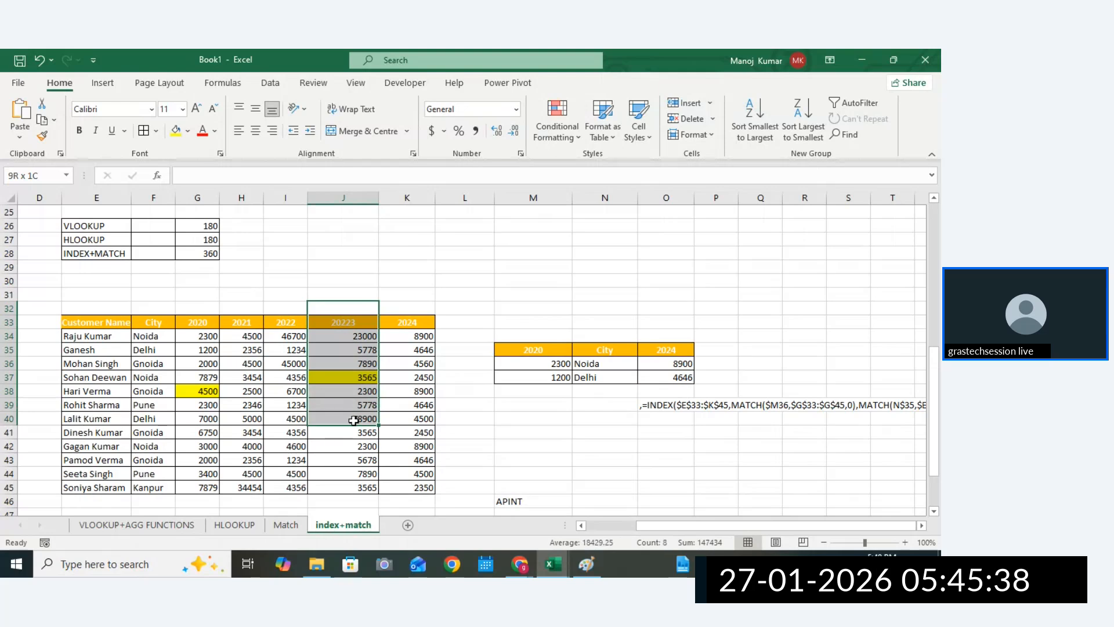
left_click_drag(41, 377, 367, 378)
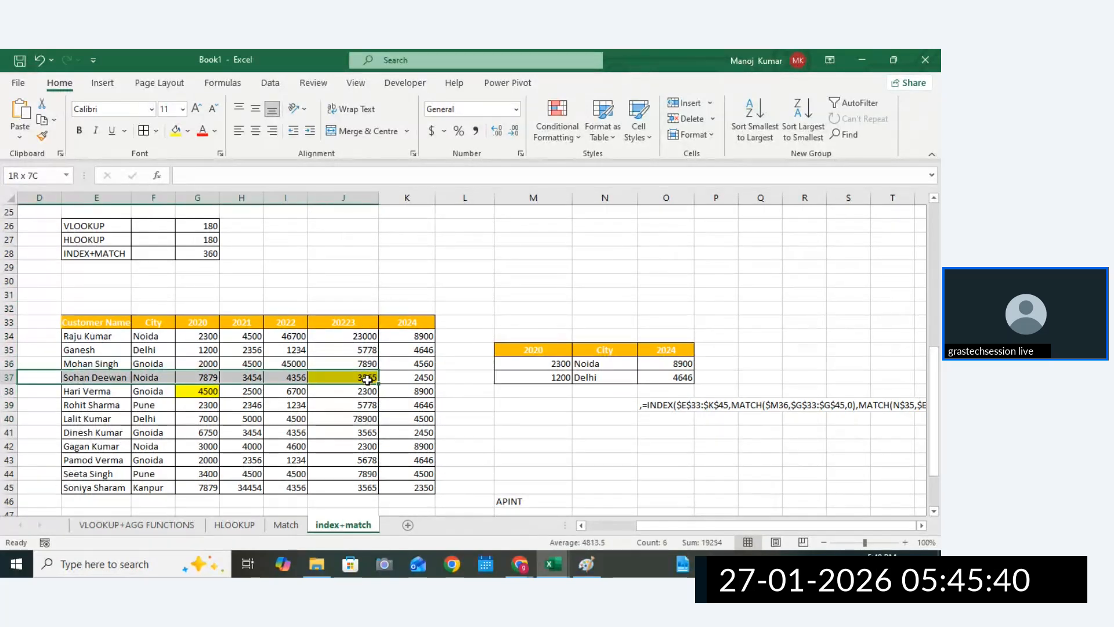
left_click_drag(348, 308, 359, 432)
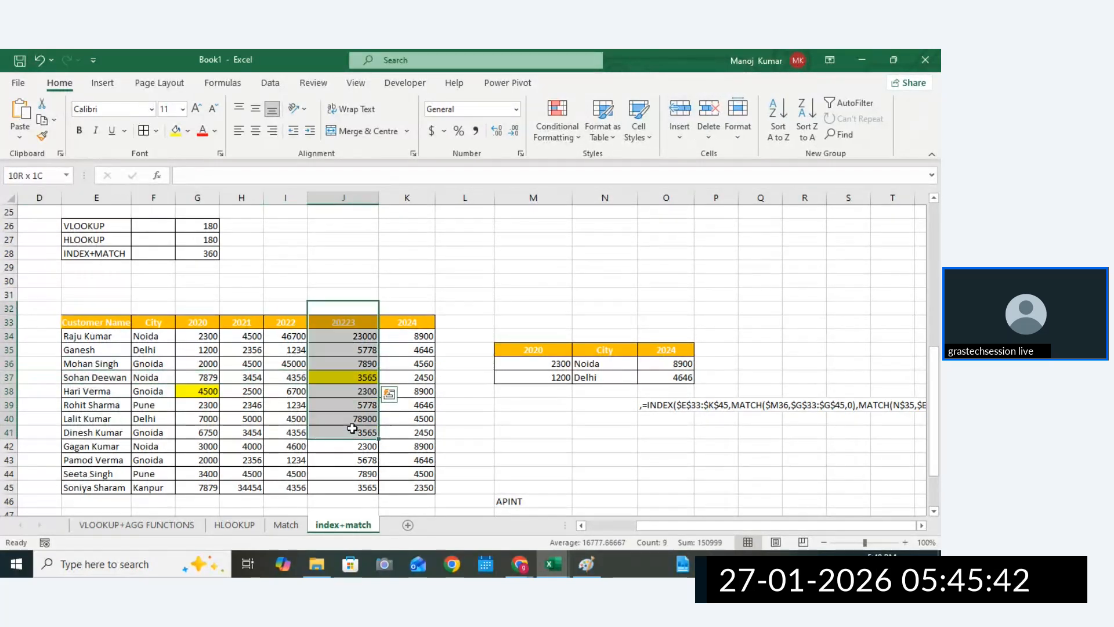
left_click(354, 378)
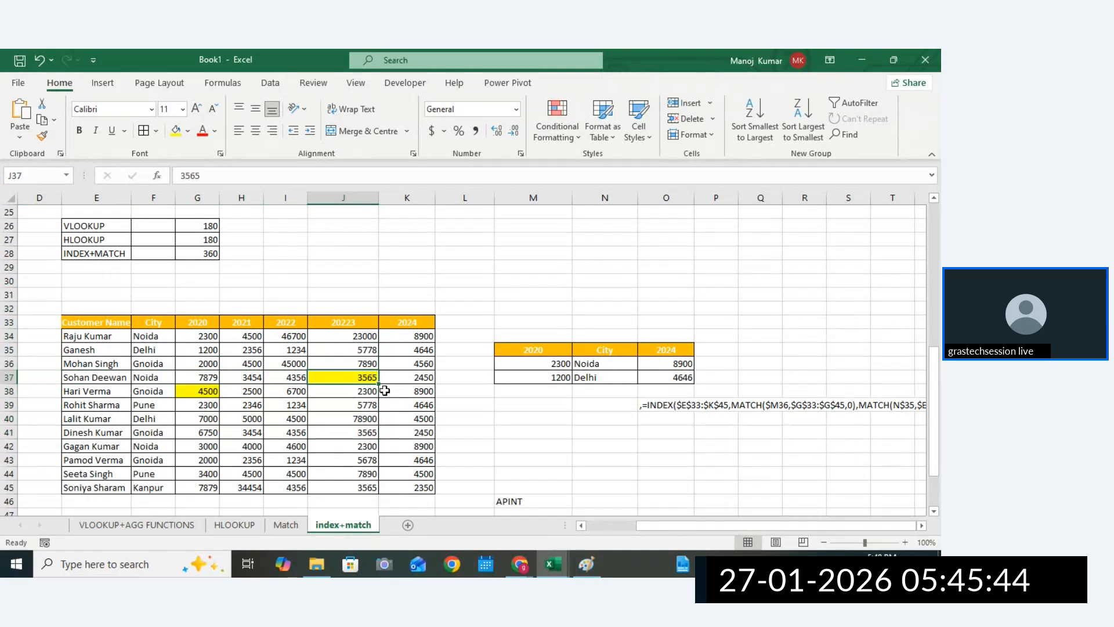
Replace the two MATCH functions in cell O37's INDEX formula with row number 3 and column number 7.
double_click(669, 382)
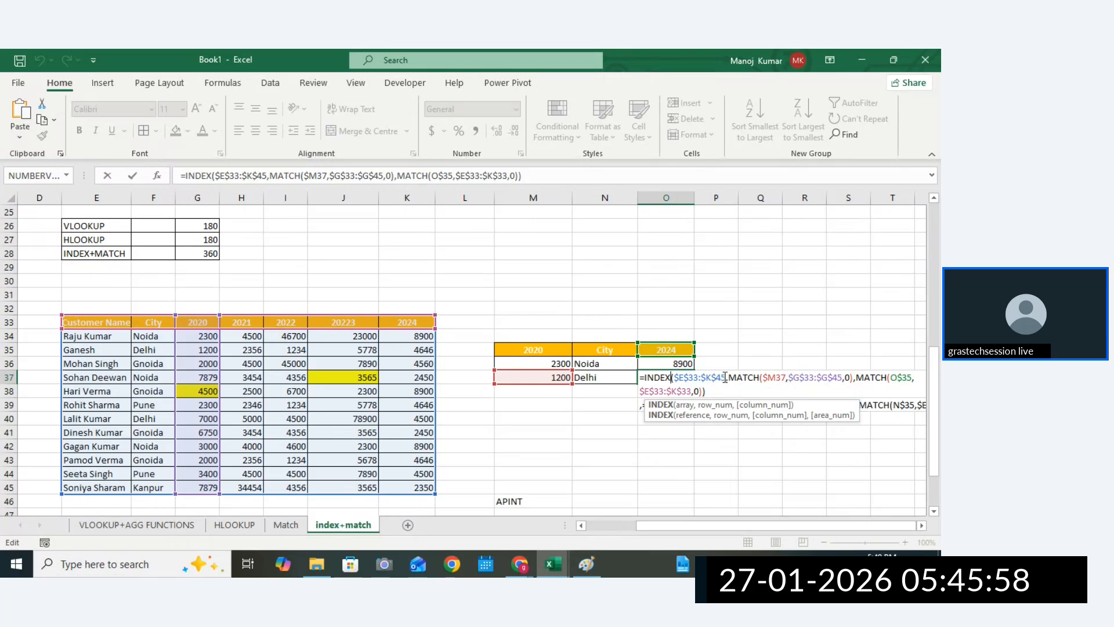
double_click(678, 378)
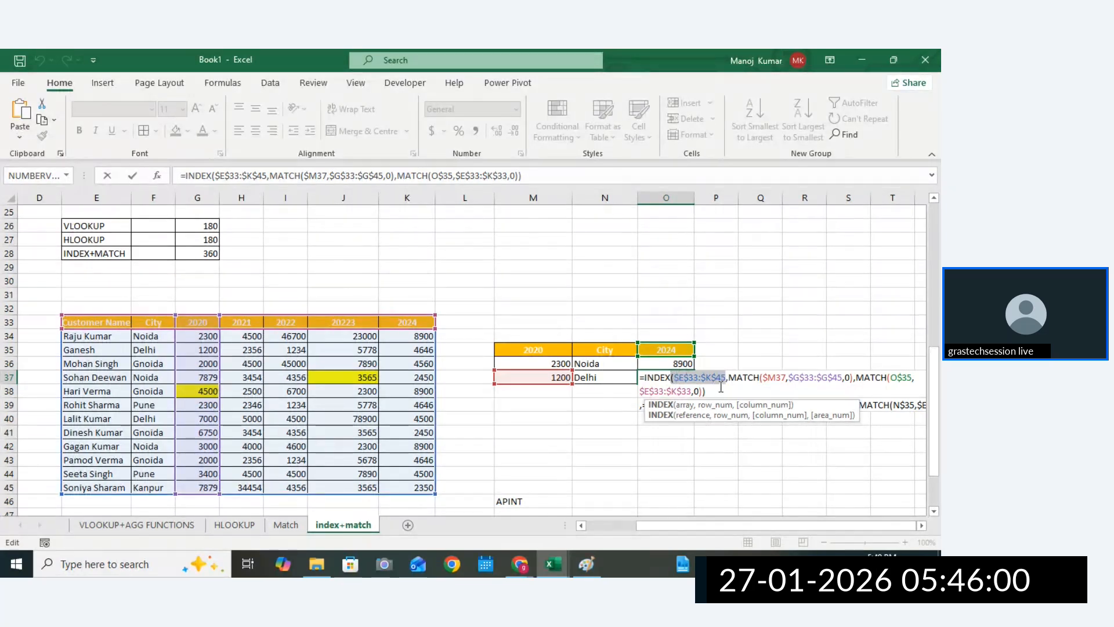
mouse_move(729, 378)
left_mouse_down()
mouse_move(856, 377)
mouse_move(826, 398)
mouse_move(713, 389)
left_mouse_up()
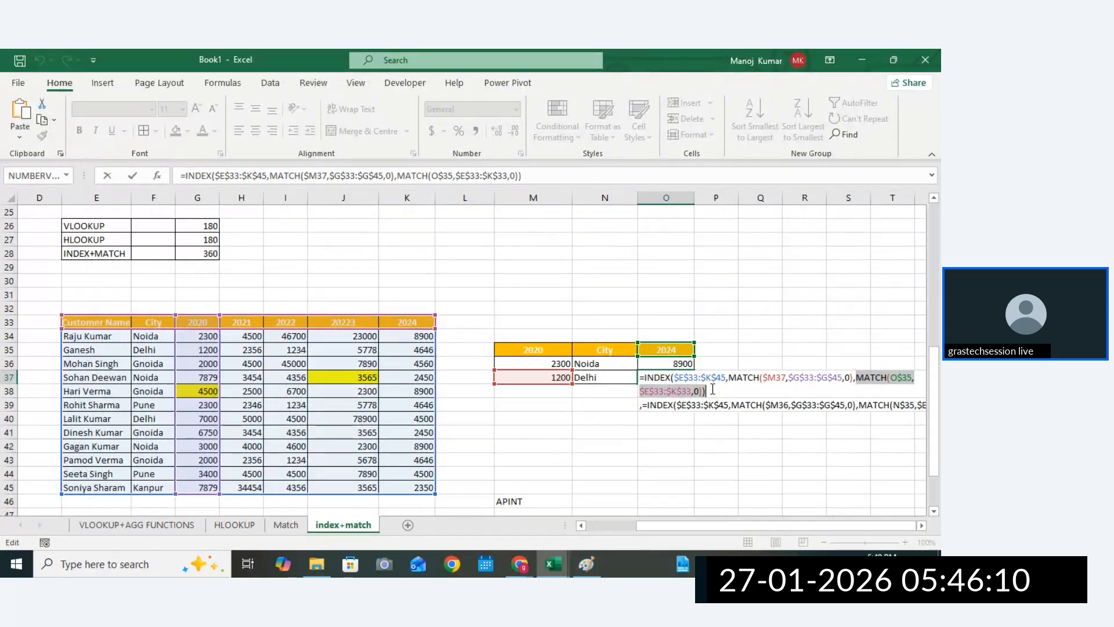
left_click_drag(854, 377, 731, 378)
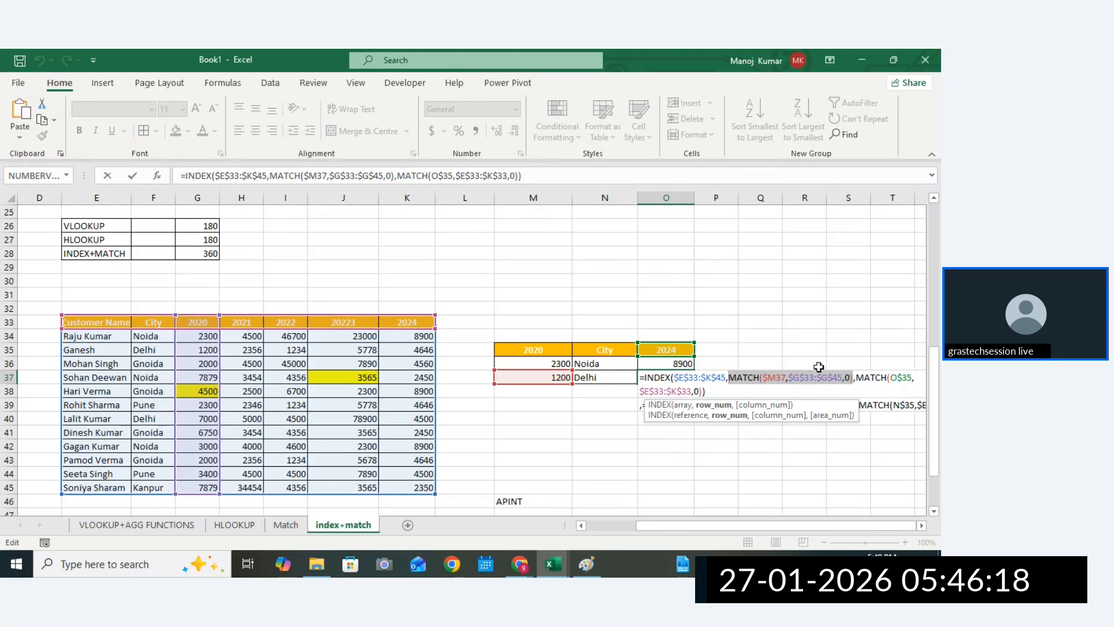
type("3")
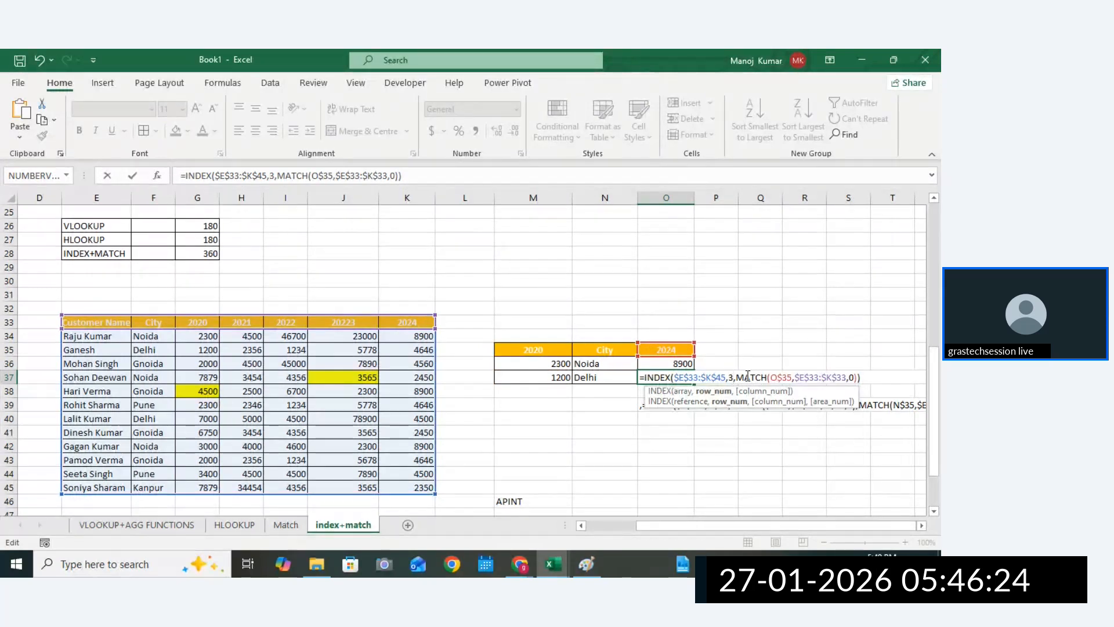
left_click_drag(736, 377, 858, 377)
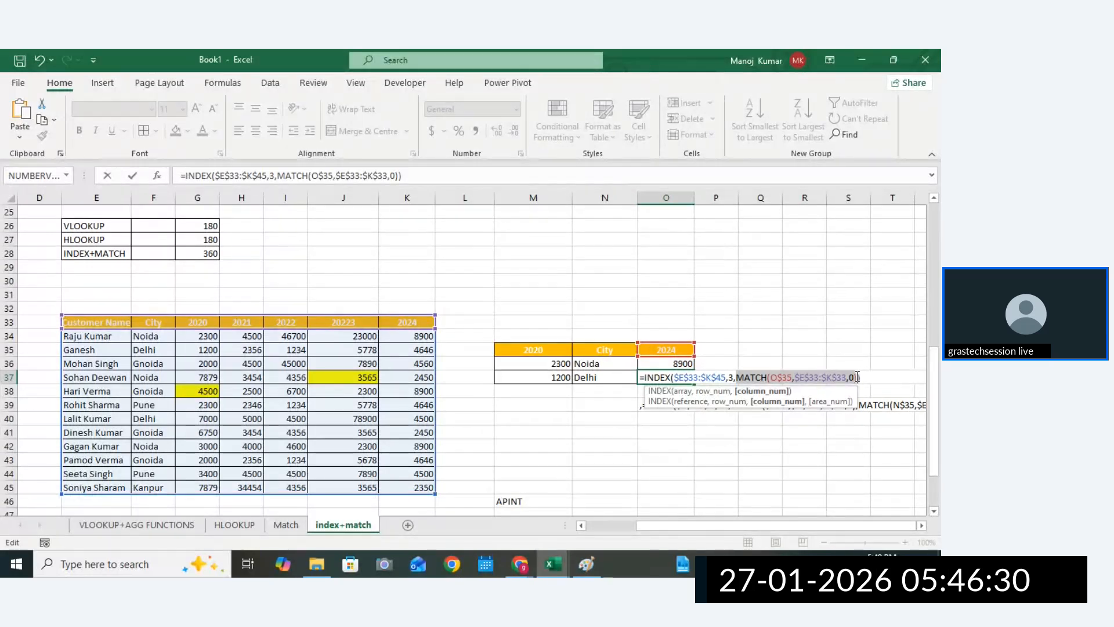
type("7")
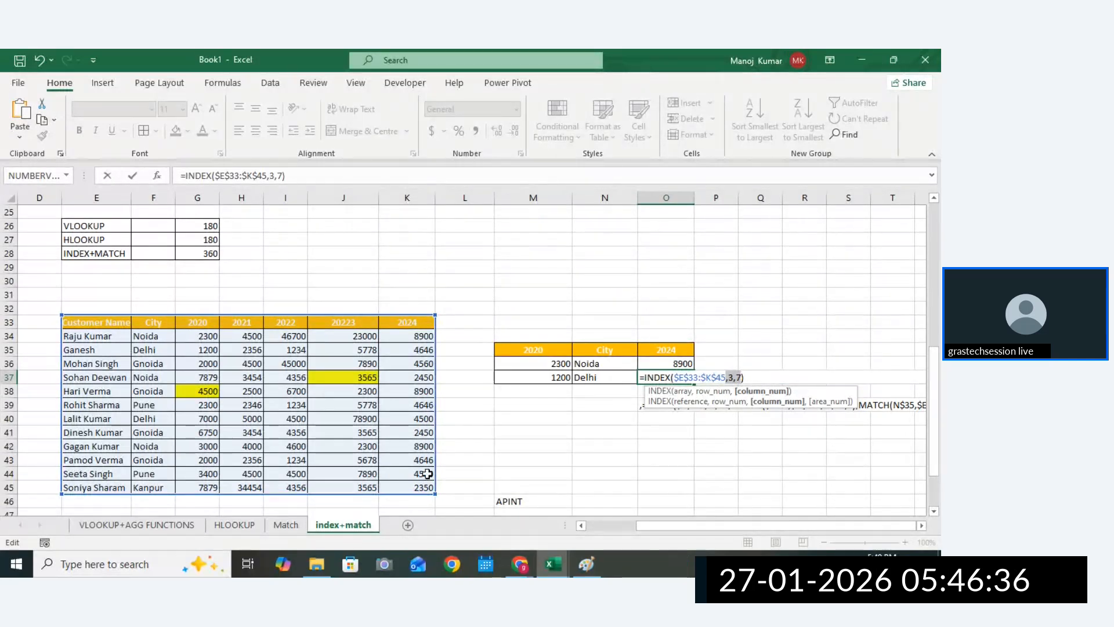
left_click_drag(724, 379, 674, 378)
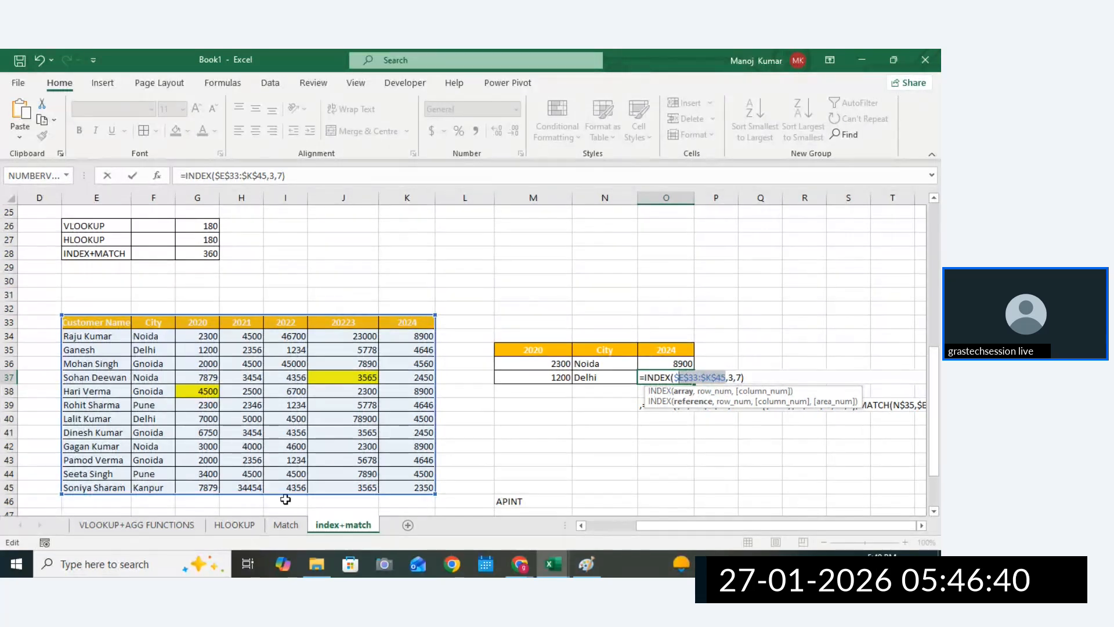
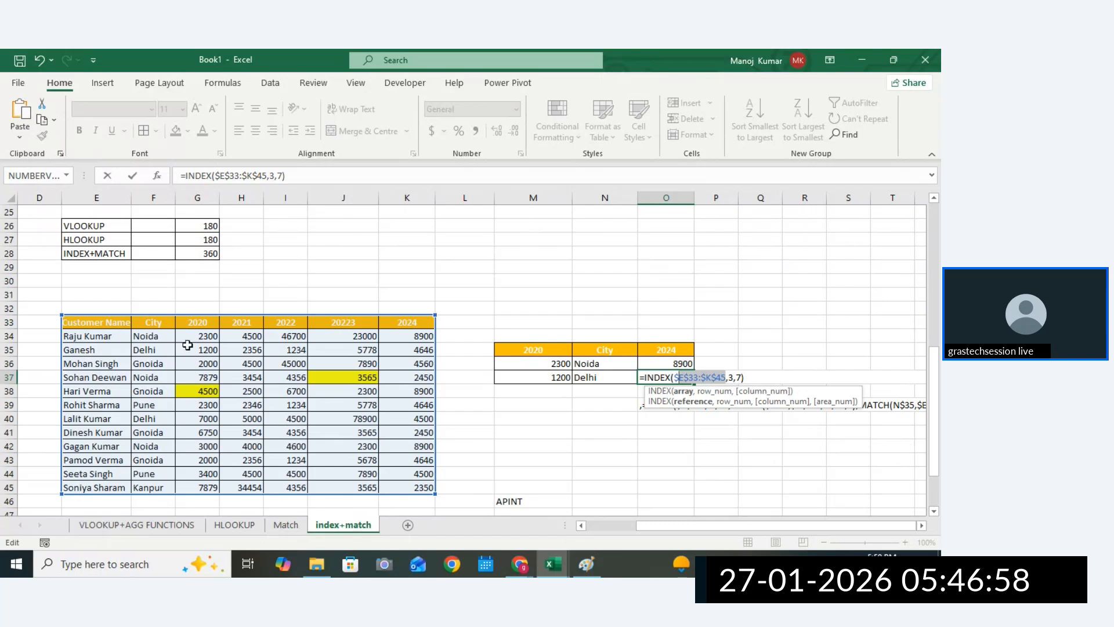
left_click(735, 376)
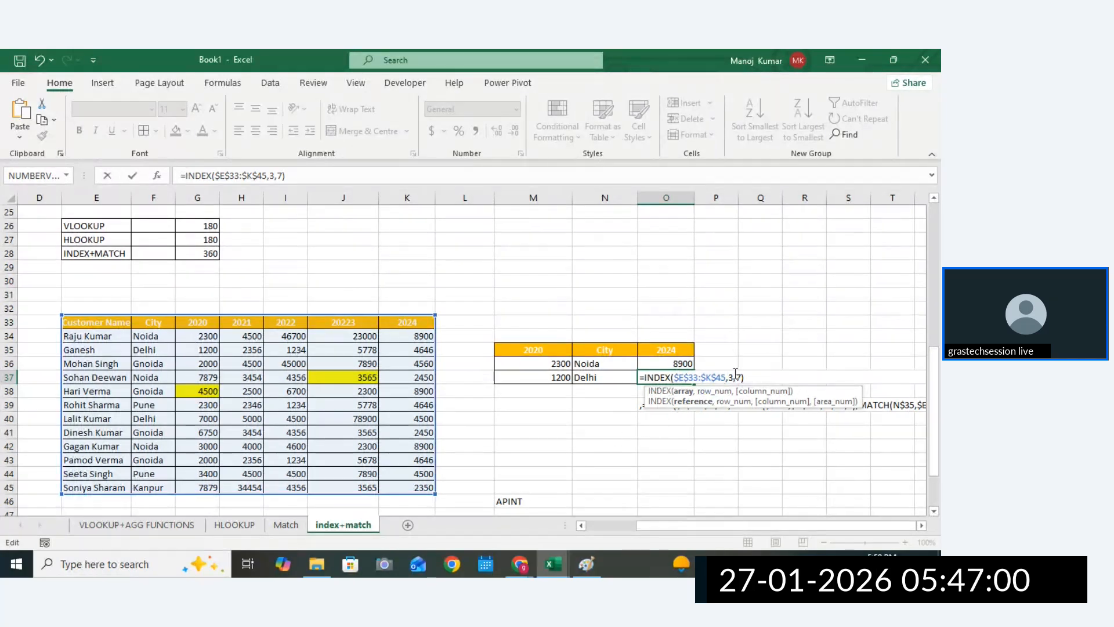
left_click_drag(733, 378, 741, 377)
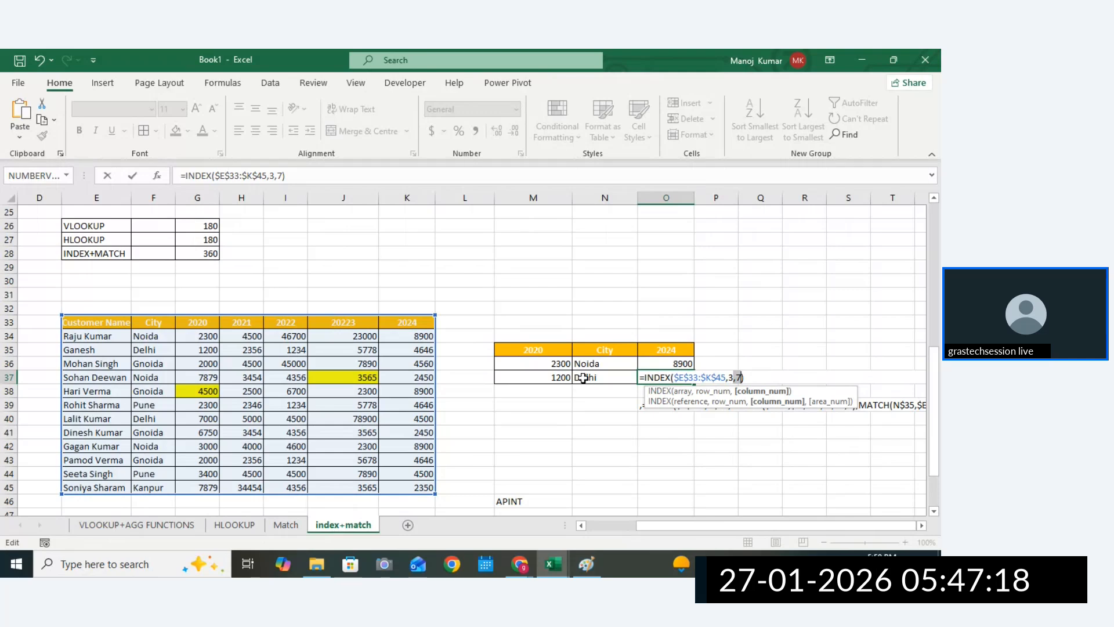
key("Return")
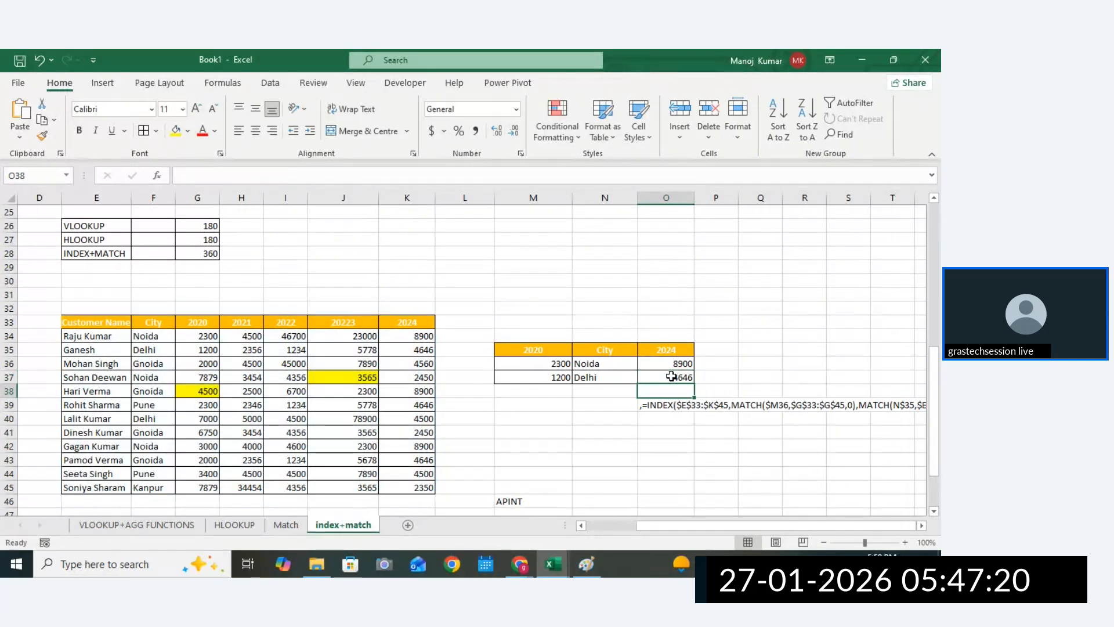
Examine the INDEX and MATCH formulas in cells N37, N36 and O36 without changing them.
left_click(670, 349)
left_click(598, 381)
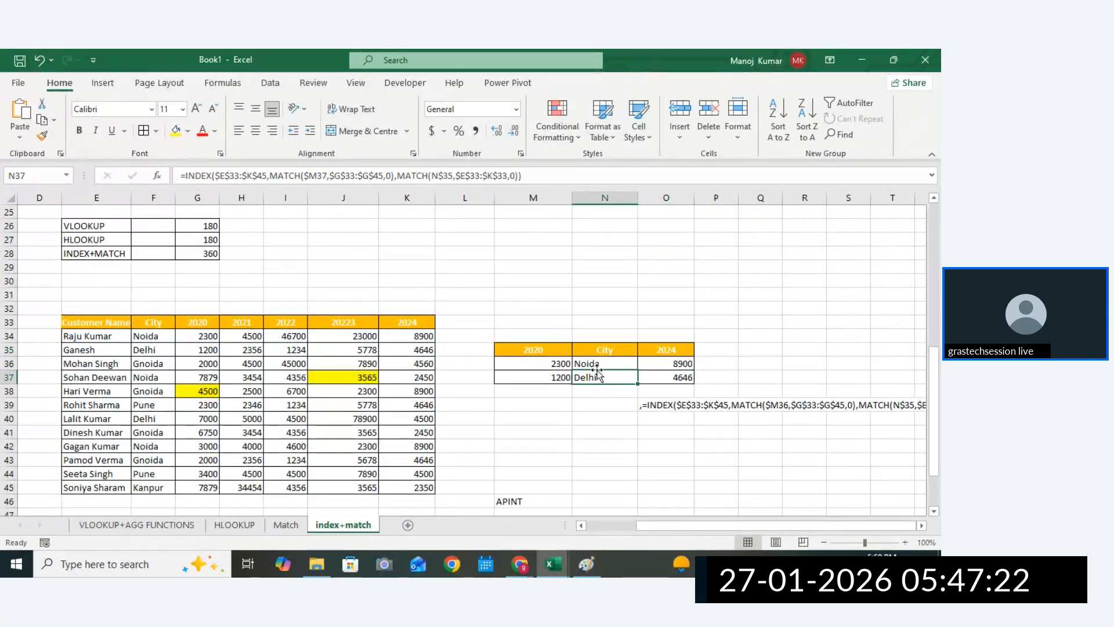
left_click(677, 349)
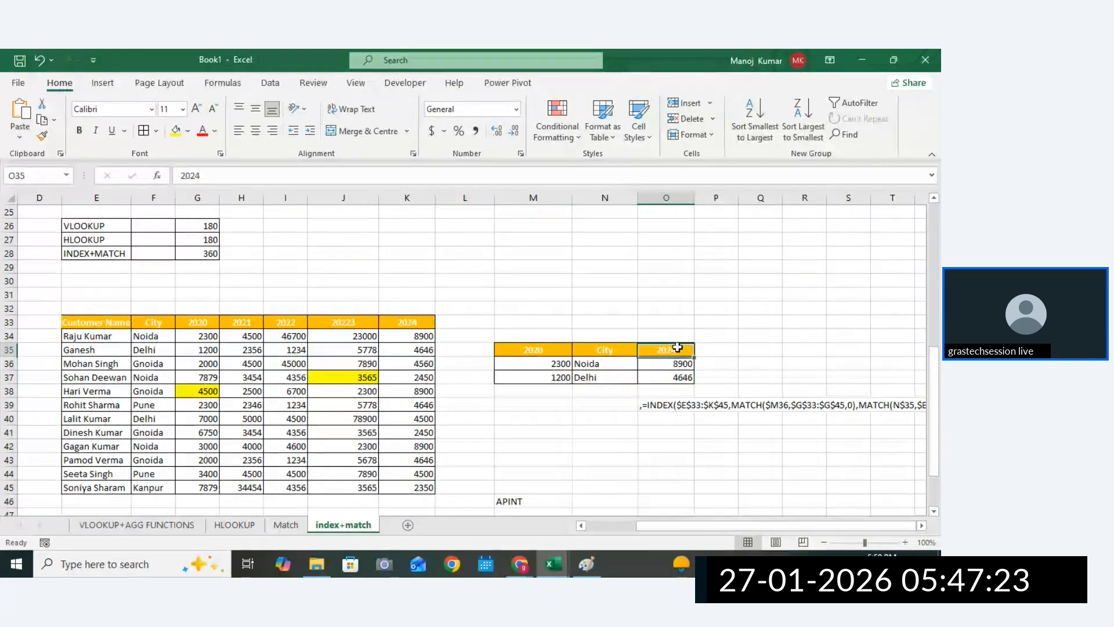
left_click(596, 362)
double_click(596, 362)
key("Return")
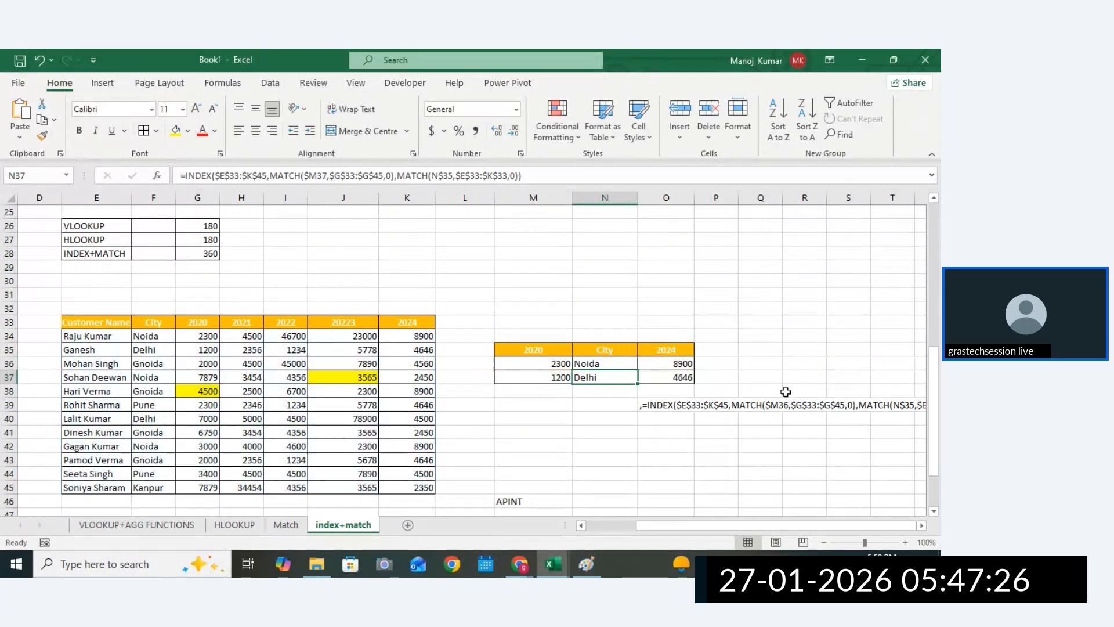
double_click(684, 371)
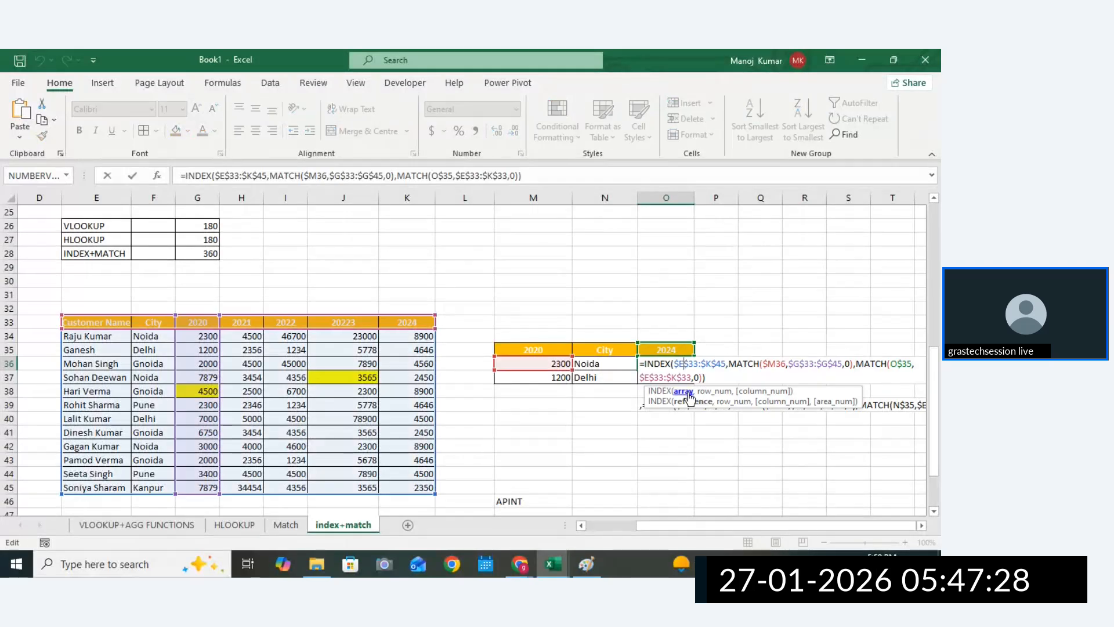
key("Return")
Open the formula in cell O37 and examine its row number and column number arguments.
double_click(687, 377)
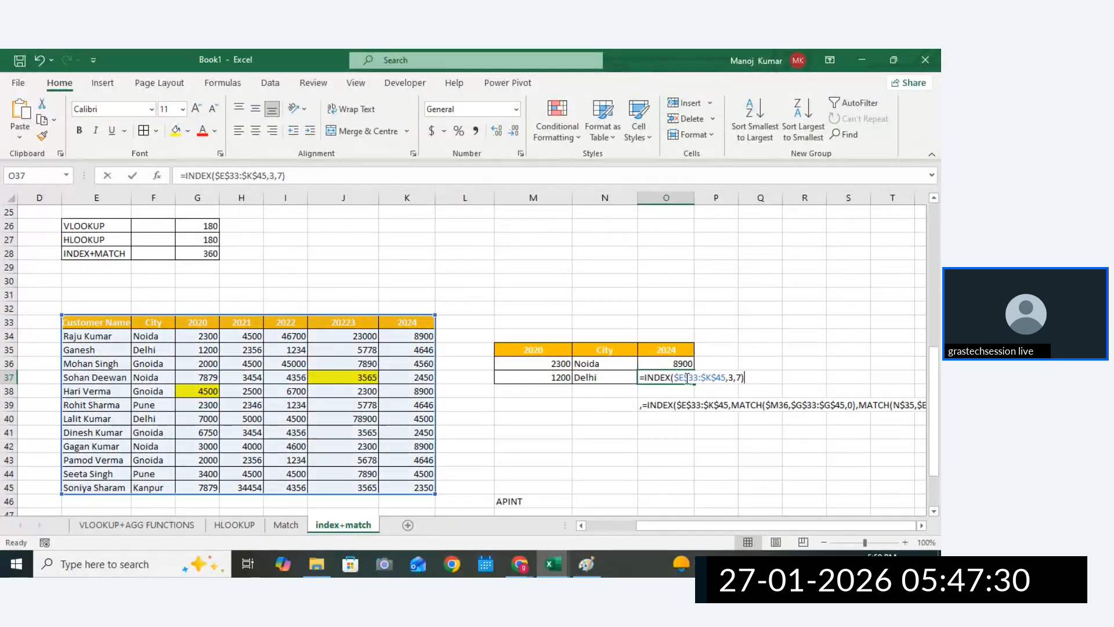
left_click(730, 378)
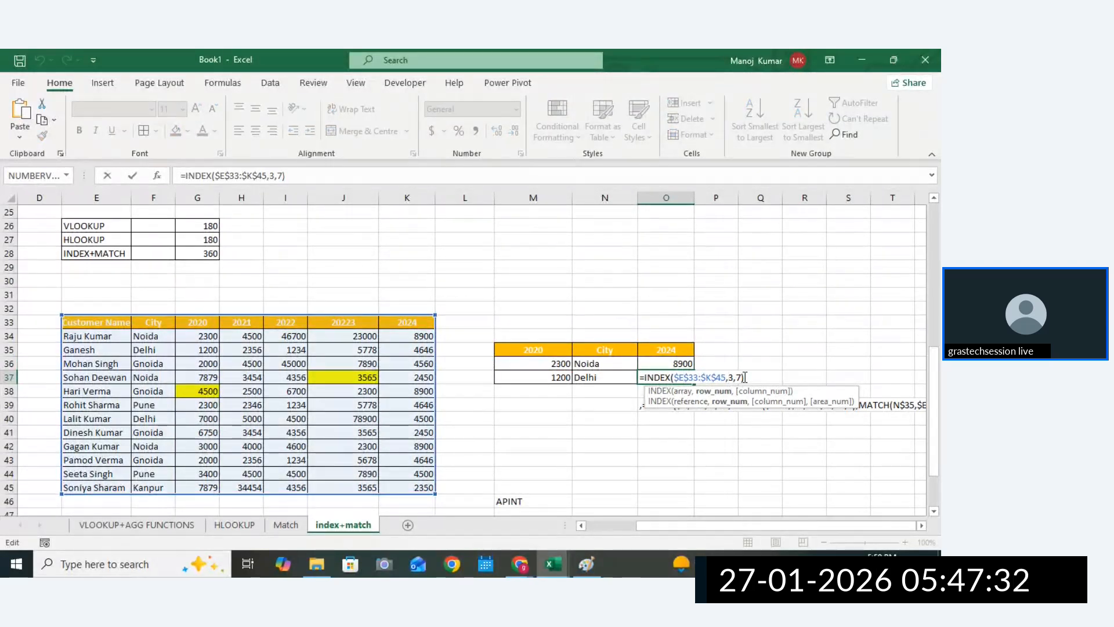
left_click(745, 378)
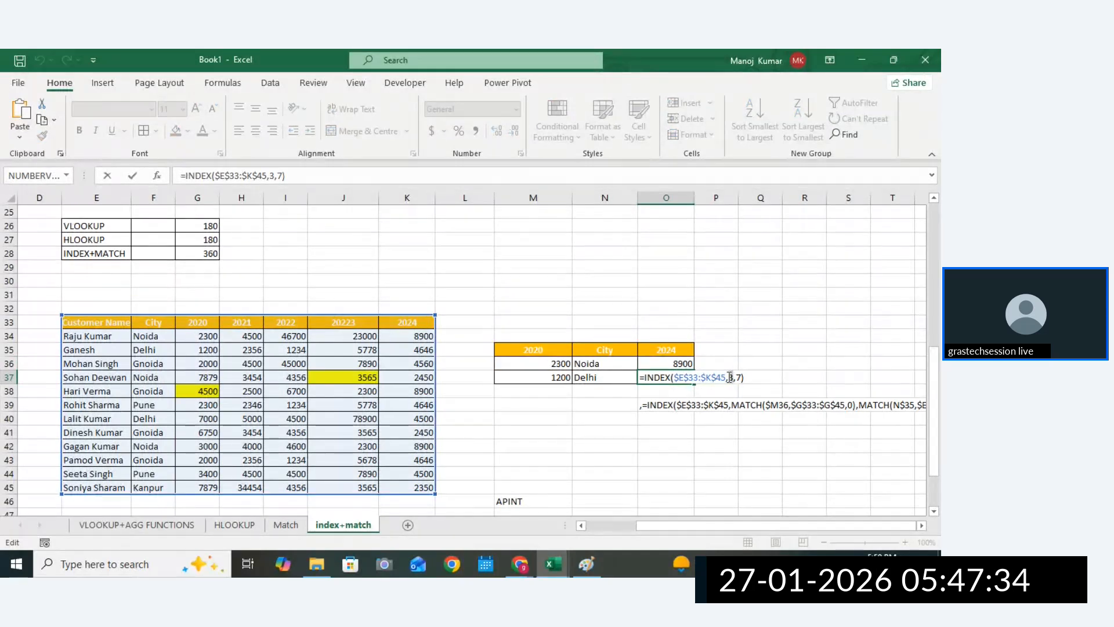
double_click(730, 378)
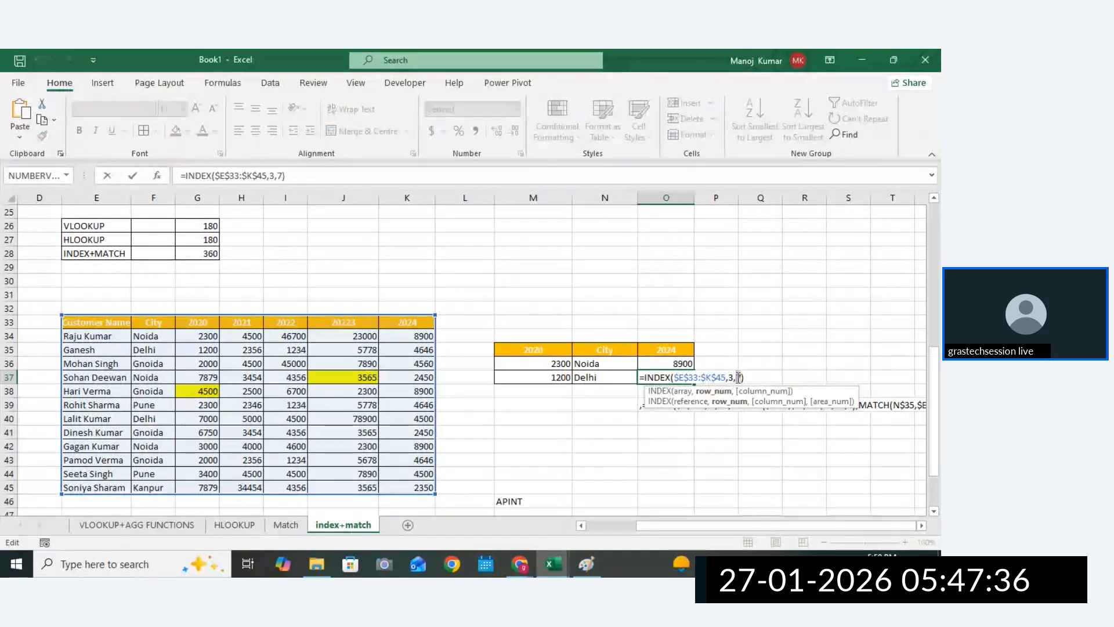
double_click(738, 377)
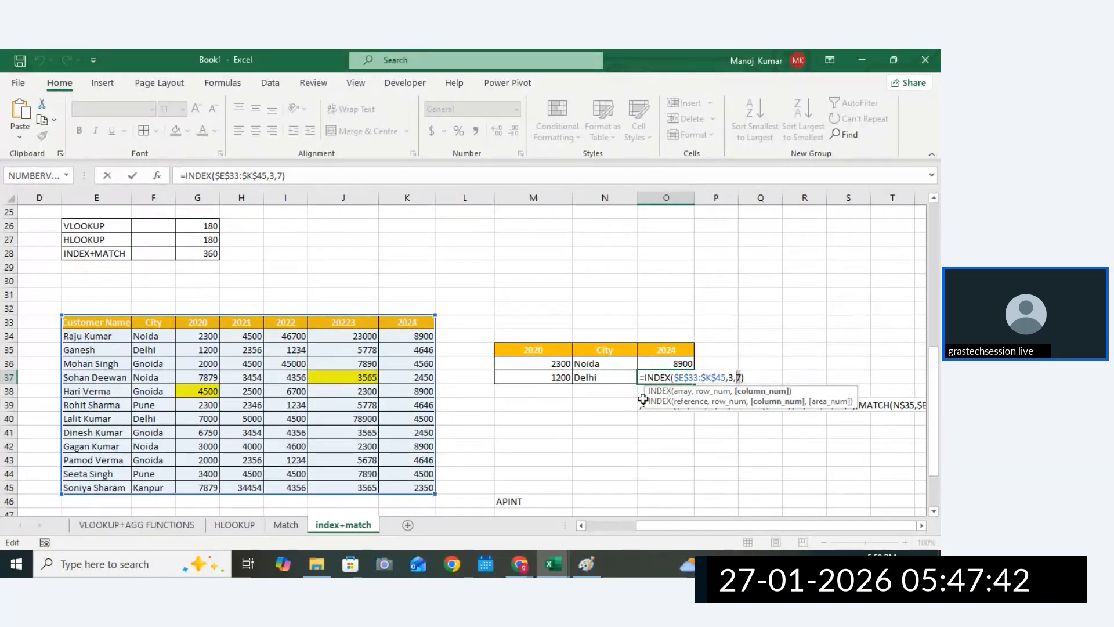
double_click(730, 378)
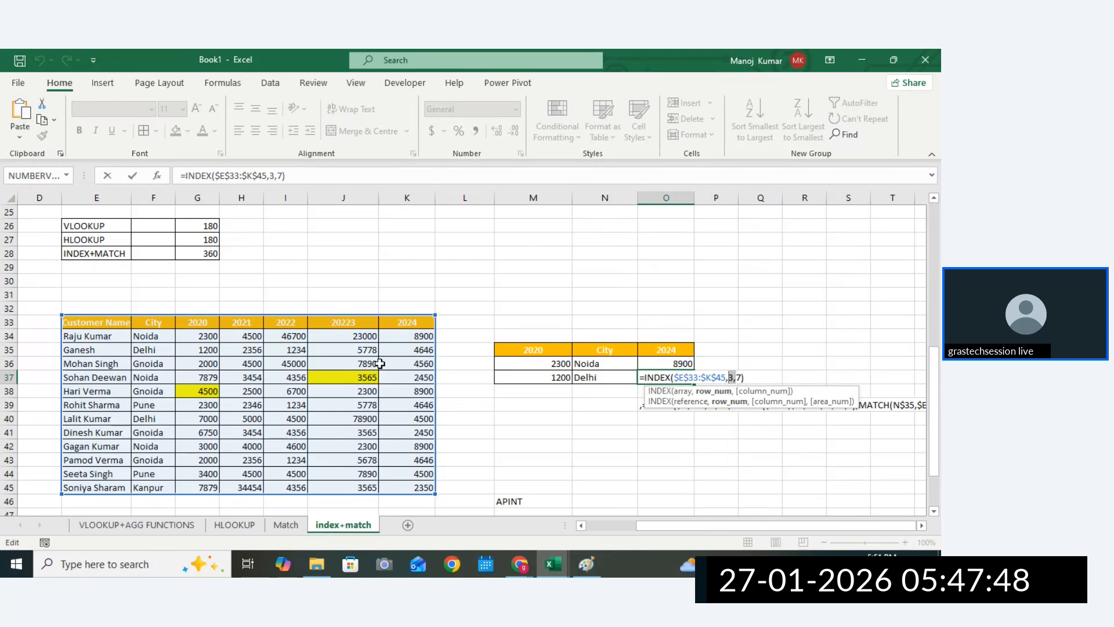
Trace the table's header row and cell K35, and compare them with the row and column number arguments in cell O37's INDEX formula.
key("Return")
left_click(420, 348)
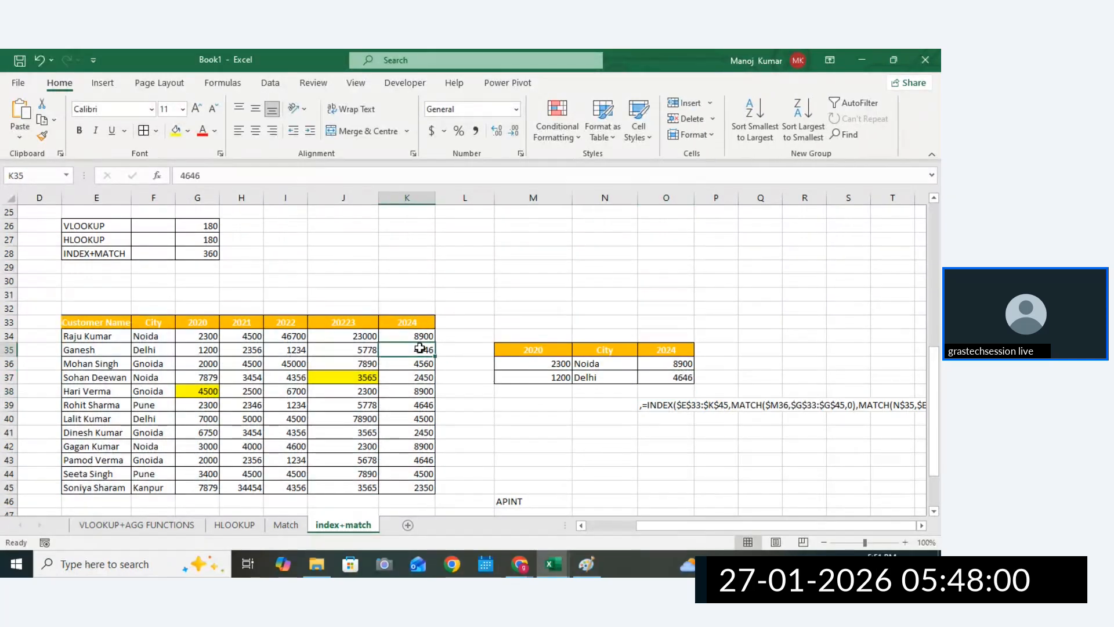
left_click(86, 325)
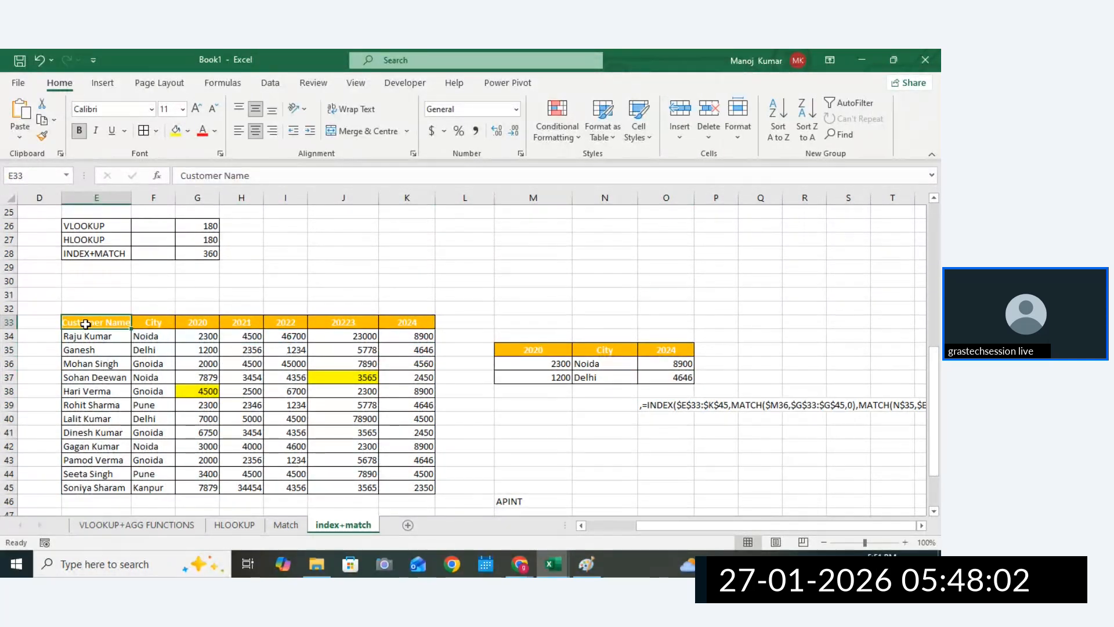
left_click_drag(87, 323, 464, 322)
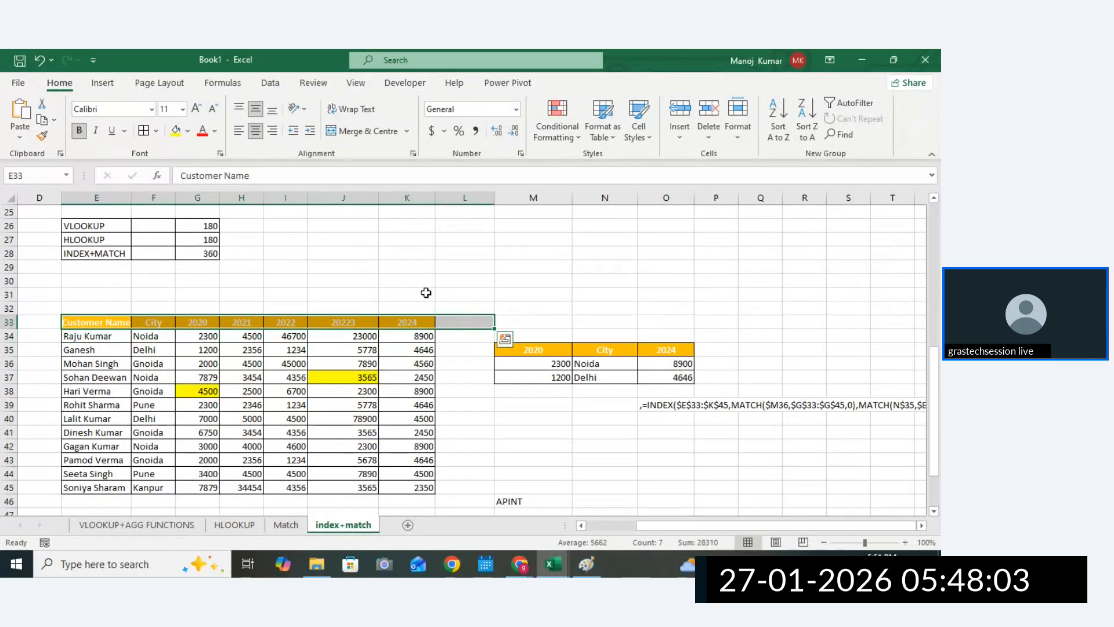
double_click(683, 371)
double_click(740, 376)
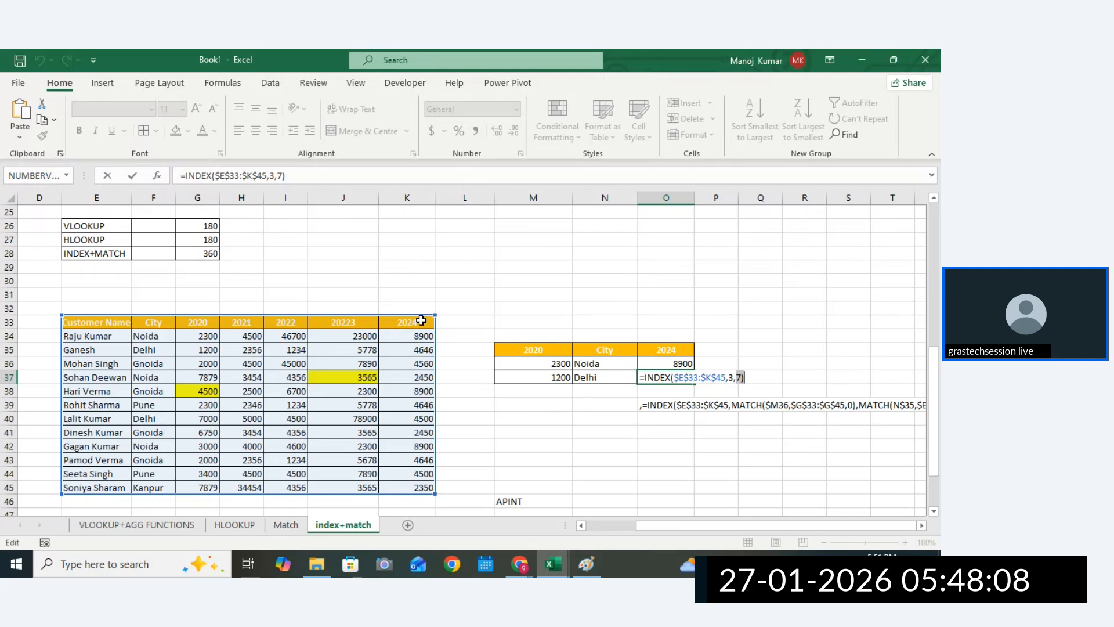
left_click(734, 378)
double_click(730, 379)
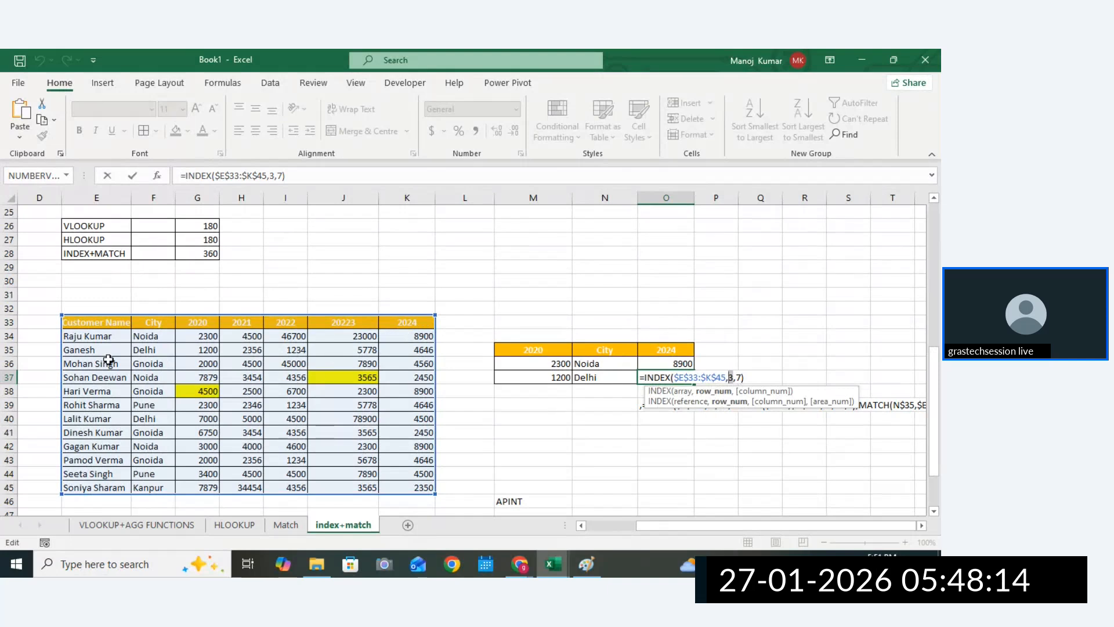
key("Escape")
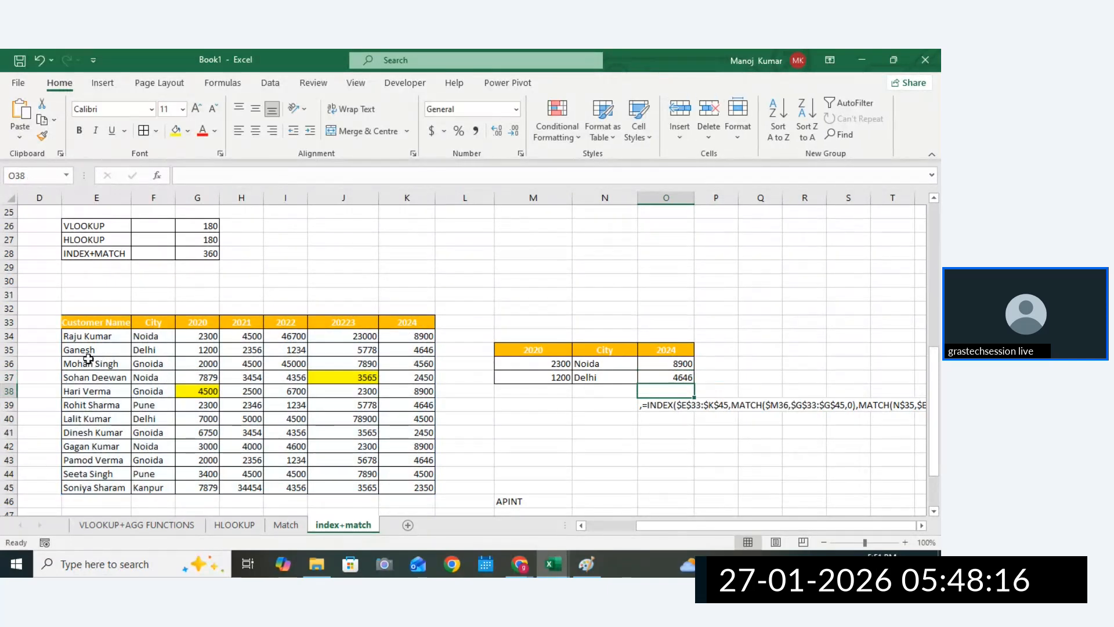
Fill table row E35:K35 and the 2024 column K with yellow to show where INDEX row 3 and column 7 meet.
left_click(82, 352)
left_click_drag(82, 353, 419, 350)
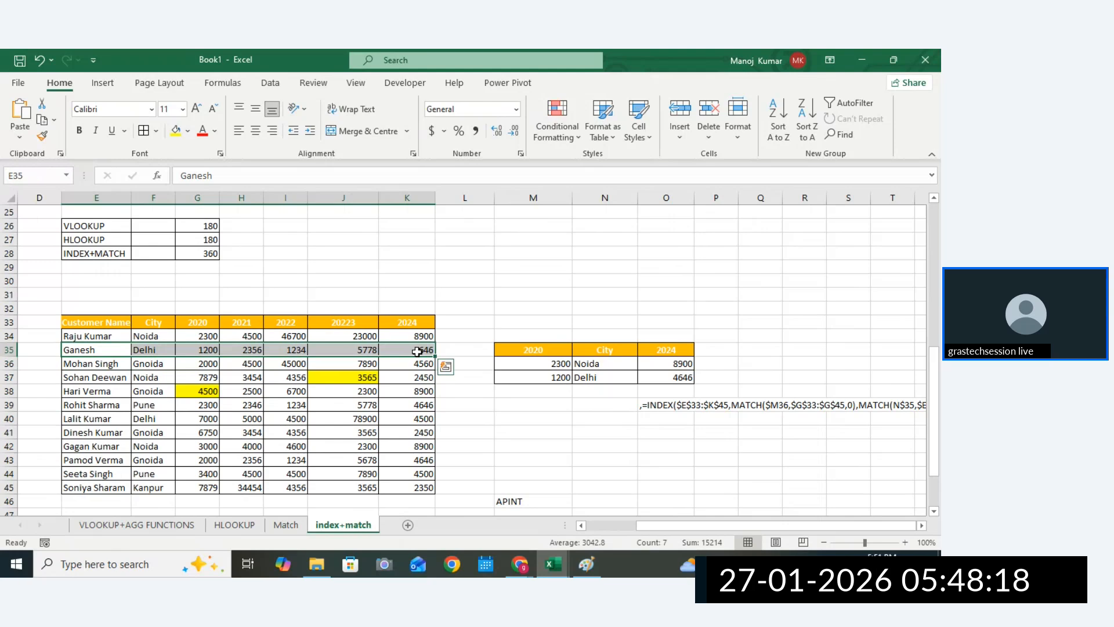
left_click(175, 130)
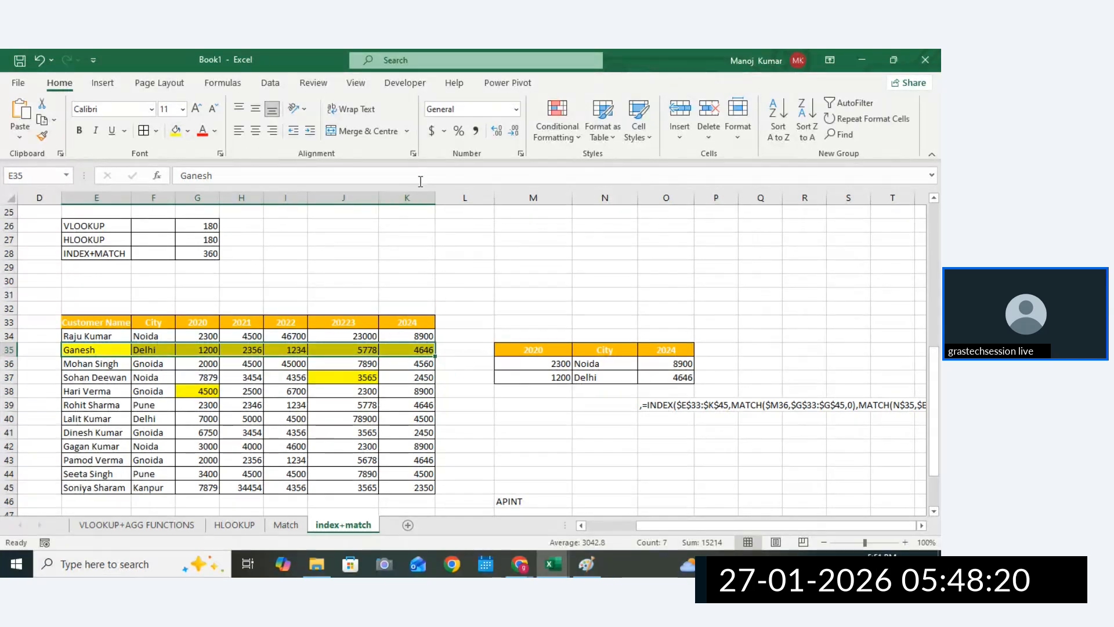
key("F2")
left_click_drag(411, 211, 410, 514)
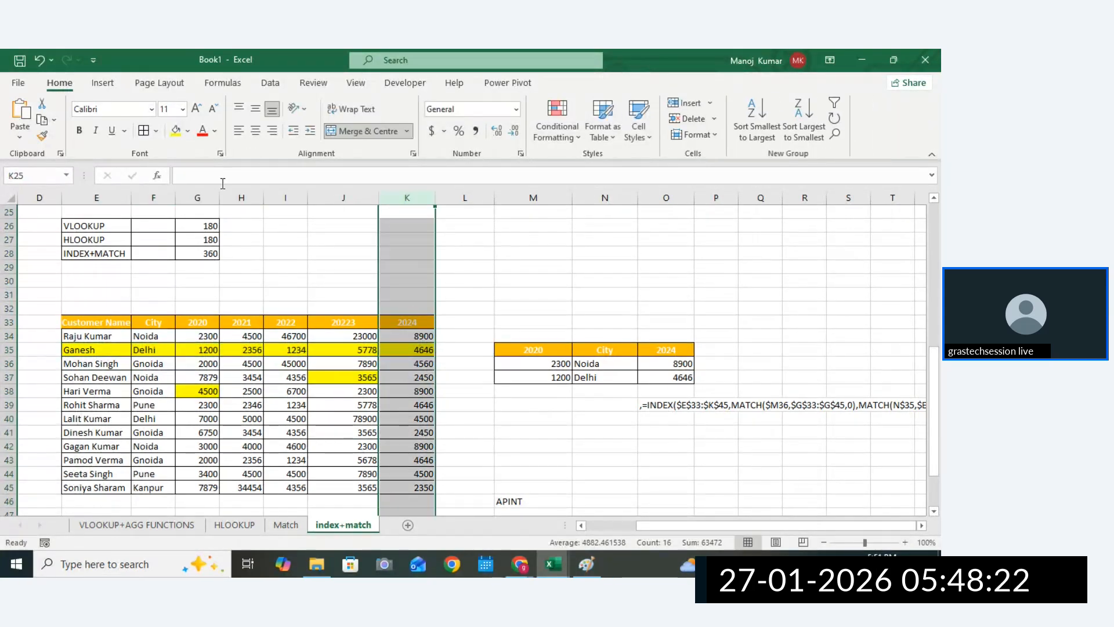
left_click(424, 351)
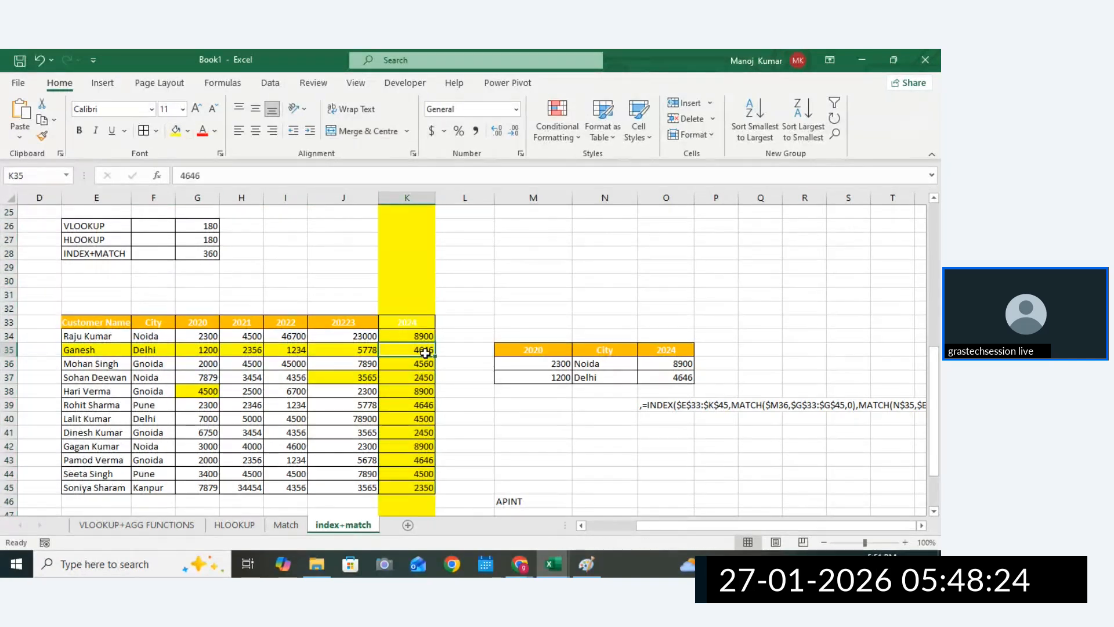
left_click(661, 376)
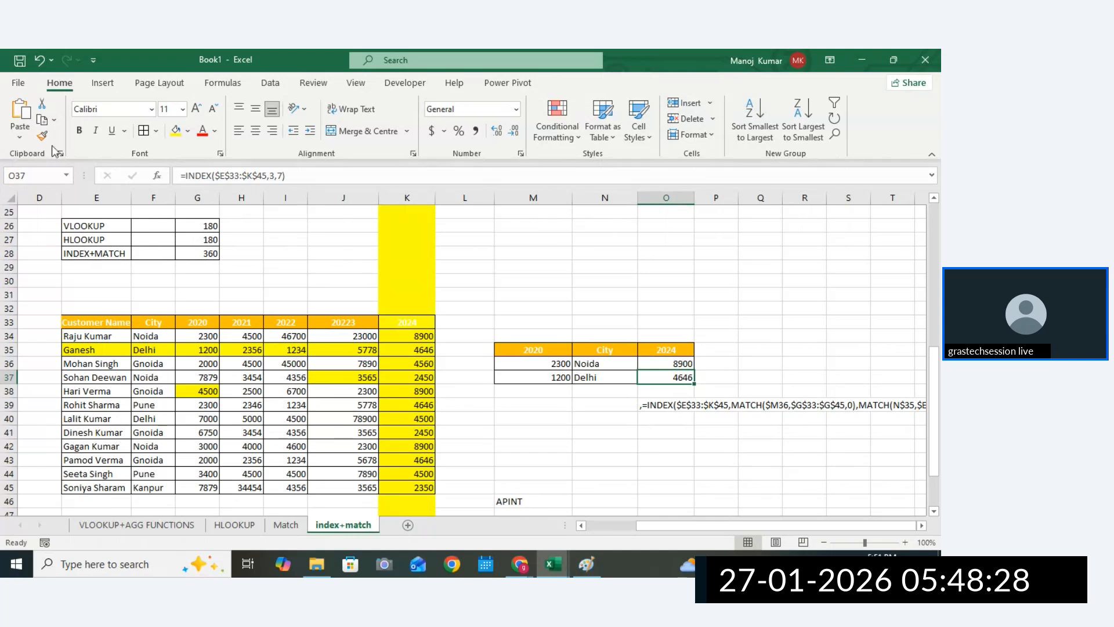
Undo the yellow fills on column K and on table row E35:K35.
left_click(41, 59)
left_click(41, 59)
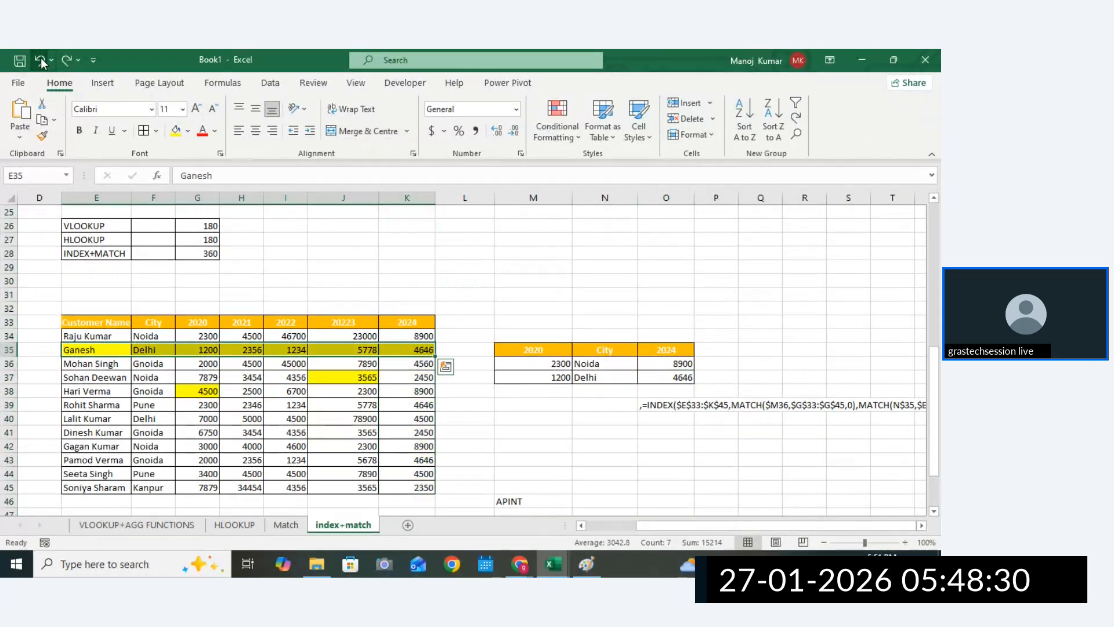
left_click(41, 59)
left_click(406, 281)
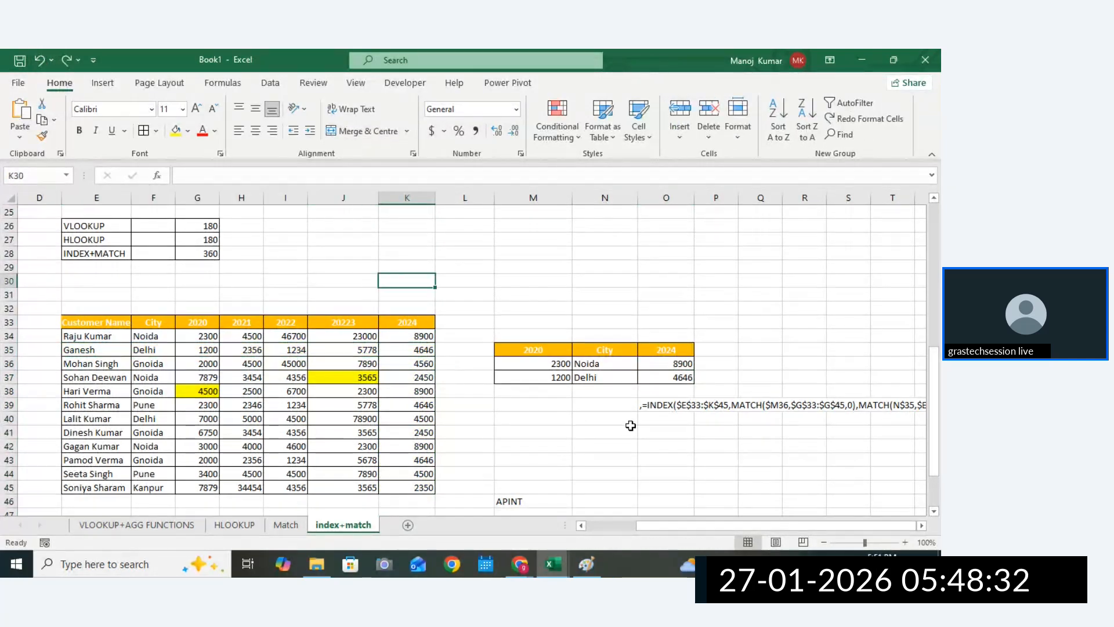
Examine the INDEX formula in cell O37 and the INDEX and MATCH formulas written out beside the lookup tables.
double_click(667, 378)
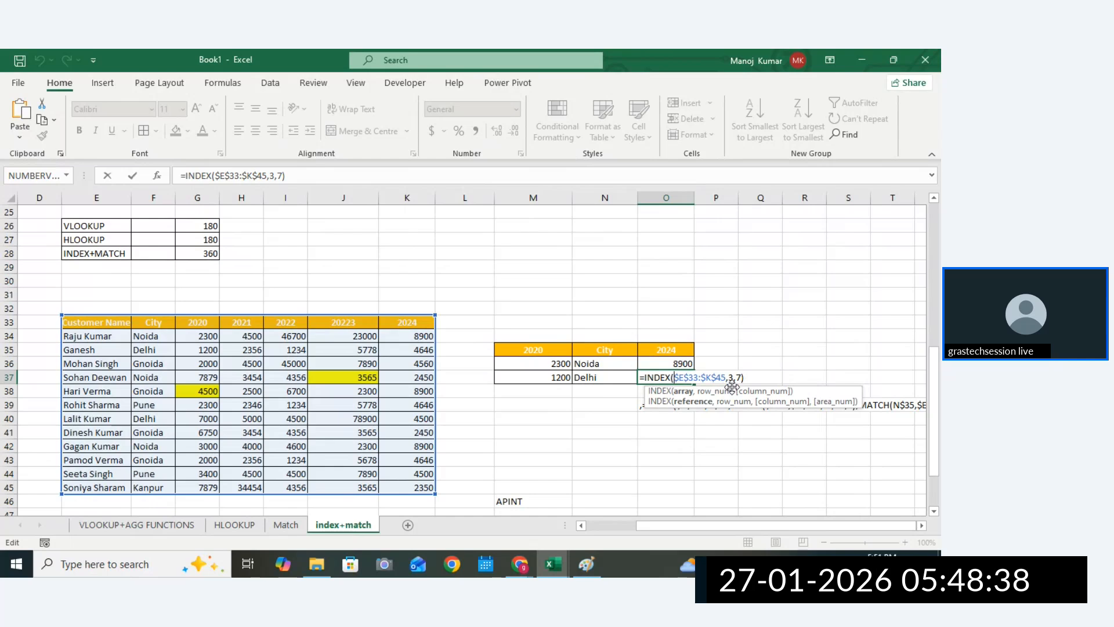
key("Return")
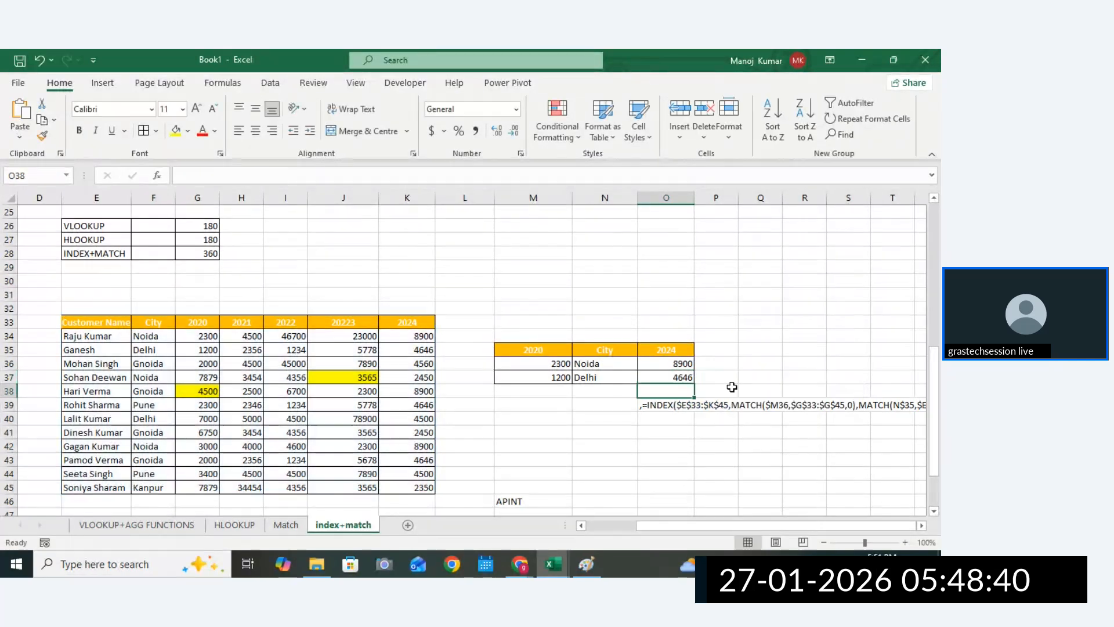
left_click(675, 378)
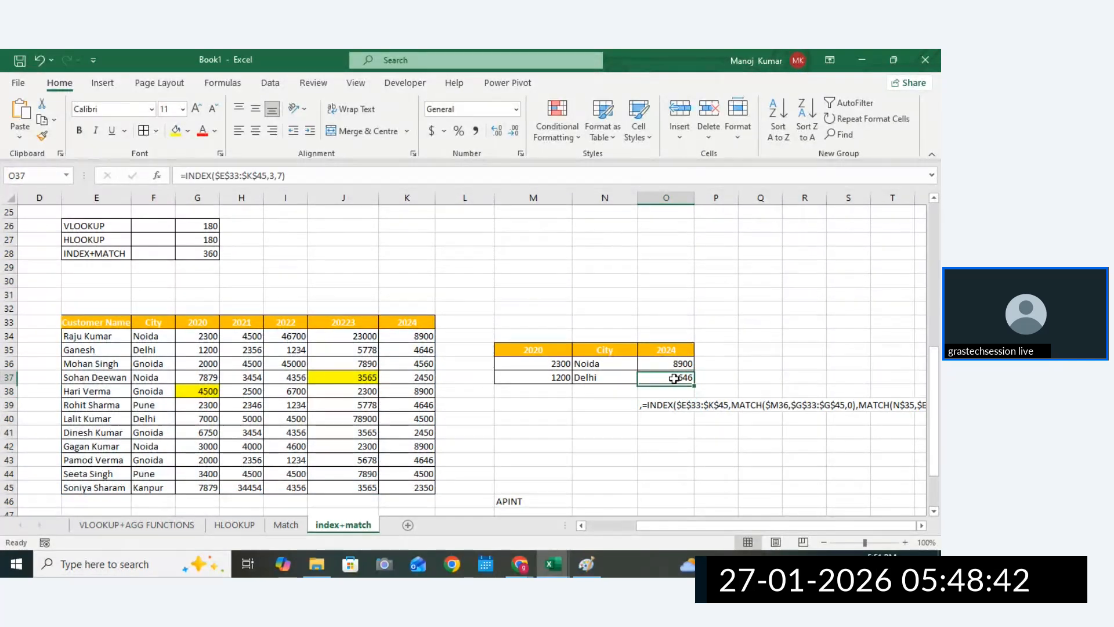
left_click(924, 380)
left_click_drag(932, 376, 940, 399)
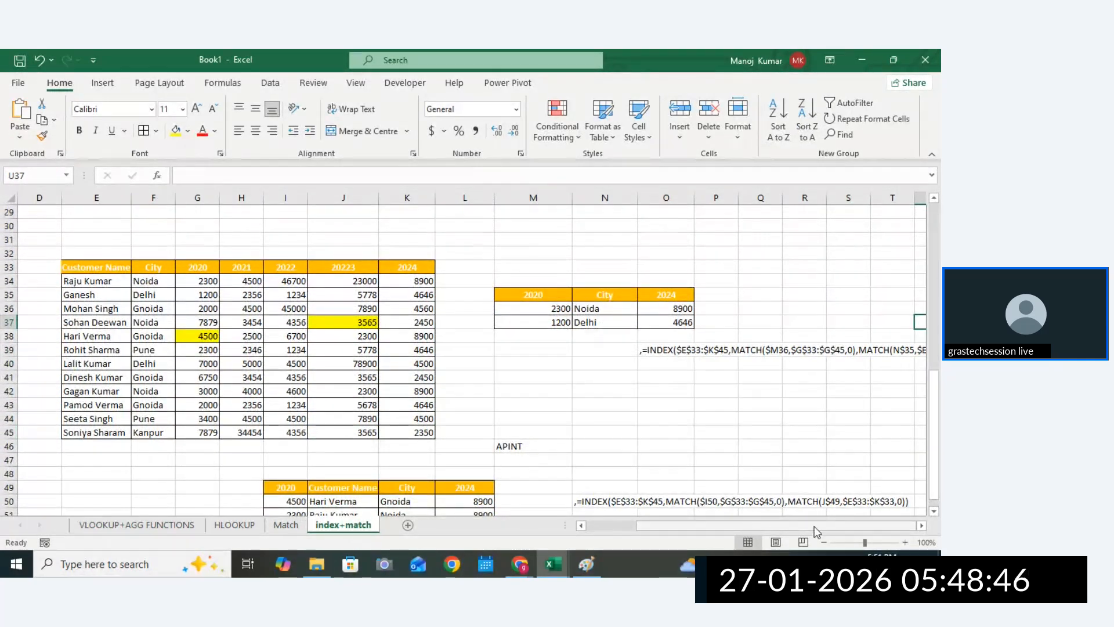
left_click(934, 511)
left_click(934, 510)
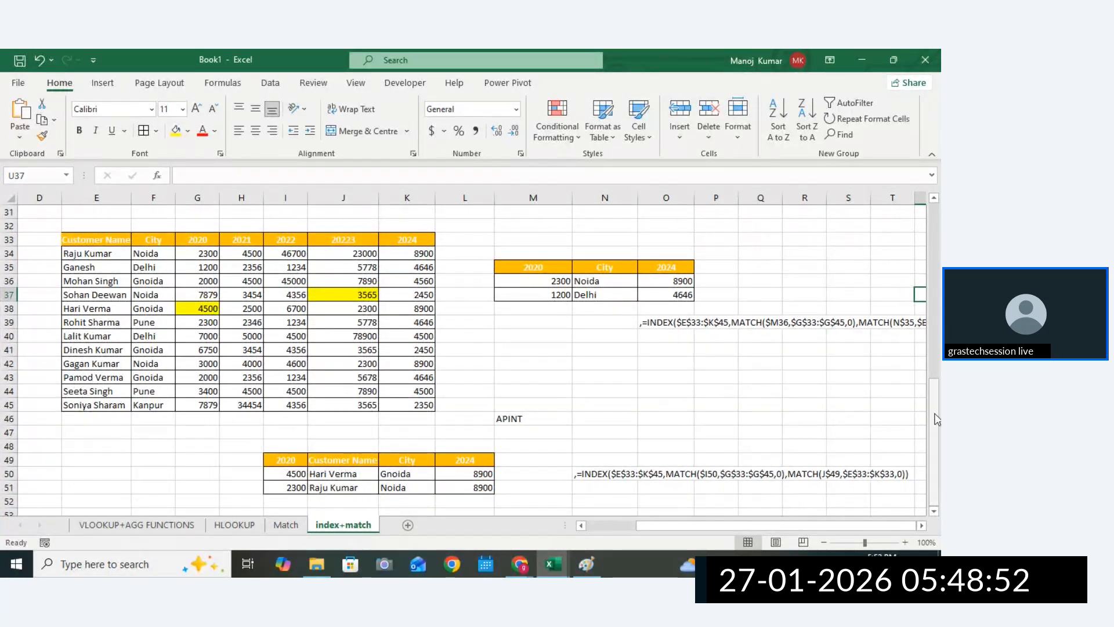
left_click_drag(935, 420, 934, 397)
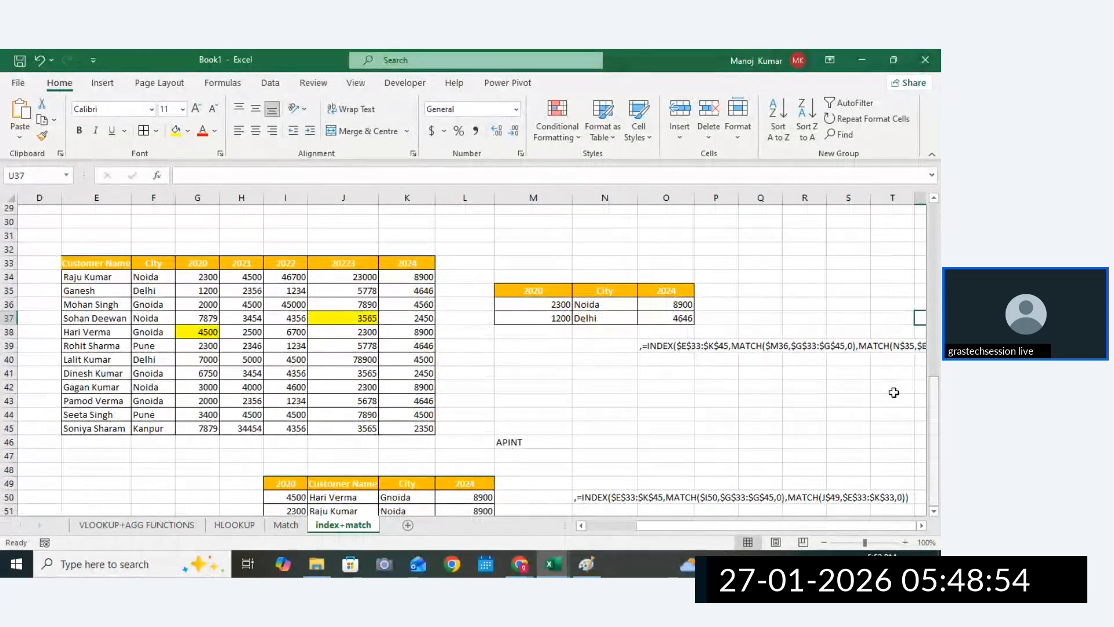
left_click(713, 338)
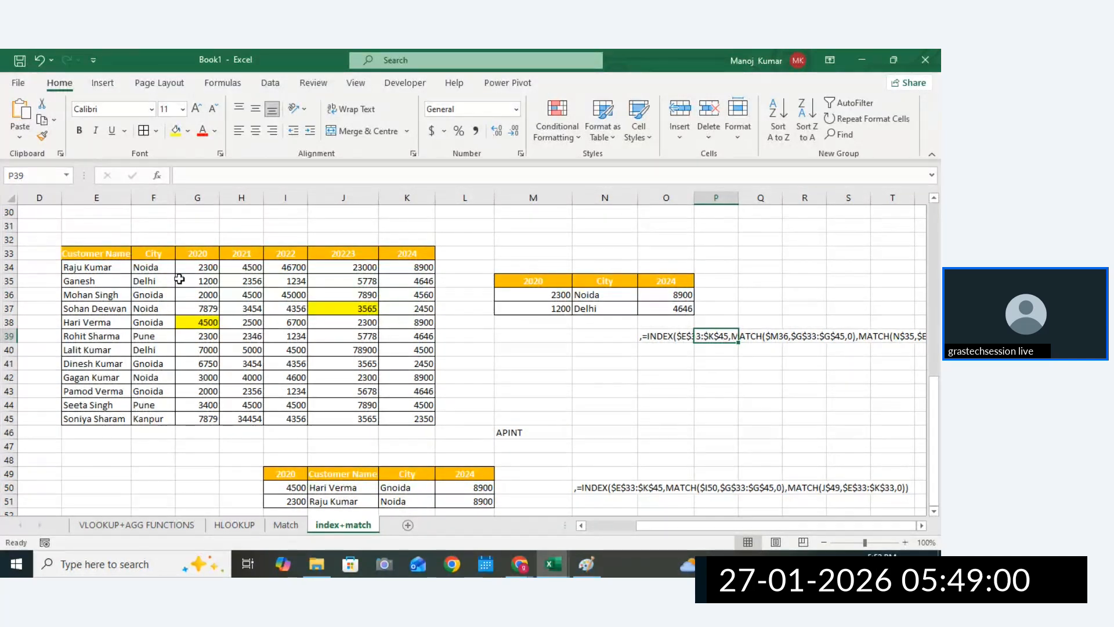
Copy the customer table E33:K45 and paste it into a new worksheet starting at cell D7.
left_click_drag(94, 254, 428, 428)
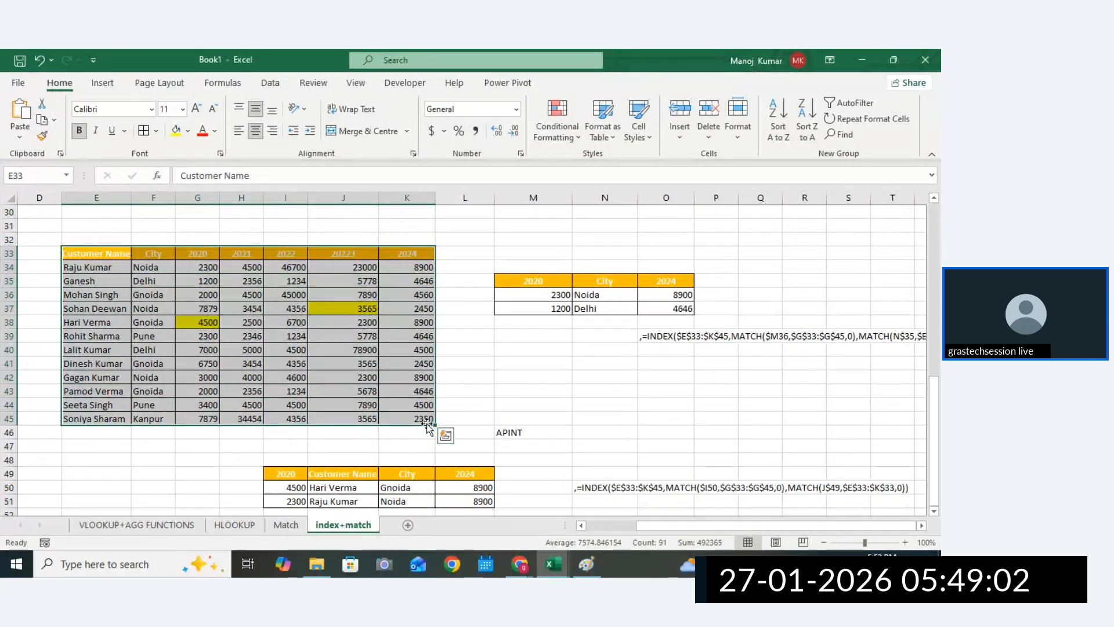
key("ctrl+c")
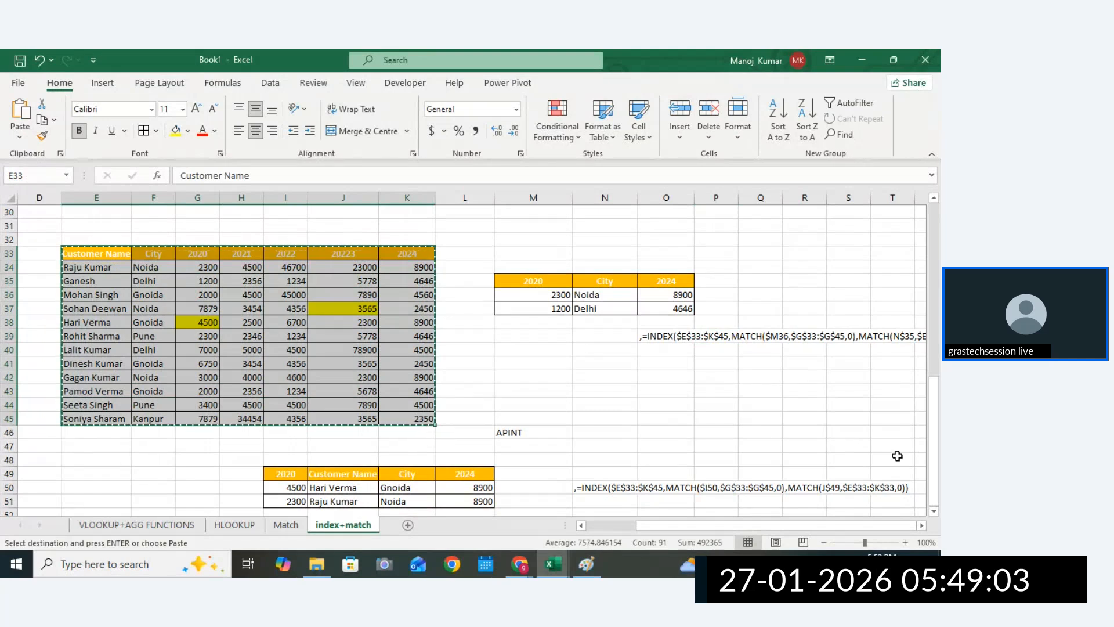
left_click(934, 511)
scroll(935, 518, "down", 3)
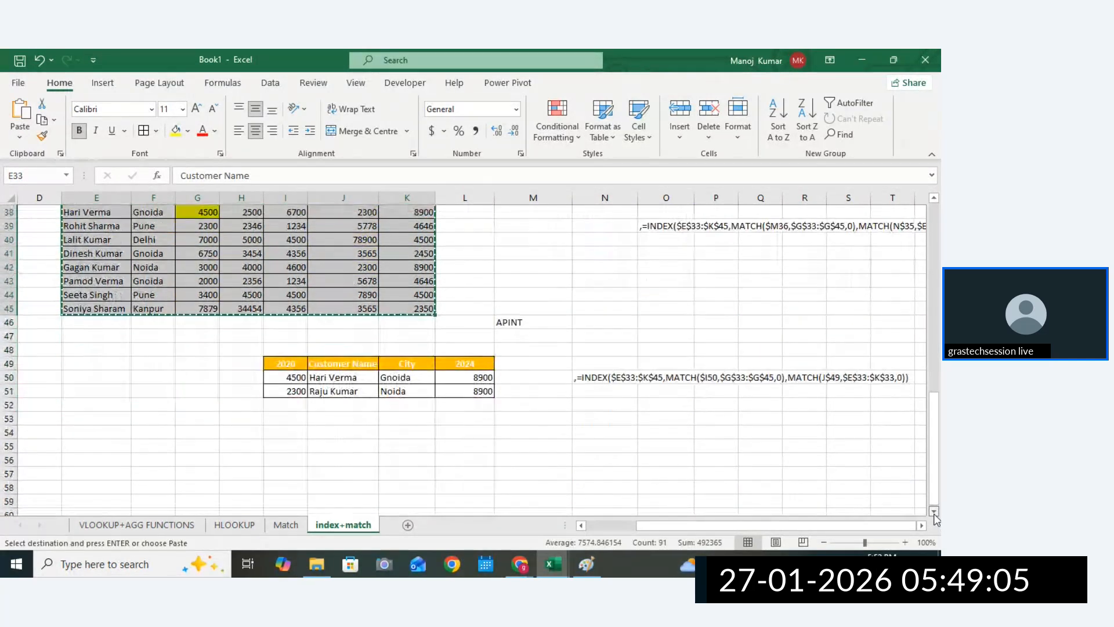
left_click(411, 524)
left_click(151, 301)
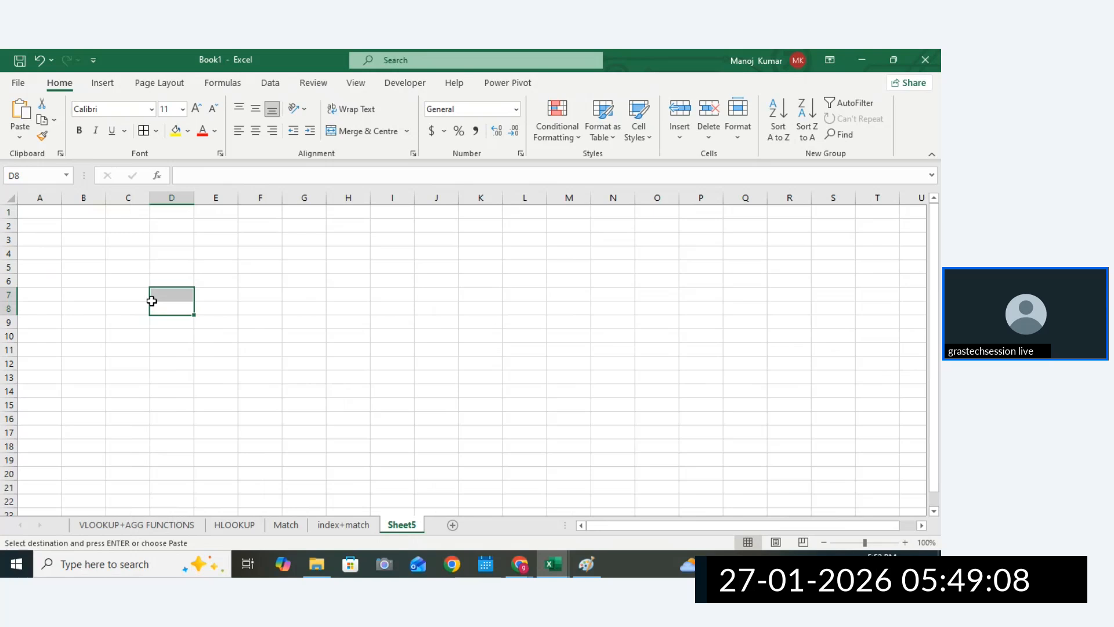
key("ctrl+v")
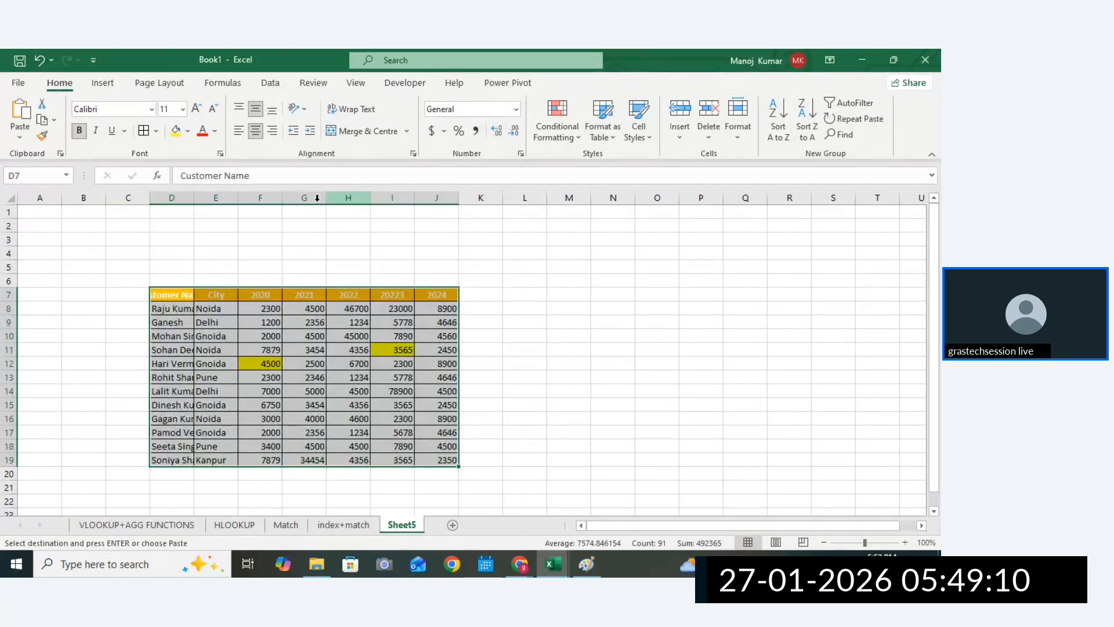
Merge and centre cells C1:Q1 on the new sheet and enter the title XLOOKUP.
left_click_drag(127, 212, 749, 208)
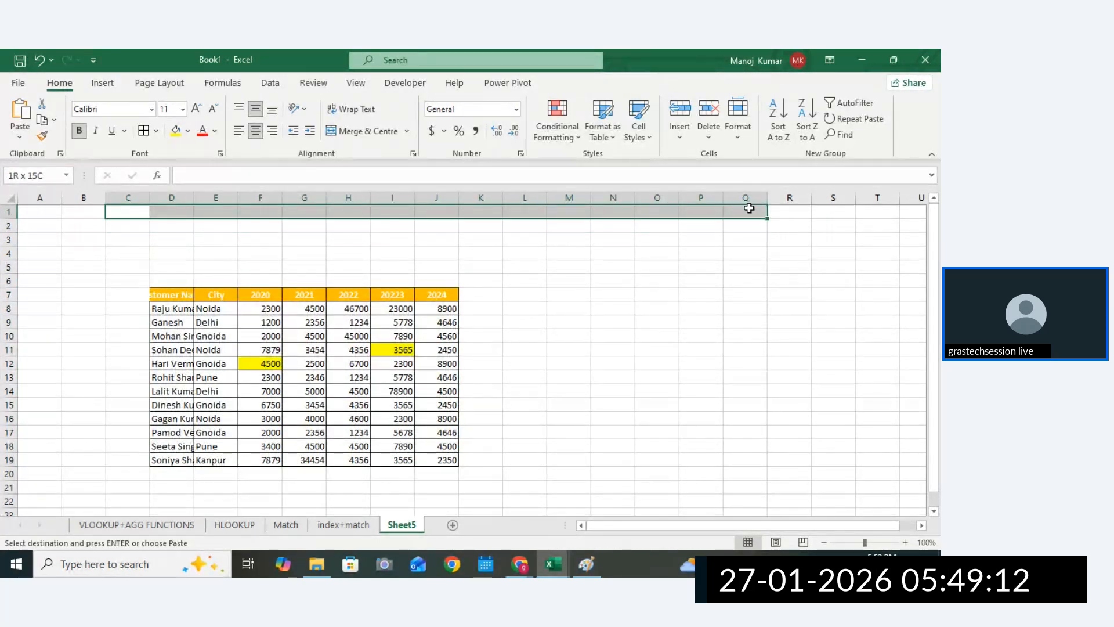
left_click(382, 128)
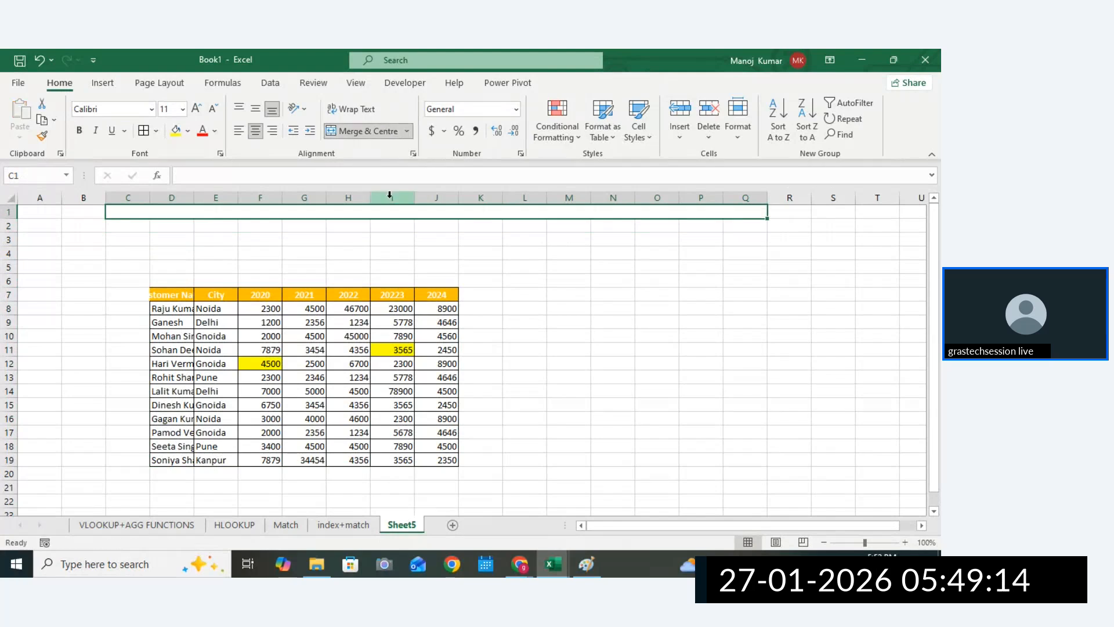
double_click(380, 212)
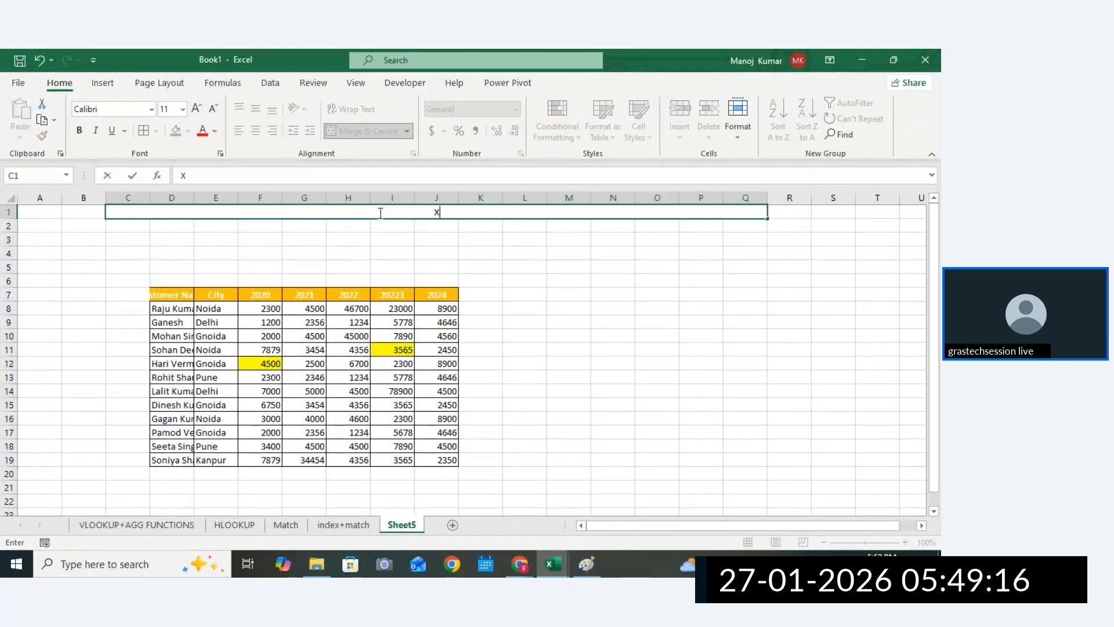
type("XLOOK")
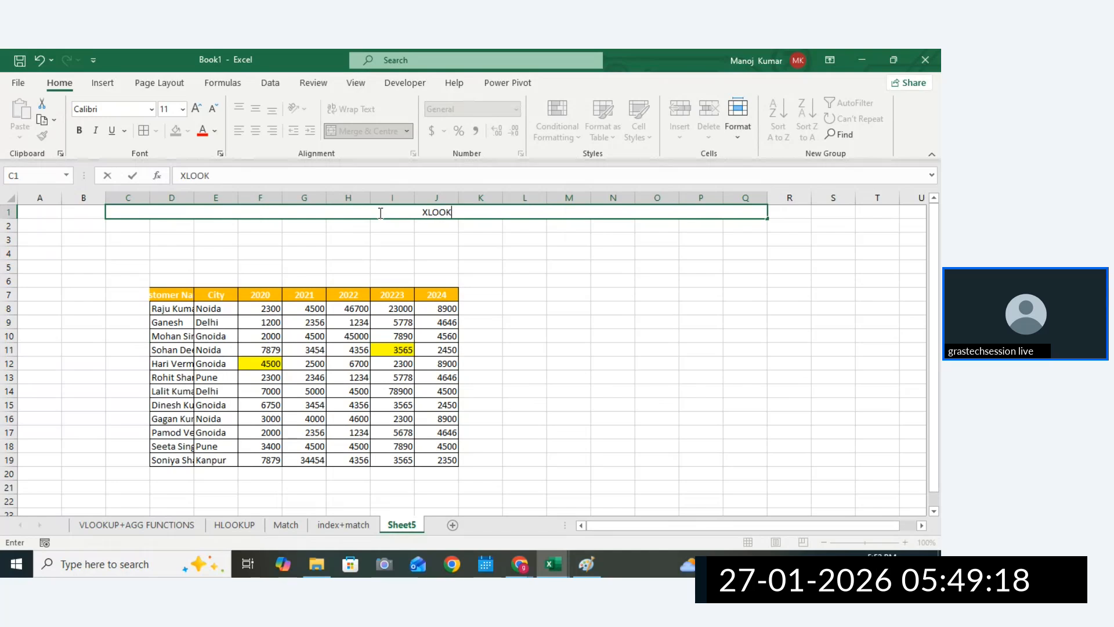
type("PY")
key("BackSpace")
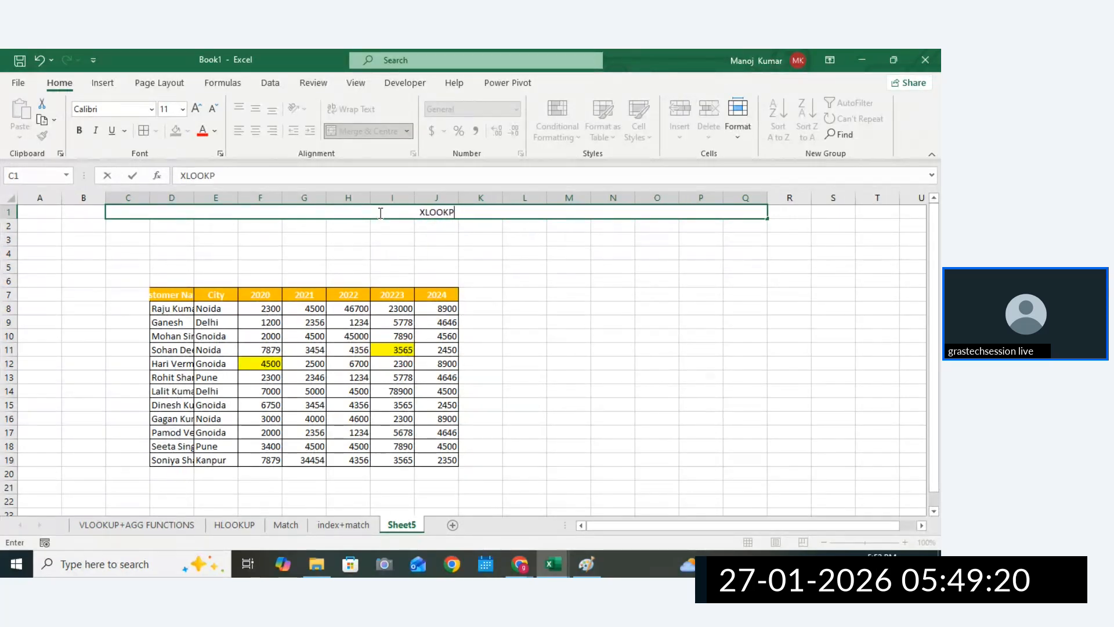
key("BackSpace")
type("UP")
left_click(443, 239)
Format the XLOOKUP title with a yellow fill, font size 16, a border and bold text.
left_click(443, 214)
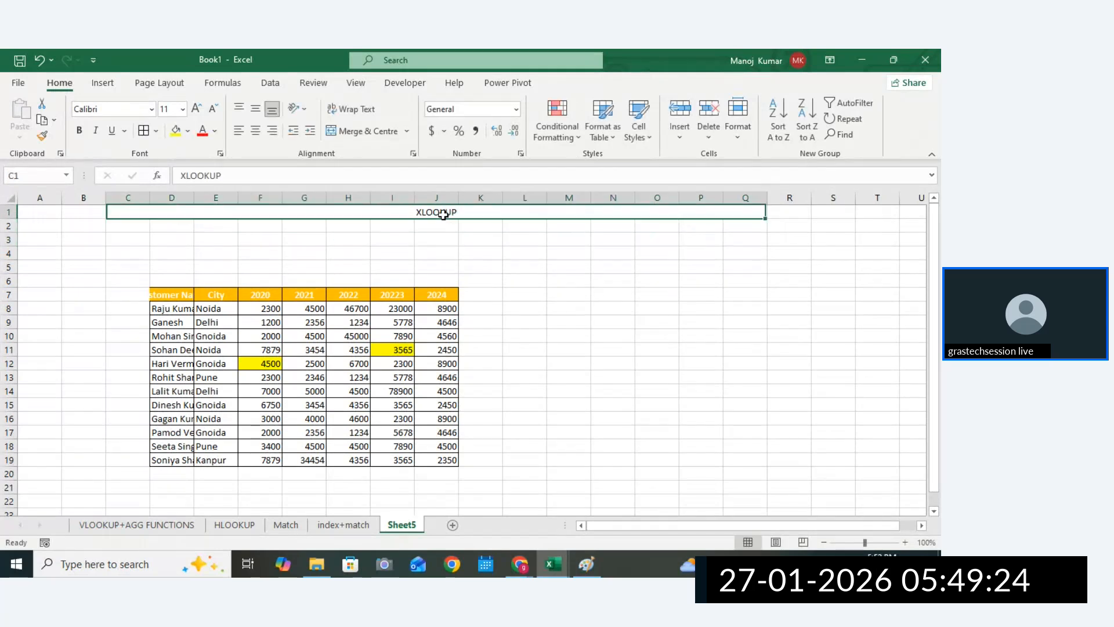
left_click(176, 131)
left_click(196, 108)
left_click(196, 109)
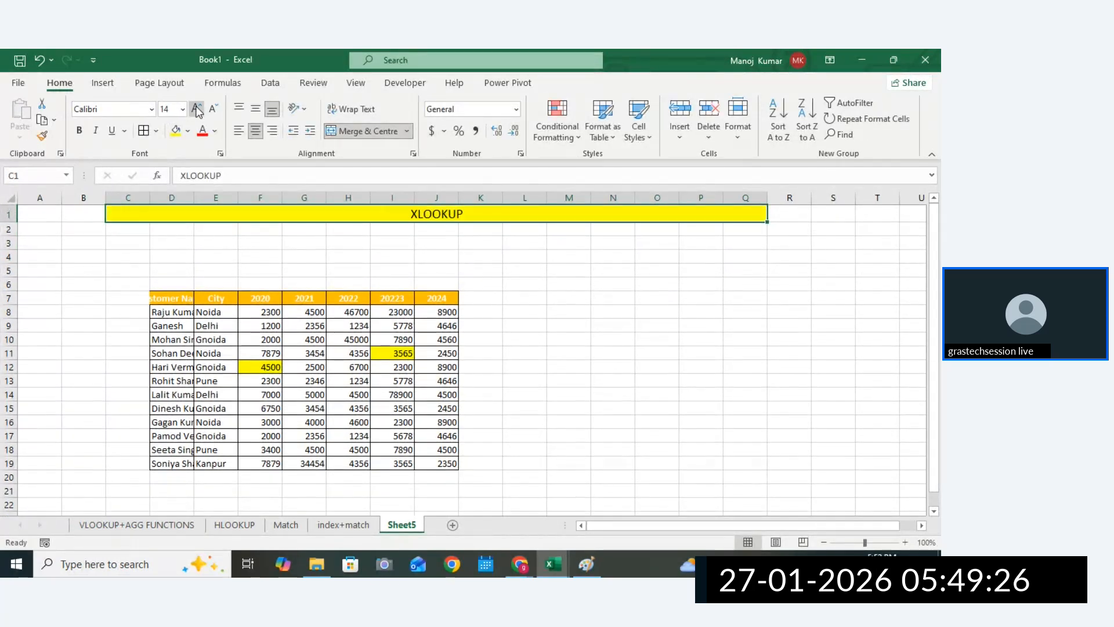
left_click(196, 108)
left_click(144, 130)
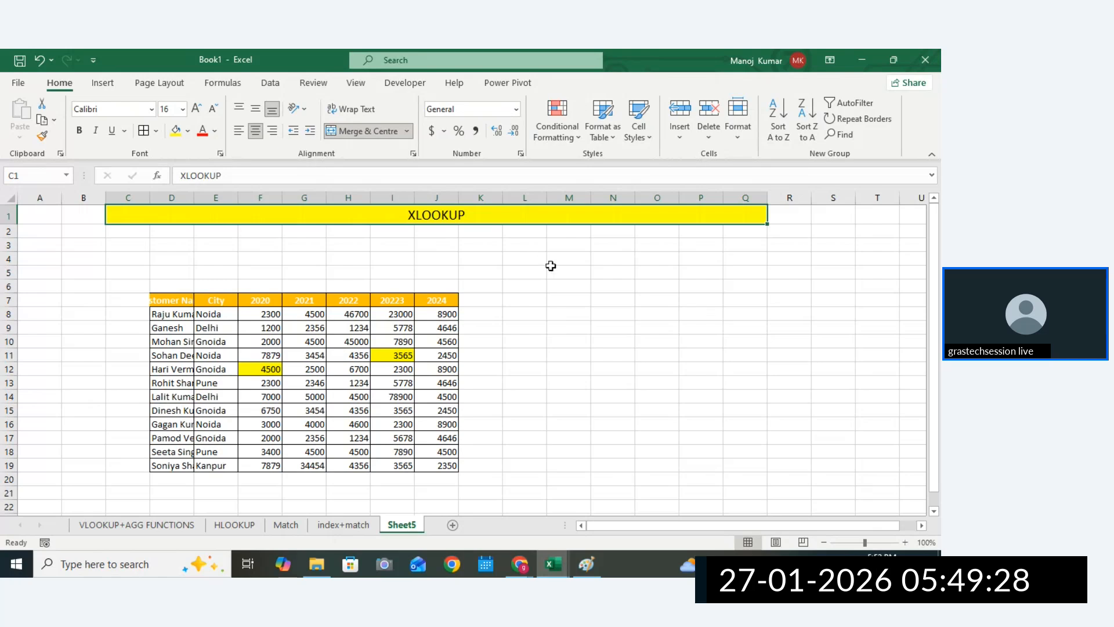
left_click(79, 130)
Enter 360 in cell J2 beneath the XLOOKUP title and give the cell a border.
left_click(435, 232)
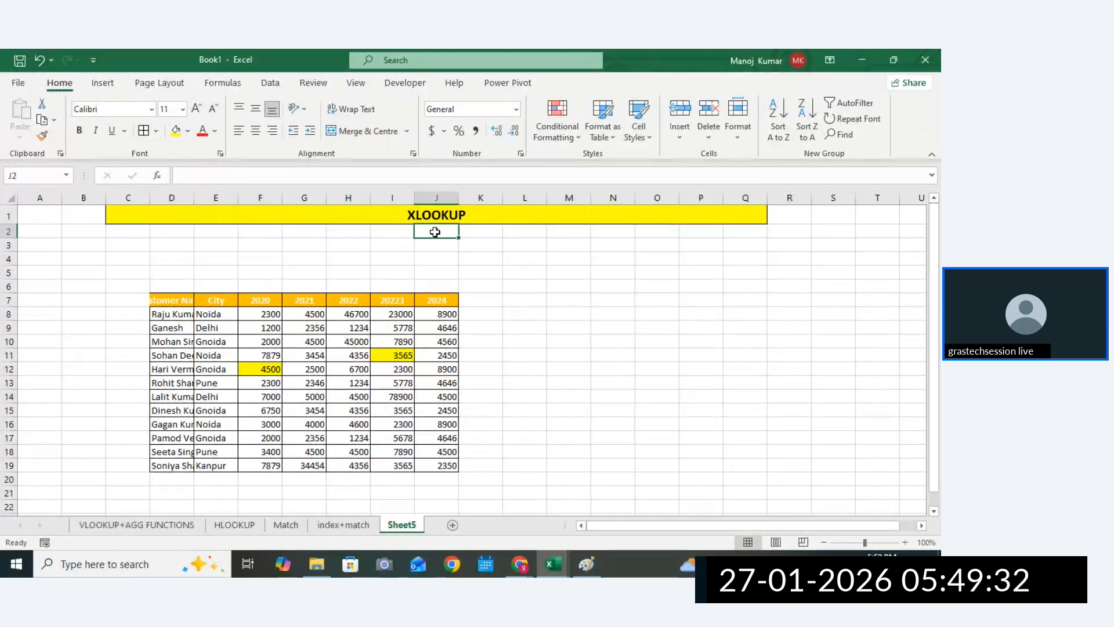
type("so")
key("BackSpace")
key("BackSpace")
type("3")
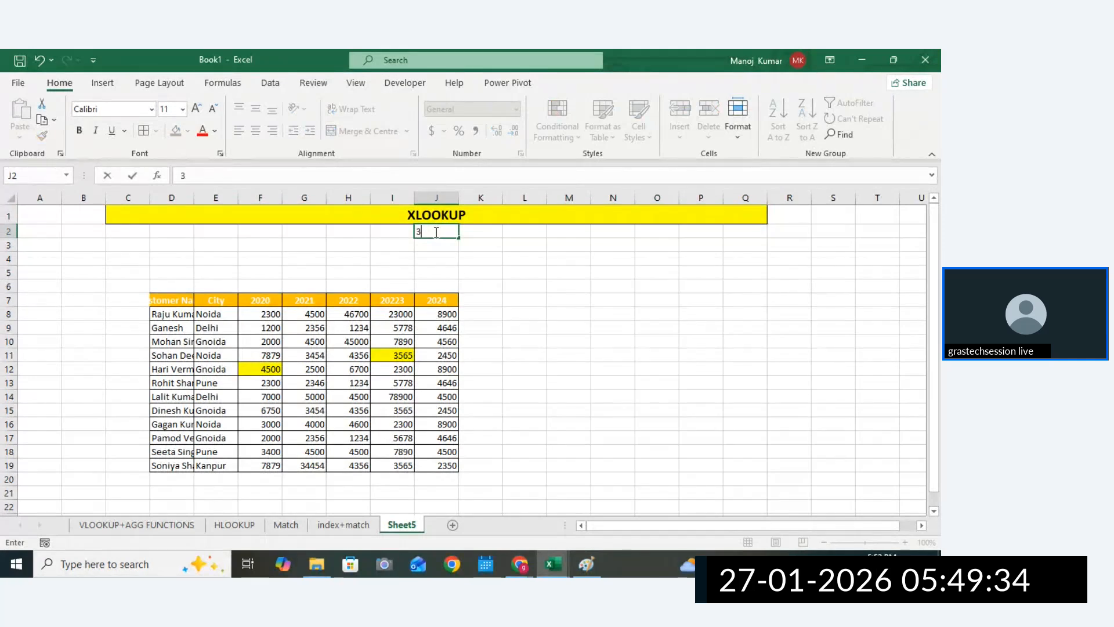
type("60")
left_click(569, 300)
left_click(445, 245)
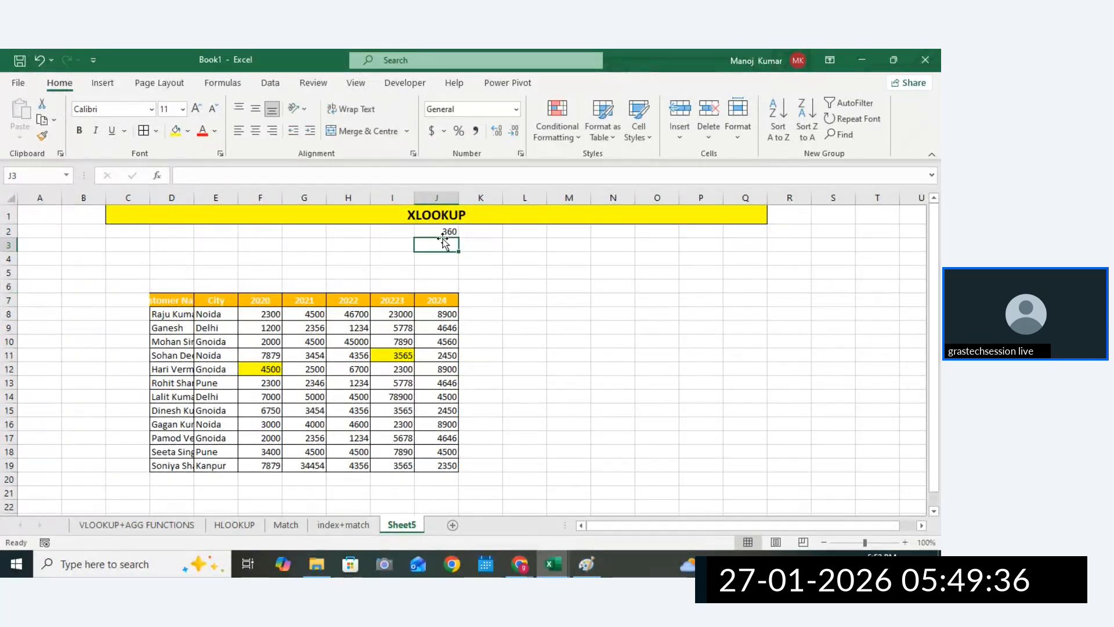
left_click(443, 232)
left_click(614, 329)
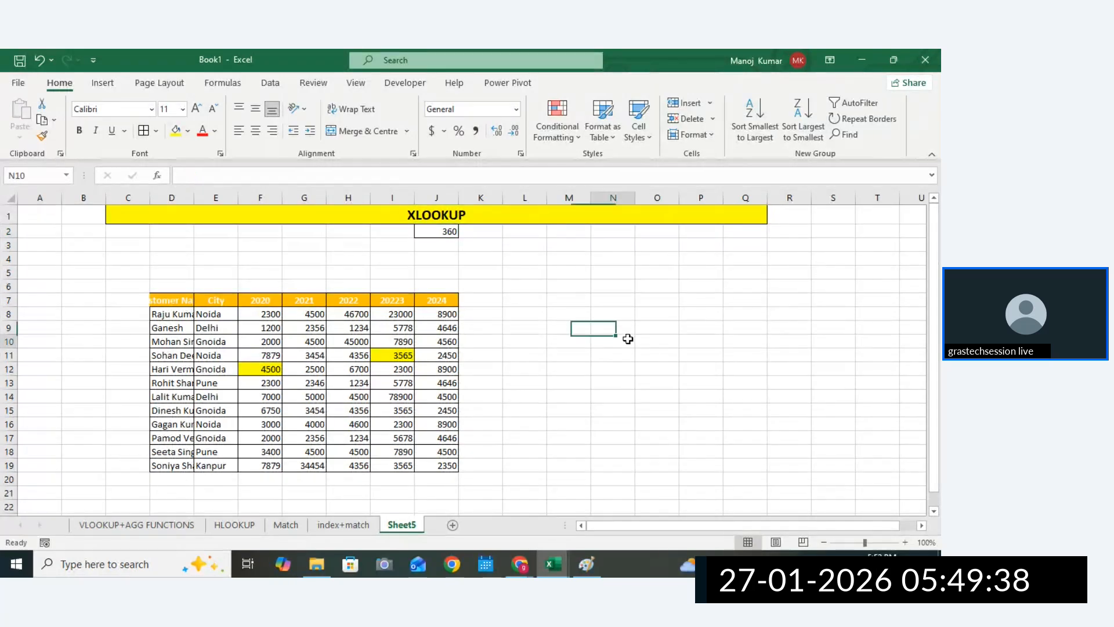
left_click(524, 315)
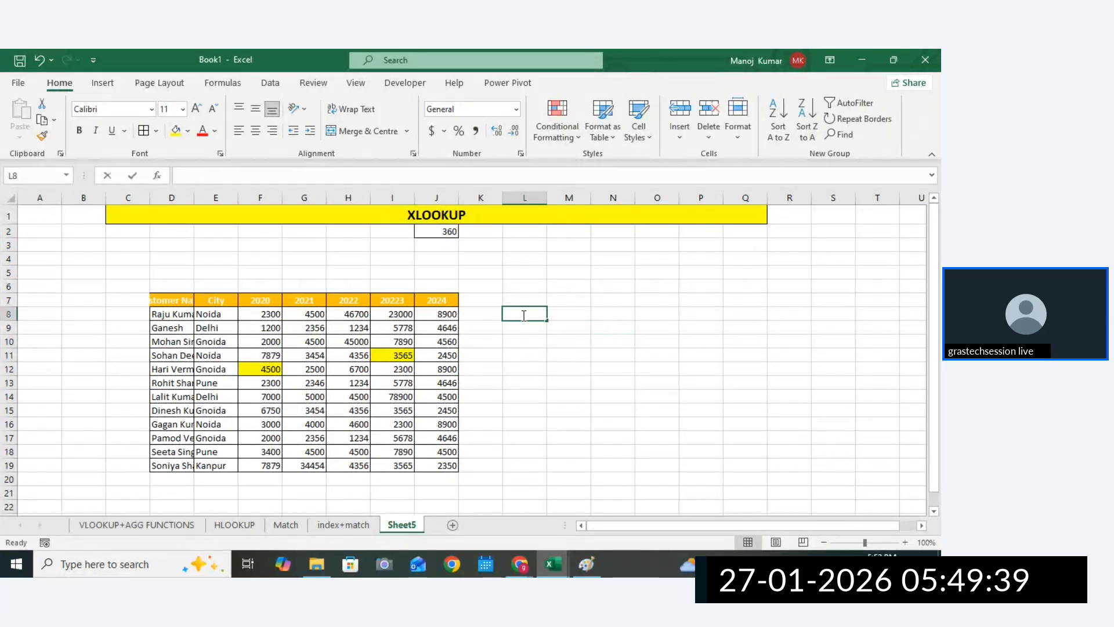
Copy the small lookup table with 2020, Customer Name and City headers from the index+match sheet and paste it at M7 on Sheet5.
left_click(170, 299)
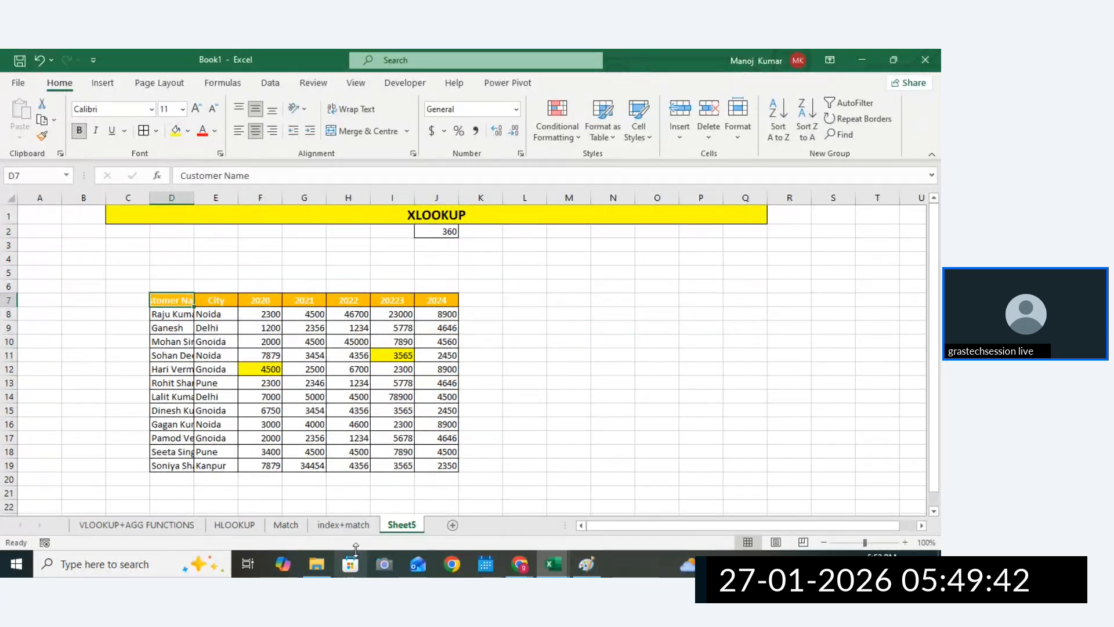
left_click(343, 524)
left_click_drag(307, 336, 412, 362)
key("ctrl+c")
left_click(401, 525)
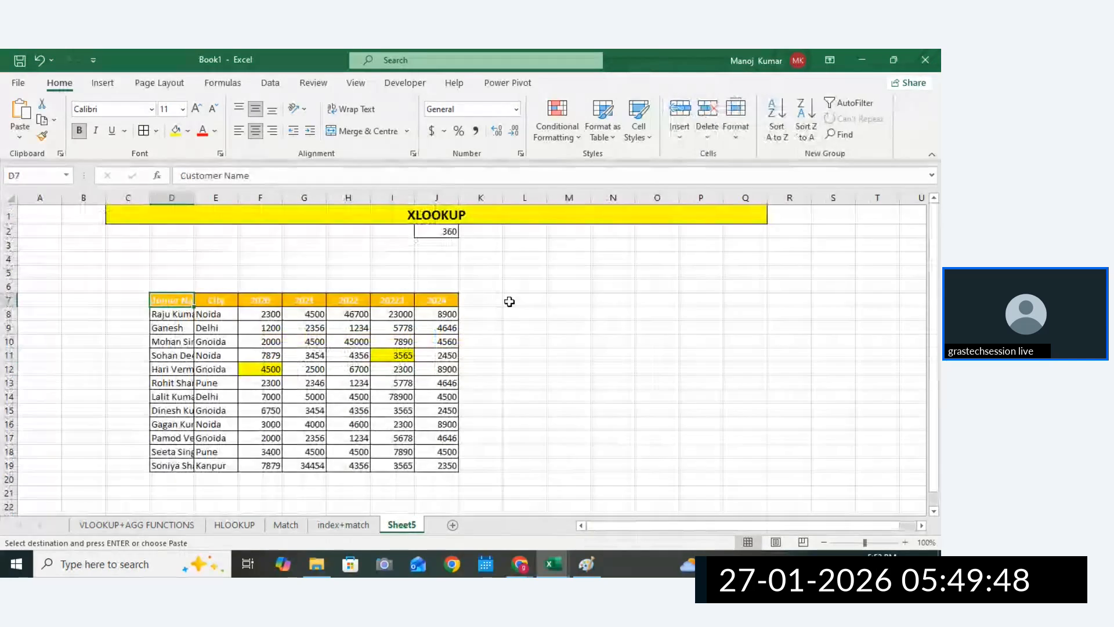
left_click(557, 302)
key("ctrl+v")
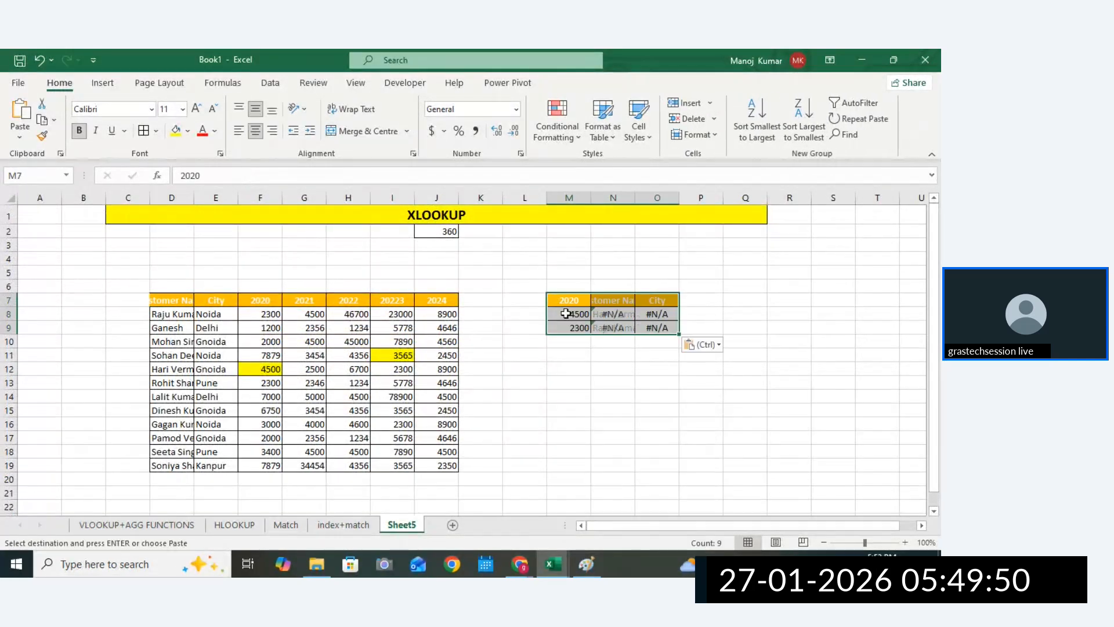
Clear the copied formulas and the City header from the pasted lookup table, and widen column N to fit the Customer Name header.
left_click(639, 318)
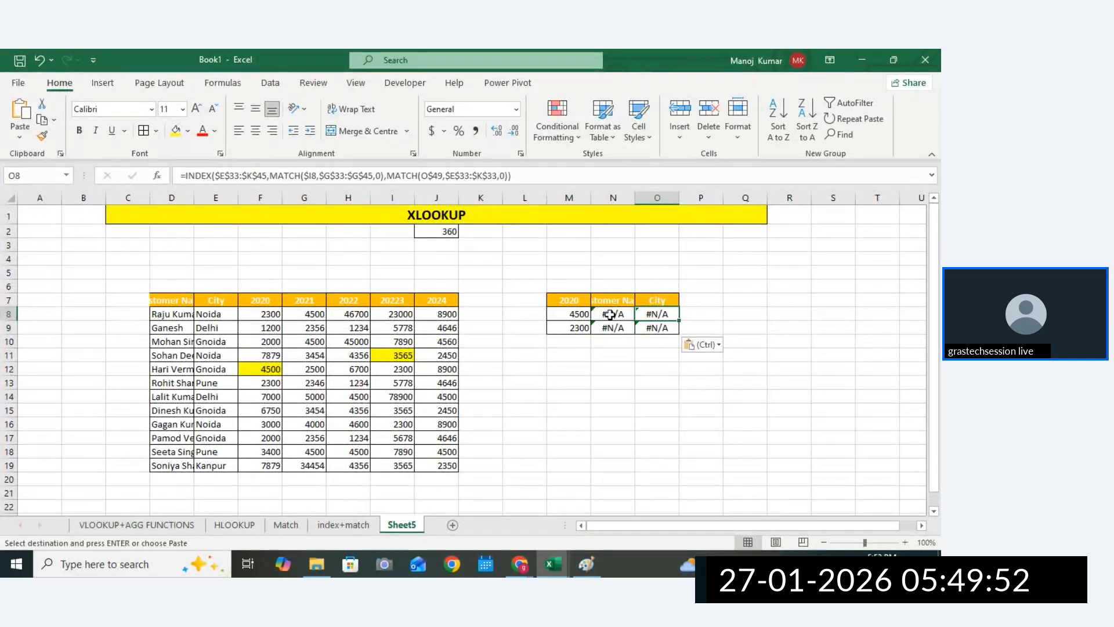
left_click_drag(610, 314, 662, 369)
key("Delete")
key("Delete")
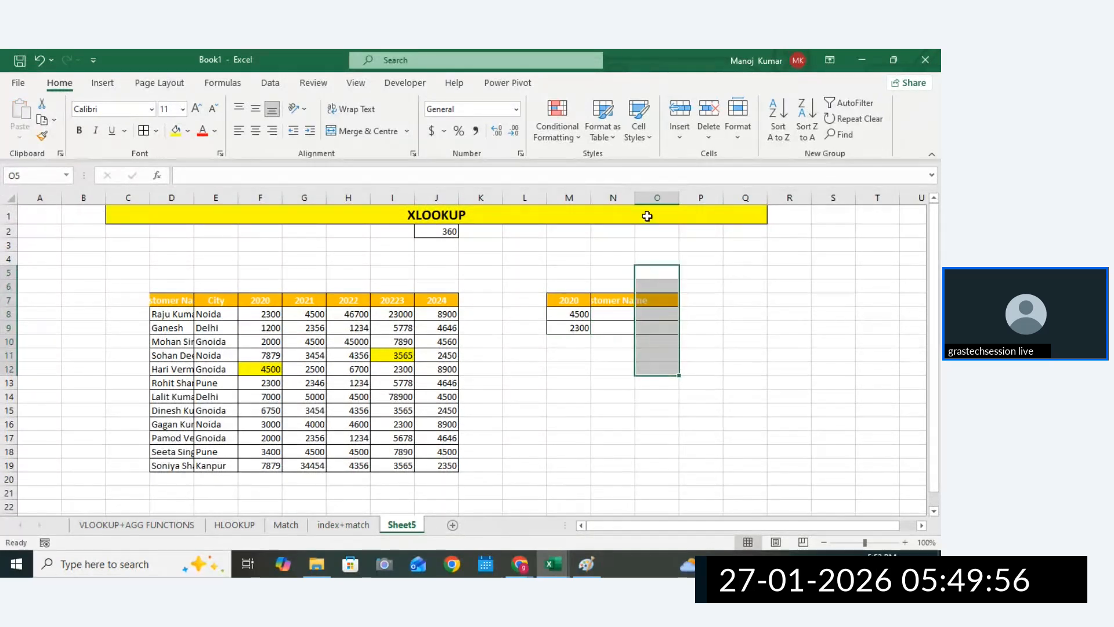
left_click_drag(634, 198, 719, 198)
left_click_drag(593, 200, 597, 200)
Start an XLOOKUP formula in cell N8 to return the customer name for the 2020 value.
left_click_drag(571, 287, 566, 341)
left_click_drag(268, 301, 261, 447)
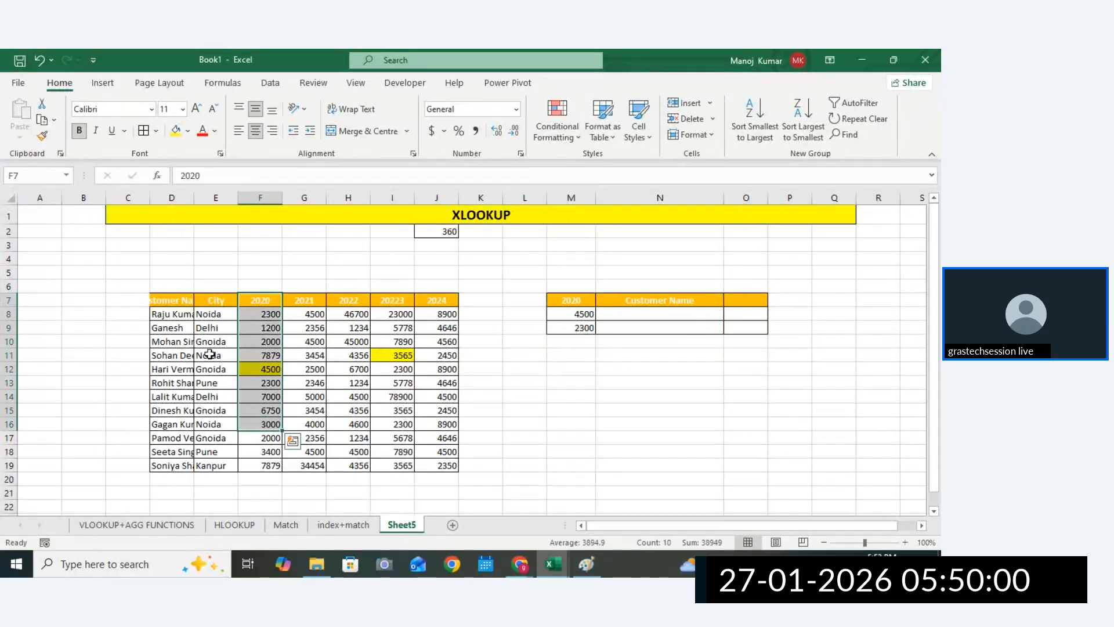
left_click_drag(172, 286, 169, 505)
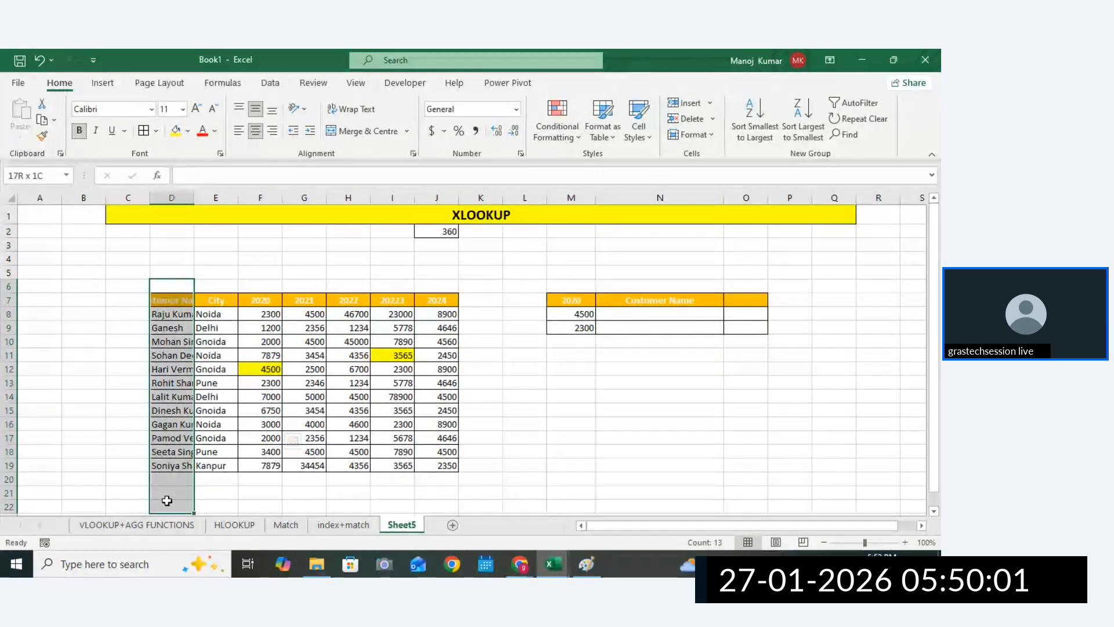
left_click(671, 318)
type("=XLO")
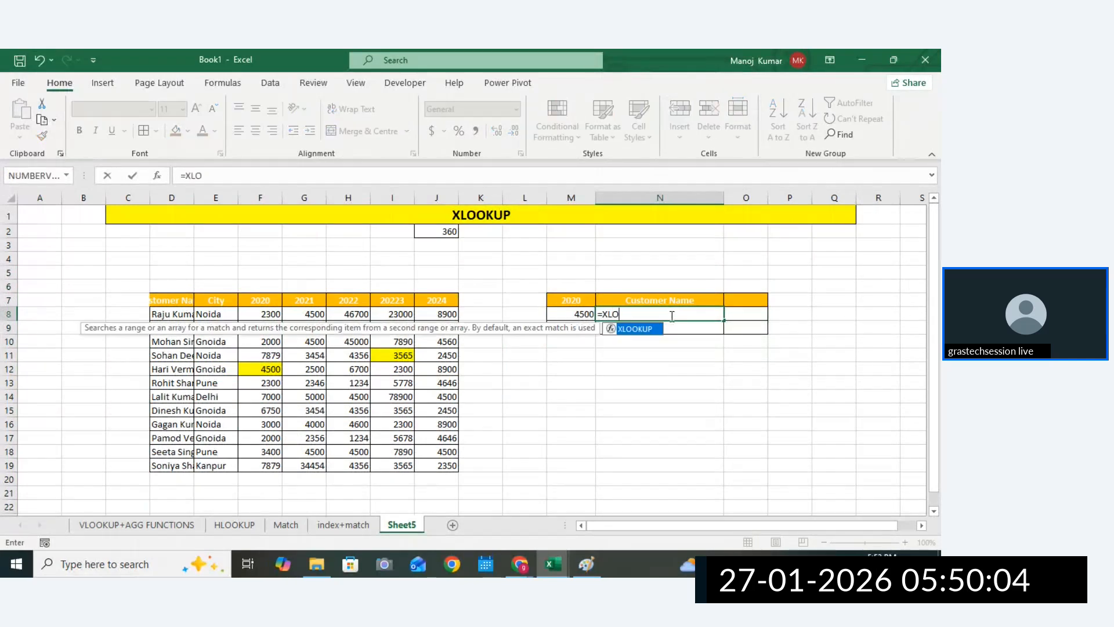
double_click(646, 329)
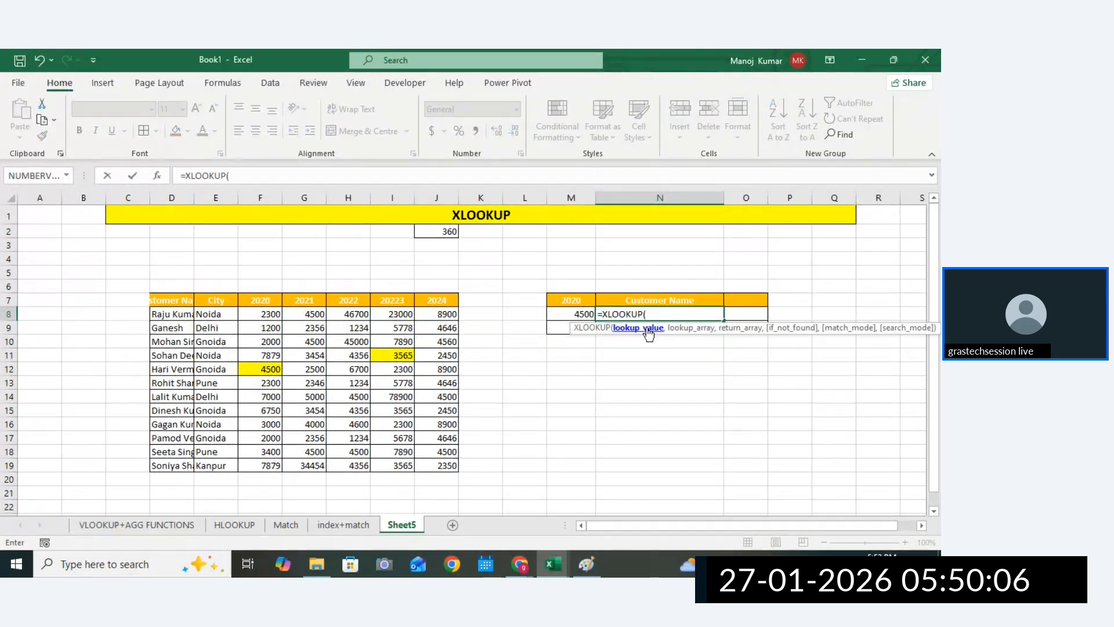
Try to complete the formula in N8 as =XLOOKUP(M8.F7:F19,D7:D19).
left_click(578, 312)
type(".")
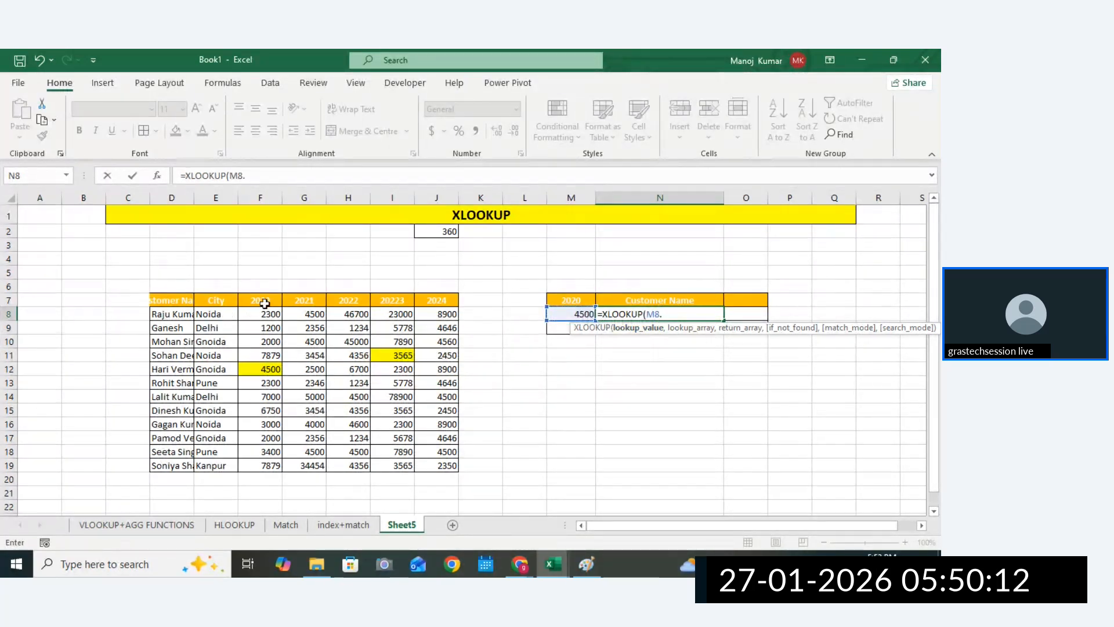
left_click_drag(264, 303, 265, 464)
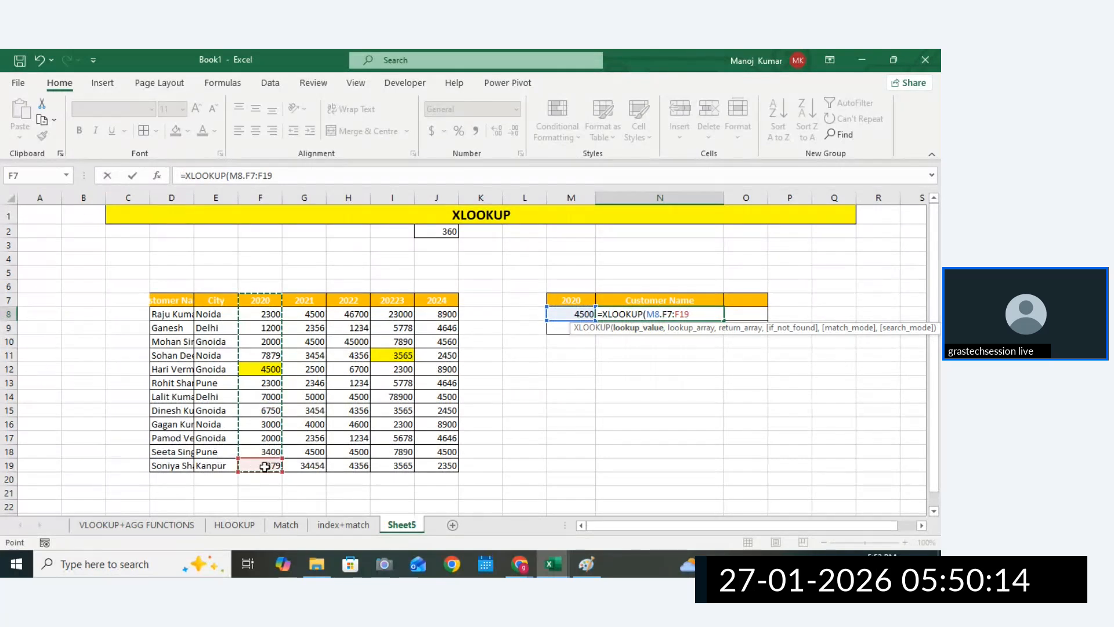
type(",")
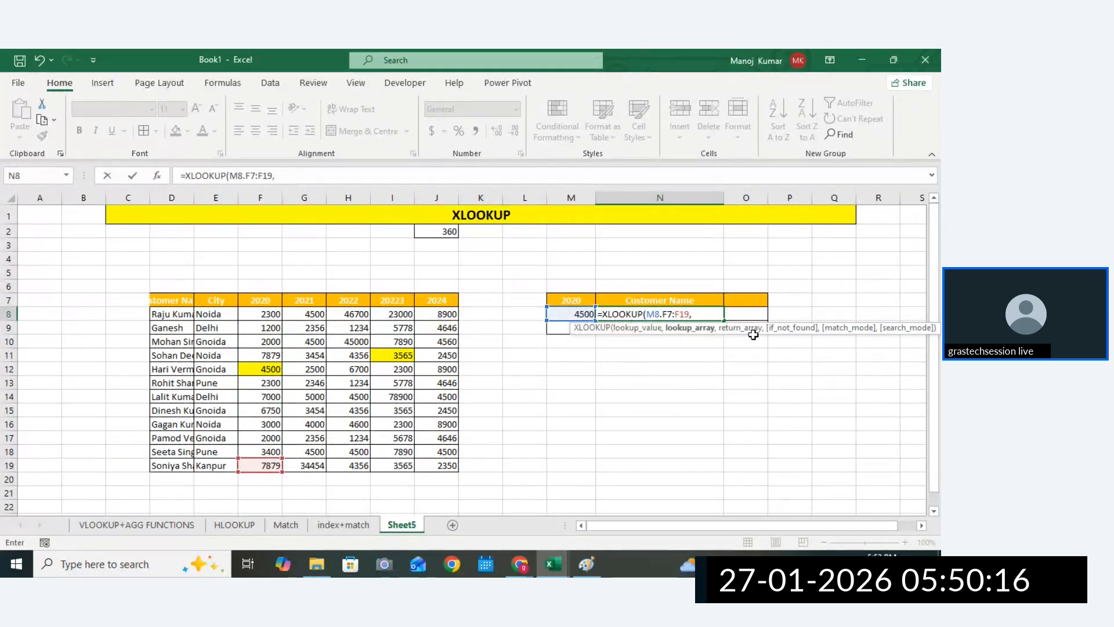
left_click_drag(173, 301, 159, 467)
type(")")
key("Return")
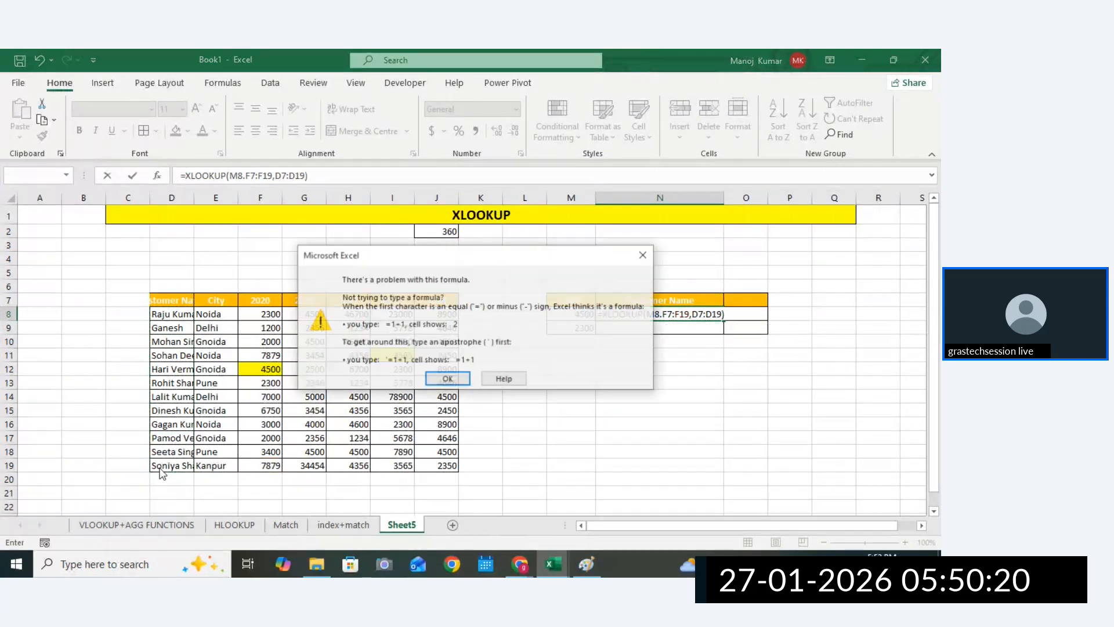
left_click(447, 379)
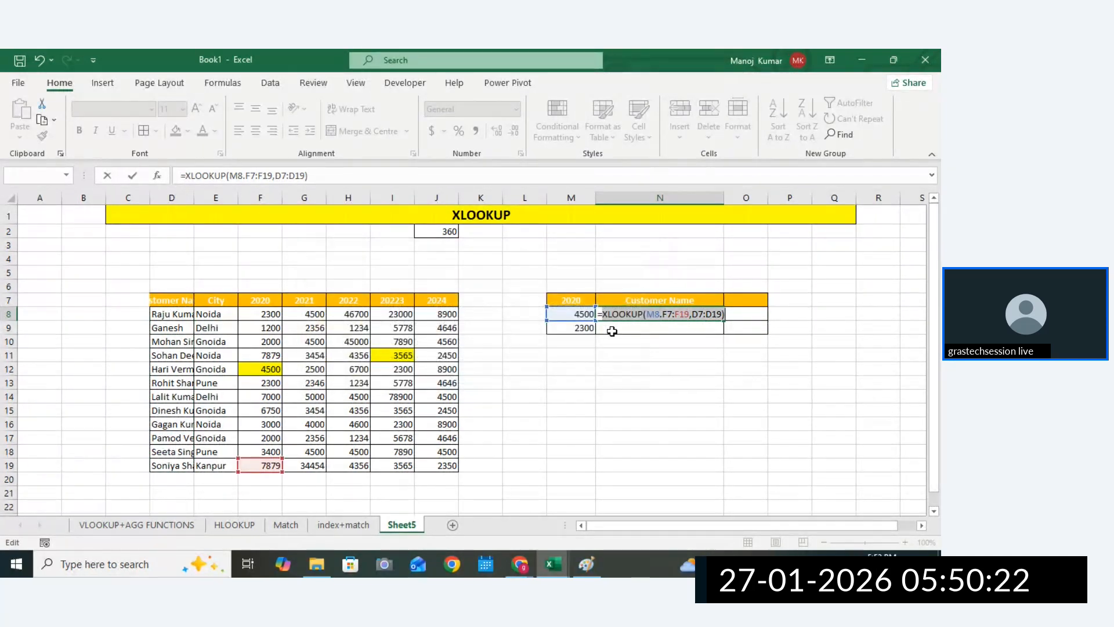
Try adding 0 as a final argument so the N8 formula reads =XLOOKUP(M8.F7:F19,D7:D19,0).
left_click(668, 314)
left_click(722, 313)
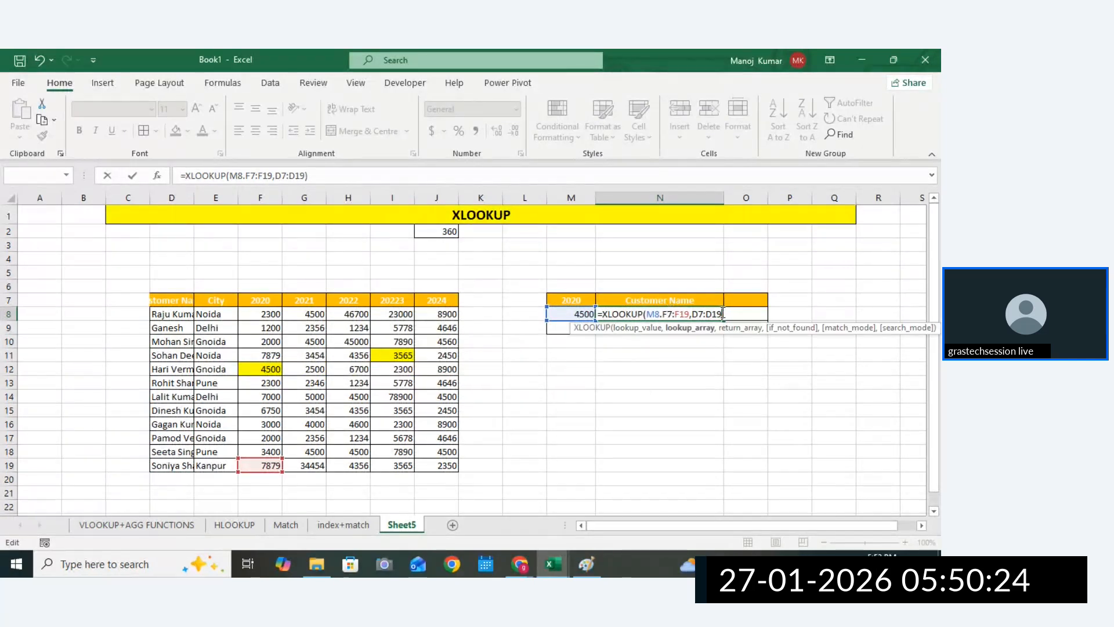
type(")")
key("Left")
type(",0")
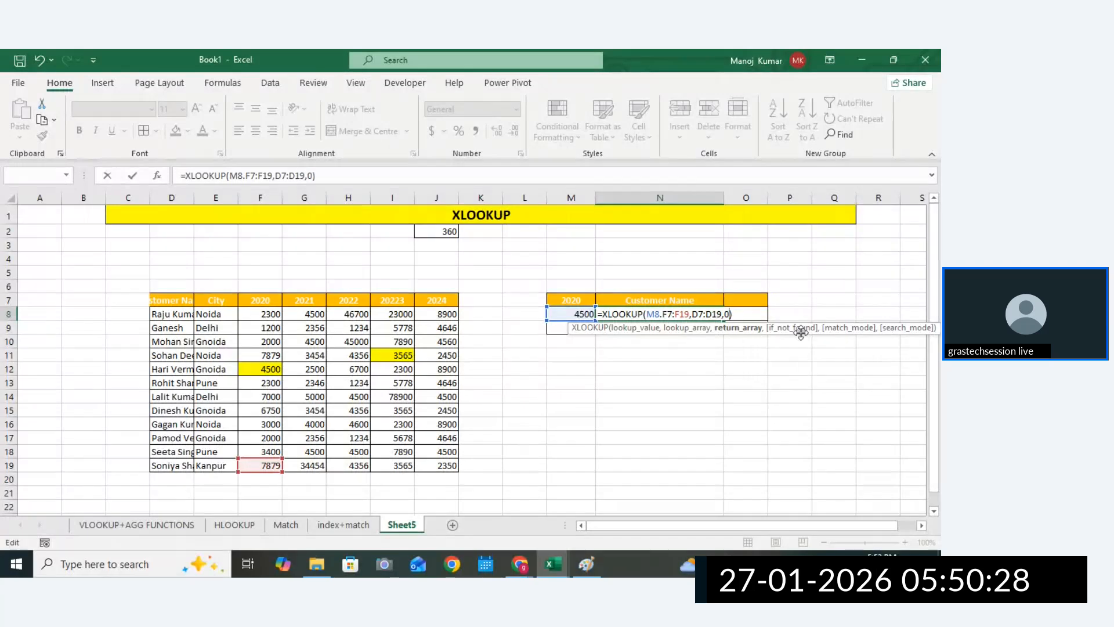
key("Return")
left_click(447, 379)
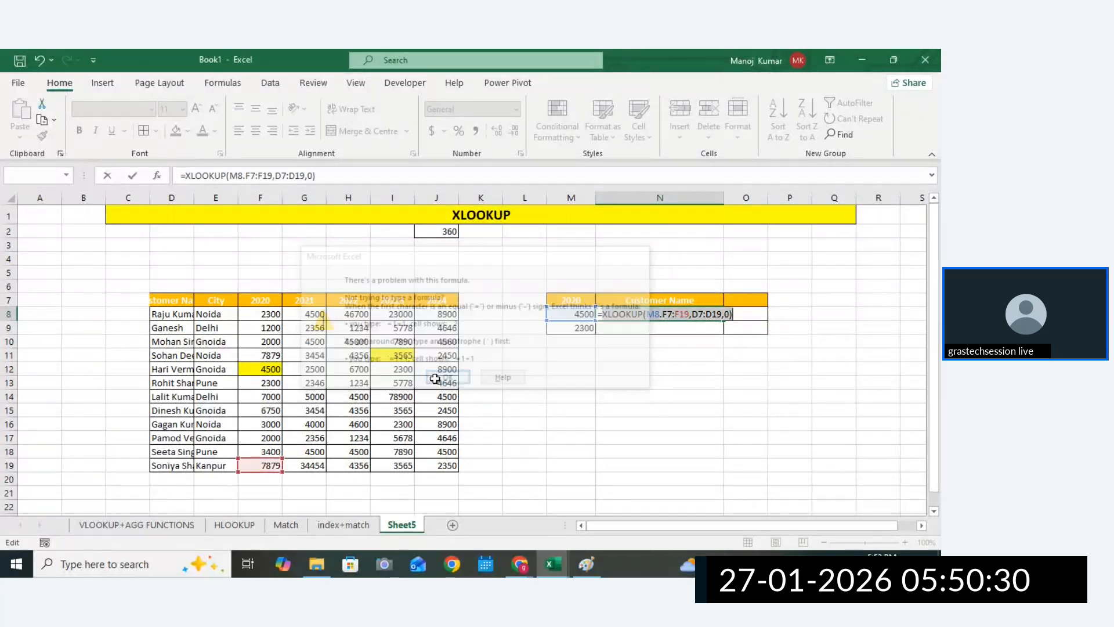
Delete all arguments between the parentheses of the XLOOKUP formula in N8.
left_click(657, 314)
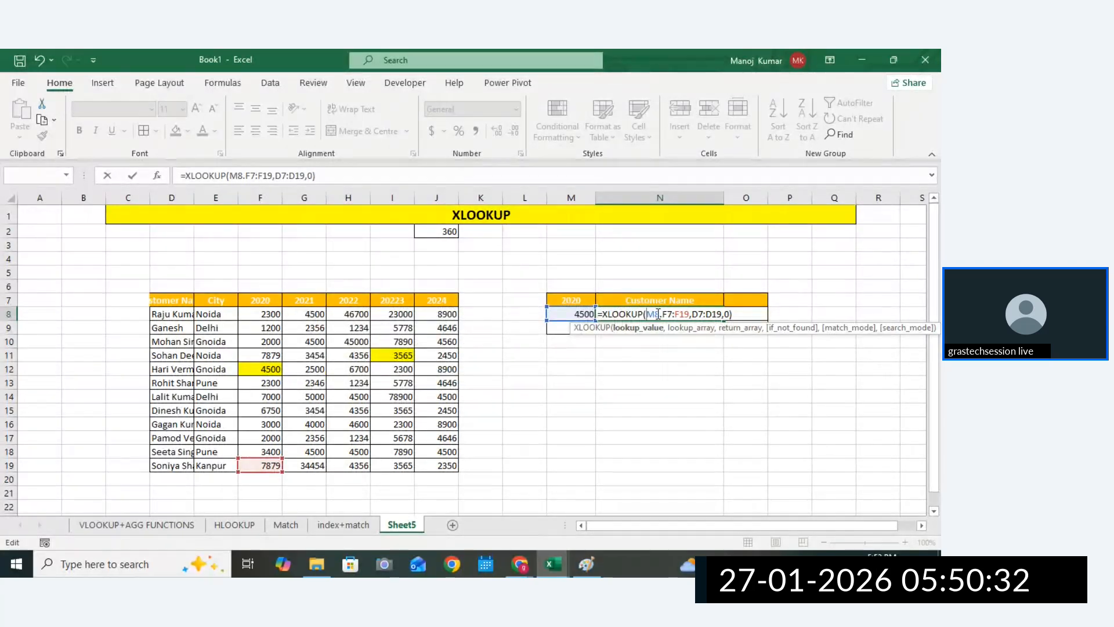
left_click(730, 314)
key("BackSpace")
key("BackSpace")
key("BackSpace")
key("BackSpace")
key("BackSpace")
key("BackSpace")
key("BackSpace")
key("BackSpace")
key("BackSpace")
key("BackSpace")
key("BackSpace")
key("BackSpace")
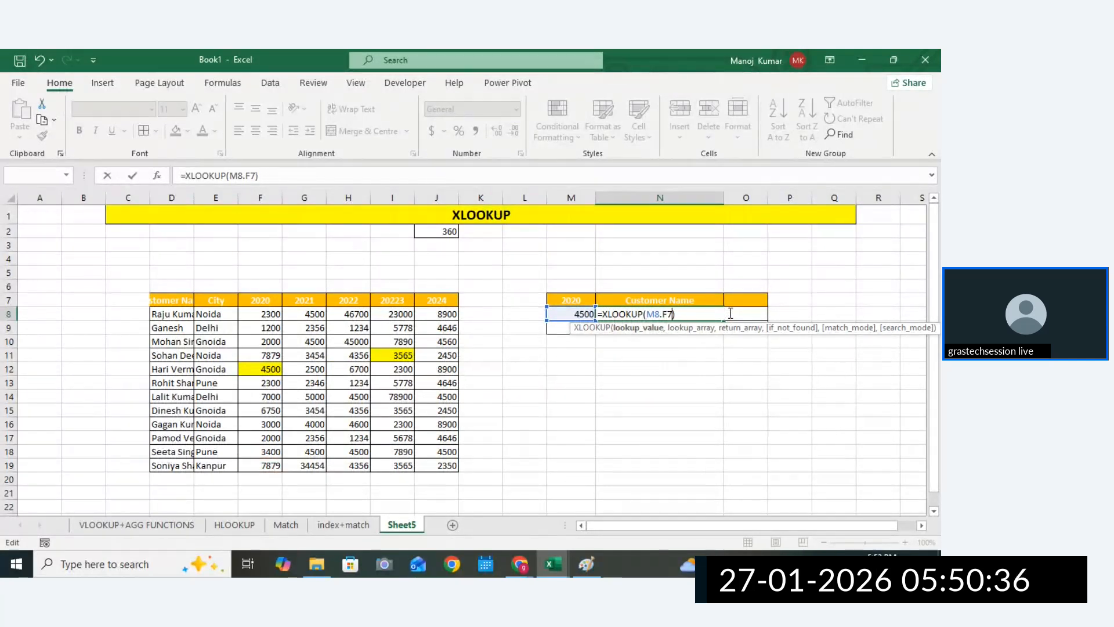
key("BackSpace")
key("BackSpace")
key("BackSpace")
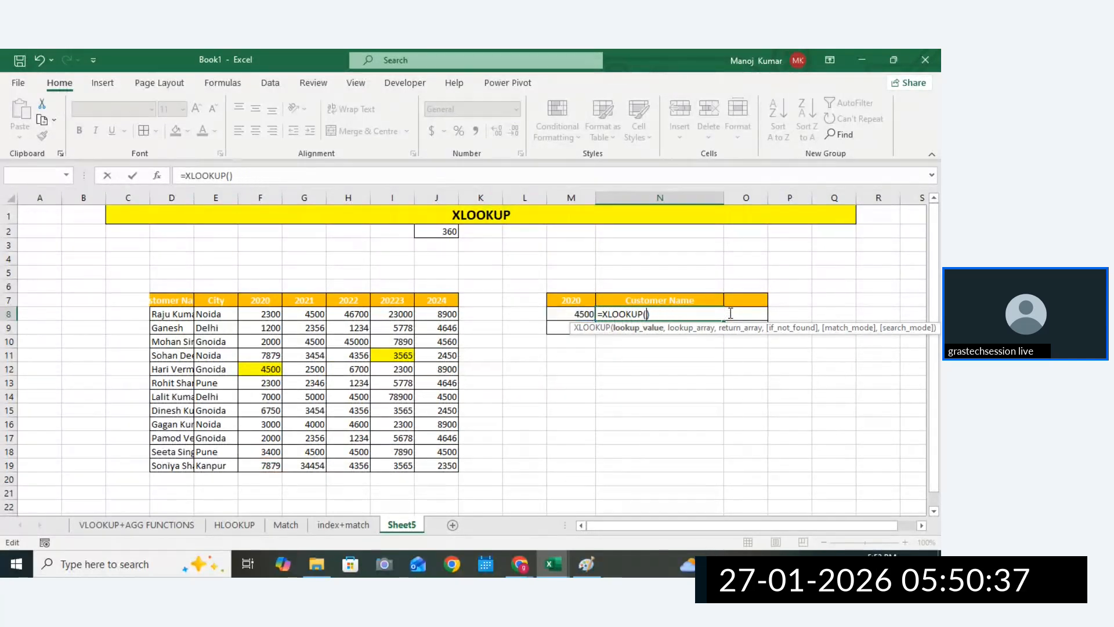
Complete the formula in N8 as =XLOOKUP(M8,F7:F19,D7:D19,0) and enter it.
left_click(585, 313)
type(",")
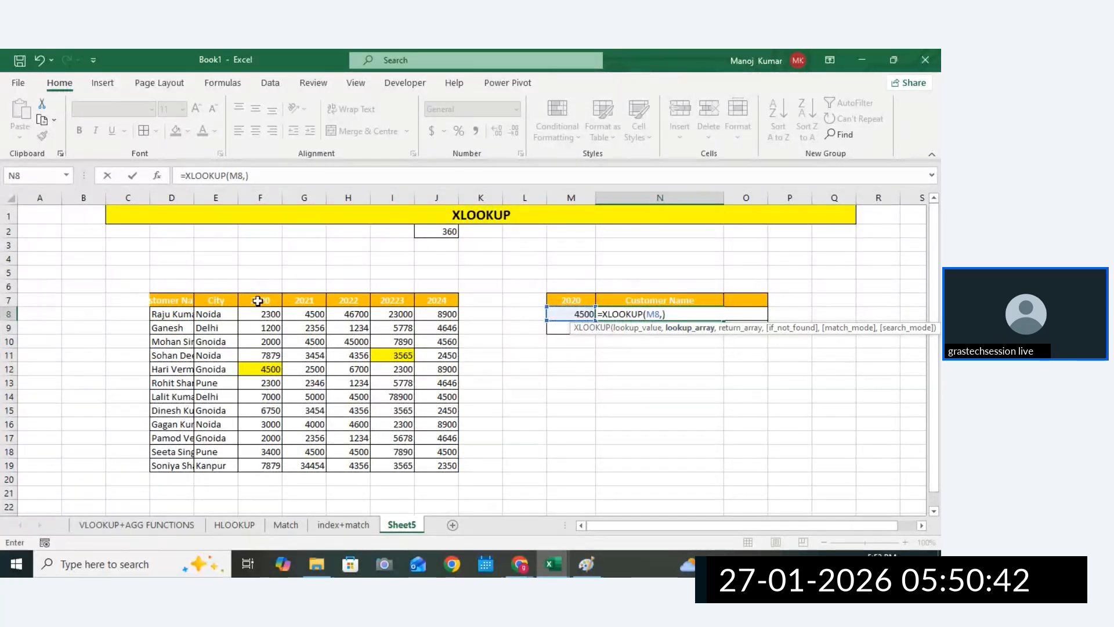
left_click_drag(258, 300, 244, 467)
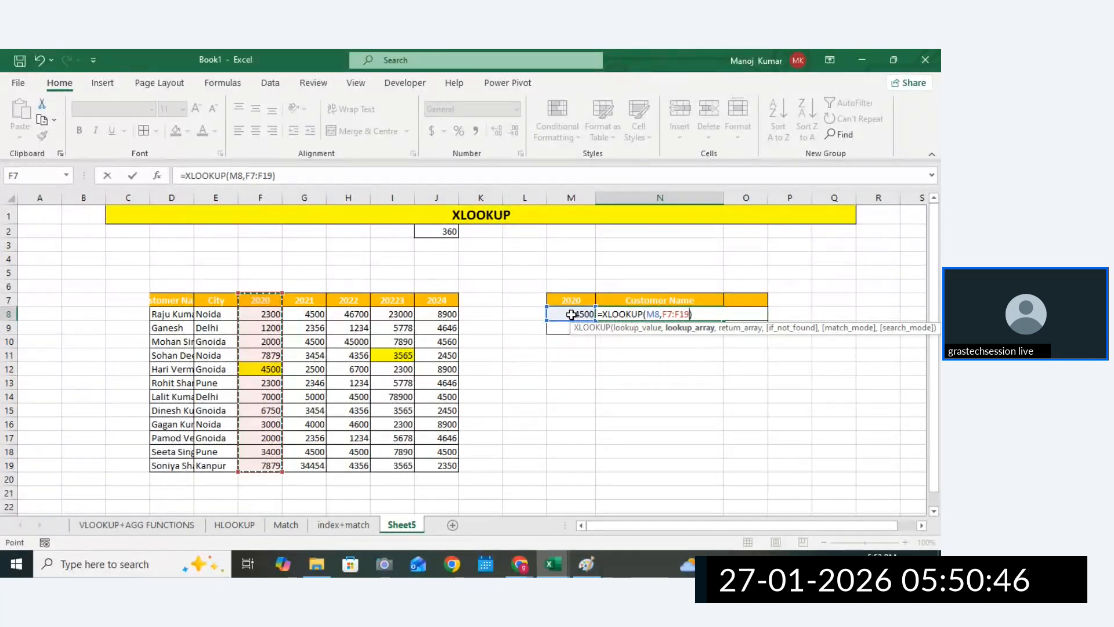
type(",")
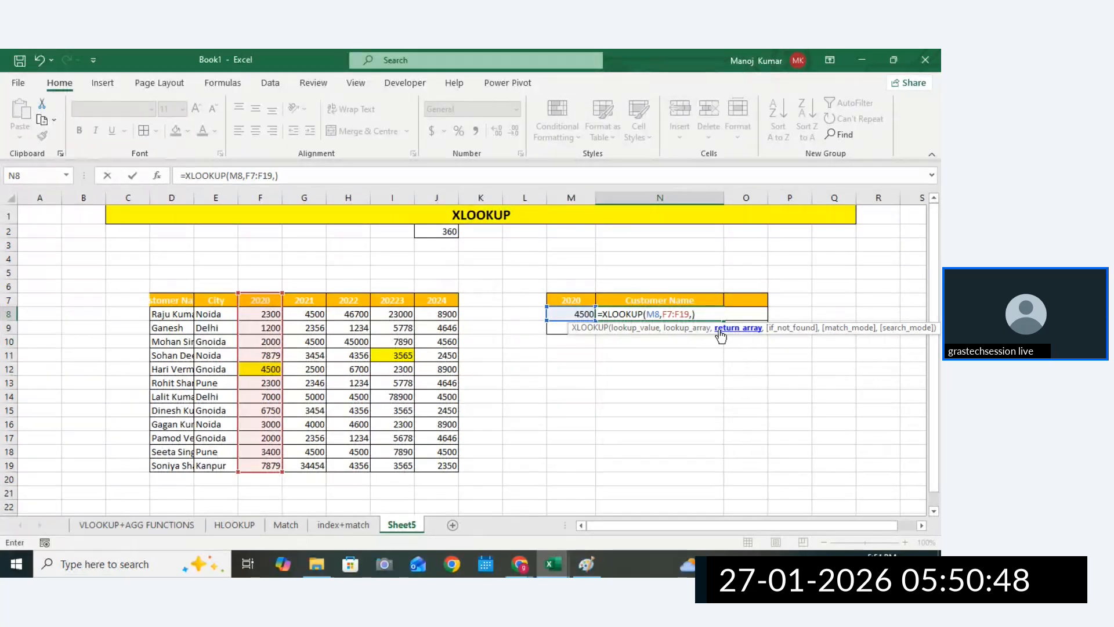
left_click_drag(176, 303, 170, 475)
type(",0")
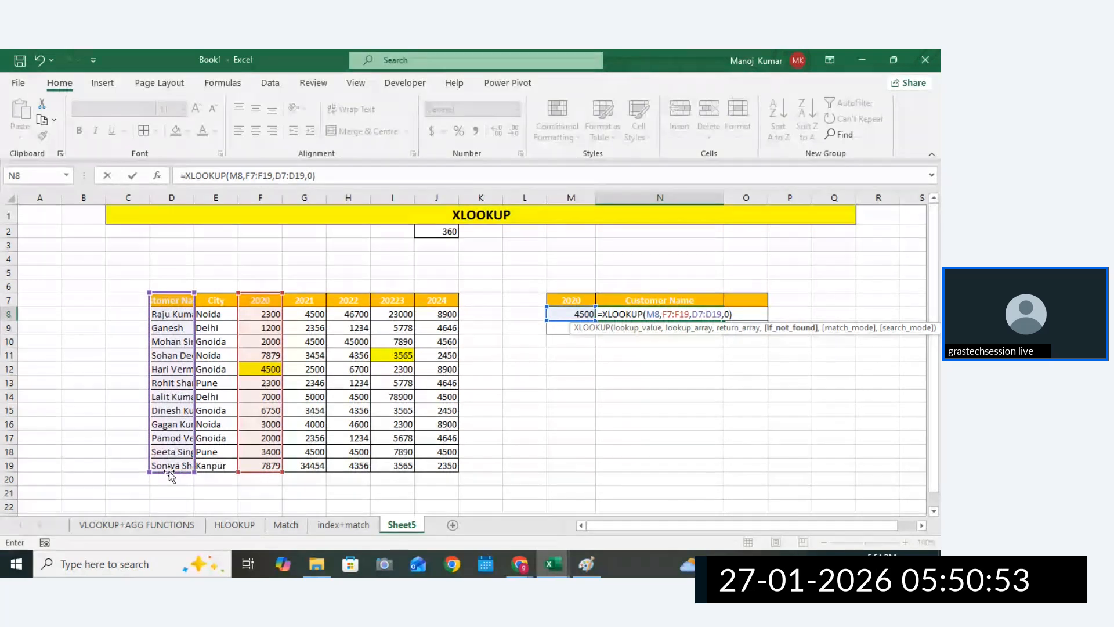
key("Return")
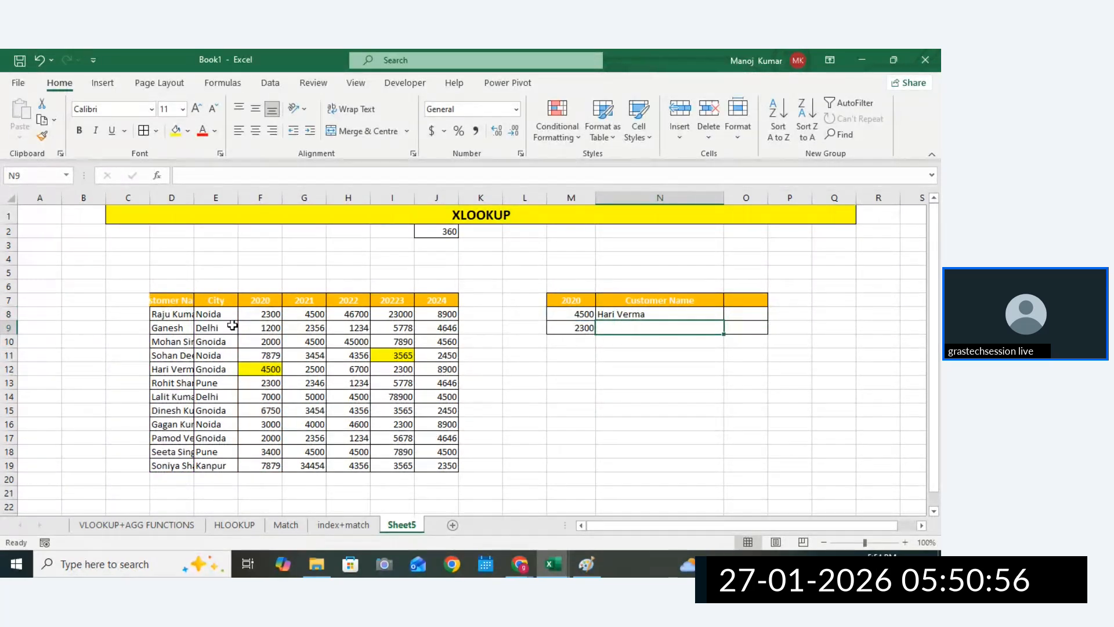
Extend the XLOOKUP formula in N8 with match mode 0 and search mode 1, making it =XLOOKUP(M8,F7:F19,D7:D19,0,0,1).
double_click(641, 317)
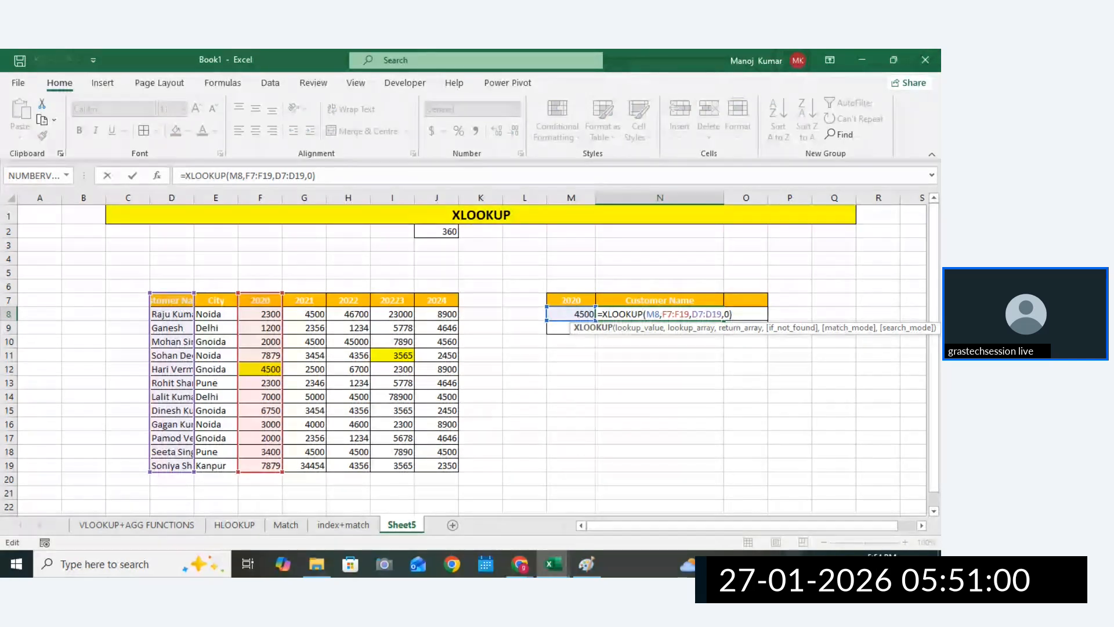
left_click_drag(808, 525, 851, 518)
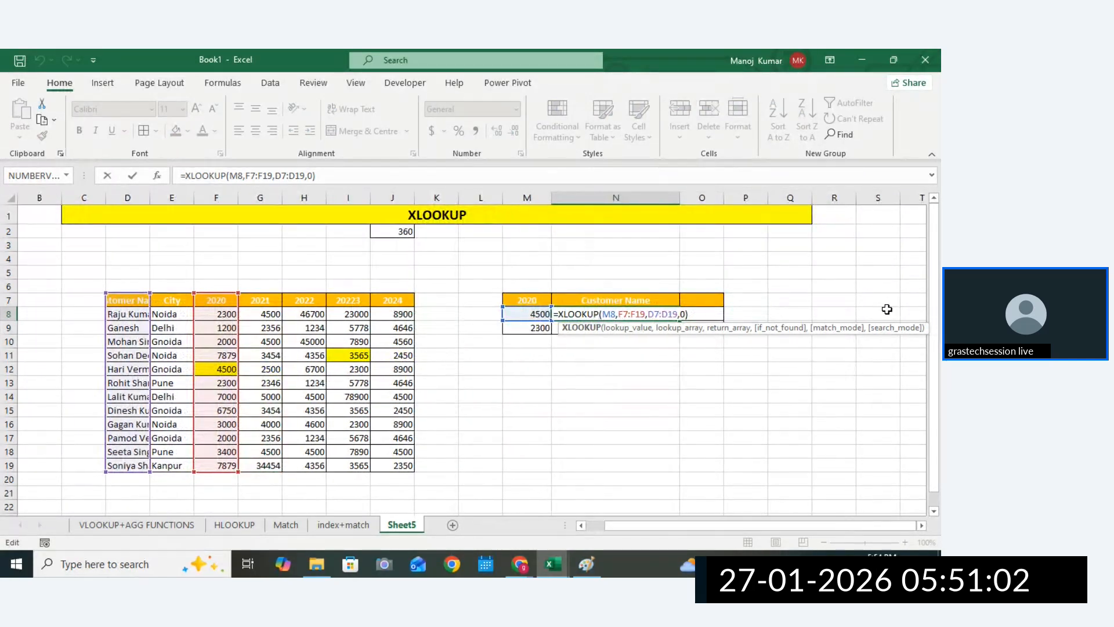
left_click_drag(886, 329, 699, 376)
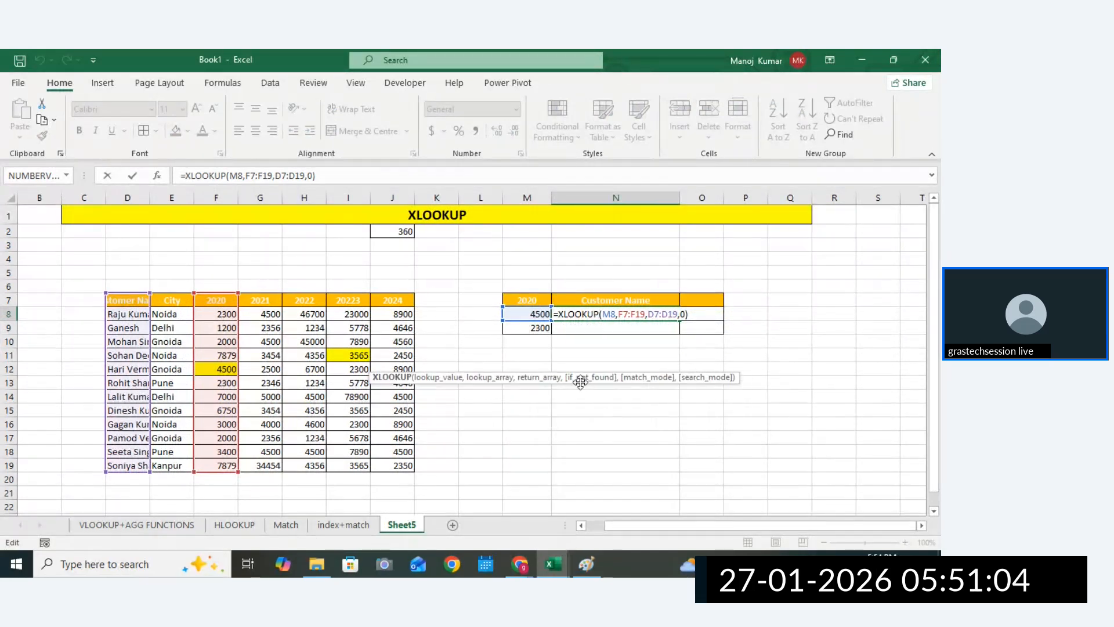
left_click(684, 314)
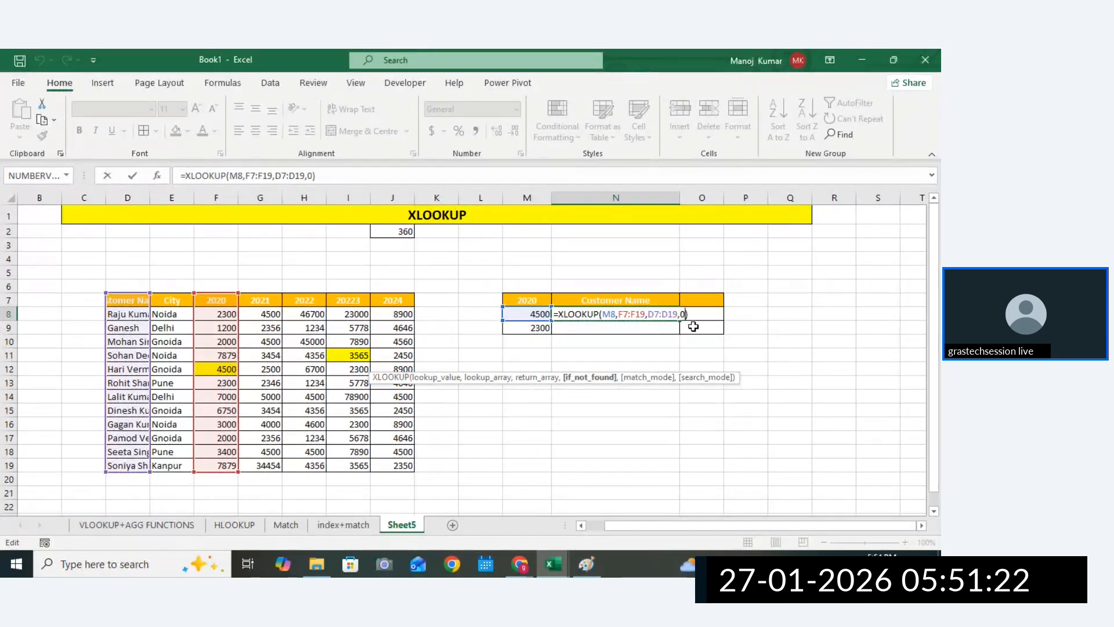
type(",")
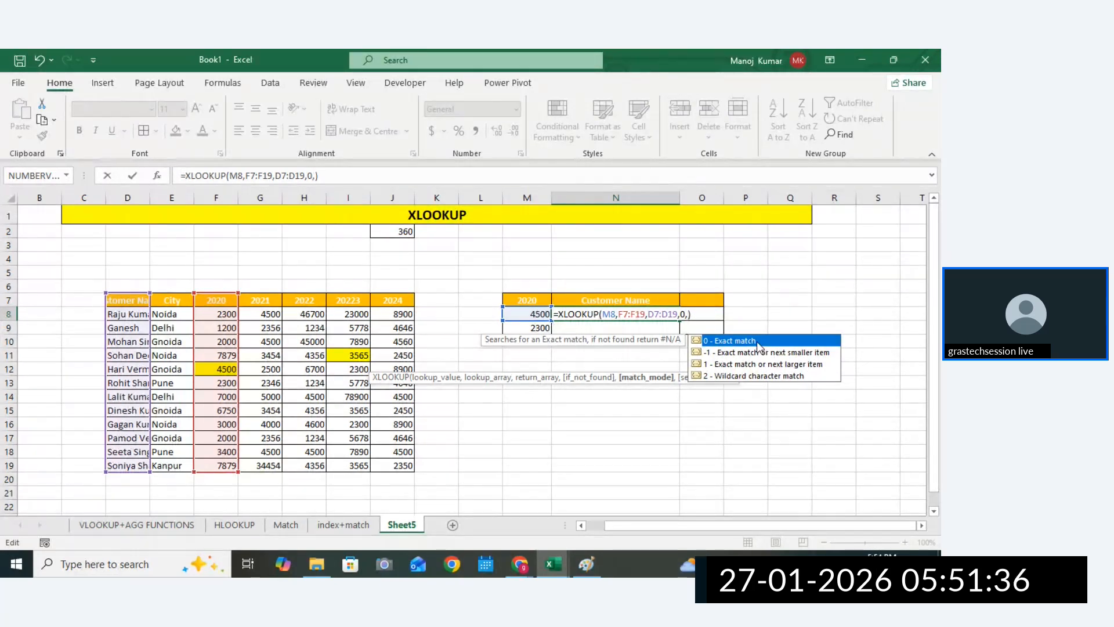
type("0,1")
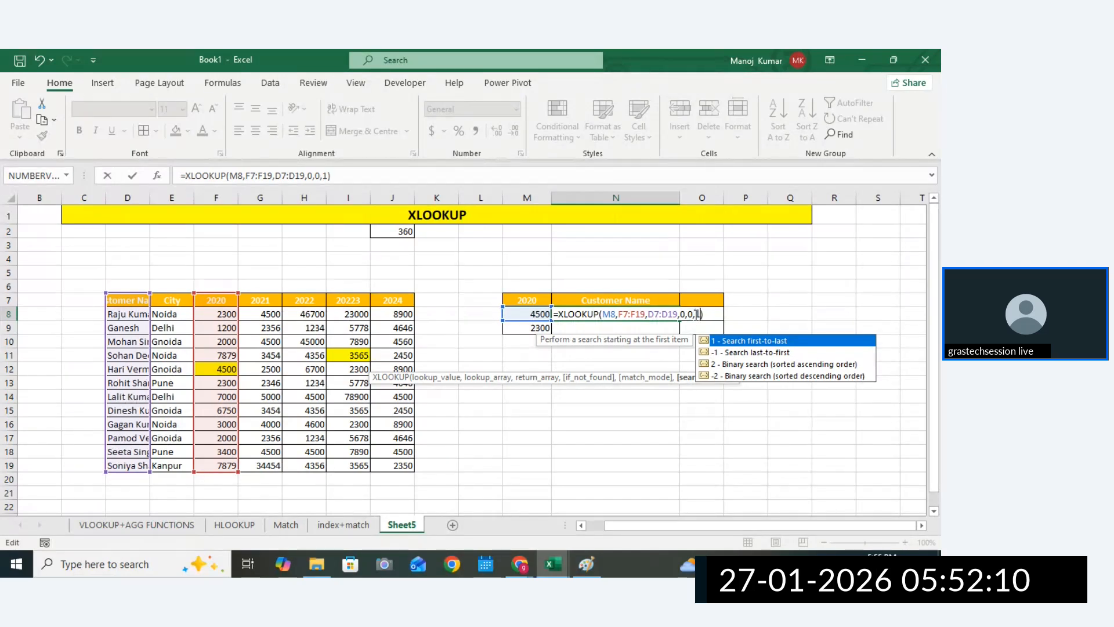
key("Return")
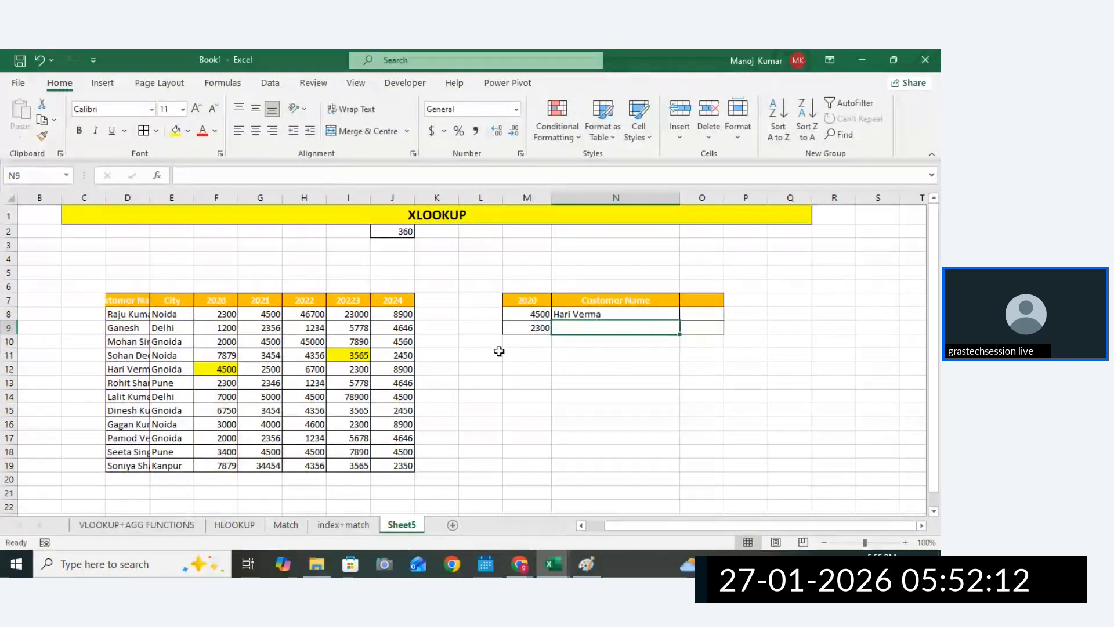
Copy the lookup value 2300 from M9 into M8.
left_click_drag(530, 314, 531, 326)
key("ctrl+c")
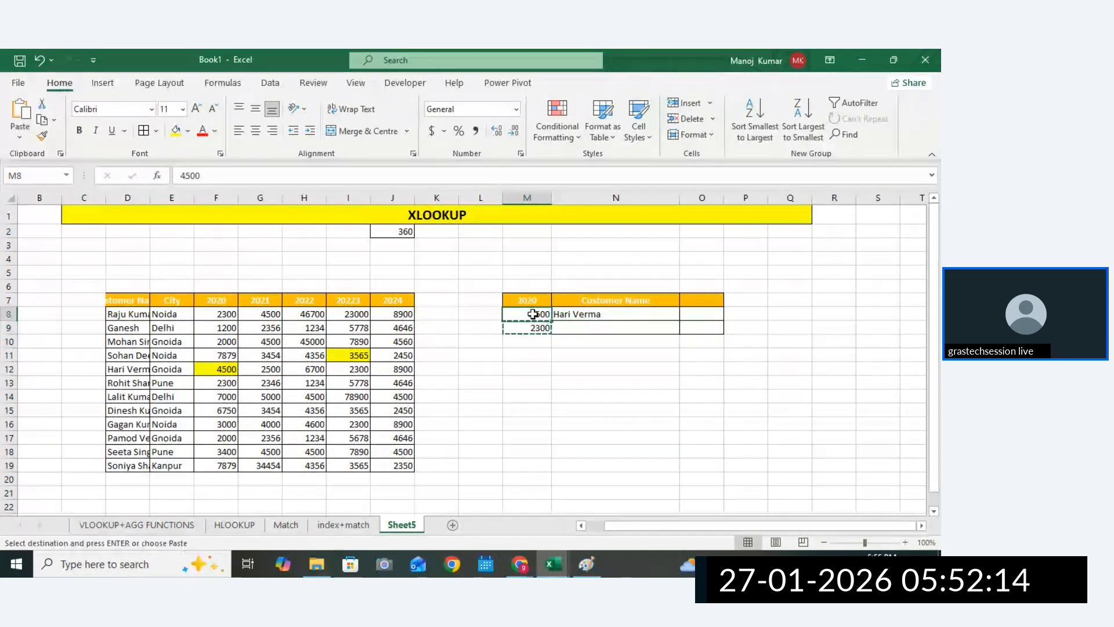
key("ctrl+v")
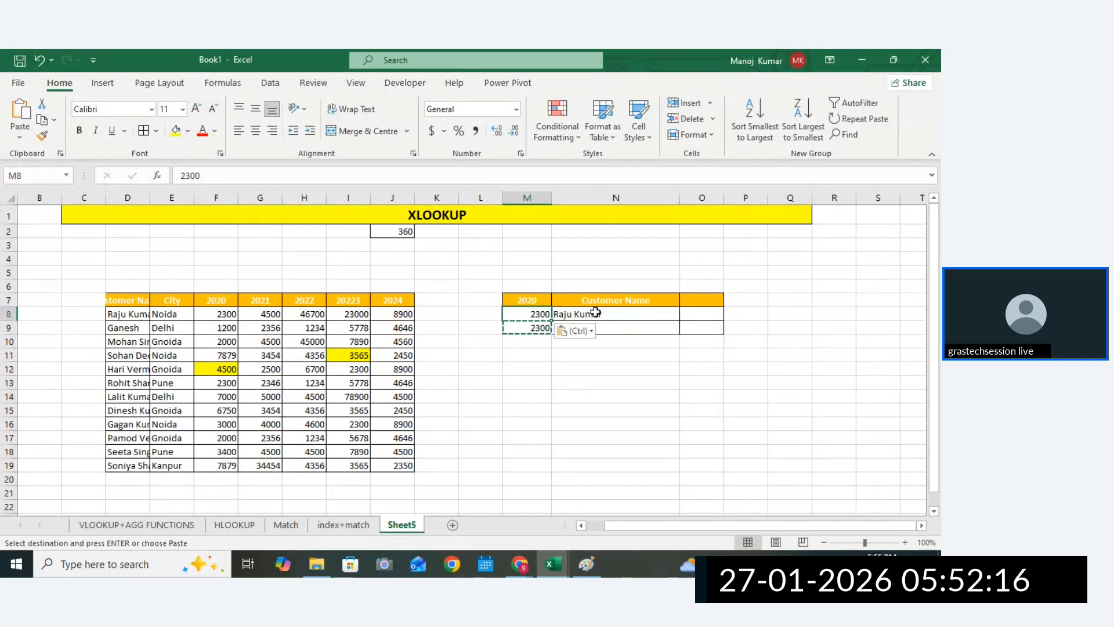
Widen the City and Customer Name columns of the data table and locate the second 2300 entry in the 2020 column.
left_click_drag(123, 314, 211, 316)
left_click_drag(195, 200, 227, 201)
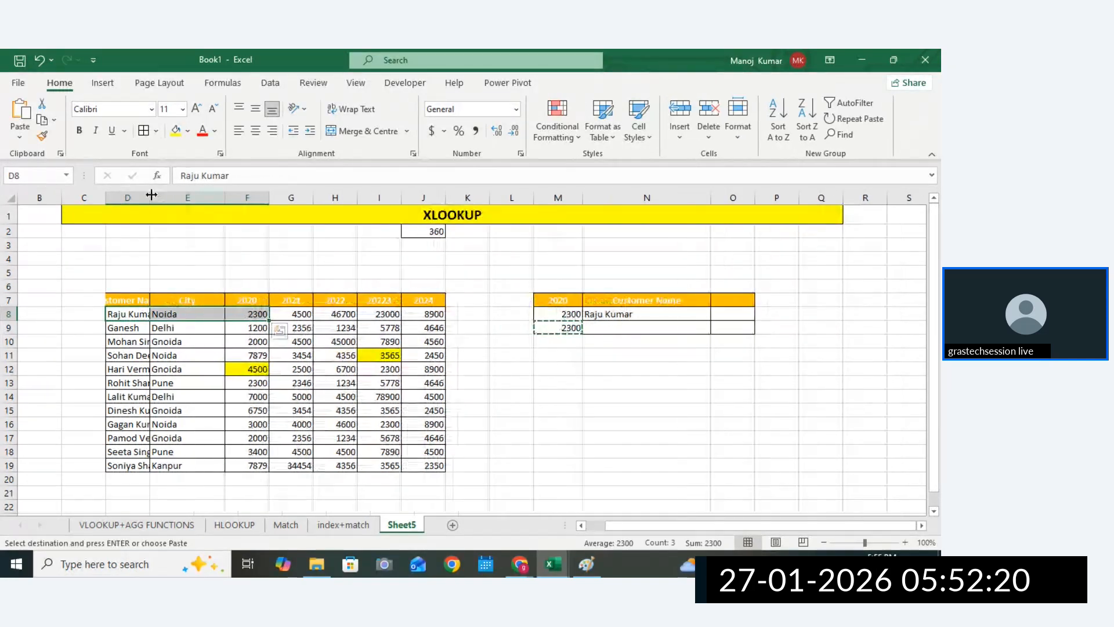
left_click_drag(151, 200, 196, 203)
left_click(612, 329)
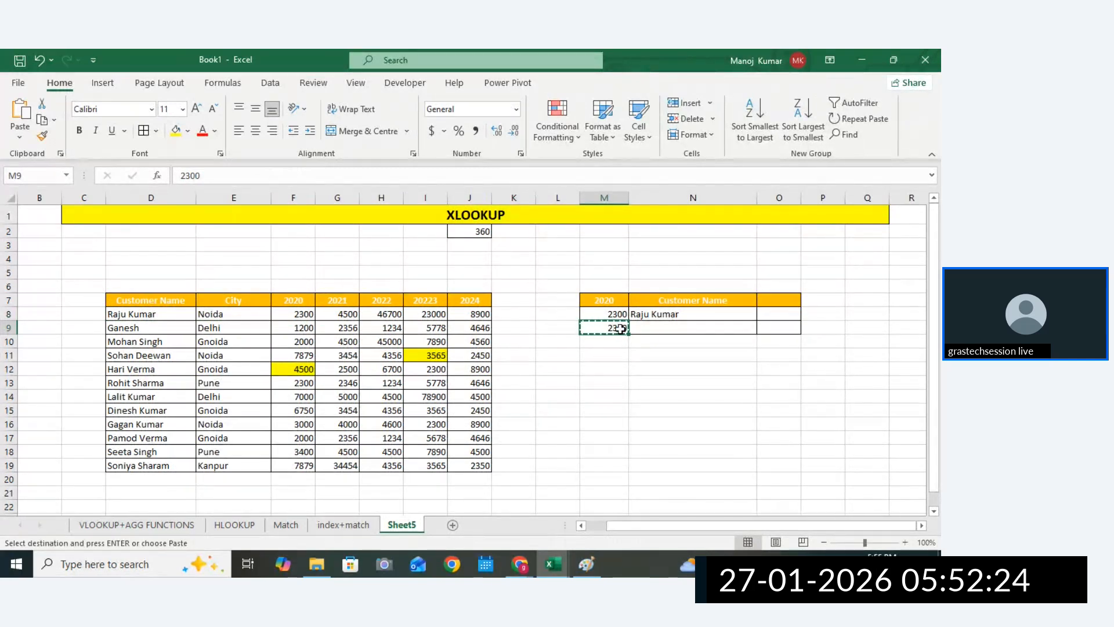
left_click(304, 384)
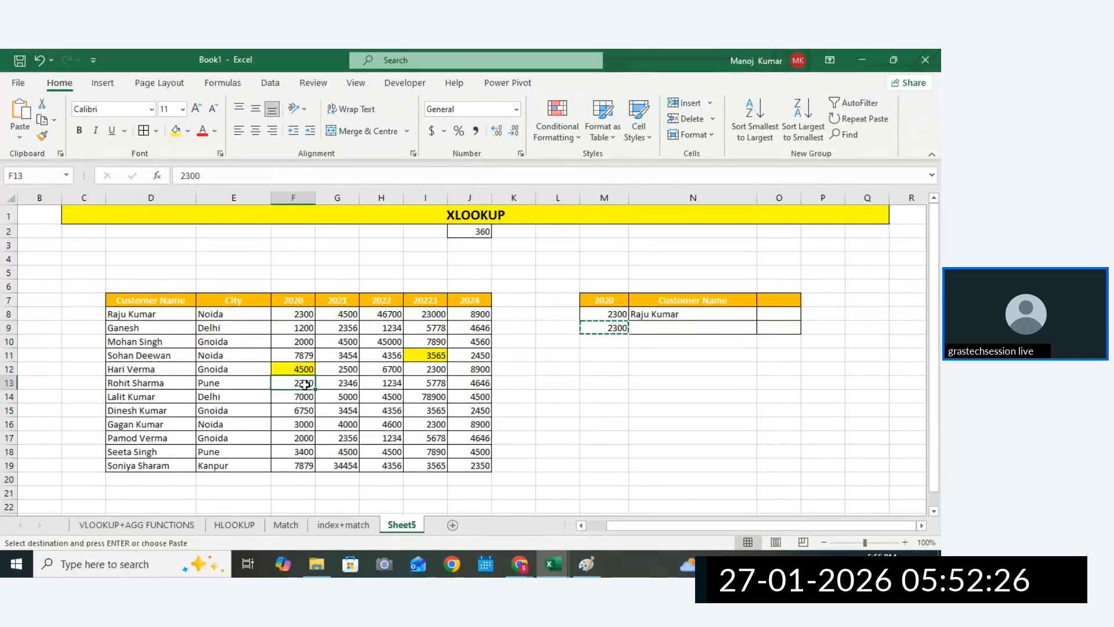
Begin an XLOOKUP formula in N9 with M9 as the lookup value and F7:F19 as the lookup array.
left_click(667, 314)
left_click(663, 329)
type("=")
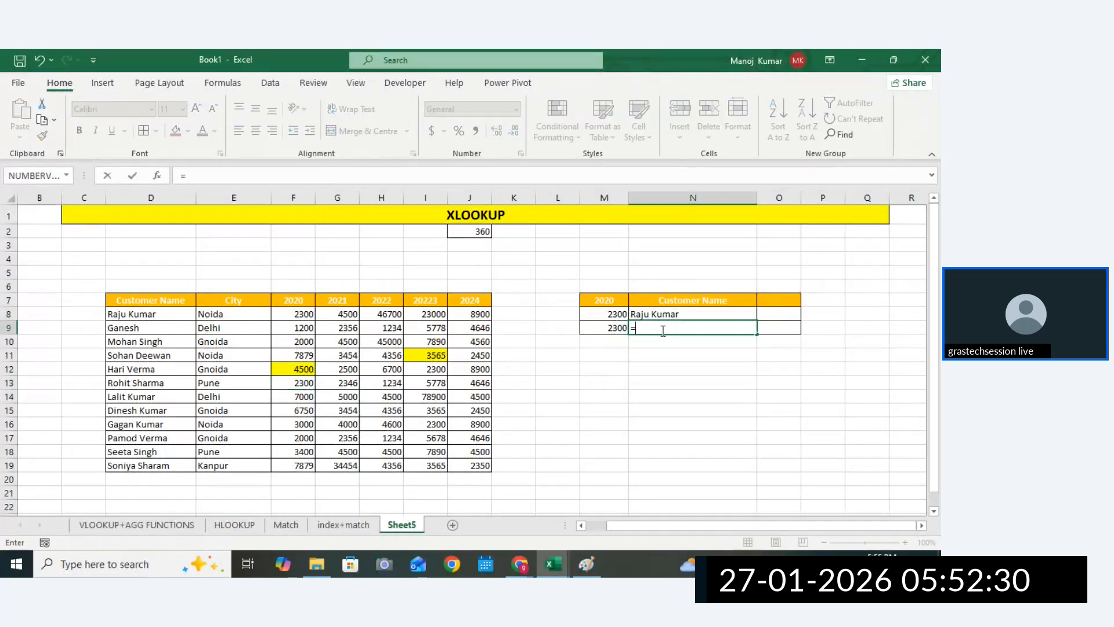
type("XLO")
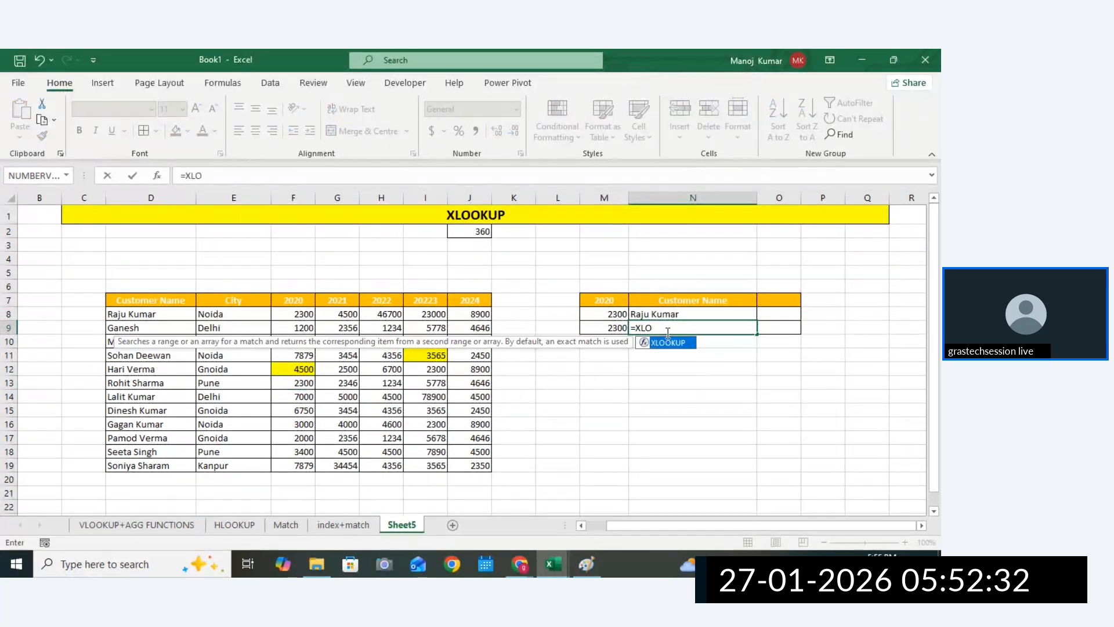
double_click(667, 343)
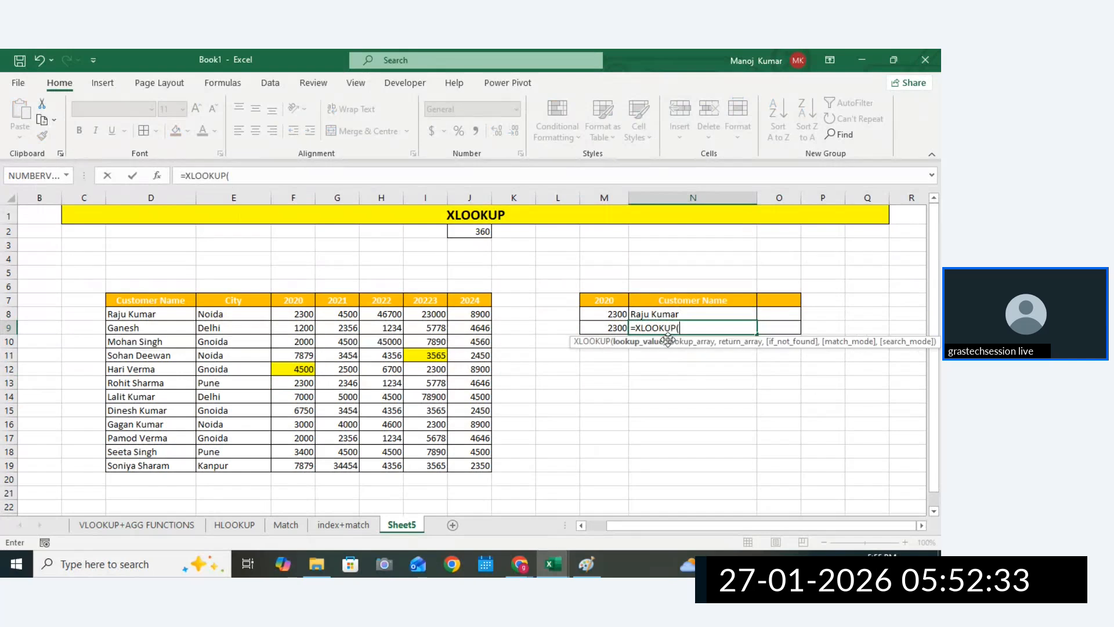
left_click(622, 324)
type(",")
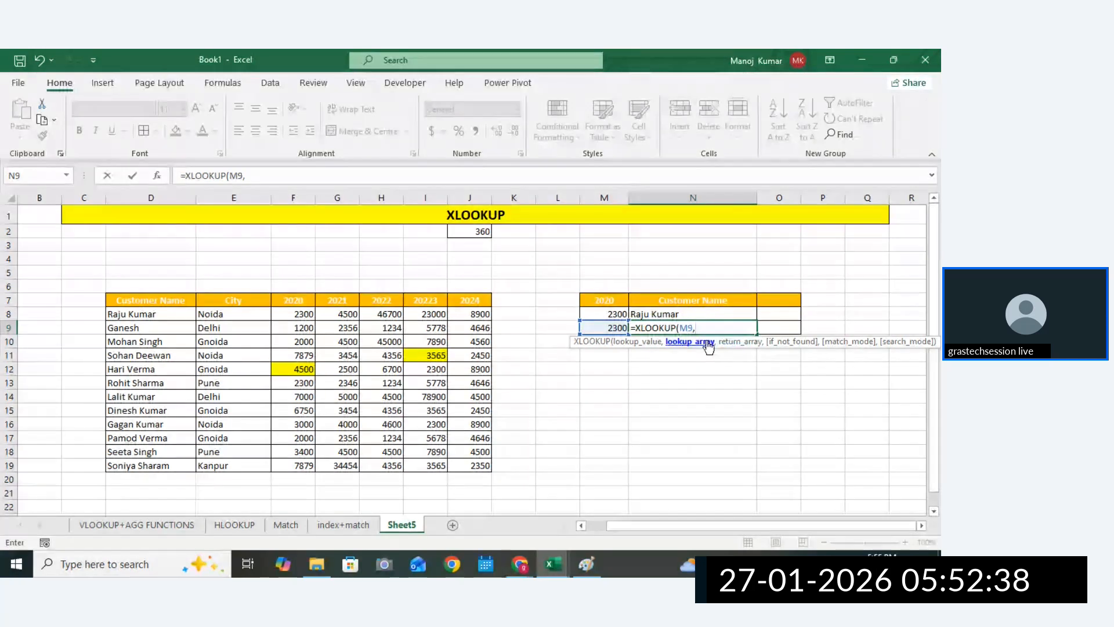
left_click_drag(302, 300, 301, 459)
type(",")
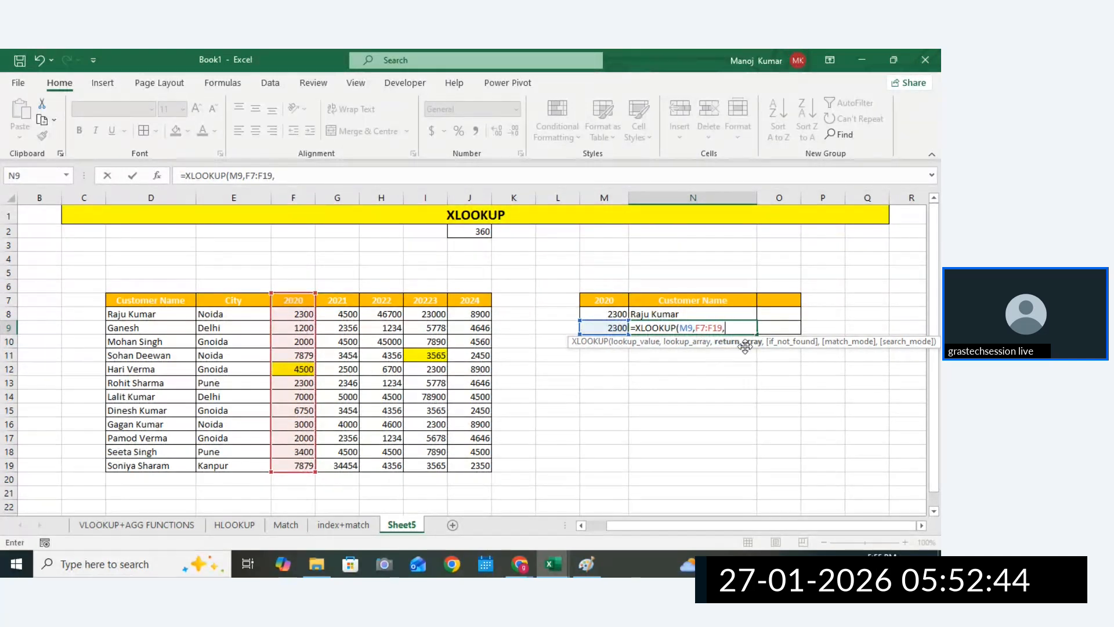
Complete the N9 formula with return array D7:D19, 0 if not found and match mode 0, and enter it.
left_click_drag(144, 304, 131, 465)
type(",0")
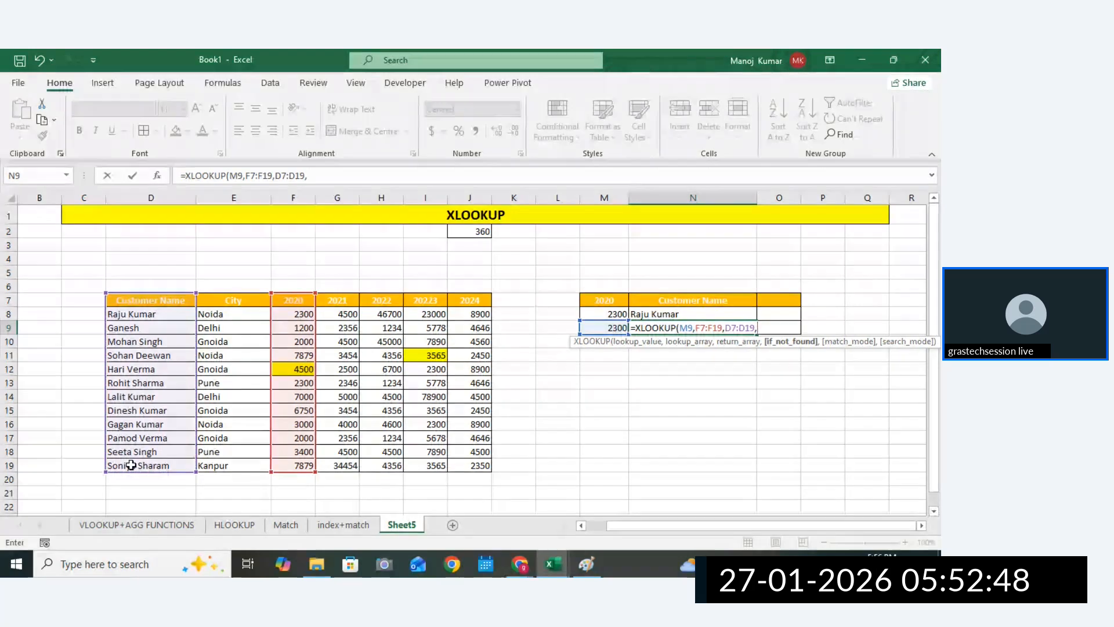
type(",0")
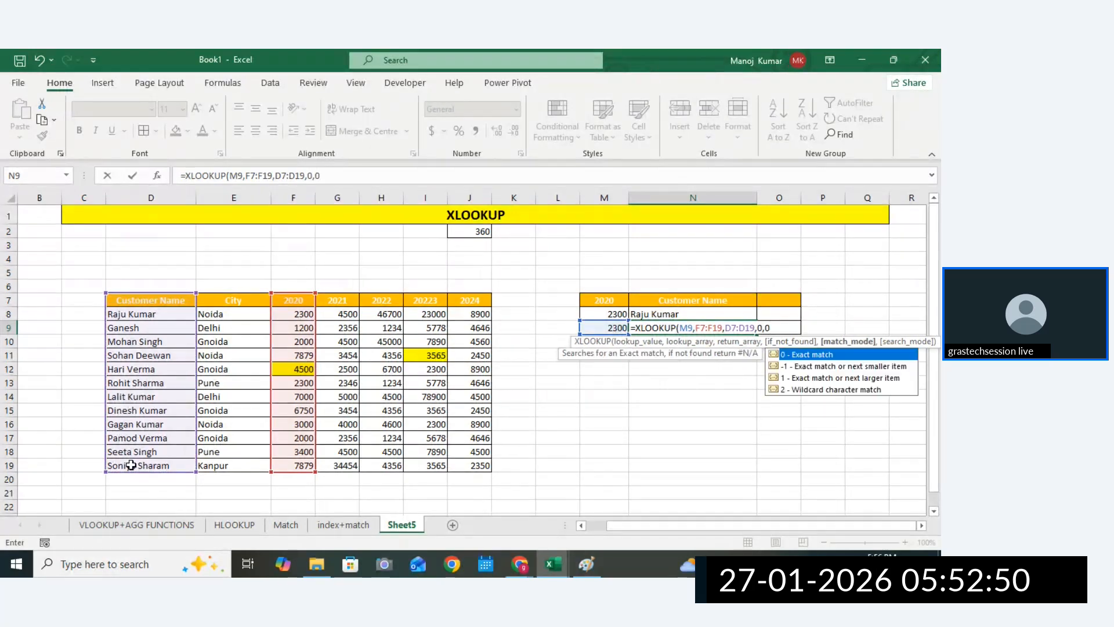
type(",")
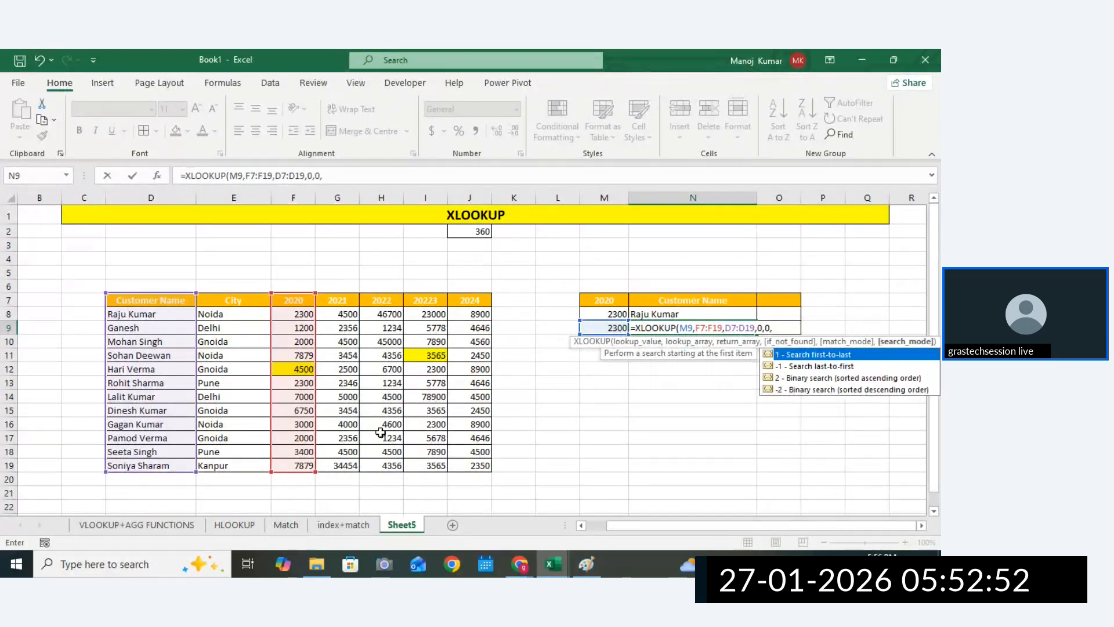
key("BackSpace")
type(")")
key("Return")
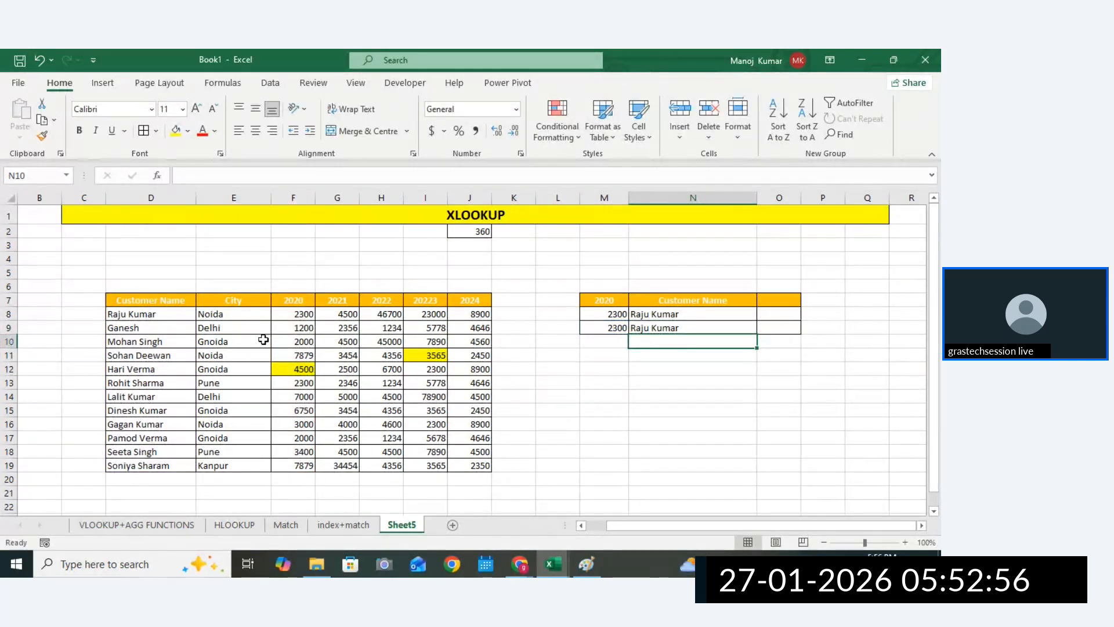
Add search mode -1 to the N9 formula so it reads =XLOOKUP(M9,F7:F19,D7:D19,0,0,-1).
left_click_drag(311, 312, 294, 452)
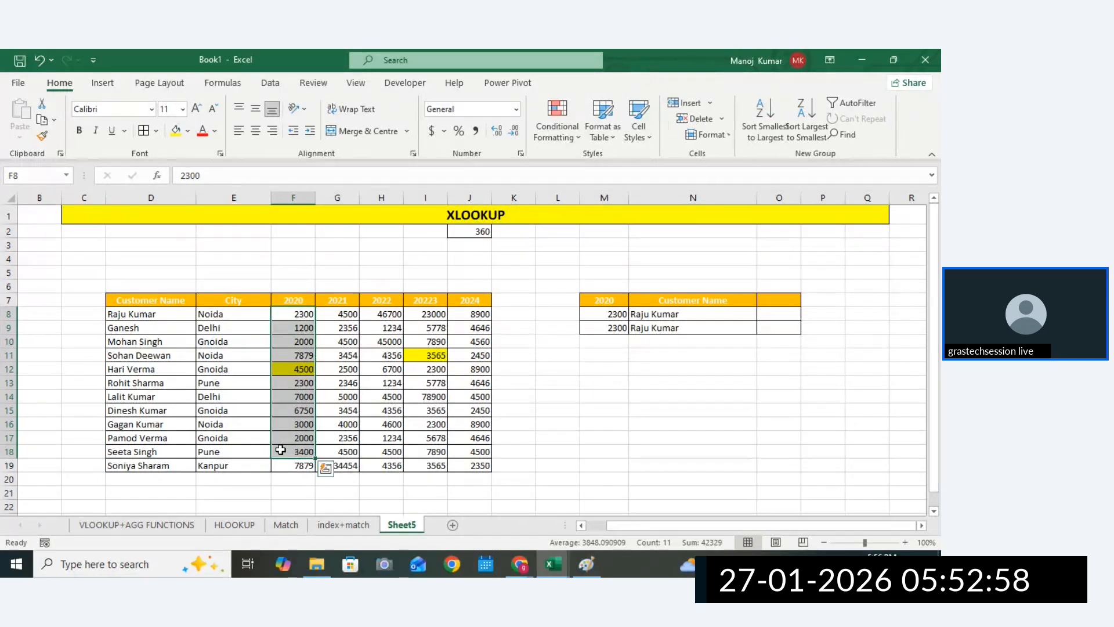
left_click(709, 325)
double_click(768, 328)
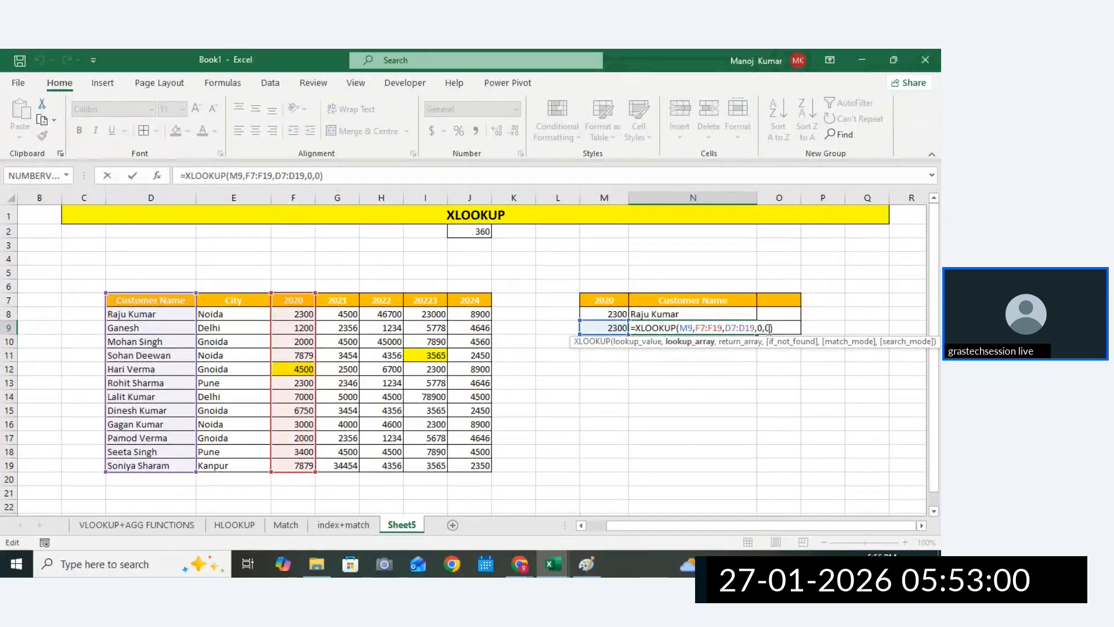
left_click(771, 329)
type(",-1")
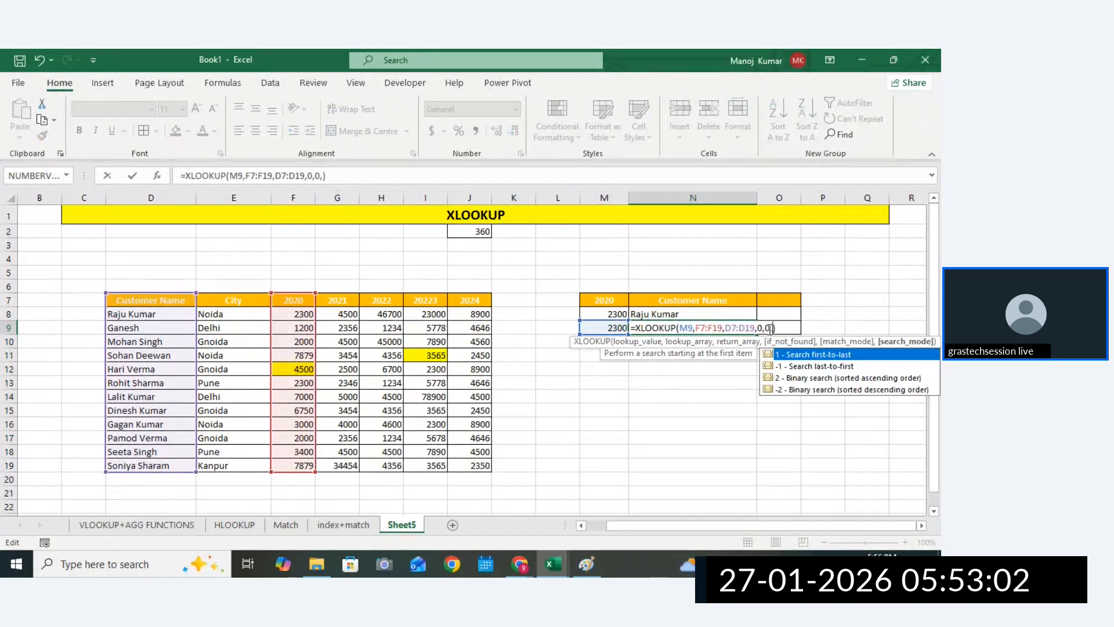
key("Return")
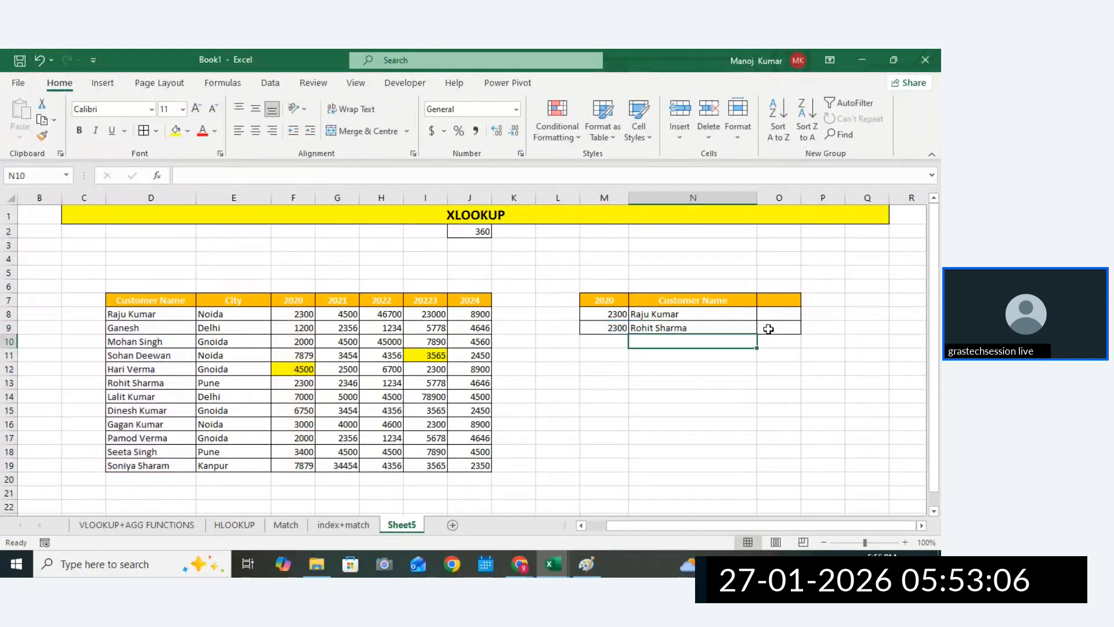
Compare the search mode arguments of the XLOOKUP formulas in N8 and N9.
double_click(742, 316)
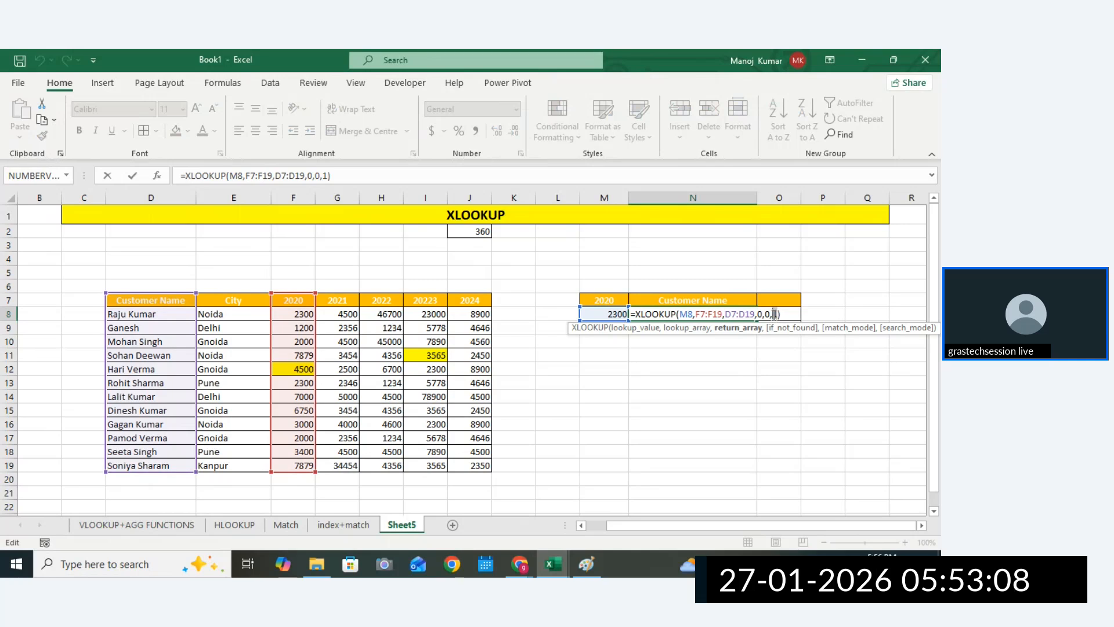
left_click(772, 314)
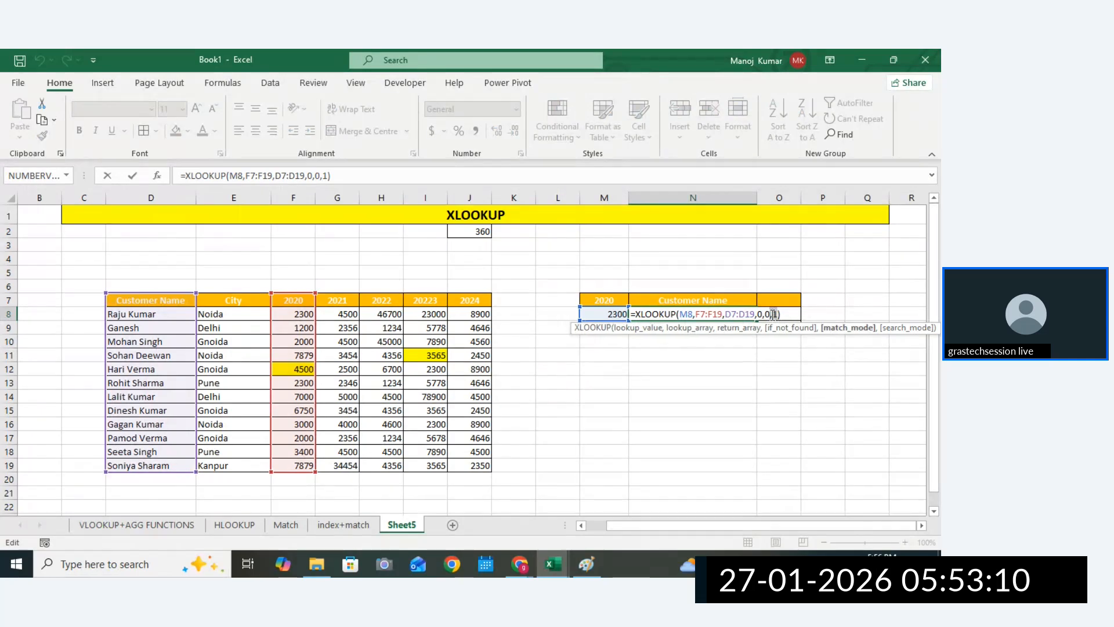
key("Return")
double_click(725, 329)
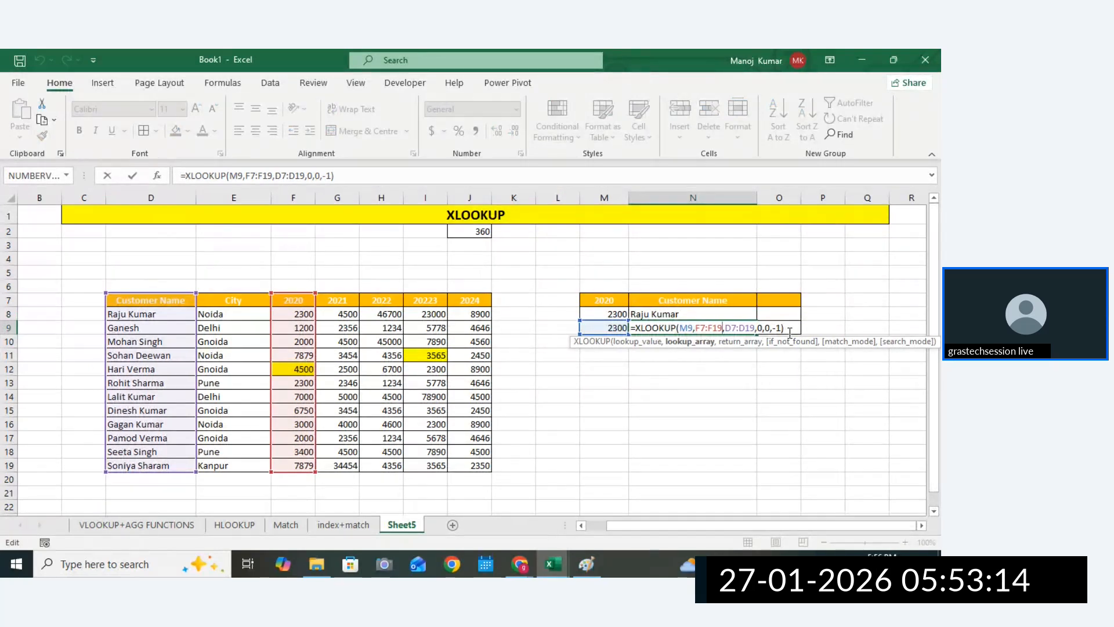
key("Return")
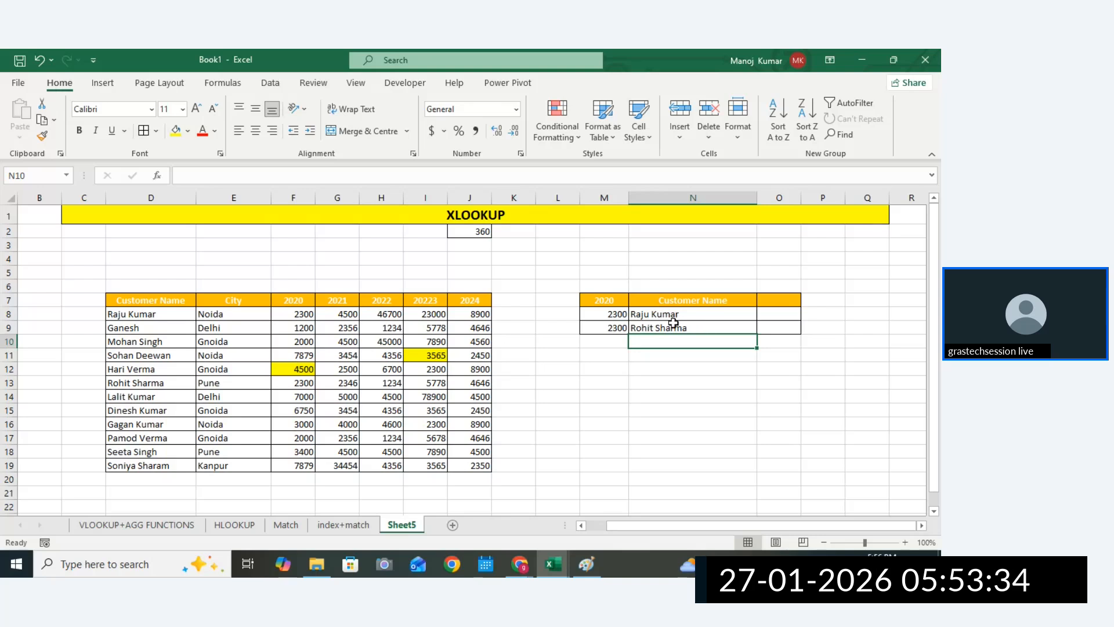
left_click(681, 313)
left_click(668, 327)
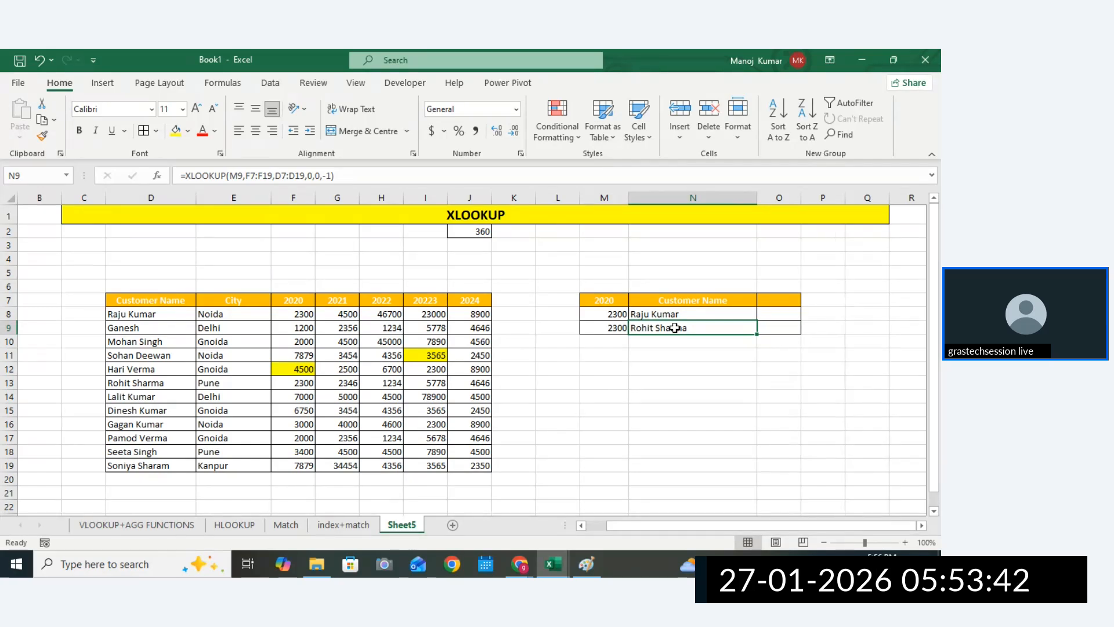
Copy the XLOOKUP formula text from N8 into P8 as plain text preceded by a comma.
double_click(676, 313)
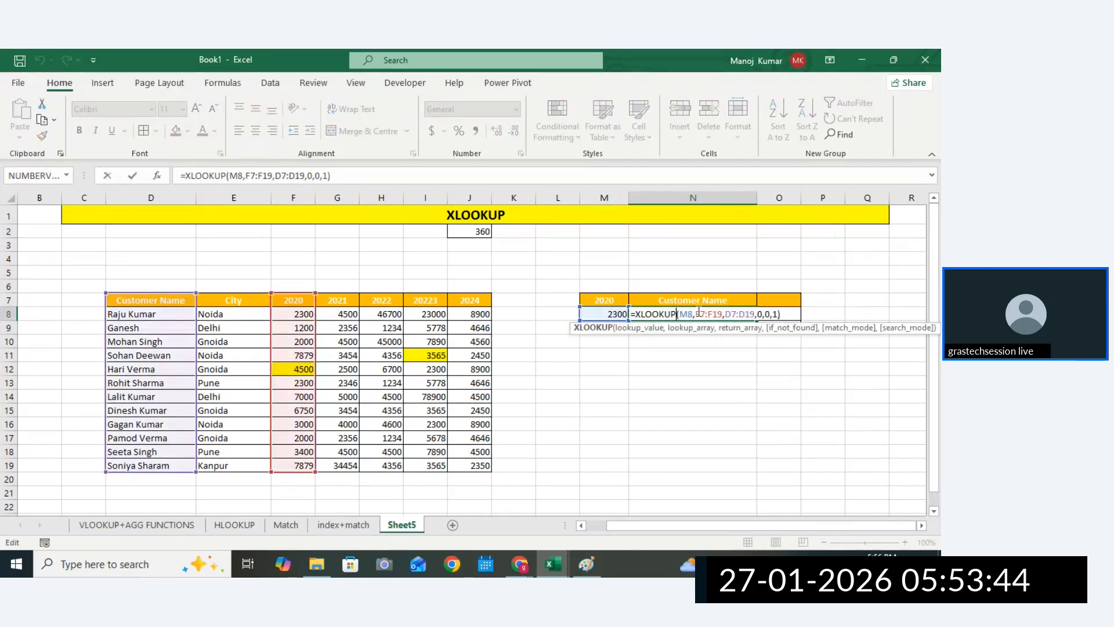
left_click_drag(788, 313, 627, 313)
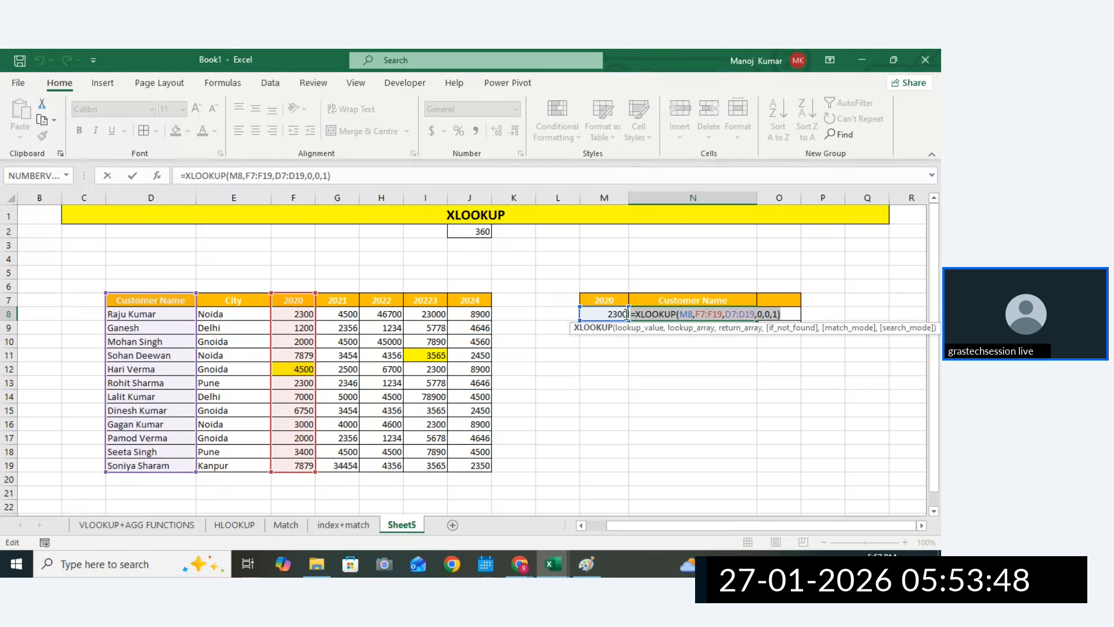
key("Return")
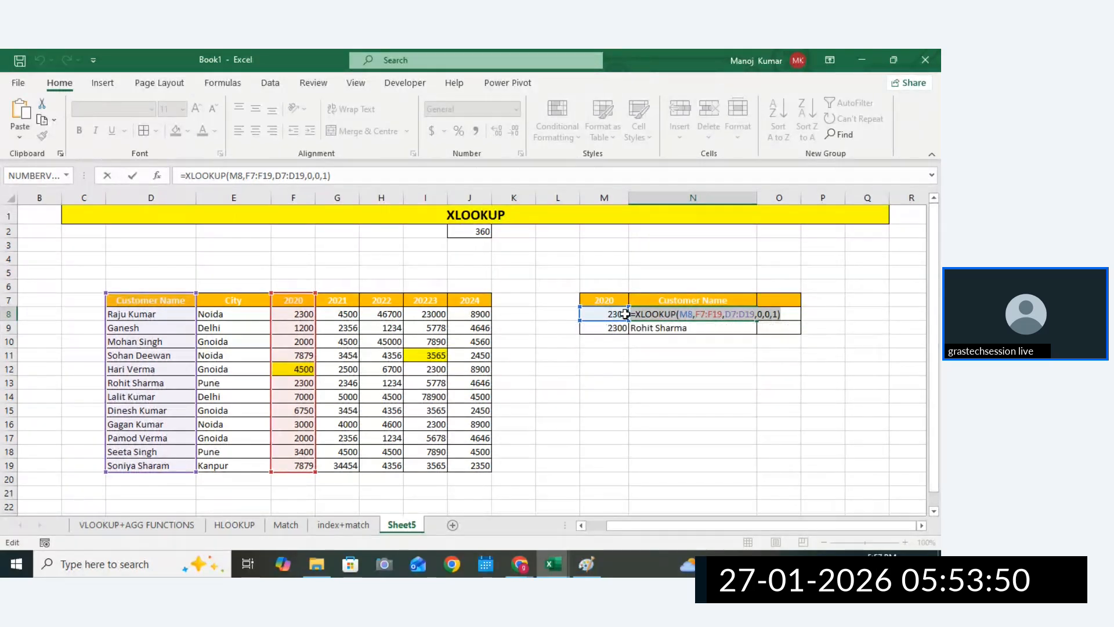
double_click(822, 314)
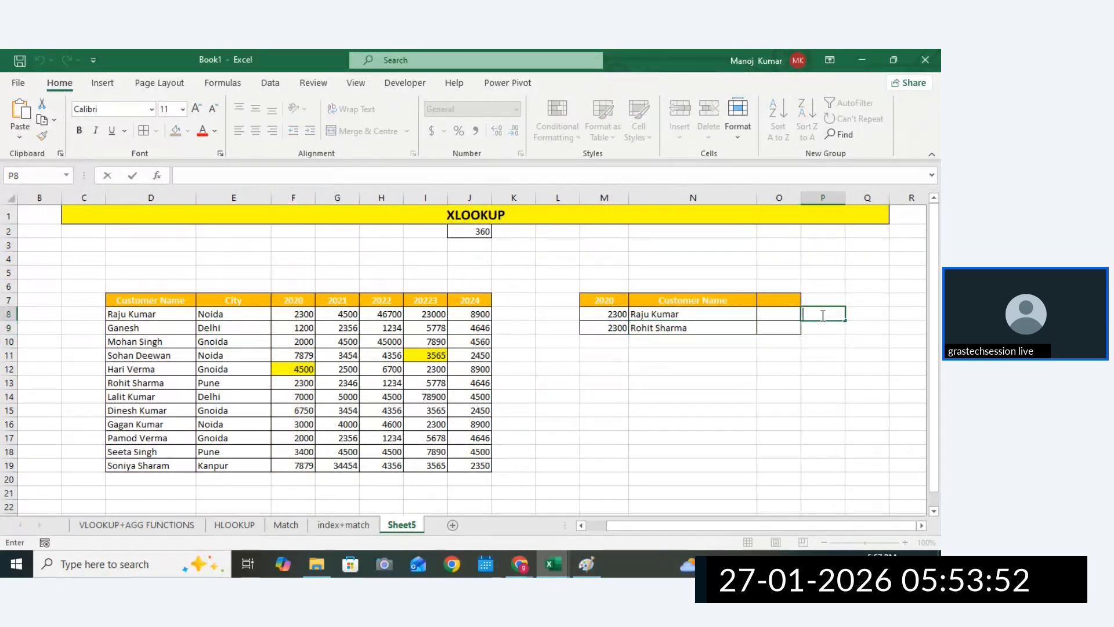
type(",")
type("=XLOOKUP(M8,F7:F19,D7:D19)")
left_click(819, 369)
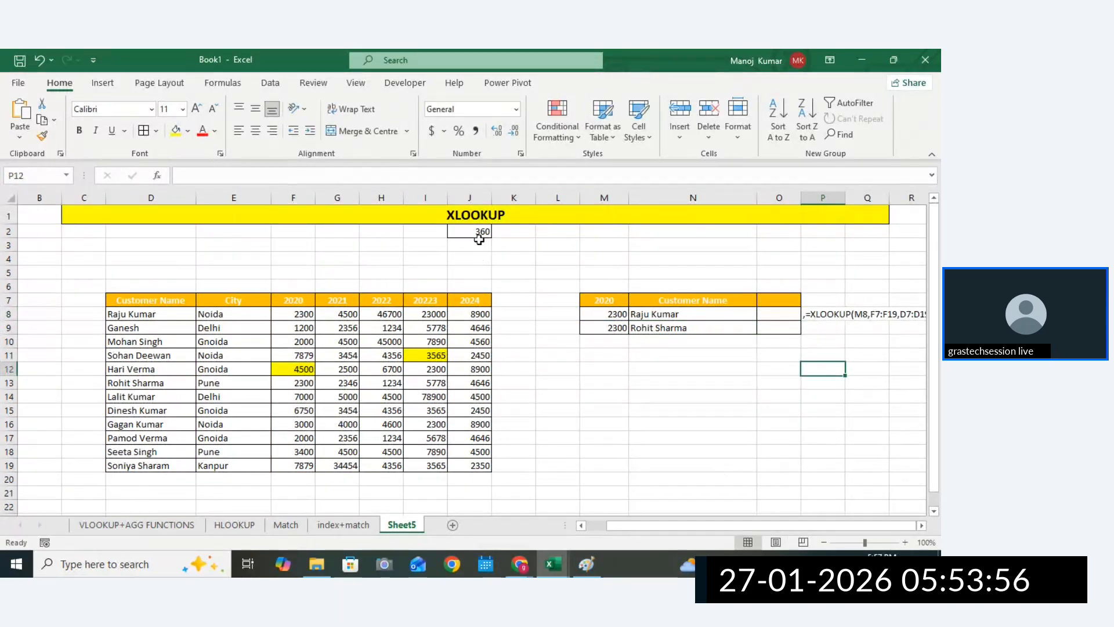
Review the source table's 2020, customer and city columns alongside the XLOOKUP results in N8:N9 and the formula text in P8.
left_click_drag(293, 300, 297, 401)
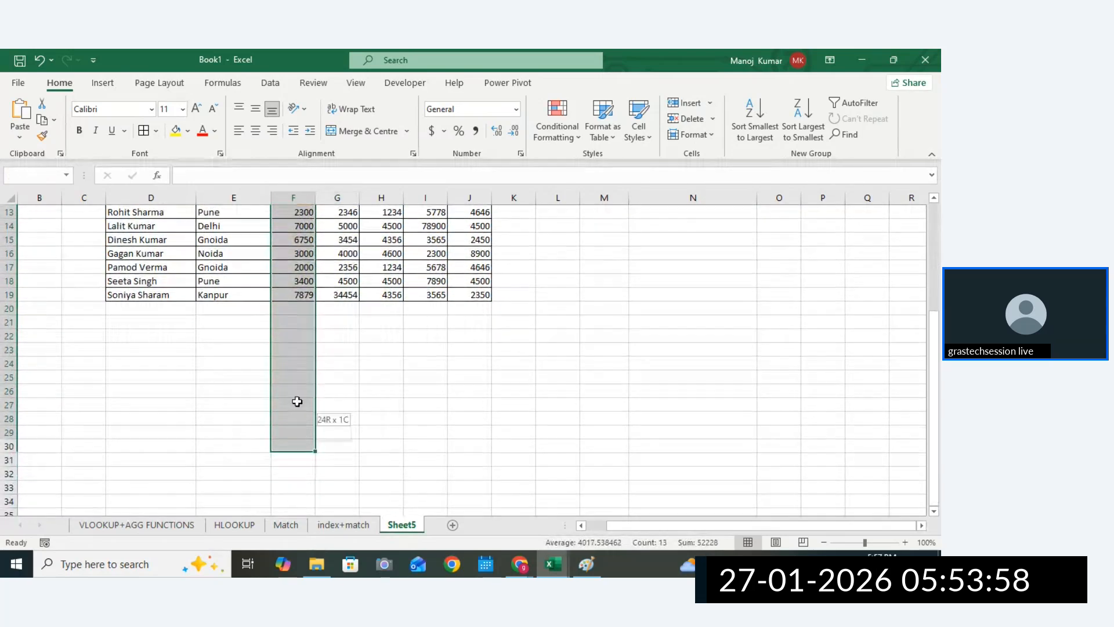
left_click_drag(151, 212, 154, 308)
left_click_drag(233, 212, 233, 322)
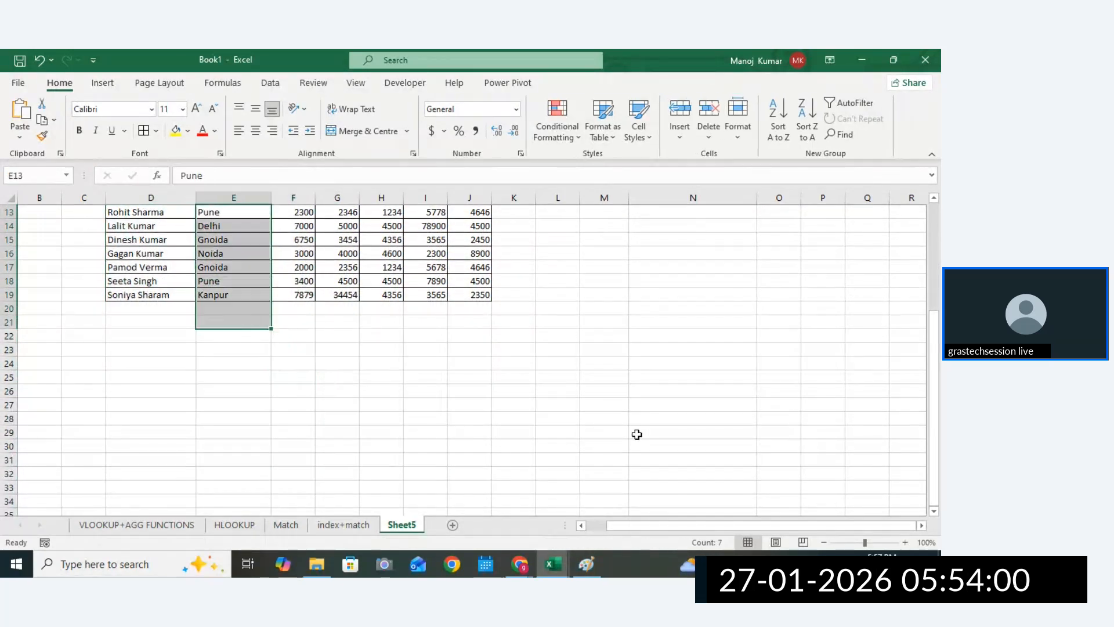
left_click_drag(935, 409, 935, 313)
left_click_drag(668, 311, 667, 343)
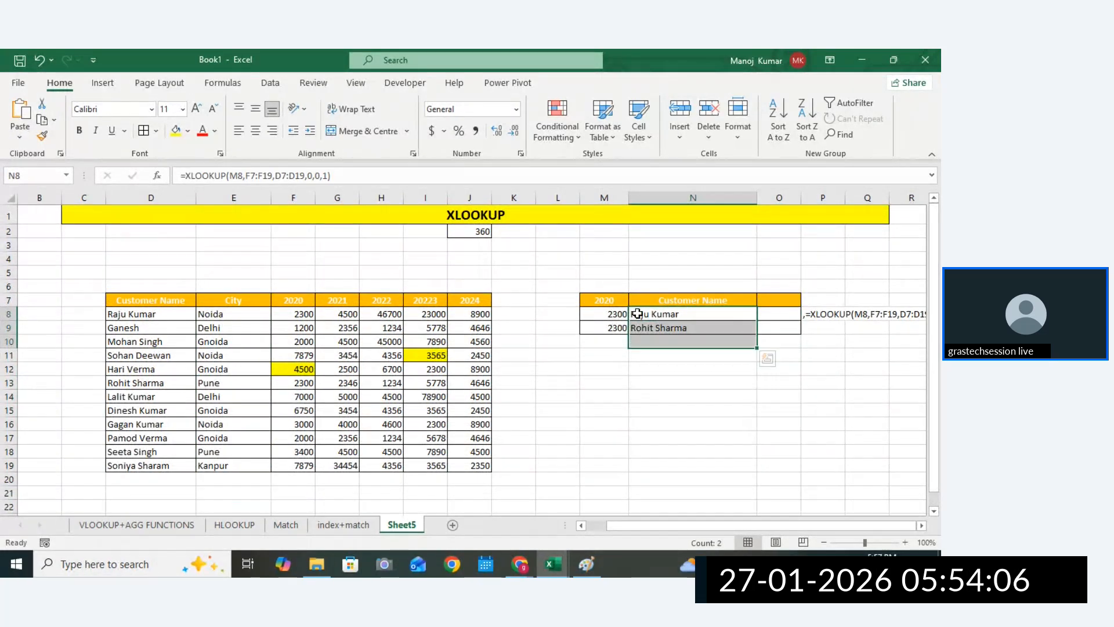
left_click(922, 525)
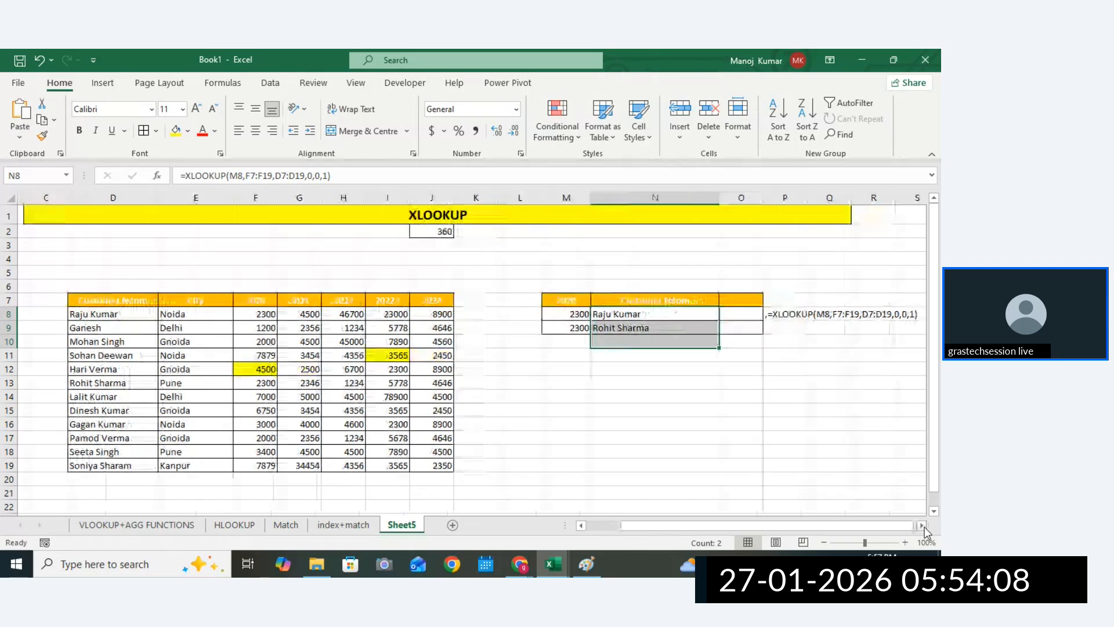
left_click(921, 526)
left_click(922, 525)
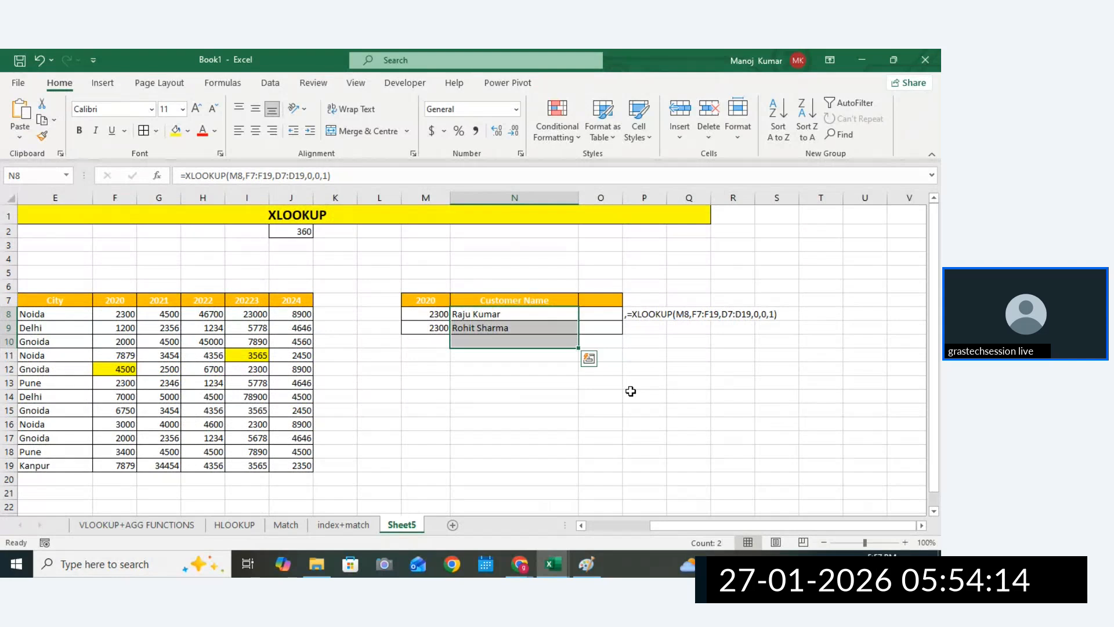
left_click(439, 313)
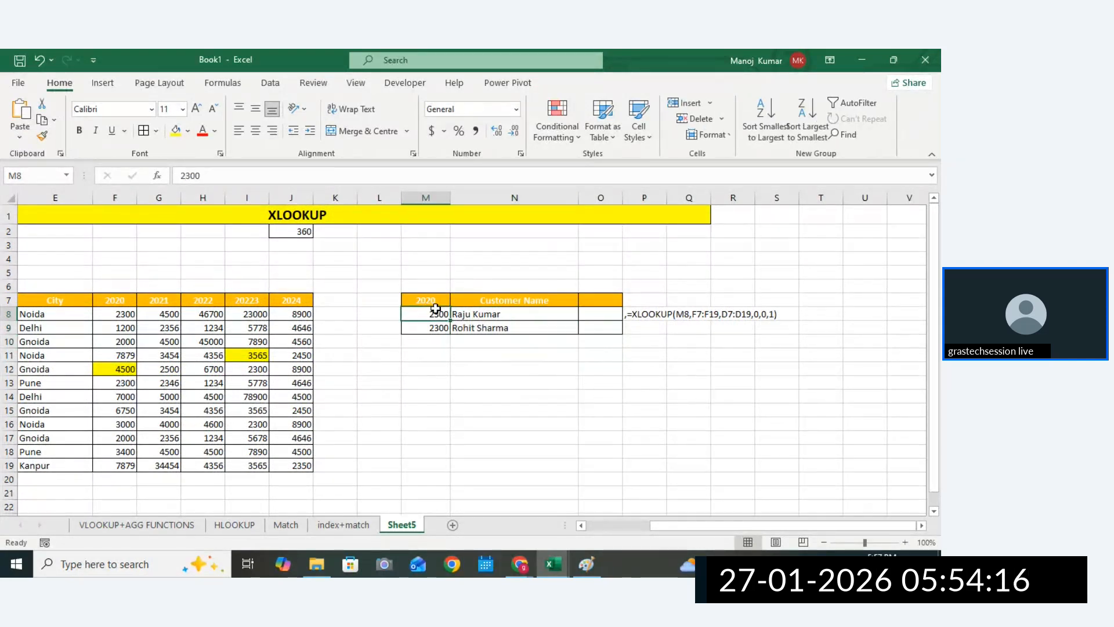
Copy the Customer Name header and the first four names from D7:D11 into M13:M17.
left_click(646, 525)
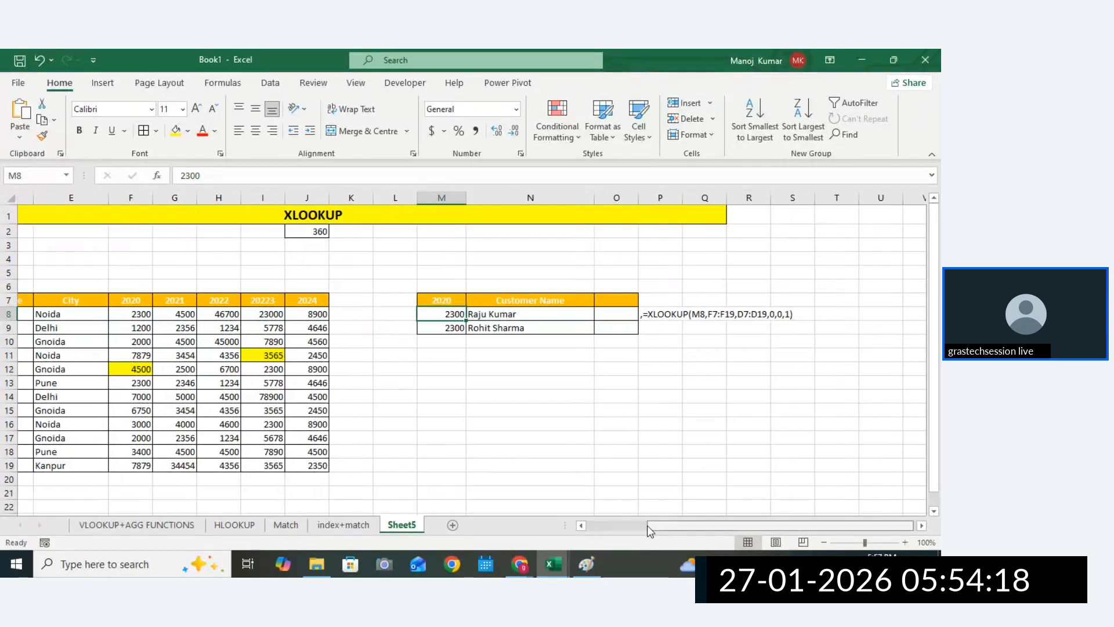
left_click_drag(65, 302, 50, 358)
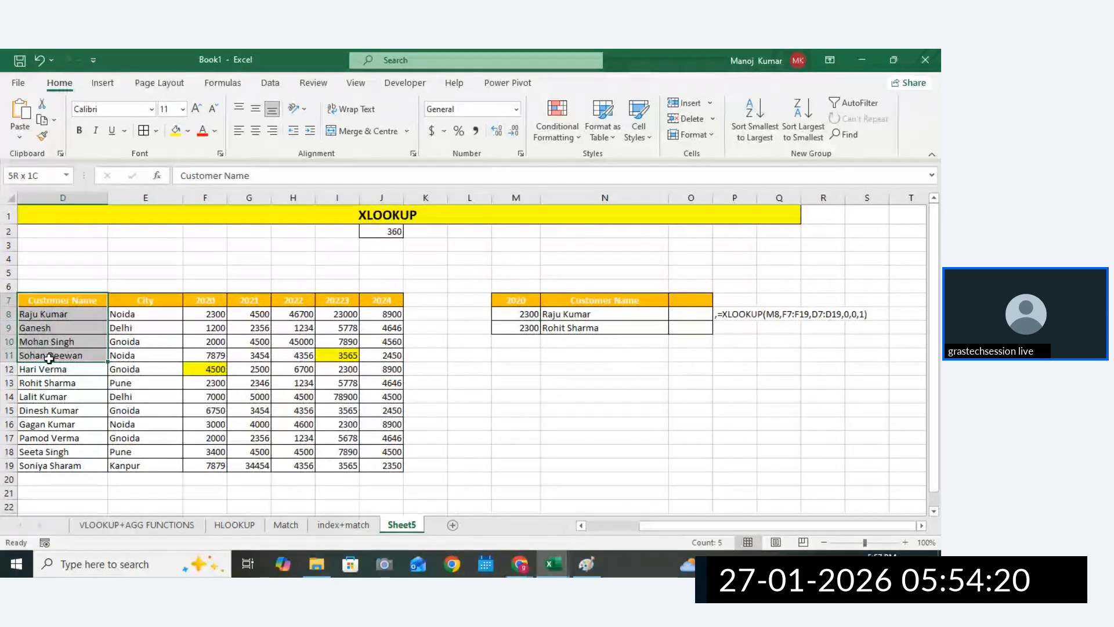
key("ctrl+c")
left_click(525, 383)
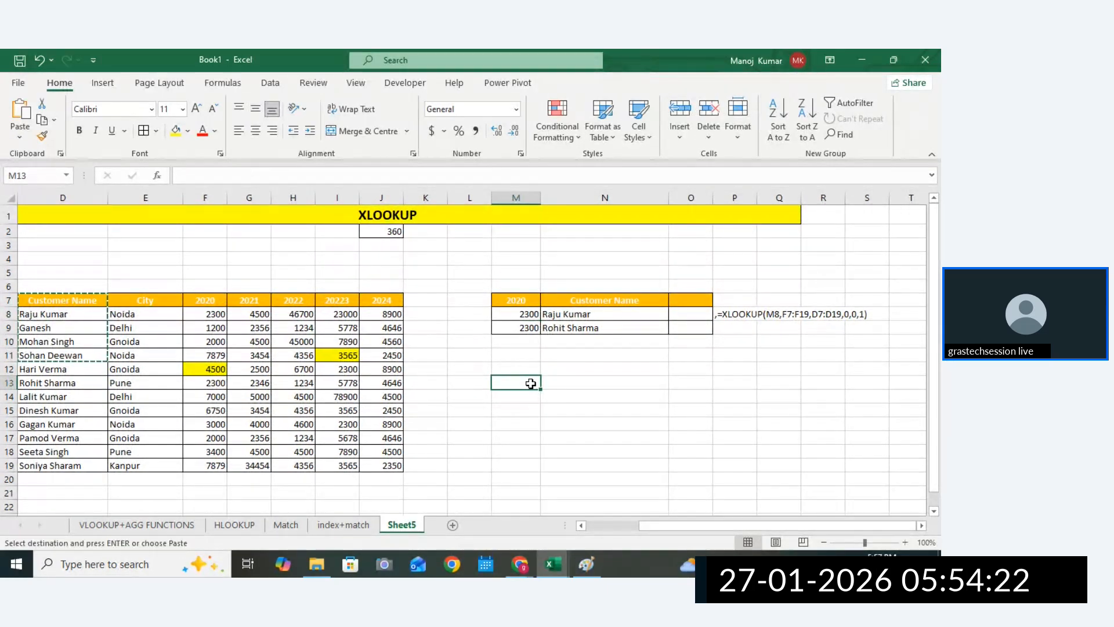
key("ctrl+v")
left_click_drag(588, 313, 495, 325)
Copy the 2024 header from J7 into N13 and widen column M to fit the customer names.
left_click(381, 300)
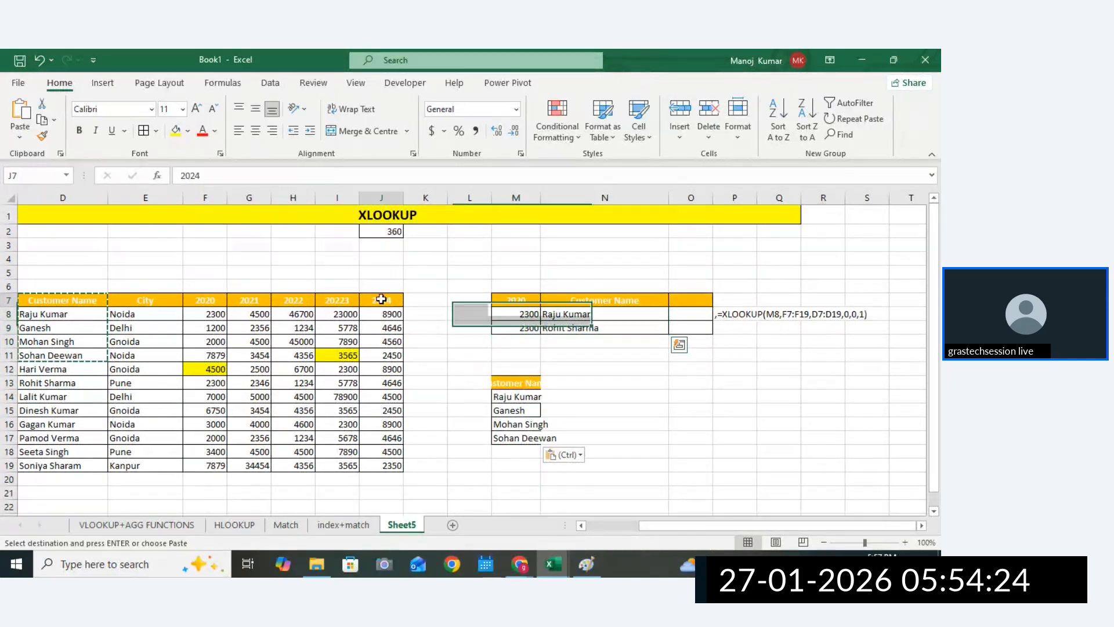
key("ctrl+c")
left_click(578, 382)
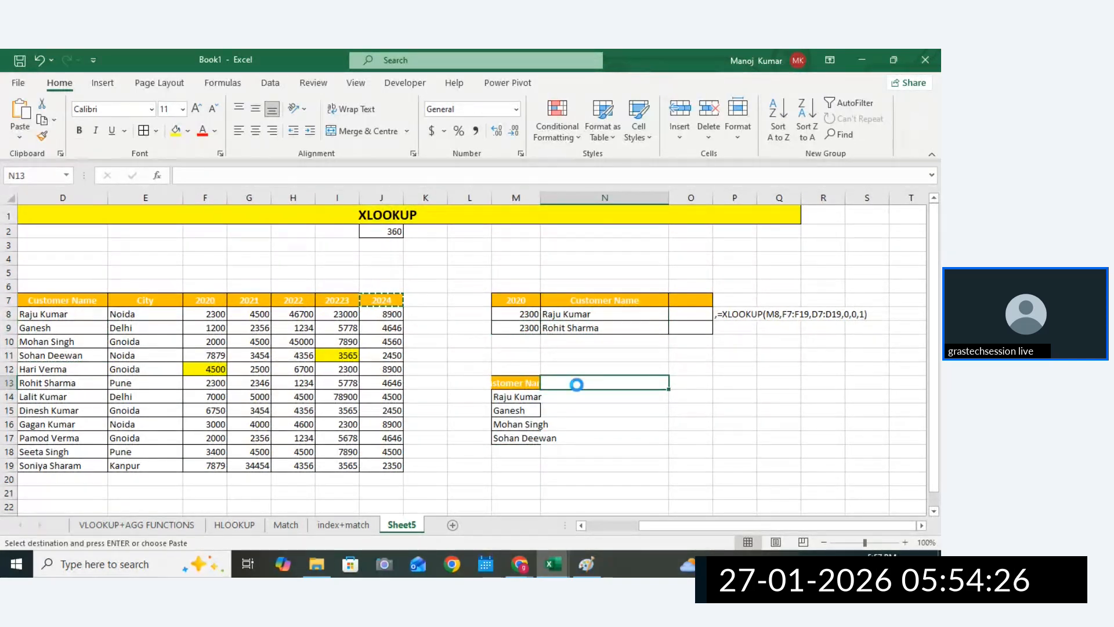
key("ctrl+v")
left_click_drag(540, 198, 610, 198)
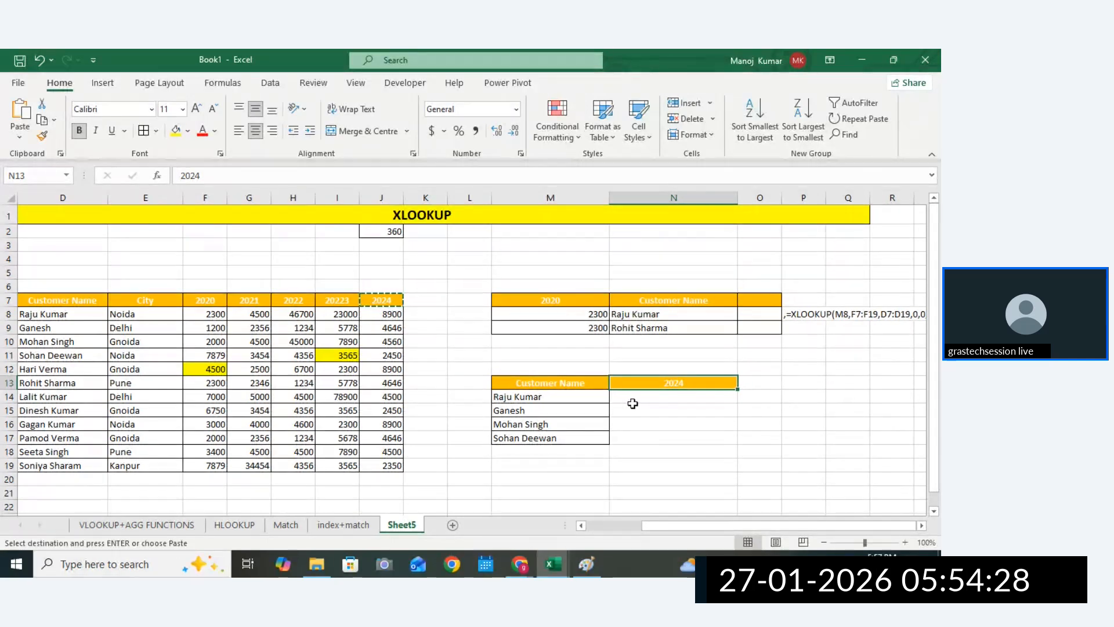
Enter =XLOOKUP(M14,D7:D19,J7:J19,0) in N14 to return the first customer's 2024 value.
left_click(638, 398)
type("=")
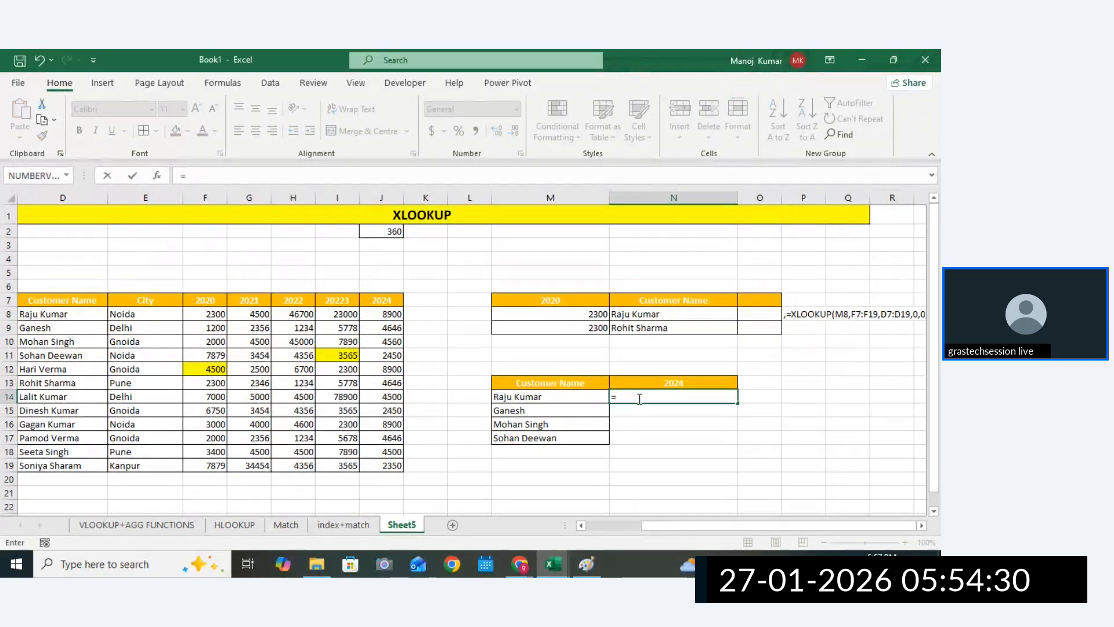
type("XLO")
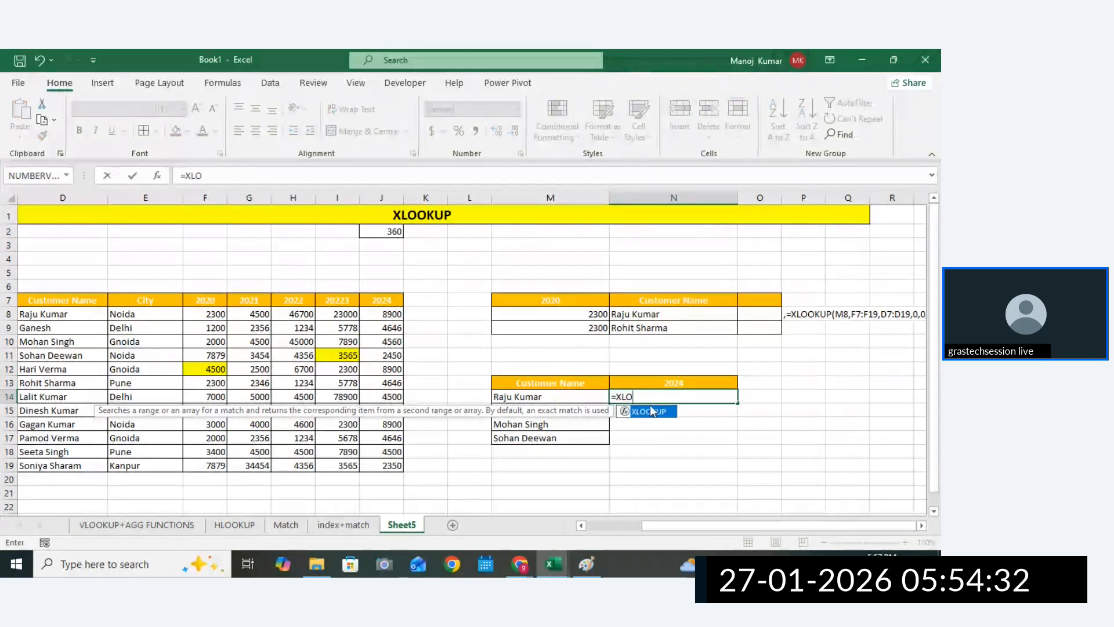
double_click(648, 411)
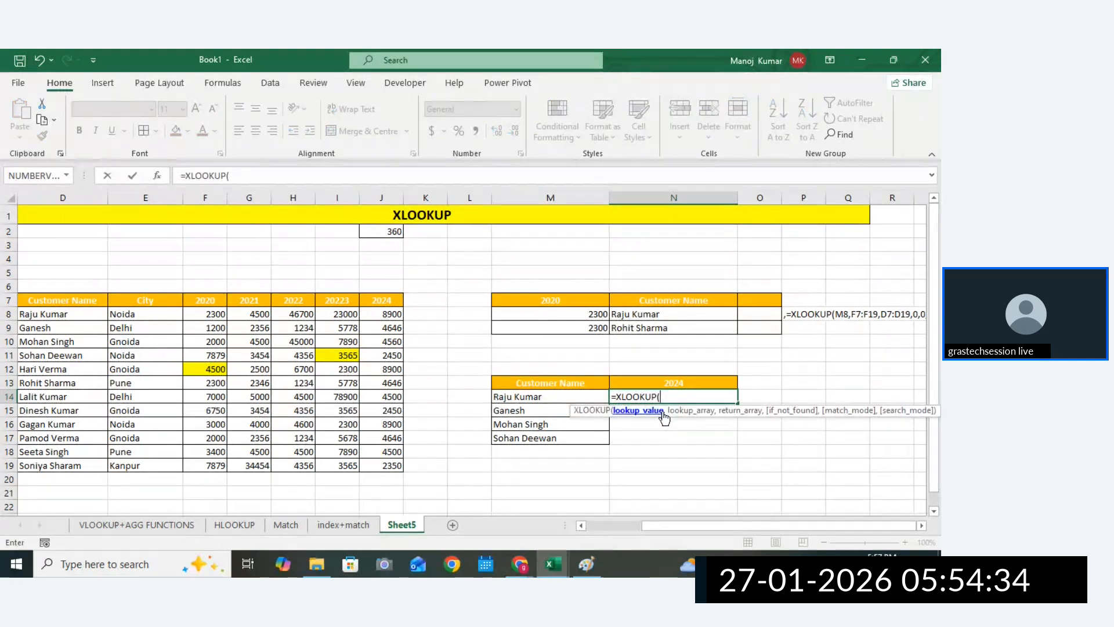
left_click(550, 398)
type(",")
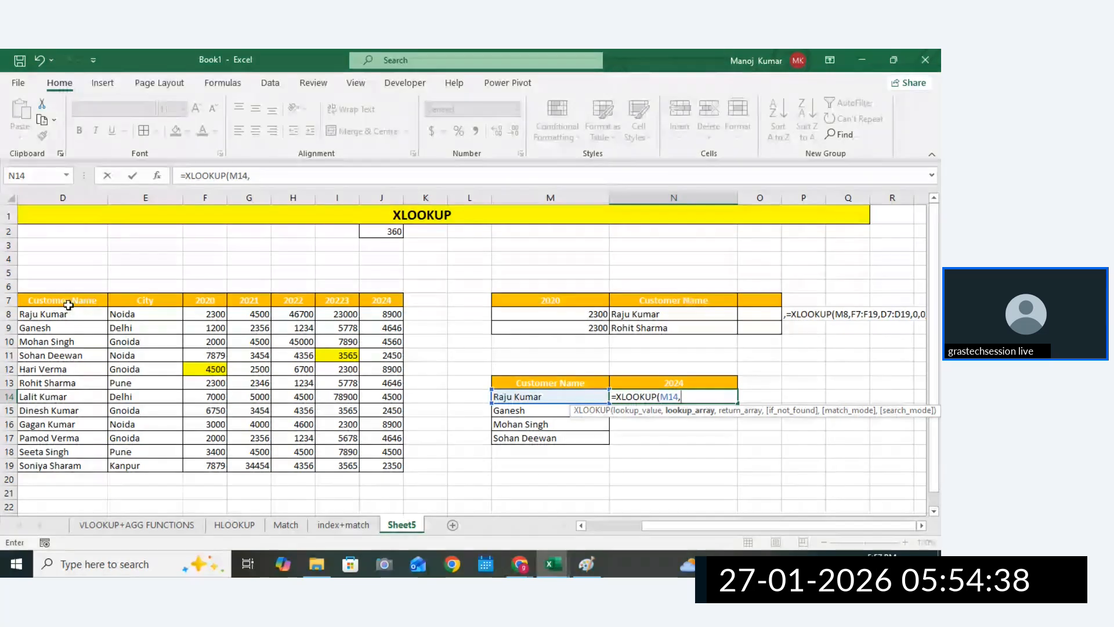
left_click_drag(58, 300, 45, 468)
type(",")
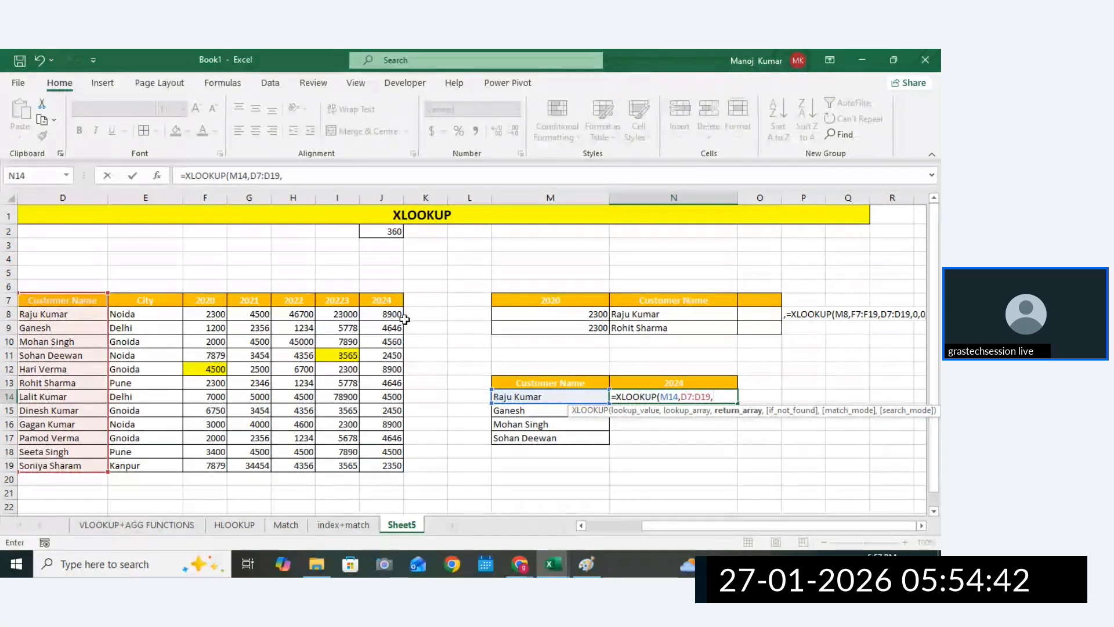
left_click_drag(381, 302, 386, 465)
type(",0")
key("Return")
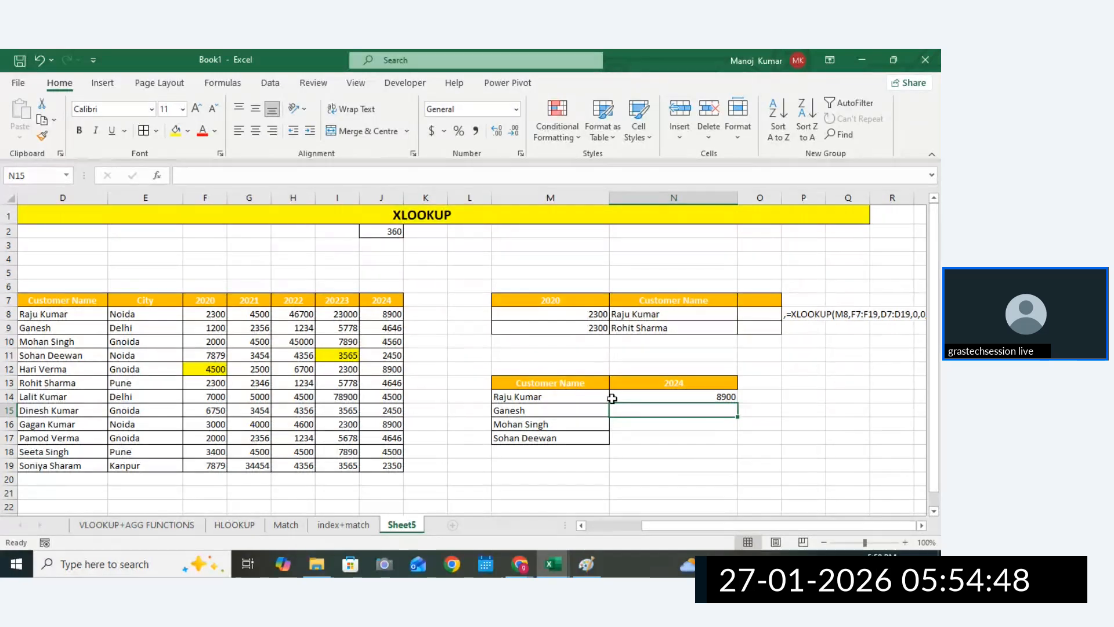
Compare the N14 result with the first customer's row in the source table and the earlier lookups in N8:N9.
left_click(575, 396)
left_click_drag(90, 317, 393, 312)
left_click(394, 313)
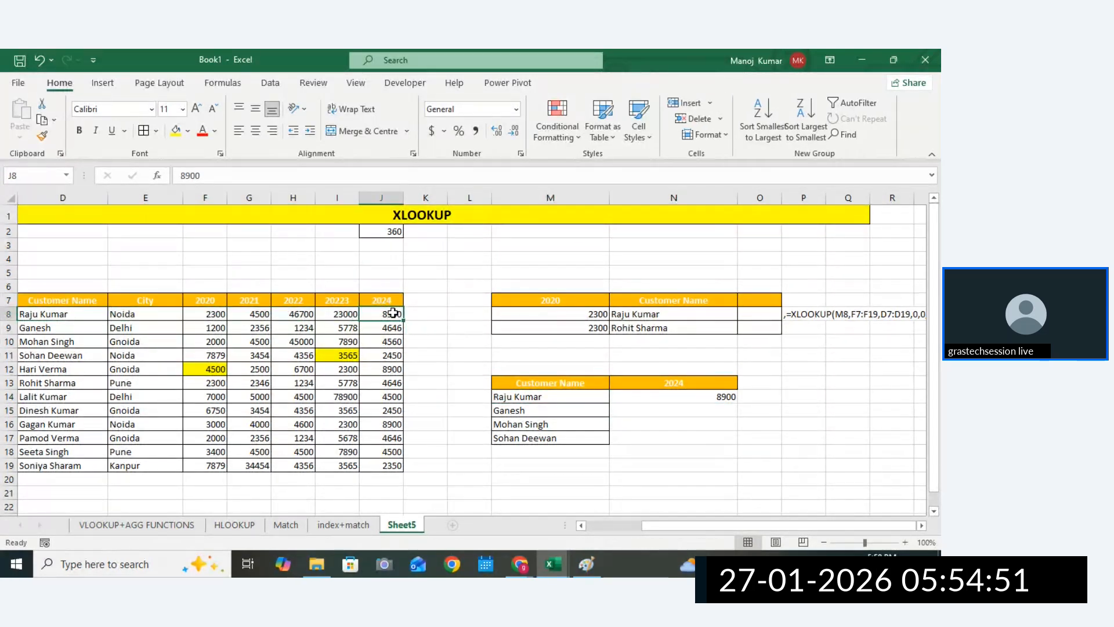
left_click(702, 398)
left_click_drag(656, 315, 656, 331)
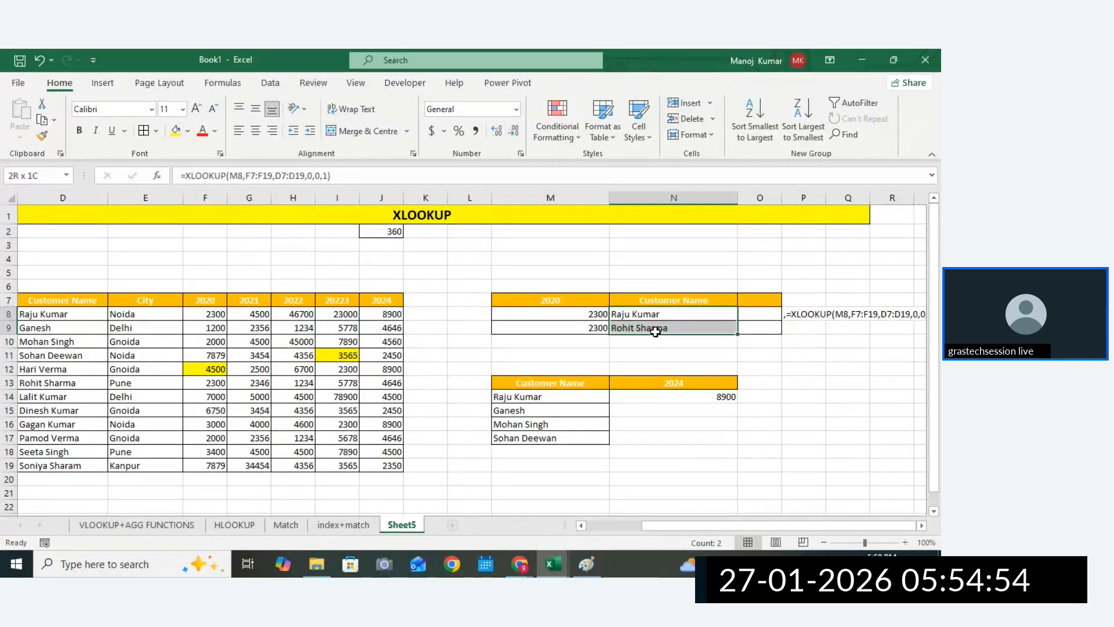
left_click(682, 410)
Copy the XLOOKUP formula text from N14 into P14 as plain text preceded by a comma.
double_click(721, 398)
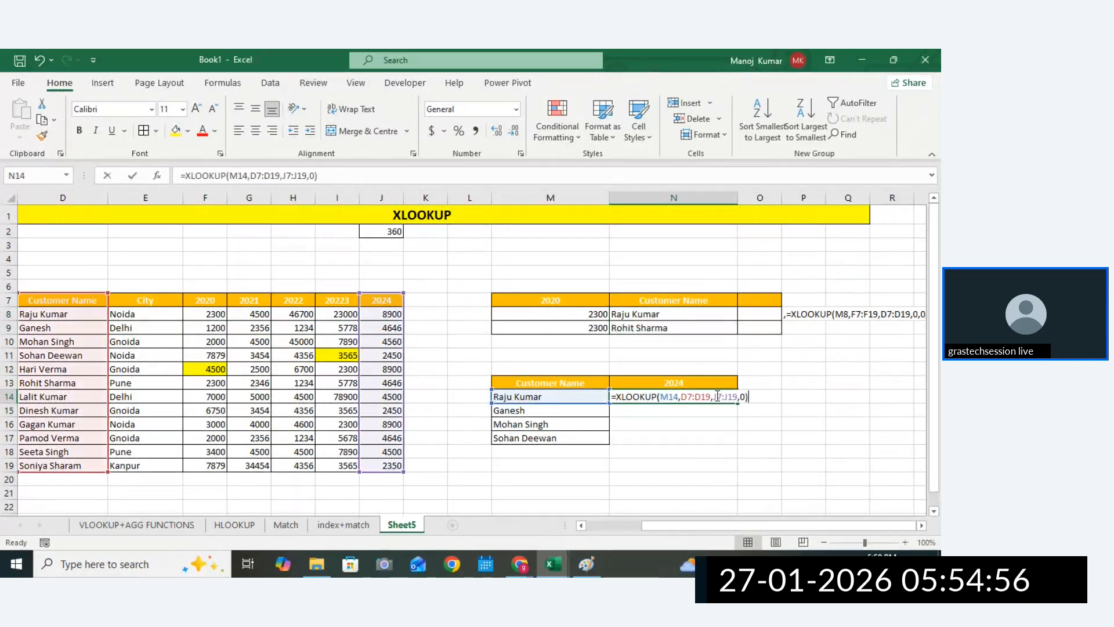
left_click_drag(759, 398, 584, 392)
key("Return")
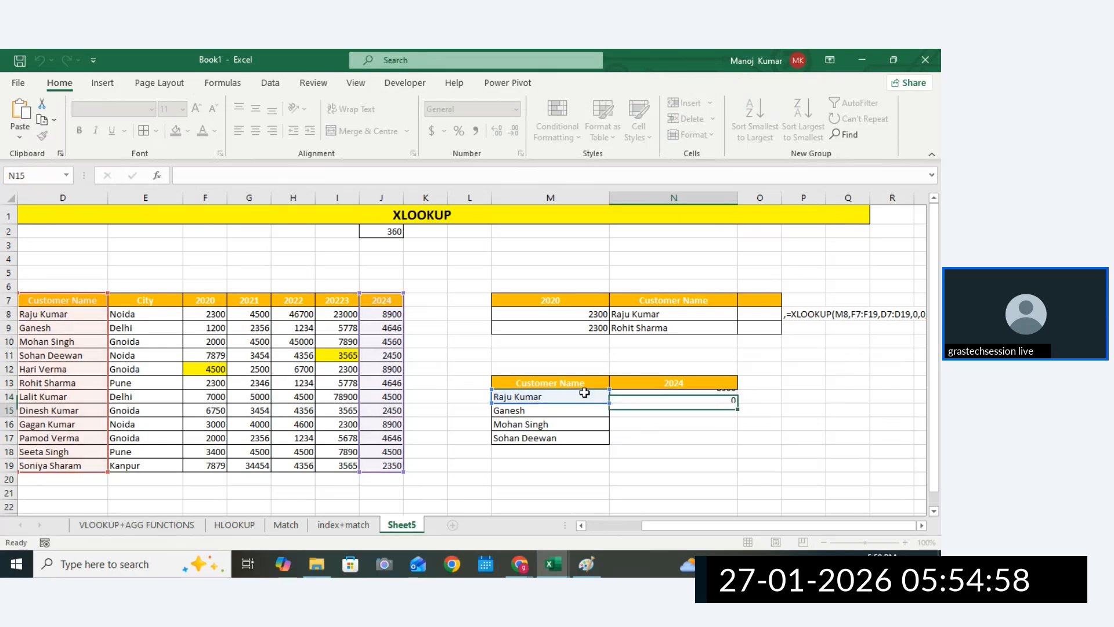
left_click(792, 395)
type(",")
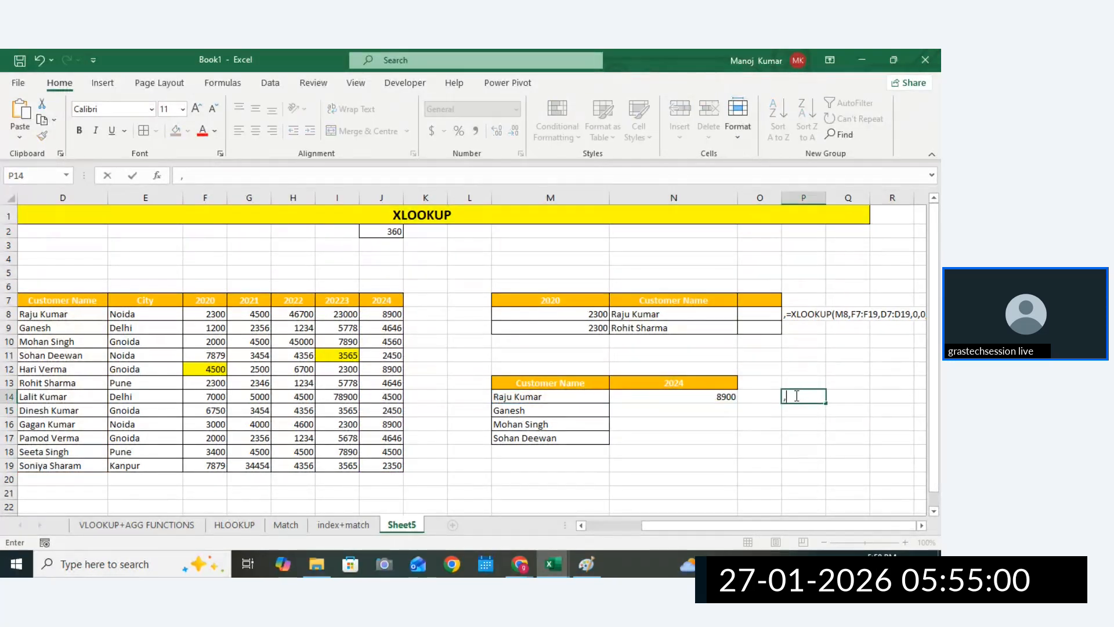
key("ctrl+v")
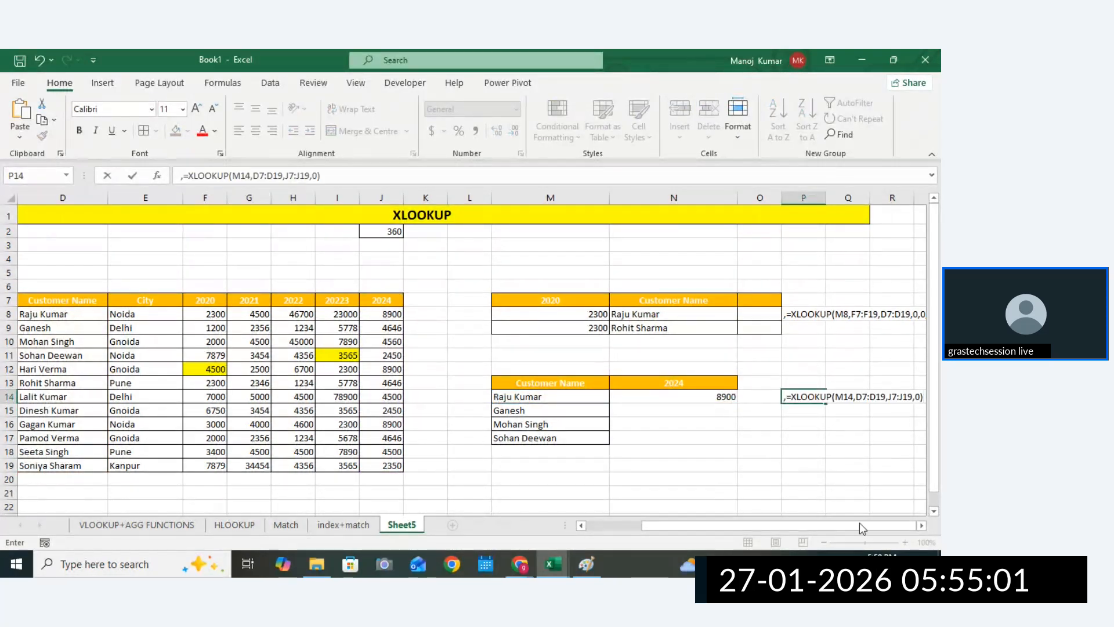
left_click(922, 527)
left_click(921, 526)
left_click(849, 435)
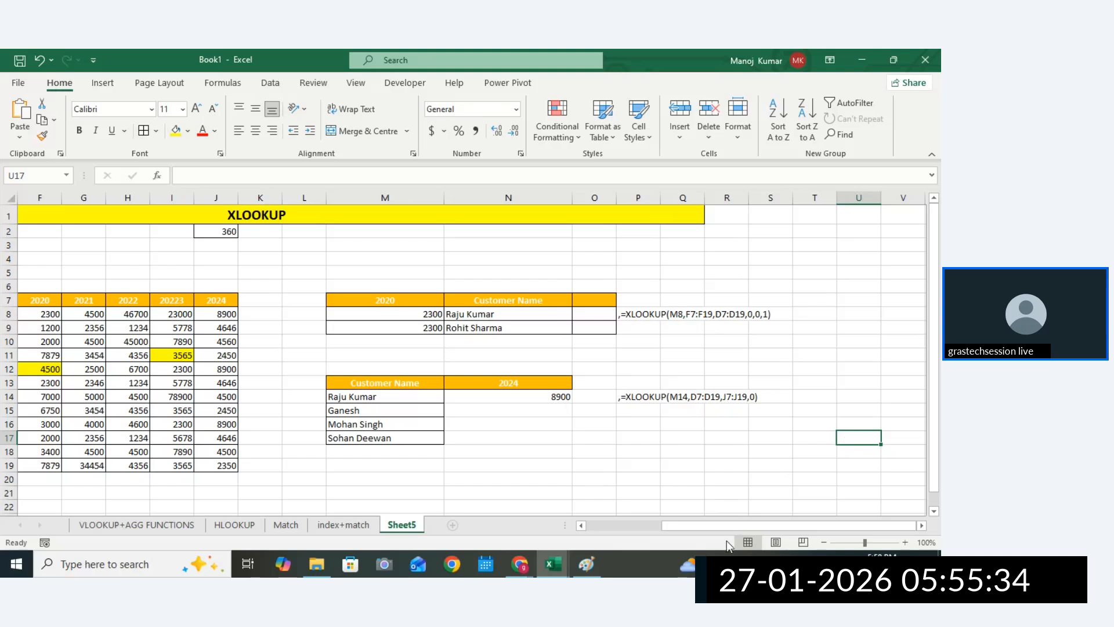
Merge and centre J2:L2, the cells holding 360 below the XLOOKUP title, and fill them green.
left_click_drag(701, 526, 664, 526)
left_click_drag(432, 230, 511, 231)
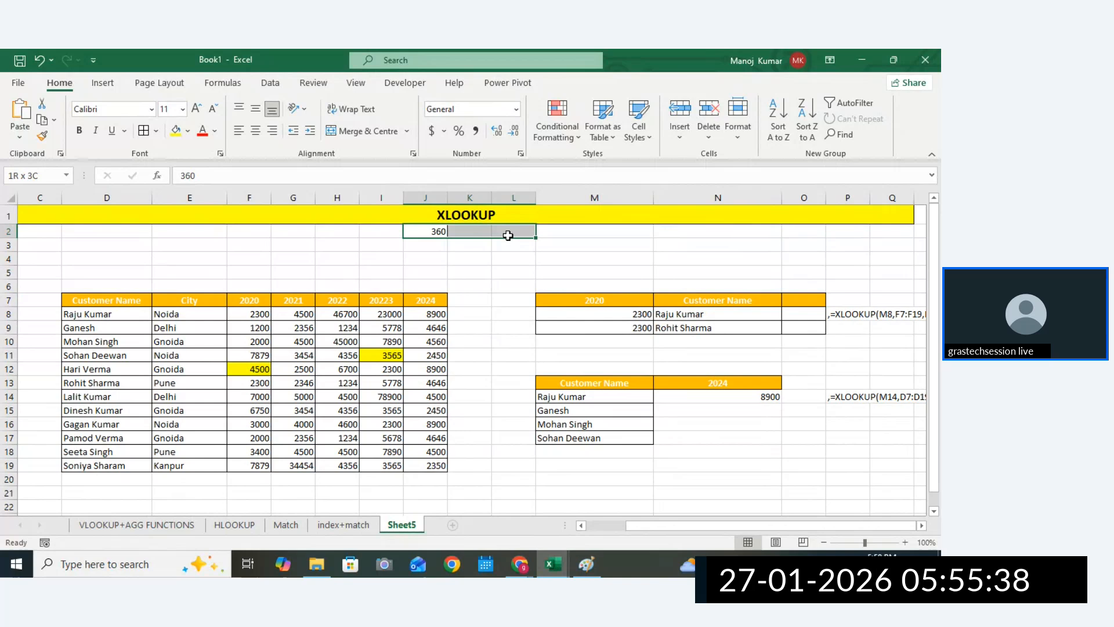
left_click(370, 131)
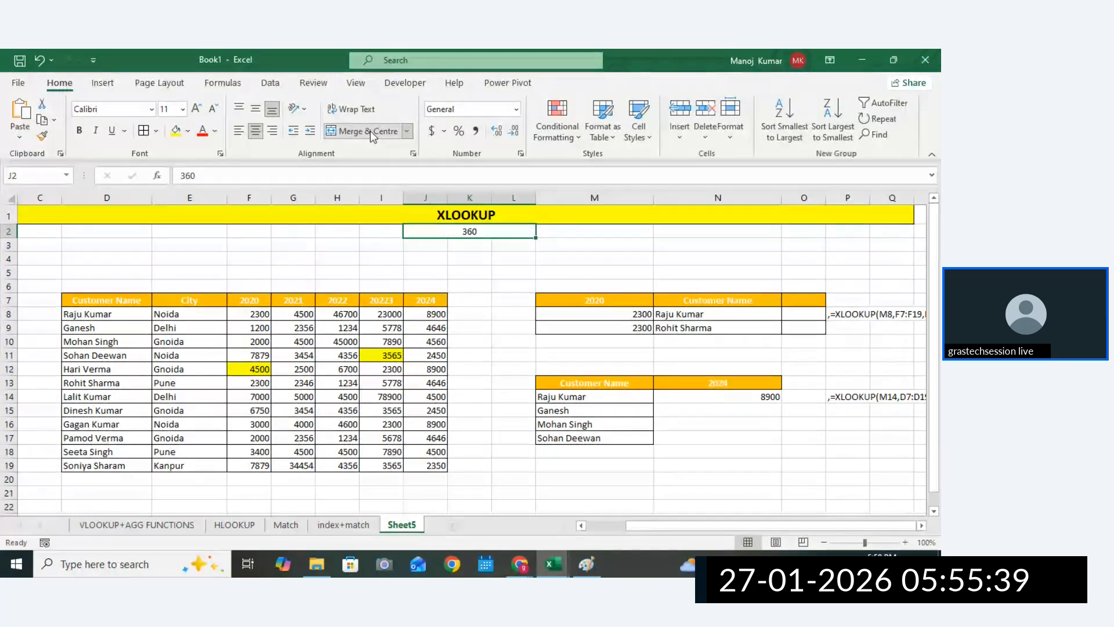
left_click(188, 131)
left_click(222, 261)
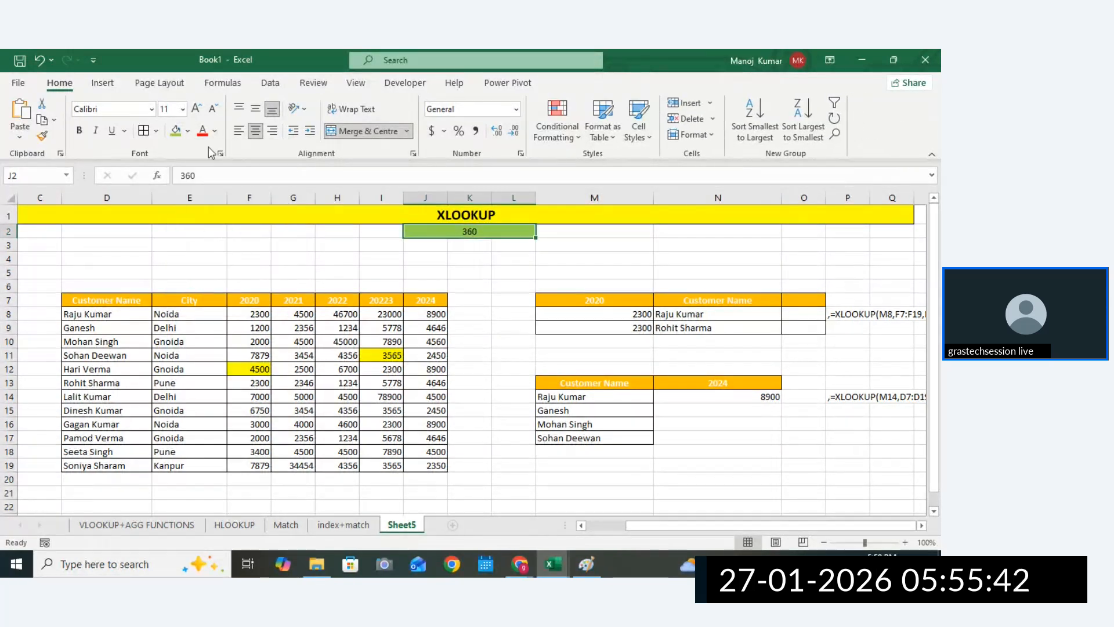
Set the merged 360 cell's text to font size 16 and make it bold.
left_click(197, 109)
left_click(198, 109)
left_click(197, 109)
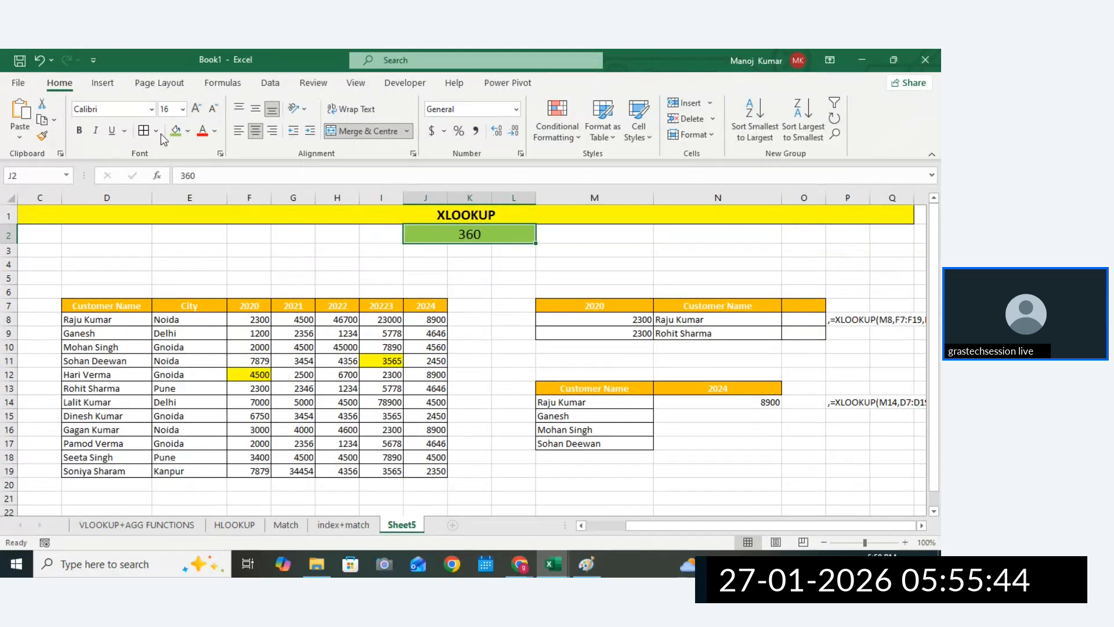
left_click(79, 131)
left_click(455, 278)
left_click(500, 239)
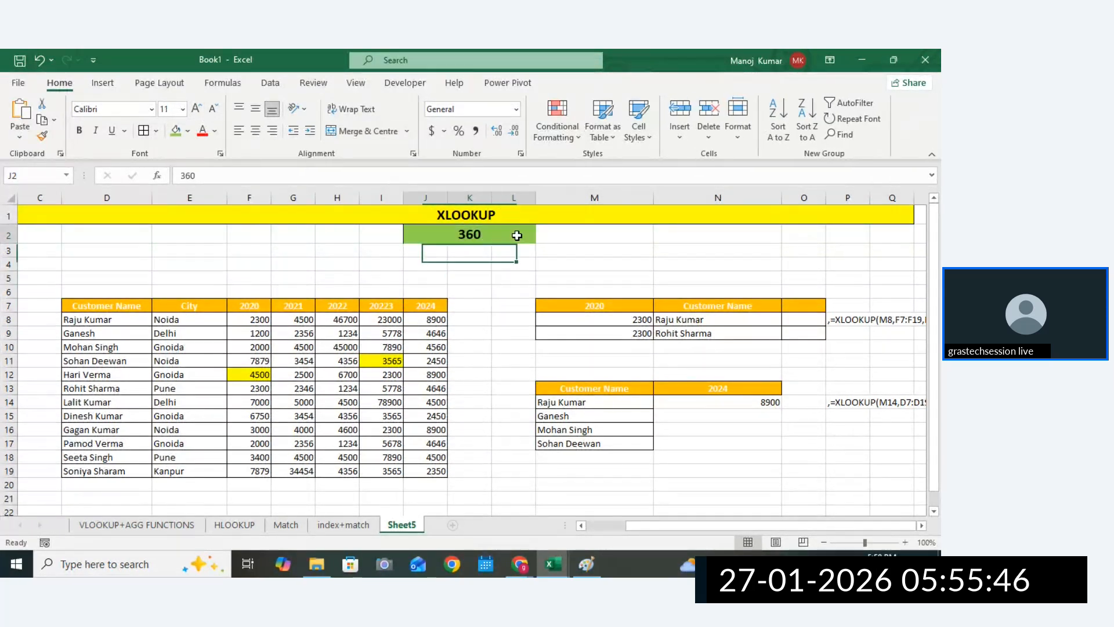
left_click(622, 243)
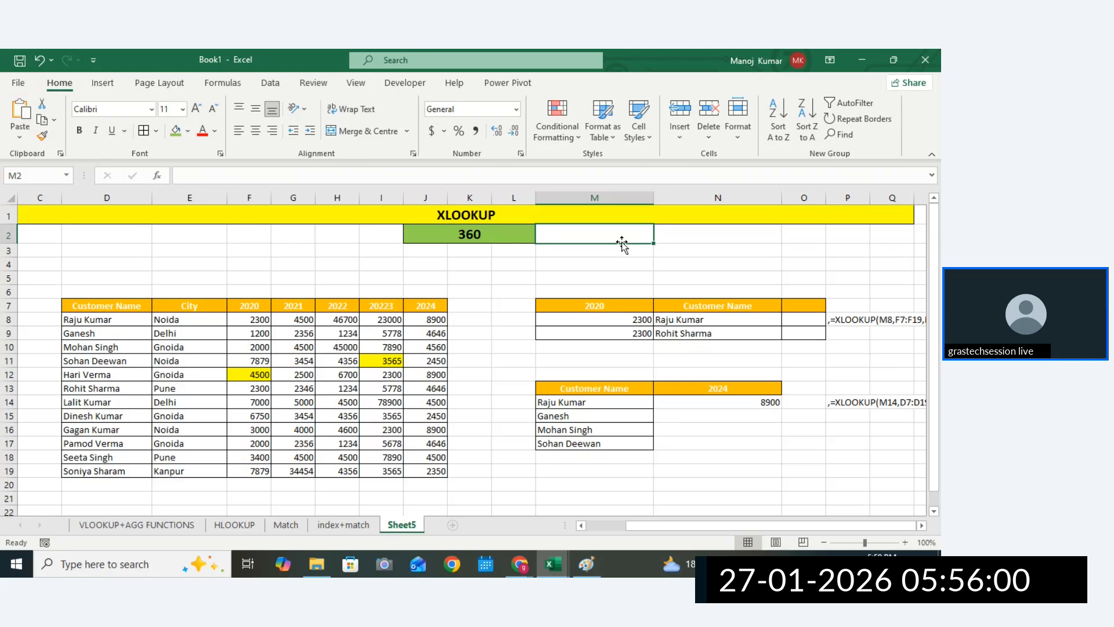
left_click(481, 443)
left_click_drag(472, 498, 428, 503)
left_click(520, 473)
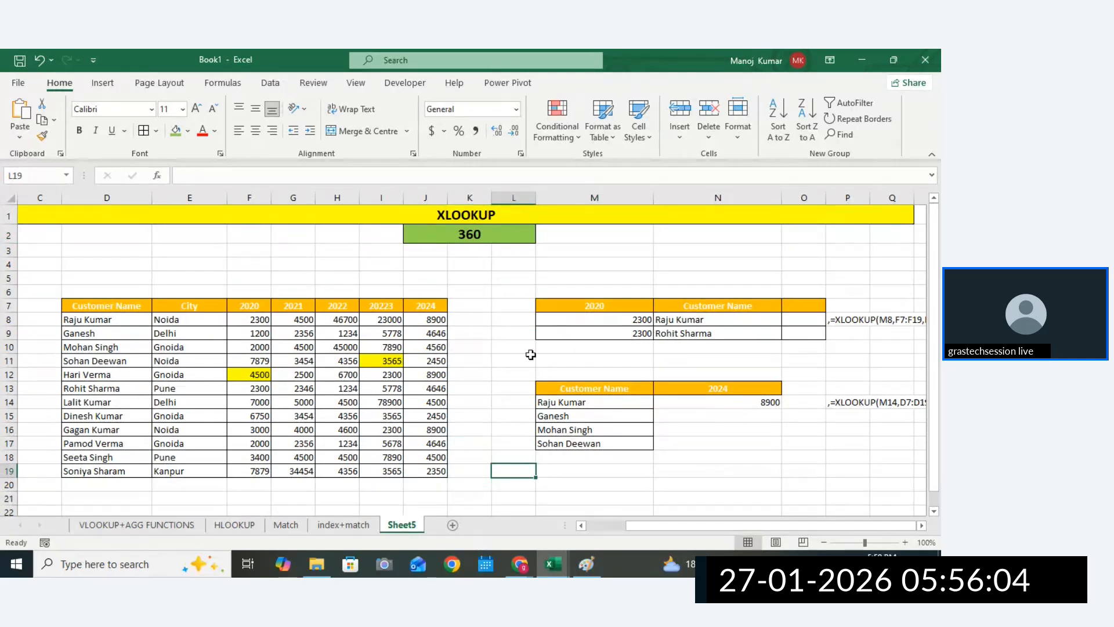
left_click_drag(580, 333, 580, 347)
Add a new blank worksheet after Sheet5 in Book1.
left_click(452, 525)
left_click(543, 309)
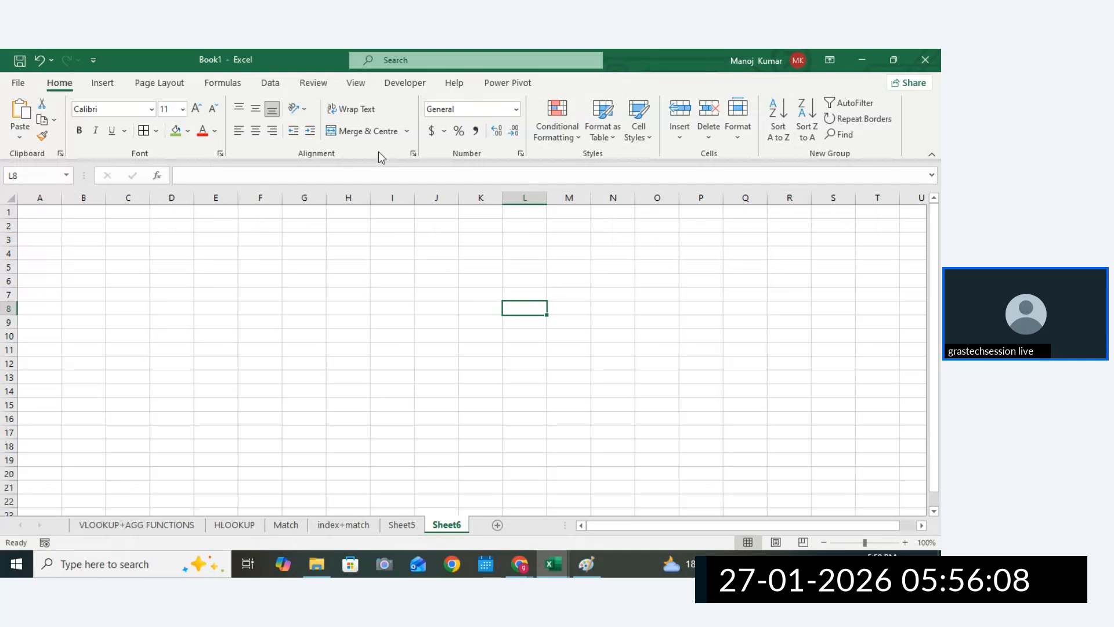
left_click_drag(343, 258, 346, 267)
Examine the Record Macro settings and the workbook's macro list, closing both dialogs without creating a macro.
left_click(429, 89)
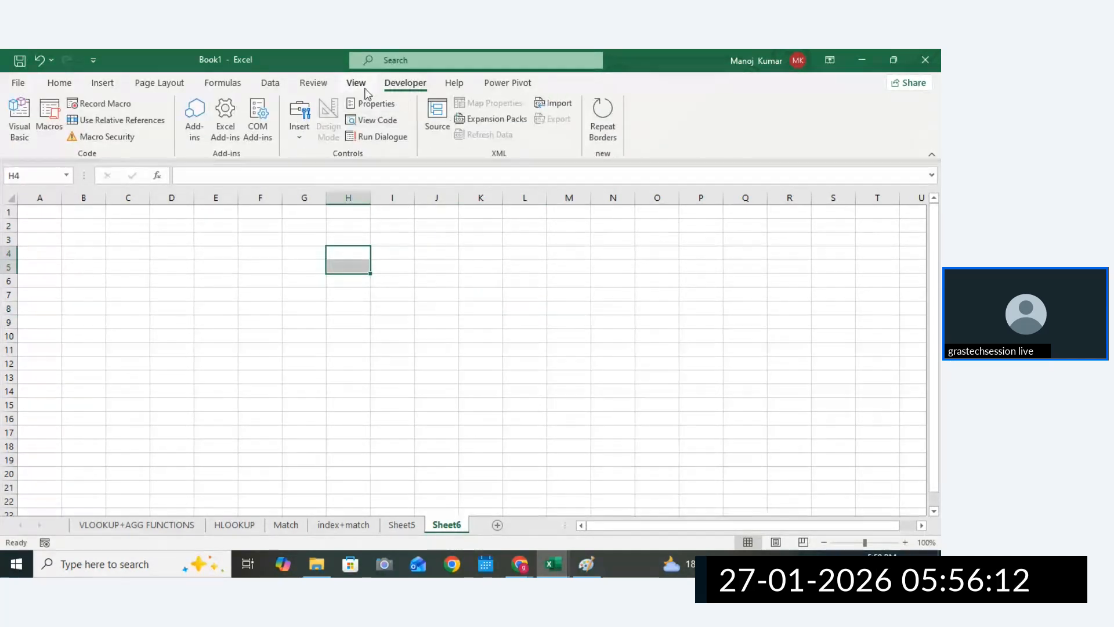
left_click(100, 104)
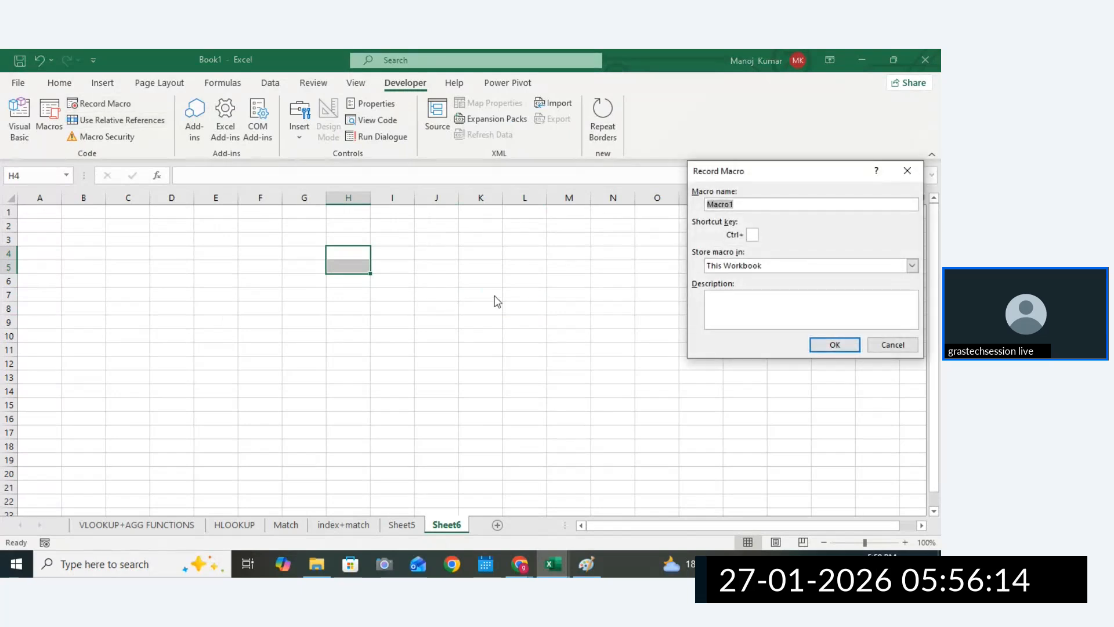
left_click(907, 170)
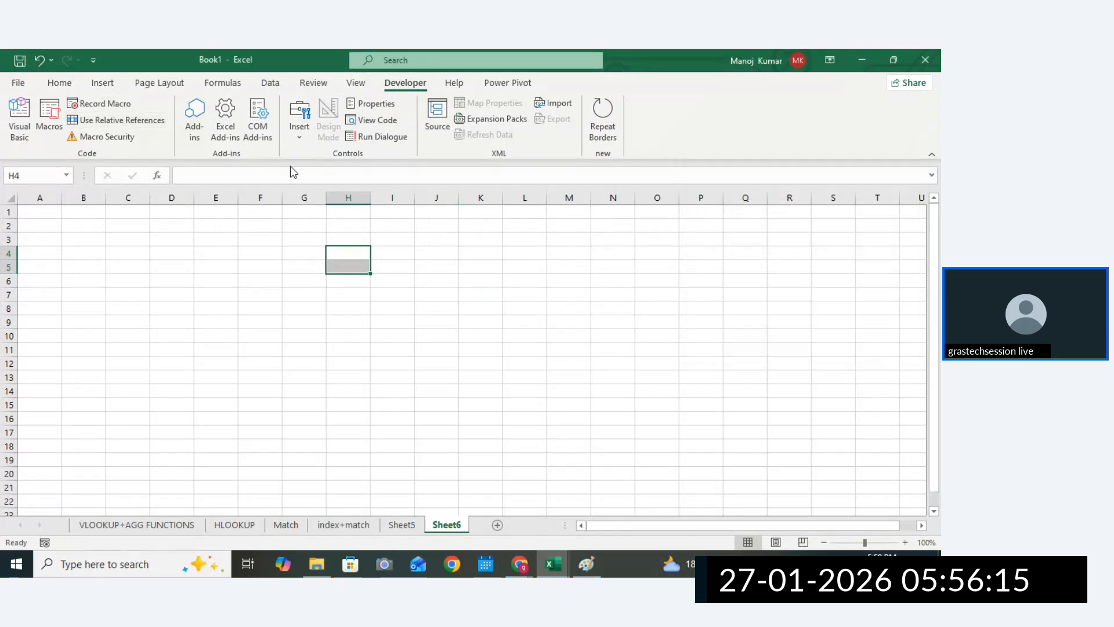
left_click(49, 116)
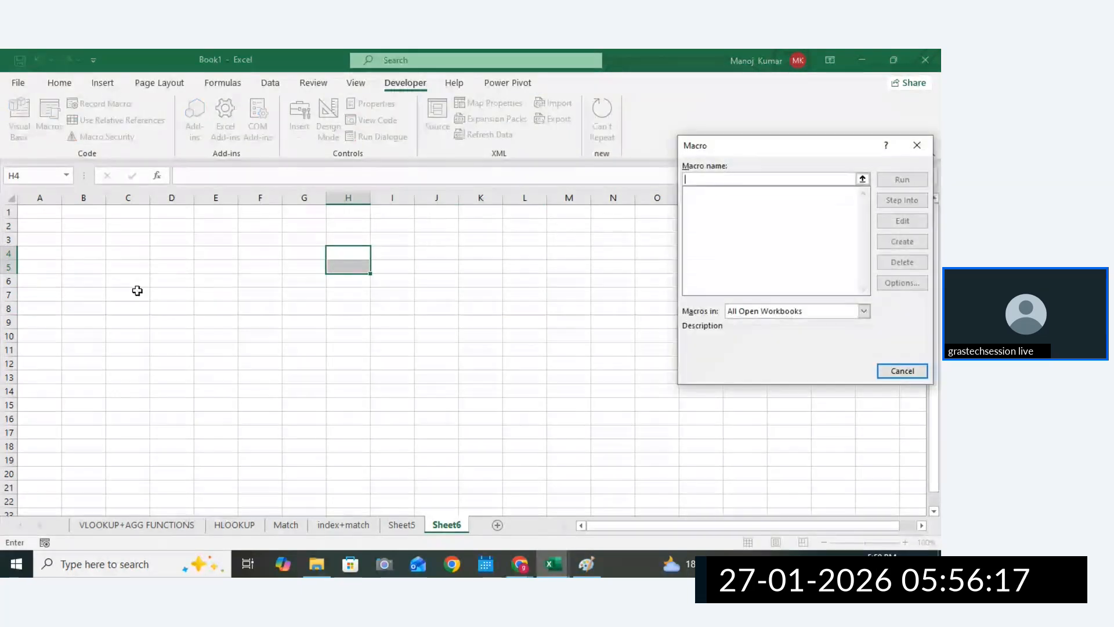
left_click(917, 145)
Look through the Visual Basic editor's commands and file import dialog, and open Sheet5's code module.
left_click(19, 119)
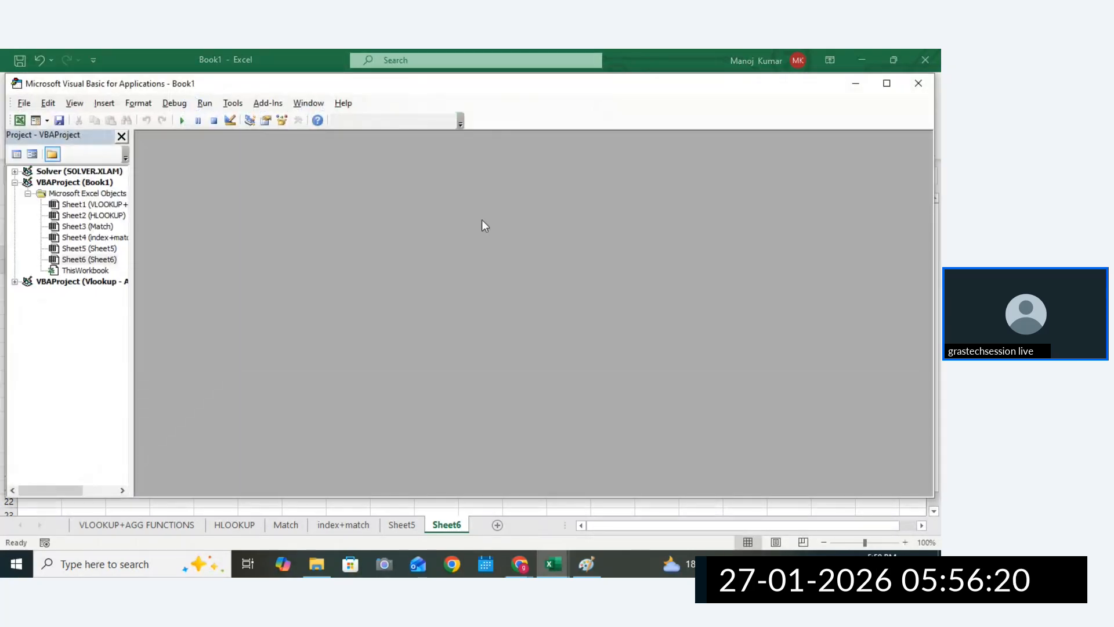
left_click(137, 105)
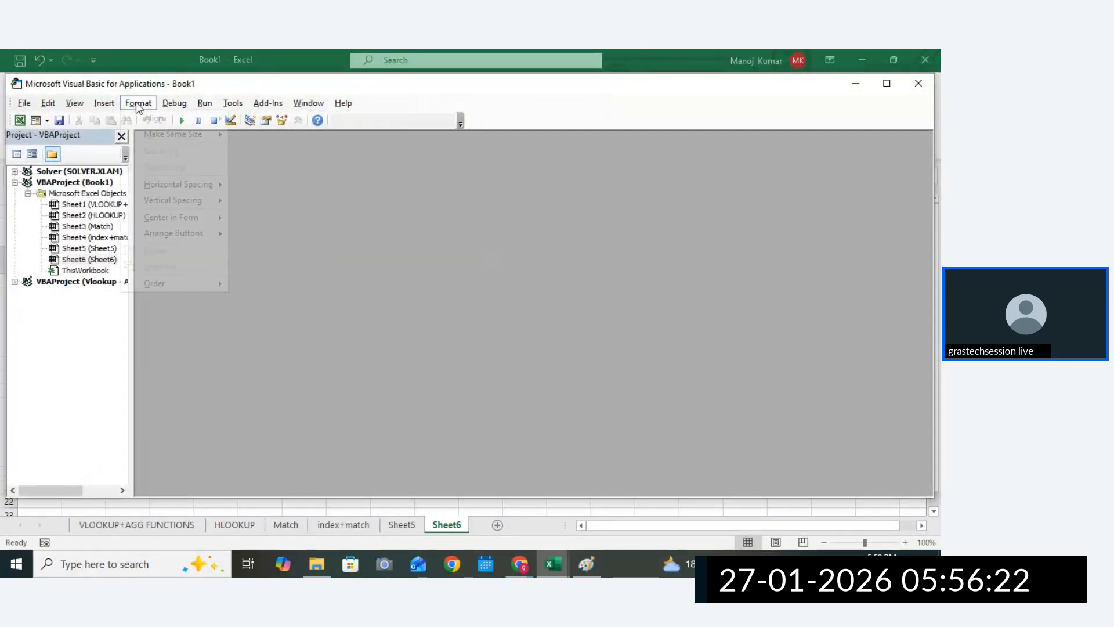
left_click(73, 103)
left_click(64, 102)
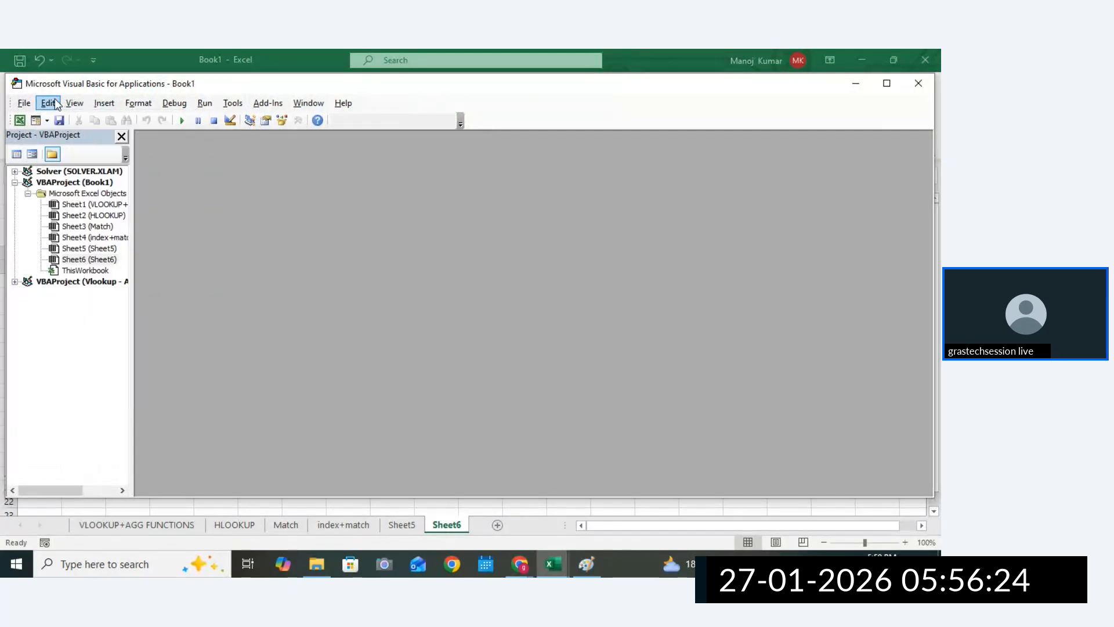
left_click(49, 103)
left_click(32, 102)
left_click(26, 103)
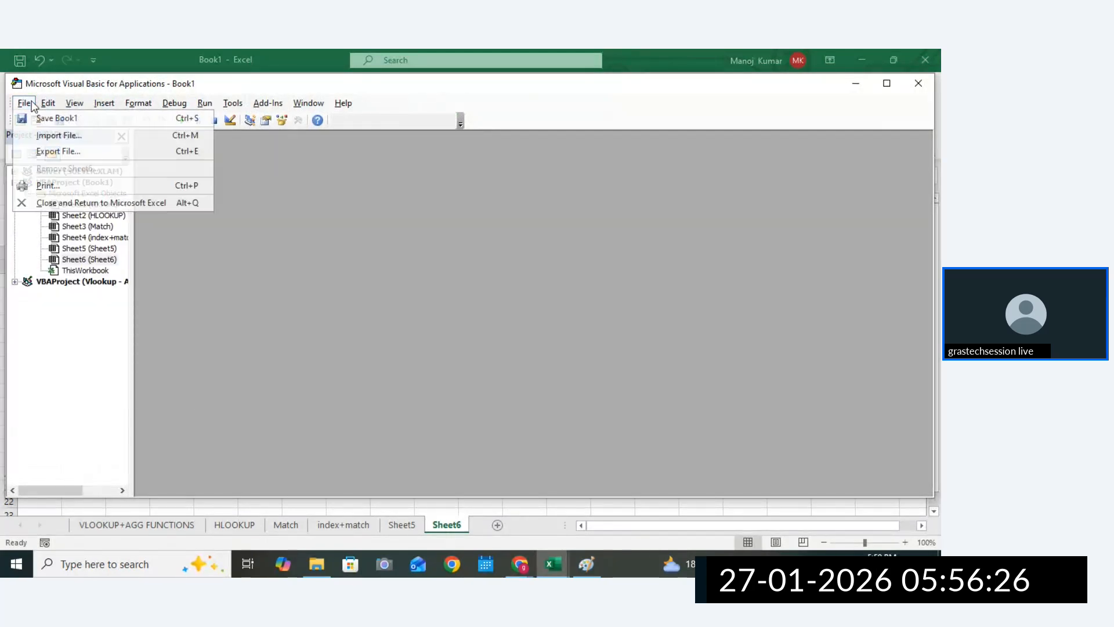
left_click(56, 135)
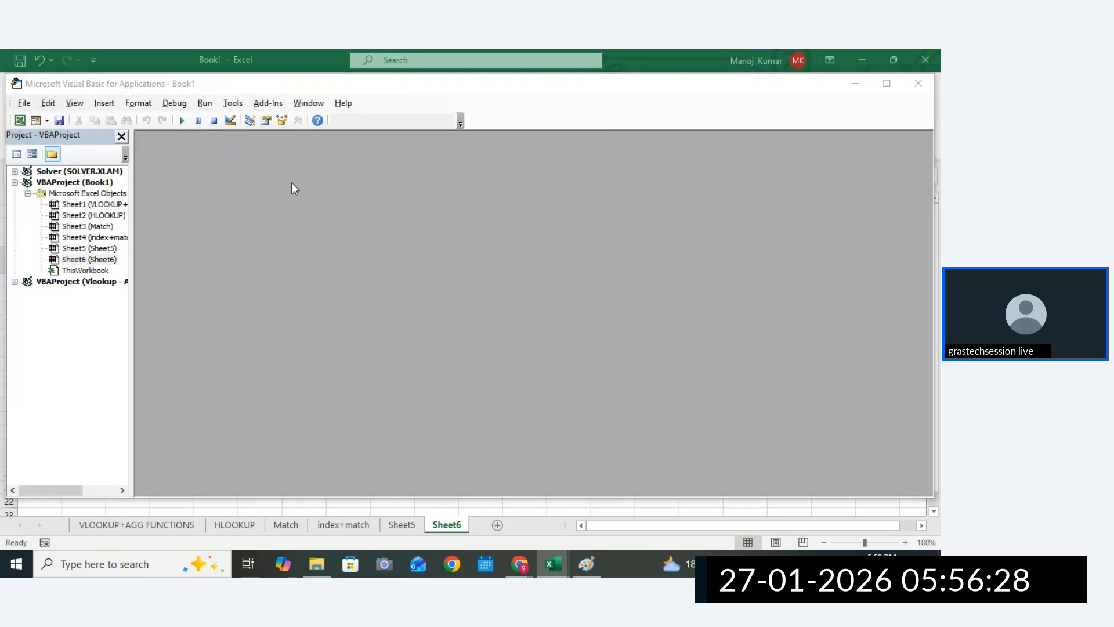
left_click(458, 104)
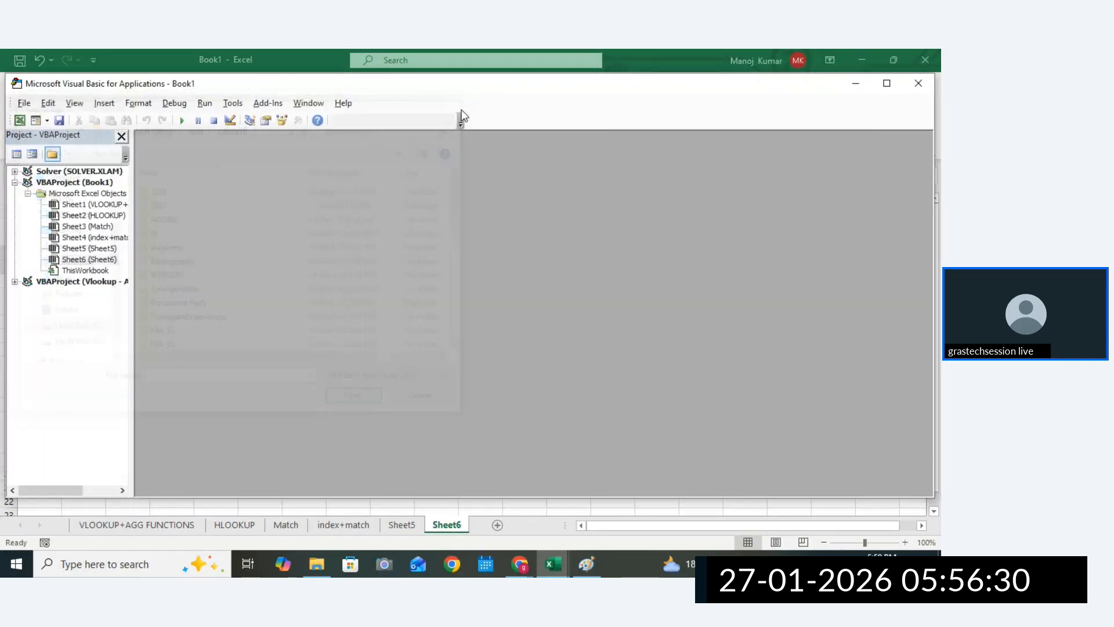
double_click(87, 248)
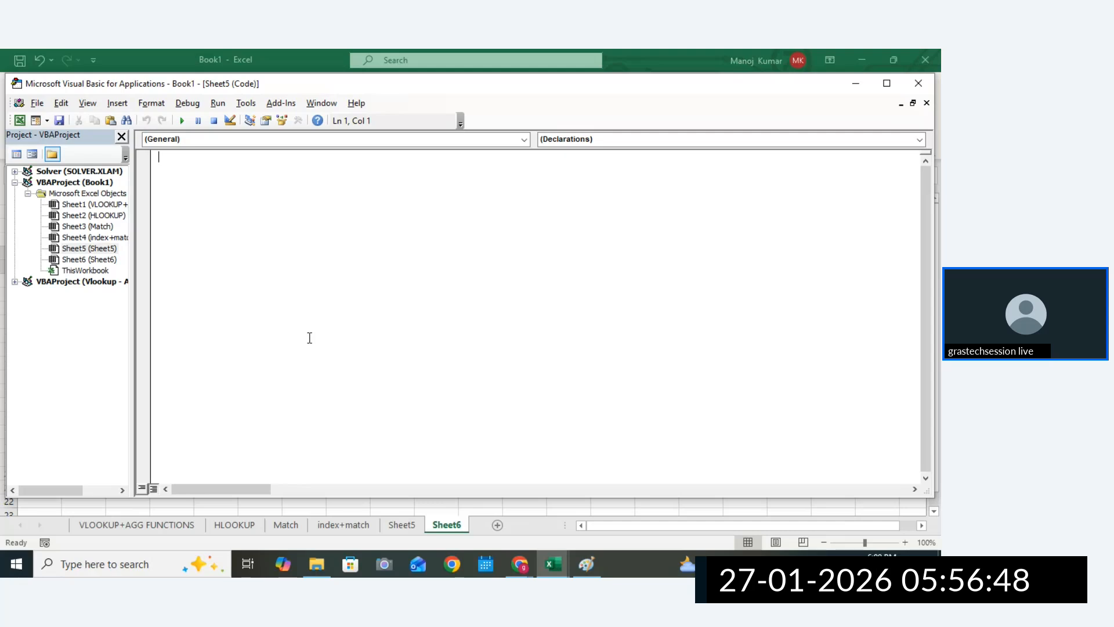
Bring the Vlookup - Assignment workbook to the front and maximize its window.
left_click_drag(654, 58, 616, 187)
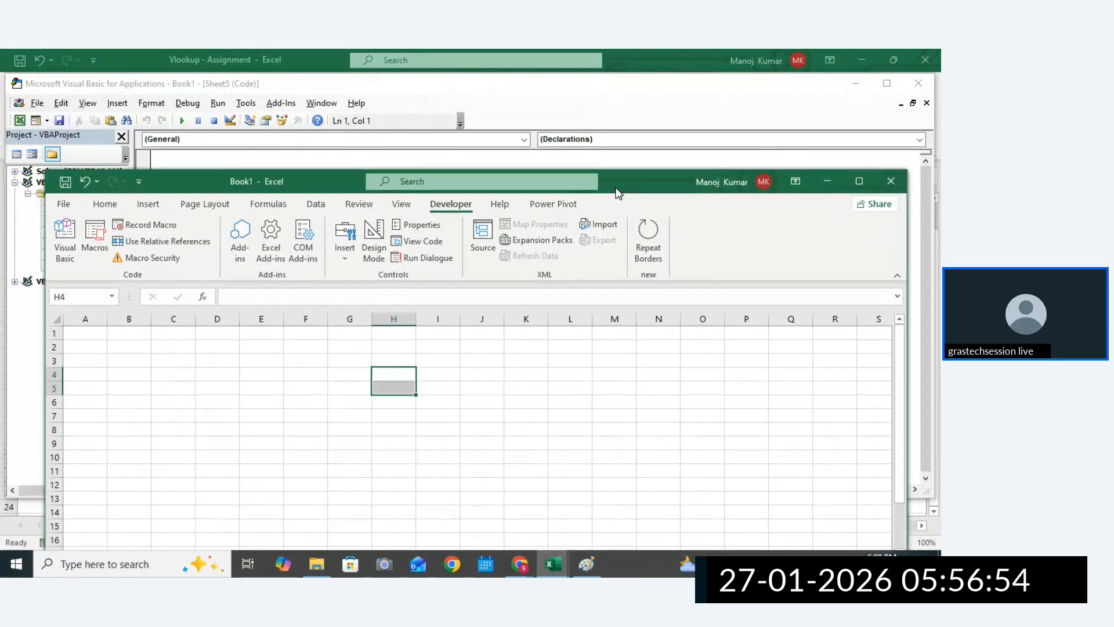
left_click(635, 158)
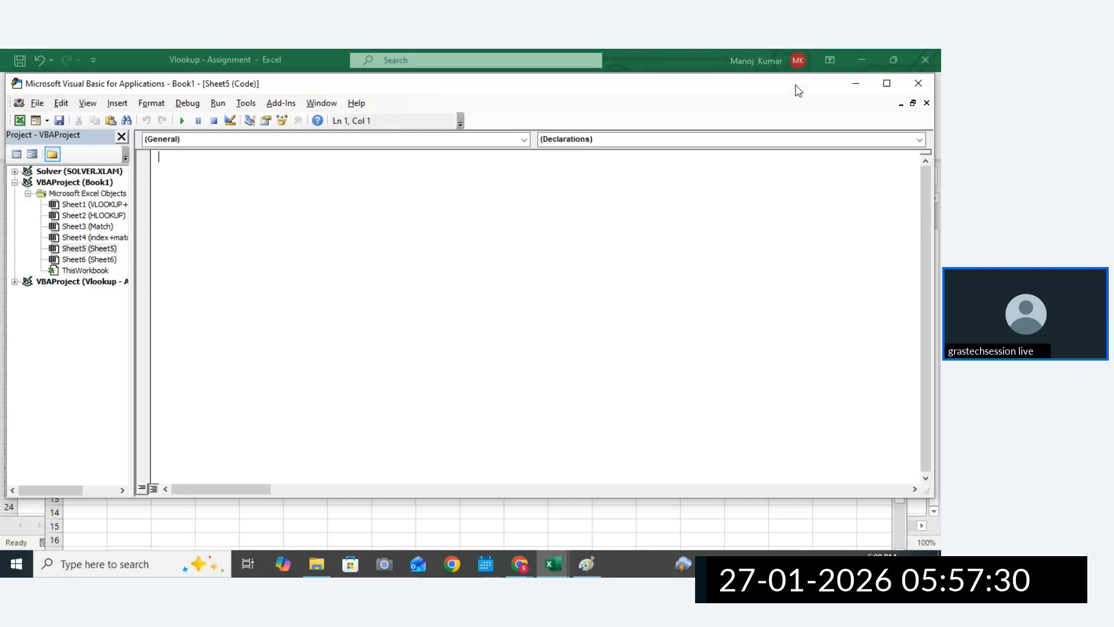
left_click(684, 53)
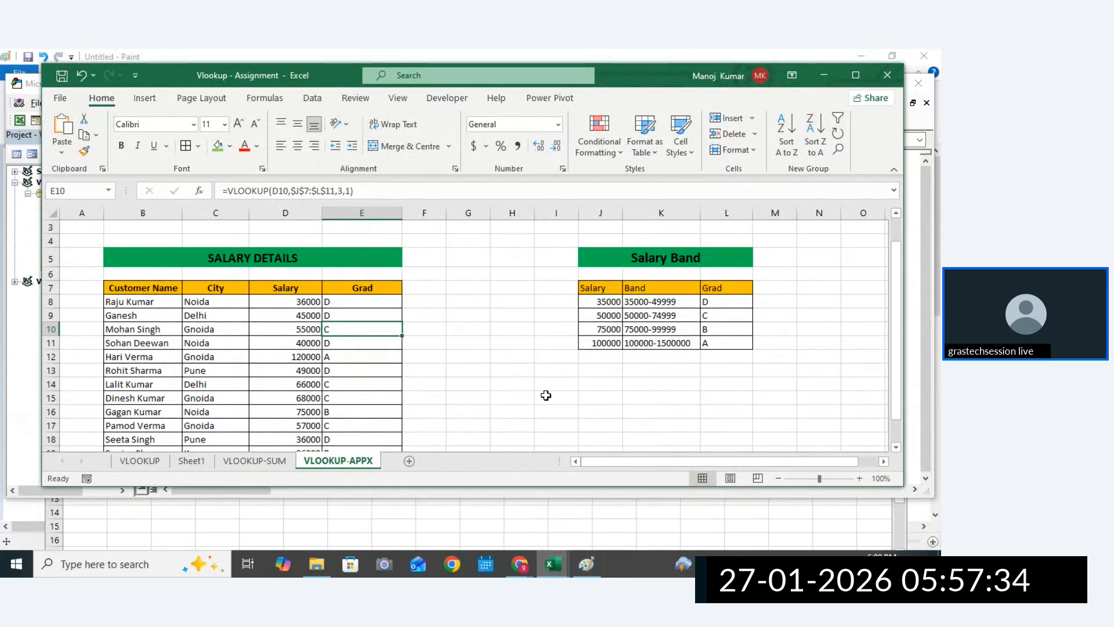
double_click(677, 74)
left_click(689, 383)
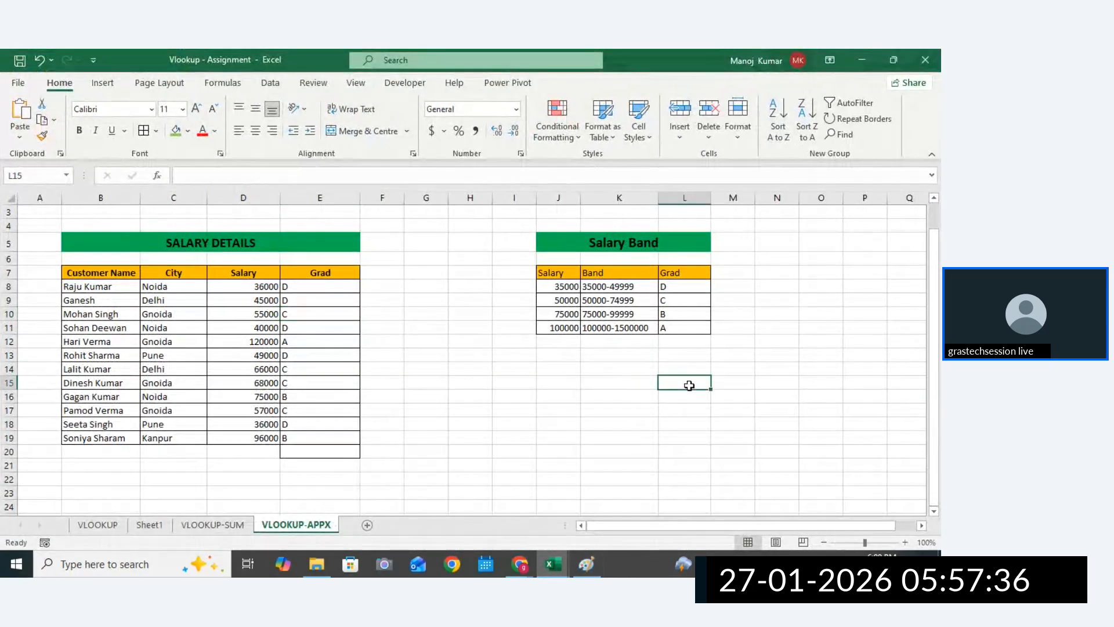
Examine the Salary Band table's salary thresholds, band ranges and grades on the VLOOKUP-APPX sheet.
left_click_drag(426, 300, 633, 397)
left_click(798, 347)
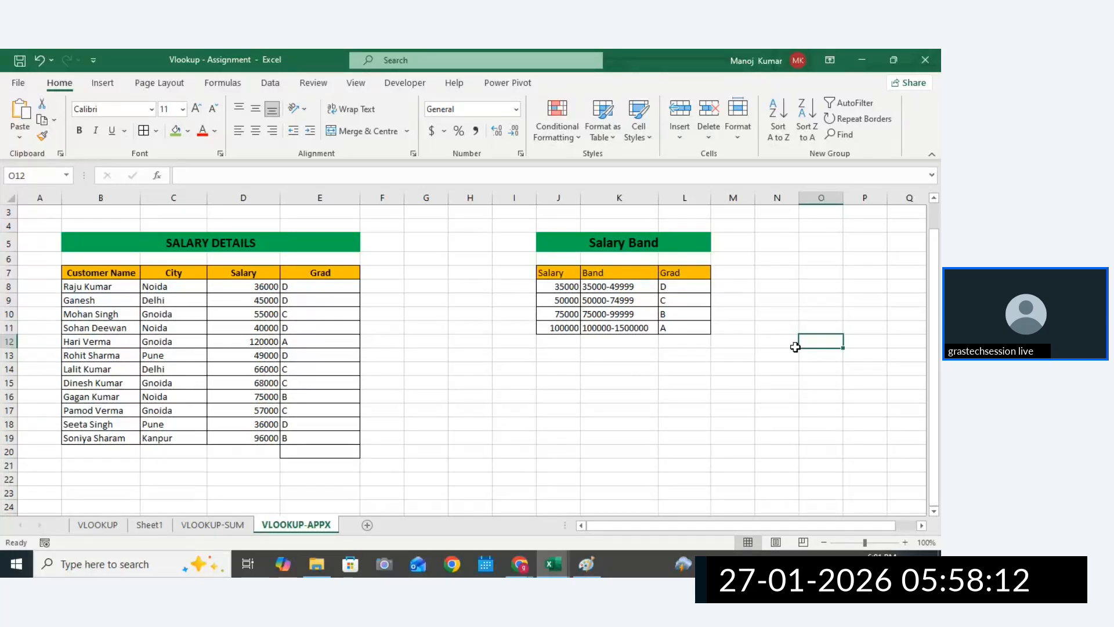
left_click_drag(739, 348, 719, 336)
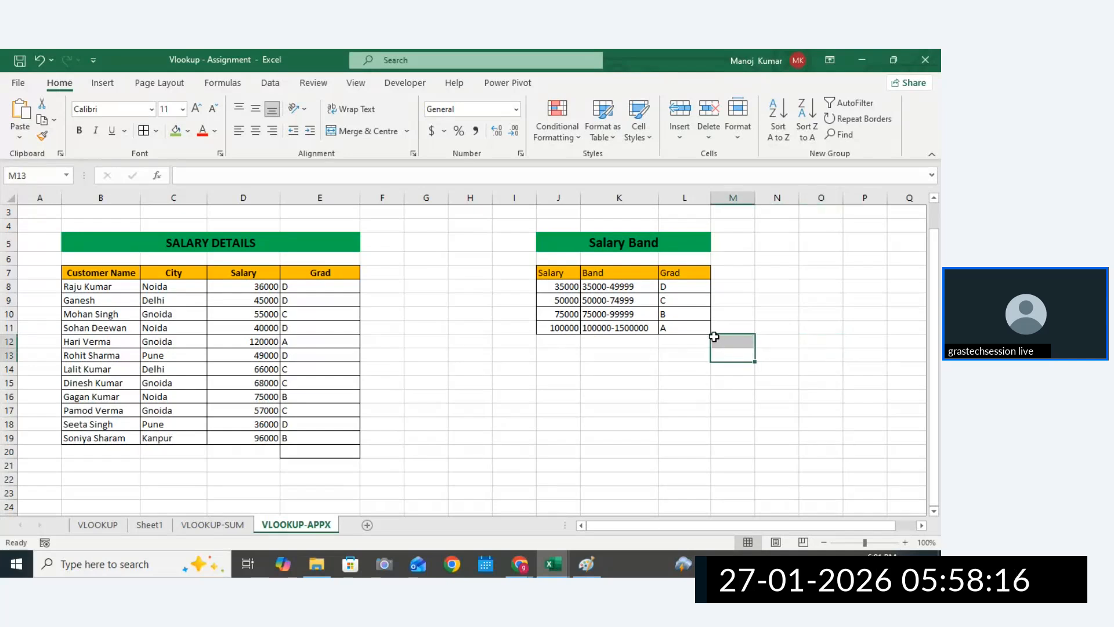
left_click_drag(609, 290, 686, 332)
left_click(751, 346)
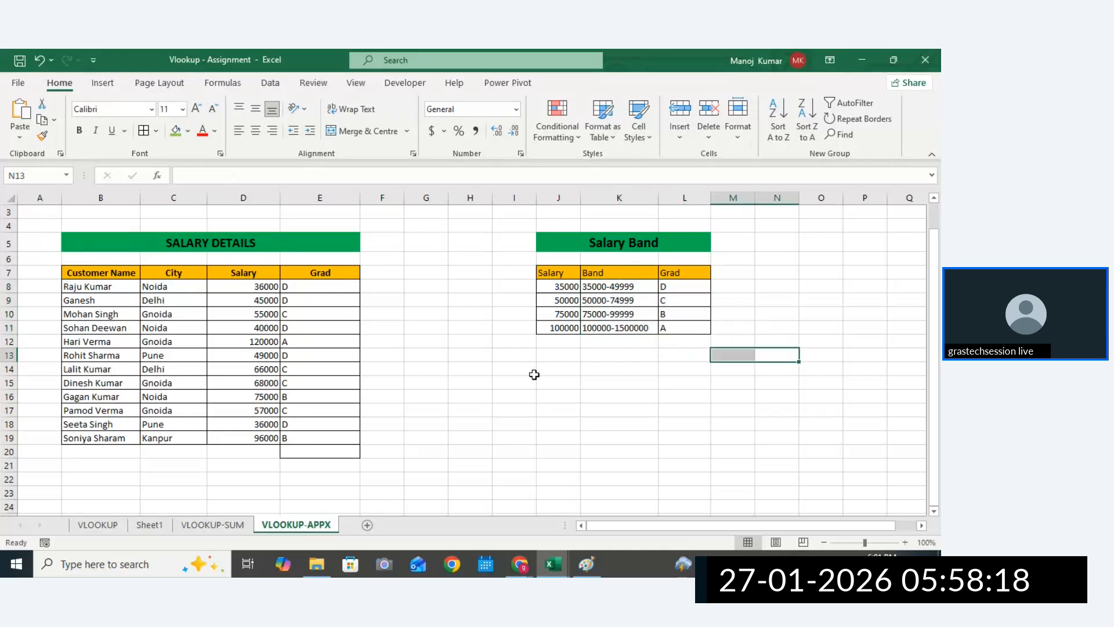
left_click_drag(545, 279, 671, 341)
left_click_drag(668, 398, 658, 399)
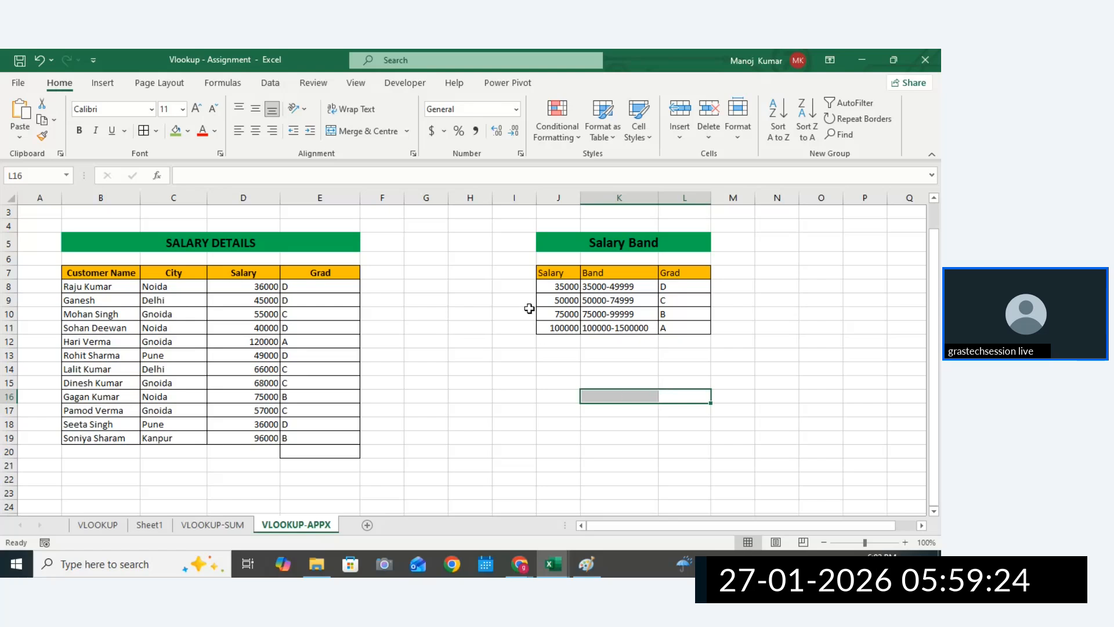
Compare the customers' salaries and grades in SALARY DETAILS with the ranges in the Salary Band table.
left_click_drag(149, 273, 417, 454)
left_click(214, 323)
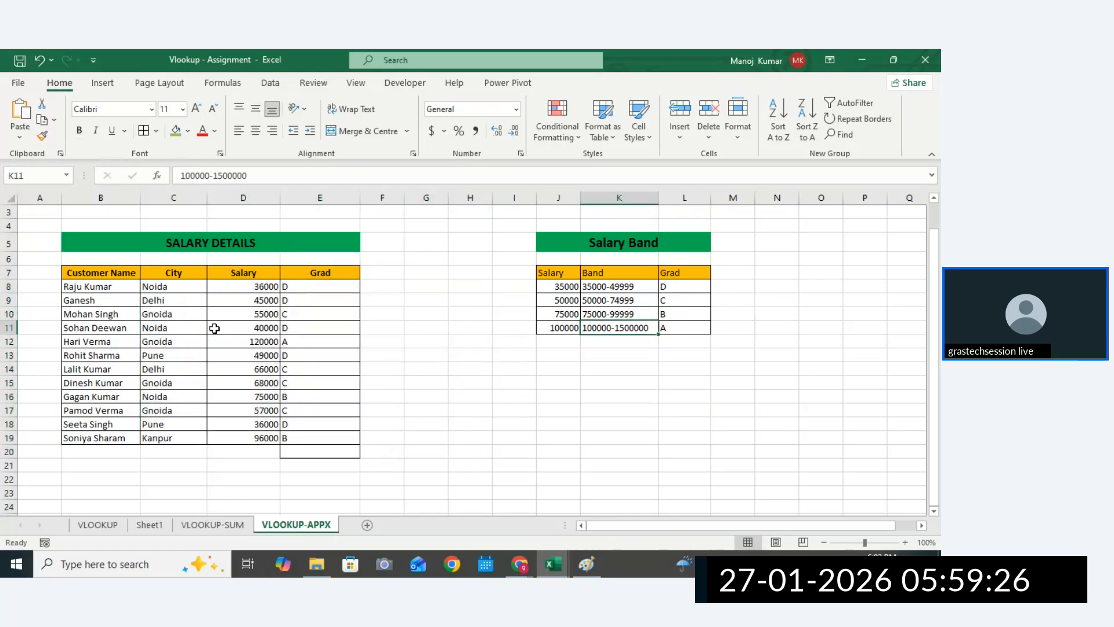
left_click_drag(82, 278, 357, 426)
left_click_drag(567, 273, 699, 354)
left_click_drag(629, 315, 647, 354)
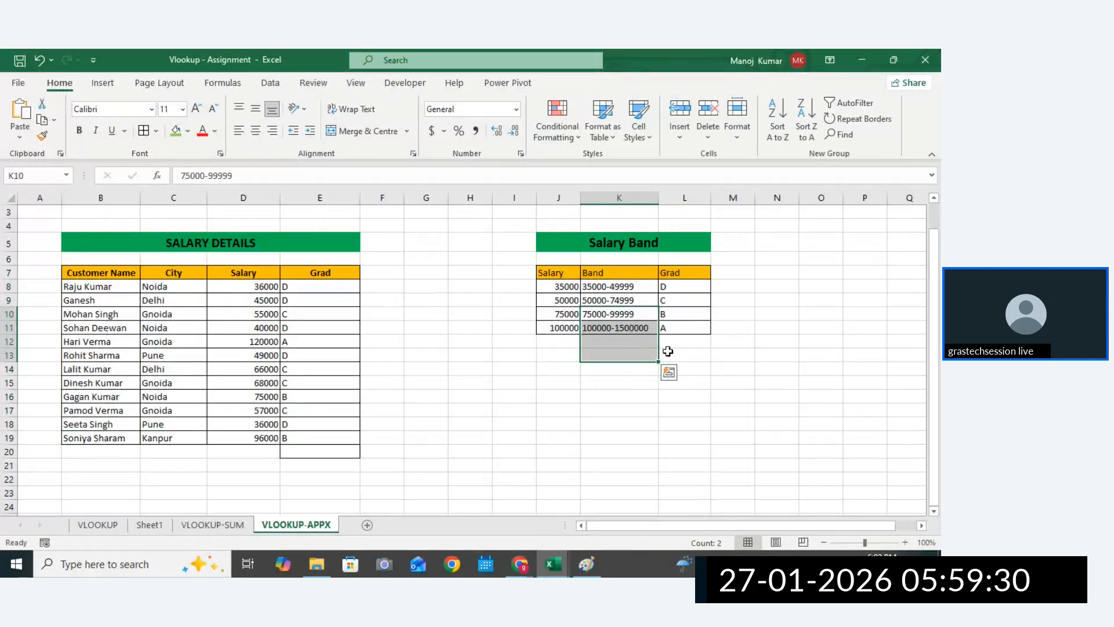
left_click(422, 257)
left_click_drag(98, 279, 351, 438)
left_click(429, 269)
left_click_drag(596, 291, 720, 373)
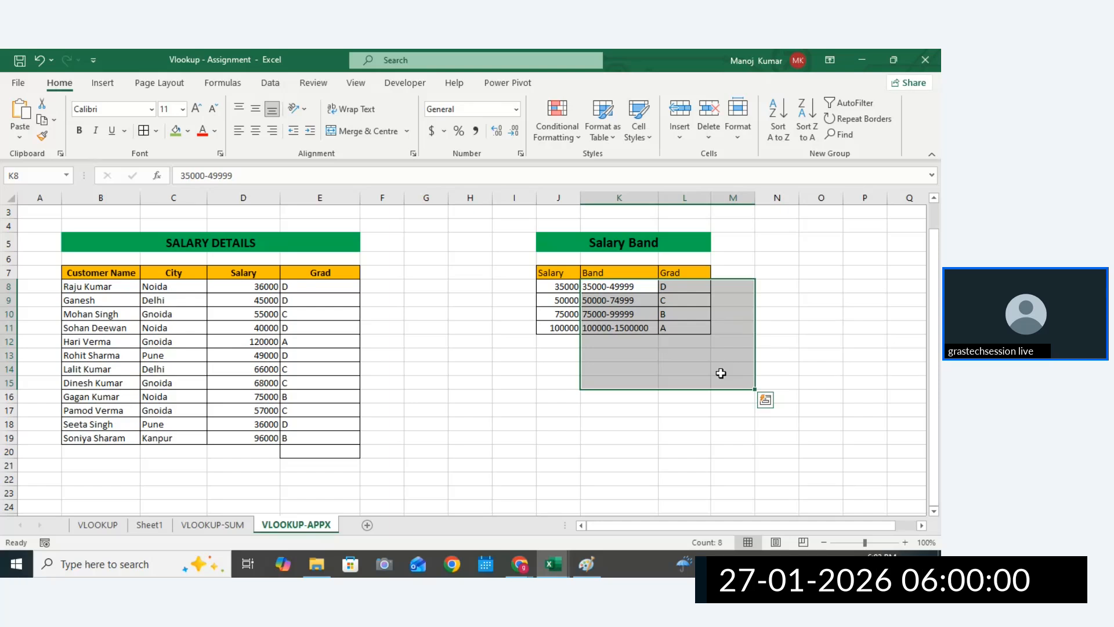
left_click(545, 365)
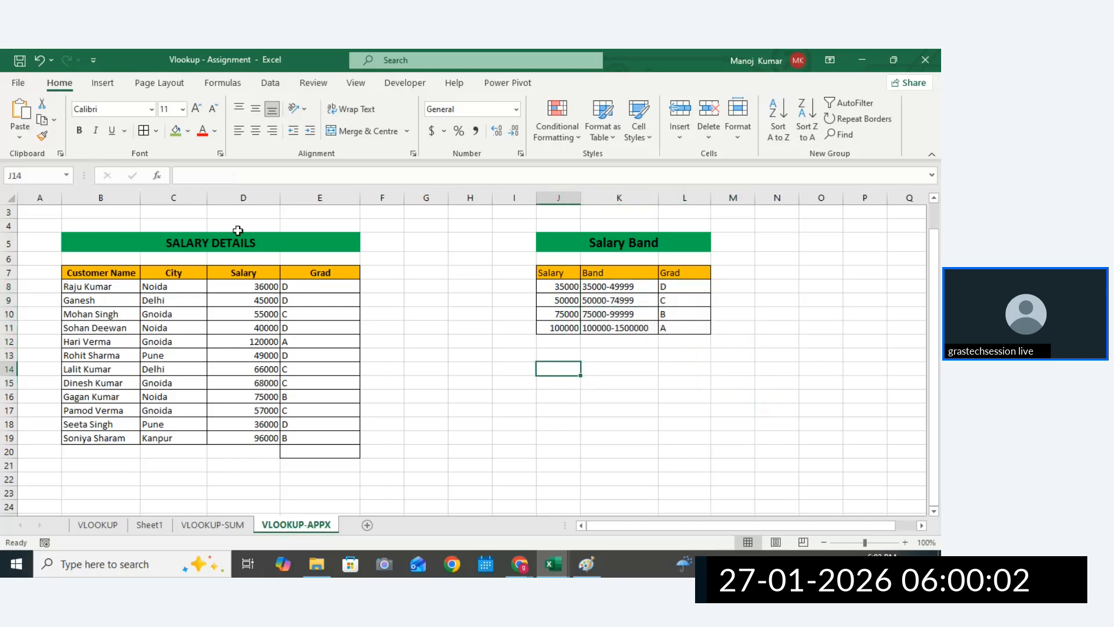
Save the Vlookup - Assignment workbook, accepting the personal information warning.
left_click(21, 60)
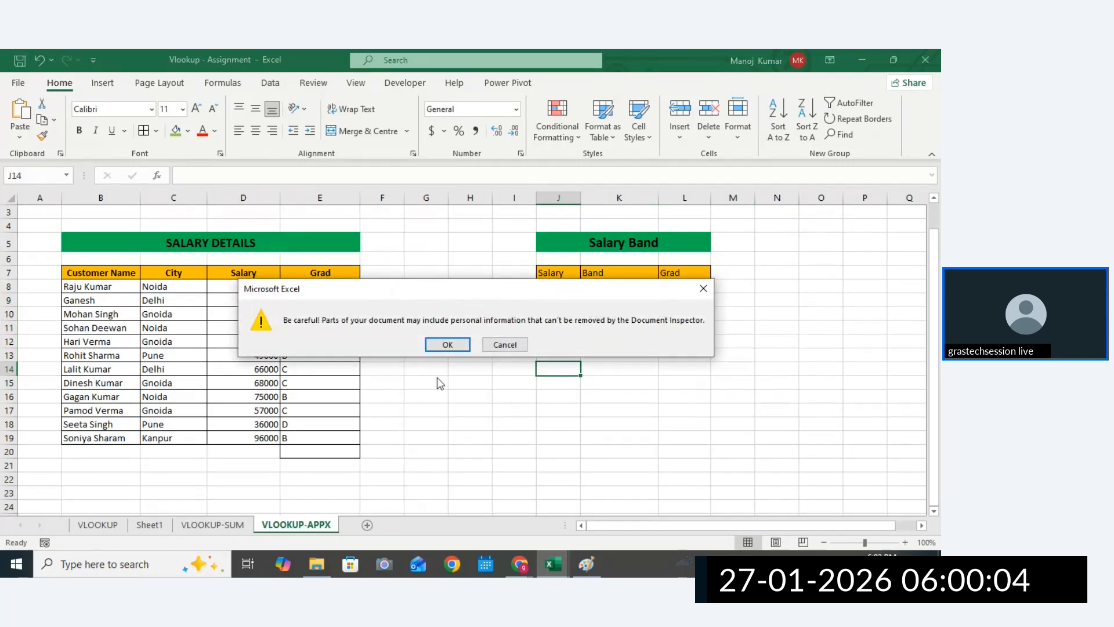
left_click(447, 346)
left_click(473, 344)
left_click(368, 469)
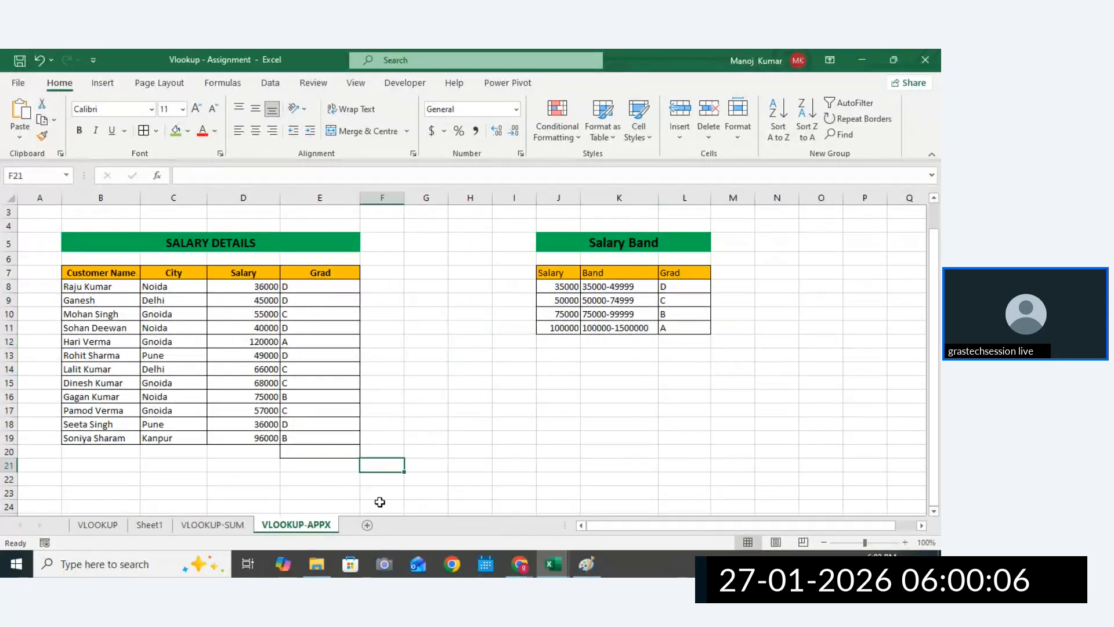
Switch back to the Book1 workbook, keep it open, and maximize its window.
mouse_move(551, 572)
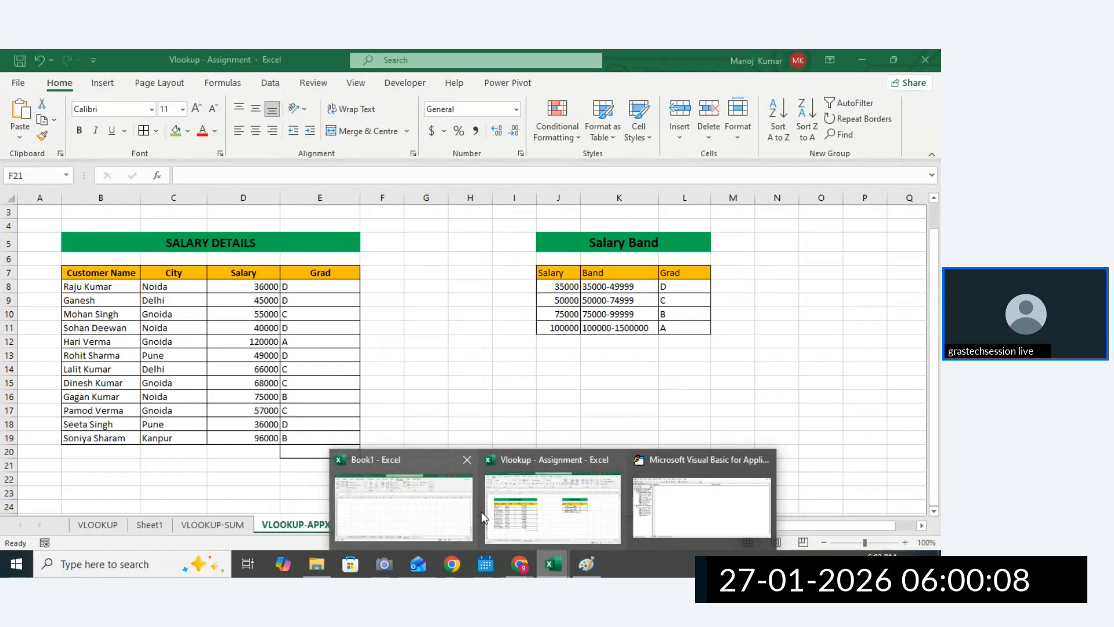
left_click(433, 508)
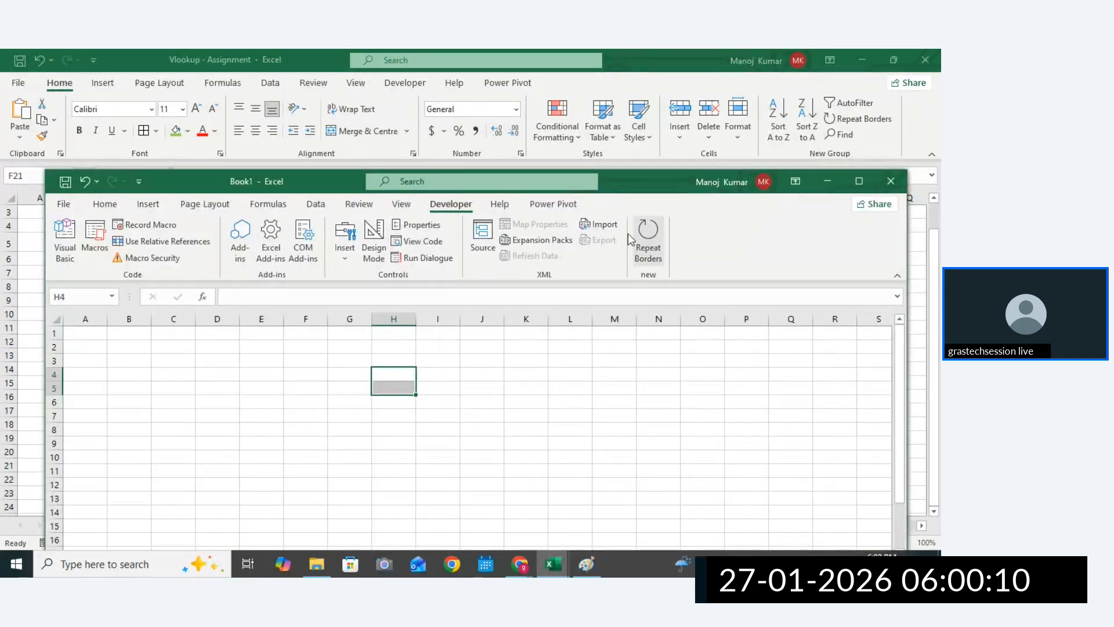
left_click(891, 181)
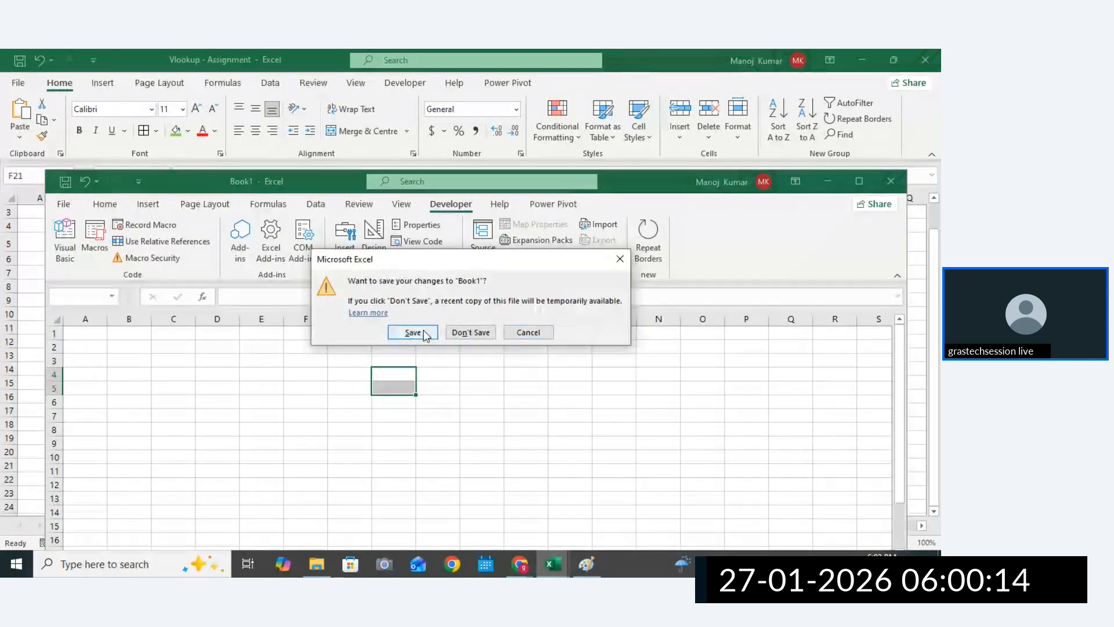
left_click(527, 332)
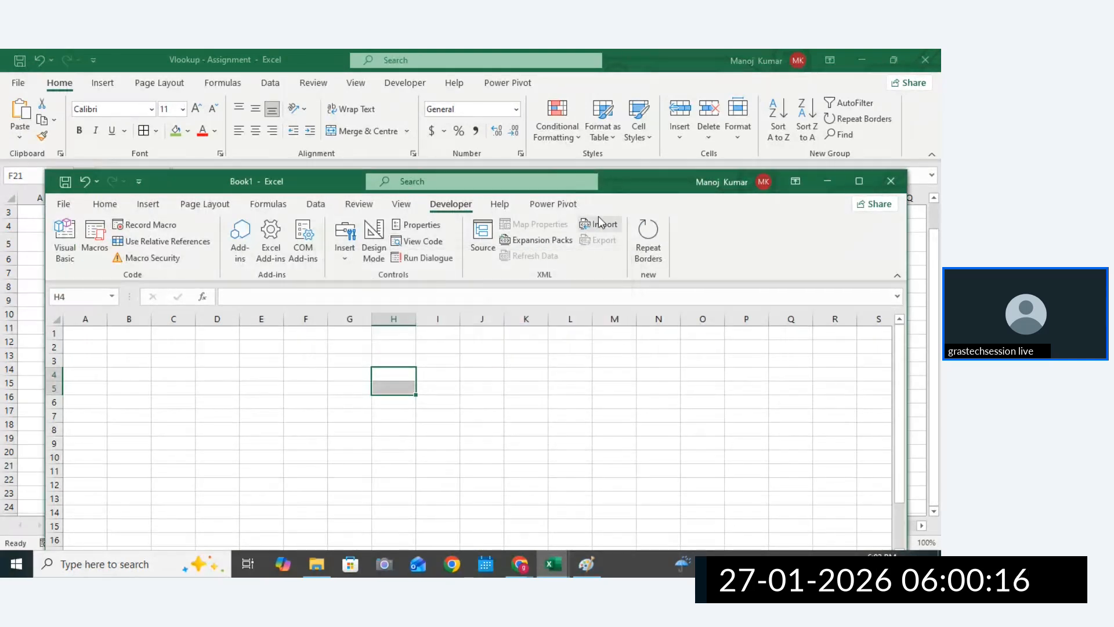
double_click(627, 189)
left_click(362, 482)
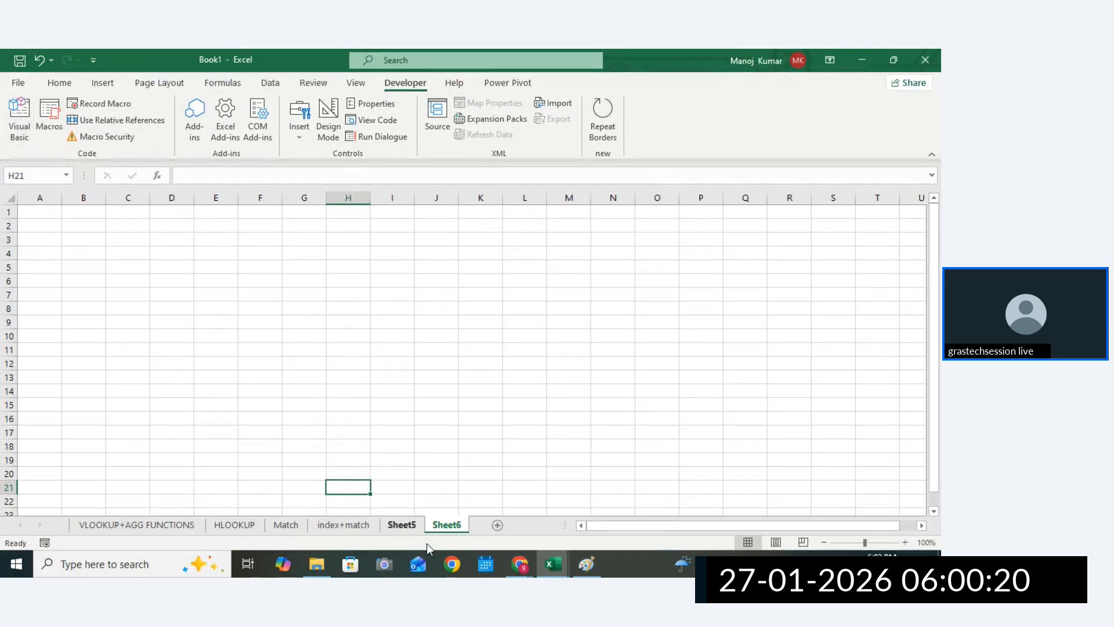
Look over the XLOOKUP examples on Sheet5 and bring up the index+match sheet with the Home commands showing.
left_click(402, 525)
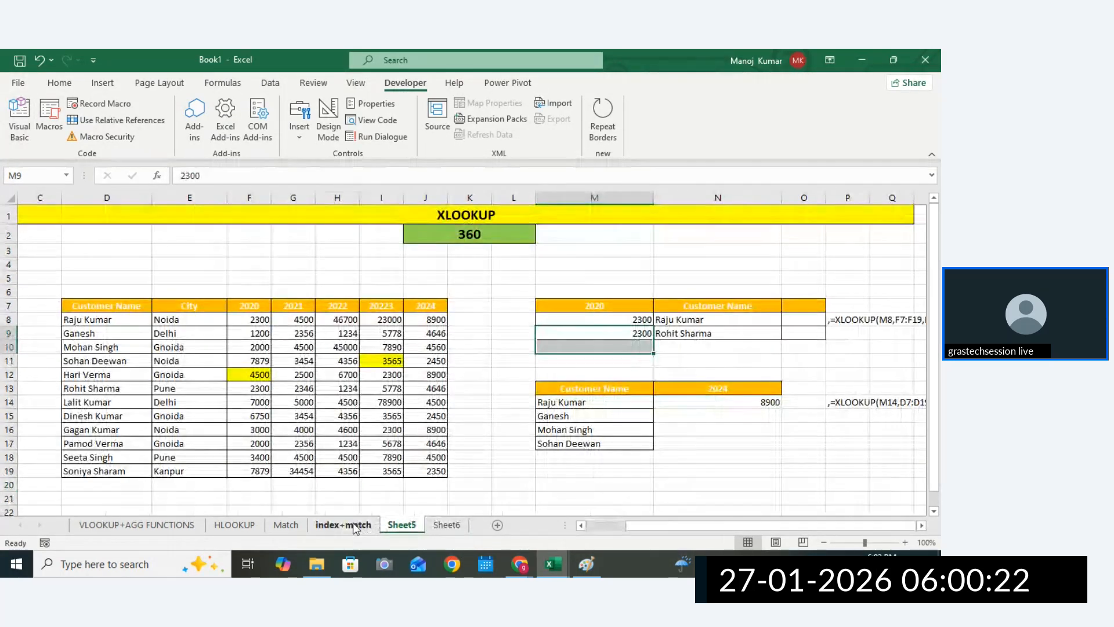
left_click(353, 526)
left_click(19, 82)
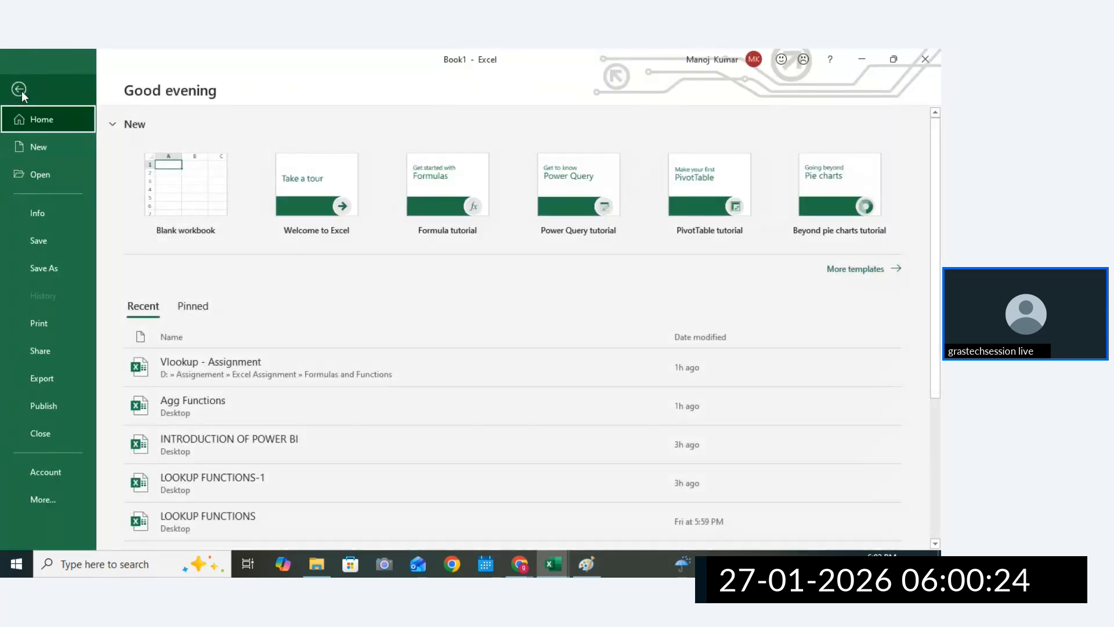
left_click(22, 91)
left_click(56, 85)
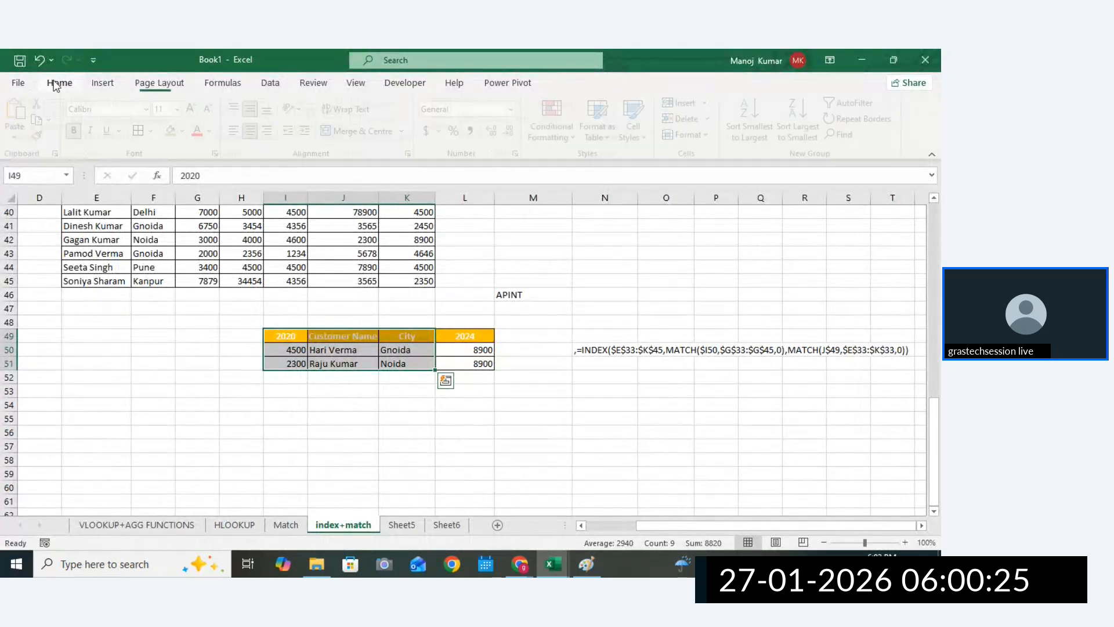
Save Book1 to the Desktop as an Excel Workbook named HLOOKUP,INDEX,MATCH,XLOOKUP FUNCTIONS.
left_click(20, 83)
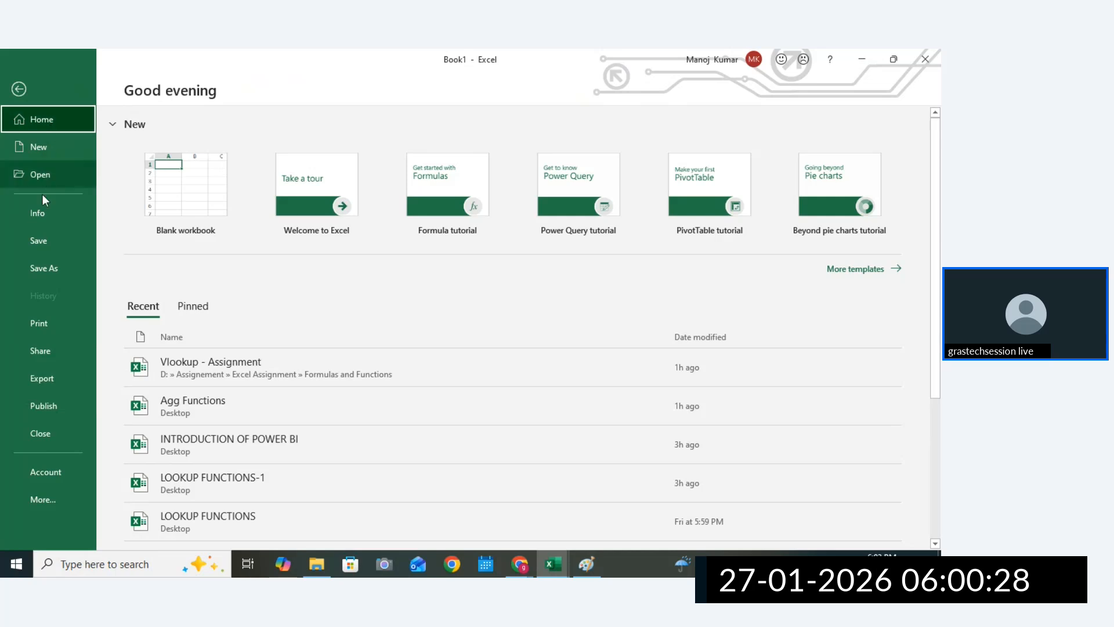
left_click(47, 269)
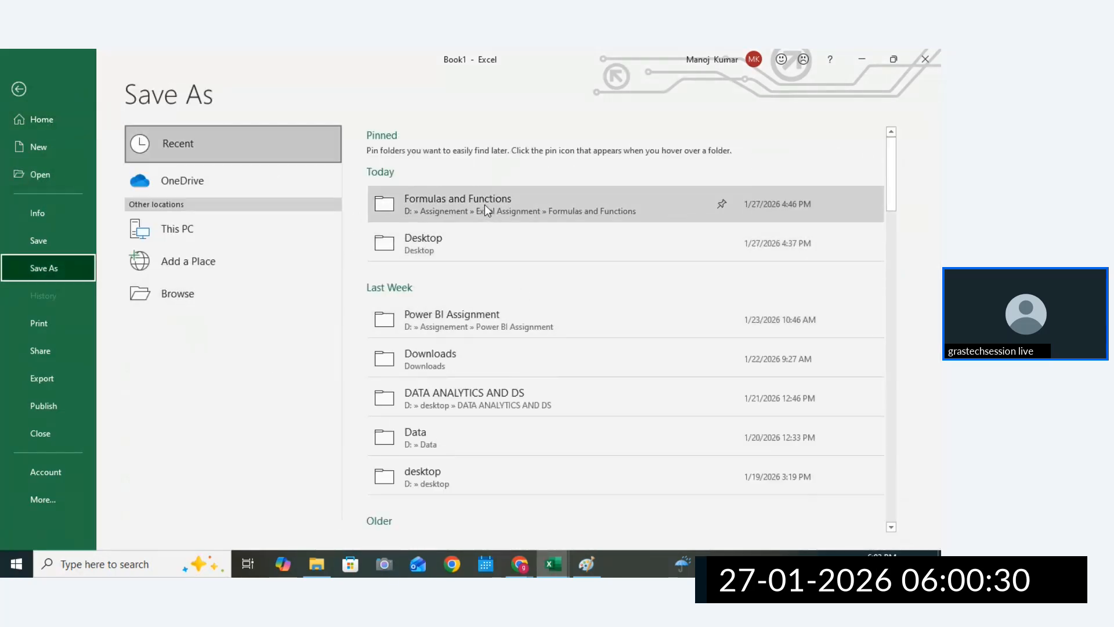
left_click(468, 249)
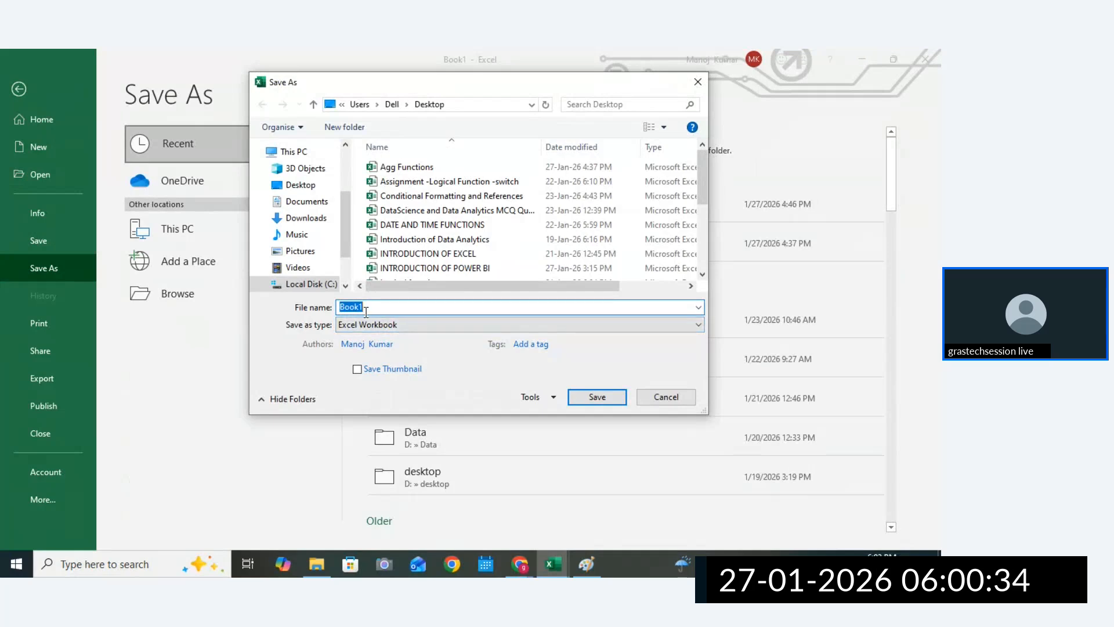
type("HLOOKUP,I")
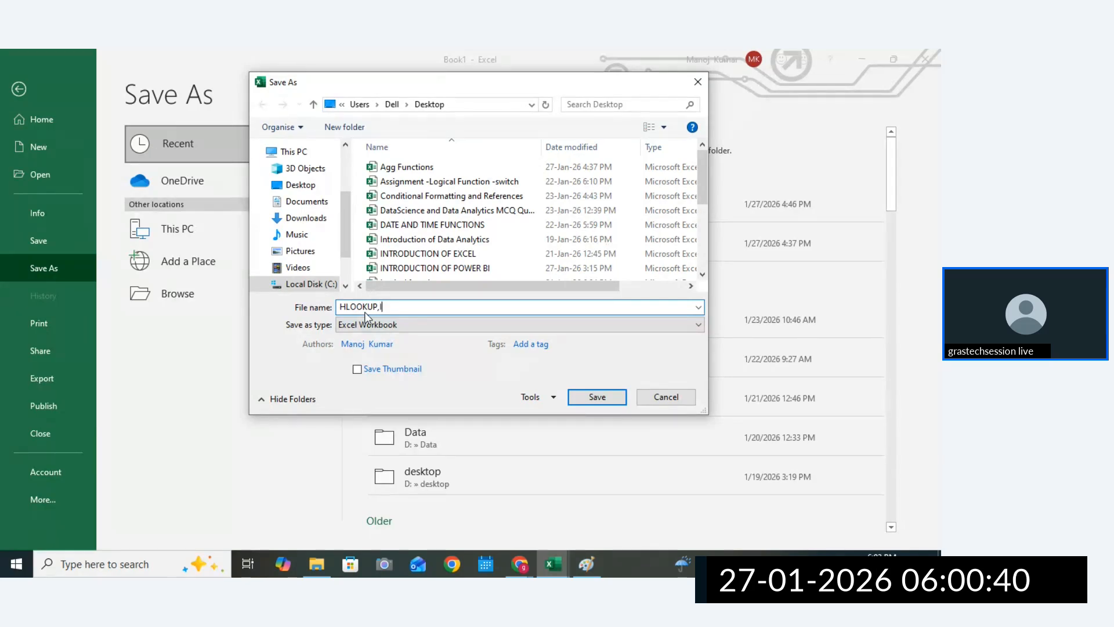
type("NDEX,MATCH,XLOOK")
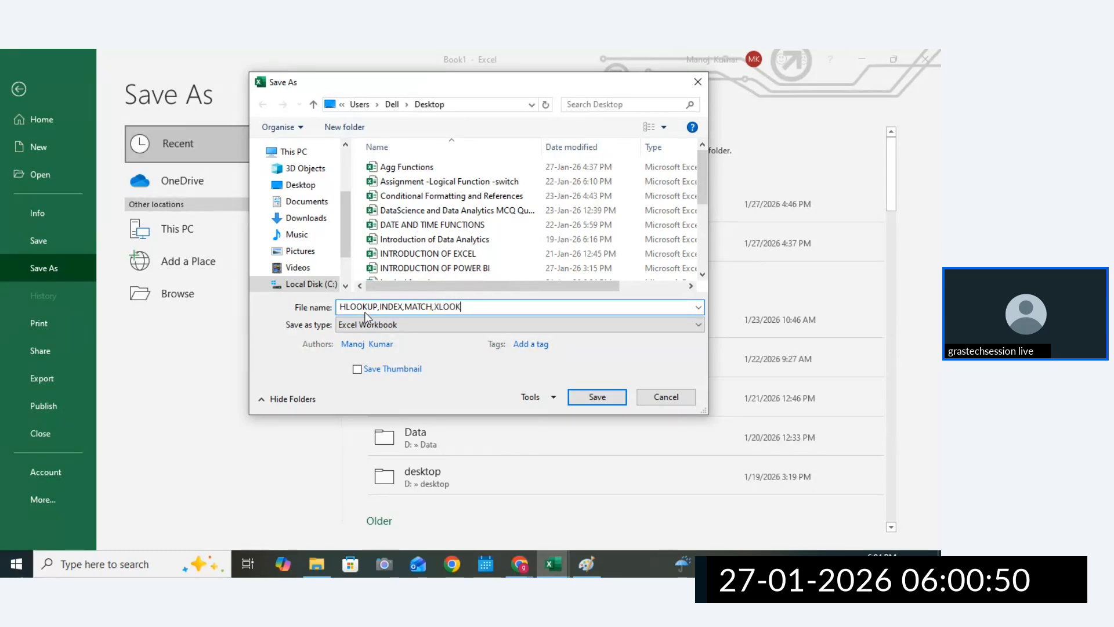
type("UP FUNCTIONS")
left_click(300, 185)
left_click(597, 397)
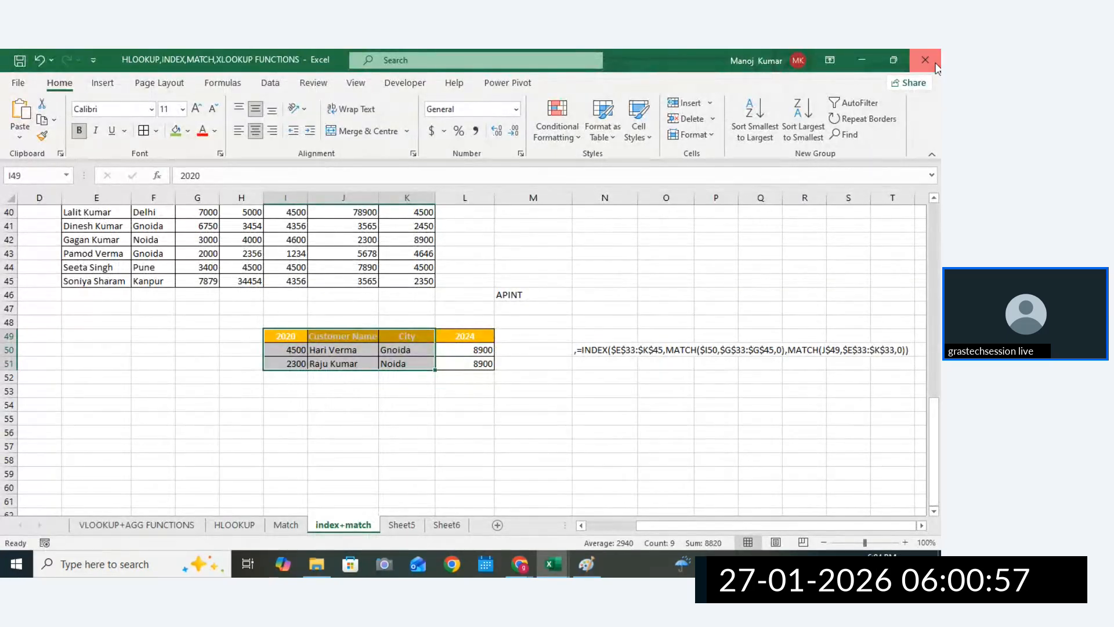
Close both Excel workbooks and the Paint sketch without saving the sketch, and stop sharing the screen in Zoho Meeting.
left_click(933, 62)
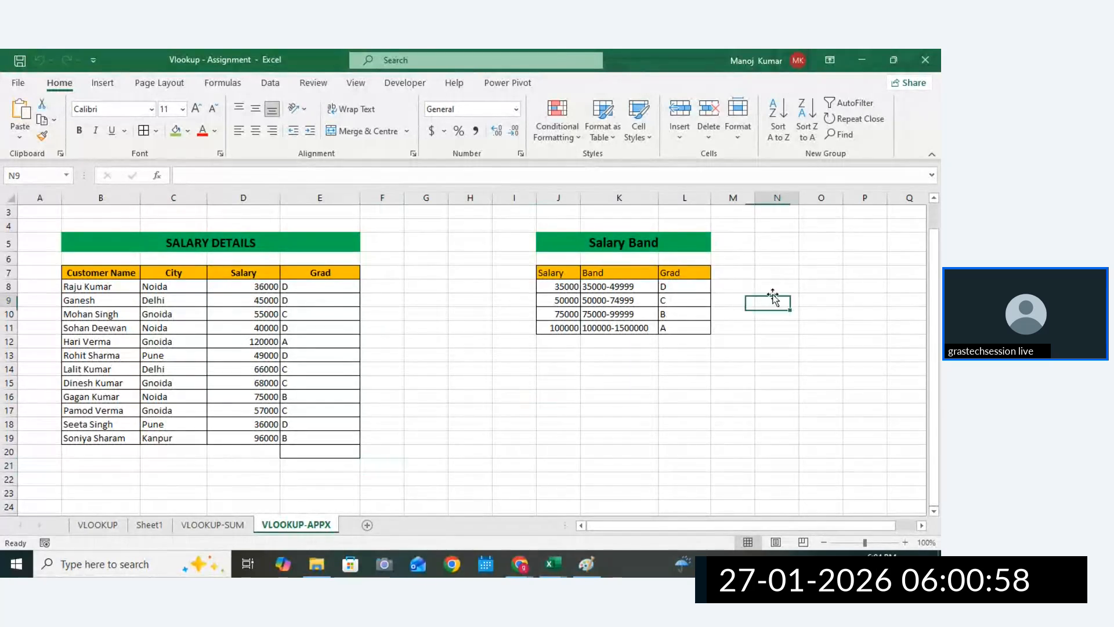
left_click(929, 59)
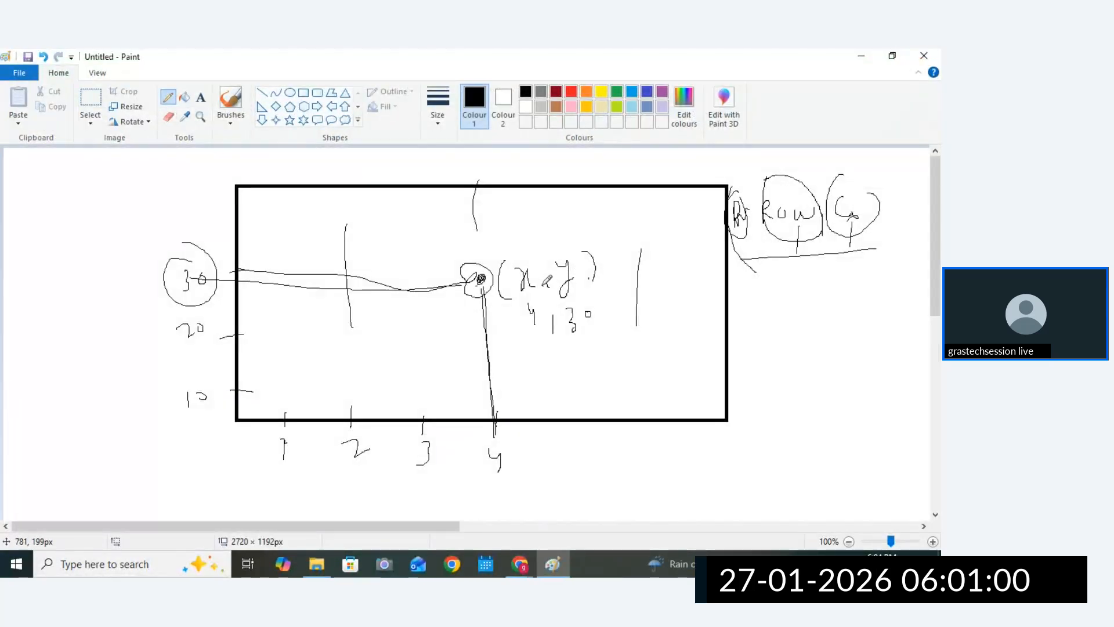
left_click(922, 61)
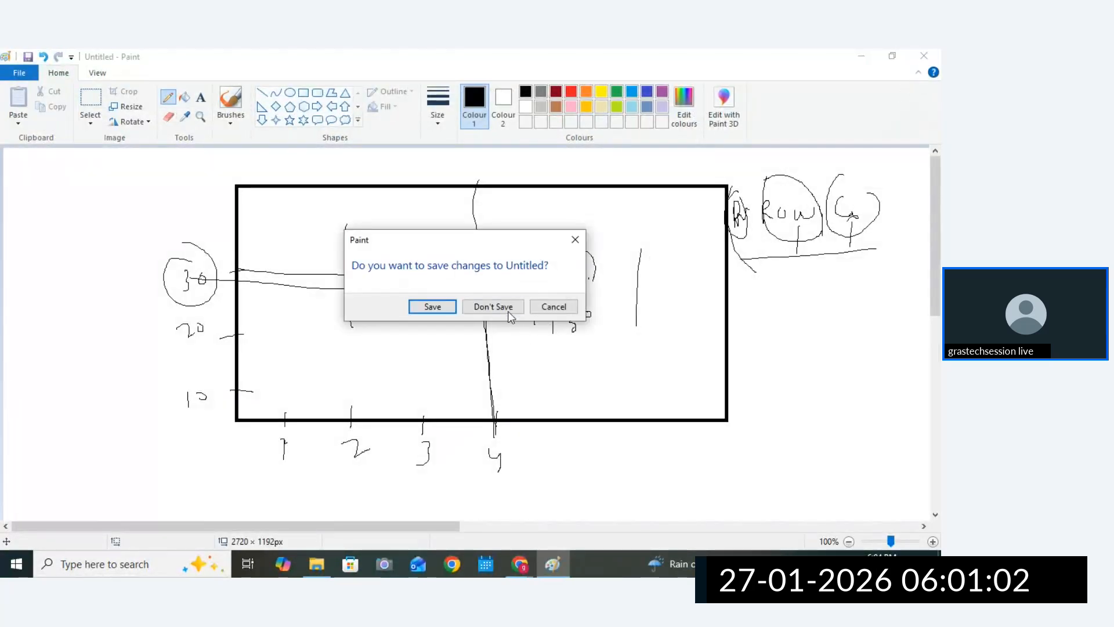
left_click(493, 307)
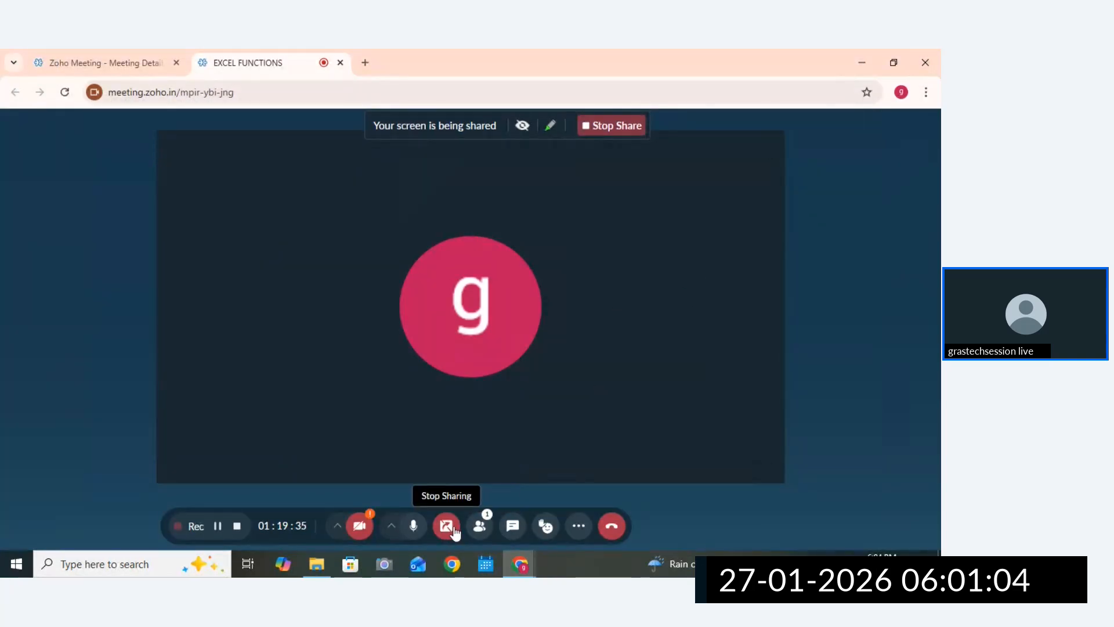
left_click(447, 526)
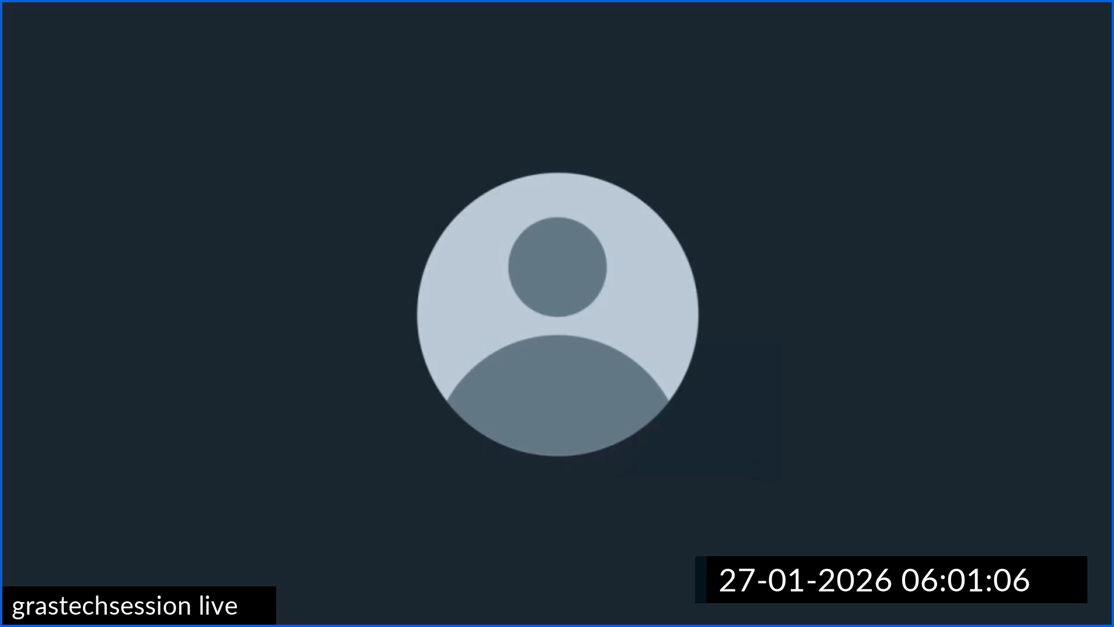